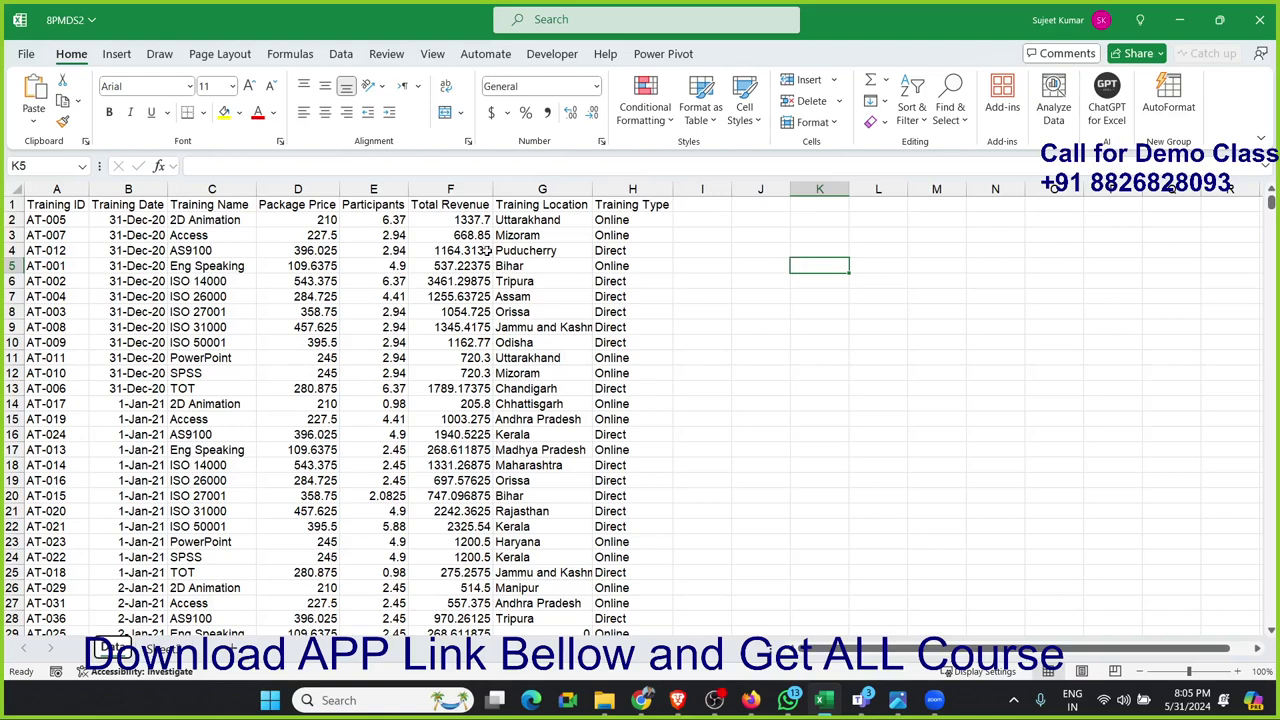
Step: View the dashboard screenshot full screen, then put it away to return to the training data
{"action": "left_click", "coordinate": [249, 204]}
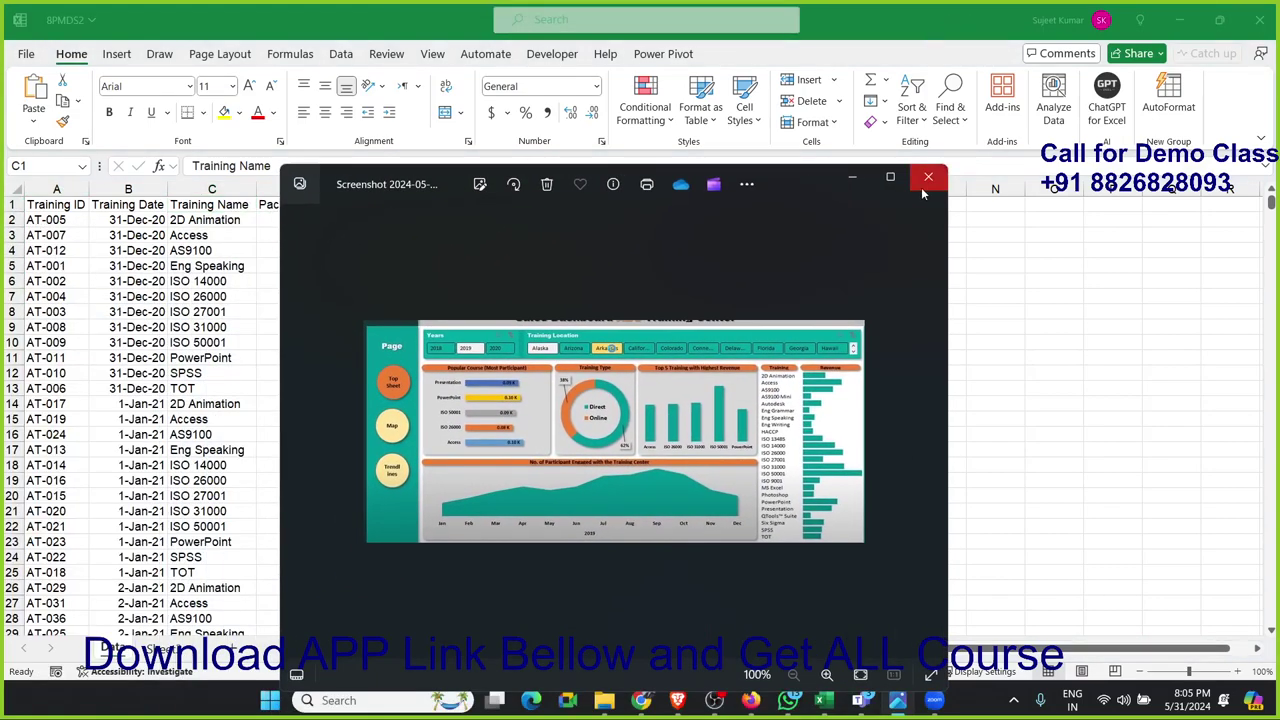
{"action": "left_click", "coordinate": [890, 178]}
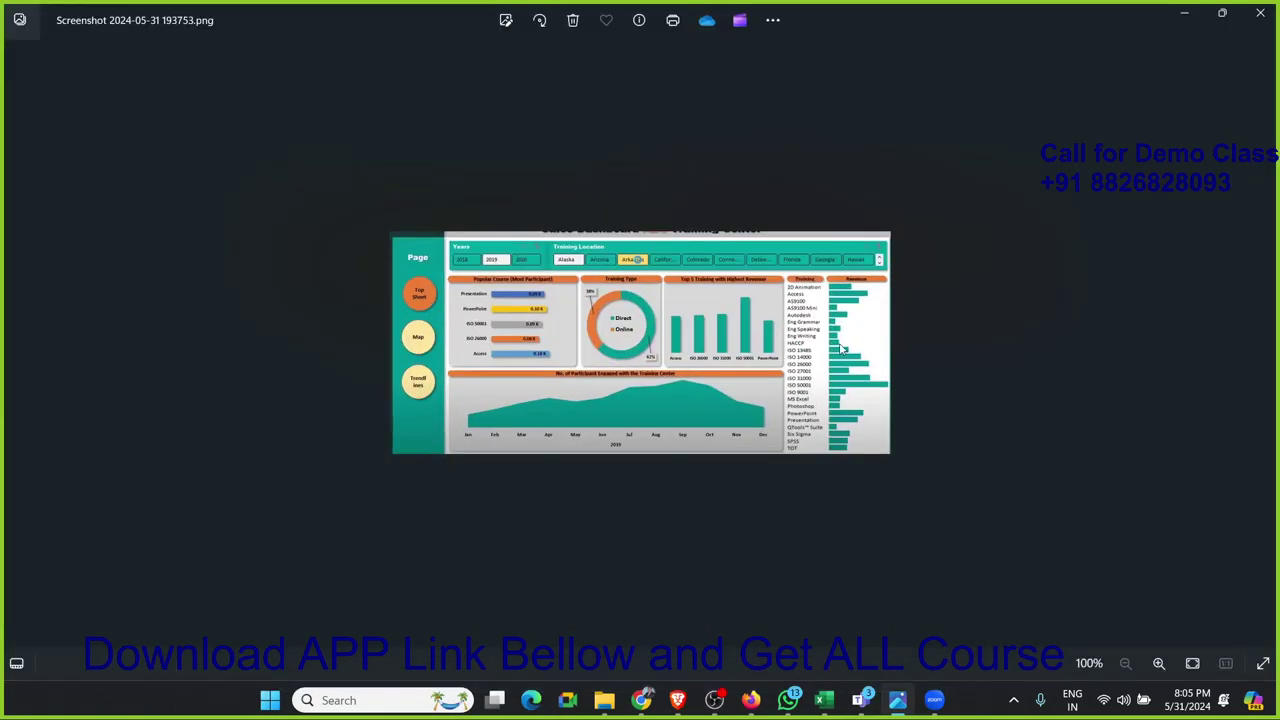
{"action": "scroll", "coordinate": [845, 350], "scroll_direction": "up", "scroll_amount": 1}
{"action": "scroll", "coordinate": [845, 350], "scroll_direction": "up", "scroll_amount": 1}
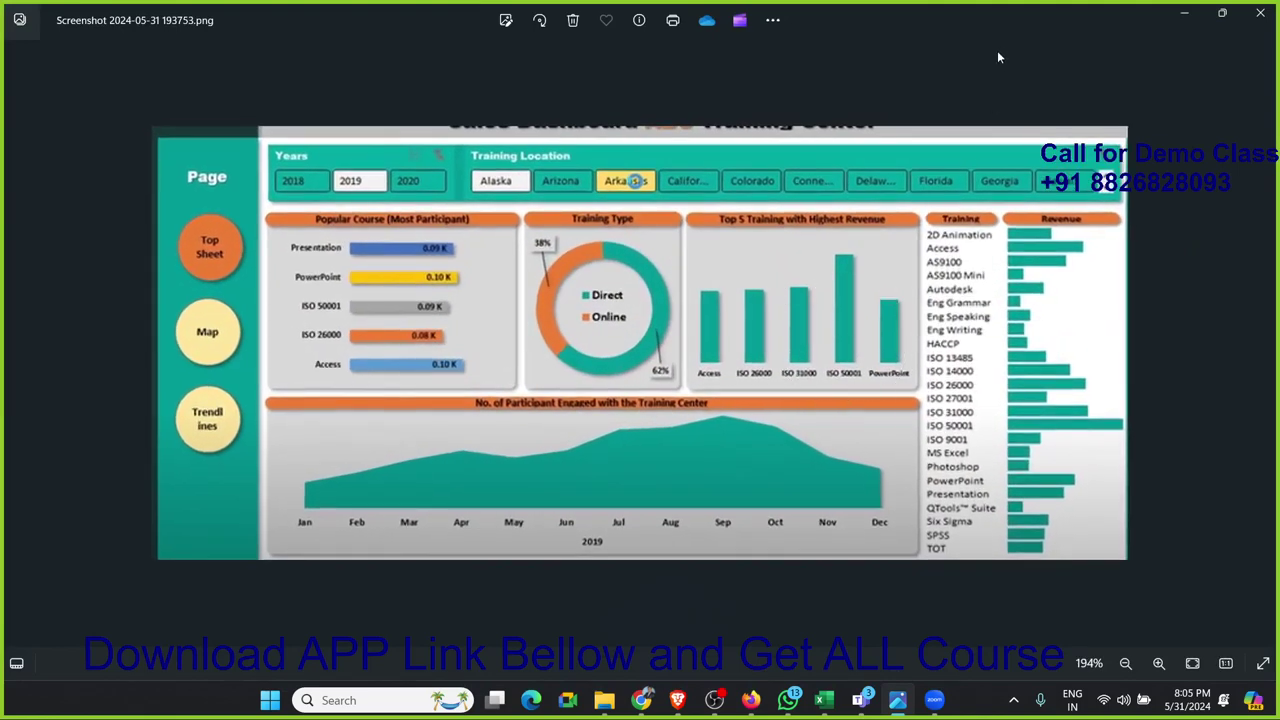
{"action": "key", "text": "super+Down"}
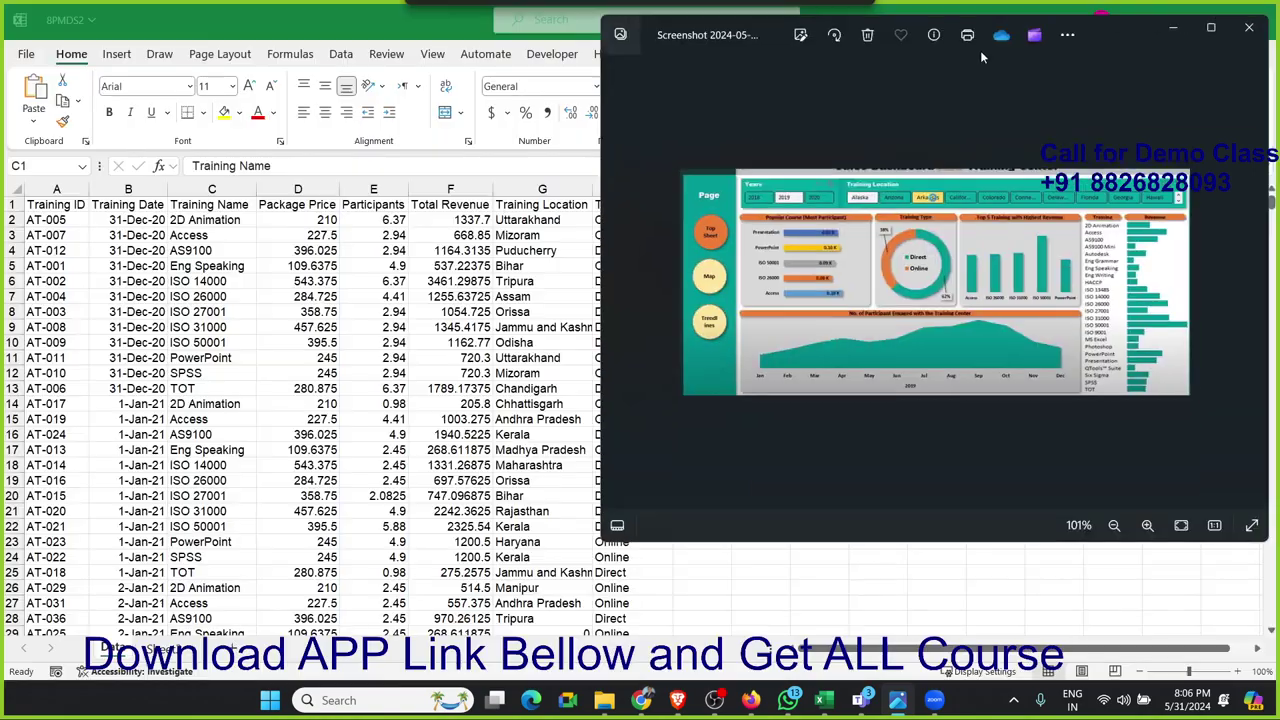
{"action": "key", "text": "super+Down"}
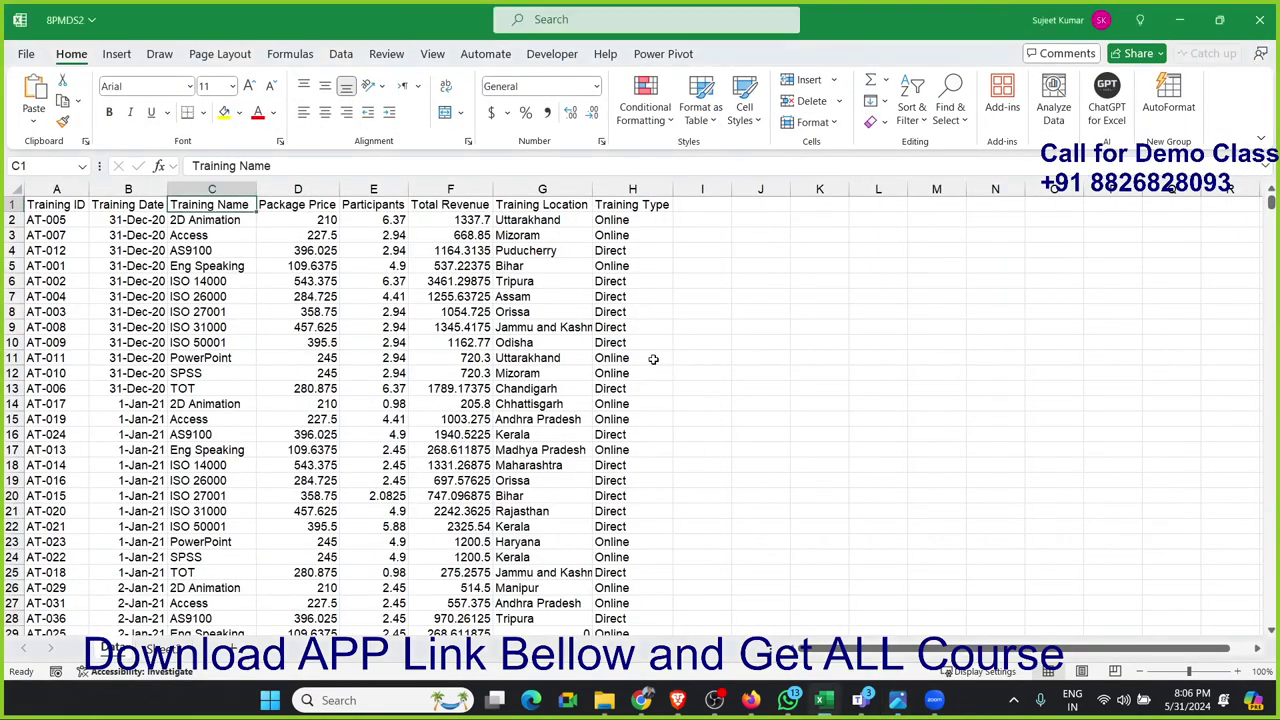
Step: In Chrome, glance at the EXCEL MIS TRAINING store page, then open the Advanced PivotTables Classplus course
{"action": "mouse_move", "coordinate": [874, 709]}
{"action": "mouse_move", "coordinate": [652, 706]}
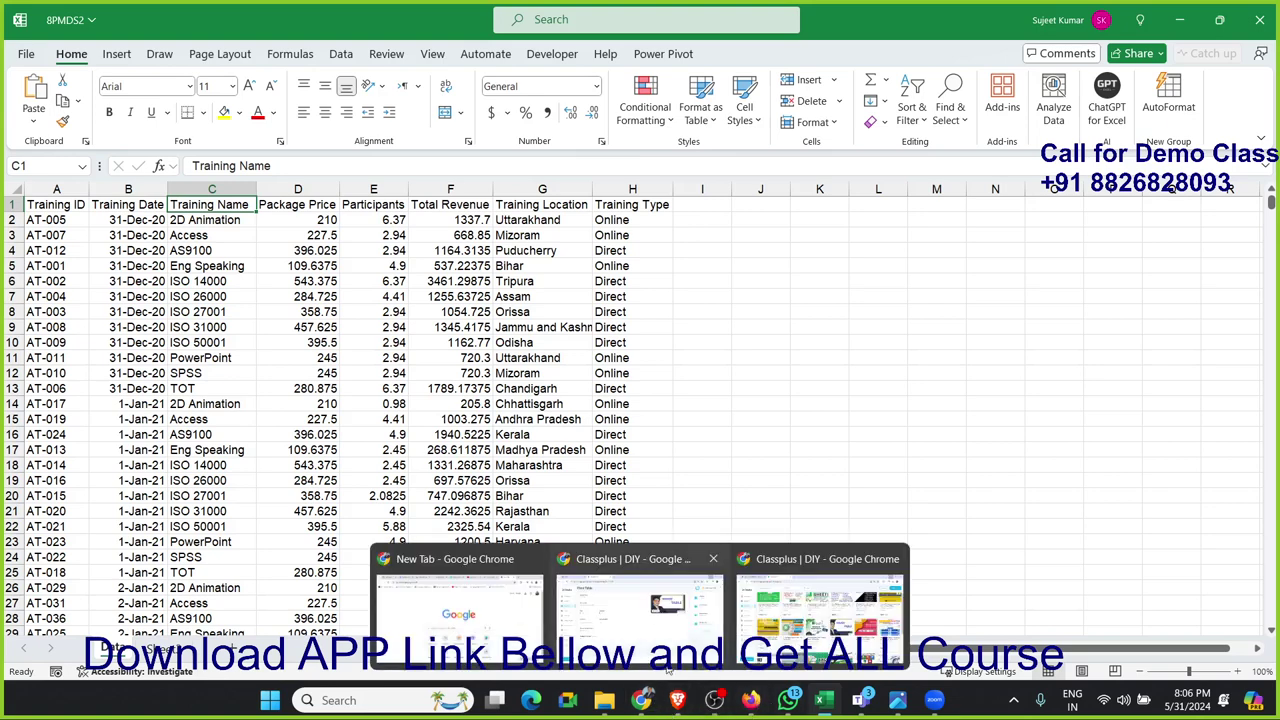
{"action": "left_click", "coordinate": [760, 650]}
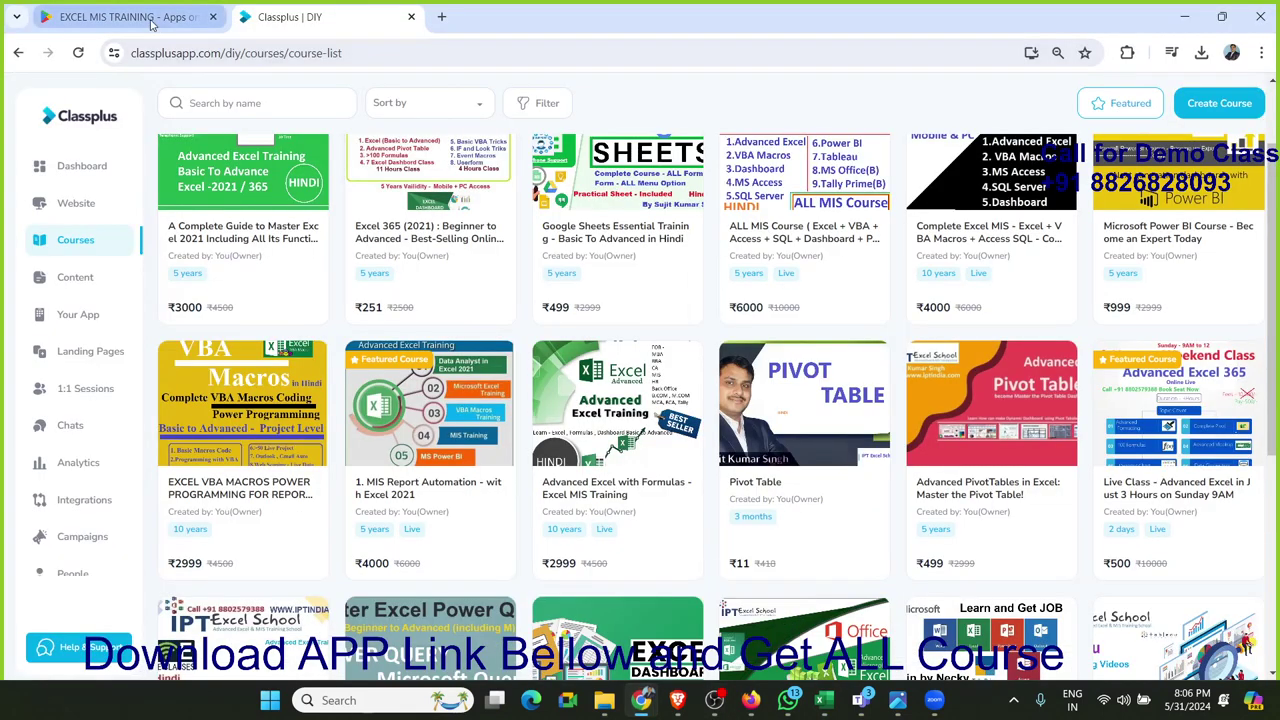
{"action": "left_click", "coordinate": [152, 18]}
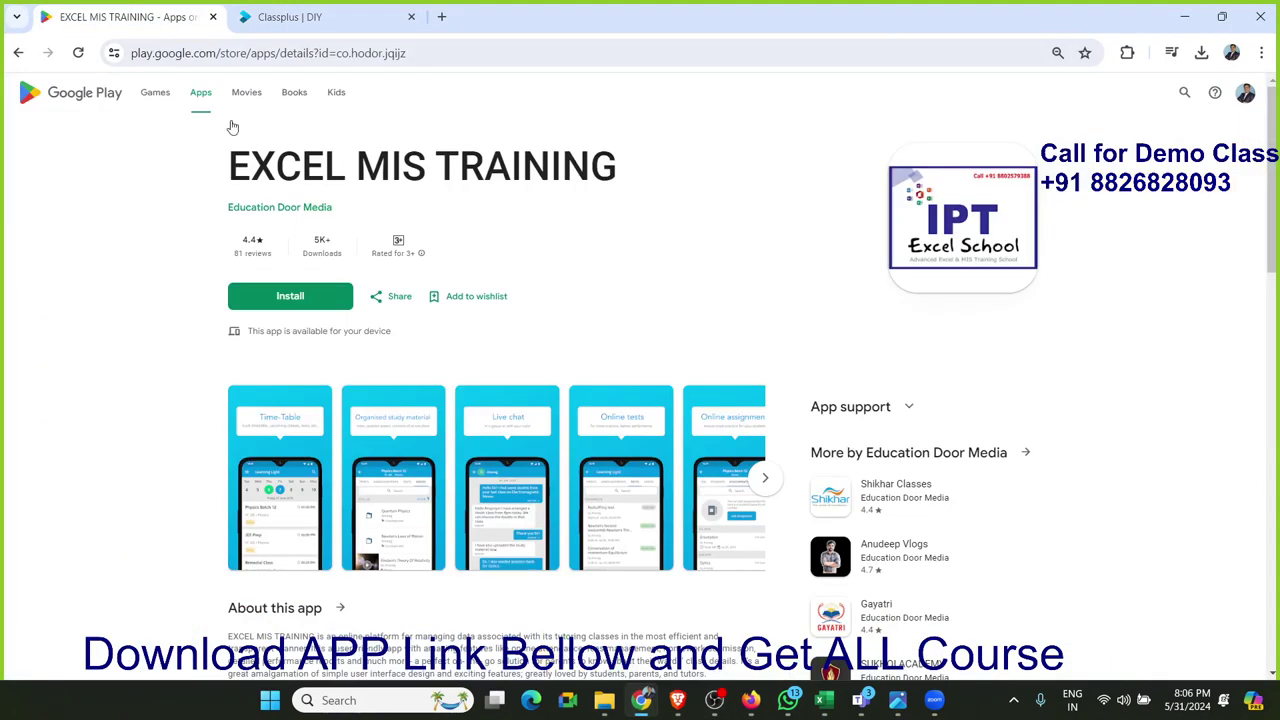
{"action": "triple_click", "coordinate": [256, 158]}
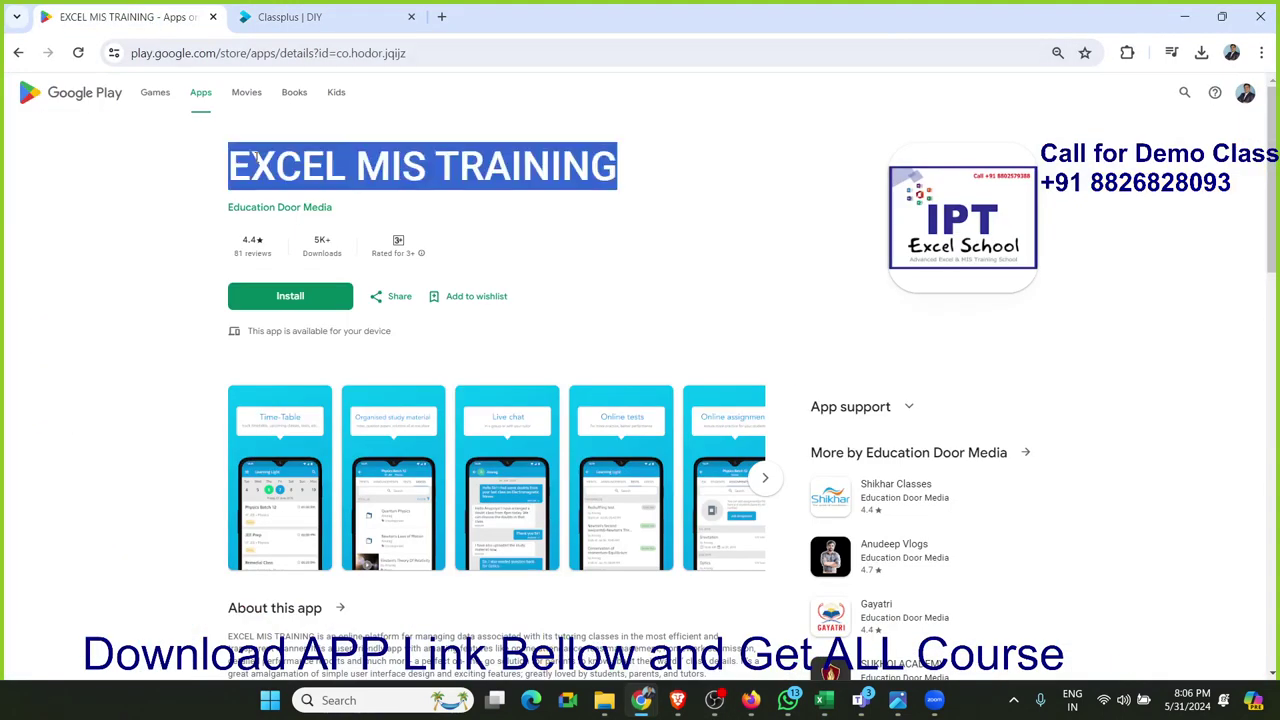
{"action": "left_click", "coordinate": [278, 18]}
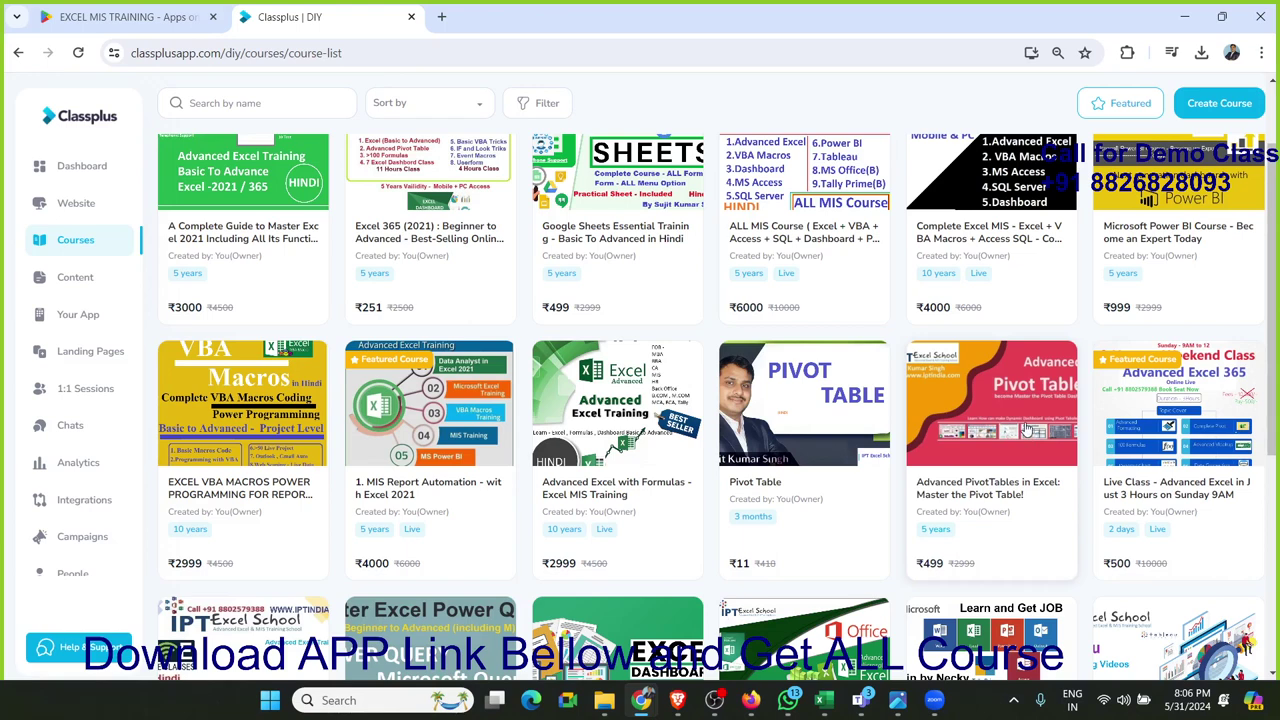
{"action": "left_click", "coordinate": [1027, 428]}
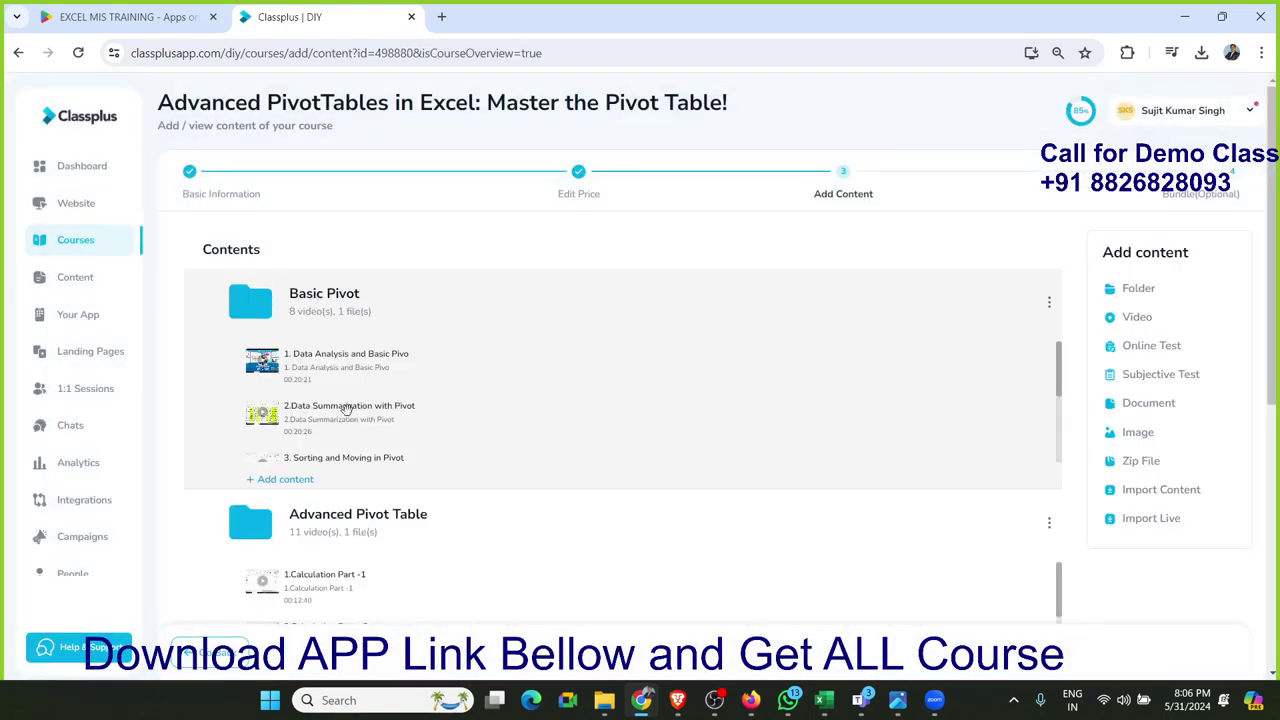
Step: Scroll through the Basic Pivot, Advanced Pivot Table and Dashboard folders, then go back to the overview
{"action": "scroll", "coordinate": [340, 357], "scroll_direction": "down", "scroll_amount": 2}
{"action": "scroll", "coordinate": [362, 512], "scroll_direction": "down", "scroll_amount": 1}
{"action": "scroll", "coordinate": [362, 512], "scroll_direction": "down", "scroll_amount": 2}
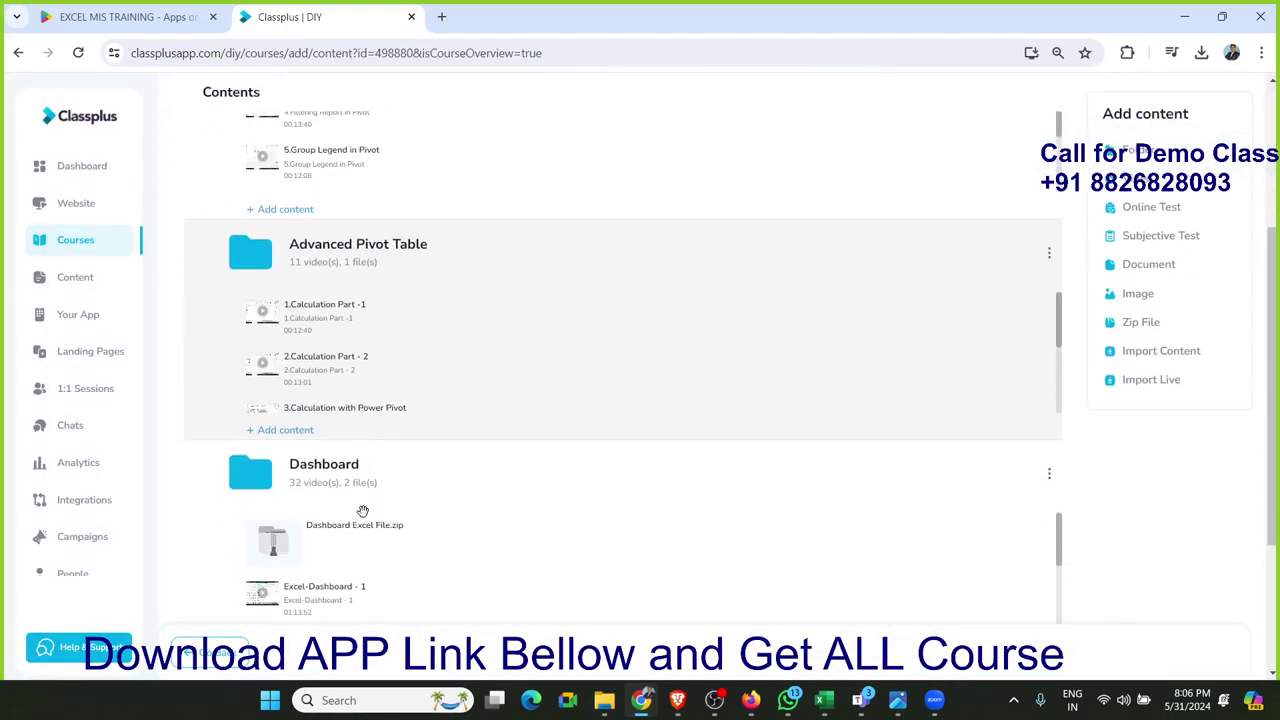
{"action": "scroll", "coordinate": [362, 500], "scroll_direction": "down", "scroll_amount": 2}
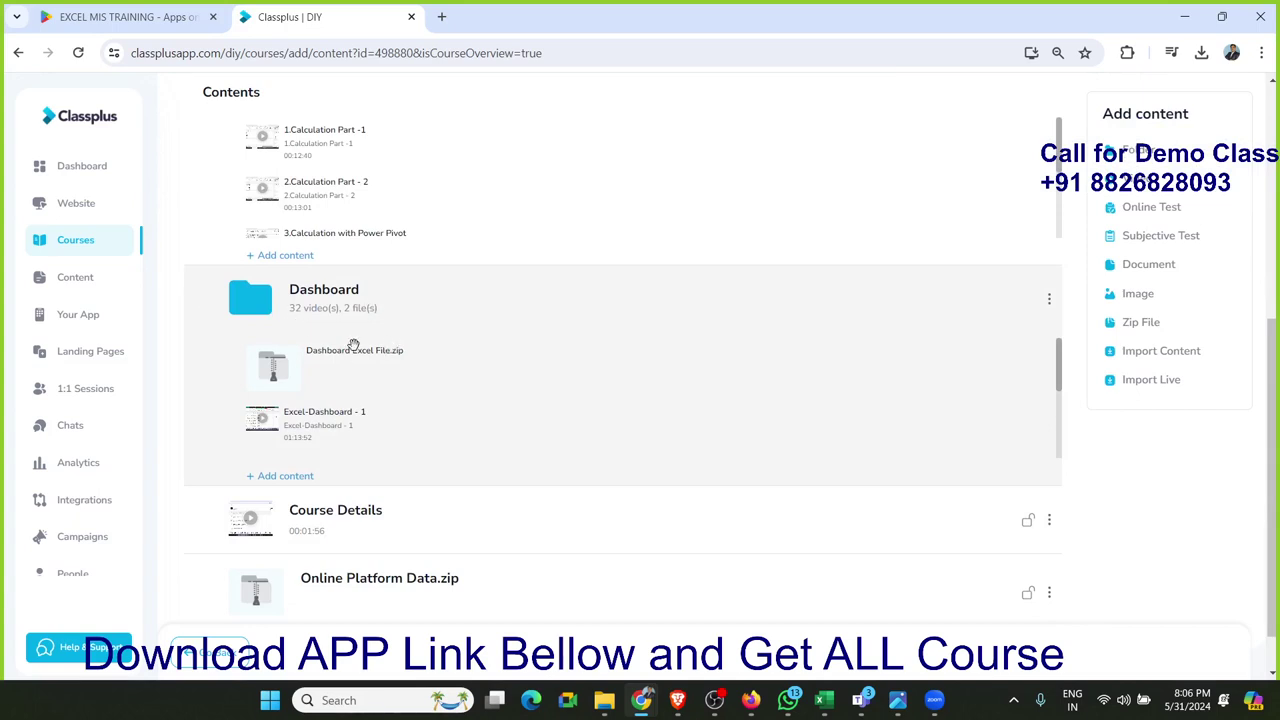
{"action": "scroll", "coordinate": [354, 346], "scroll_direction": "up", "scroll_amount": 3}
{"action": "scroll", "coordinate": [357, 343], "scroll_direction": "up", "scroll_amount": 3}
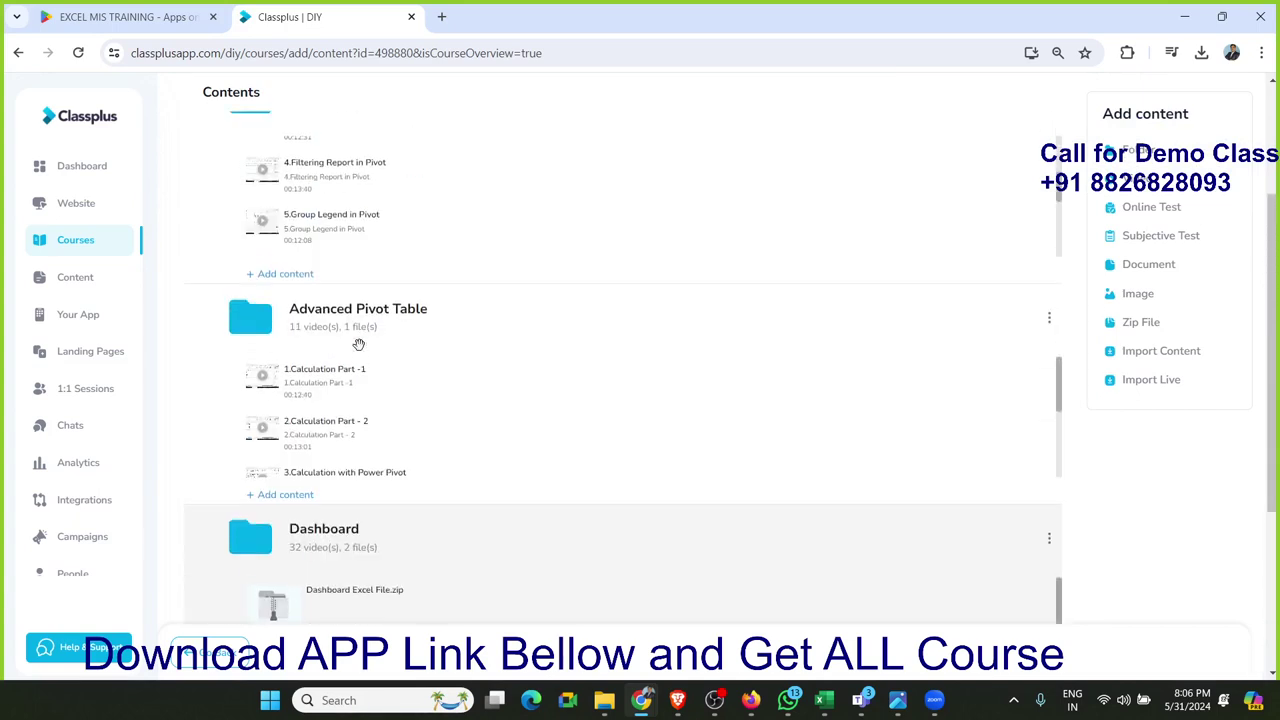
{"action": "scroll", "coordinate": [357, 343], "scroll_direction": "up", "scroll_amount": 2}
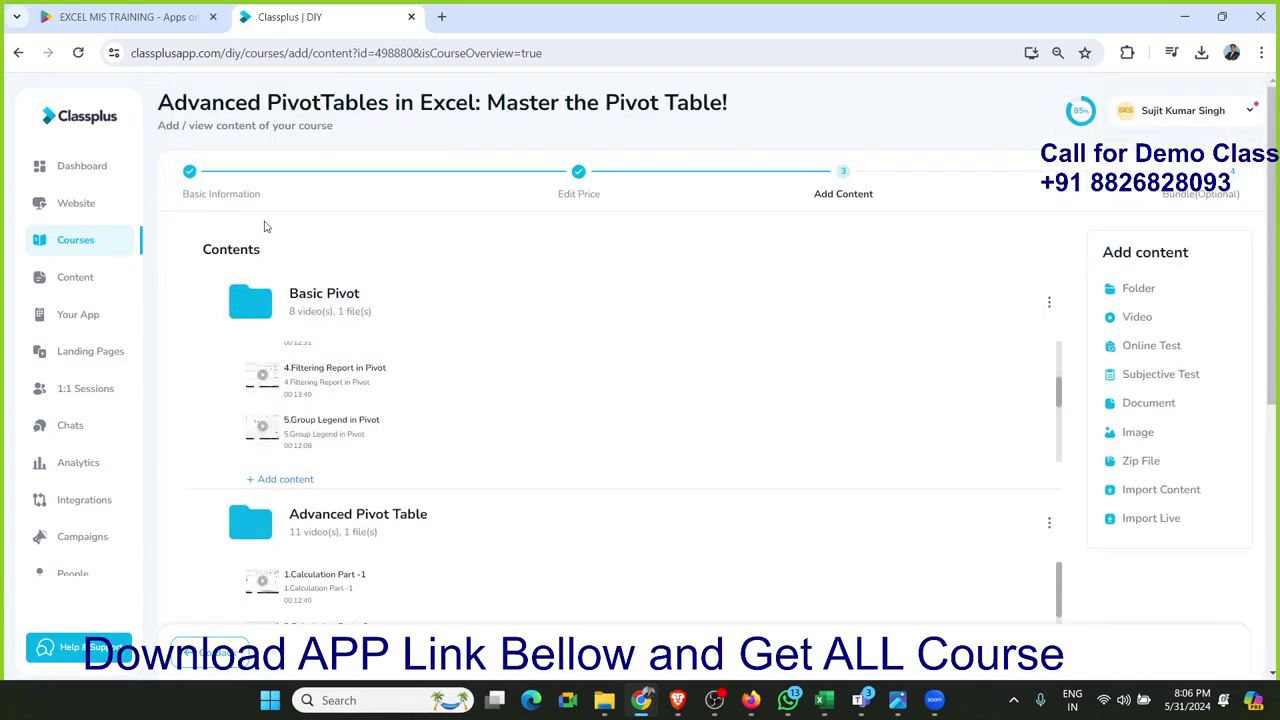
{"action": "left_click", "coordinate": [18, 52]}
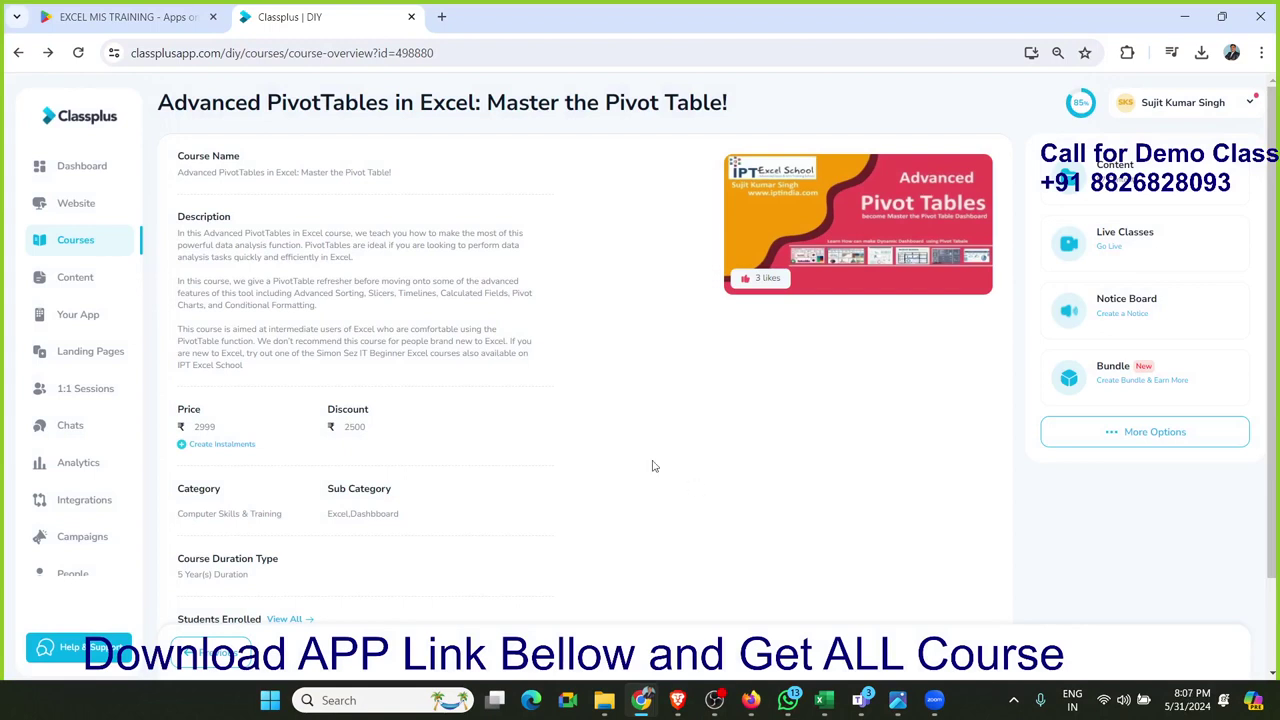
Step: Return to the Classplus course list and open the Pivot Table course overview
{"action": "left_click", "coordinate": [184, 18]}
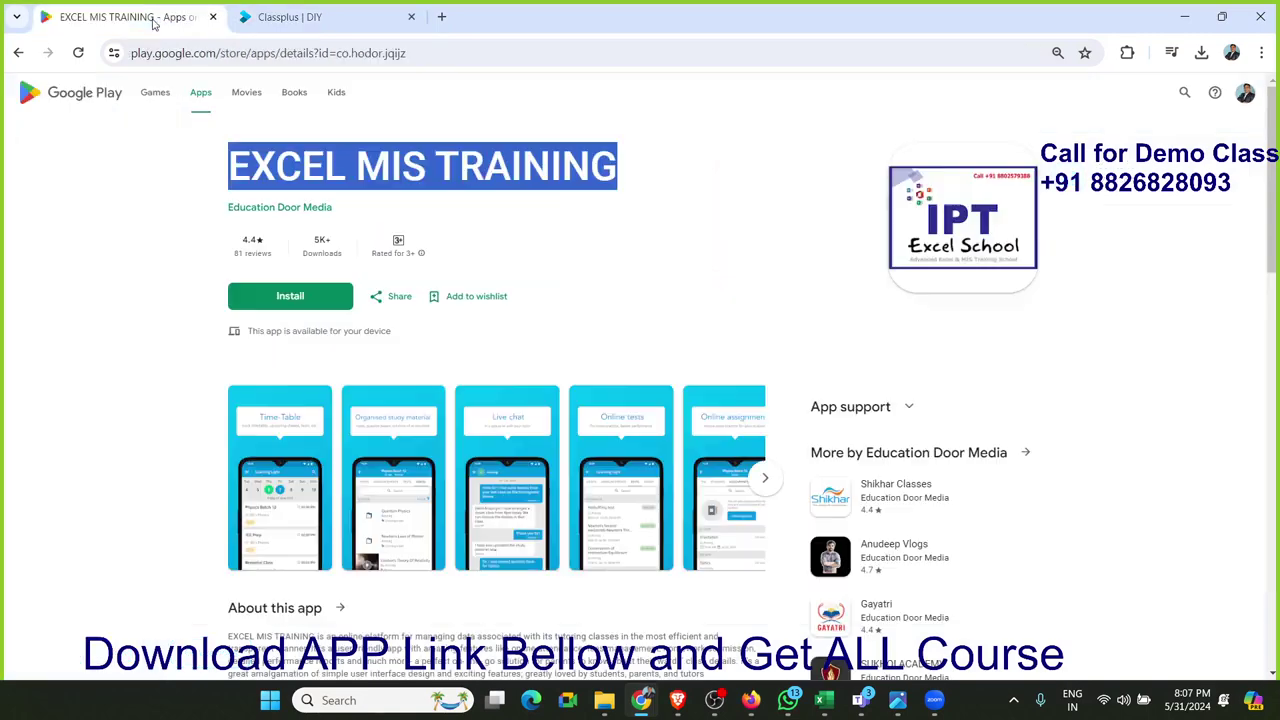
{"action": "left_click", "coordinate": [288, 17]}
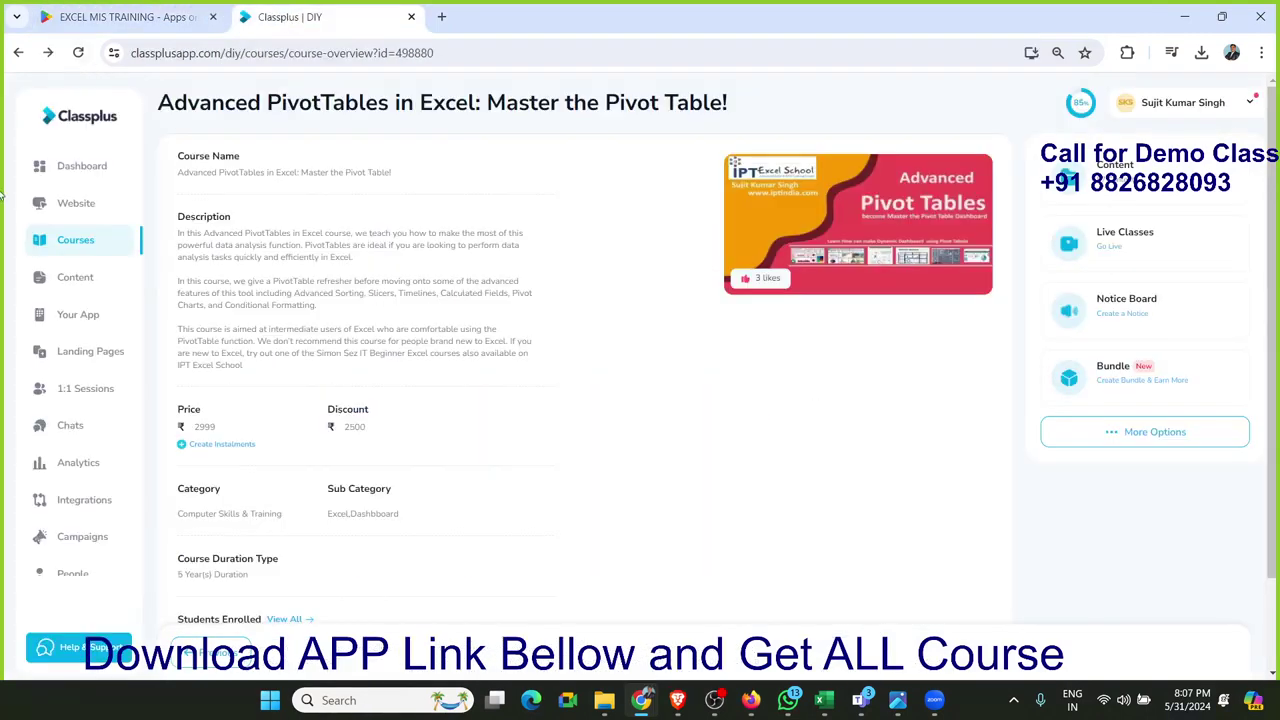
{"action": "left_click", "coordinate": [18, 53]}
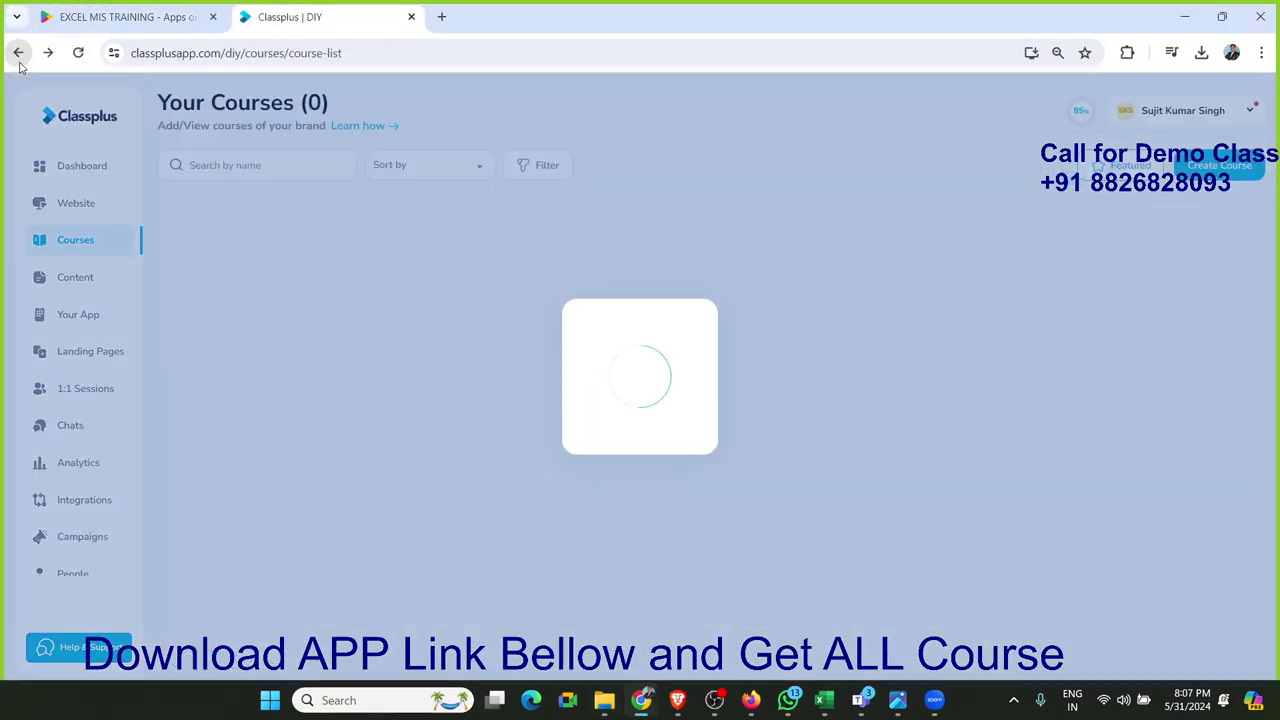
{"action": "scroll", "coordinate": [786, 531], "scroll_direction": "down", "scroll_amount": 1}
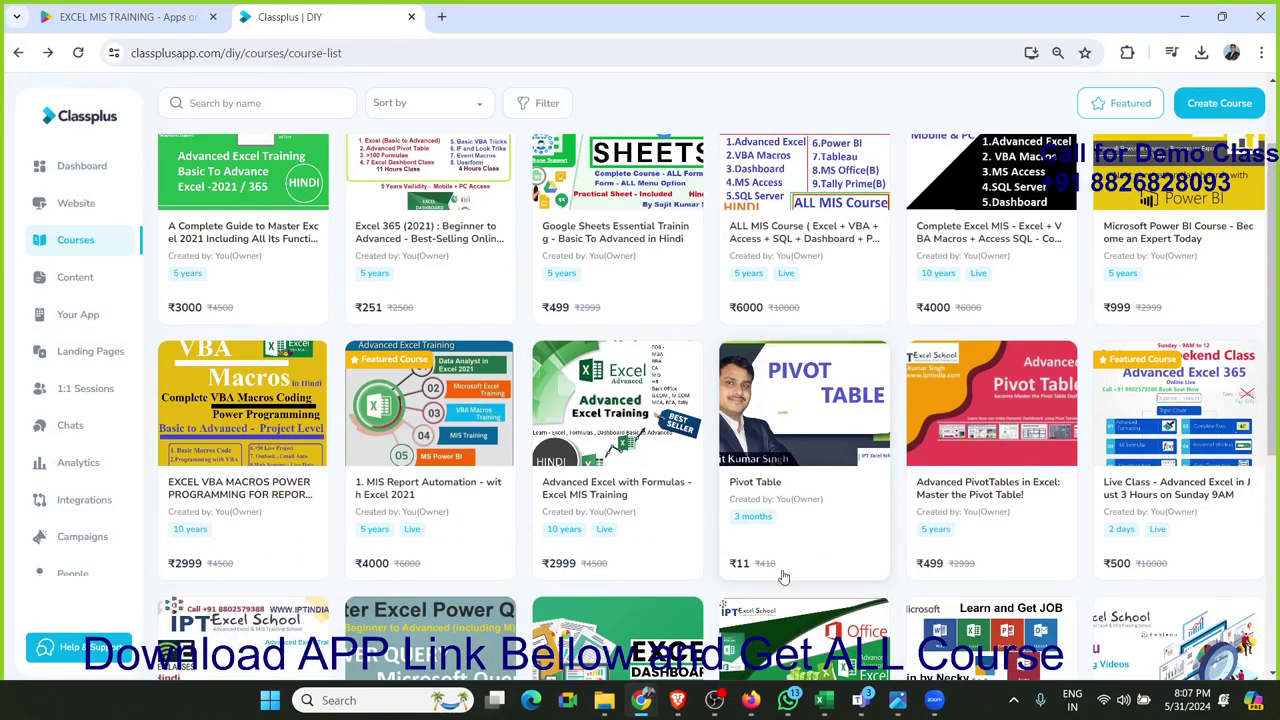
{"action": "left_click", "coordinate": [810, 393]}
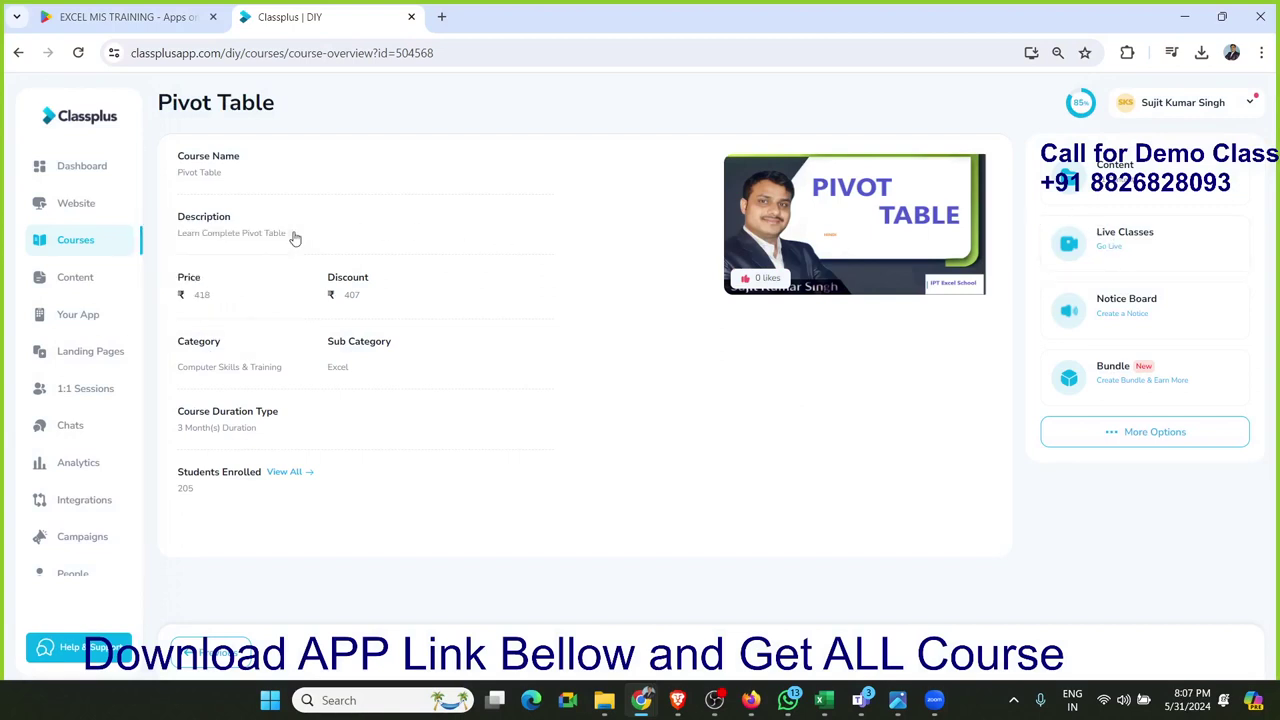
Step: Go to Courses > My Courses, scroll the course grid, and minimize Chrome
{"action": "mouse_move", "coordinate": [86, 298]}
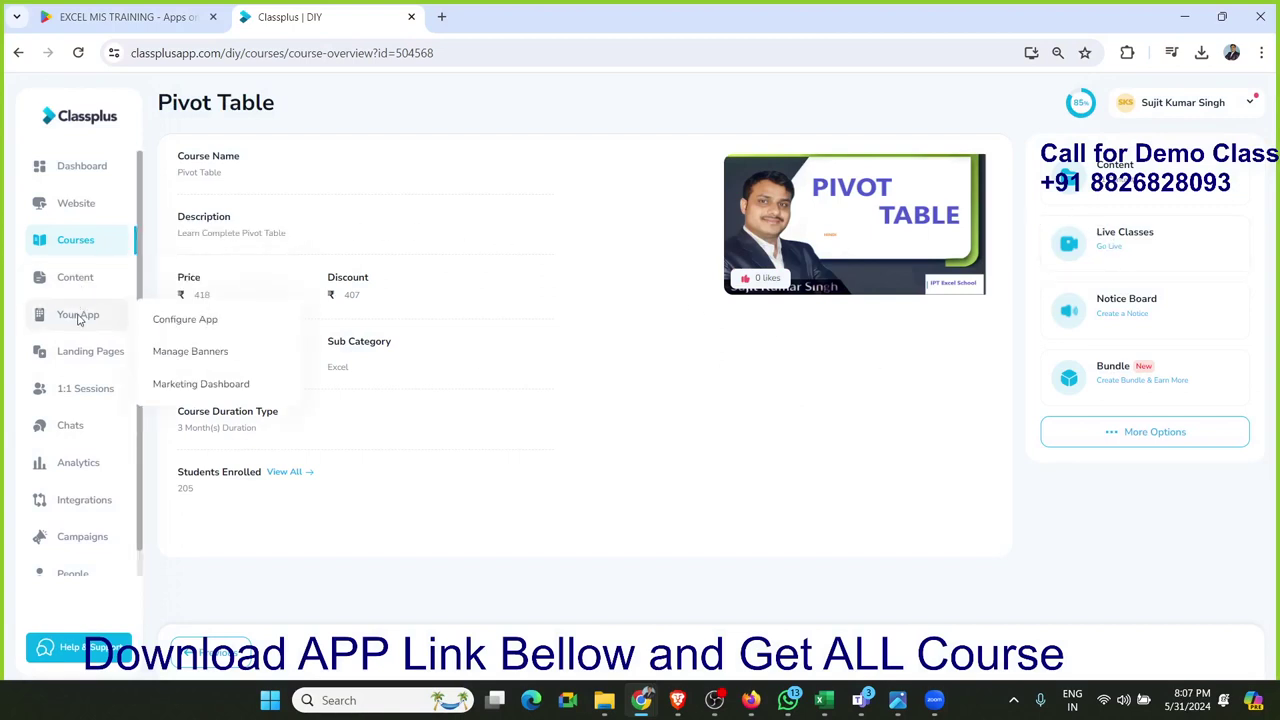
{"action": "mouse_move", "coordinate": [104, 255]}
{"action": "left_click", "coordinate": [180, 245]}
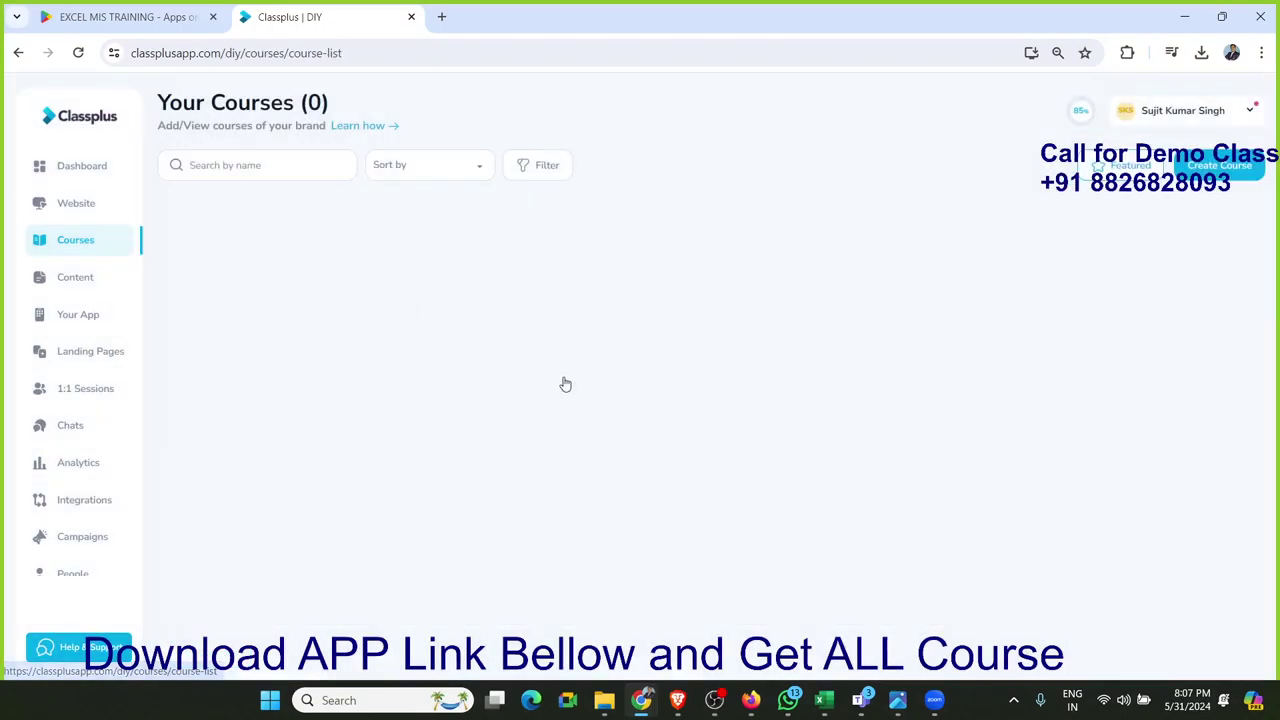
{"action": "scroll", "coordinate": [810, 568], "scroll_direction": "down", "scroll_amount": 2}
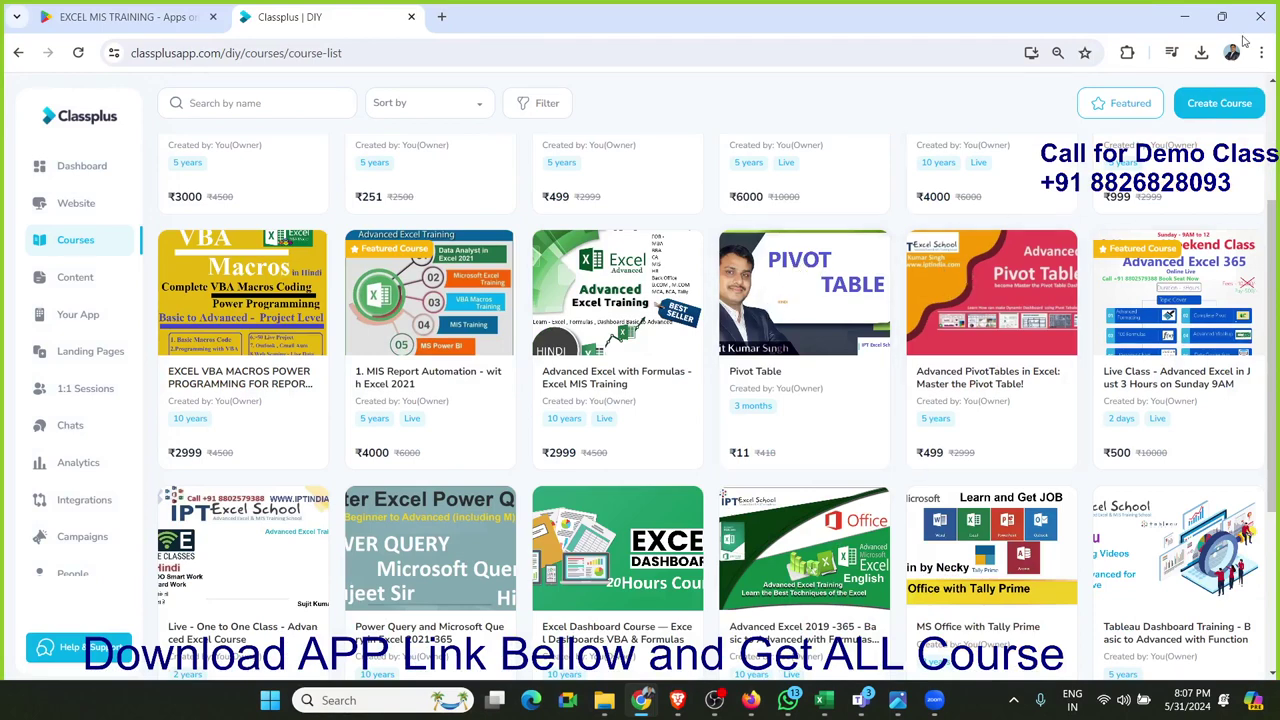
{"action": "left_click", "coordinate": [1200, 22]}
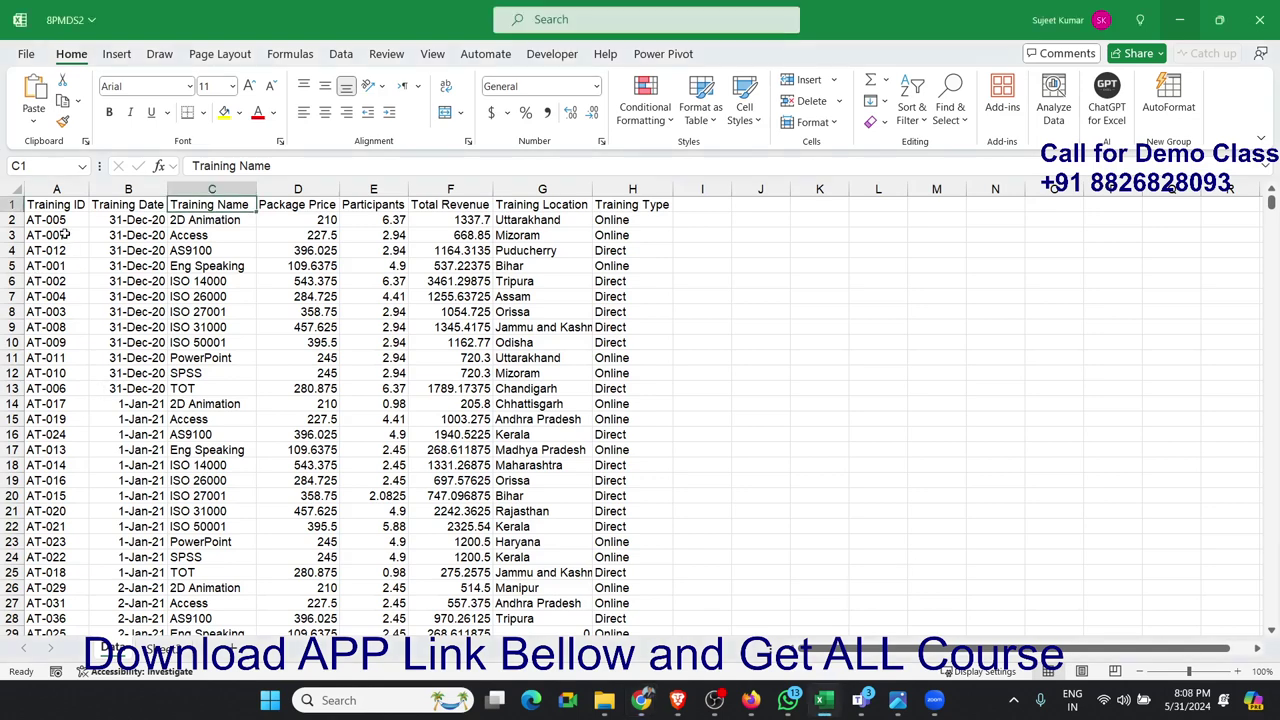
Step: Review the column headers Training ID through Total Revenue in A1:F1
{"action": "left_click", "coordinate": [55, 200]}
{"action": "left_click", "coordinate": [120, 201]}
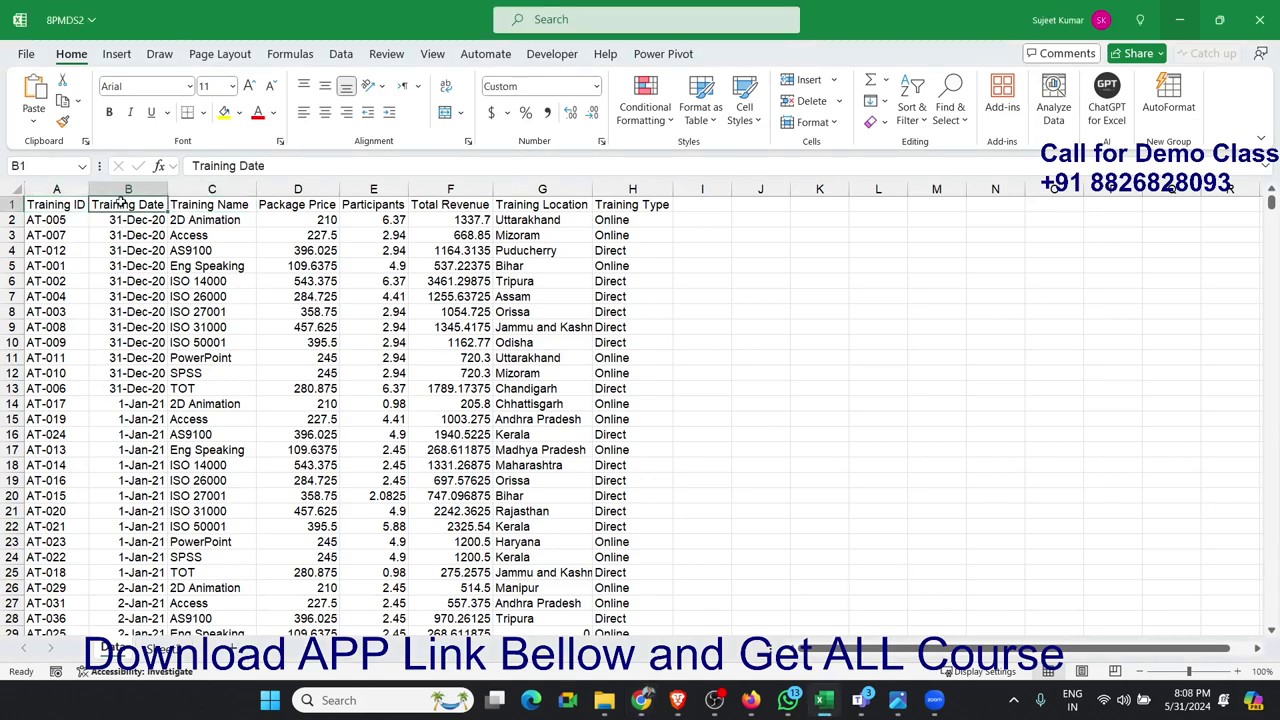
{"action": "left_click", "coordinate": [211, 199]}
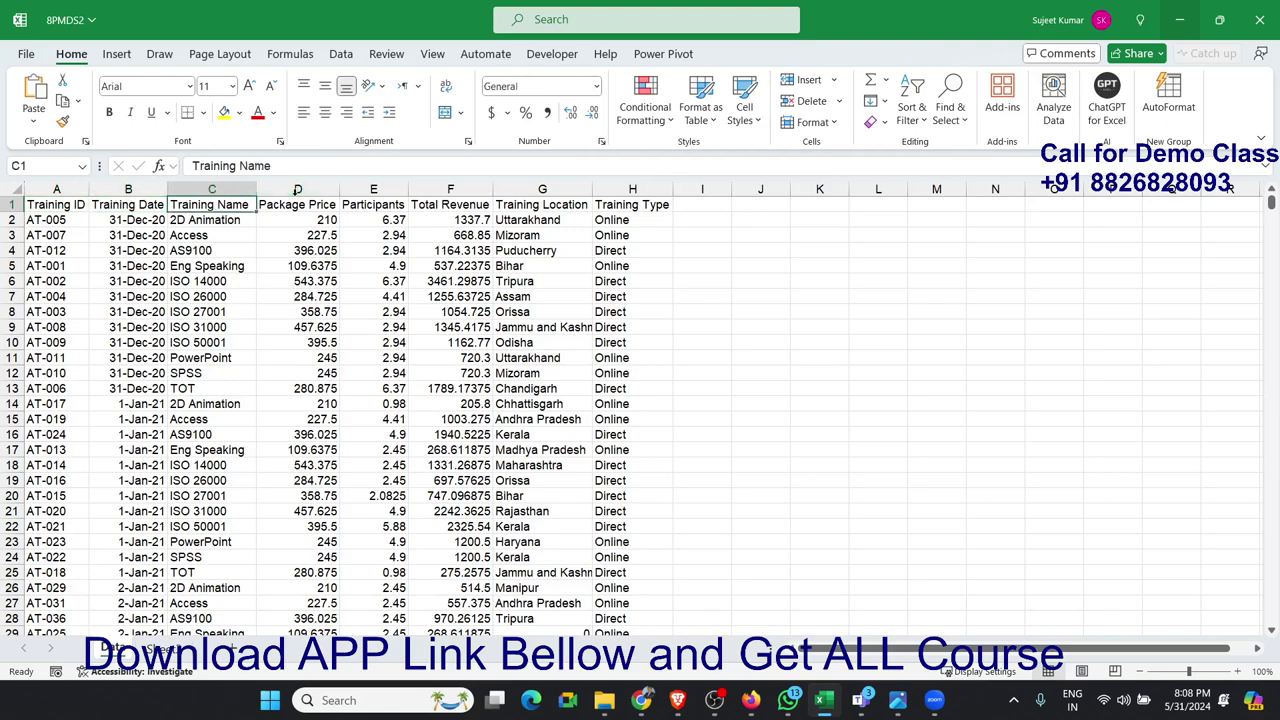
{"action": "left_click", "coordinate": [289, 201]}
{"action": "left_click", "coordinate": [373, 201]}
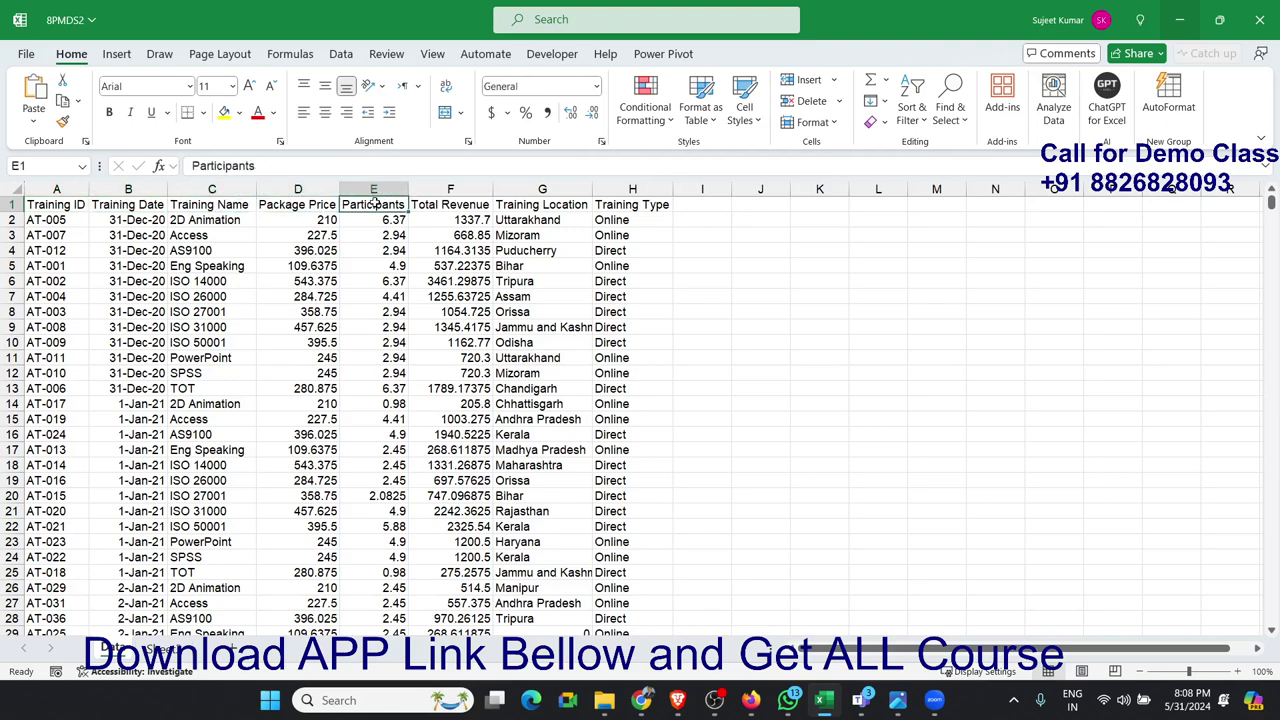
{"action": "left_click", "coordinate": [382, 231]}
{"action": "left_click", "coordinate": [385, 207]}
{"action": "left_click", "coordinate": [468, 207]}
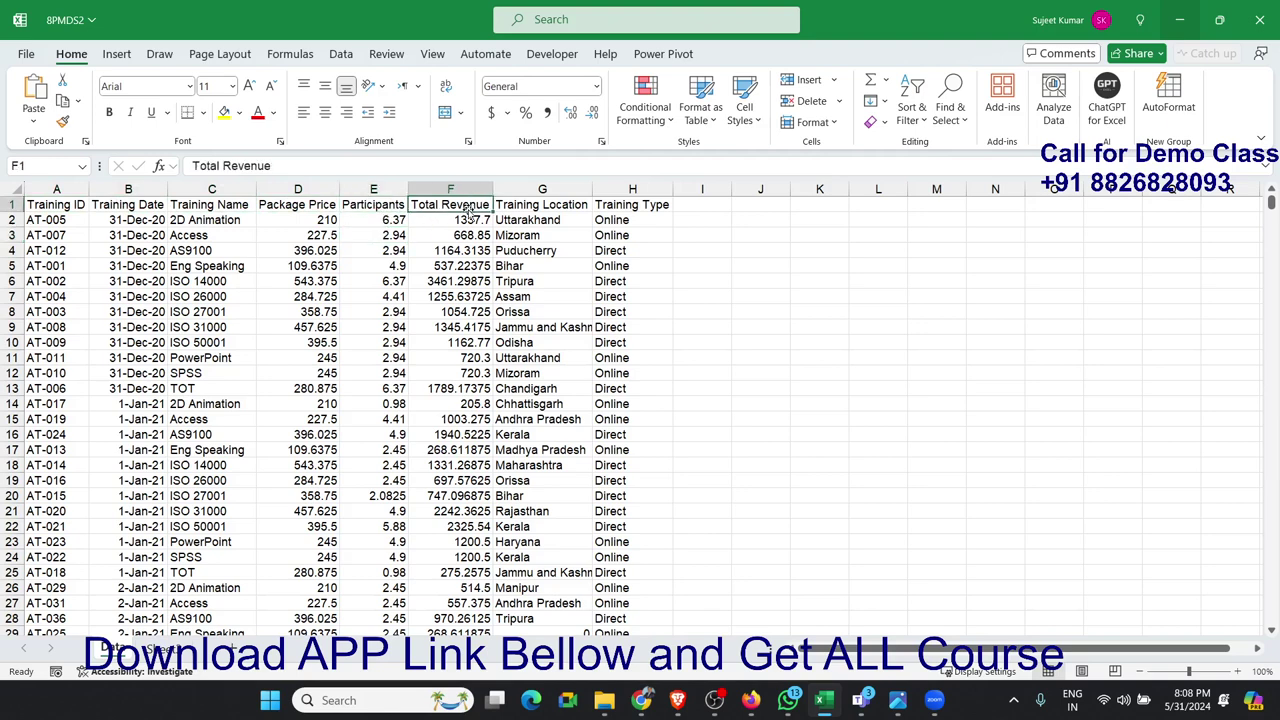
Step: Check the Training Location and Training Type entries, then switch to the empty second sheet
{"action": "left_click_drag", "start_coordinate": [546, 210], "coordinate": [556, 290]}
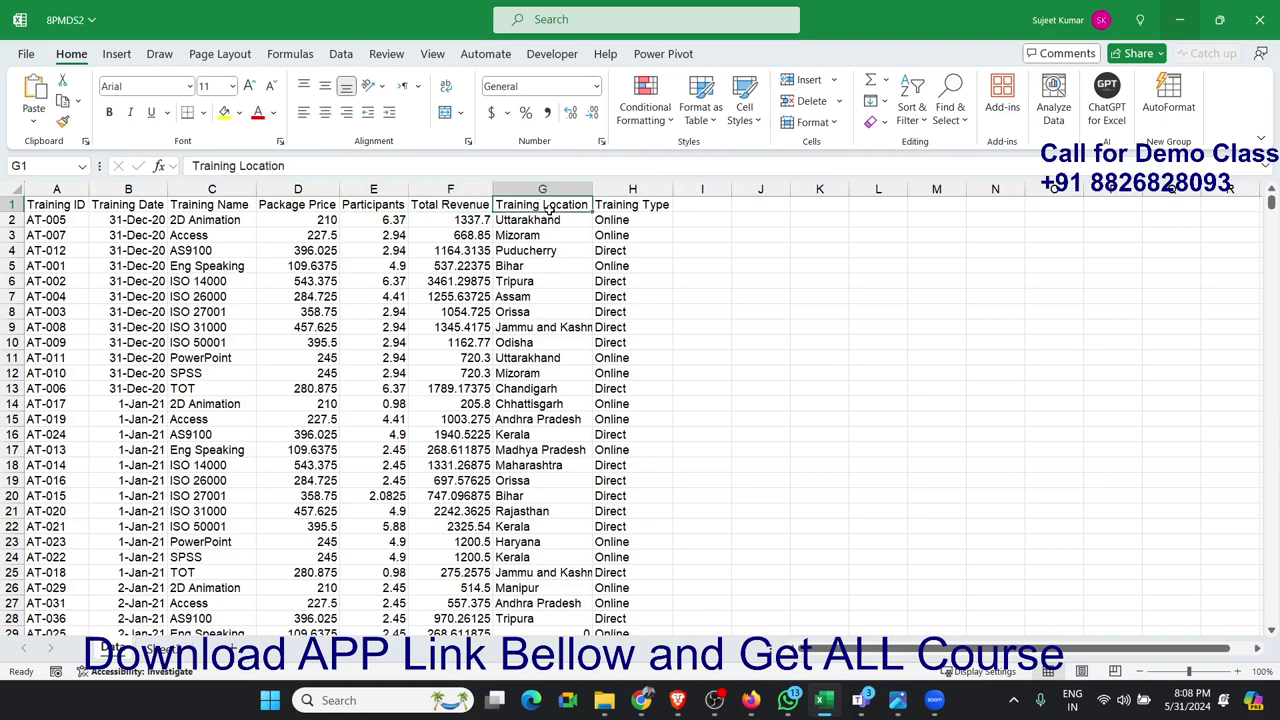
{"action": "left_click", "coordinate": [623, 205]}
{"action": "left_click_drag", "start_coordinate": [623, 205], "coordinate": [625, 240]}
{"action": "left_click", "coordinate": [624, 283]}
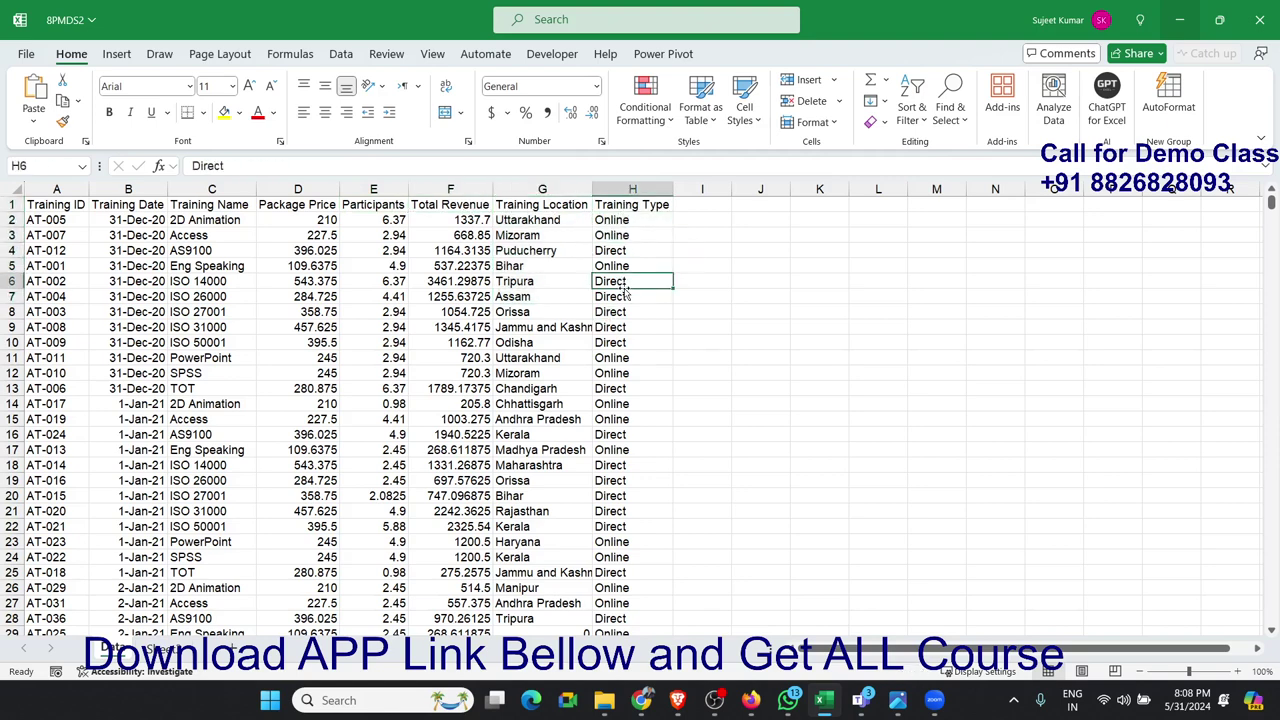
{"action": "left_click", "coordinate": [628, 235]}
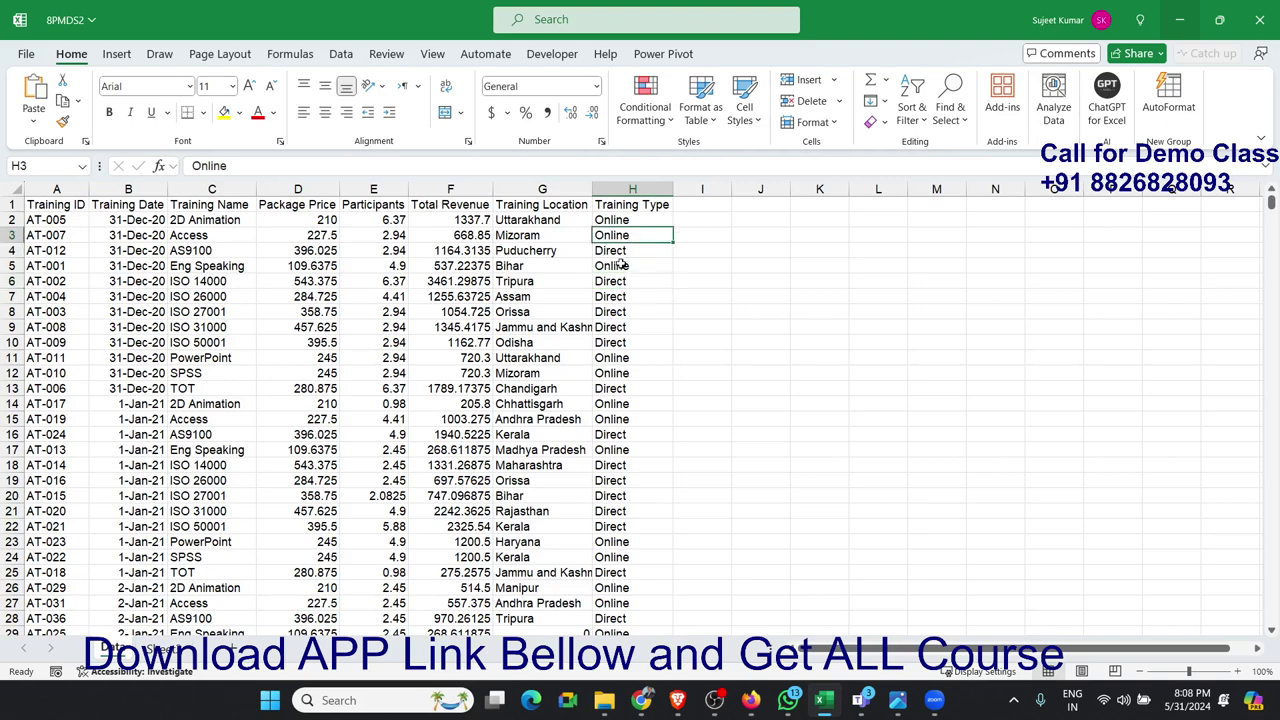
{"action": "left_click", "coordinate": [163, 648]}
{"action": "left_click", "coordinate": [163, 648], "text": "shift"}
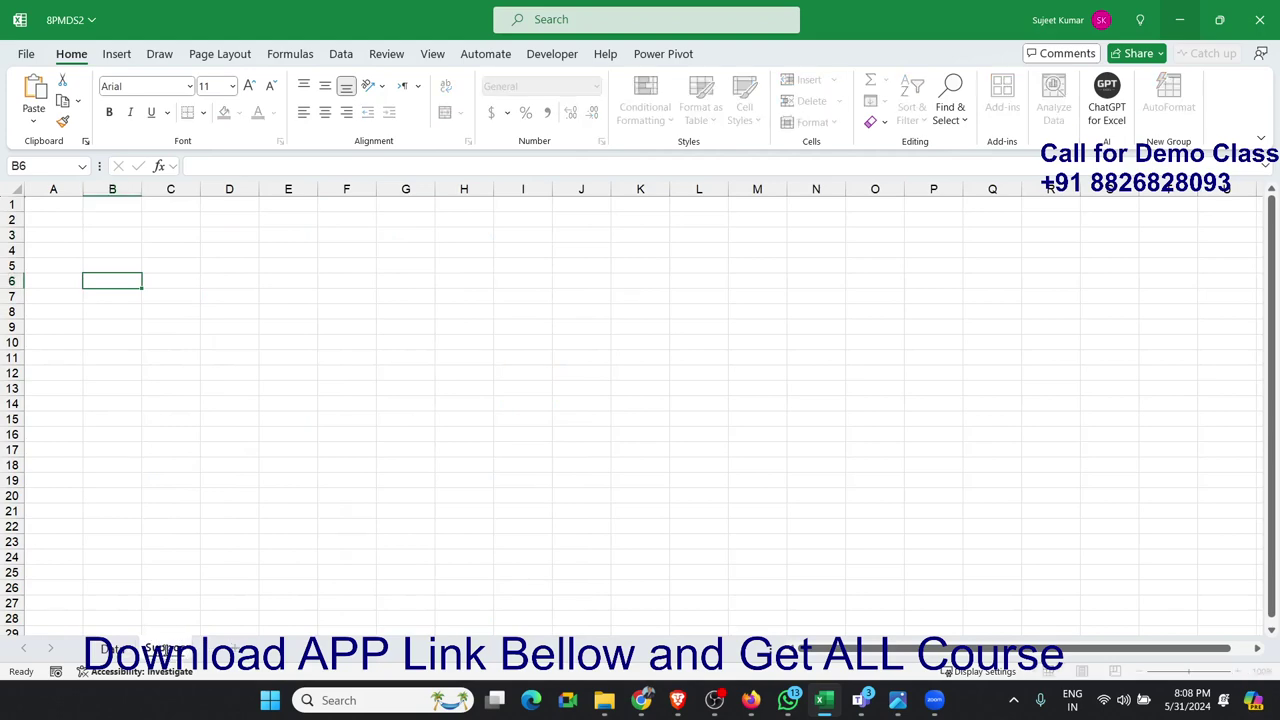
Step: Ungroup the sheets, add a new sheet after Support, and name it Dashboard
{"action": "left_click", "coordinate": [225, 546]}
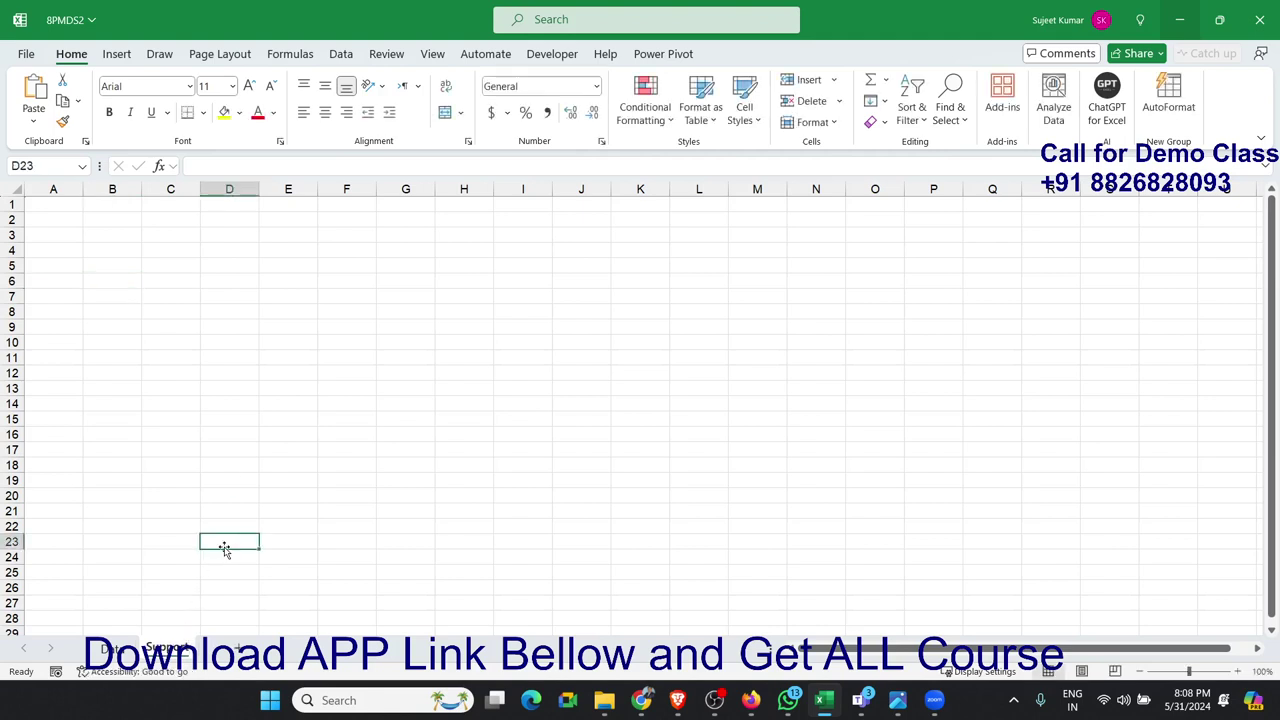
{"action": "left_click", "coordinate": [238, 648]}
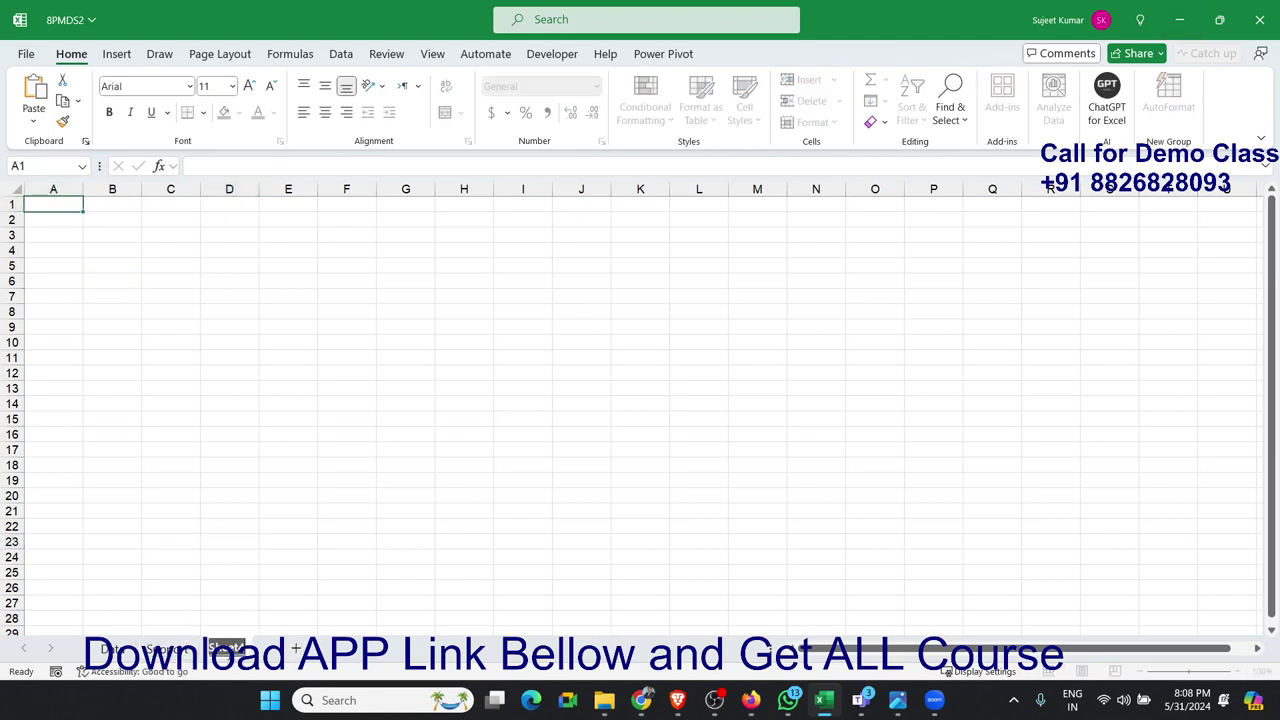
{"action": "type", "text": "Da"}
{"action": "type", "text": "sh"}
{"action": "key", "text": "BackSpace"}
{"action": "key", "text": "BackSpace"}
{"action": "type", "text": "shboard"}
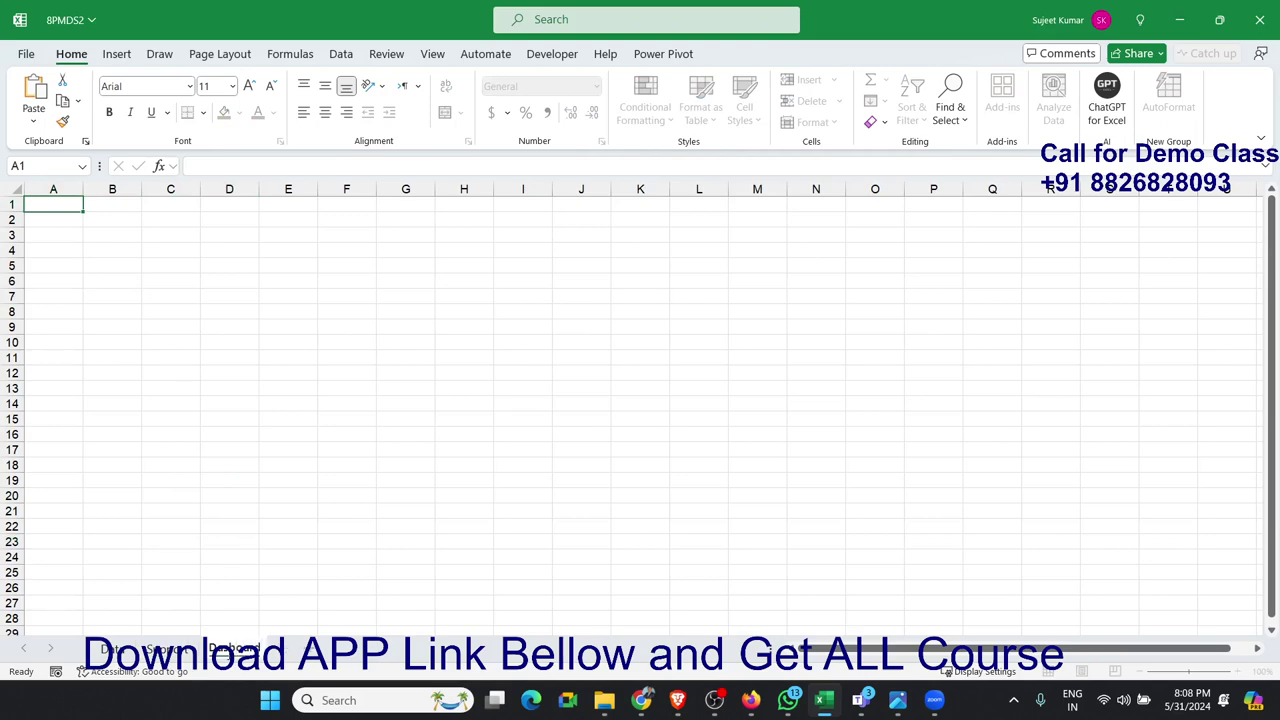
{"action": "left_click", "coordinate": [220, 388]}
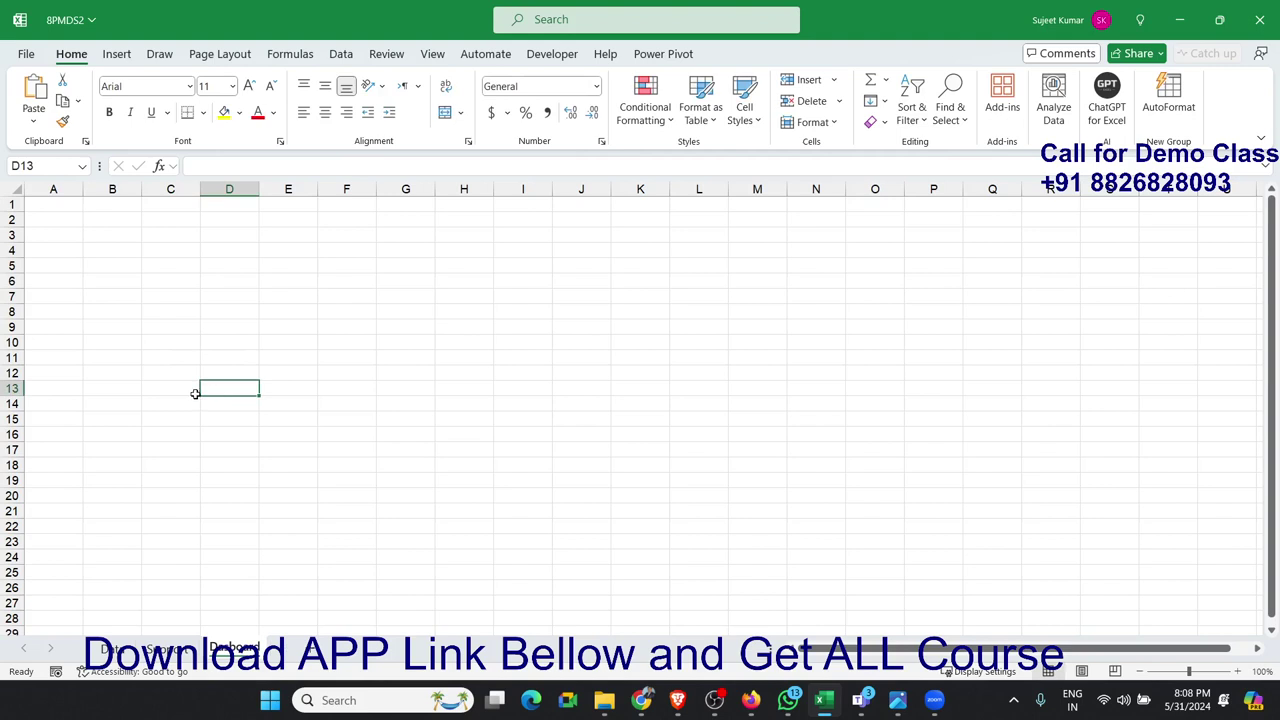
Step: Select columns A and B on the Dashboard sheet
{"action": "left_click_drag", "start_coordinate": [44, 200], "coordinate": [126, 195]}
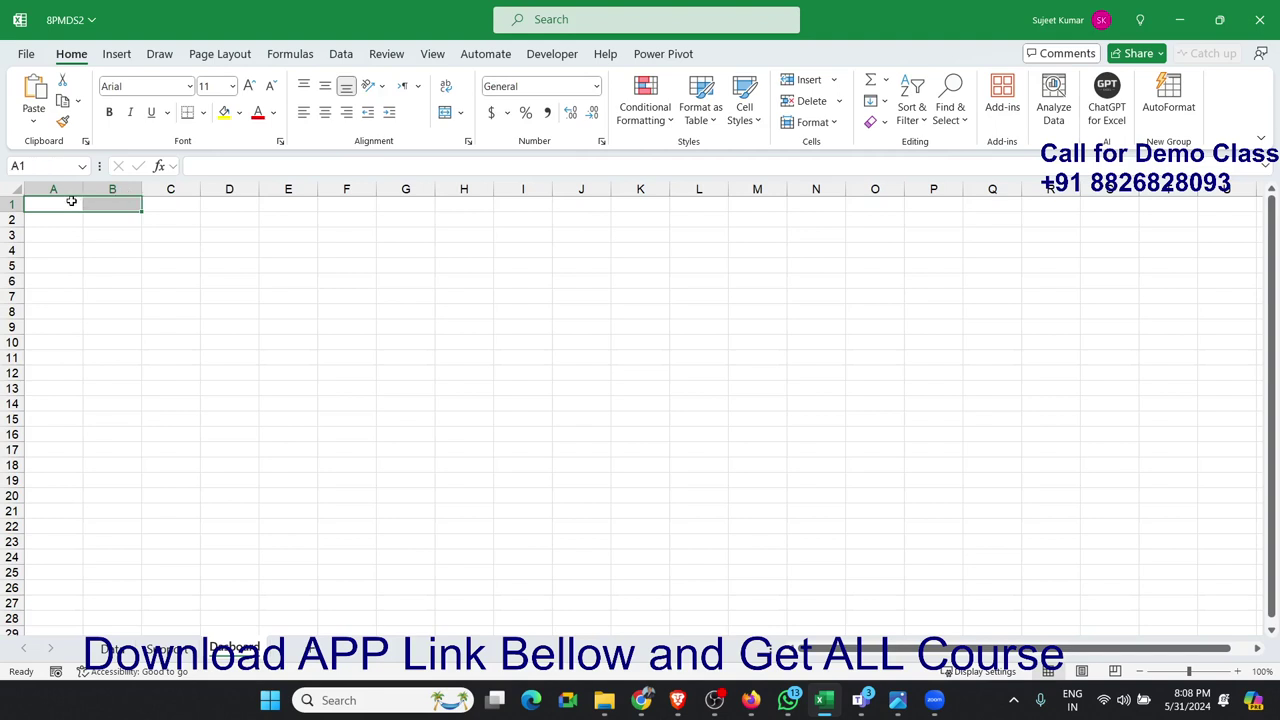
{"action": "mouse_move", "coordinate": [71, 201]}
{"action": "left_mouse_down"}
{"action": "mouse_move", "coordinate": [123, 202]}
{"action": "mouse_move", "coordinate": [137, 606]}
{"action": "left_mouse_up"}
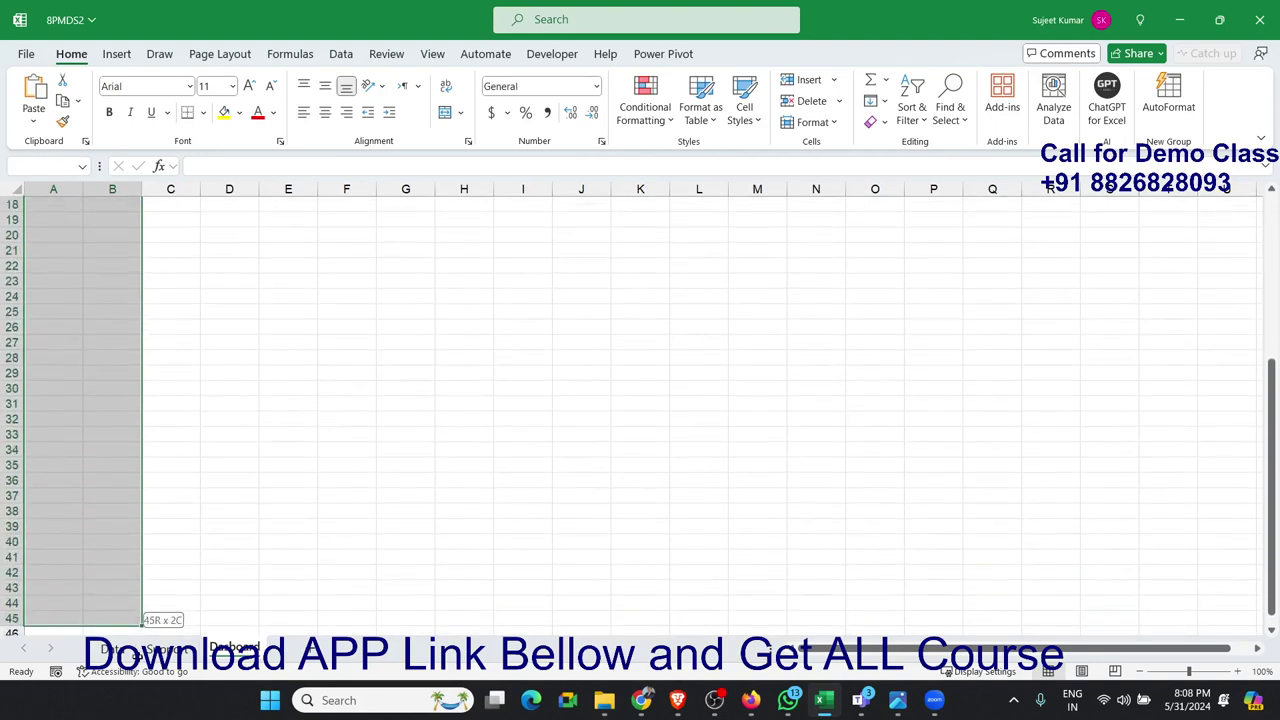
{"action": "left_click_drag", "start_coordinate": [137, 606], "coordinate": [134, 630]}
{"action": "scroll", "coordinate": [113, 418], "scroll_direction": "up", "scroll_amount": 4}
{"action": "scroll", "coordinate": [113, 418], "scroll_direction": "up", "scroll_amount": 3}
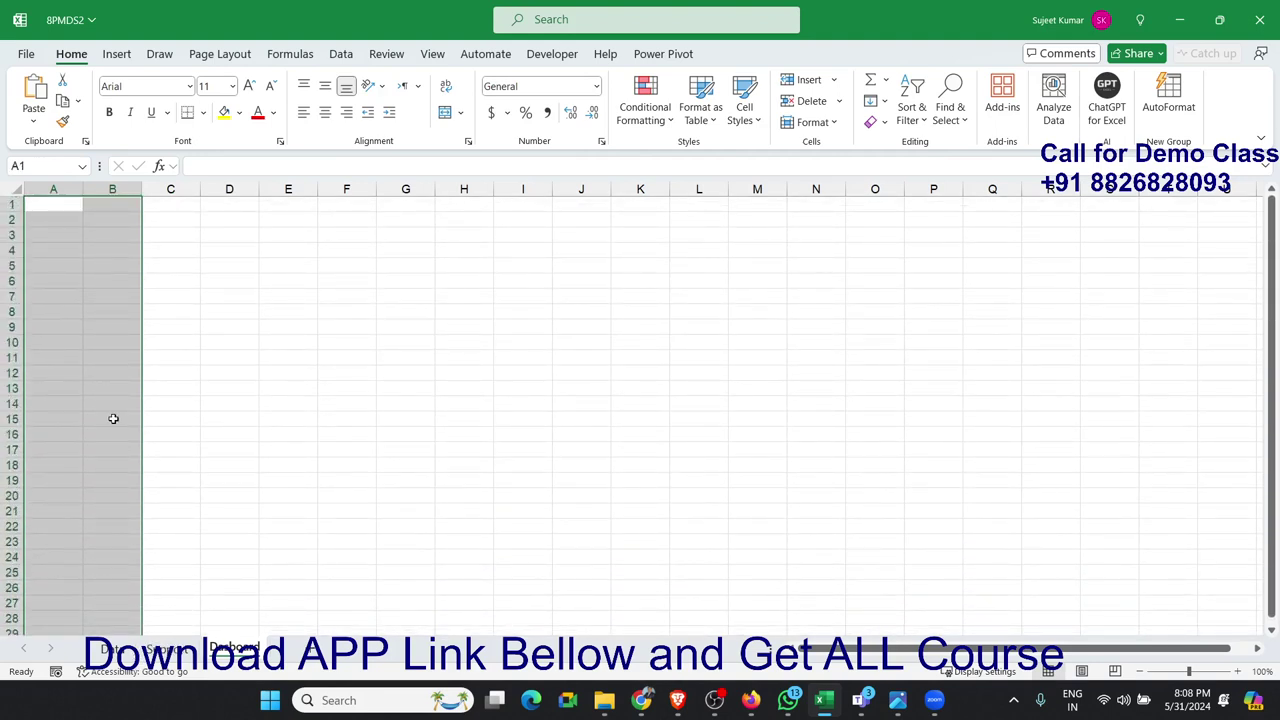
Step: Fill columns A:B with the dark teal theme colour to form a sidebar
{"action": "left_click", "coordinate": [240, 114]}
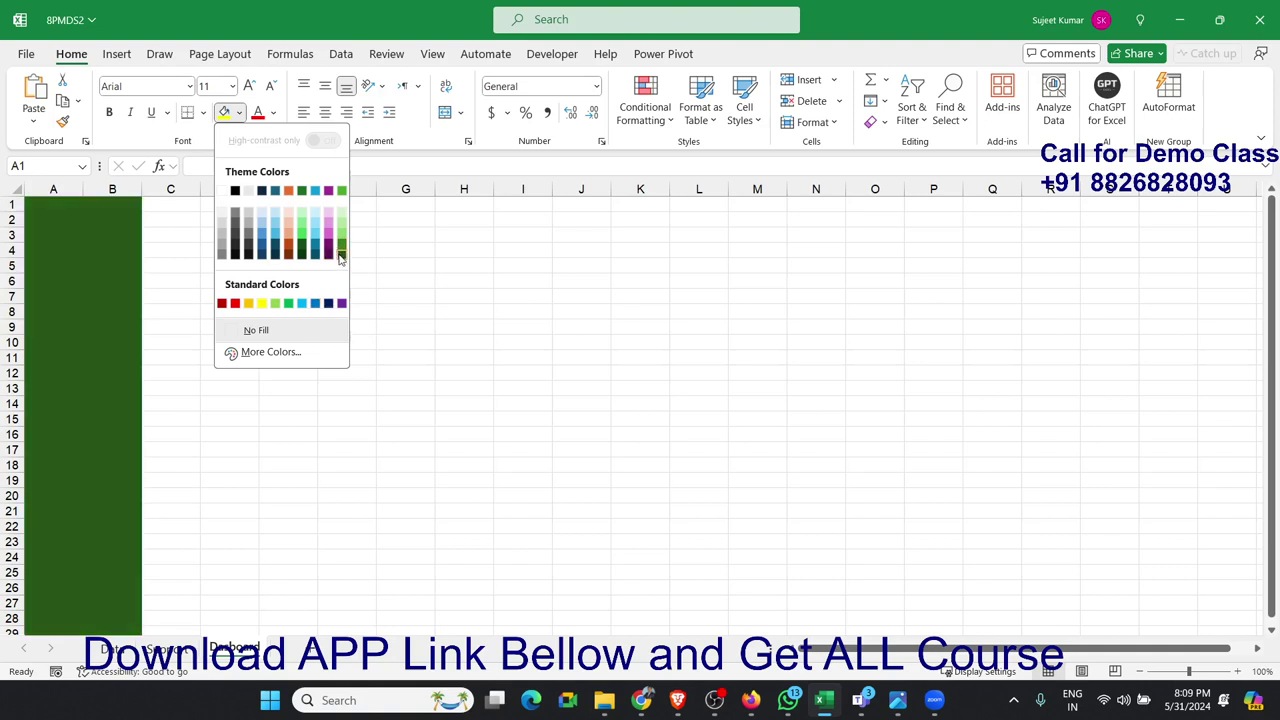
{"action": "left_click", "coordinate": [275, 254]}
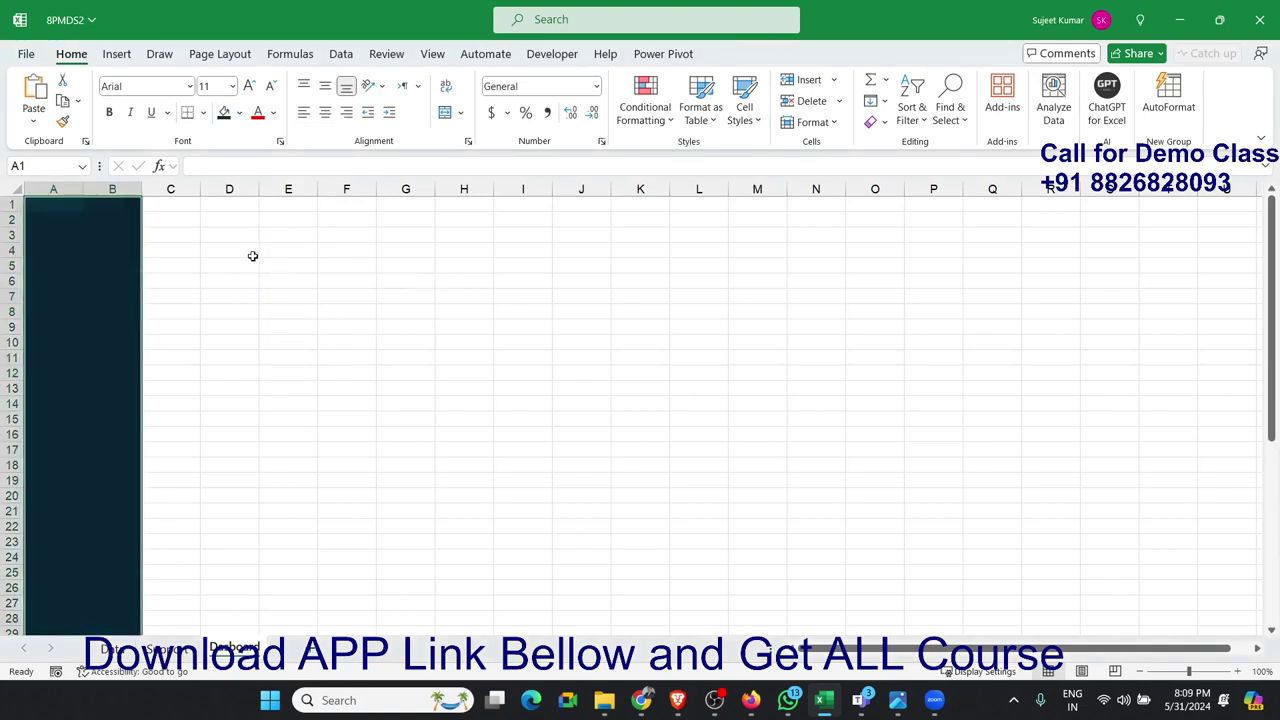
{"action": "left_click", "coordinate": [253, 256]}
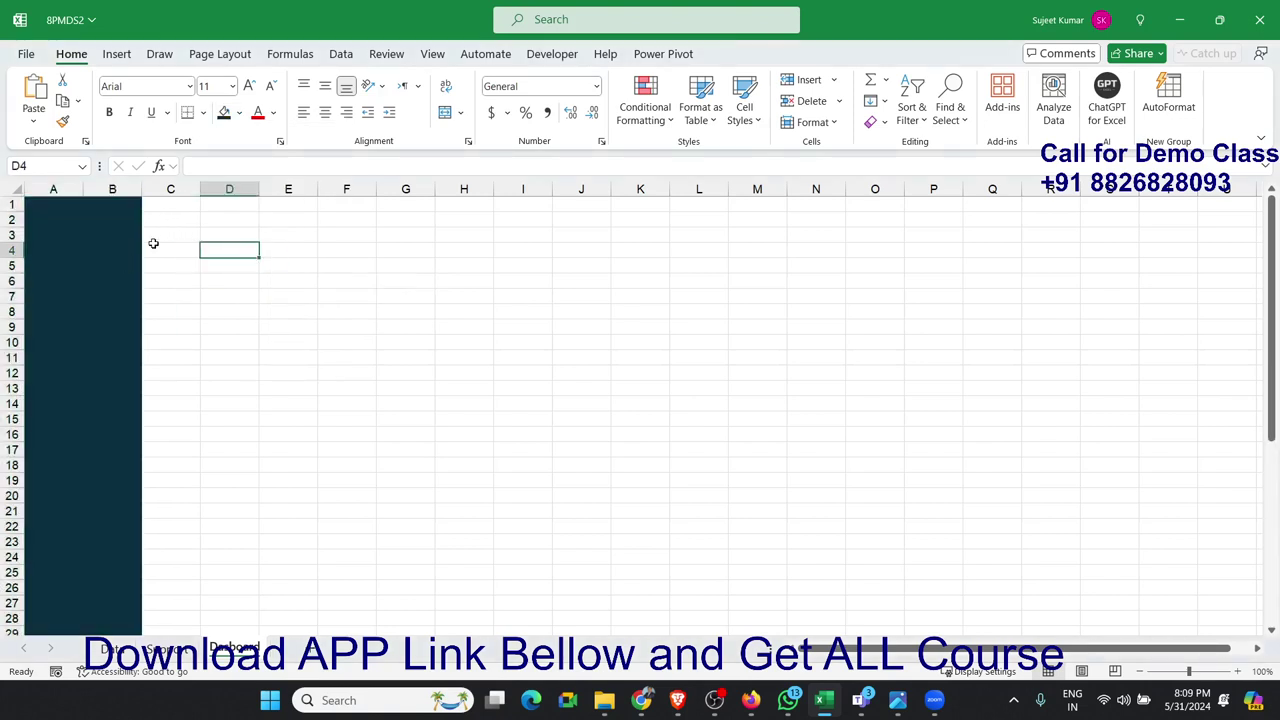
Step: Merge and centre C1:S2, then shade rows 1–2 with White, Background 1, Darker 25%
{"action": "left_click", "coordinate": [187, 201]}
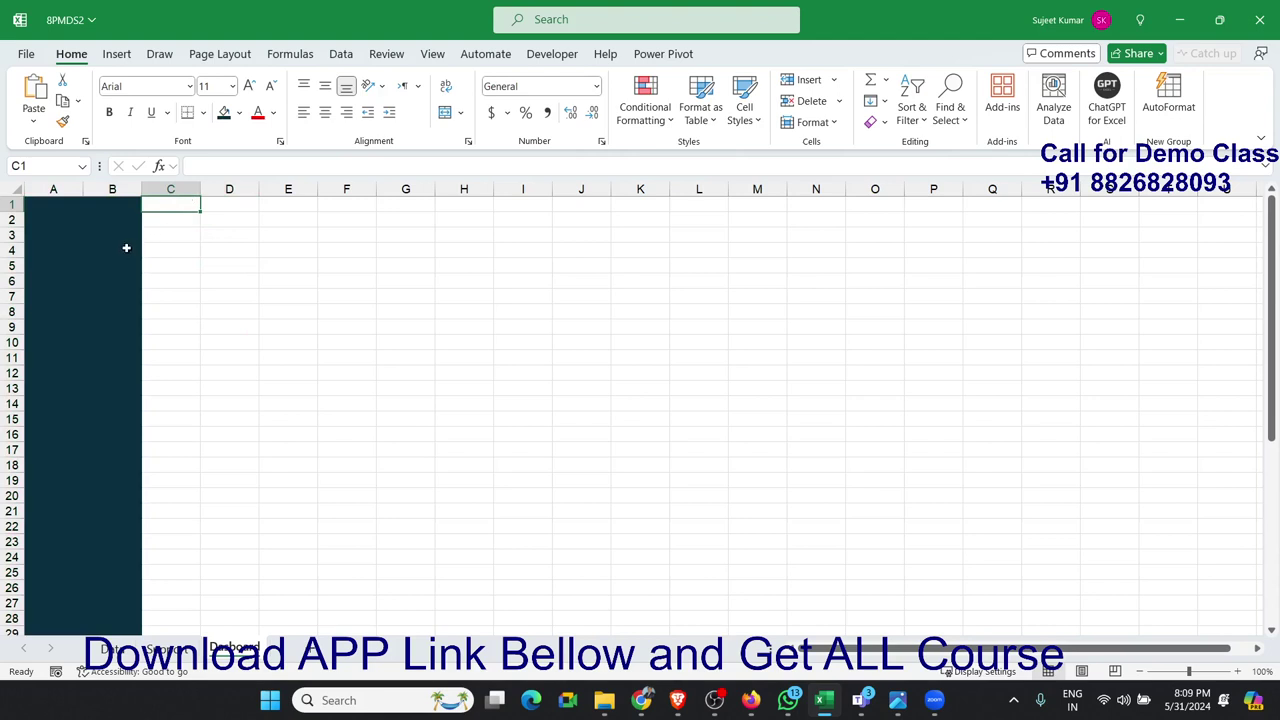
{"action": "left_click_drag", "start_coordinate": [171, 201], "coordinate": [1171, 223]}
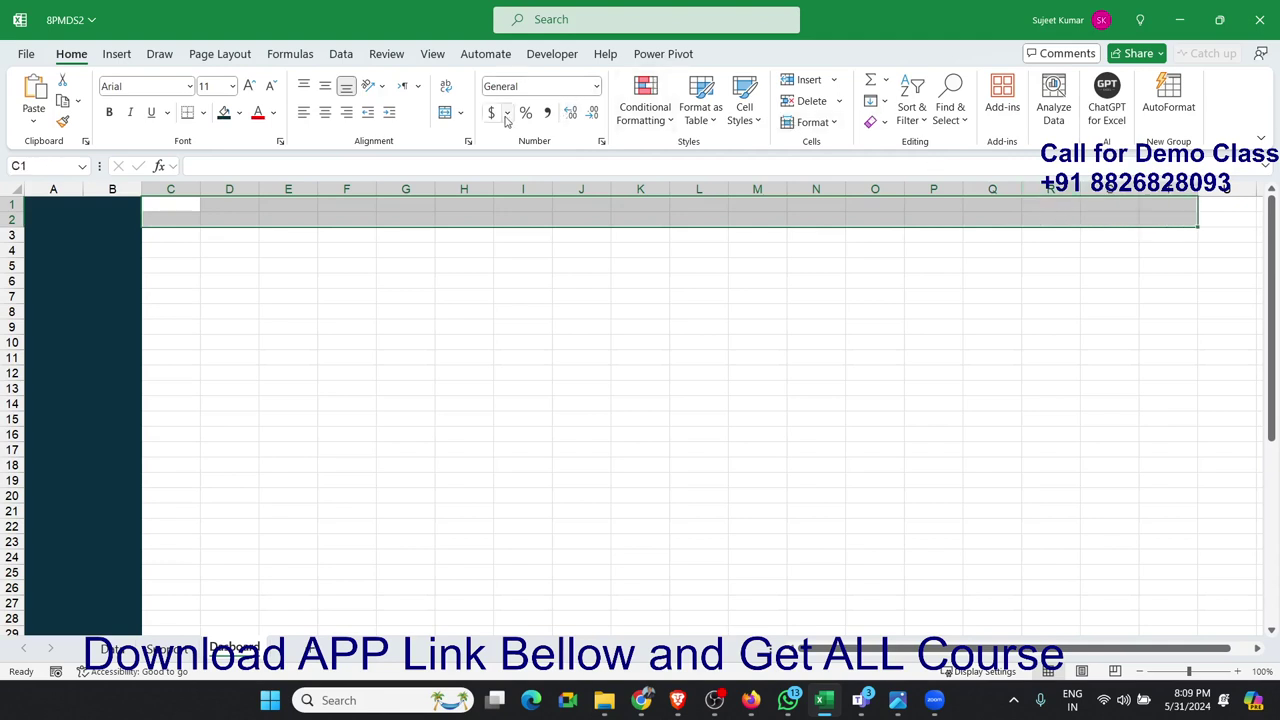
{"action": "left_click", "coordinate": [445, 113]}
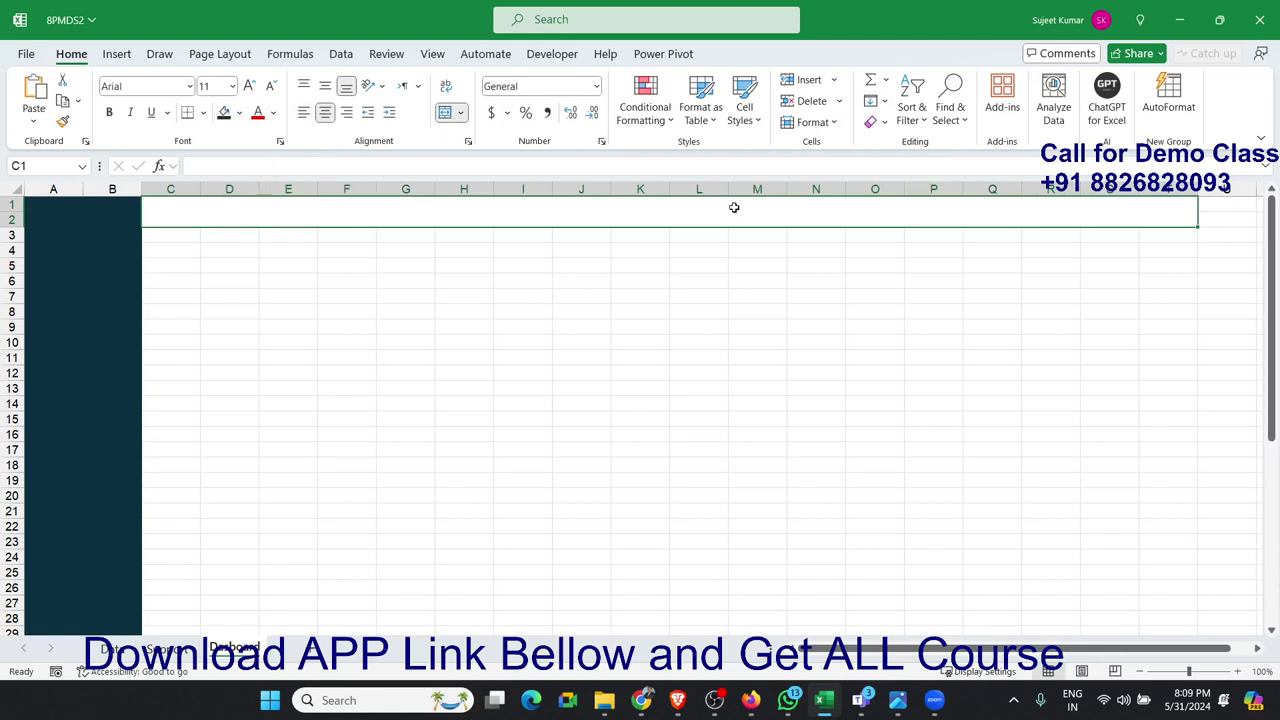
{"action": "left_click_drag", "start_coordinate": [705, 200], "coordinate": [666, 203]}
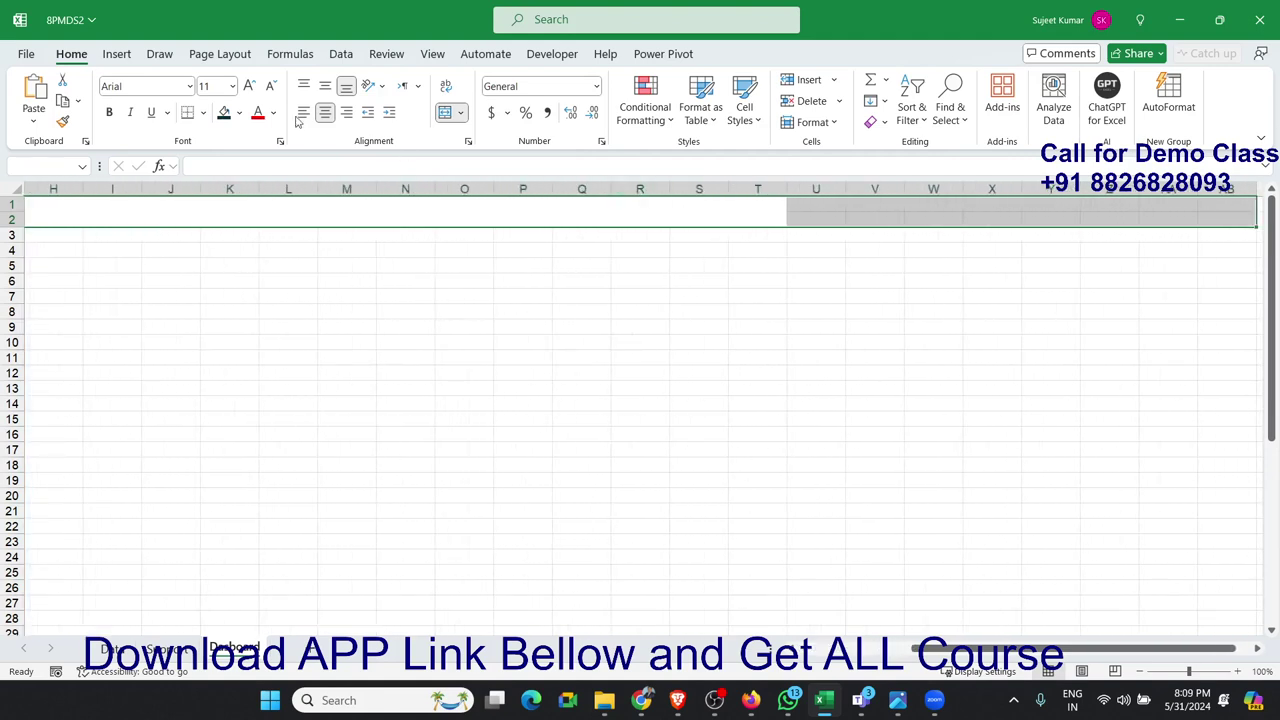
{"action": "left_click", "coordinate": [240, 113]}
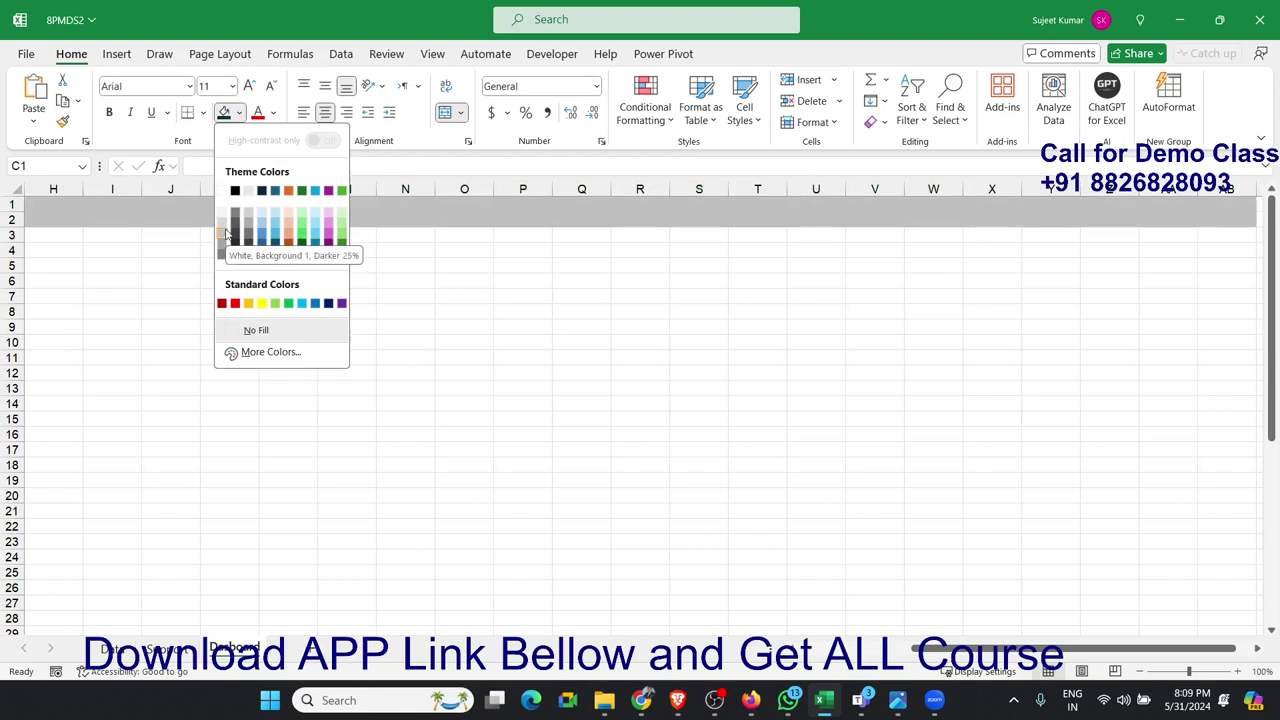
{"action": "left_click", "coordinate": [226, 233]}
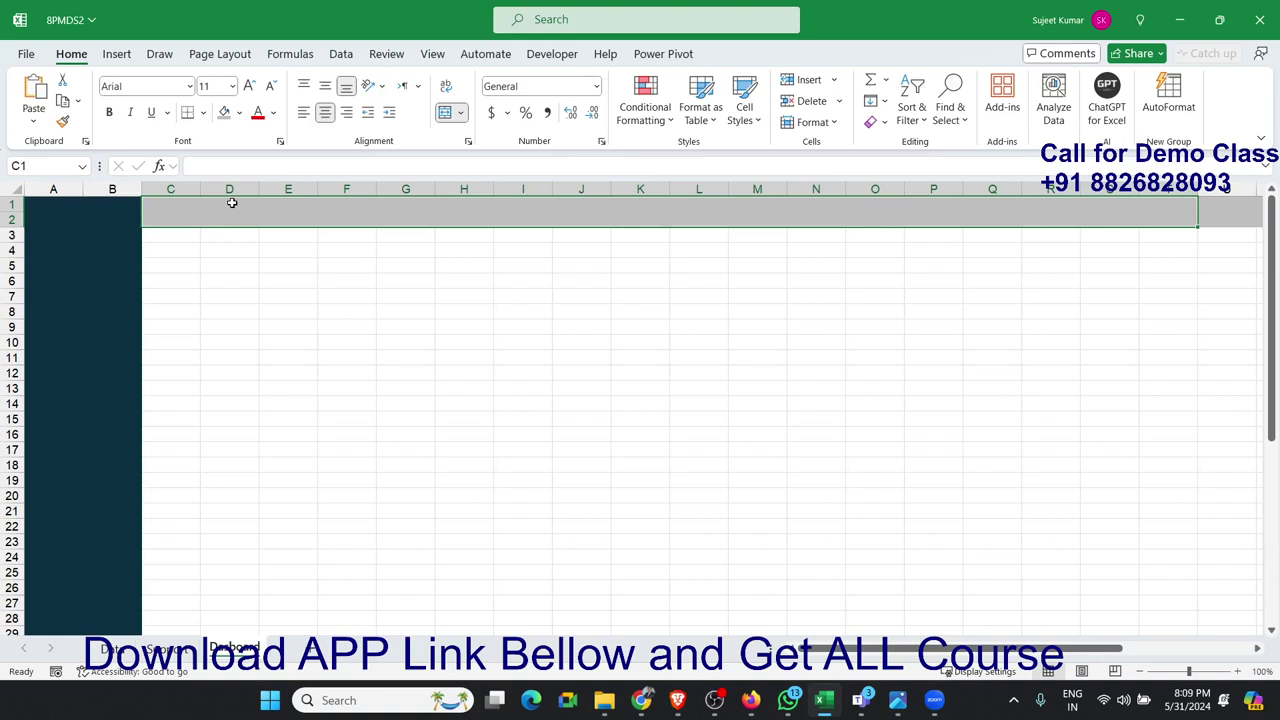
Step: Enter the title 'Sales Dashboard - IPT Excel School Excel School' in the merged C1 cell
{"action": "type", "text": "Sa"}
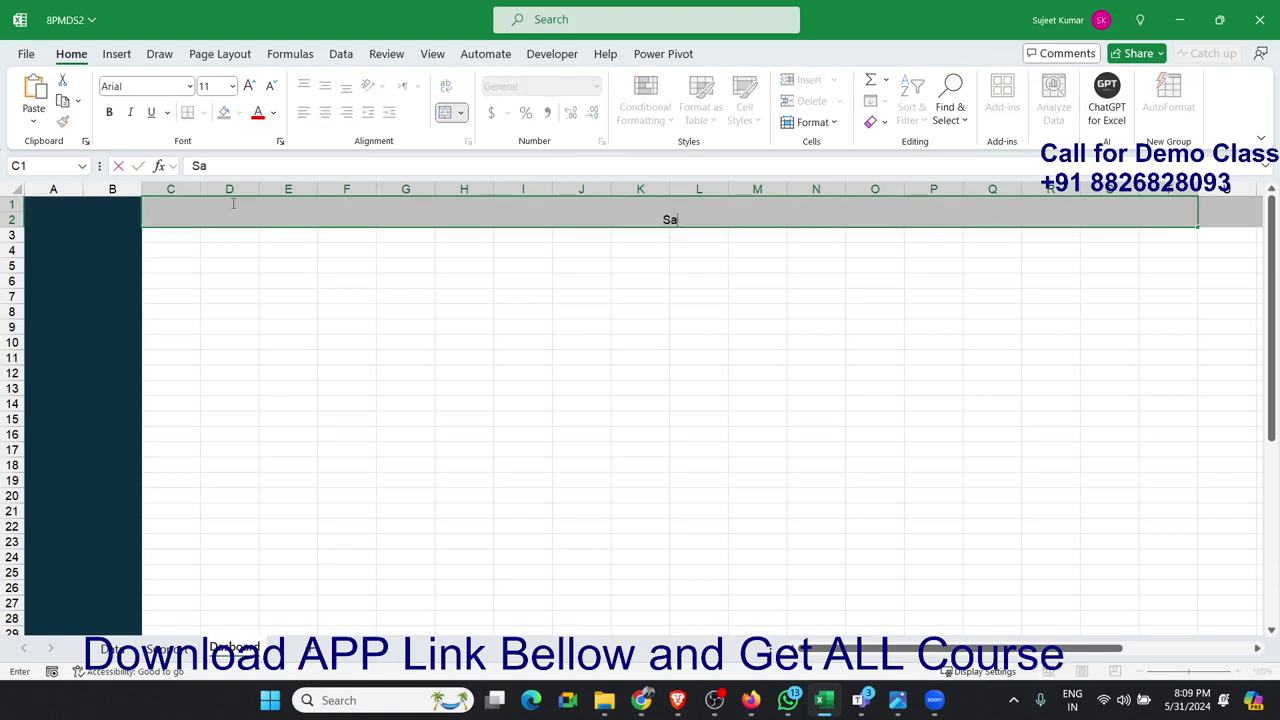
{"action": "type", "text": "les "}
{"action": "type", "text": "Dash"}
{"action": "type", "text": "booard "}
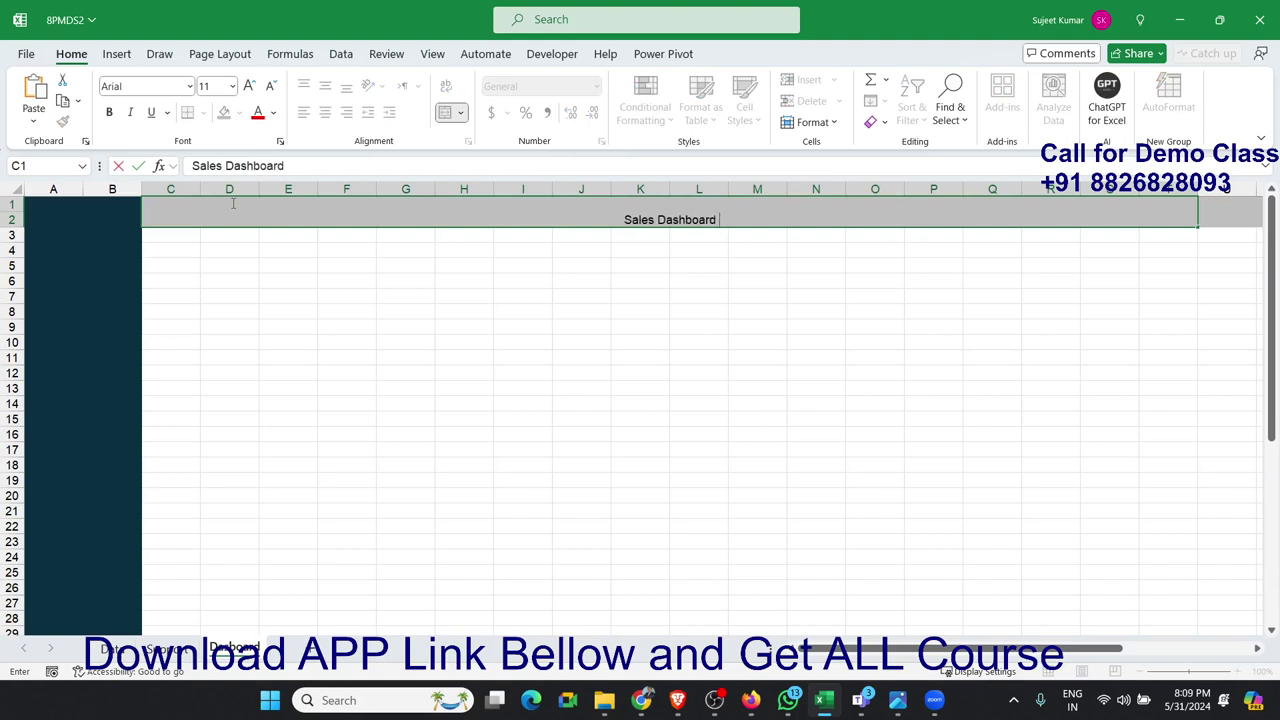
{"action": "type", "text": "-IPT Excel School "}
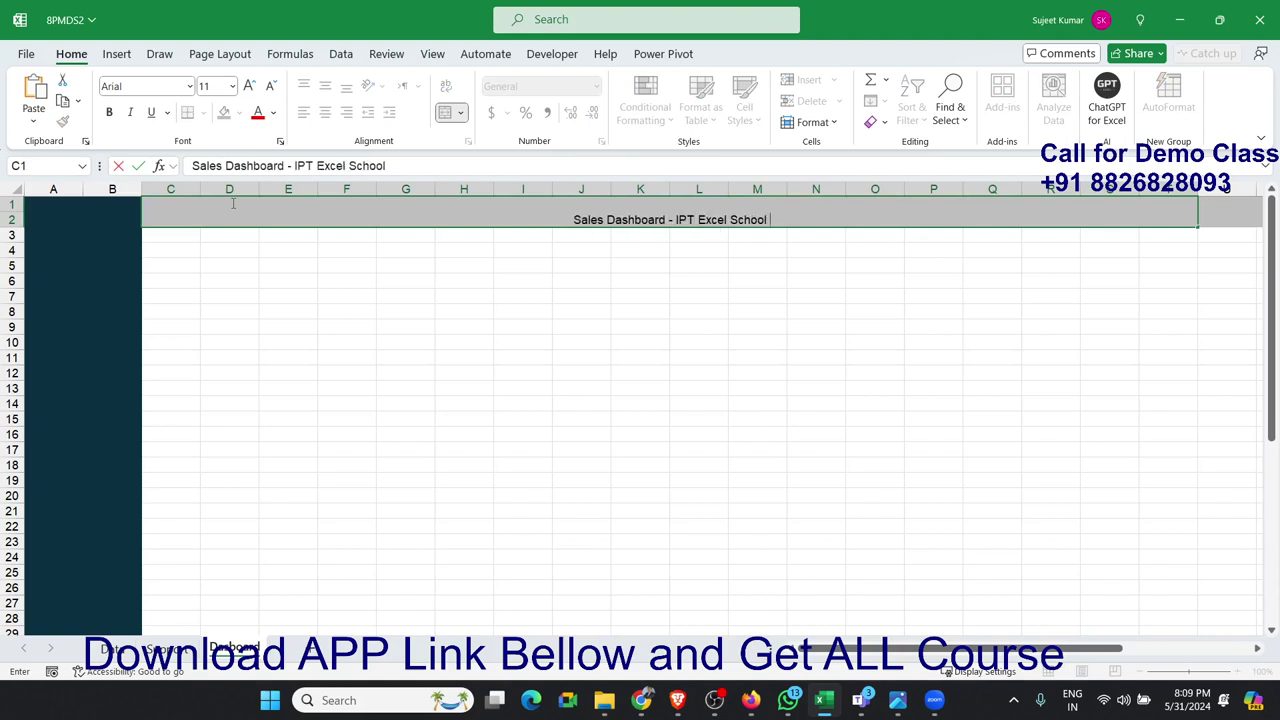
{"action": "type", "text": "Excel,"}
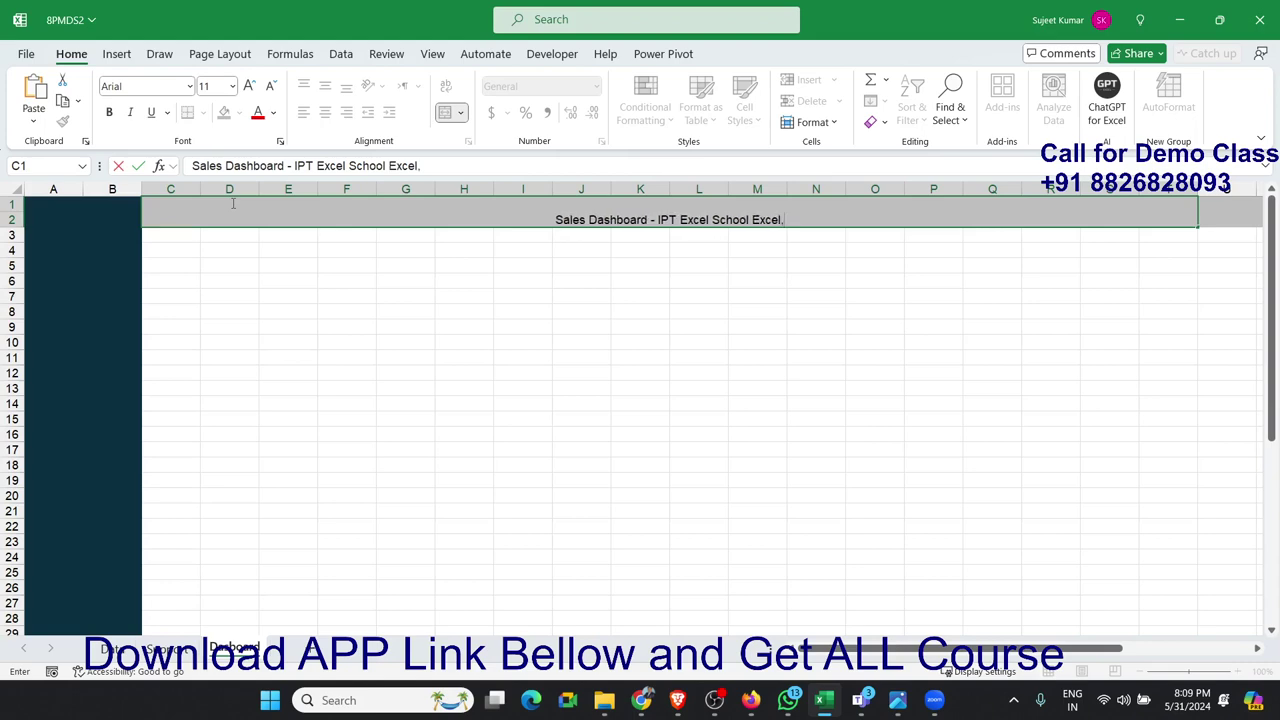
{"action": "key", "text": "BackSpace"}
{"action": "type", "text": "Sch"}
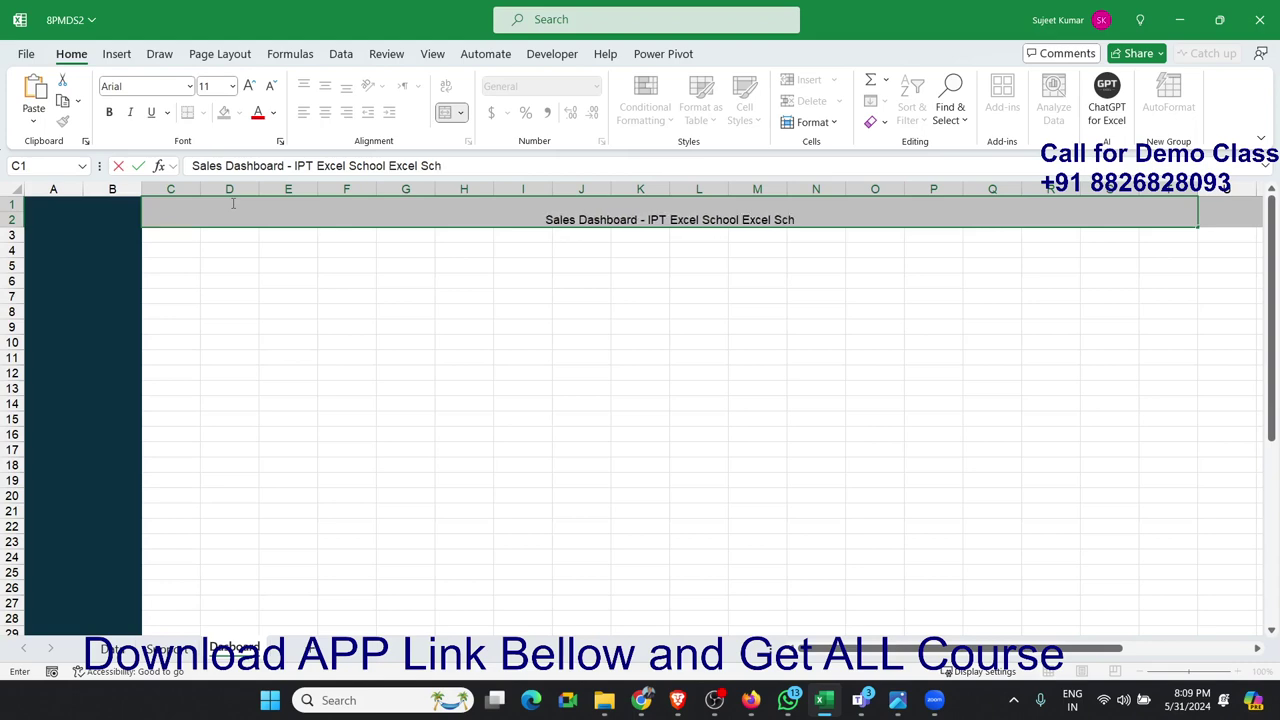
{"action": "type", "text": "ool"}
{"action": "key", "text": "Return"}
{"action": "left_click", "coordinate": [231, 203]}
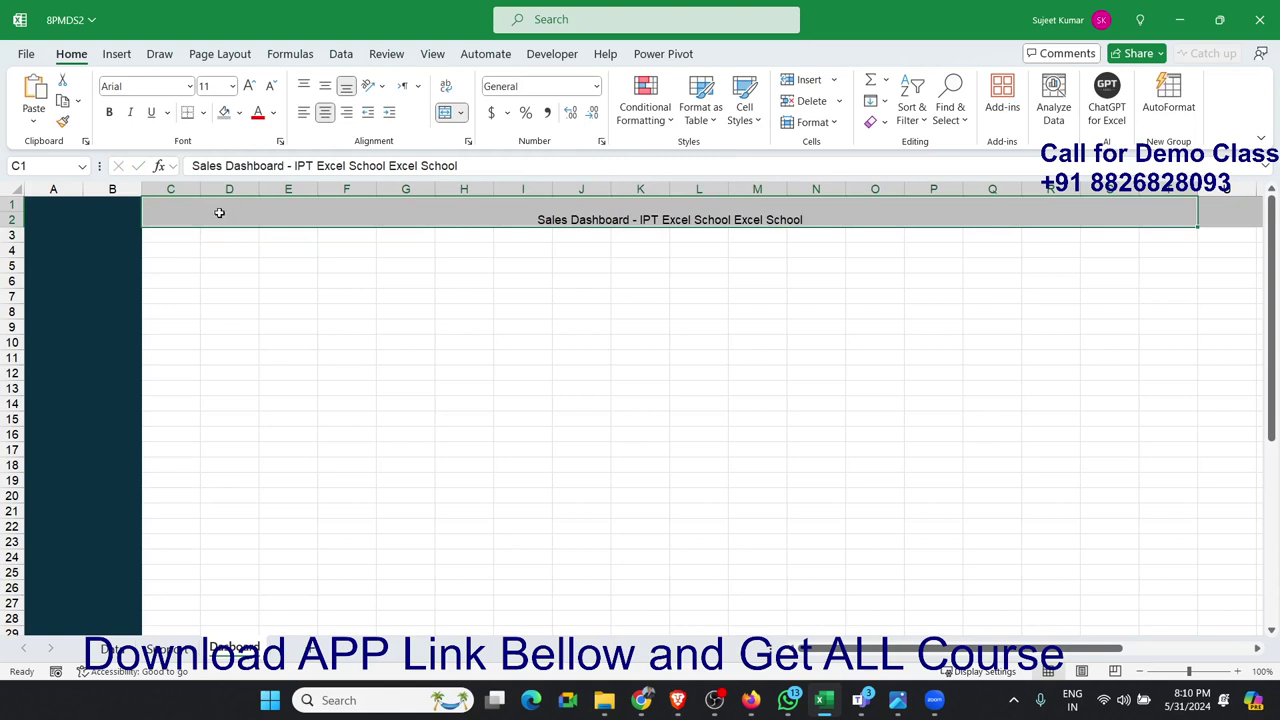
Step: Enlarge the title font to 26, make row 2 taller, and bold the title
{"action": "left_click", "coordinate": [246, 86]}
{"action": "left_click", "coordinate": [246, 86]}
{"action": "left_click", "coordinate": [246, 86]}
{"action": "left_click", "coordinate": [246, 86]}
{"action": "left_click", "coordinate": [246, 86]}
{"action": "left_click", "coordinate": [246, 86]}
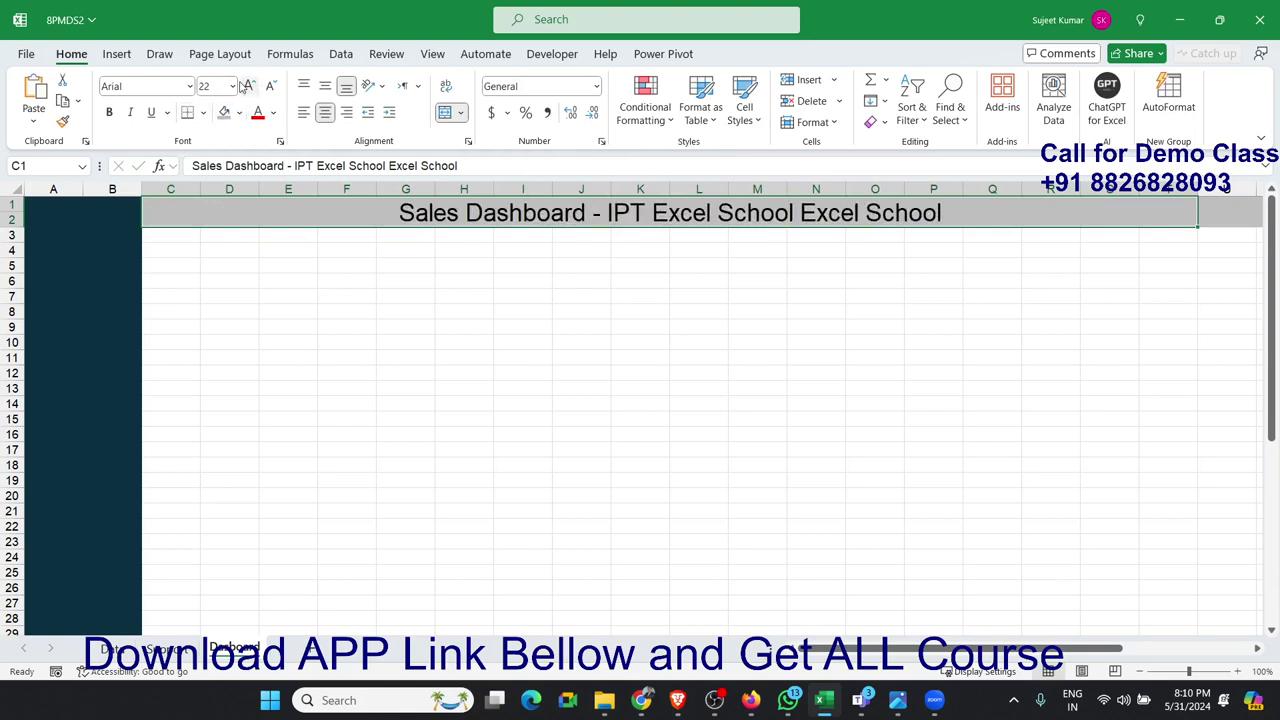
{"action": "left_click", "coordinate": [246, 86]}
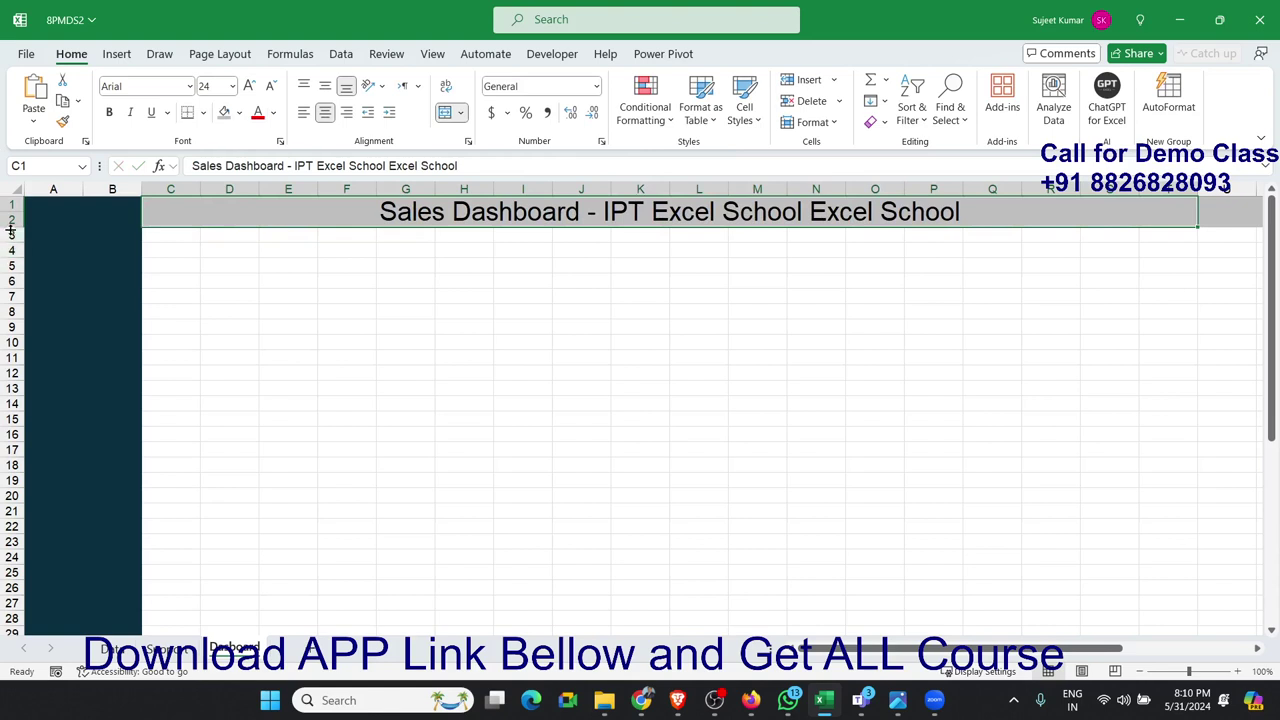
{"action": "left_click_drag", "start_coordinate": [11, 228], "coordinate": [11, 234]}
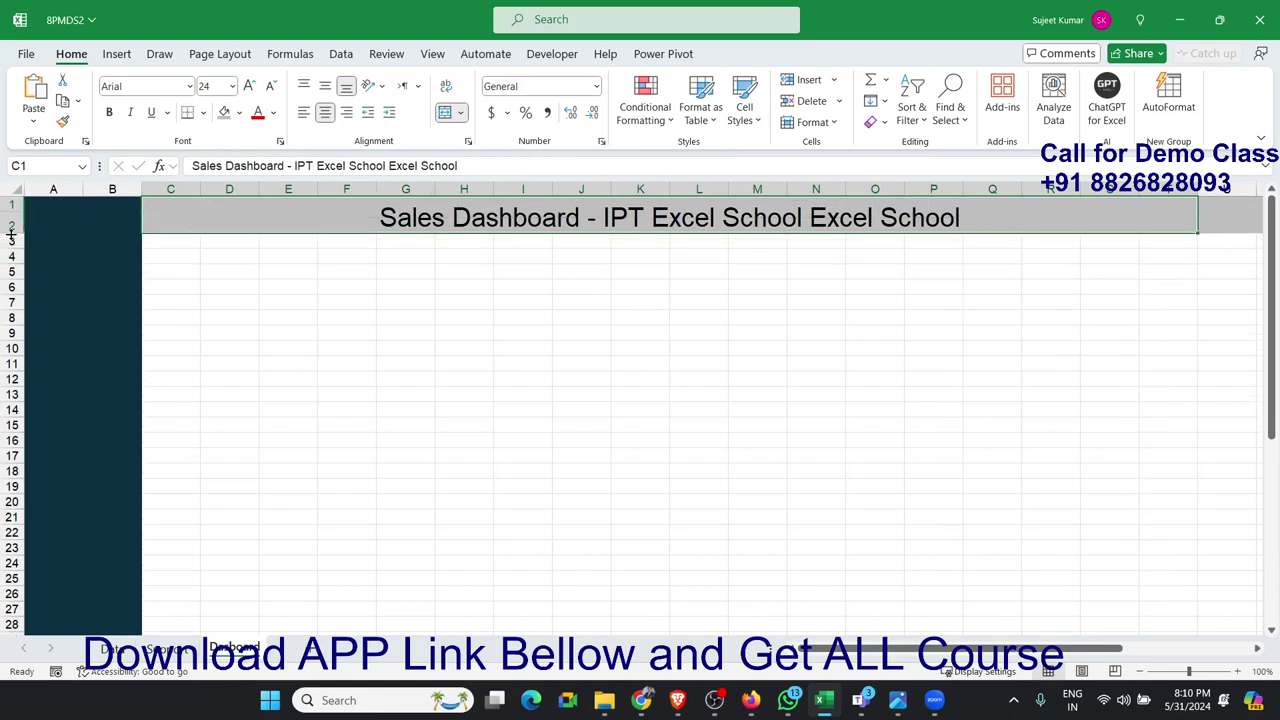
{"action": "left_click", "coordinate": [249, 87]}
{"action": "key", "text": "ctrl+b"}
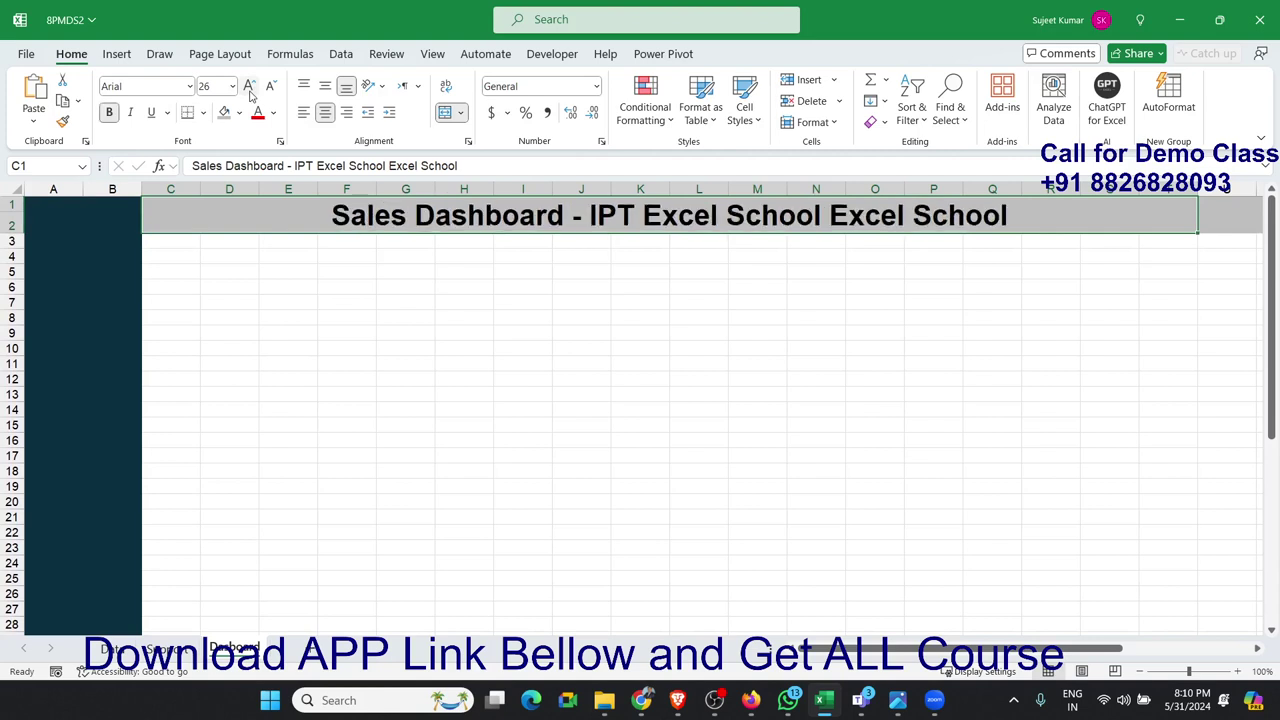
{"action": "left_click", "coordinate": [640, 240]}
{"action": "double_click", "coordinate": [592, 215]}
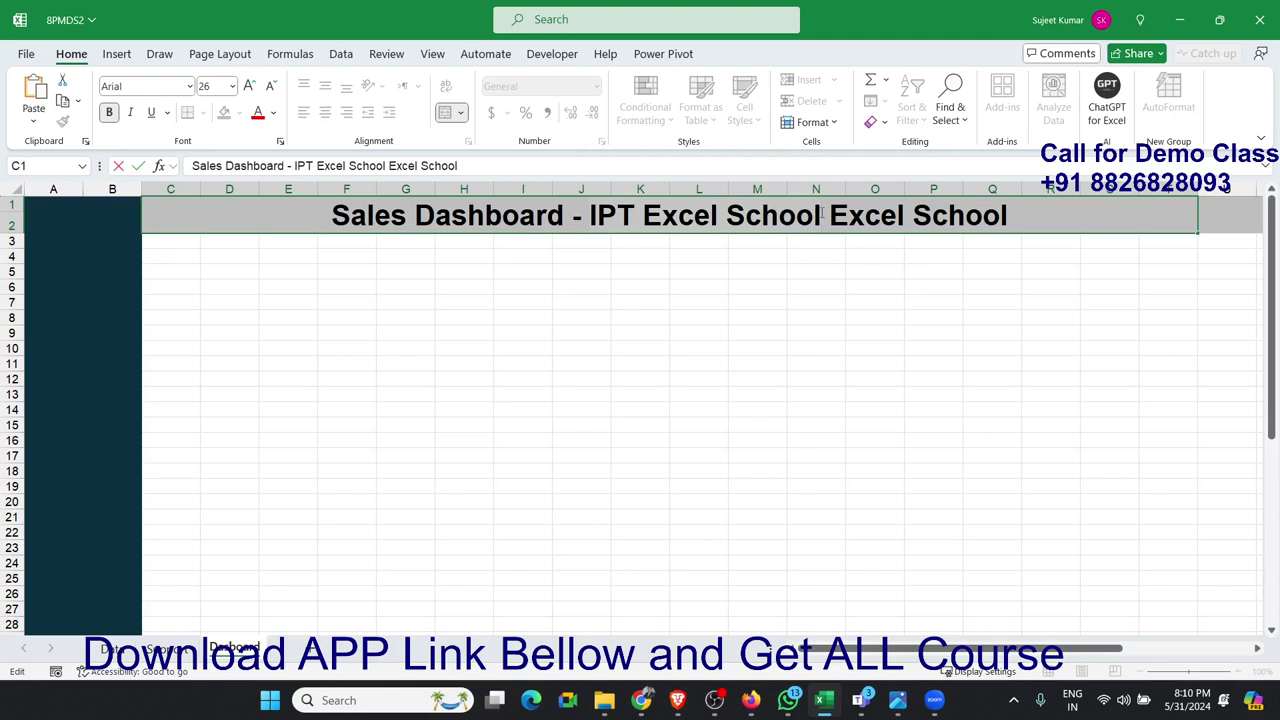
{"action": "left_click", "coordinate": [583, 214]}
{"action": "left_click", "coordinate": [797, 215]}
{"action": "left_click_drag", "start_coordinate": [295, 166], "coordinate": [420, 166]}
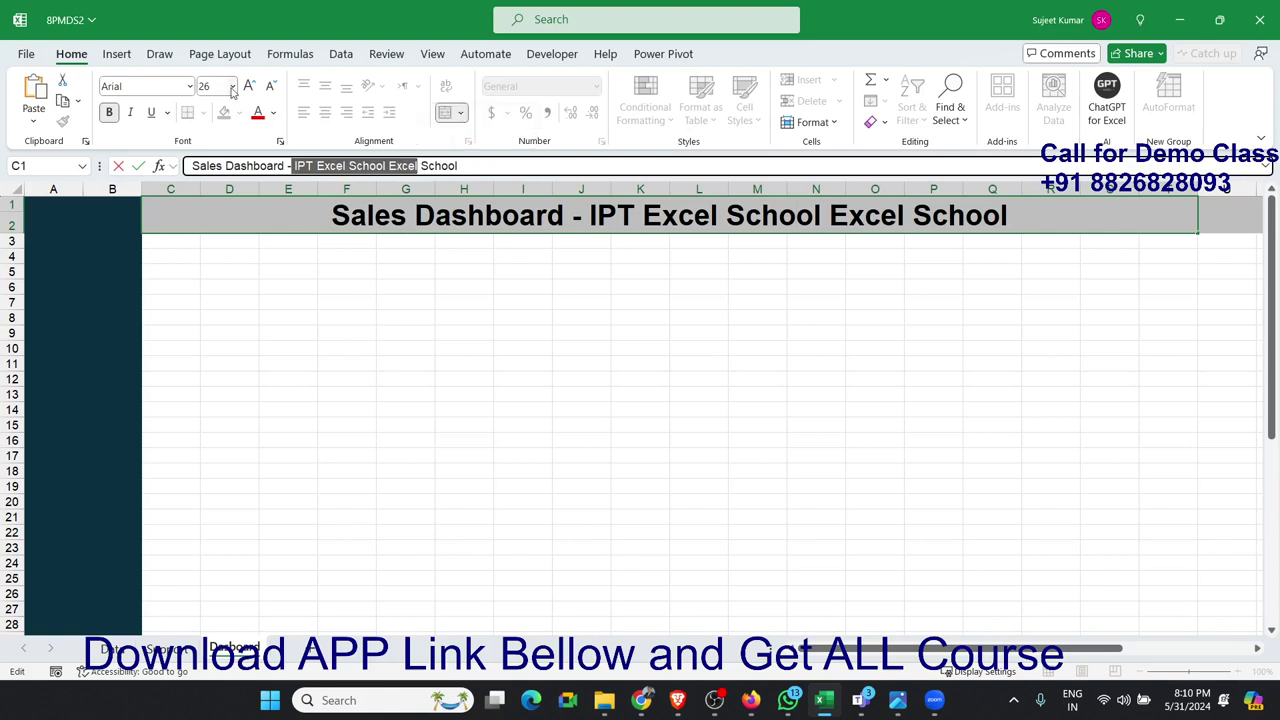
{"action": "left_click", "coordinate": [274, 114]}
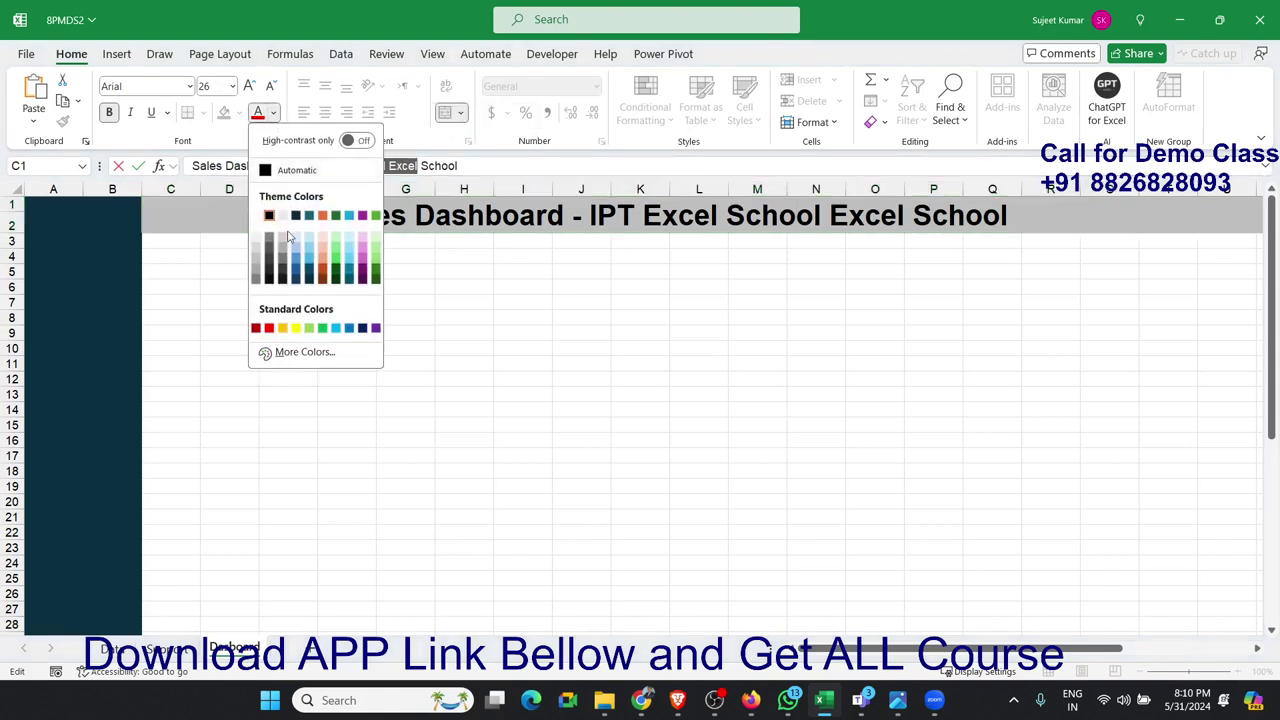
{"action": "left_click", "coordinate": [338, 250]}
{"action": "left_click", "coordinate": [395, 271]}
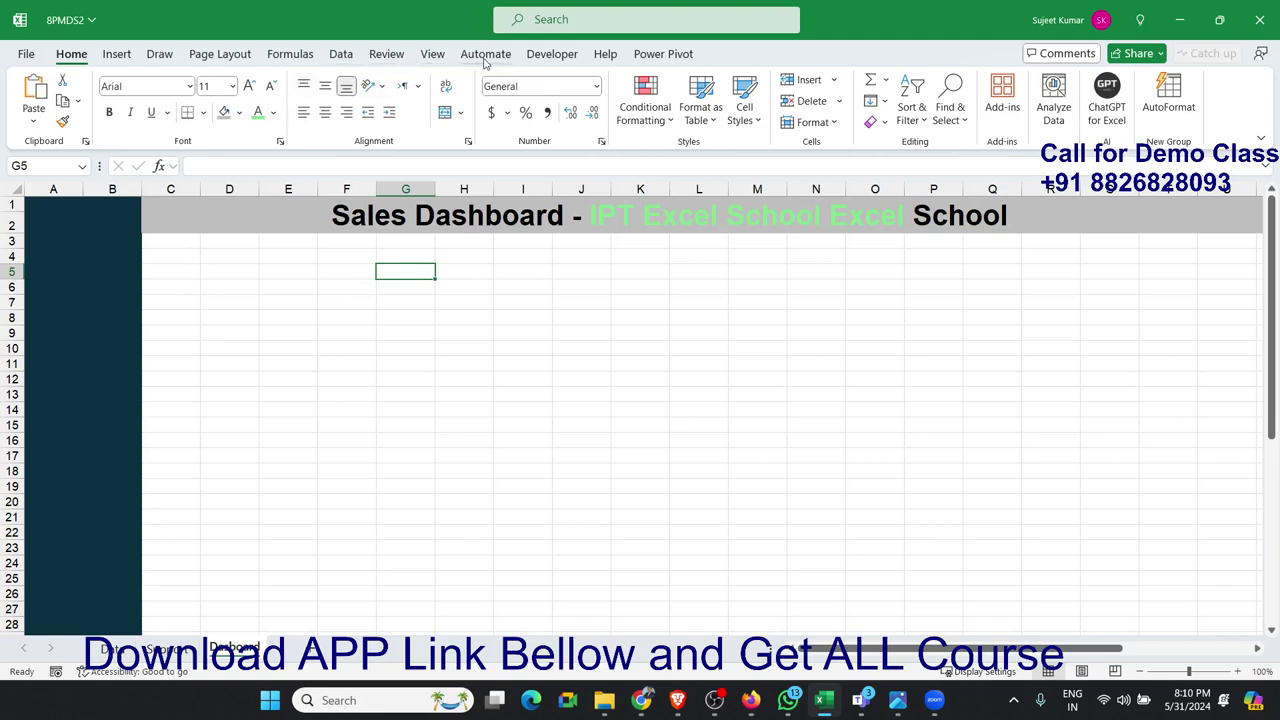
{"action": "left_click", "coordinate": [548, 56]}
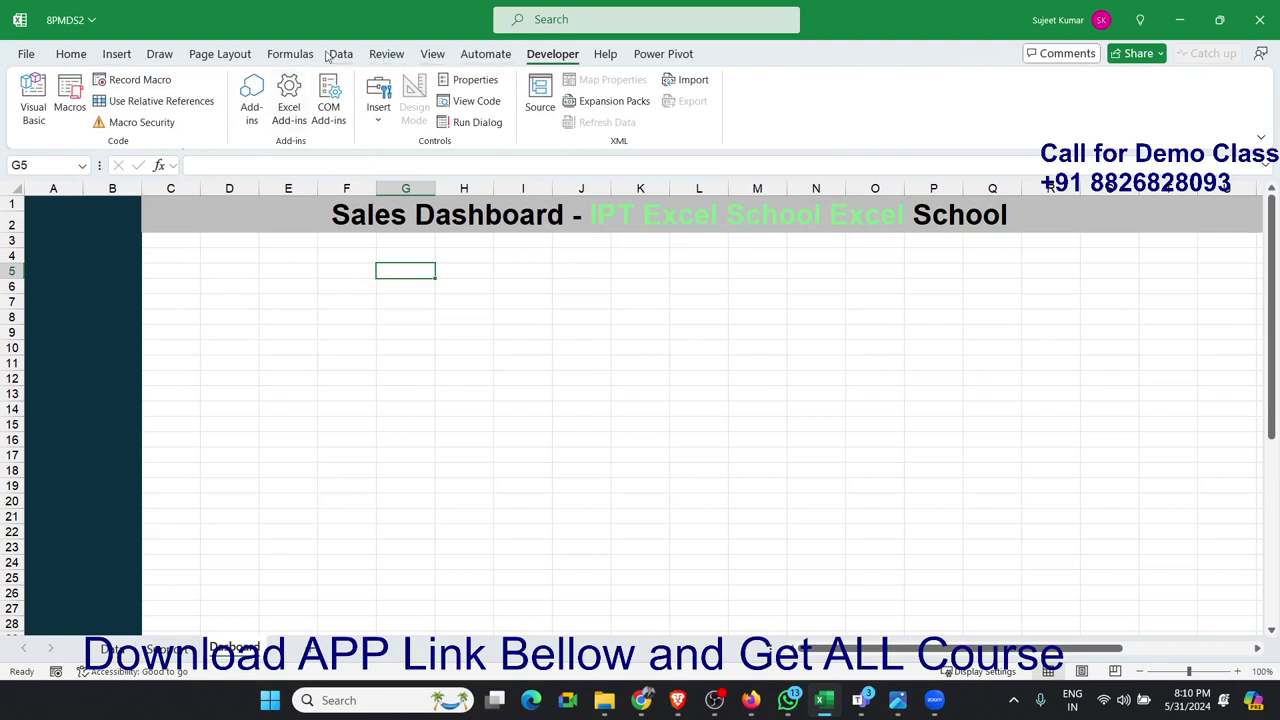
{"action": "left_click", "coordinate": [246, 56]}
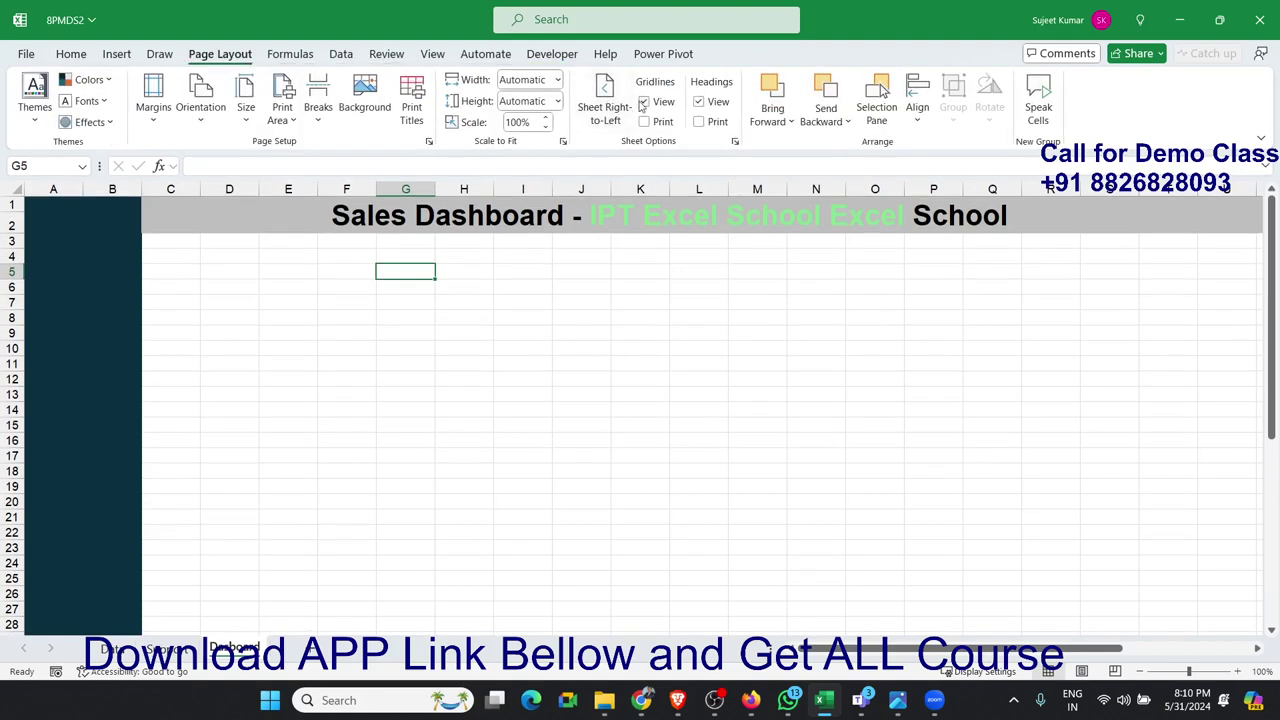
{"action": "left_click", "coordinate": [215, 259]}
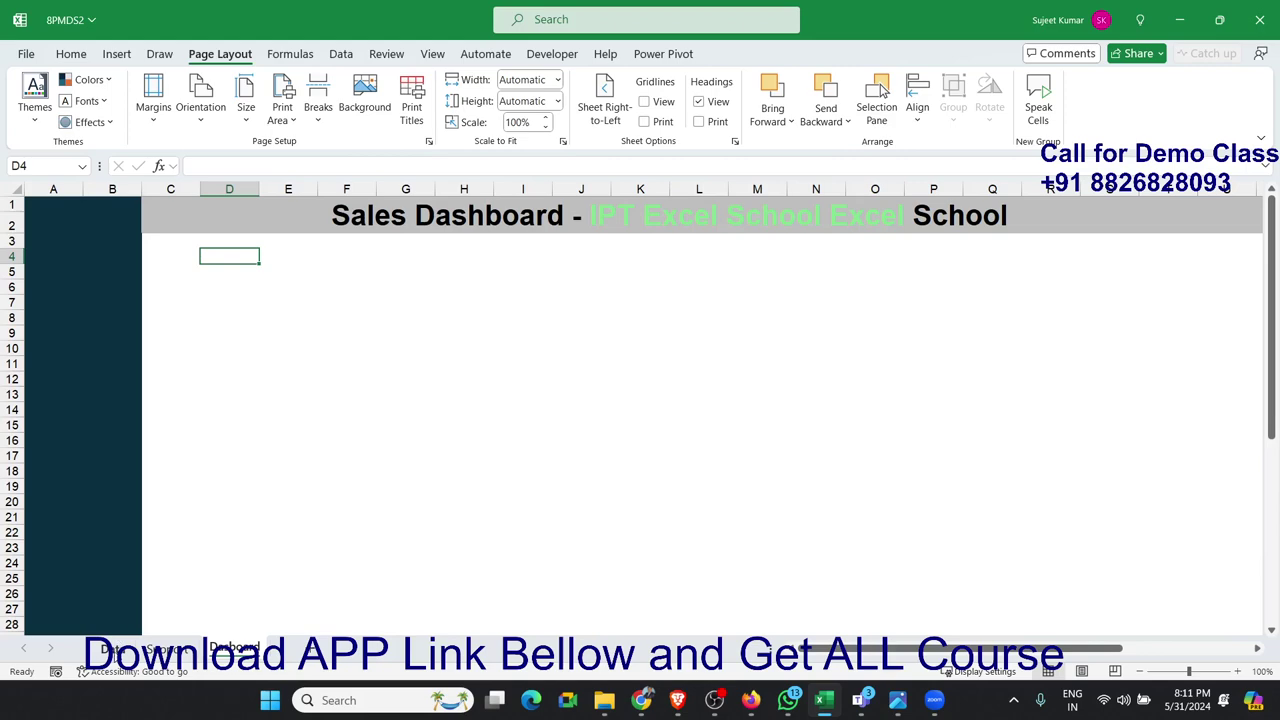
{"action": "left_click", "coordinate": [112, 650]}
Step: Insert a PivotTable from the Data range A1:H21799 at Support!$A$1
{"action": "left_click", "coordinate": [55, 205]}
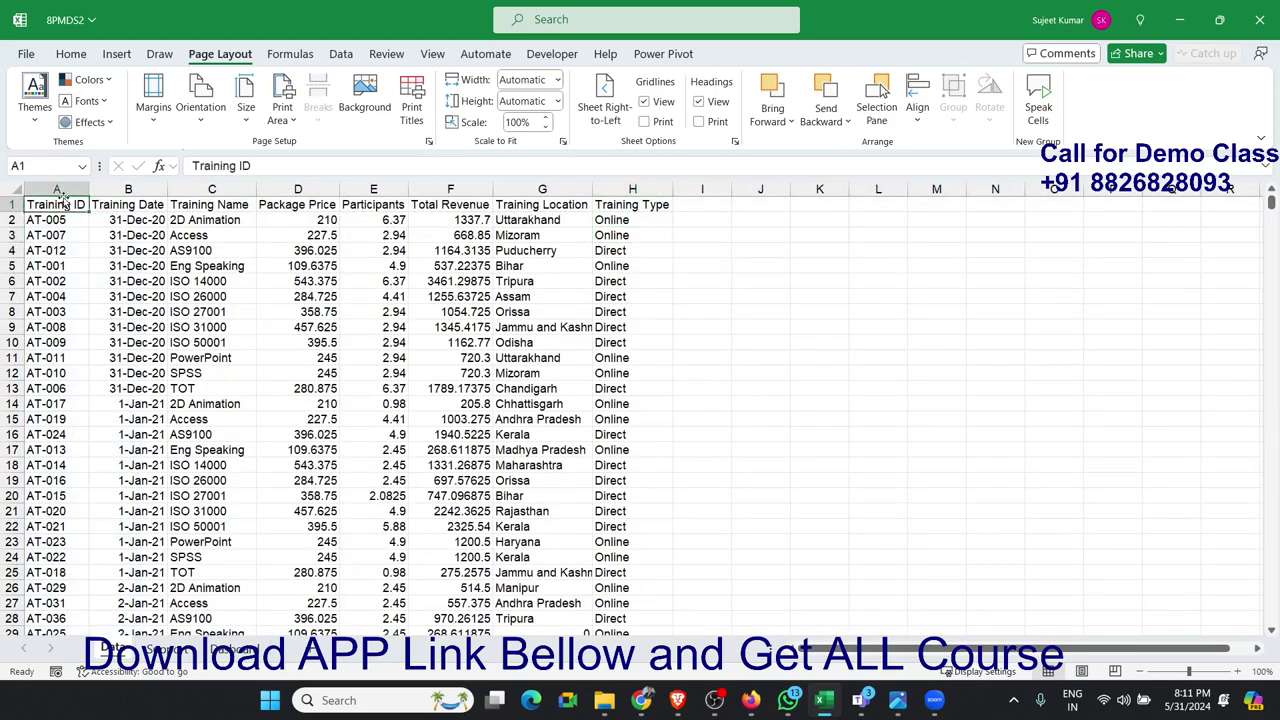
{"action": "left_click", "coordinate": [118, 54]}
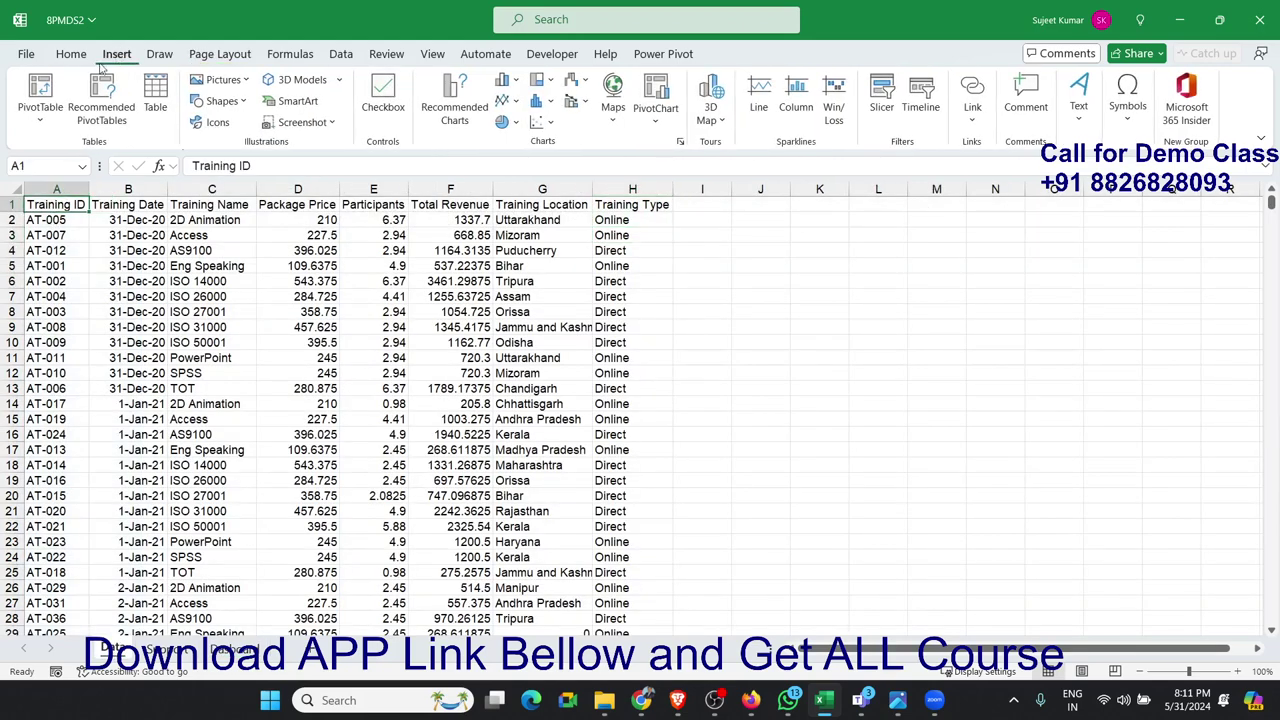
{"action": "left_click", "coordinate": [45, 90]}
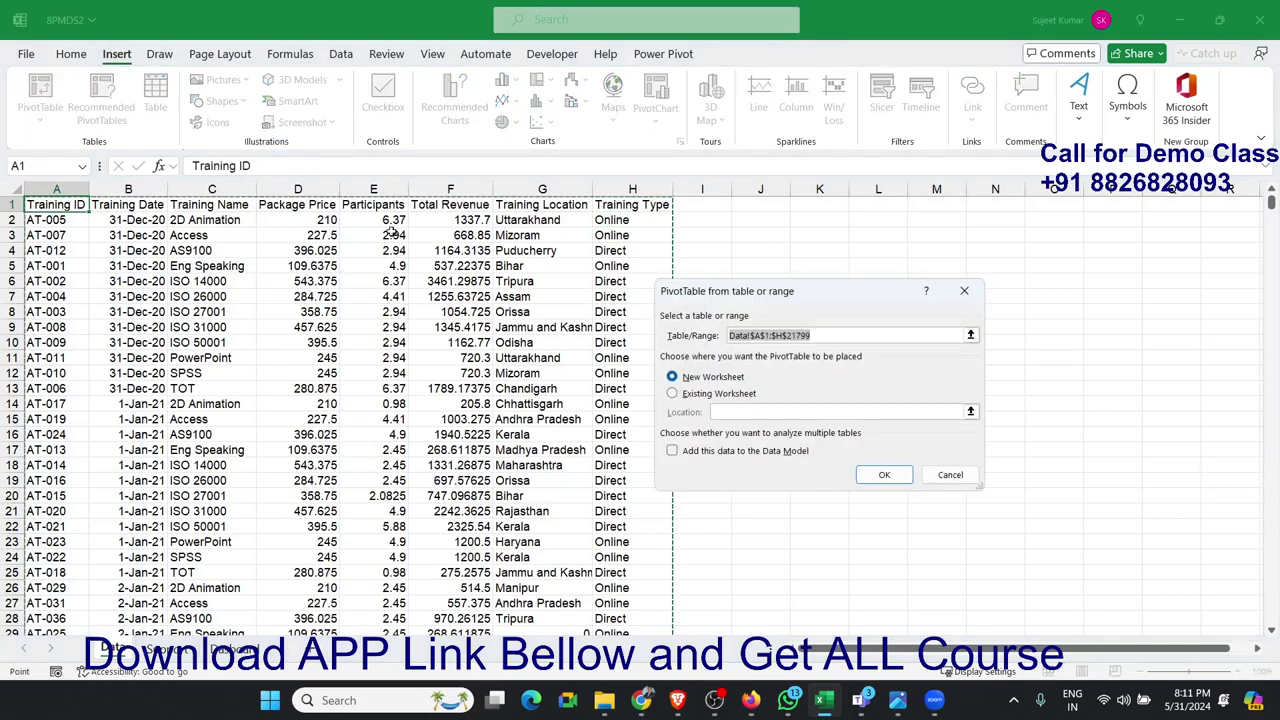
{"action": "left_click", "coordinate": [673, 393]}
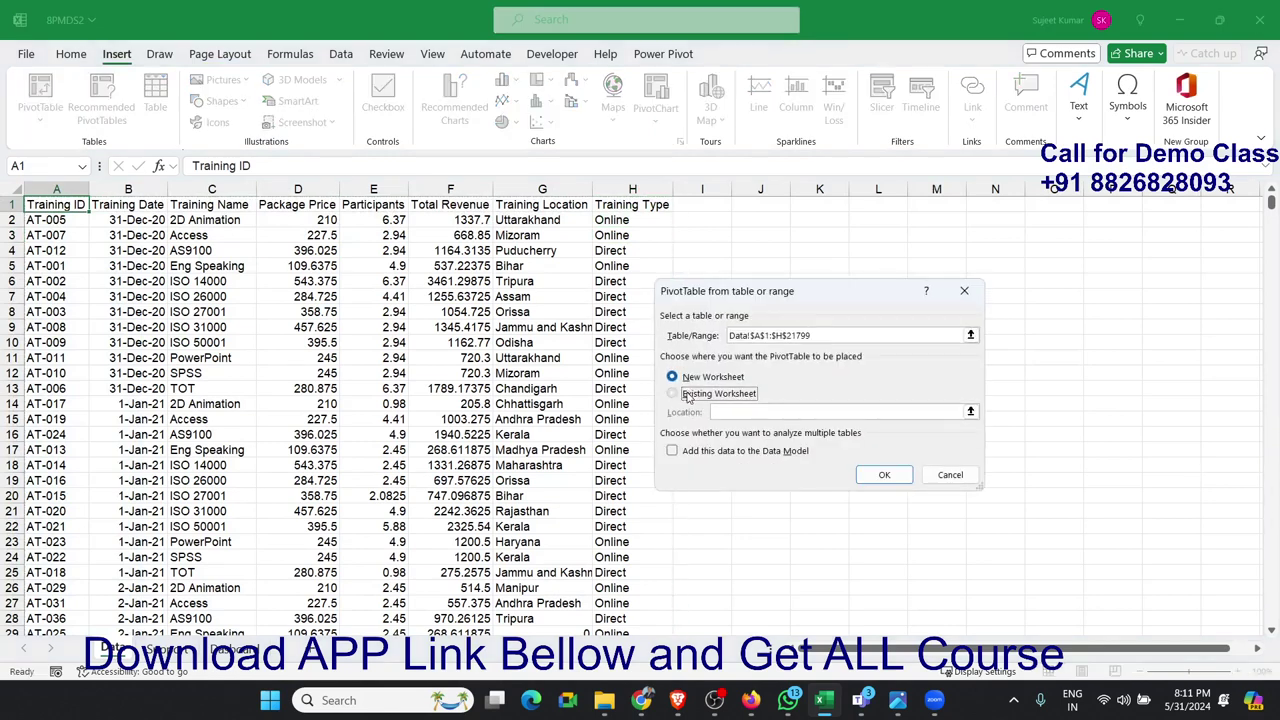
{"action": "left_click", "coordinate": [168, 649]}
{"action": "left_click", "coordinate": [60, 204]}
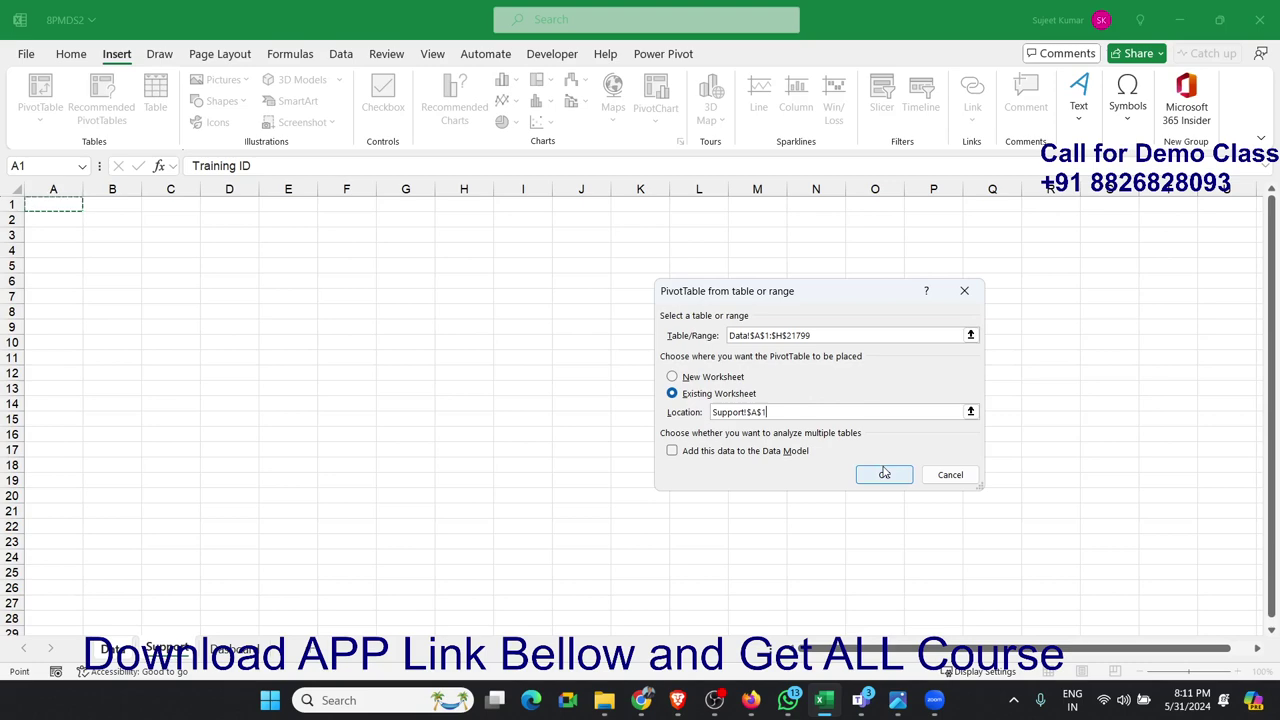
{"action": "left_click", "coordinate": [884, 473]}
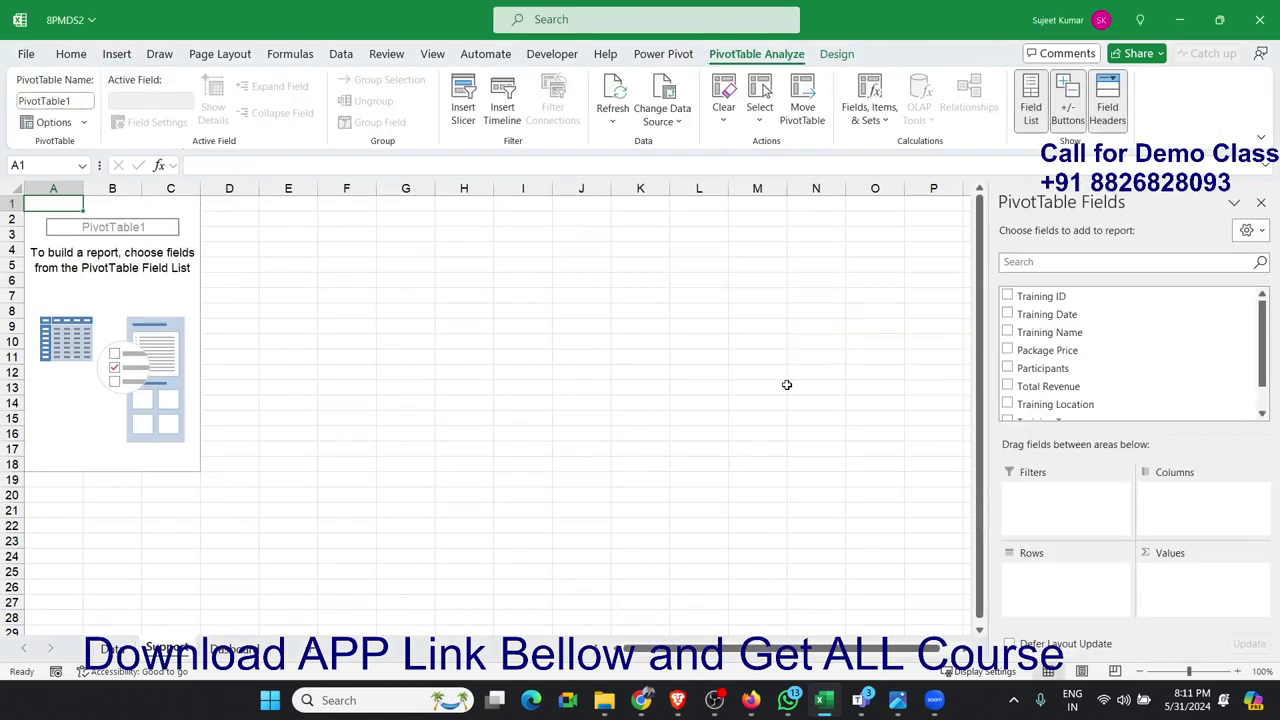
Step: Insert Training Date and Training Location slicers and arrange them beside the PivotTable
{"action": "left_click", "coordinate": [470, 110]}
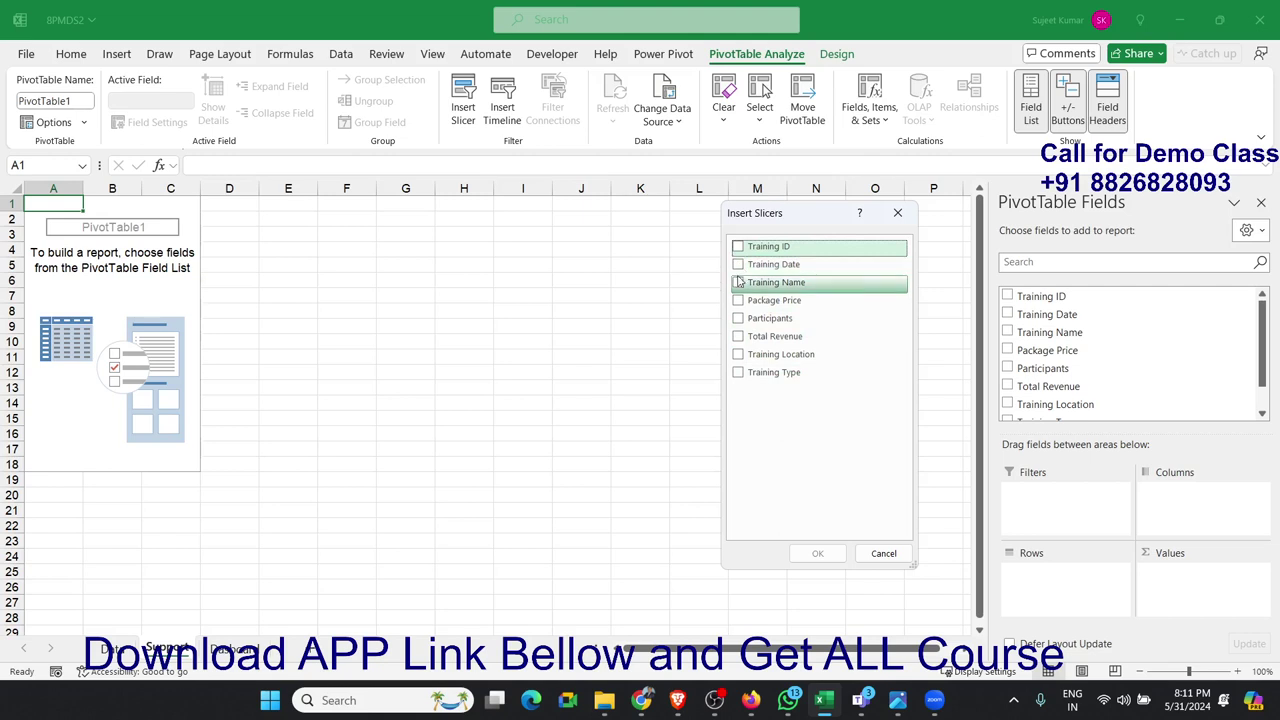
{"action": "left_click", "coordinate": [738, 264]}
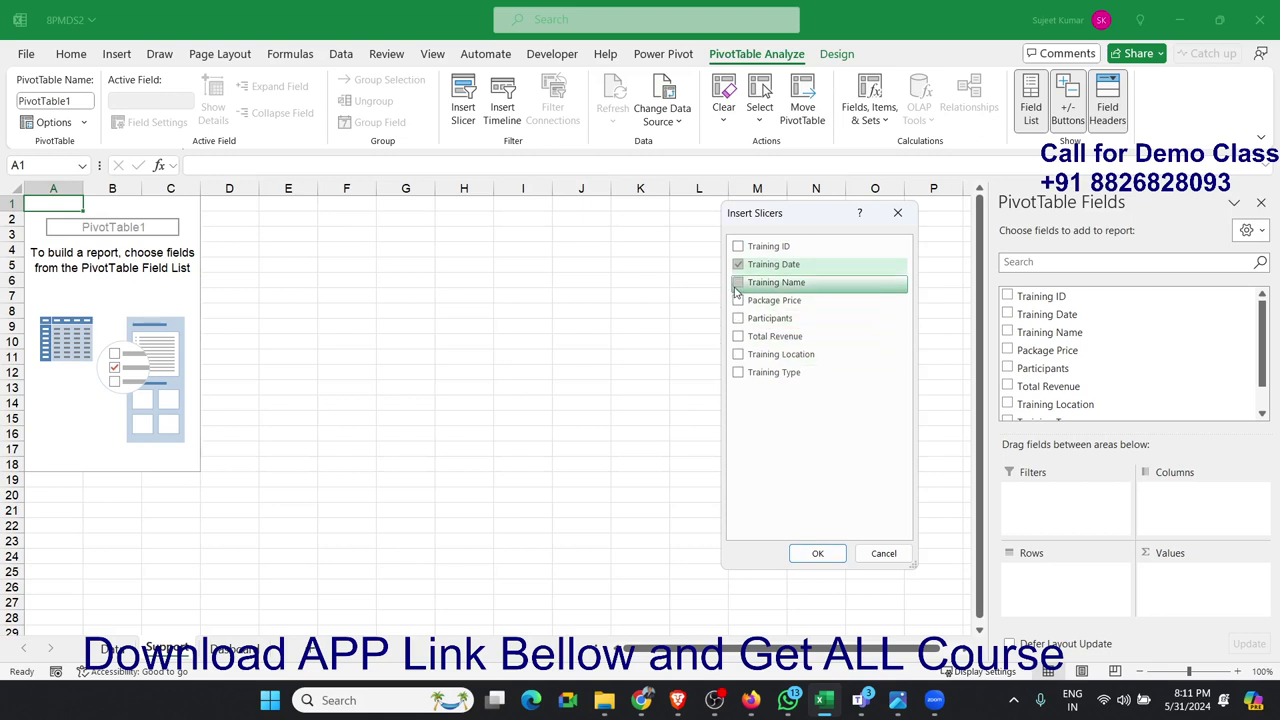
{"action": "left_click", "coordinate": [739, 354]}
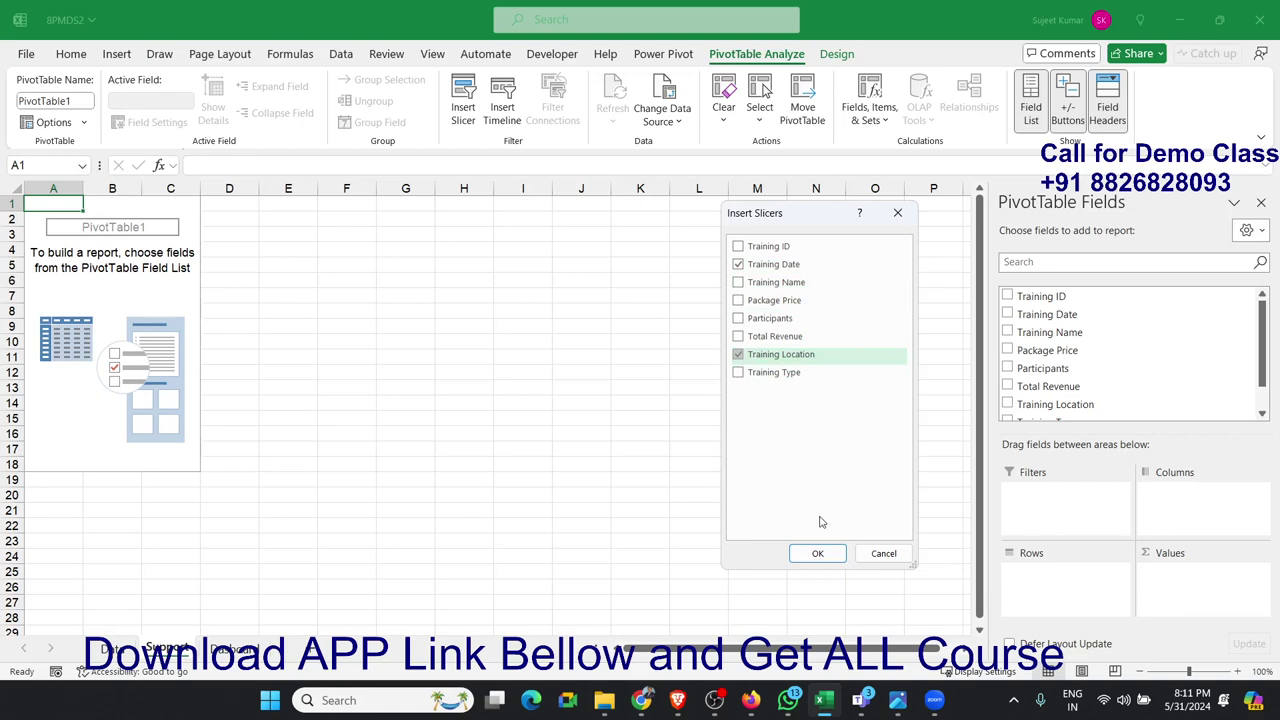
{"action": "left_click", "coordinate": [817, 553]}
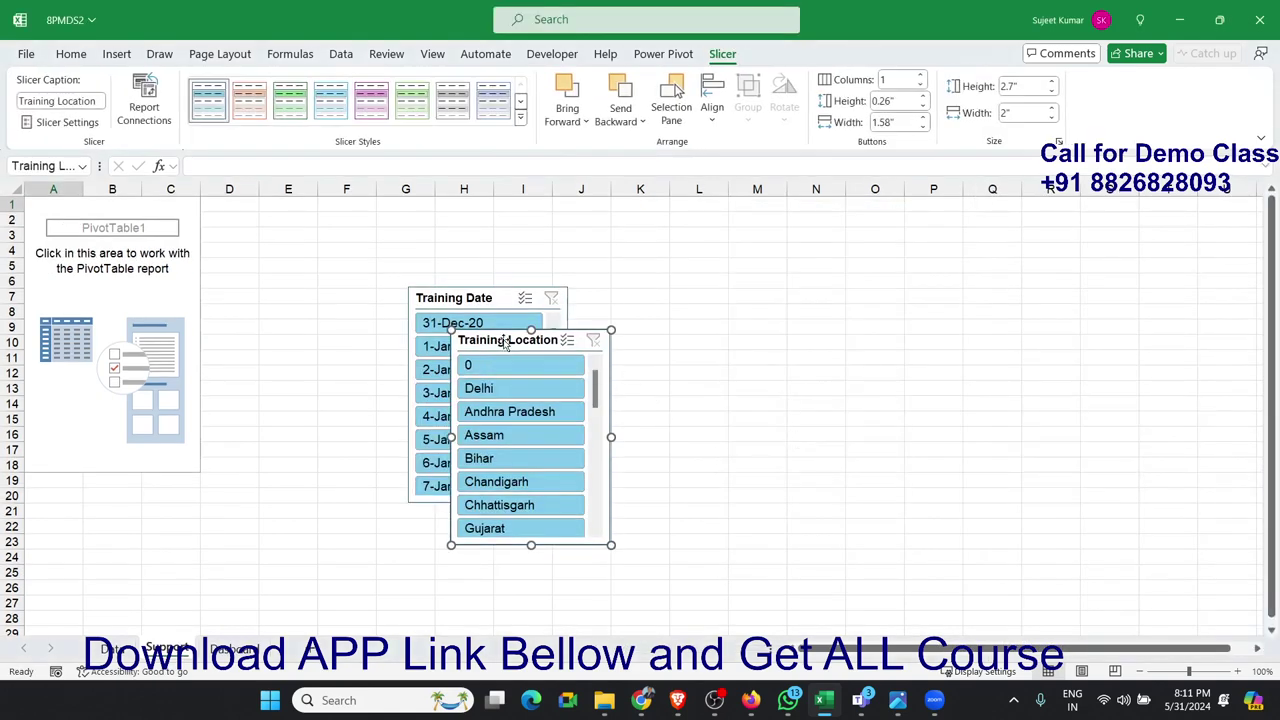
{"action": "left_click_drag", "start_coordinate": [507, 343], "coordinate": [728, 315]}
{"action": "left_click", "coordinate": [490, 308]}
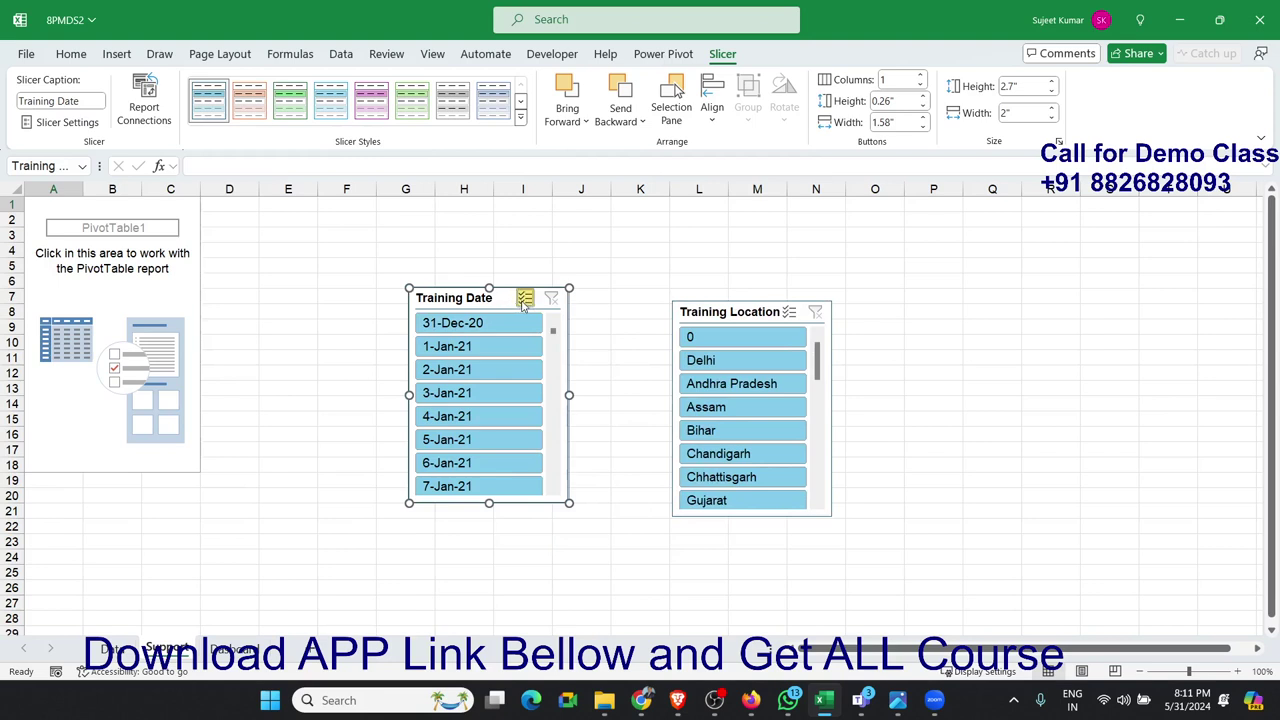
{"action": "left_click", "coordinate": [524, 302]}
{"action": "left_click", "coordinate": [85, 124]}
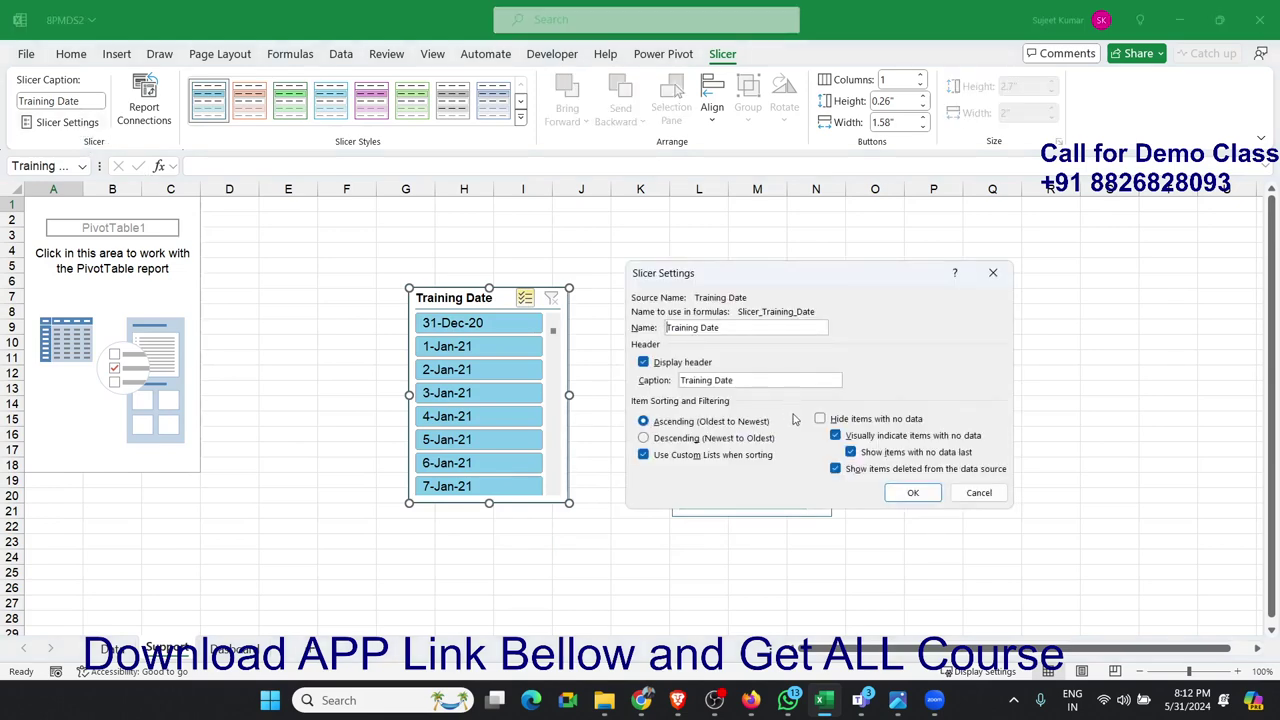
{"action": "left_click", "coordinate": [979, 494]}
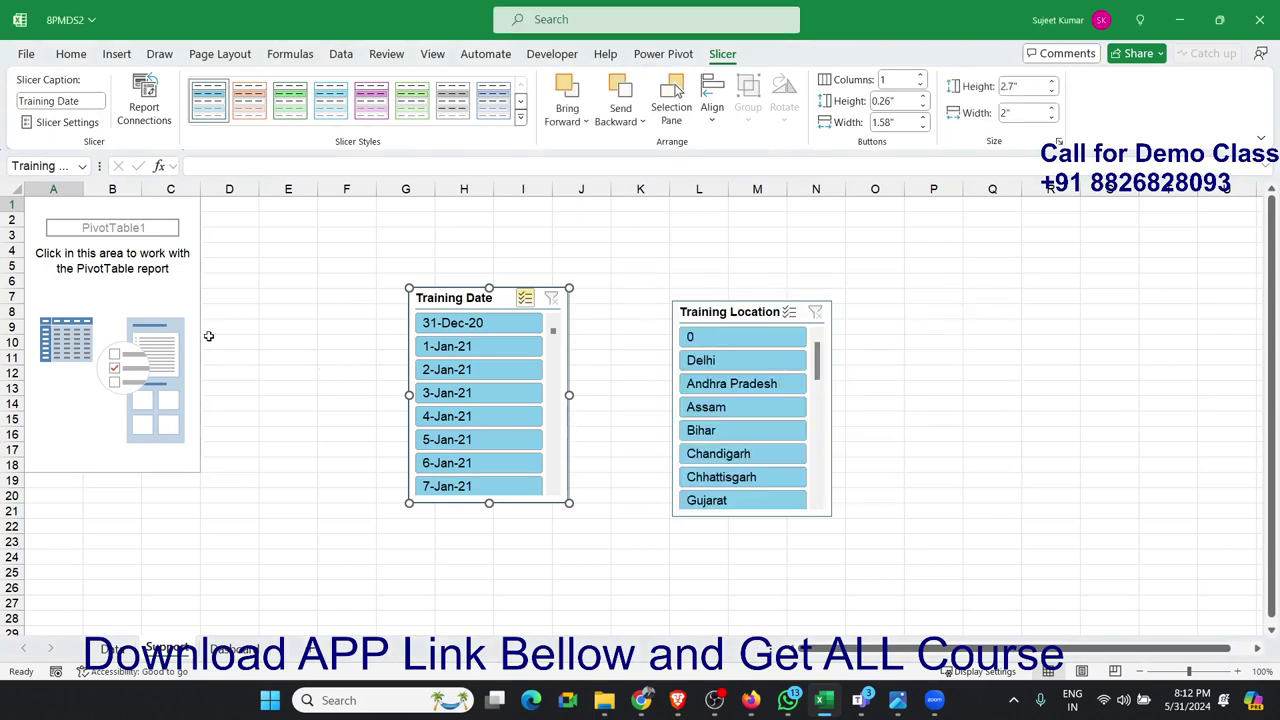
Step: Delete the Training Date slicer and return to the Data sheet
{"action": "left_click", "coordinate": [167, 313]}
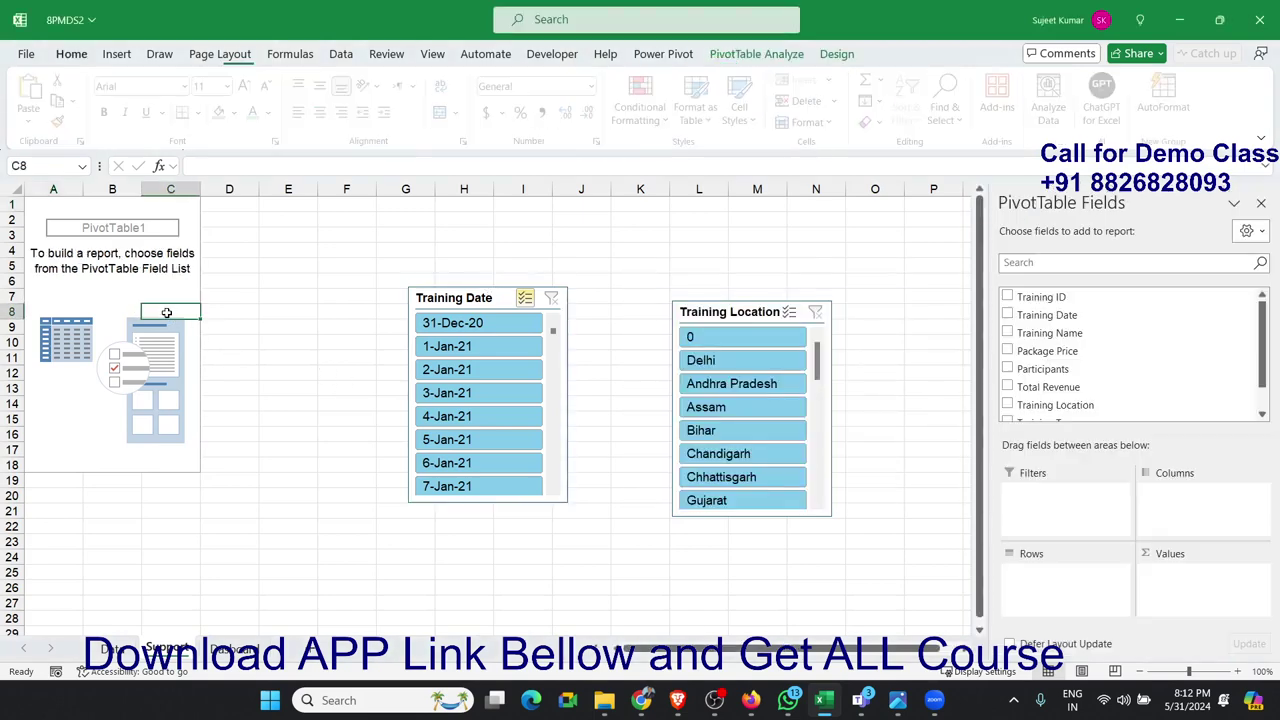
{"action": "left_click", "coordinate": [493, 307]}
{"action": "key", "text": "Delete"}
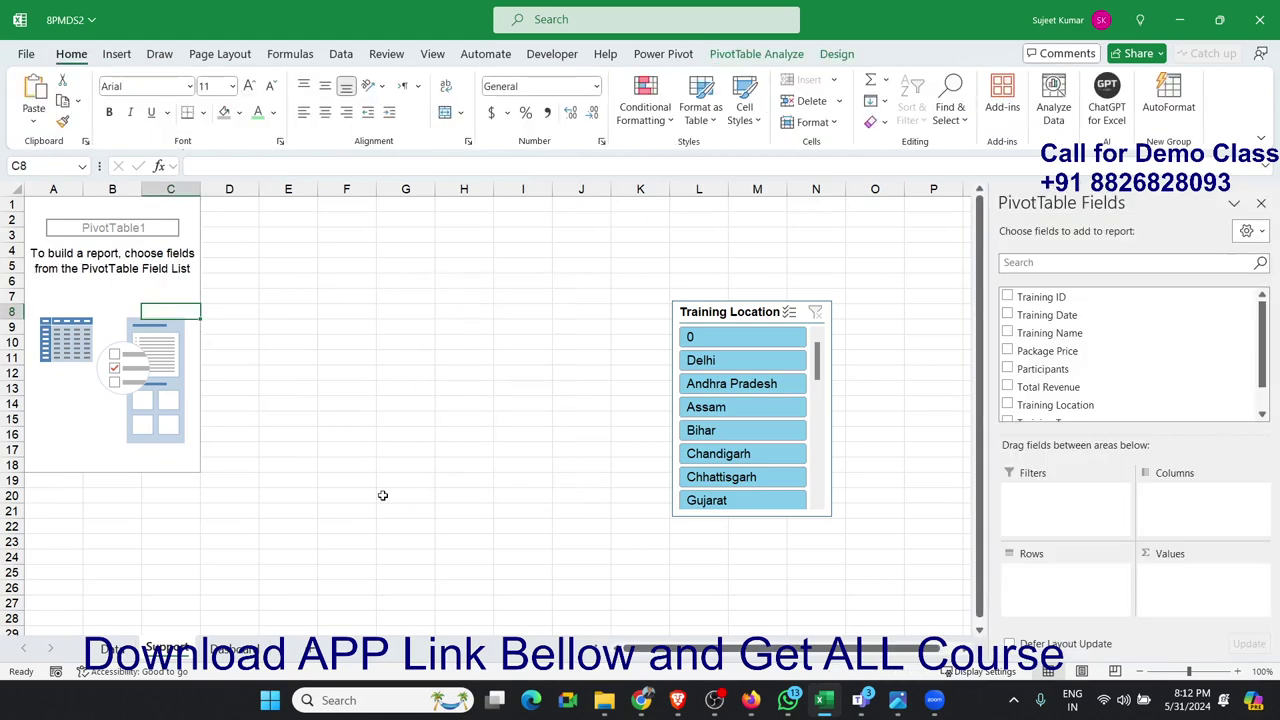
{"action": "left_click", "coordinate": [117, 648]}
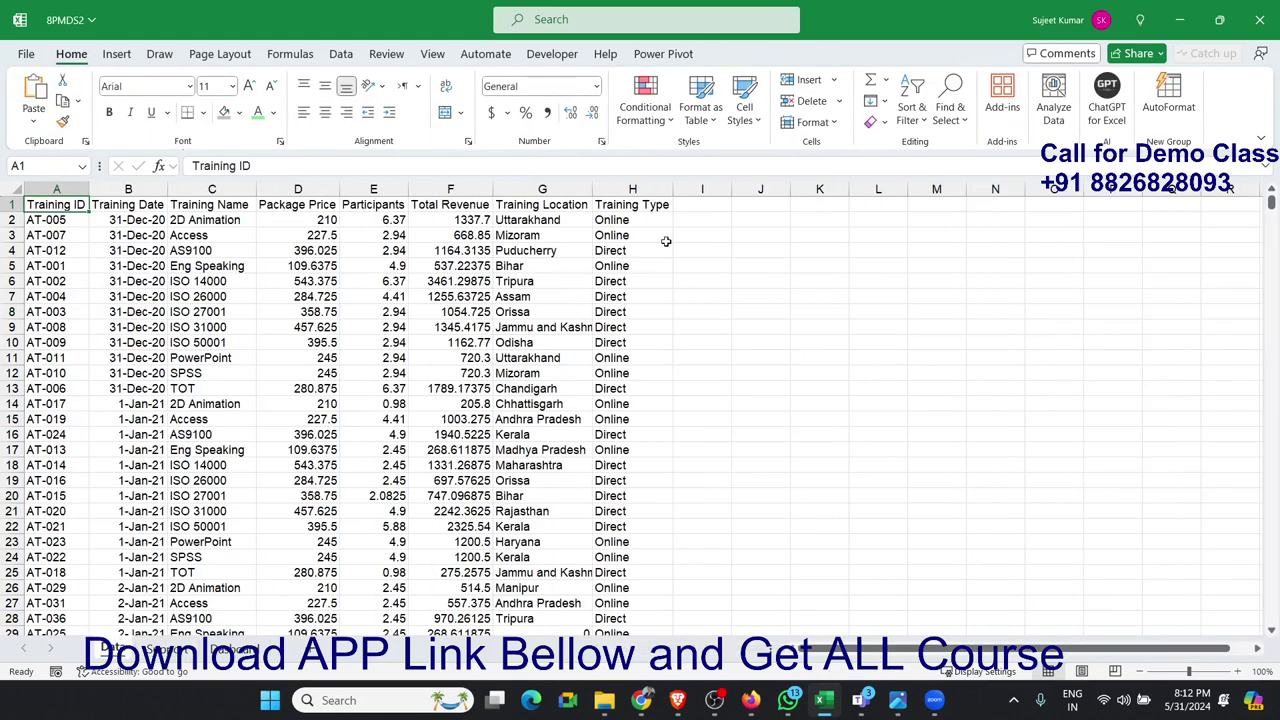
Step: Add the column headers Year in I1 and Month in J1
{"action": "left_click", "coordinate": [714, 199]}
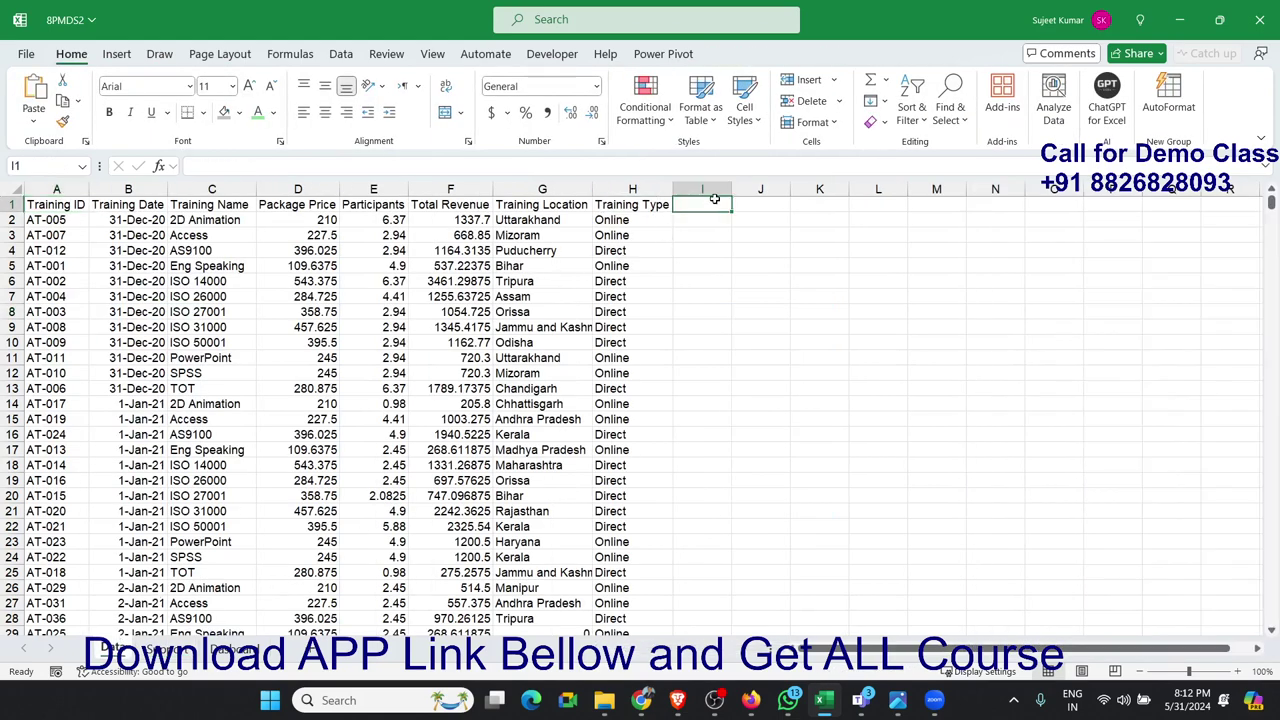
{"action": "type", "text": "YE"}
{"action": "key", "text": "Return"}
{"action": "key", "text": "Up"}
{"action": "type", "text": "Year"}
{"action": "key", "text": "Tab"}
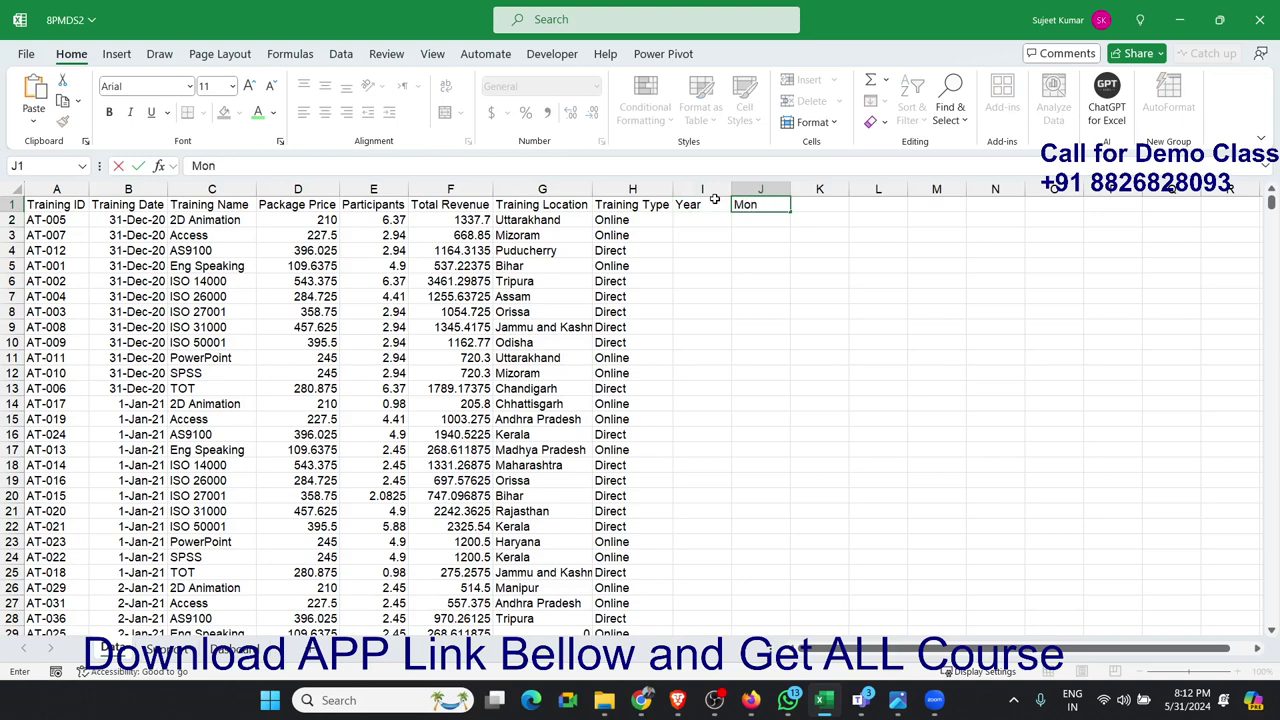
{"action": "key", "text": "Return"}
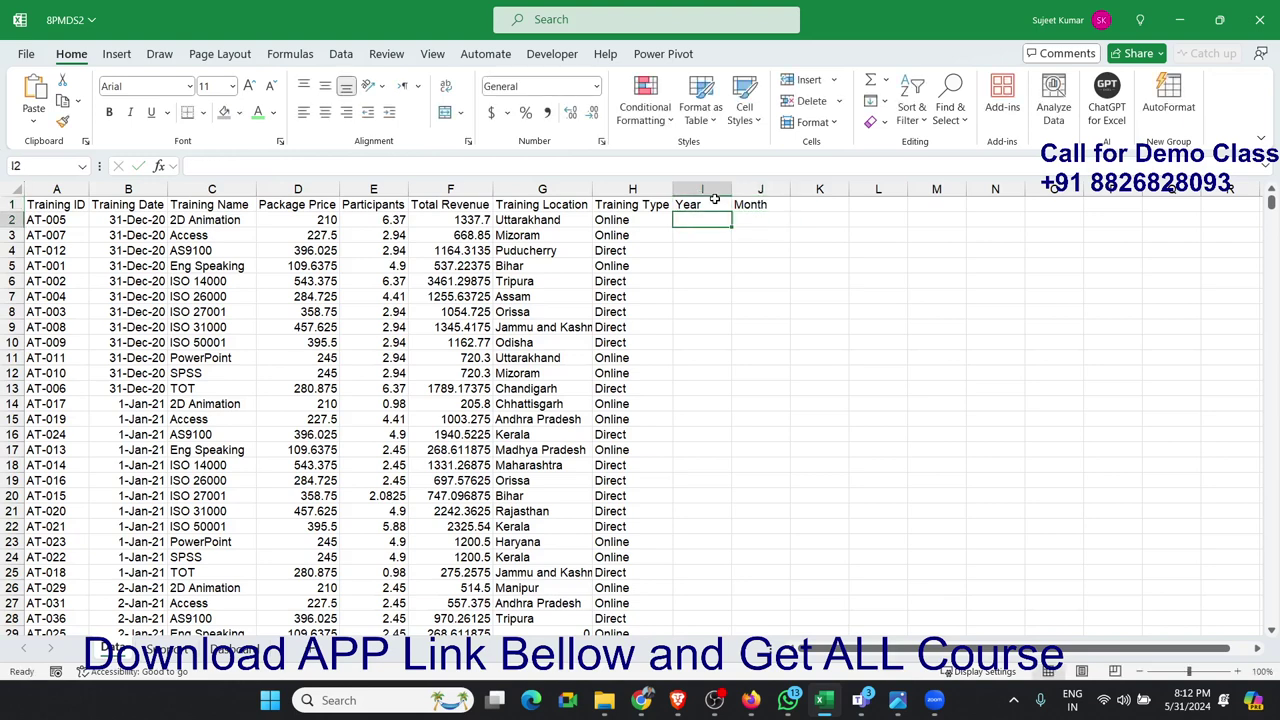
Step: Enter a YEAR formula in I2 that reads the training date in B2
{"action": "type", "text": "yea"}
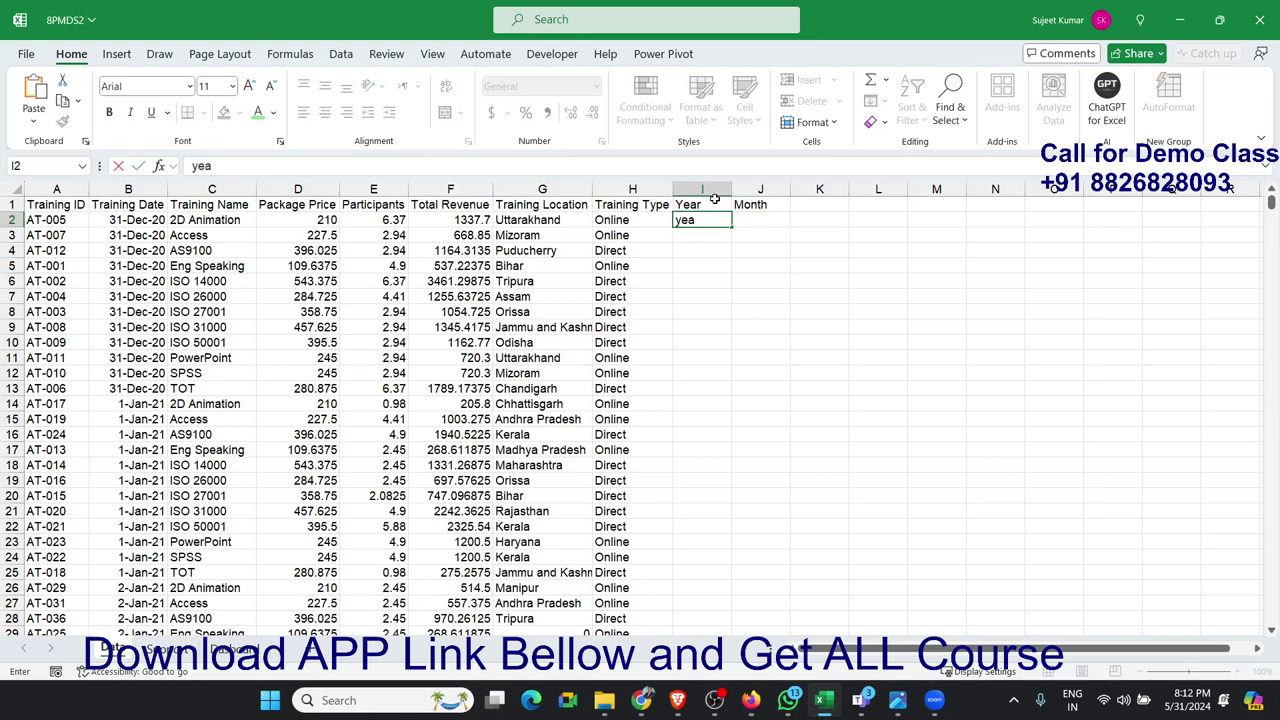
{"action": "key", "text": "BackSpace"}
{"action": "key", "text": "BackSpace"}
{"action": "key", "text": "BackSpace"}
{"action": "type", "text": "=y"}
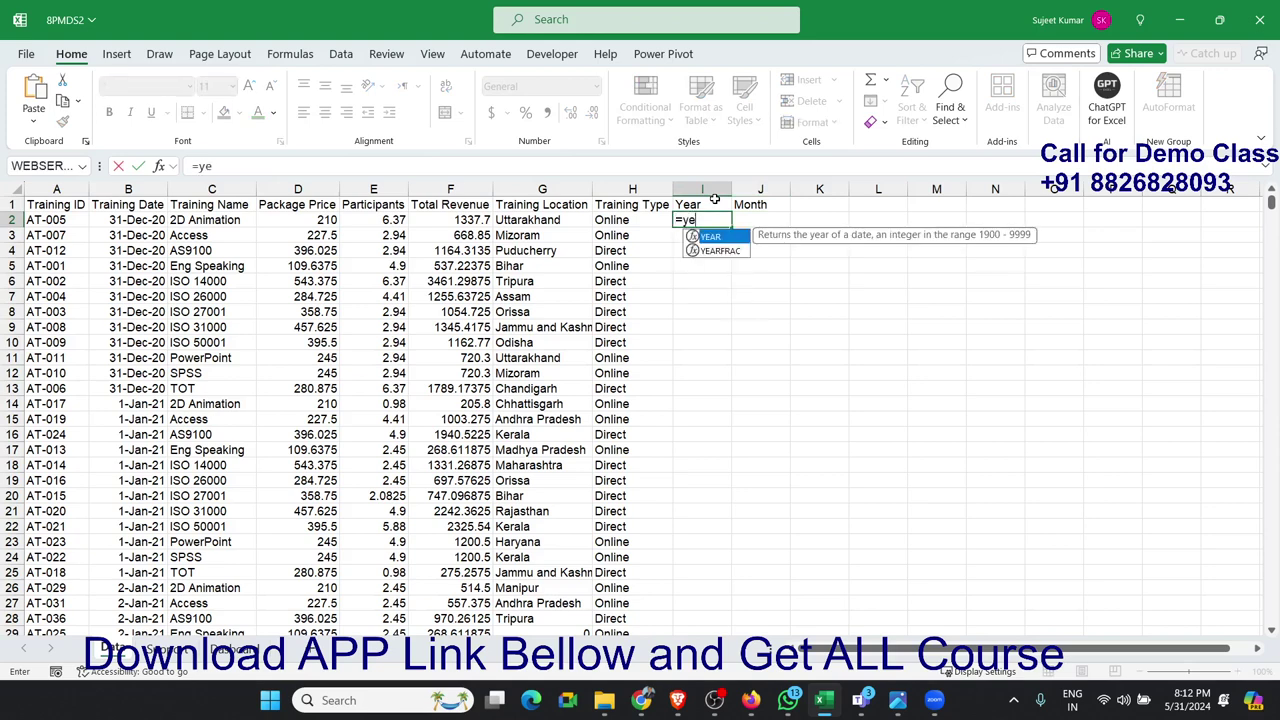
{"action": "key", "text": "Tab"}
{"action": "key", "text": "Left"}
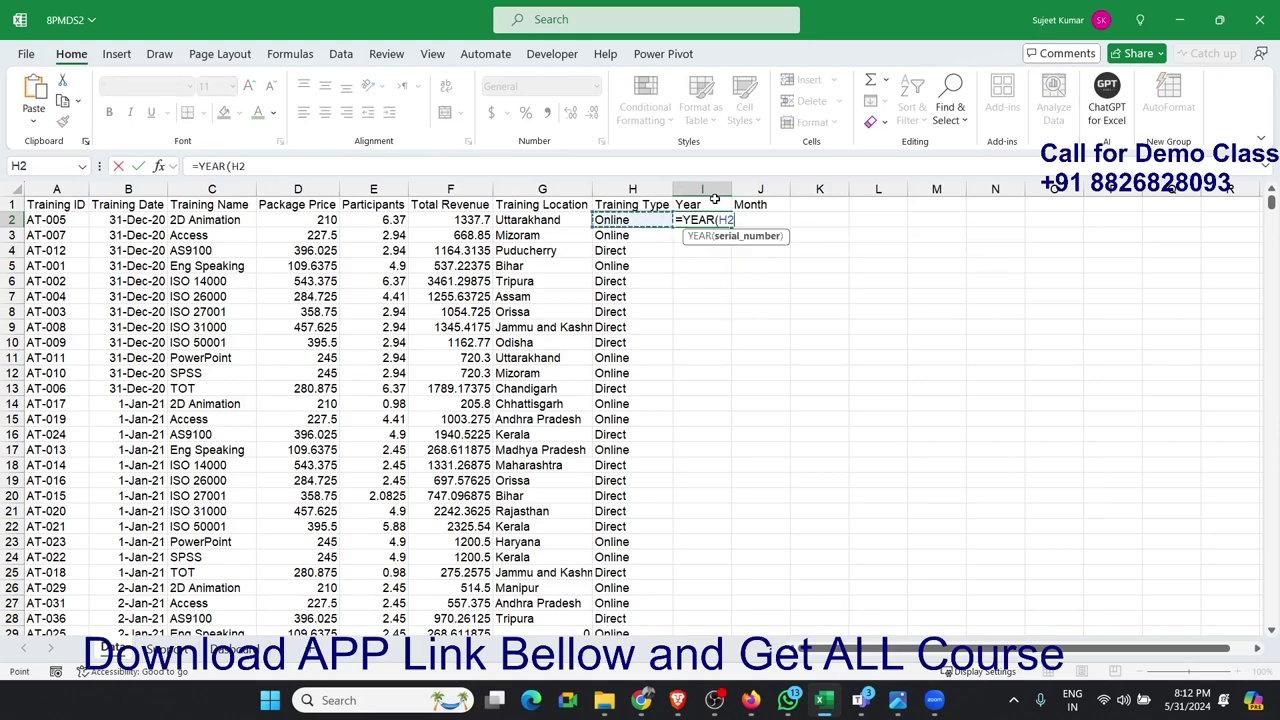
{"action": "key", "text": "ctrl+Left"}
{"action": "key", "text": "Right"}
{"action": "key", "text": "Tab"}
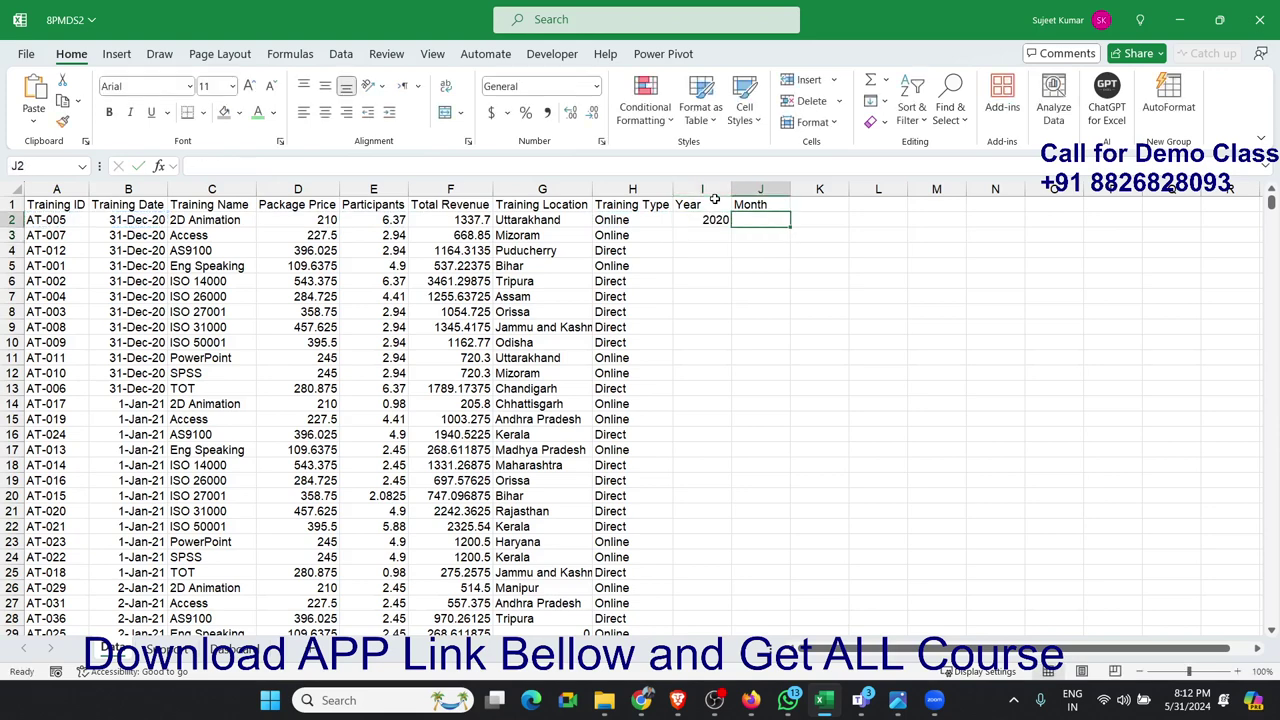
Step: Start a MONTH formula on B2 in J2, then erase it
{"action": "type", "text": "=mon"}
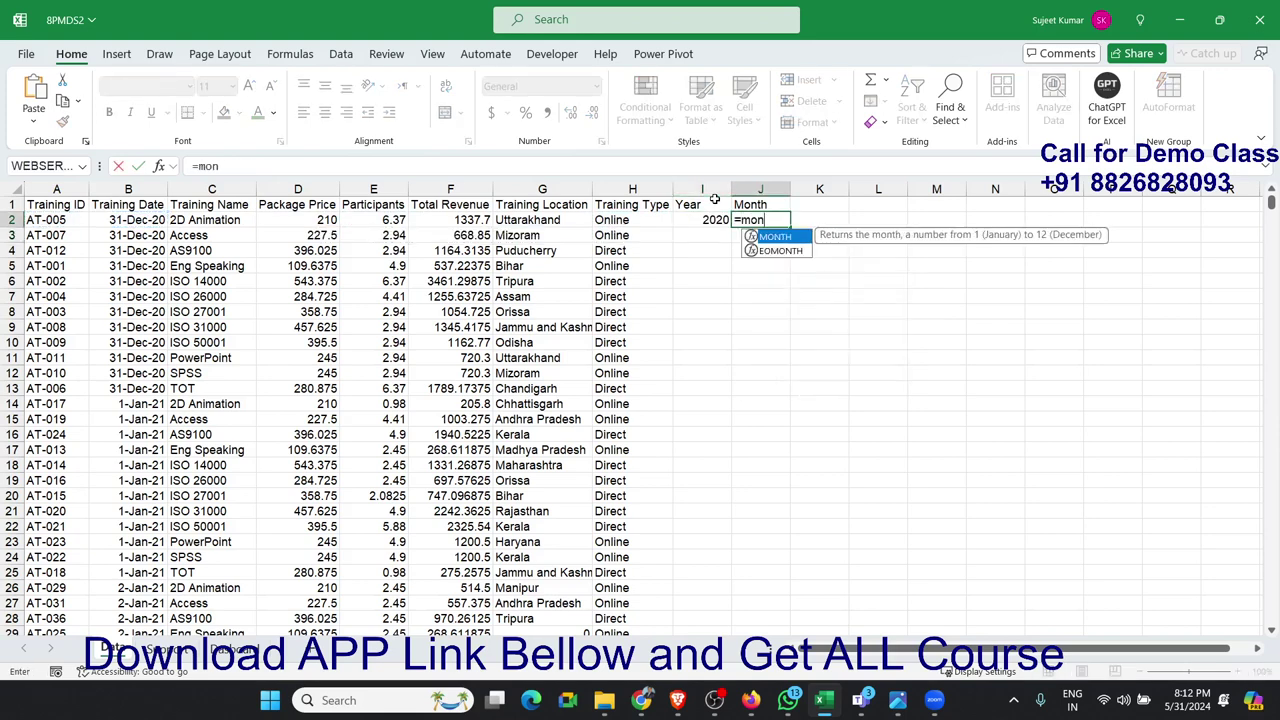
{"action": "key", "text": "Tab"}
{"action": "key", "text": "Left"}
{"action": "key", "text": "Left"}
{"action": "key", "text": "ctrl+Left"}
{"action": "key", "text": "Right"}
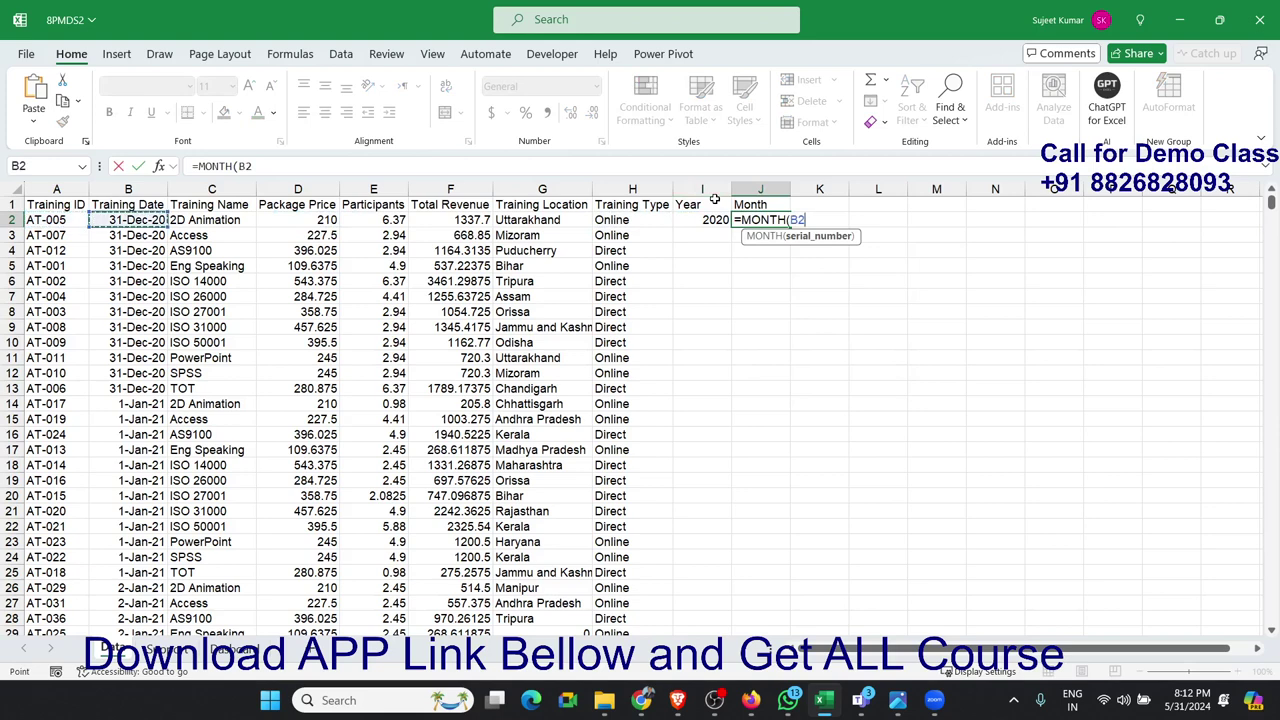
{"action": "key", "text": "BackSpace"}
{"action": "key", "text": "BackSpace"}
{"action": "key", "text": "BackSpace"}
{"action": "key", "text": "BackSpace"}
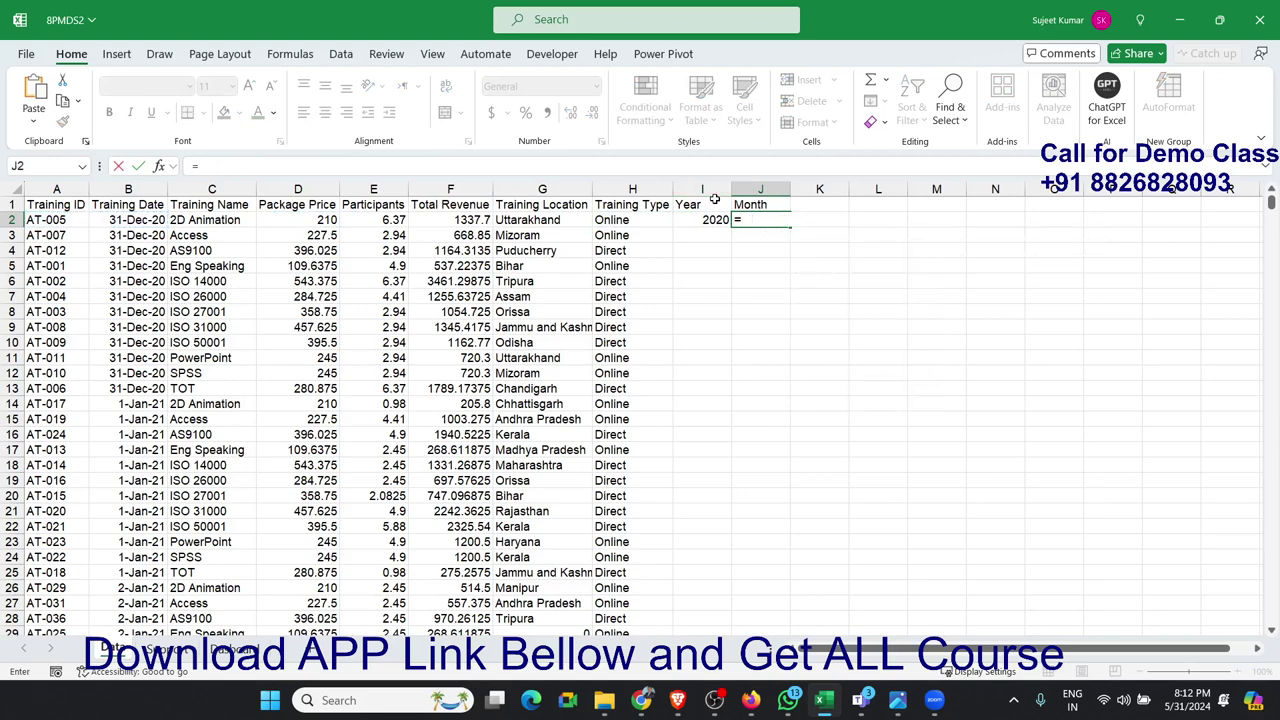
Step: Put a TEXT formula in J2 giving B2's month abbreviation, and fill I2:J2 down all rows
{"action": "type", "text": "te"}
{"action": "key", "text": "Tab"}
{"action": "key", "text": "Left"}
{"action": "key", "text": "ctrl+Left"}
{"action": "key", "text": "Right"}
{"action": "key", "text": "Right"}
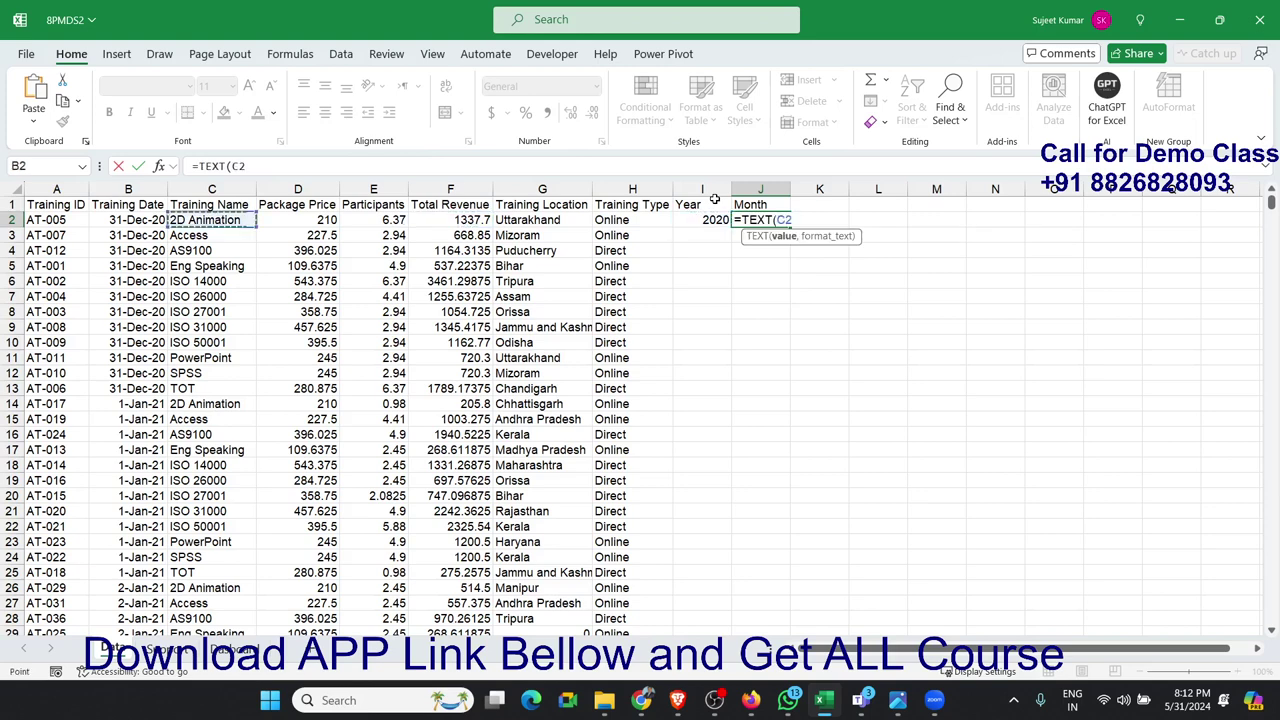
{"action": "key", "text": "Left"}
{"action": "key", "text": "Left"}
{"action": "key", "text": "Right"}
{"action": "type", "text": ","}
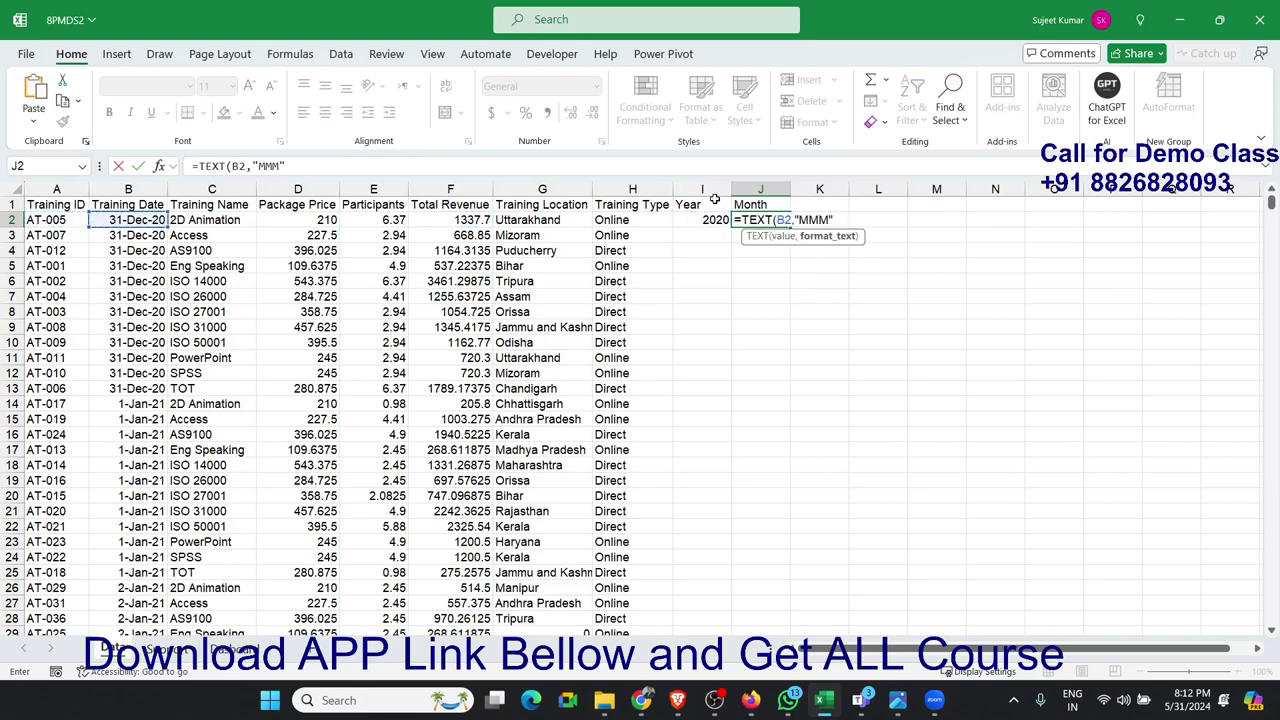
{"action": "type", "text": ")"}
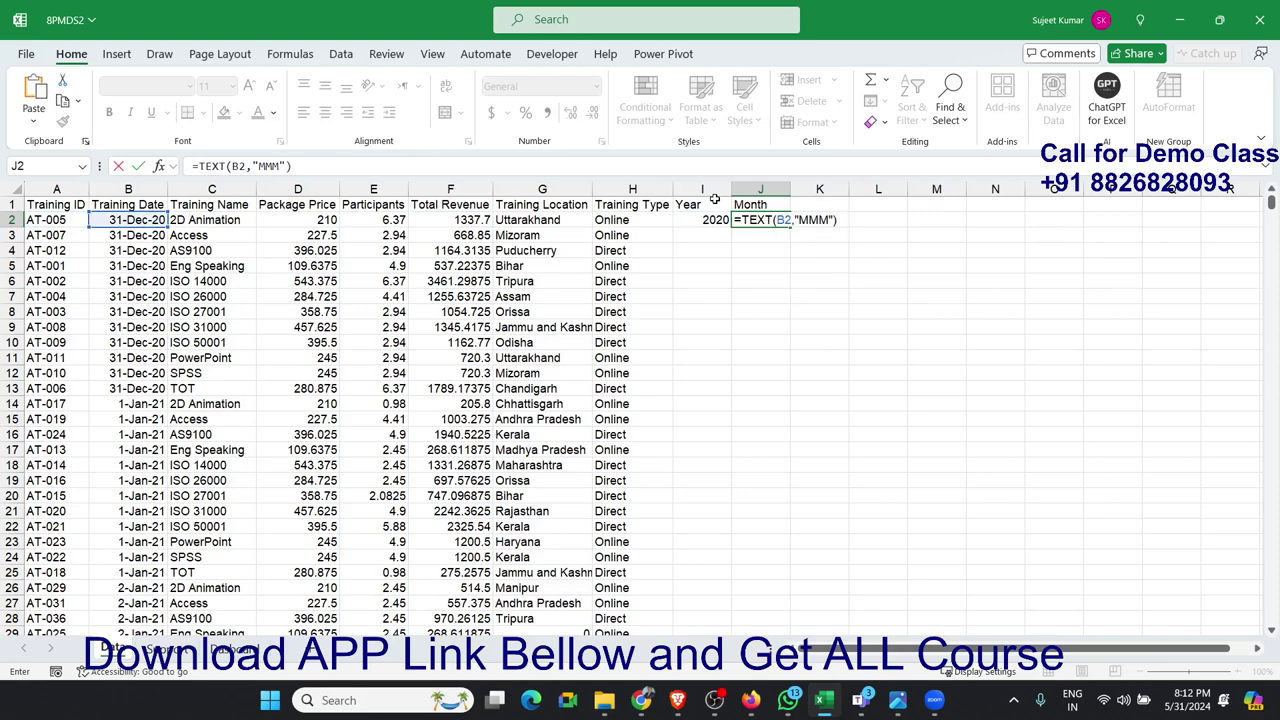
{"action": "key", "text": "ctrl+Return"}
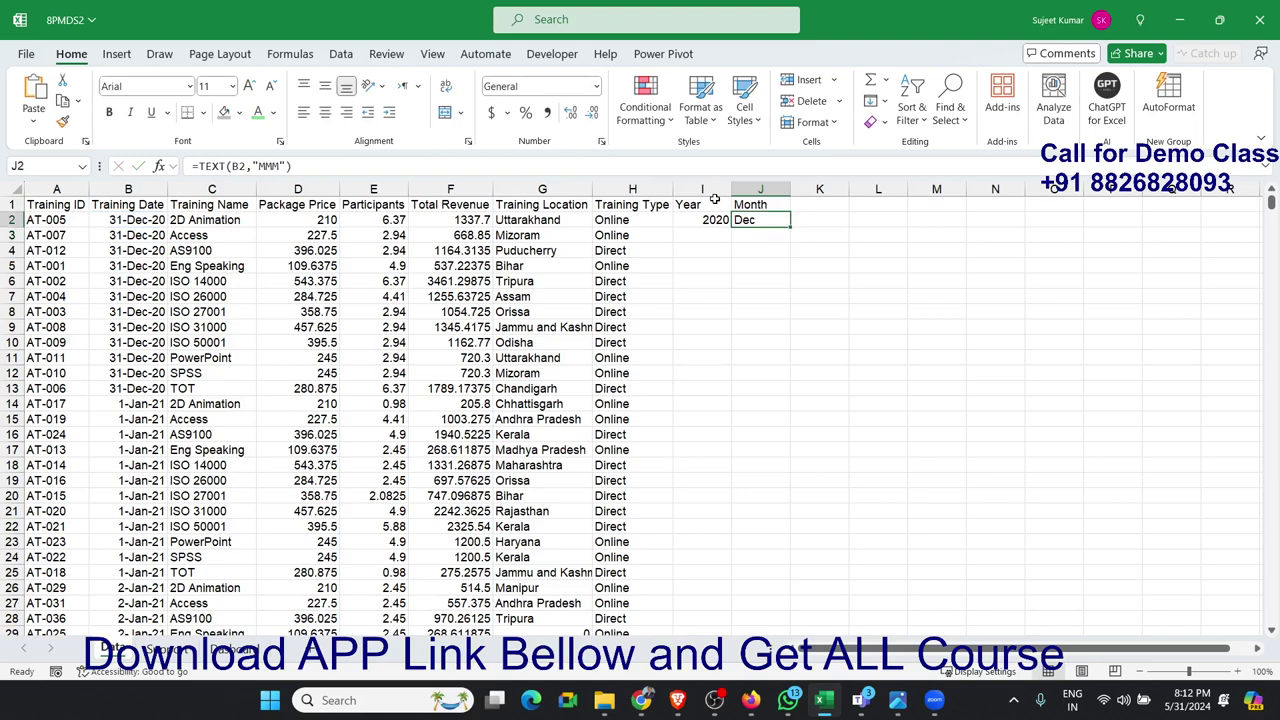
{"action": "key", "text": "shift+Left"}
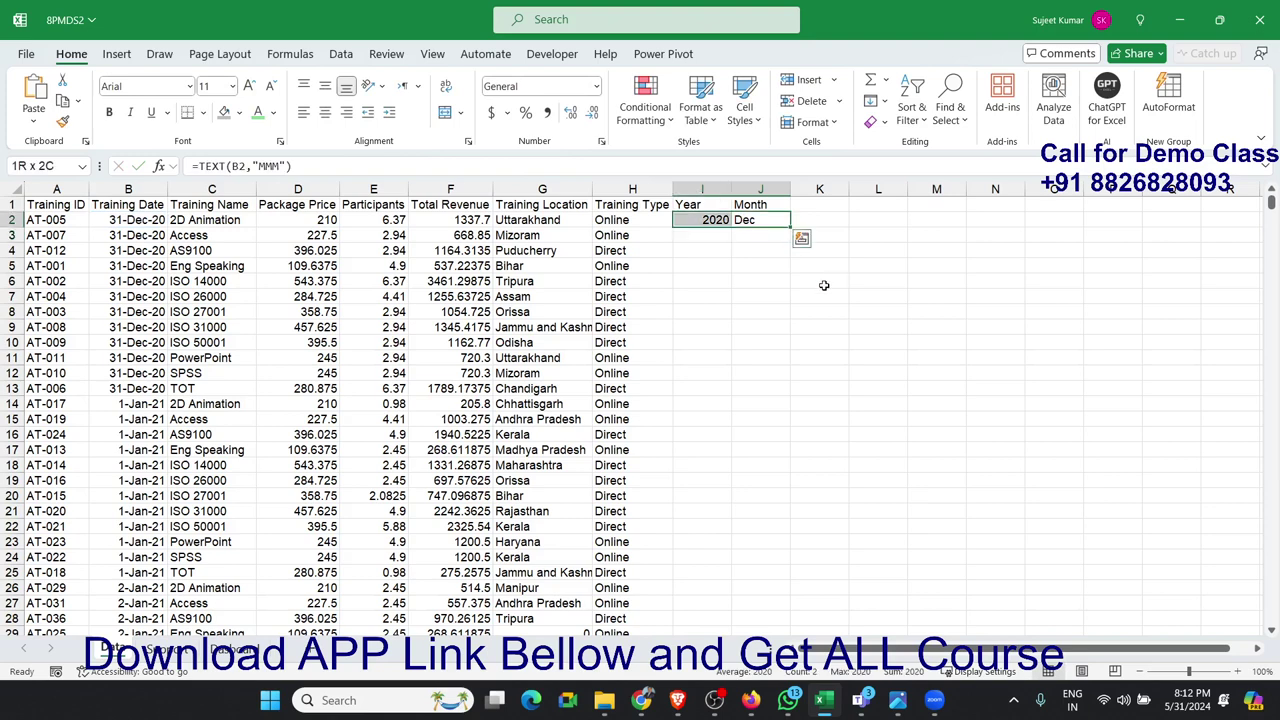
{"action": "double_click", "coordinate": [790, 227]}
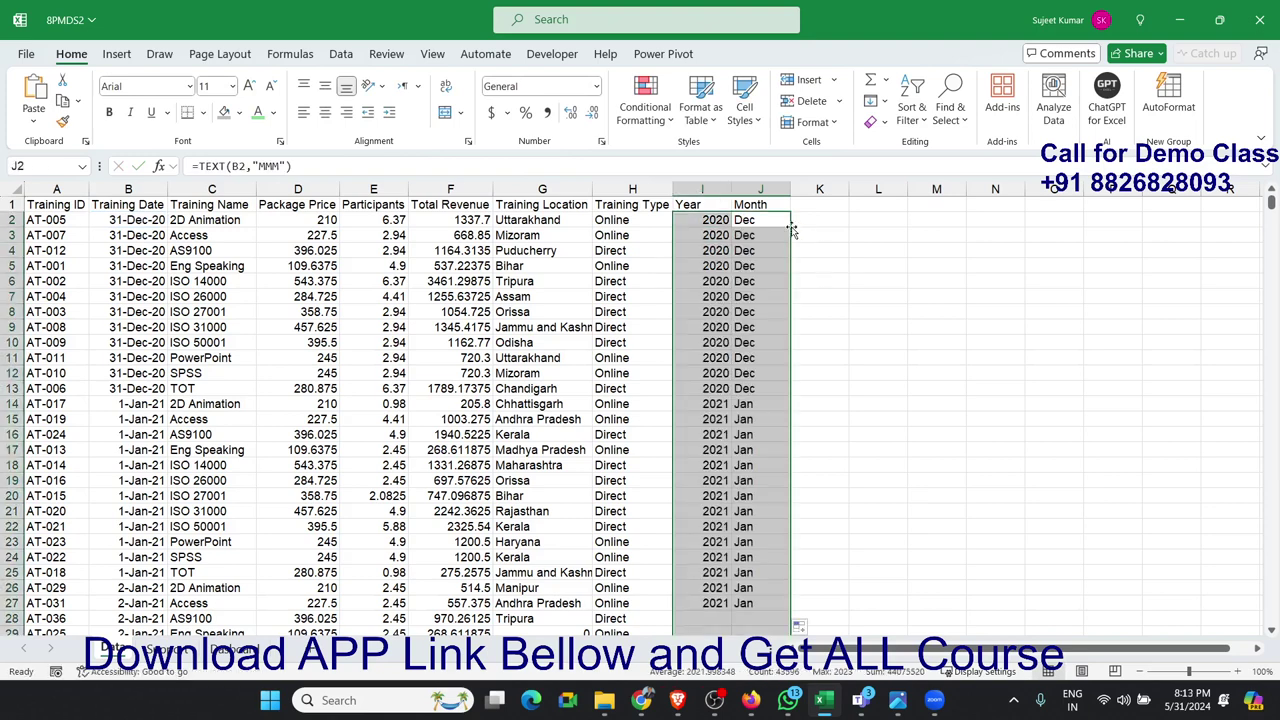
Step: Check the pivot table on the Support sheet, then return to the Data sheet
{"action": "left_click", "coordinate": [166, 649]}
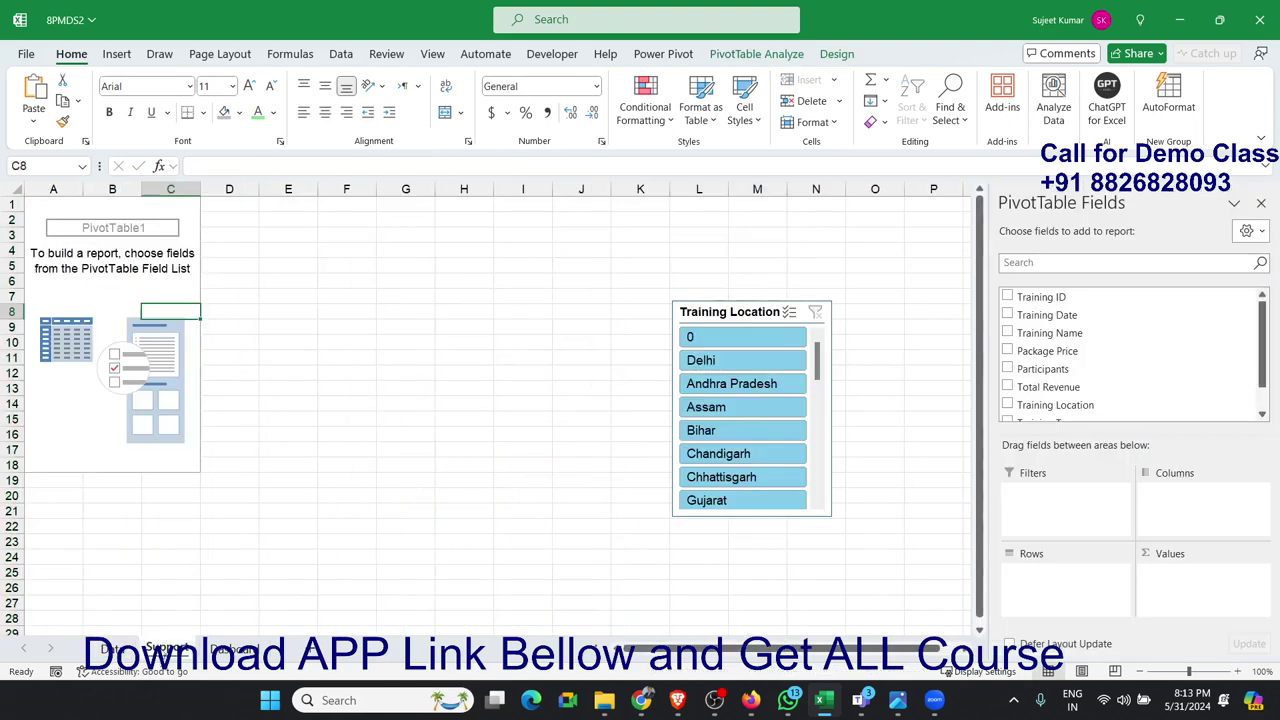
{"action": "left_click", "coordinate": [124, 281]}
{"action": "left_click", "coordinate": [756, 55]}
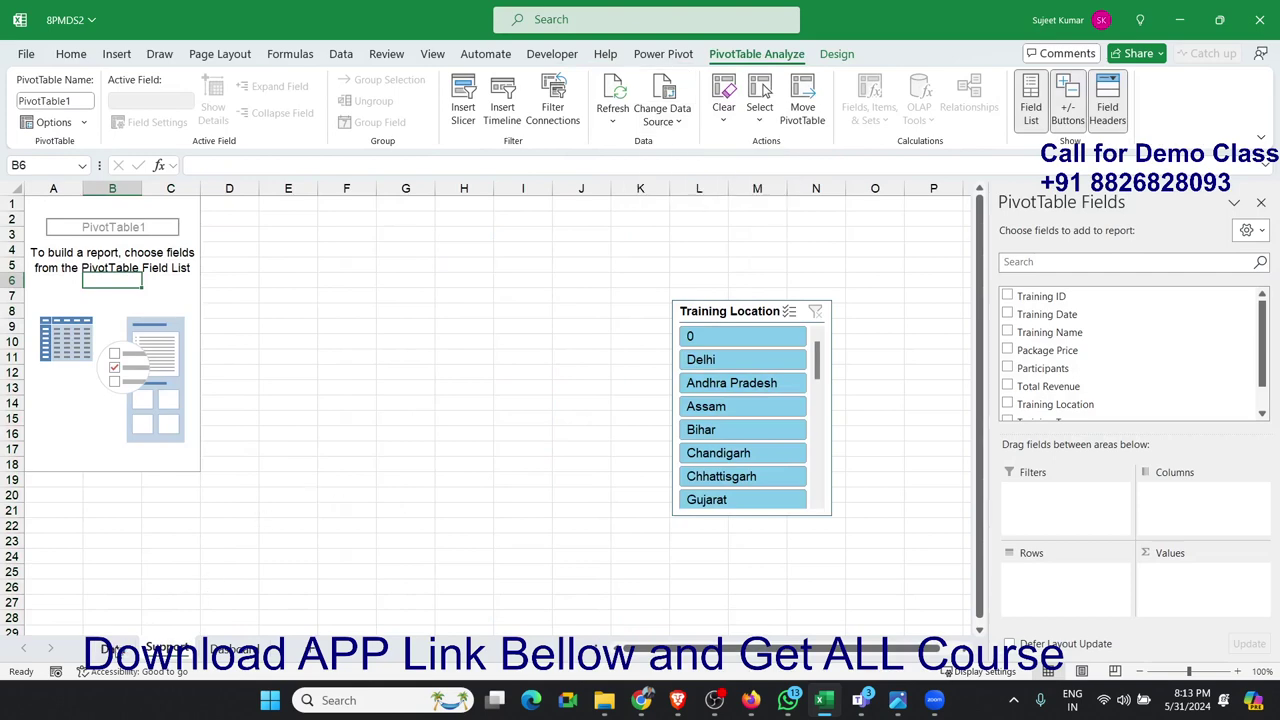
{"action": "left_click", "coordinate": [115, 651]}
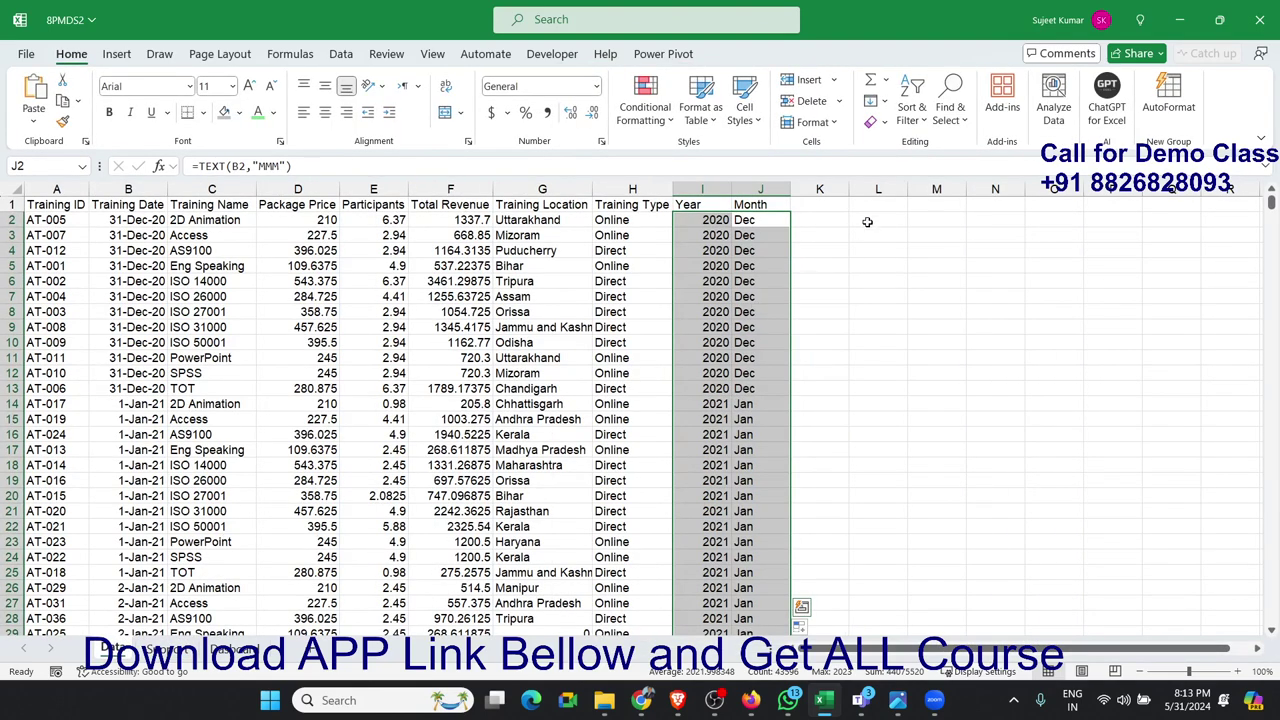
Step: Start an OFFSET formula in L2 from A1 with 0,0 offsets and COUNTA of column A as height
{"action": "left_click", "coordinate": [866, 222]}
{"action": "type", "text": "="}
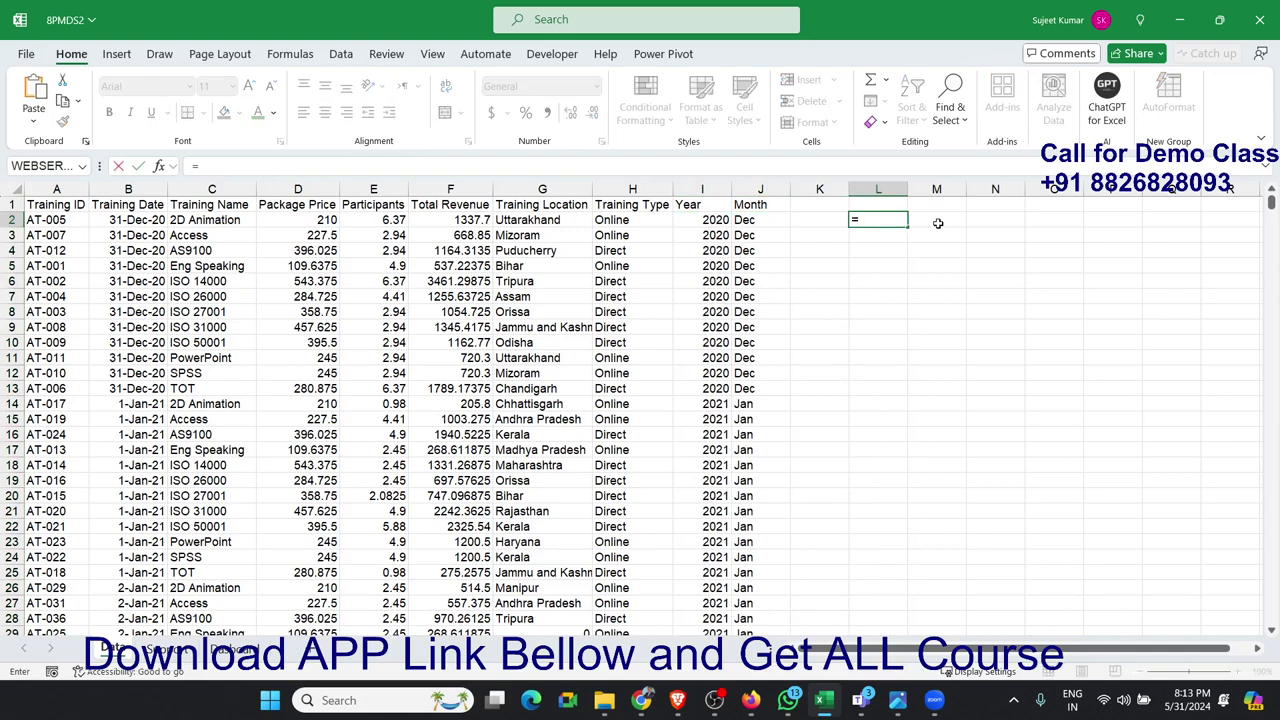
{"action": "type", "text": "of"}
{"action": "key", "text": "Tab"}
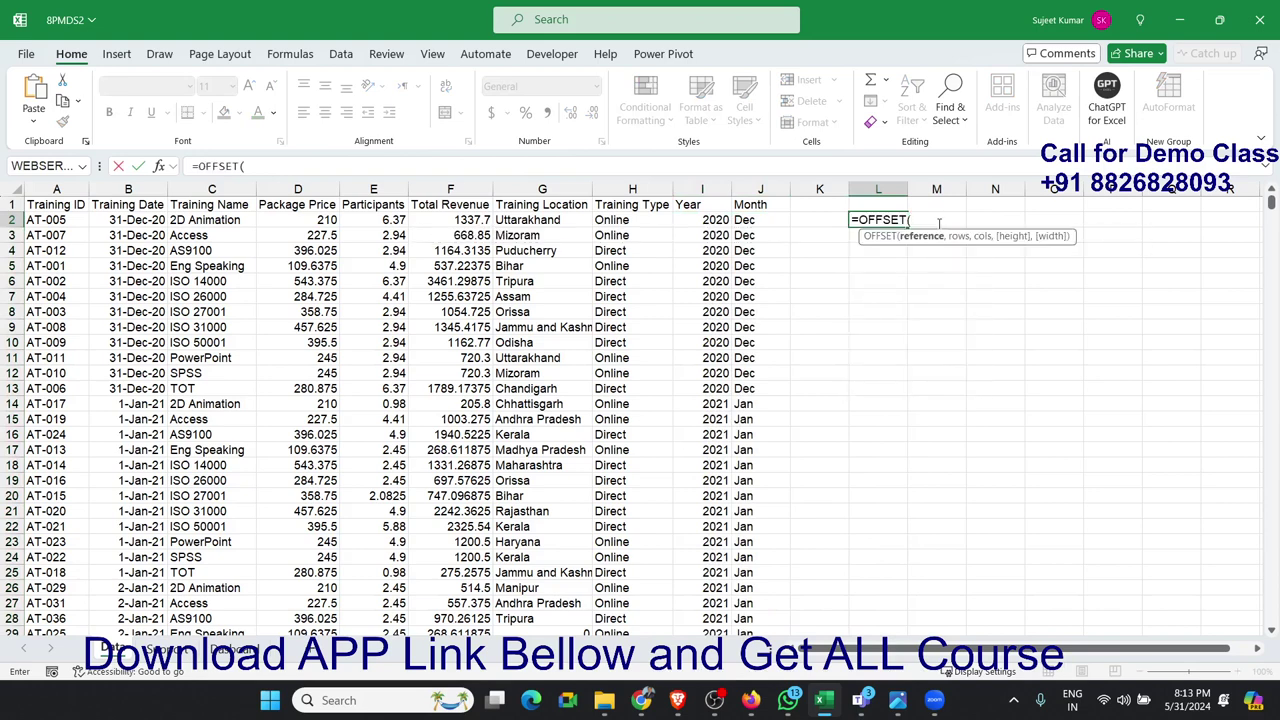
{"action": "left_click", "coordinate": [68, 206]}
{"action": "type", "text": ",0"}
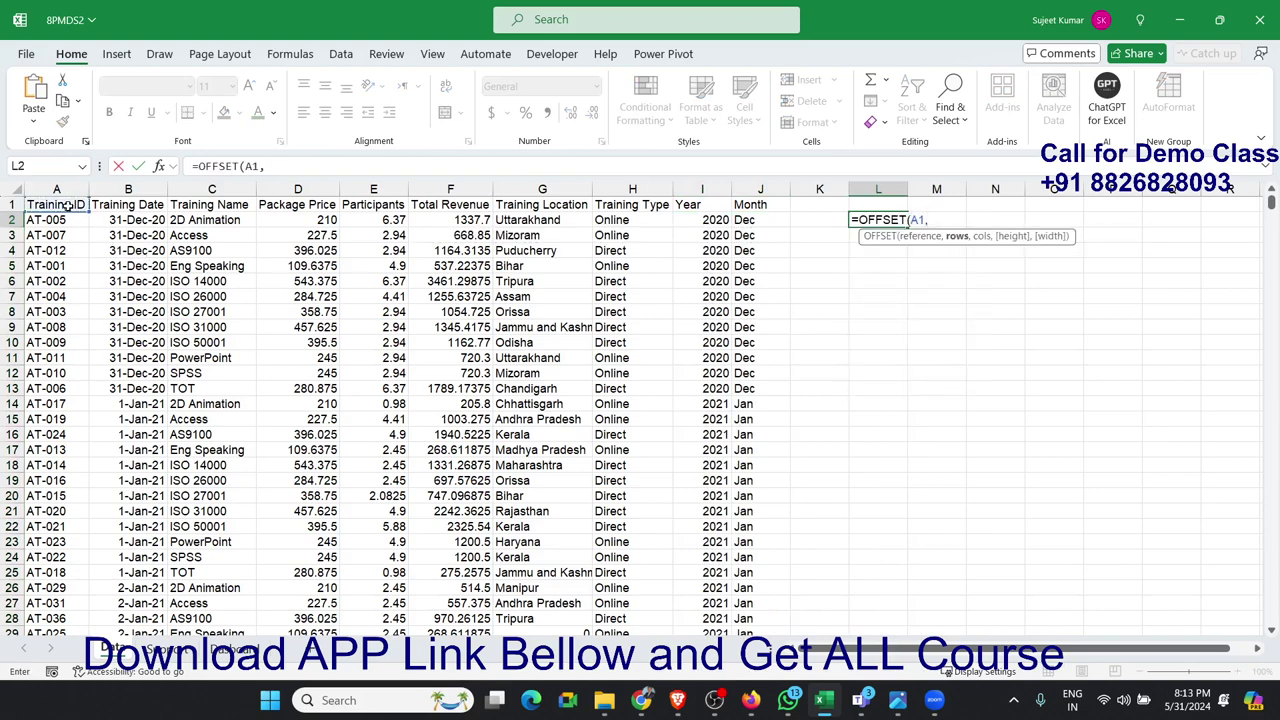
{"action": "type", "text": ",0"}
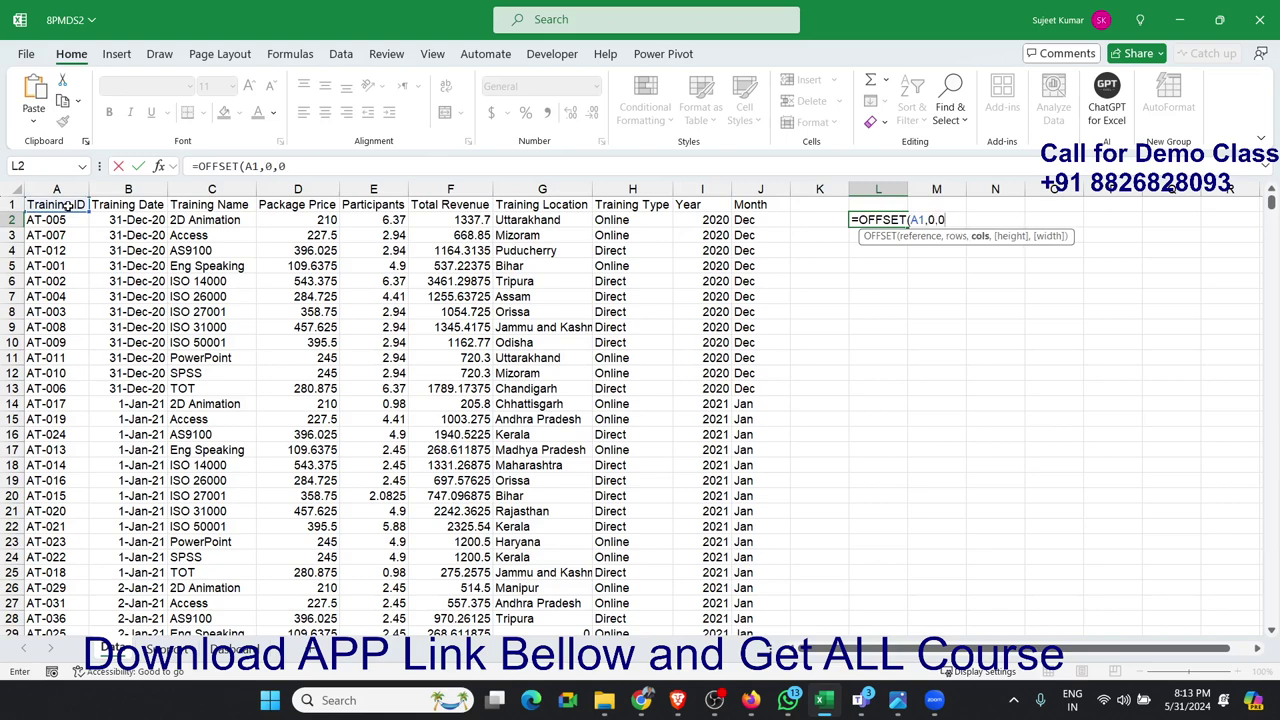
{"action": "type", "text": ",co"}
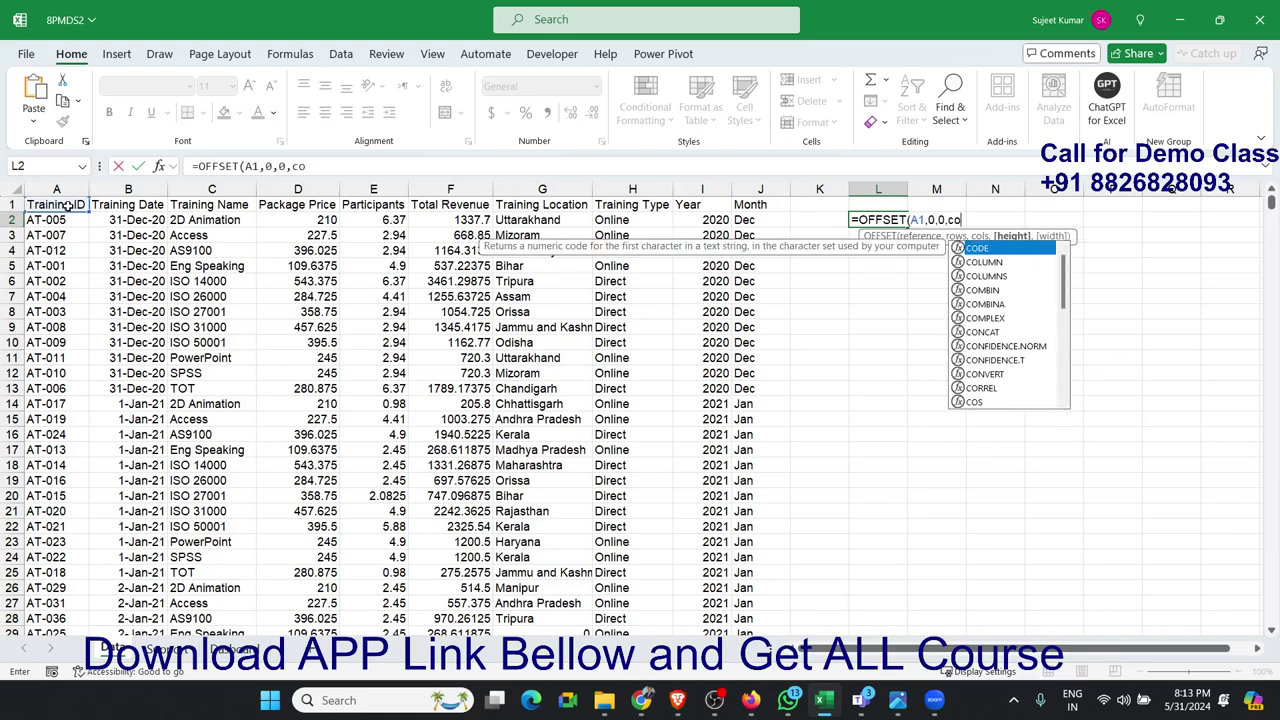
{"action": "type", "text": "u"}
{"action": "key", "text": "Down"}
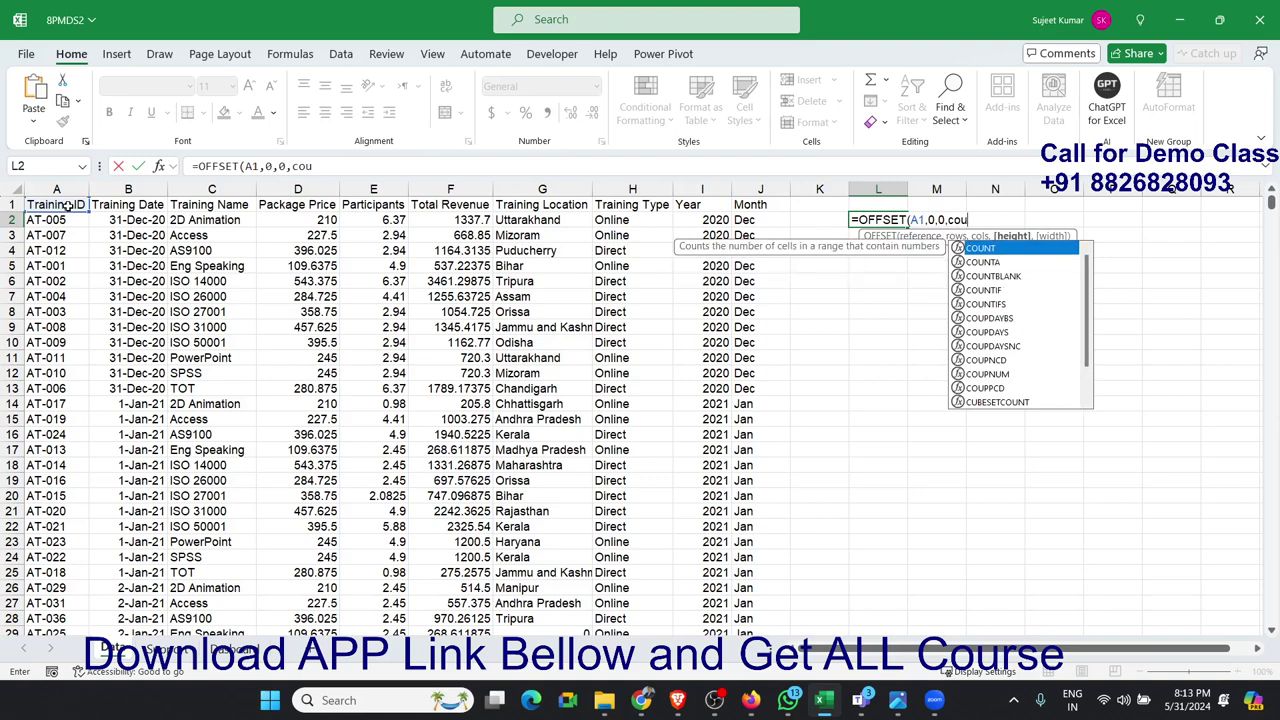
{"action": "key", "text": "Tab"}
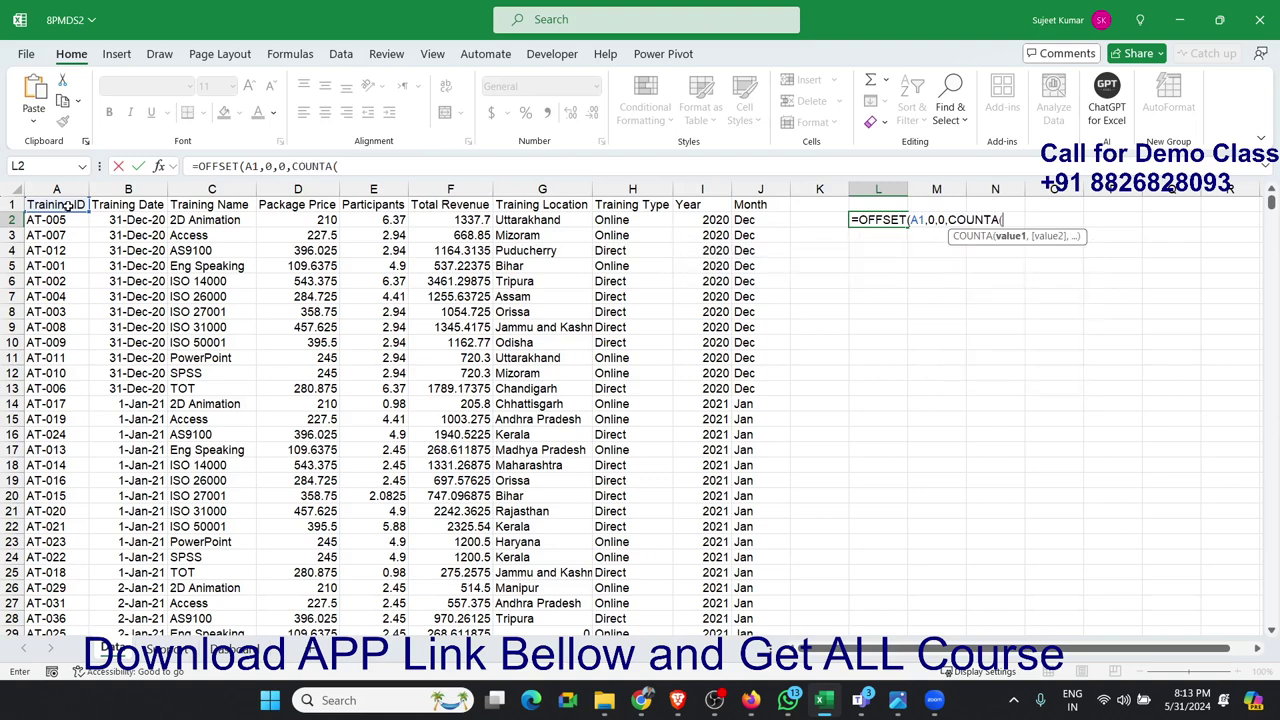
{"action": "key", "text": "Left"}
{"action": "key", "text": "Left"}
{"action": "key", "text": "Left"}
{"action": "key", "text": "Left"}
{"action": "key", "text": "Left"}
{"action": "key", "text": "Left"}
{"action": "key", "text": "Left"}
{"action": "key", "text": "Left"}
{"action": "key", "text": "Left"}
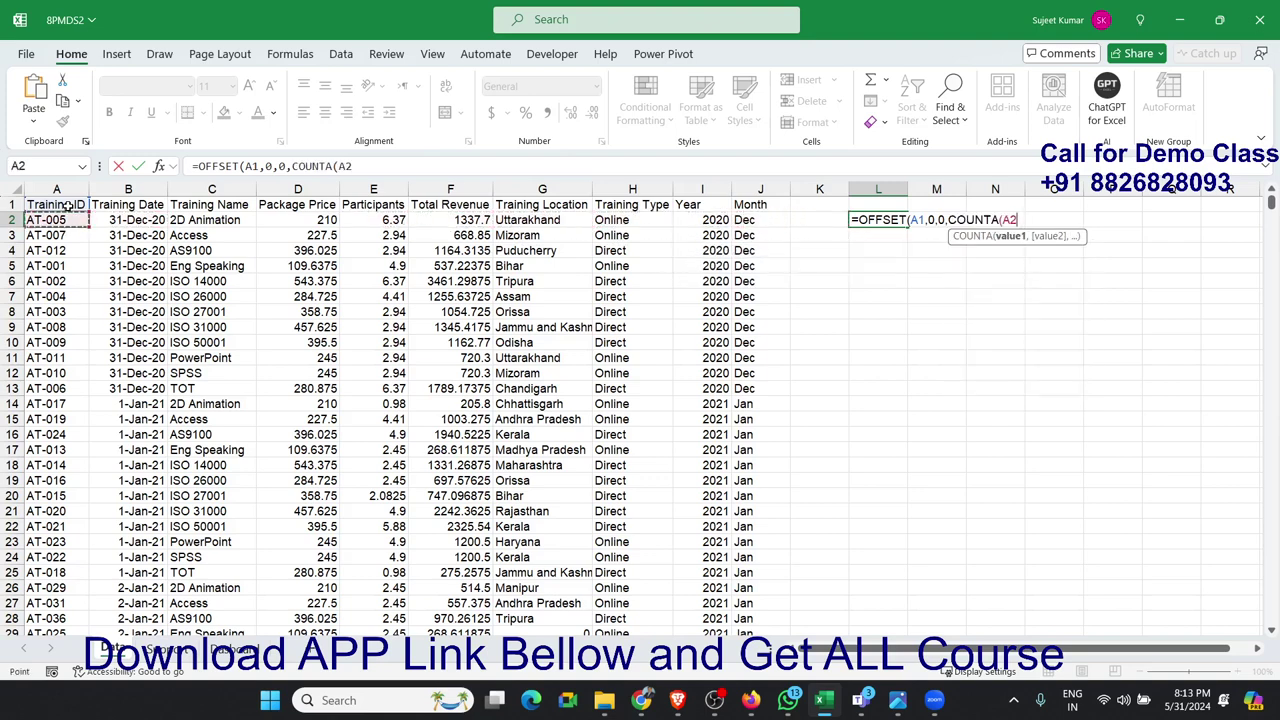
{"action": "key", "text": "ctrl+space"}
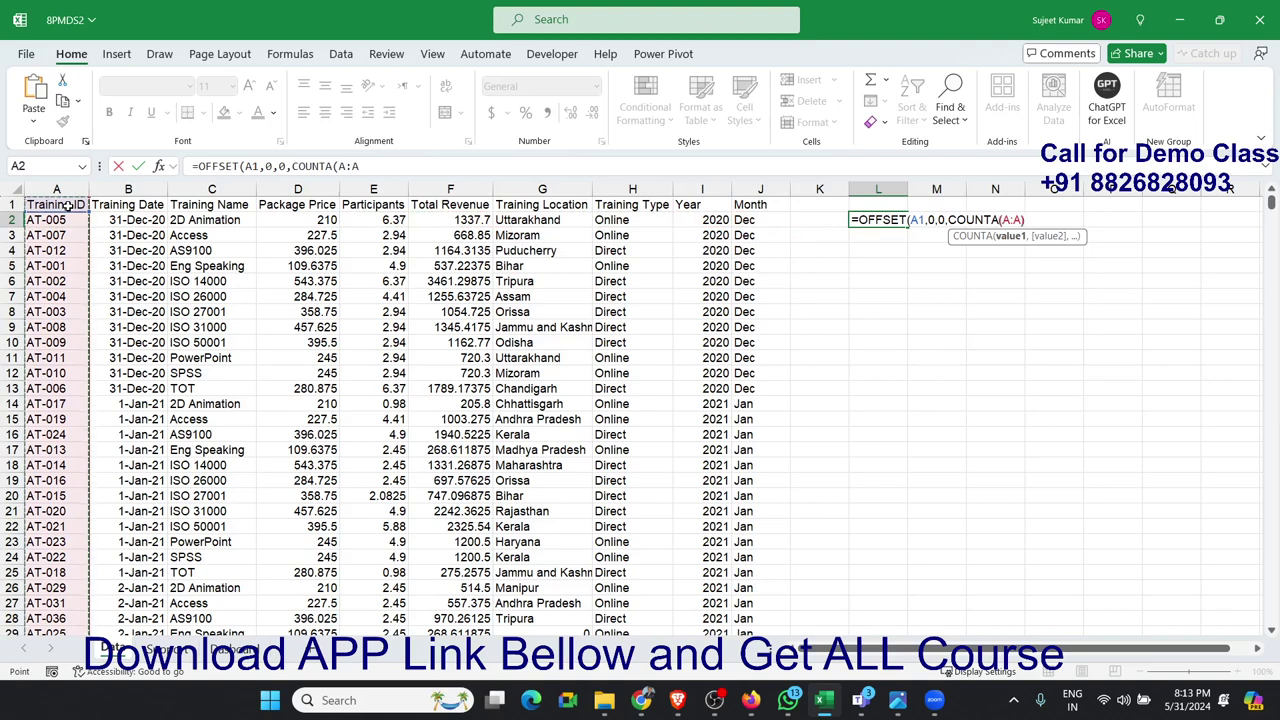
Step: Add COUNTA of row 1 as the width, commit it, and accept Excel's correction
{"action": "type", "text": "),cou"}
{"action": "key", "text": "Down"}
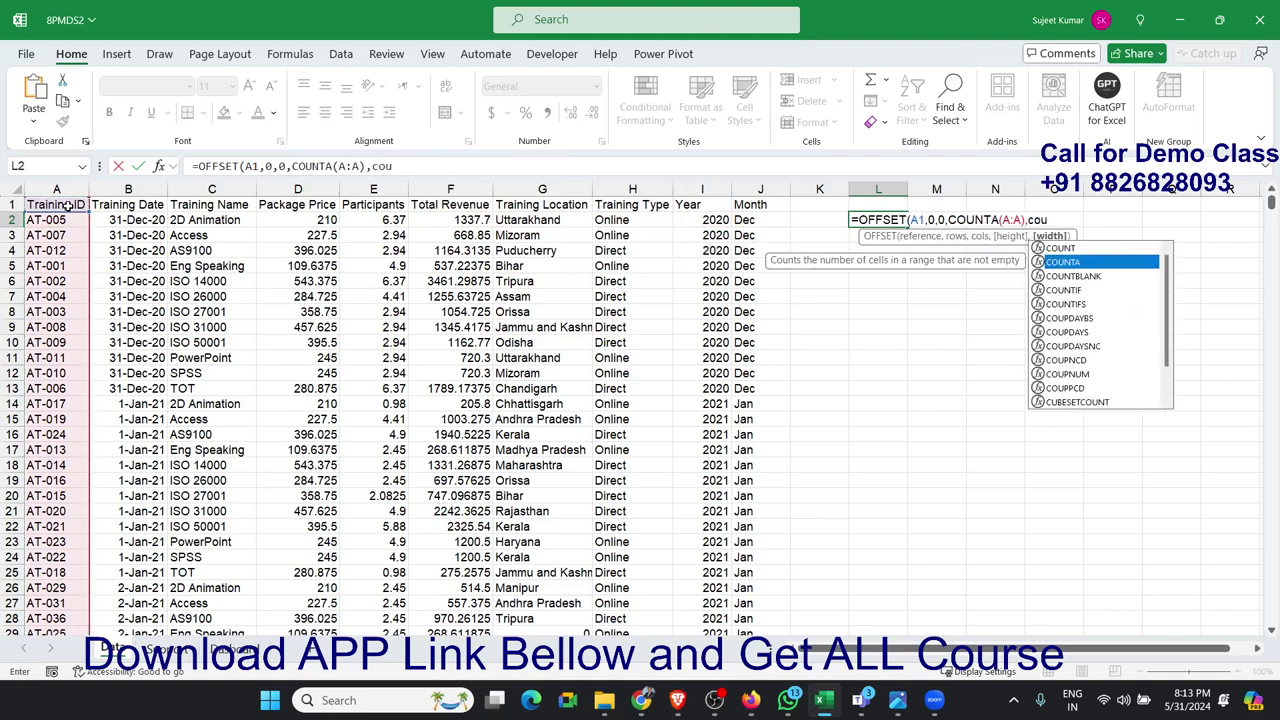
{"action": "key", "text": "Tab"}
{"action": "key", "text": "Up"}
{"action": "key", "text": "shift+space"}
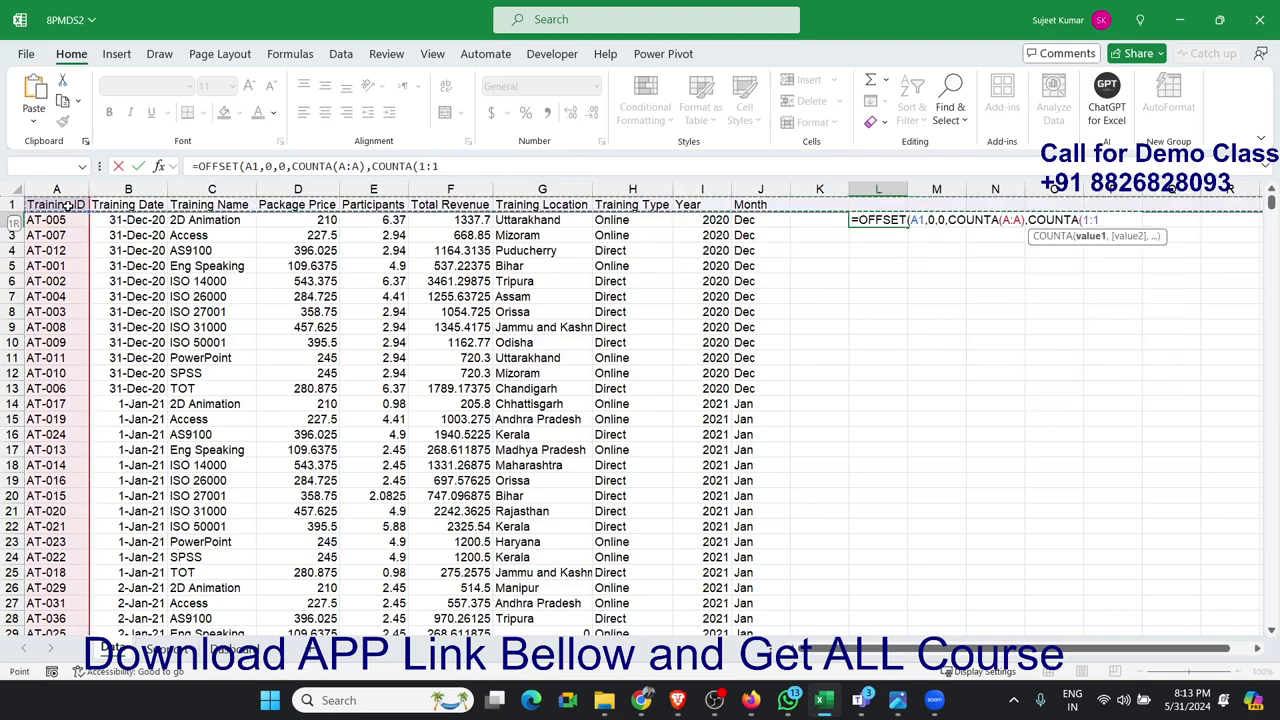
{"action": "type", "text": ")"}
{"action": "key", "text": "Return"}
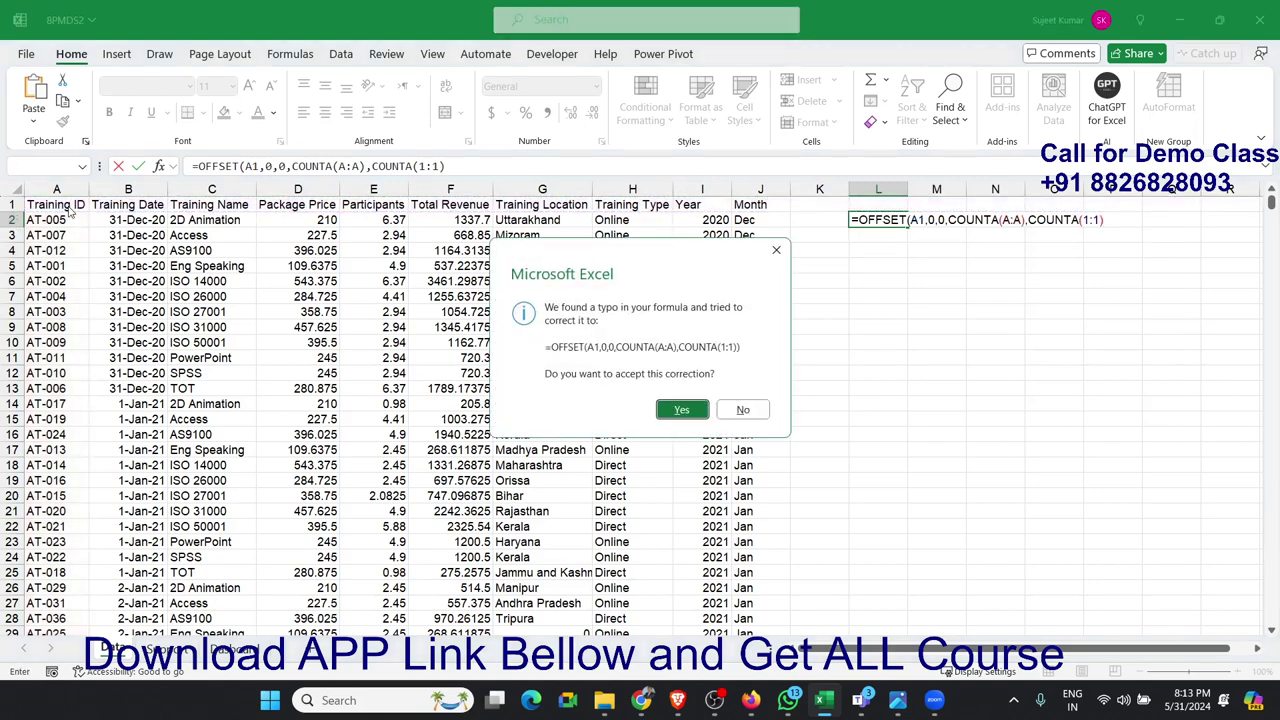
{"action": "key", "text": "Return"}
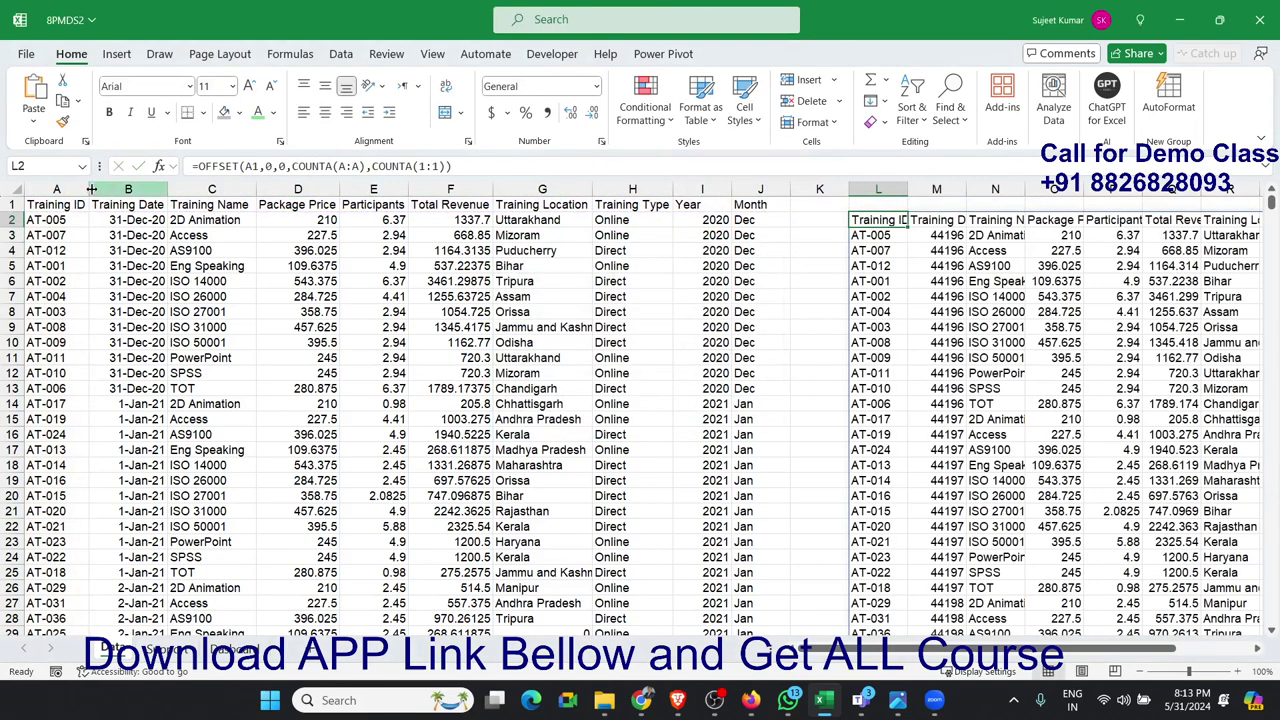
Step: Make the A1, column A and row 1 references absolute and copy the formula
{"action": "left_click", "coordinate": [250, 167]}
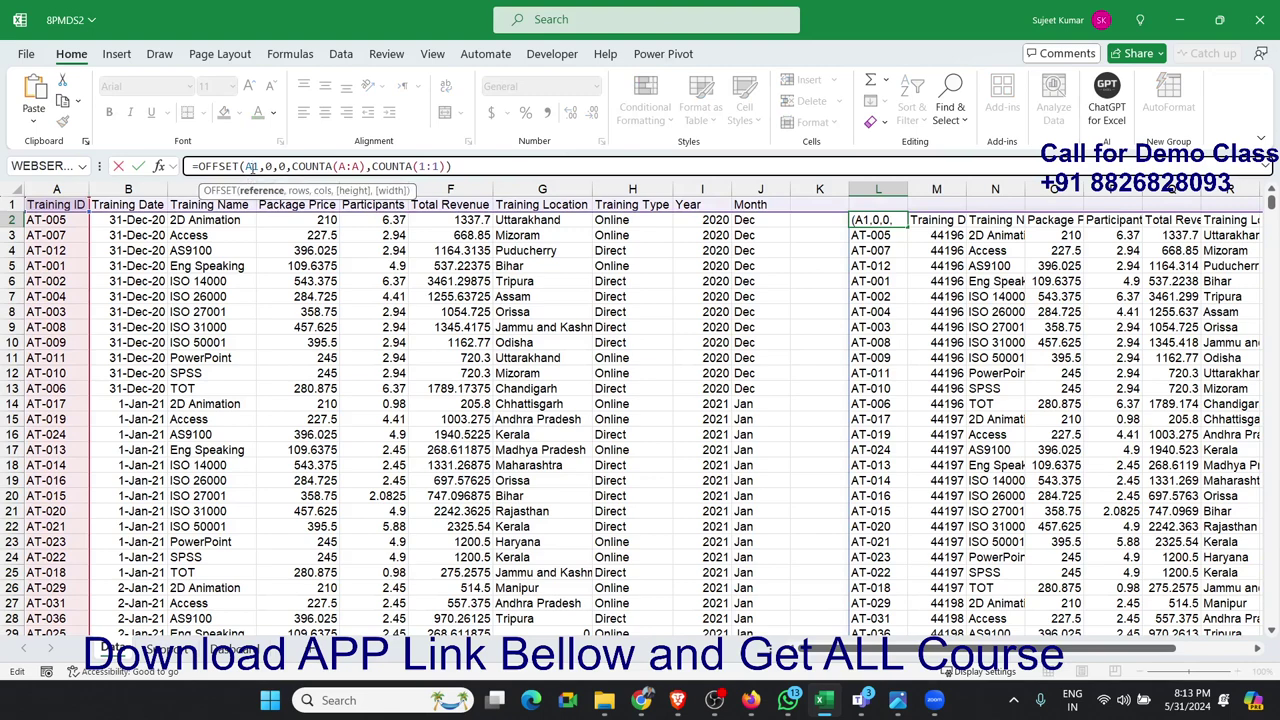
{"action": "key", "text": "F4"}
{"action": "left_click", "coordinate": [369, 166]}
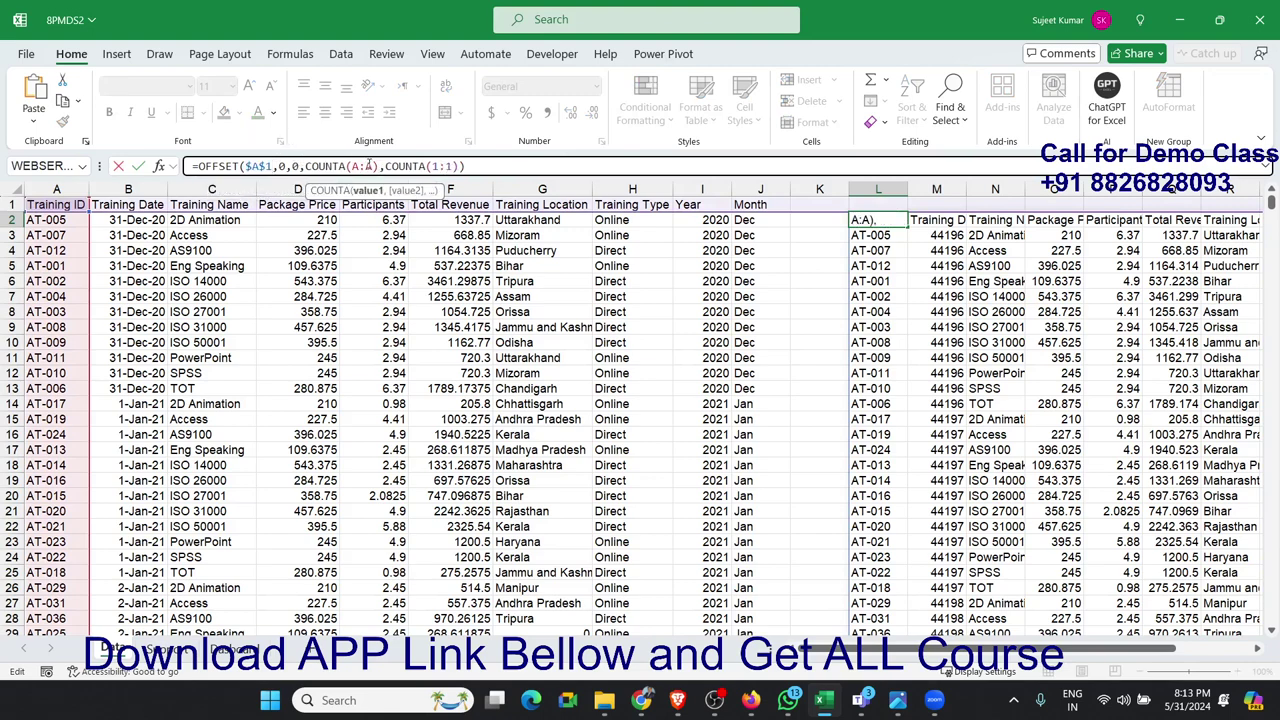
{"action": "key", "text": "F4"}
{"action": "left_click", "coordinate": [444, 167]}
{"action": "key", "text": "F4"}
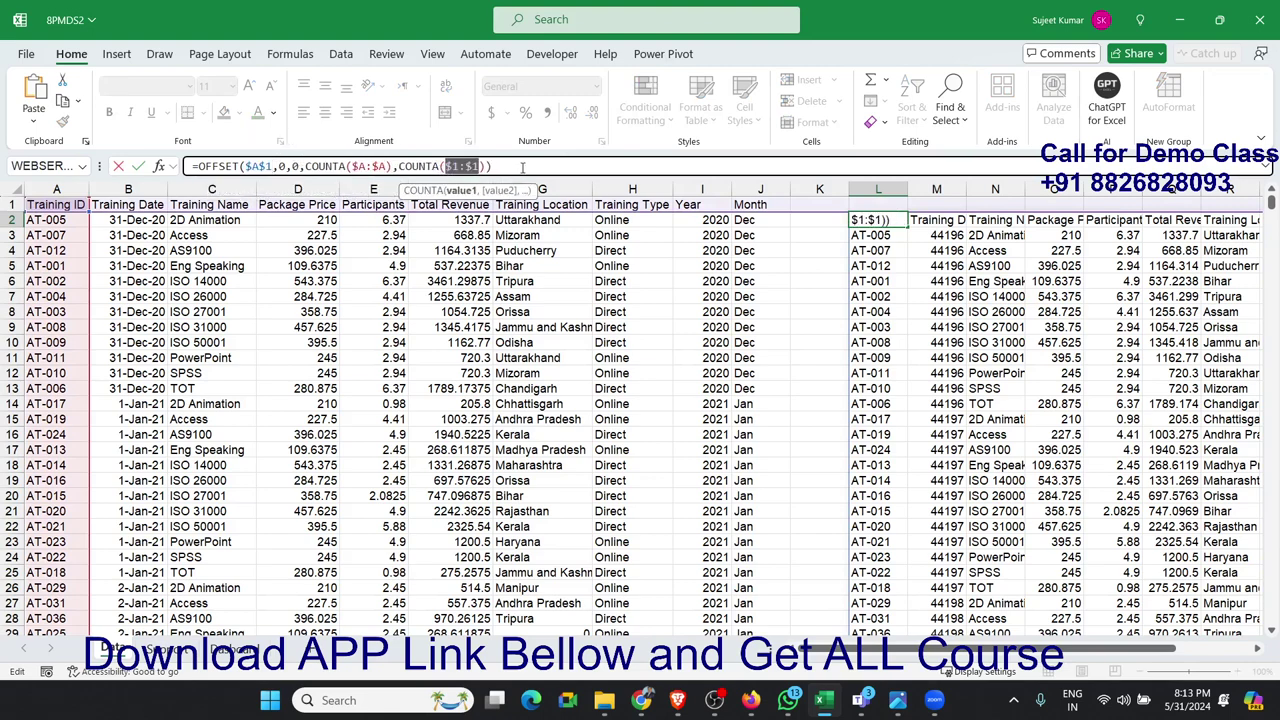
{"action": "left_click_drag", "start_coordinate": [490, 167], "coordinate": [190, 170]}
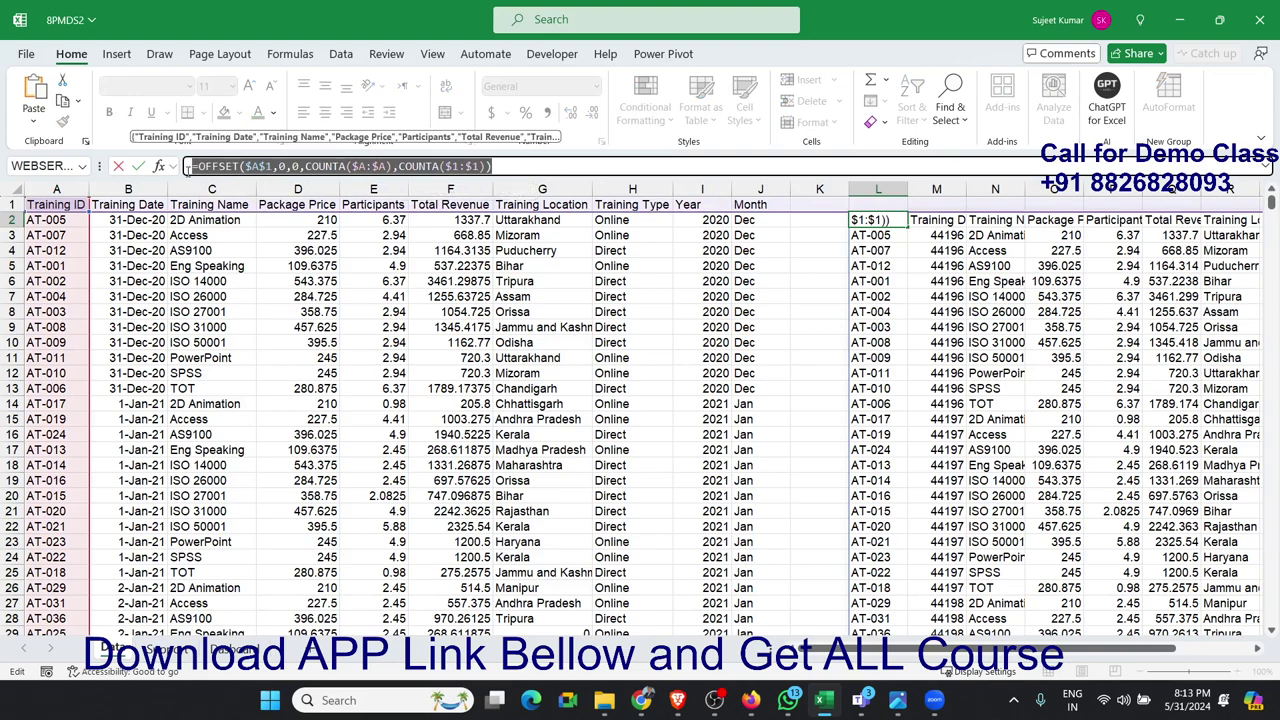
{"action": "key", "text": "Return"}
{"action": "key", "text": "Up"}
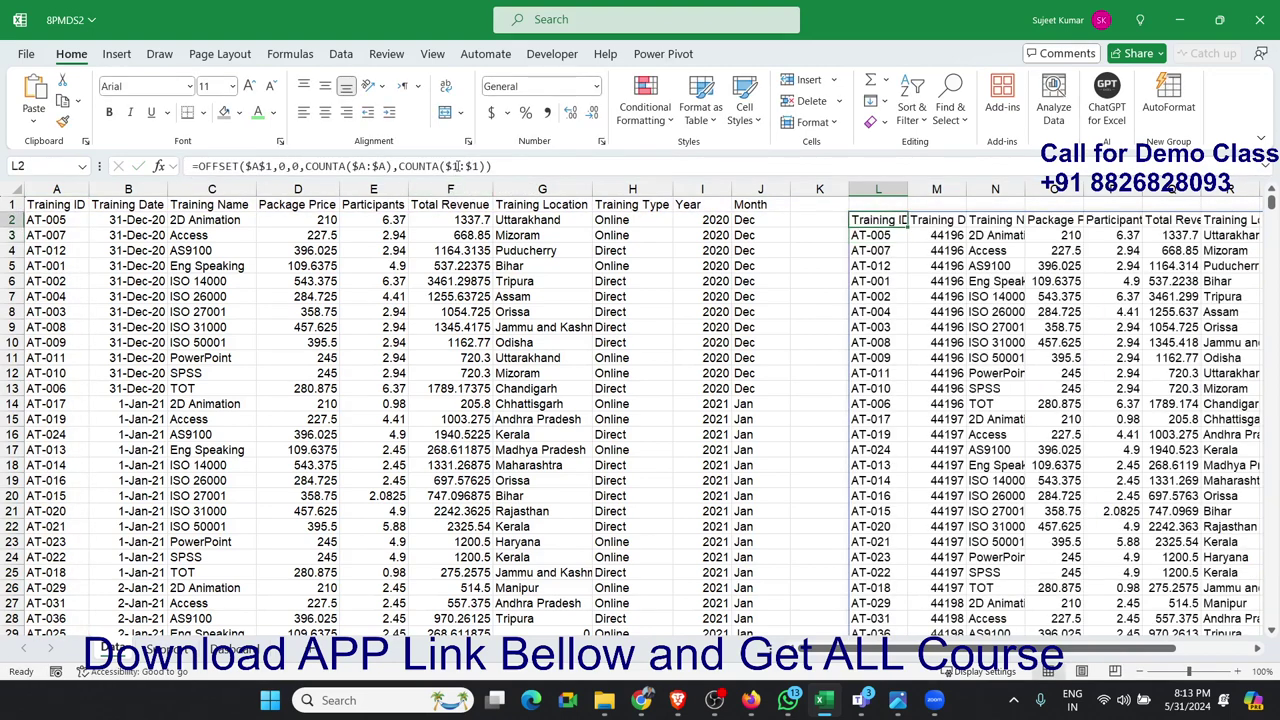
Step: Define the workbook name DATA, referring to the pasted OFFSET formula
{"action": "left_click", "coordinate": [531, 60]}
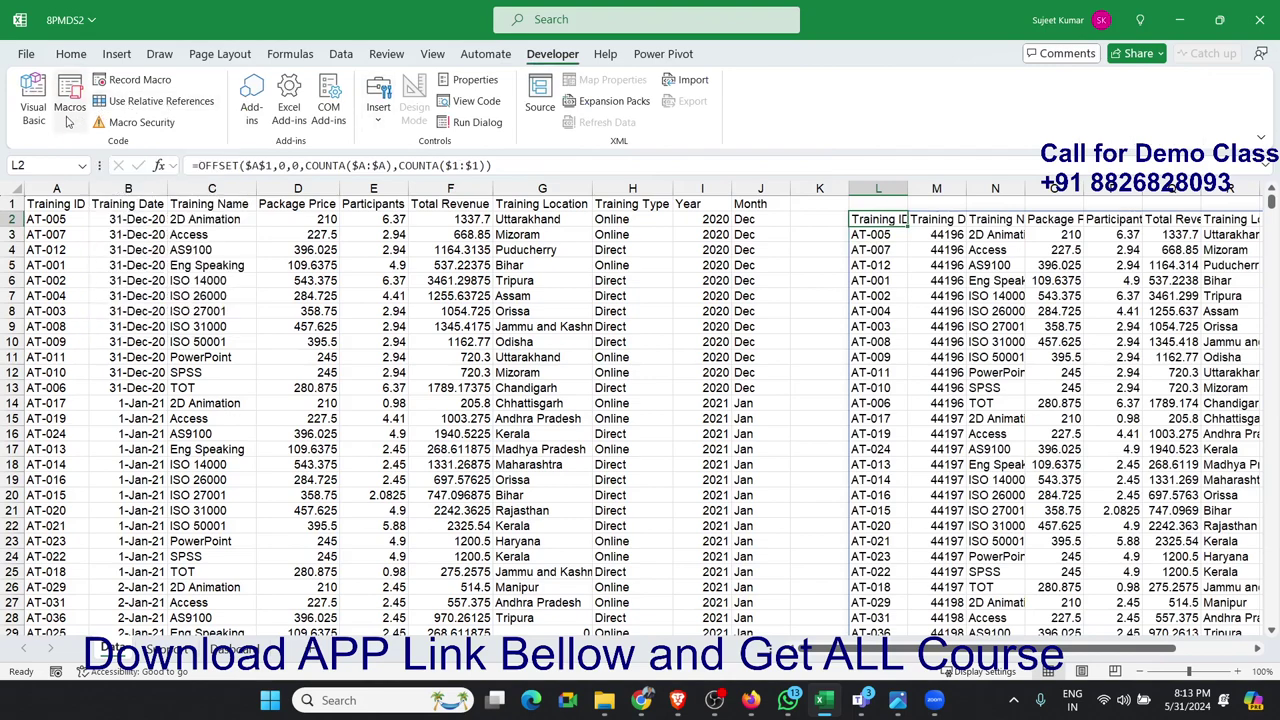
{"action": "left_click", "coordinate": [282, 57]}
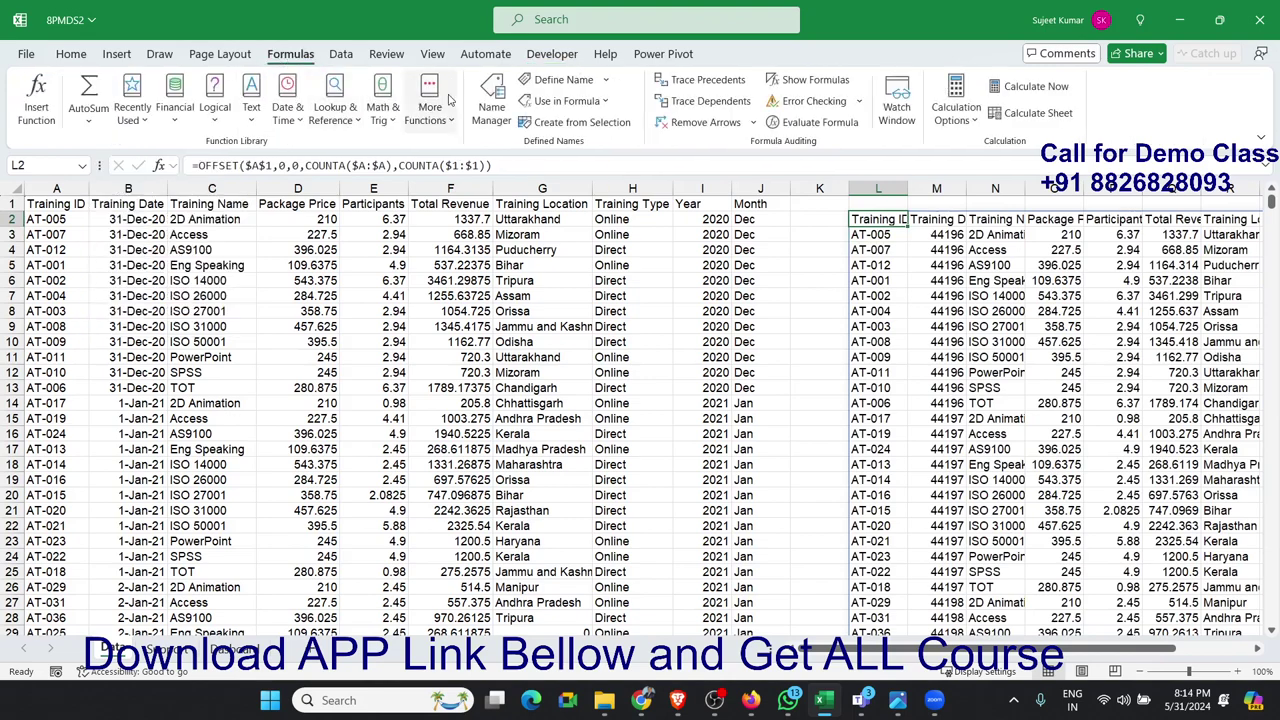
{"action": "left_click", "coordinate": [532, 87]}
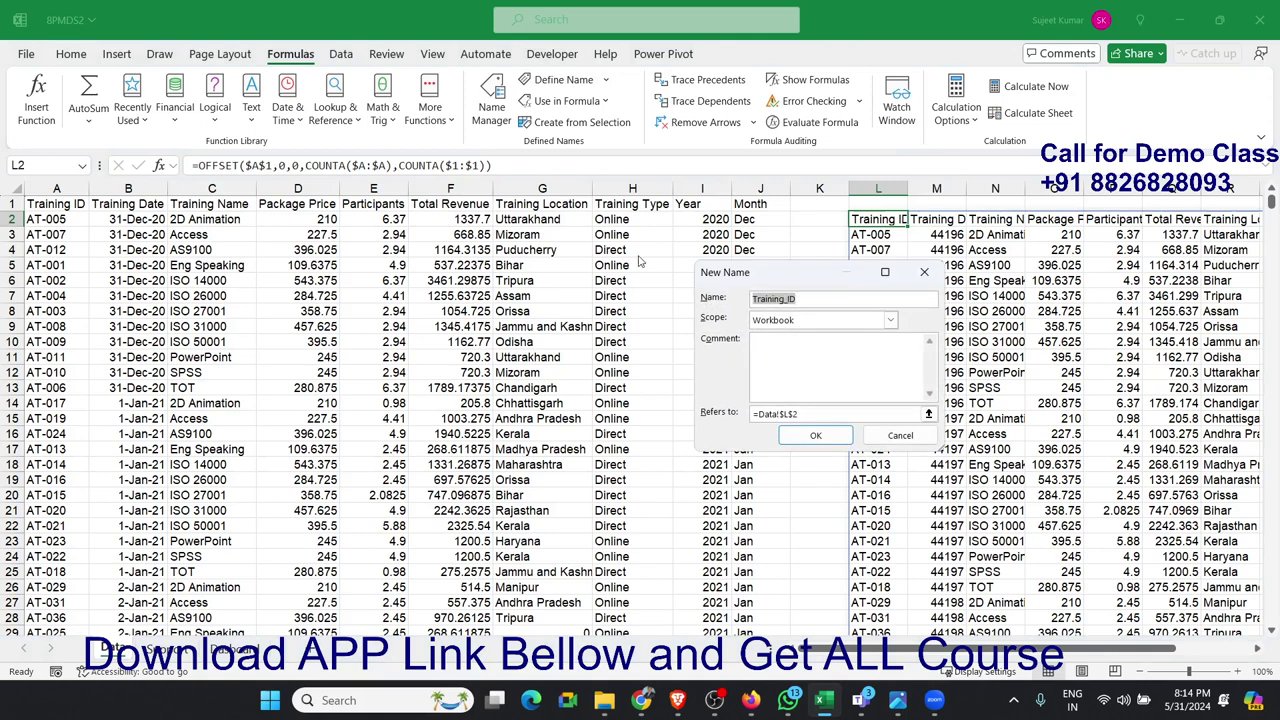
{"action": "type", "text": "DATA"}
{"action": "left_click", "coordinate": [860, 414]}
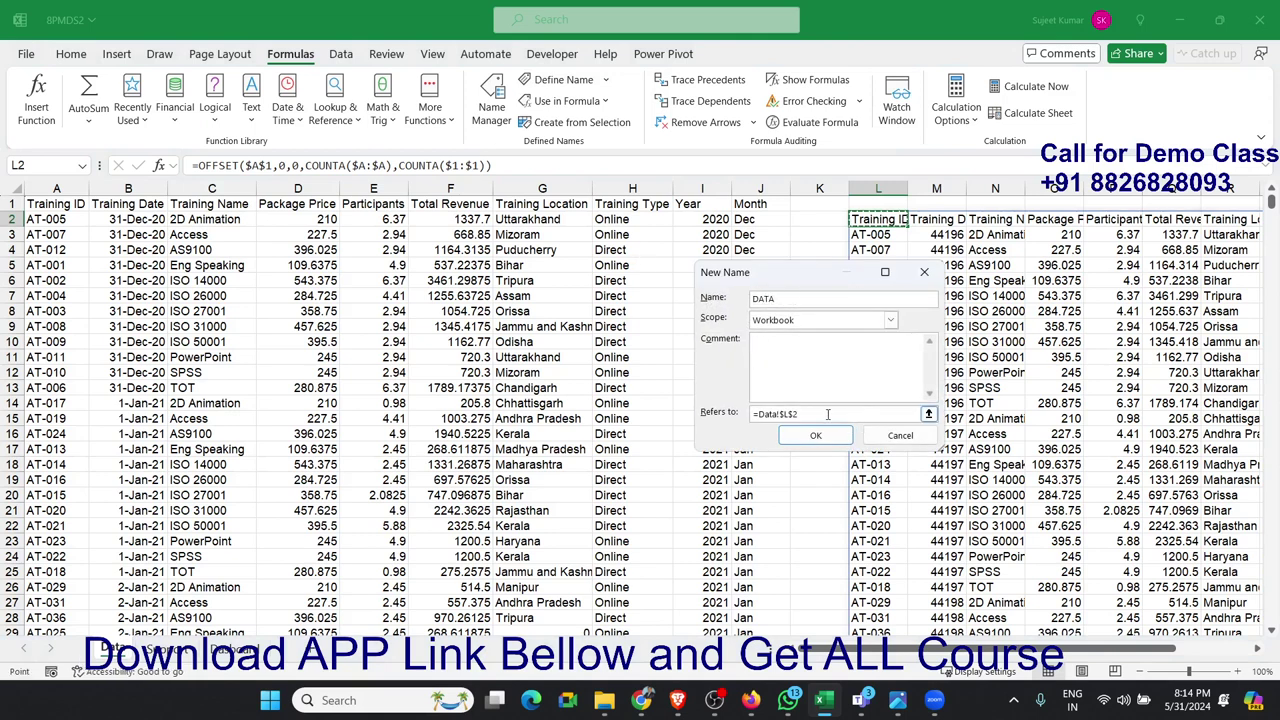
{"action": "key", "text": "ctrl+v"}
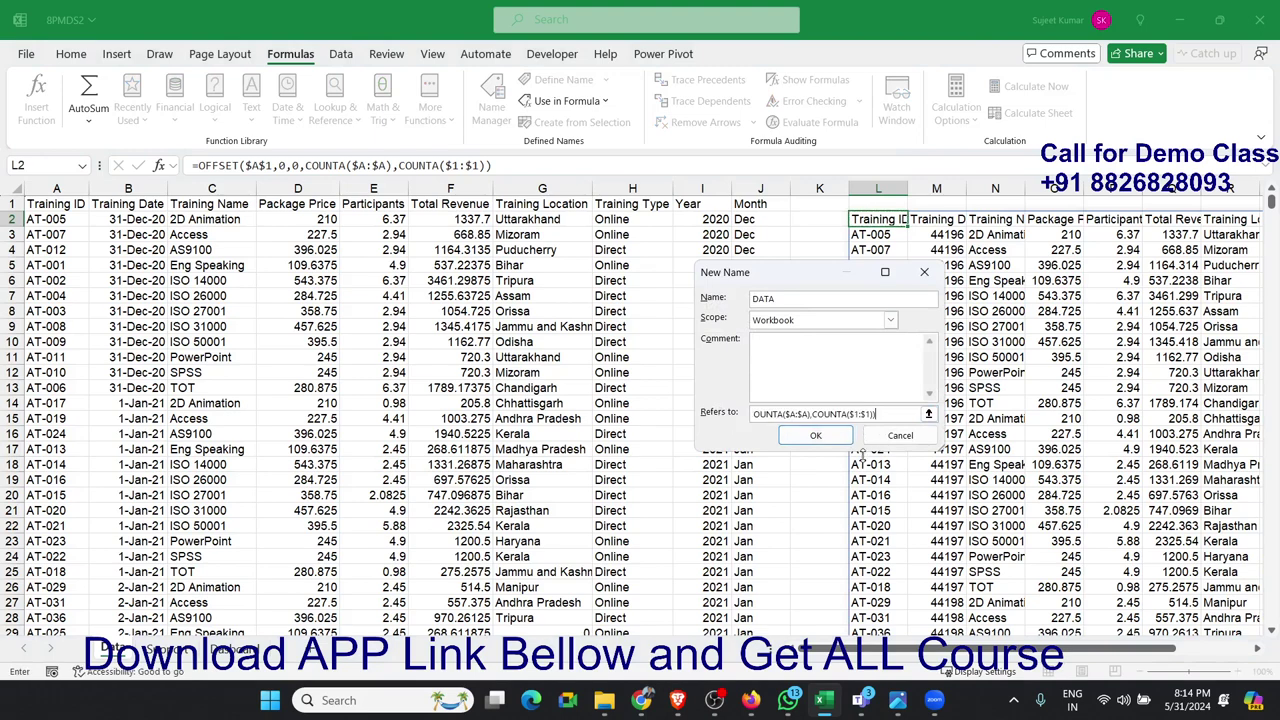
{"action": "left_click", "coordinate": [825, 443]}
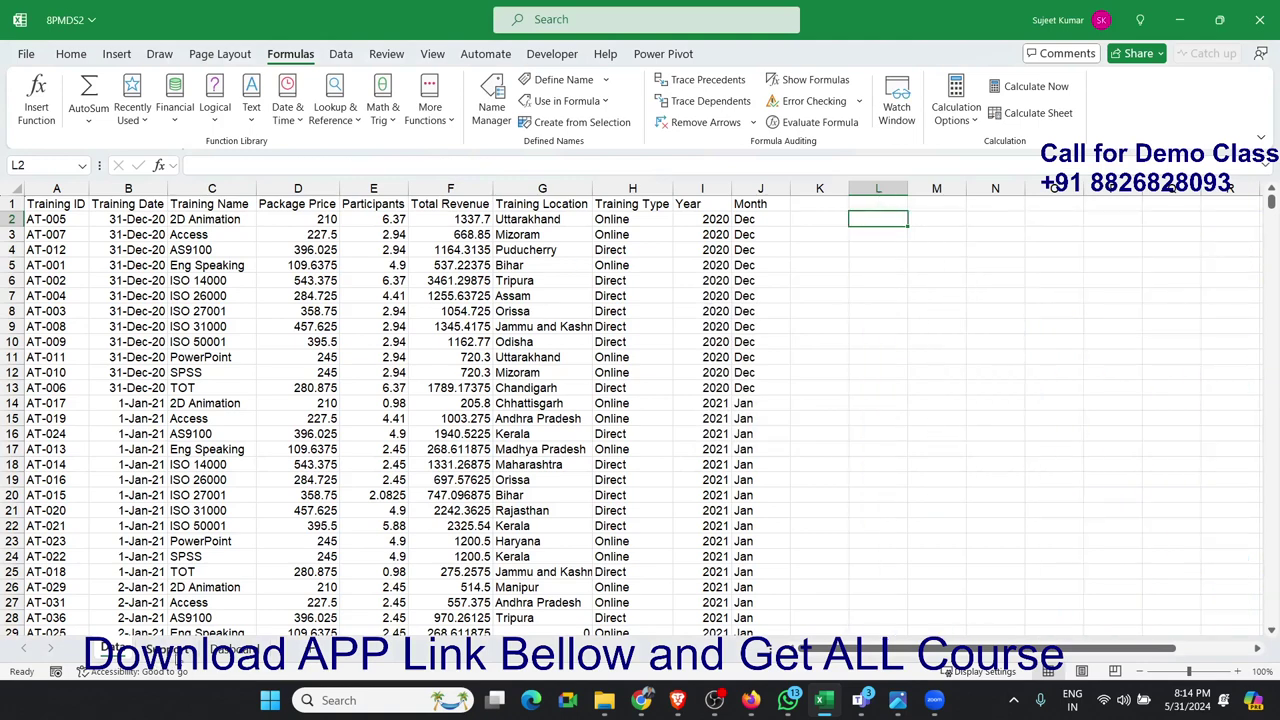
Step: Change the Support sheet pivot table's data source to the DATA name
{"action": "left_click", "coordinate": [176, 649]}
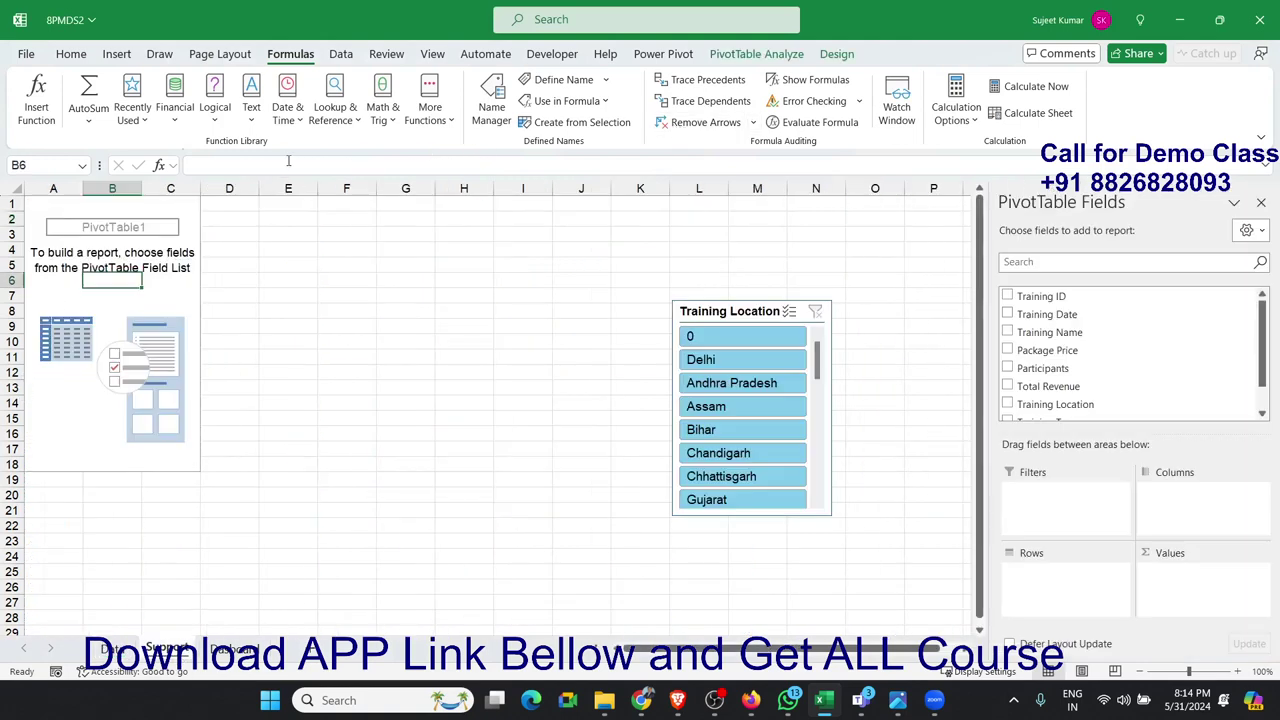
{"action": "left_click", "coordinate": [780, 56]}
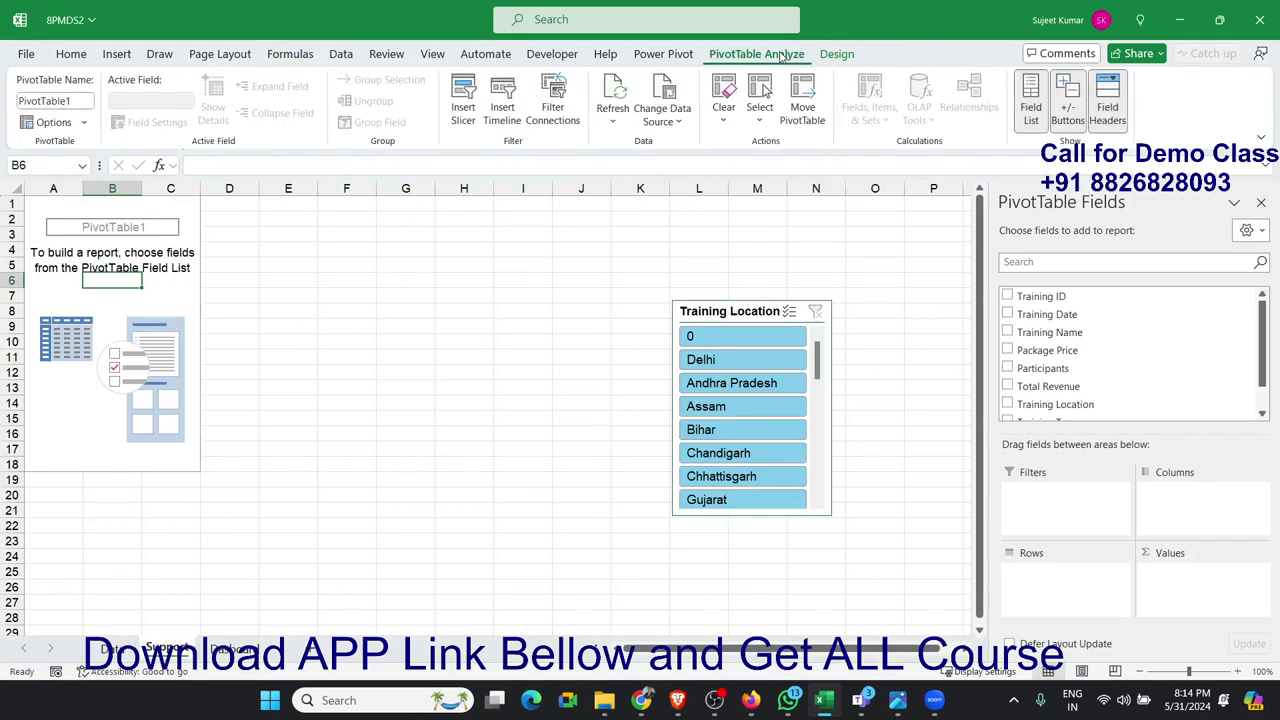
{"action": "left_click", "coordinate": [660, 120]}
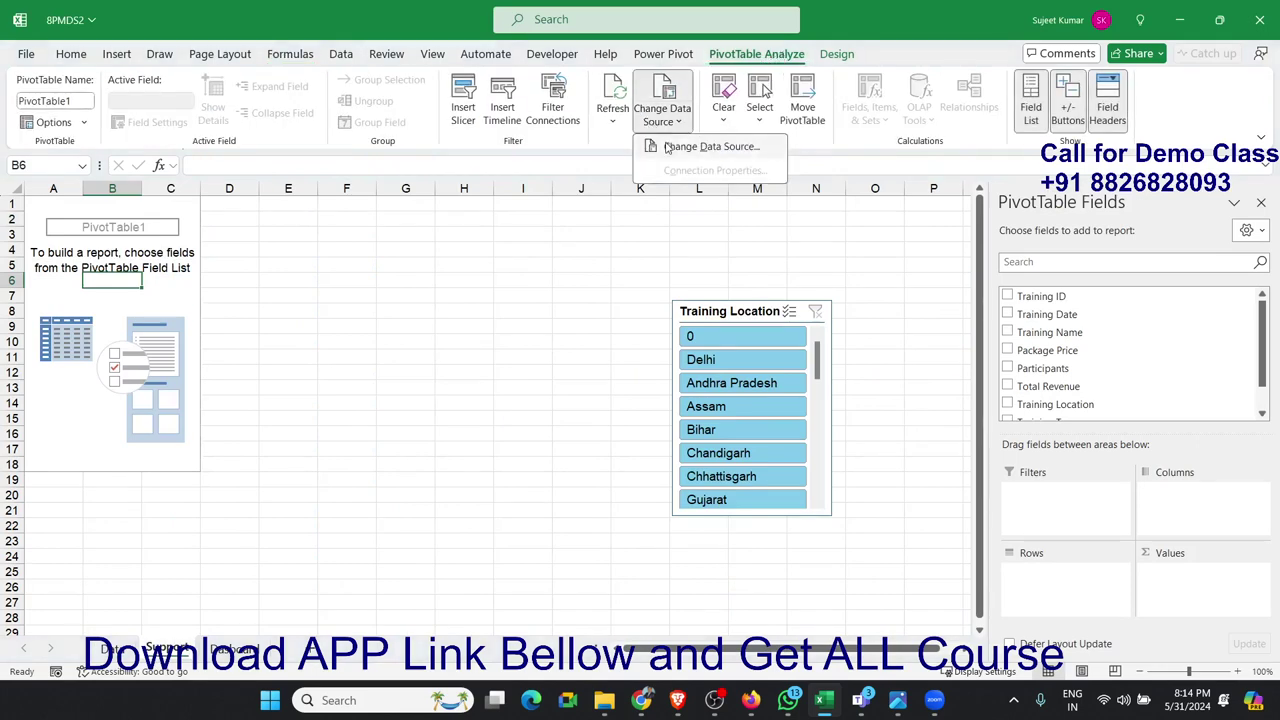
{"action": "left_click", "coordinate": [660, 150]}
{"action": "left_click", "coordinate": [865, 337]}
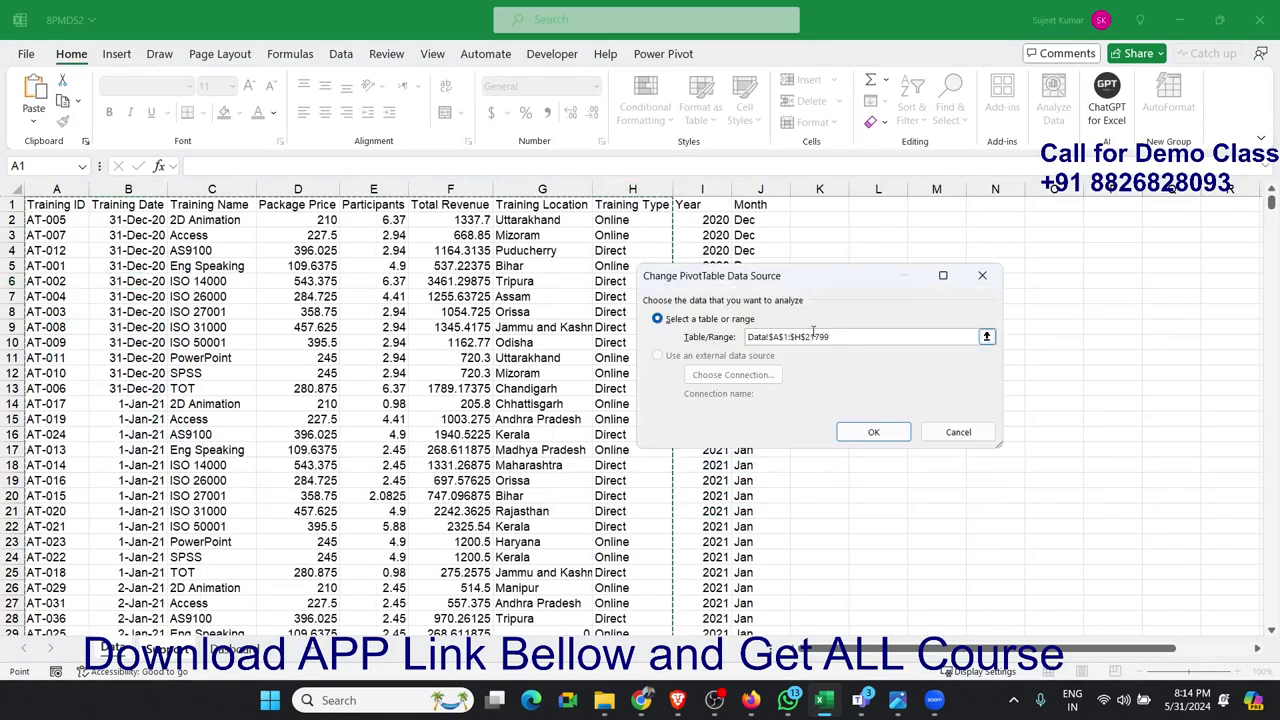
{"action": "left_click_drag", "start_coordinate": [865, 337], "coordinate": [676, 333]}
{"action": "type", "text": "DATA"}
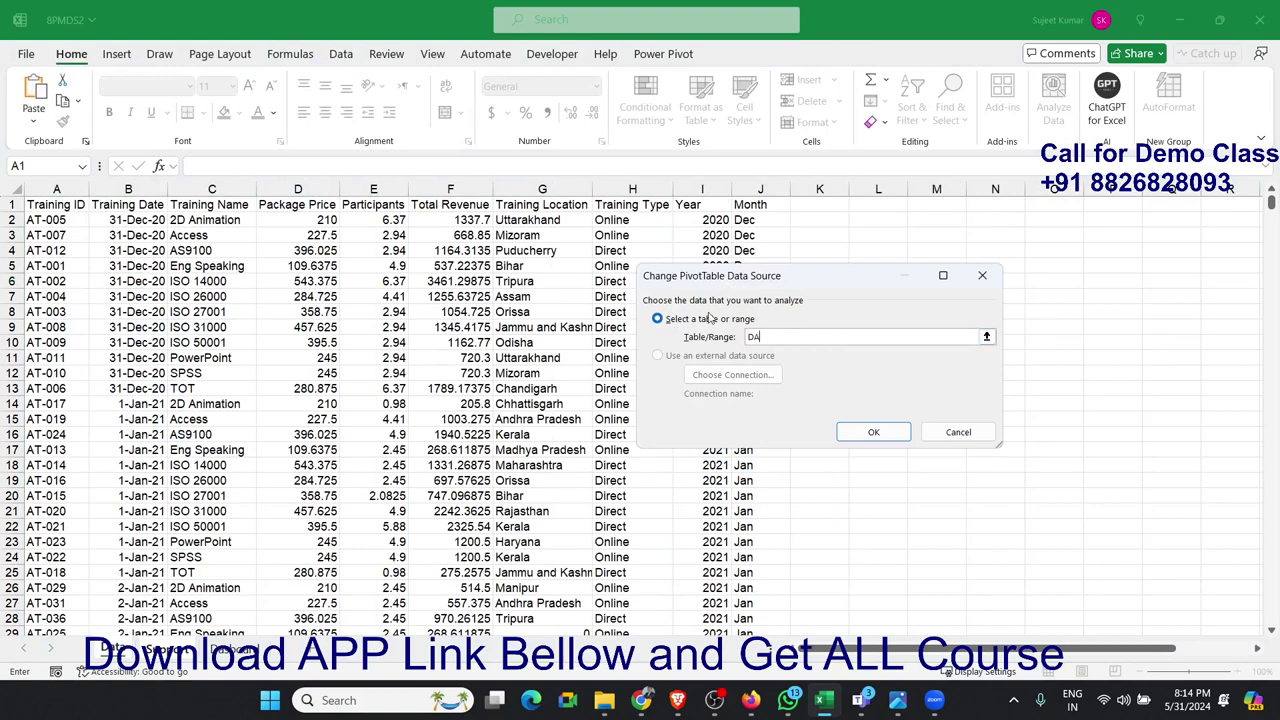
{"action": "left_click", "coordinate": [873, 433]}
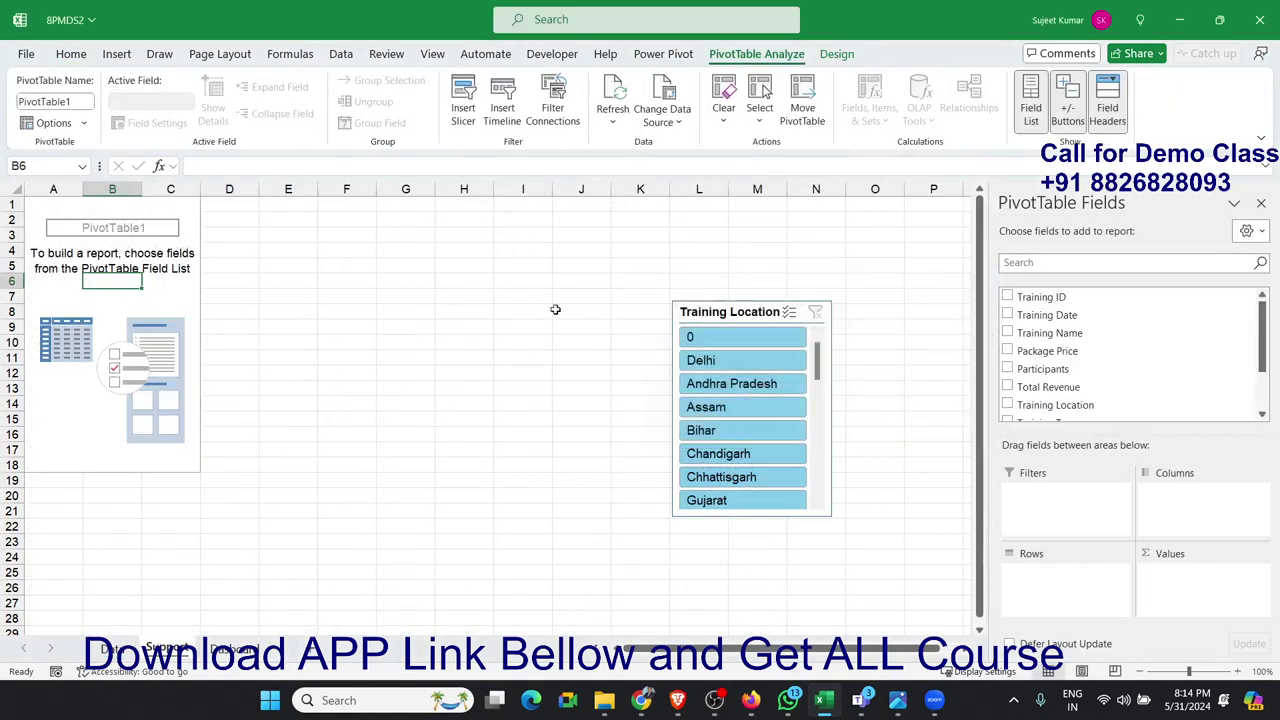
Step: Delete the Training Location slicer and go back to the Data sheet
{"action": "left_click", "coordinate": [687, 316]}
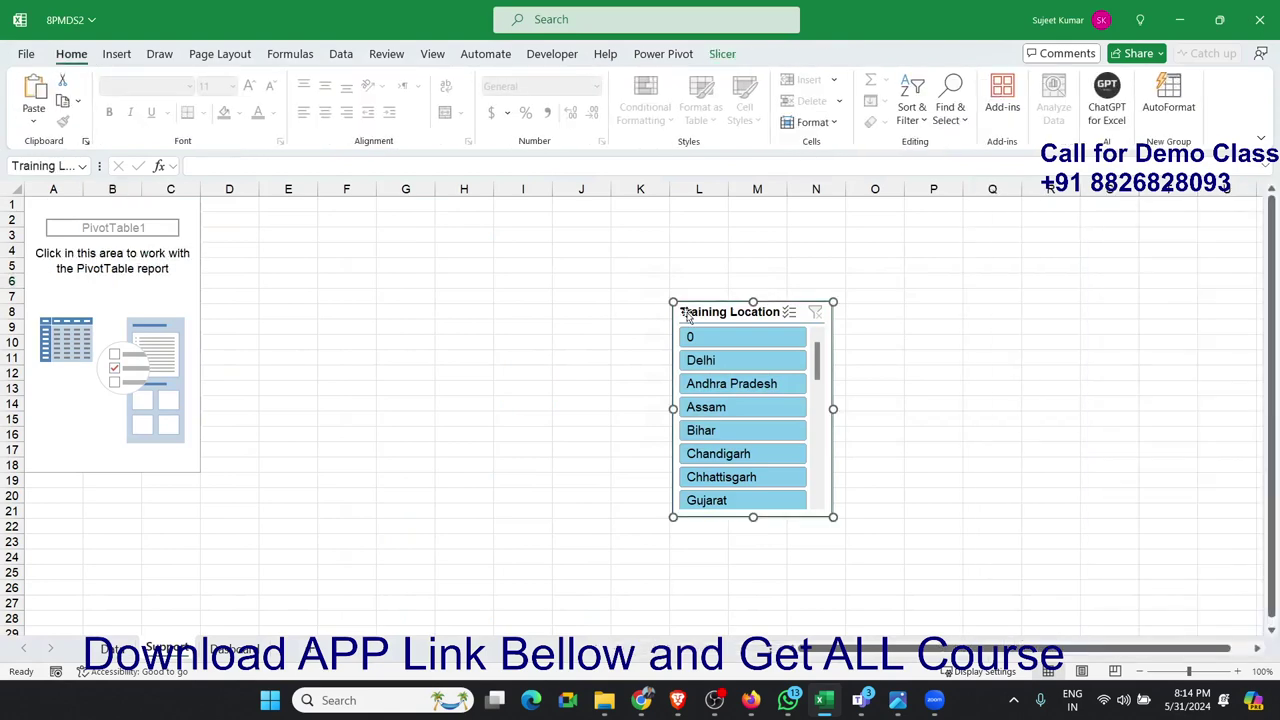
{"action": "key", "text": "Delete"}
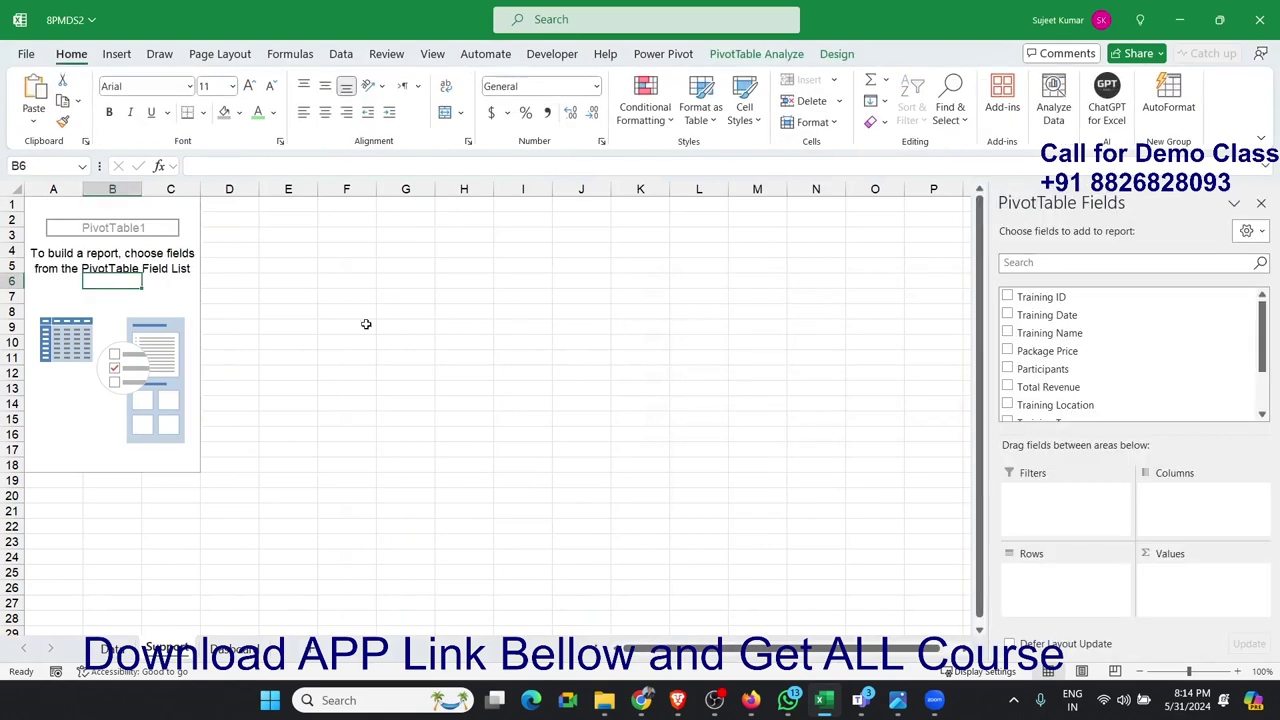
{"action": "left_click", "coordinate": [133, 647]}
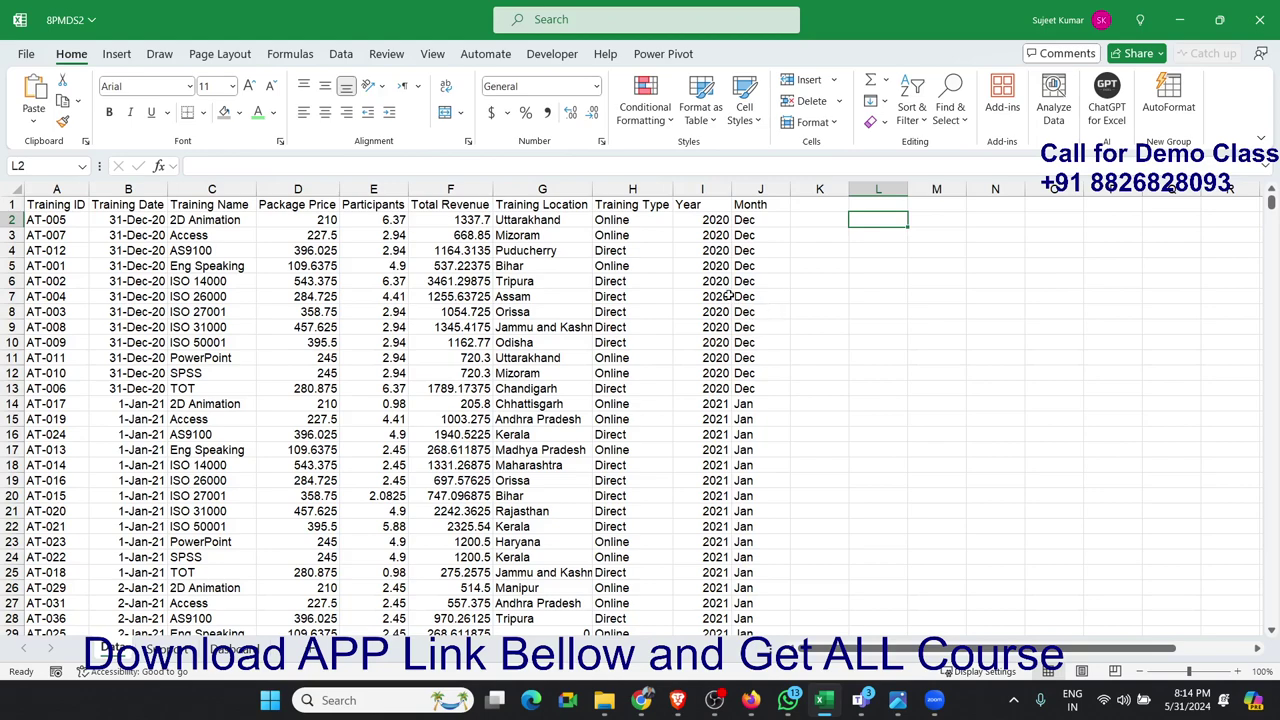
{"action": "left_click", "coordinate": [722, 234]}
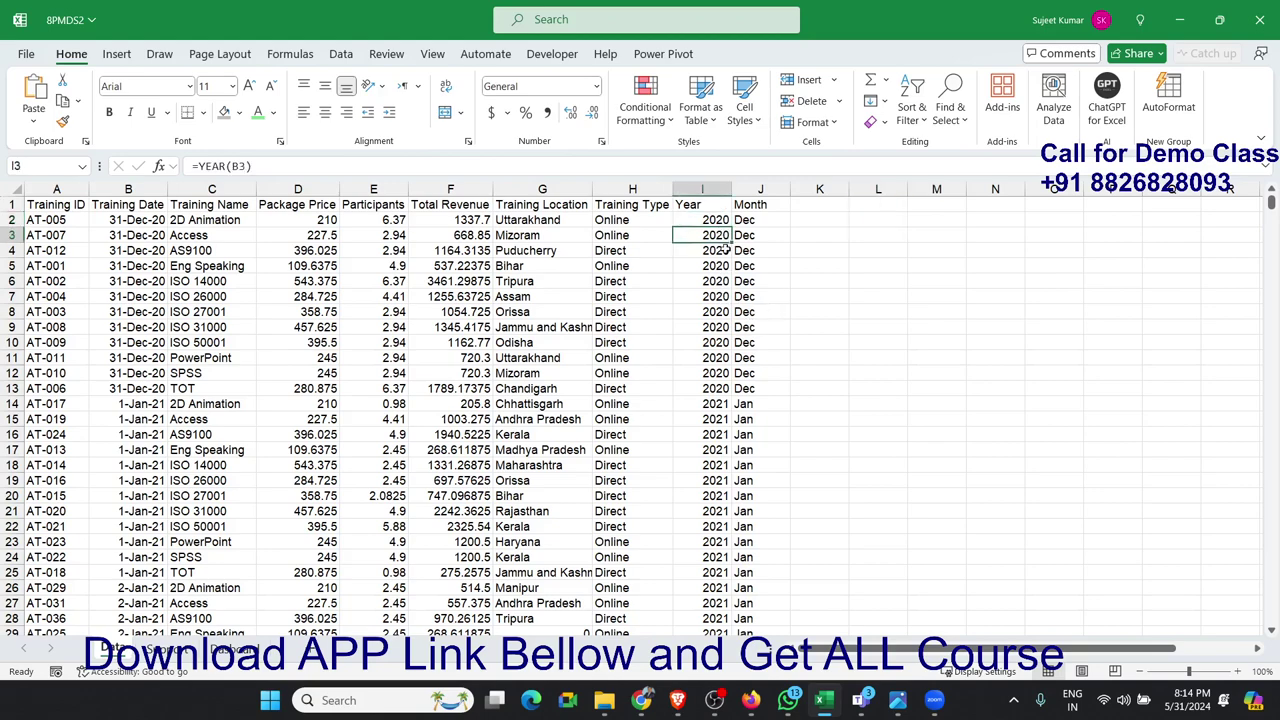
{"action": "left_click", "coordinate": [727, 250]}
{"action": "left_click", "coordinate": [729, 282]}
{"action": "scroll", "coordinate": [731, 282], "scroll_direction": "down", "scroll_amount": 5}
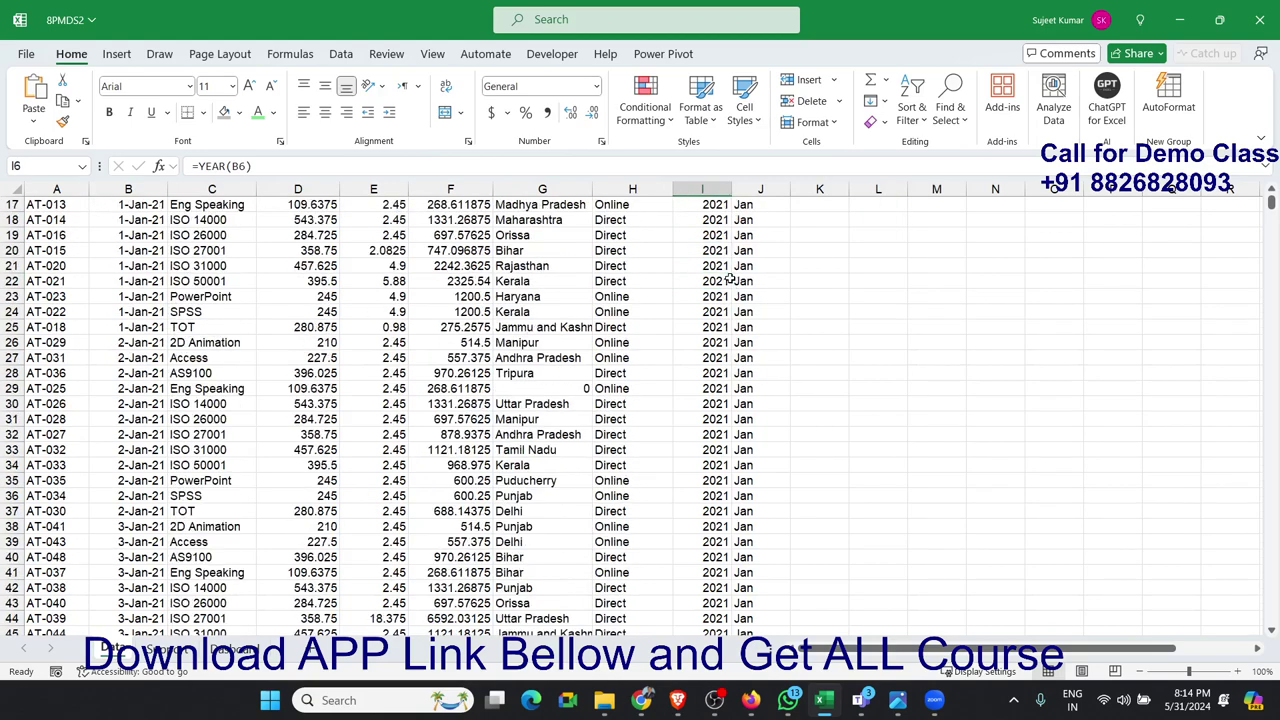
{"action": "scroll", "coordinate": [731, 282], "scroll_direction": "up", "scroll_amount": 5}
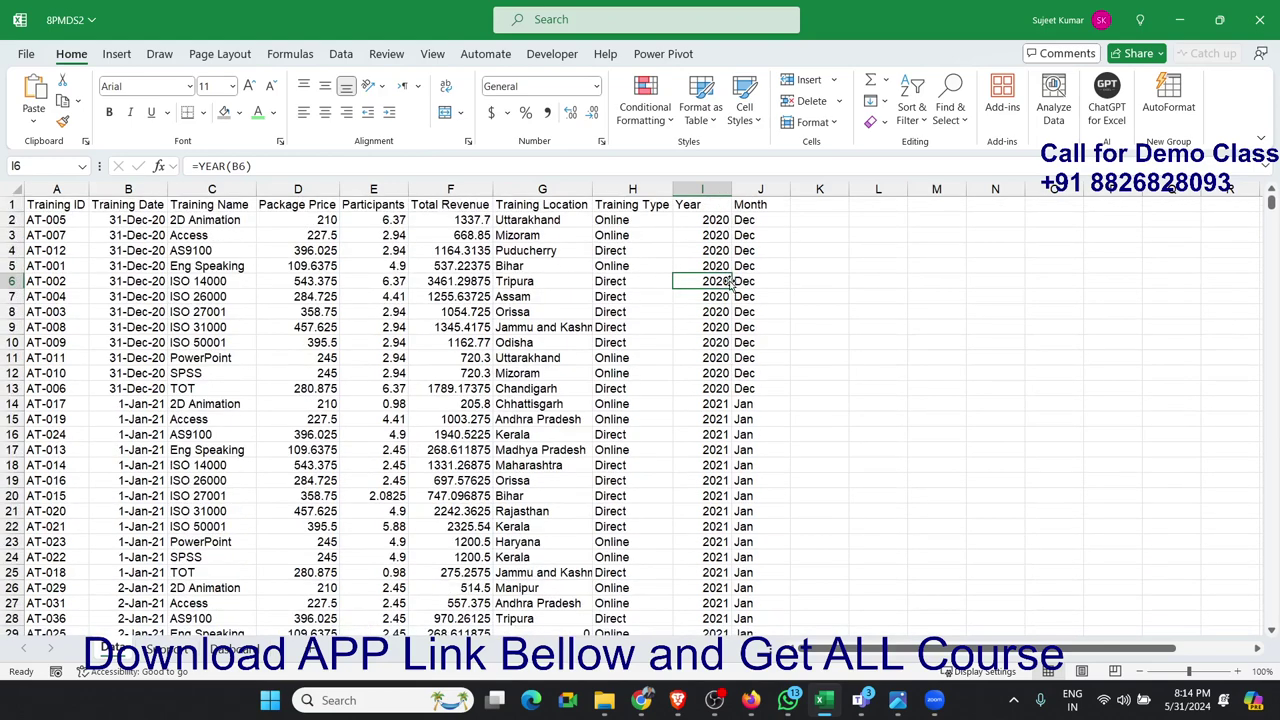
{"action": "left_click", "coordinate": [722, 236]}
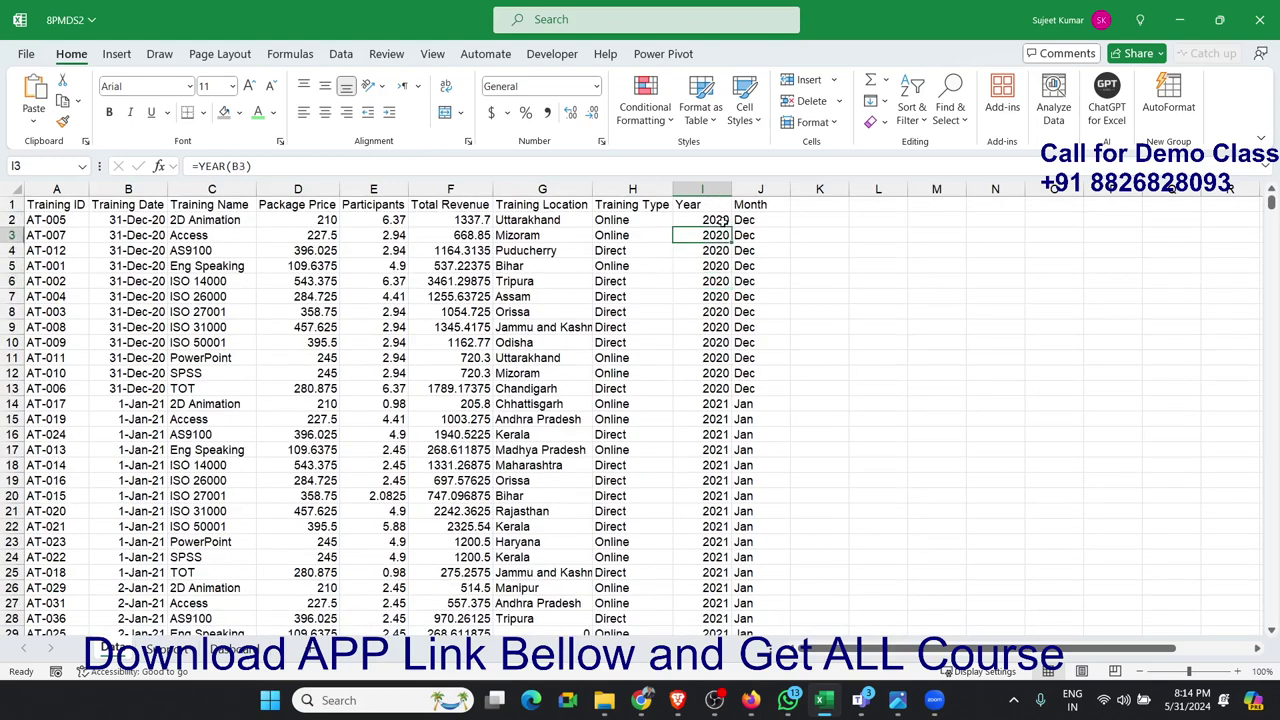
{"action": "double_click", "coordinate": [722, 221]}
{"action": "left_click", "coordinate": [145, 224]}
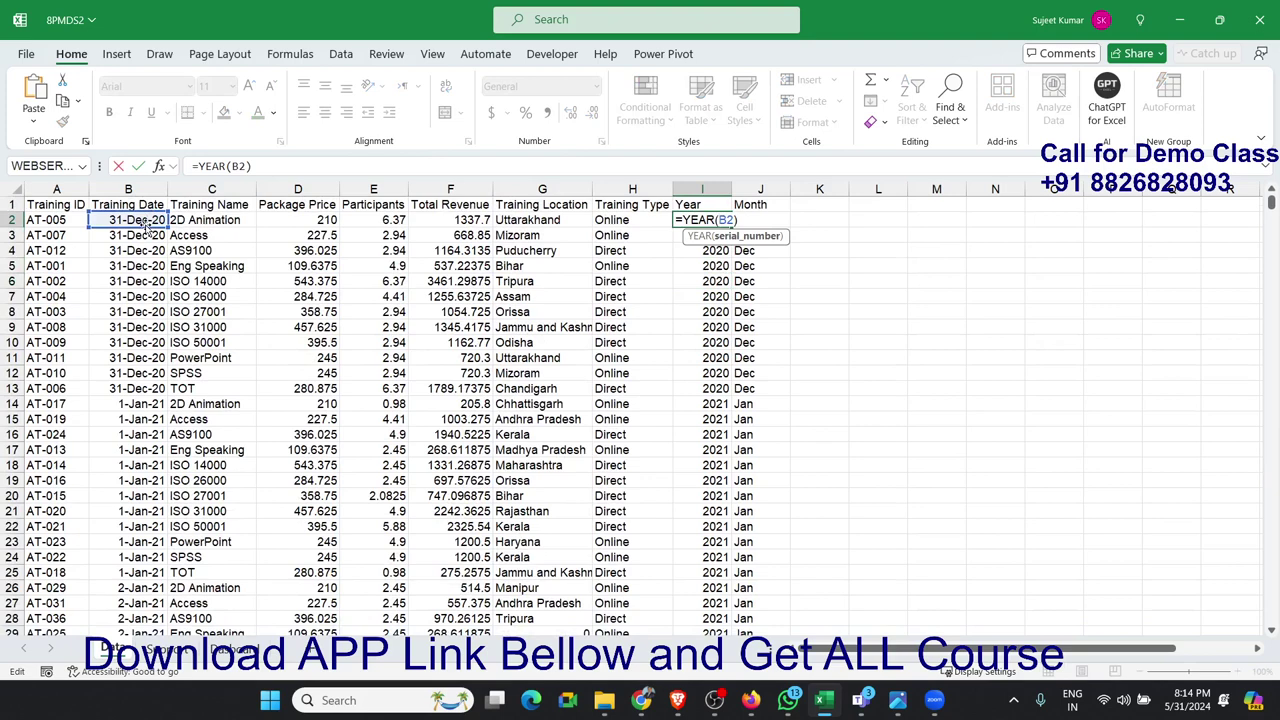
{"action": "key", "text": "ctrl+Return"}
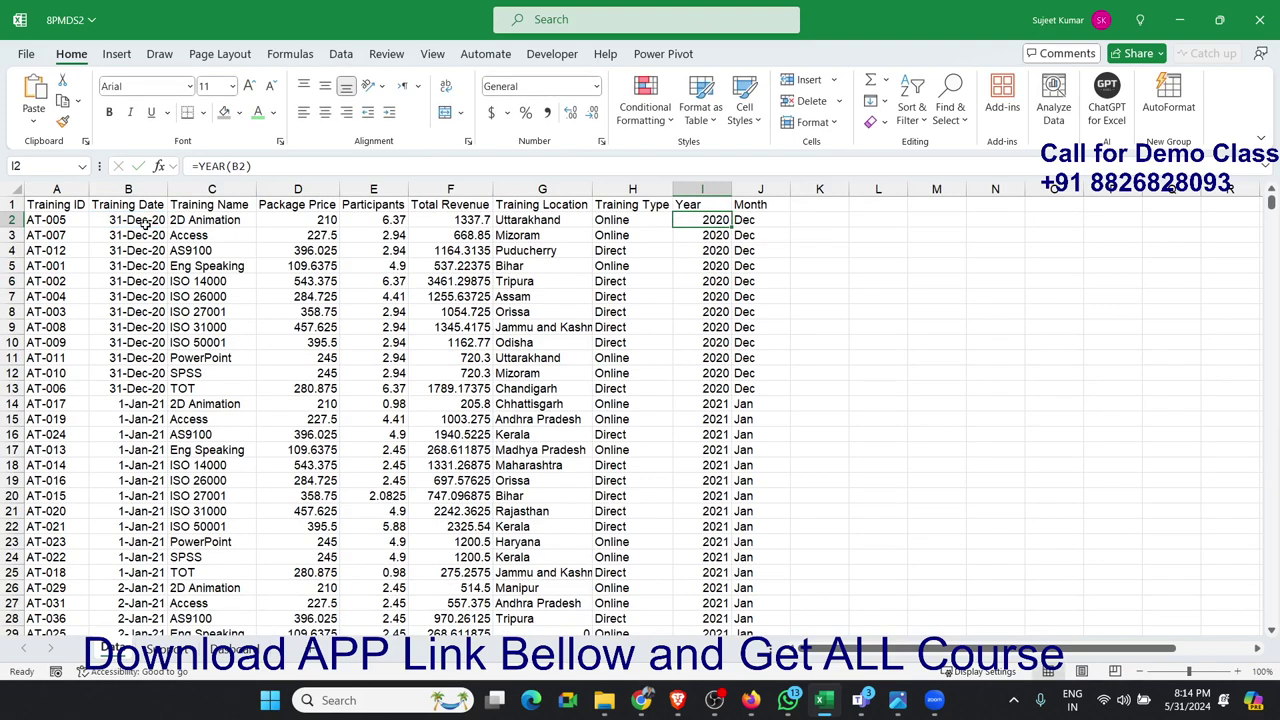
{"action": "left_click", "coordinate": [838, 236]}
{"action": "left_click", "coordinate": [894, 232]}
{"action": "type", "text": "=dat"}
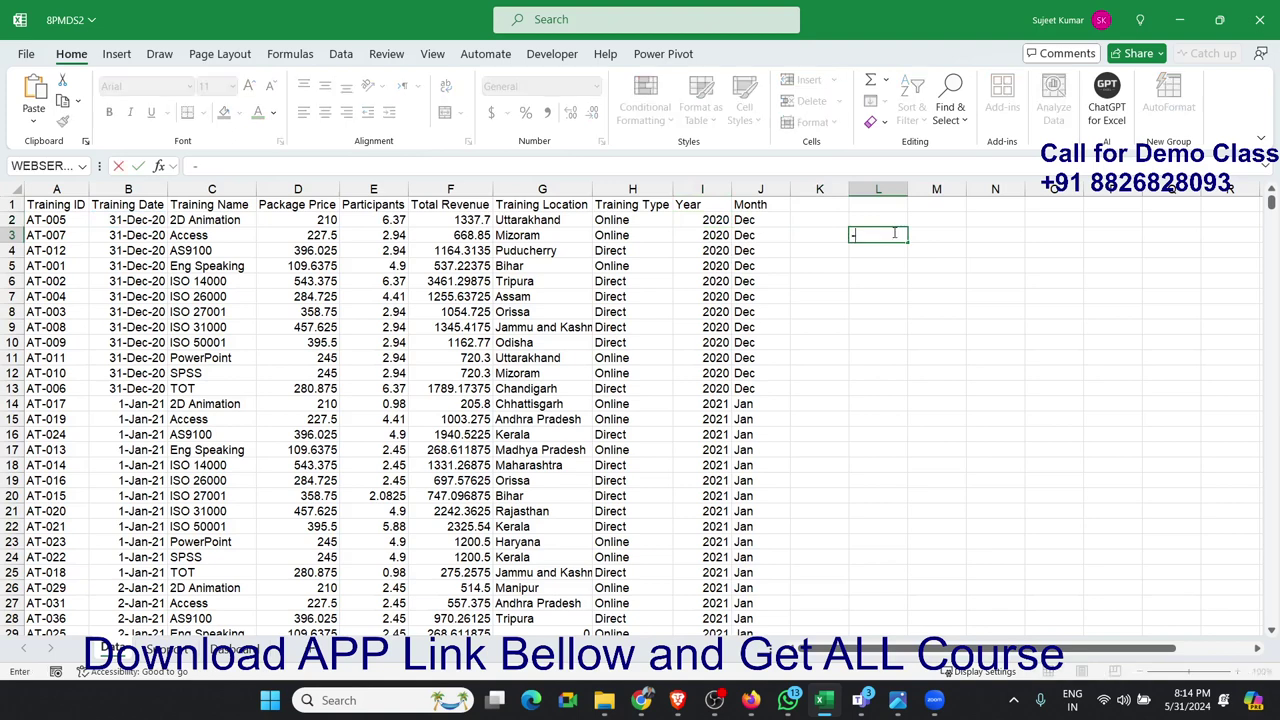
{"action": "key", "text": "Escape"}
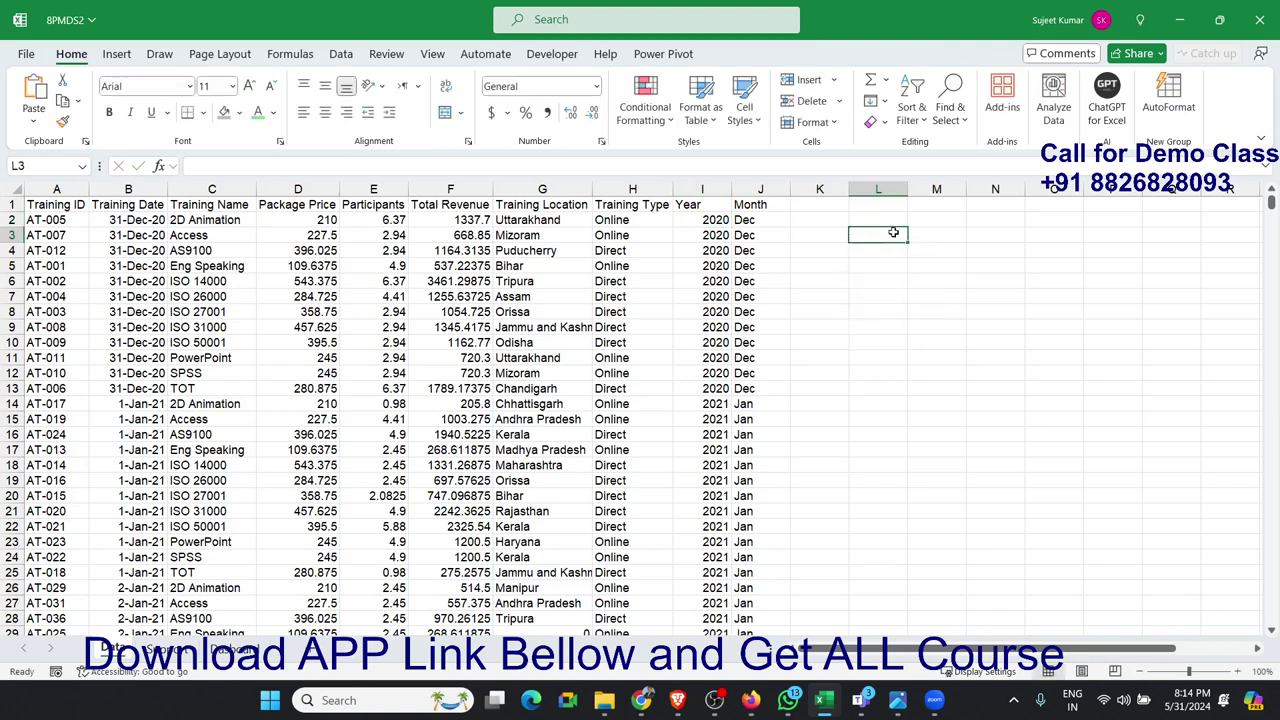
{"action": "key", "text": "Left"}
{"action": "key", "text": "Left"}
{"action": "key", "text": "Left"}
{"action": "key", "text": "ctrl+Down"}
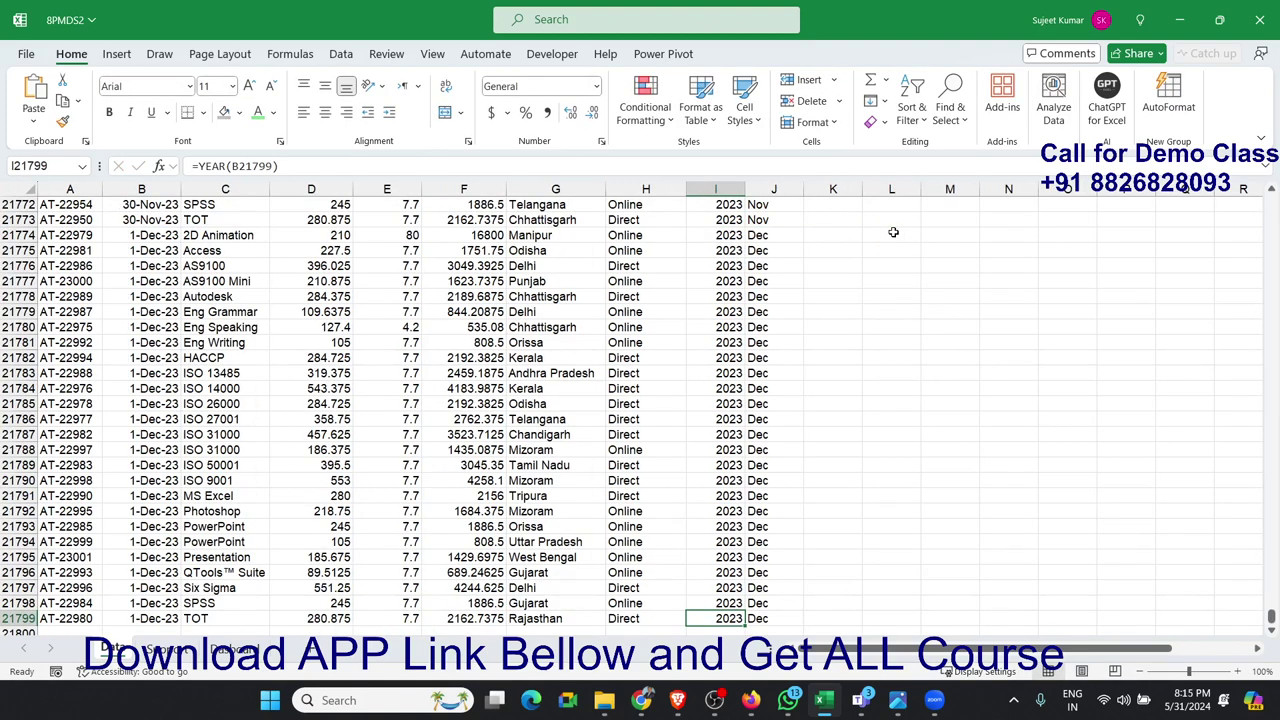
{"action": "key", "text": "Down"}
{"action": "key", "text": "Up"}
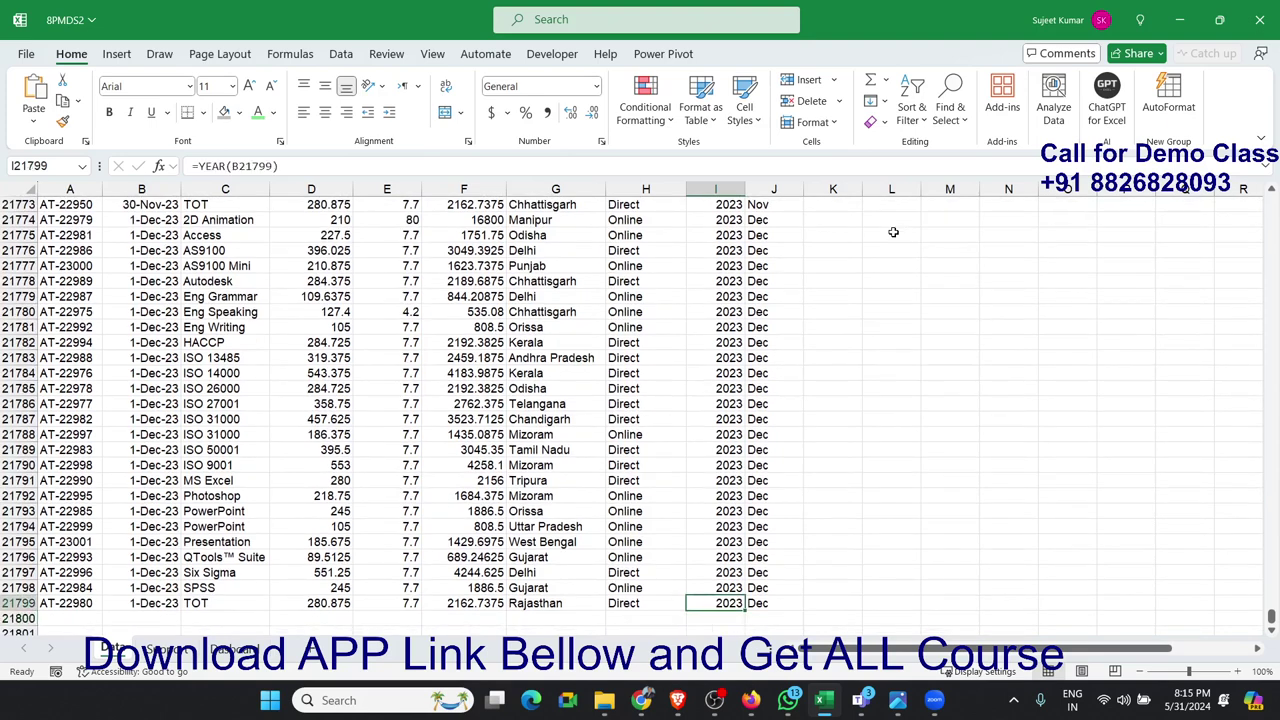
{"action": "key", "text": "Right"}
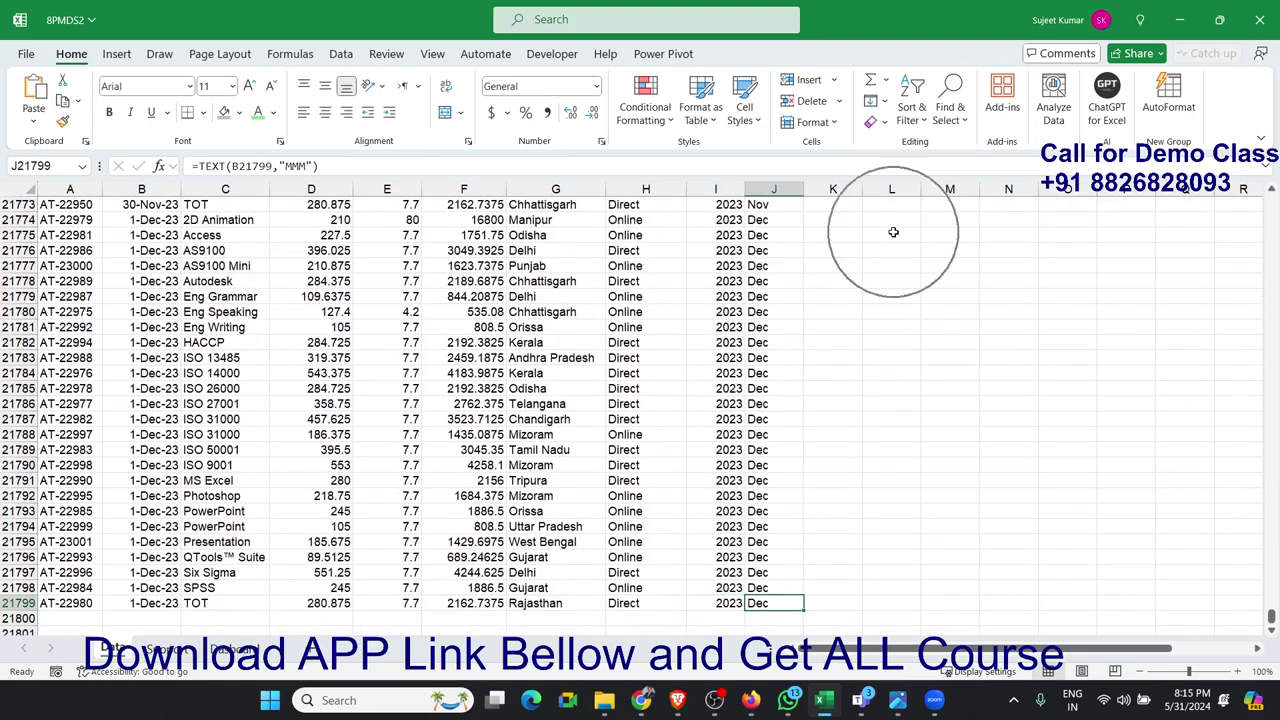
{"action": "key", "text": "Left"}
{"action": "key", "text": "Up"}
{"action": "key", "text": "Up"}
{"action": "key", "text": "Up"}
{"action": "key", "text": "Up"}
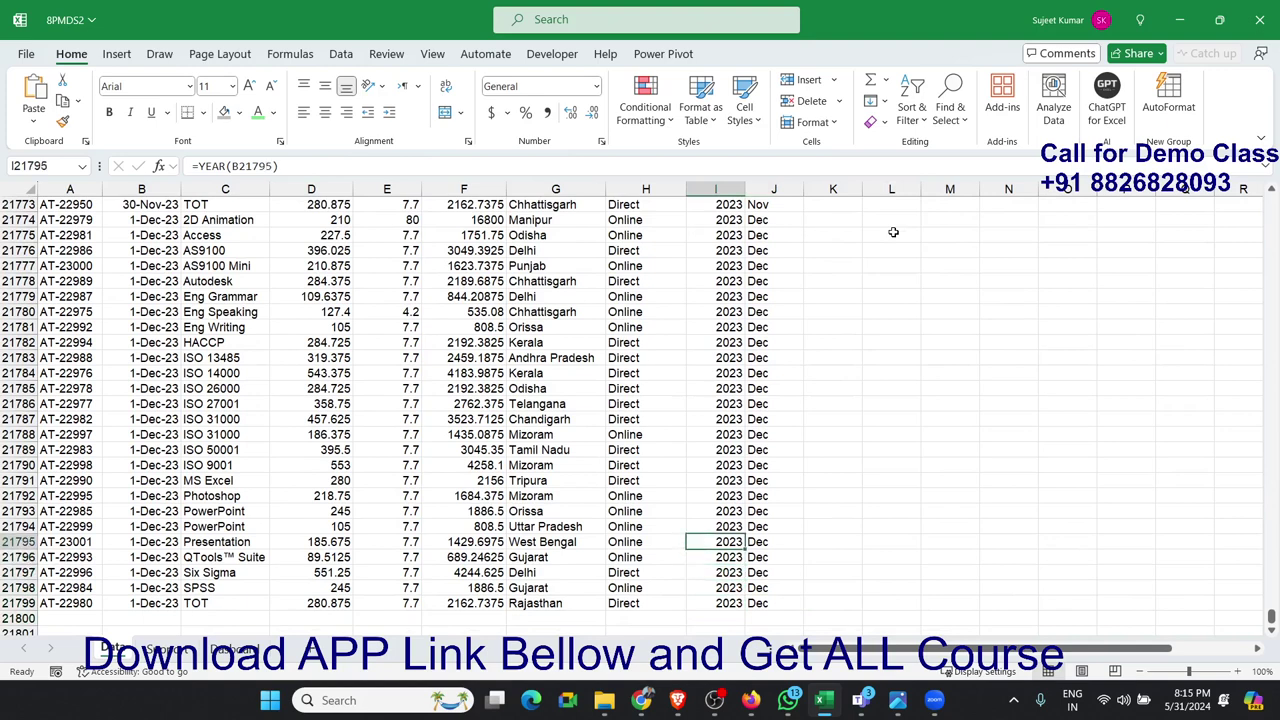
{"action": "key", "text": "Up"}
{"action": "key", "text": "ctrl+Up"}
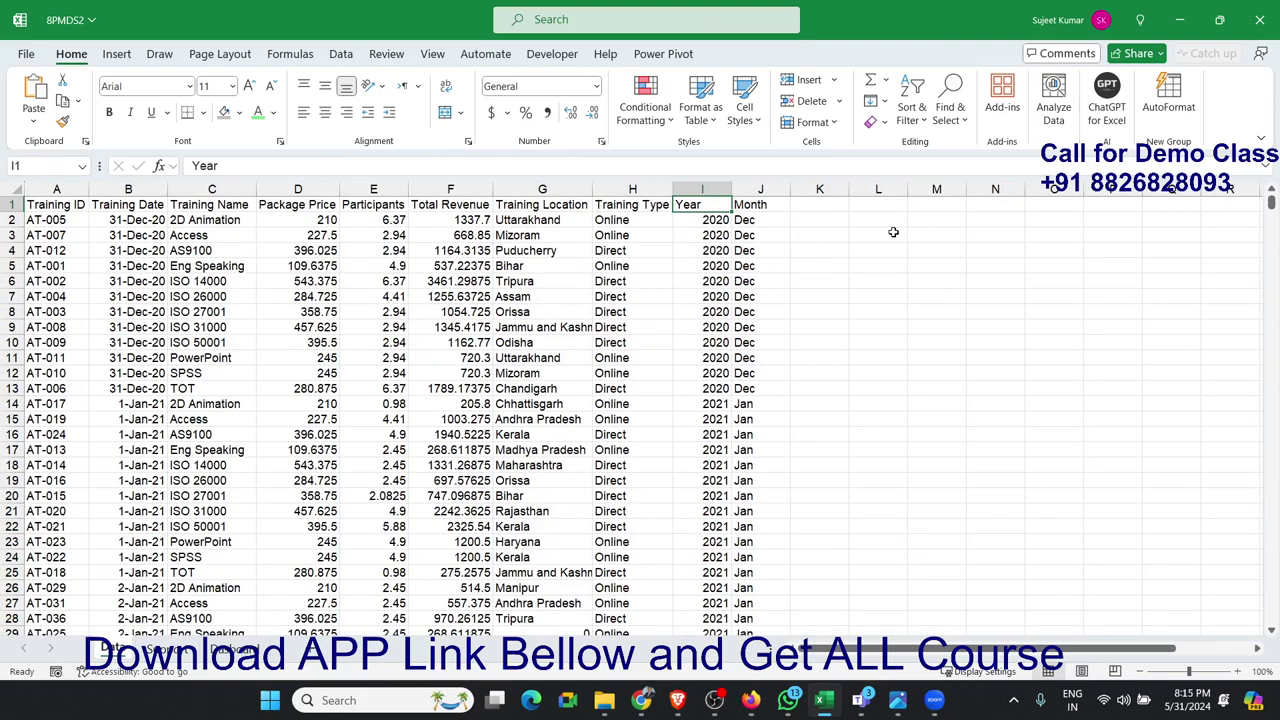
{"action": "key", "text": "Right"}
{"action": "key", "text": "Right"}
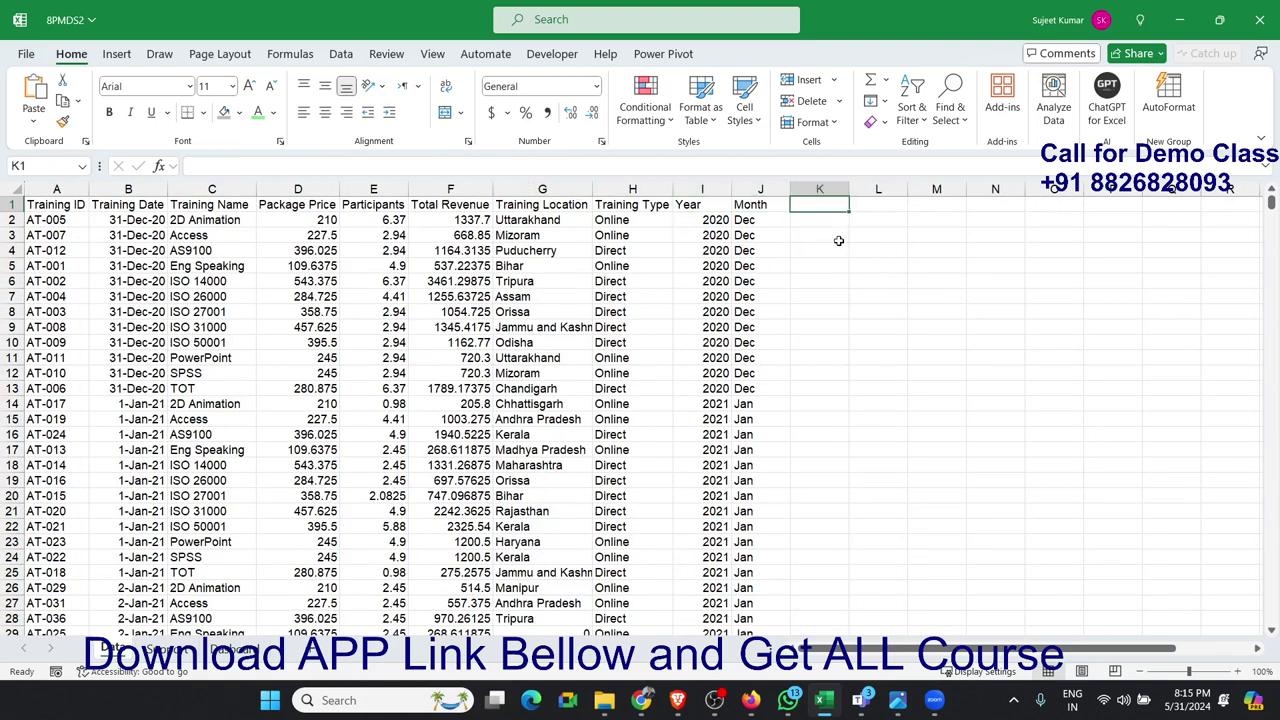
{"action": "left_click", "coordinate": [880, 235]}
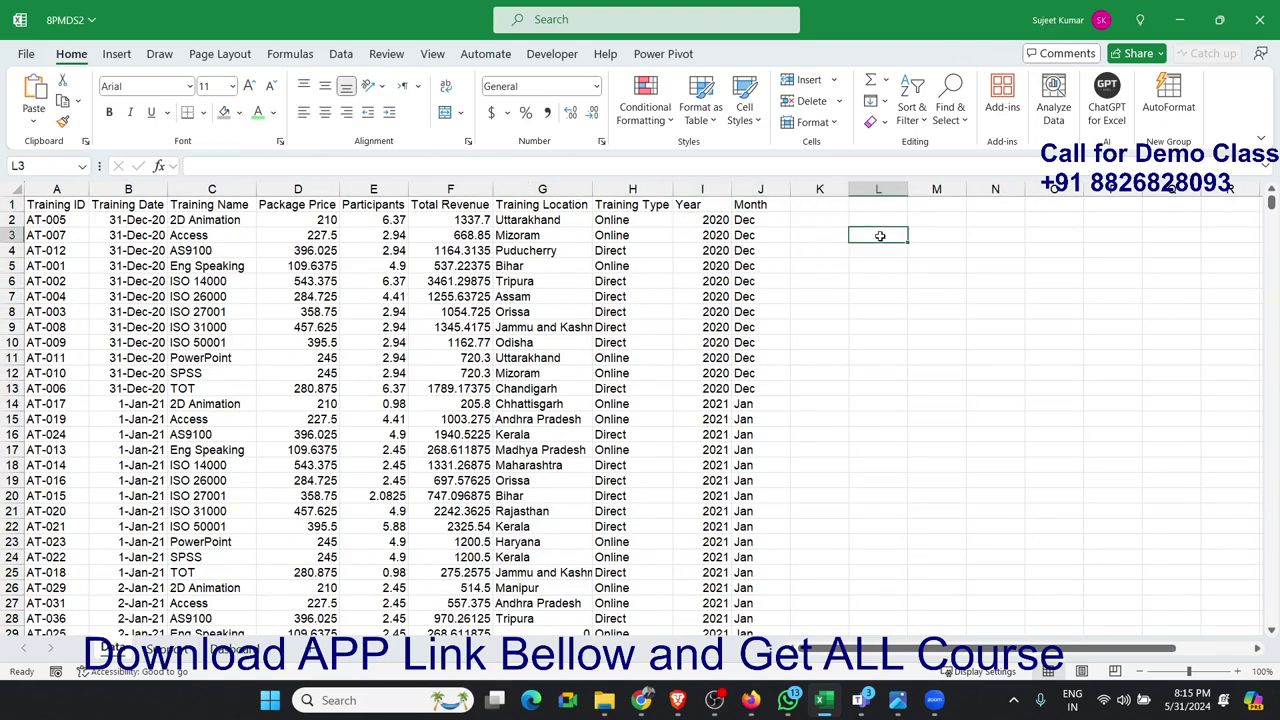
{"action": "left_click", "coordinate": [340, 54]}
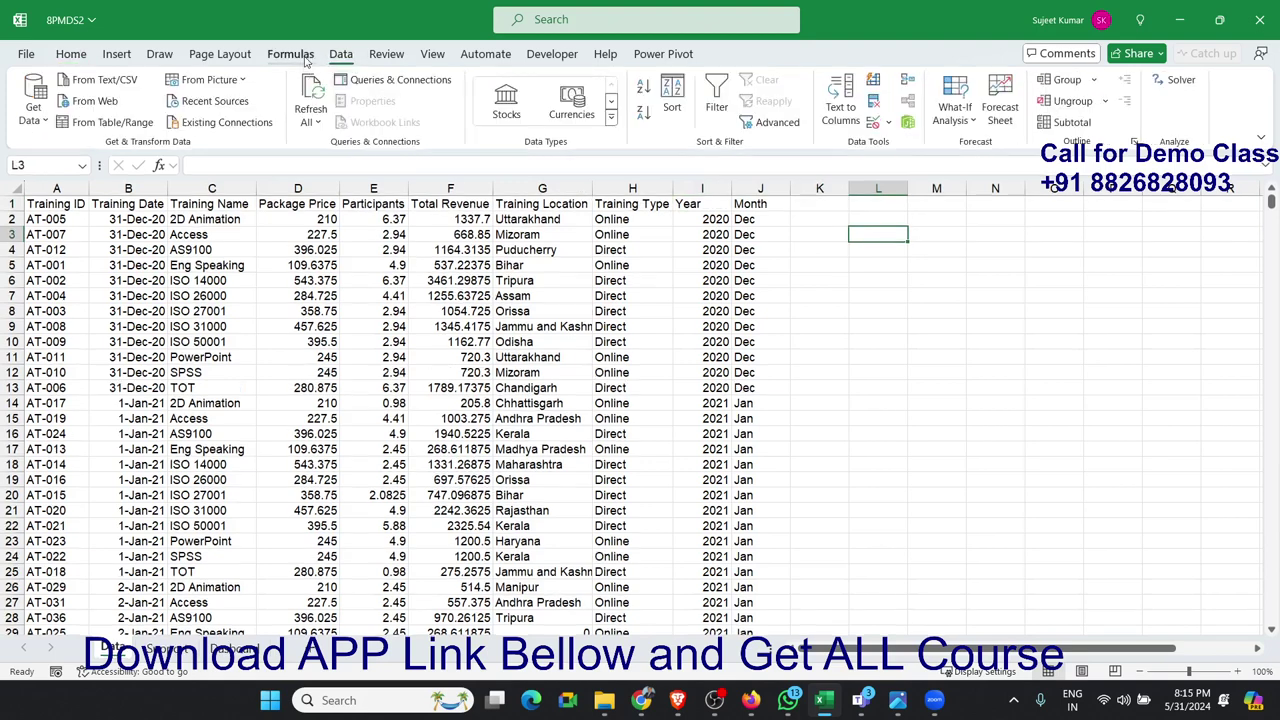
{"action": "left_click", "coordinate": [290, 54]}
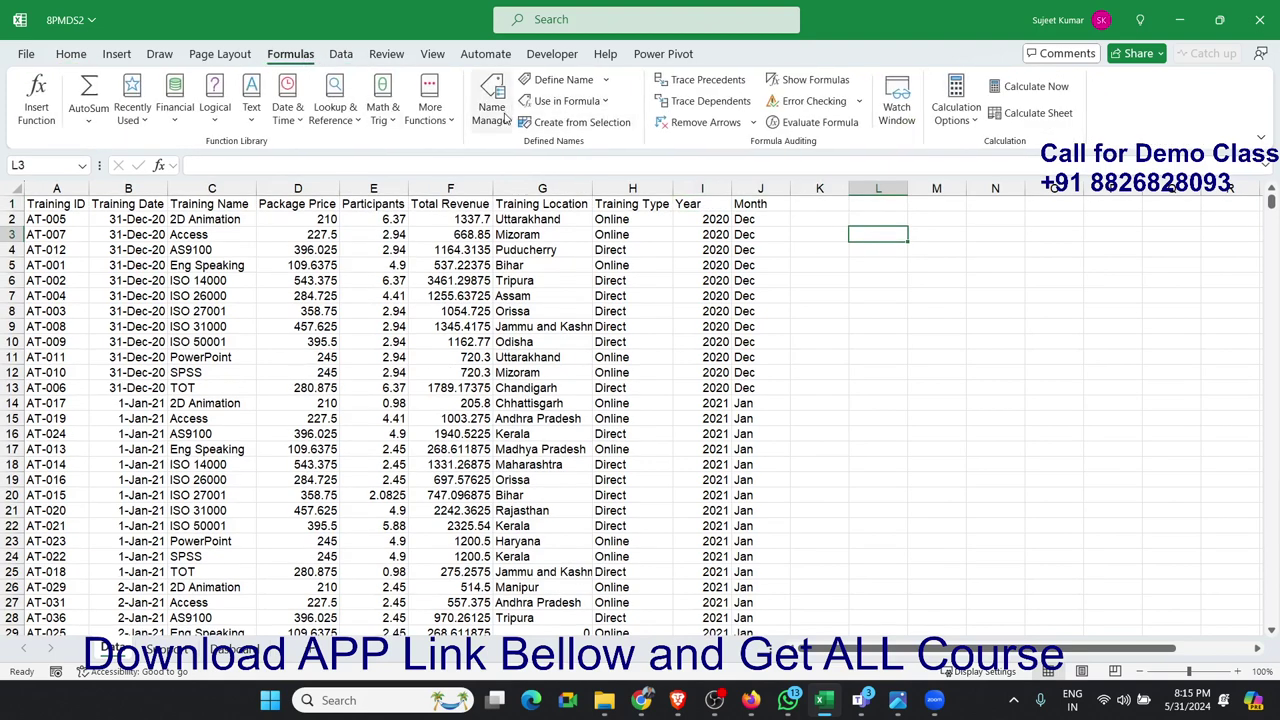
{"action": "left_click", "coordinate": [495, 110]}
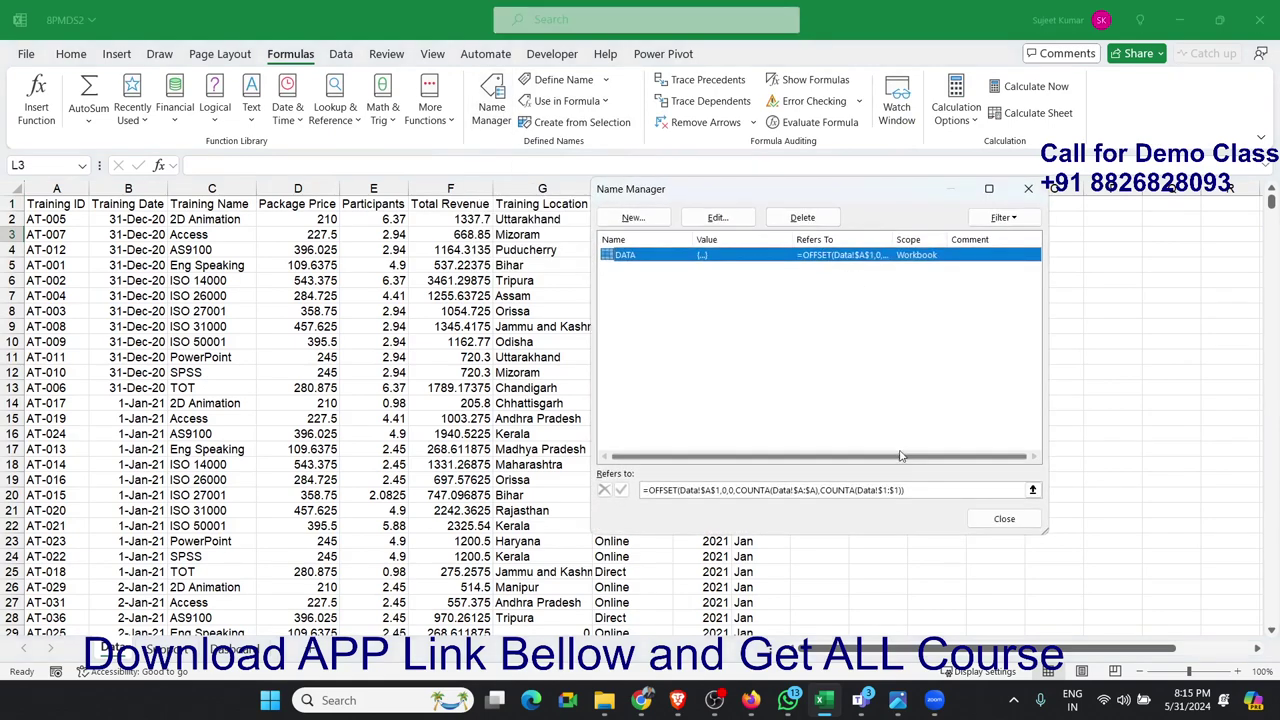
{"action": "left_click", "coordinate": [905, 490]}
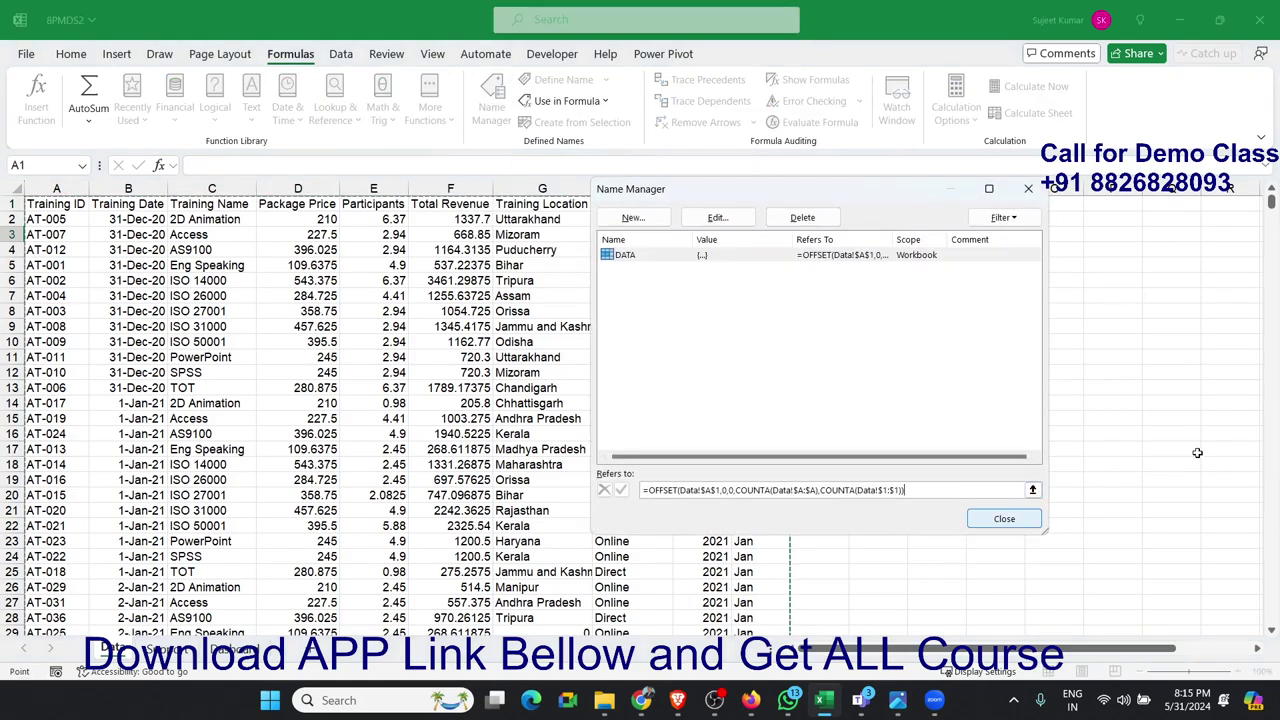
{"action": "scroll", "coordinate": [1197, 453], "scroll_direction": "down", "scroll_amount": 5}
{"action": "scroll", "coordinate": [1195, 455], "scroll_direction": "down", "scroll_amount": 7}
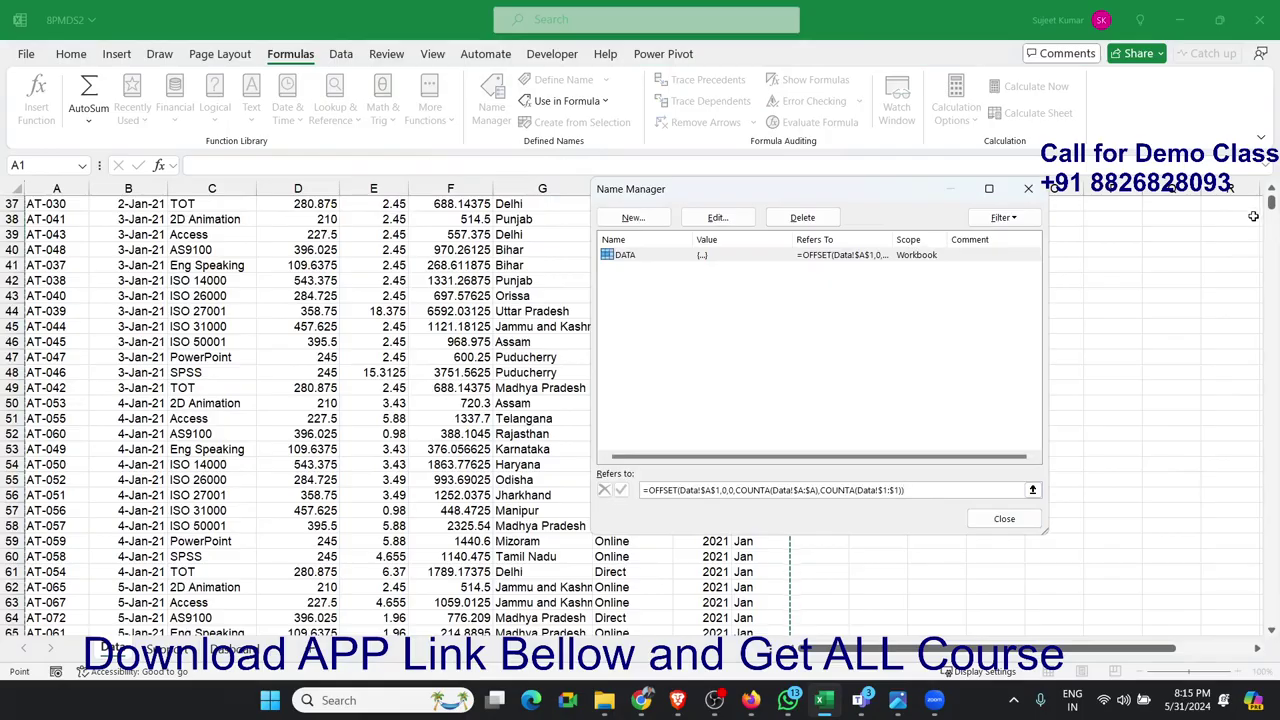
{"action": "mouse_move", "coordinate": [1270, 204]}
{"action": "left_mouse_down"}
{"action": "mouse_move", "coordinate": [1272, 630]}
{"action": "mouse_move", "coordinate": [1256, 190]}
{"action": "left_mouse_up"}
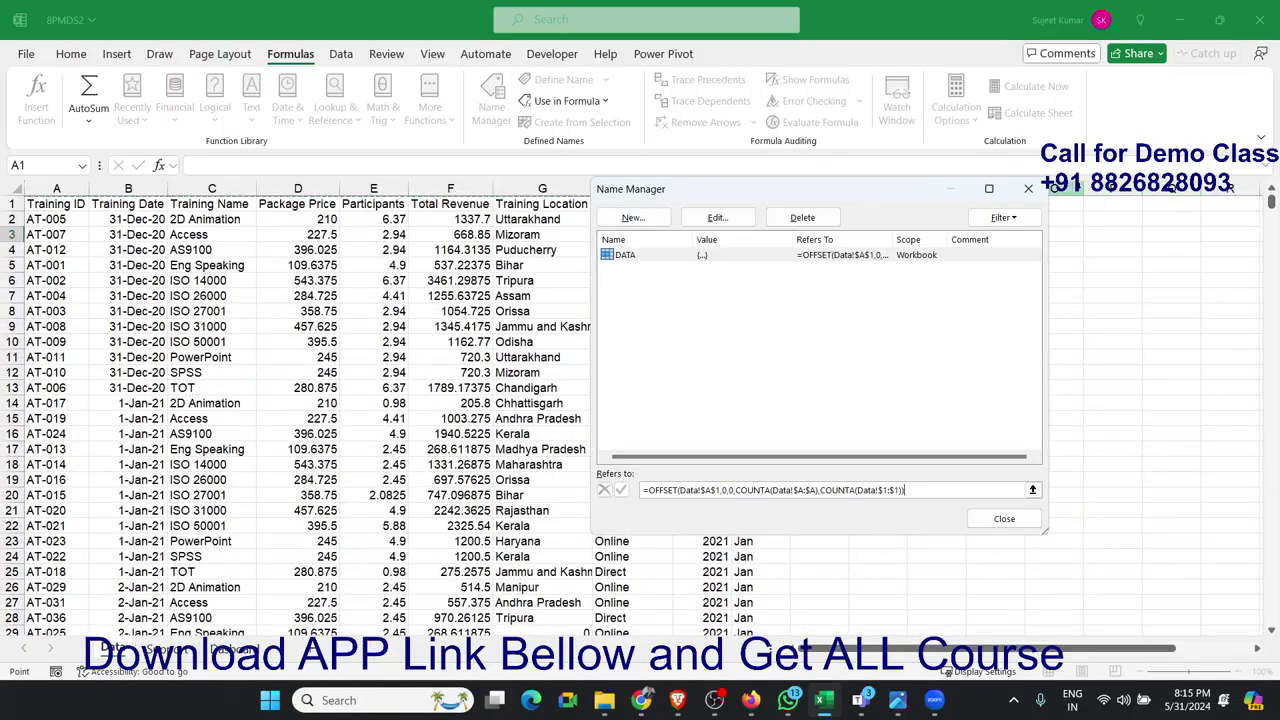
{"action": "left_click", "coordinate": [1041, 198]}
{"action": "left_click", "coordinate": [1028, 189]}
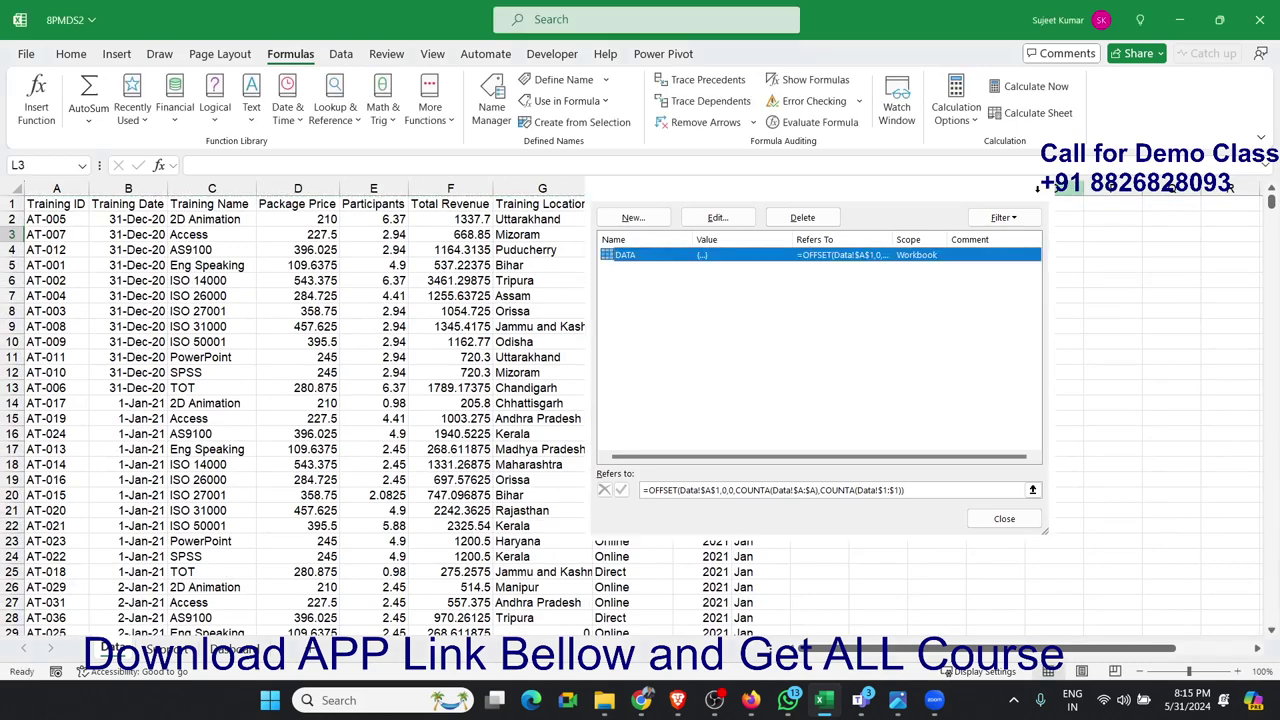
{"action": "left_click", "coordinate": [542, 249]}
{"action": "scroll", "coordinate": [535, 327], "scroll_direction": "down", "scroll_amount": 4}
Step: Select the Training Location data in column G from its header down
{"action": "scroll", "coordinate": [535, 327], "scroll_direction": "down", "scroll_amount": 3}
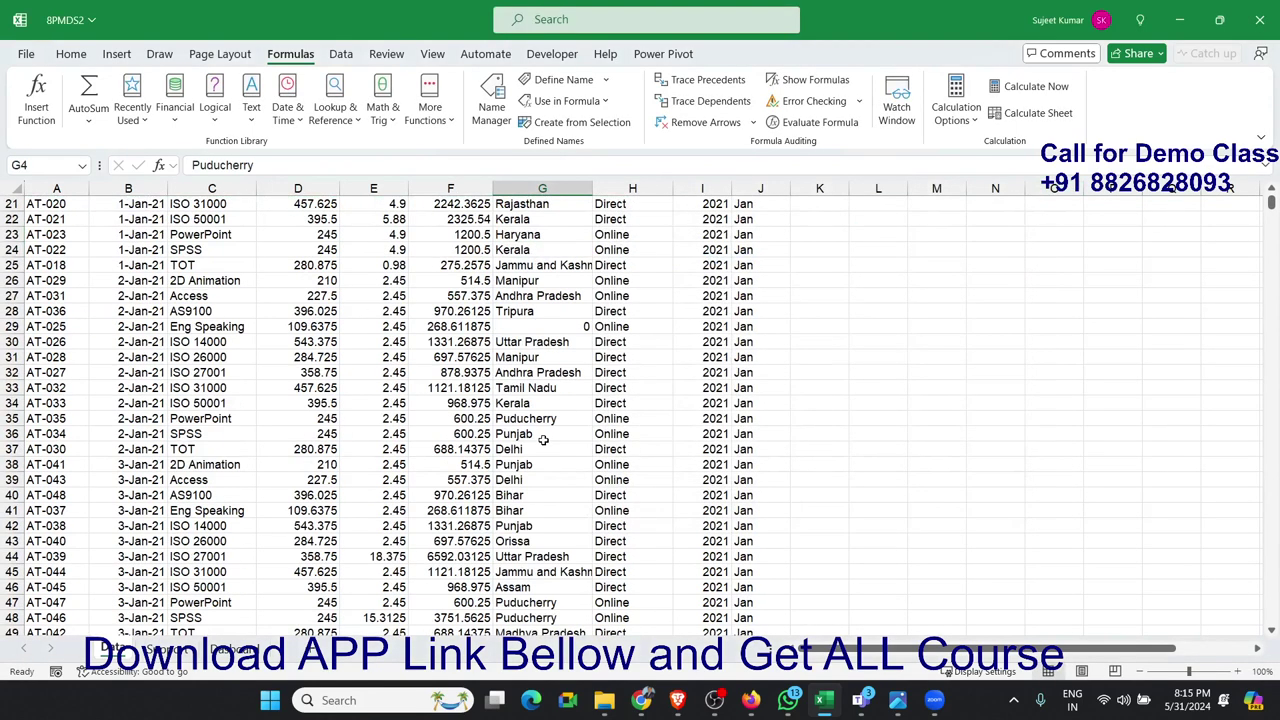
{"action": "scroll", "coordinate": [540, 330], "scroll_direction": "up", "scroll_amount": 1}
{"action": "scroll", "coordinate": [550, 332], "scroll_direction": "up", "scroll_amount": 6}
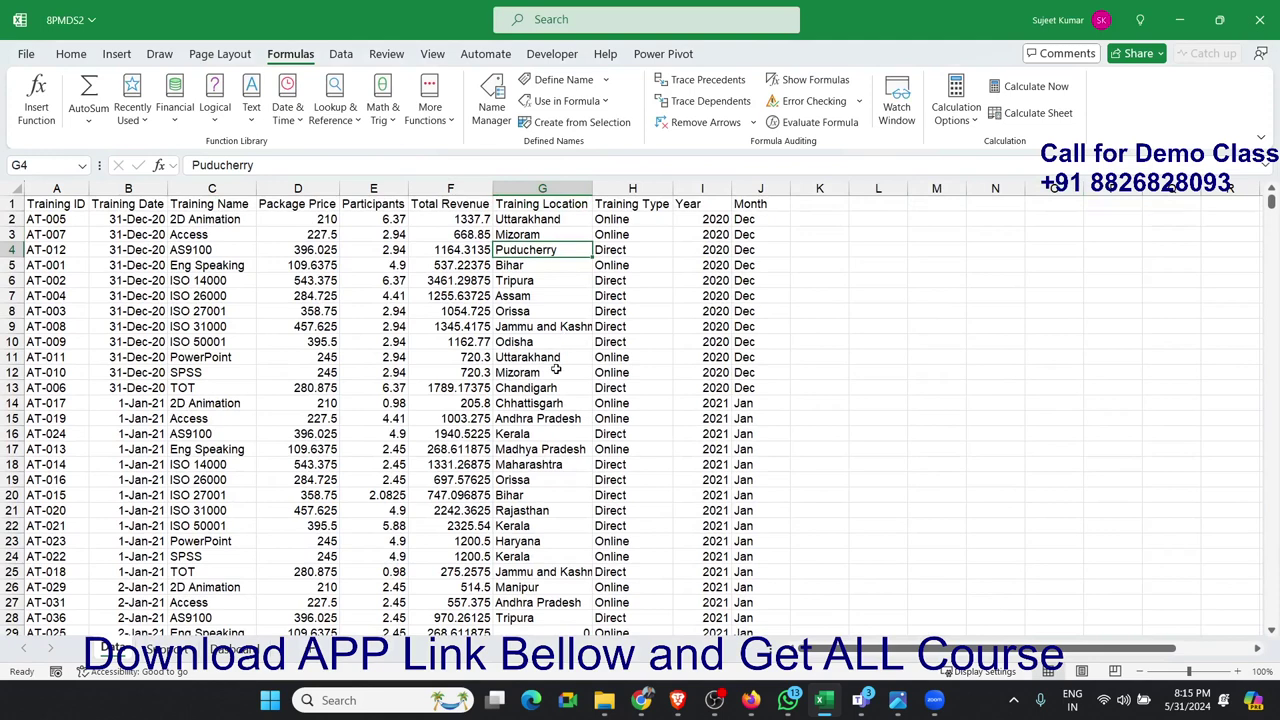
{"action": "left_click", "coordinate": [542, 188]}
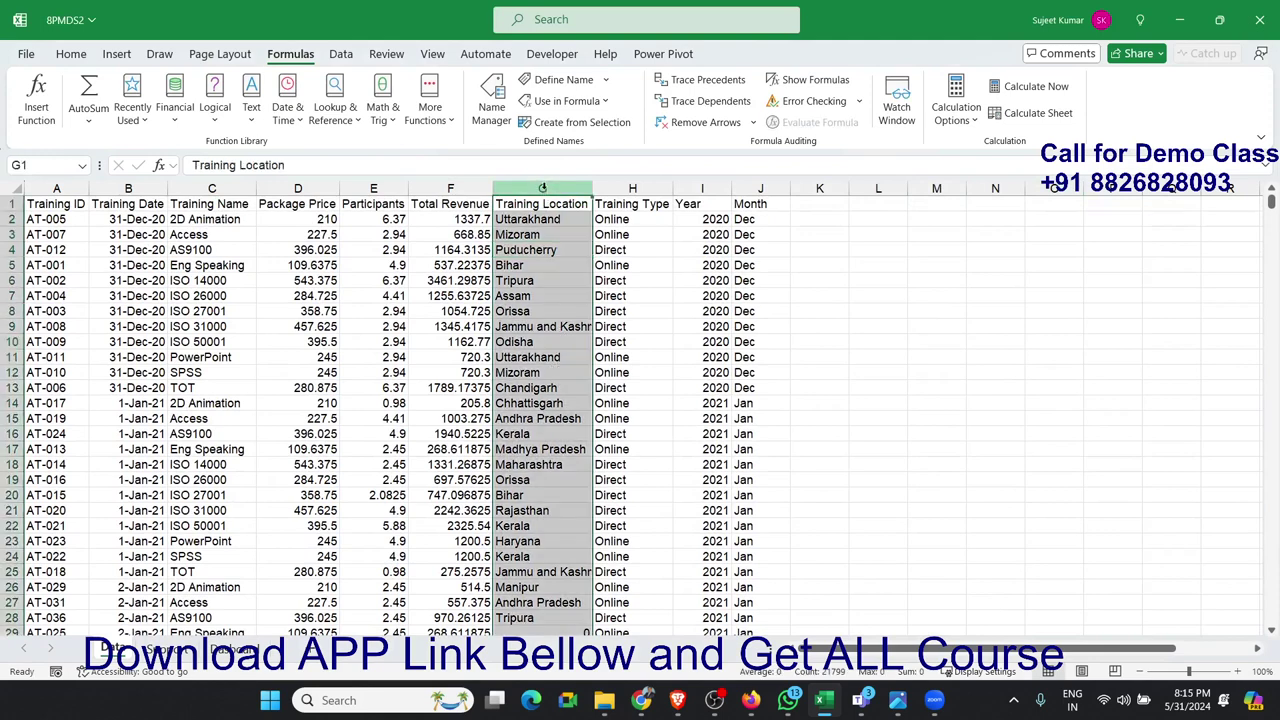
{"action": "left_click", "coordinate": [533, 480]}
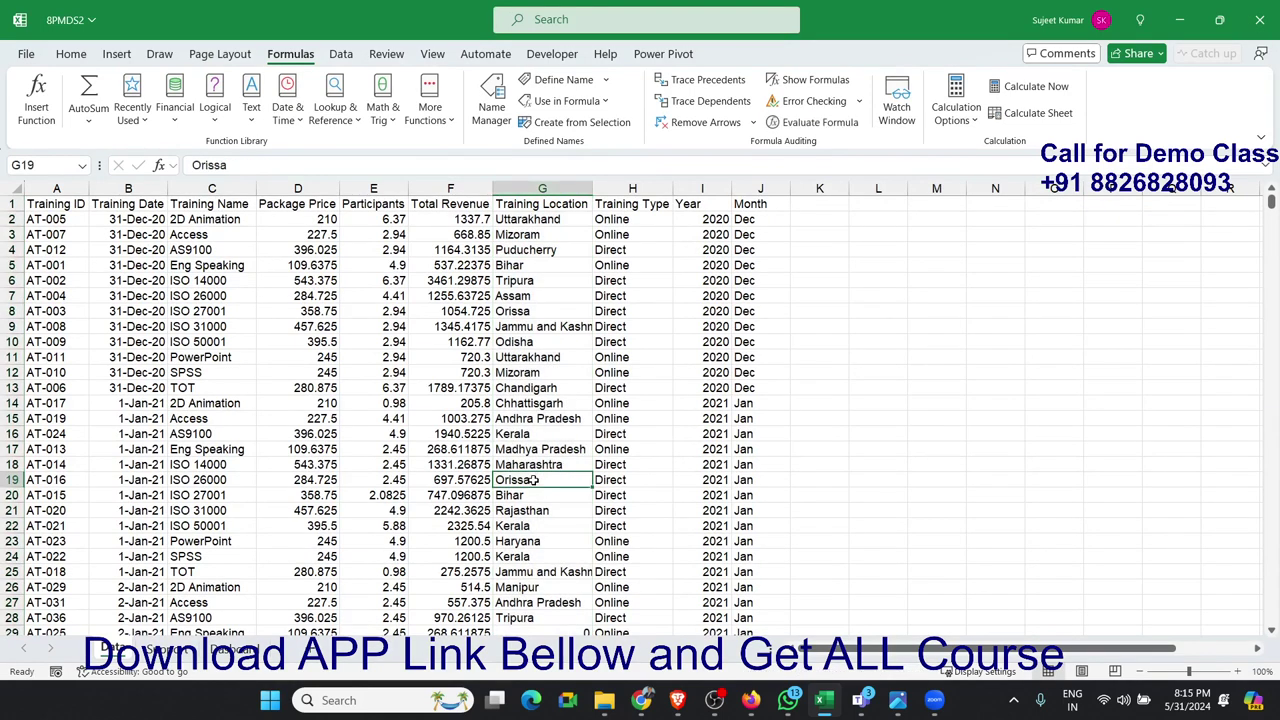
{"action": "key", "text": "ctrl+Up"}
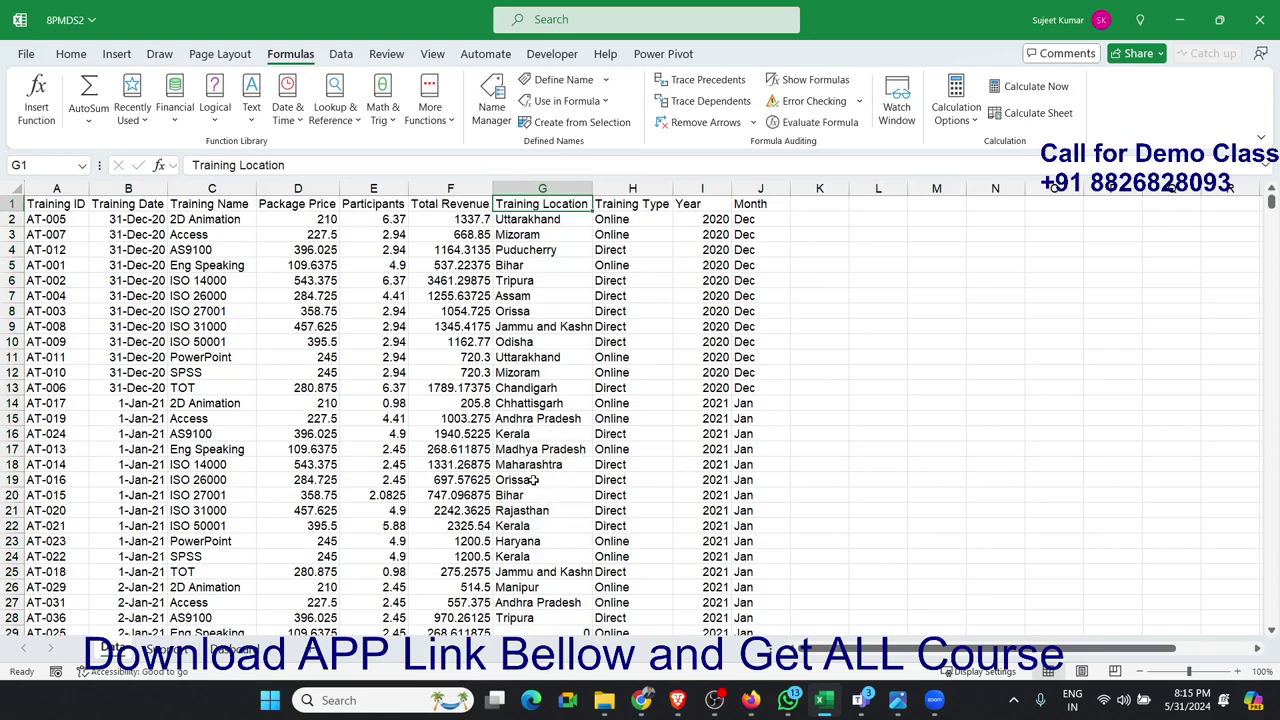
{"action": "key", "text": "ctrl+shift+Down"}
Step: Replace every 0 in the selection with Delhi, 772 replacements in all
{"action": "key", "text": "ctrl+h"}
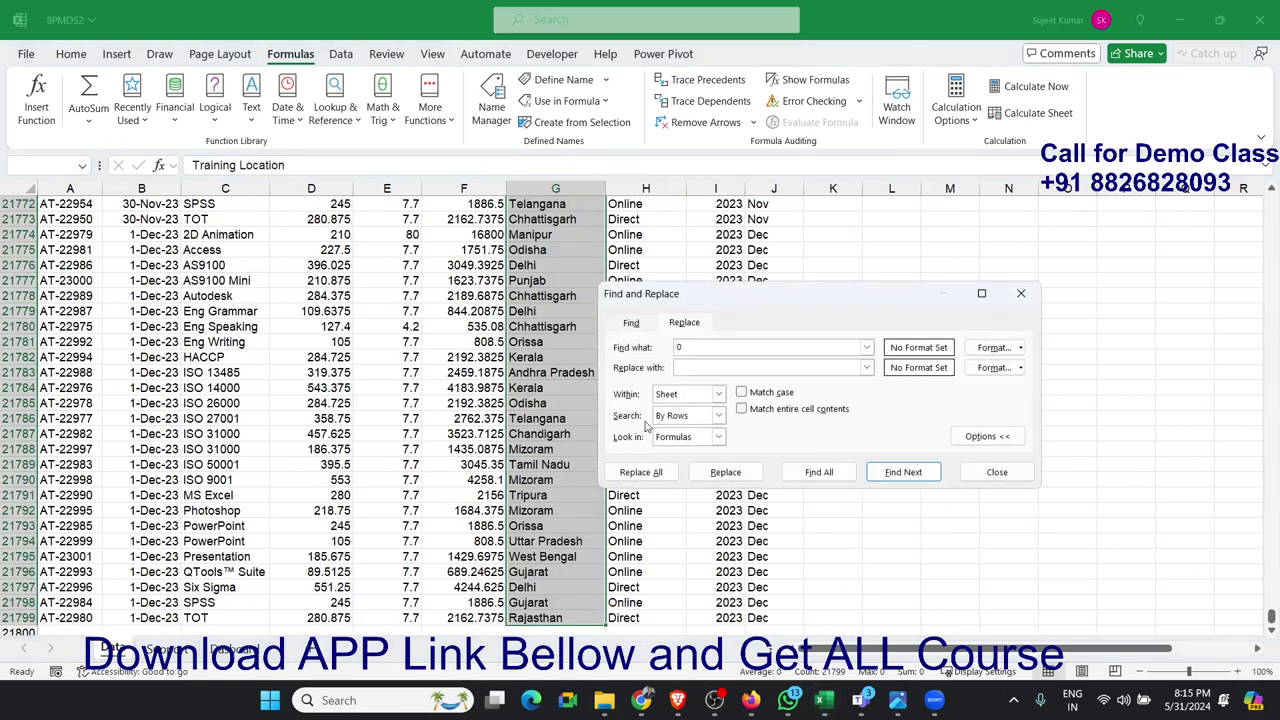
{"action": "left_click", "coordinate": [690, 367]}
{"action": "type", "text": "Delhi"}
{"action": "left_click", "coordinate": [668, 474]}
{"action": "left_click", "coordinate": [918, 431]}
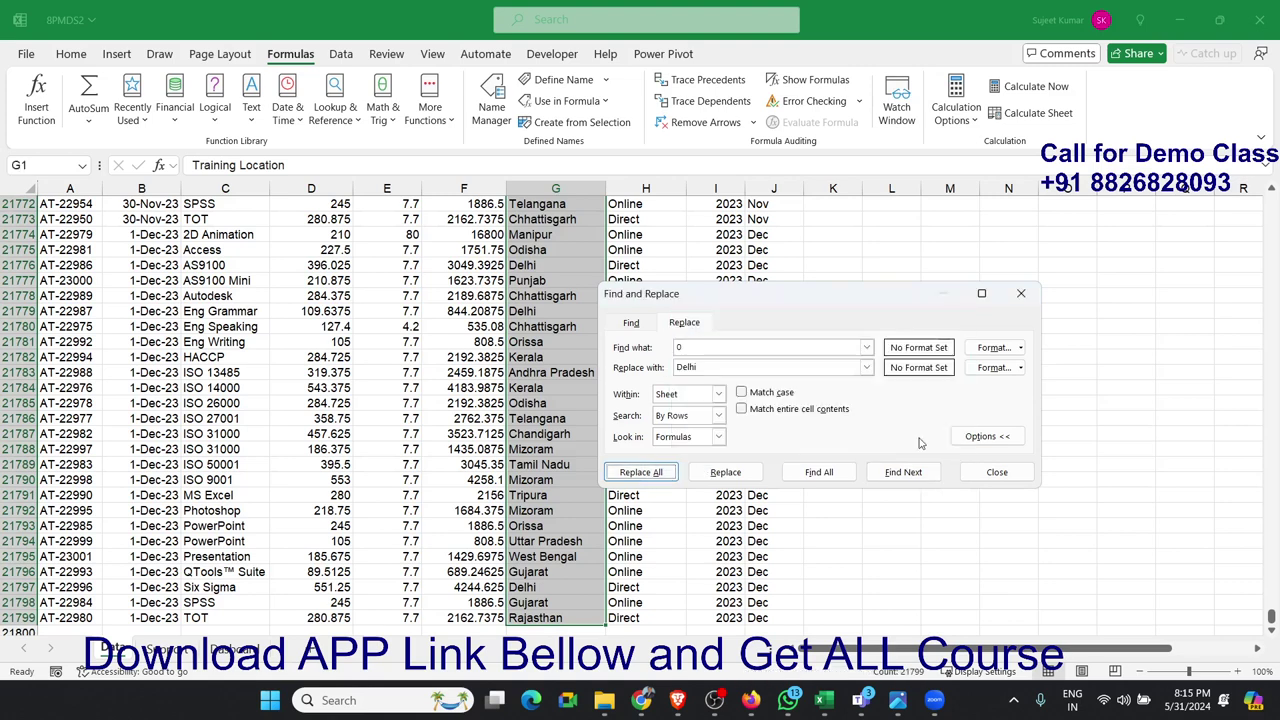
{"action": "left_click", "coordinate": [993, 472]}
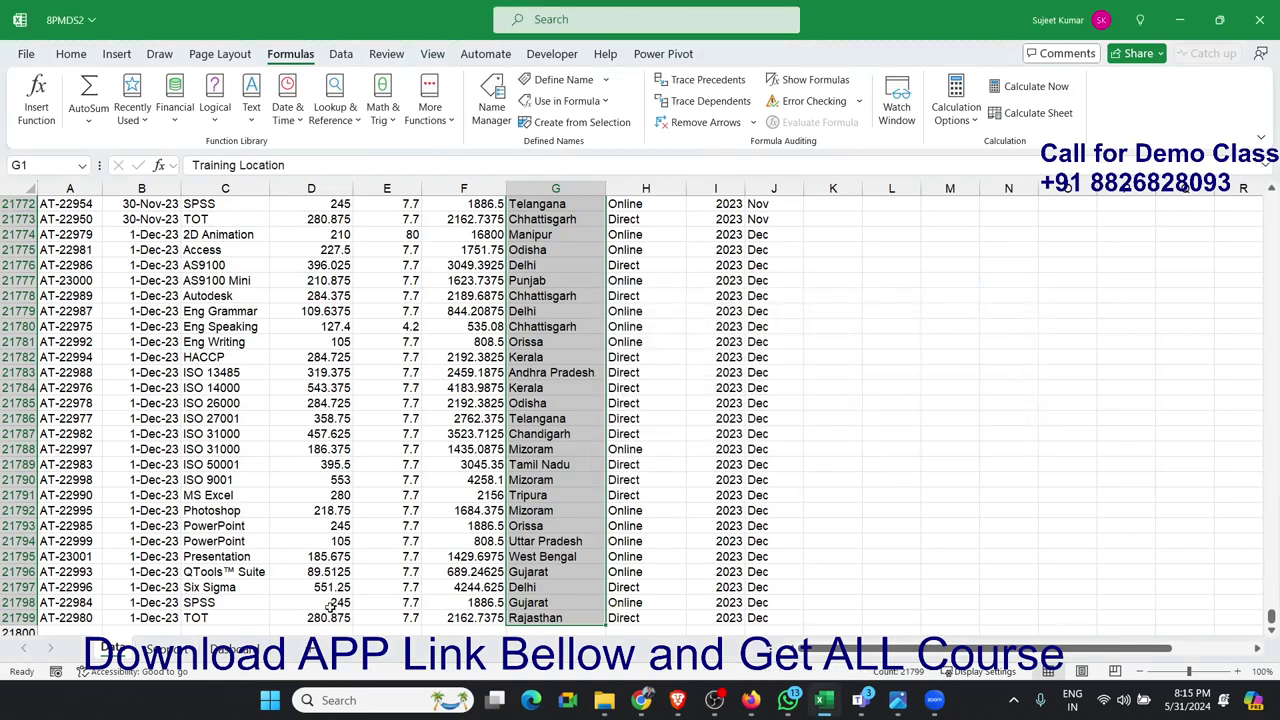
Step: Refresh the Support pivot table and add Year and Training Location slicers
{"action": "left_click", "coordinate": [167, 649]}
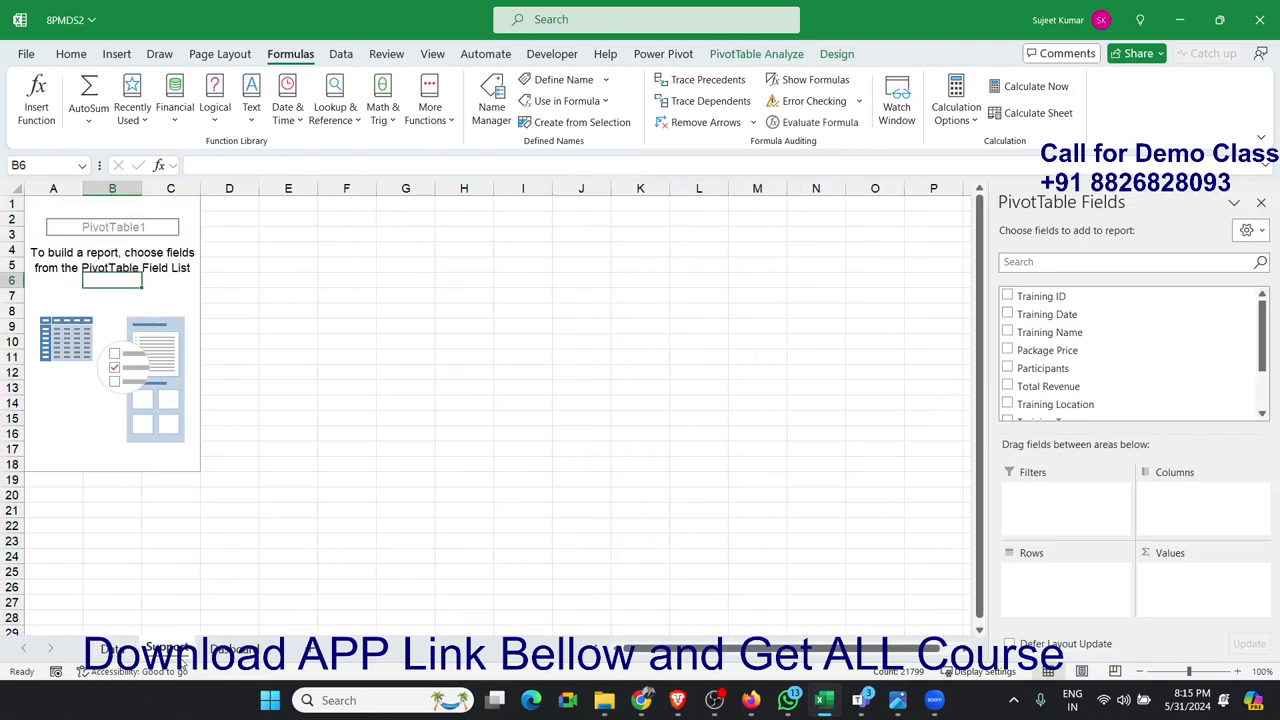
{"action": "right_click", "coordinate": [144, 298]}
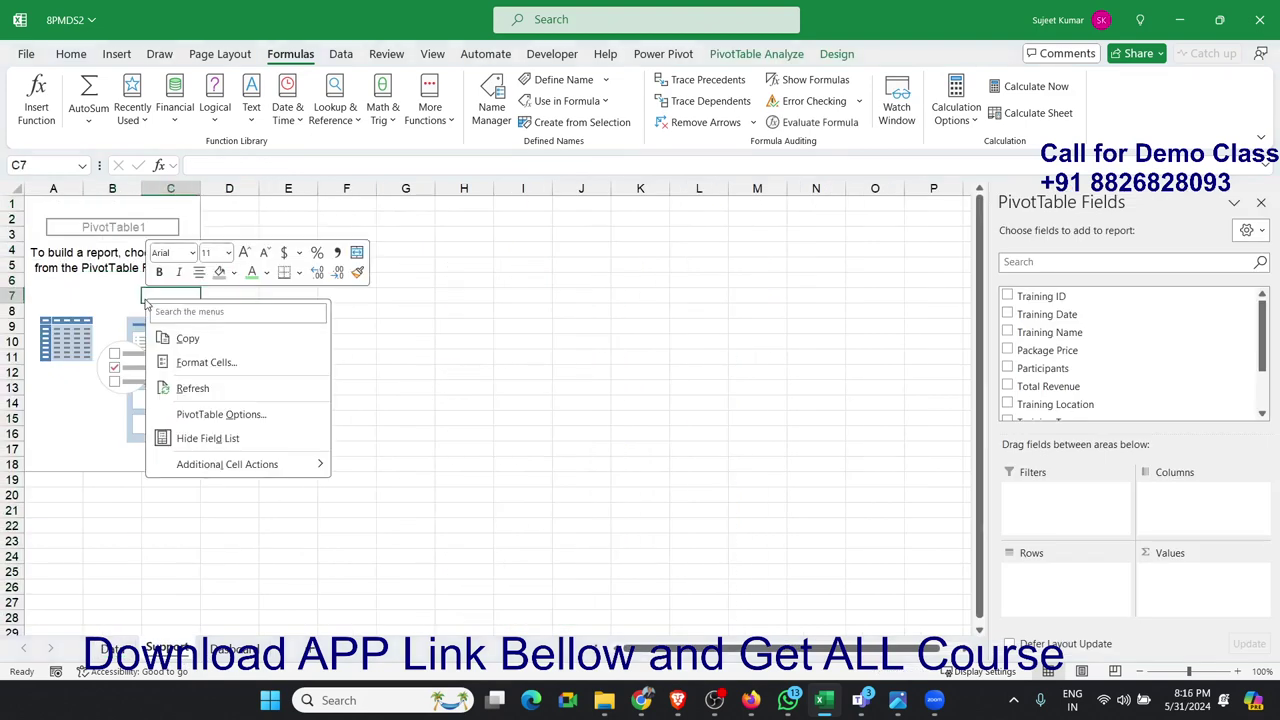
{"action": "left_click", "coordinate": [189, 385]}
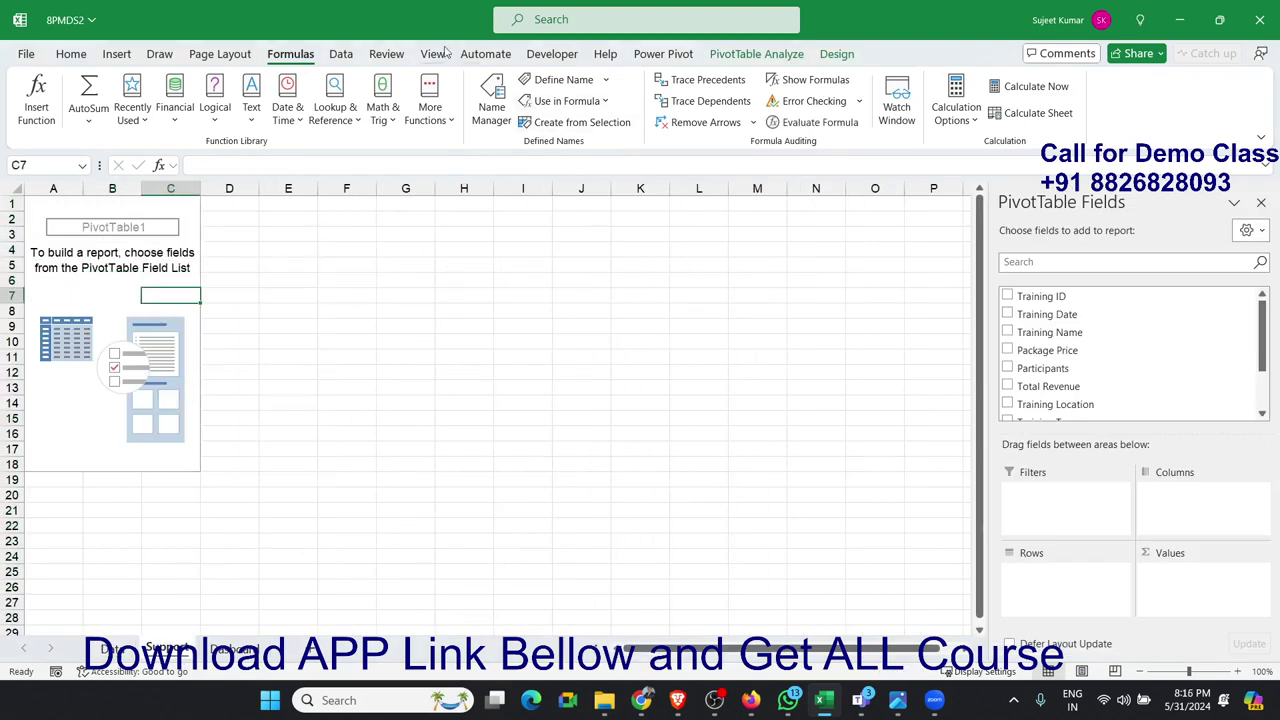
{"action": "left_click", "coordinate": [725, 58]}
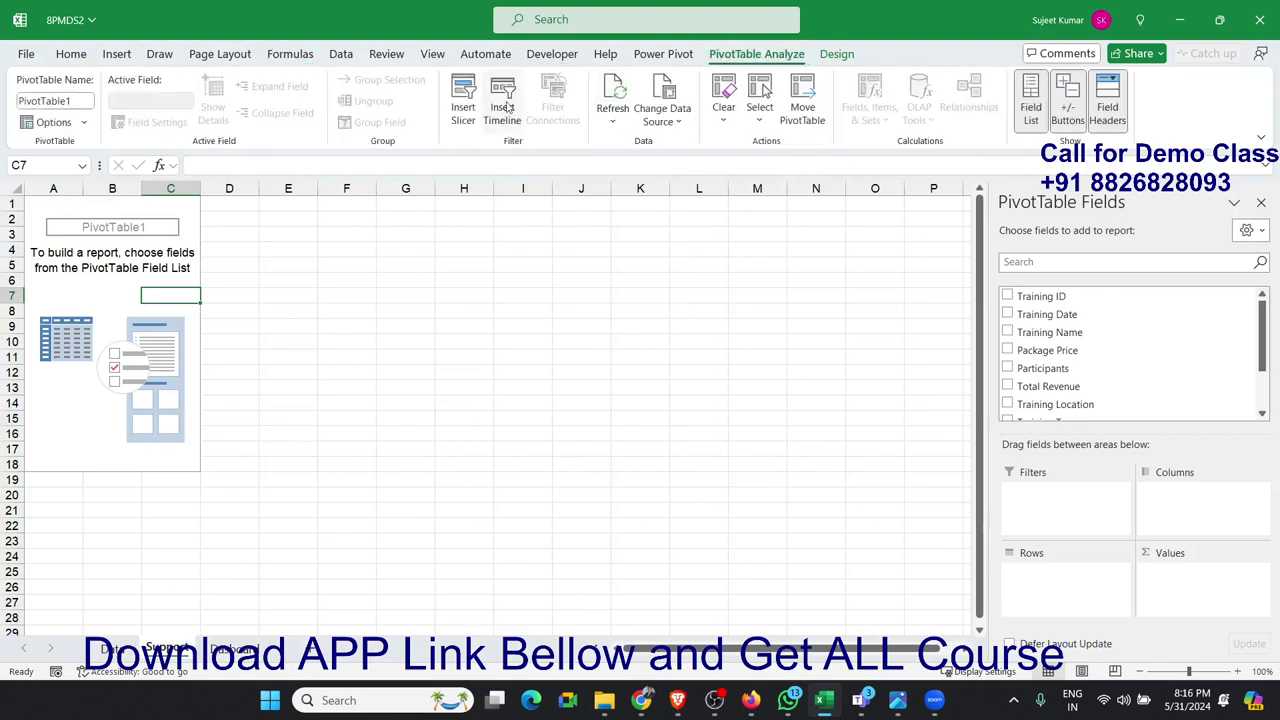
{"action": "left_click", "coordinate": [463, 108]}
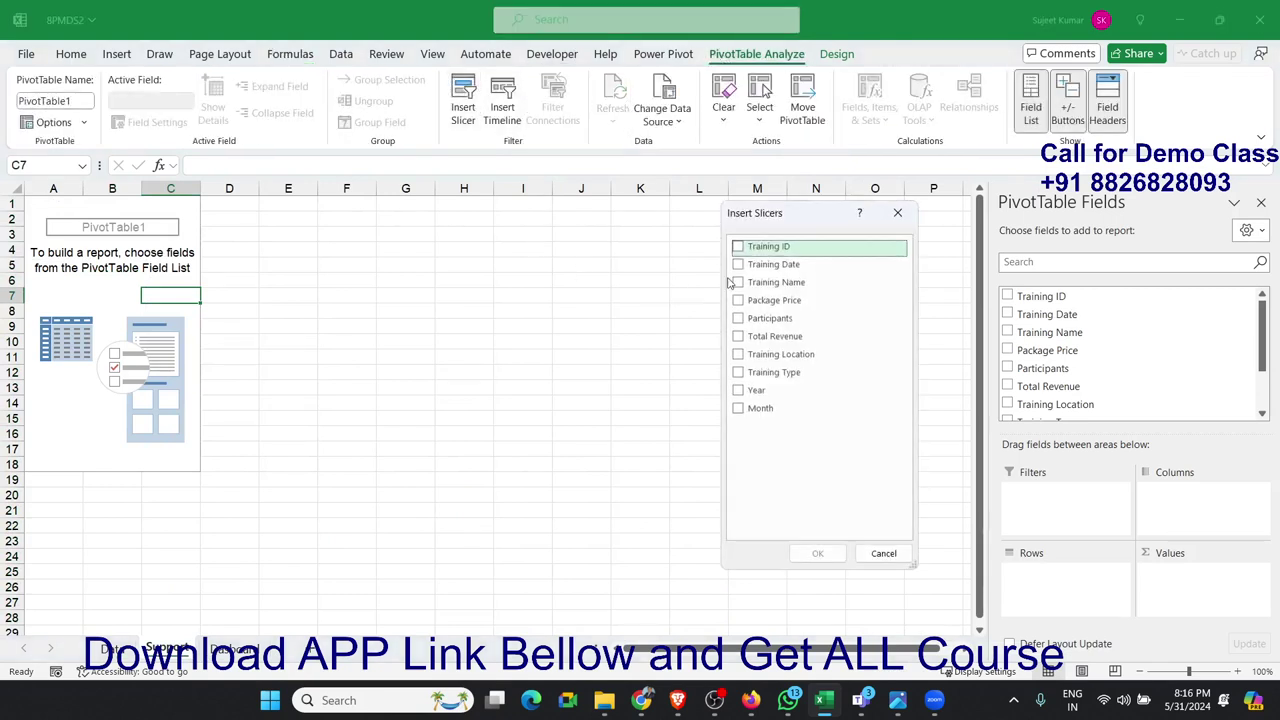
{"action": "left_click", "coordinate": [738, 391]}
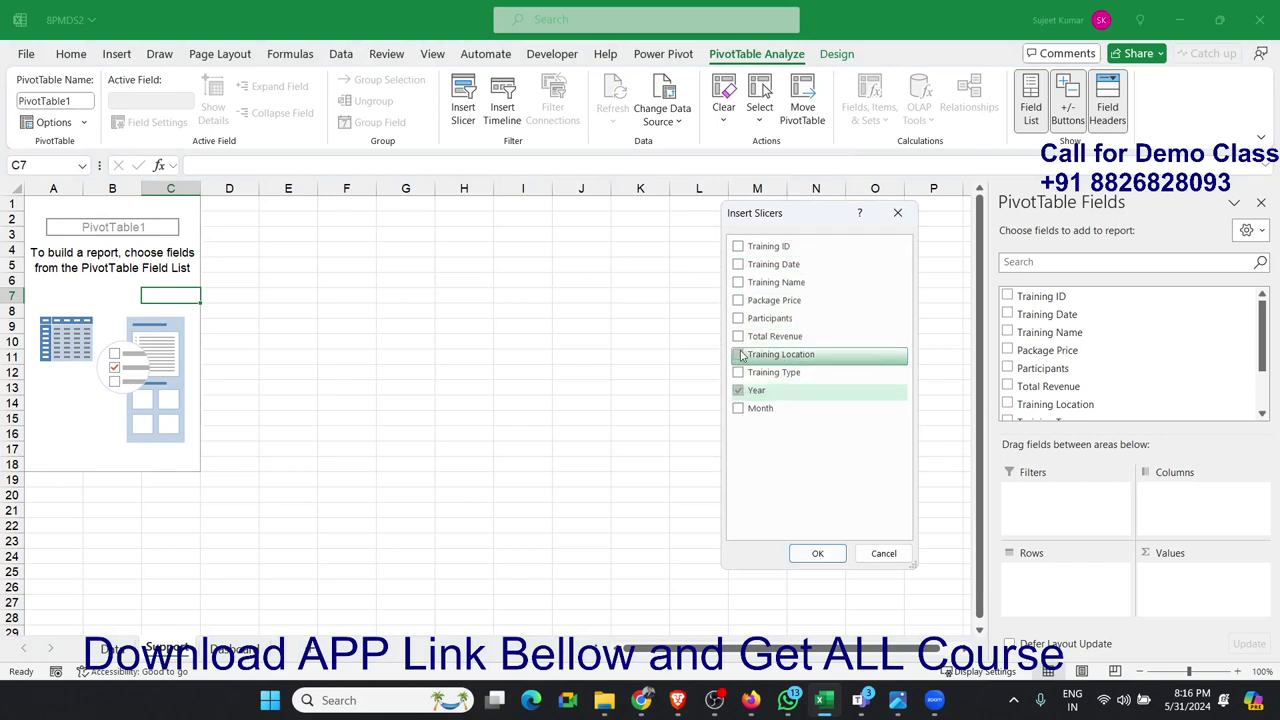
{"action": "left_click", "coordinate": [740, 357]}
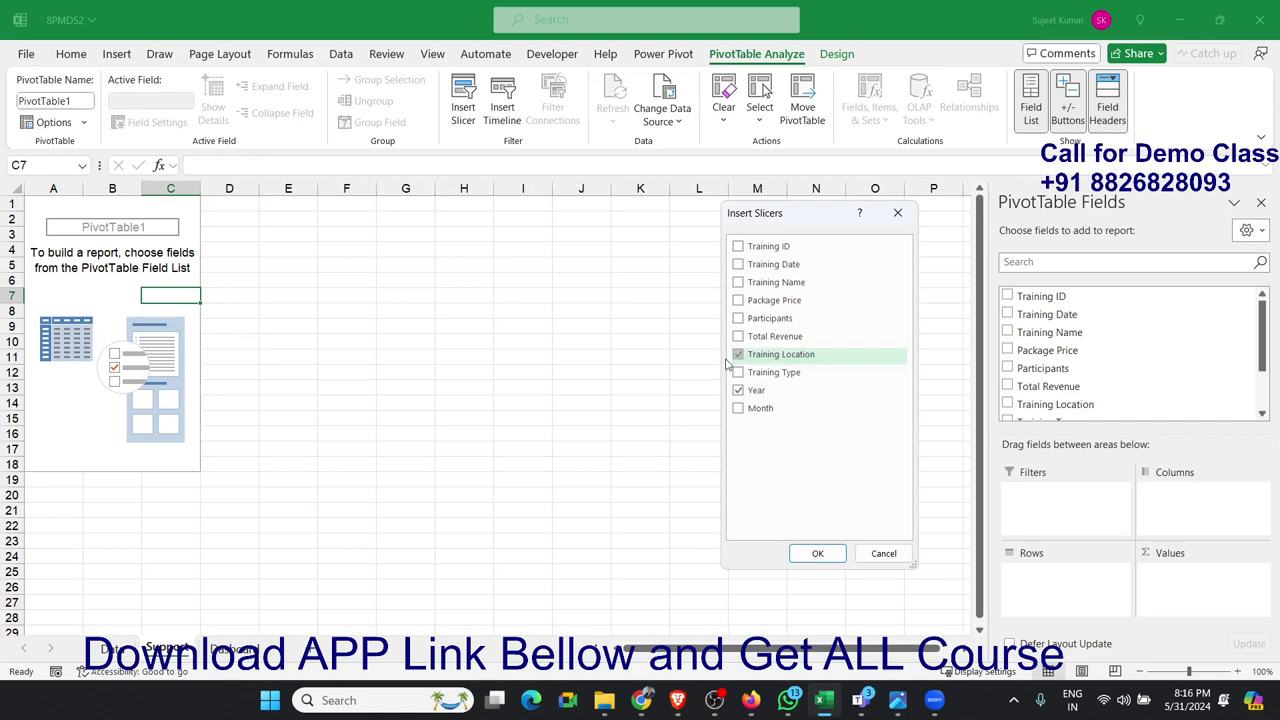
{"action": "left_click", "coordinate": [817, 553]}
{"action": "left_click", "coordinate": [760, 417]}
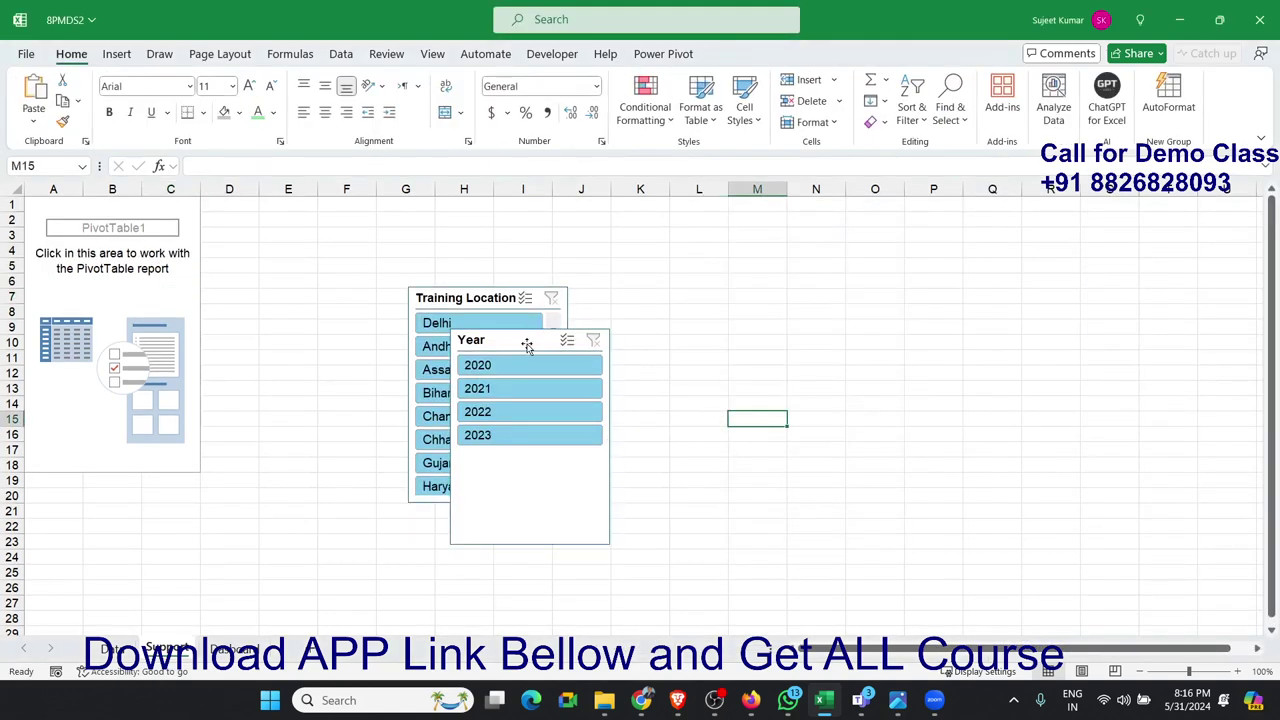
Step: Move the Year slicer aside and cut it from the Support sheet
{"action": "left_click_drag", "start_coordinate": [531, 340], "coordinate": [733, 286]}
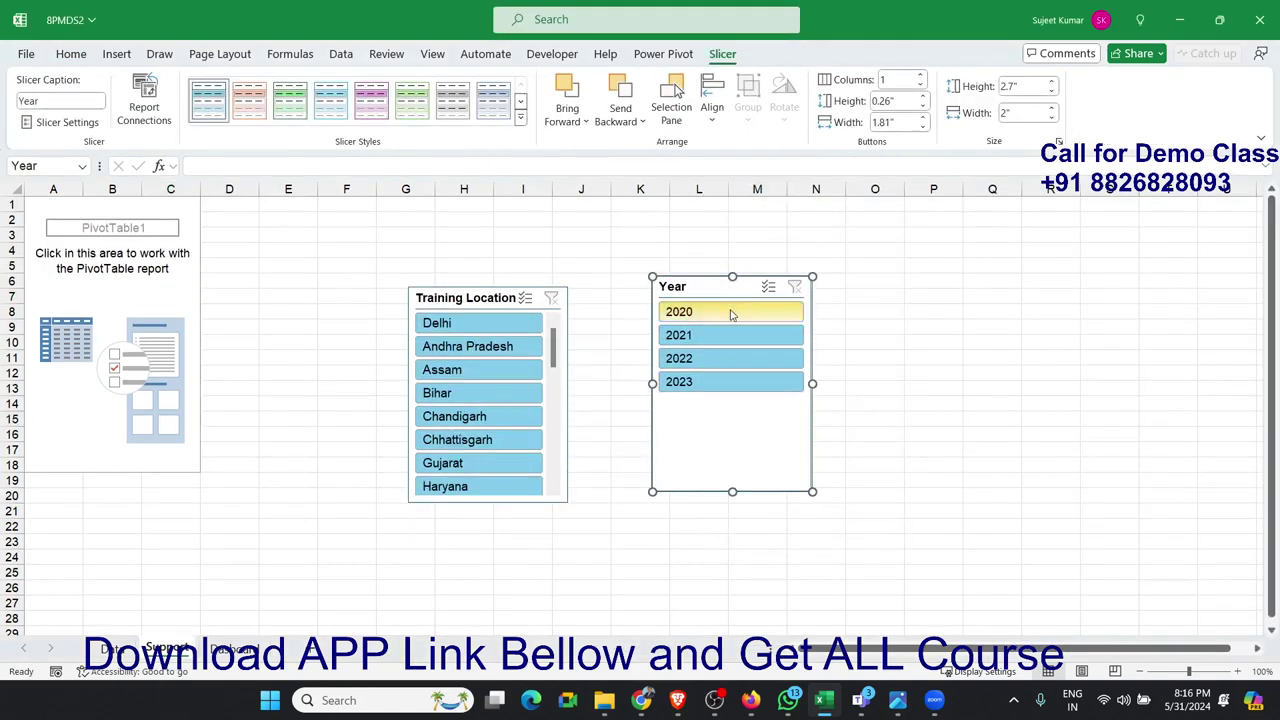
{"action": "key", "text": "Delete"}
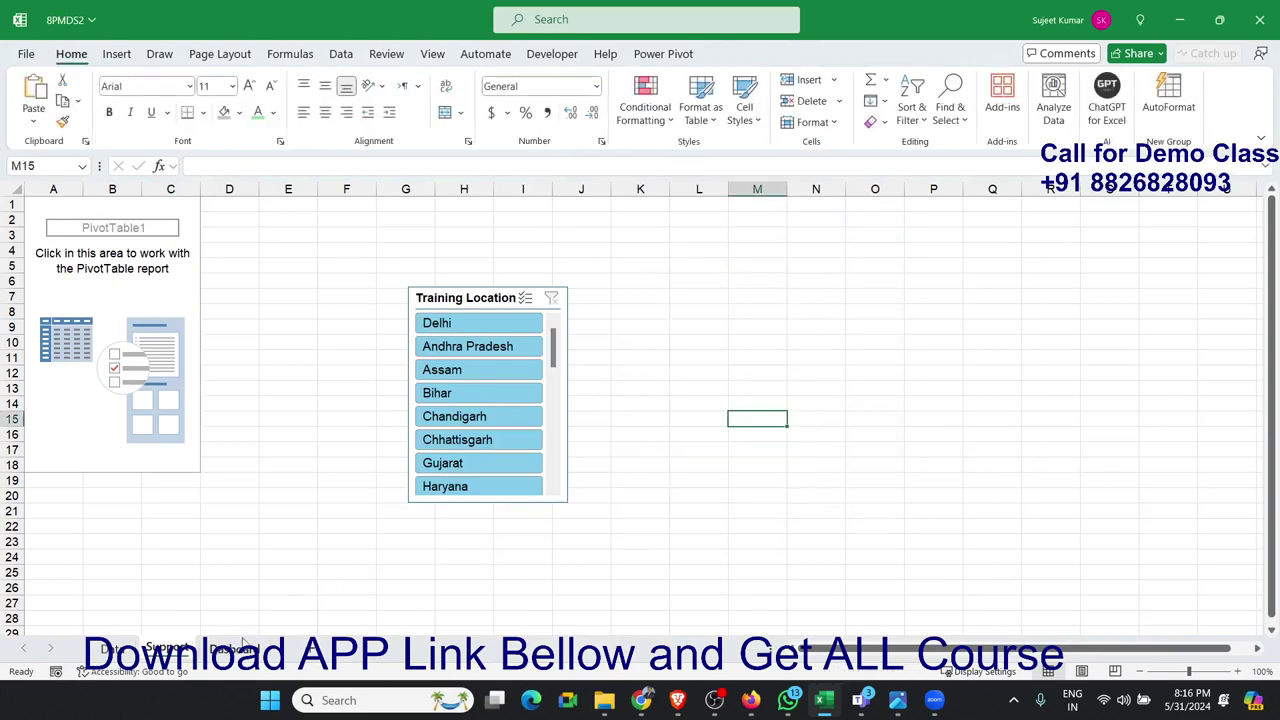
{"action": "left_click", "coordinate": [244, 648]}
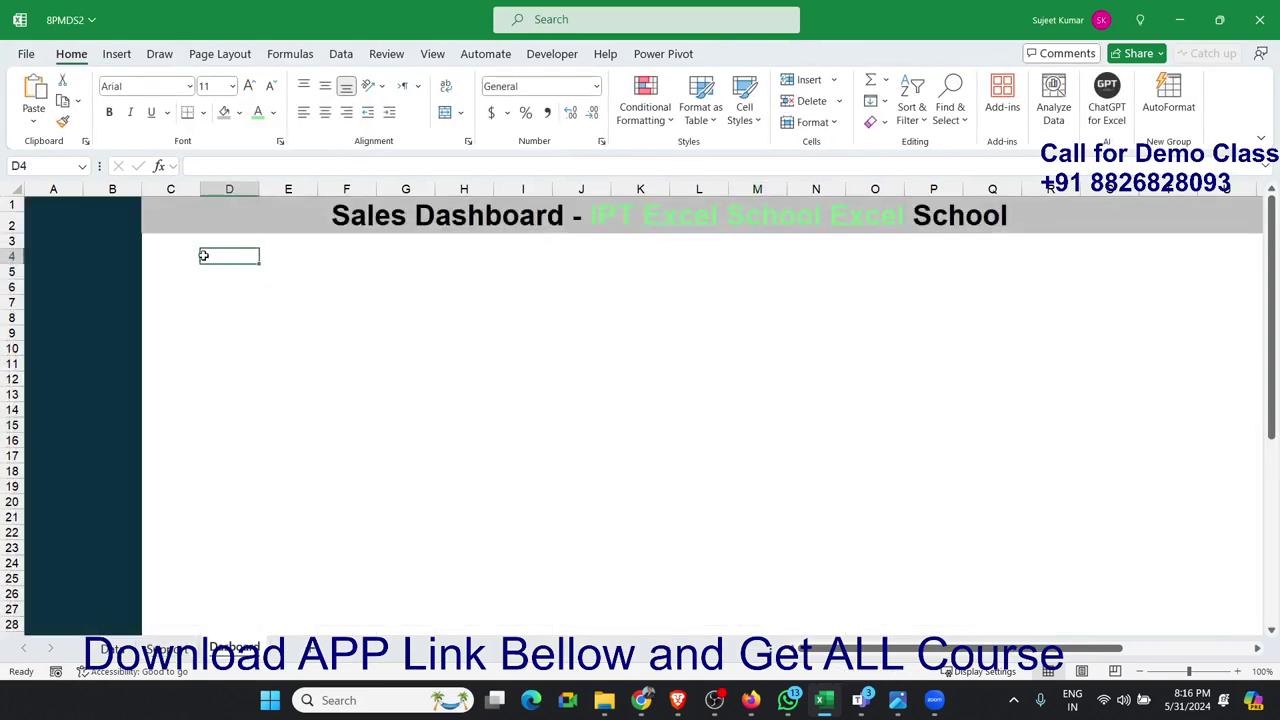
Step: Paste the Year slicer below the Dashboard title, widen it, and make it 4 columns in one row
{"action": "key", "text": "ctrl+v"}
{"action": "left_click_drag", "start_coordinate": [251, 257], "coordinate": [238, 253]}
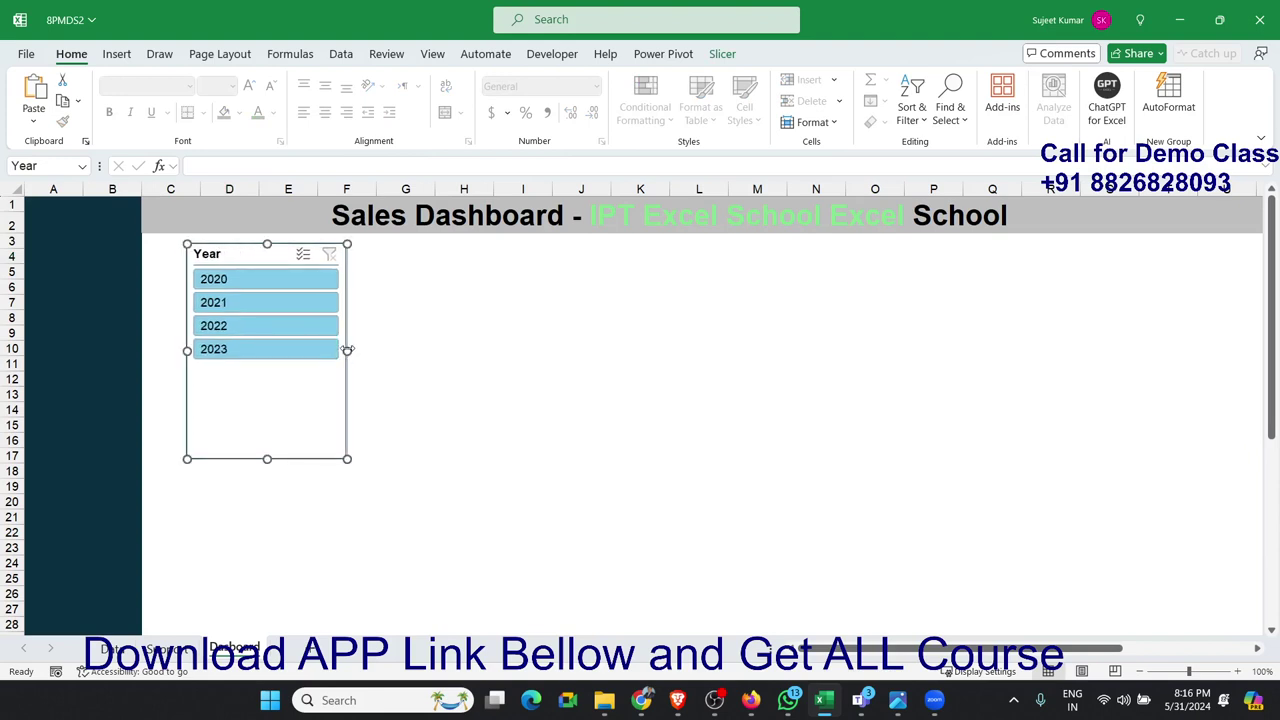
{"action": "left_click_drag", "start_coordinate": [347, 350], "coordinate": [518, 350]}
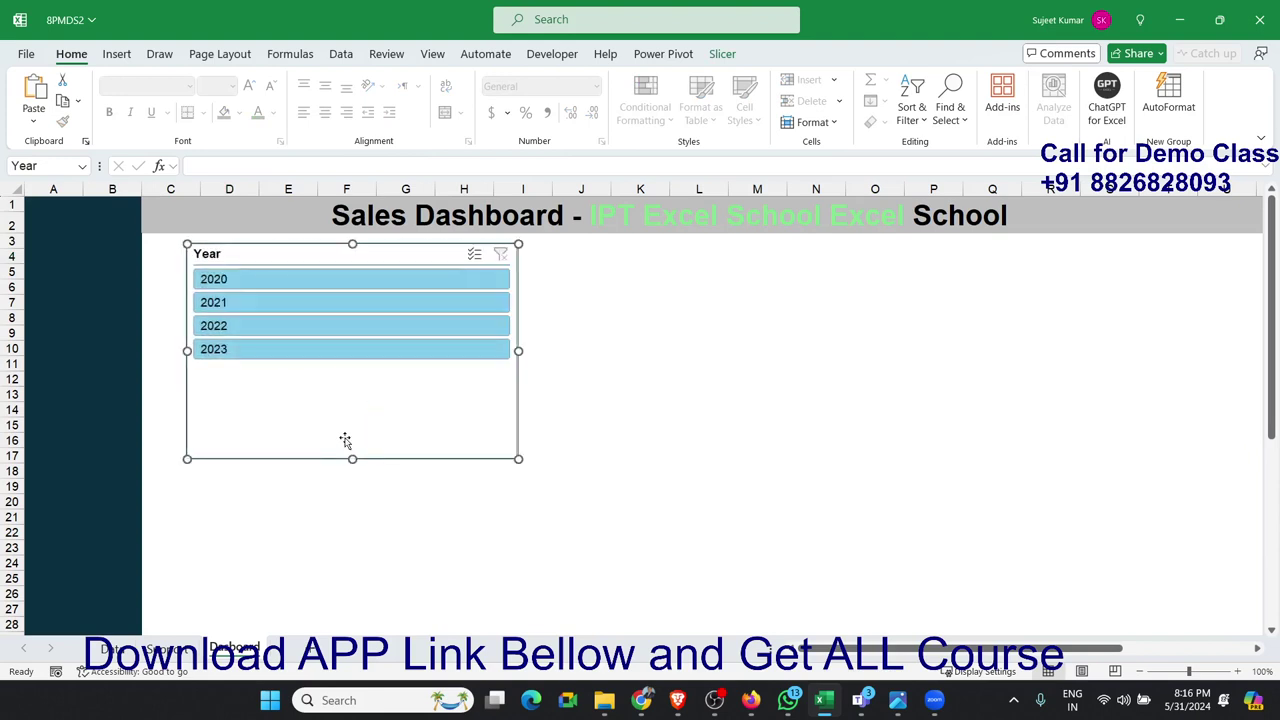
{"action": "left_click", "coordinate": [711, 55]}
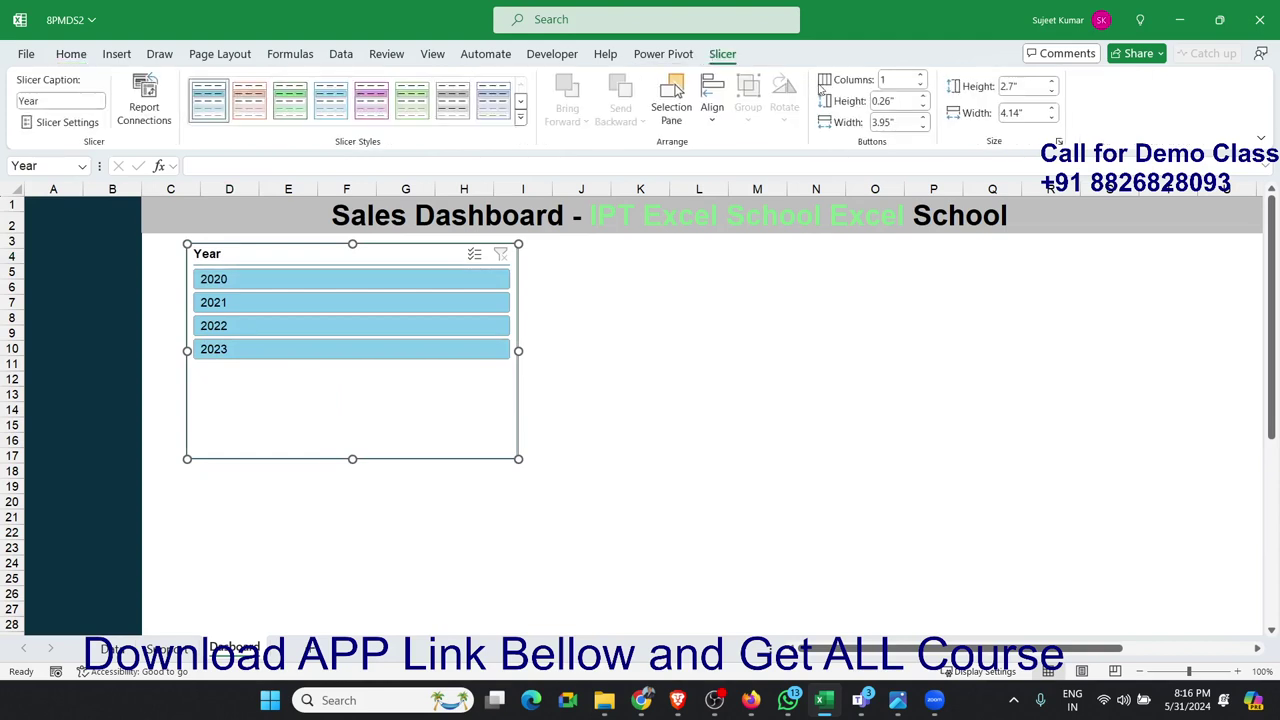
{"action": "left_click", "coordinate": [922, 76]}
{"action": "left_click", "coordinate": [922, 76]}
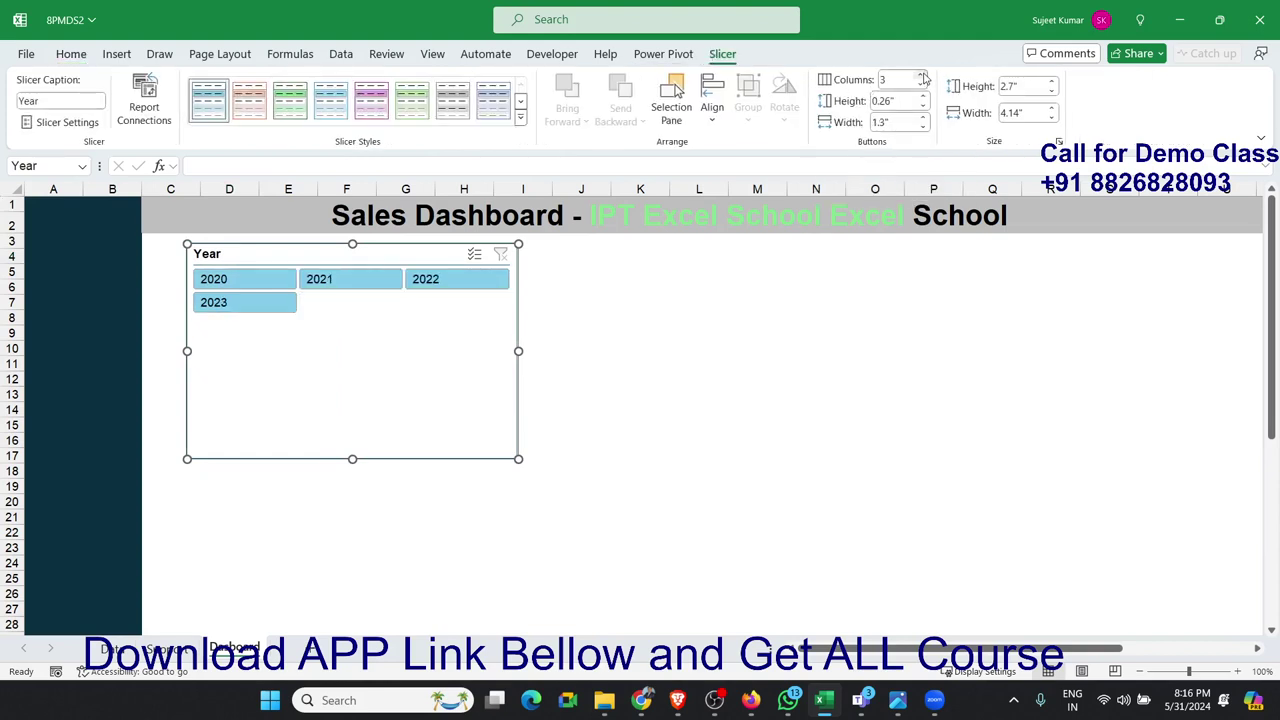
{"action": "left_click", "coordinate": [922, 76]}
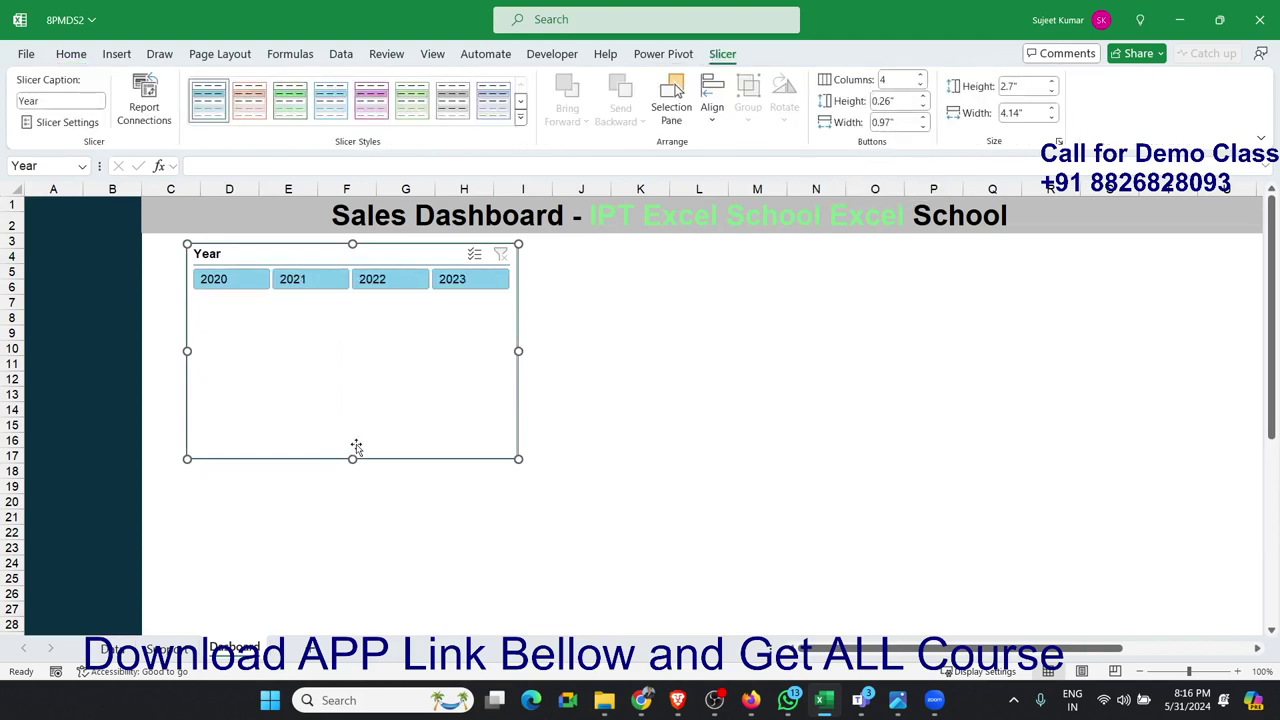
{"action": "mouse_move", "coordinate": [355, 446]}
{"action": "left_mouse_down"}
{"action": "mouse_move", "coordinate": [373, 314]}
{"action": "mouse_move", "coordinate": [352, 303]}
{"action": "left_mouse_up"}
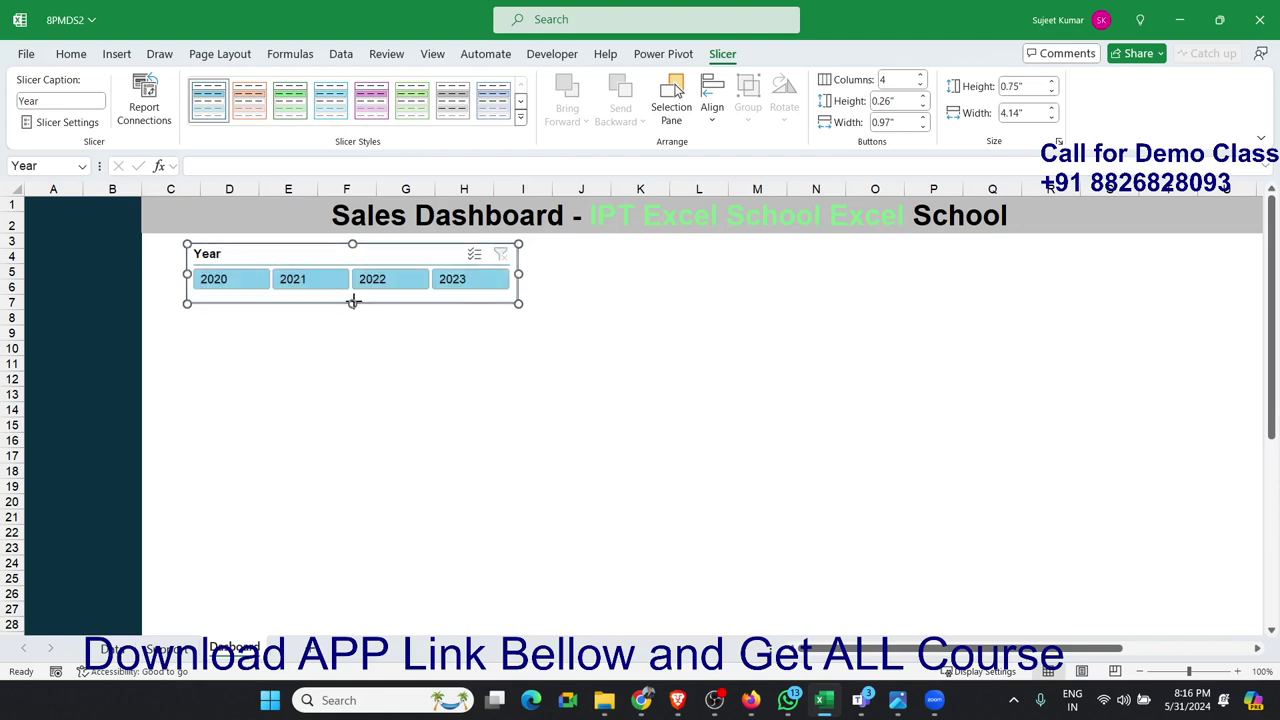
{"action": "left_click", "coordinate": [354, 335]}
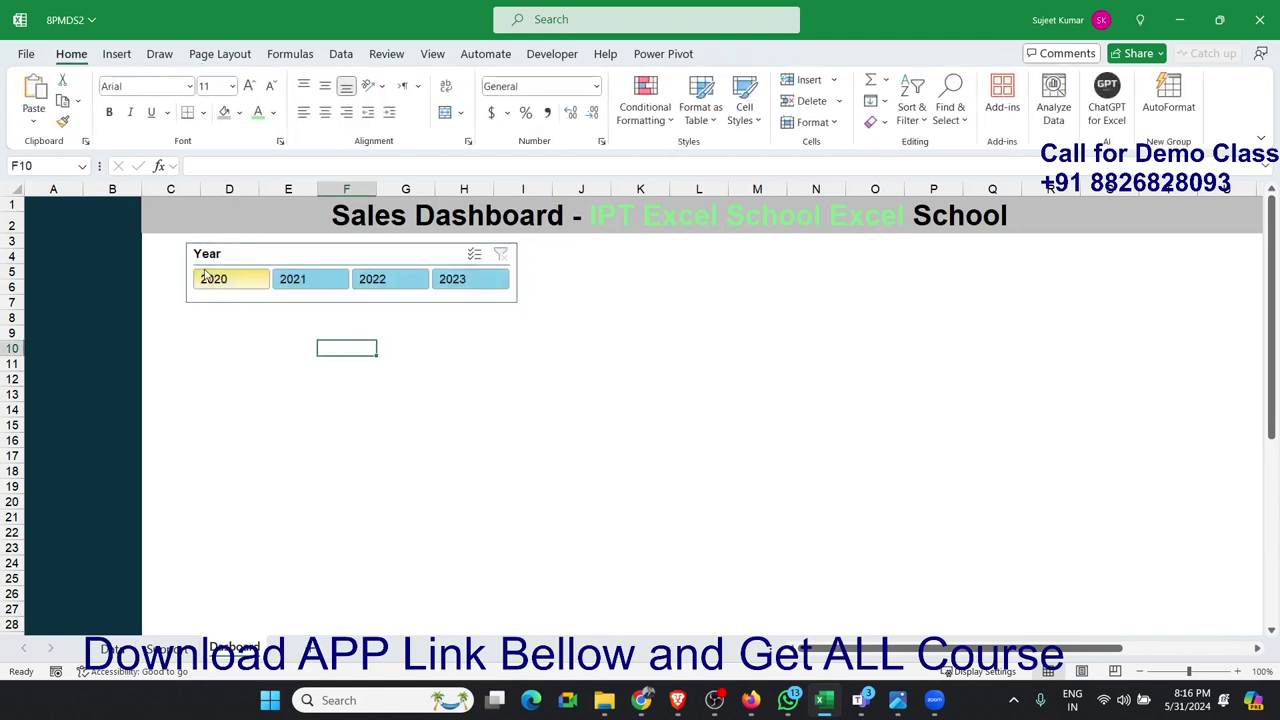
Step: Fill D3:I7 behind the Year slicer with Turquoise, Accent 4, Darker 50%
{"action": "left_click", "coordinate": [189, 240]}
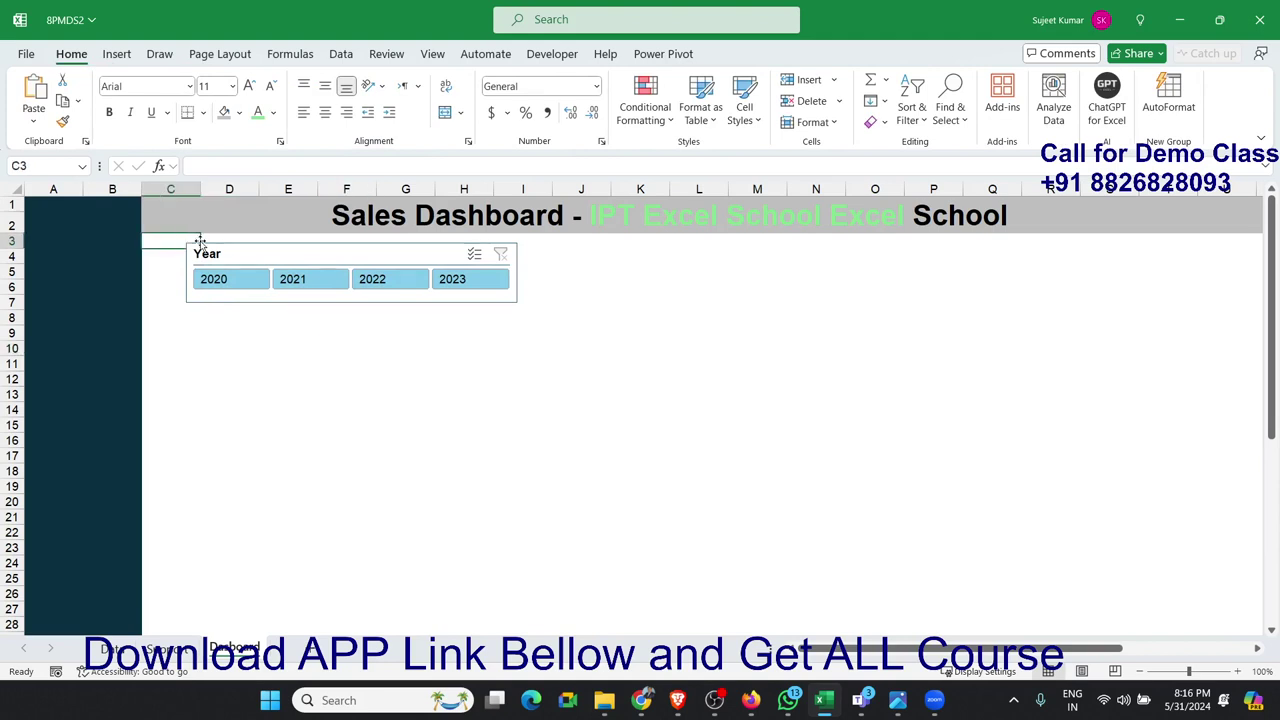
{"action": "left_click", "coordinate": [201, 242]}
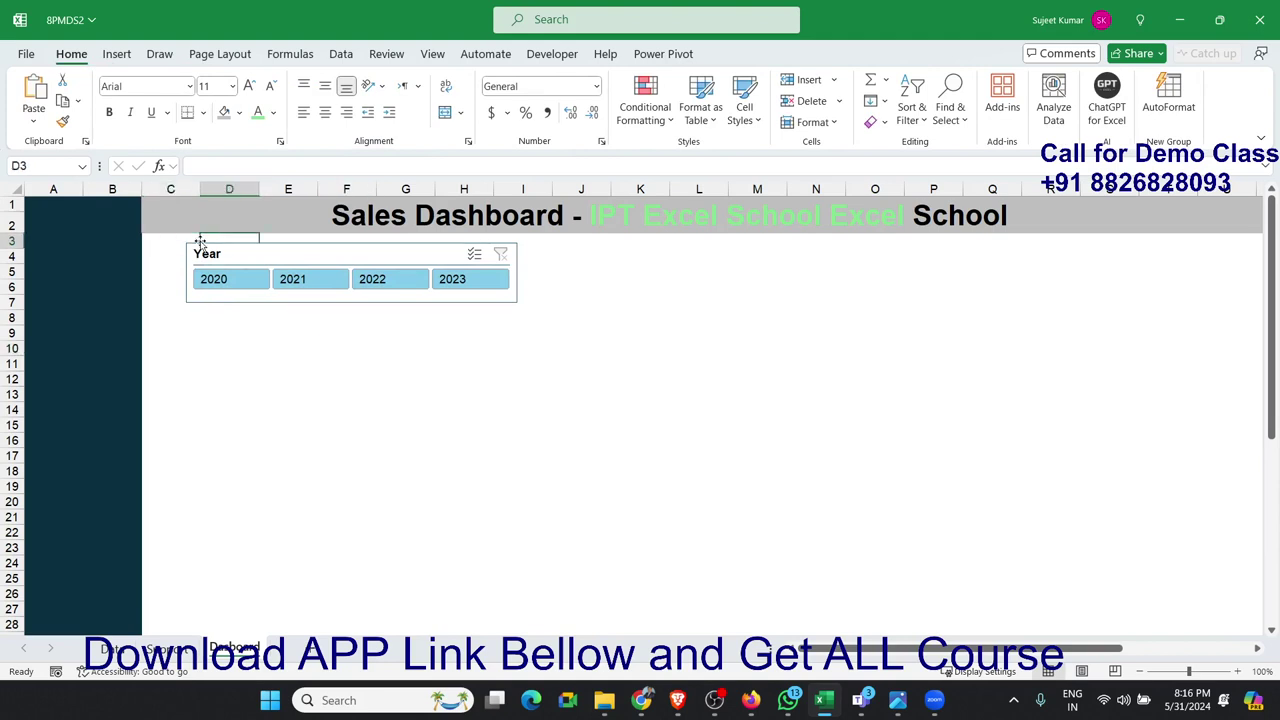
{"action": "key", "text": "shift+Right"}
{"action": "key", "text": "shift+Right"}
{"action": "key", "text": "shift+Right"}
{"action": "key", "text": "shift+Right"}
{"action": "key", "text": "shift+Right"}
{"action": "key", "text": "shift+Down"}
{"action": "key", "text": "shift+Down"}
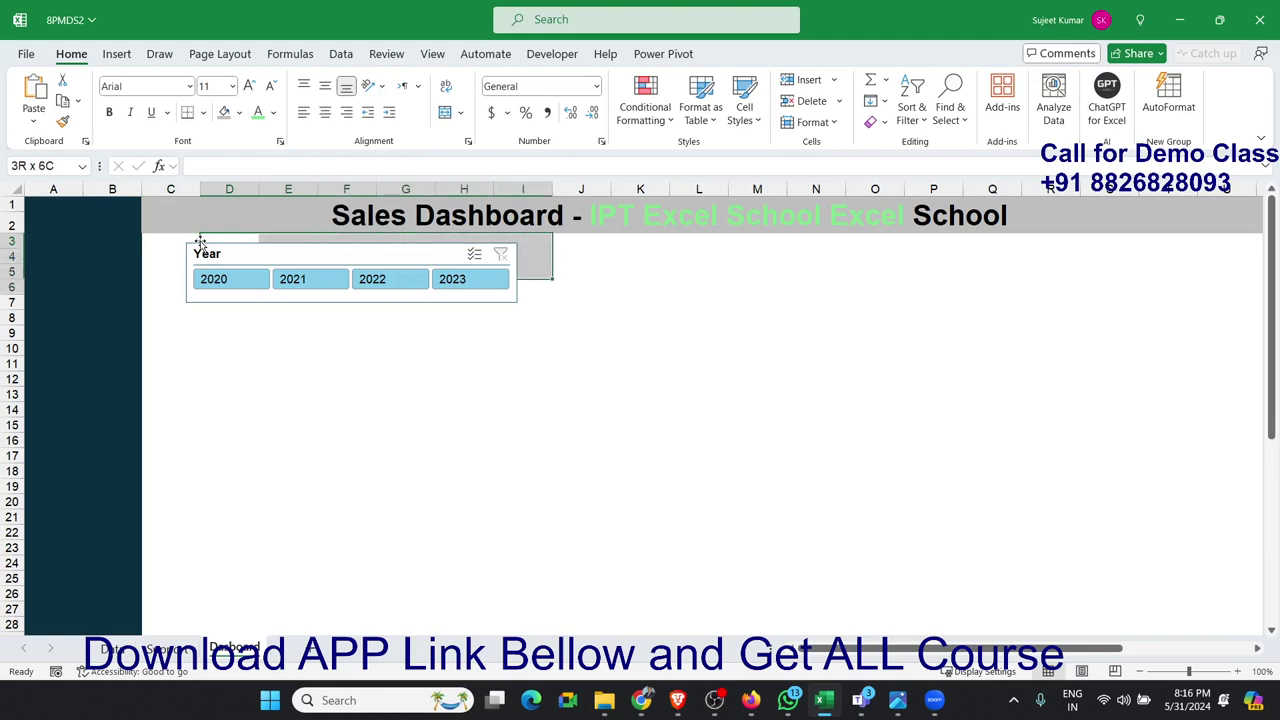
{"action": "key", "text": "shift+Down"}
{"action": "key", "text": "shift+Down"}
{"action": "key", "text": "shift+Down"}
{"action": "key", "text": "shift+Up"}
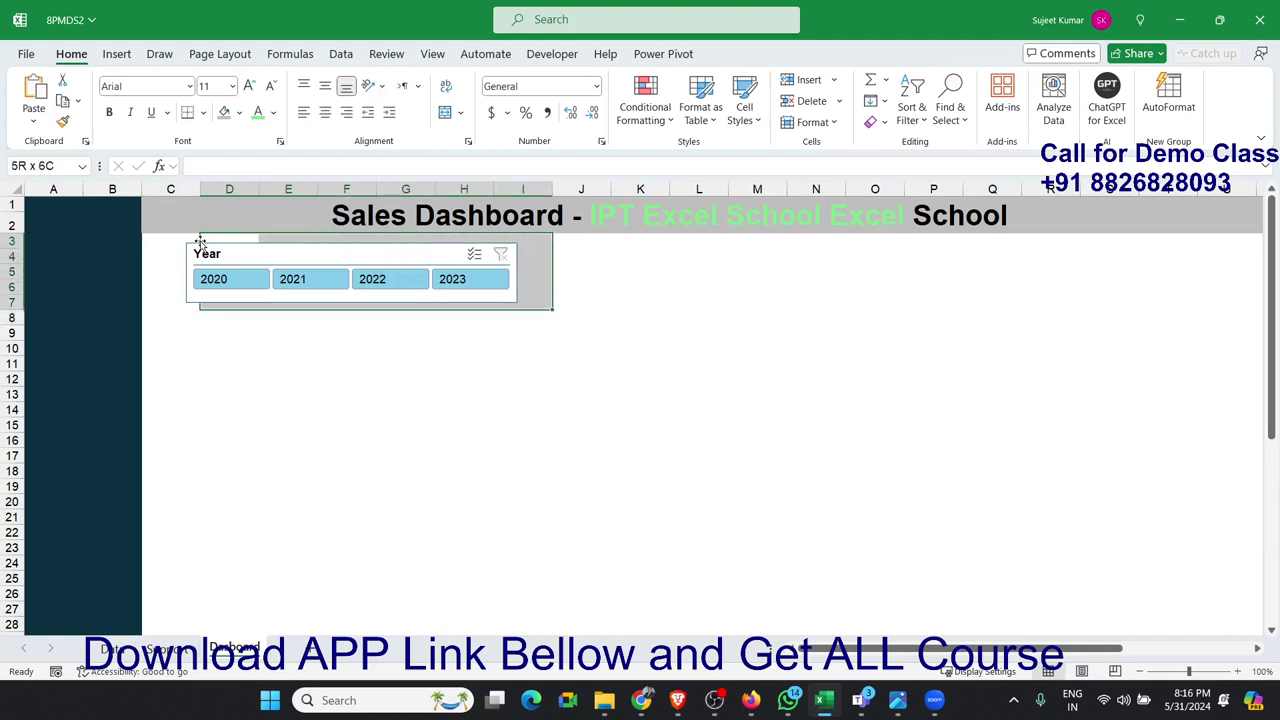
{"action": "left_click", "coordinate": [241, 113]}
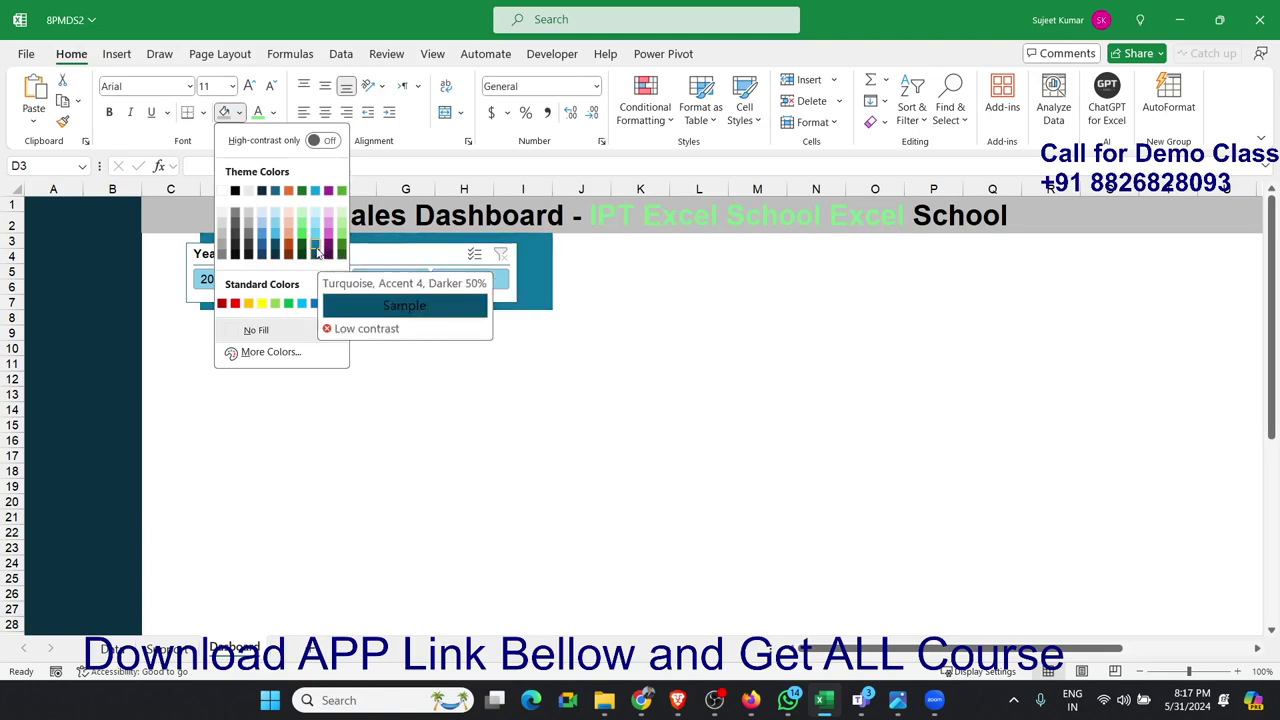
{"action": "left_click", "coordinate": [318, 258]}
{"action": "left_click", "coordinate": [326, 356]}
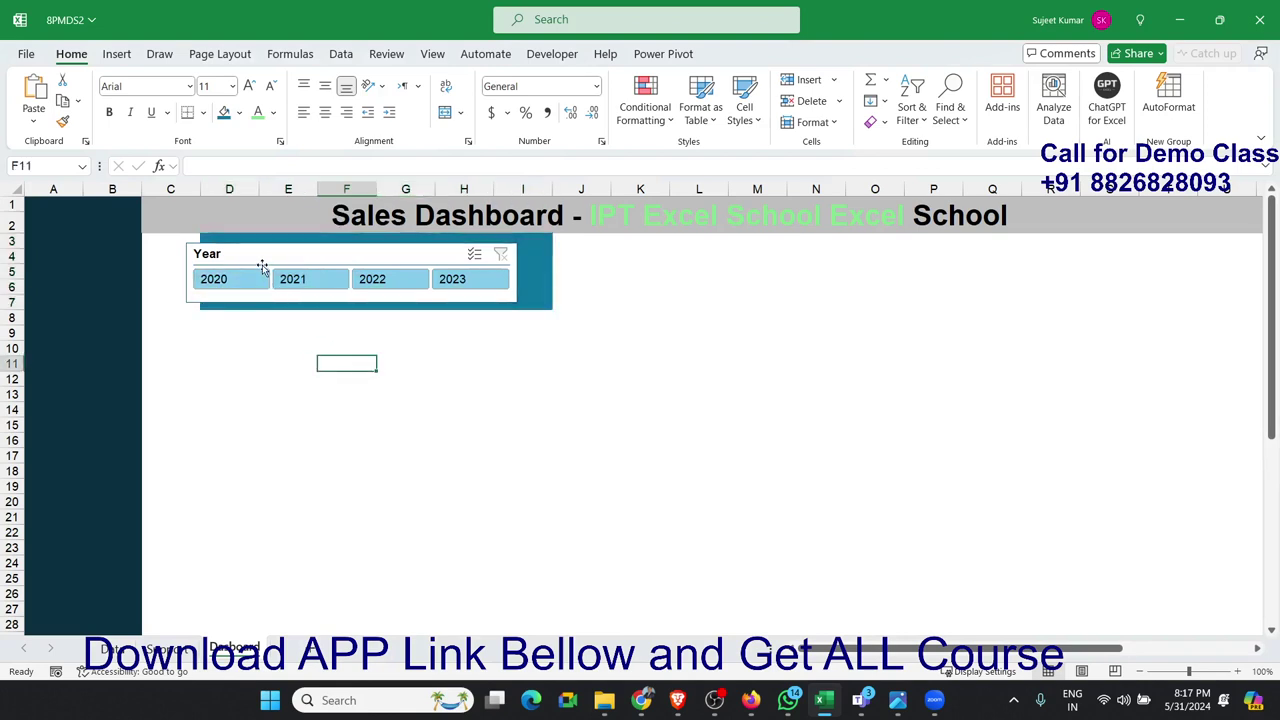
Step: Move and enlarge the Year slicer to sit over the teal block
{"action": "left_click_drag", "start_coordinate": [262, 257], "coordinate": [278, 250]}
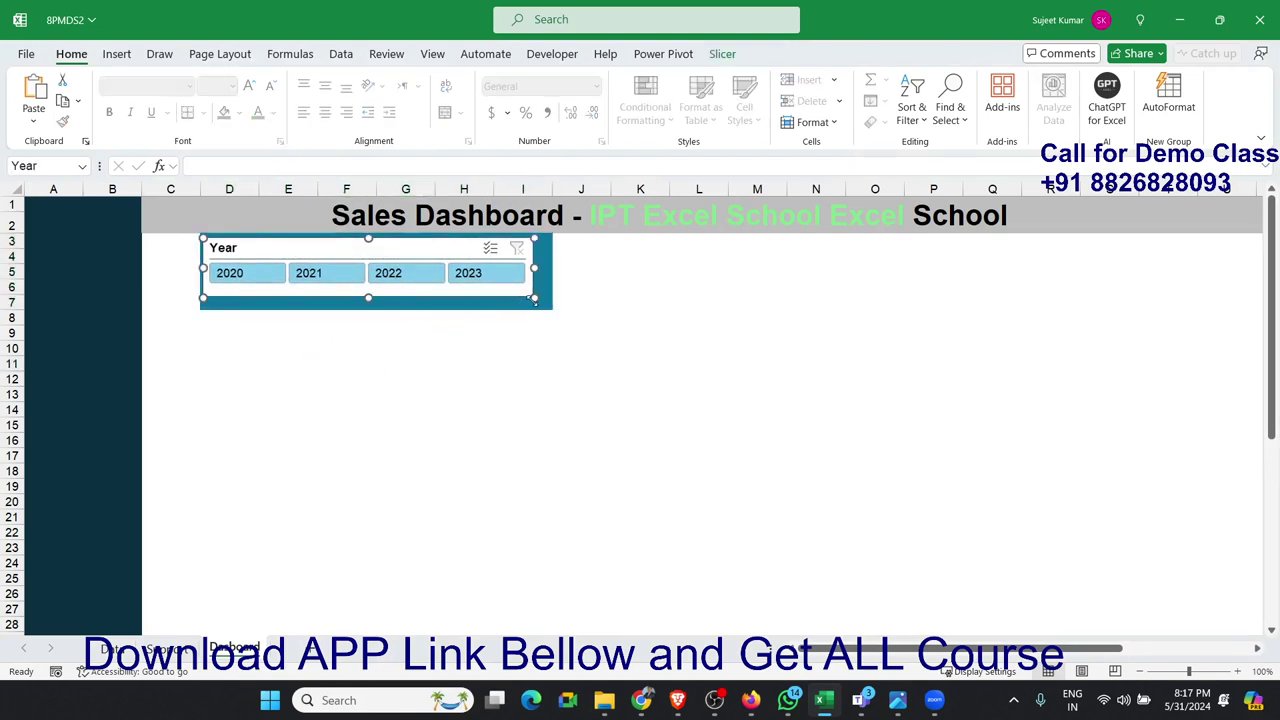
{"action": "left_click_drag", "start_coordinate": [534, 298], "coordinate": [548, 310]}
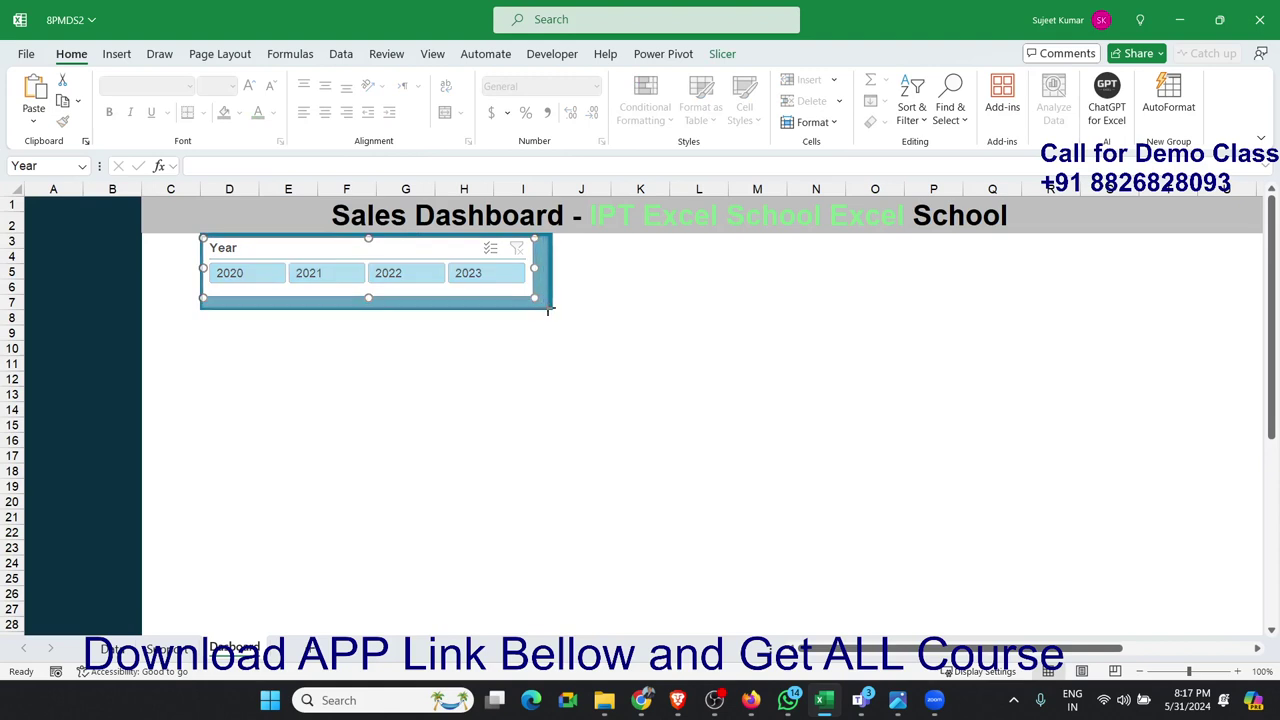
{"action": "left_click_drag", "start_coordinate": [548, 310], "coordinate": [548, 310]}
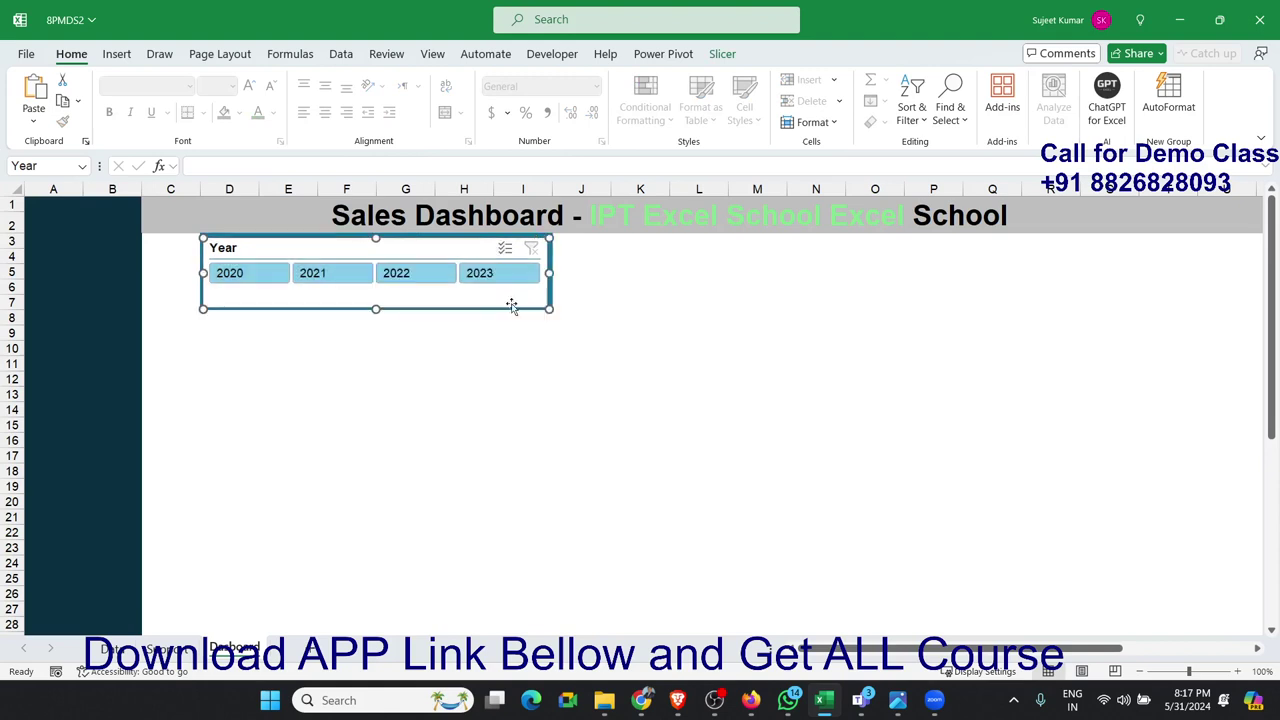
{"action": "left_click", "coordinate": [512, 331]}
{"action": "left_click", "coordinate": [485, 307]}
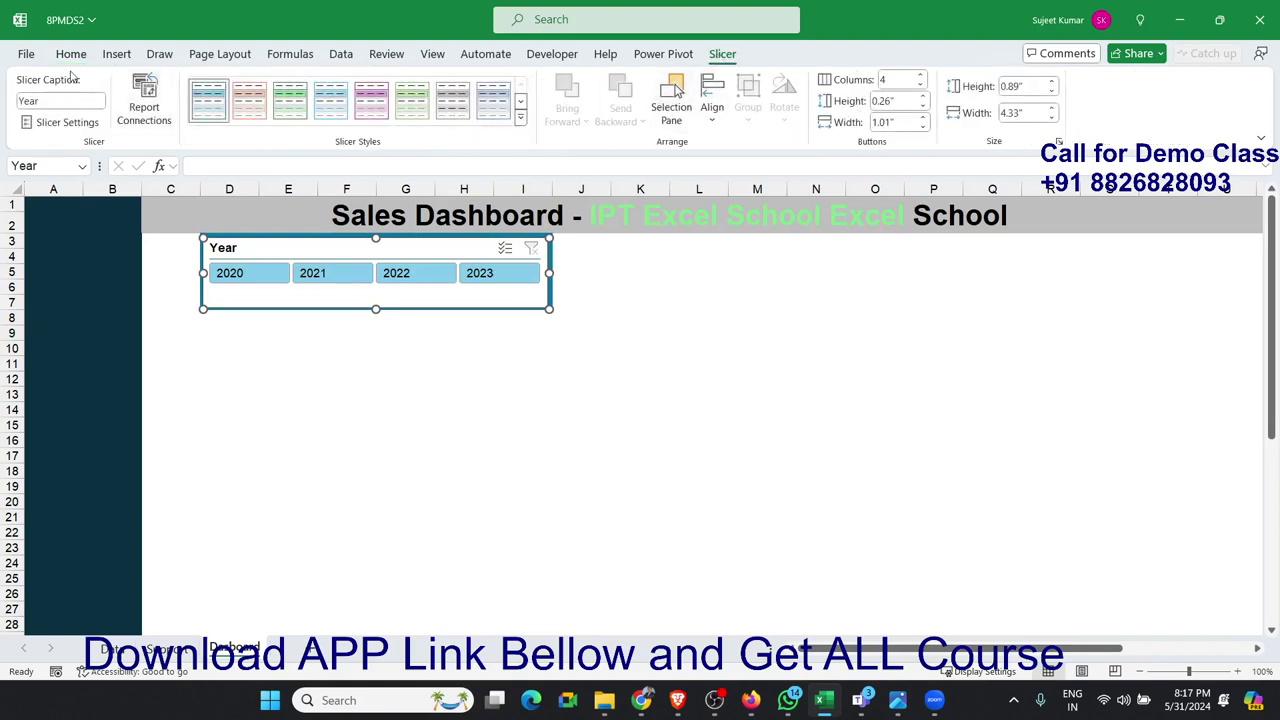
Step: Check Slicer Settings without changes, then expand the Slicer Styles gallery
{"action": "left_click", "coordinate": [66, 123]}
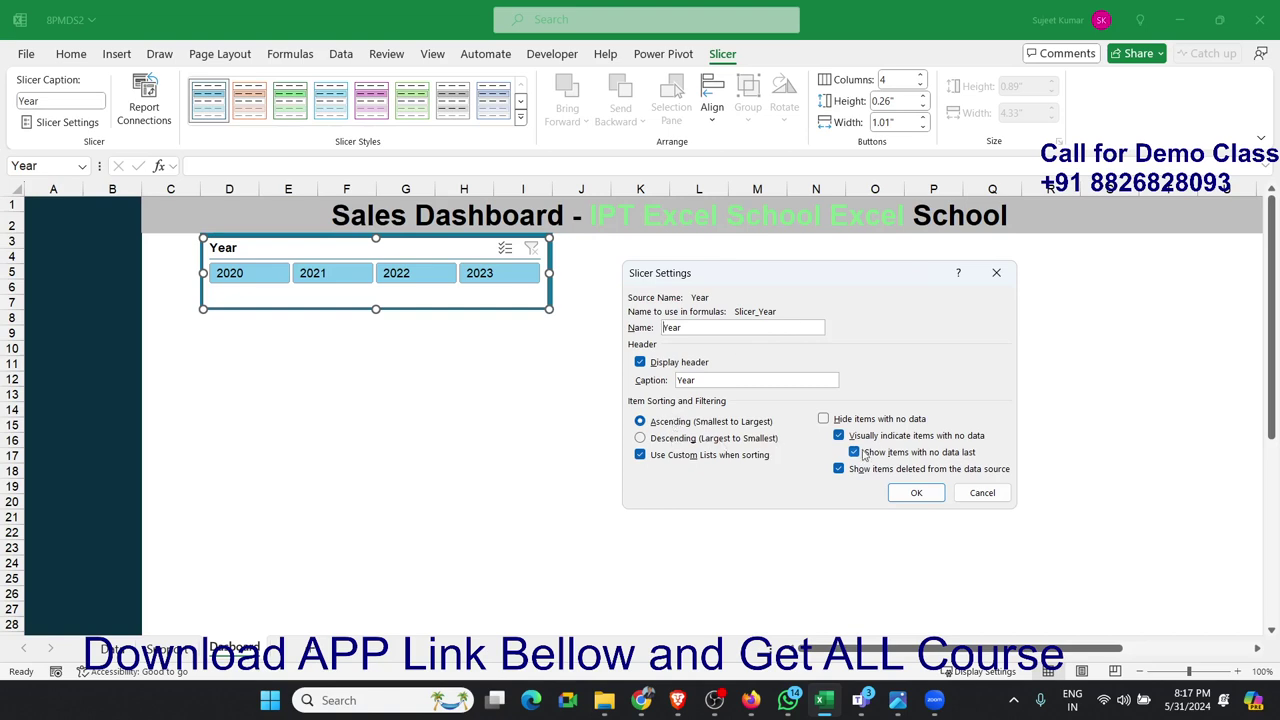
{"action": "left_click", "coordinate": [983, 493]}
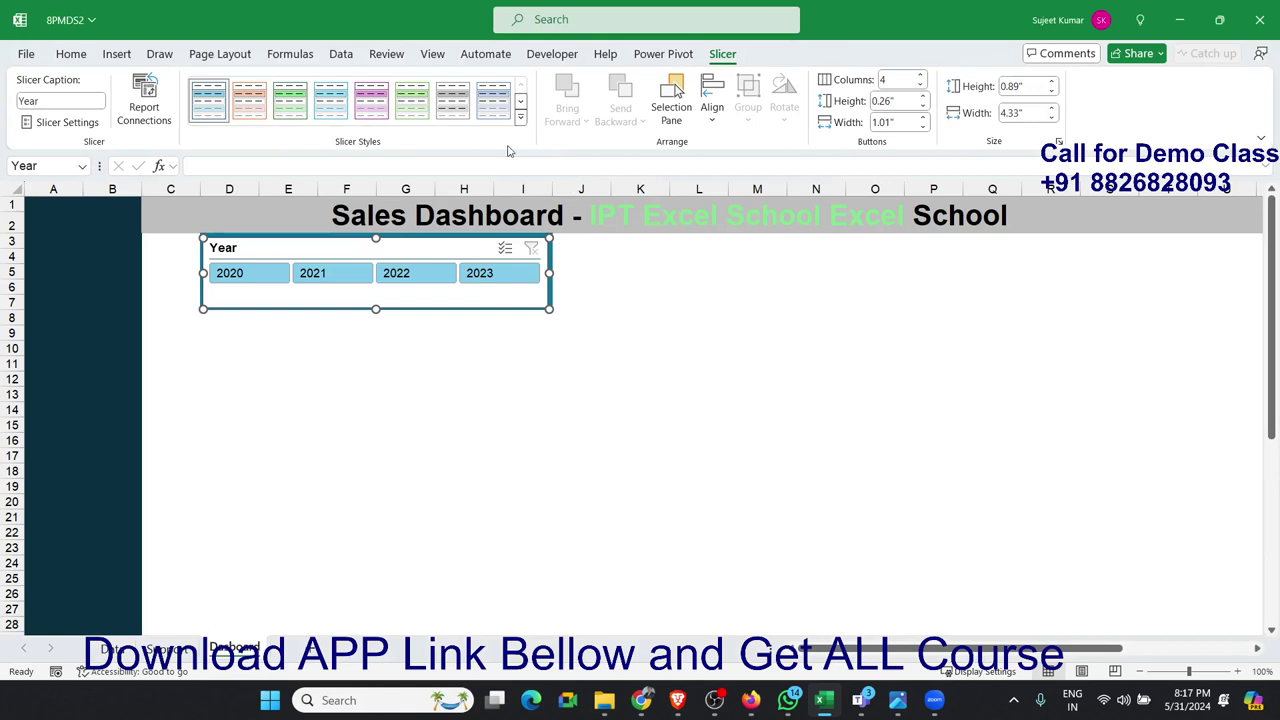
{"action": "left_click", "coordinate": [520, 117]}
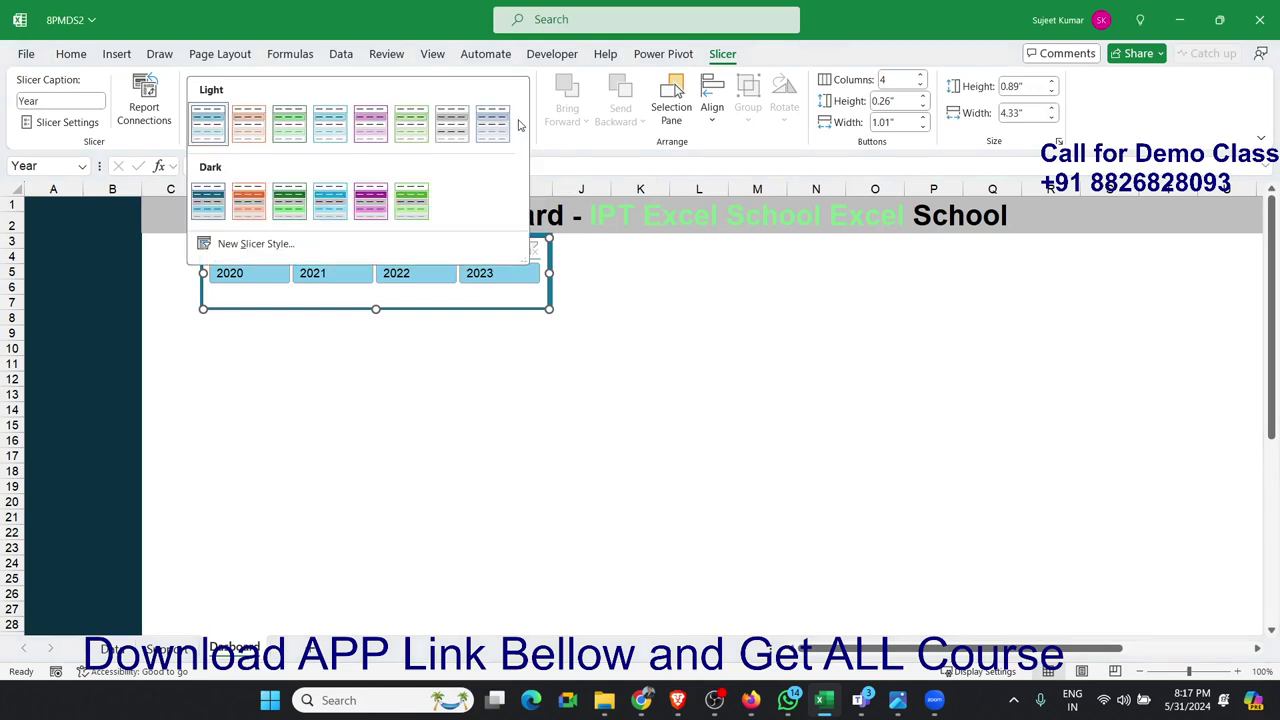
Step: Create a new custom slicer style, Slicer Style 1, with Whole Slicer strikethrough turned off
{"action": "left_click", "coordinate": [255, 244]}
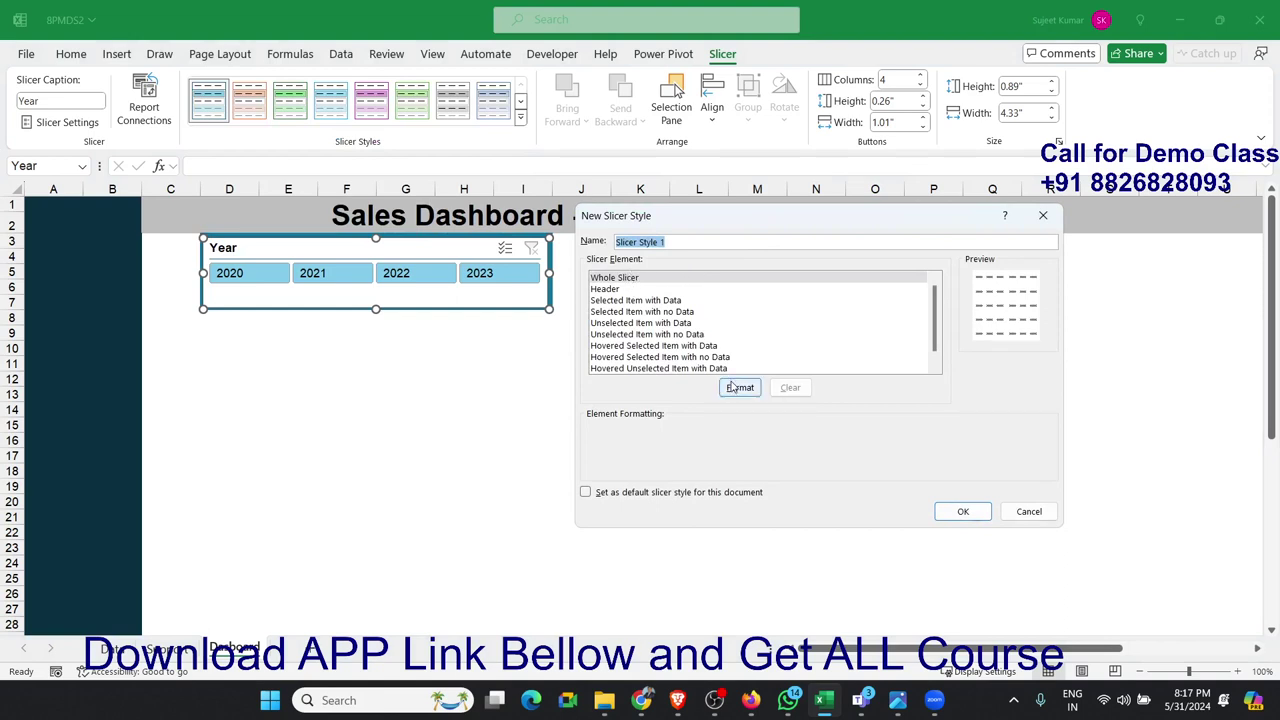
{"action": "left_click", "coordinate": [731, 388]}
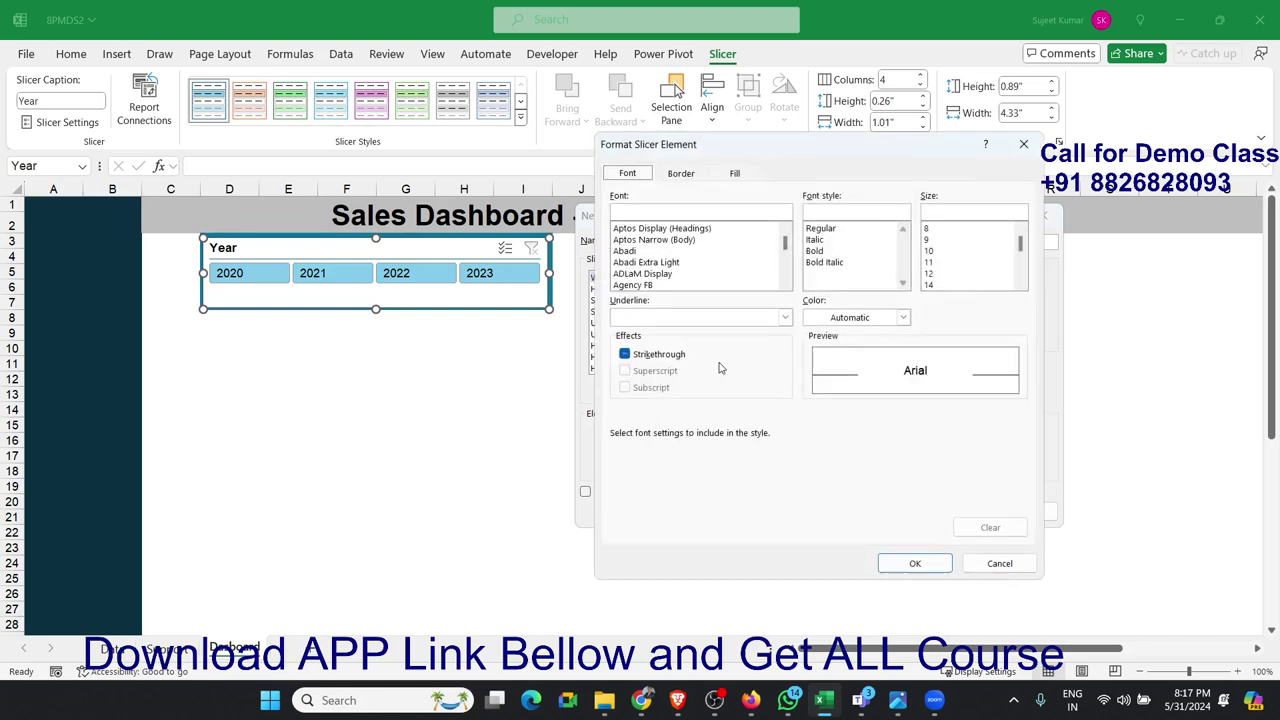
{"action": "left_click", "coordinate": [735, 173]}
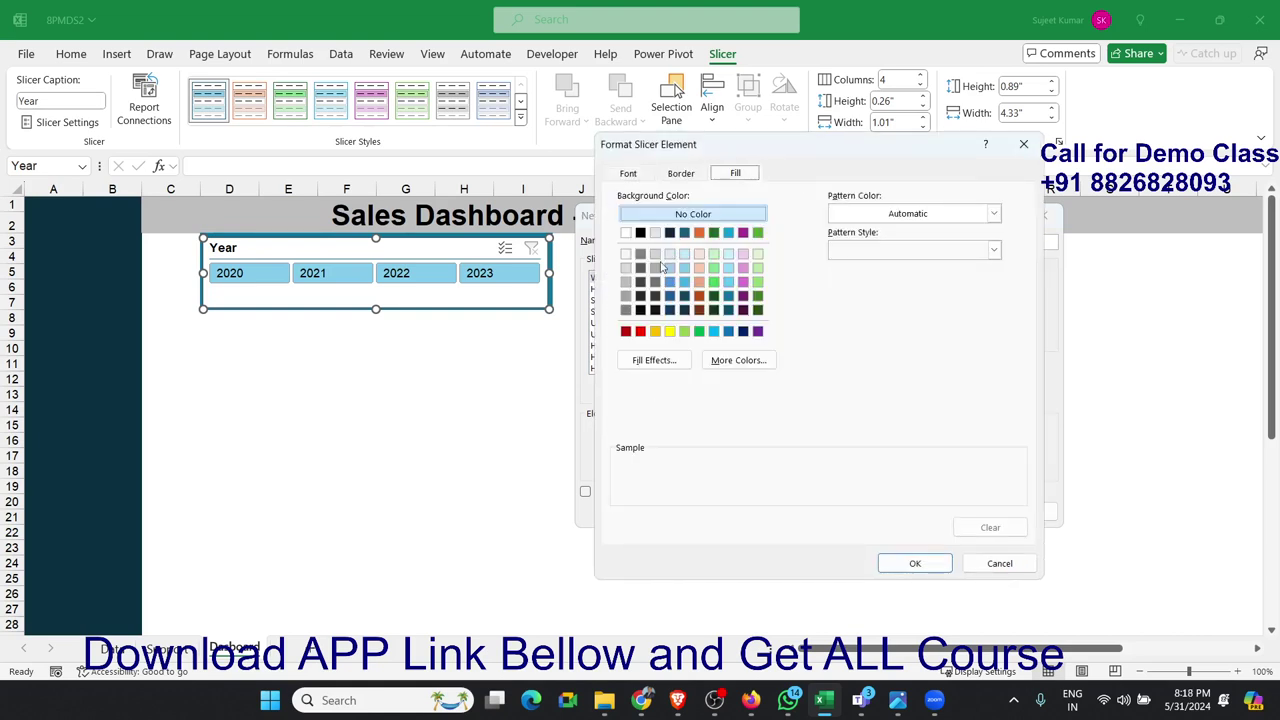
{"action": "left_click", "coordinate": [678, 174]}
{"action": "left_click", "coordinate": [642, 177]}
{"action": "left_click", "coordinate": [662, 177]}
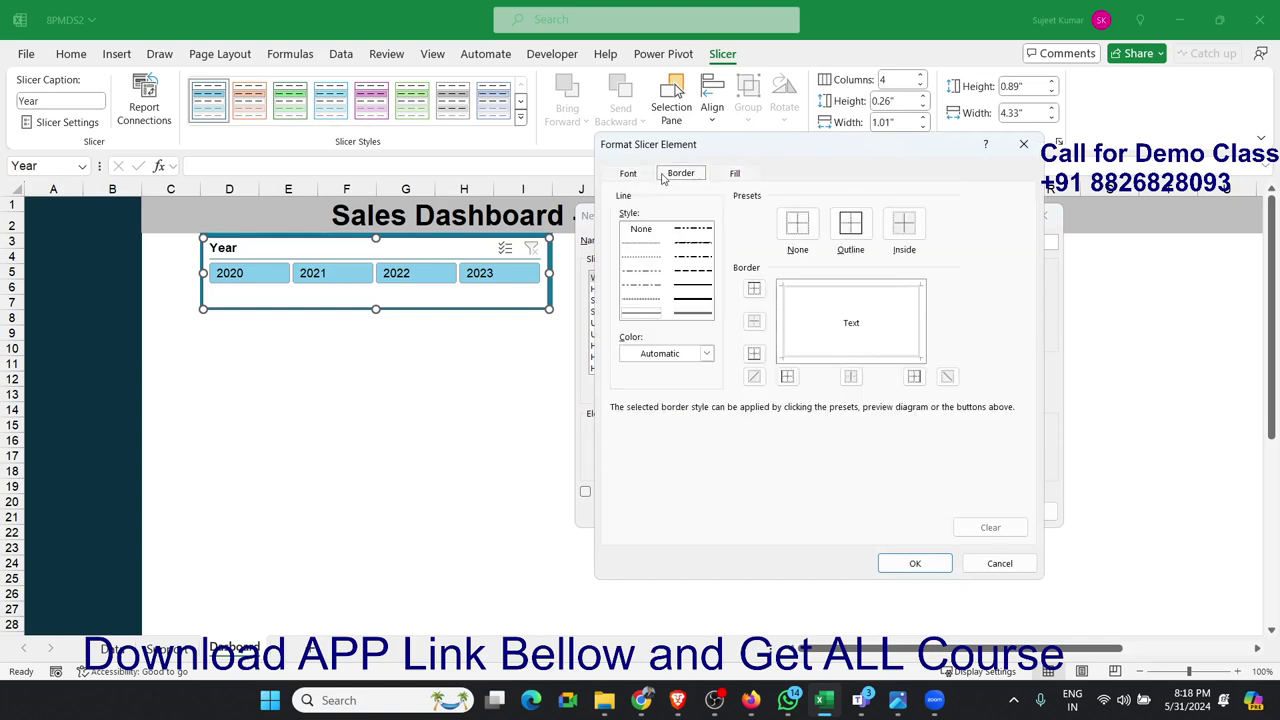
{"action": "left_click", "coordinate": [627, 175]}
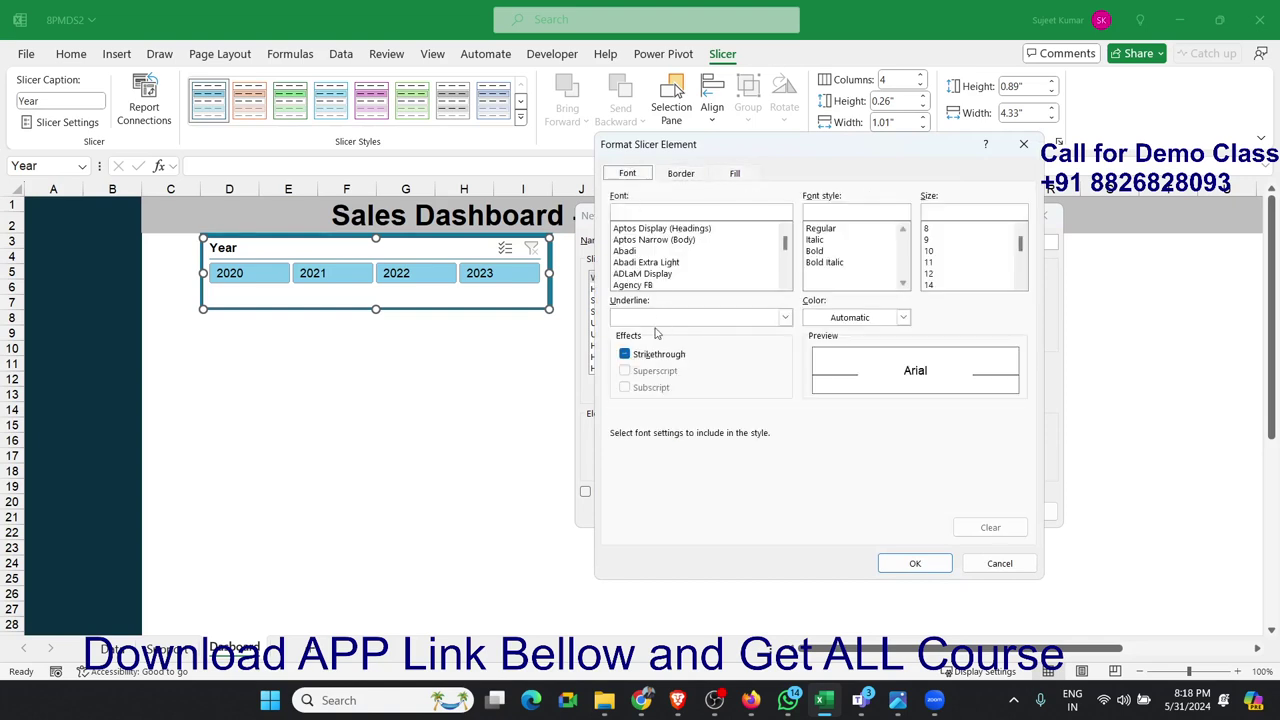
{"action": "left_click", "coordinate": [636, 357]}
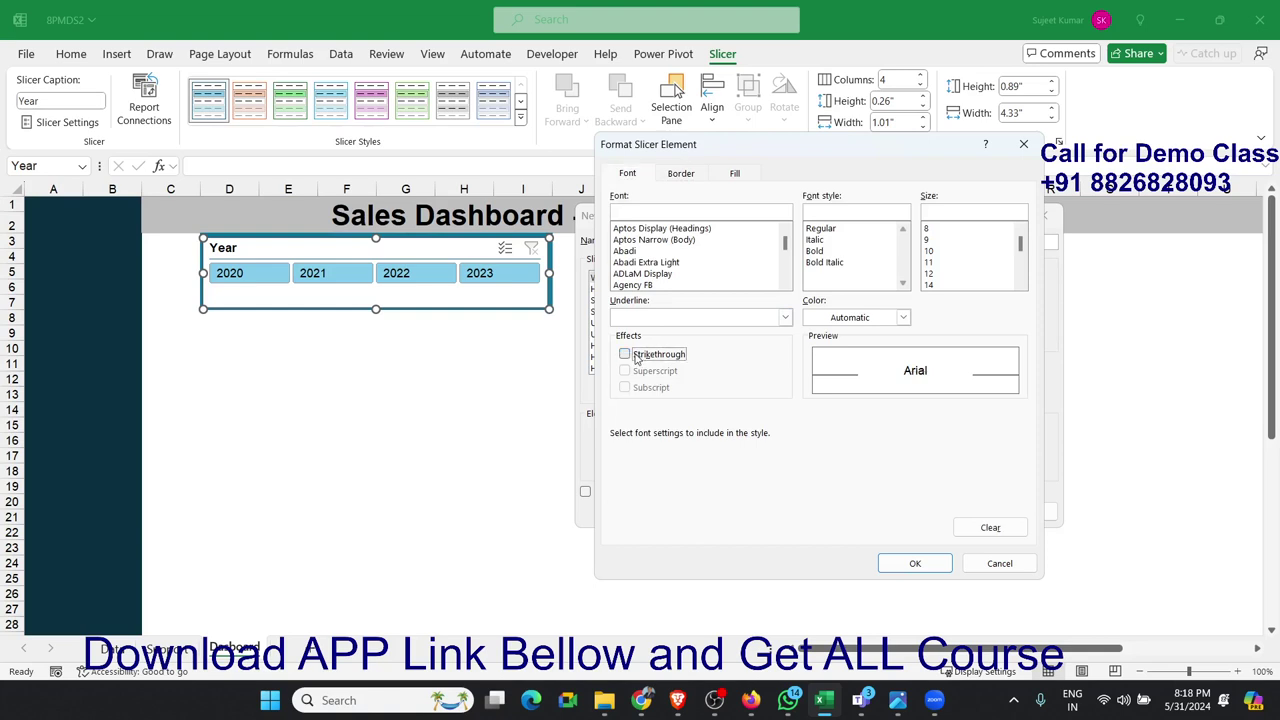
{"action": "left_click", "coordinate": [912, 562]}
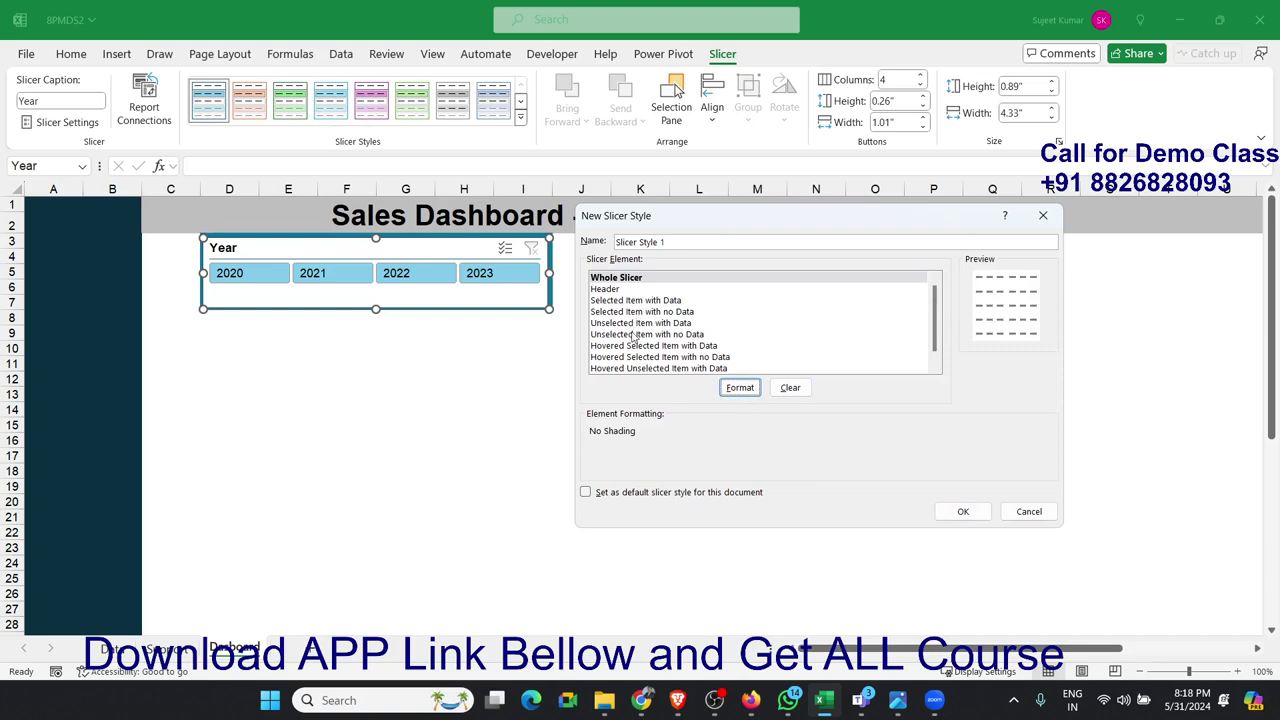
{"action": "scroll", "coordinate": [727, 347], "scroll_direction": "down", "scroll_amount": 1}
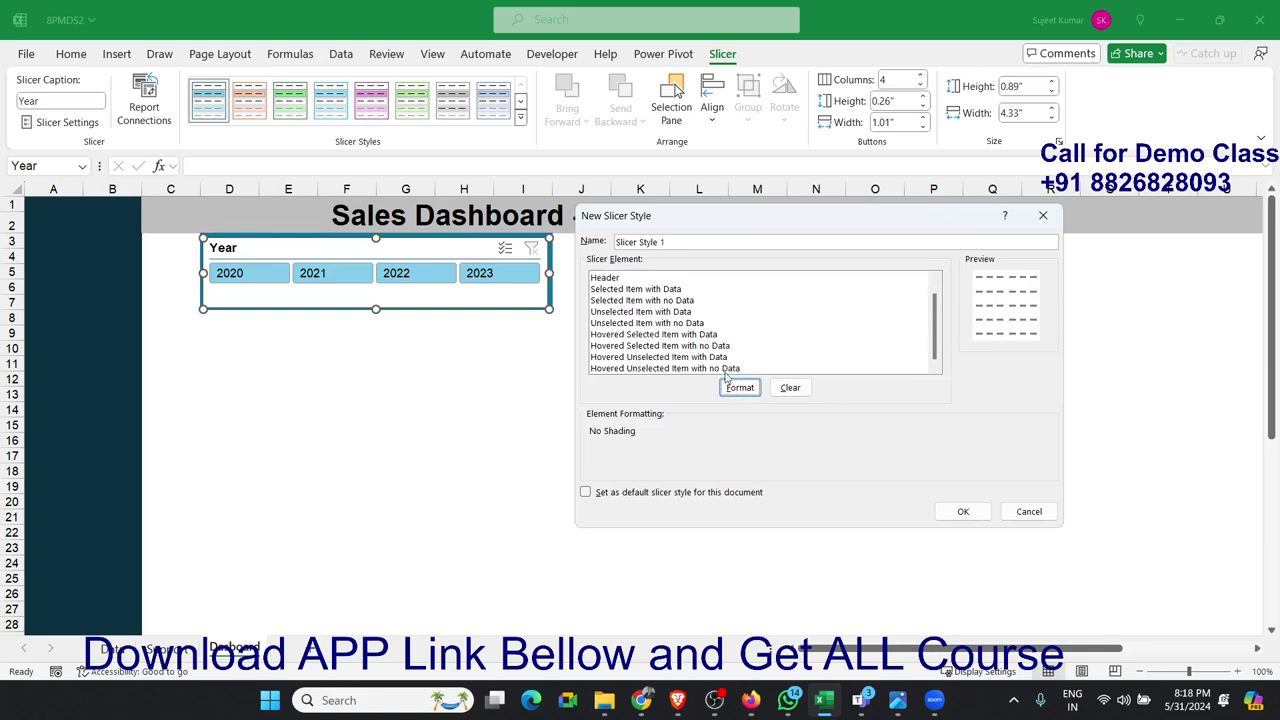
{"action": "left_click", "coordinate": [958, 513]}
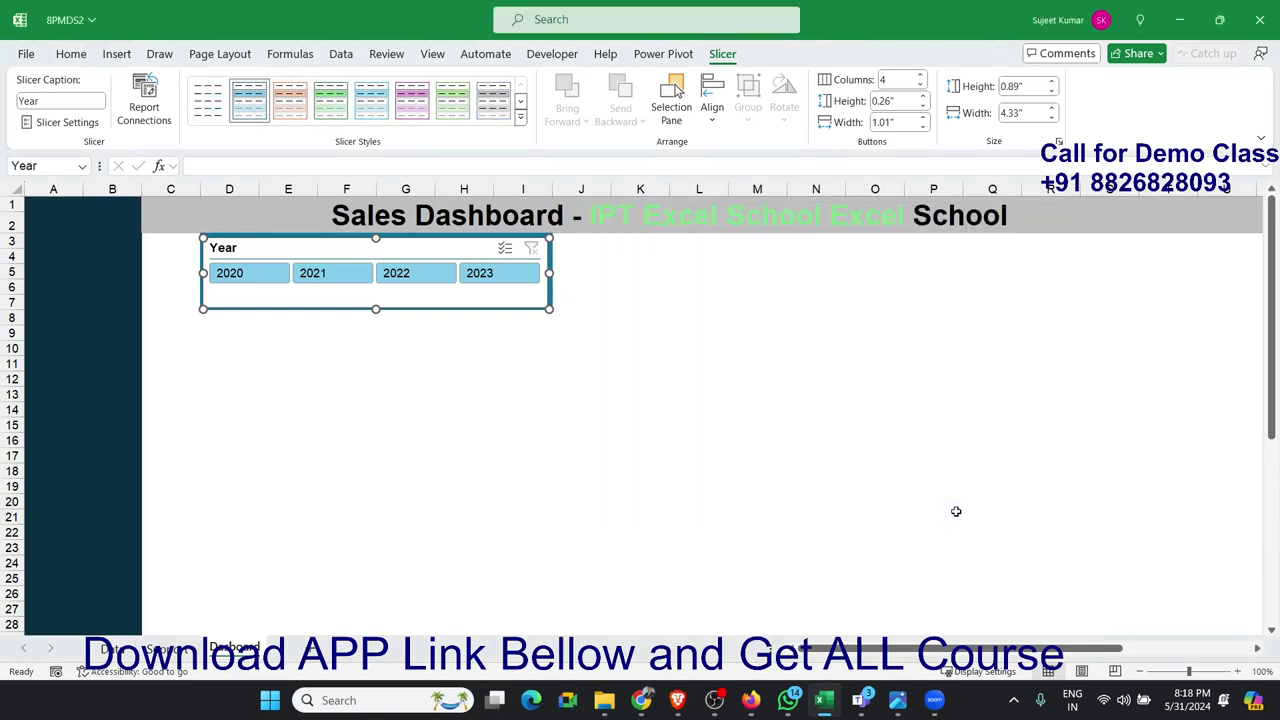
Step: Apply Slicer Style 1 to the Year slicer so 2020–2023 show as plain unshaded buttons
{"action": "left_click", "coordinate": [521, 117]}
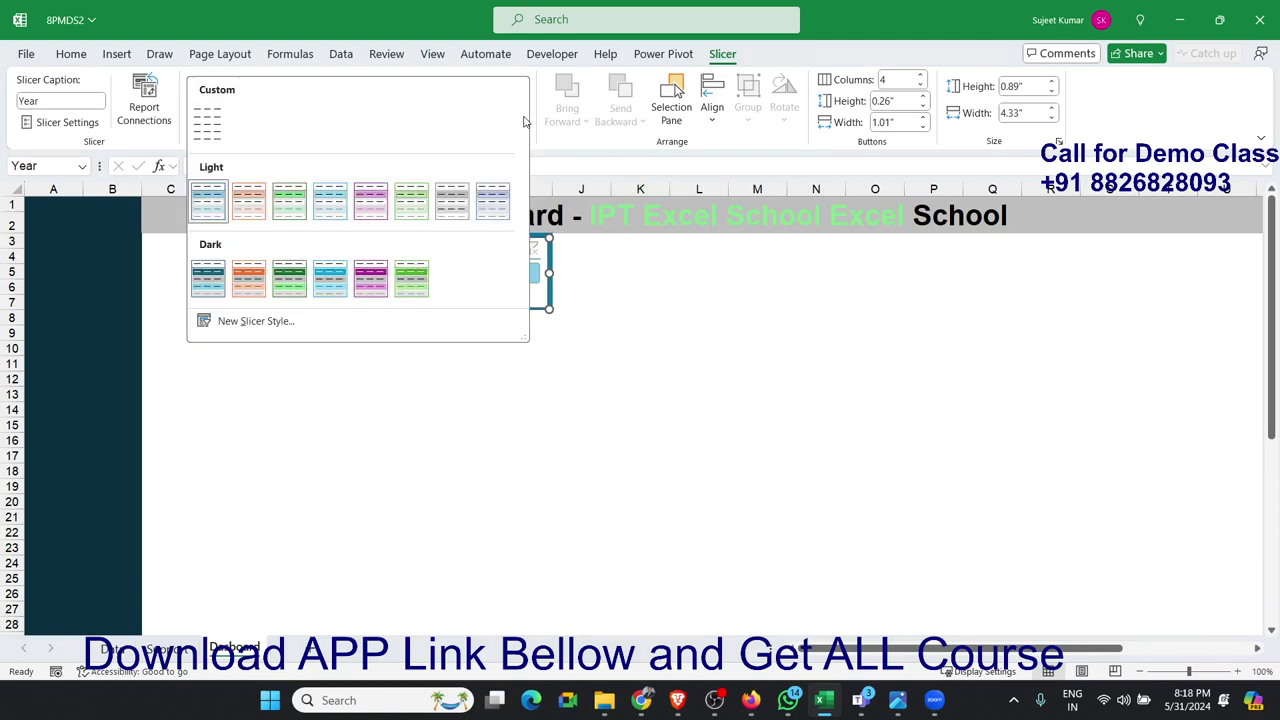
{"action": "left_click", "coordinate": [210, 120]}
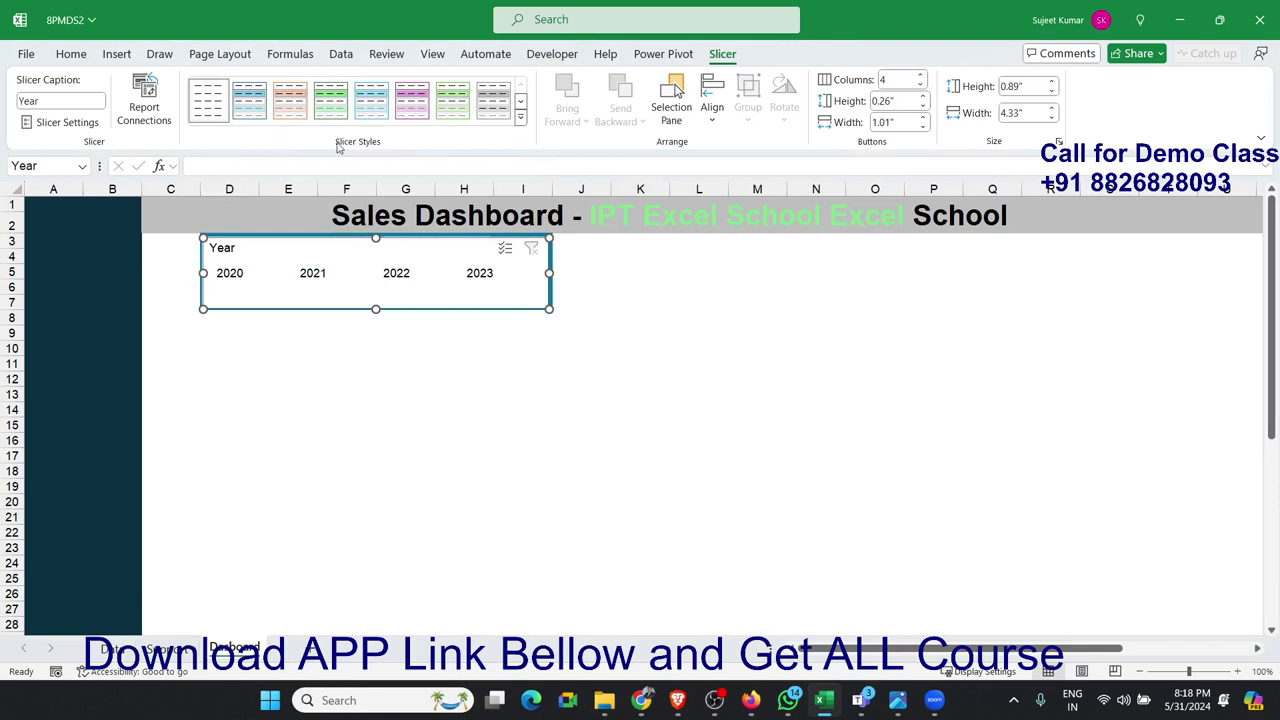
{"action": "left_click", "coordinate": [500, 330]}
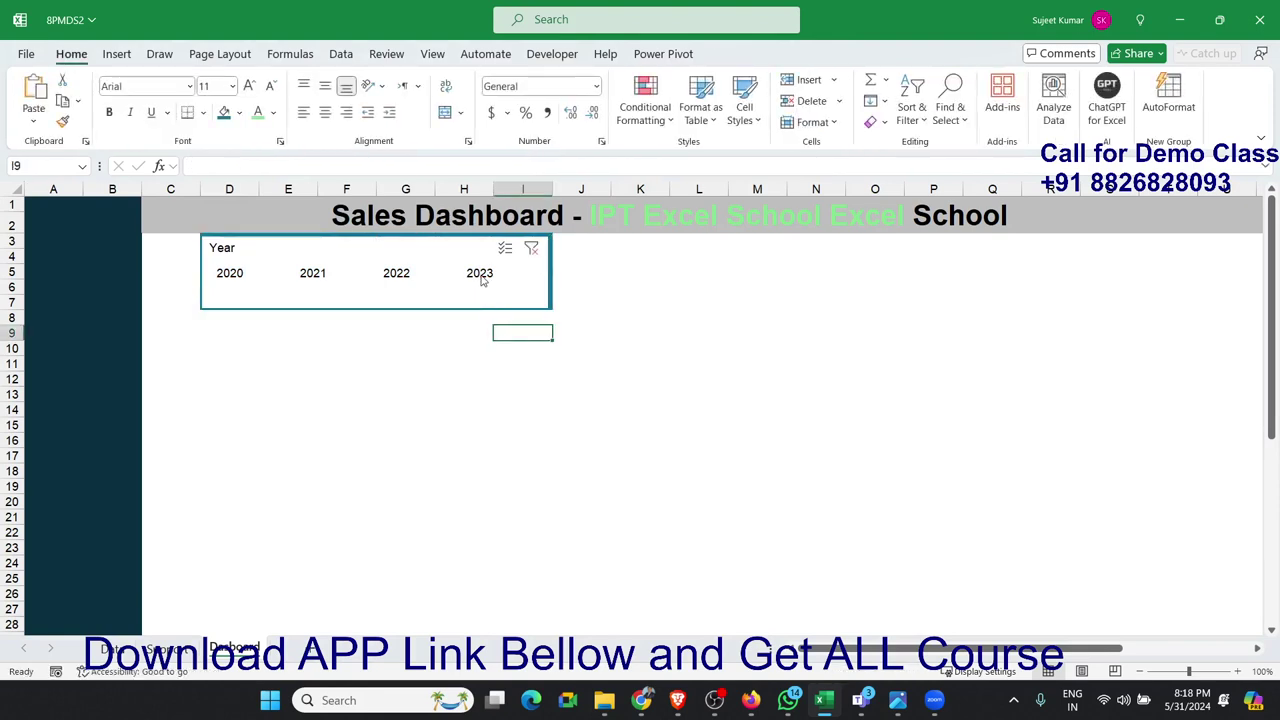
{"action": "left_click", "coordinate": [445, 297]}
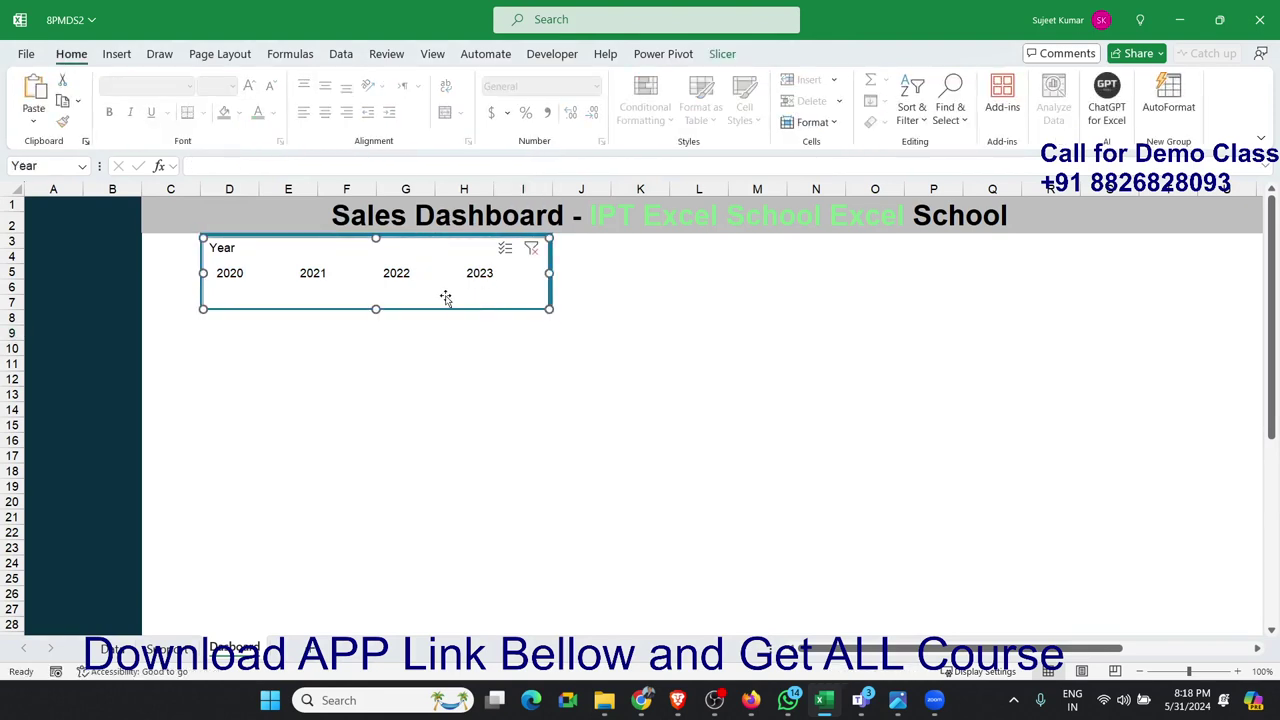
{"action": "left_click", "coordinate": [722, 54]}
{"action": "left_click", "coordinate": [521, 117]}
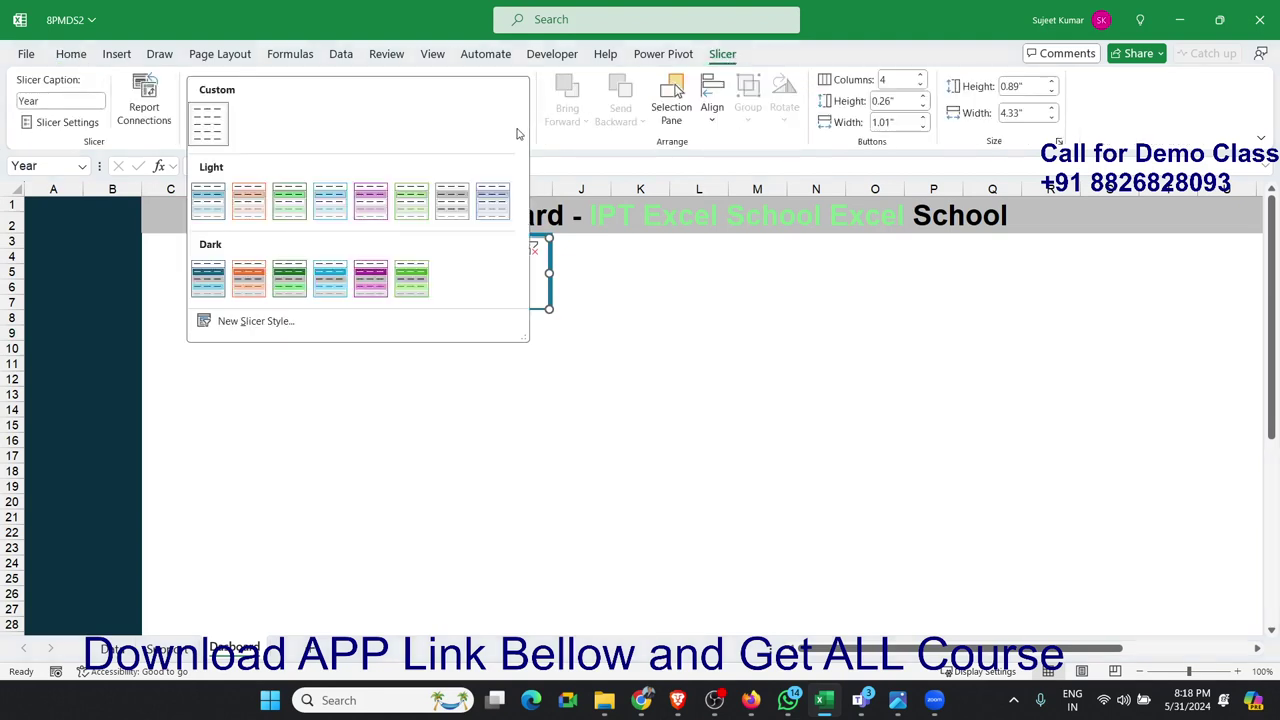
Step: Modify Slicer Style 1 so the Whole Slicer element has a teal background fill
{"action": "right_click", "coordinate": [221, 119]}
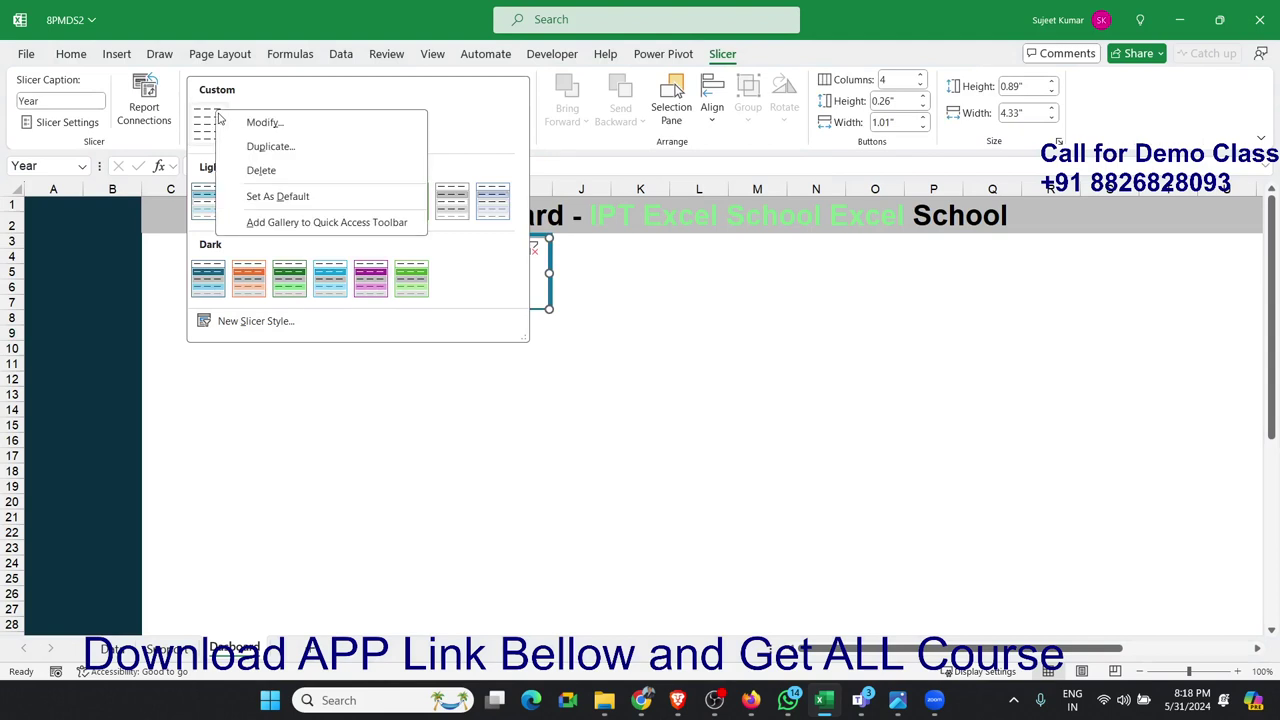
{"action": "left_click", "coordinate": [268, 123]}
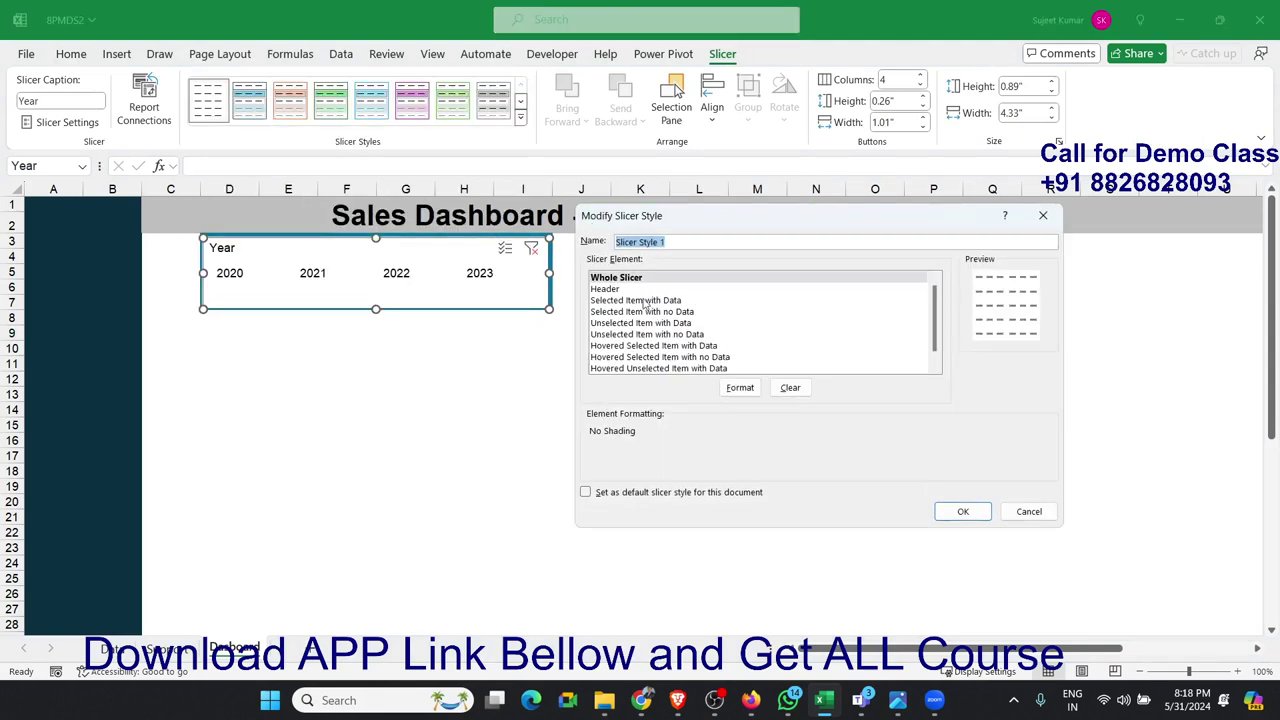
{"action": "left_click", "coordinate": [740, 387]}
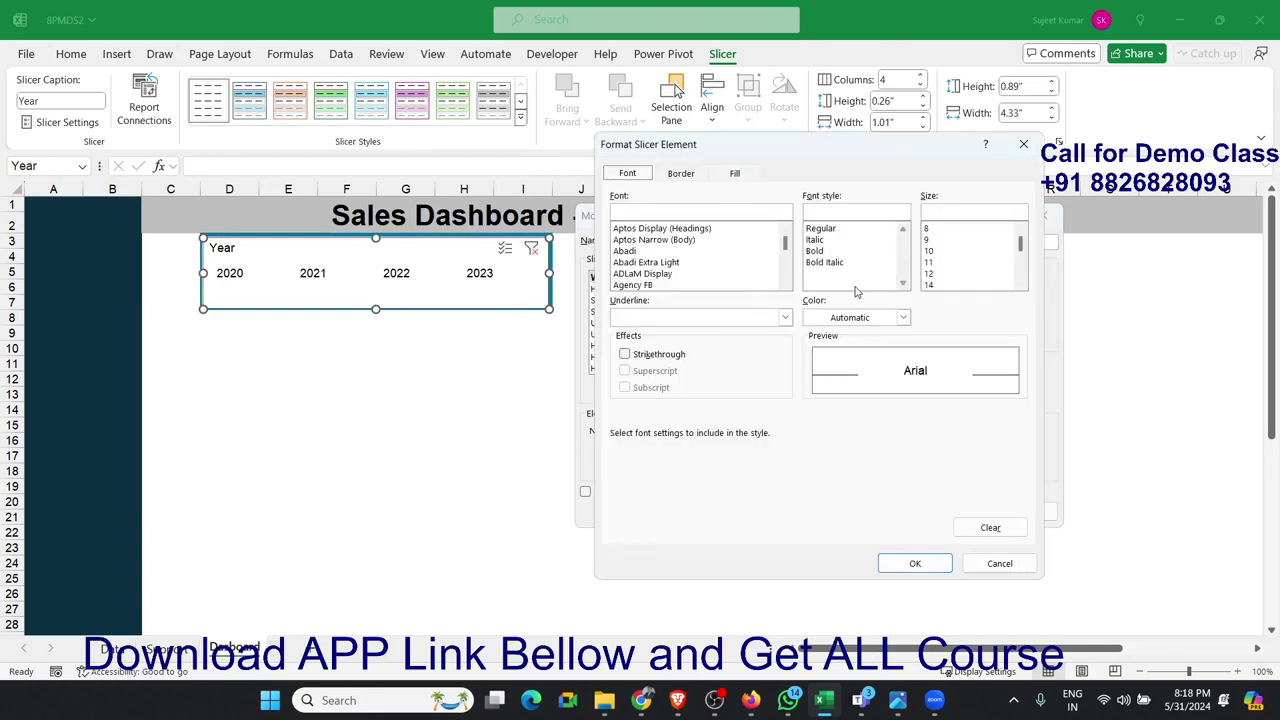
{"action": "left_click", "coordinate": [903, 317]}
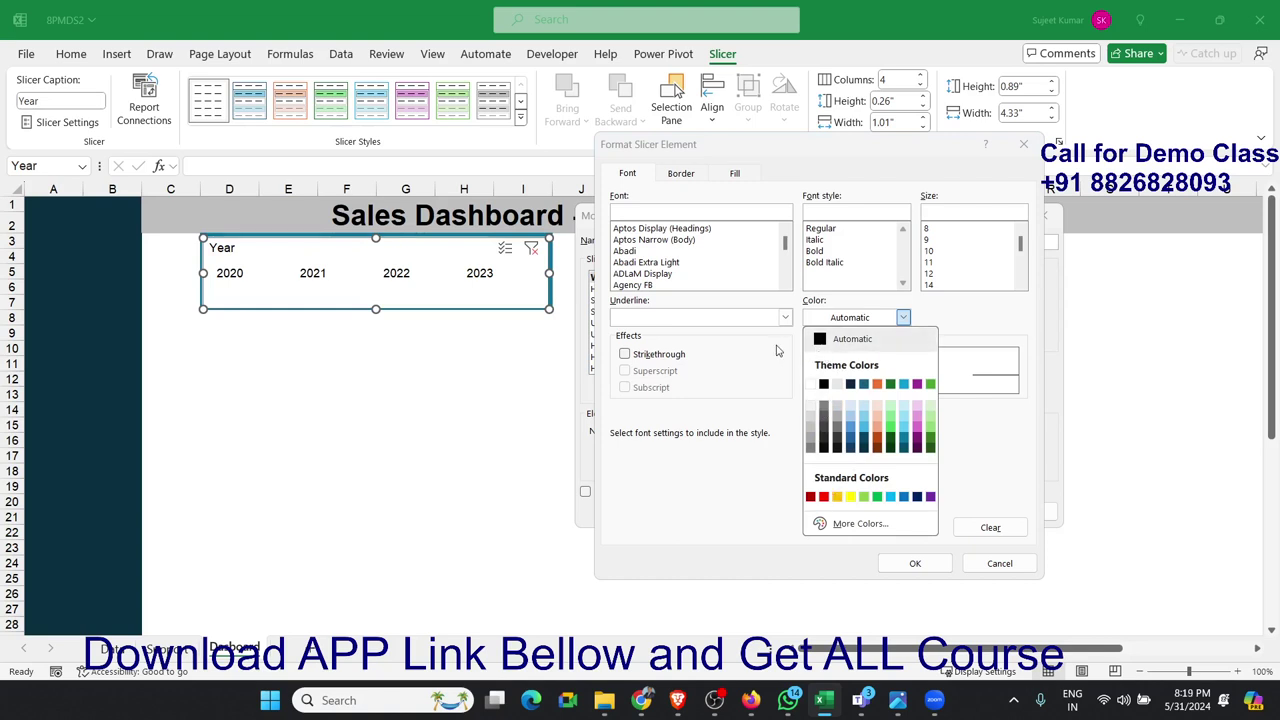
{"action": "left_click", "coordinate": [903, 440]}
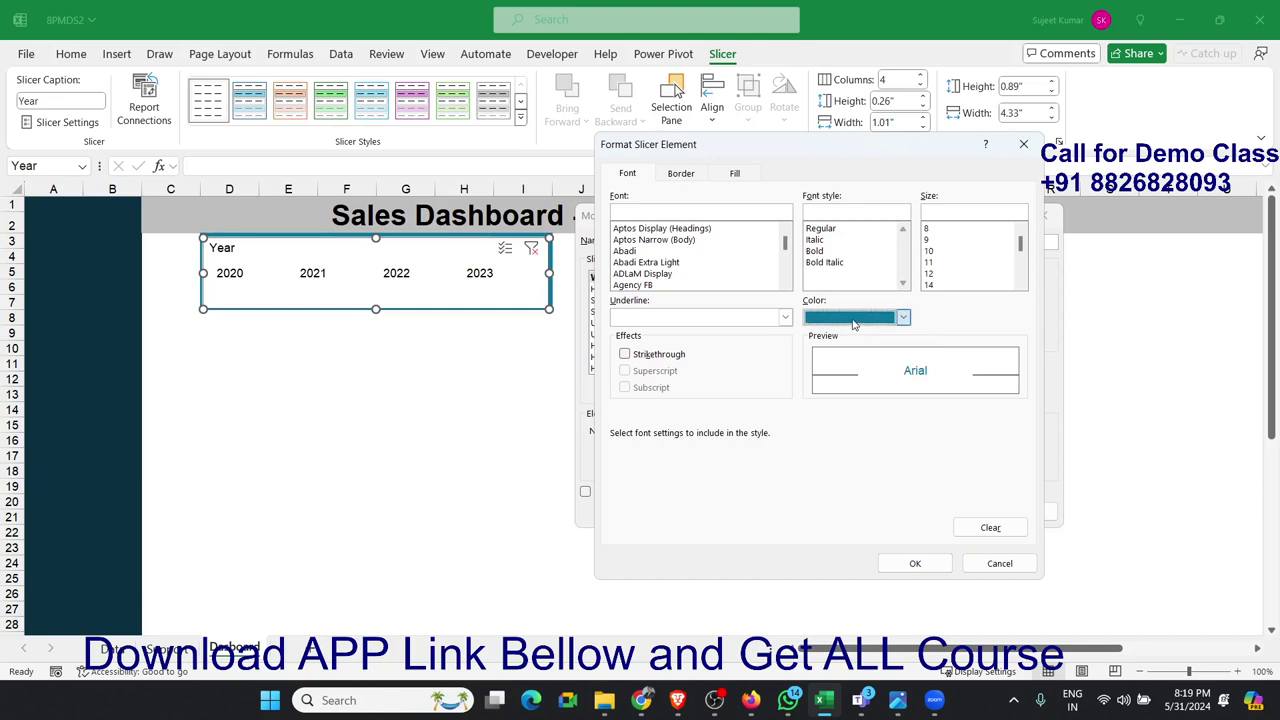
{"action": "left_click", "coordinate": [854, 318]}
{"action": "left_click", "coordinate": [835, 340]}
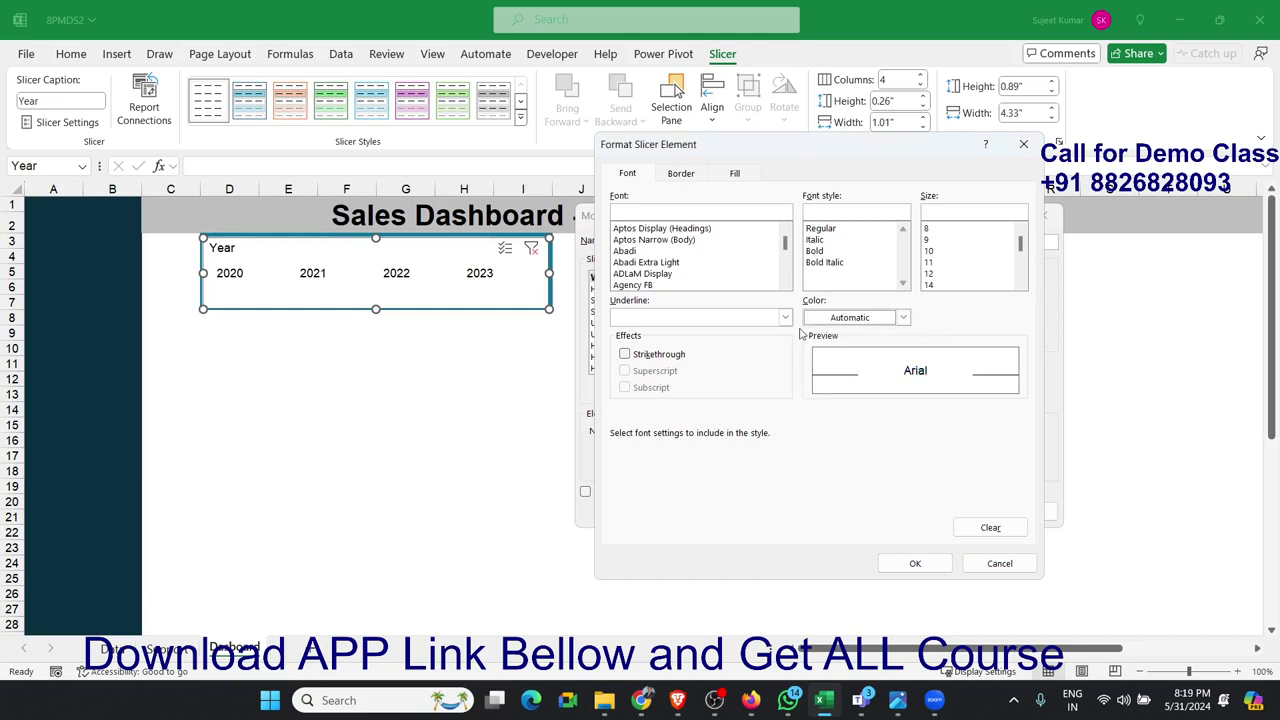
{"action": "left_click", "coordinate": [722, 175]}
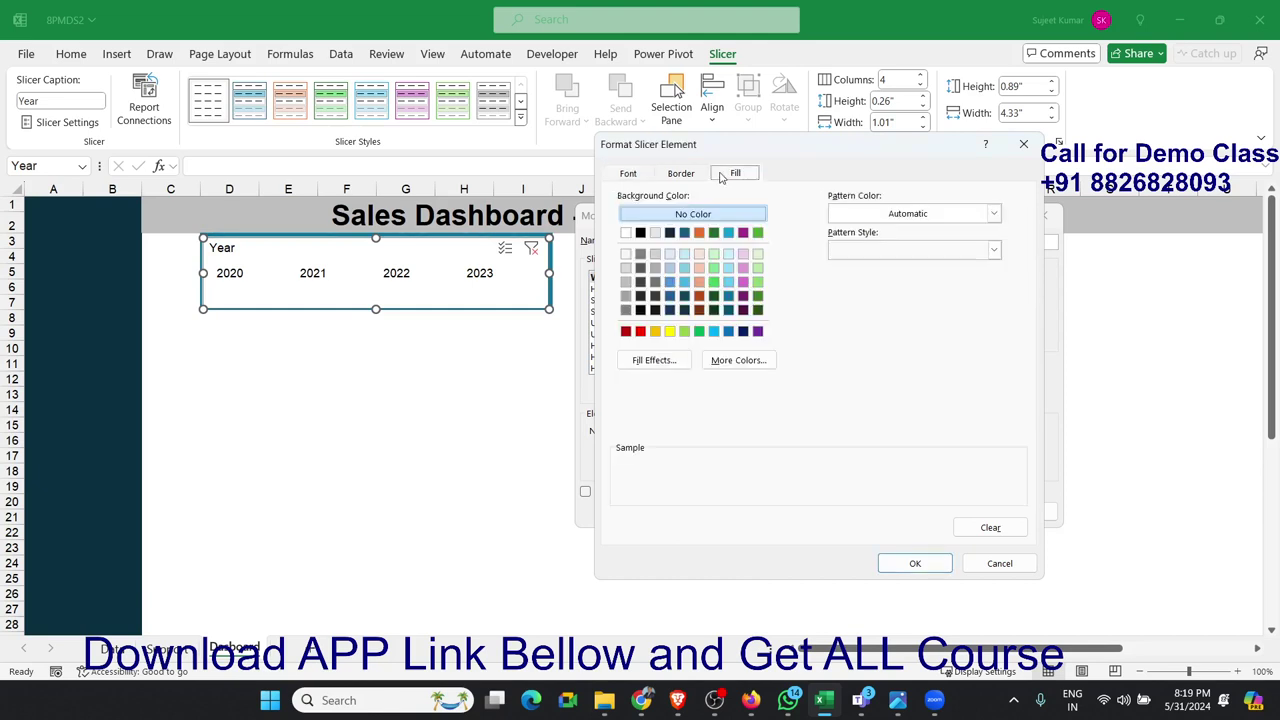
{"action": "left_click", "coordinate": [728, 300]}
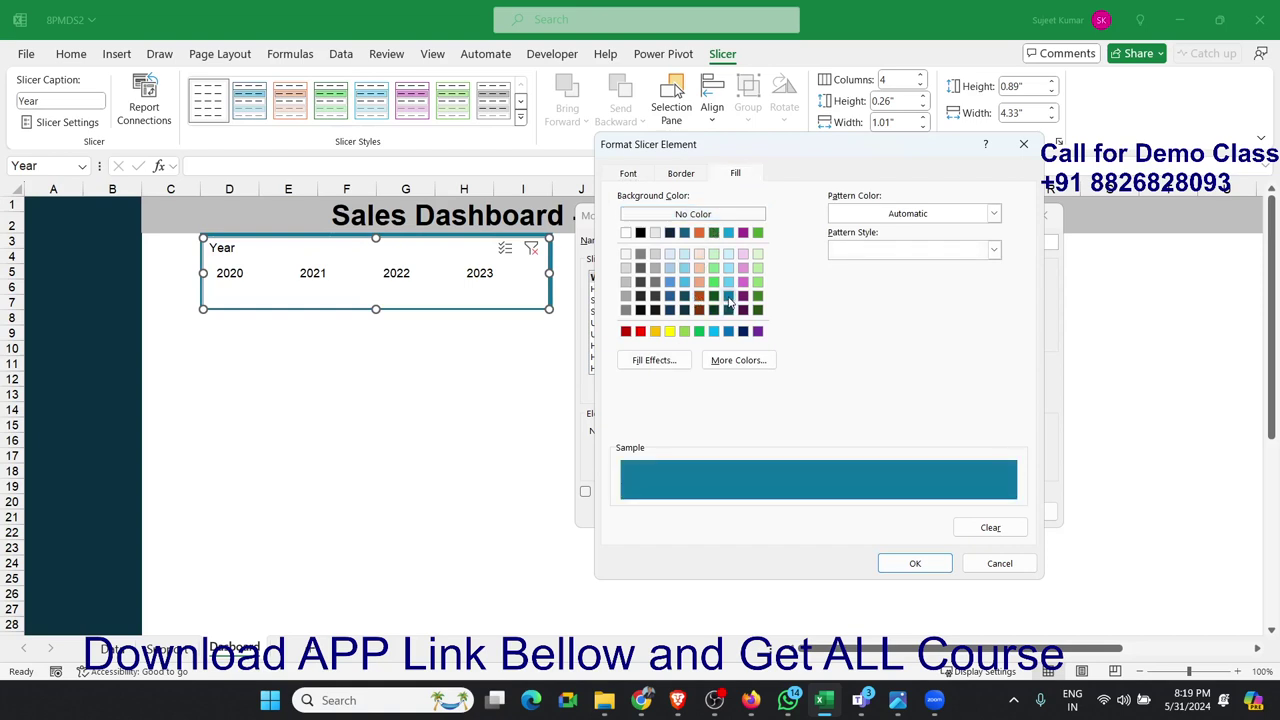
{"action": "left_click", "coordinate": [915, 563]}
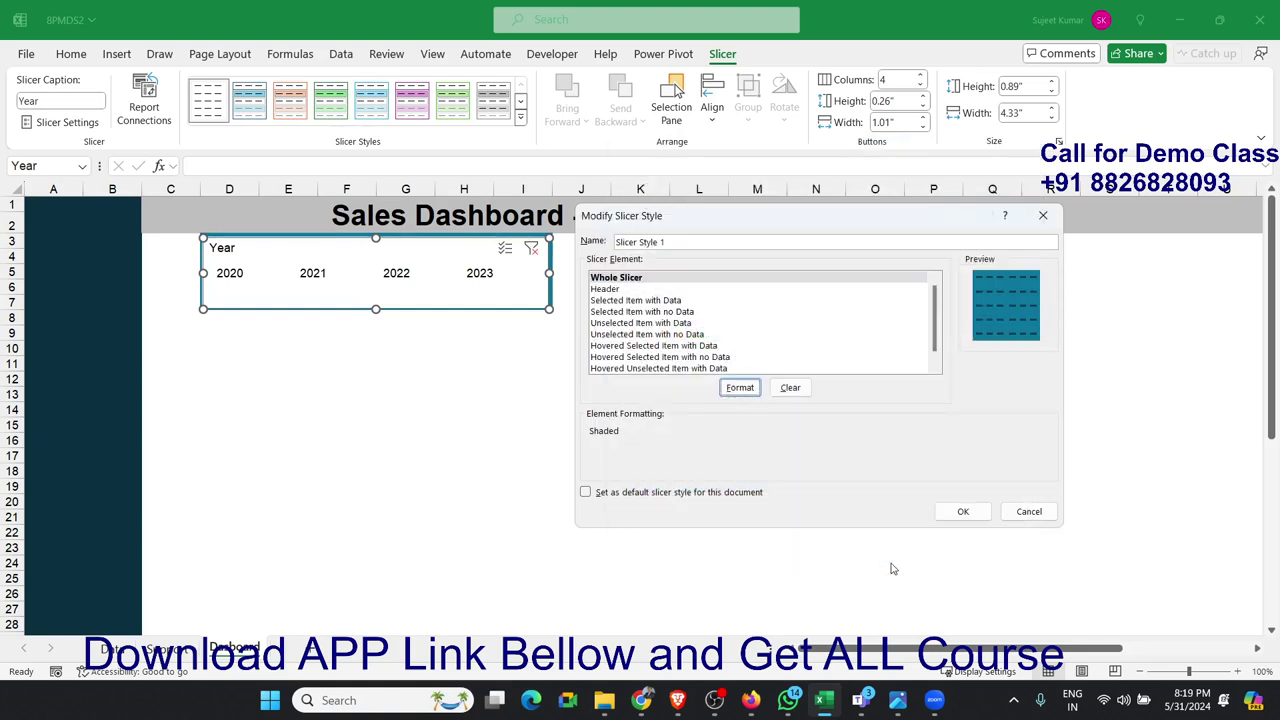
{"action": "left_click", "coordinate": [963, 513]}
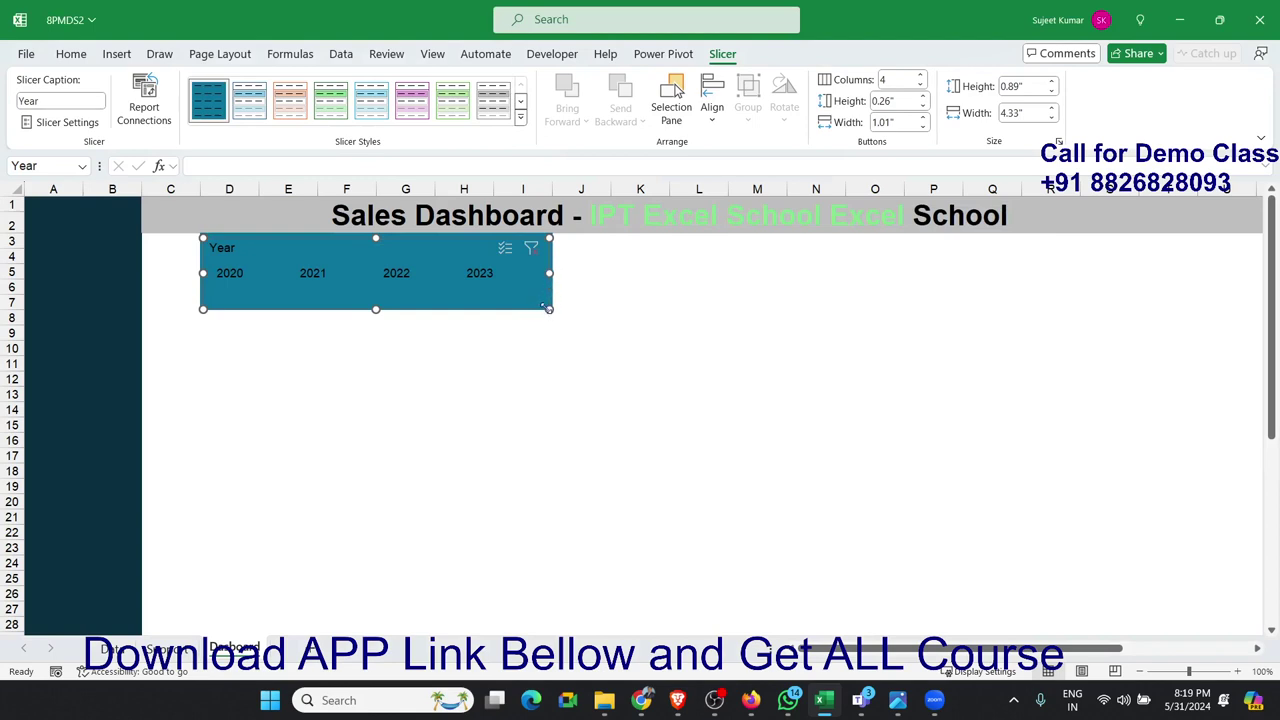
Step: Give Slicer Style 1's Selected Item with Data element a thick outline border
{"action": "left_click", "coordinate": [519, 119]}
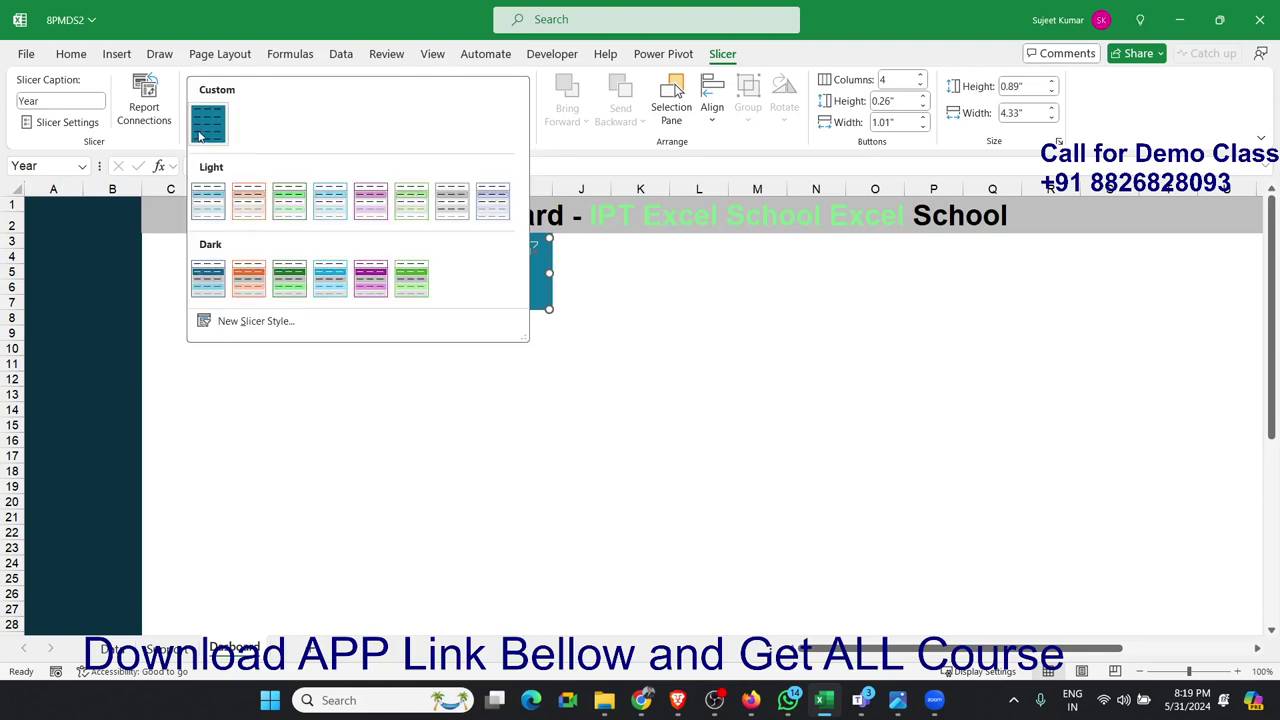
{"action": "right_click", "coordinate": [200, 134]}
{"action": "left_click", "coordinate": [242, 142]}
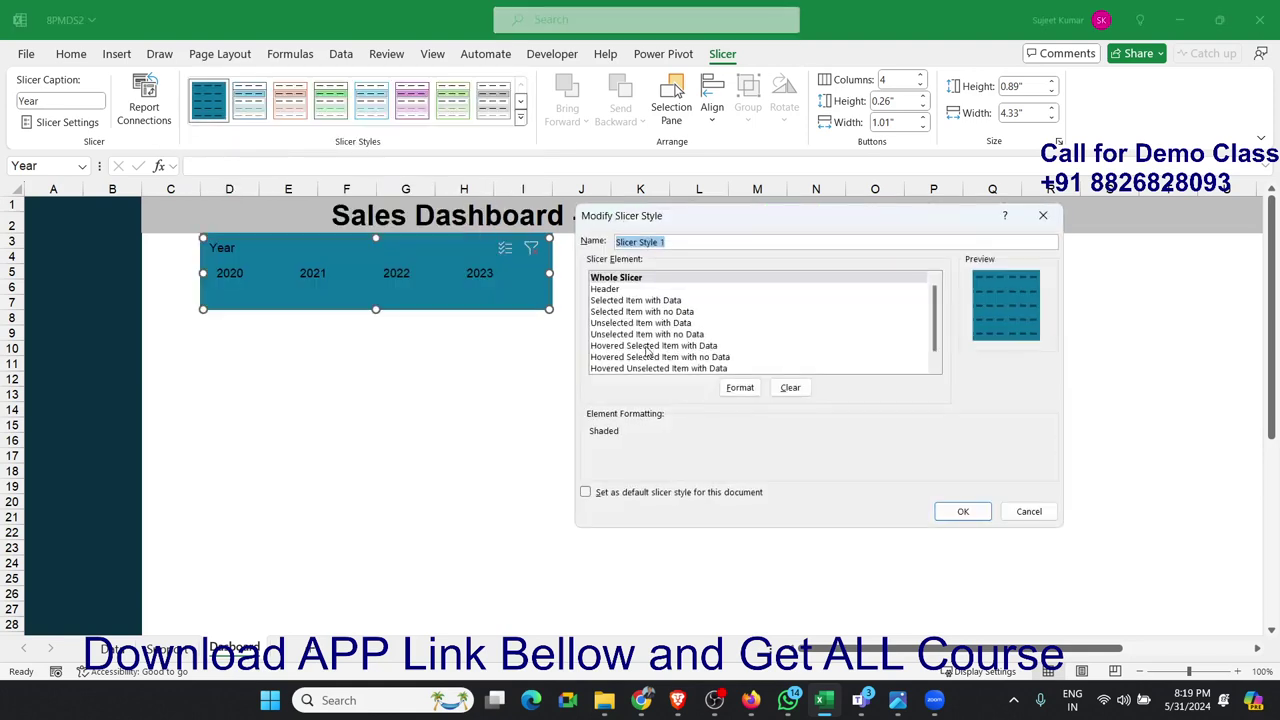
{"action": "left_click", "coordinate": [616, 301]}
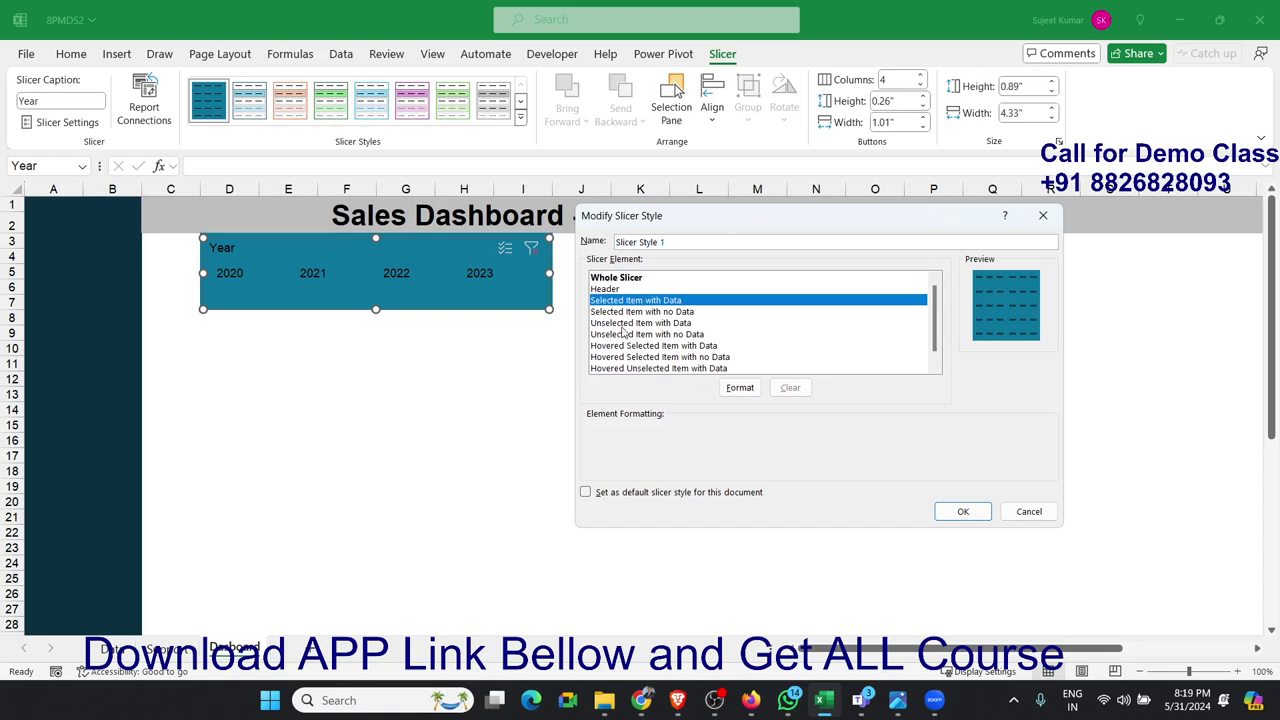
{"action": "left_click", "coordinate": [736, 390]}
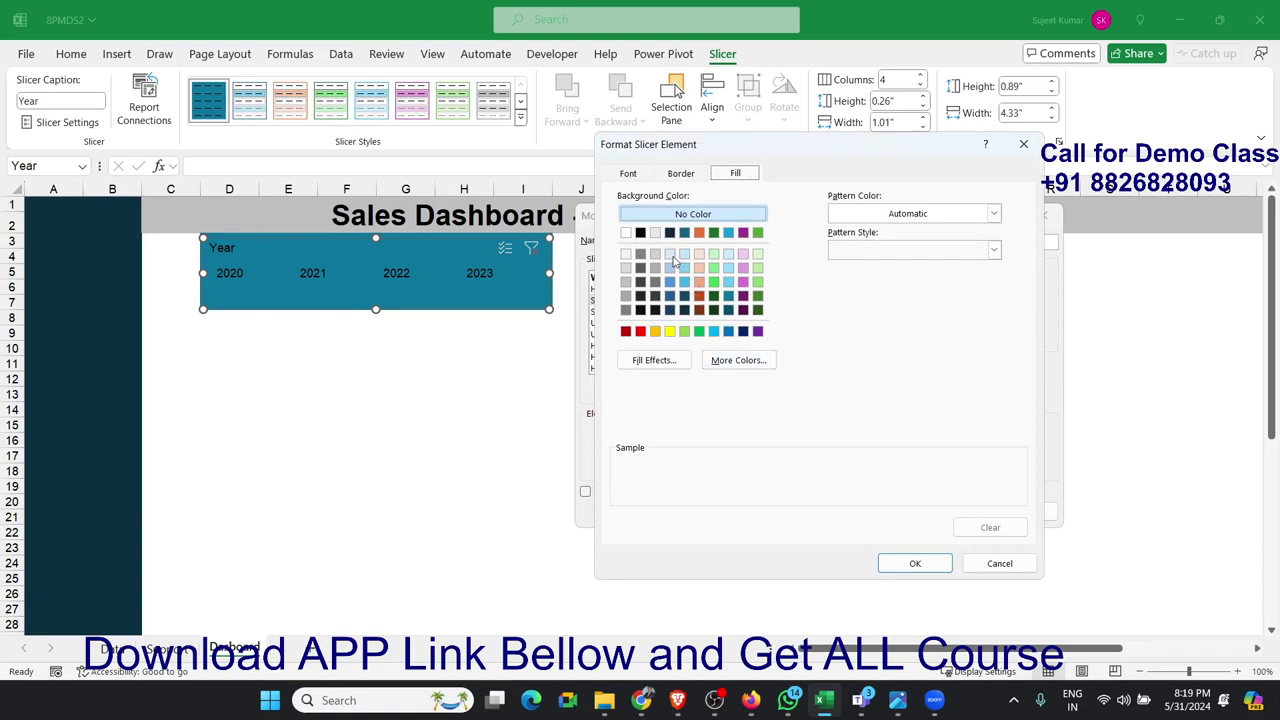
{"action": "left_click", "coordinate": [682, 174]}
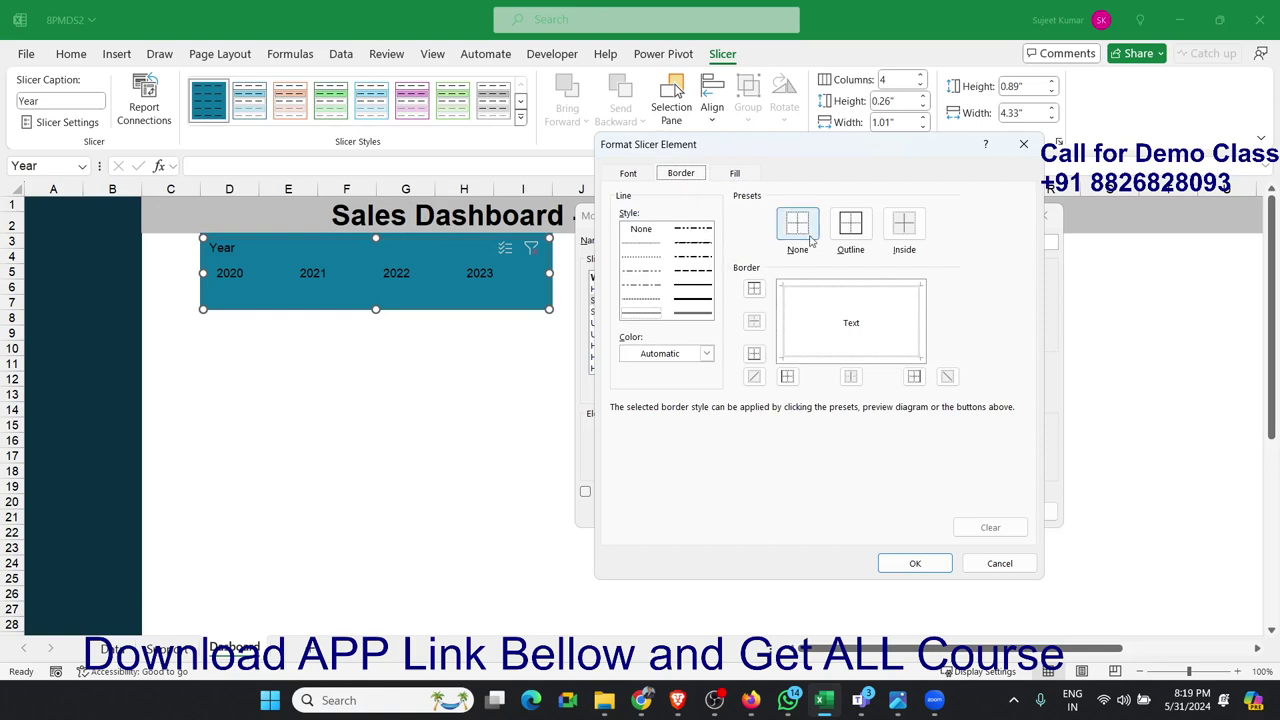
{"action": "left_click", "coordinate": [845, 236]}
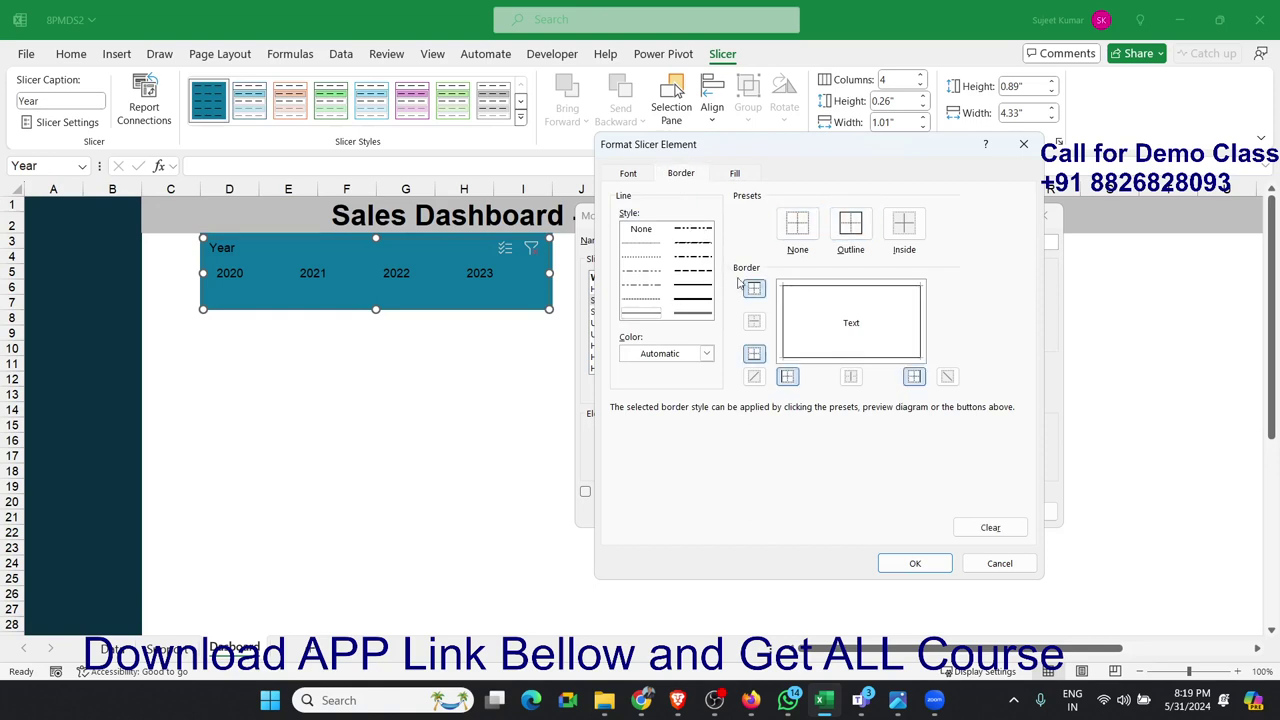
{"action": "left_click", "coordinate": [693, 299]}
{"action": "left_click", "coordinate": [850, 224]}
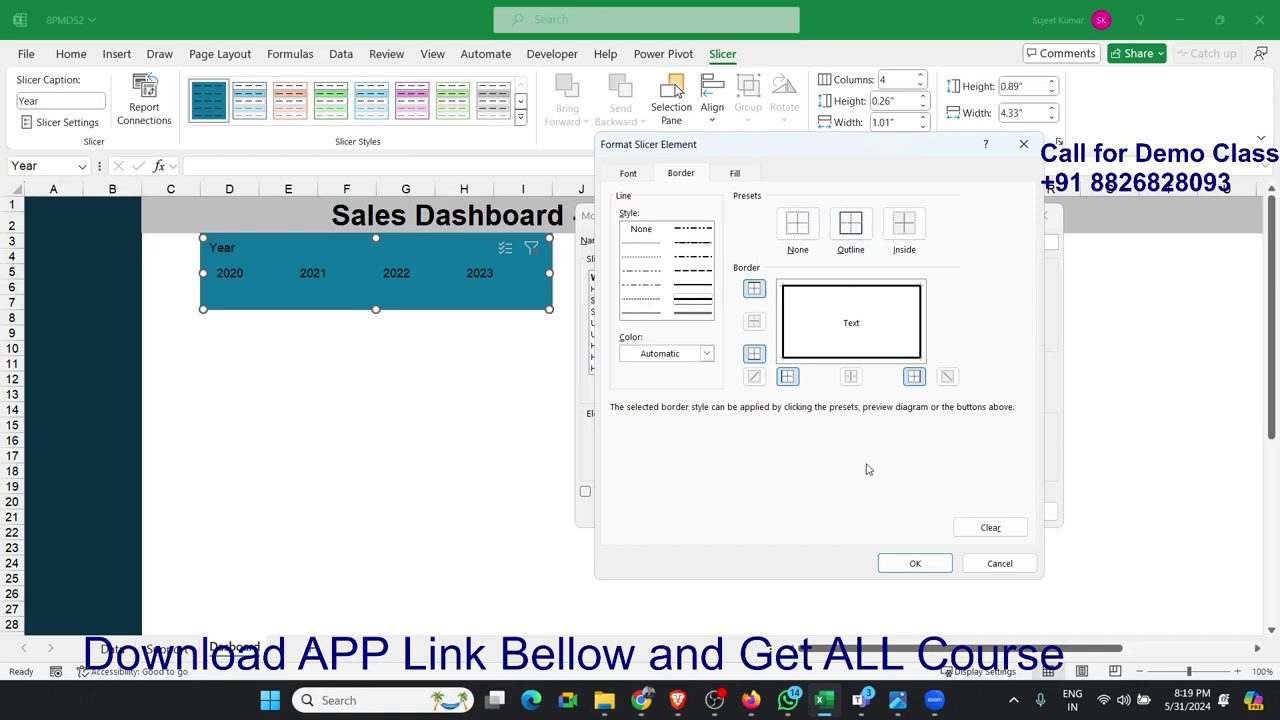
{"action": "left_click", "coordinate": [914, 562]}
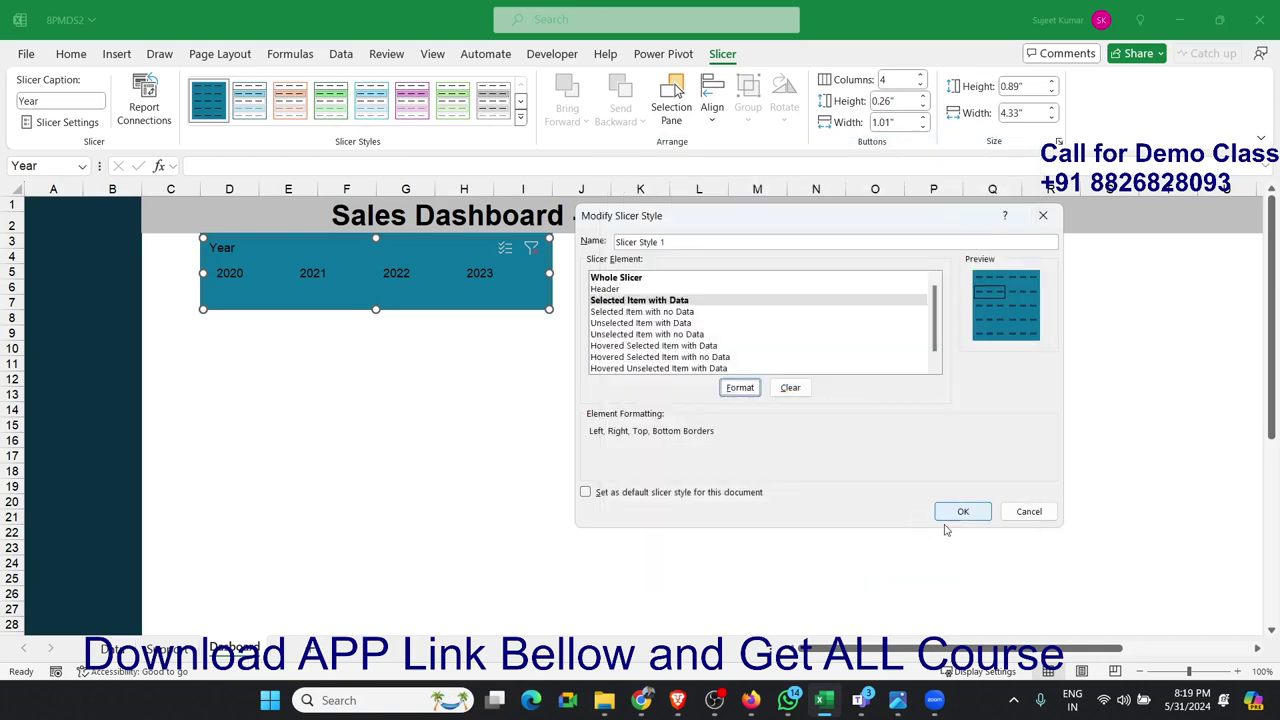
{"action": "left_click", "coordinate": [961, 512]}
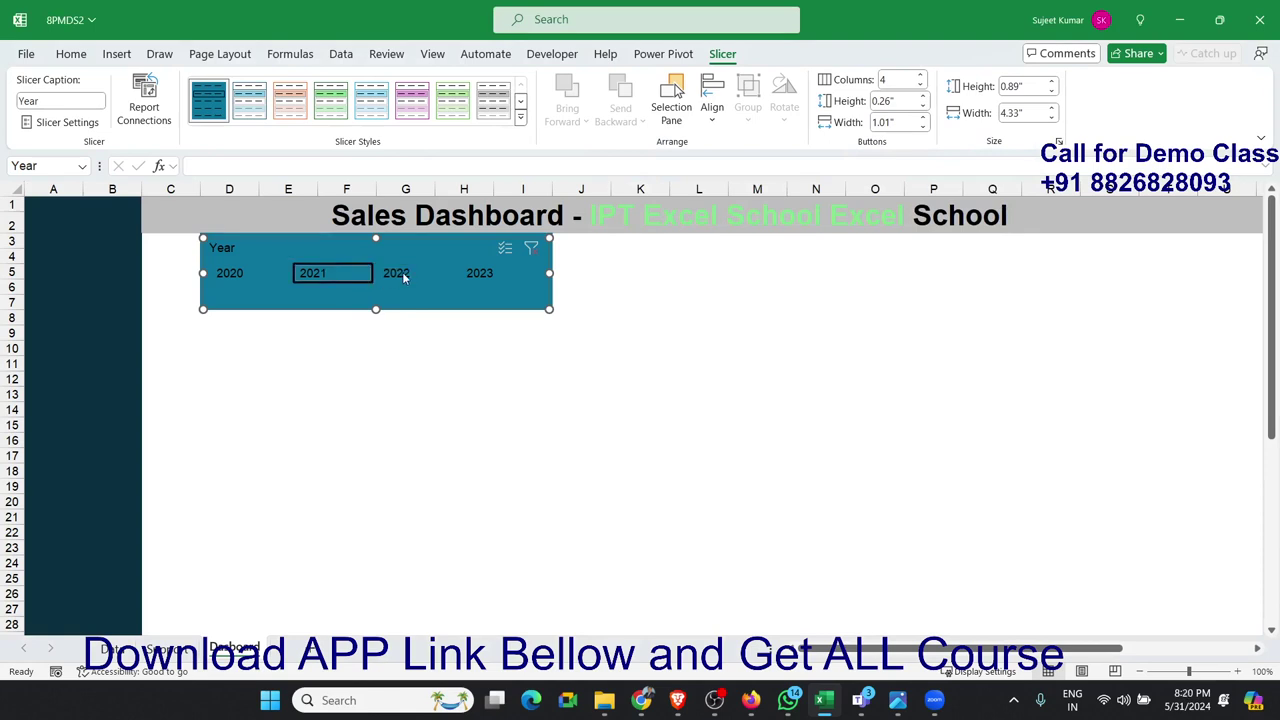
{"action": "left_click", "coordinate": [520, 117]}
Step: Give Slicer Style 1's Selected Item with Data element a white fill
{"action": "right_click", "coordinate": [213, 141]}
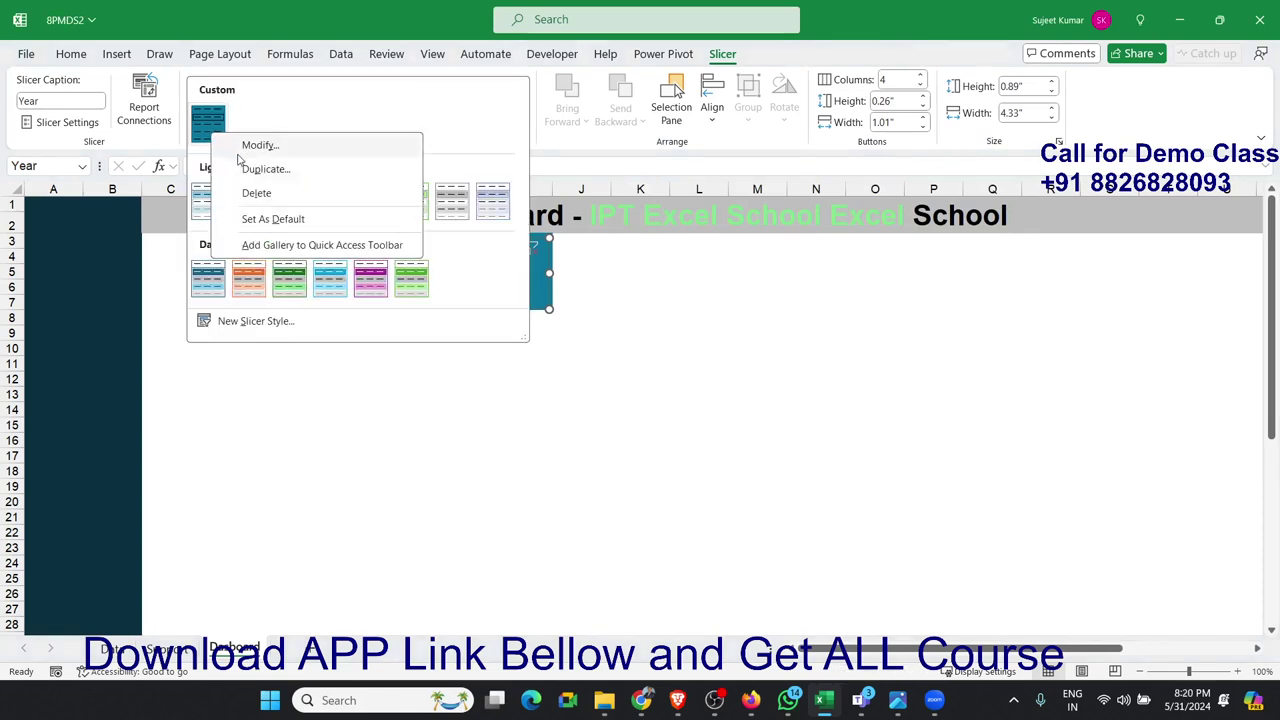
{"action": "left_click", "coordinate": [251, 146]}
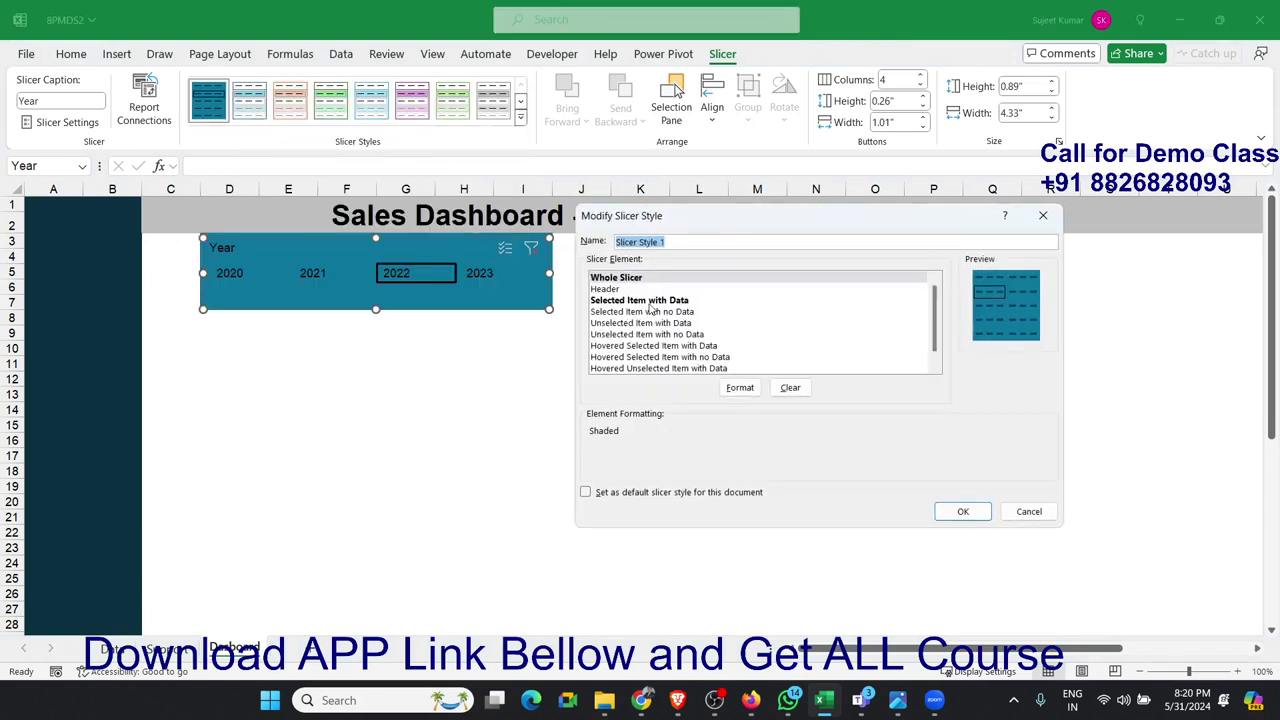
{"action": "left_click", "coordinate": [649, 301]}
{"action": "left_click", "coordinate": [740, 387]}
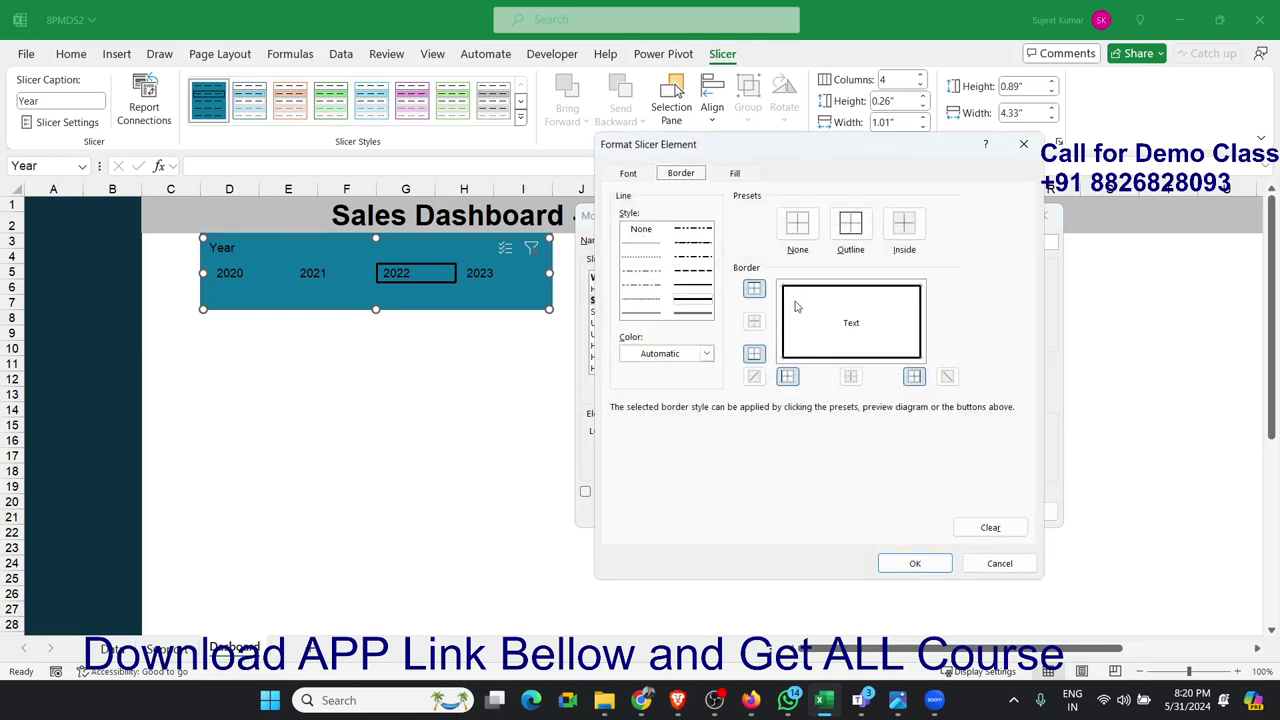
{"action": "left_click", "coordinate": [732, 176]}
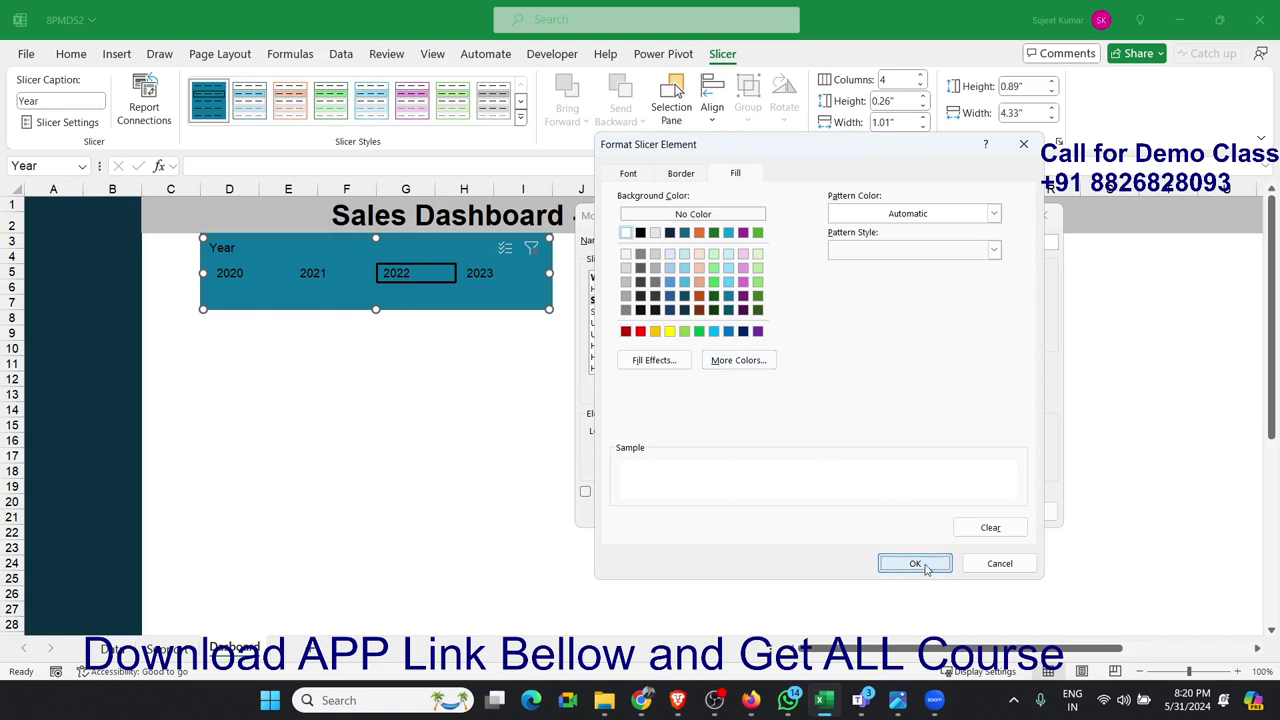
{"action": "left_click", "coordinate": [920, 564]}
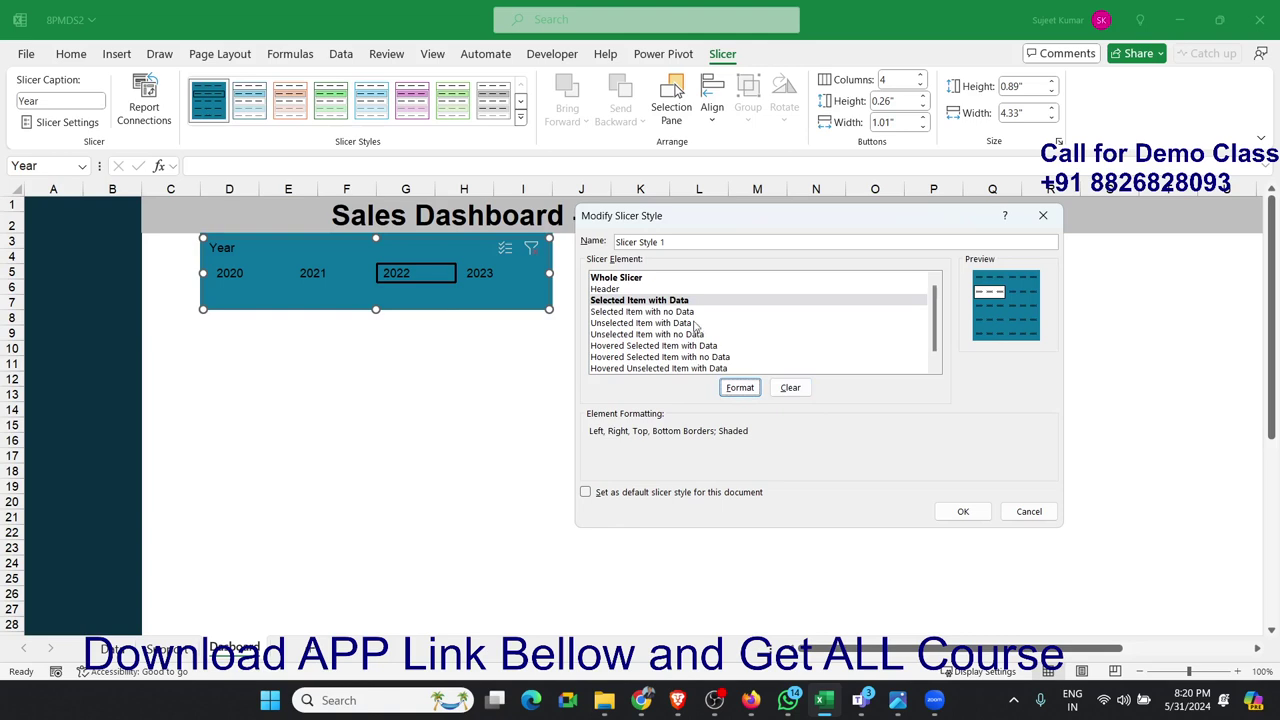
Step: Add a thick outline border to the Unselected Item with Data element and save the style
{"action": "left_click", "coordinate": [637, 326]}
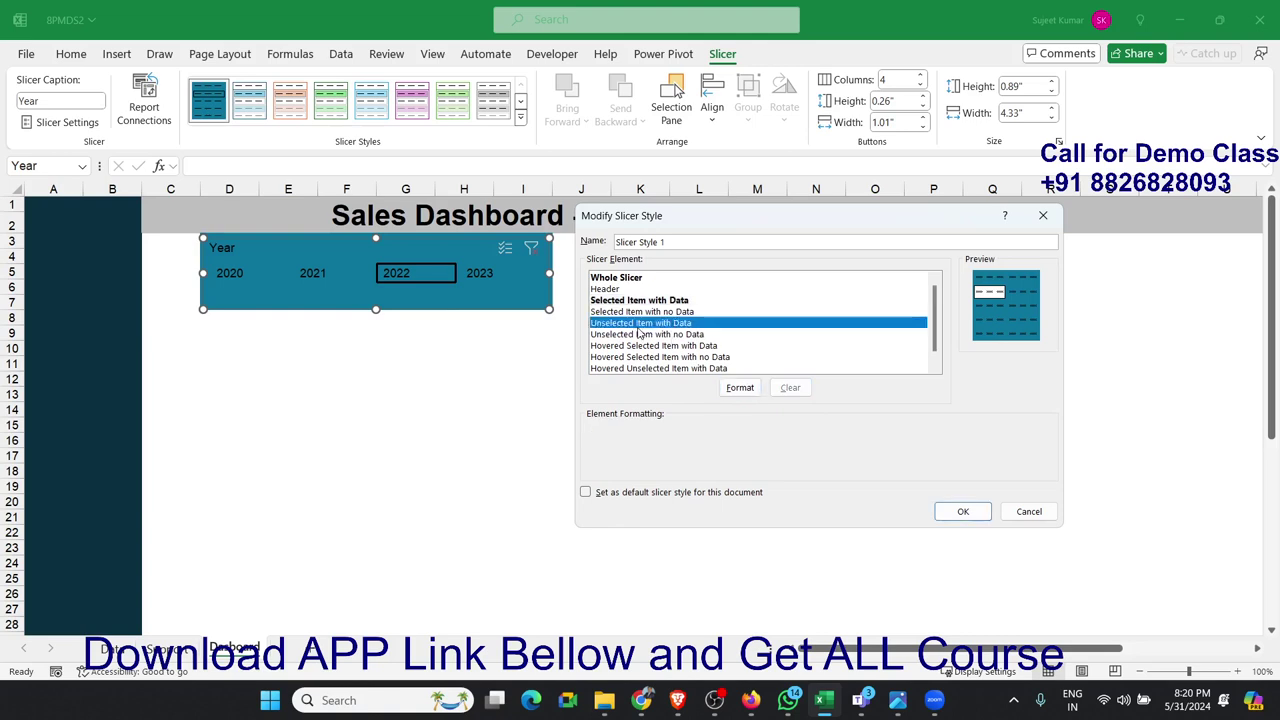
{"action": "left_click", "coordinate": [740, 389]}
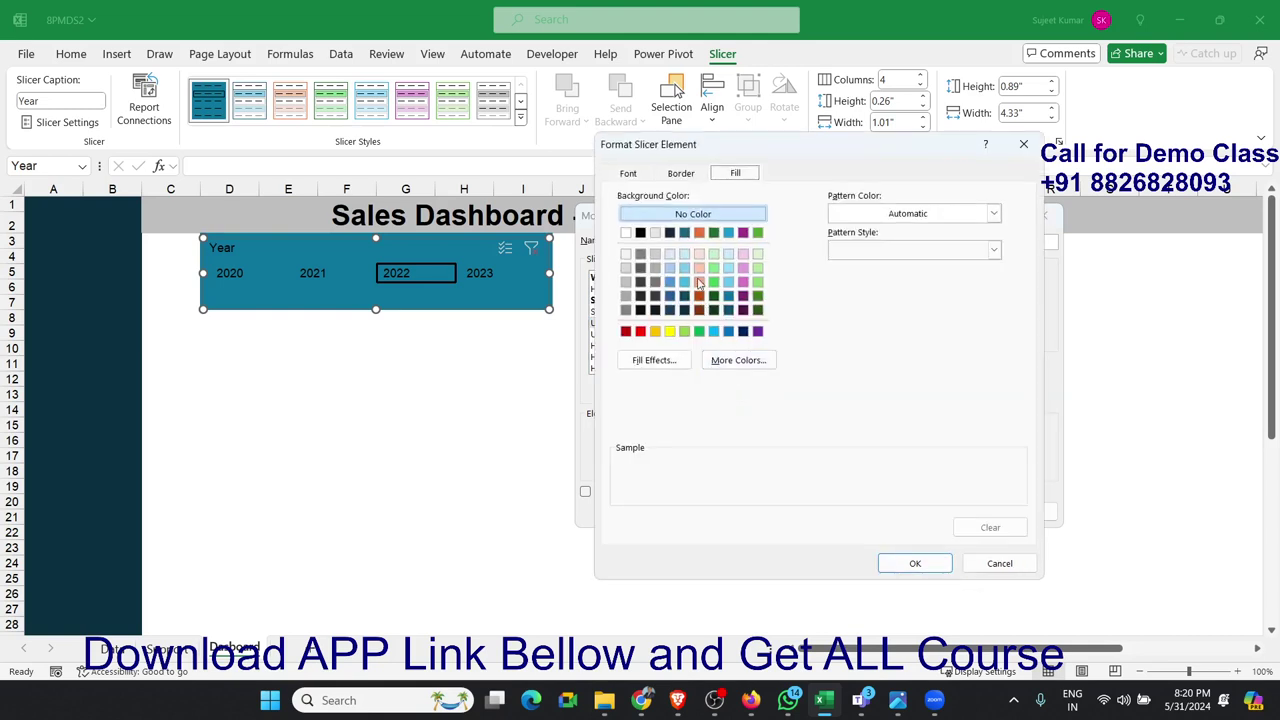
{"action": "left_click", "coordinate": [683, 176]}
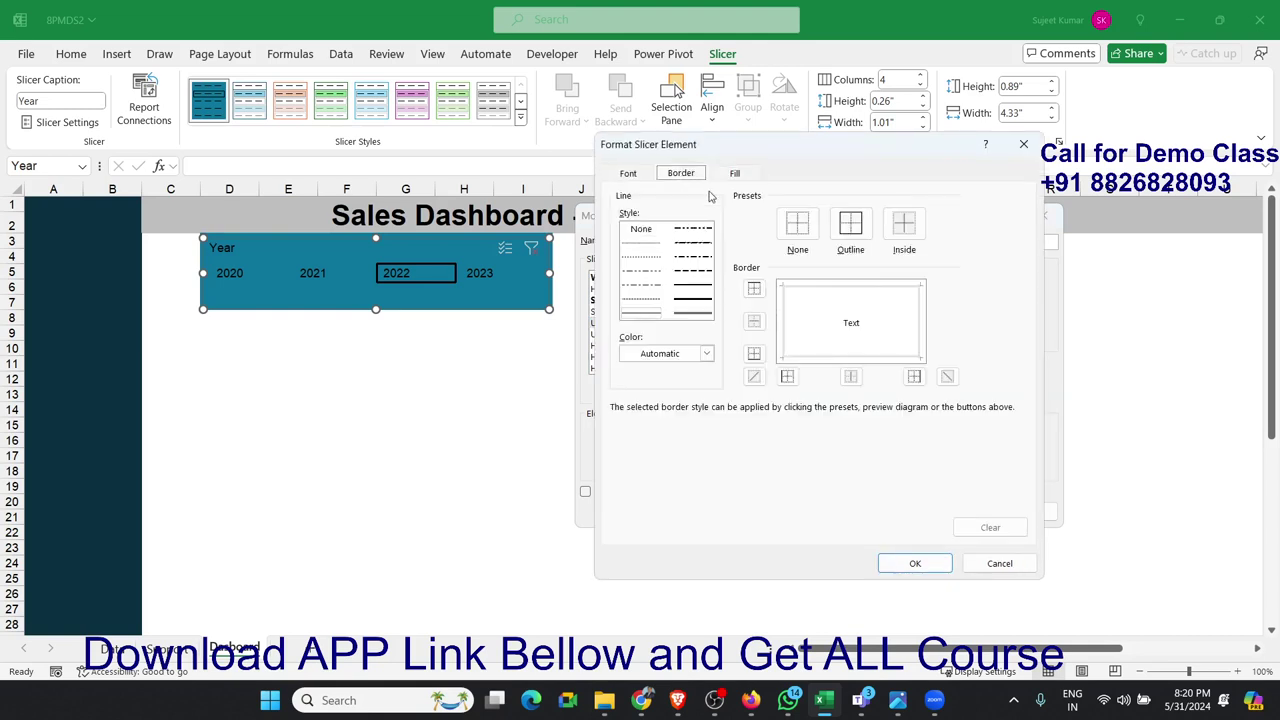
{"action": "left_click", "coordinate": [704, 291]}
{"action": "left_click", "coordinate": [710, 292]}
{"action": "left_click", "coordinate": [840, 230]}
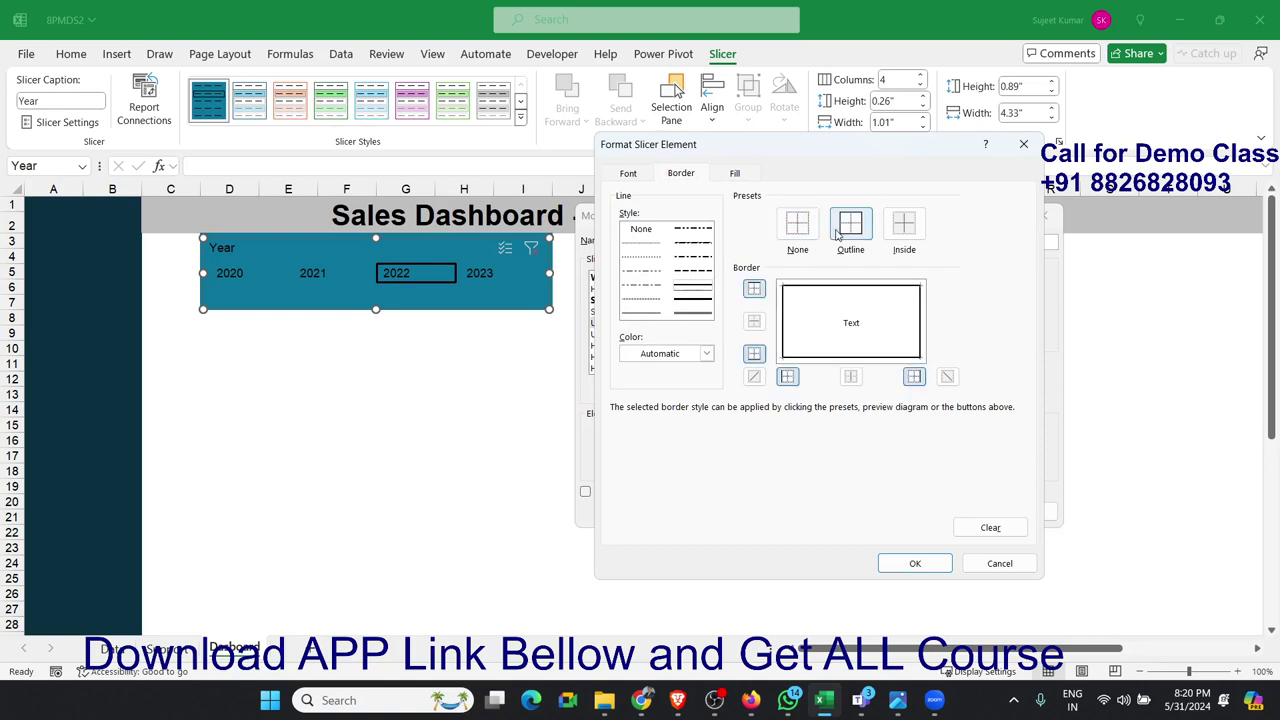
{"action": "left_click", "coordinate": [914, 562]}
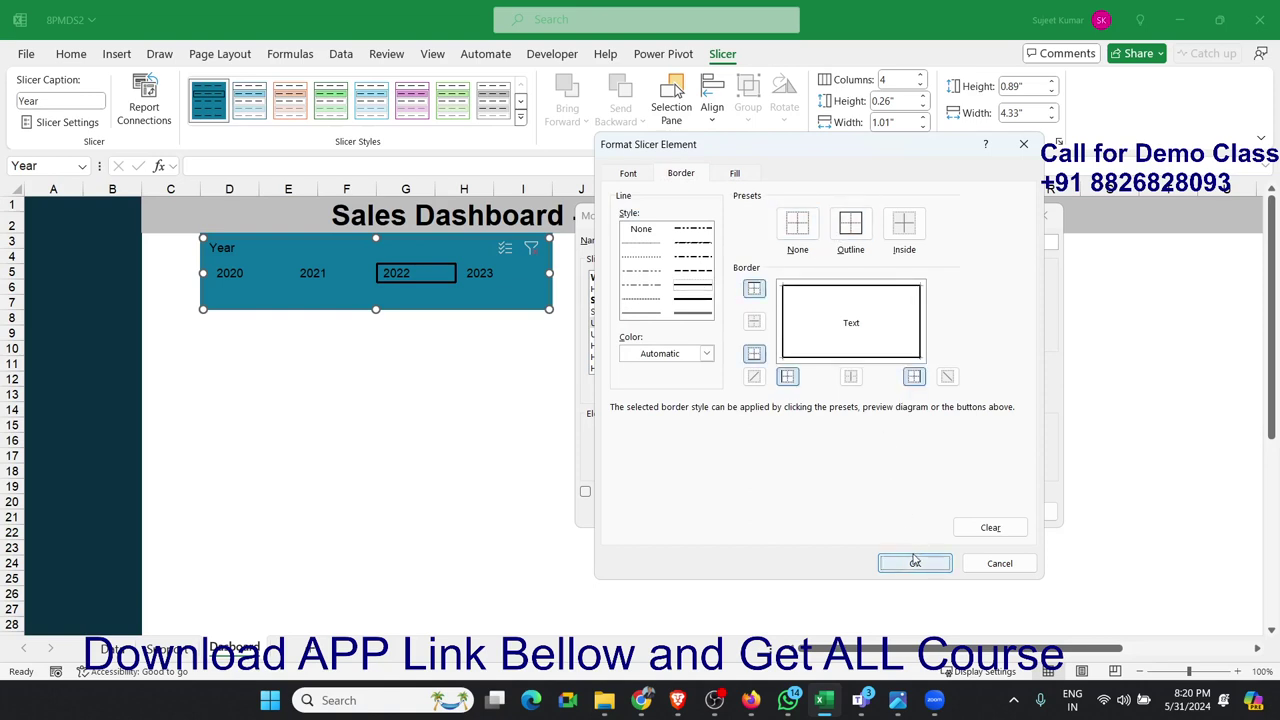
{"action": "left_click", "coordinate": [955, 514]}
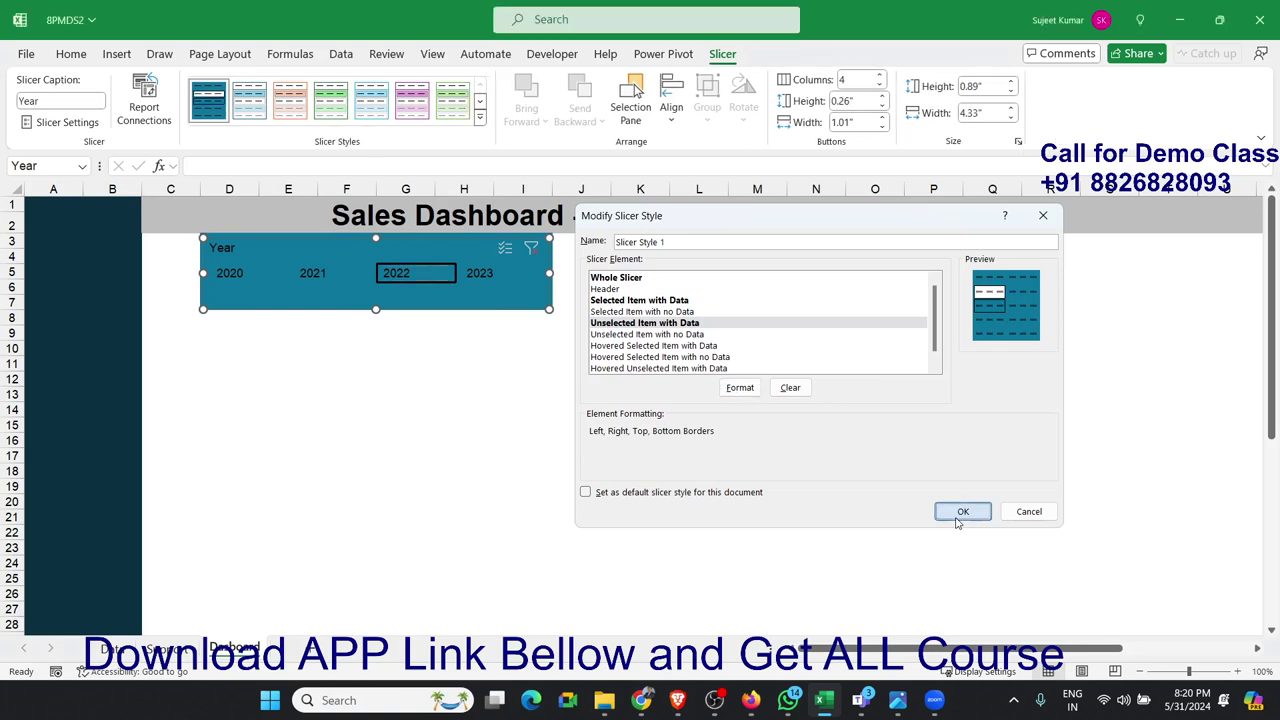
{"action": "left_click", "coordinate": [665, 453]}
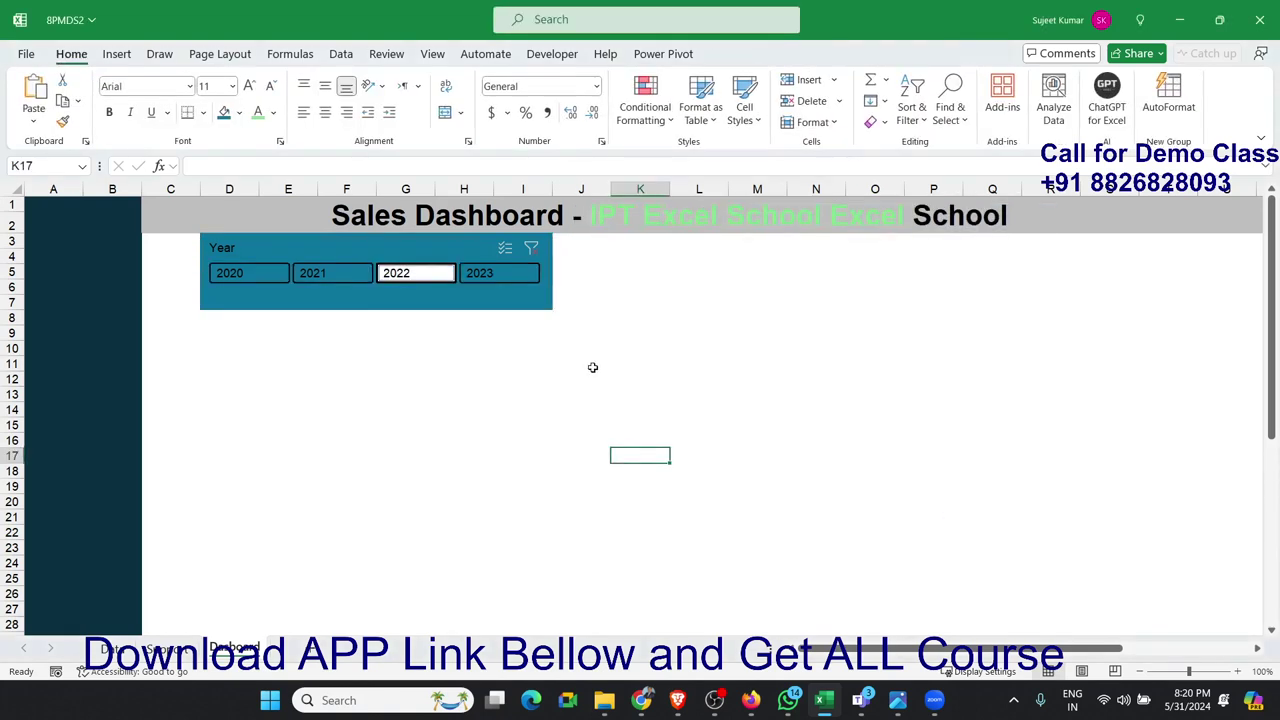
Step: Test the Year slicer by filtering to 2021, then 2020, then clearing the filter
{"action": "left_click", "coordinate": [547, 308]}
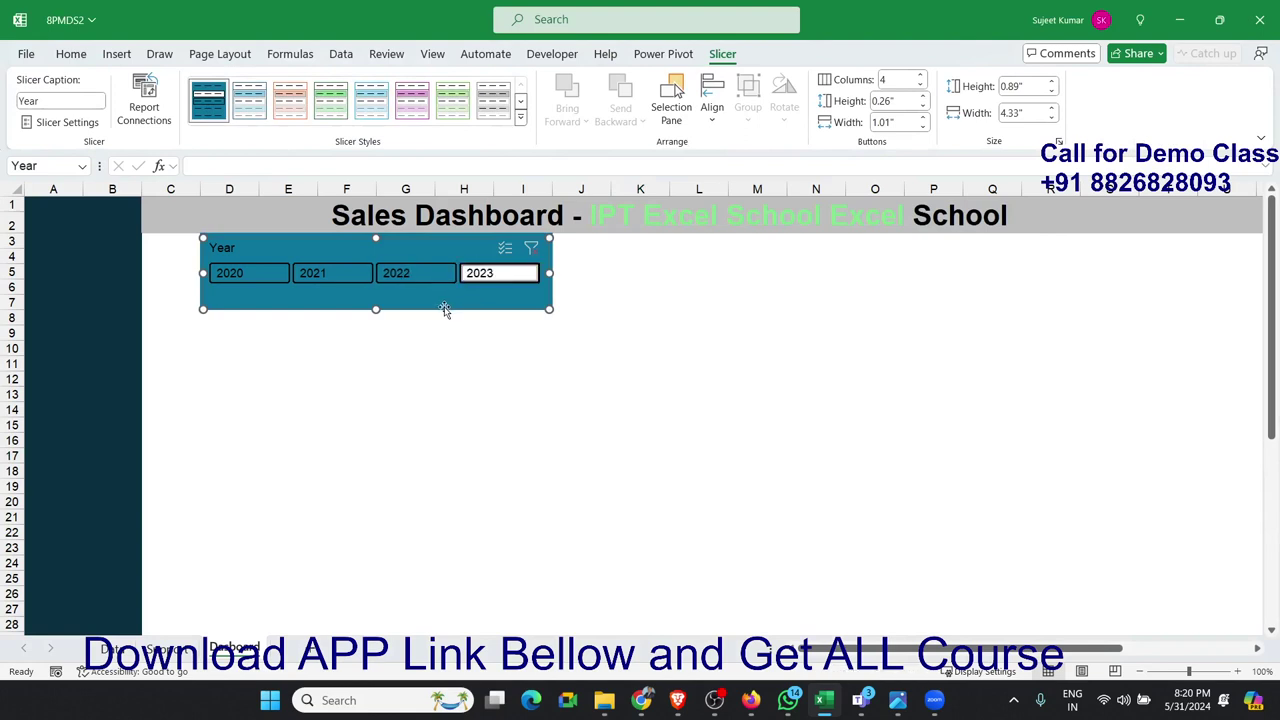
{"action": "left_click", "coordinate": [314, 279]}
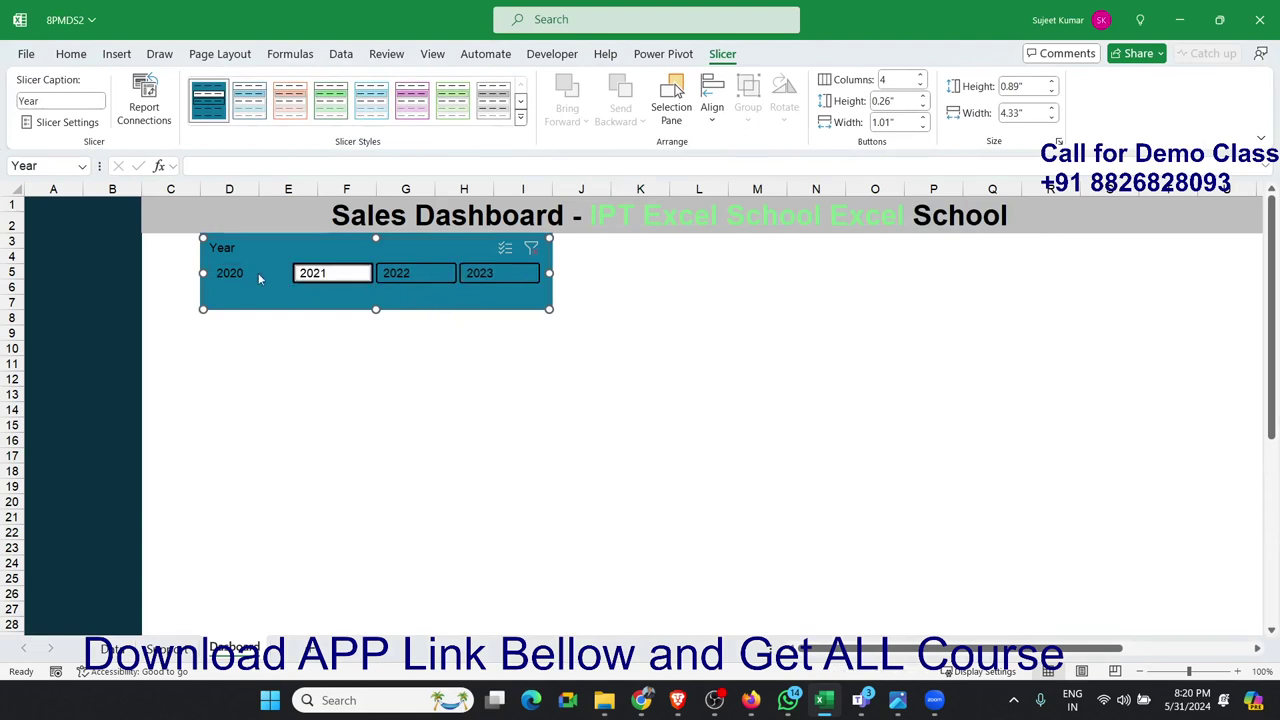
{"action": "left_click", "coordinate": [245, 273]}
{"action": "left_click", "coordinate": [530, 250]}
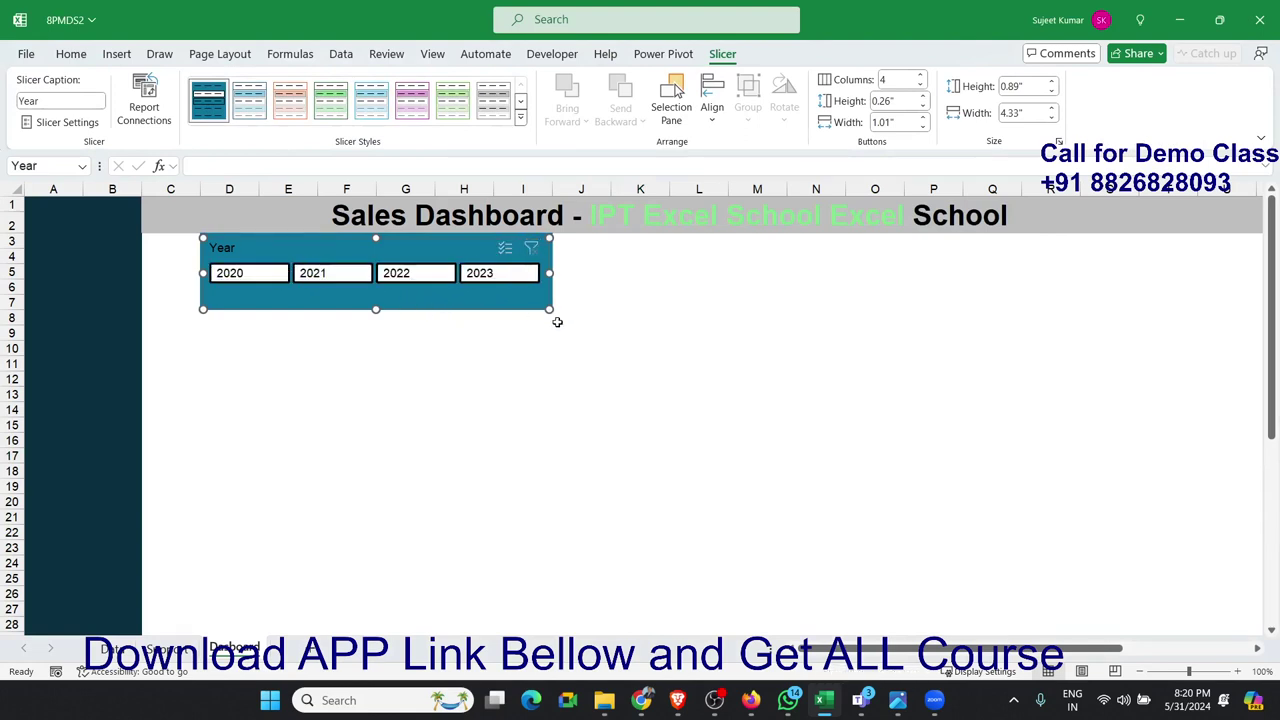
Step: Resize the Year slicer slightly smaller to 0.84" by 4.28"
{"action": "left_click_drag", "start_coordinate": [551, 310], "coordinate": [515, 307]}
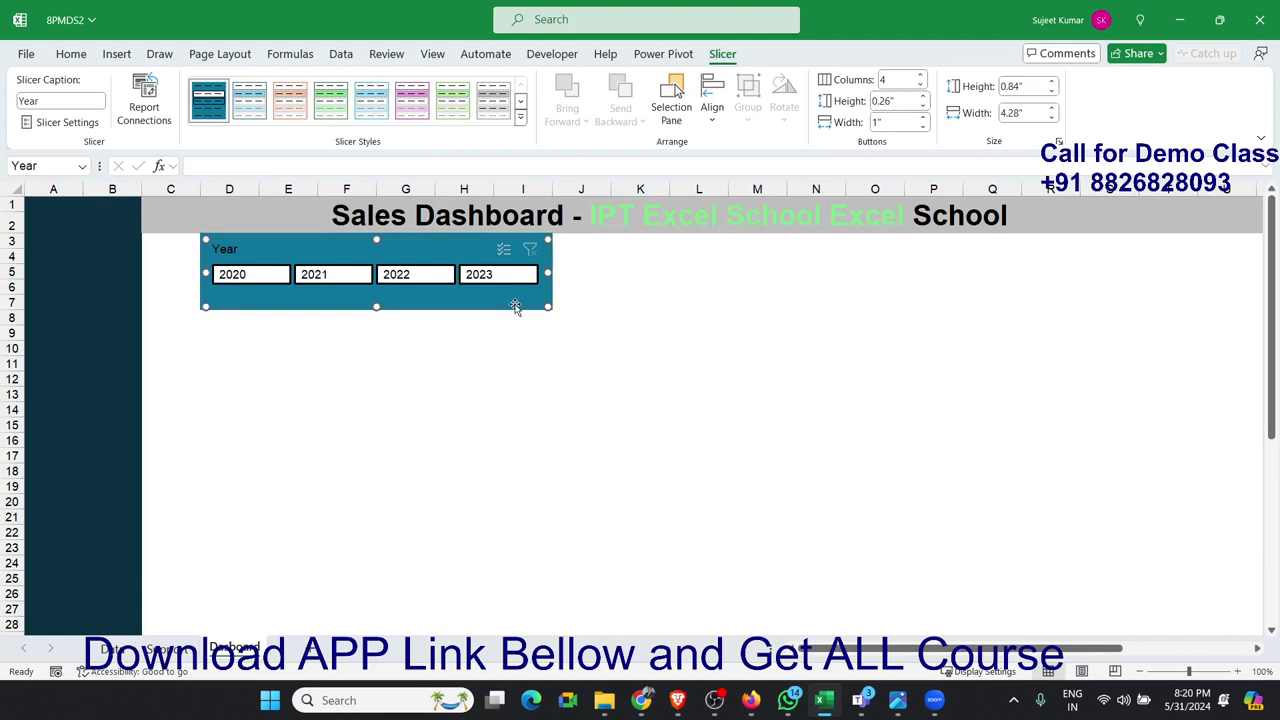
{"action": "left_click", "coordinate": [520, 118]}
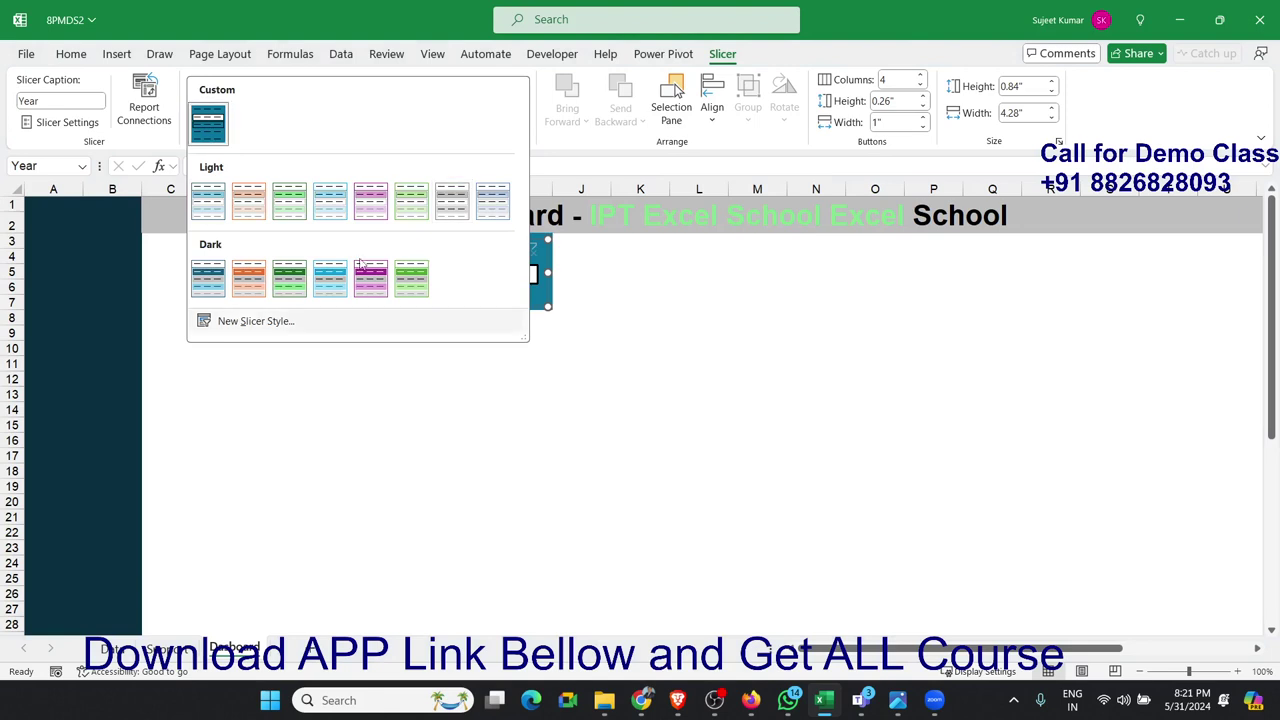
{"action": "left_click", "coordinate": [393, 407]}
{"action": "left_click", "coordinate": [285, 313]}
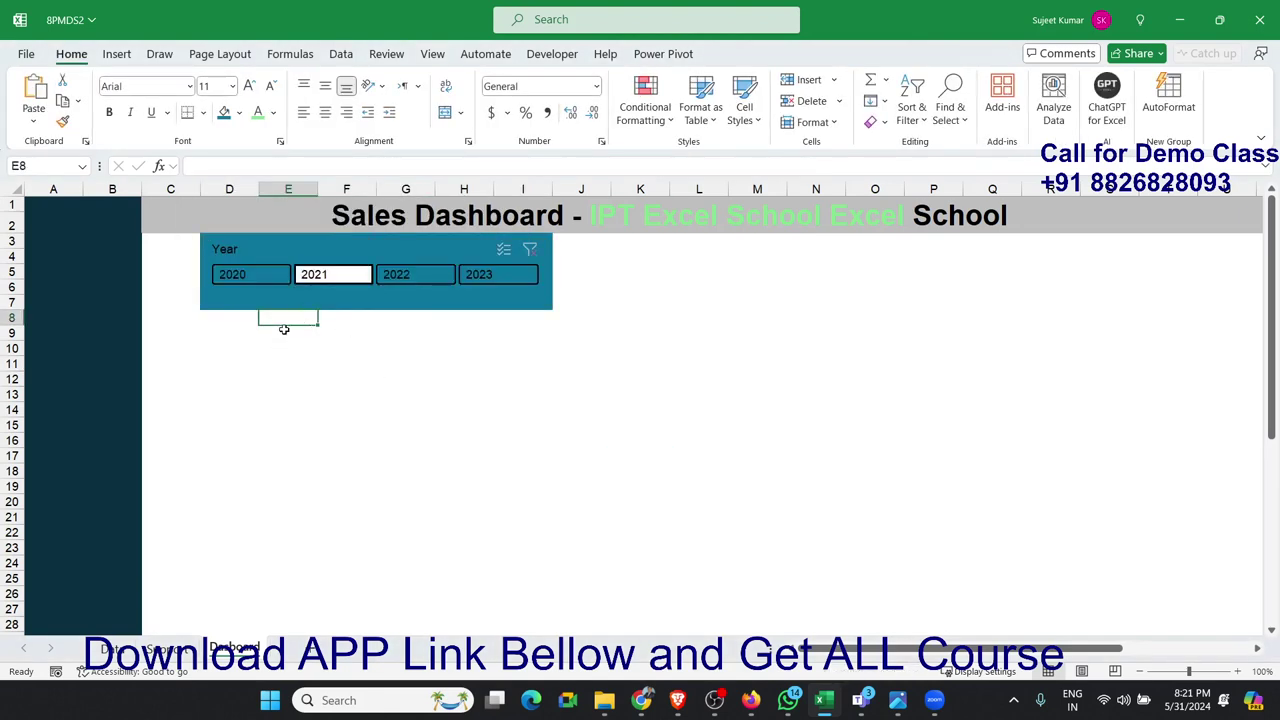
{"action": "left_click", "coordinate": [406, 302]}
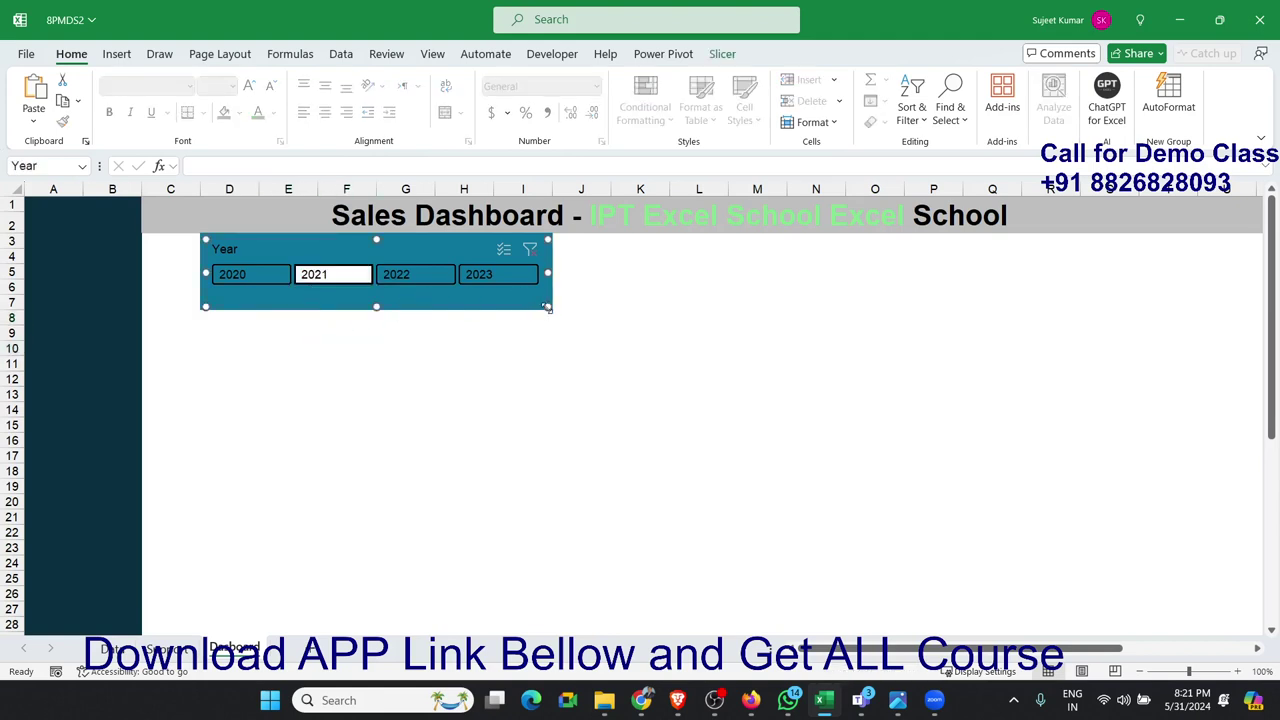
{"action": "left_click_drag", "start_coordinate": [548, 307], "coordinate": [548, 308]}
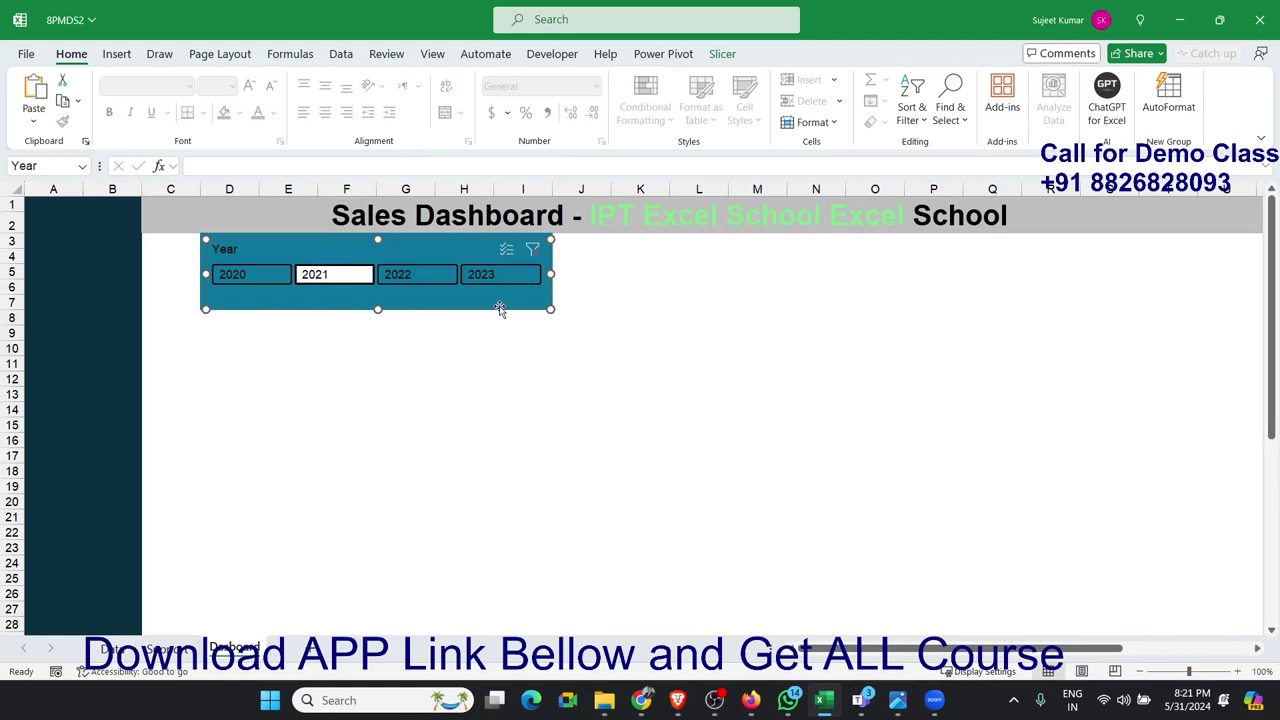
{"action": "left_click", "coordinate": [285, 345]}
{"action": "left_click", "coordinate": [231, 308]}
{"action": "left_click", "coordinate": [231, 307]}
{"action": "left_click", "coordinate": [302, 330]}
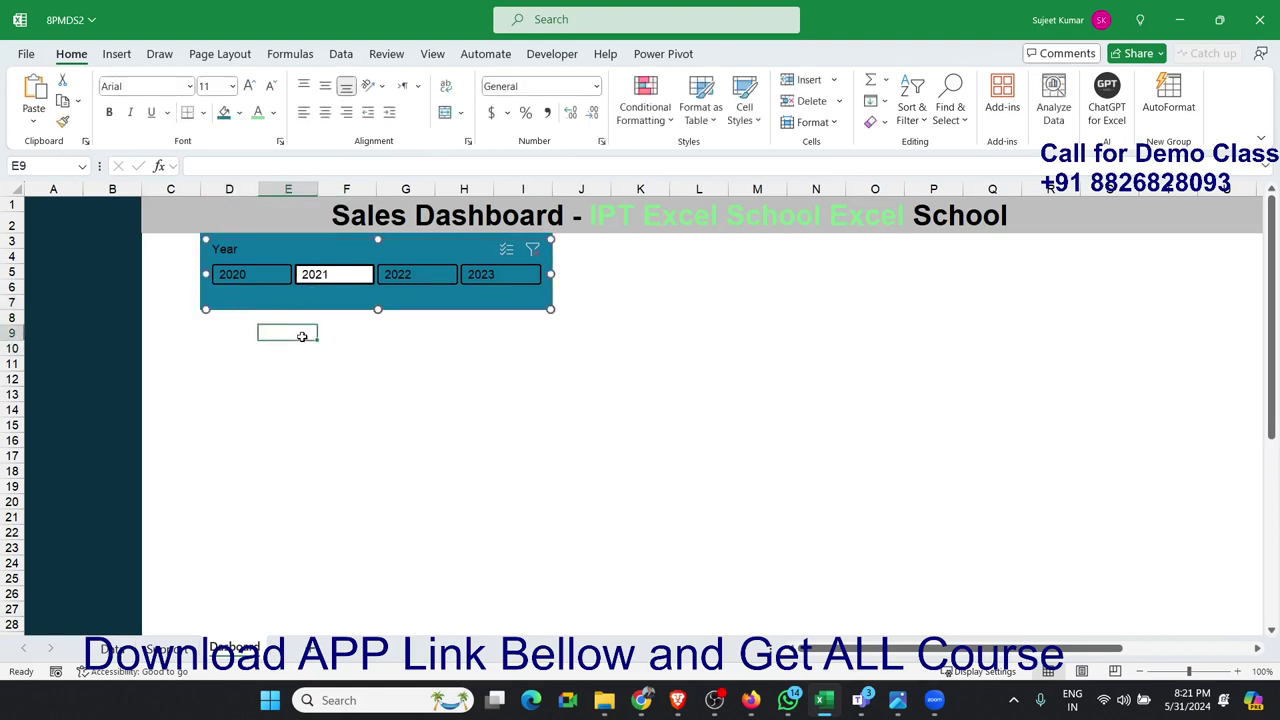
{"action": "left_click", "coordinate": [330, 347]}
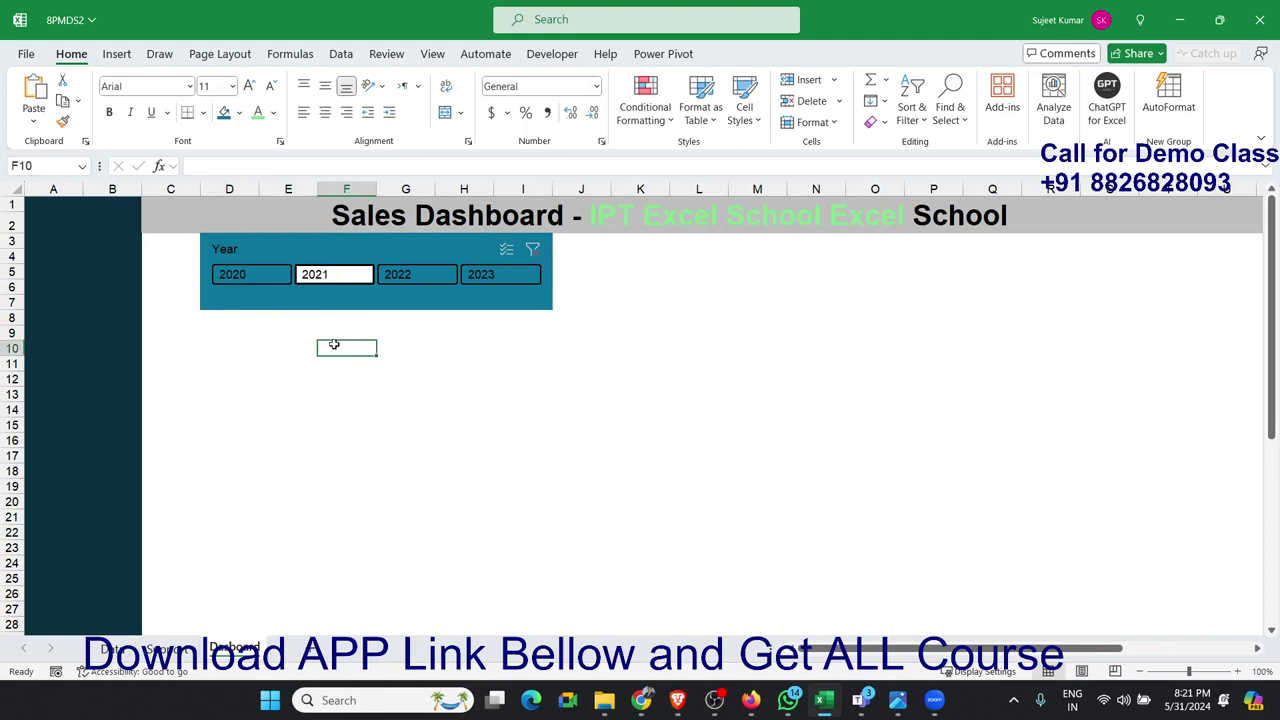
{"action": "left_click", "coordinate": [485, 366]}
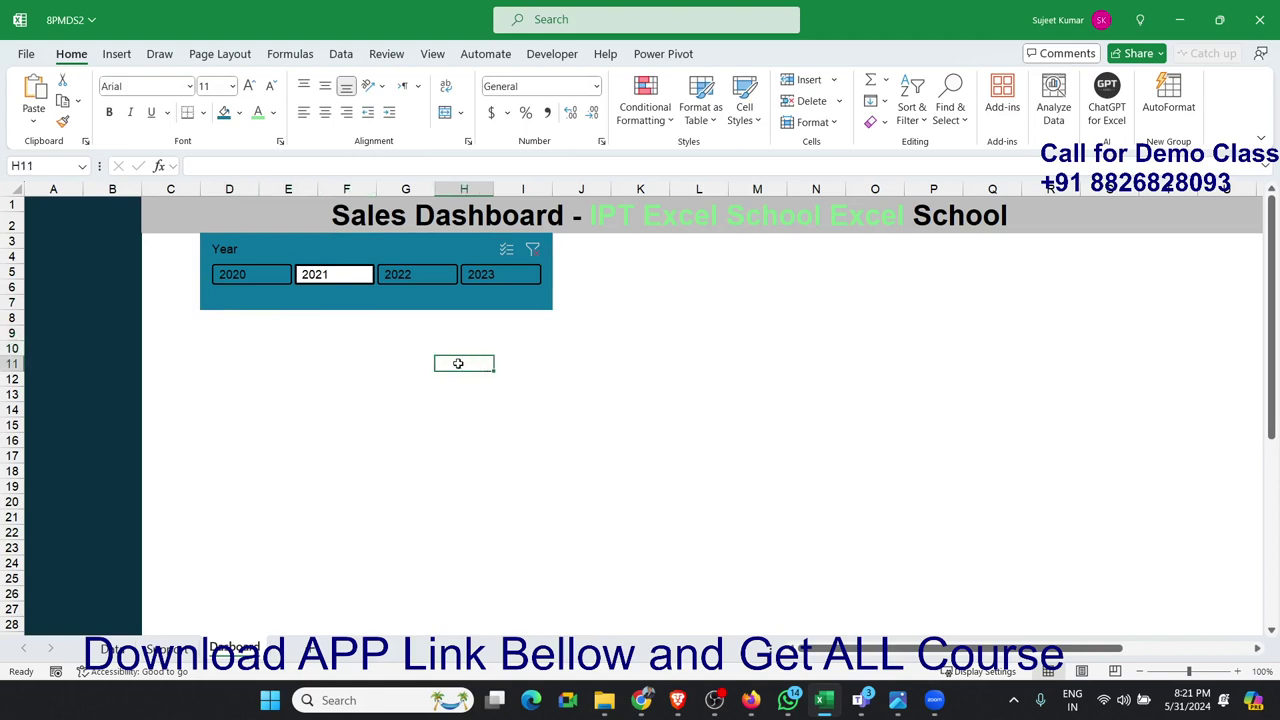
Step: Display the Insert ribbon's Shapes gallery with lines, rectangles, basic shapes and block arrows
{"action": "left_click", "coordinate": [117, 53]}
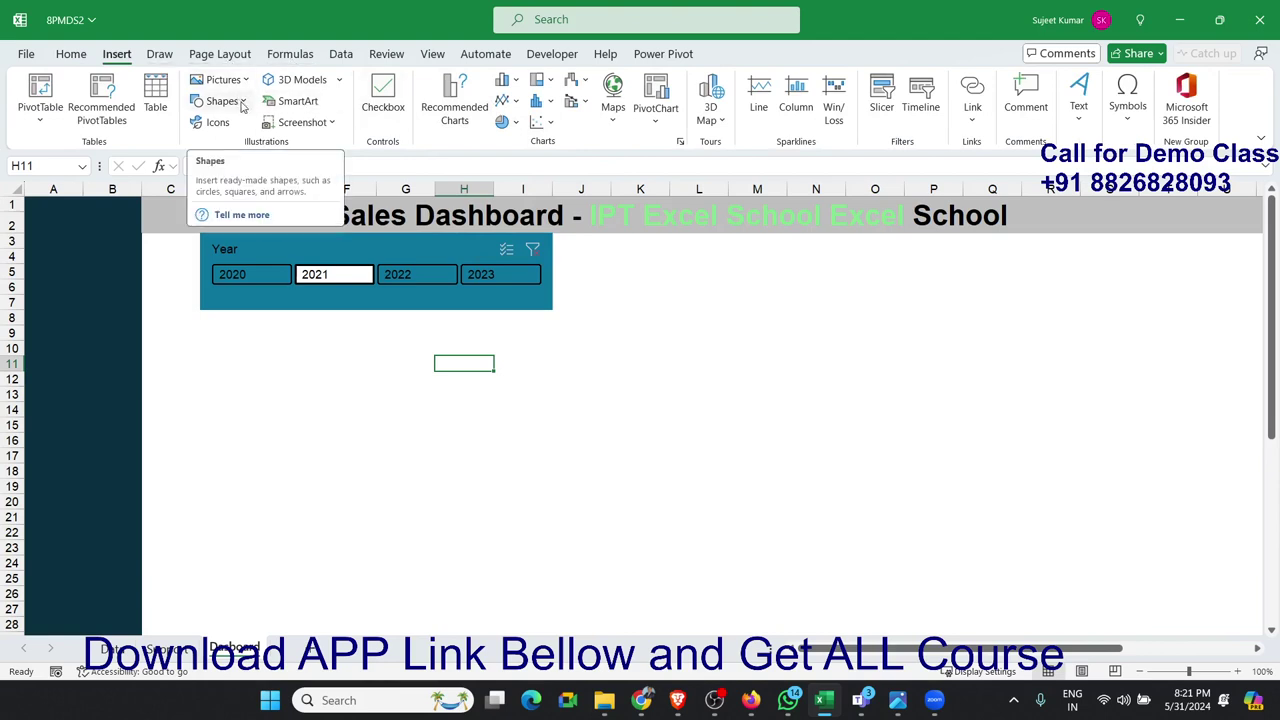
{"action": "left_click", "coordinate": [240, 102]}
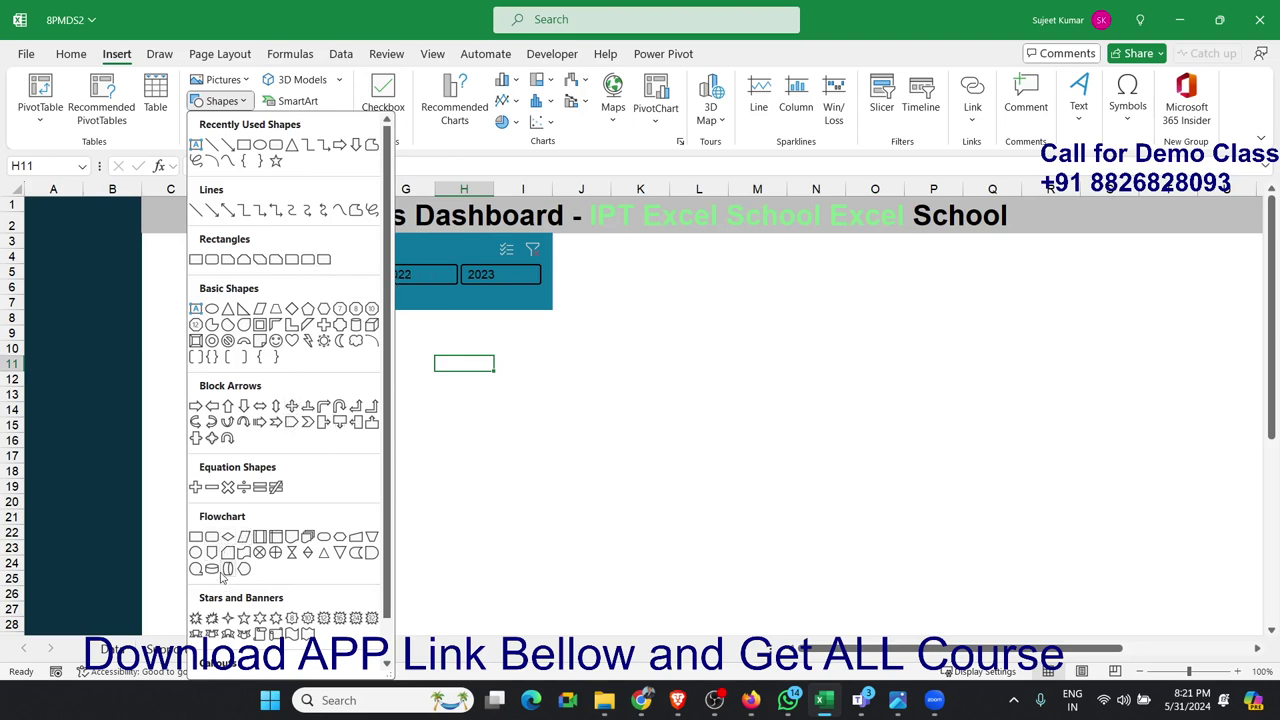
Step: Draw a dark teal rounded rectangle over the Year slicer area and nudge it into place
{"action": "left_click", "coordinate": [276, 145]}
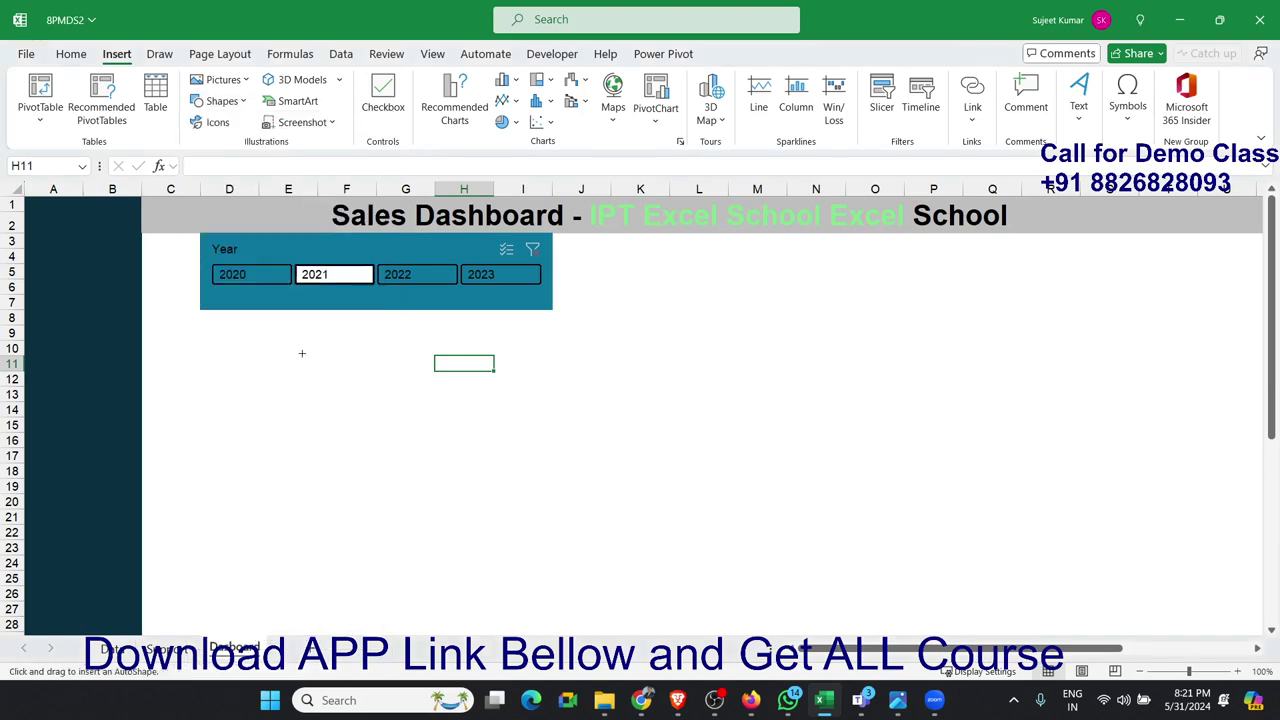
{"action": "mouse_move", "coordinate": [302, 353]}
{"action": "left_mouse_down"}
{"action": "mouse_move", "coordinate": [624, 445]}
{"action": "mouse_move", "coordinate": [497, 321]}
{"action": "left_mouse_up"}
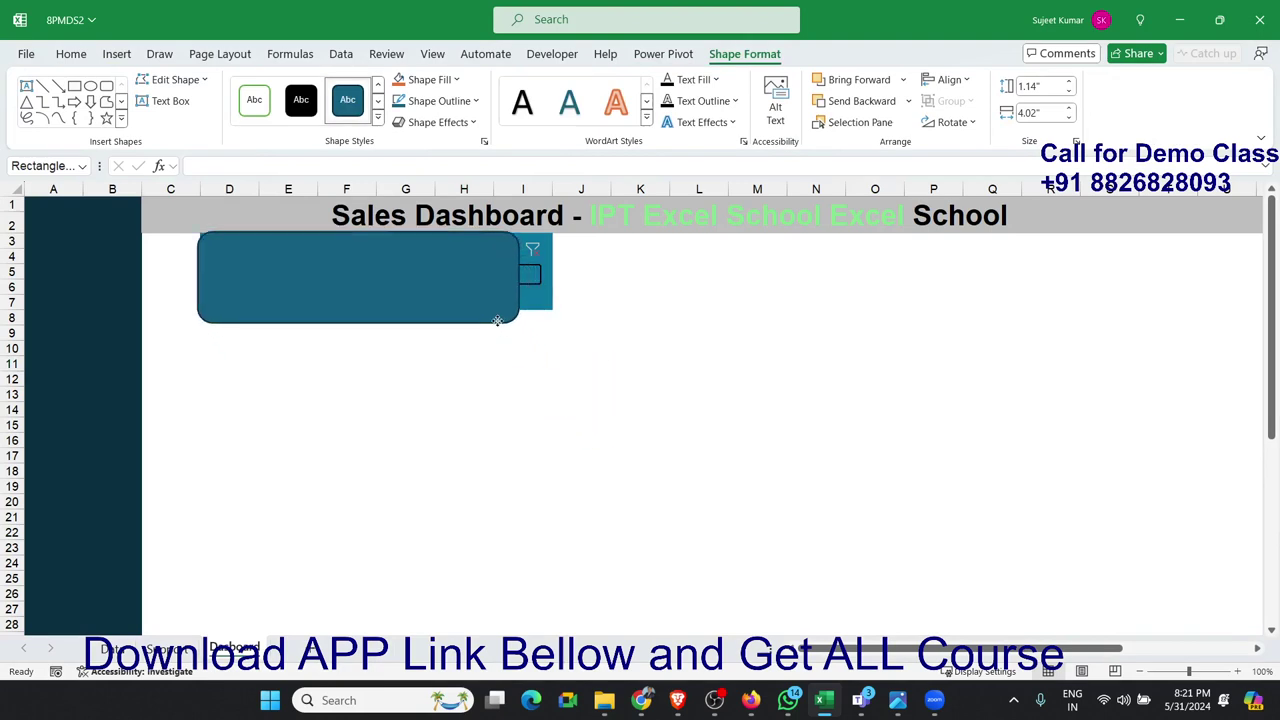
{"action": "left_click_drag", "start_coordinate": [497, 321], "coordinate": [511, 358]}
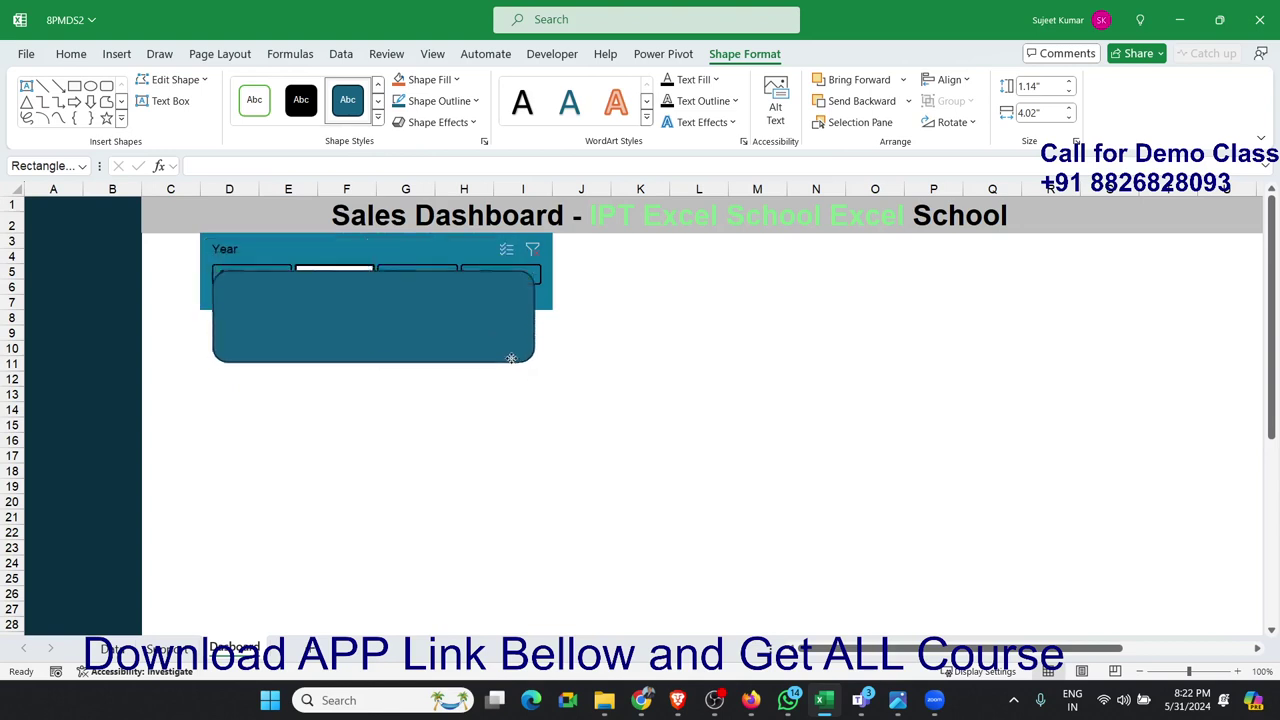
Step: Insert a new blank row at row 3 under the dashboard title
{"action": "left_click", "coordinate": [12, 240]}
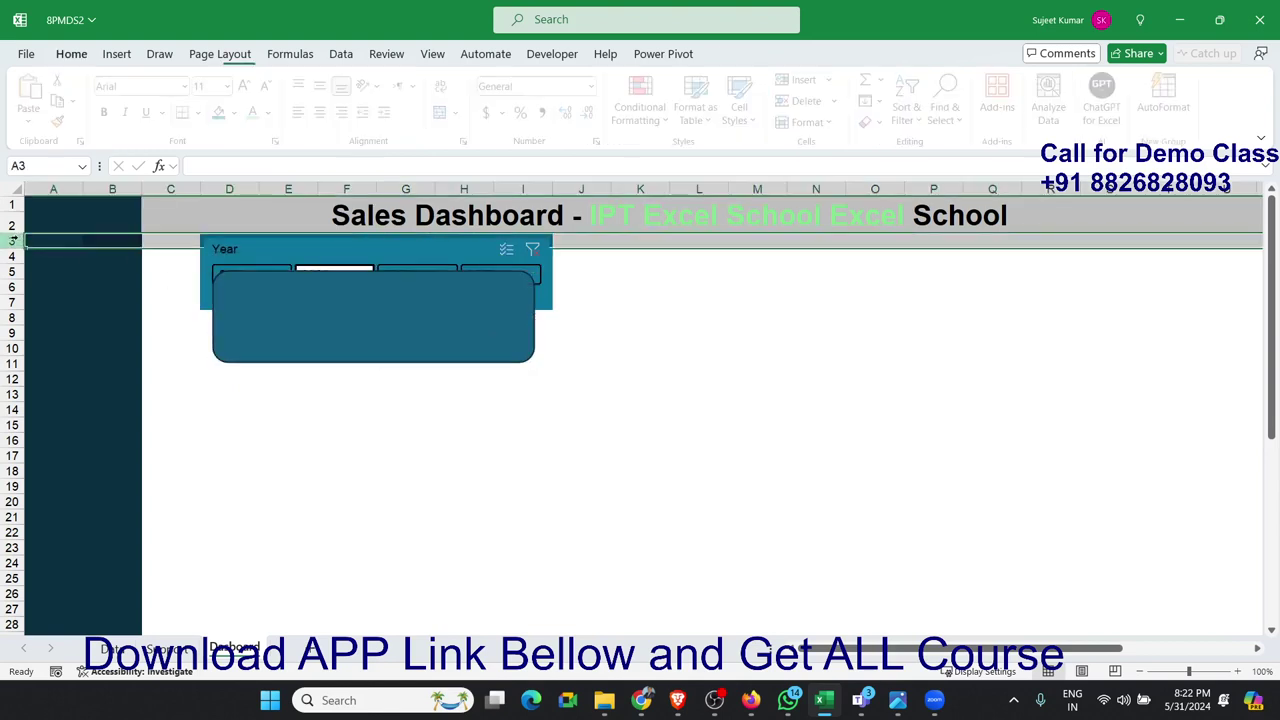
{"action": "key", "text": "ctrl+plus"}
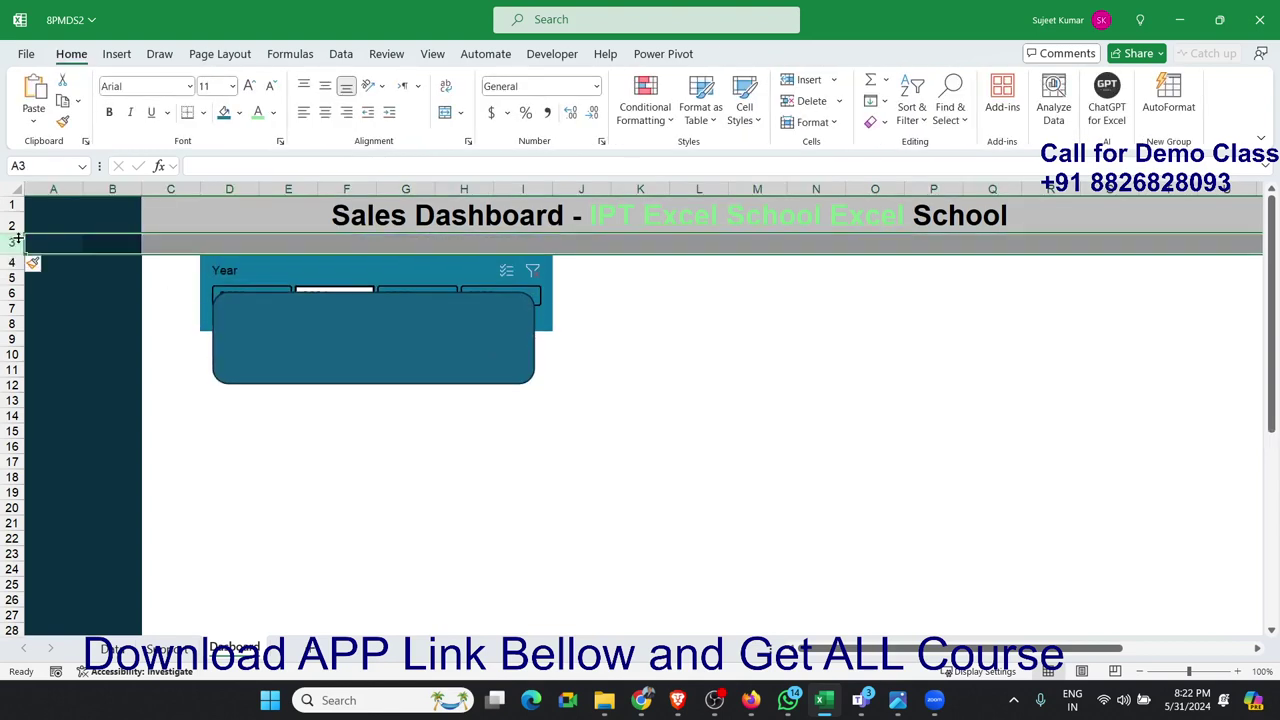
{"action": "left_click", "coordinate": [236, 474]}
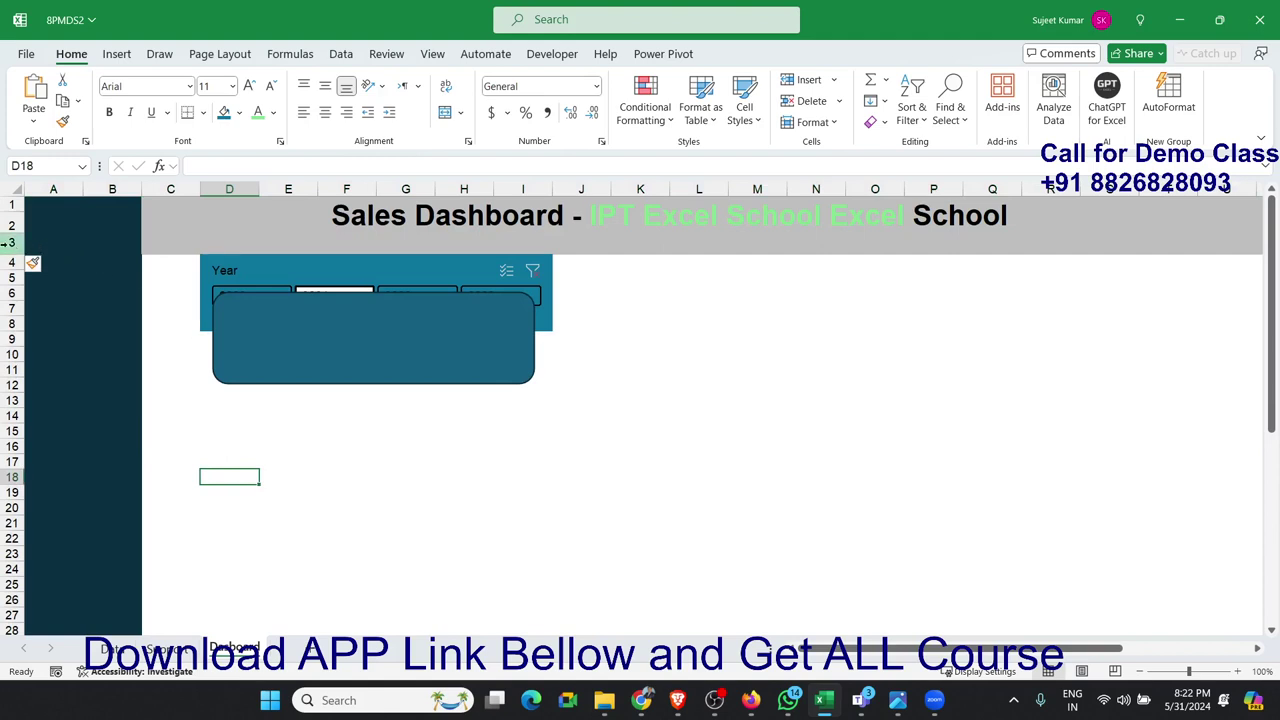
Step: Set row 3 across the dashboard columns to No Fill and collapse it to zero height
{"action": "left_click", "coordinate": [12, 243]}
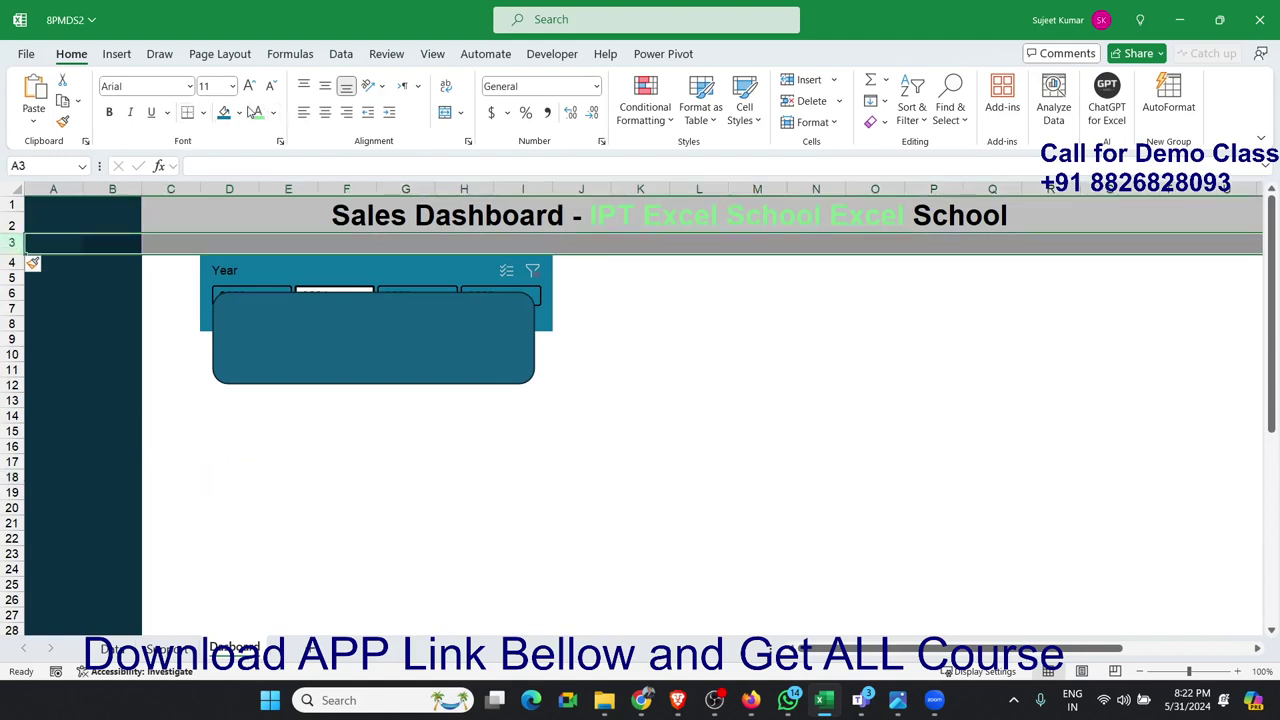
{"action": "left_click_drag", "start_coordinate": [163, 243], "coordinate": [1261, 237]}
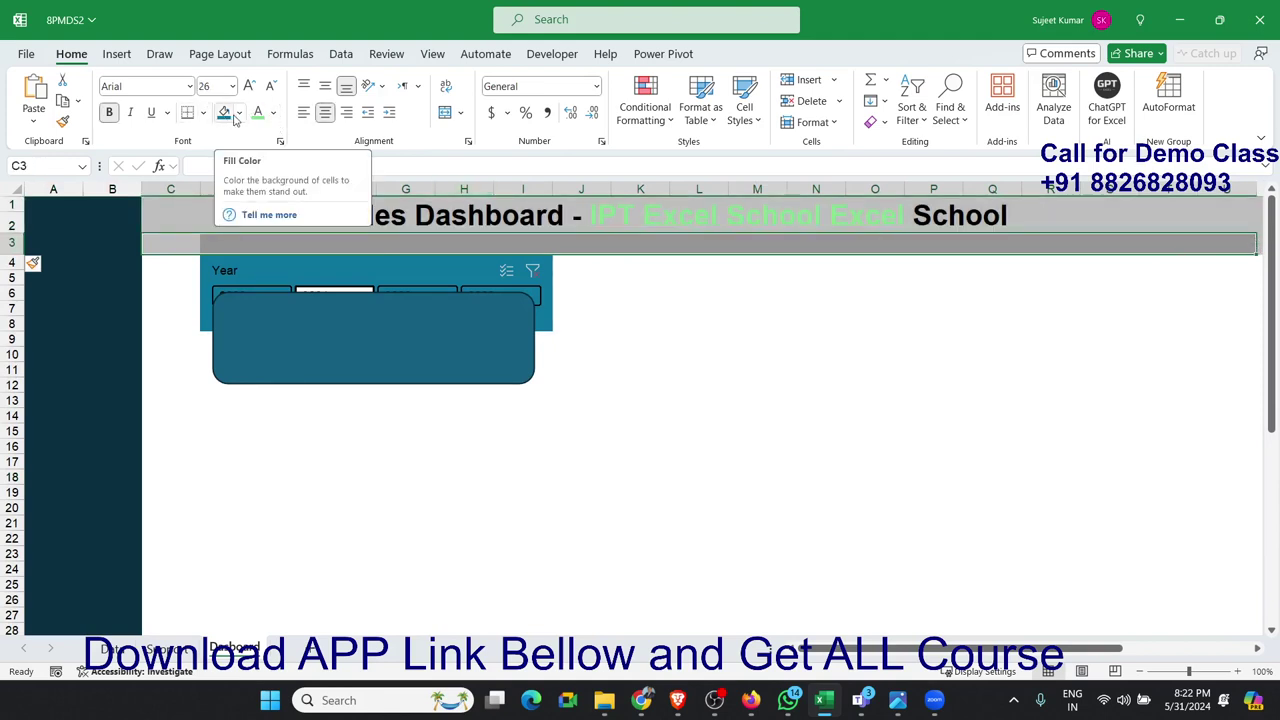
{"action": "left_click", "coordinate": [238, 113]}
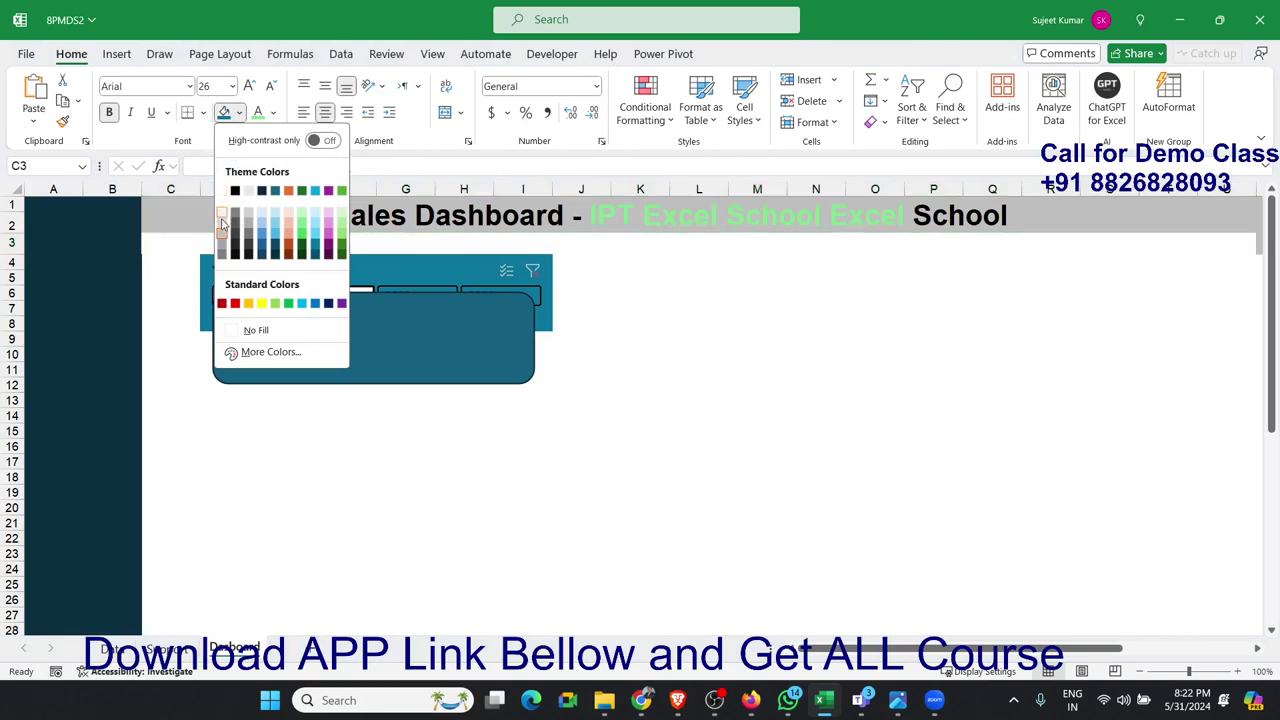
{"action": "left_click", "coordinate": [256, 331]}
{"action": "left_click", "coordinate": [346, 476]}
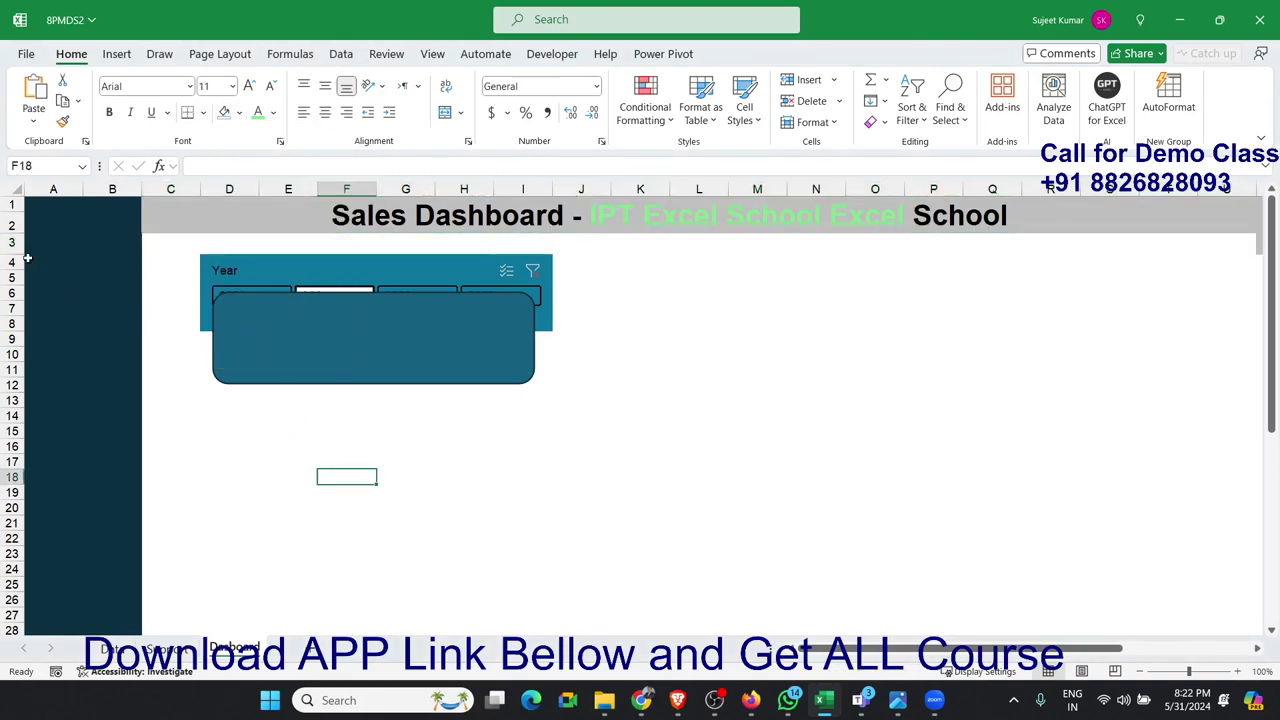
{"action": "left_click_drag", "start_coordinate": [24, 254], "coordinate": [24, 237]}
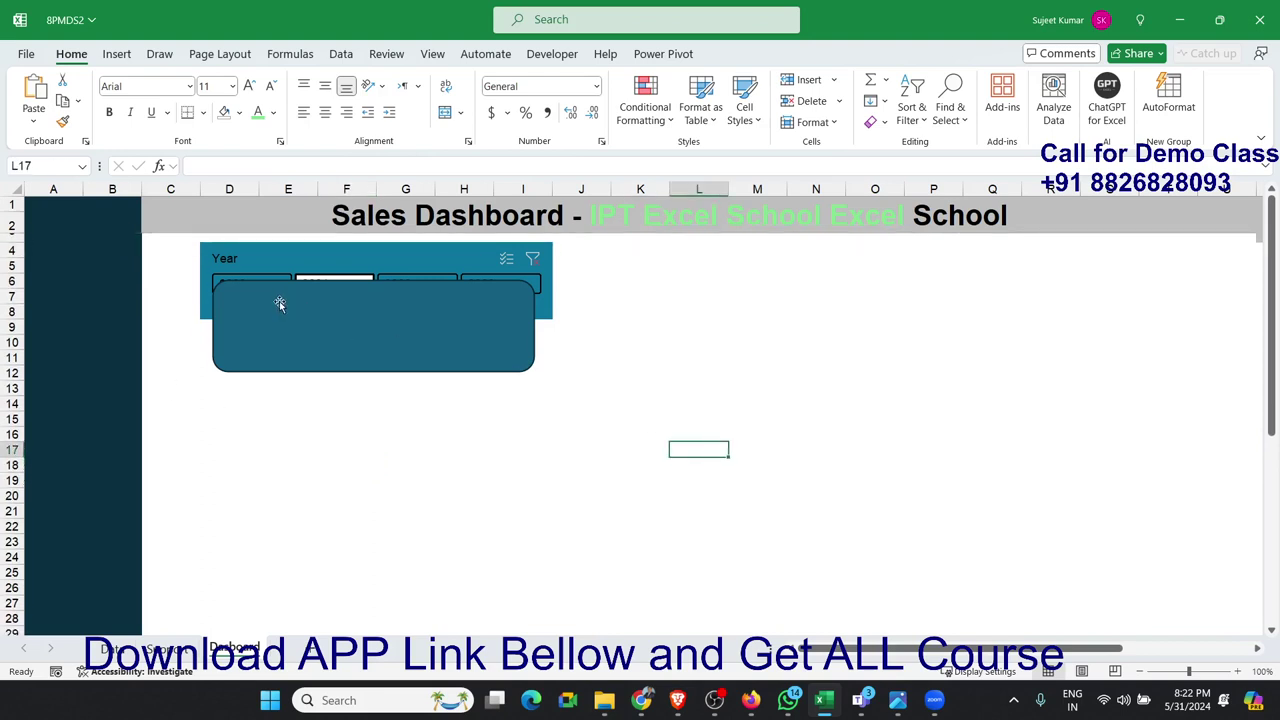
Step: Move and enlarge the rounded rectangle to cover the Year slicer, with No Fill
{"action": "left_click_drag", "start_coordinate": [280, 304], "coordinate": [260, 261]}
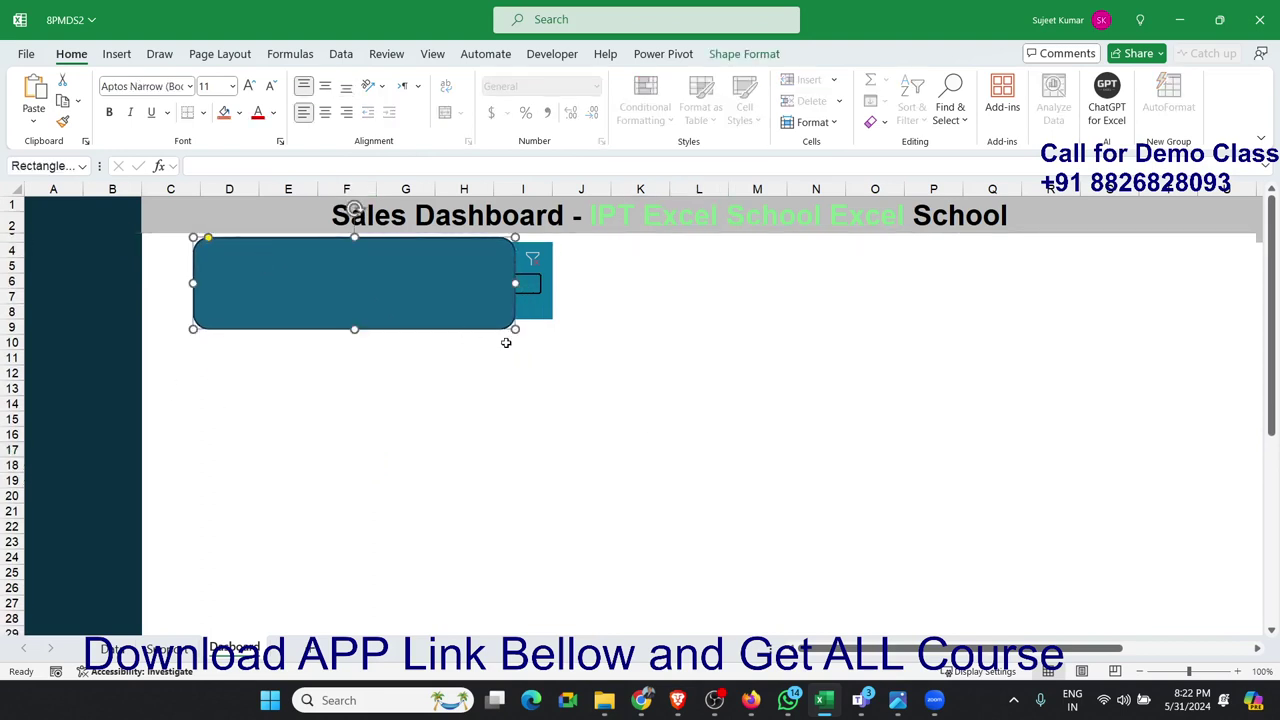
{"action": "left_click_drag", "start_coordinate": [515, 330], "coordinate": [551, 321]}
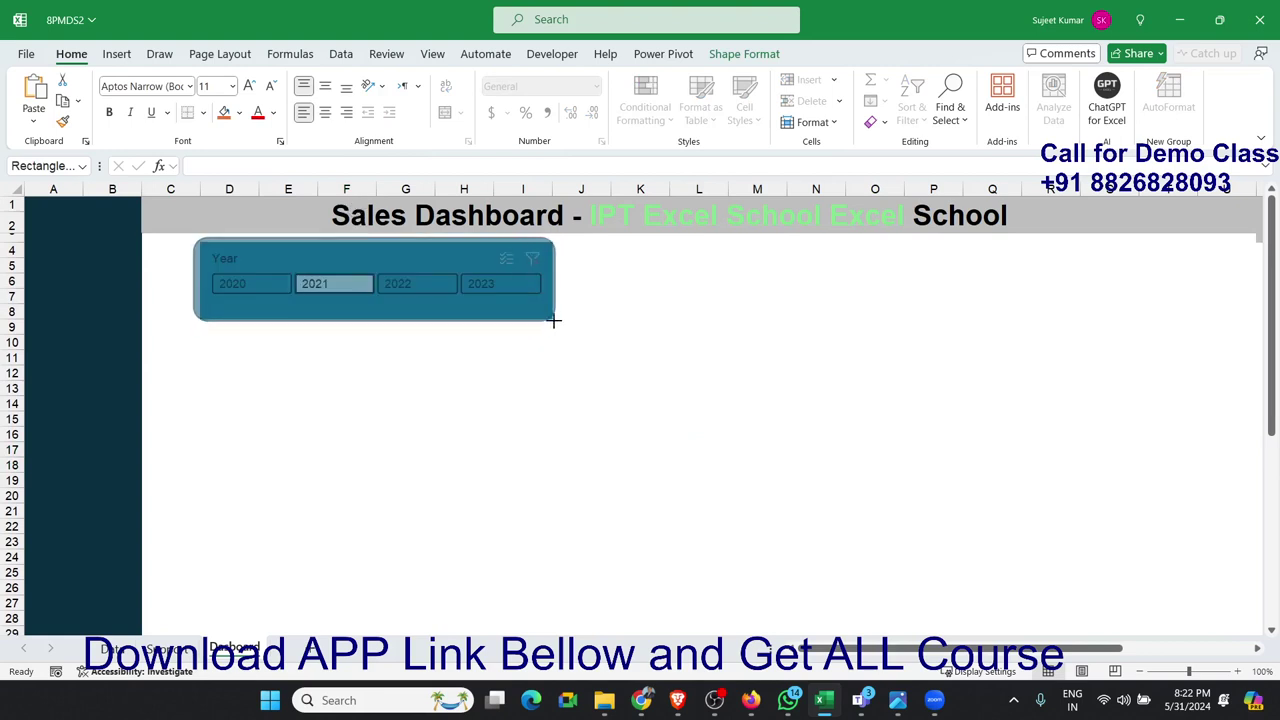
{"action": "left_click_drag", "start_coordinate": [551, 321], "coordinate": [556, 321]}
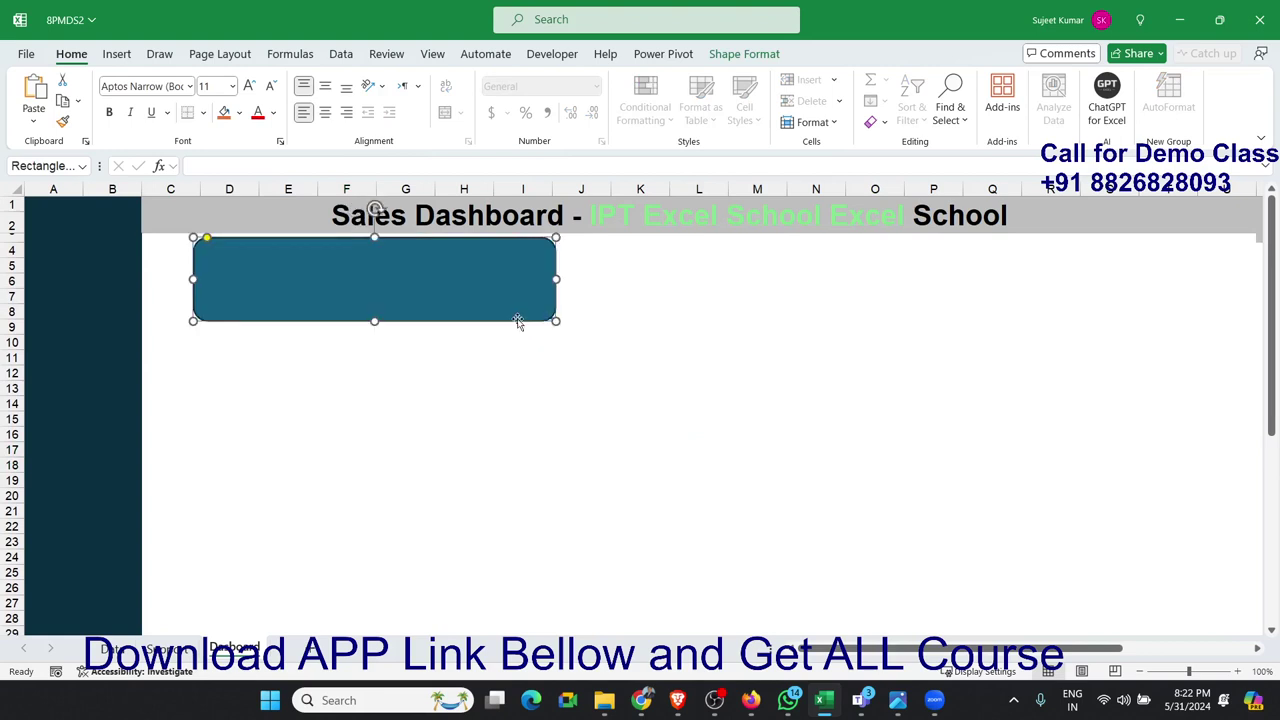
{"action": "left_click", "coordinate": [720, 54]}
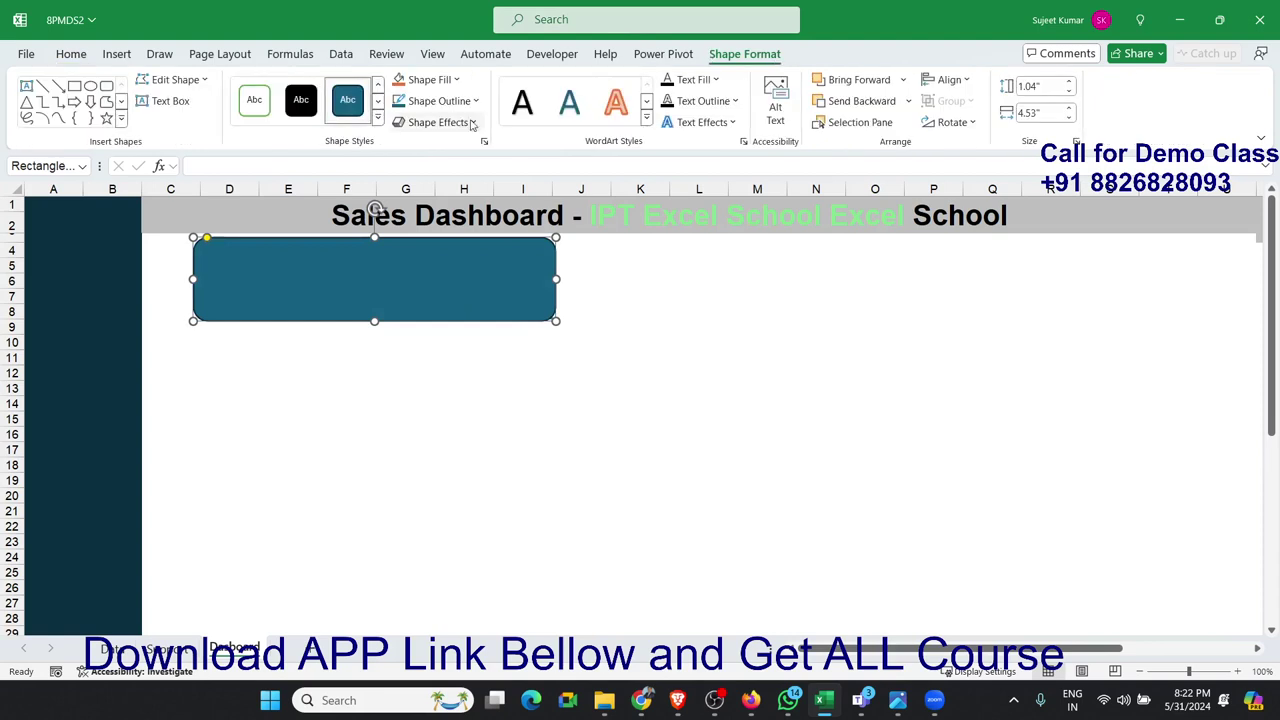
{"action": "left_click", "coordinate": [459, 80]}
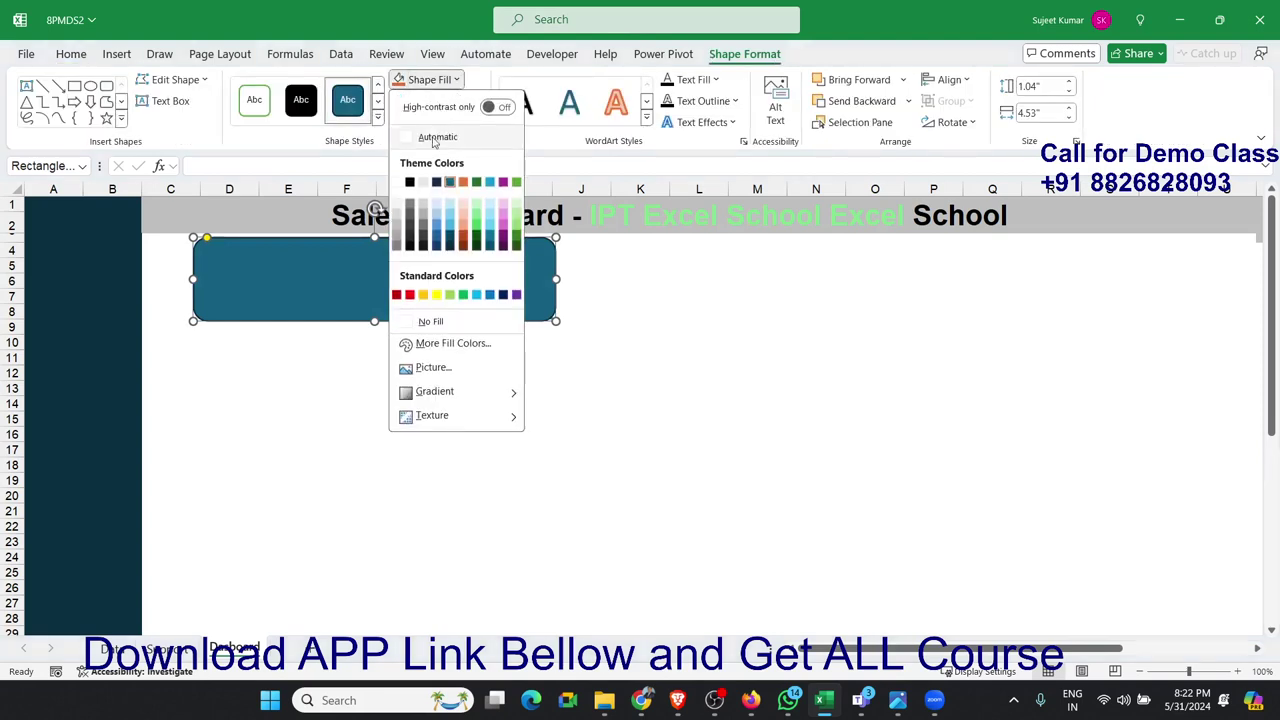
{"action": "left_click", "coordinate": [431, 322]}
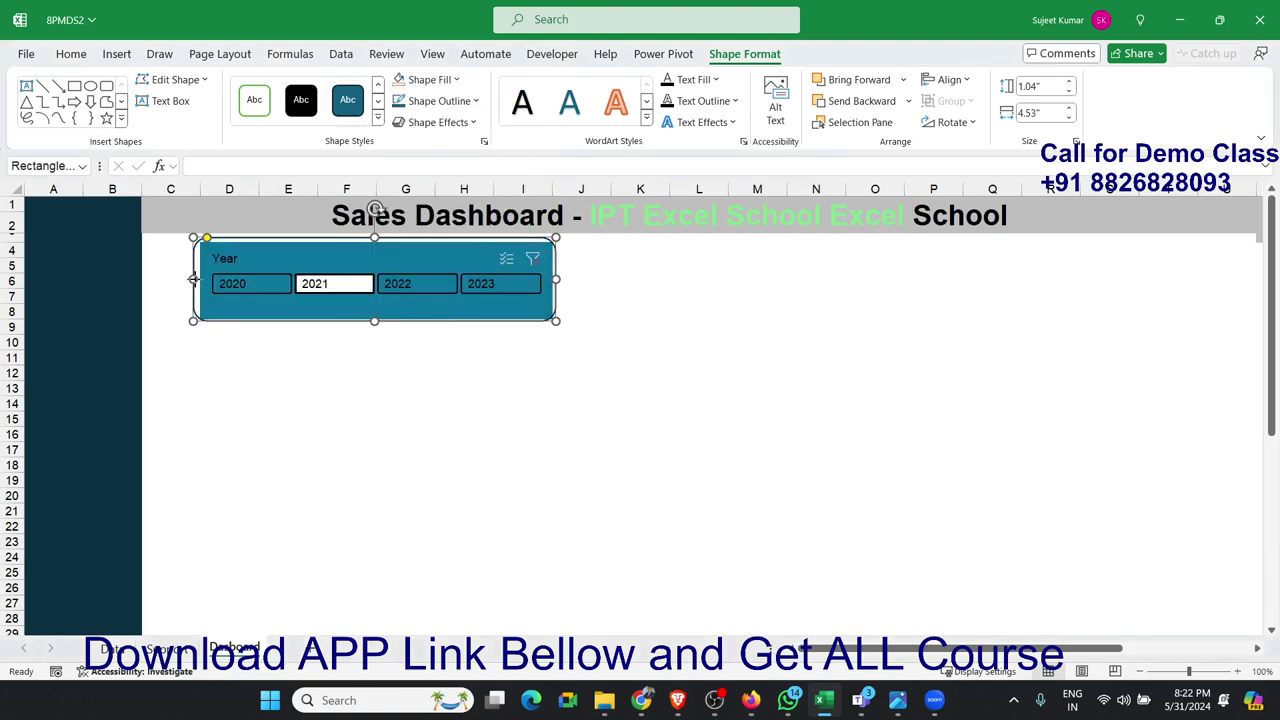
{"action": "left_click_drag", "start_coordinate": [193, 279], "coordinate": [197, 279]}
Step: Give the rectangle a 4½ pt outline in Turquoise, Accent 4, Darker 25%
{"action": "left_click", "coordinate": [474, 102]}
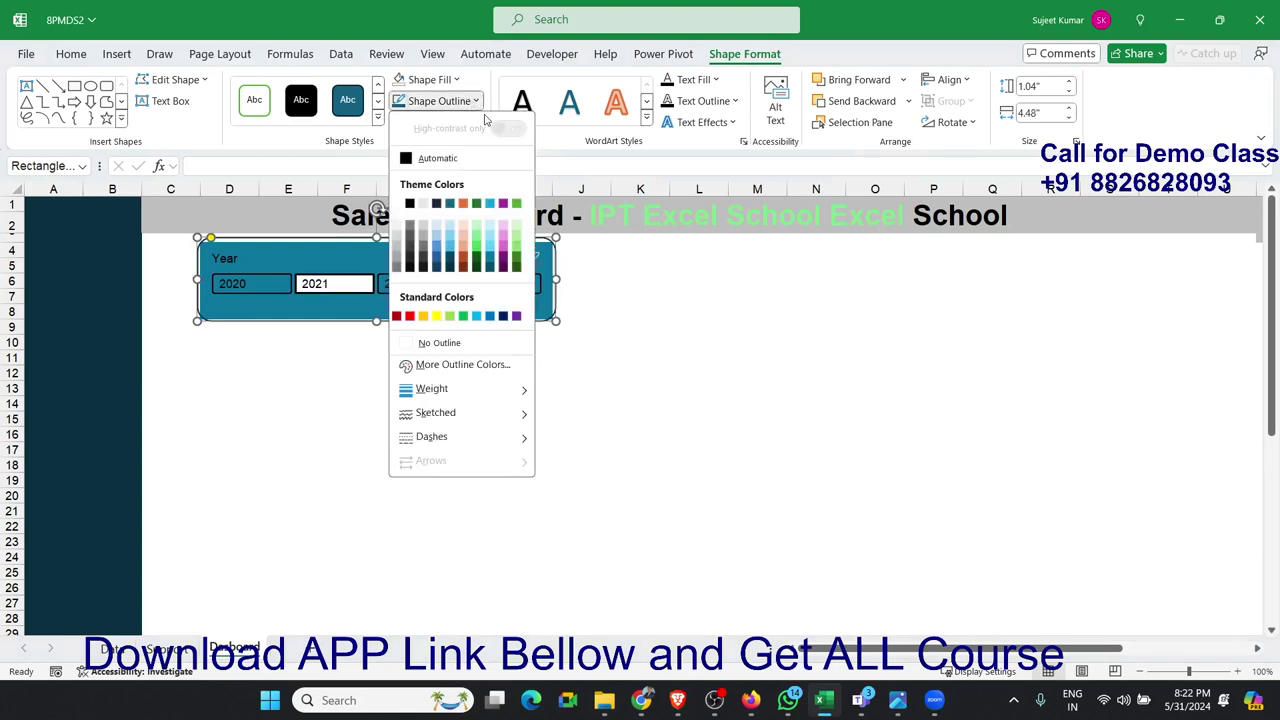
{"action": "mouse_move", "coordinate": [480, 398]}
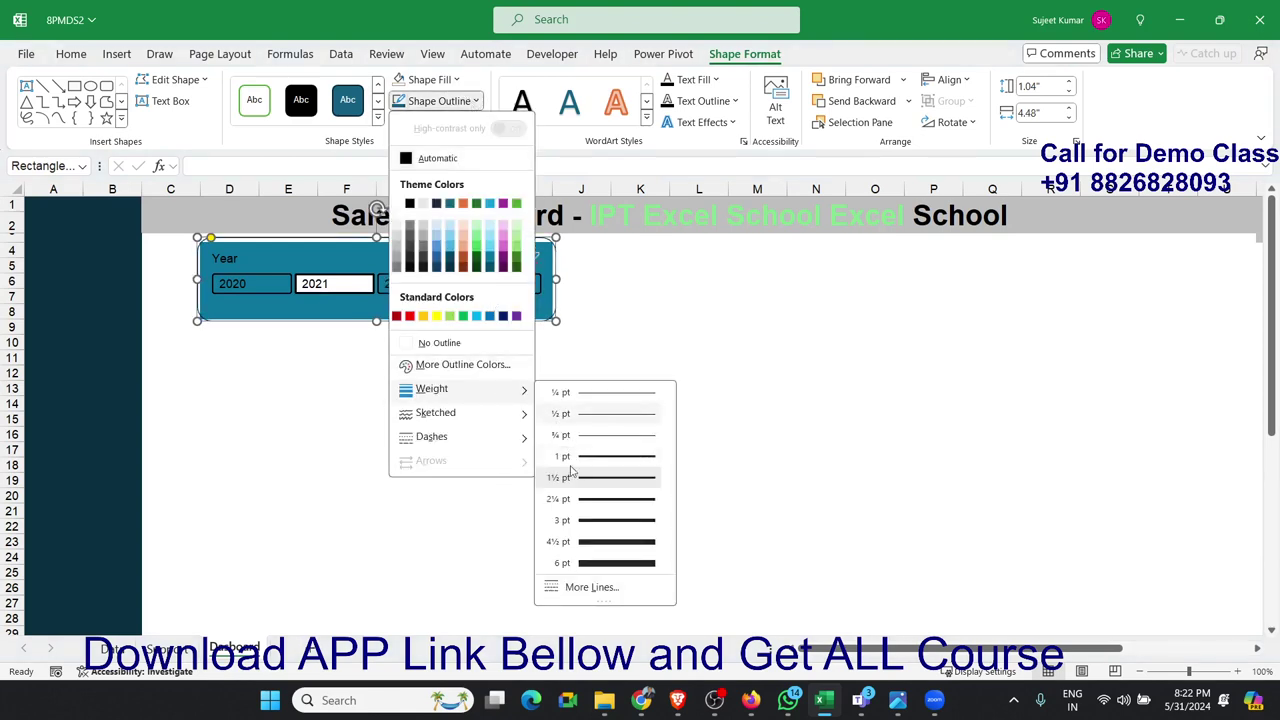
{"action": "left_click", "coordinate": [598, 545]}
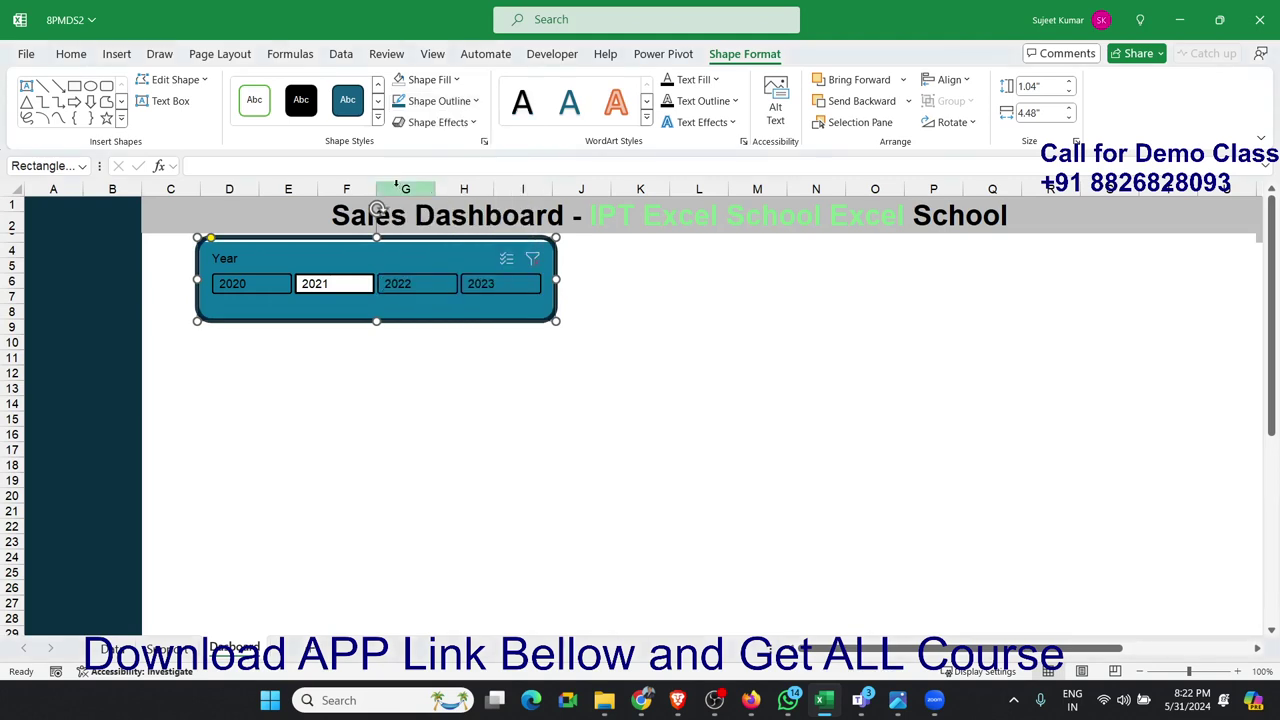
{"action": "left_click", "coordinate": [457, 80]}
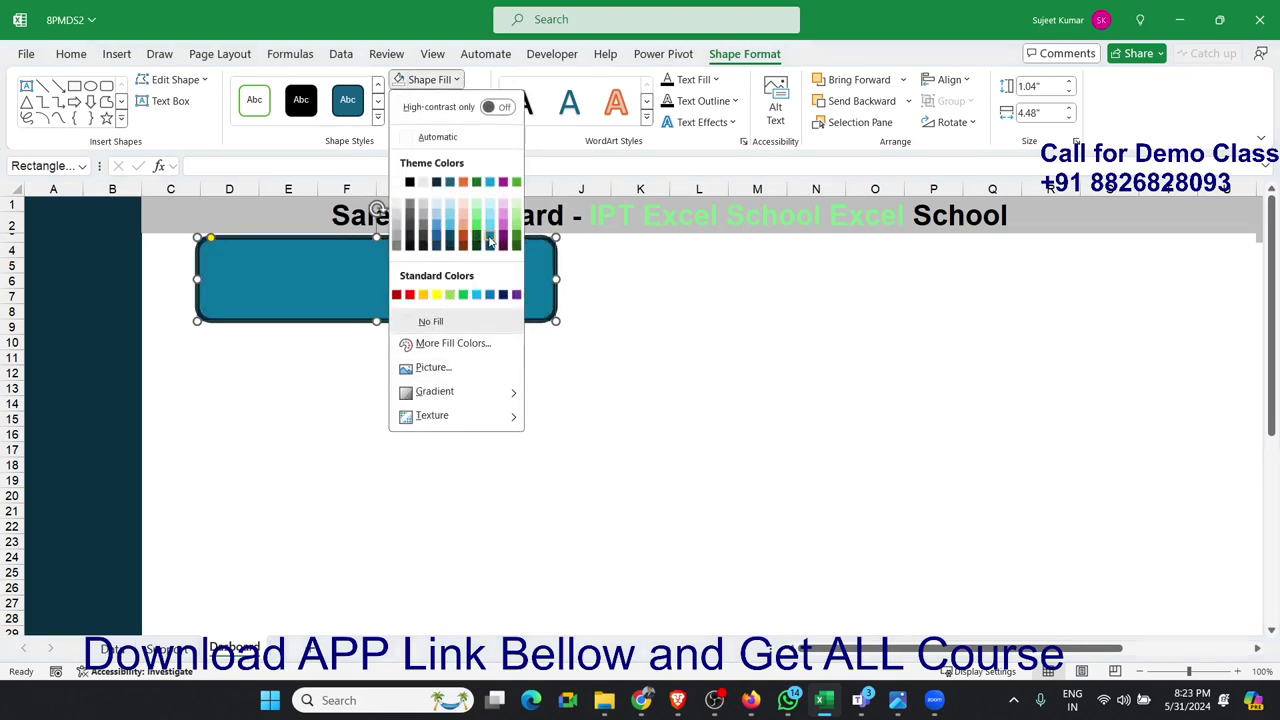
{"action": "left_click", "coordinate": [368, 152]}
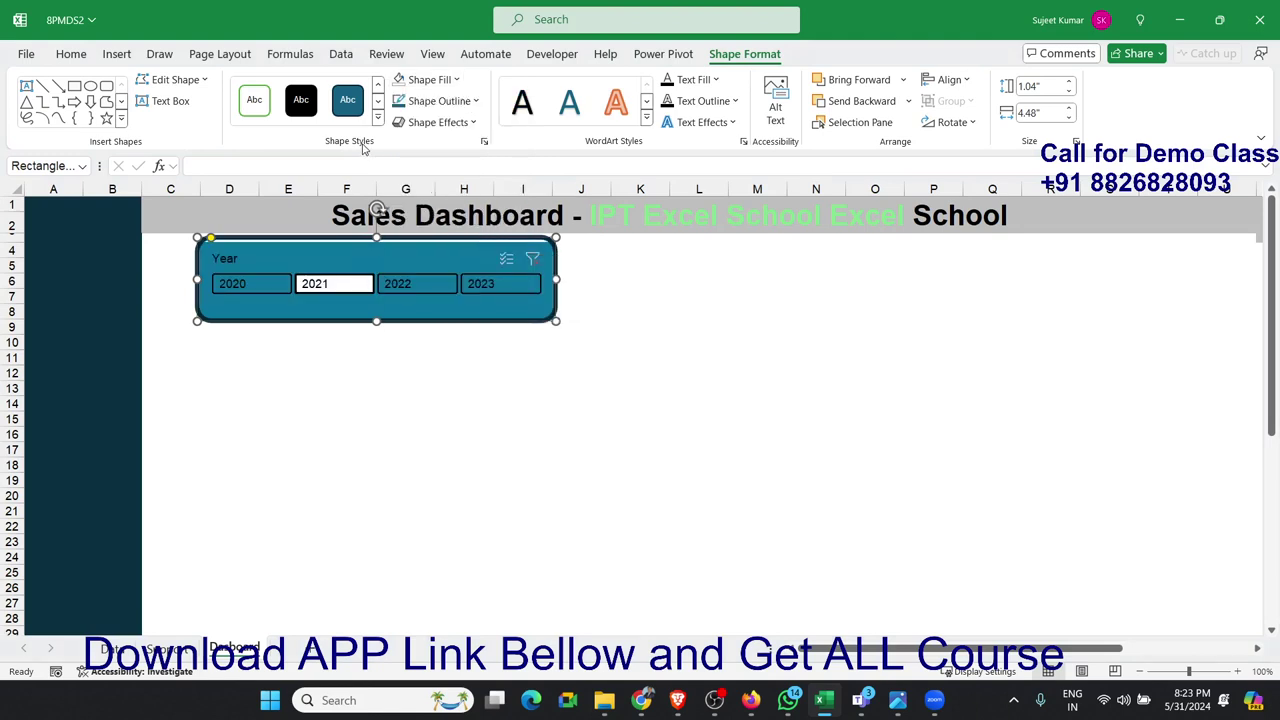
{"action": "left_click", "coordinate": [470, 101]}
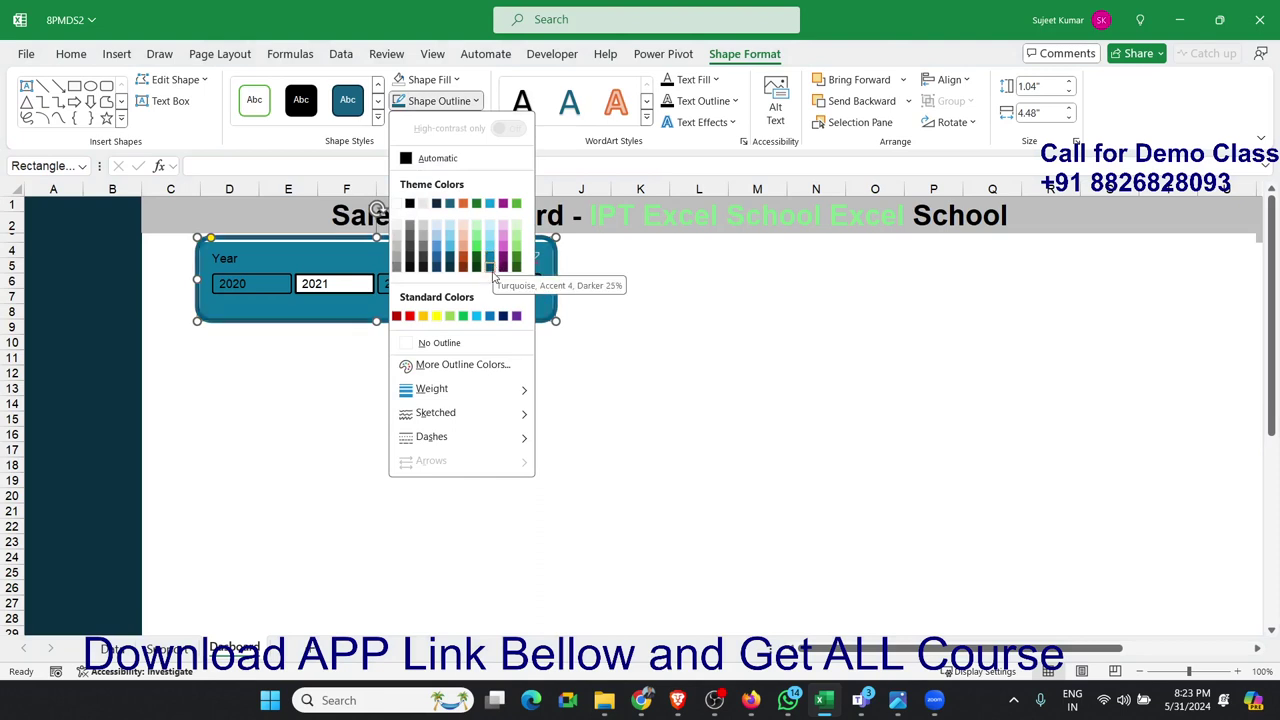
{"action": "left_click", "coordinate": [493, 276]}
{"action": "left_click", "coordinate": [569, 446]}
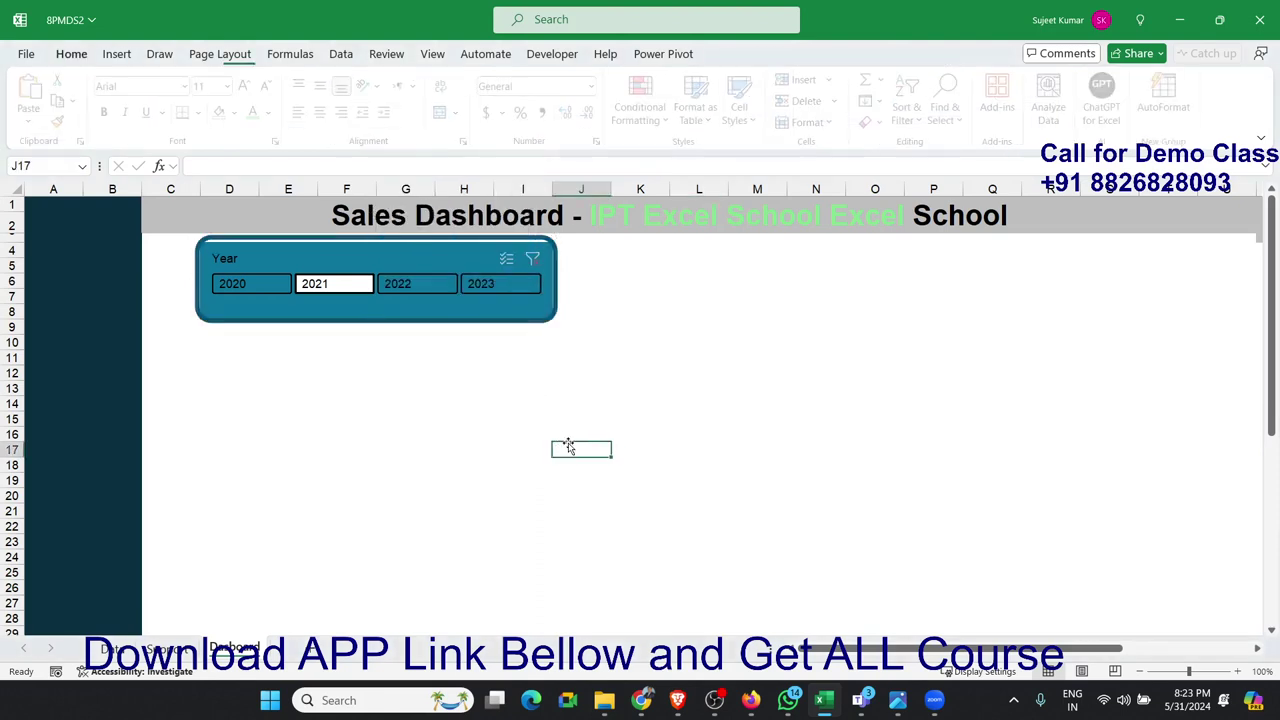
Step: Nudge the frame rectangle's top and left edges to align around the Year slicer
{"action": "left_click", "coordinate": [546, 318]}
{"action": "left_click", "coordinate": [558, 310]}
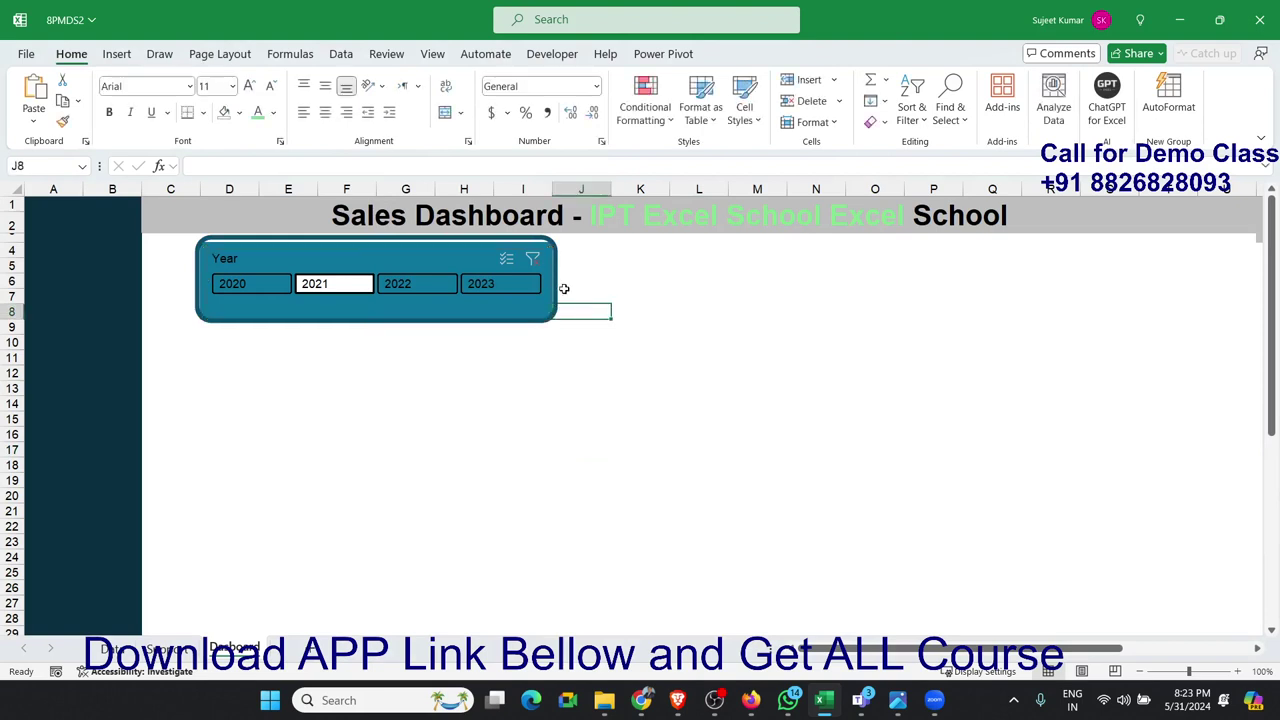
{"action": "left_click", "coordinate": [474, 243]}
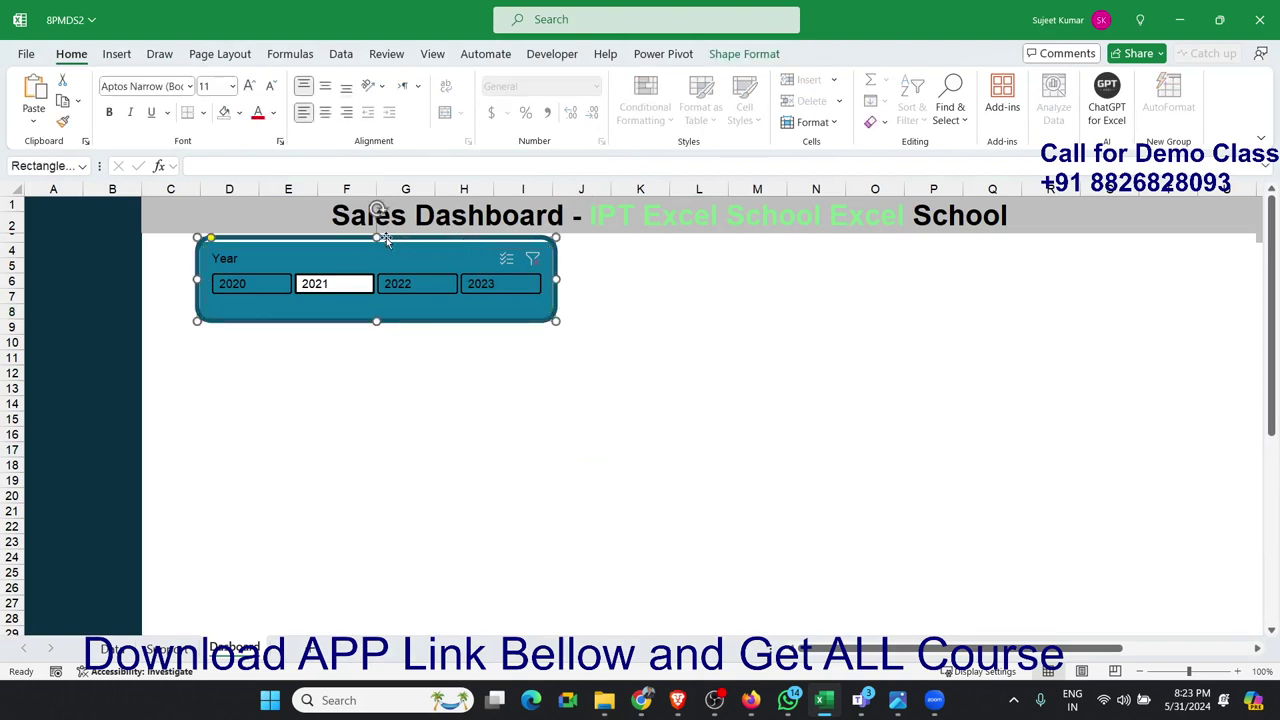
{"action": "left_click_drag", "start_coordinate": [381, 237], "coordinate": [380, 241]}
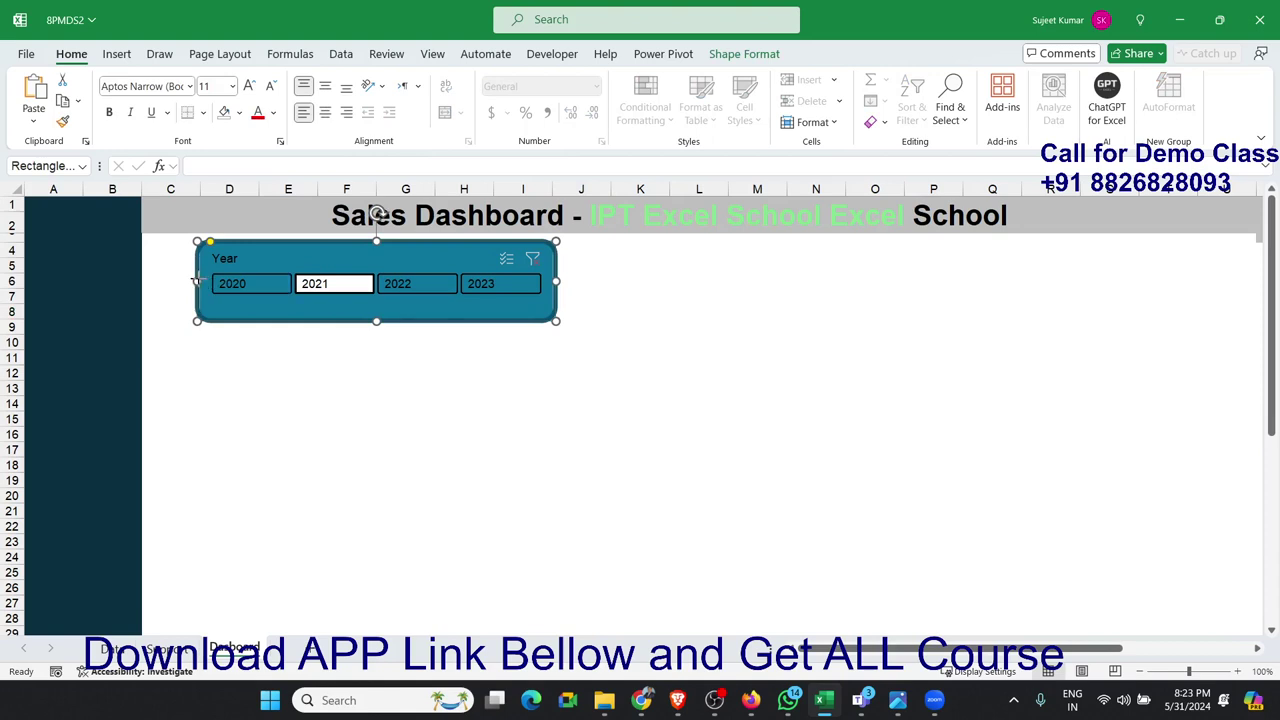
{"action": "left_click_drag", "start_coordinate": [197, 281], "coordinate": [198, 277]}
{"action": "left_click", "coordinate": [547, 376]}
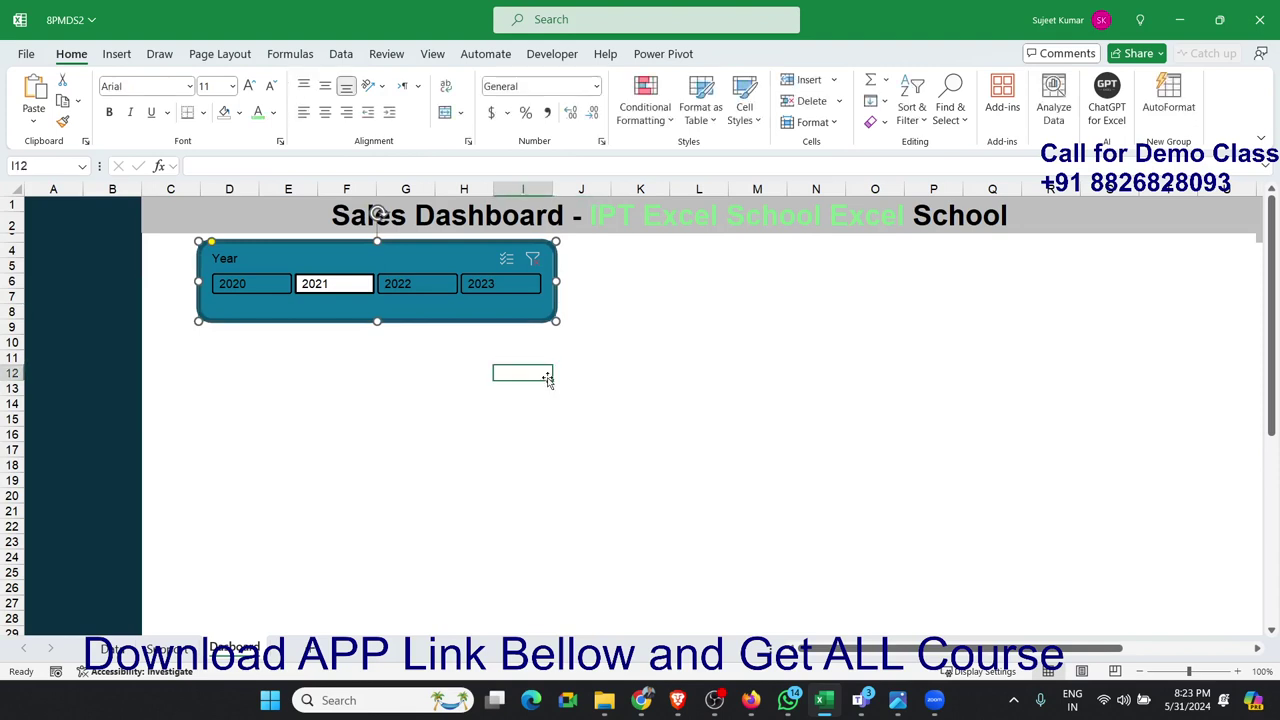
{"action": "left_click", "coordinate": [555, 290]}
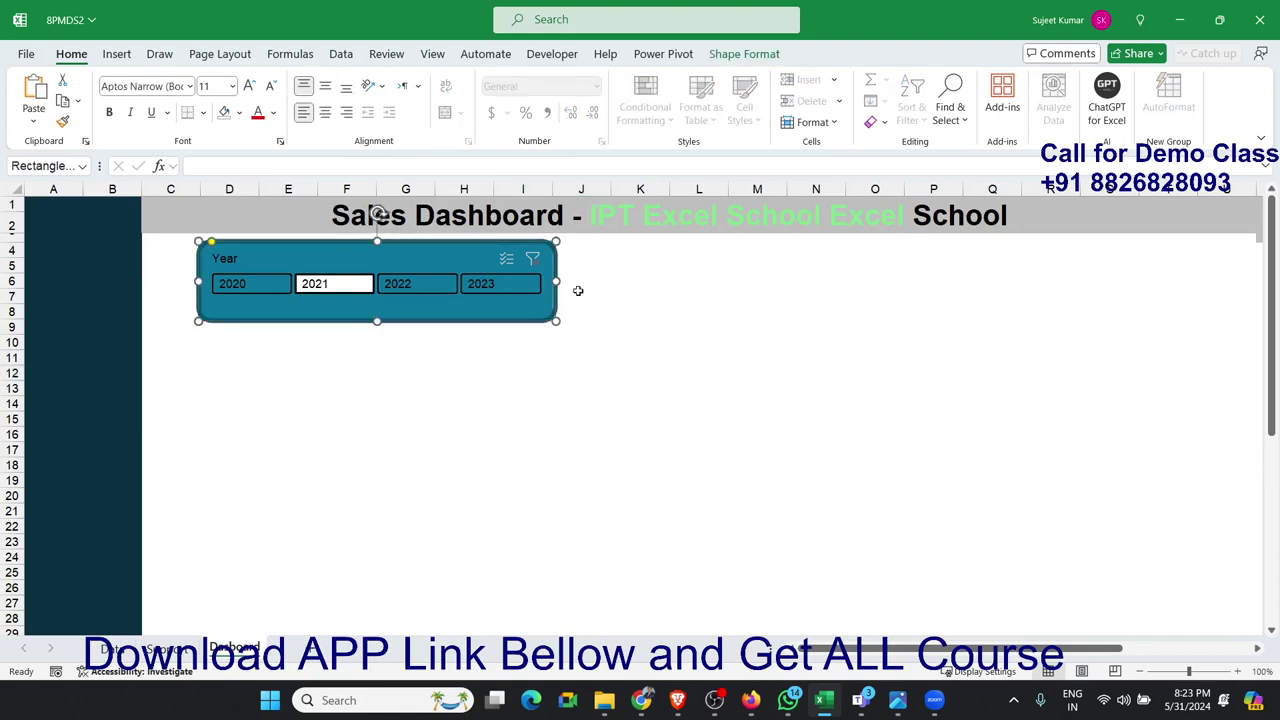
{"action": "left_click", "coordinate": [615, 310]}
{"action": "left_click", "coordinate": [543, 316]}
Step: Set the Year slicer's outline weight to 6 pt
{"action": "left_click", "coordinate": [744, 54]}
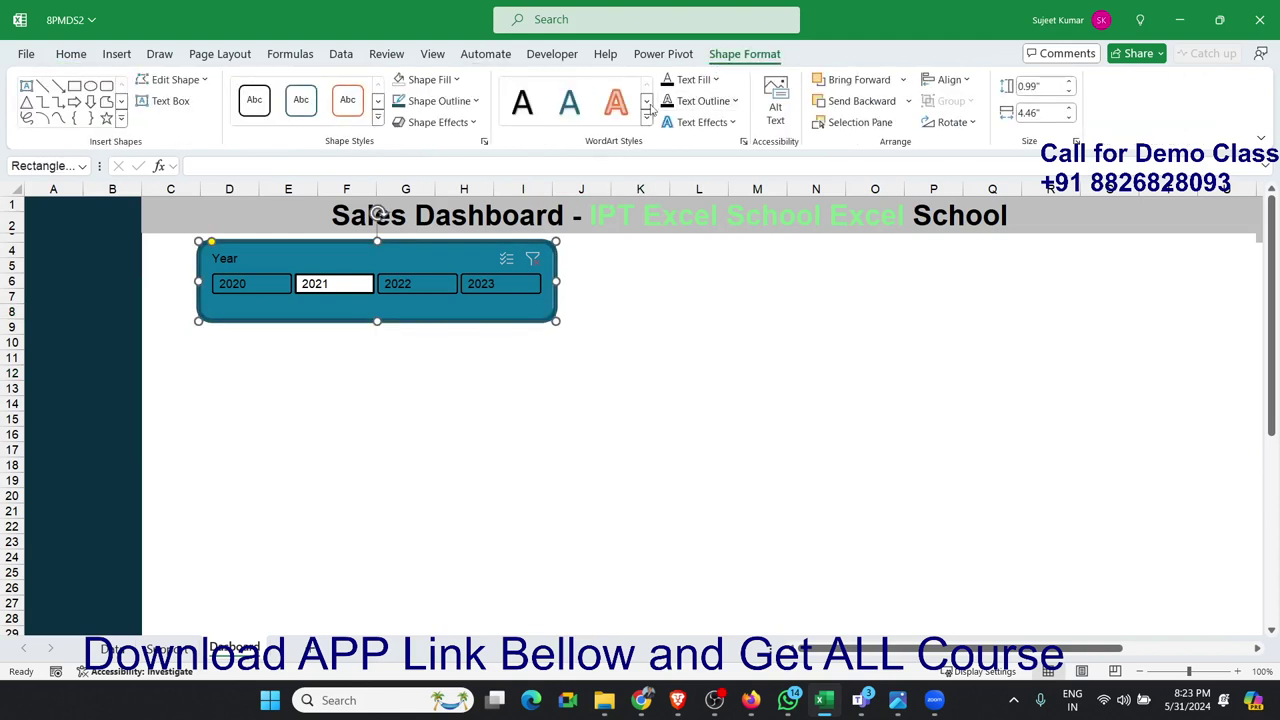
{"action": "left_click", "coordinate": [478, 102]}
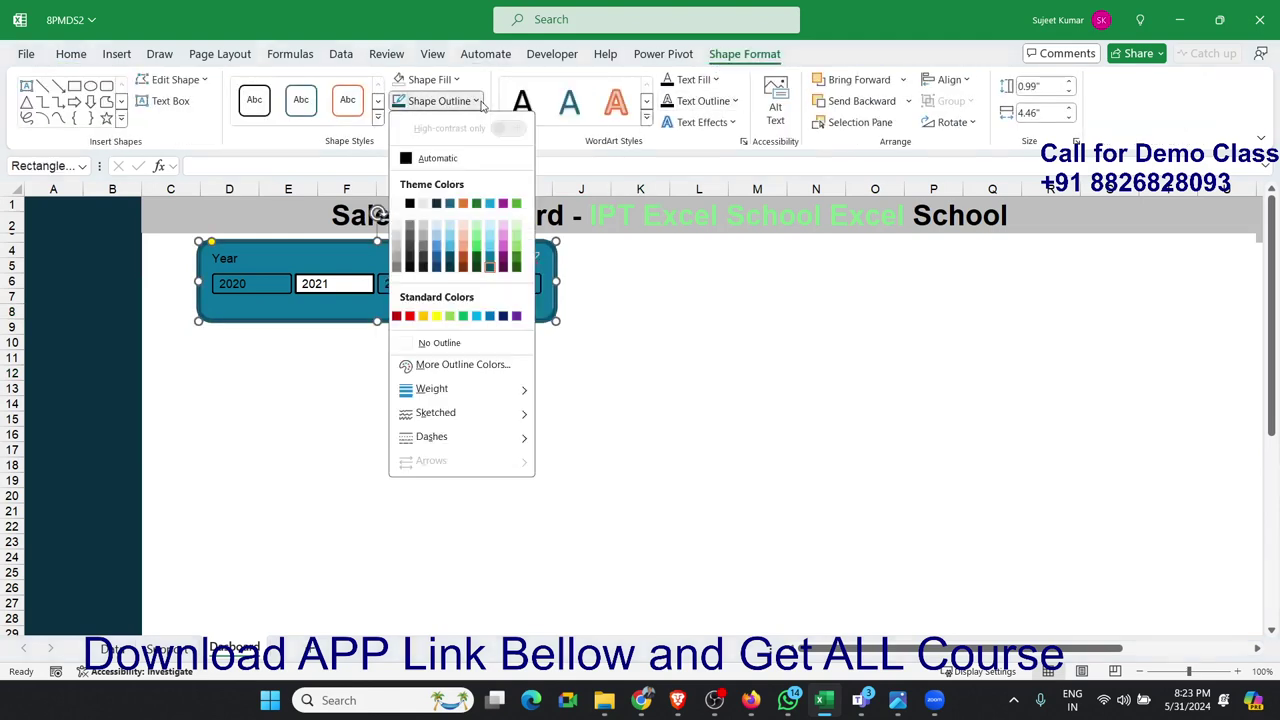
{"action": "mouse_move", "coordinate": [493, 410]}
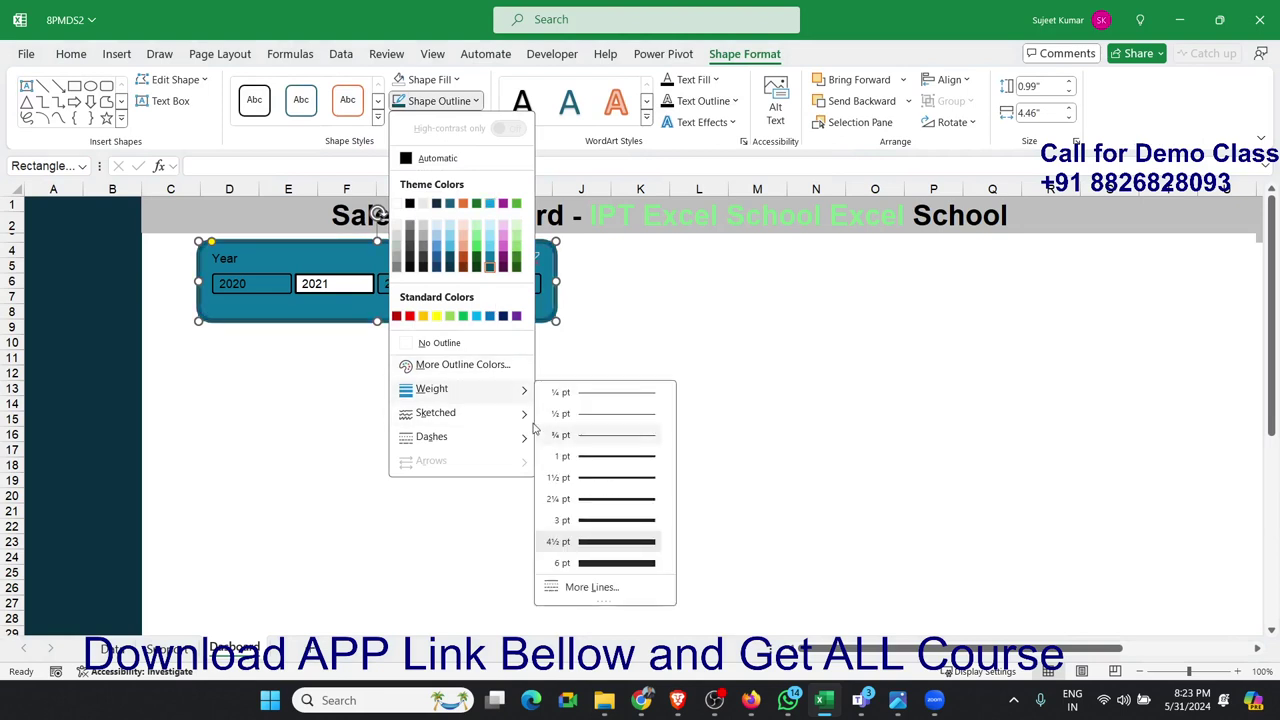
{"action": "left_click", "coordinate": [593, 567]}
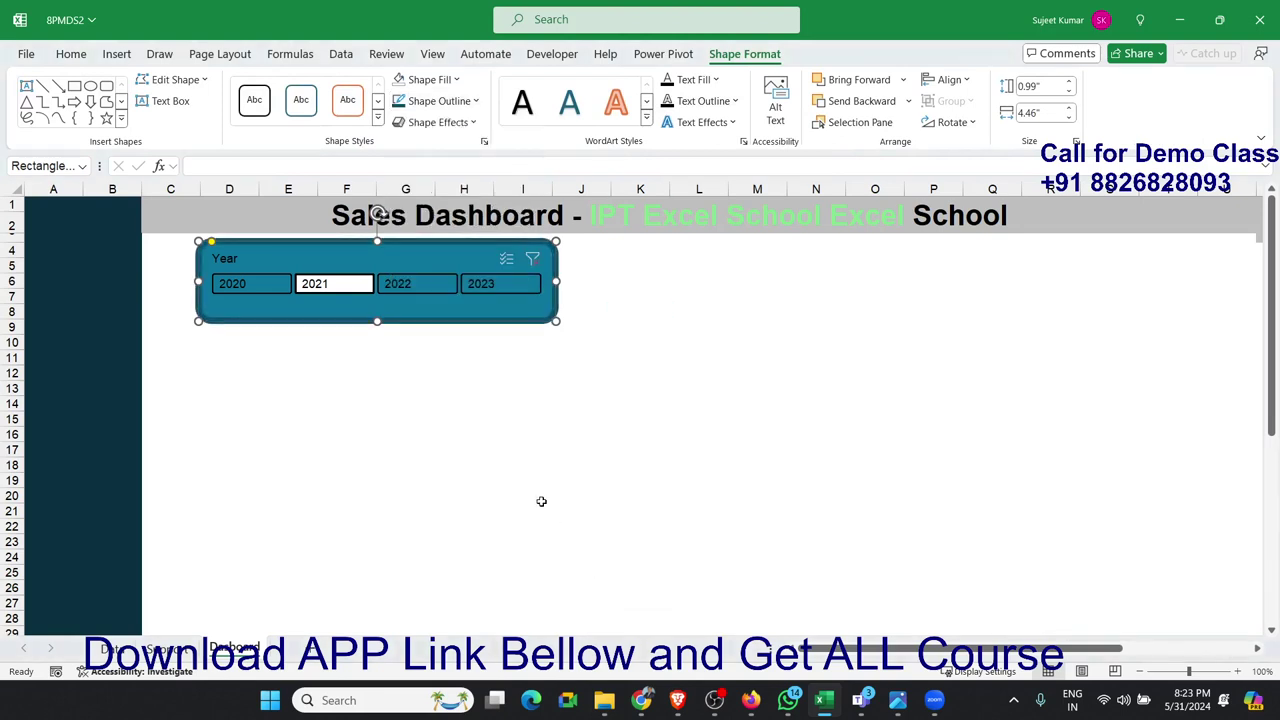
{"action": "left_click", "coordinate": [541, 503]}
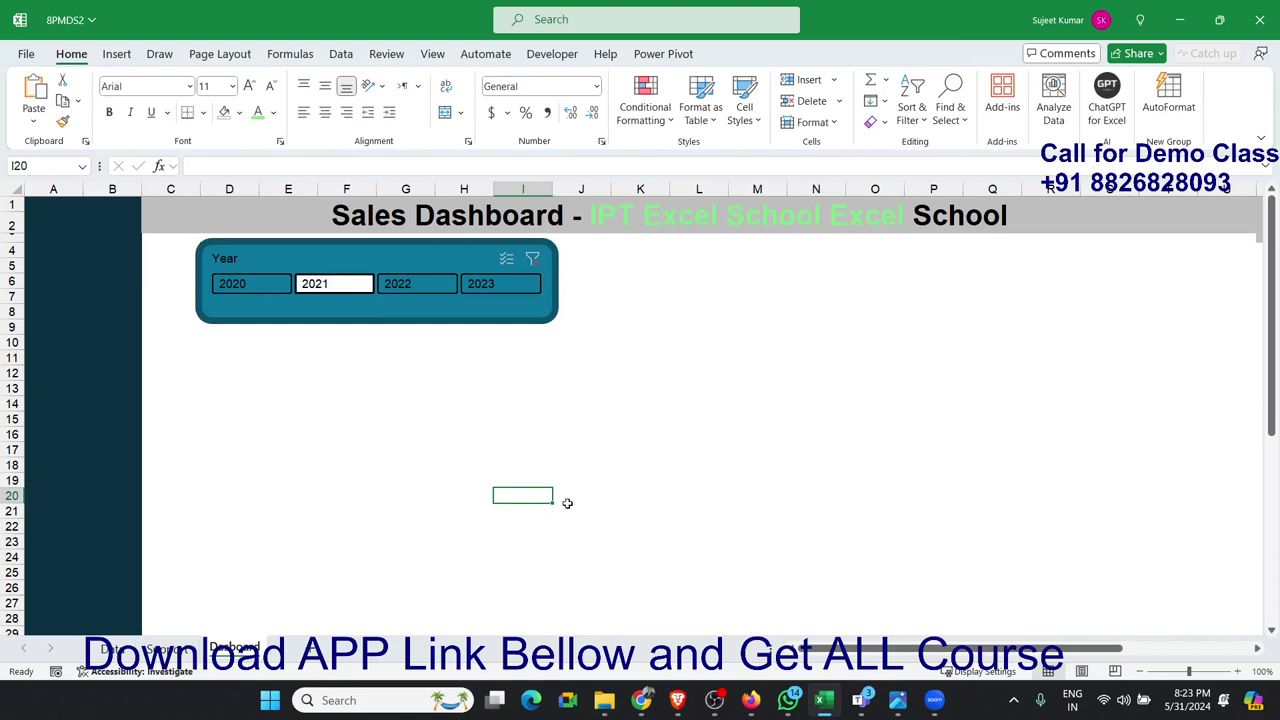
{"action": "left_click", "coordinate": [607, 298]}
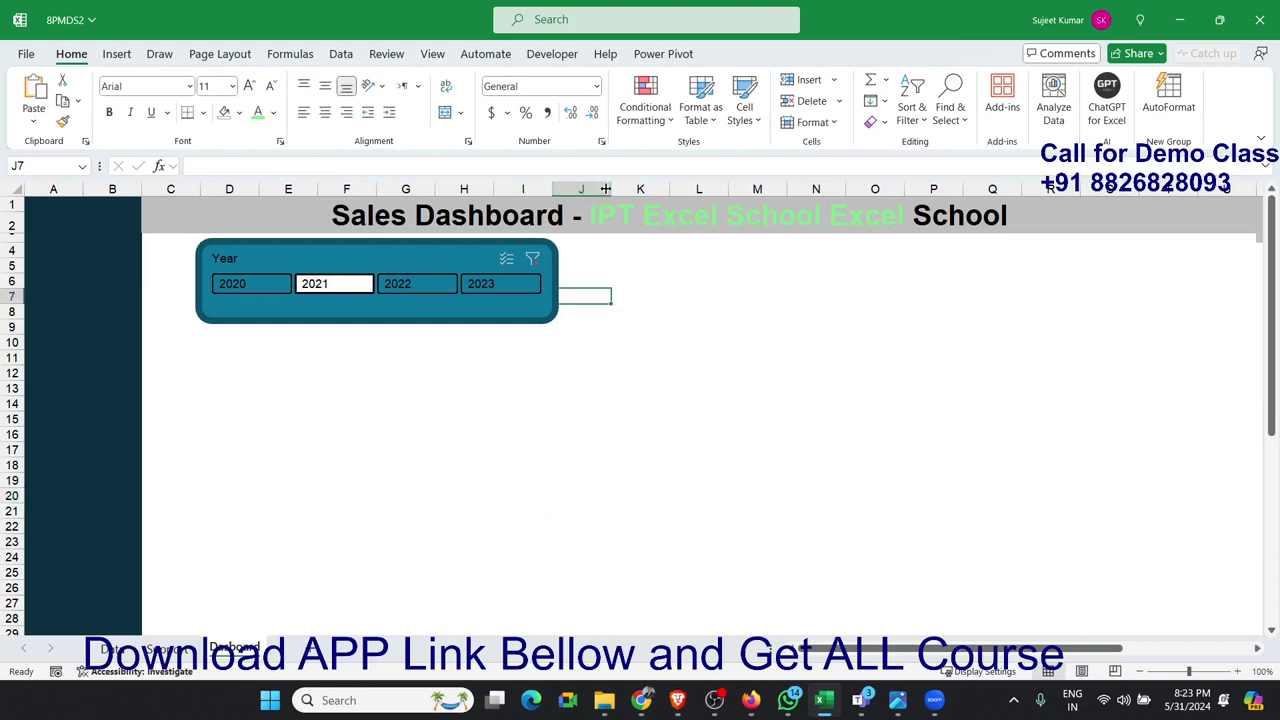
Step: Narrow dashboard column J beside the Year slicer, then go to the Training Location slicer's sheet
{"action": "left_click_drag", "start_coordinate": [609, 189], "coordinate": [558, 189]}
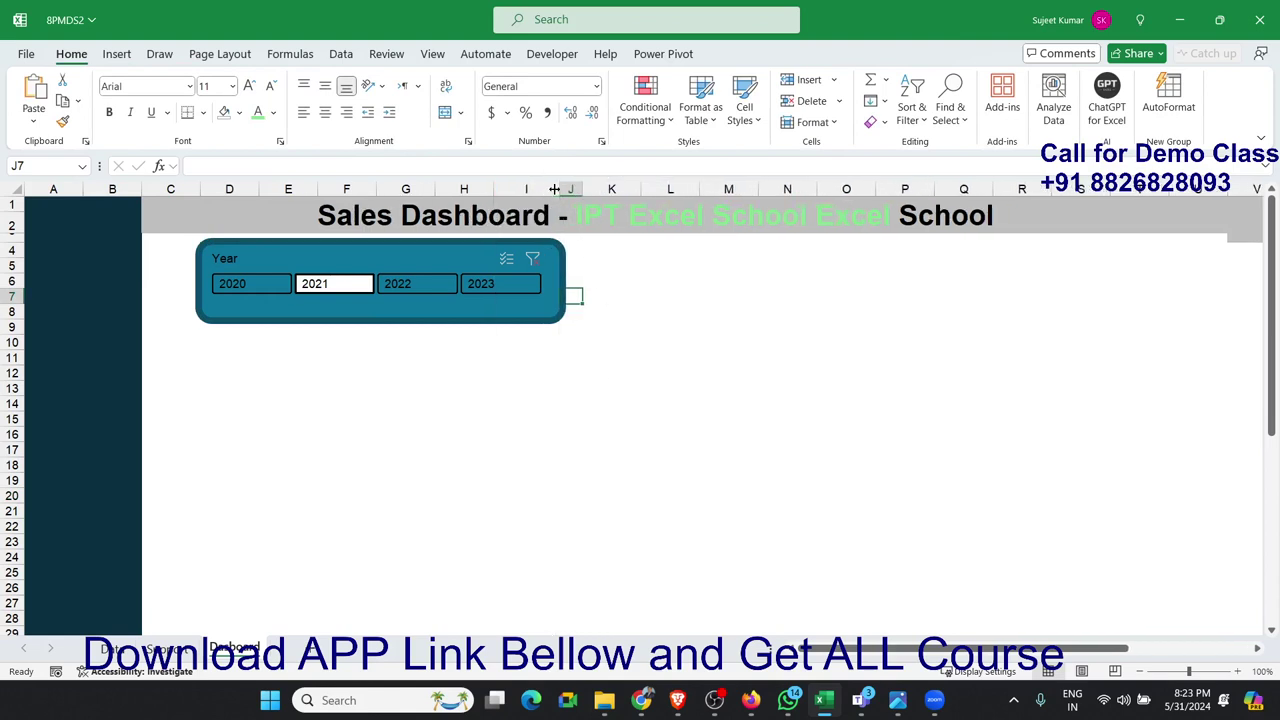
{"action": "left_click_drag", "start_coordinate": [558, 189], "coordinate": [550, 189]}
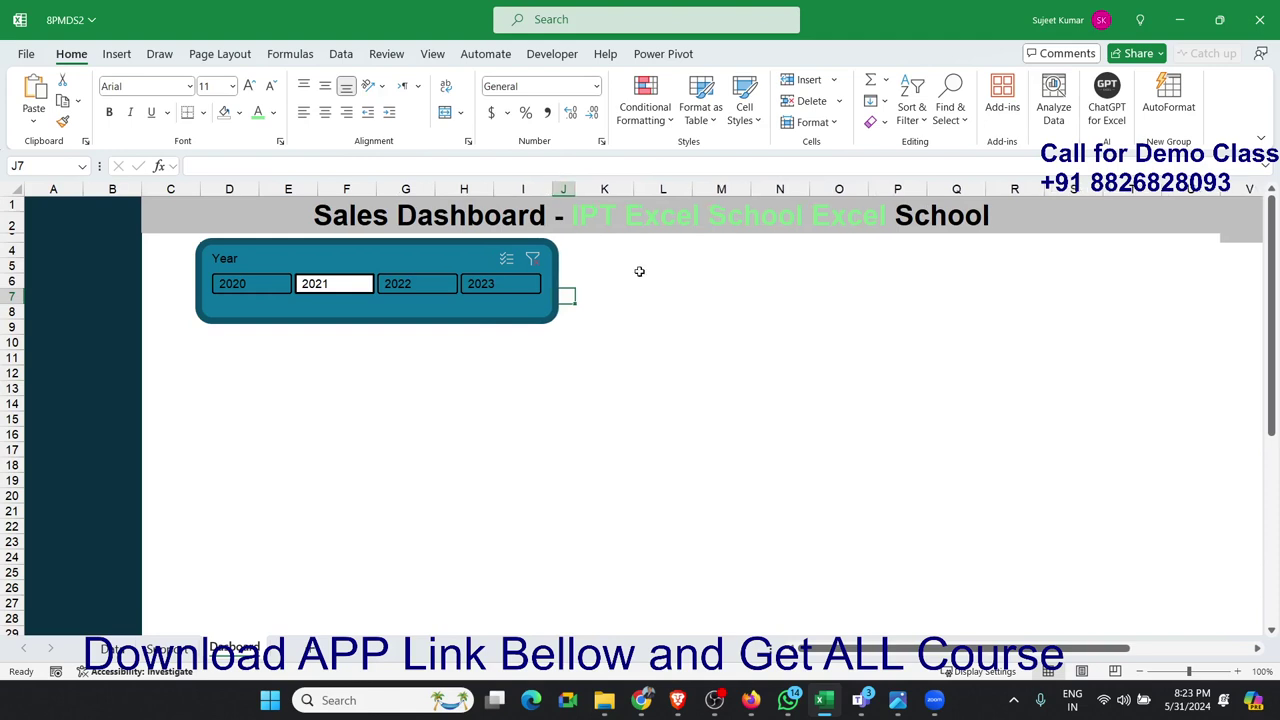
{"action": "left_click", "coordinate": [612, 267]}
{"action": "left_click", "coordinate": [567, 248]}
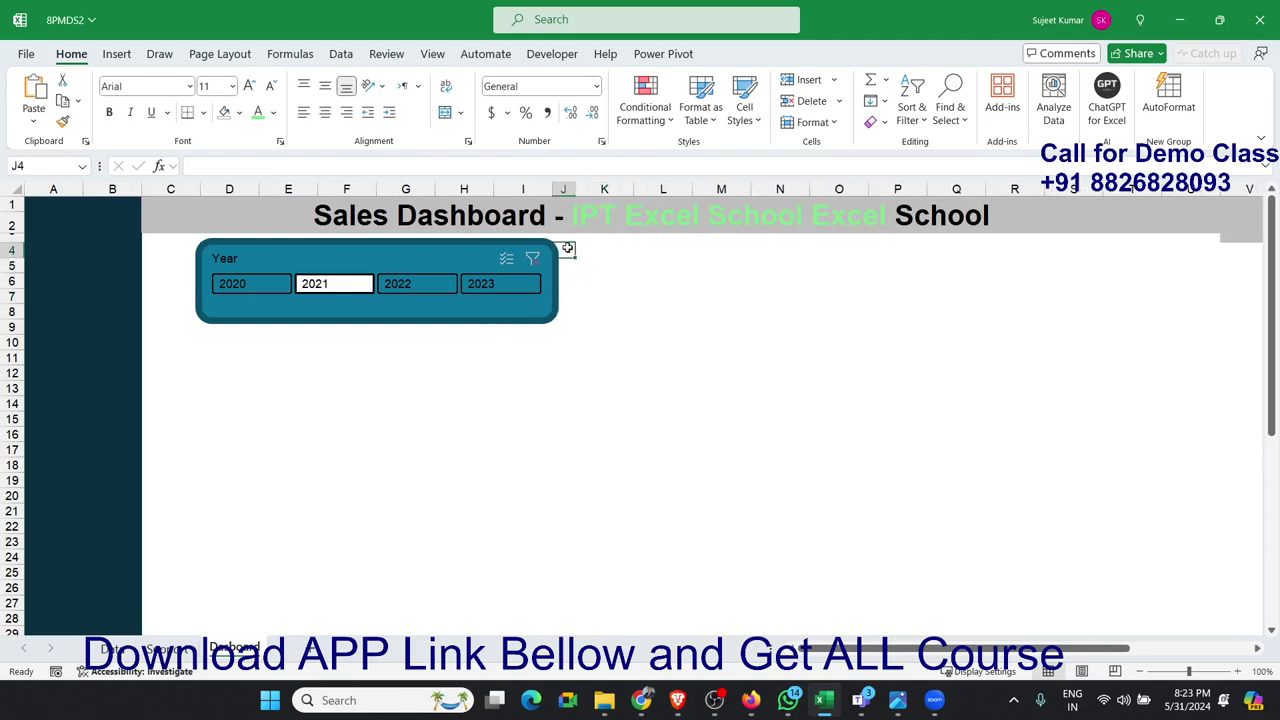
{"action": "left_click", "coordinate": [596, 269]}
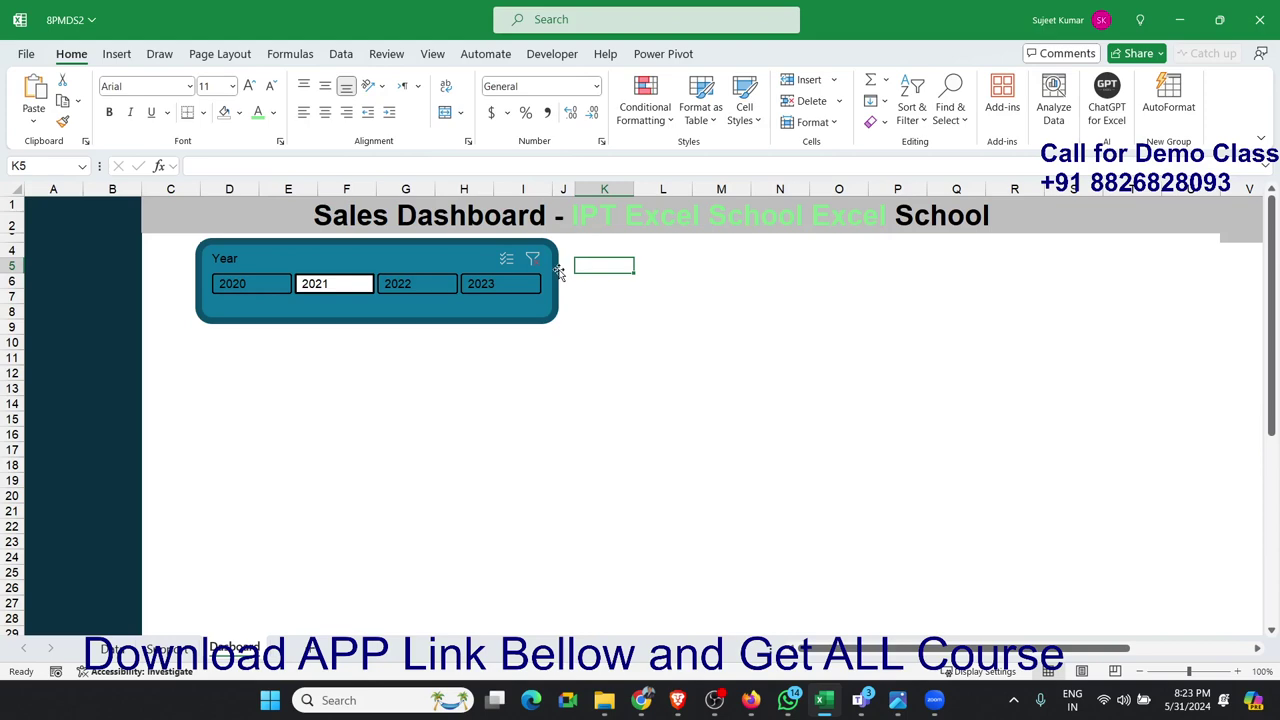
{"action": "left_click", "coordinate": [522, 433]}
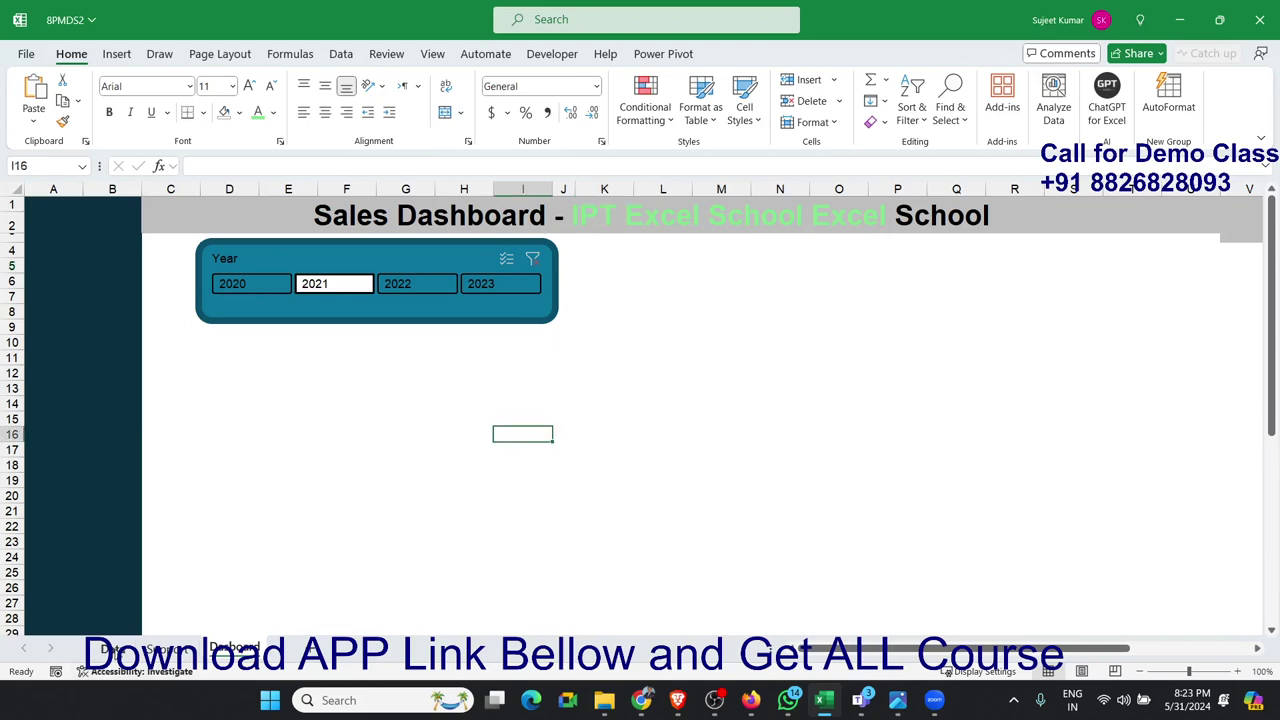
{"action": "left_click", "coordinate": [114, 649]}
{"action": "left_click", "coordinate": [164, 648]}
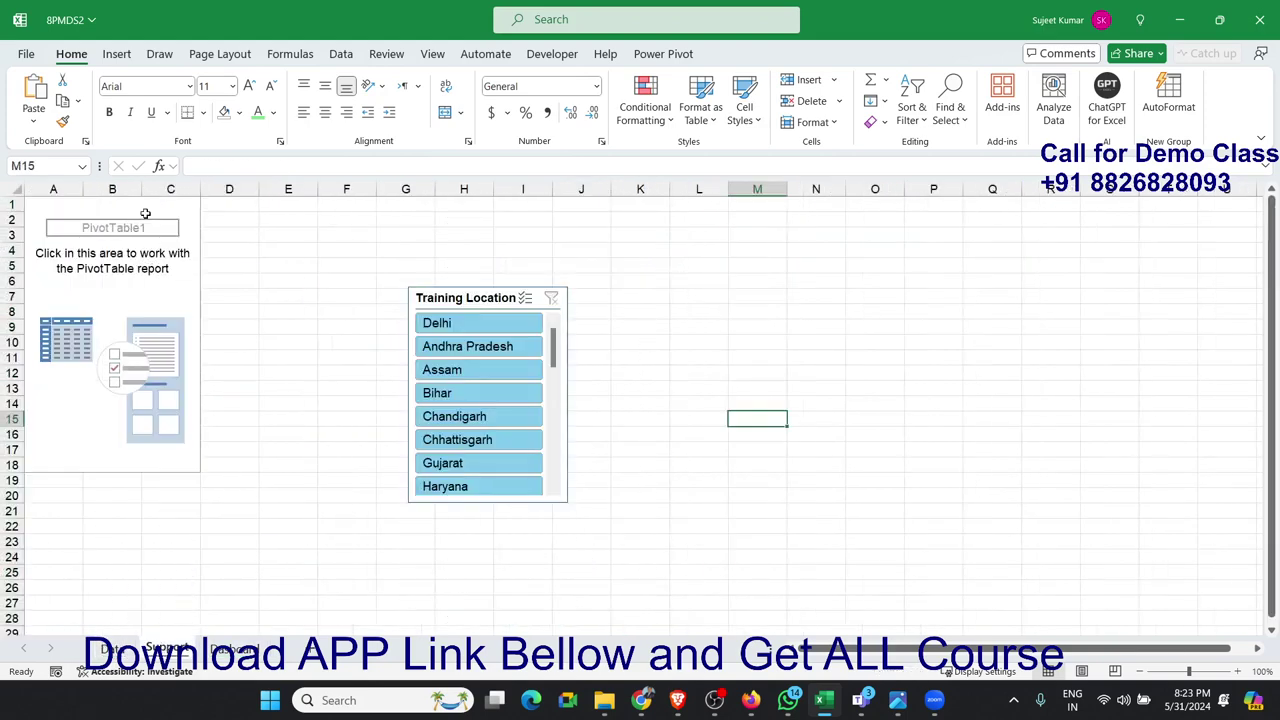
Step: Select and copy the Training Location slicer on the pivot sheet
{"action": "left_click", "coordinate": [138, 247]}
{"action": "left_click", "coordinate": [459, 310]}
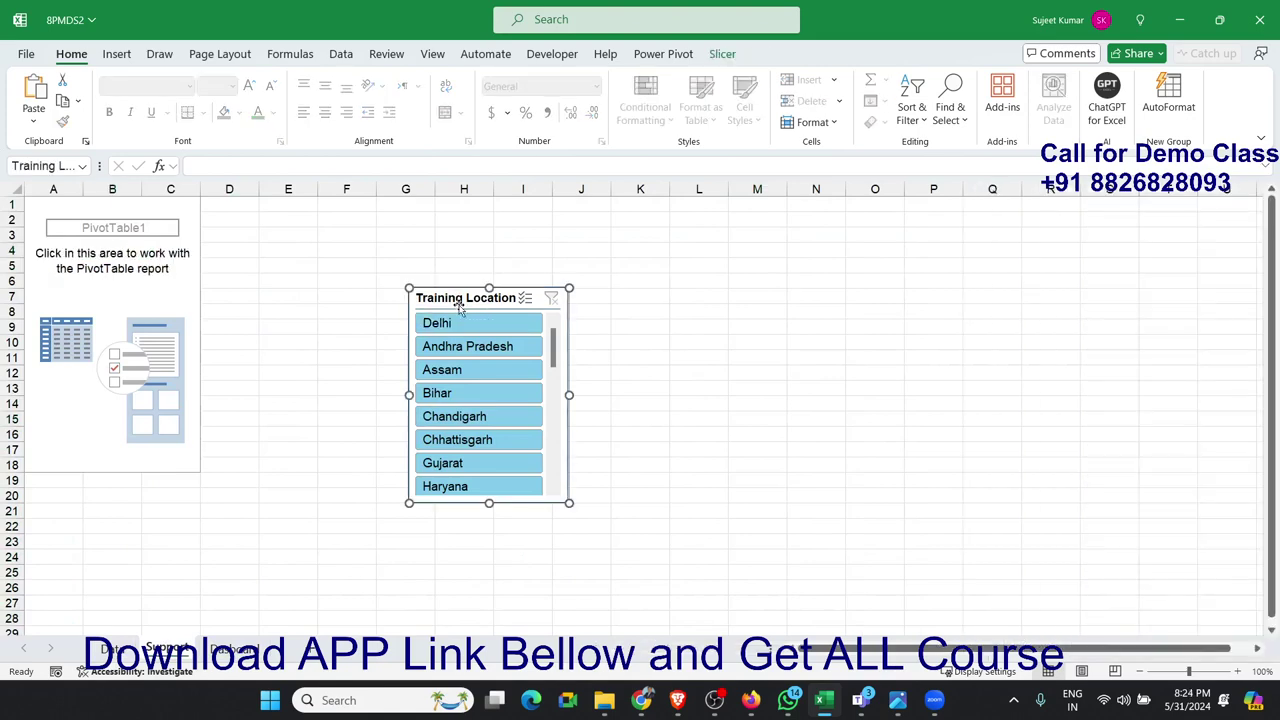
{"action": "key", "text": "Escape"}
Step: Paste it onto the Dashboard at K6 beside the Year slicer and stretch it wider
{"action": "left_click", "coordinate": [258, 649]}
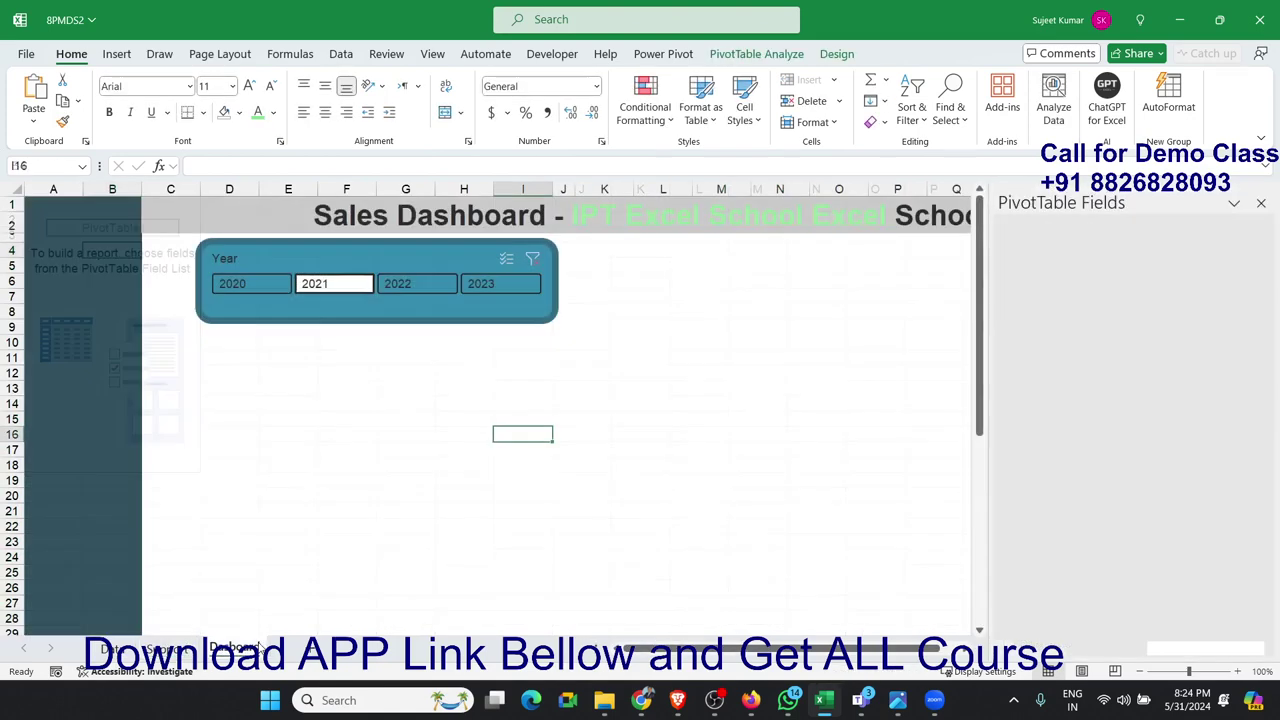
{"action": "left_click", "coordinate": [605, 283]}
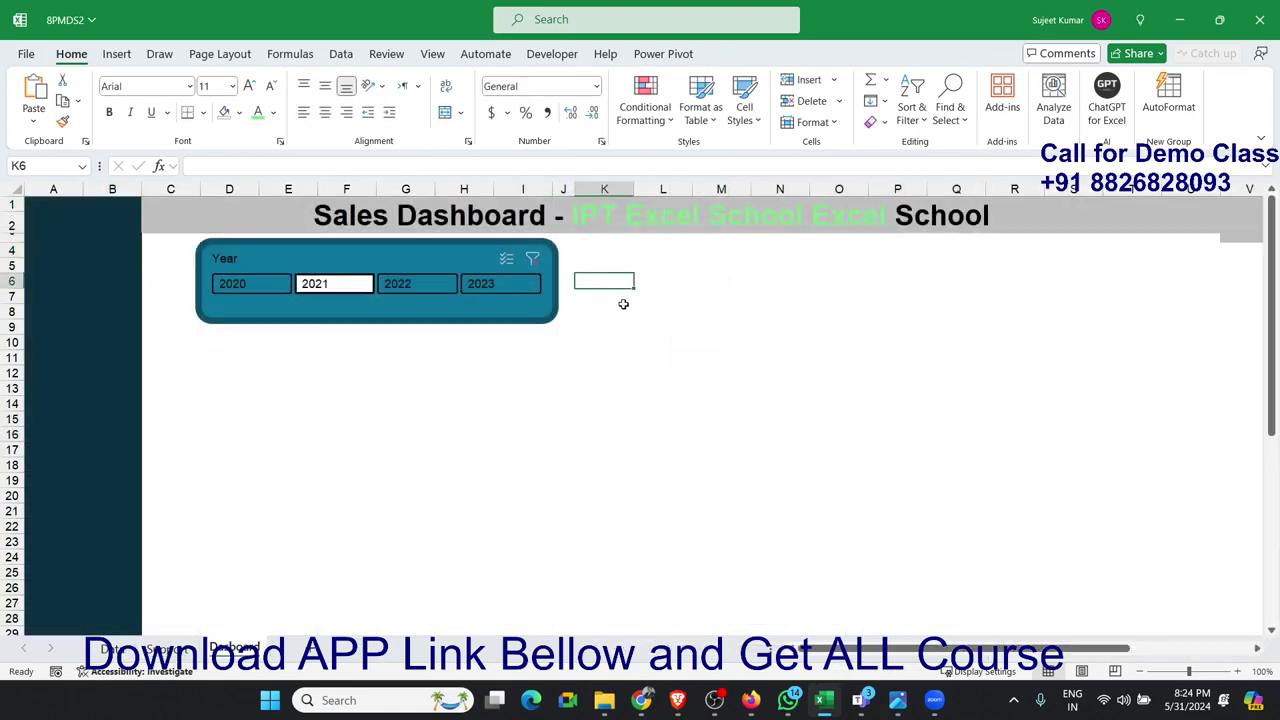
{"action": "key", "text": "ctrl+v"}
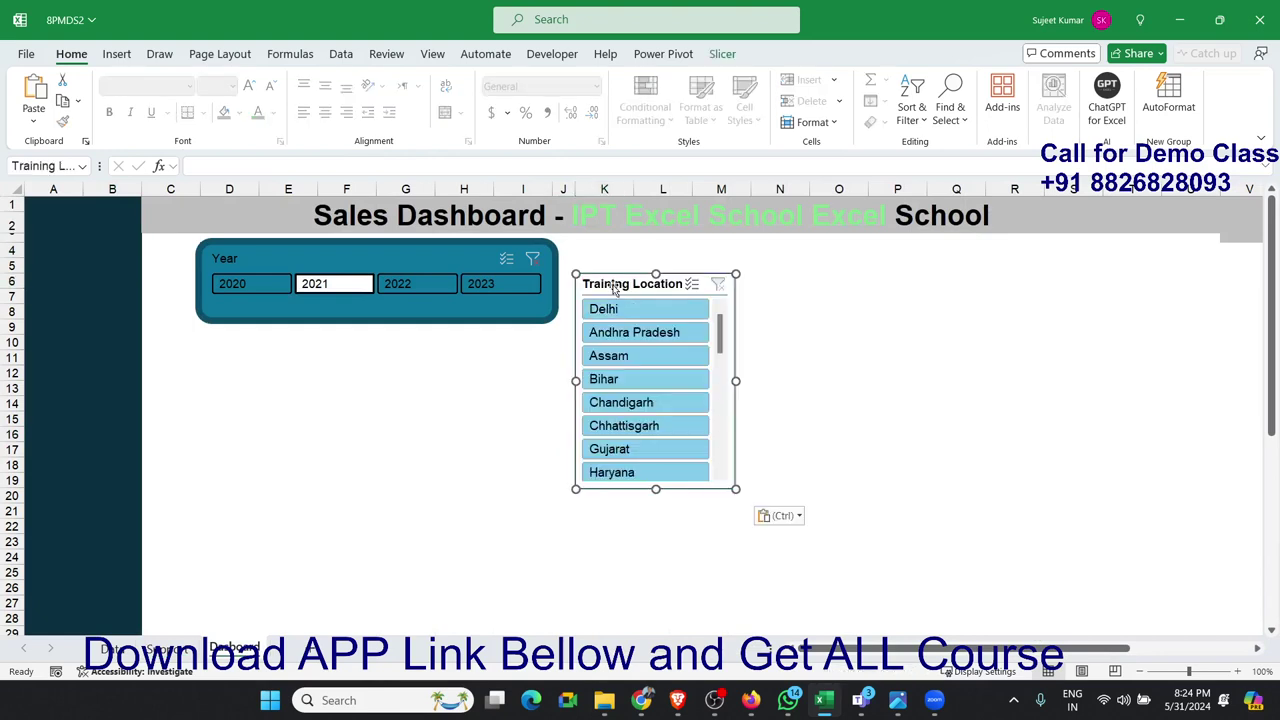
{"action": "left_click_drag", "start_coordinate": [612, 280], "coordinate": [603, 258]}
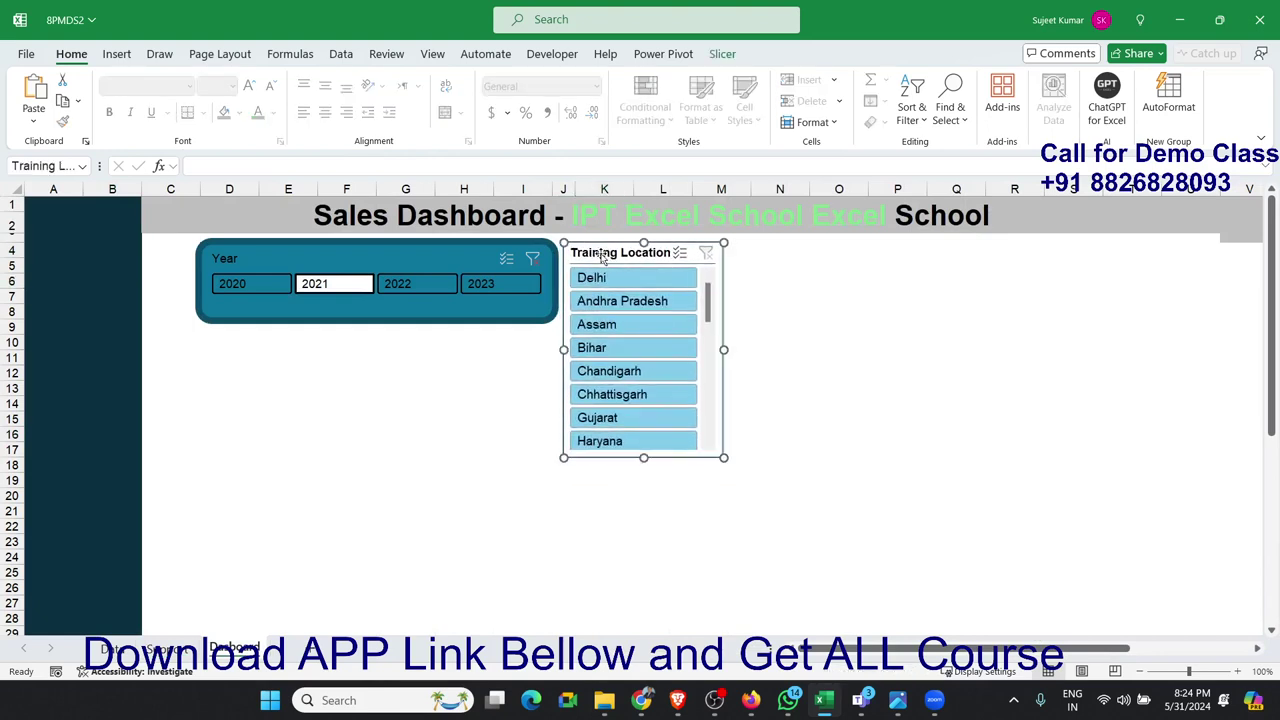
{"action": "mouse_move", "coordinate": [724, 347]}
{"action": "left_mouse_down"}
{"action": "mouse_move", "coordinate": [741, 330]}
{"action": "mouse_move", "coordinate": [1127, 319]}
{"action": "mouse_move", "coordinate": [1268, 340]}
{"action": "left_mouse_up"}
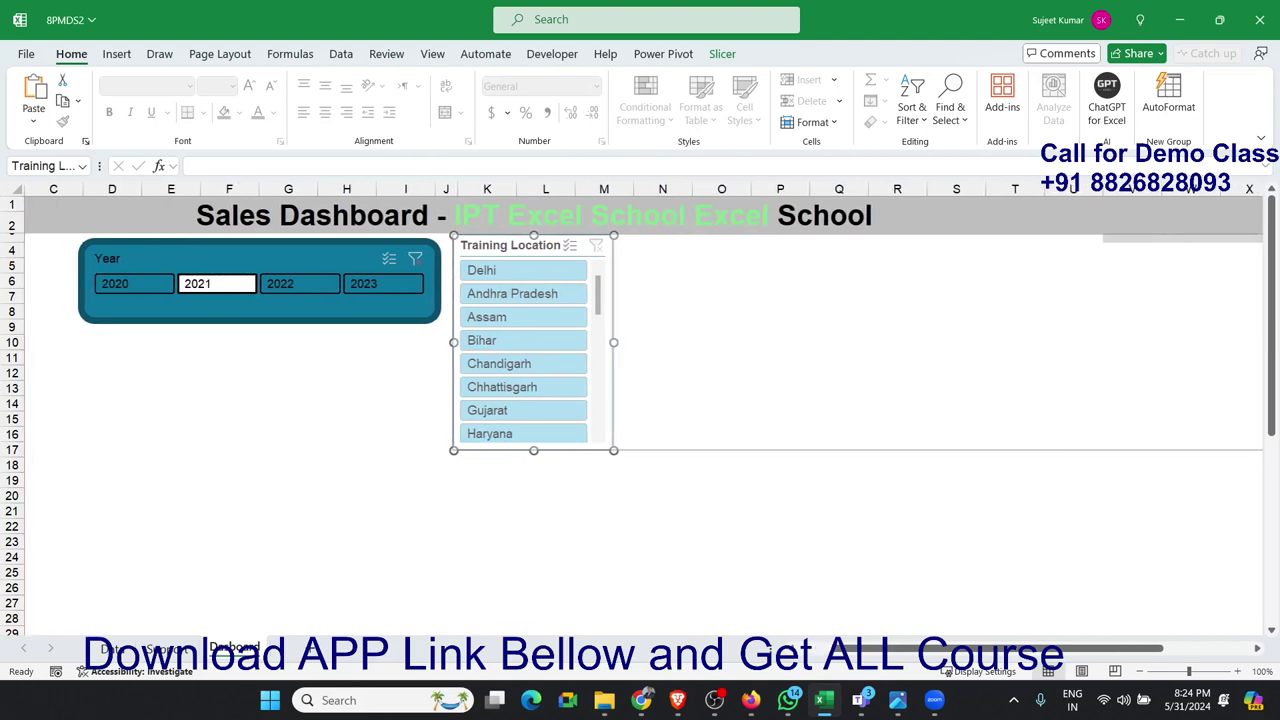
Step: Widen the Training Location slicer further to the right
{"action": "left_click_drag", "start_coordinate": [1262, 340], "coordinate": [1262, 340]}
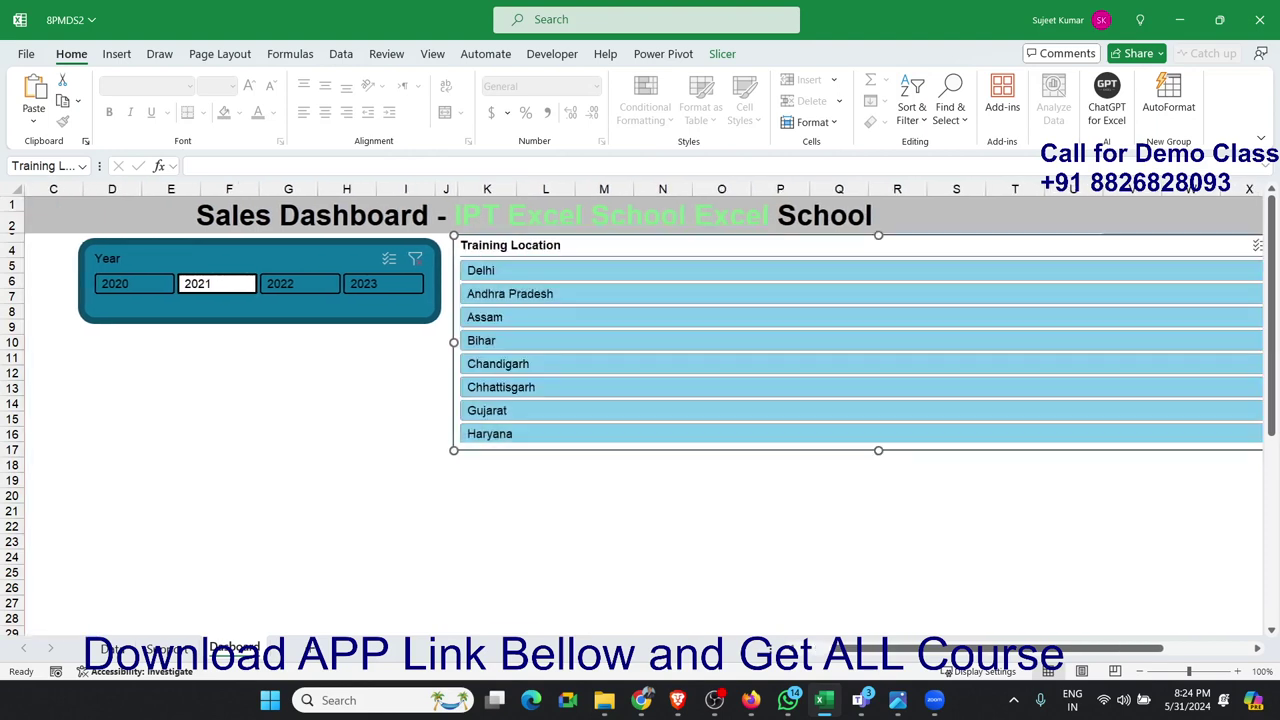
{"action": "left_click", "coordinate": [1258, 648]}
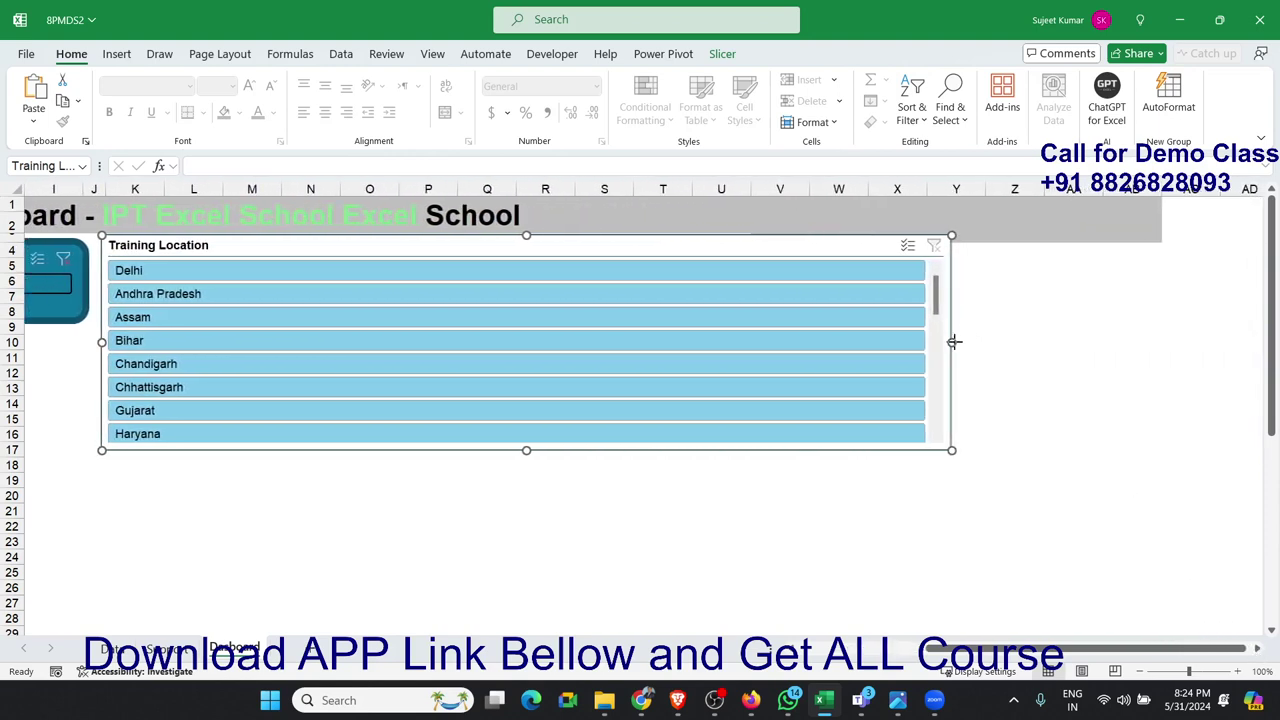
{"action": "left_click_drag", "start_coordinate": [954, 342], "coordinate": [1098, 342]}
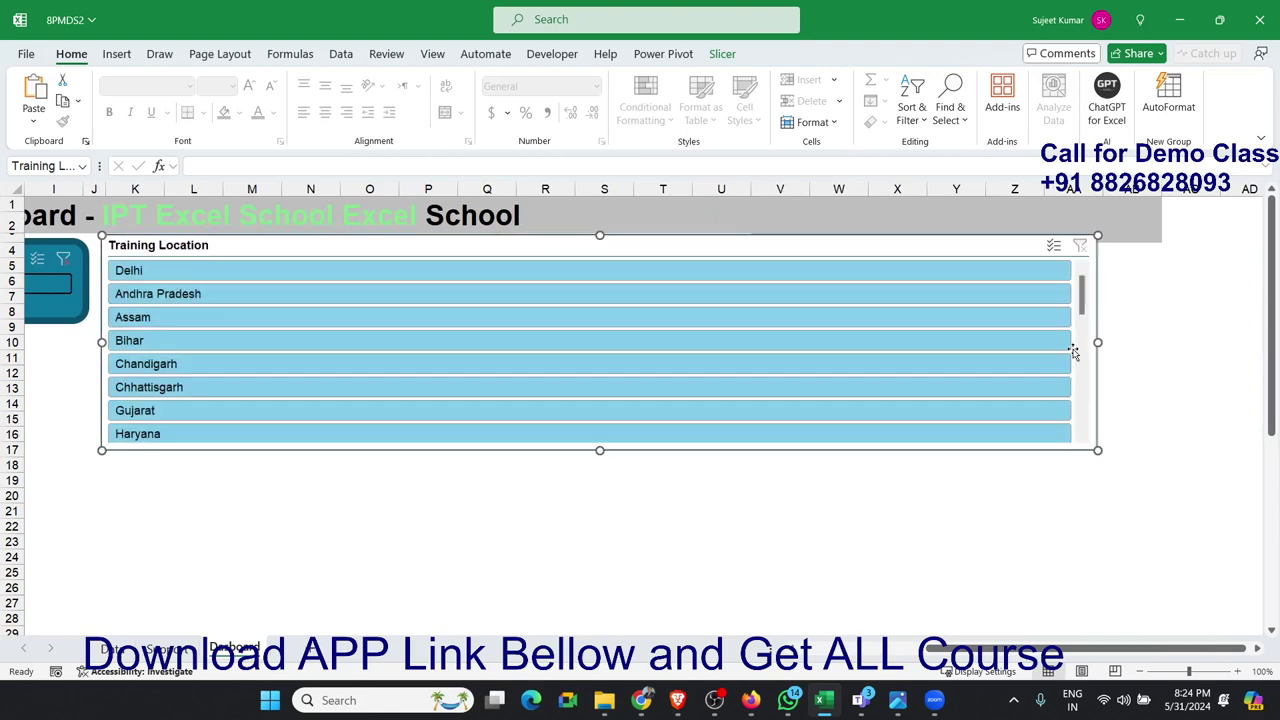
Step: Raise the Training Location slicer's button columns to 9
{"action": "left_click", "coordinate": [722, 53]}
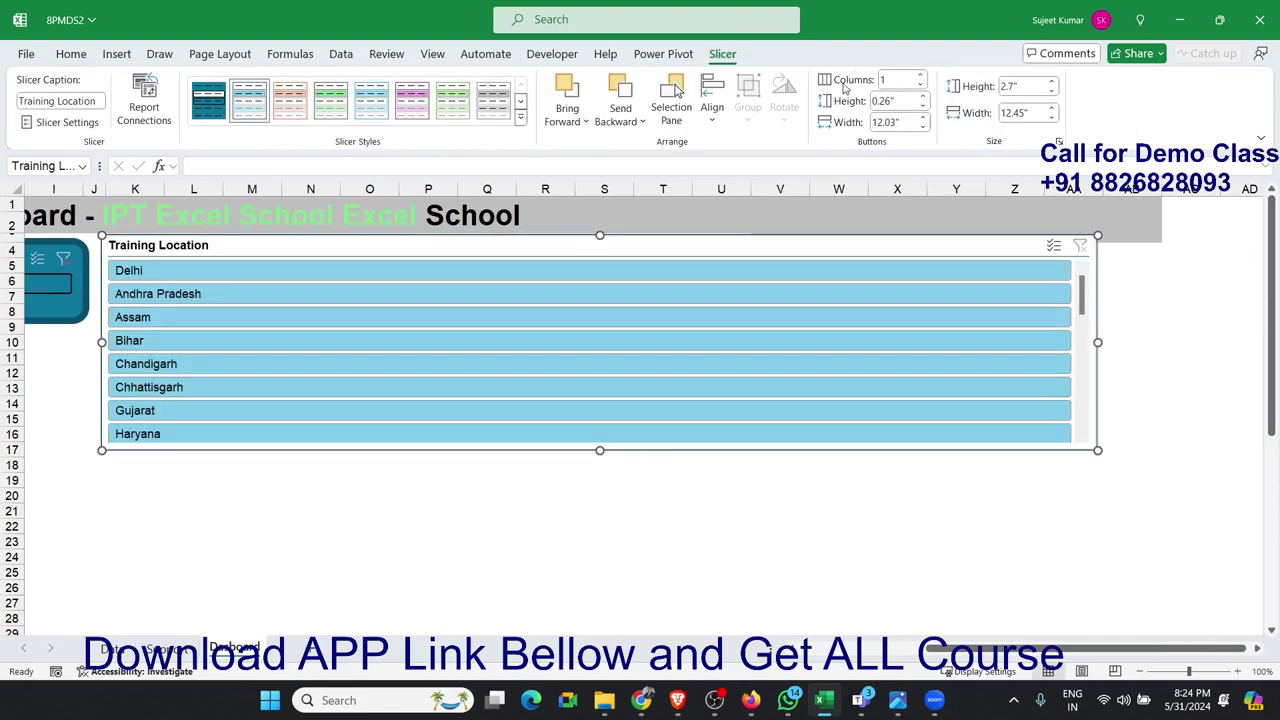
{"action": "left_click", "coordinate": [920, 76]}
{"action": "left_click", "coordinate": [920, 76]}
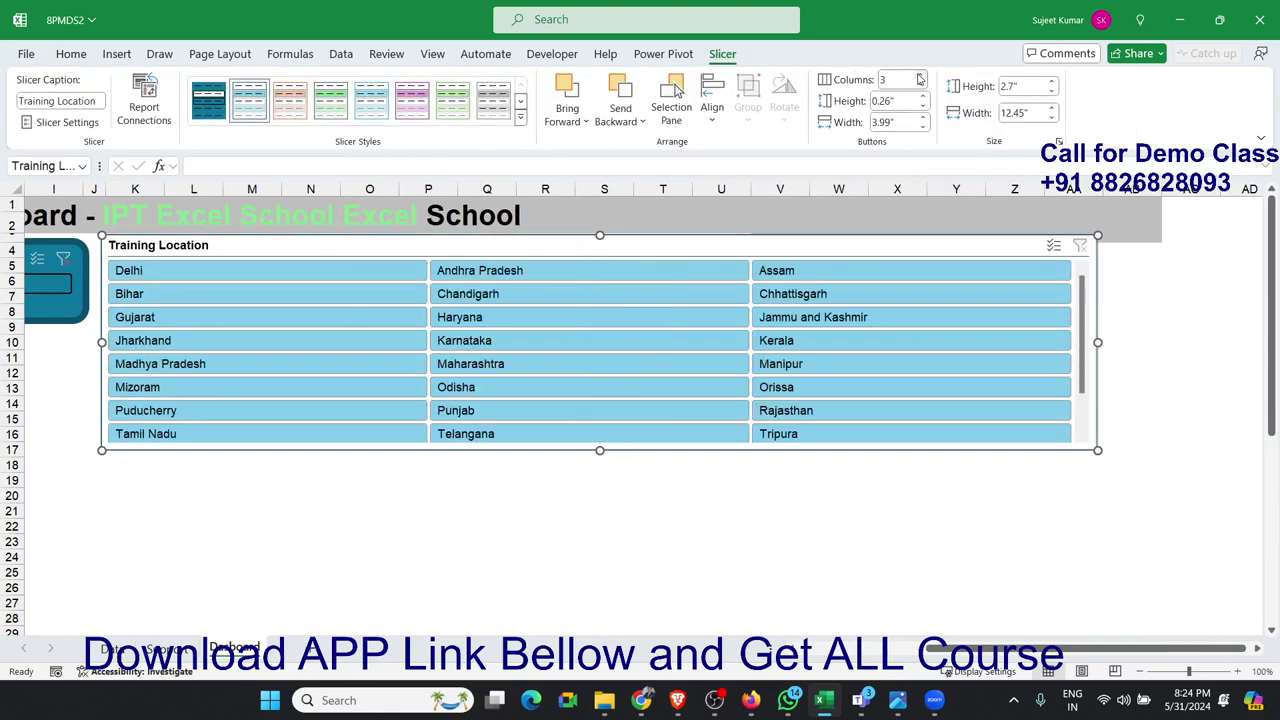
{"action": "left_click", "coordinate": [920, 76]}
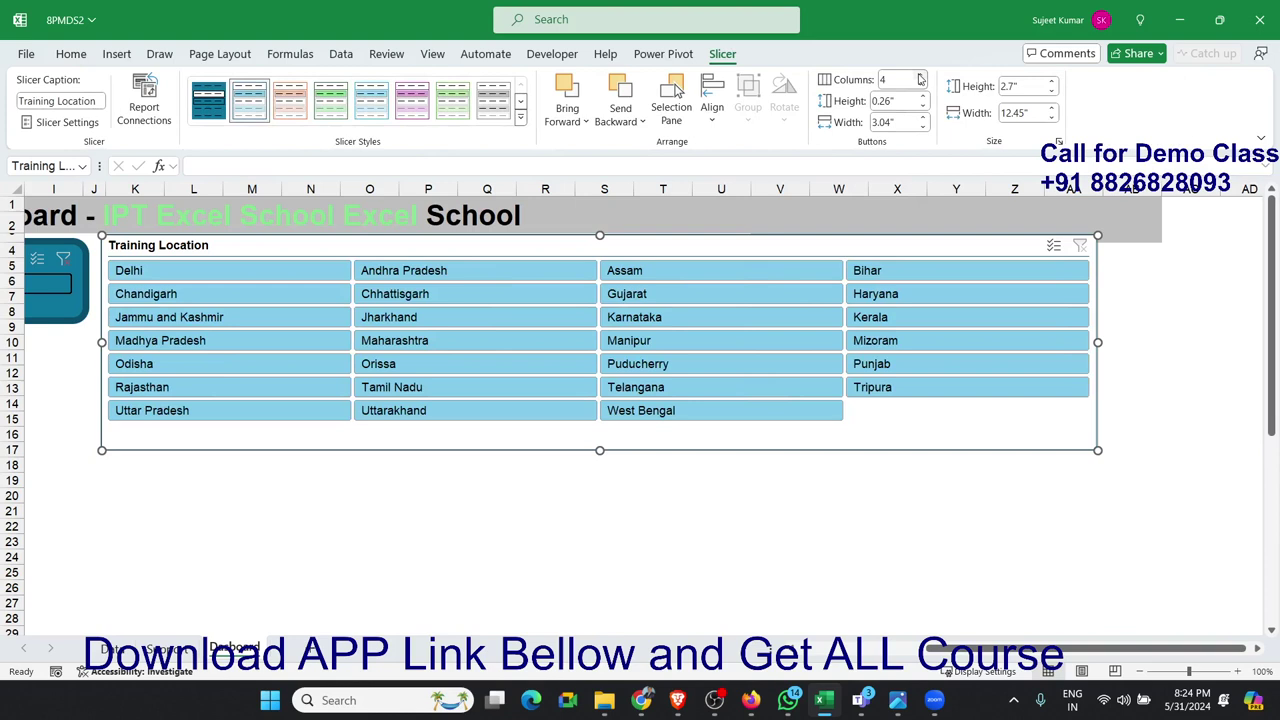
{"action": "left_click", "coordinate": [920, 77]}
{"action": "left_click", "coordinate": [920, 77]}
{"action": "left_click", "coordinate": [920, 77]}
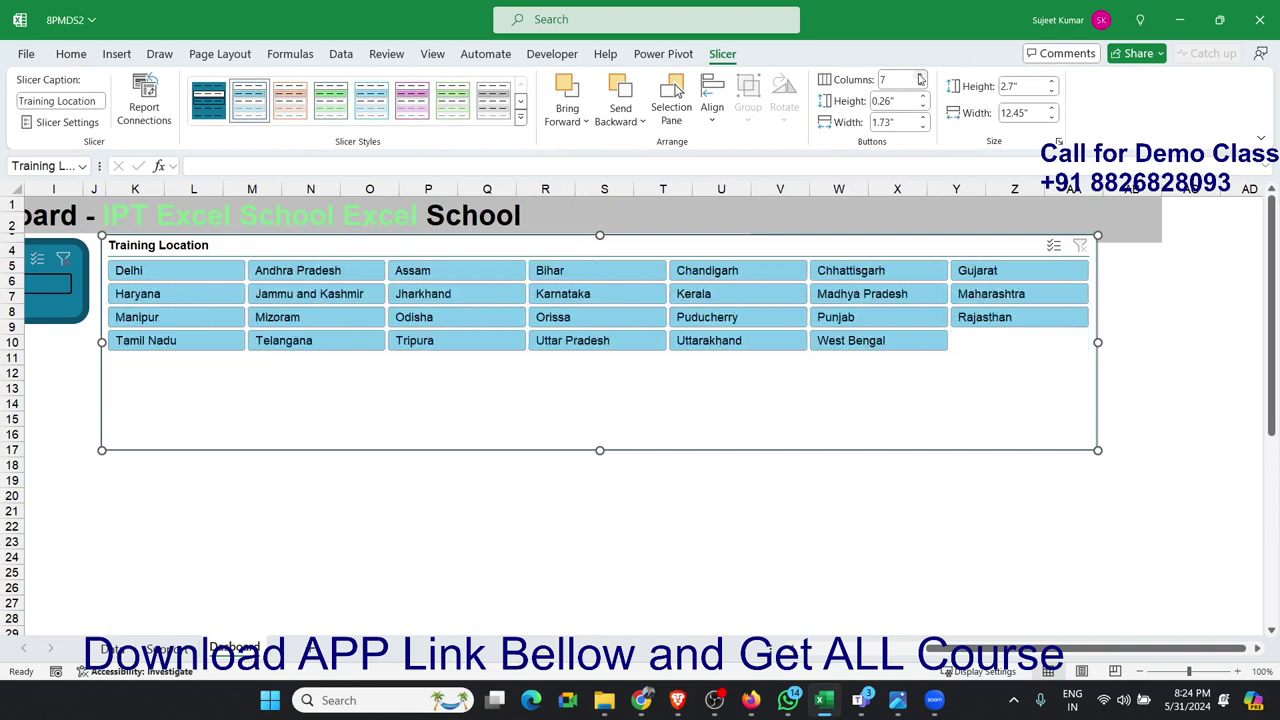
{"action": "left_click", "coordinate": [920, 76]}
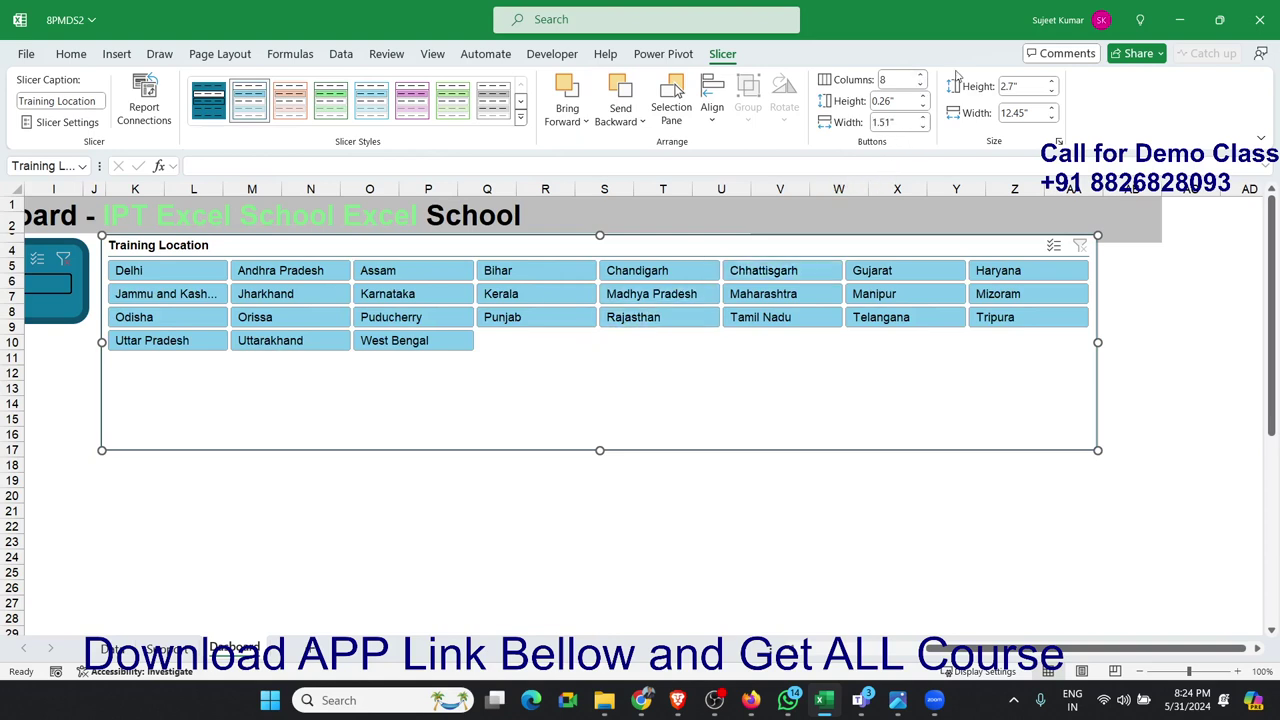
{"action": "left_click", "coordinate": [920, 76]}
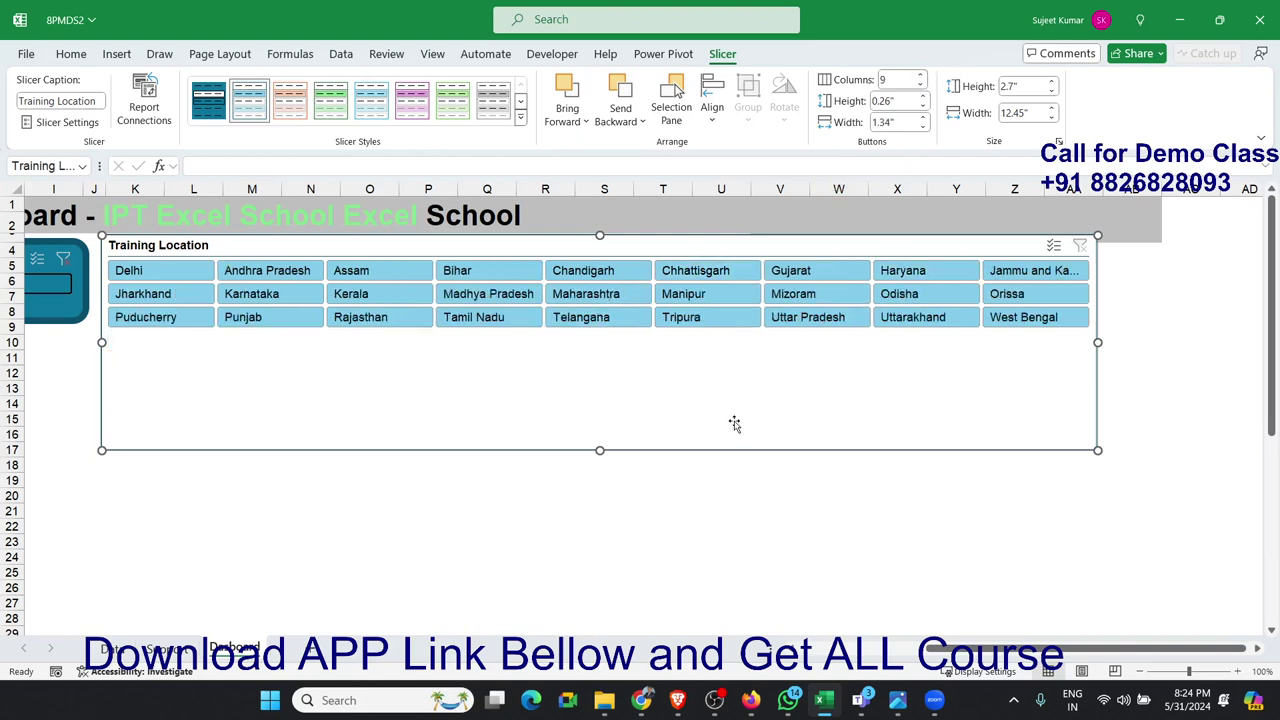
Step: Shorten the slicer to a single row of buttons aligned with the Year slicer
{"action": "left_click_drag", "start_coordinate": [600, 450], "coordinate": [612, 335]}
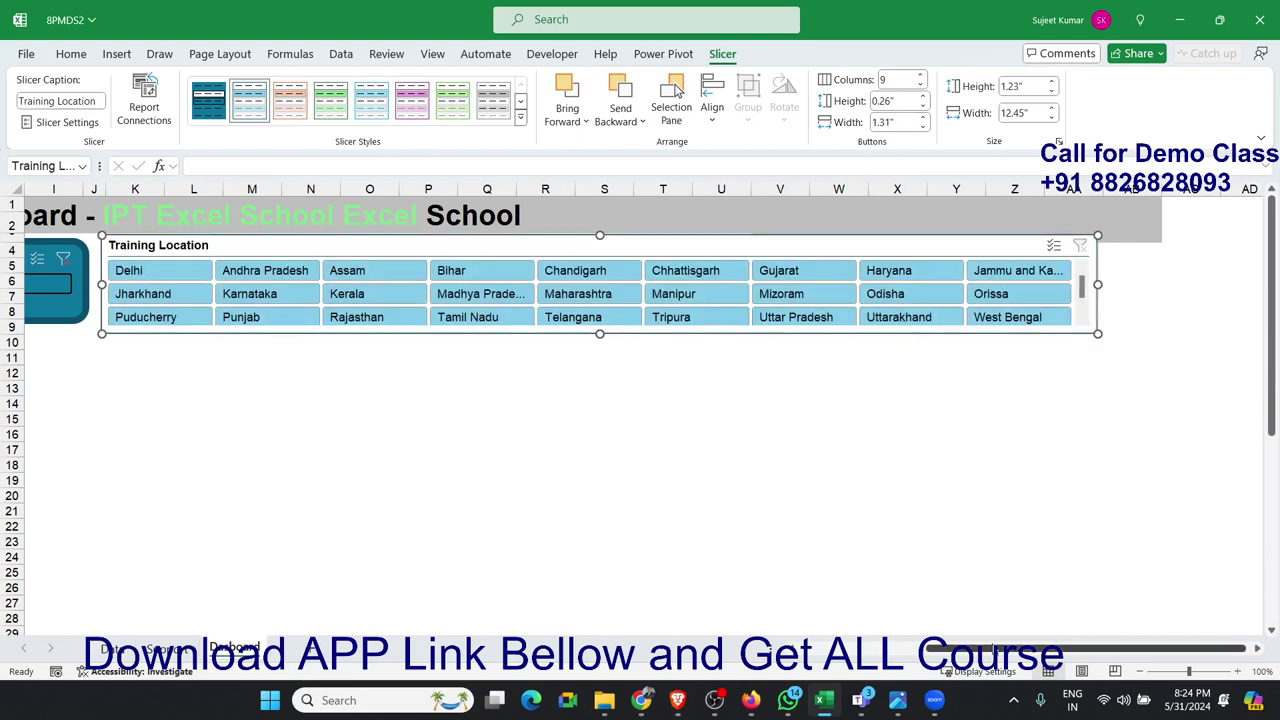
{"action": "mouse_move", "coordinate": [990, 648]}
{"action": "left_mouse_down"}
{"action": "mouse_move", "coordinate": [876, 637]}
{"action": "mouse_move", "coordinate": [938, 640]}
{"action": "left_mouse_up"}
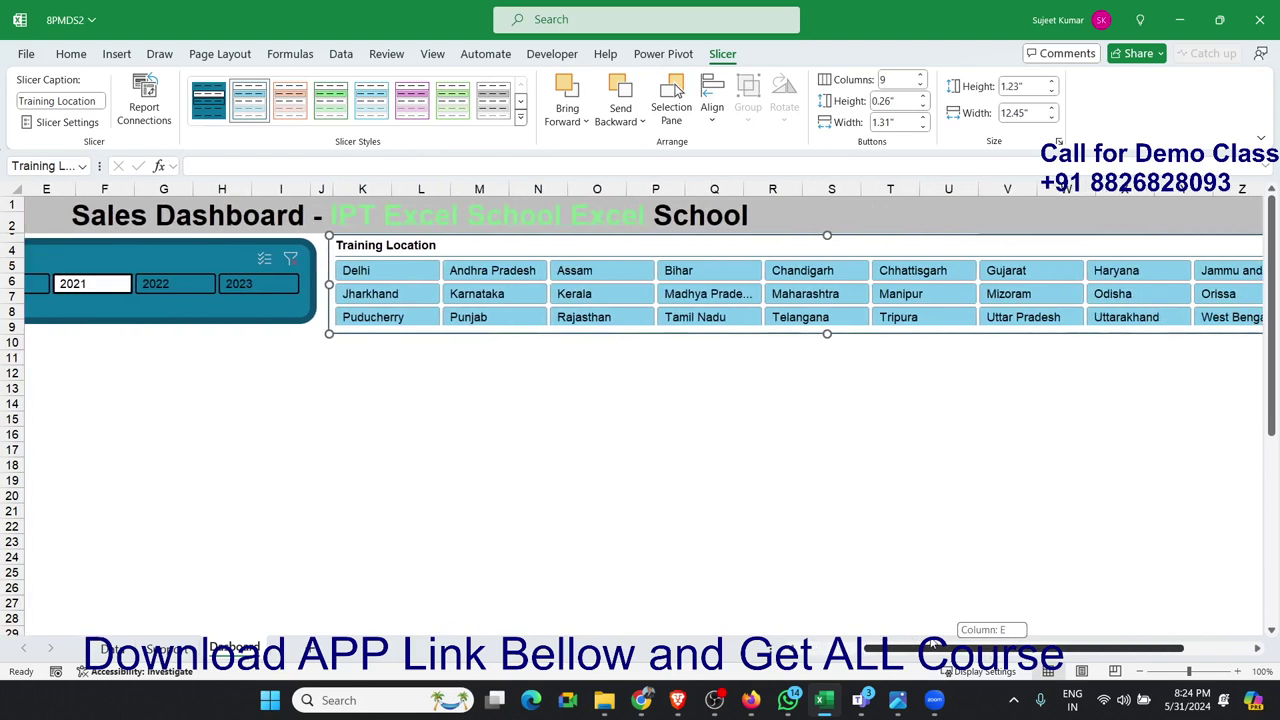
{"action": "left_click_drag", "start_coordinate": [828, 333], "coordinate": [836, 291]}
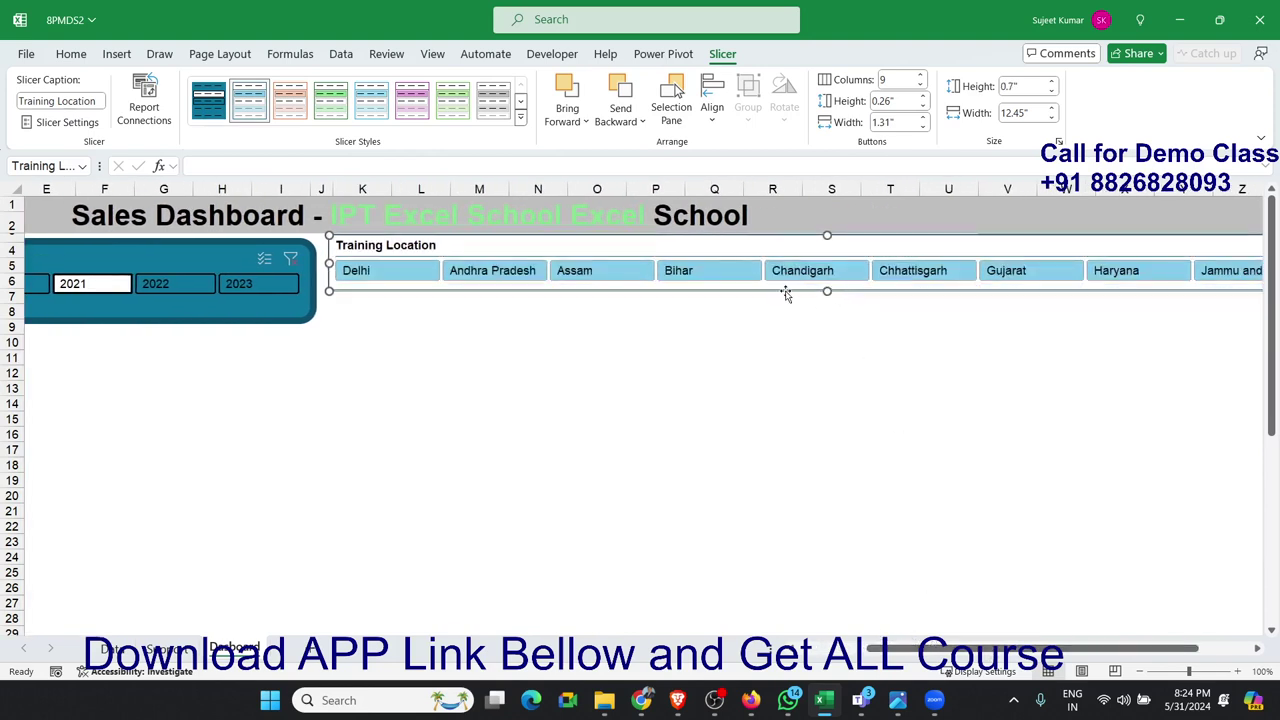
{"action": "left_click_drag", "start_coordinate": [783, 292], "coordinate": [780, 299]}
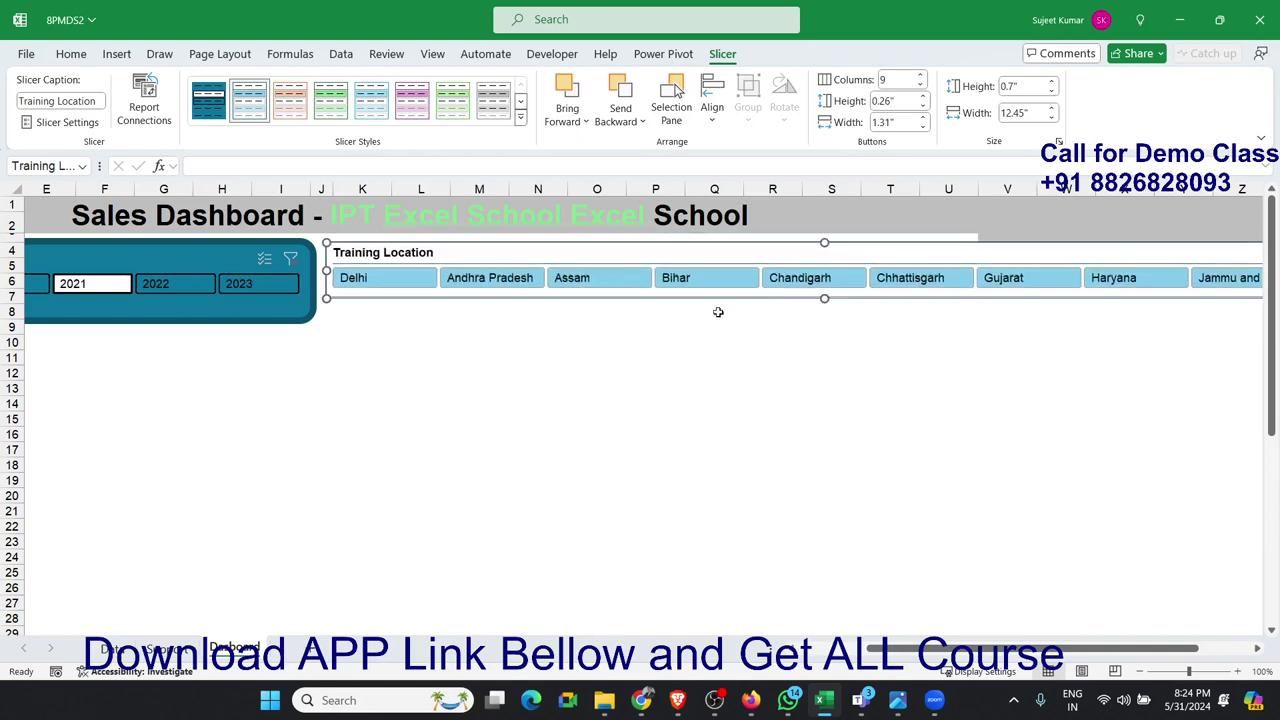
{"action": "left_click", "coordinate": [233, 312]}
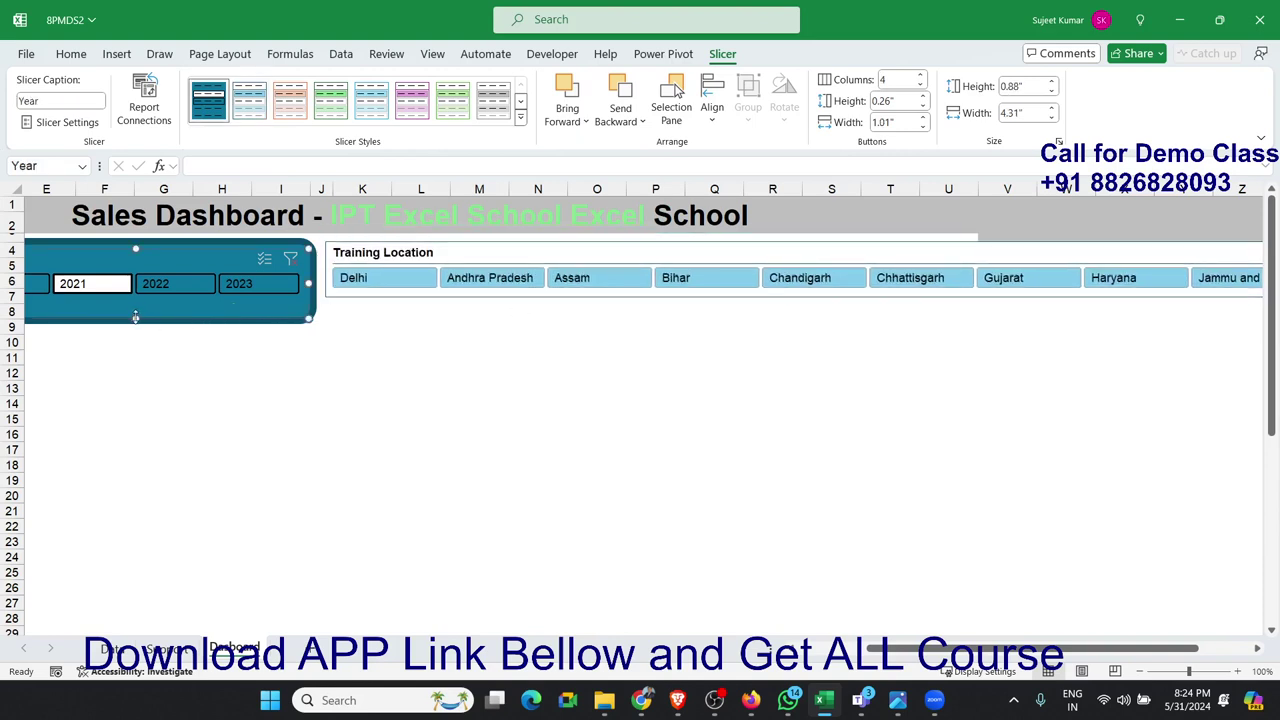
{"action": "left_click_drag", "start_coordinate": [135, 317], "coordinate": [135, 305]}
{"action": "left_click", "coordinate": [153, 355]}
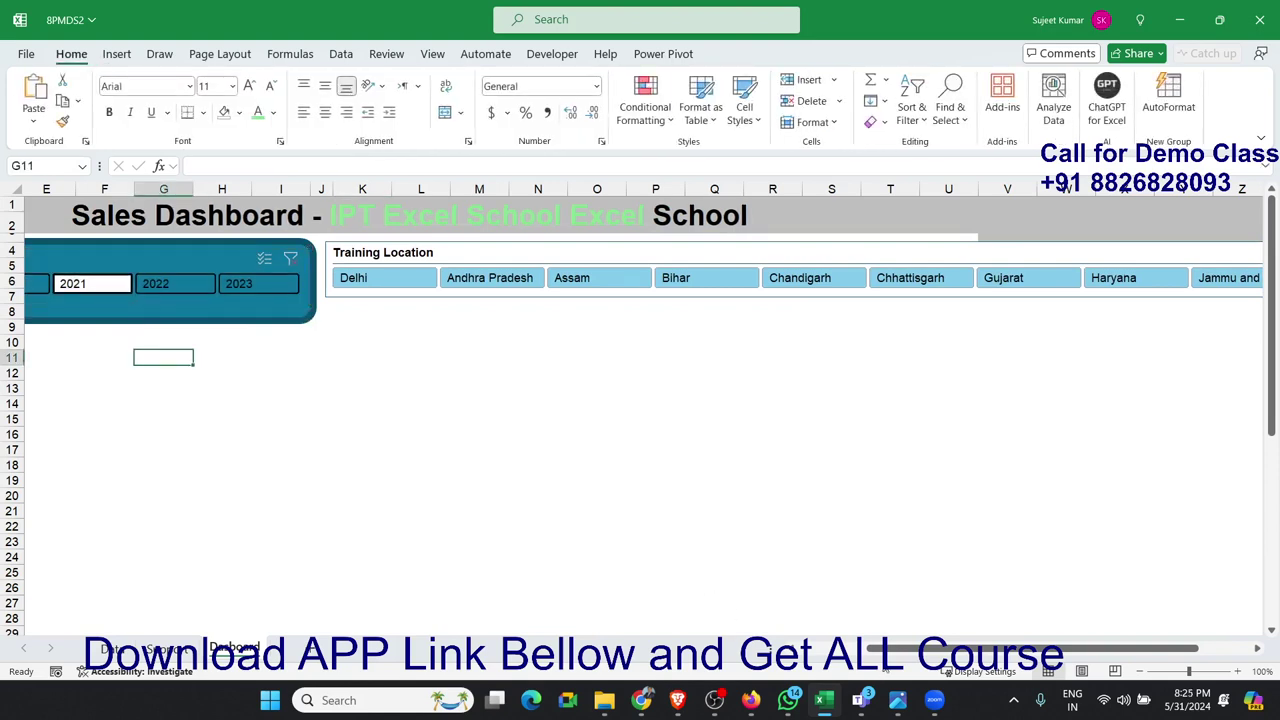
{"action": "left_click_drag", "start_coordinate": [905, 648], "coordinate": [850, 648]}
{"action": "left_click", "coordinate": [196, 318]}
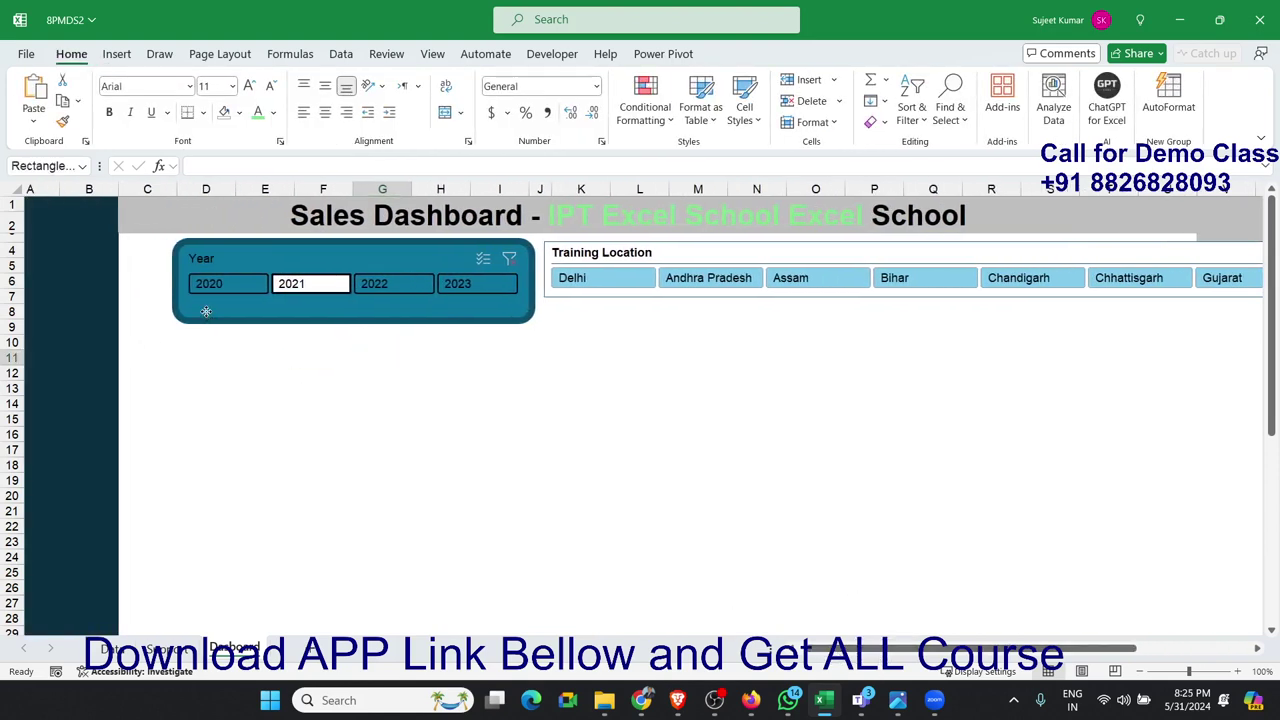
{"action": "left_click_drag", "start_coordinate": [12, 318], "coordinate": [14, 310]}
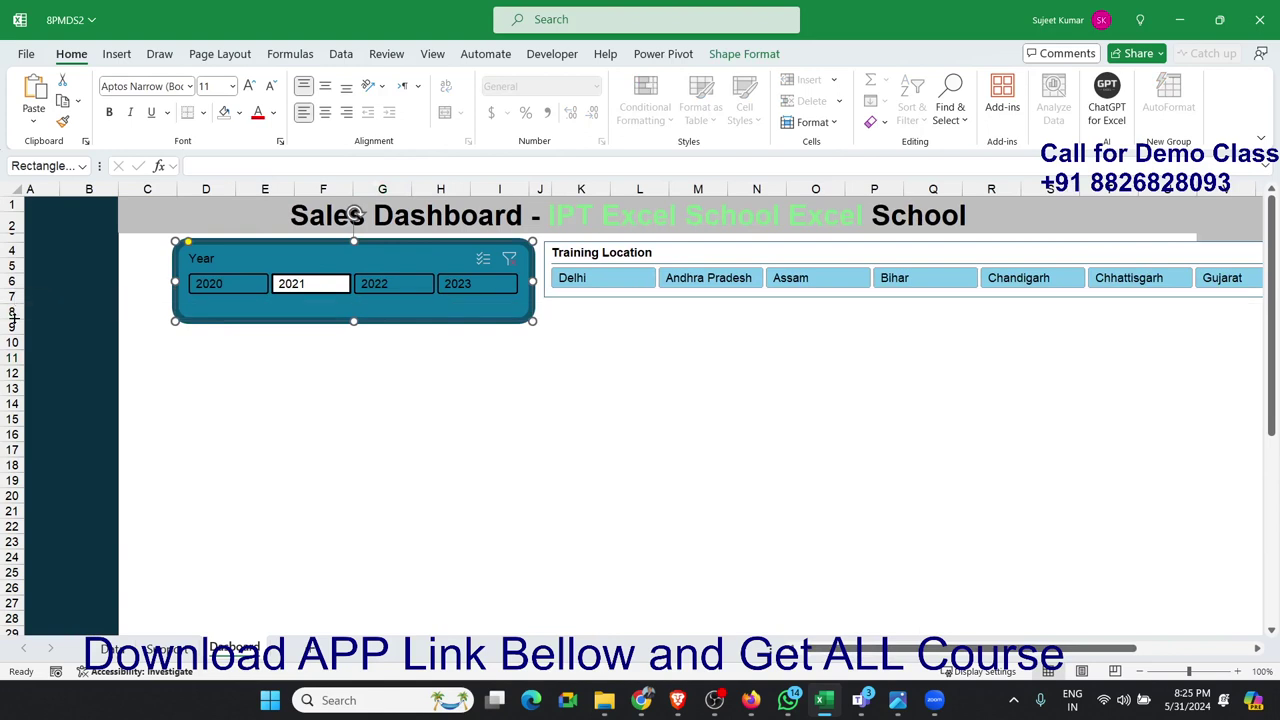
{"action": "left_click", "coordinate": [15, 303]}
{"action": "left_click", "coordinate": [15, 300]}
{"action": "left_click", "coordinate": [11, 311]}
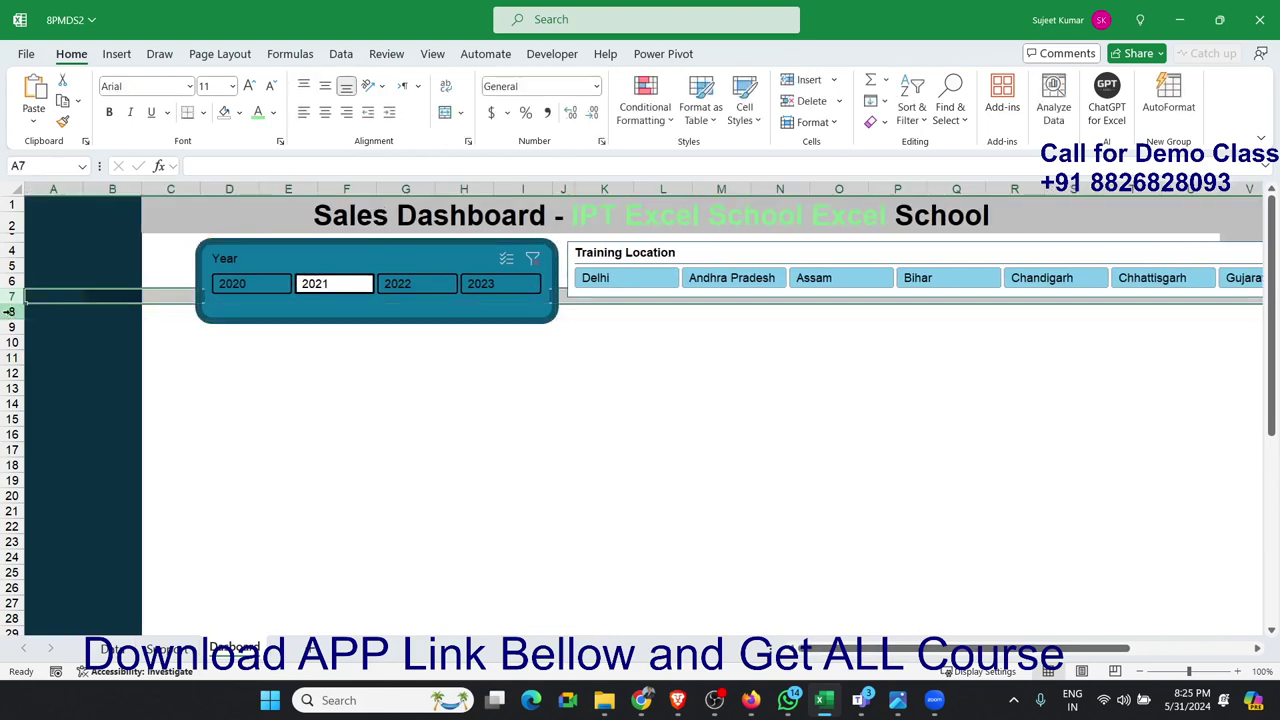
{"action": "left_click_drag", "start_coordinate": [14, 313], "coordinate": [14, 306]}
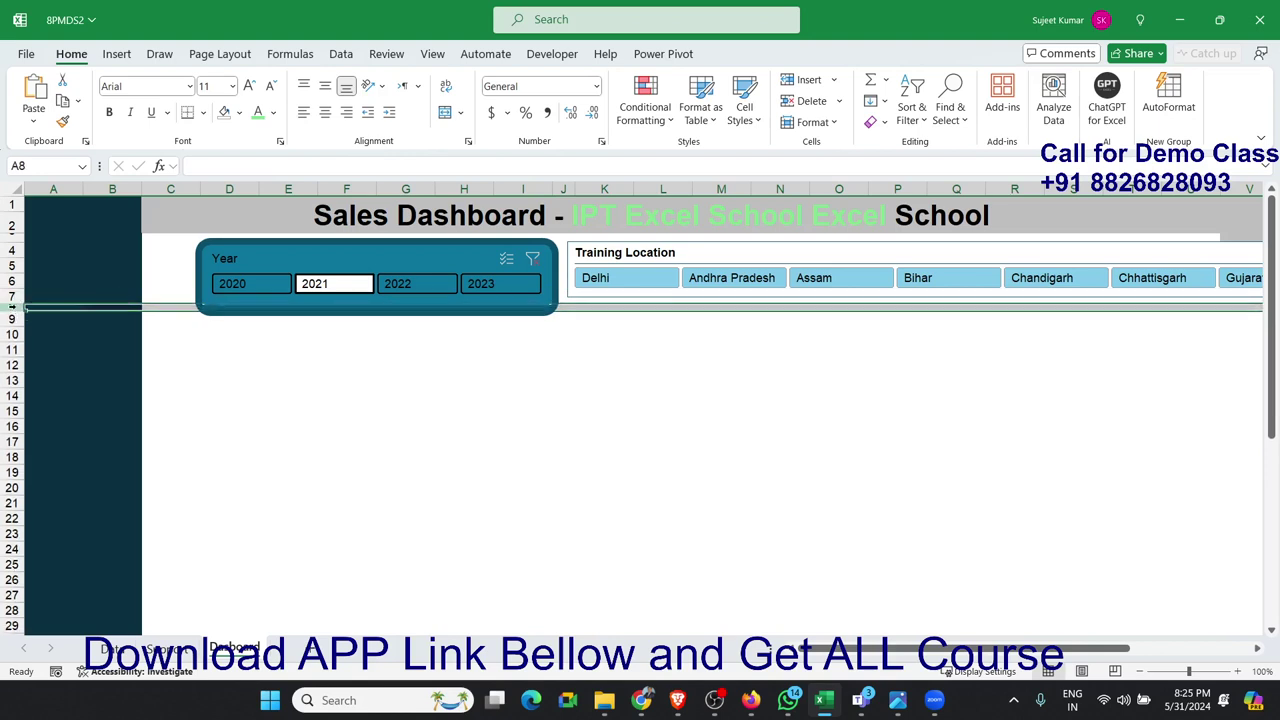
{"action": "left_click", "coordinate": [346, 364]}
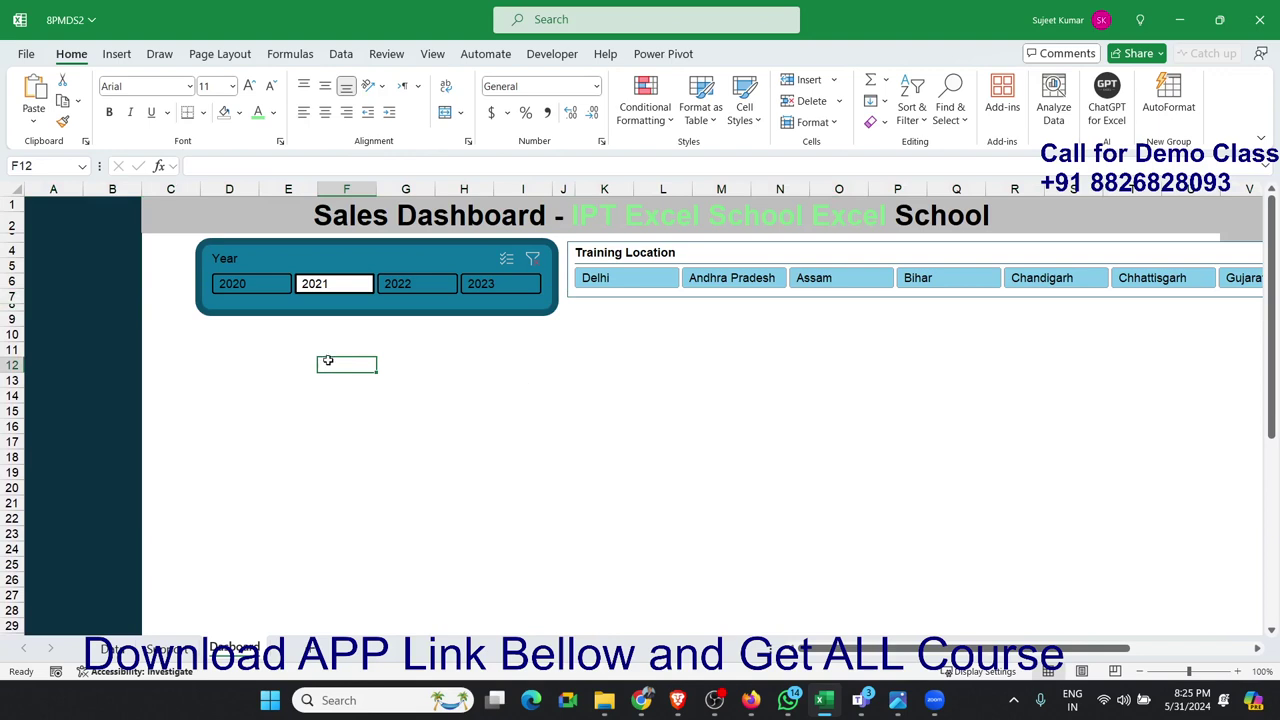
{"action": "left_click", "coordinate": [598, 258]}
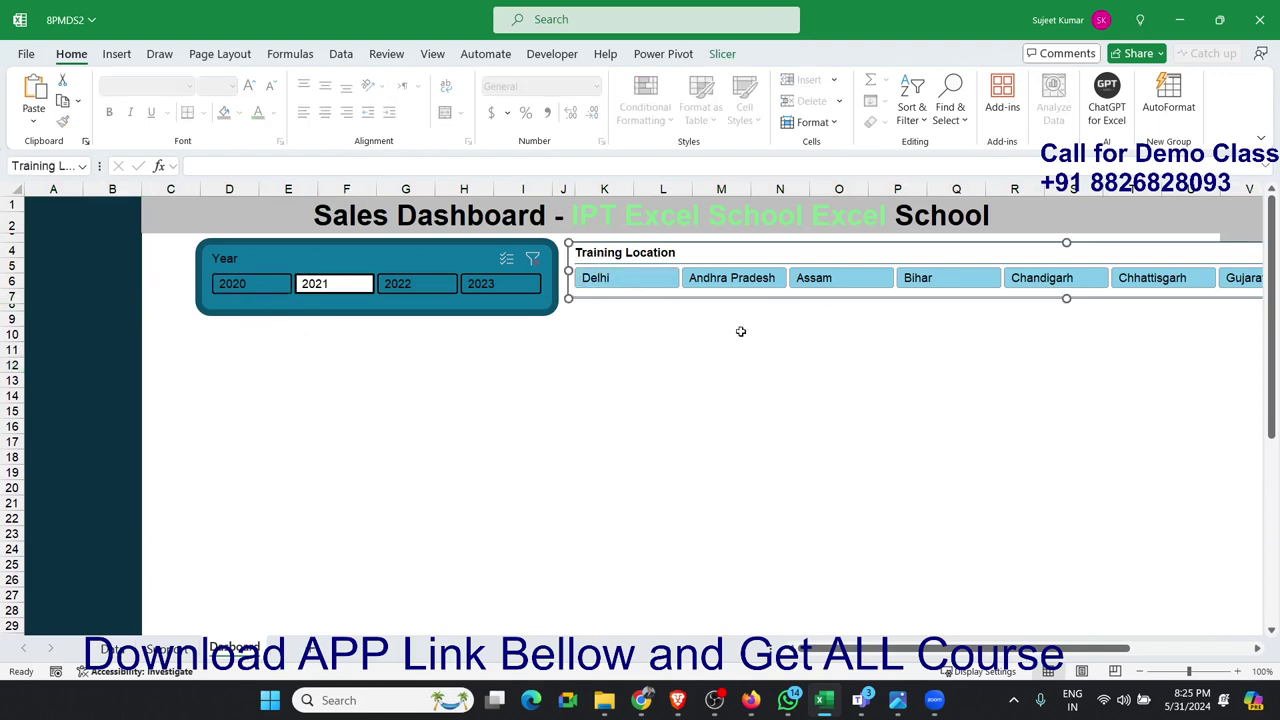
Step: Select the cells from J4 down over rows 4–8 behind the slicer and fill them dark teal
{"action": "left_click", "coordinate": [604, 316]}
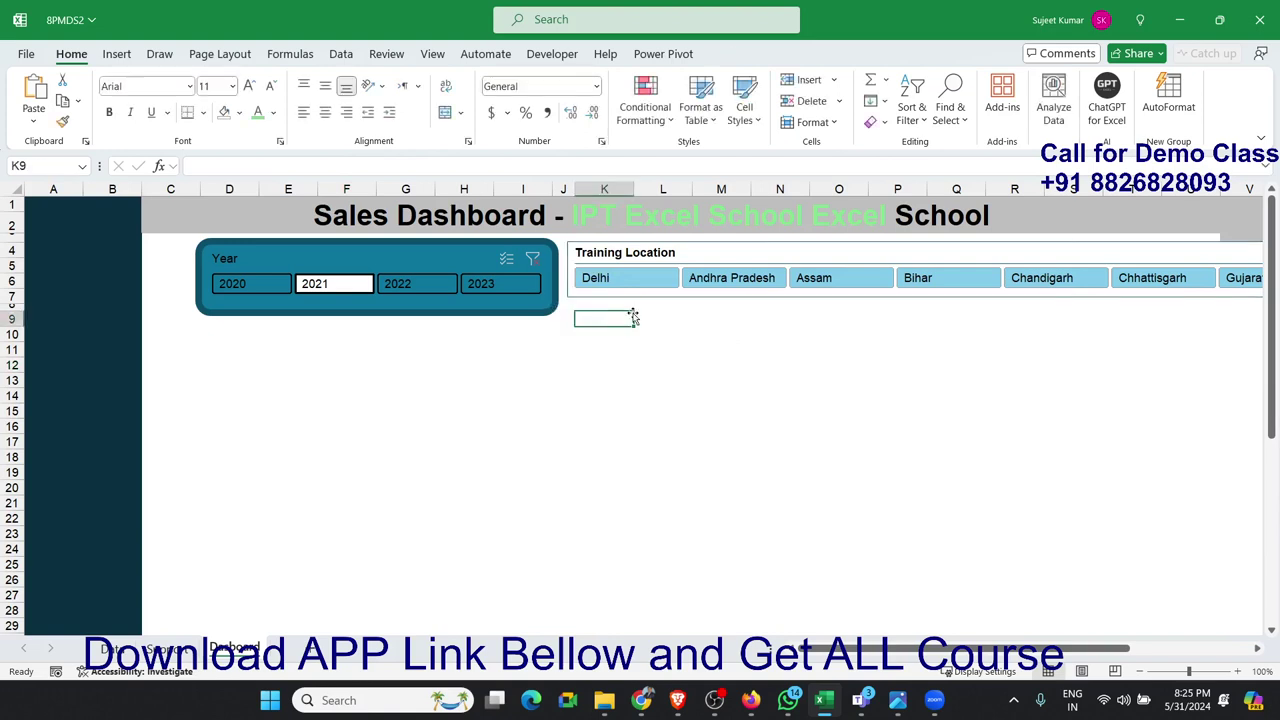
{"action": "key", "text": "Up"}
{"action": "key", "text": "Up"}
{"action": "key", "text": "Up"}
{"action": "key", "text": "Up"}
{"action": "key", "text": "Left"}
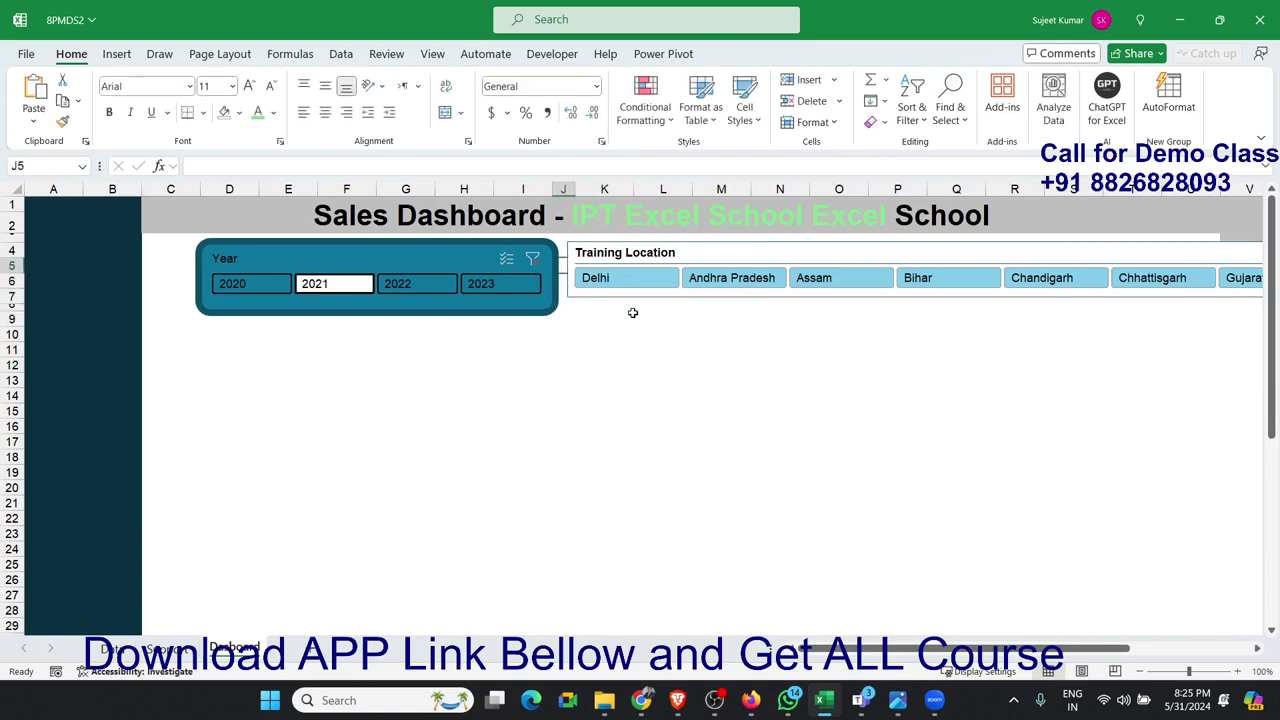
{"action": "key", "text": "Up"}
{"action": "key", "text": "shift+Right"}
{"action": "key", "text": "shift+Right"}
{"action": "key", "text": "shift+Right"}
{"action": "key", "text": "shift+Right"}
{"action": "key", "text": "shift+Right"}
{"action": "key", "text": "shift+Right"}
{"action": "key", "text": "shift+Right"}
{"action": "key", "text": "shift+Right"}
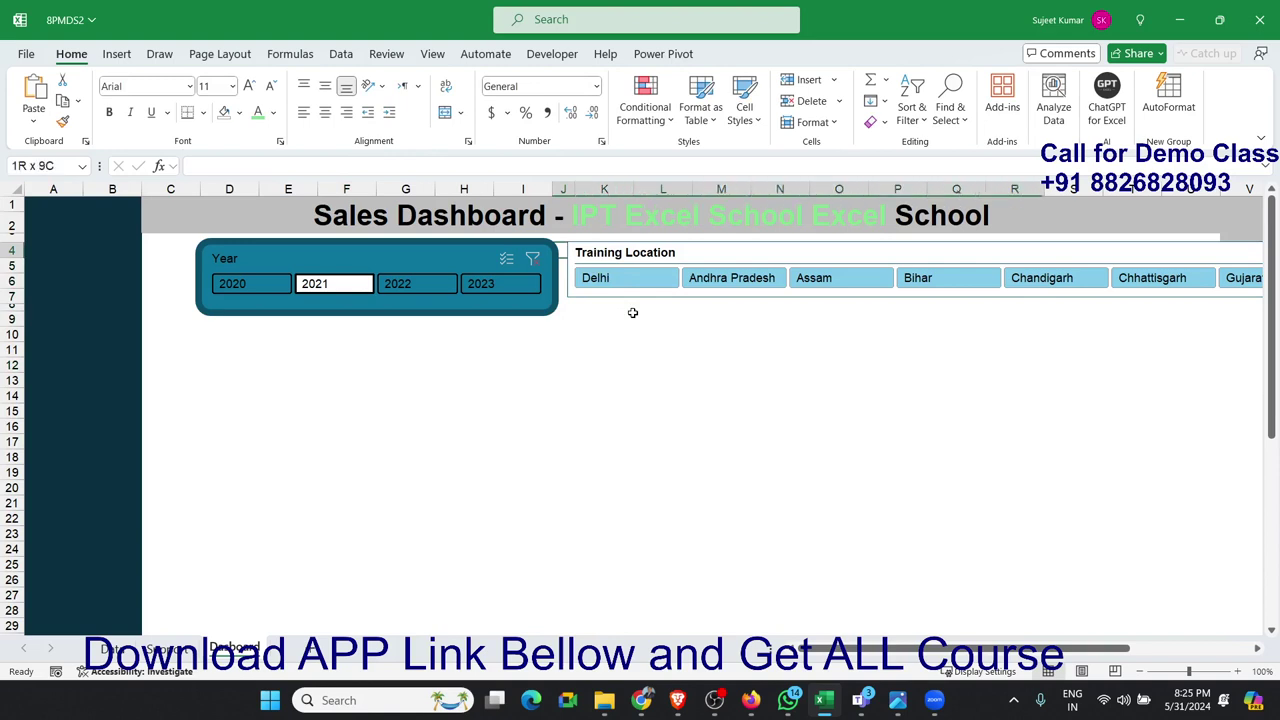
{"action": "key", "text": "shift+Right"}
{"action": "key", "text": "shift+Right"}
{"action": "key", "text": "shift+Right"}
{"action": "key", "text": "shift+Right"}
{"action": "key", "text": "shift+Right"}
{"action": "key", "text": "shift+Right"}
{"action": "key", "text": "shift+Right"}
{"action": "key", "text": "shift+Right"}
{"action": "key", "text": "shift+Right"}
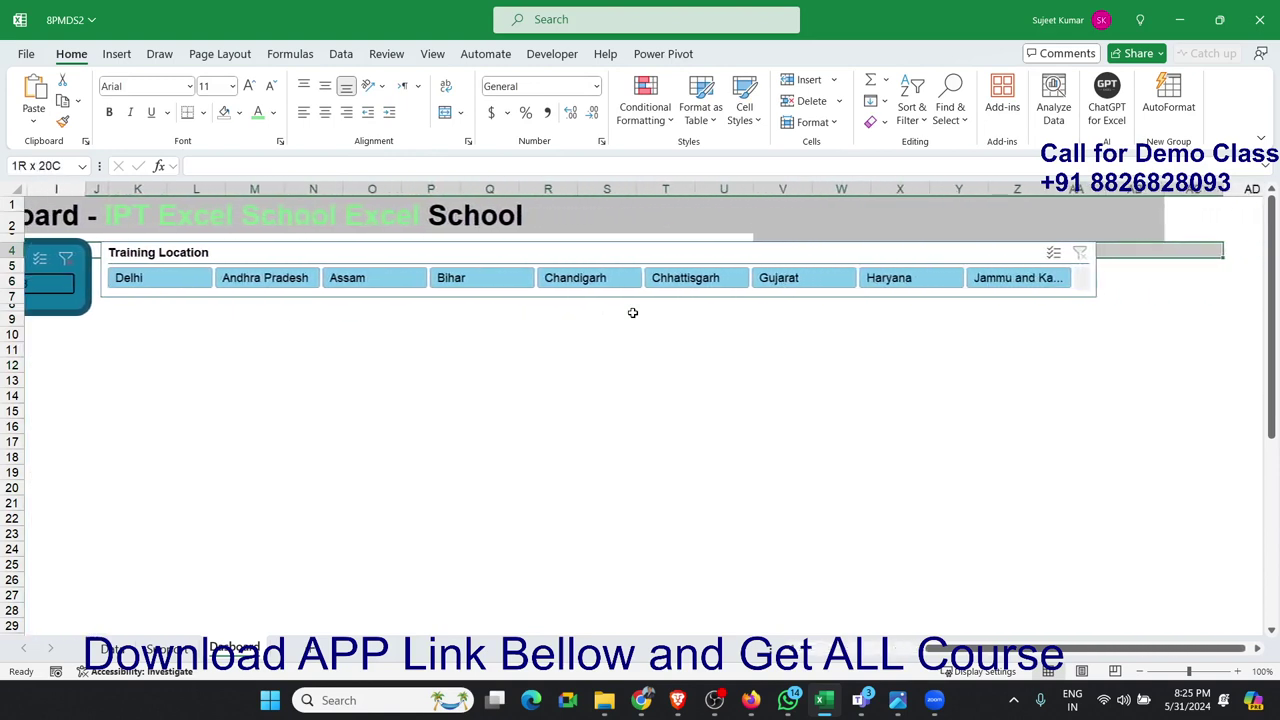
{"action": "key", "text": "shift+Right"}
{"action": "key", "text": "shift+Left"}
{"action": "key", "text": "shift+Down"}
{"action": "key", "text": "shift+Down"}
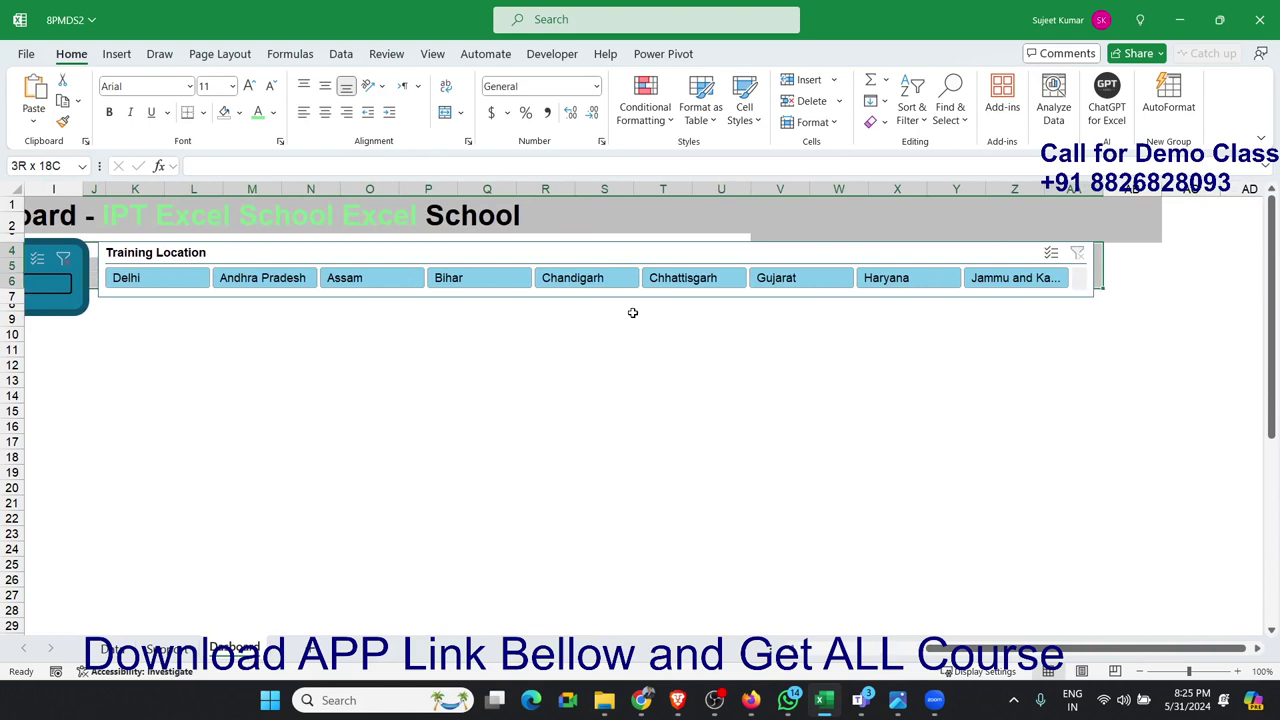
{"action": "key", "text": "shift+Down"}
{"action": "key", "text": "shift+Down"}
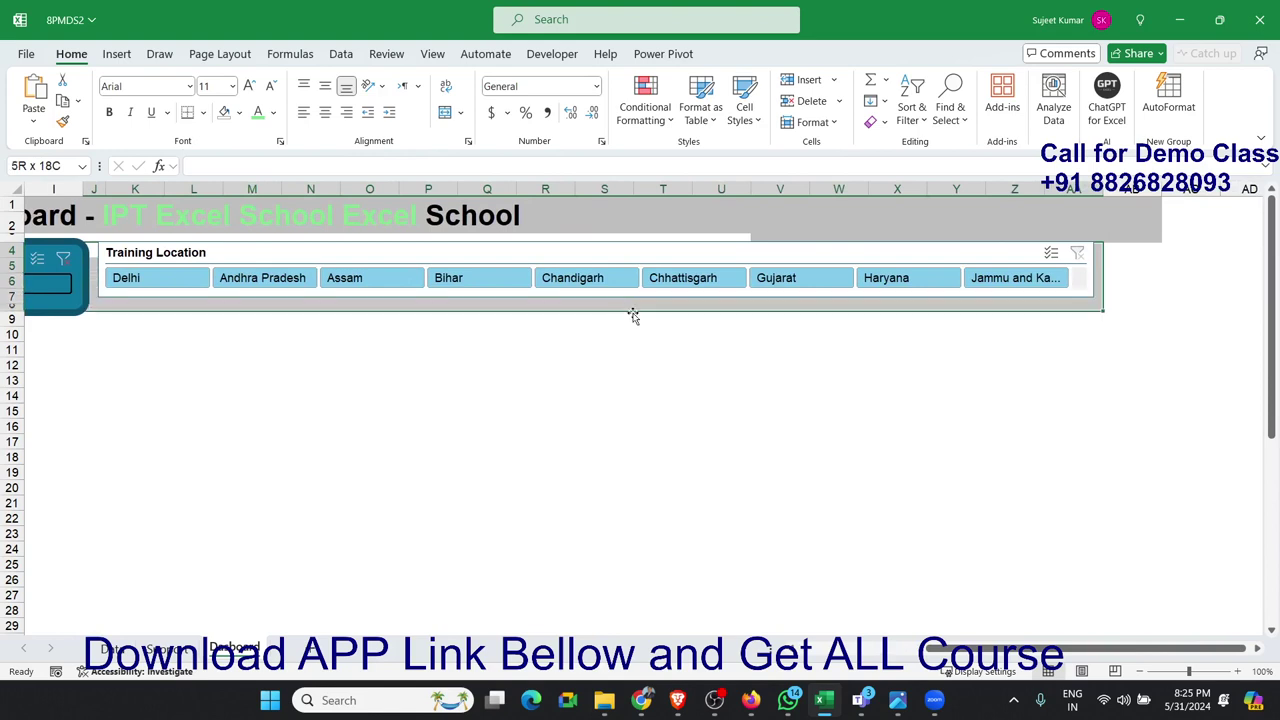
{"action": "left_click", "coordinate": [239, 112]}
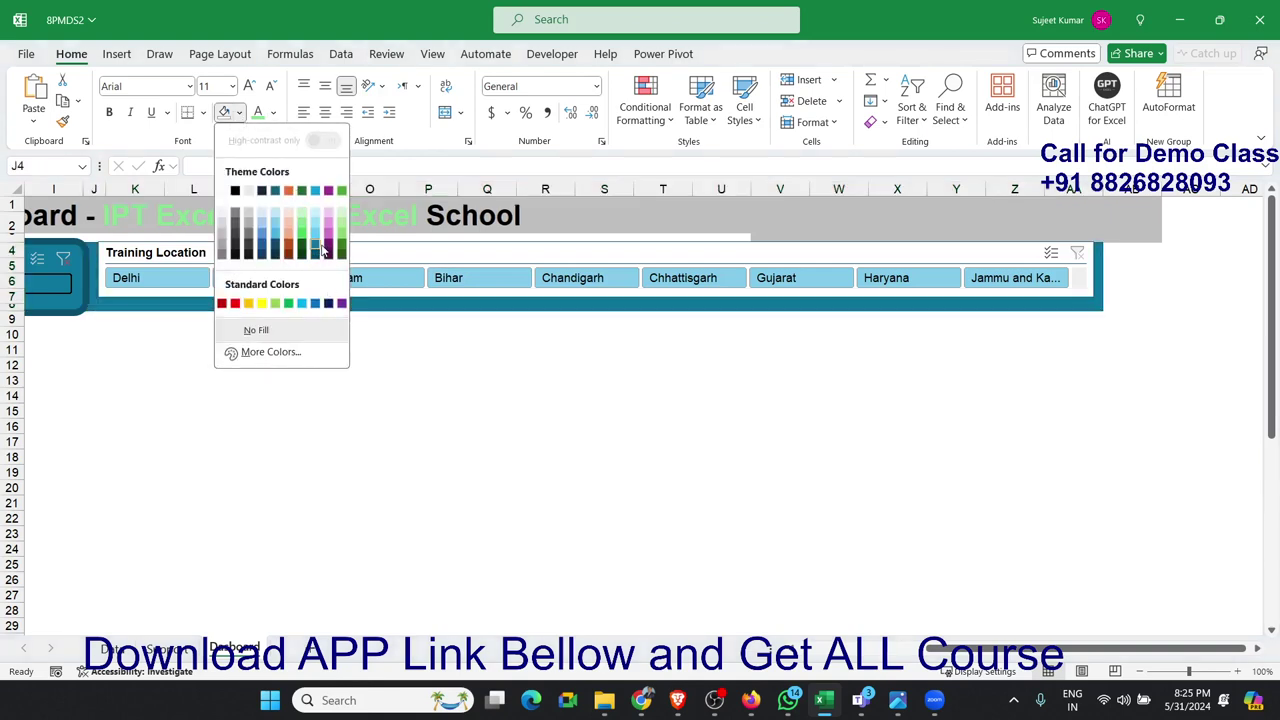
{"action": "left_click", "coordinate": [322, 258]}
{"action": "left_click", "coordinate": [300, 365]}
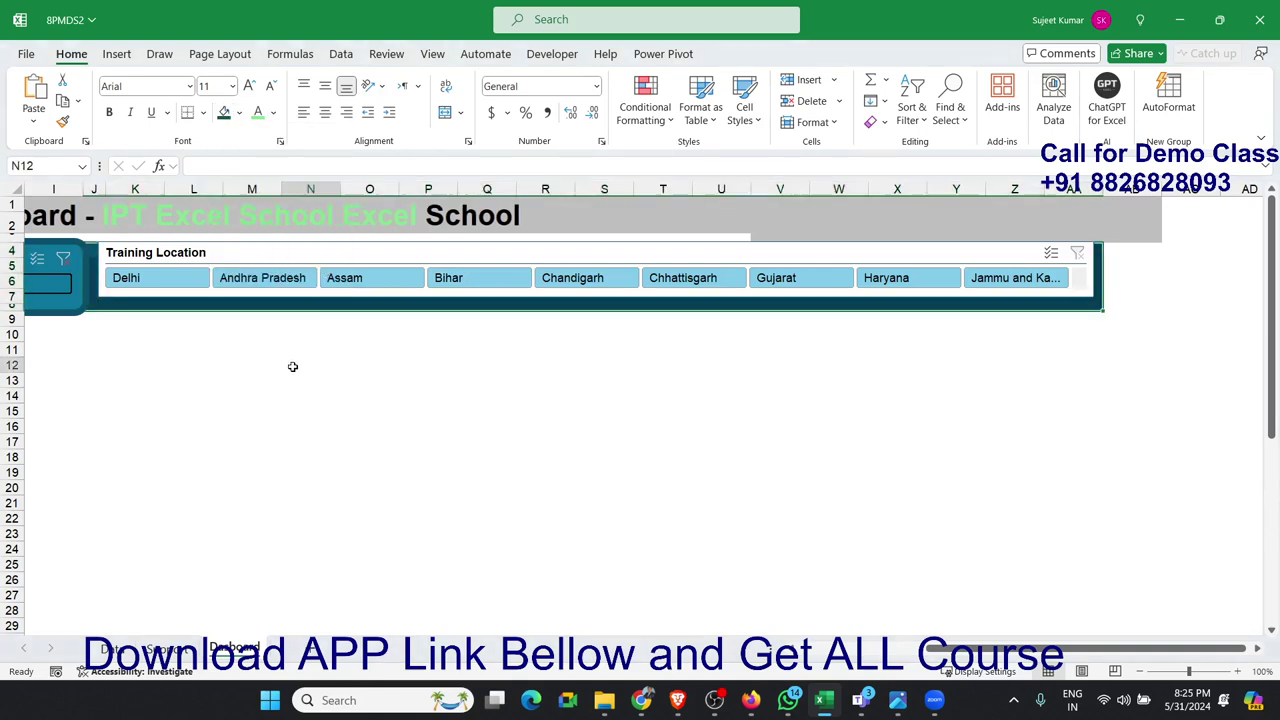
{"action": "left_click_drag", "start_coordinate": [987, 648], "coordinate": [935, 648]}
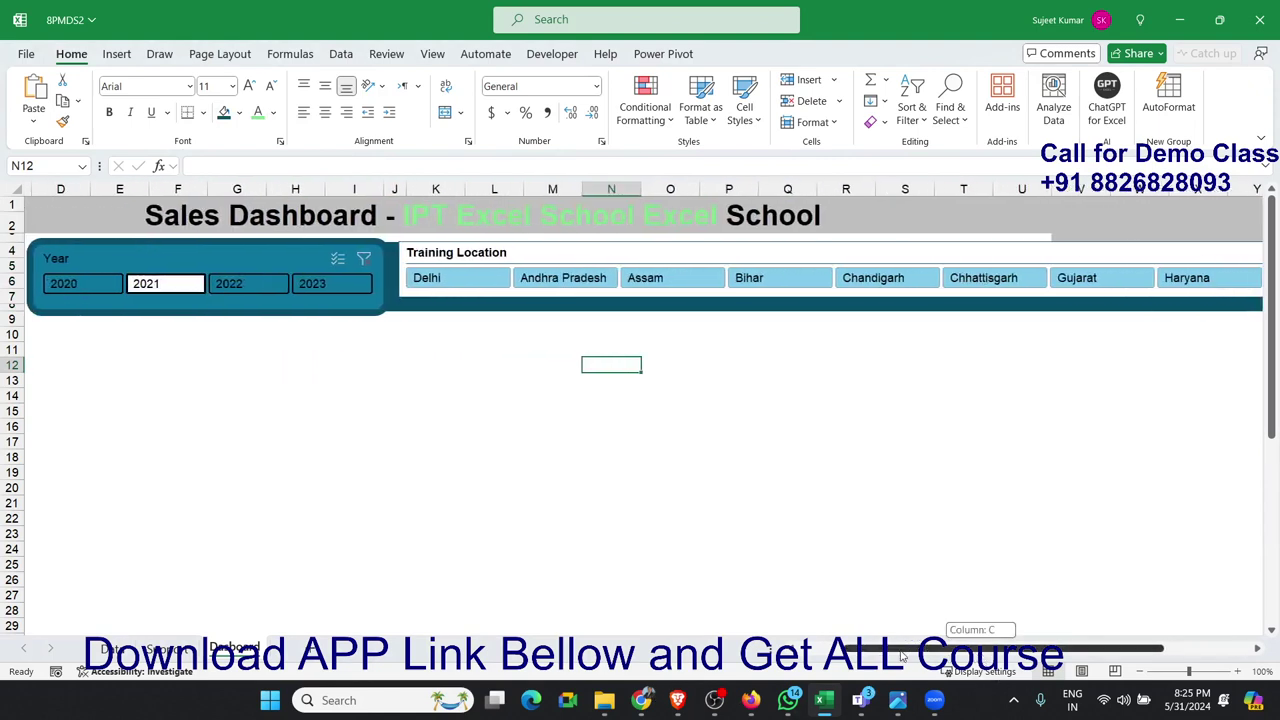
{"action": "left_click", "coordinate": [387, 270]}
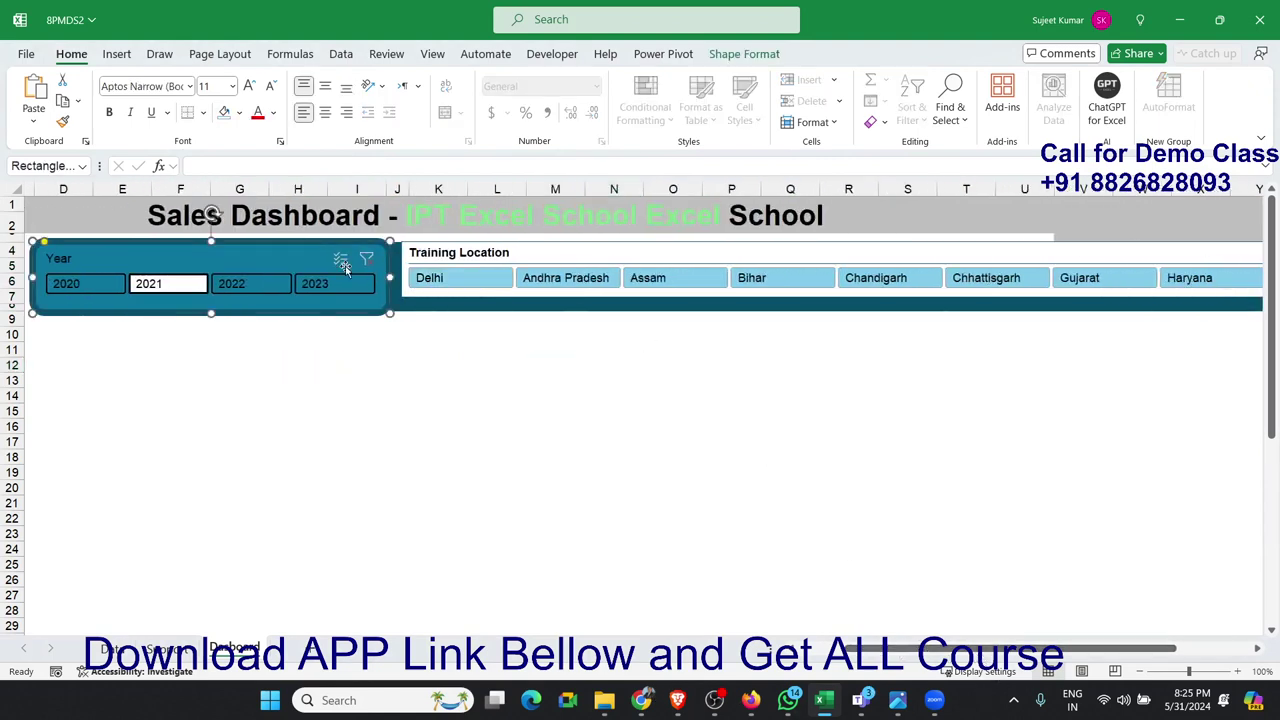
{"action": "left_click", "coordinate": [281, 257]}
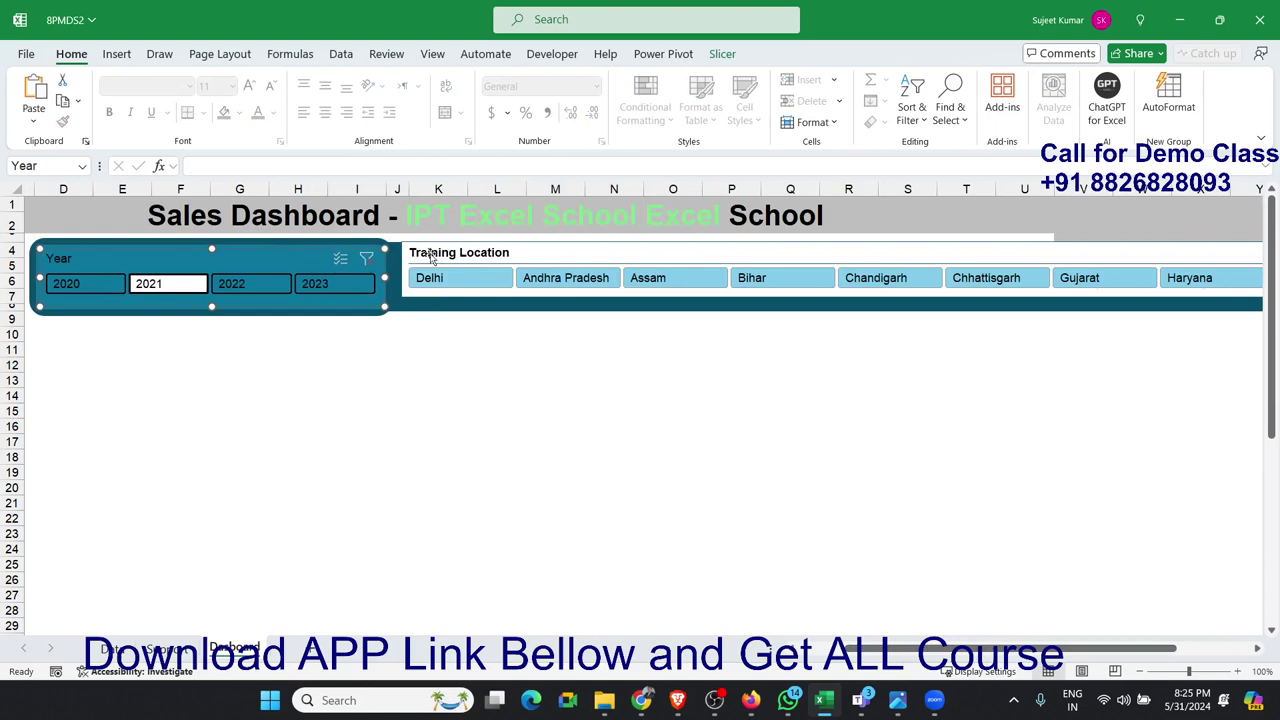
{"action": "left_click", "coordinate": [437, 253]}
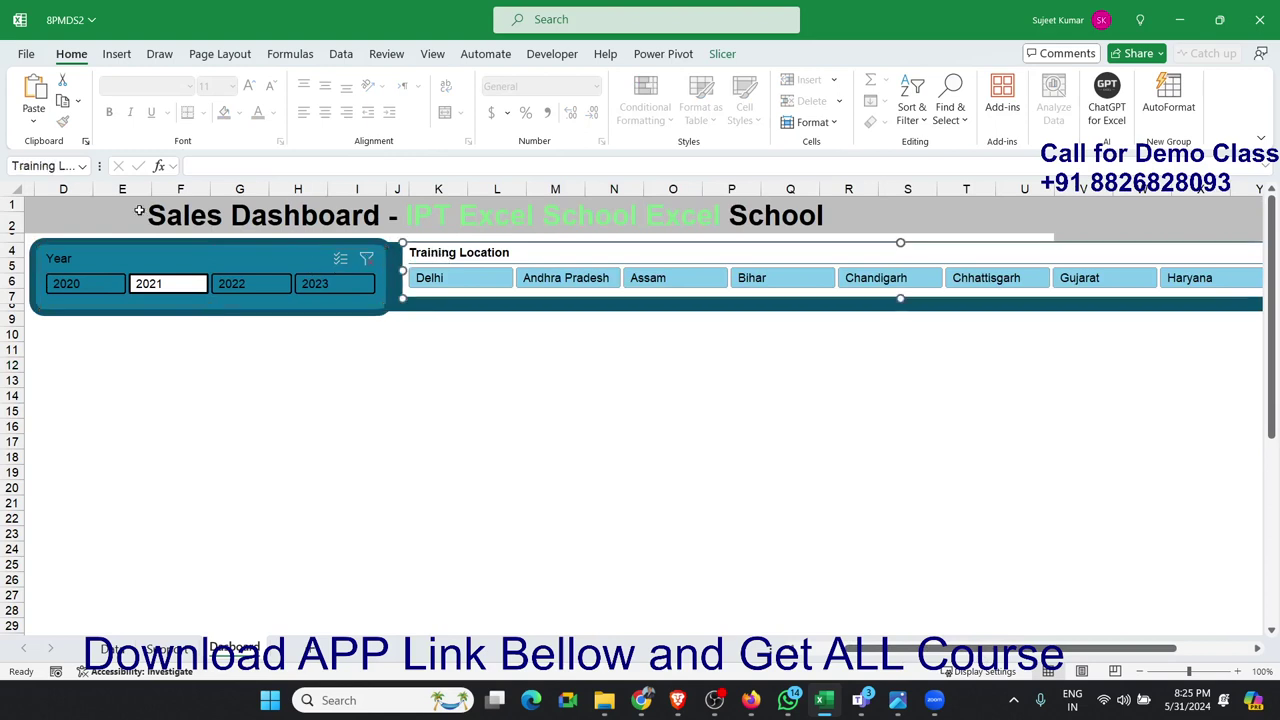
{"action": "left_click", "coordinate": [33, 120]}
{"action": "left_click", "coordinate": [79, 197]}
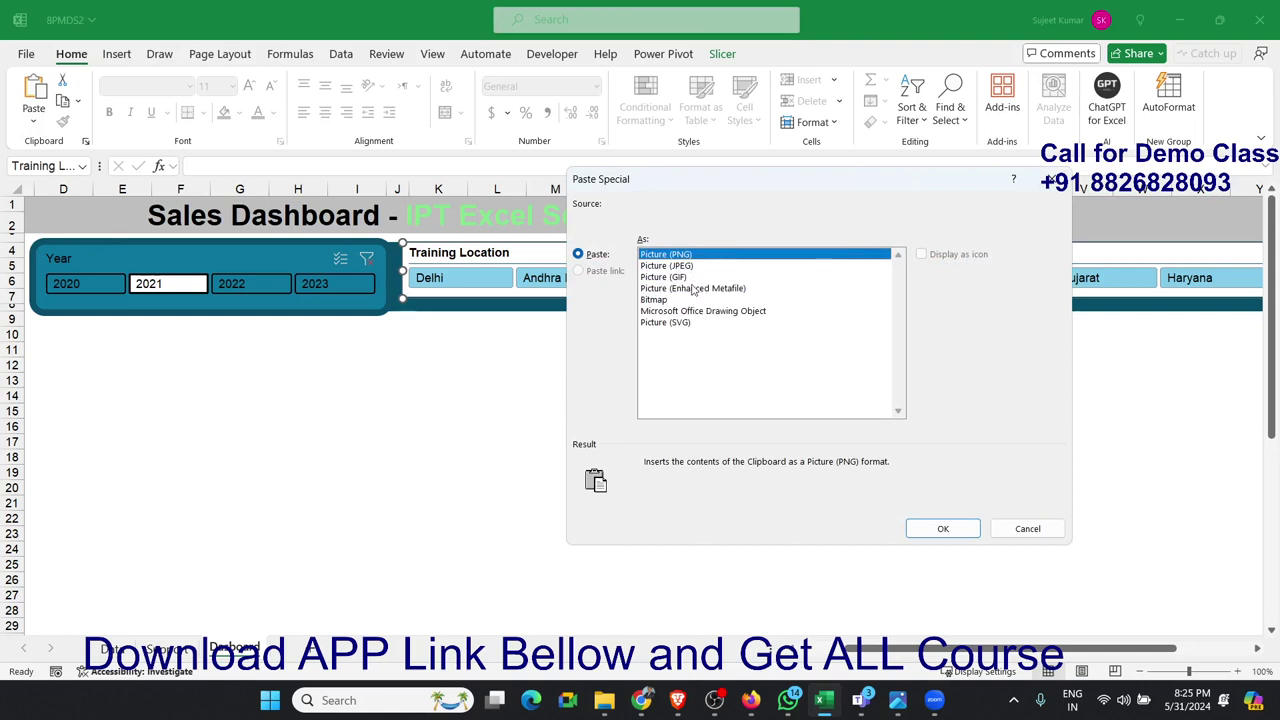
{"action": "left_click", "coordinate": [1010, 531]}
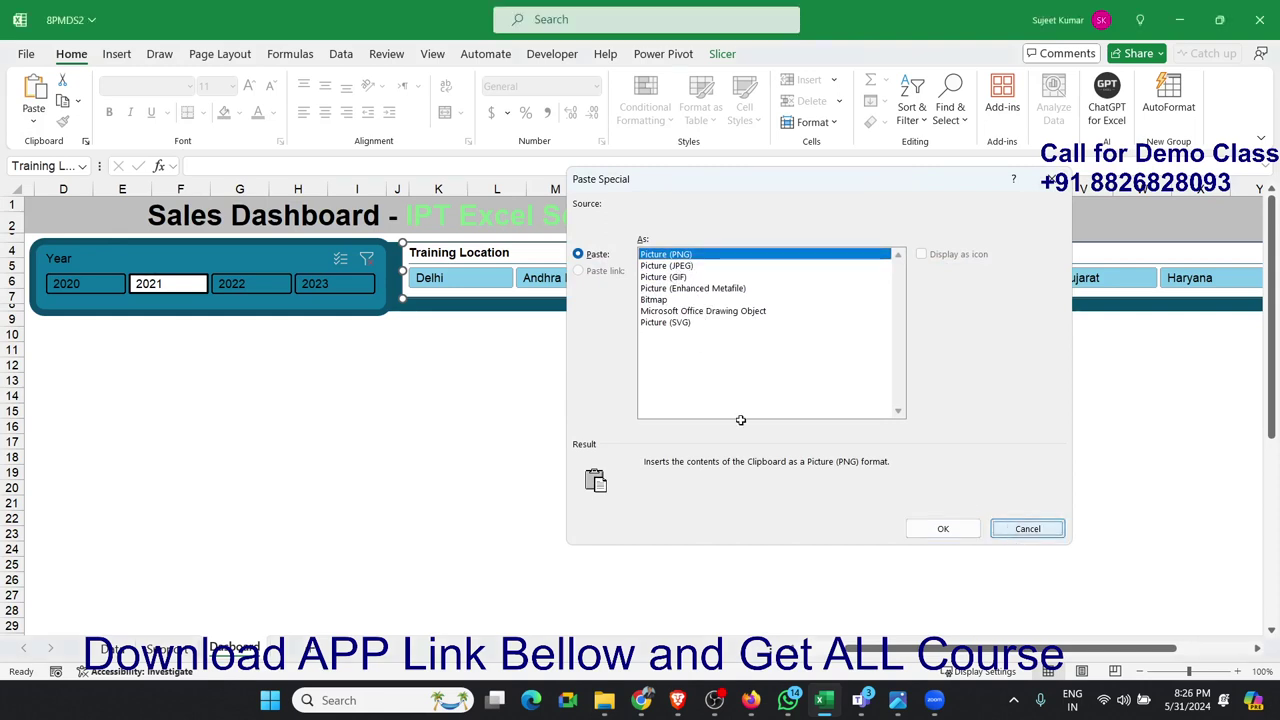
{"action": "left_click", "coordinate": [112, 250]}
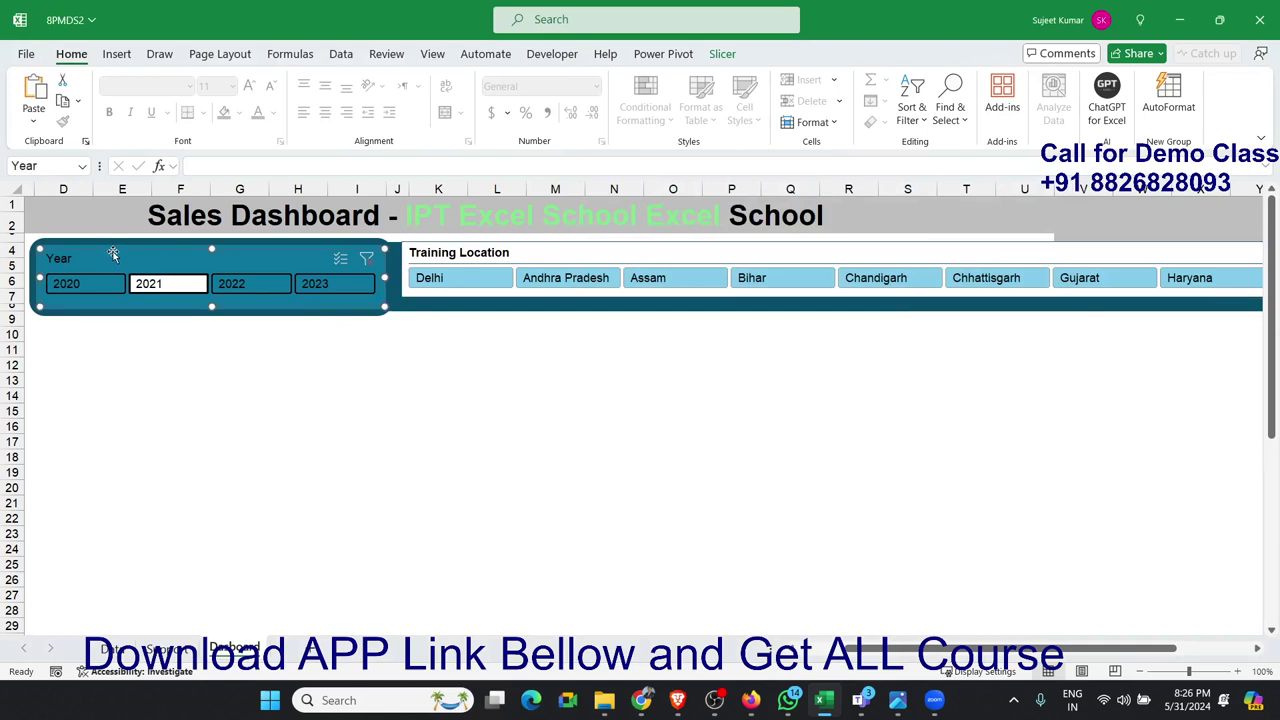
{"action": "left_click", "coordinate": [35, 122]}
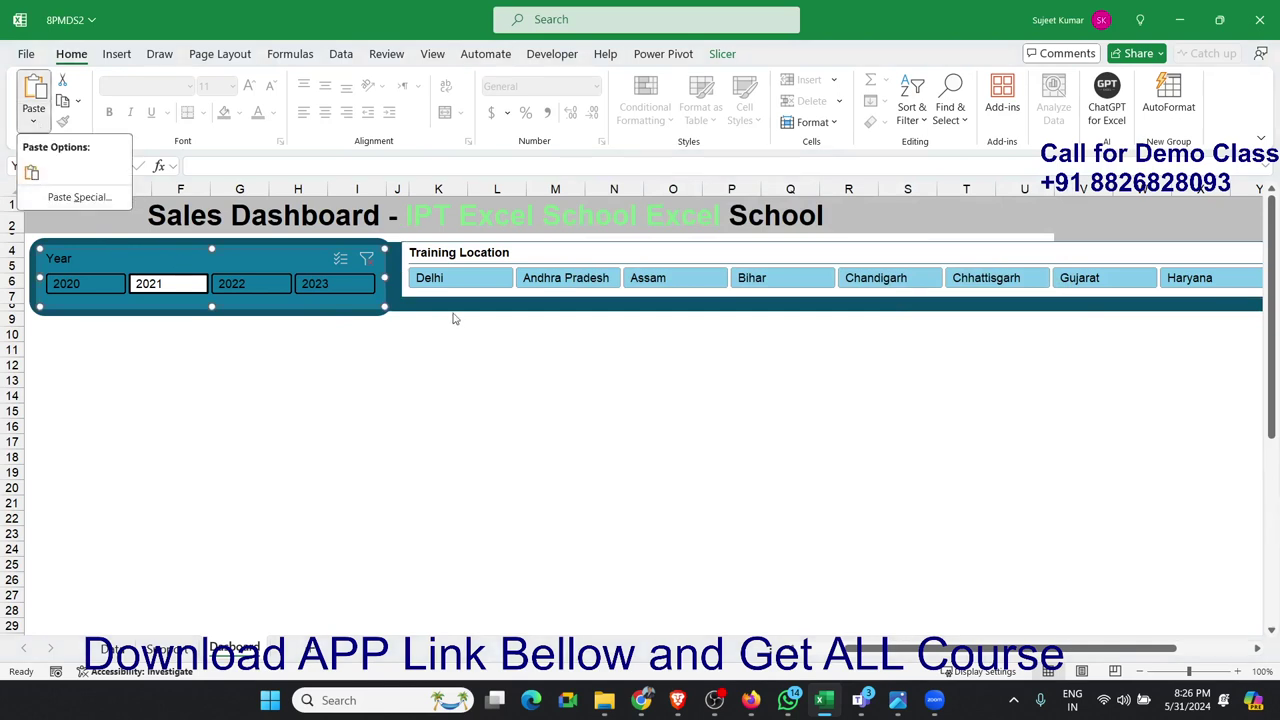
Step: Apply the first dark blue Slicer Style to the Training Location slicer
{"action": "left_click", "coordinate": [454, 258]}
{"action": "left_click", "coordinate": [452, 256]}
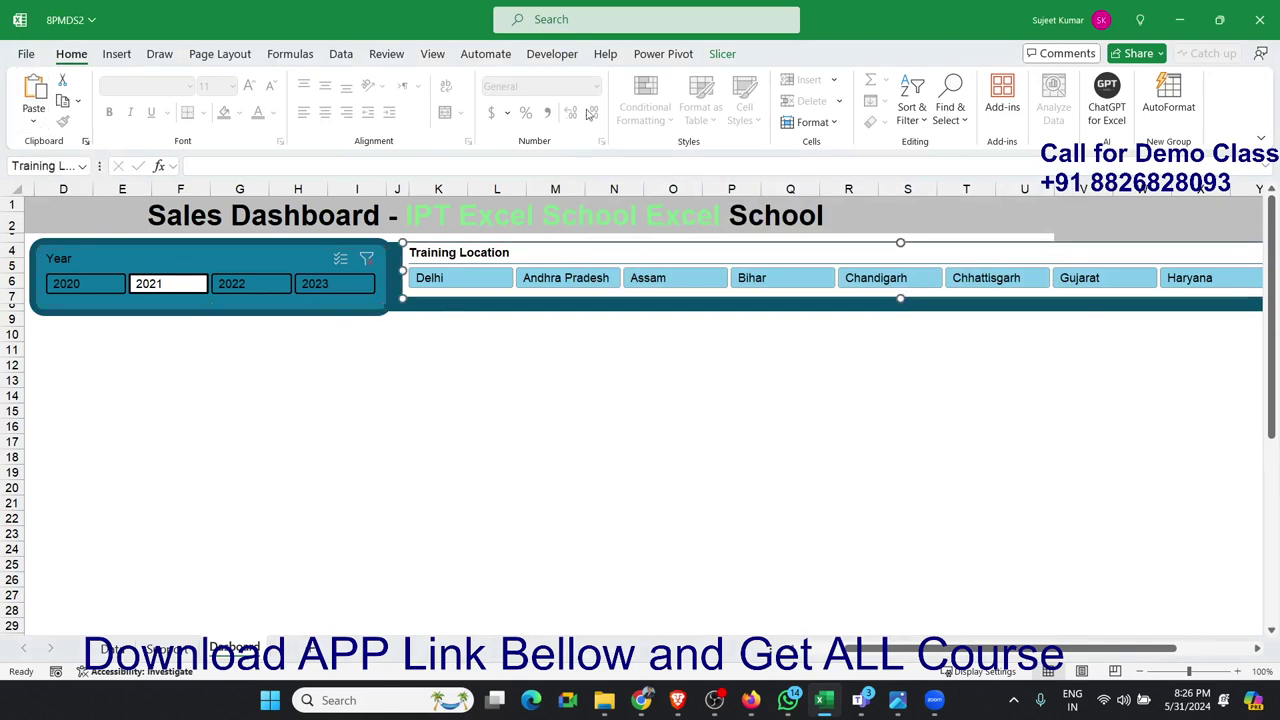
{"action": "left_click", "coordinate": [722, 53]}
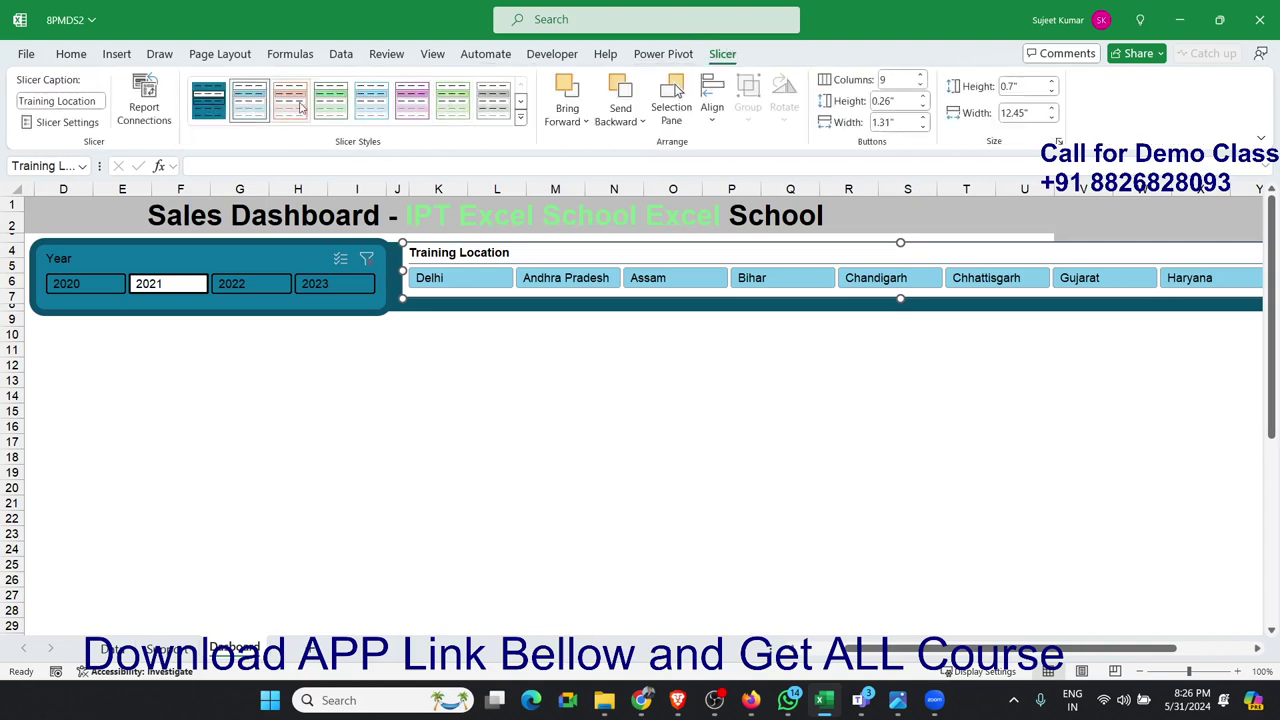
{"action": "left_click", "coordinate": [212, 100]}
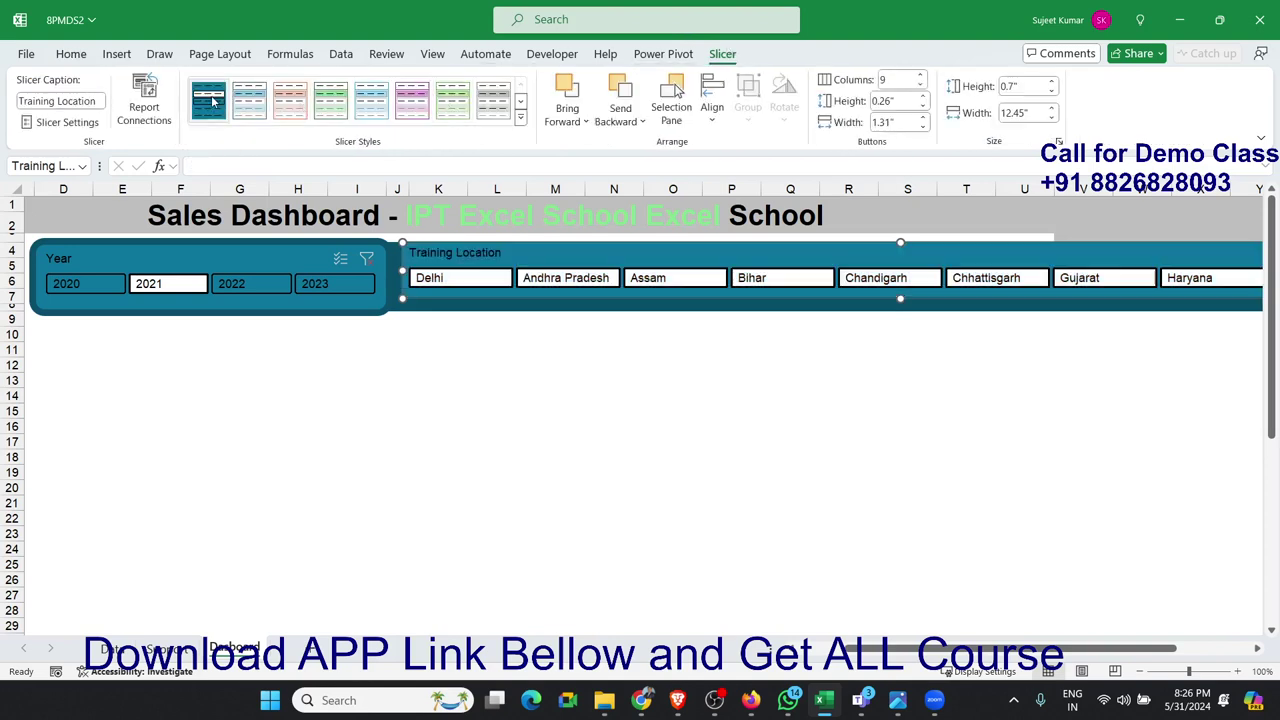
{"action": "left_click", "coordinate": [578, 462]}
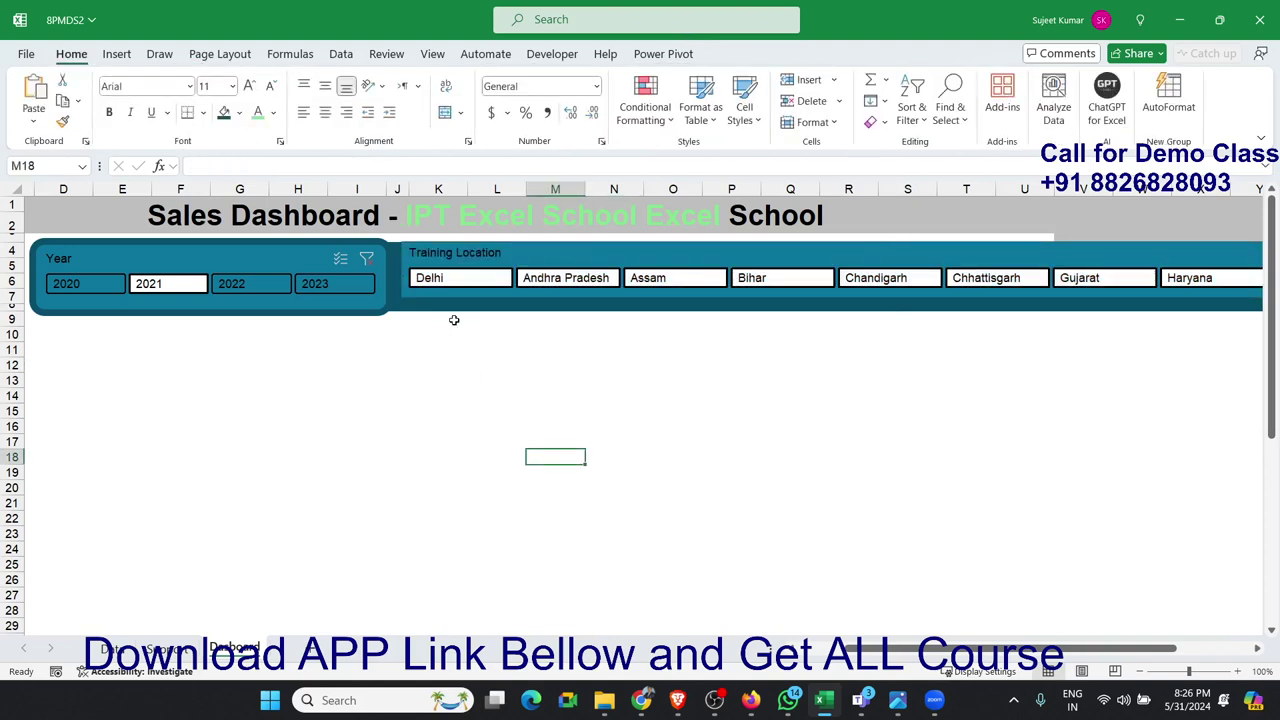
Step: Copy the teal rectangle behind the Training Location slicer and stretch it to the slicer's full width
{"action": "left_click_drag", "start_coordinate": [390, 314], "coordinate": [742, 316]}
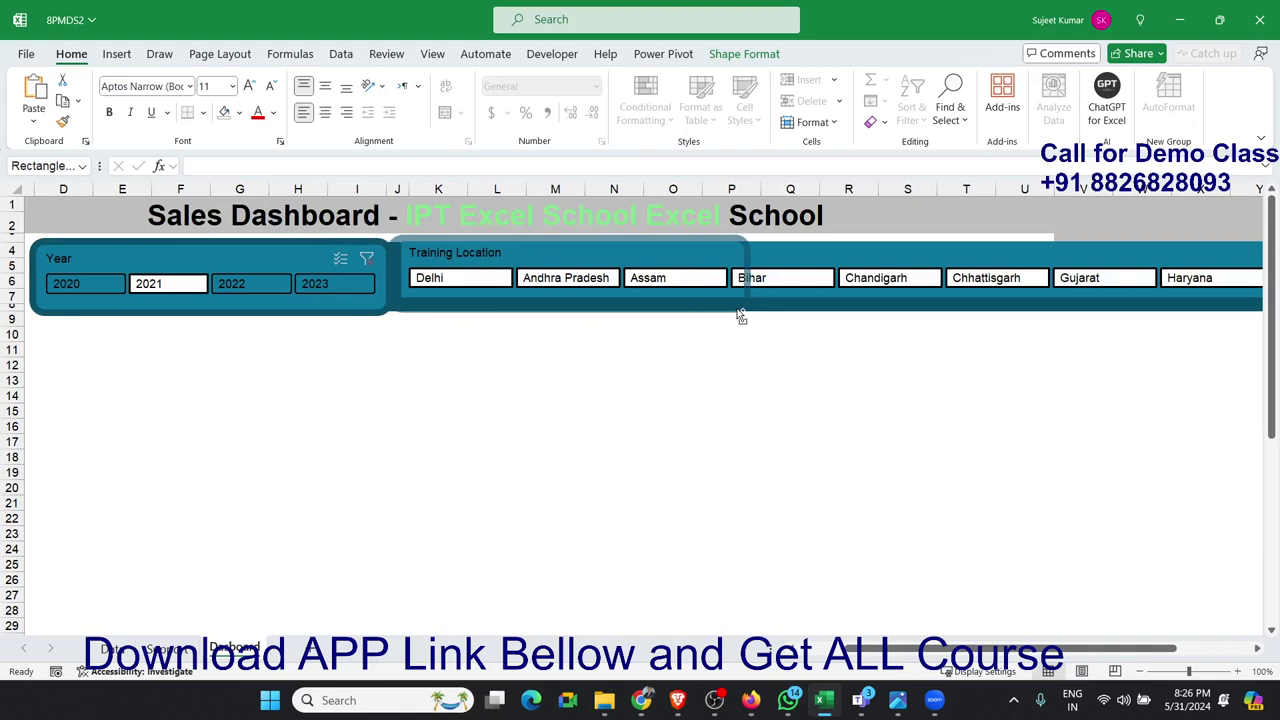
{"action": "left_click_drag", "start_coordinate": [741, 316], "coordinate": [1264, 280]}
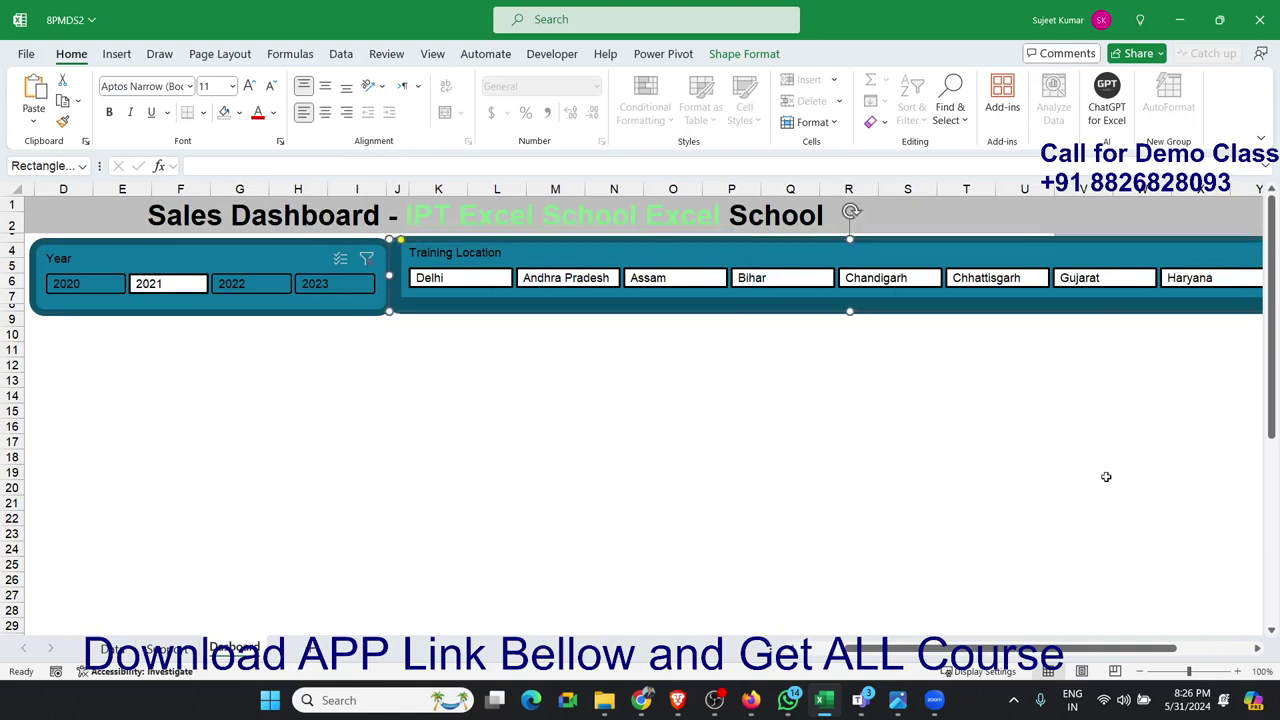
{"action": "left_click_drag", "start_coordinate": [1115, 650], "coordinate": [1182, 650]}
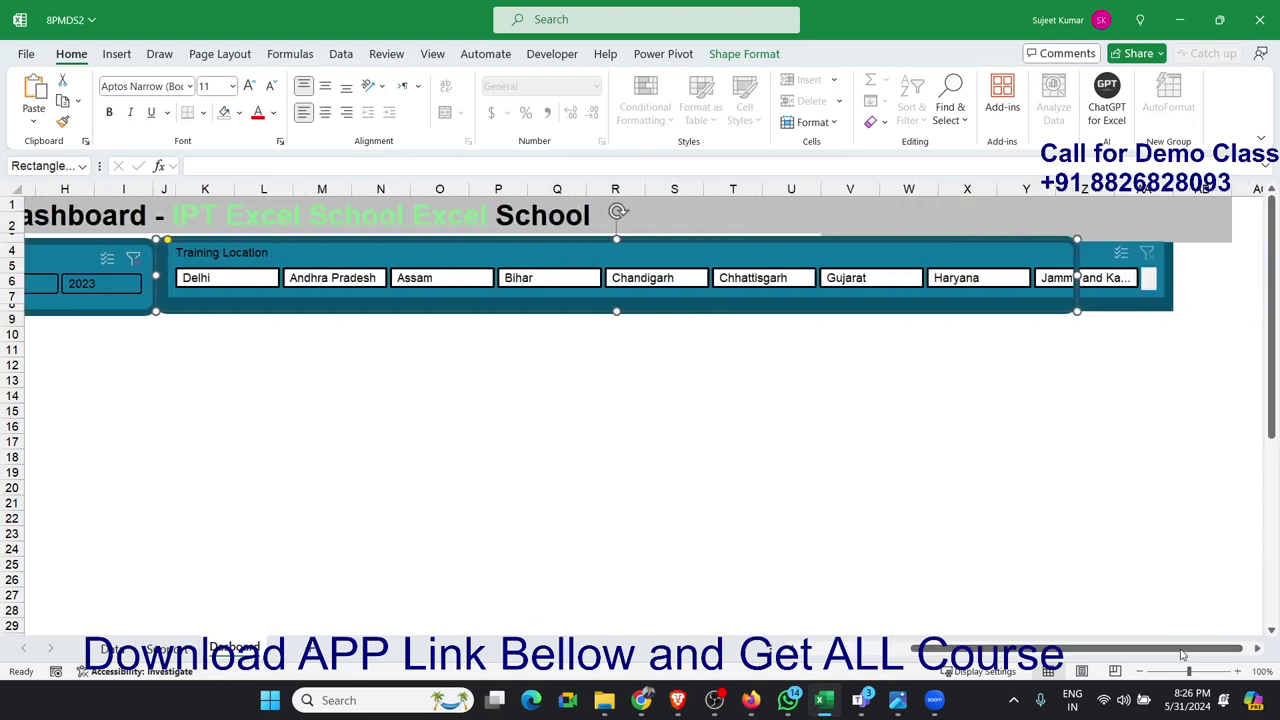
{"action": "left_click", "coordinate": [1077, 268]}
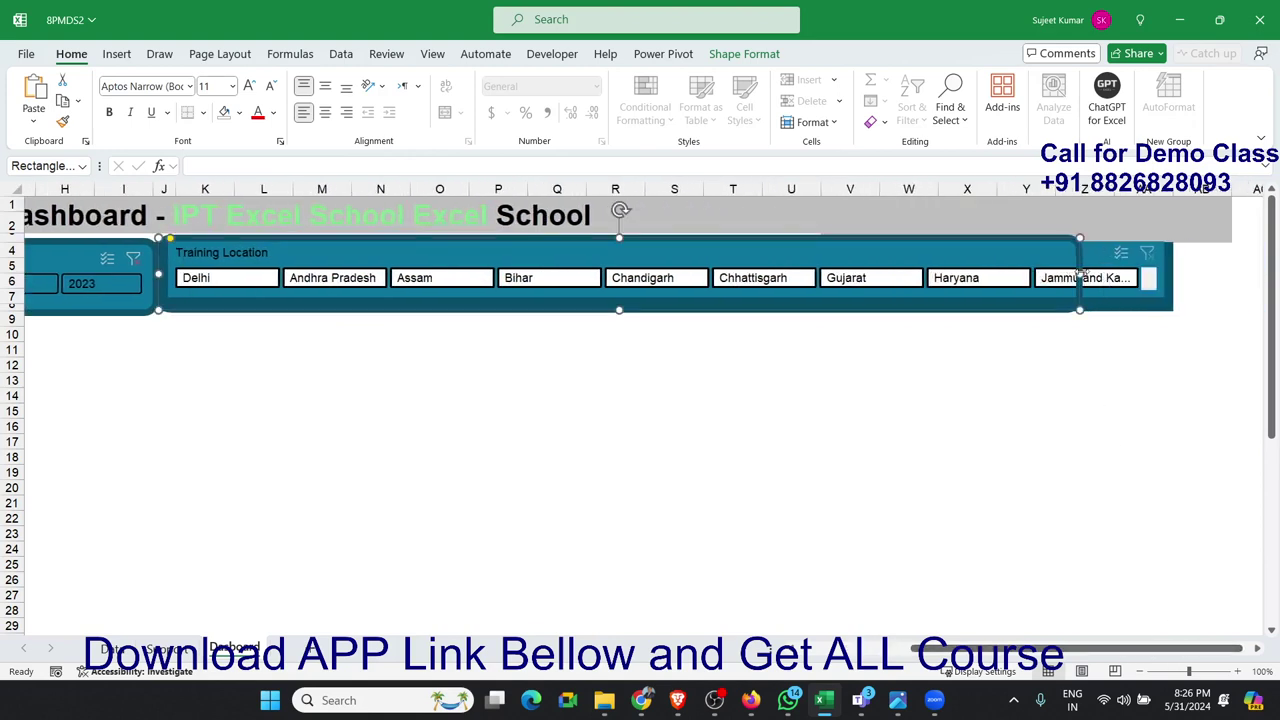
{"action": "left_click_drag", "start_coordinate": [1077, 268], "coordinate": [1167, 270]}
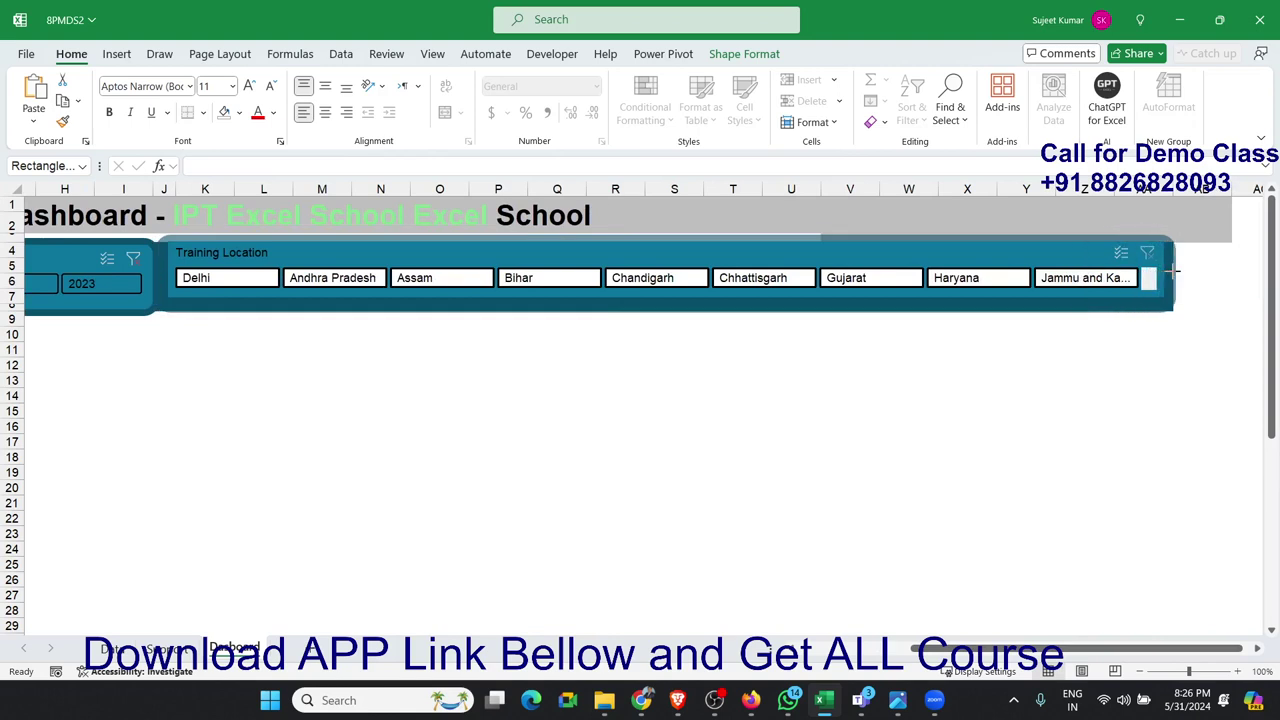
{"action": "left_click", "coordinate": [1093, 410]}
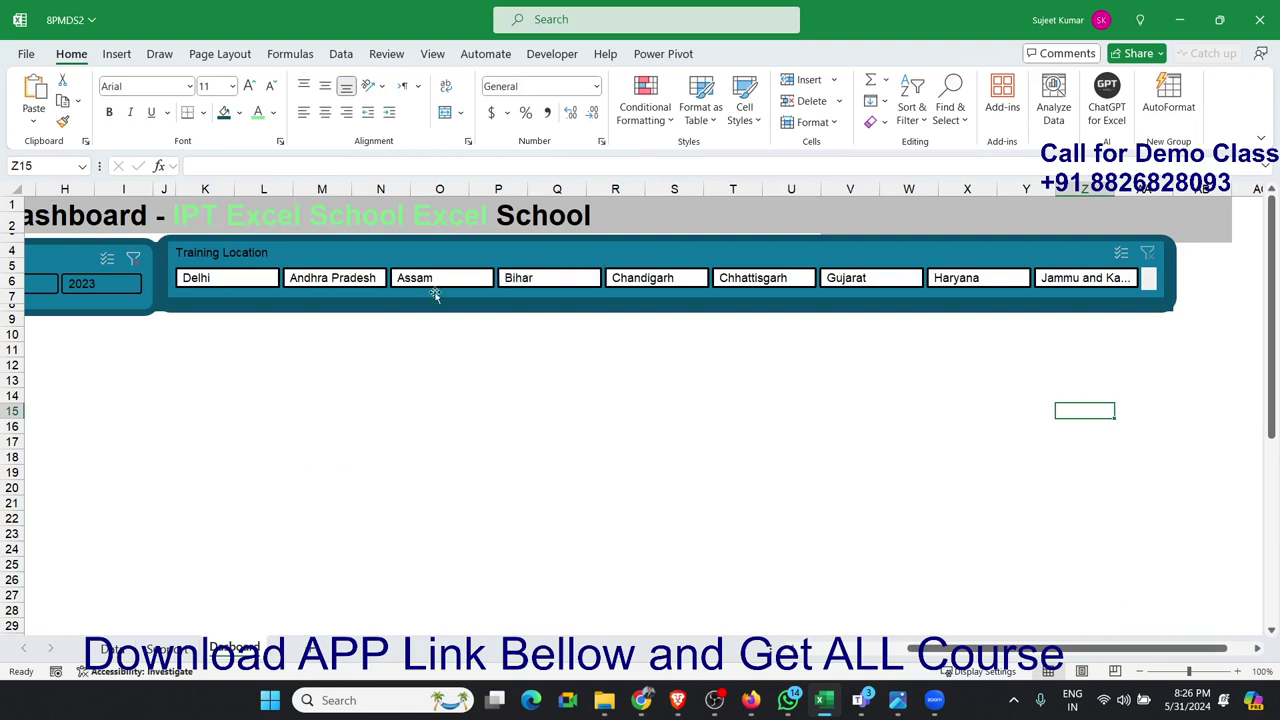
Step: Nudge the background panel slightly into alignment with the slicer
{"action": "left_click", "coordinate": [160, 297]}
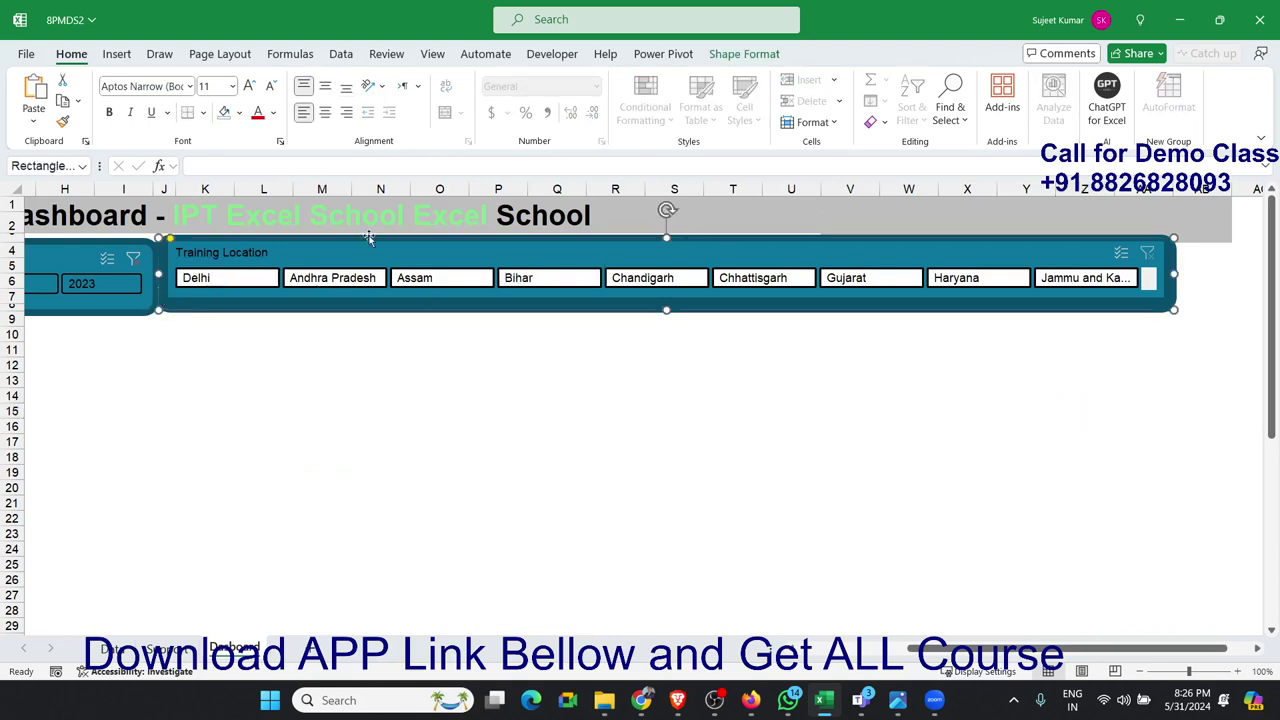
{"action": "left_click_drag", "start_coordinate": [537, 231], "coordinate": [538, 230]}
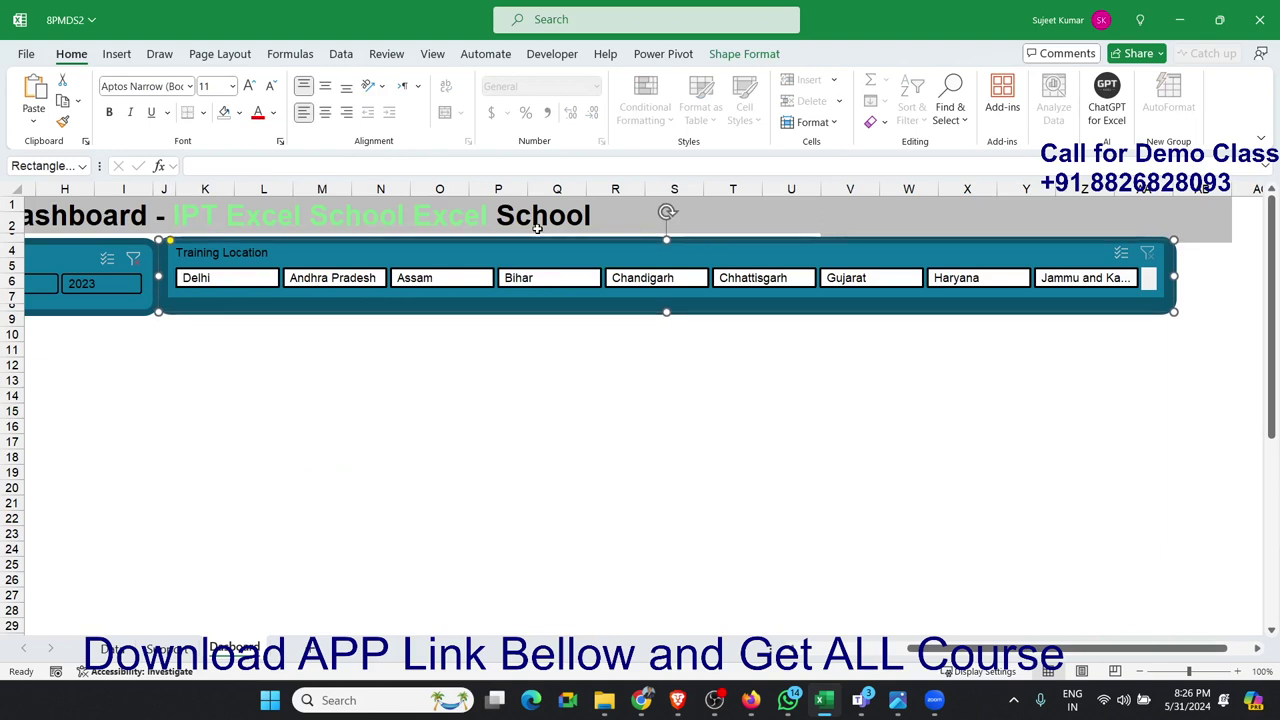
{"action": "left_click", "coordinate": [550, 380]}
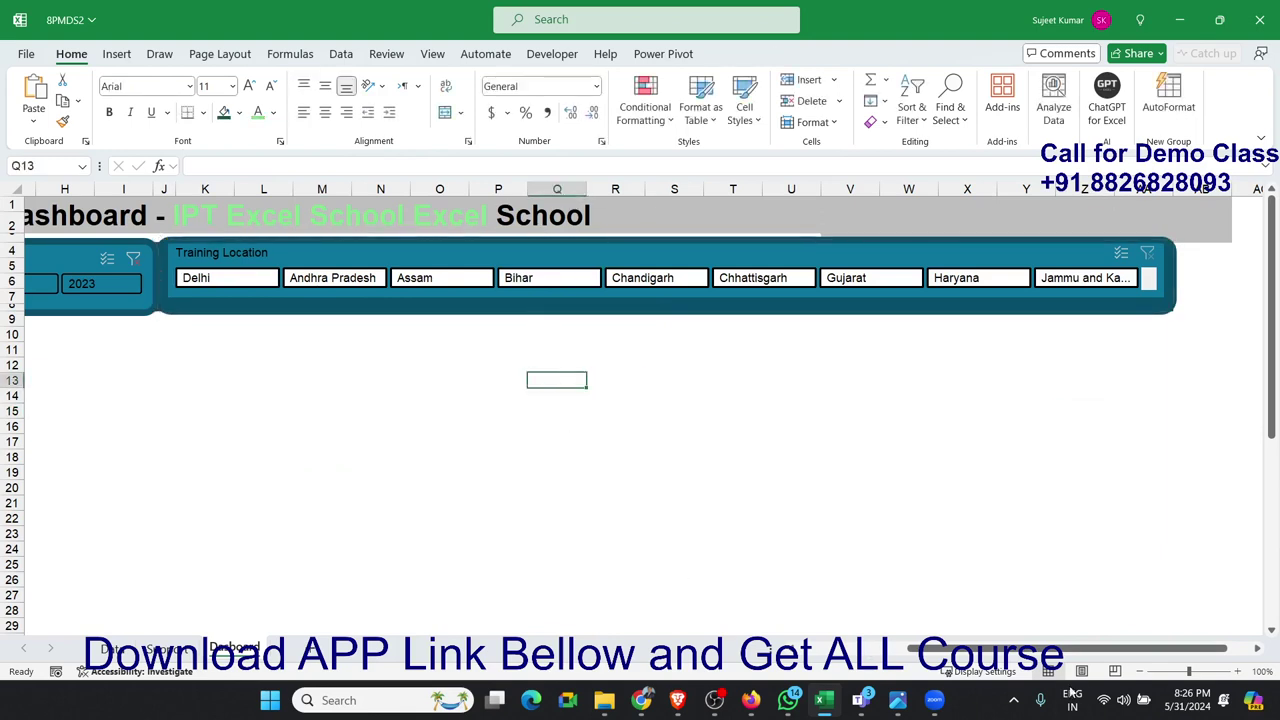
Step: Narrow column C to a width of 1.50 so the framed slicers shift toward the left edge
{"action": "mouse_move", "coordinate": [1128, 650]}
{"action": "left_mouse_down"}
{"action": "mouse_move", "coordinate": [1080, 664]}
{"action": "mouse_move", "coordinate": [1133, 671]}
{"action": "left_mouse_up"}
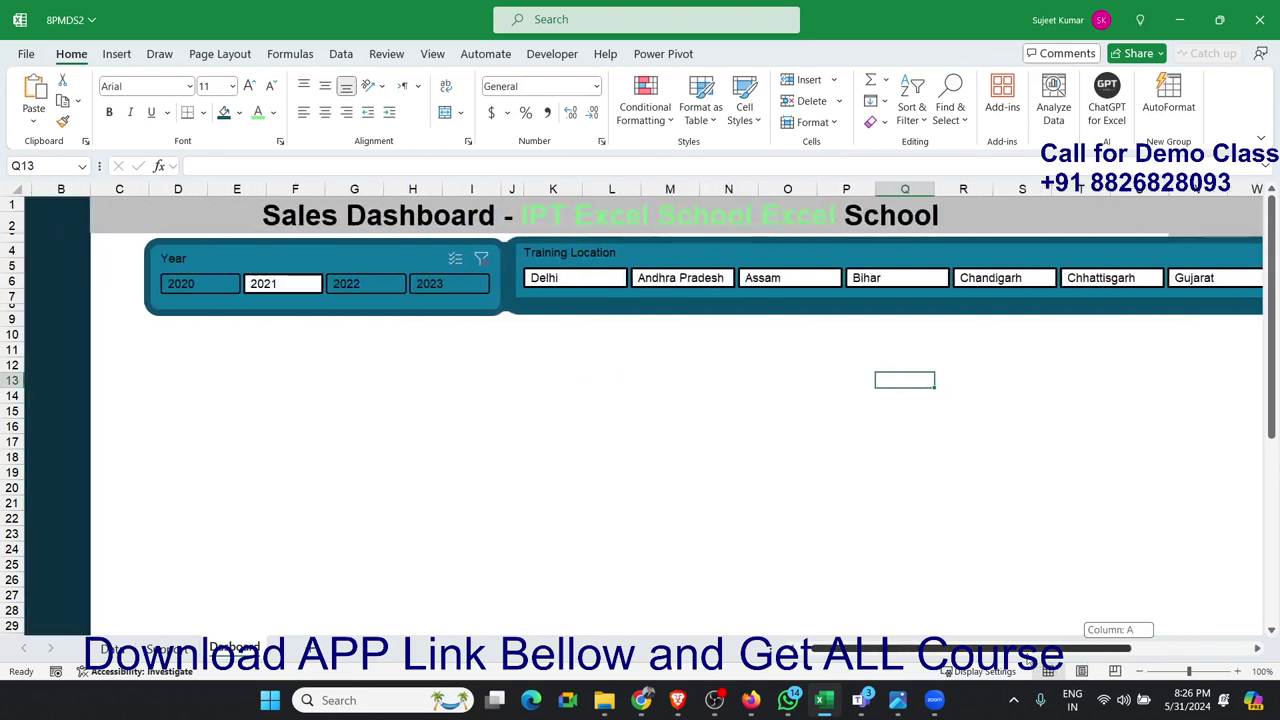
{"action": "left_click_drag", "start_coordinate": [1133, 671], "coordinate": [1013, 668]}
{"action": "left_click", "coordinate": [561, 474]}
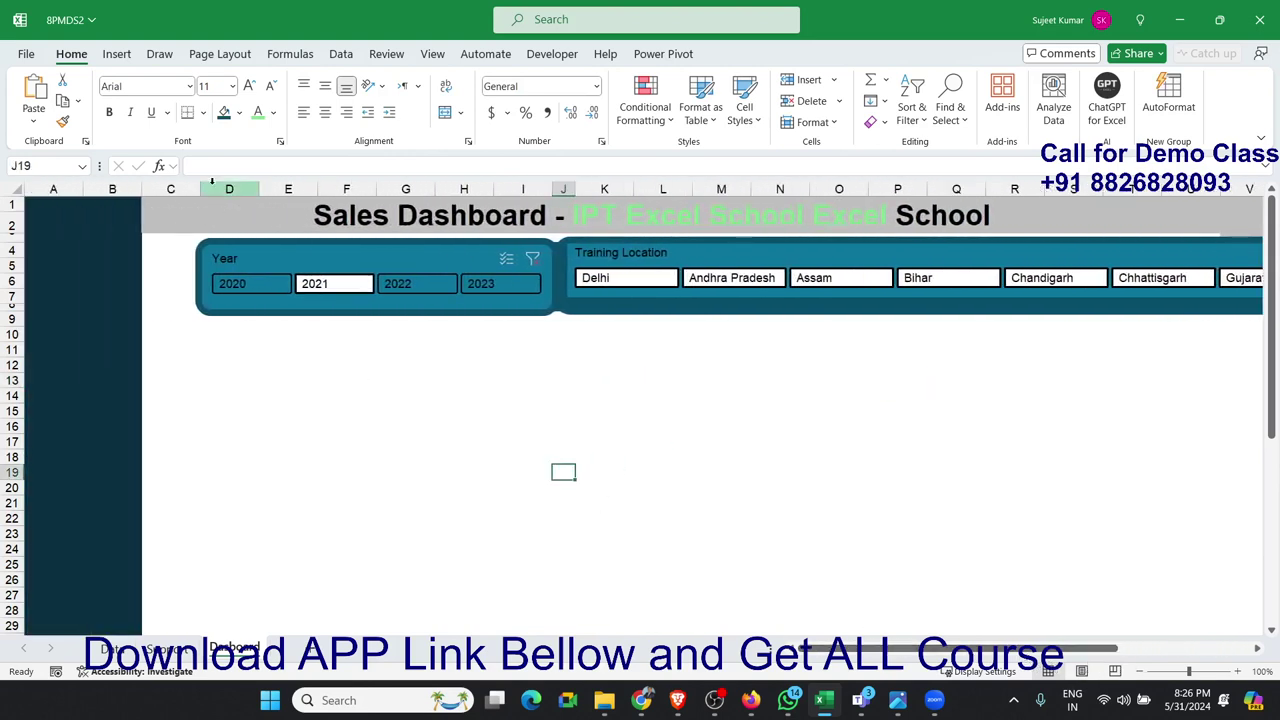
{"action": "left_click_drag", "start_coordinate": [200, 189], "coordinate": [161, 185]}
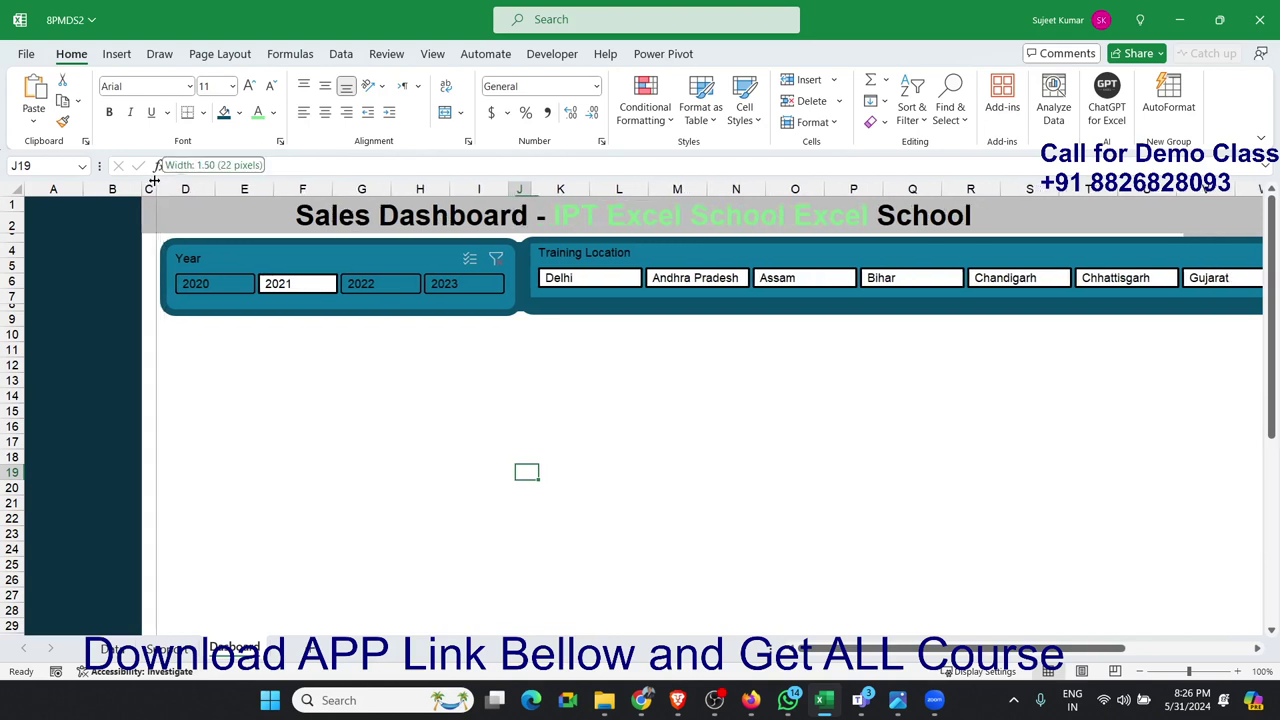
{"action": "left_click", "coordinate": [313, 424]}
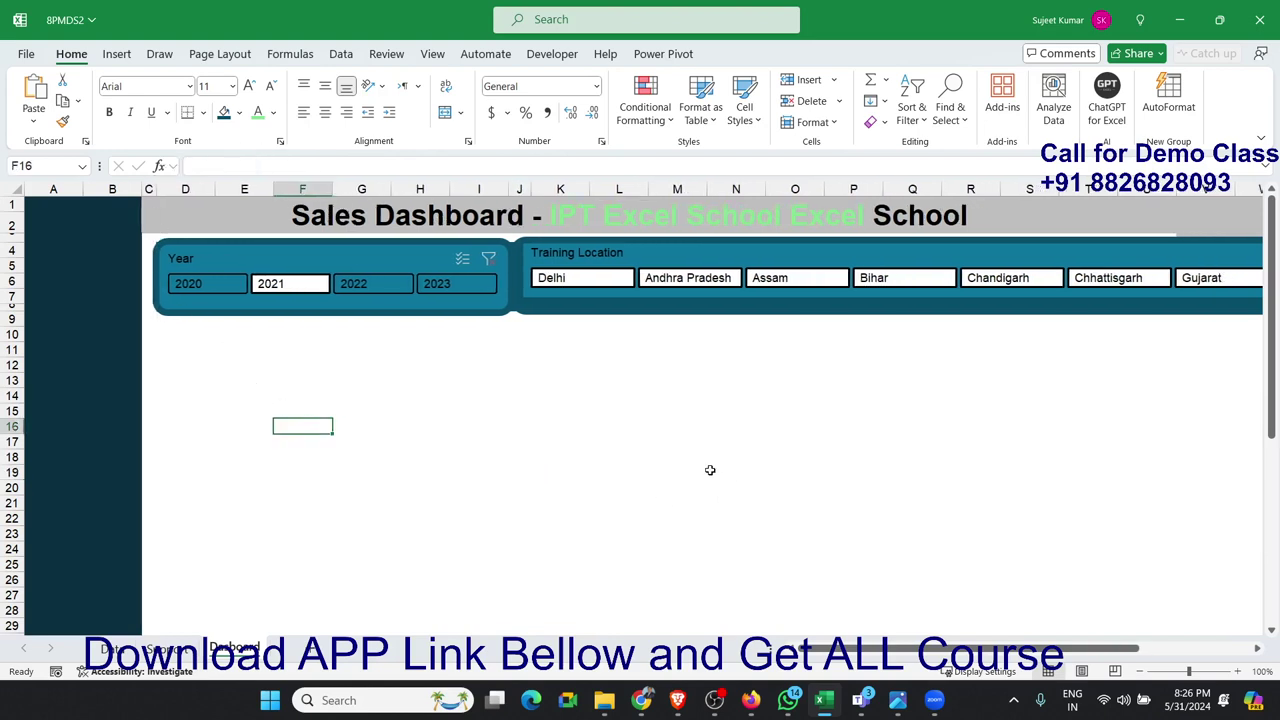
{"action": "left_click", "coordinate": [465, 457]}
{"action": "scroll", "coordinate": [613, 401], "scroll_direction": "down", "scroll_amount": 3}
{"action": "scroll", "coordinate": [613, 401], "scroll_direction": "up", "scroll_amount": 3}
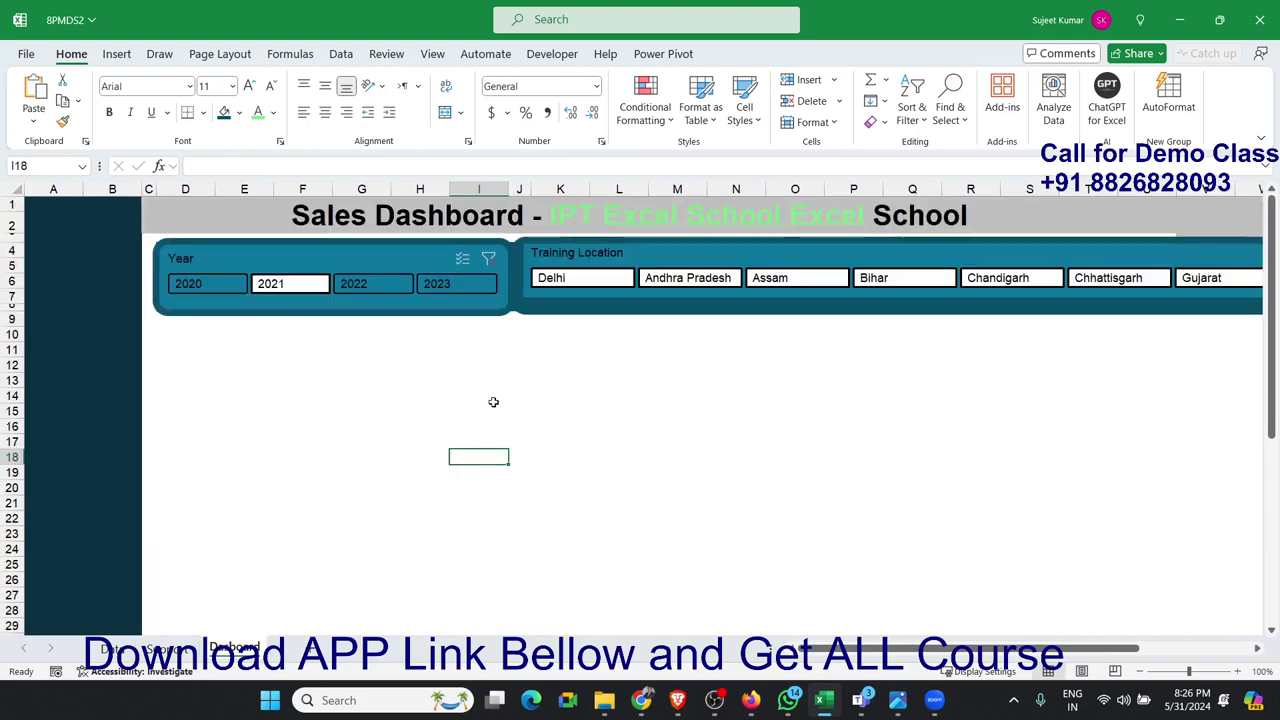
{"action": "left_click", "coordinate": [385, 368]}
{"action": "left_click", "coordinate": [205, 347]}
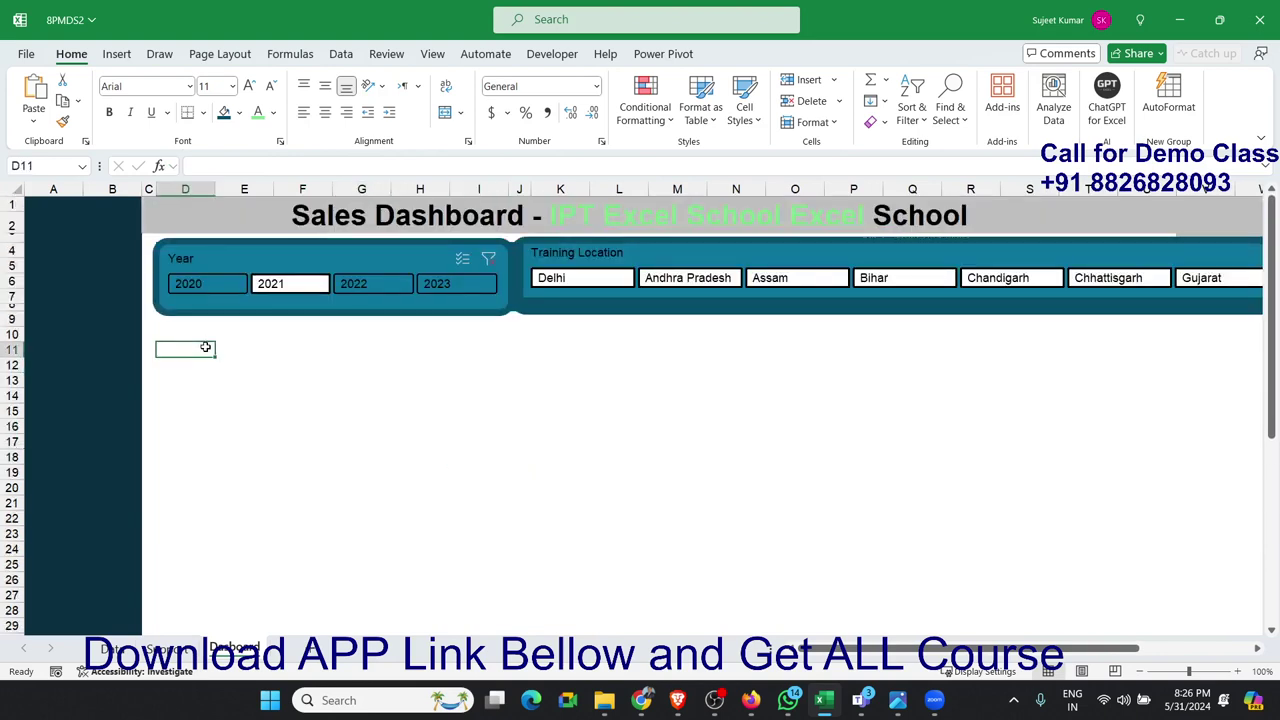
Step: Draw a Rounded Corners rectangle below the Year slicer, spanning columns E to I
{"action": "left_click", "coordinate": [118, 53]}
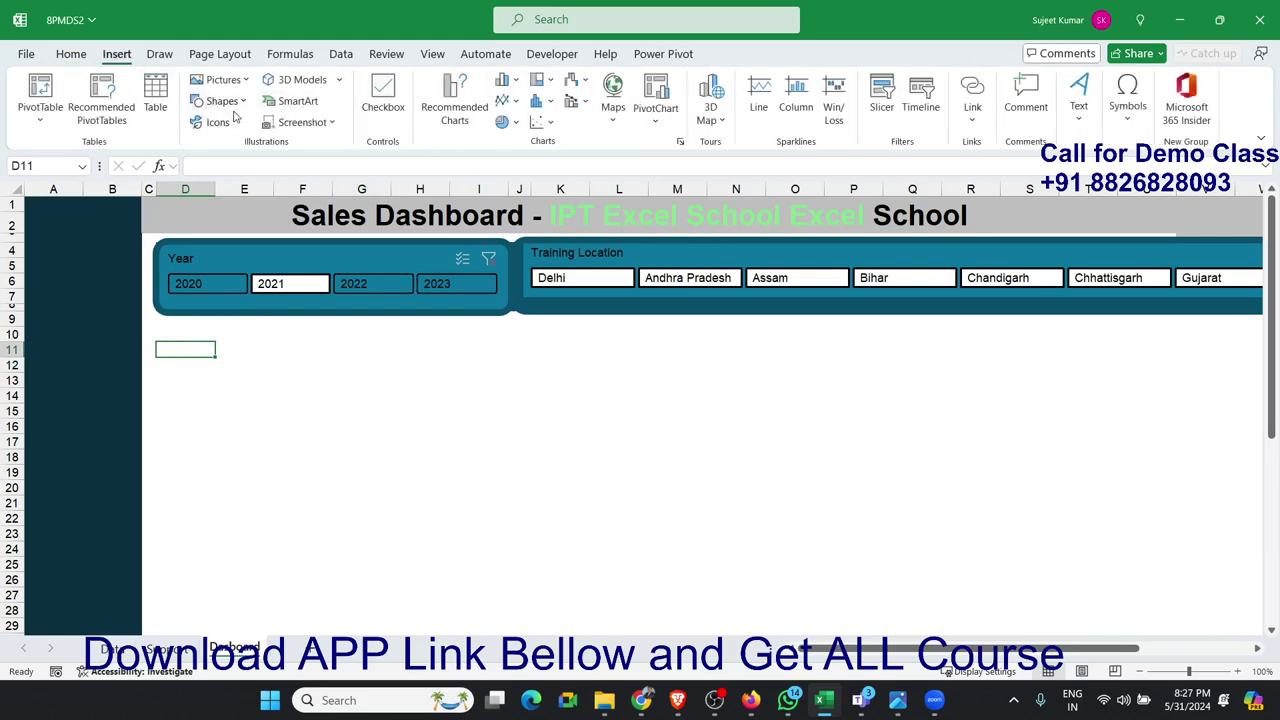
{"action": "left_click", "coordinate": [244, 101]}
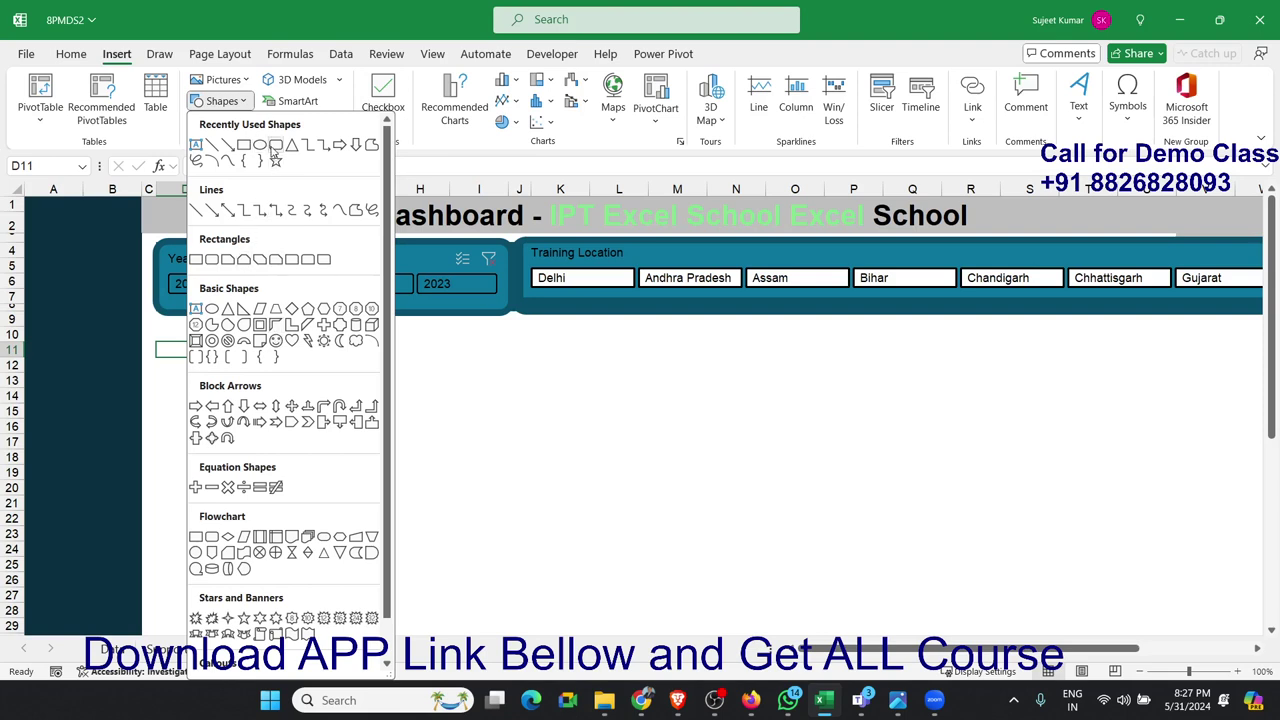
{"action": "left_click", "coordinate": [276, 146]}
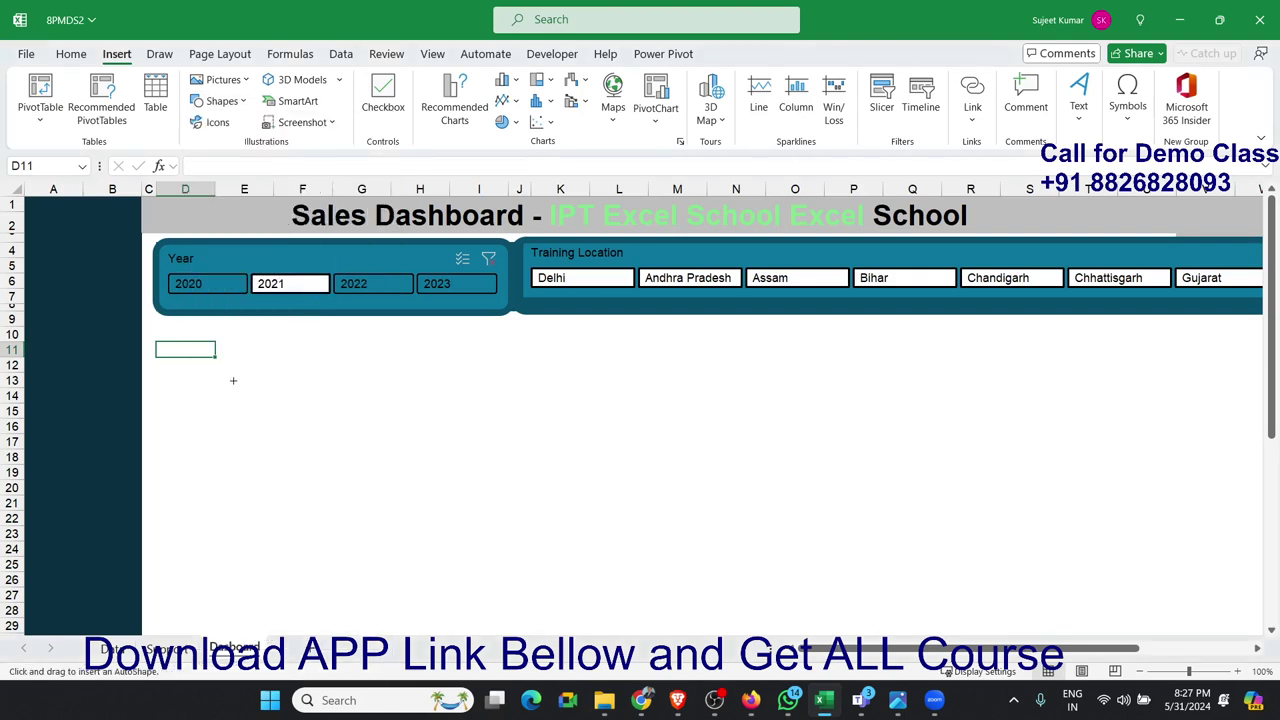
{"action": "left_click_drag", "start_coordinate": [233, 380], "coordinate": [469, 407]}
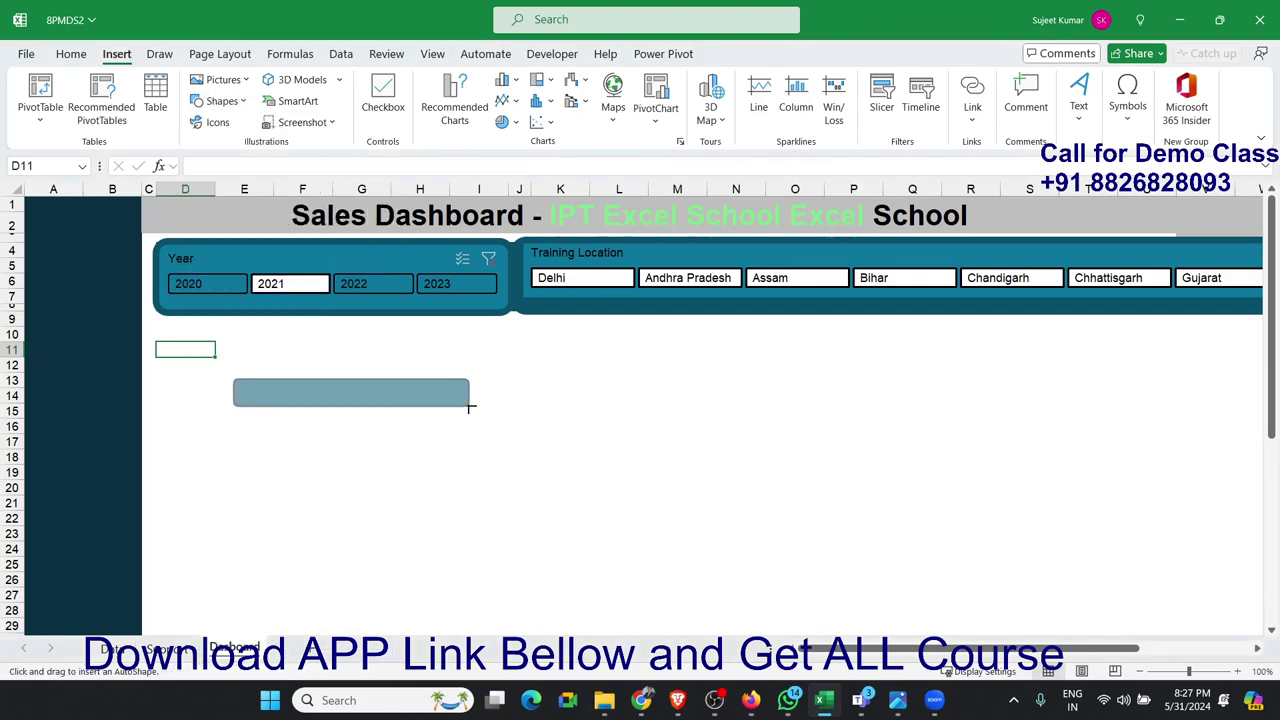
{"action": "left_click_drag", "start_coordinate": [469, 407], "coordinate": [518, 403]}
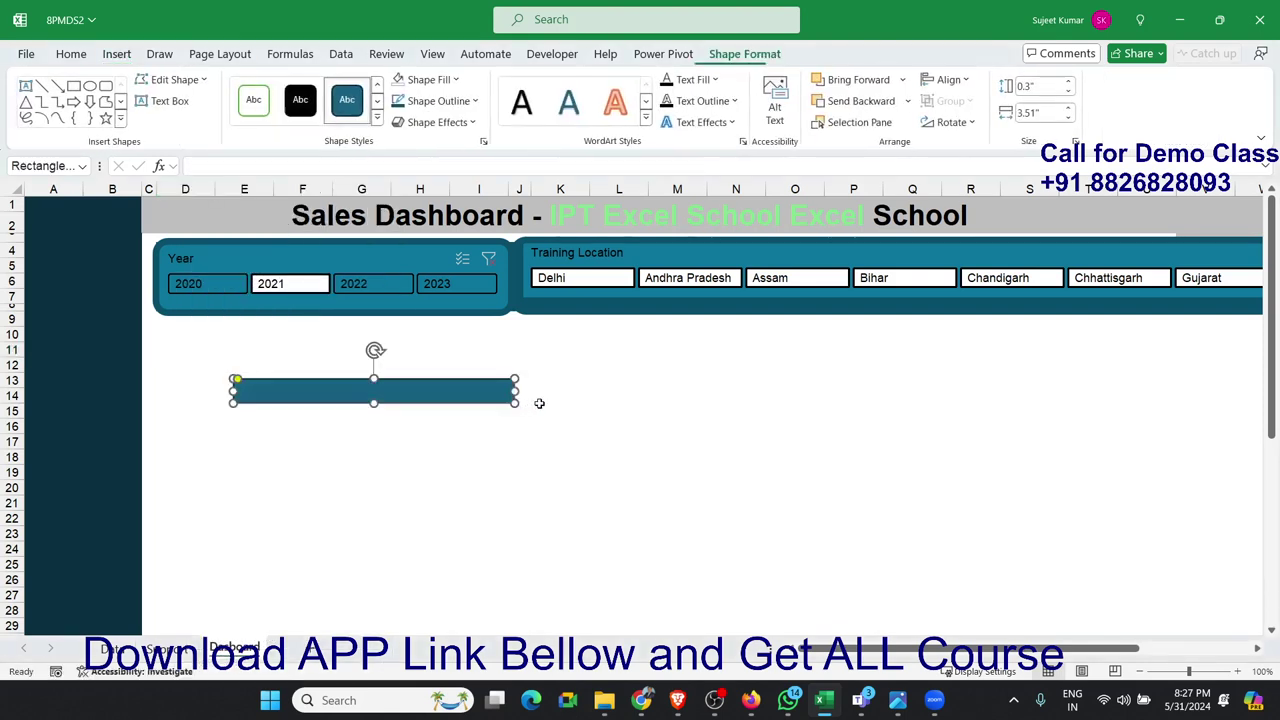
Step: Reposition the slim 0.3" by 3.51" bar just under the Year slicer
{"action": "left_click", "coordinate": [200, 82]}
{"action": "mouse_move", "coordinate": [252, 108]}
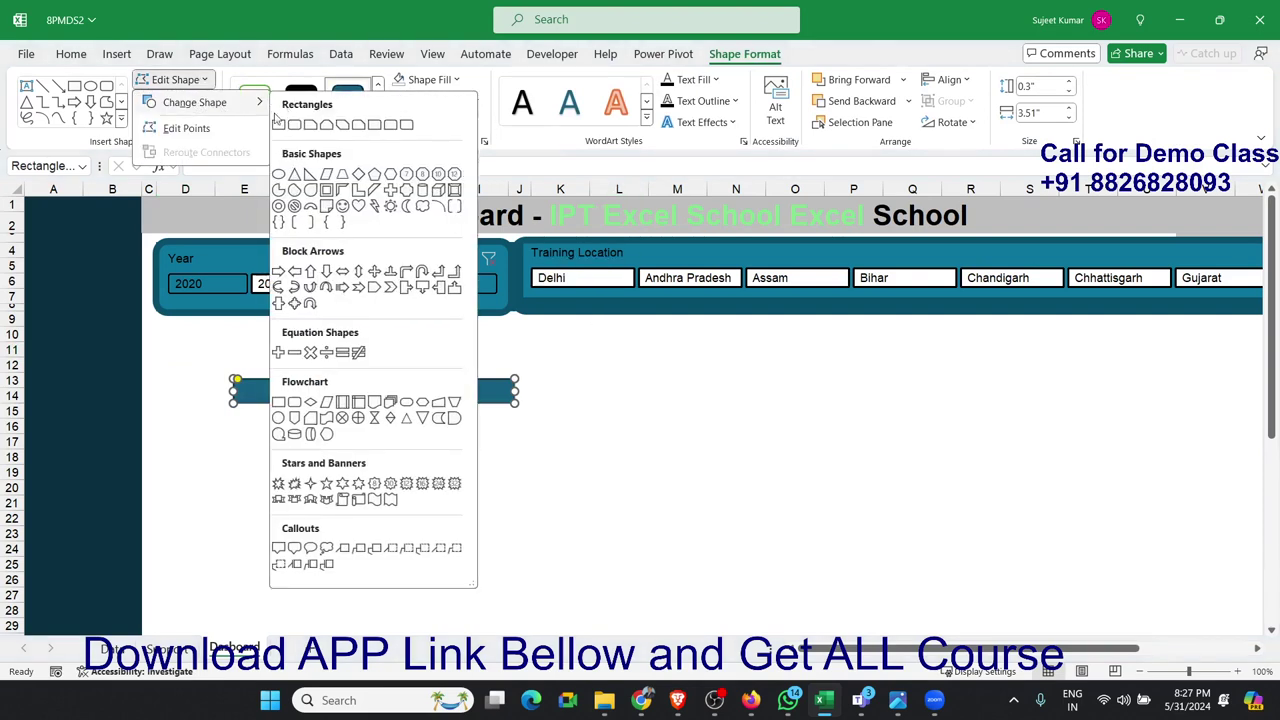
{"action": "left_click", "coordinate": [234, 128]}
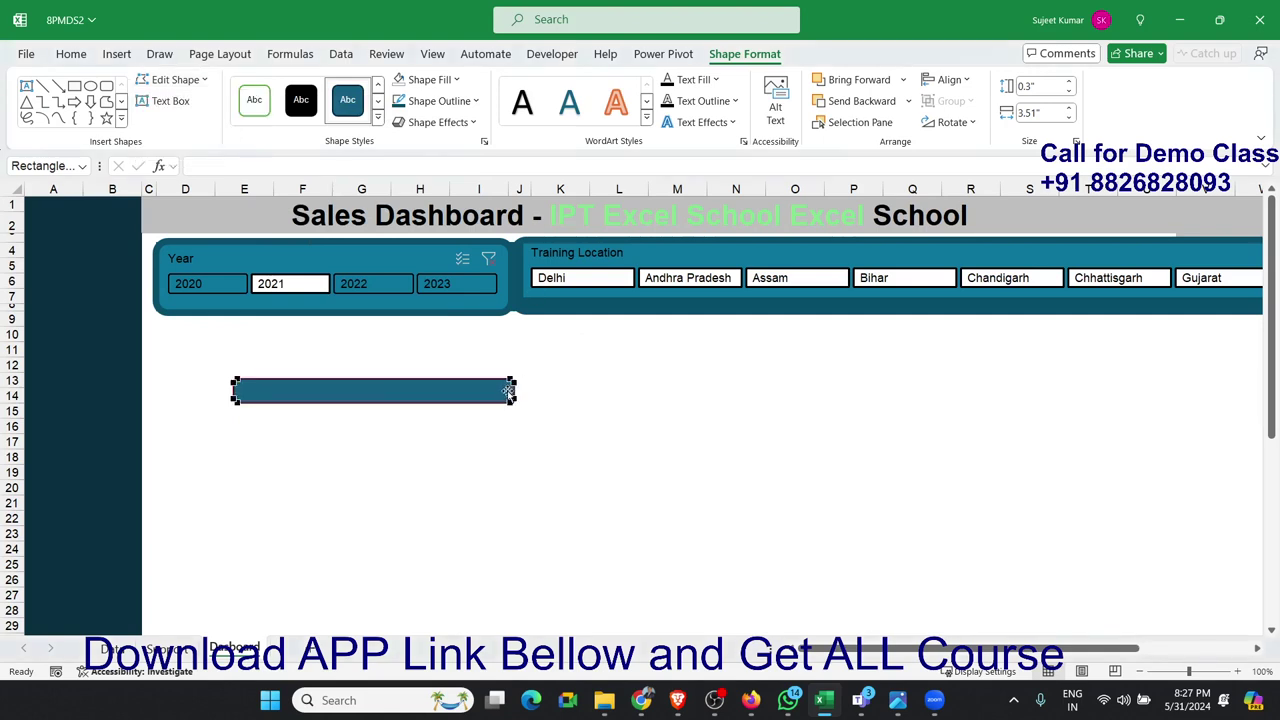
{"action": "left_click_drag", "start_coordinate": [512, 392], "coordinate": [381, 353]}
{"action": "left_click", "coordinate": [486, 423]}
{"action": "left_click", "coordinate": [445, 386]}
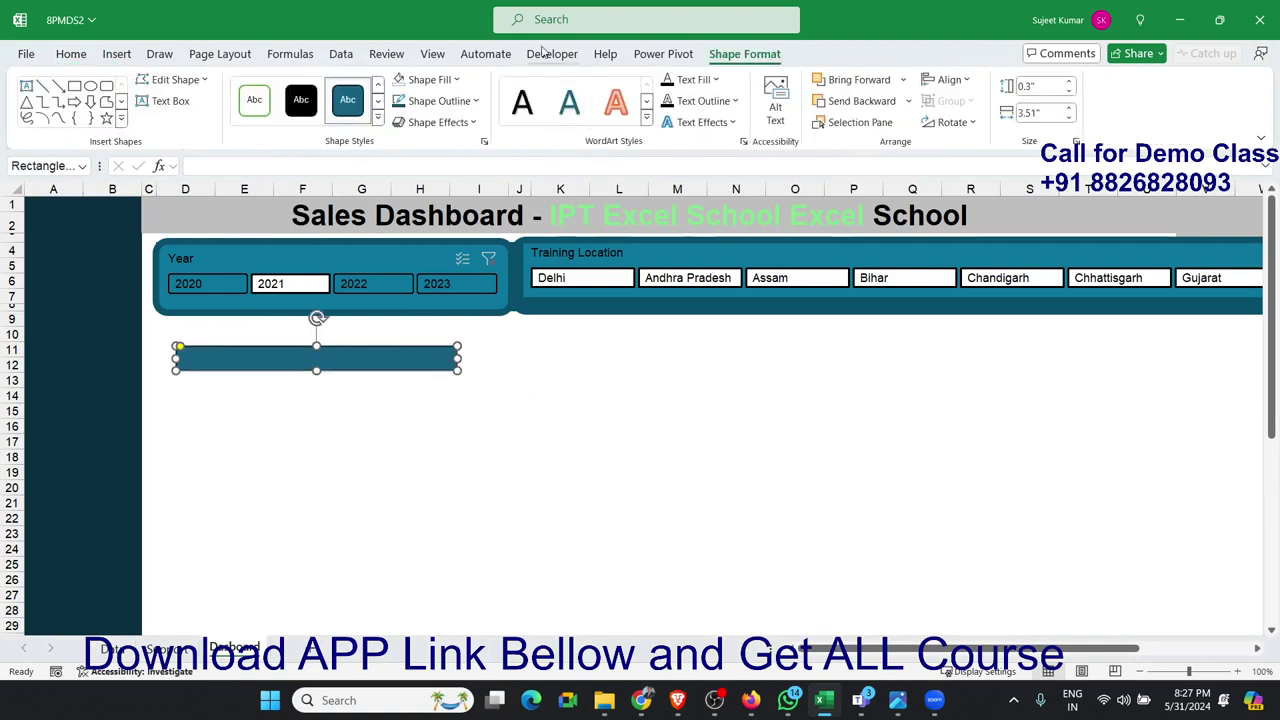
Step: Give the bar an orange shape style, move it under the Year slicer and widen it to 3.88"
{"action": "left_click", "coordinate": [378, 118]}
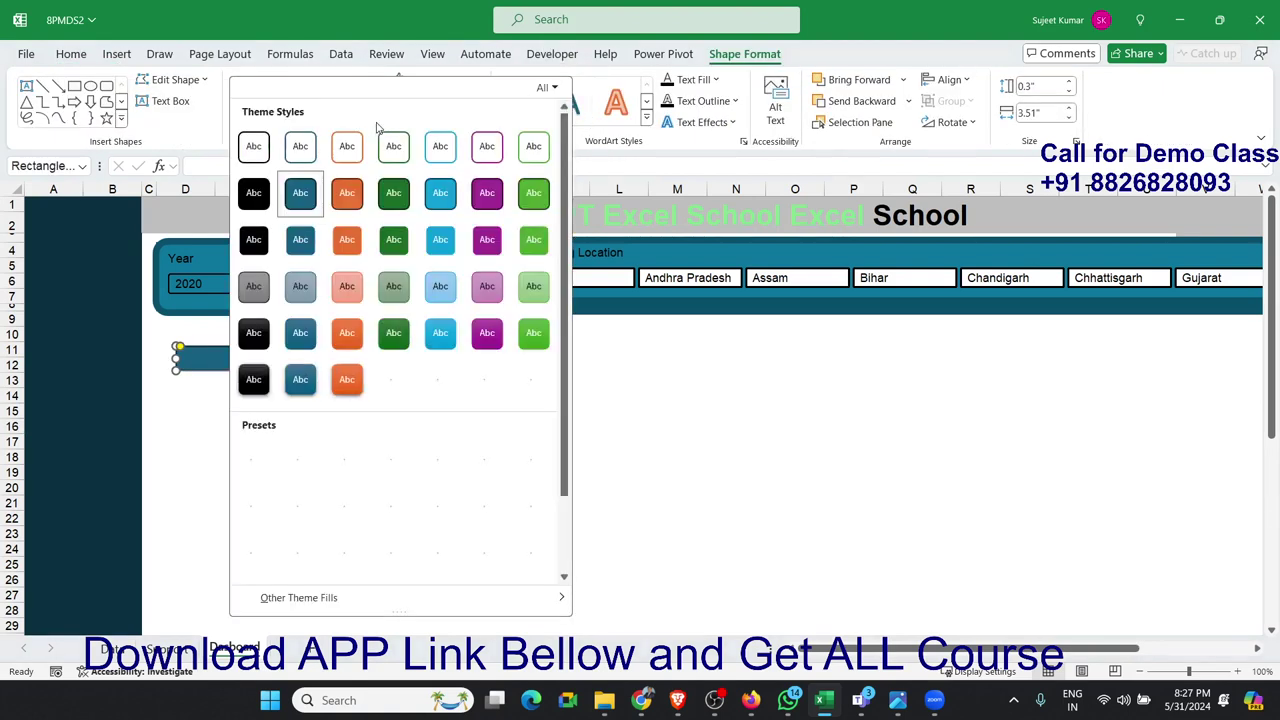
{"action": "left_click", "coordinate": [347, 195]}
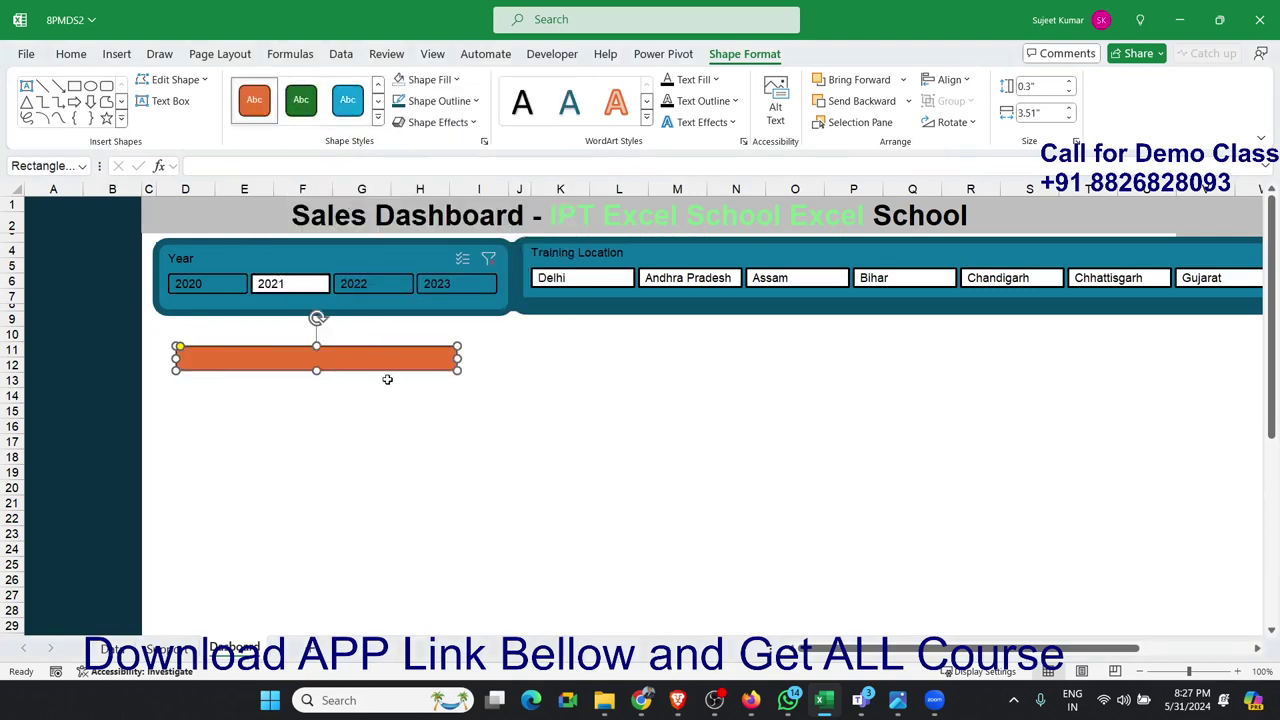
{"action": "left_click", "coordinate": [309, 486]}
{"action": "left_click", "coordinate": [279, 360]}
{"action": "left_click_drag", "start_coordinate": [279, 360], "coordinate": [268, 348]}
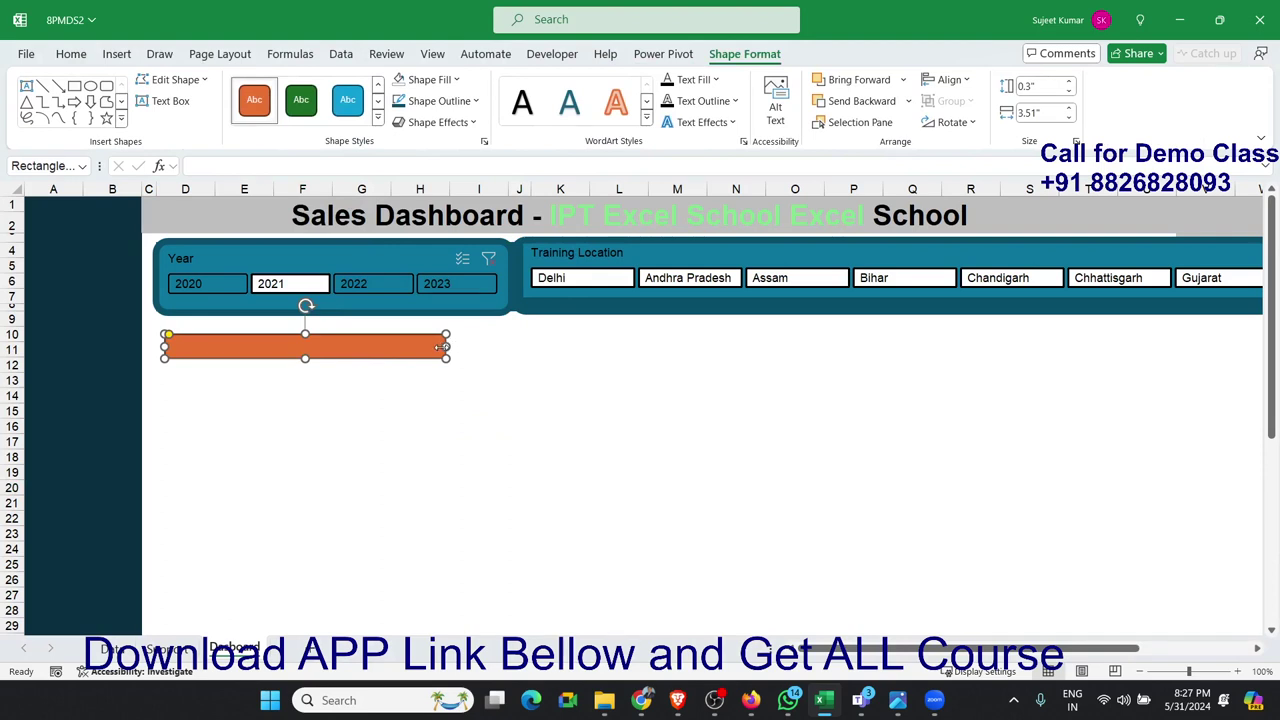
{"action": "left_click_drag", "start_coordinate": [445, 346], "coordinate": [476, 346]}
{"action": "type", "text": "Popular Course ( Most enrolled)"}
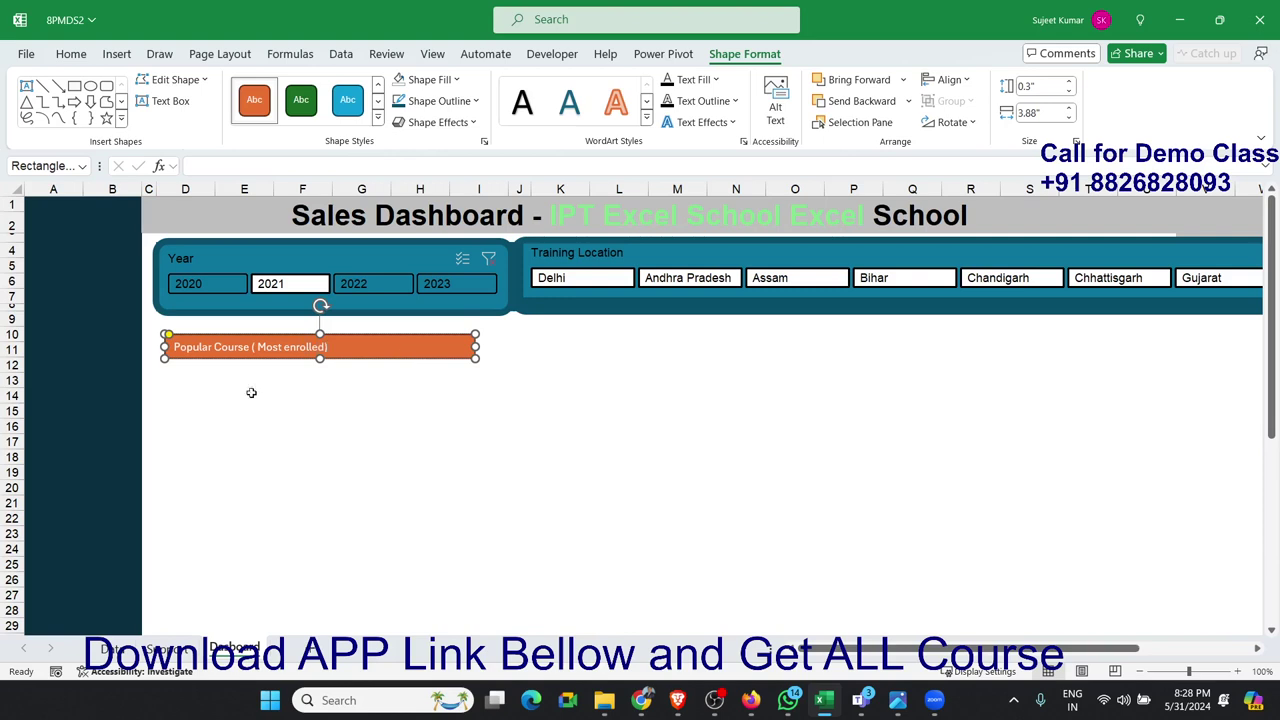
Step: Centre the Popular Course heading text and make it Automatic colour, 18 pt and bold
{"action": "left_click", "coordinate": [302, 456]}
{"action": "left_click", "coordinate": [340, 360]}
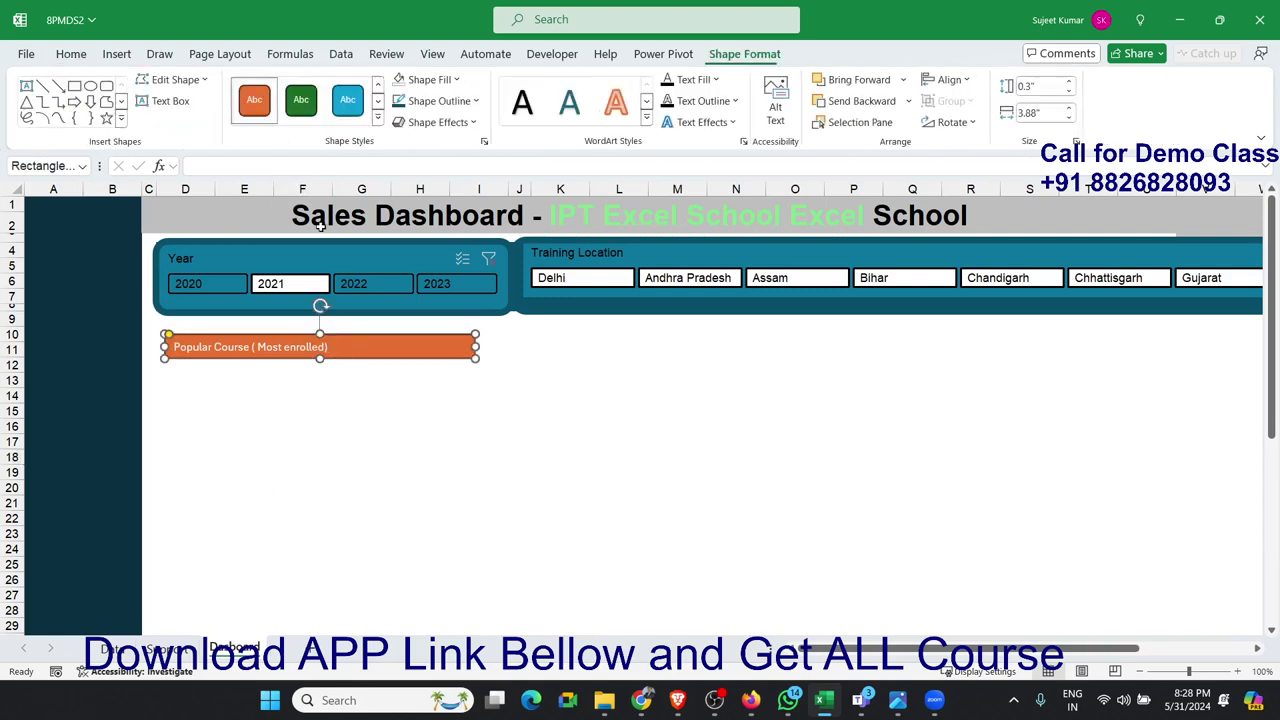
{"action": "left_click", "coordinate": [70, 55]}
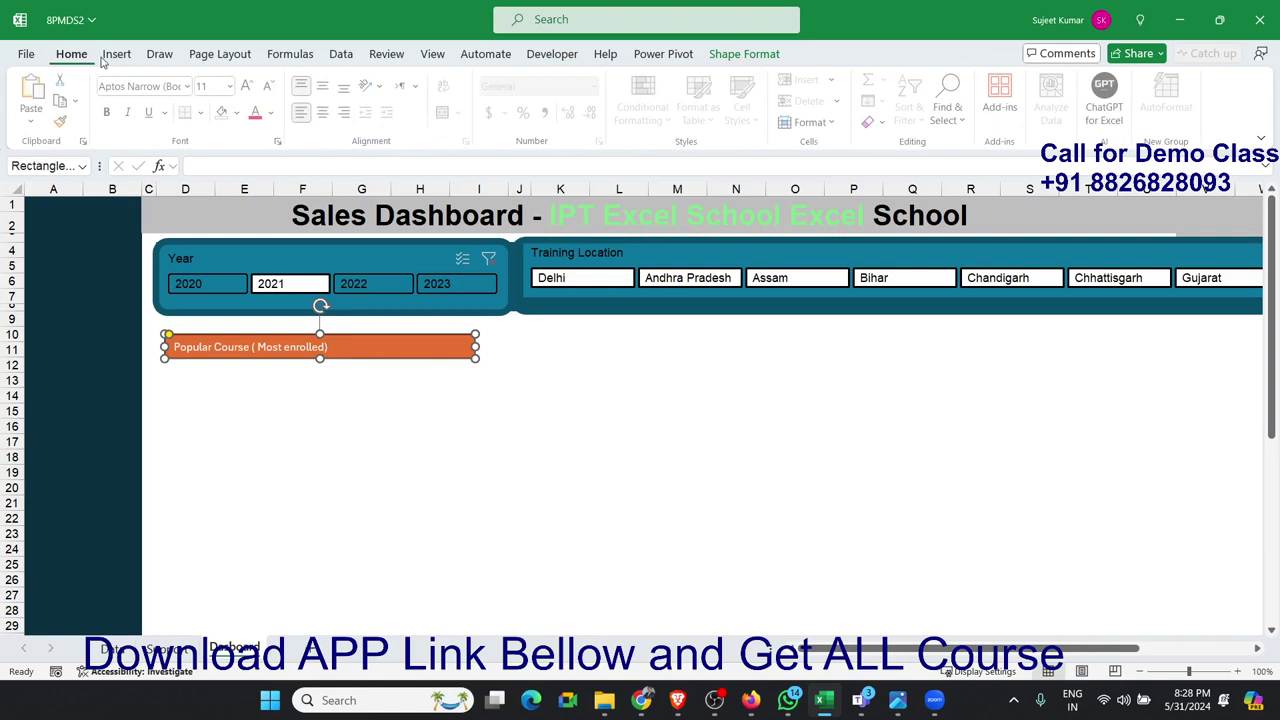
{"action": "left_click", "coordinate": [325, 112]}
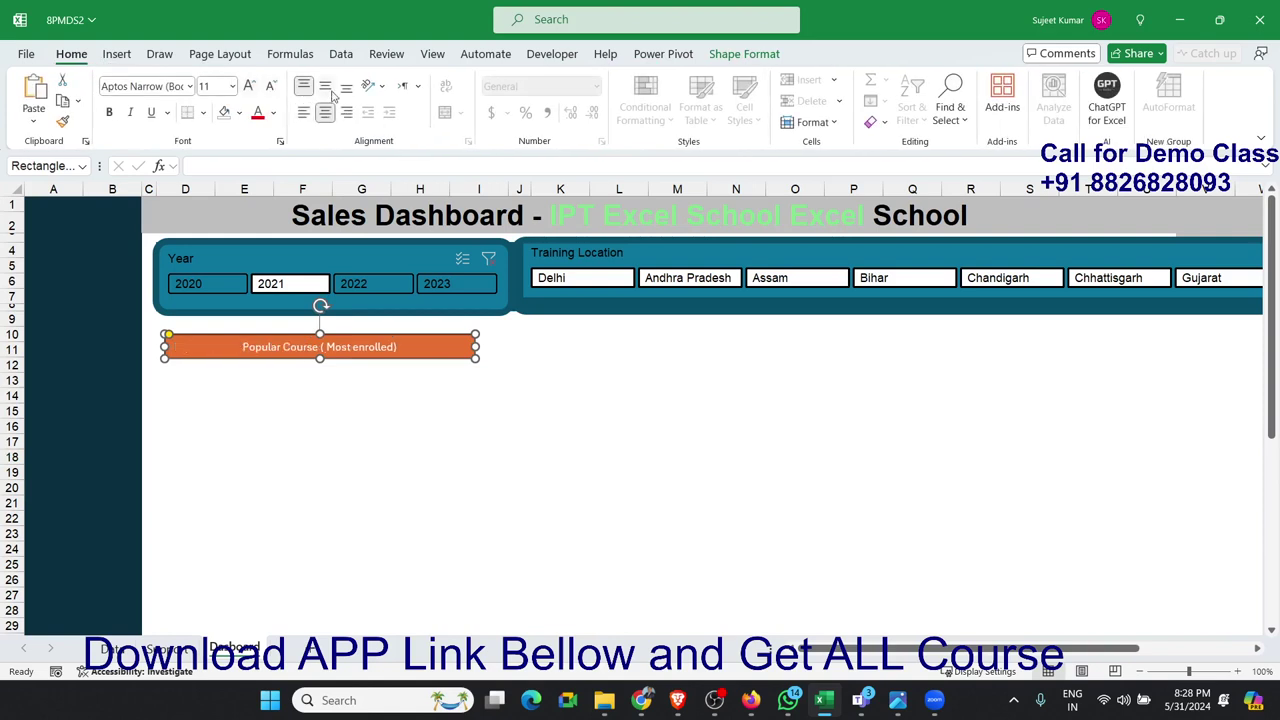
{"action": "left_click", "coordinate": [272, 112]}
{"action": "left_click", "coordinate": [278, 175]}
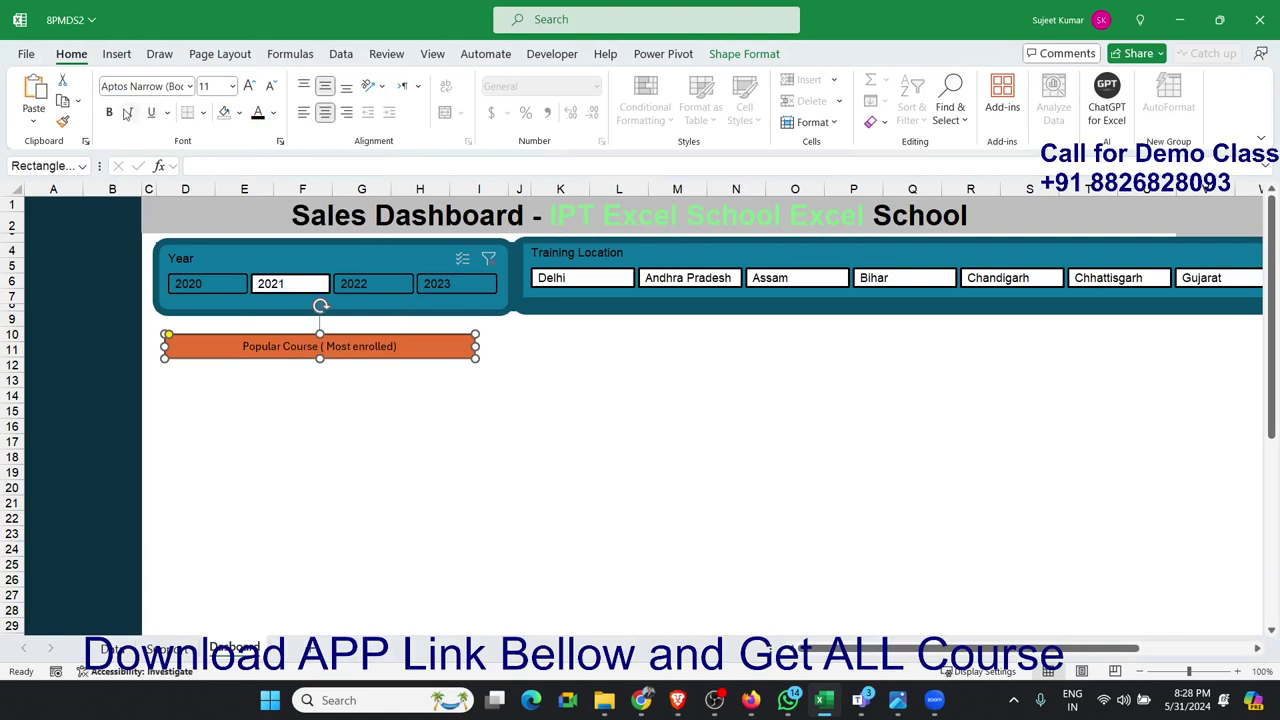
{"action": "left_click", "coordinate": [248, 86]}
{"action": "left_click", "coordinate": [248, 86]}
{"action": "left_click", "coordinate": [248, 86]}
{"action": "left_click", "coordinate": [248, 86]}
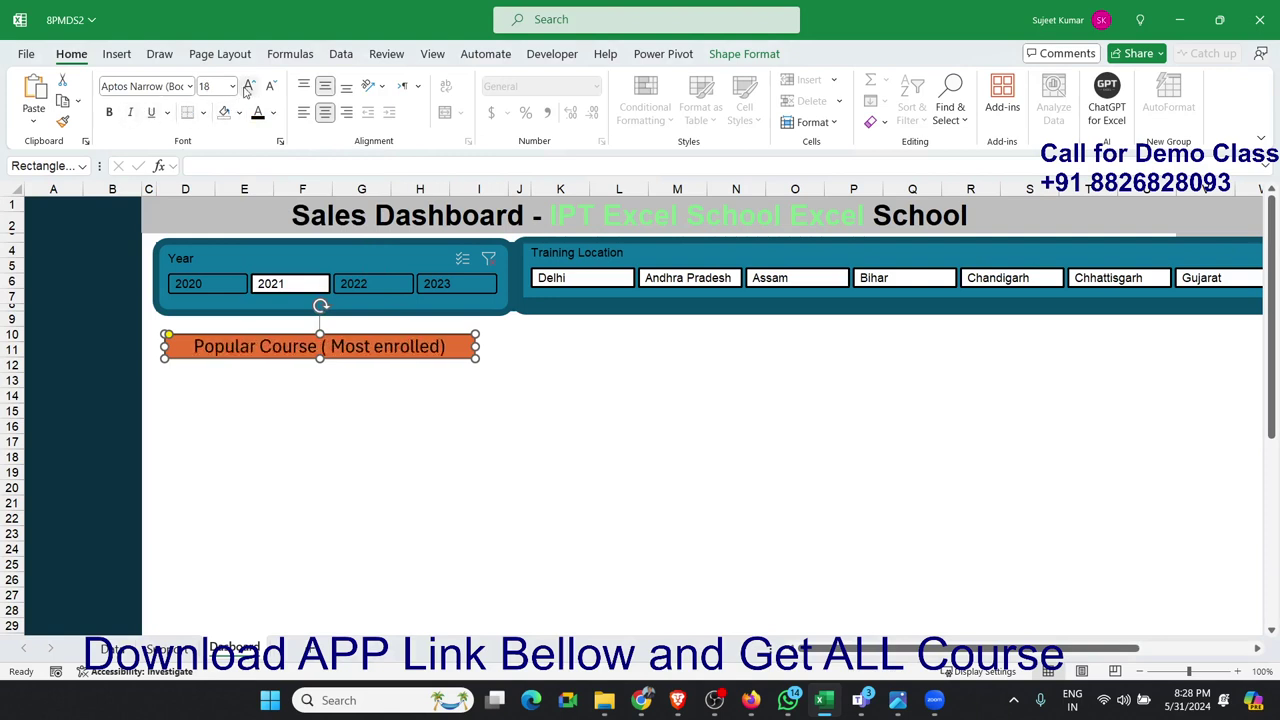
{"action": "left_click", "coordinate": [110, 112]}
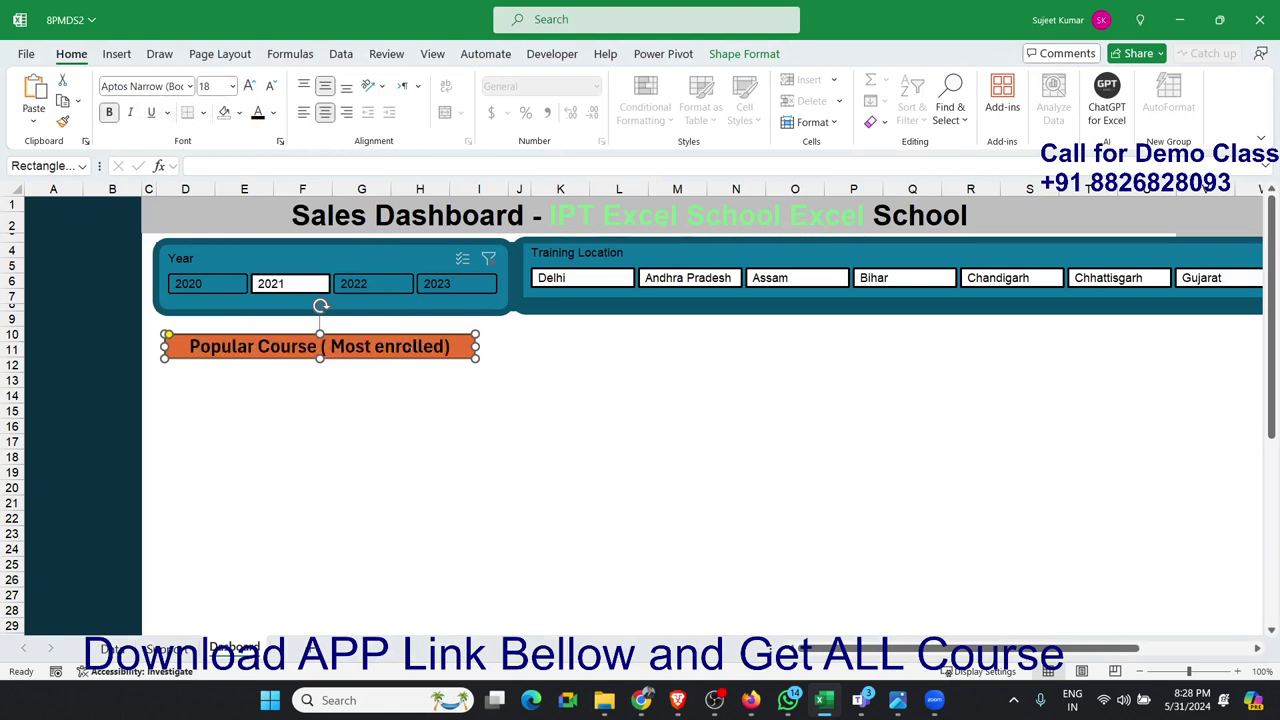
Step: Deselect the heading and switch to the sheet of raw course sales records
{"action": "left_click", "coordinate": [543, 426]}
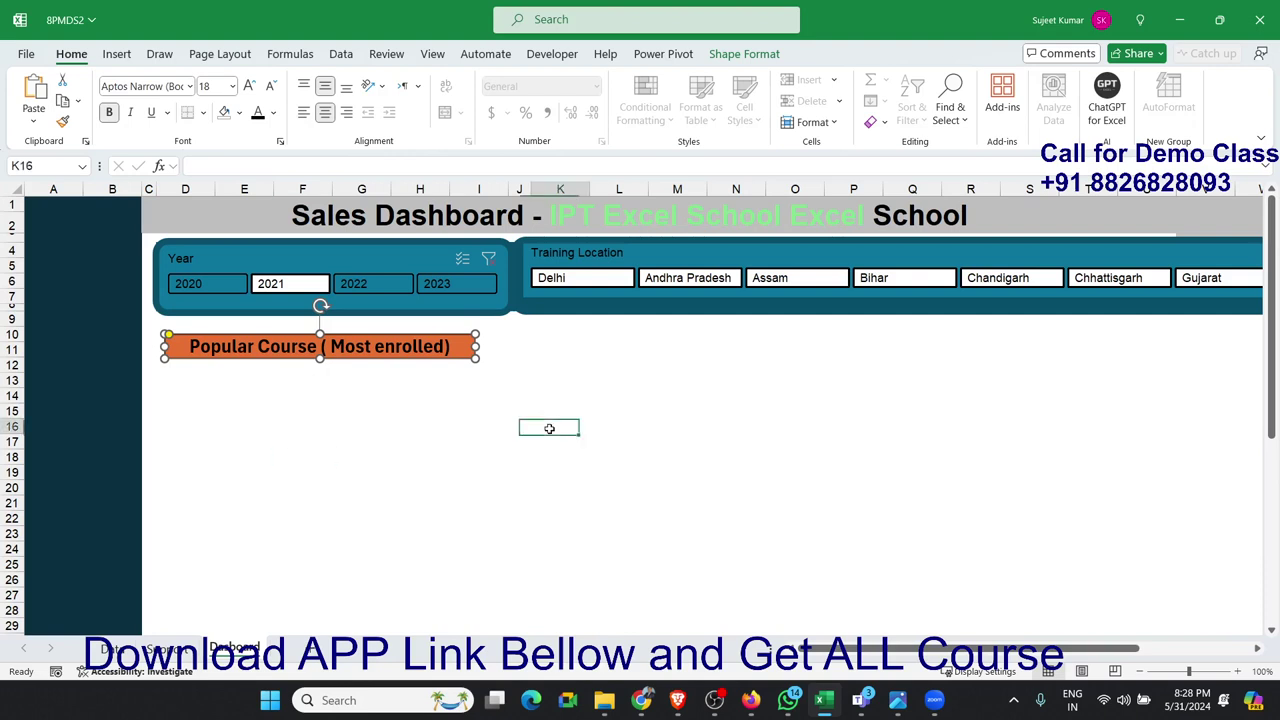
{"action": "left_click", "coordinate": [443, 396]}
{"action": "left_click", "coordinate": [322, 503]}
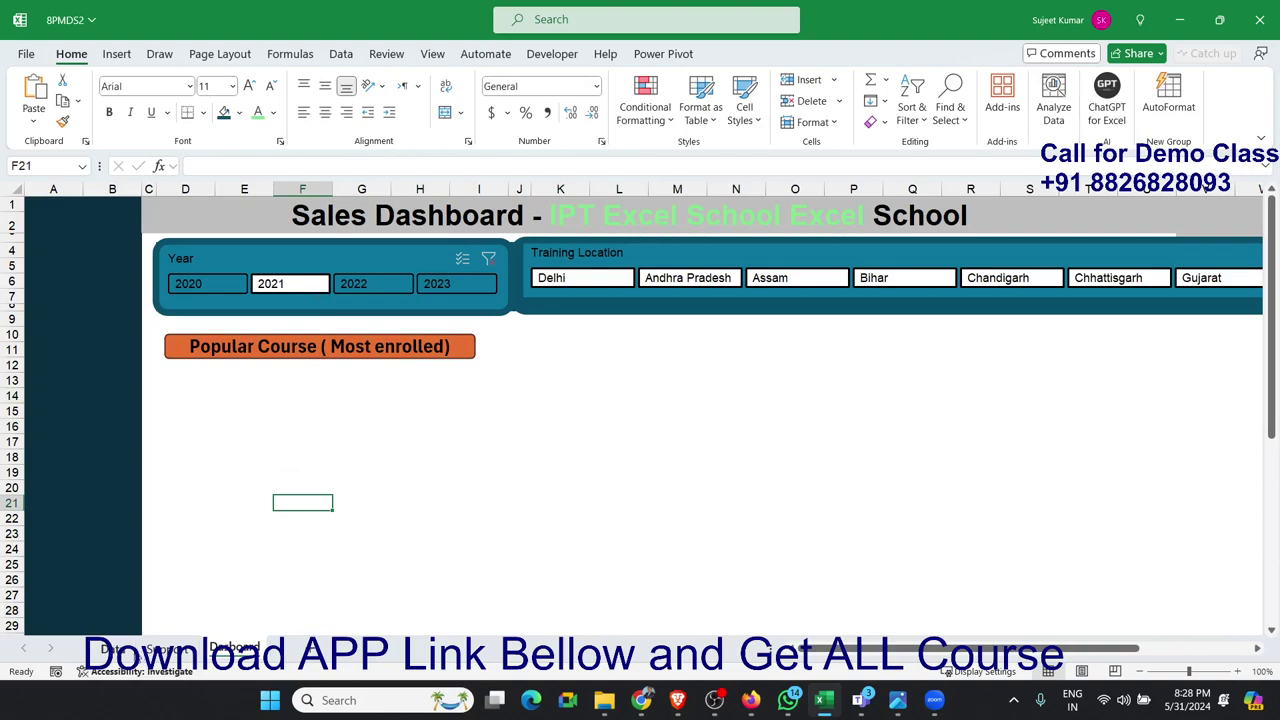
{"action": "left_click", "coordinate": [148, 648]}
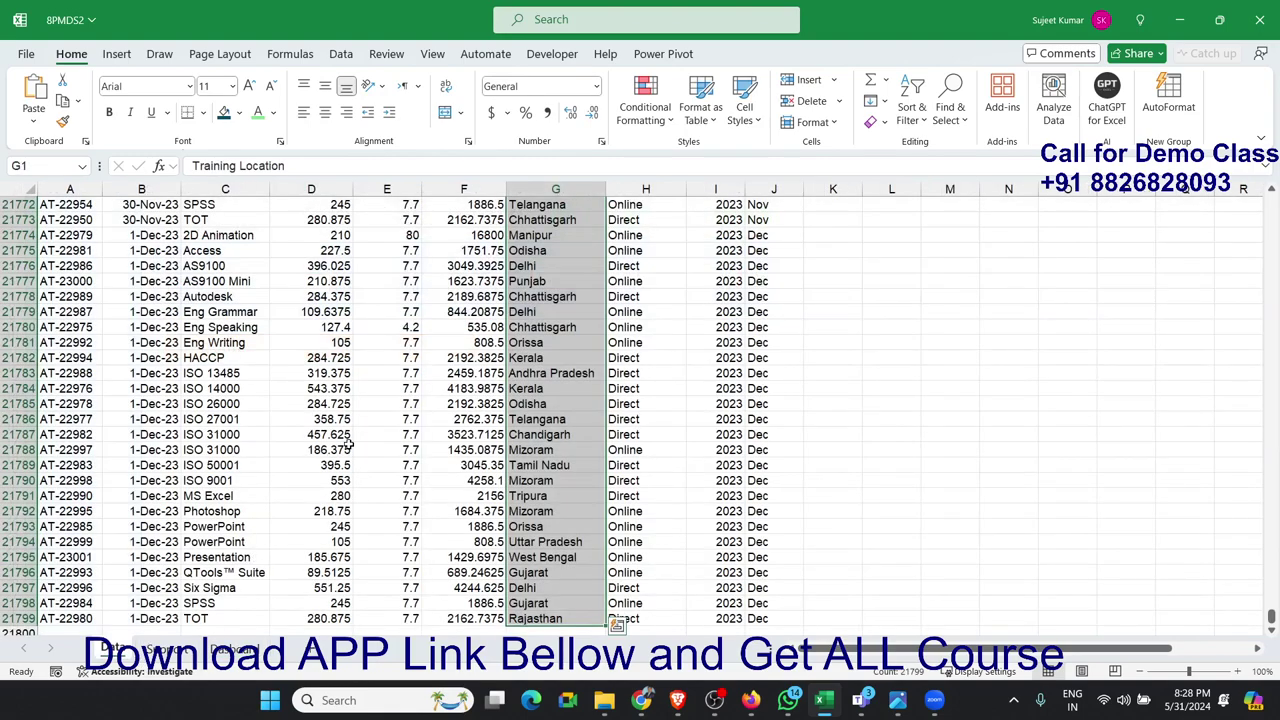
Step: On the Support sheet, put Training Name in pivot Rows and Participants in Values
{"action": "left_click", "coordinate": [166, 650]}
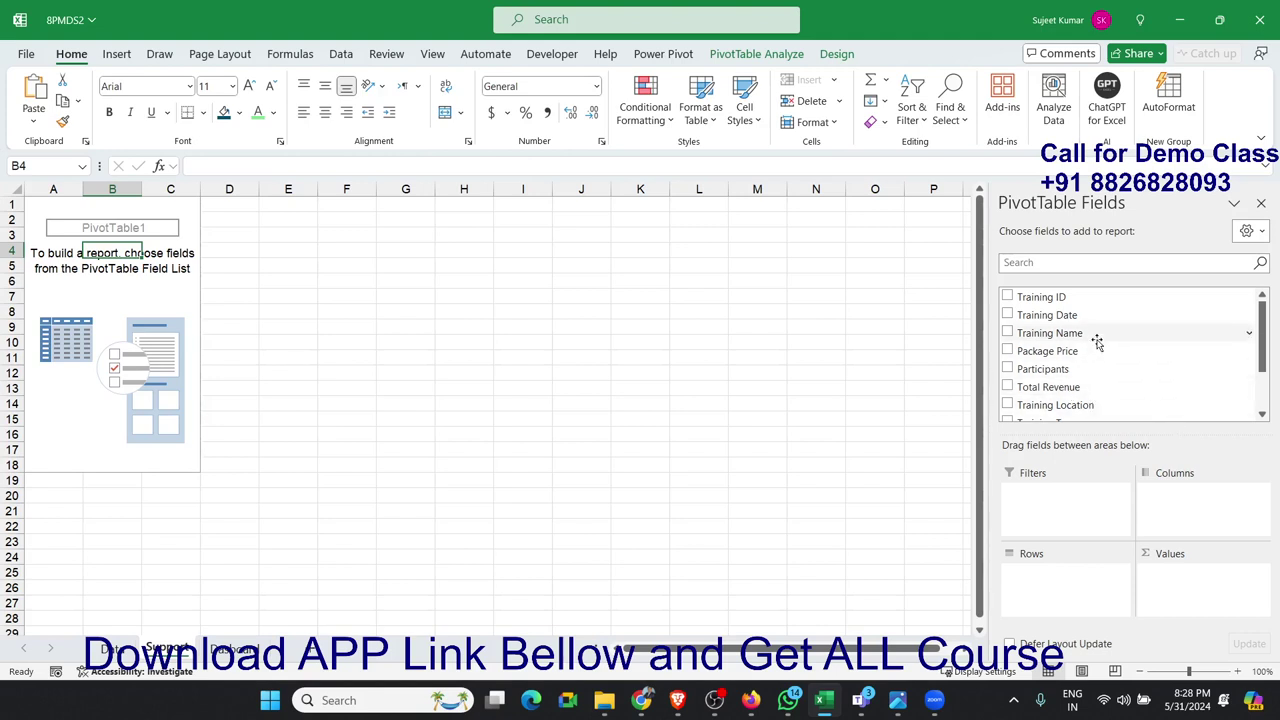
{"action": "left_click_drag", "start_coordinate": [1097, 340], "coordinate": [1077, 568]}
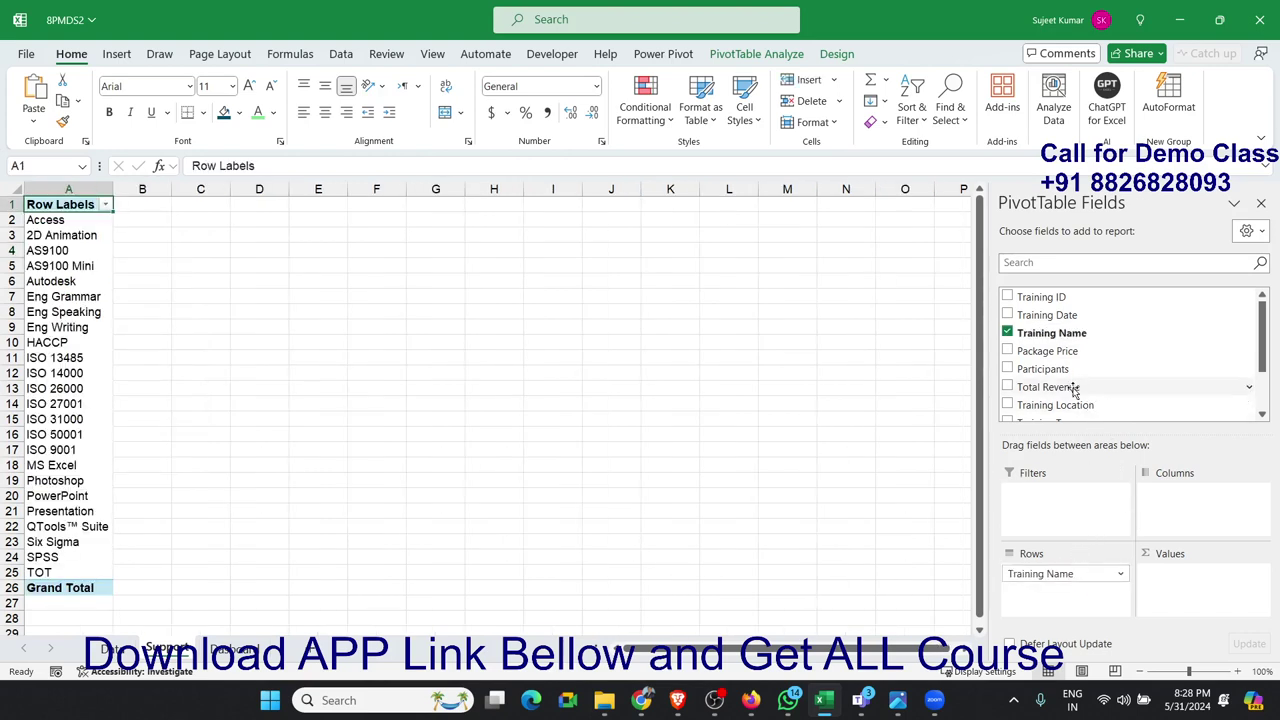
{"action": "left_click_drag", "start_coordinate": [1057, 370], "coordinate": [1168, 572]}
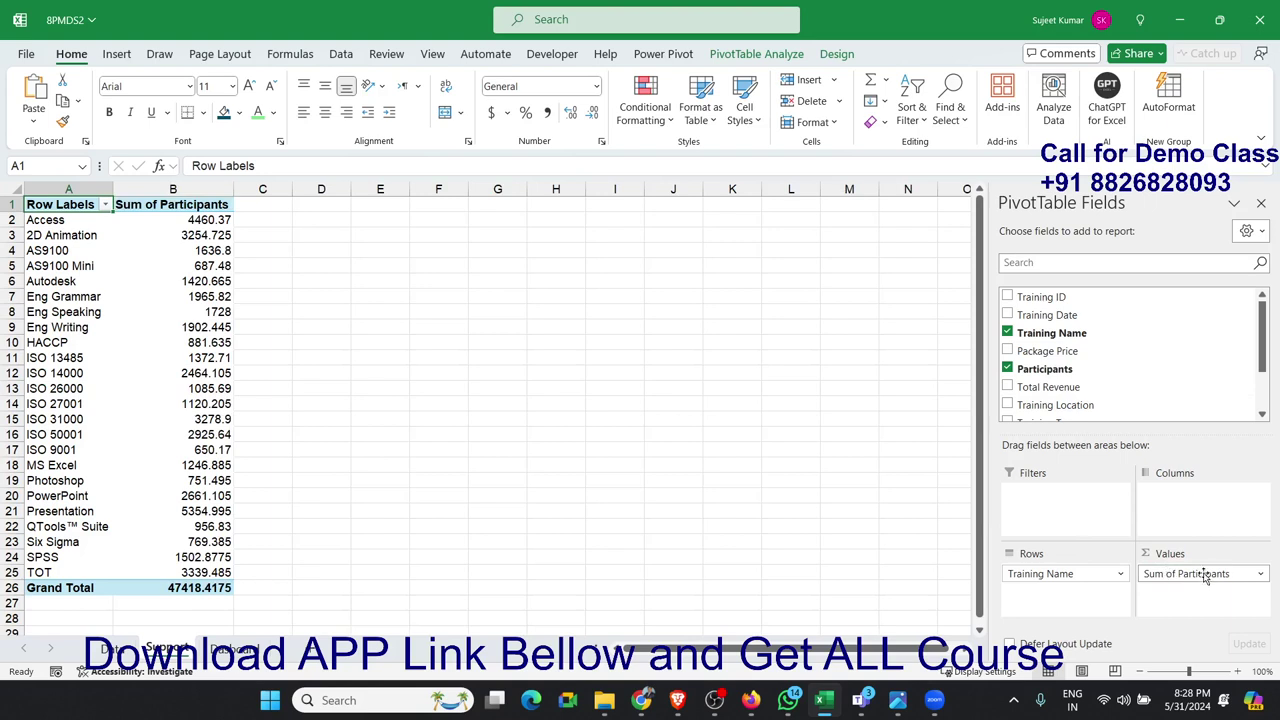
Step: Format Sum of Participants as Number with 0 decimals, giving a 47418 total
{"action": "left_click", "coordinate": [1257, 574]}
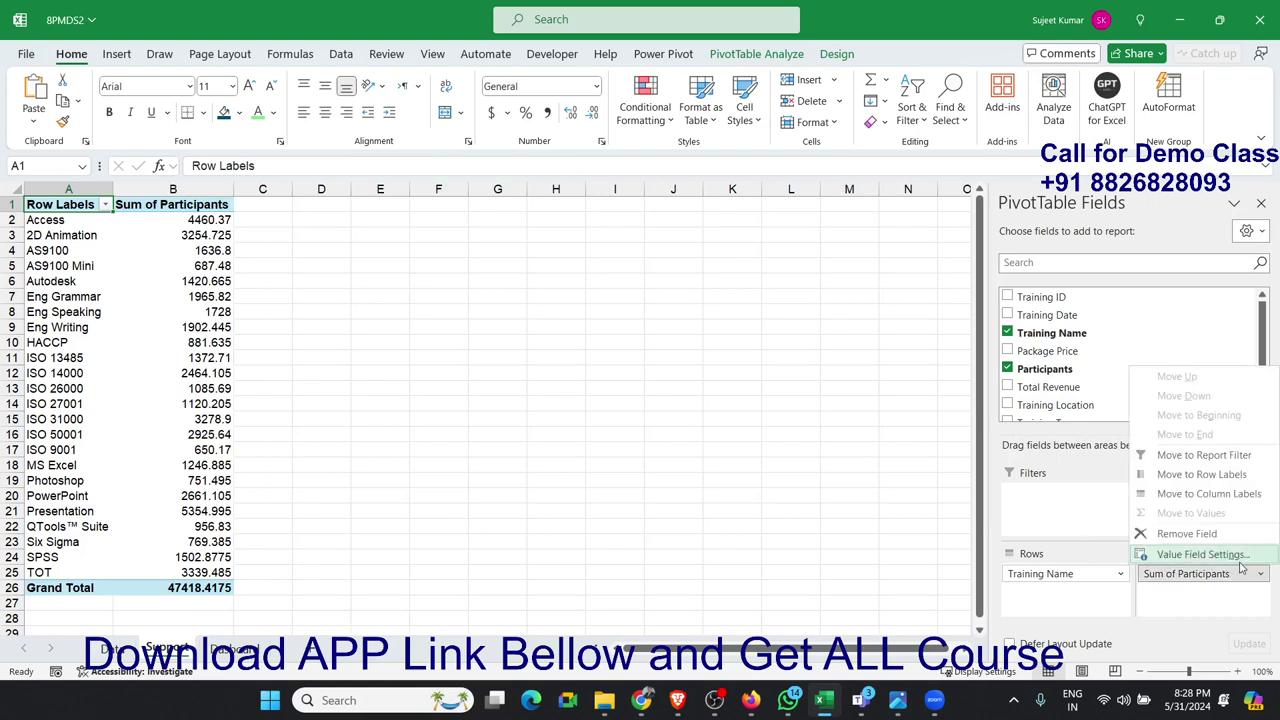
{"action": "left_click", "coordinate": [1240, 566]}
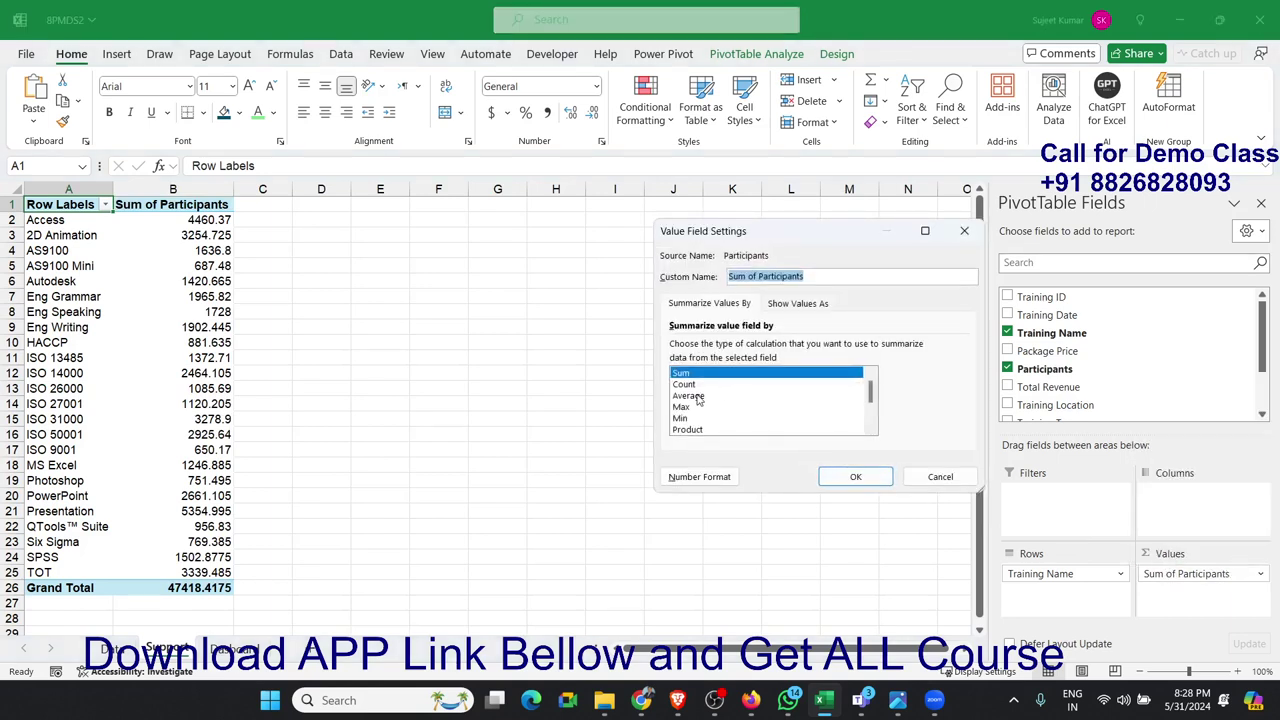
{"action": "left_click", "coordinate": [699, 477]}
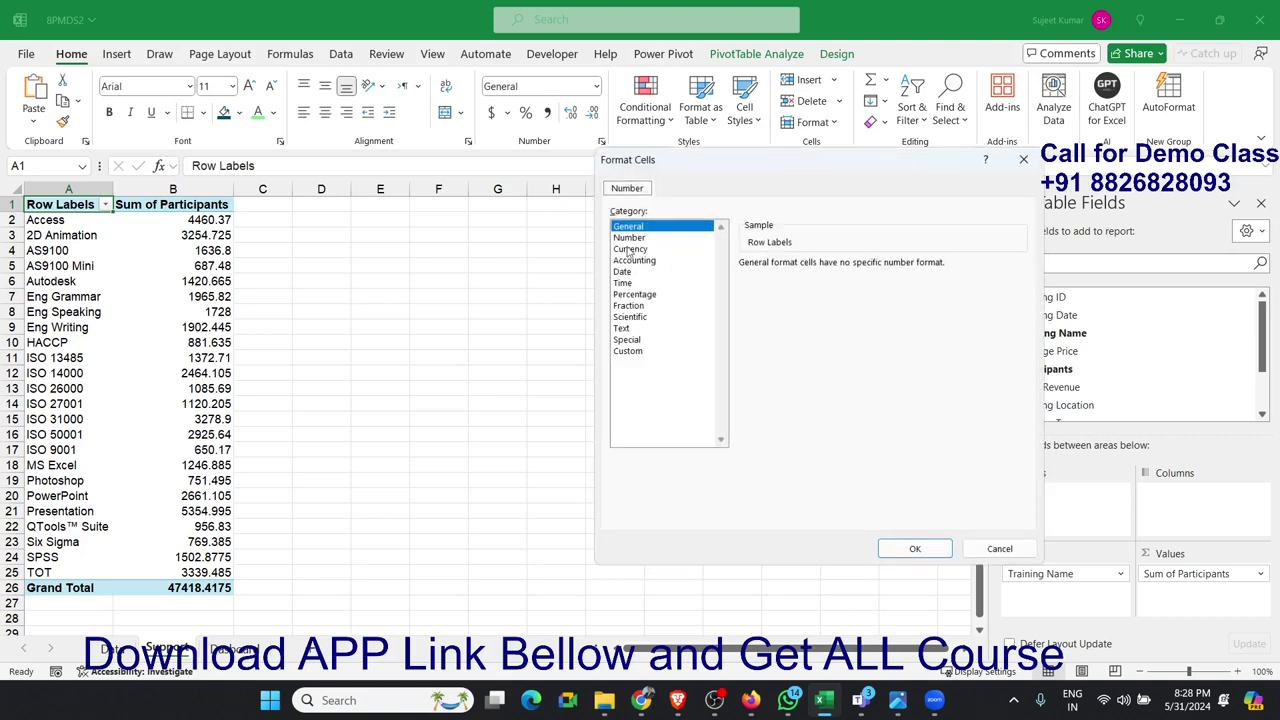
{"action": "left_click", "coordinate": [634, 238]}
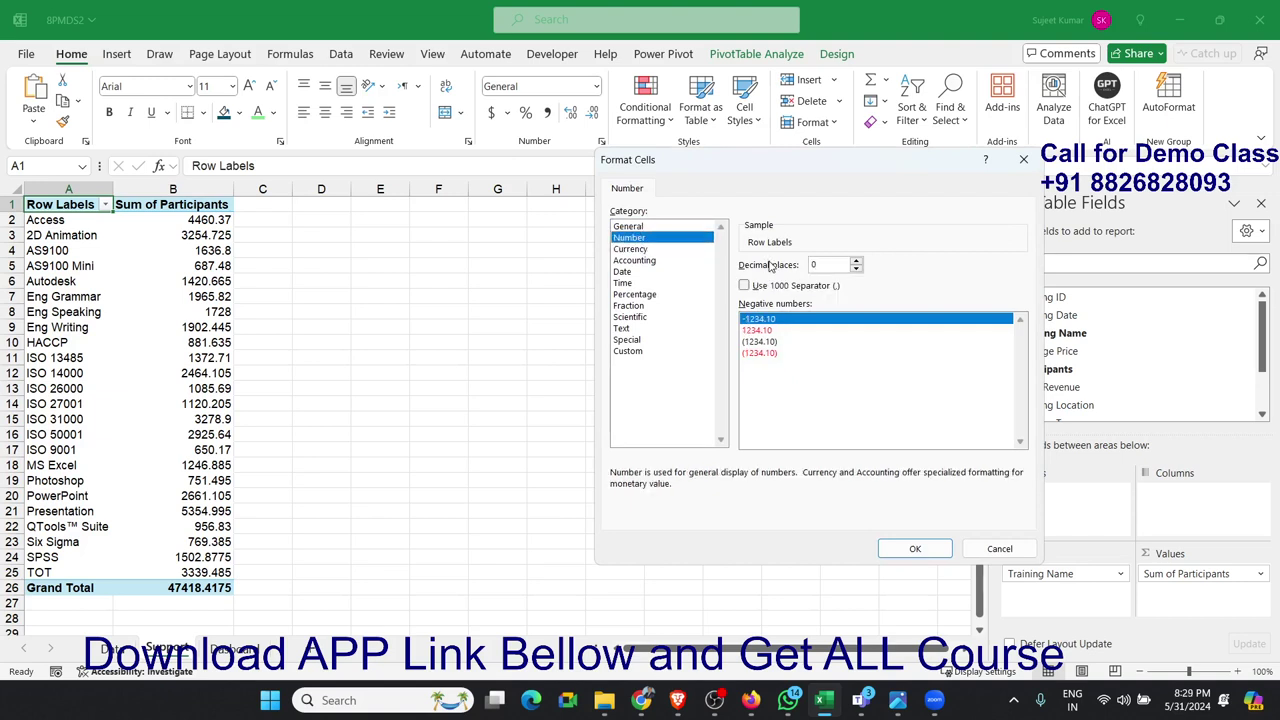
{"action": "left_click", "coordinate": [916, 548]}
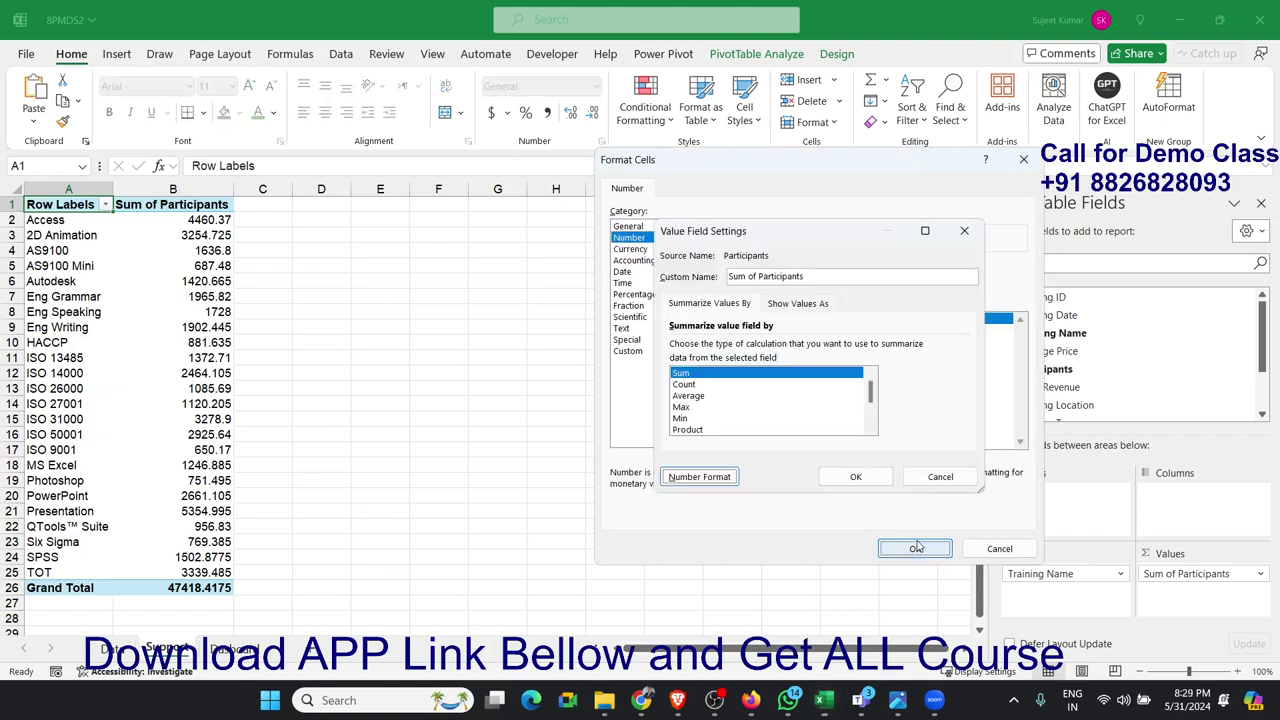
{"action": "left_click", "coordinate": [856, 476]}
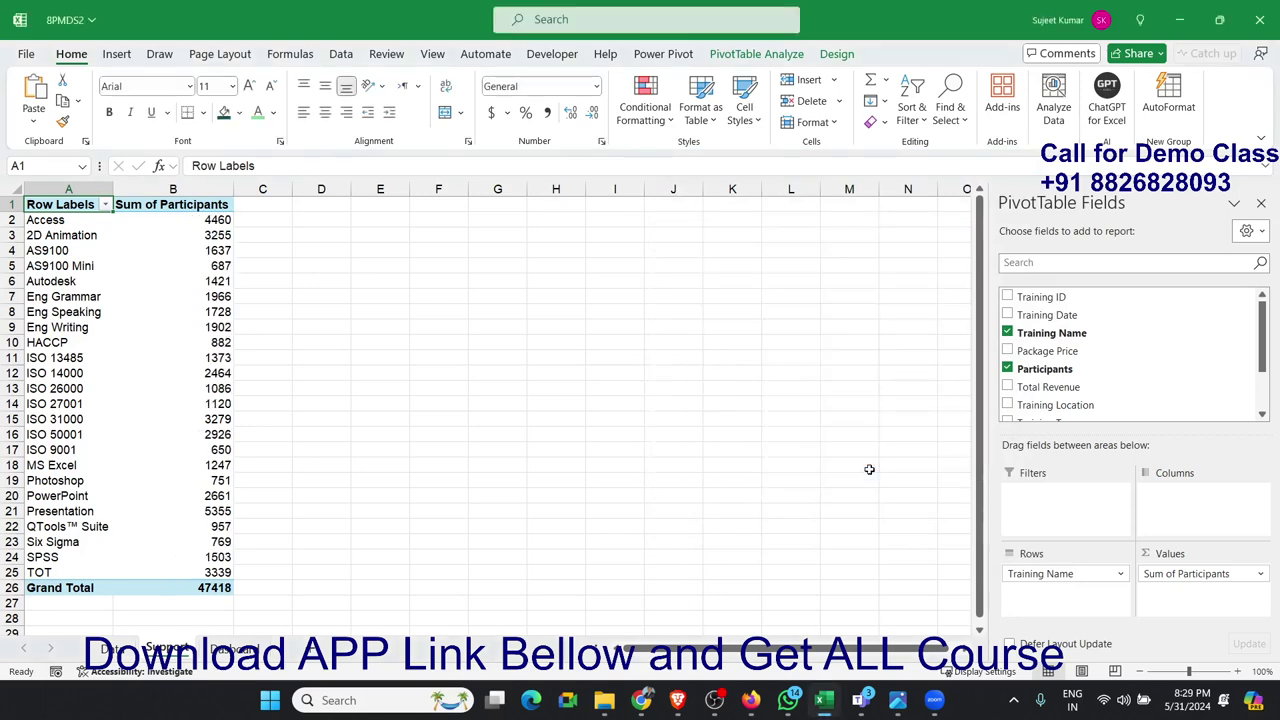
{"action": "left_click", "coordinate": [105, 205]}
{"action": "left_click", "coordinate": [395, 257]}
{"action": "left_click", "coordinate": [172, 250]}
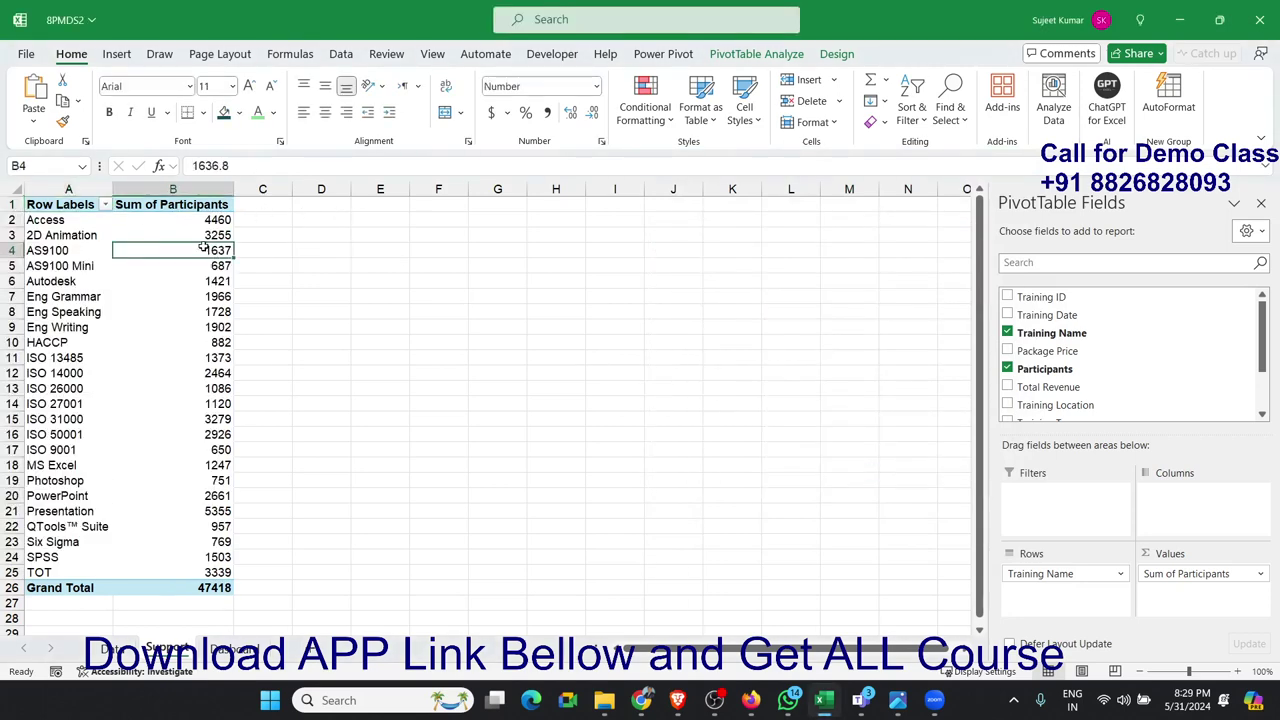
Step: Apply a Top 5 value filter to the training names, leaving 19688 total participants
{"action": "left_click", "coordinate": [104, 202]}
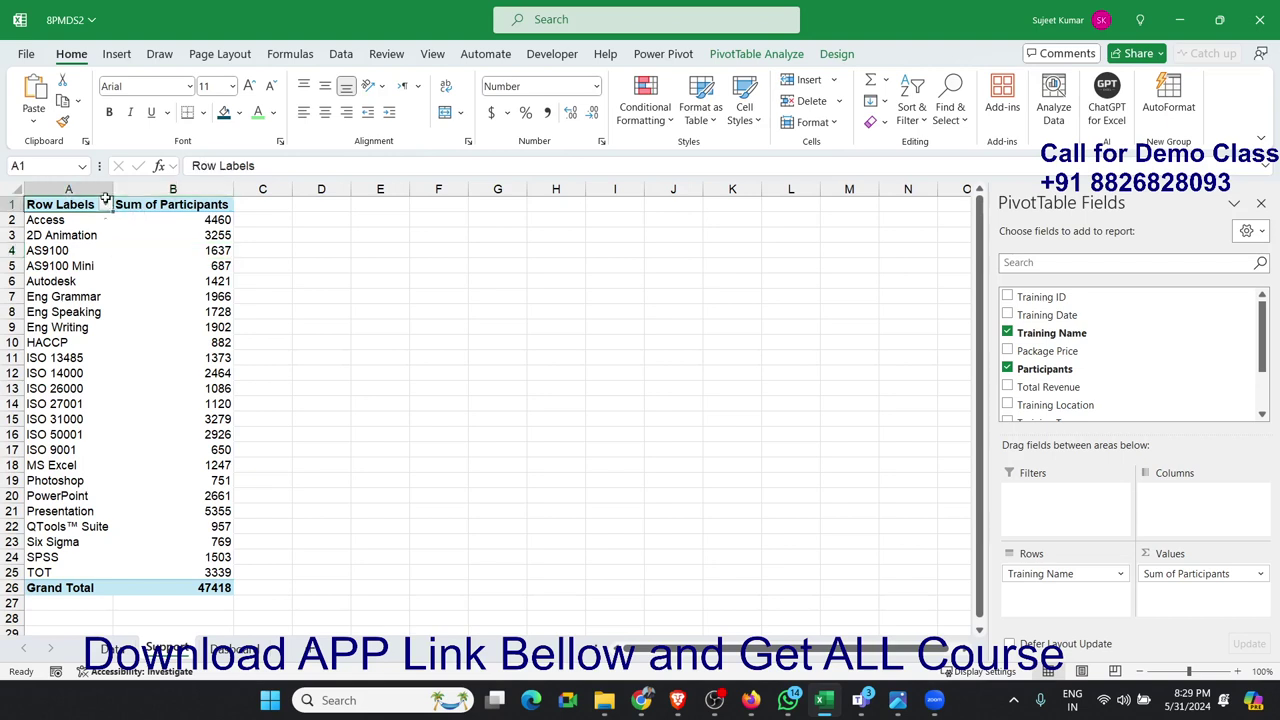
{"action": "left_click", "coordinate": [106, 206]}
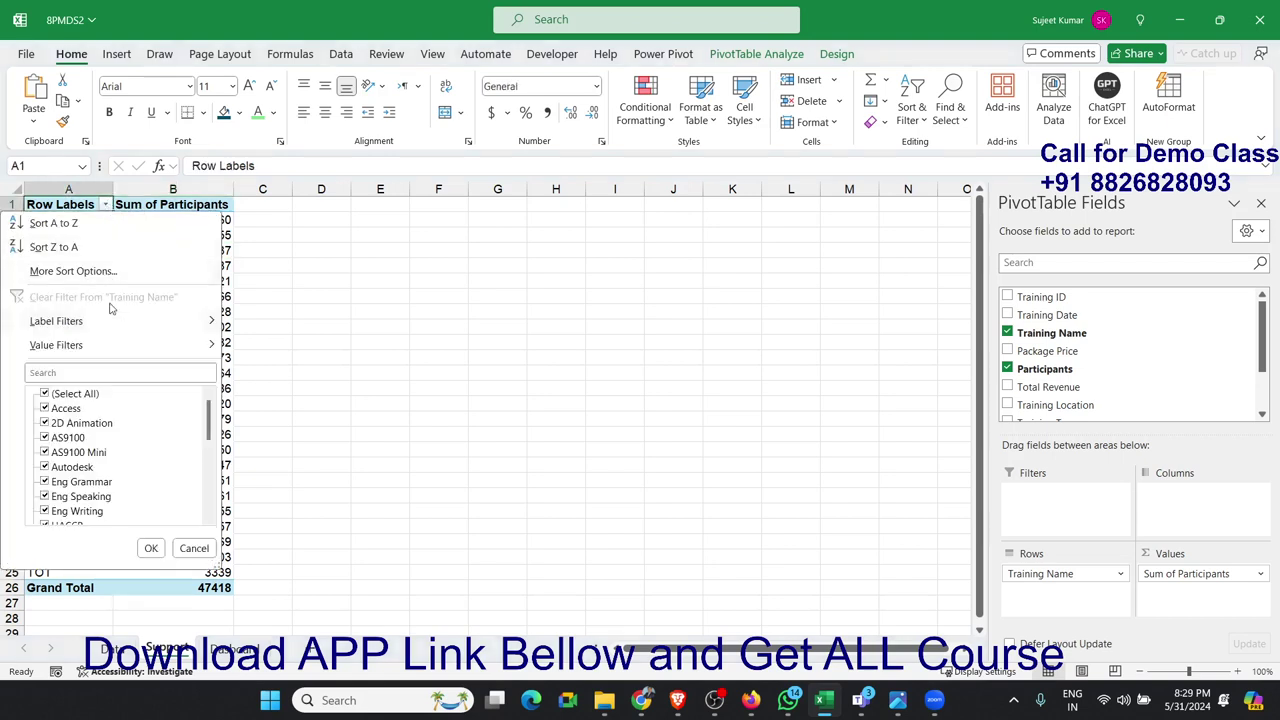
{"action": "mouse_move", "coordinate": [112, 358]}
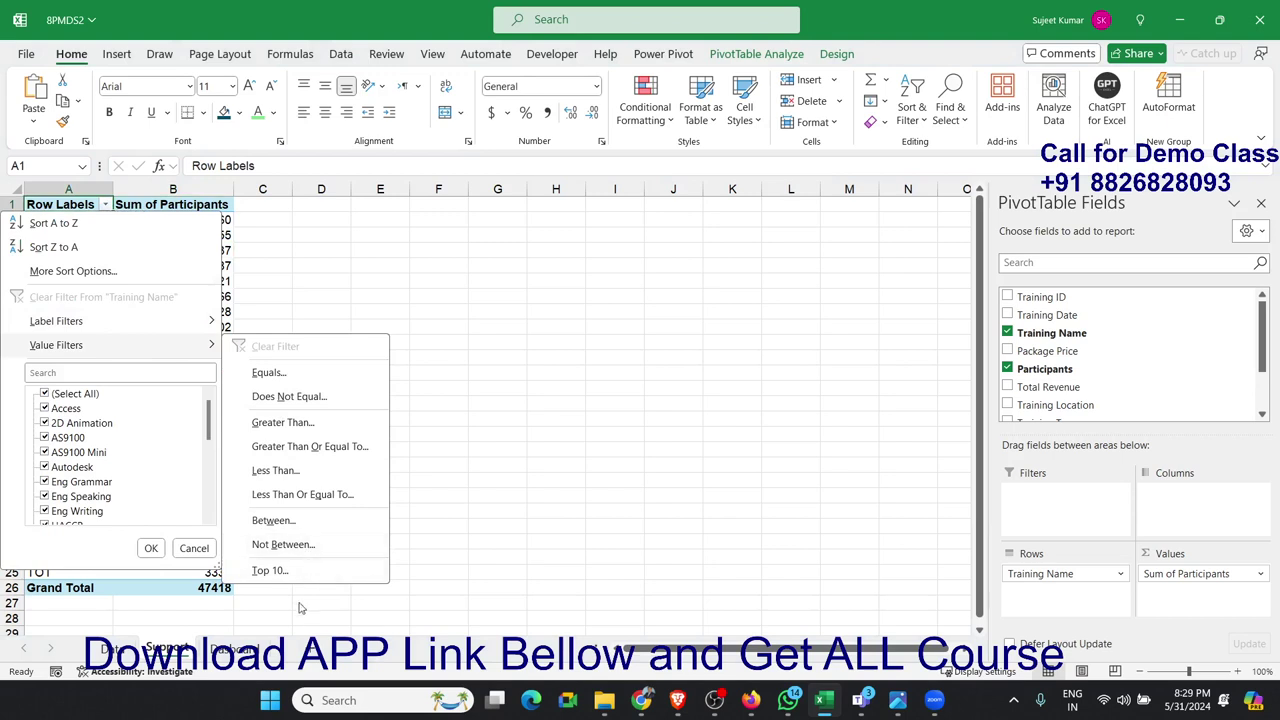
{"action": "left_click", "coordinate": [295, 570]}
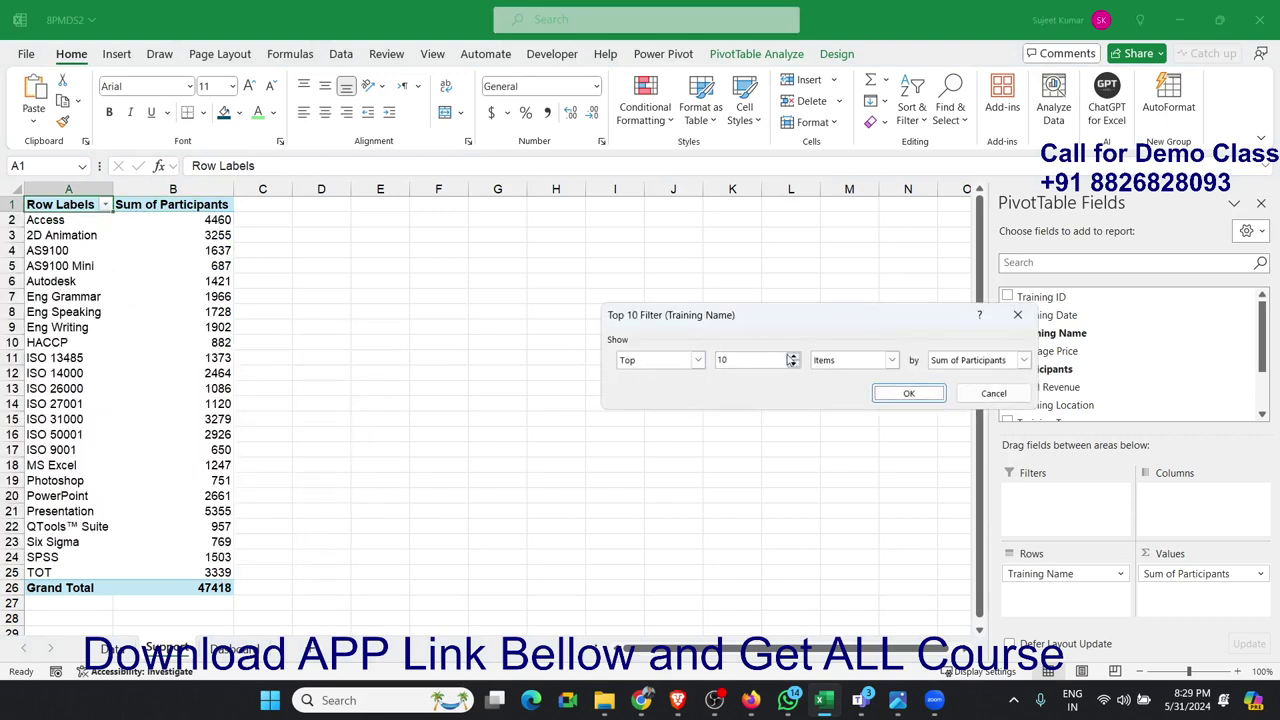
{"action": "type", "text": "5"}
{"action": "left_click", "coordinate": [909, 395]}
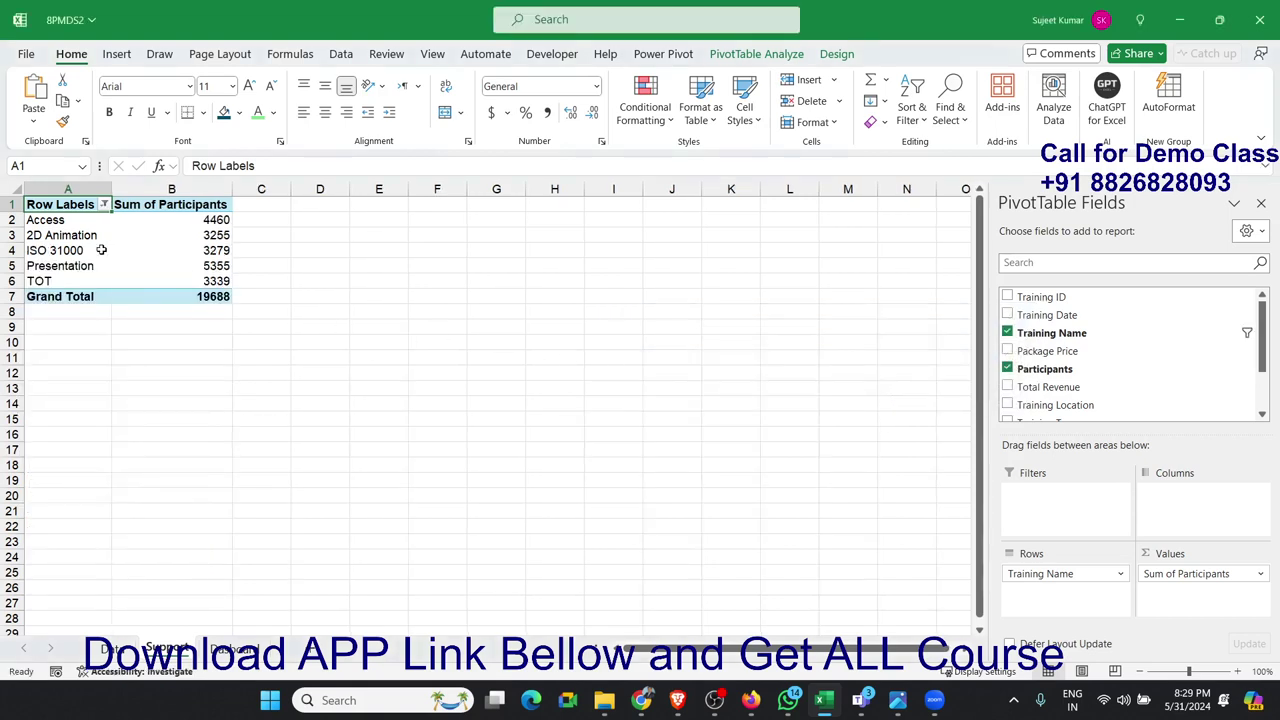
{"action": "left_click", "coordinate": [124, 52]}
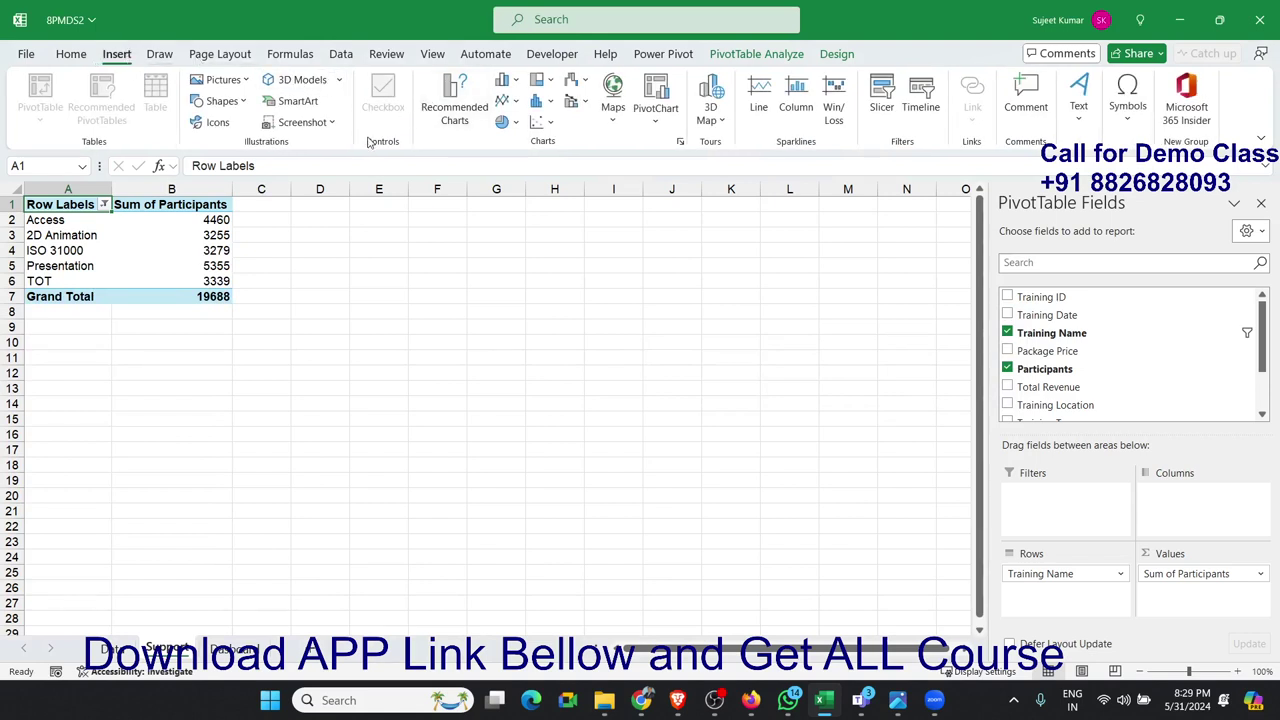
Step: Insert a 2-D Clustered Bar PivotChart and hide all its field buttons
{"action": "left_click", "coordinate": [512, 82]}
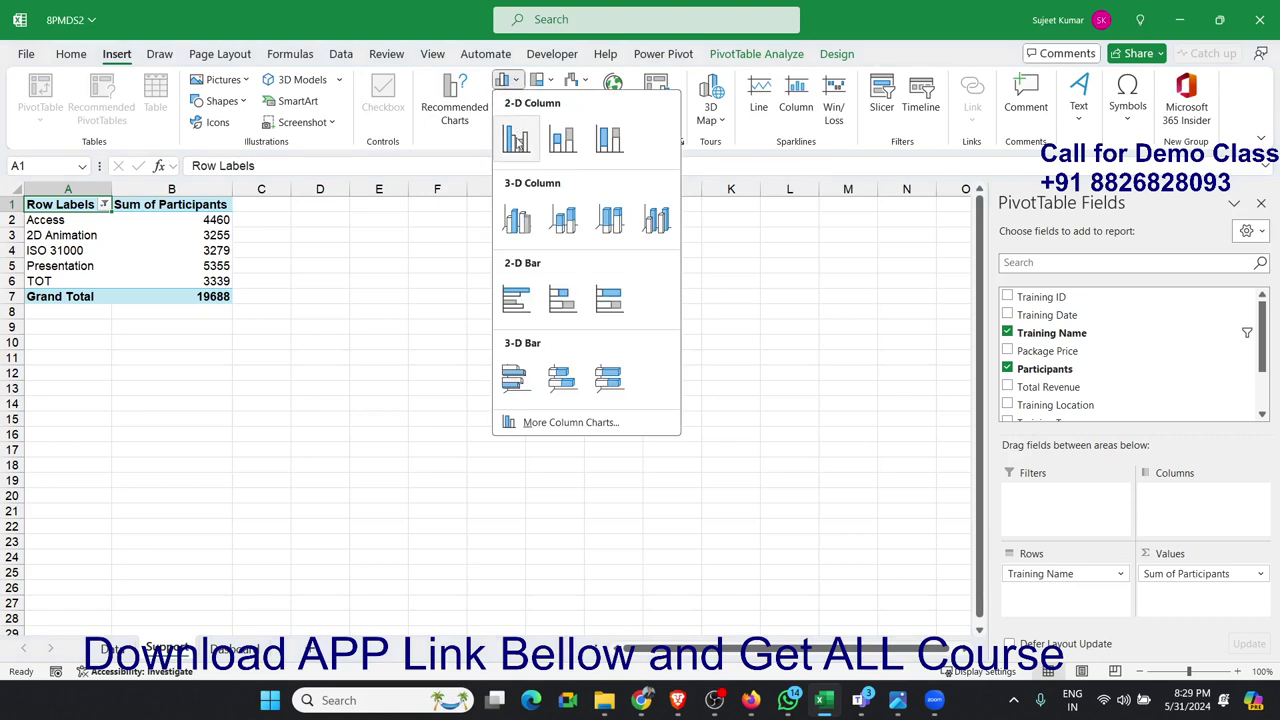
{"action": "left_click", "coordinate": [517, 297]}
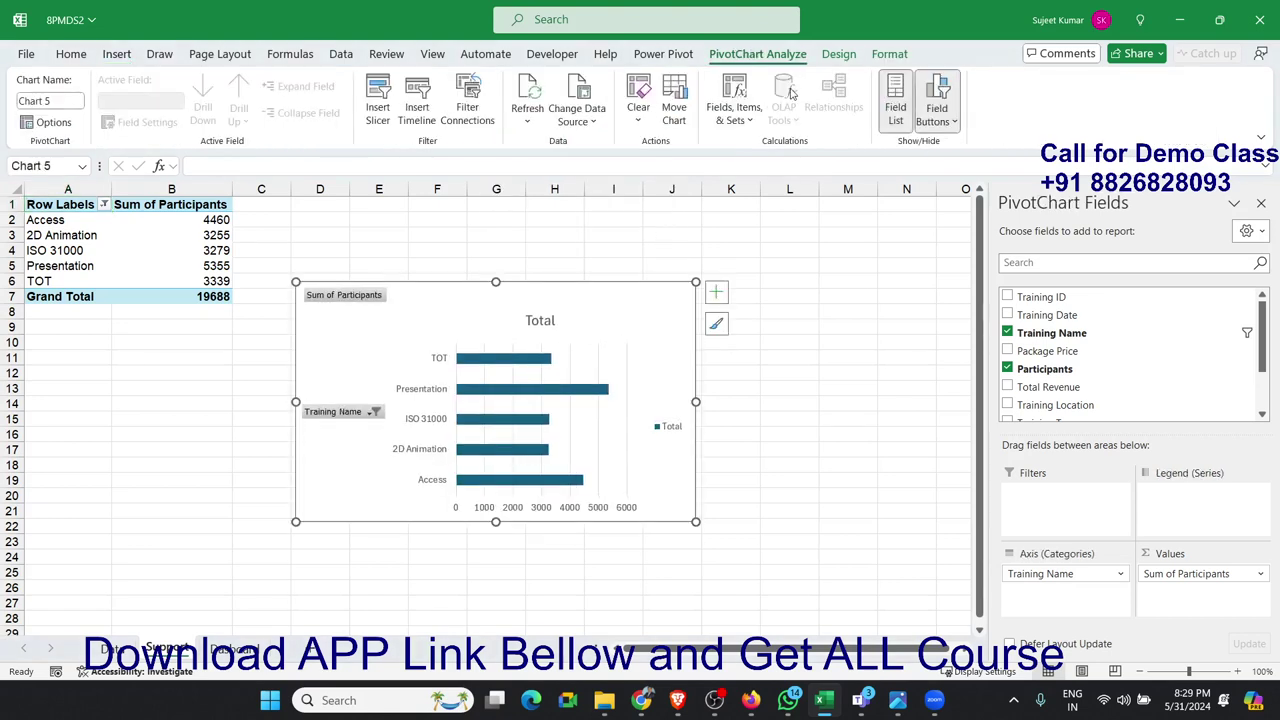
{"action": "right_click", "coordinate": [351, 413]}
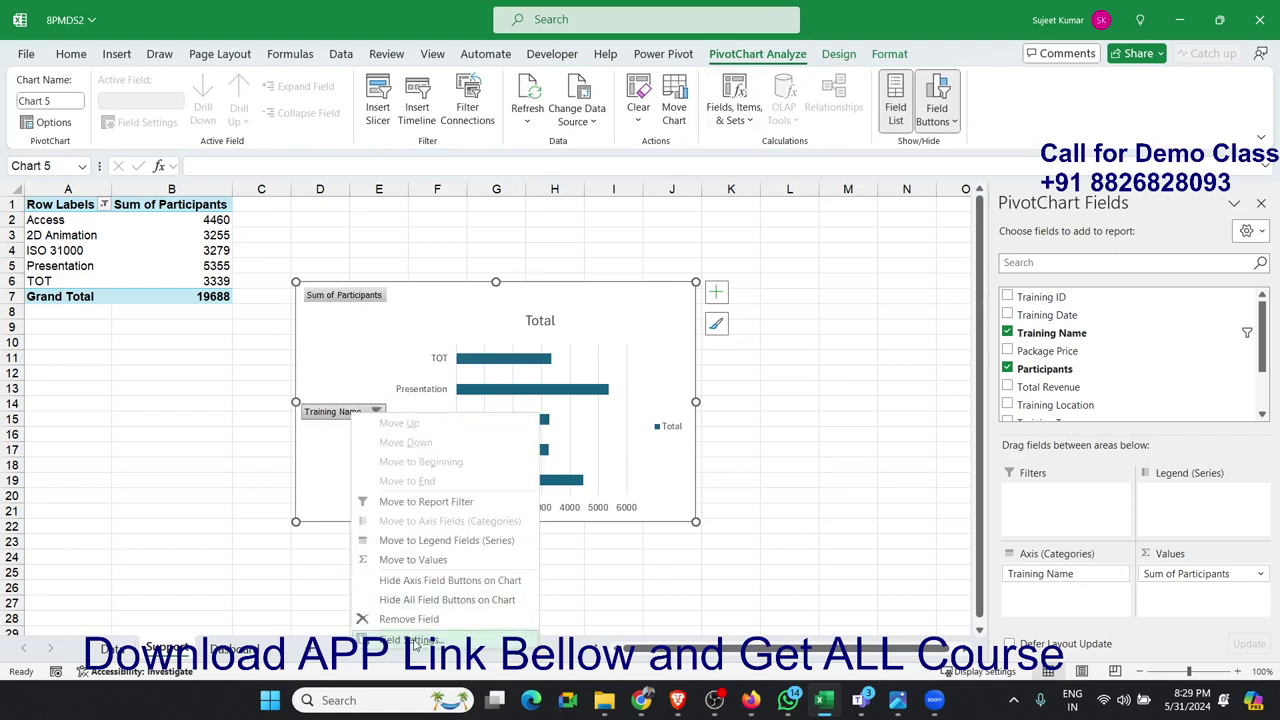
{"action": "left_click", "coordinate": [416, 600]}
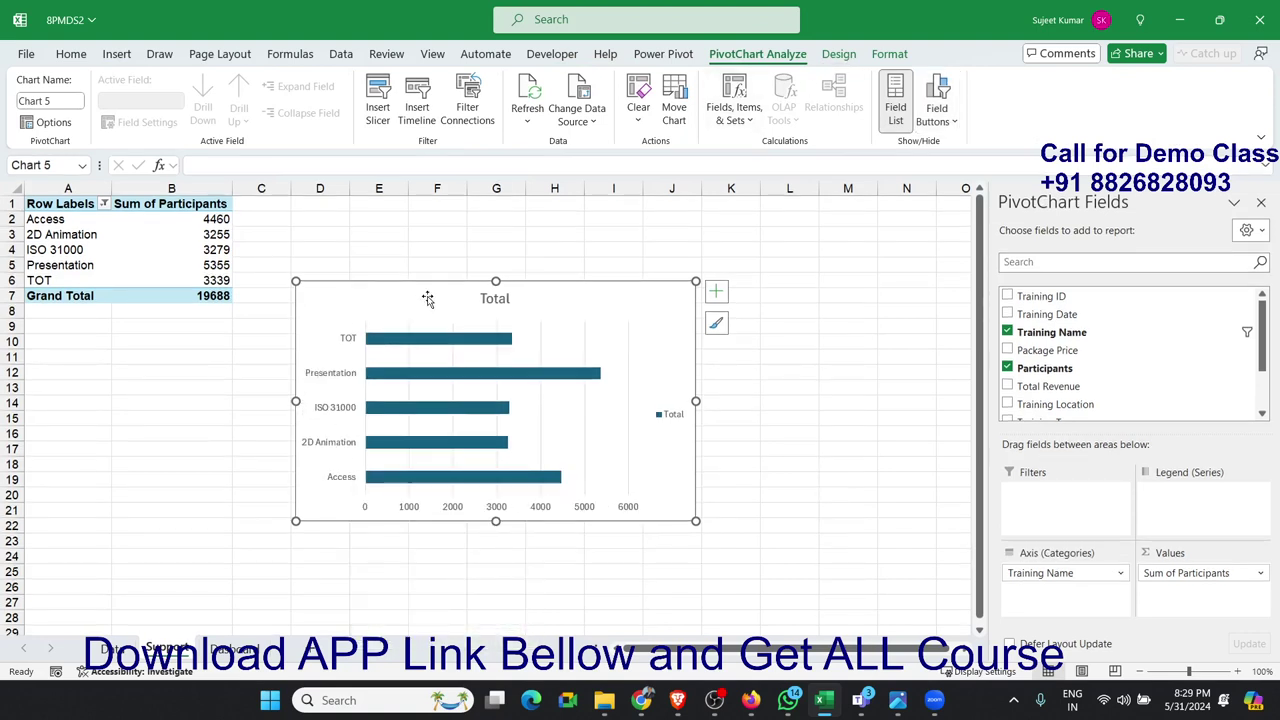
Step: Delete the chart's 'Total' title, legend and horizontal value axis
{"action": "left_click", "coordinate": [495, 300]}
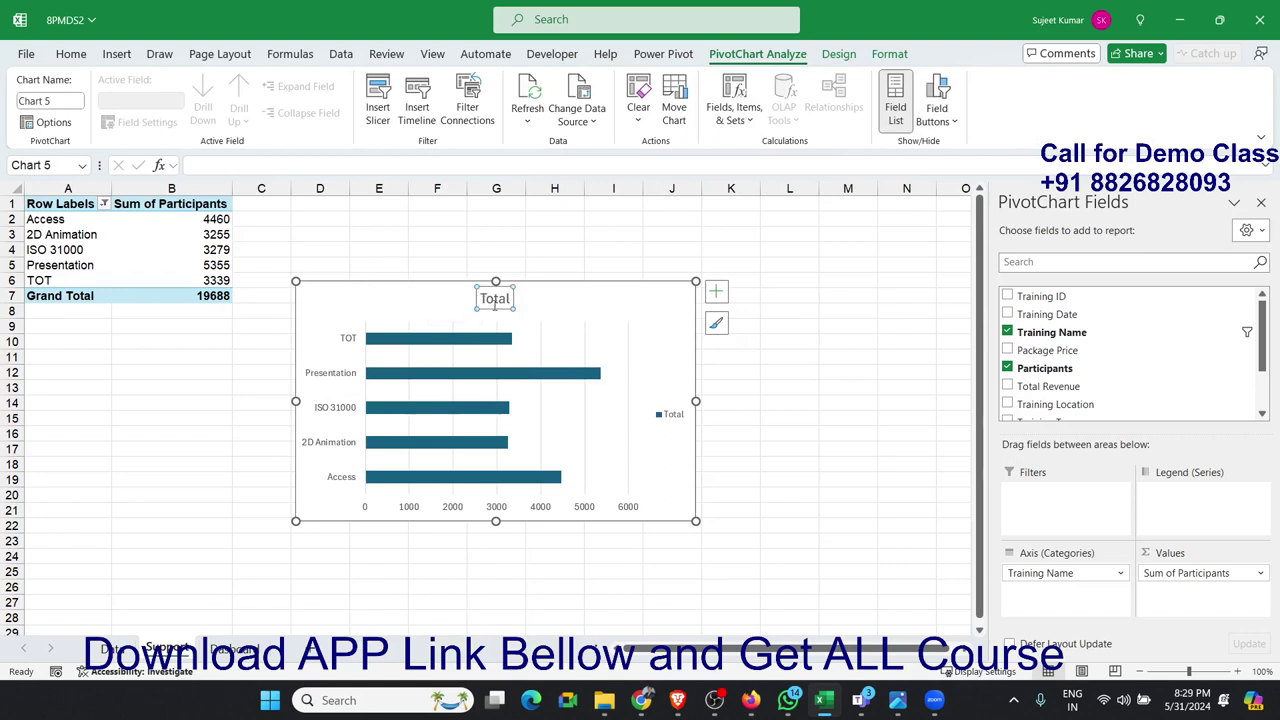
{"action": "key", "text": "Delete"}
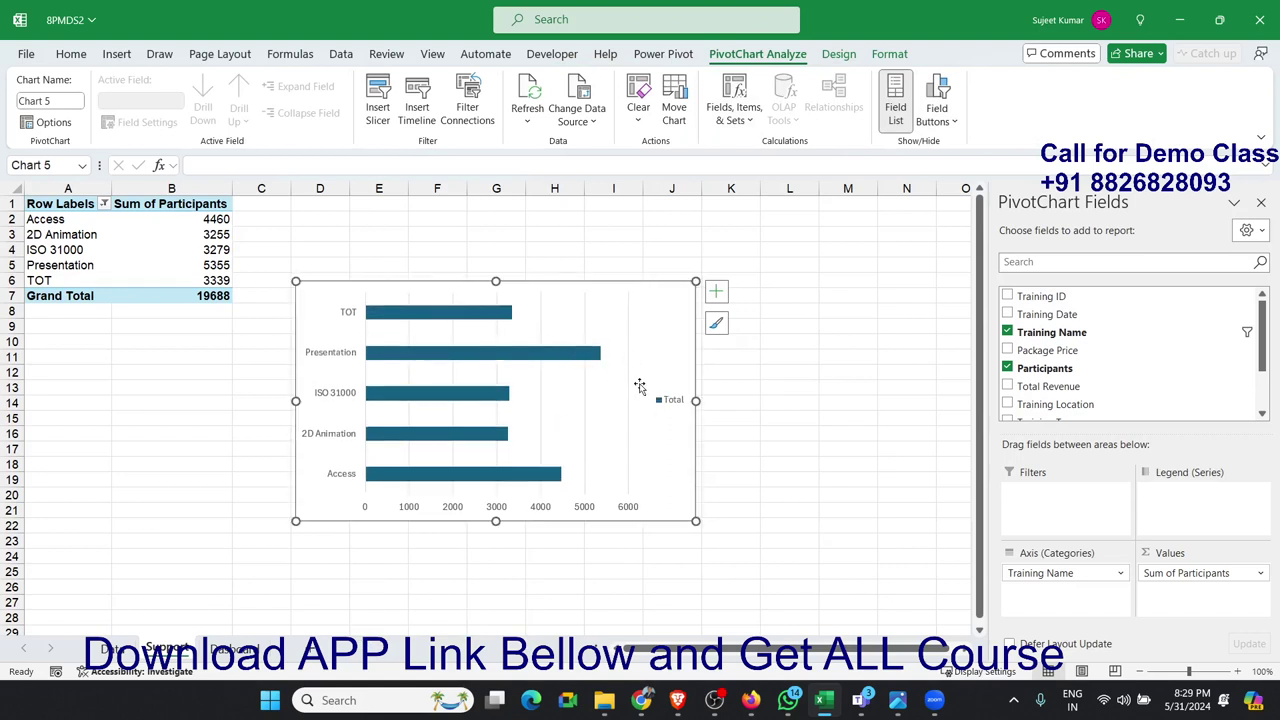
{"action": "left_click", "coordinate": [660, 403]}
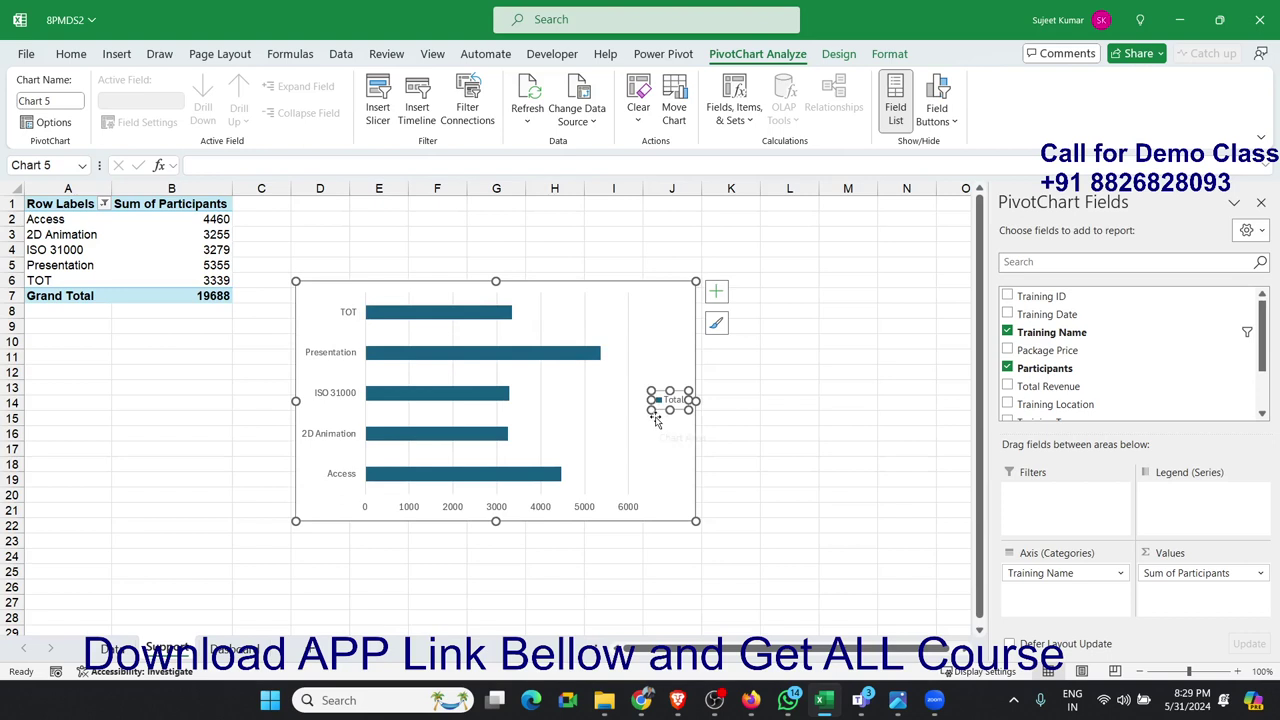
{"action": "key", "text": "Delete"}
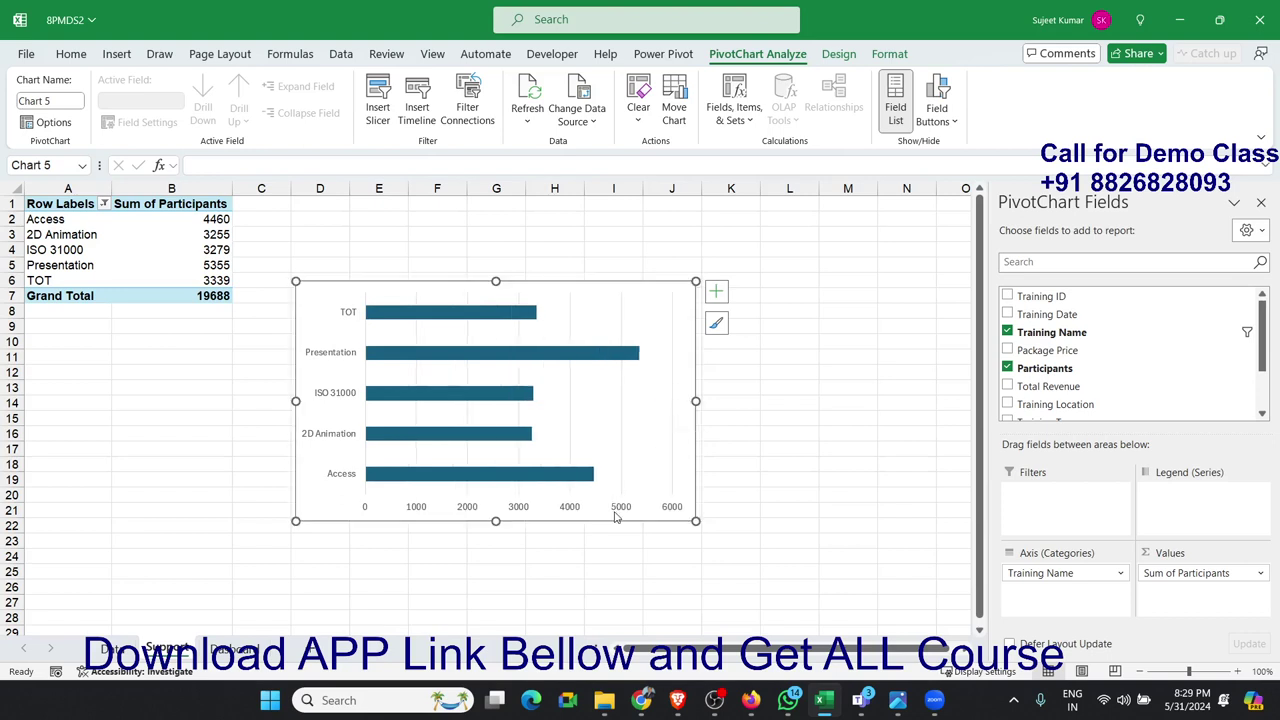
{"action": "left_click", "coordinate": [615, 511]}
{"action": "key", "text": "Delete"}
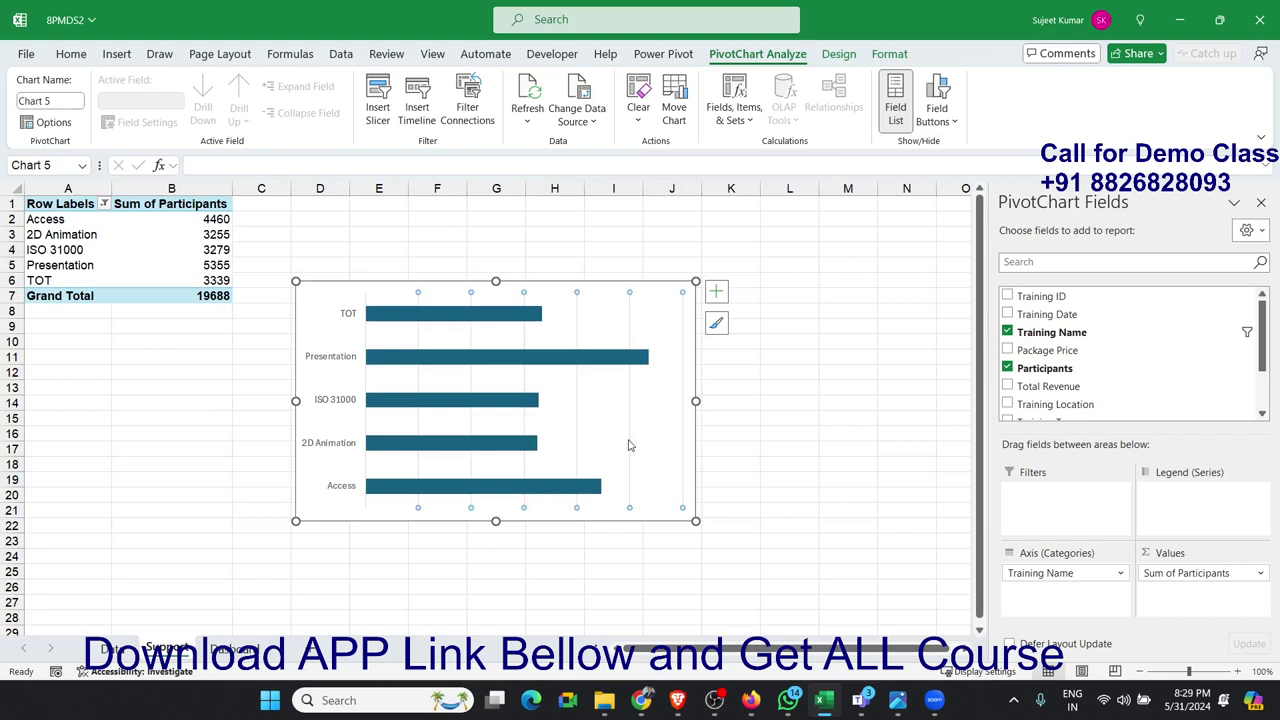
Step: Add bold participant-count data labels positioned at the Inside End of each bar
{"action": "left_click", "coordinate": [716, 292]}
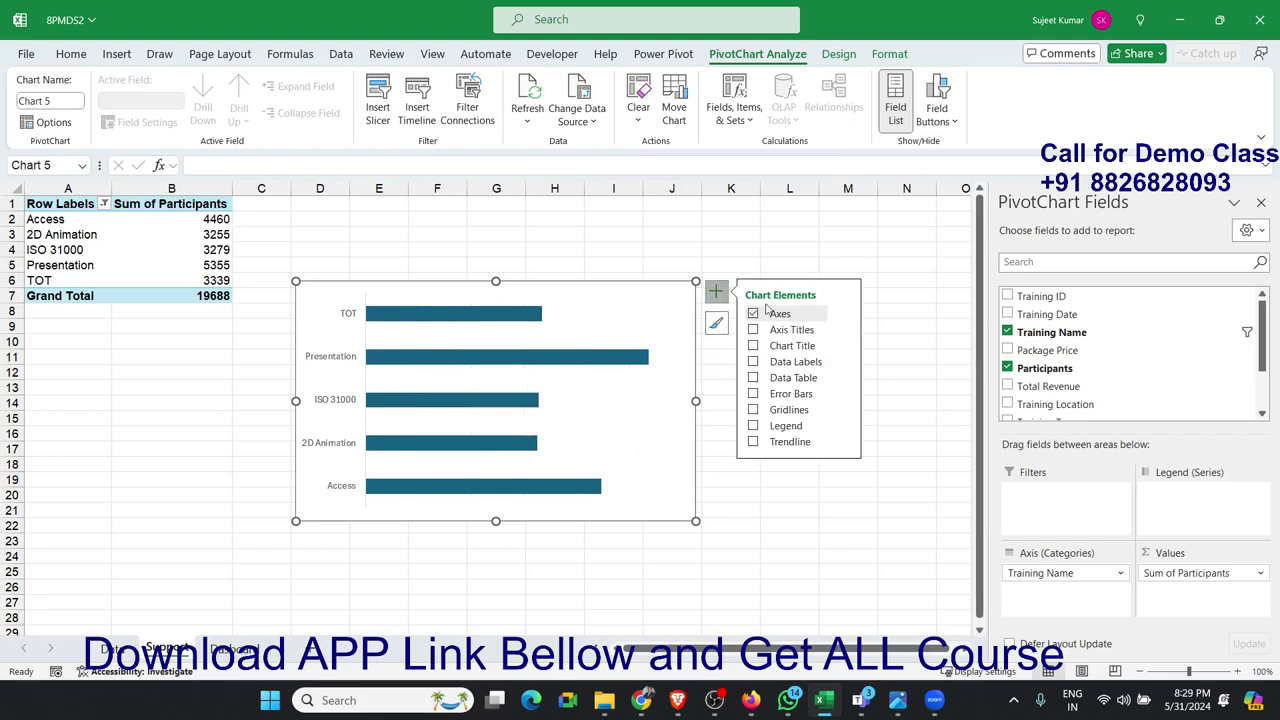
{"action": "left_click", "coordinate": [756, 363]}
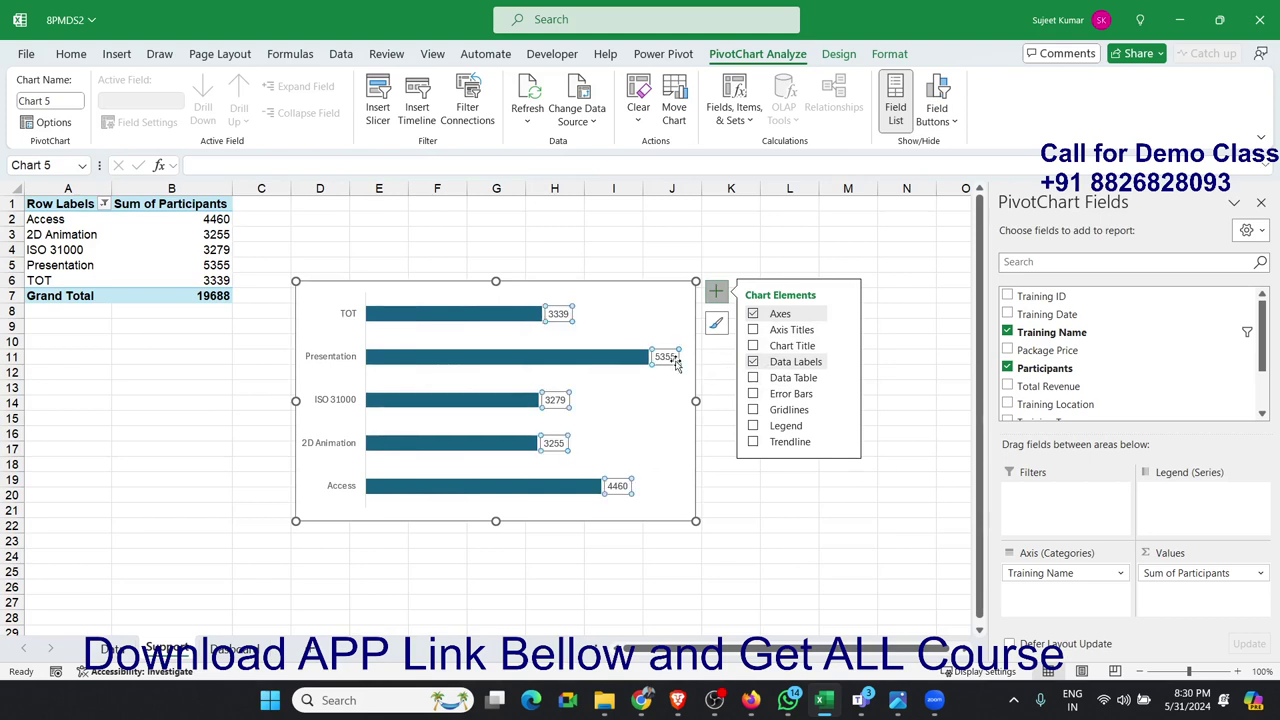
{"action": "right_click", "coordinate": [675, 365]}
{"action": "left_click", "coordinate": [726, 581]}
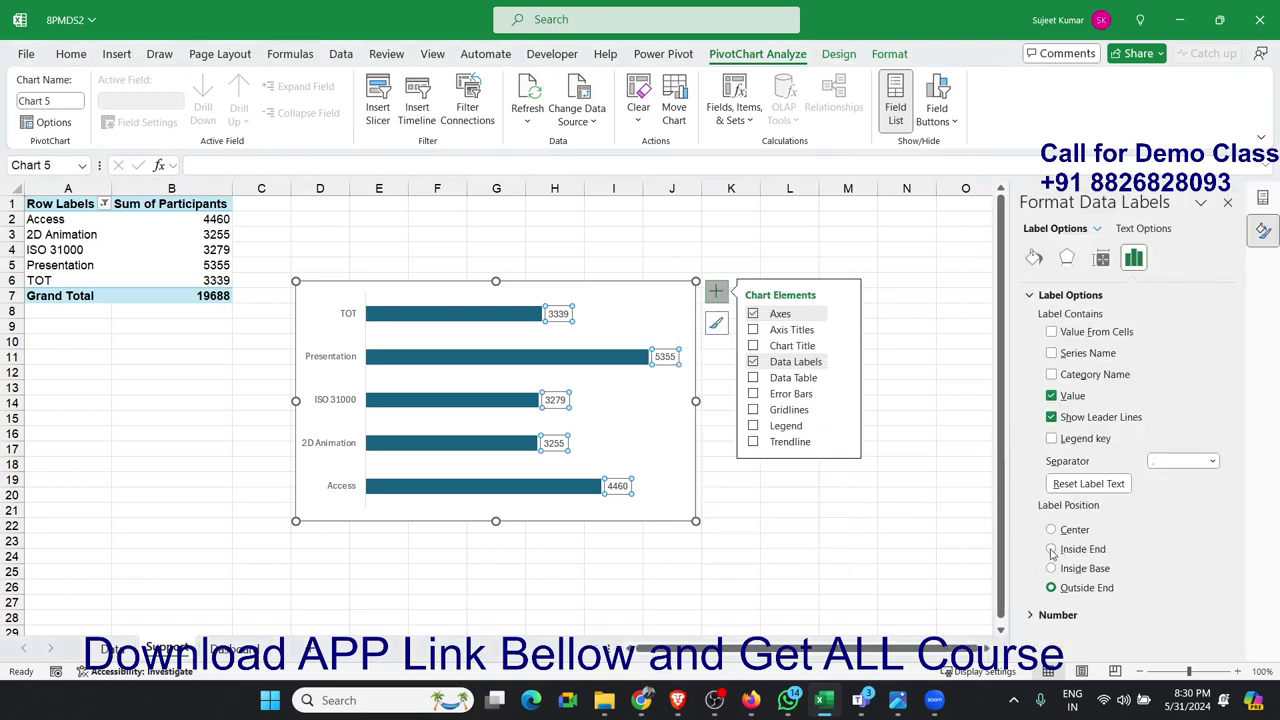
{"action": "left_click", "coordinate": [1051, 549]}
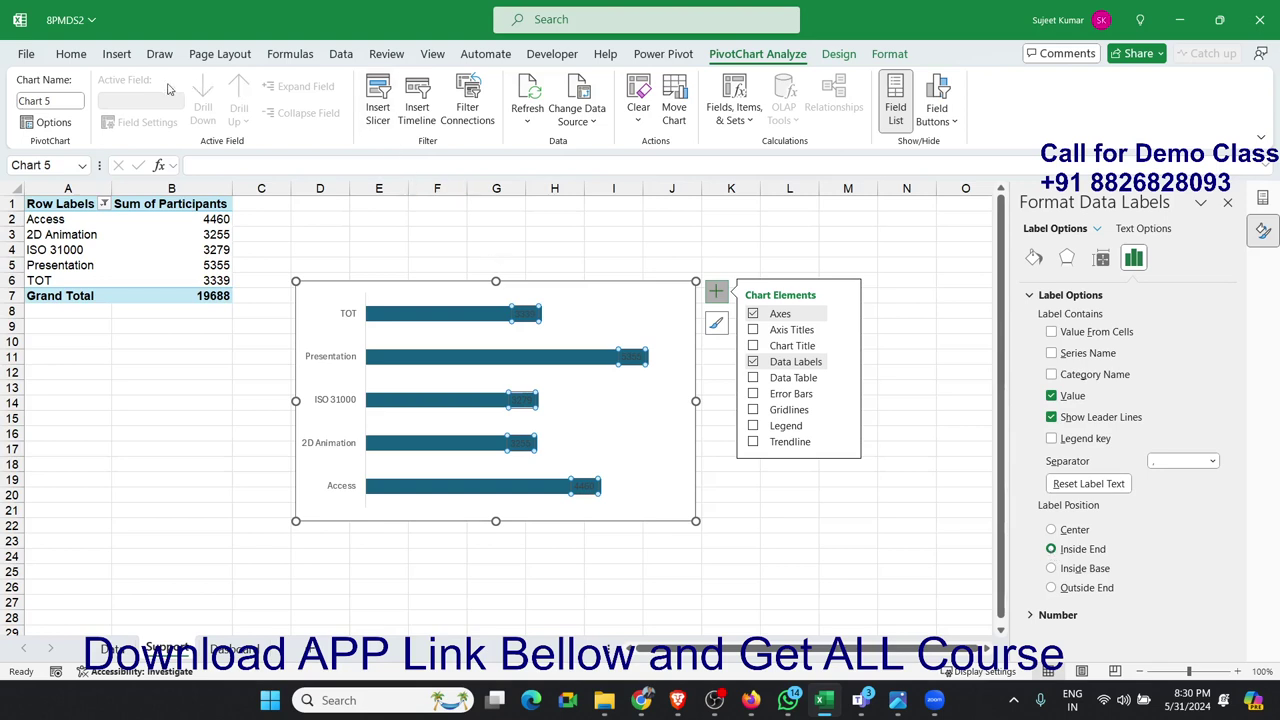
{"action": "left_click", "coordinate": [80, 56]}
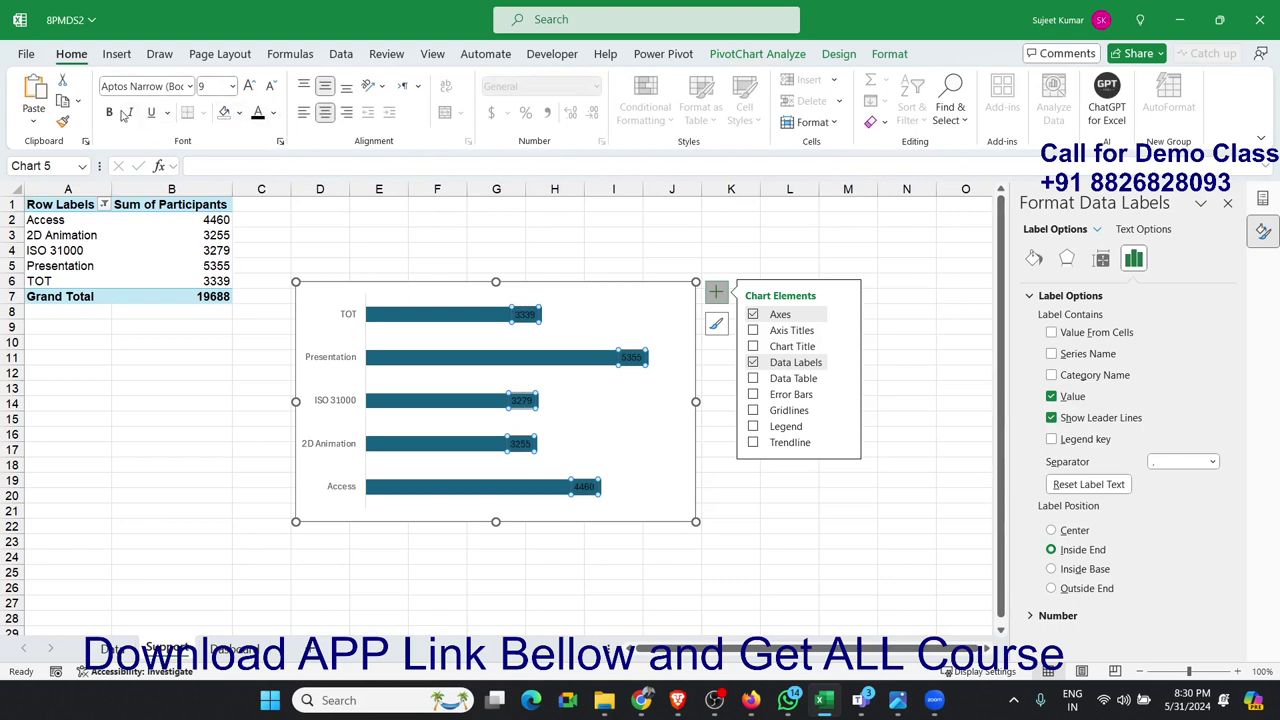
{"action": "left_click", "coordinate": [110, 112]}
{"action": "left_click", "coordinate": [656, 450]}
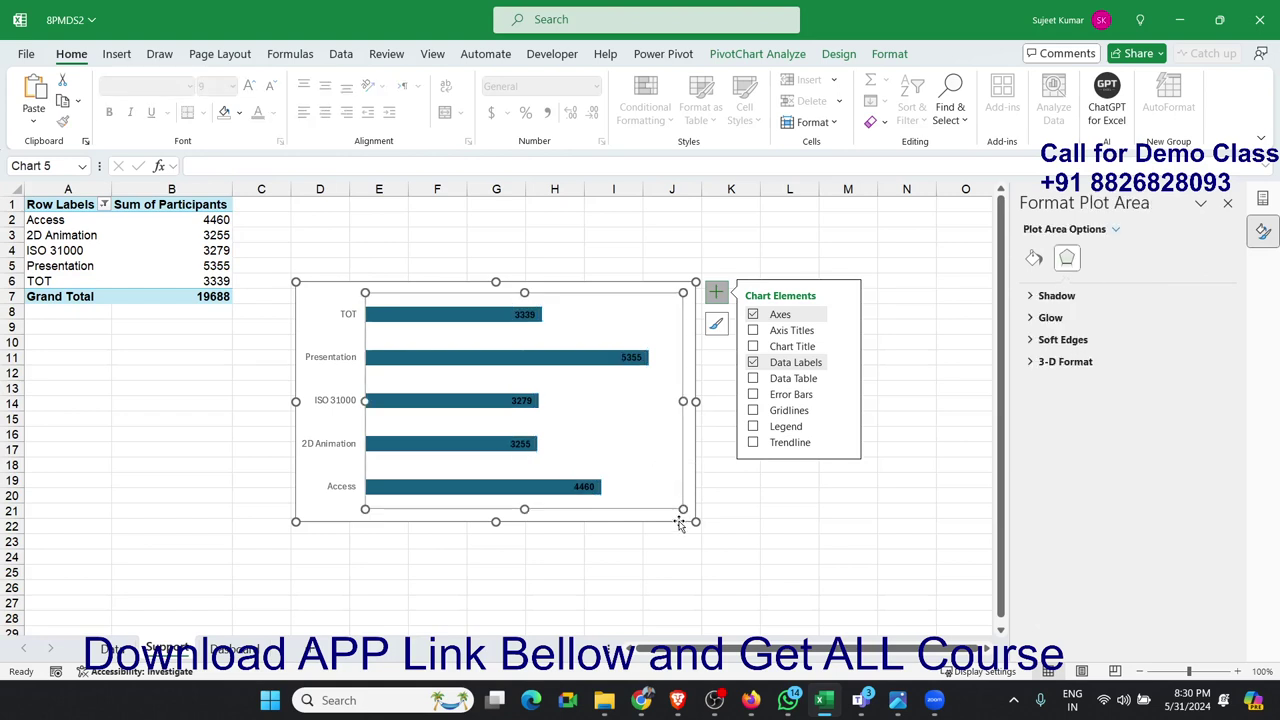
Step: Fill the chart area with a solid light grey background
{"action": "left_click", "coordinate": [679, 524]}
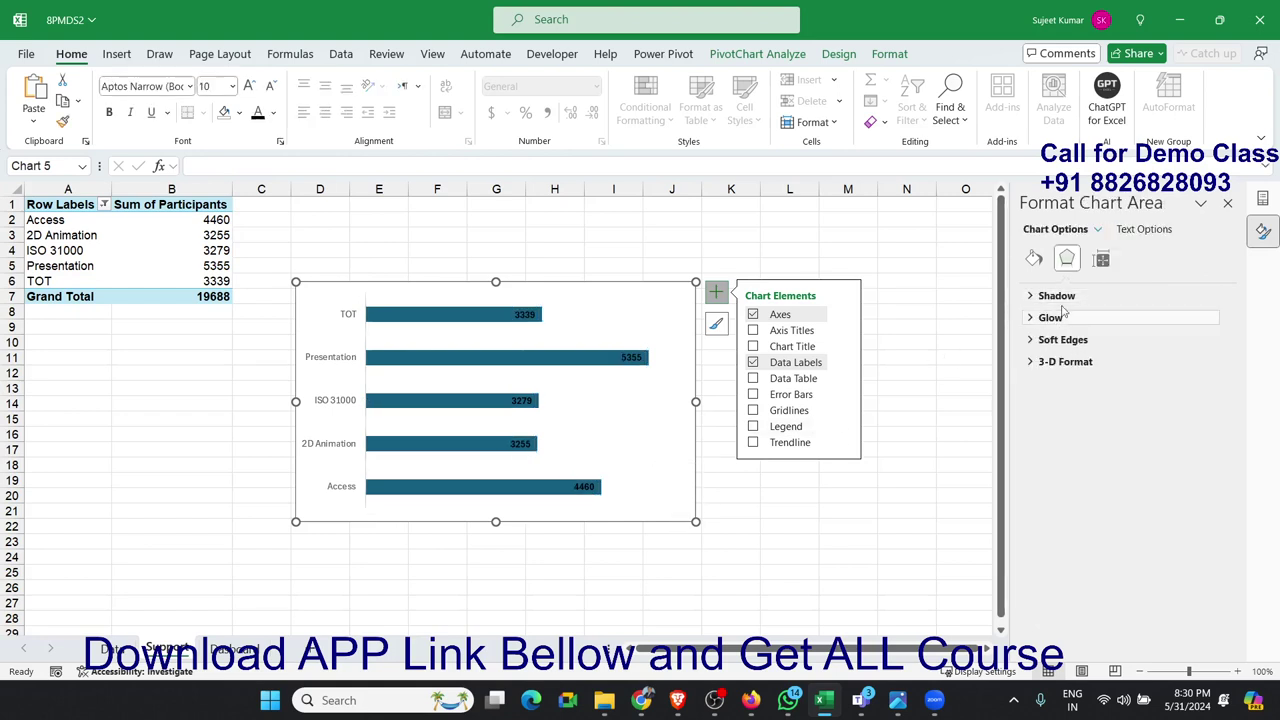
{"action": "left_click", "coordinate": [1034, 258]}
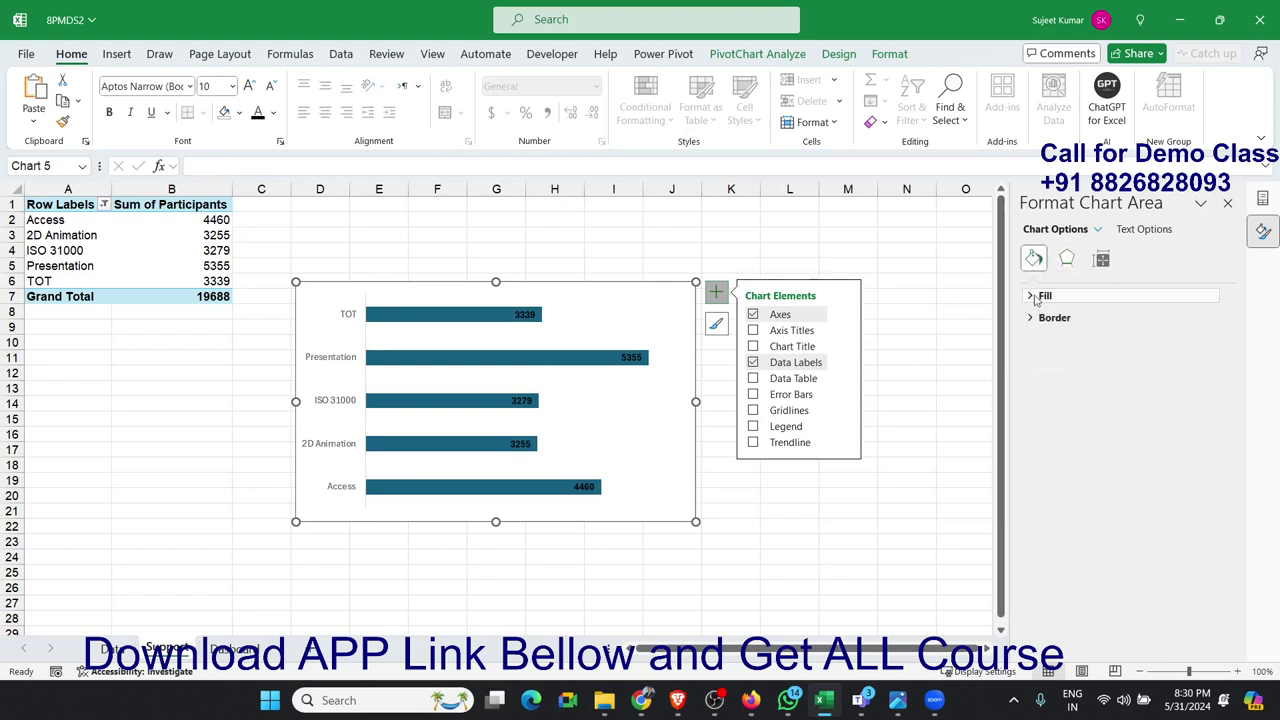
{"action": "left_click", "coordinate": [1030, 296]}
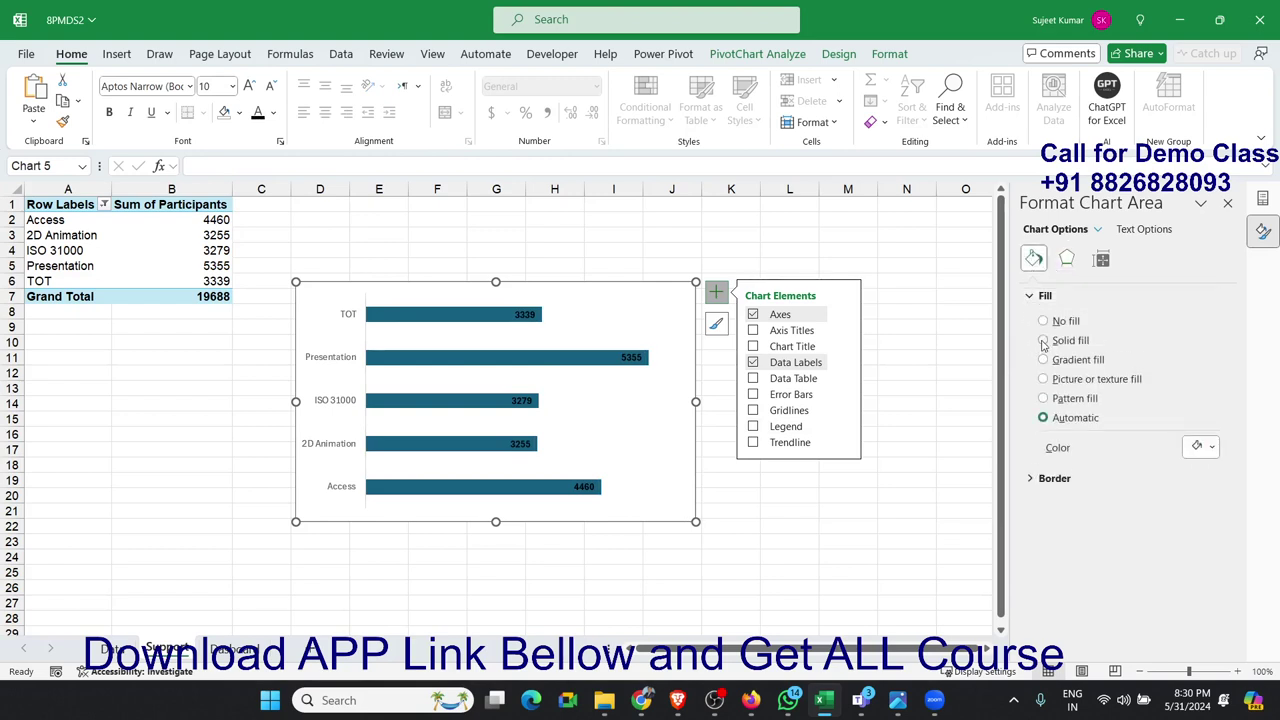
{"action": "left_click", "coordinate": [1043, 340]}
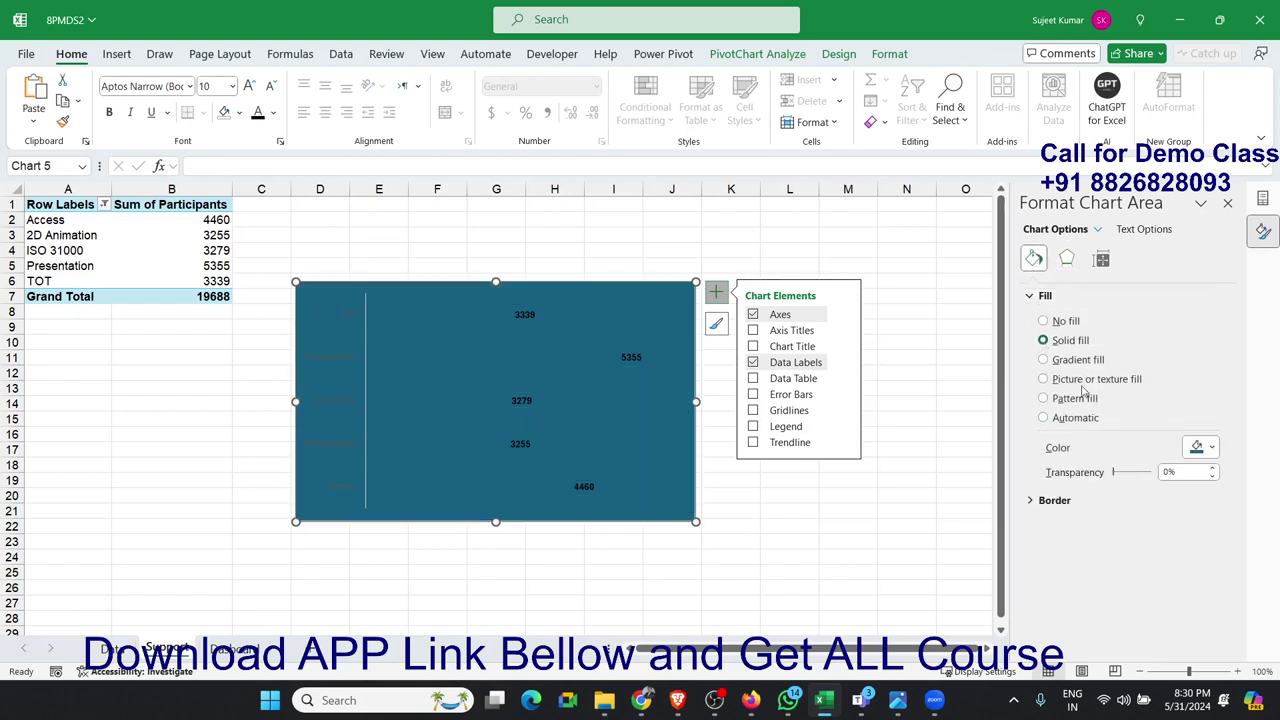
{"action": "left_click", "coordinate": [1211, 449]}
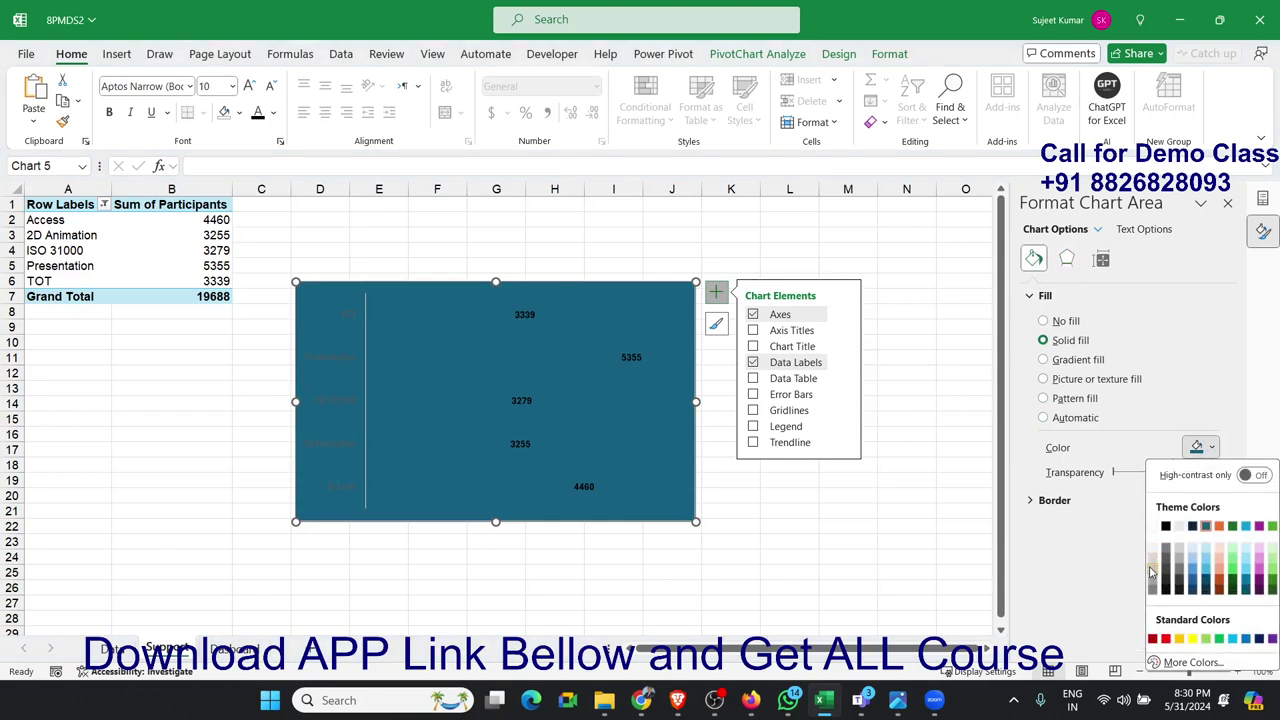
{"action": "left_click", "coordinate": [1151, 572]}
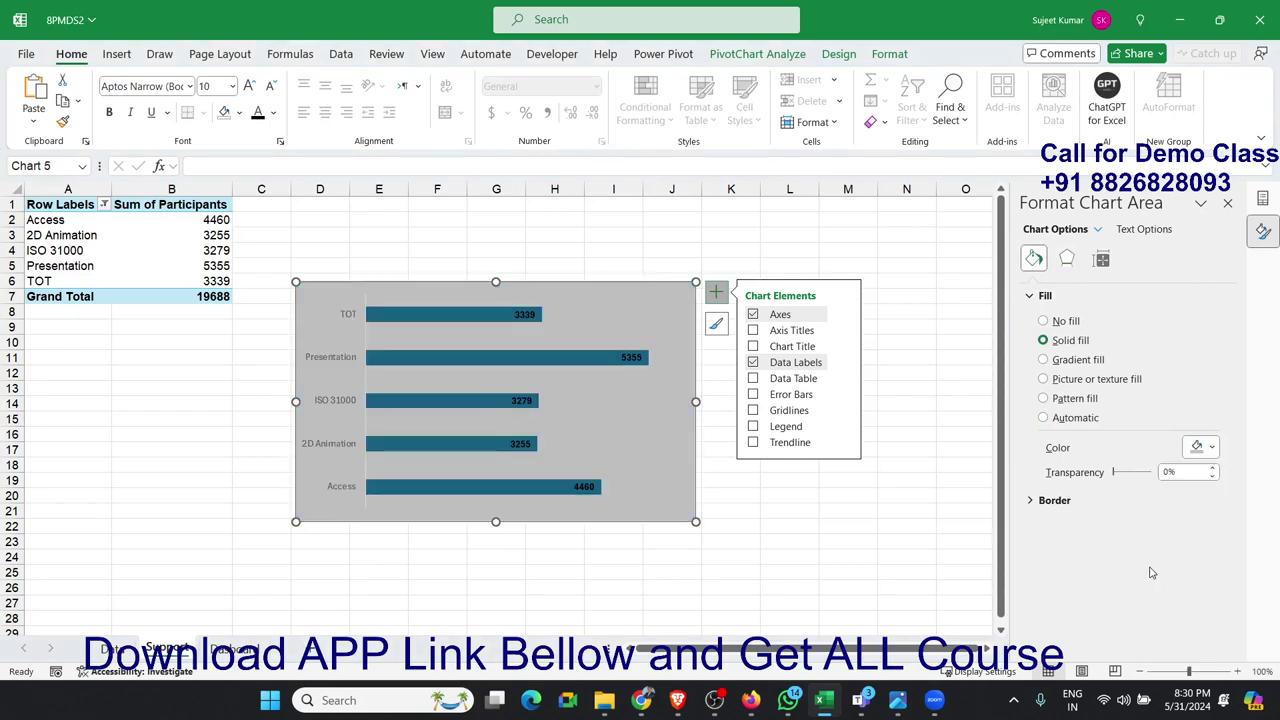
{"action": "left_click", "coordinate": [590, 356]}
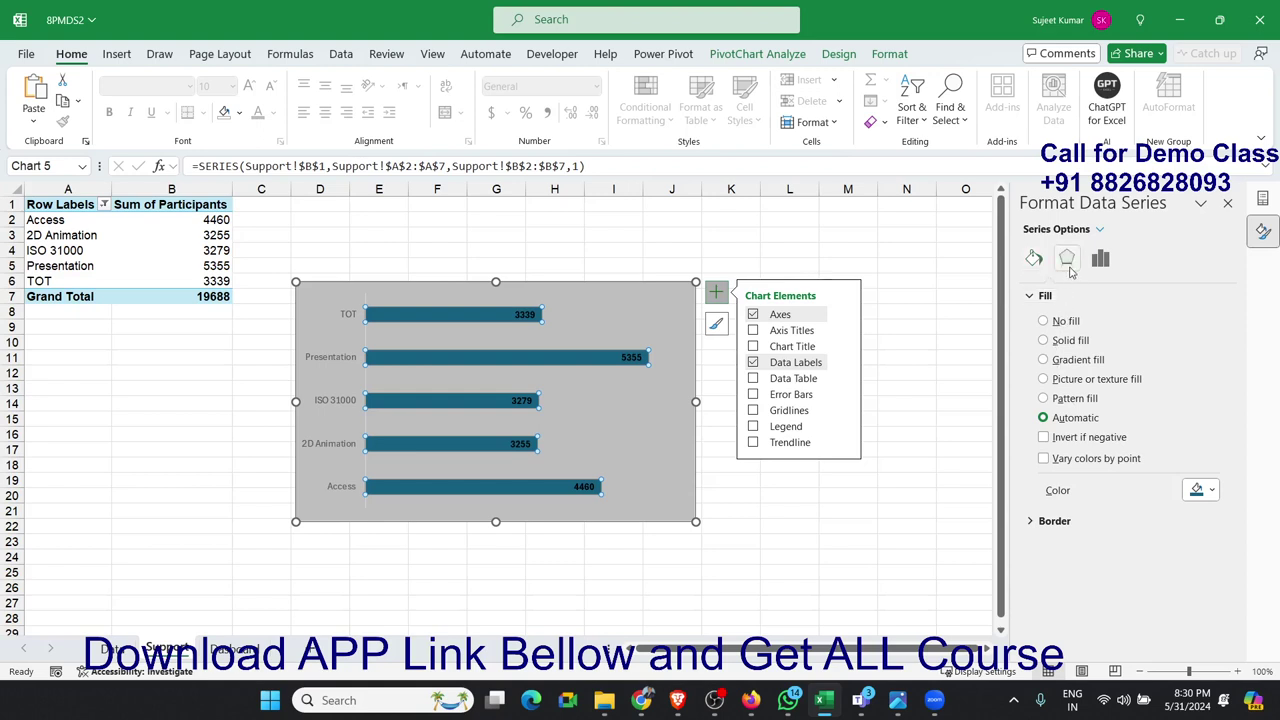
Step: Give the bar series a light grey shadow sized at 96%
{"action": "left_click", "coordinate": [1068, 264]}
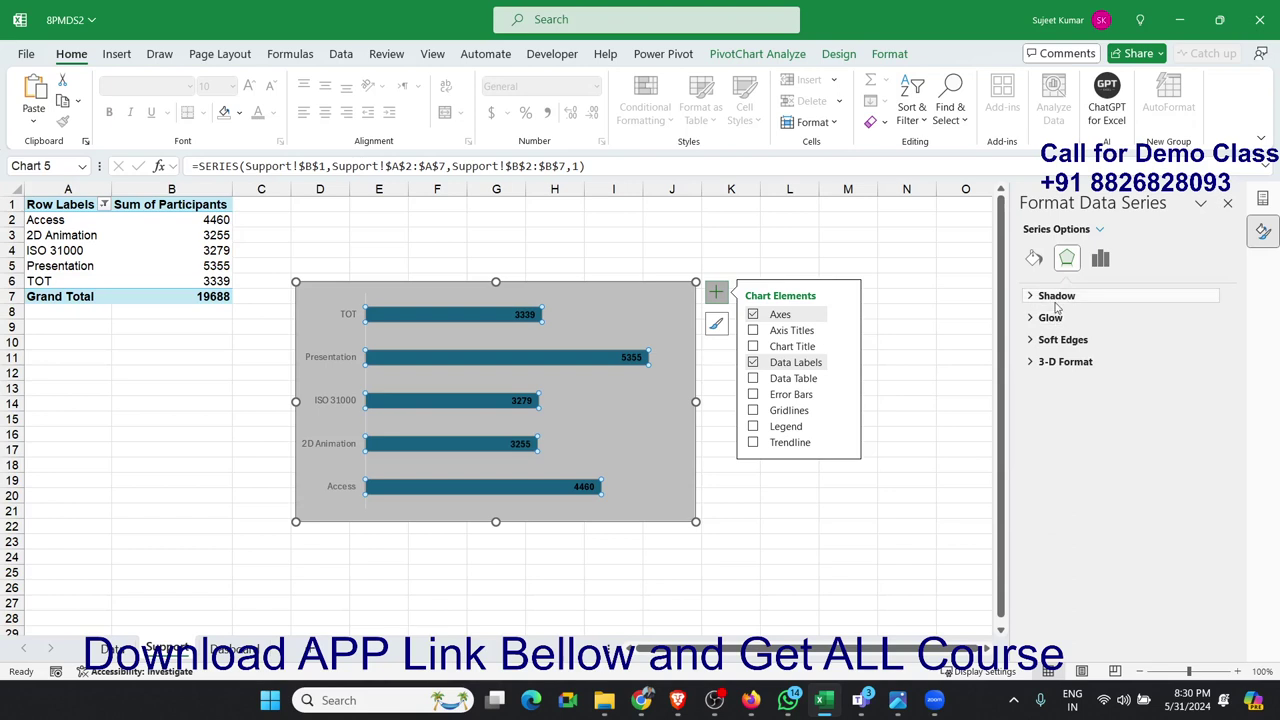
{"action": "left_click", "coordinate": [1056, 297]}
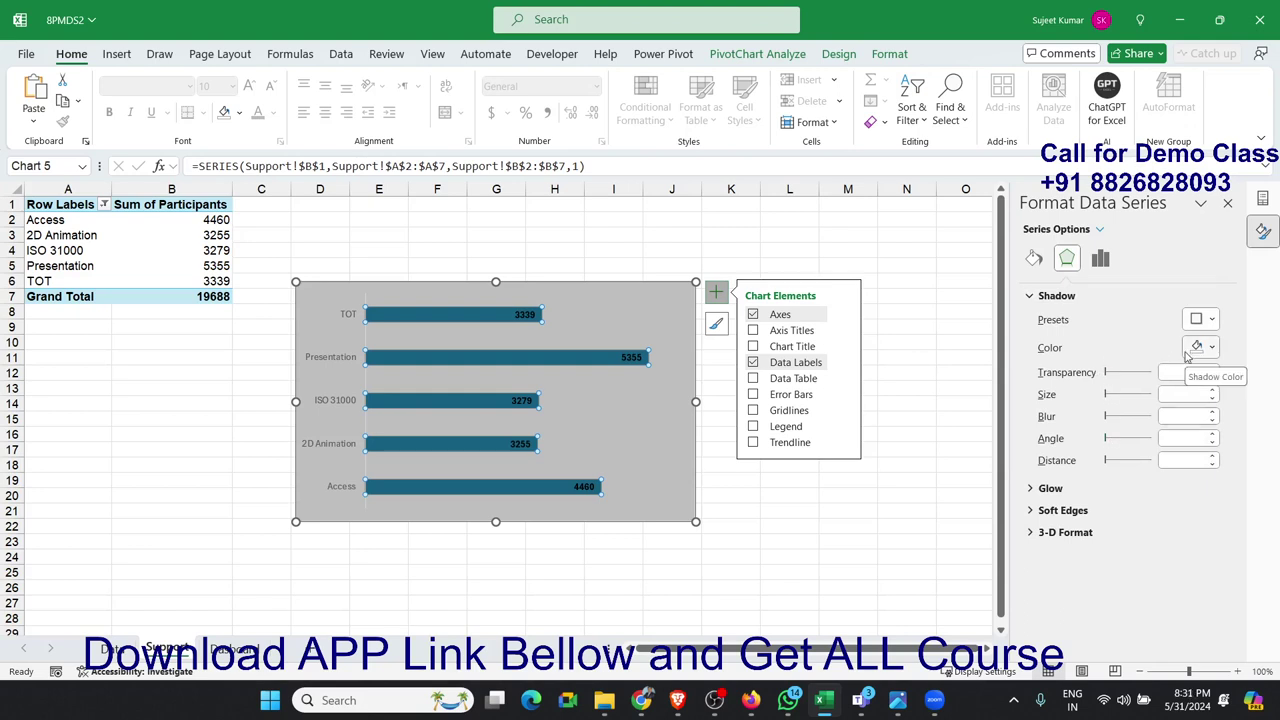
{"action": "left_click", "coordinate": [1196, 346]}
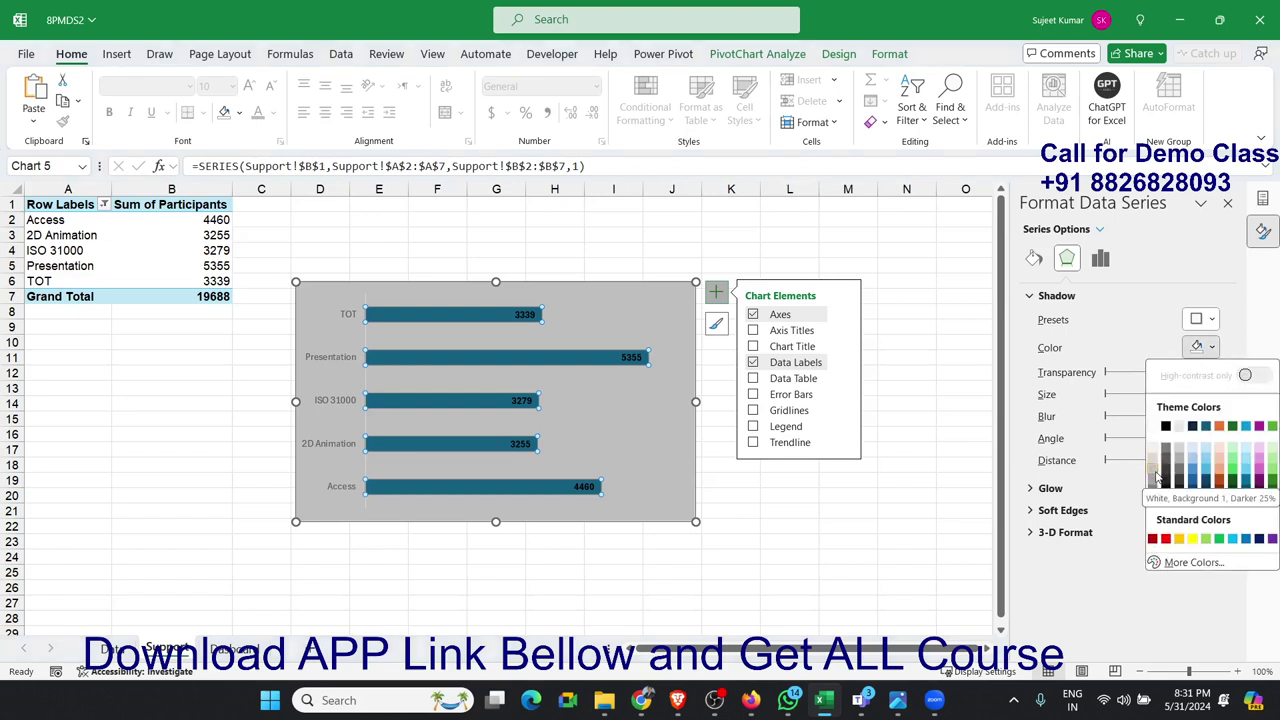
{"action": "left_click", "coordinate": [1157, 465]}
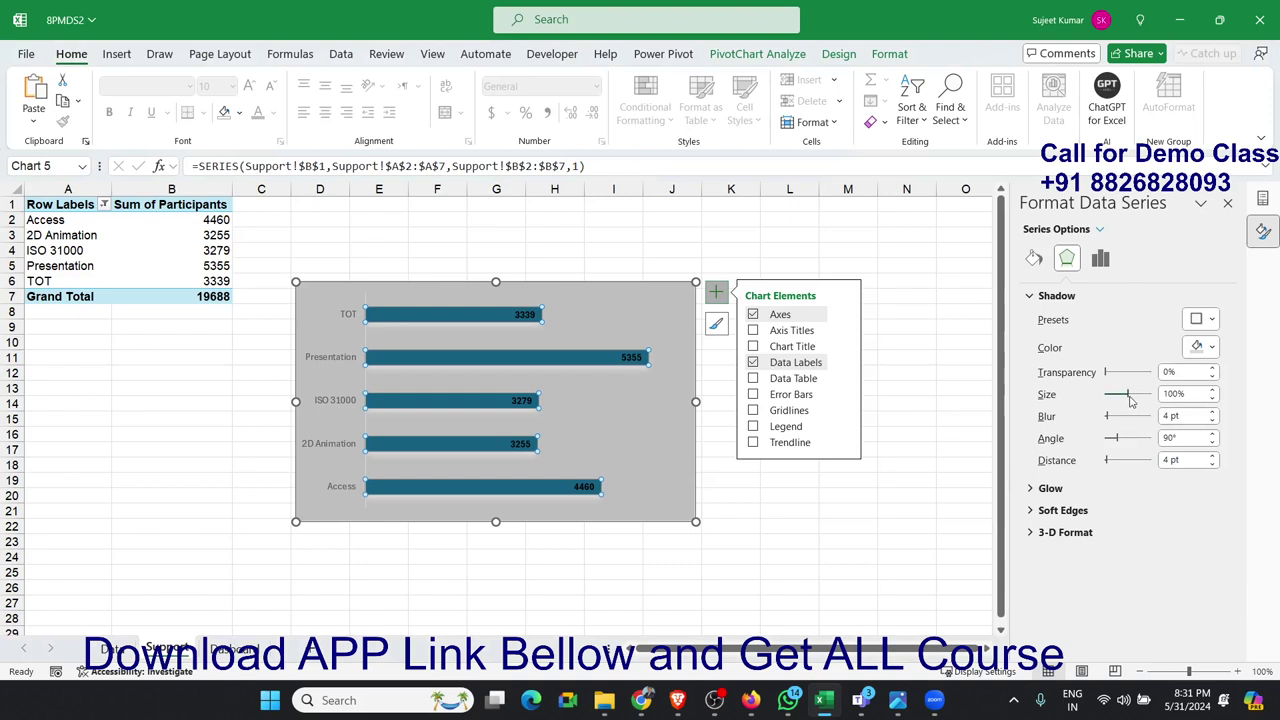
{"action": "mouse_move", "coordinate": [1129, 398]}
{"action": "left_mouse_down"}
{"action": "mouse_move", "coordinate": [1141, 398]}
{"action": "mouse_move", "coordinate": [1126, 398]}
{"action": "left_mouse_up"}
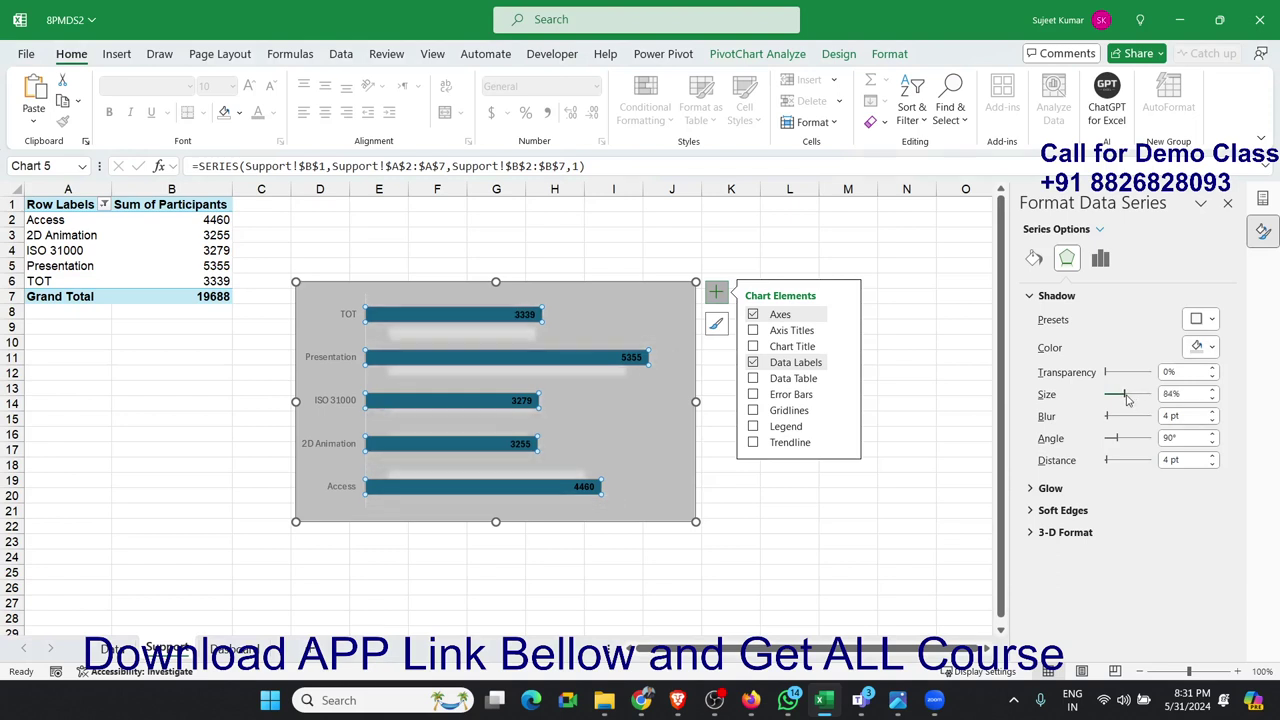
{"action": "left_click_drag", "start_coordinate": [1127, 399], "coordinate": [1130, 399]}
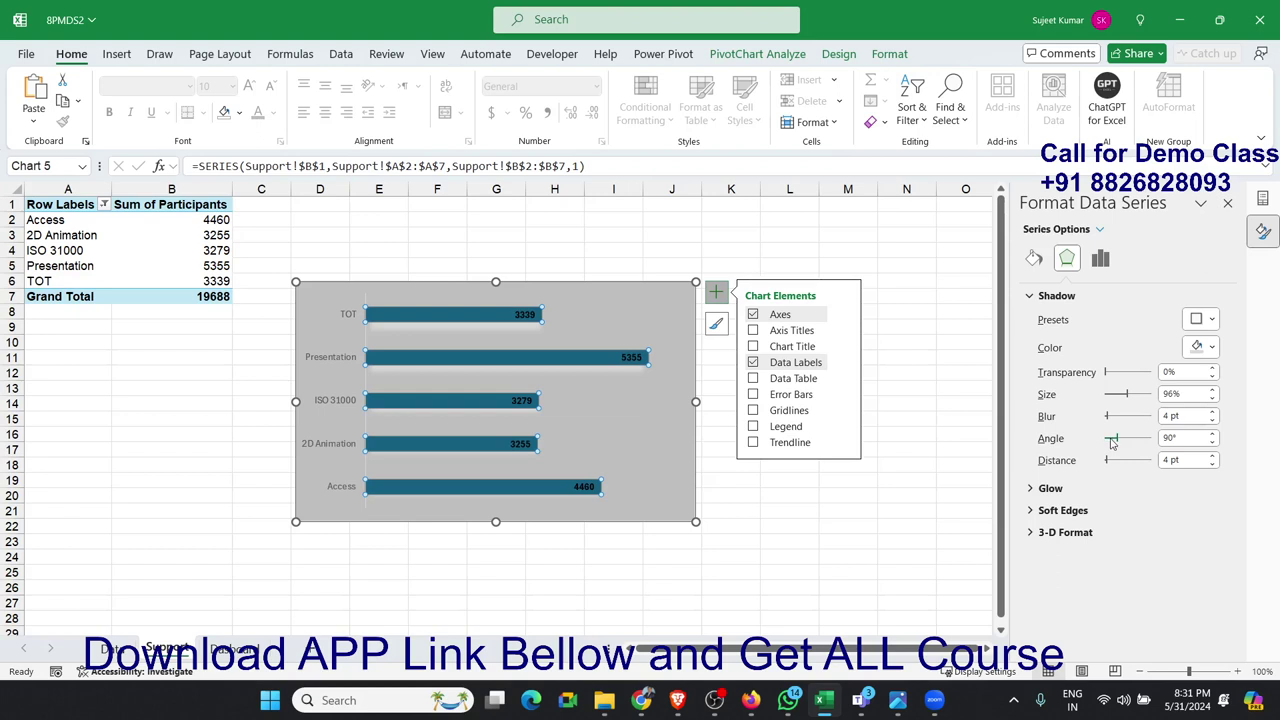
Step: Set the bar shadow's angle to 90° and its distance to 8 pt
{"action": "left_click_drag", "start_coordinate": [1119, 442], "coordinate": [1144, 441]}
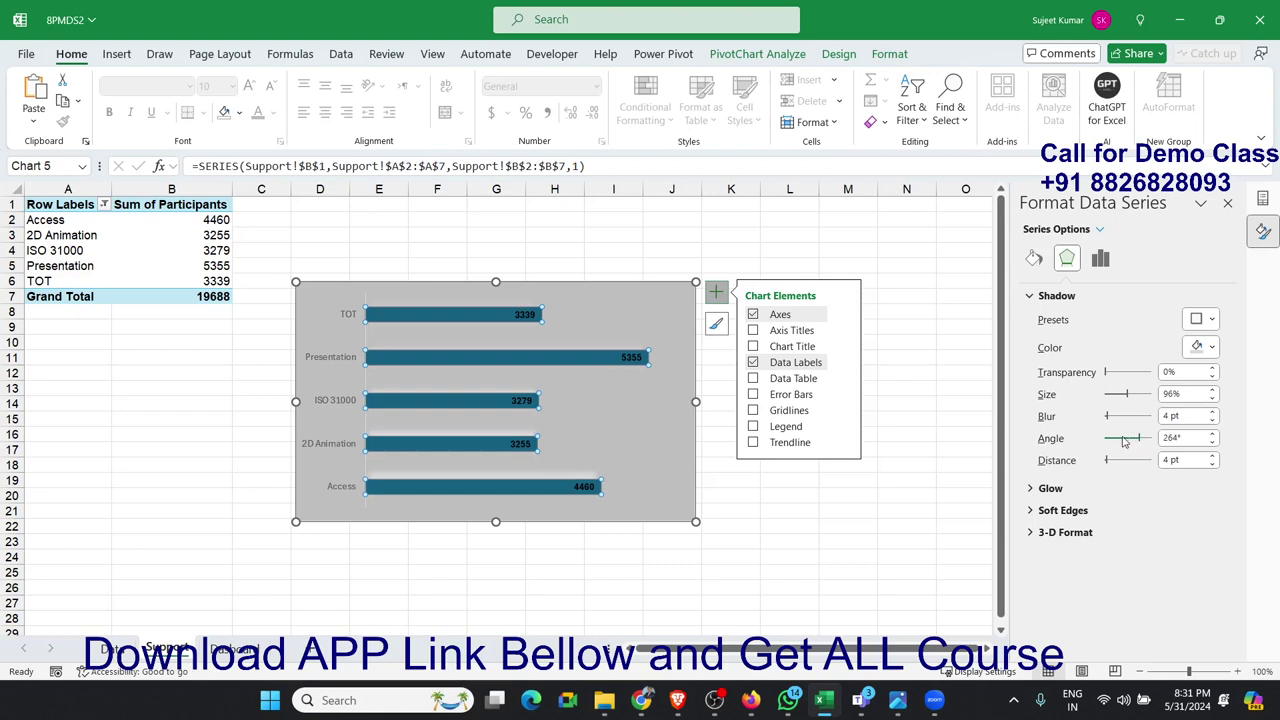
{"action": "left_click", "coordinate": [1180, 439]}
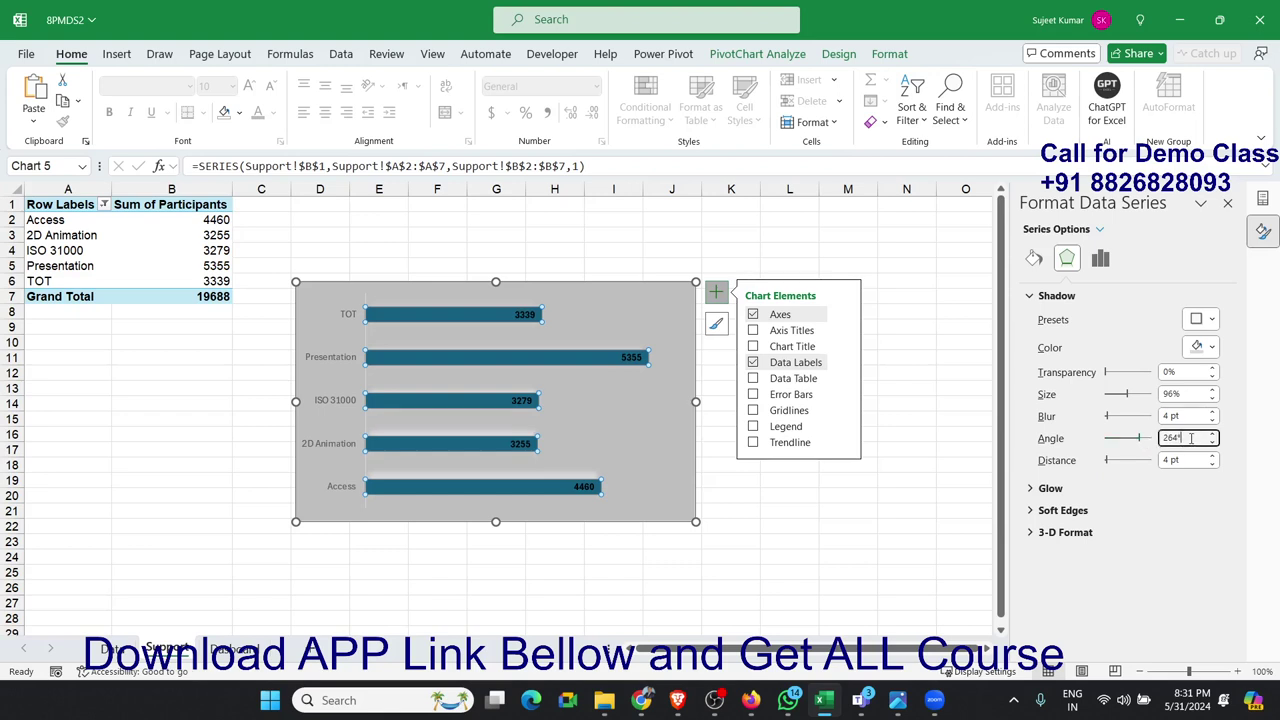
{"action": "double_click", "coordinate": [1191, 438]}
{"action": "type", "text": "90"}
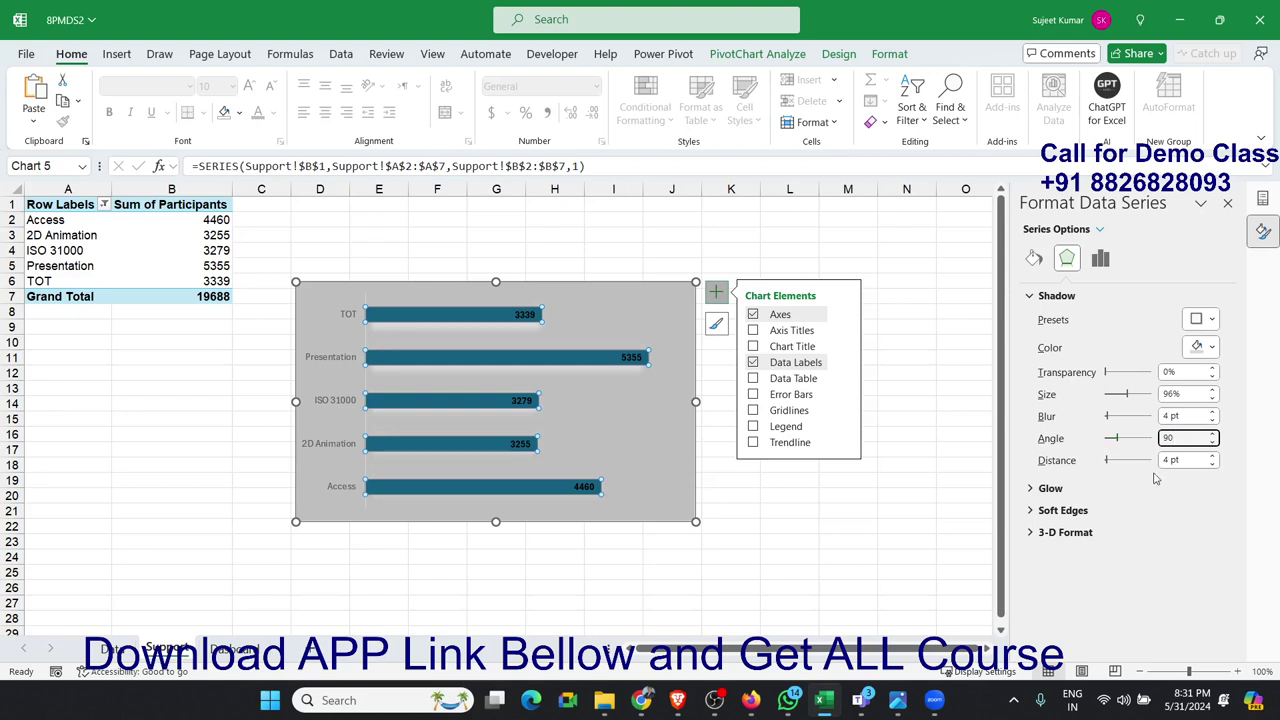
{"action": "left_click", "coordinate": [1108, 462]}
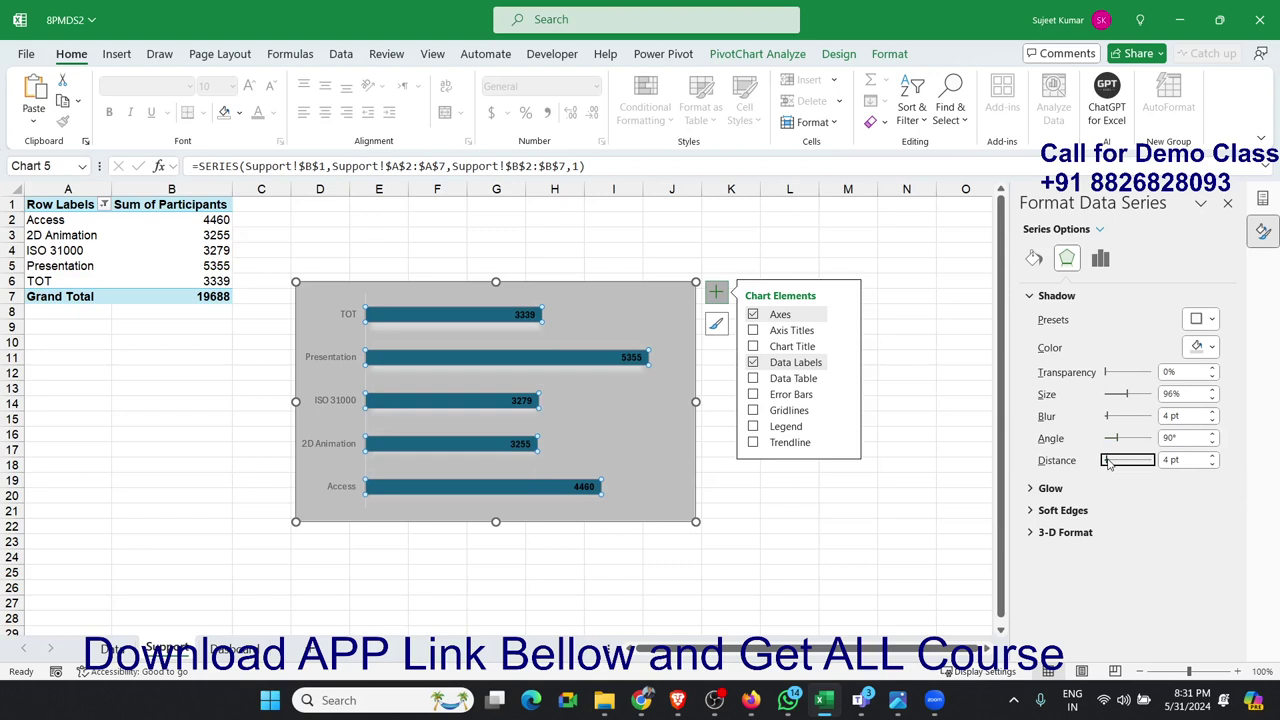
{"action": "left_click_drag", "start_coordinate": [1110, 462], "coordinate": [1105, 462]}
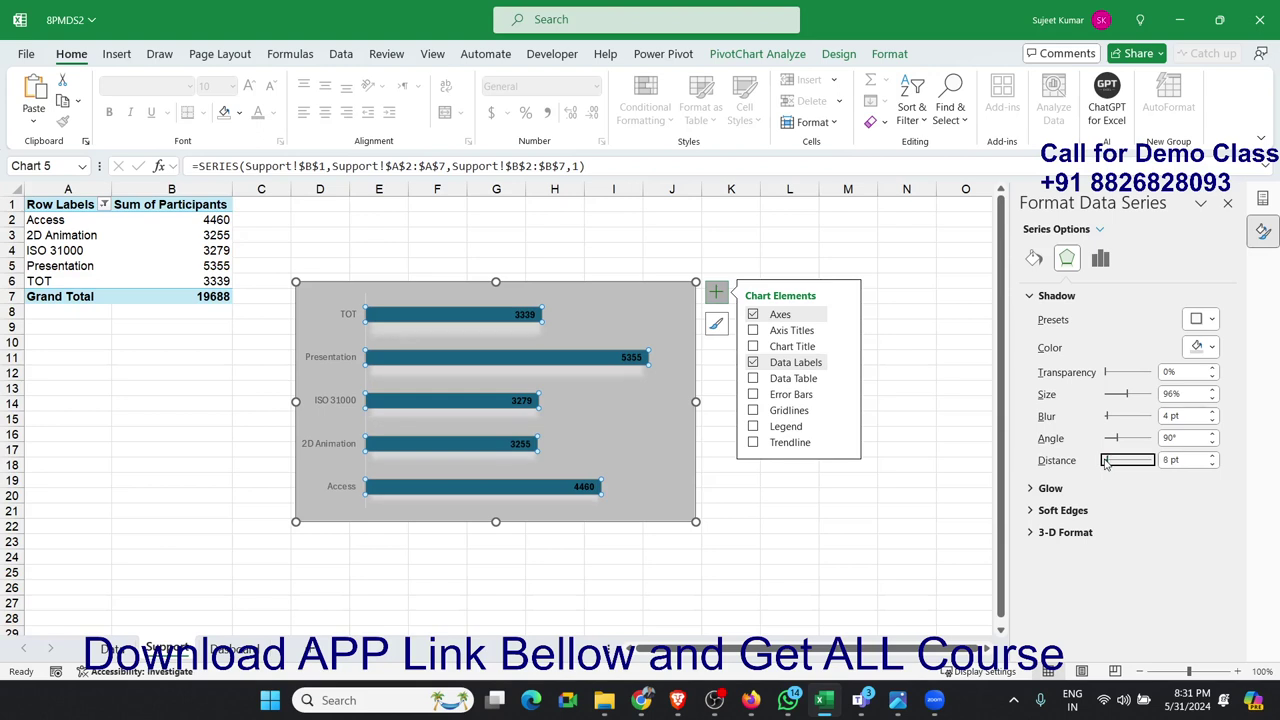
{"action": "left_click", "coordinate": [348, 320]}
{"action": "left_click", "coordinate": [402, 314]}
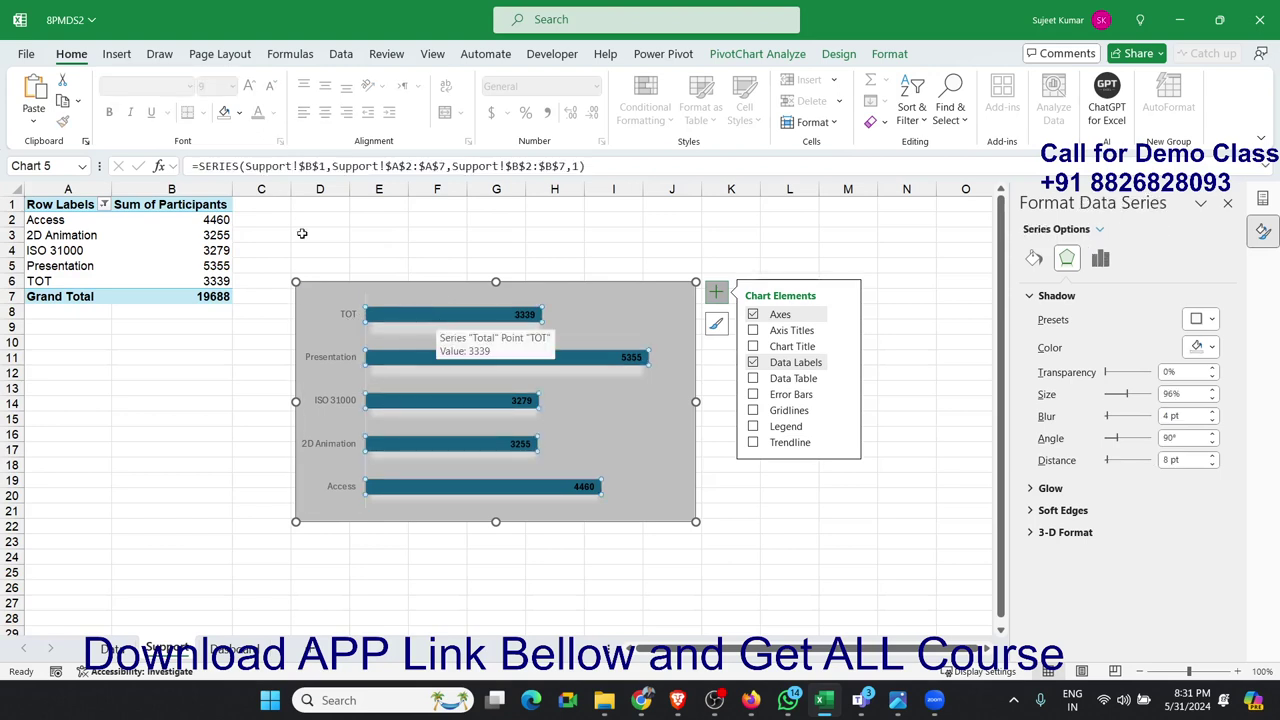
Step: Fill all the bars light green, then colour the Presentation bar yellow
{"action": "left_click", "coordinate": [239, 113]}
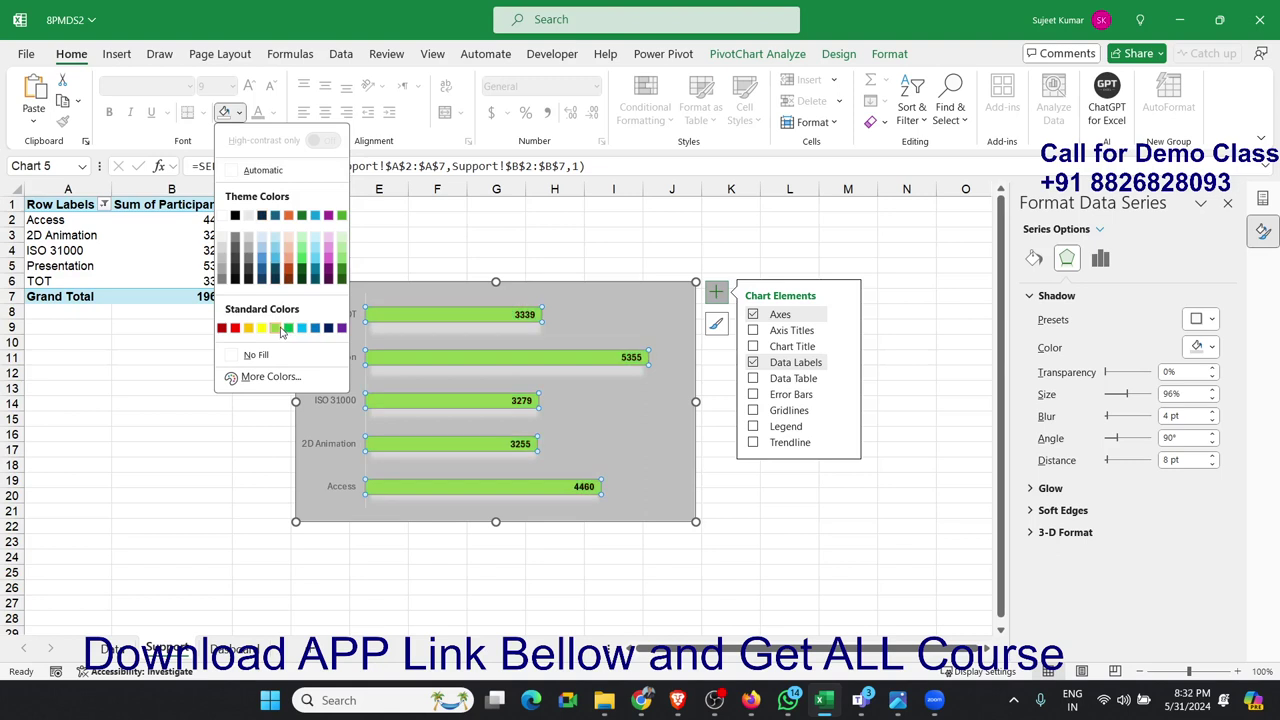
{"action": "left_click", "coordinate": [282, 329]}
{"action": "left_click", "coordinate": [380, 357]}
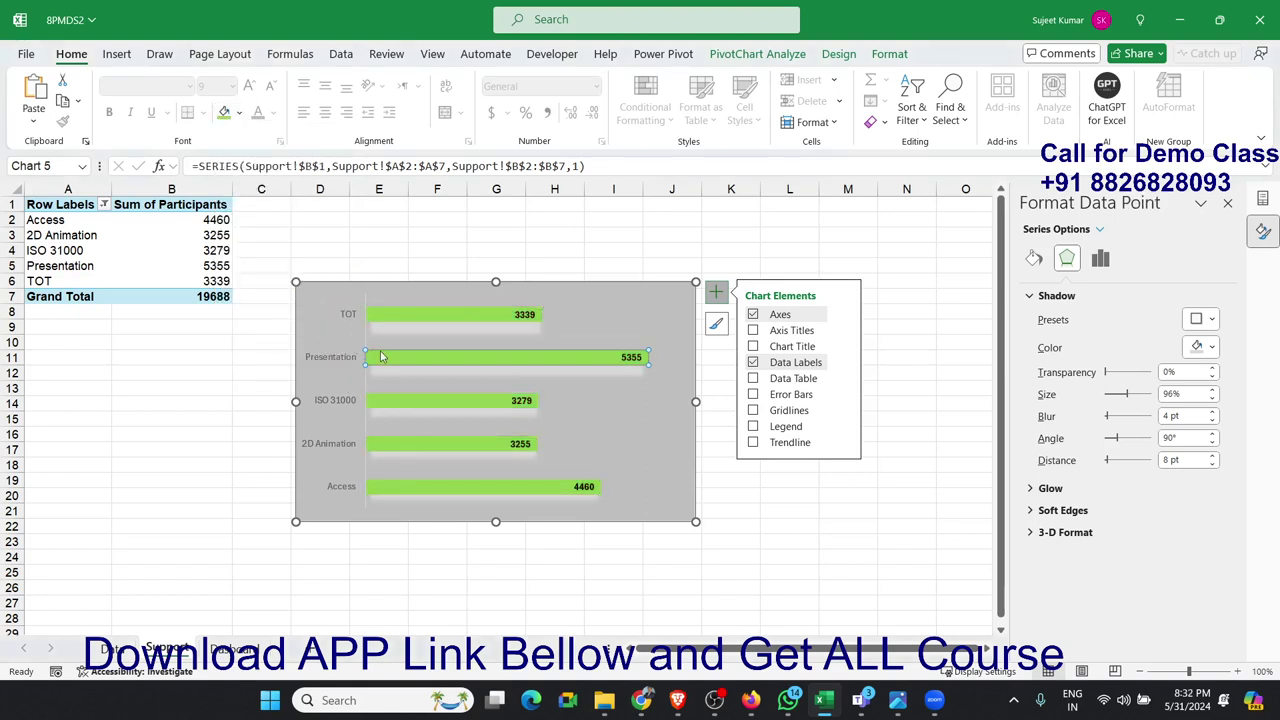
{"action": "left_click", "coordinate": [239, 113]}
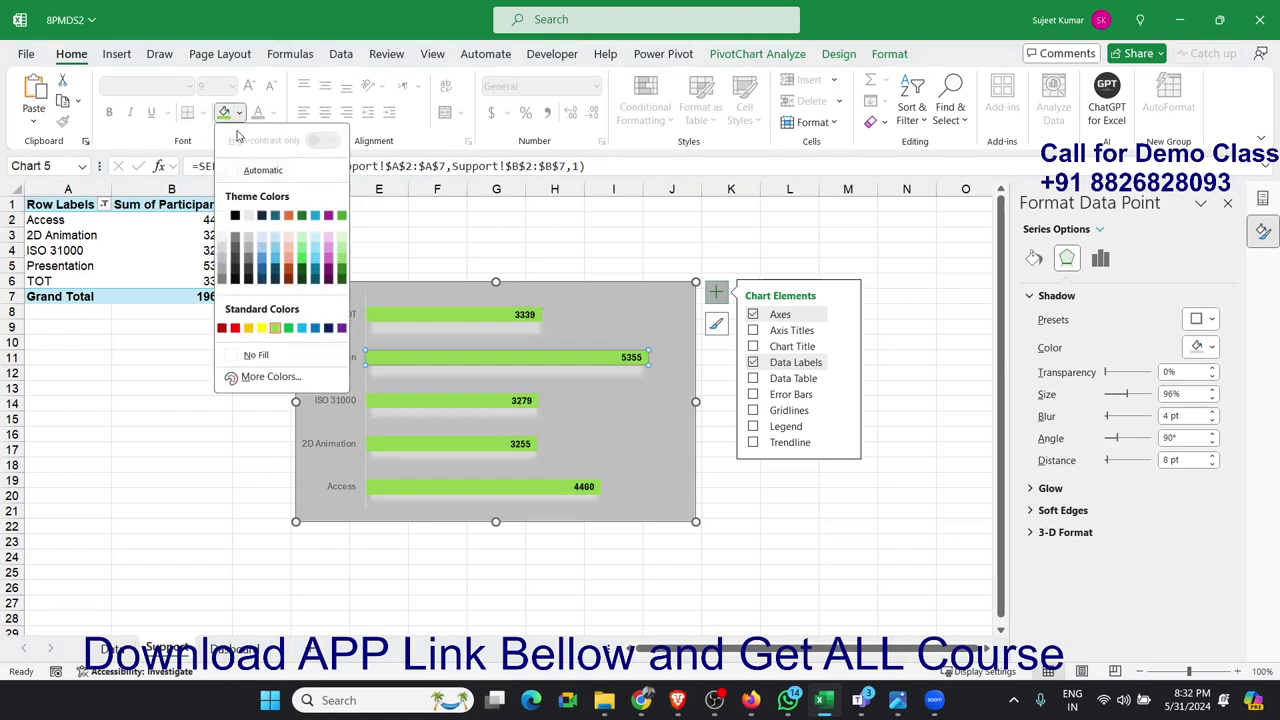
{"action": "left_click", "coordinate": [262, 328]}
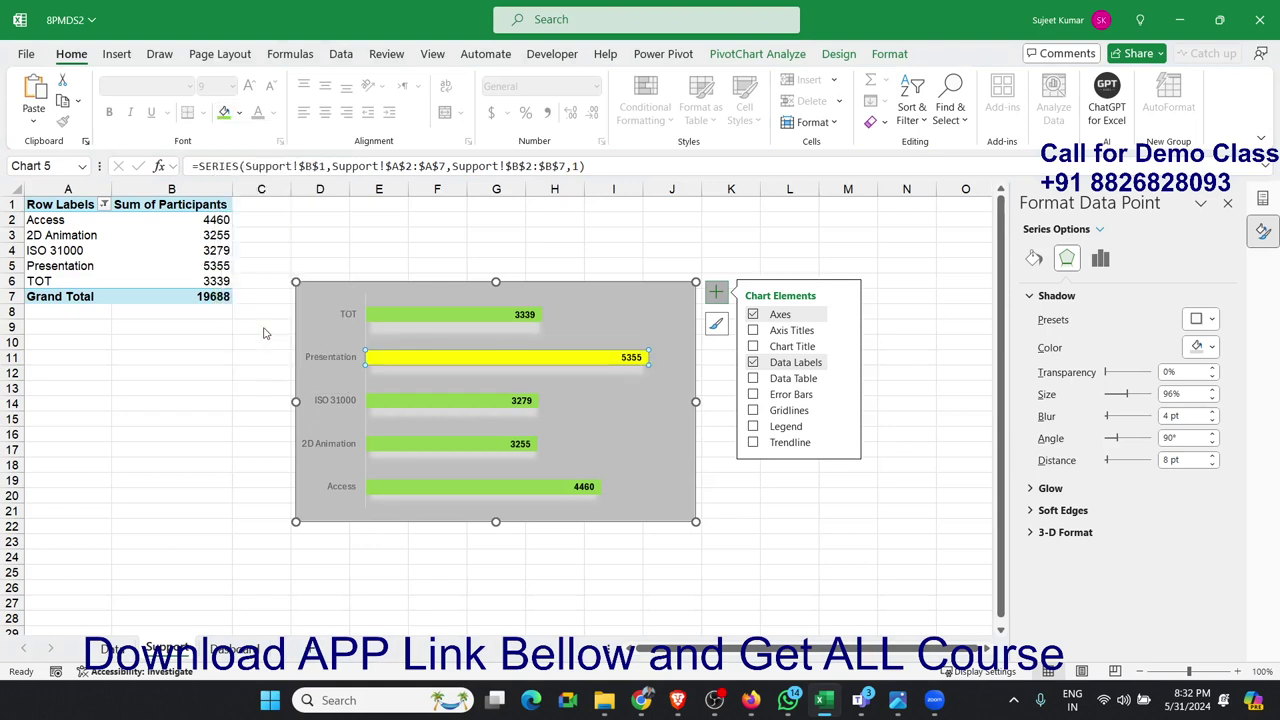
Step: Colour the ISO 31000 bar orange and the Access bar light blue
{"action": "left_click", "coordinate": [430, 408]}
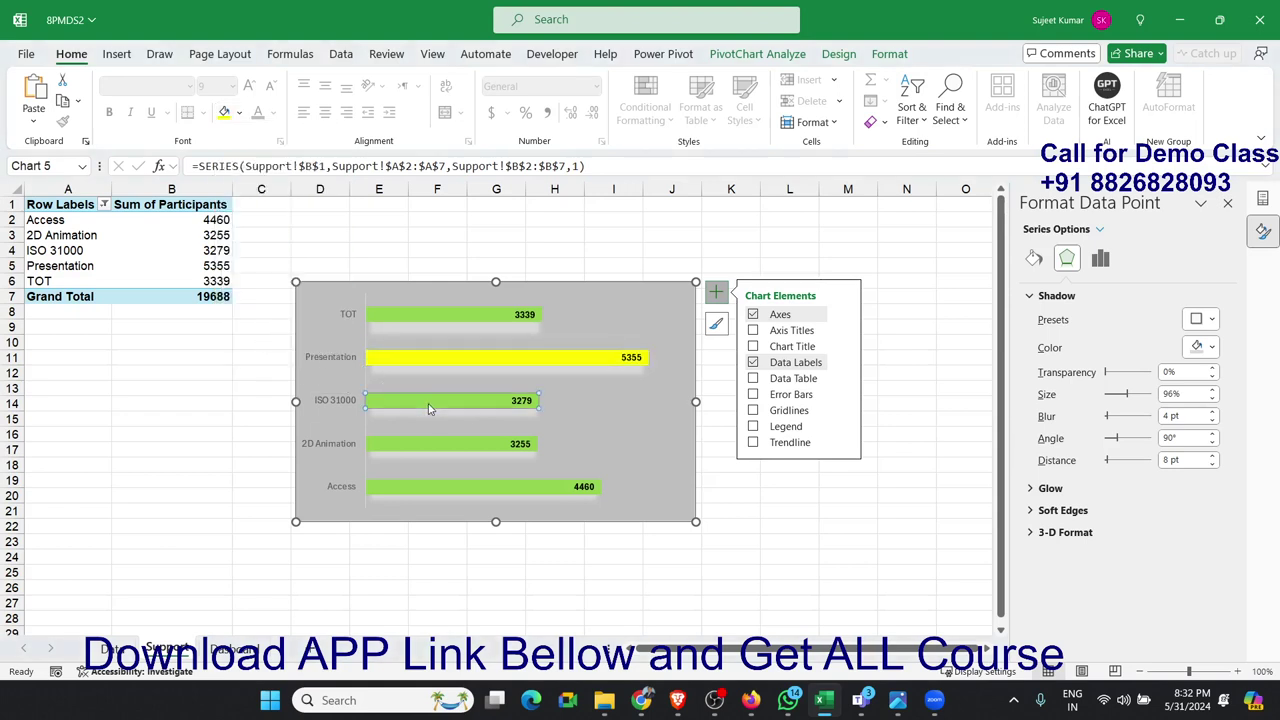
{"action": "left_click", "coordinate": [239, 113]}
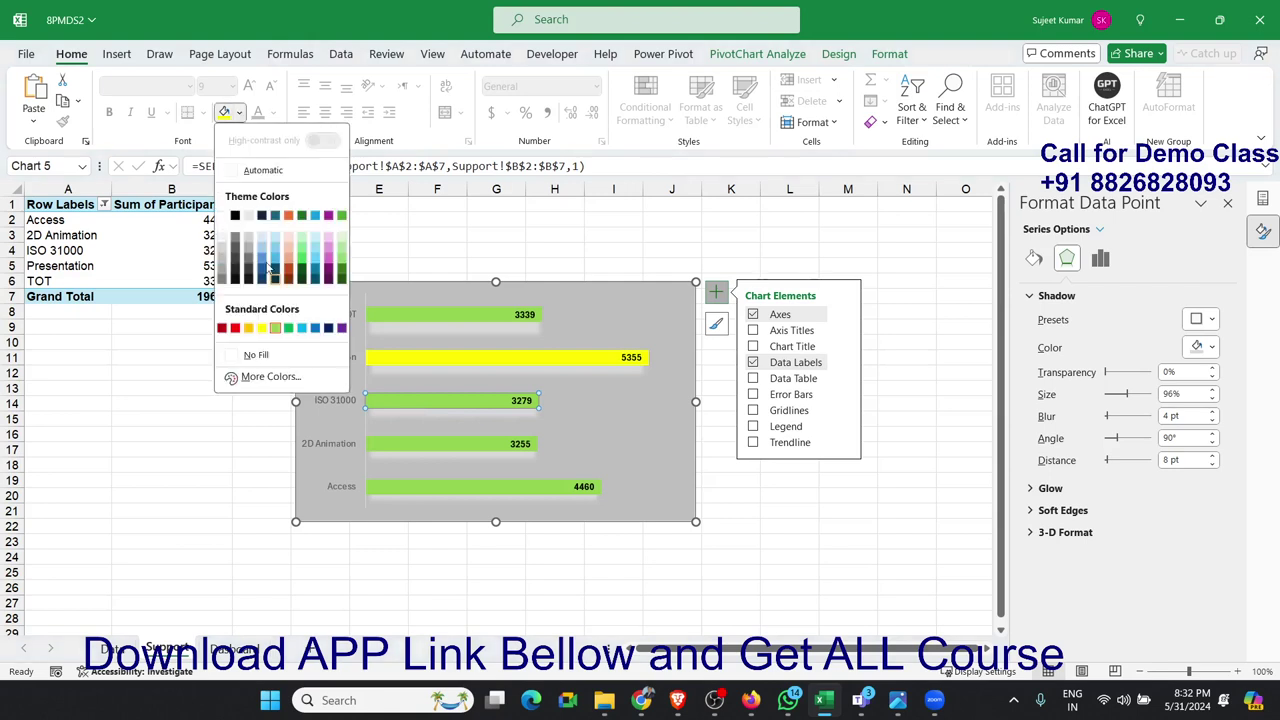
{"action": "left_click", "coordinate": [249, 328]}
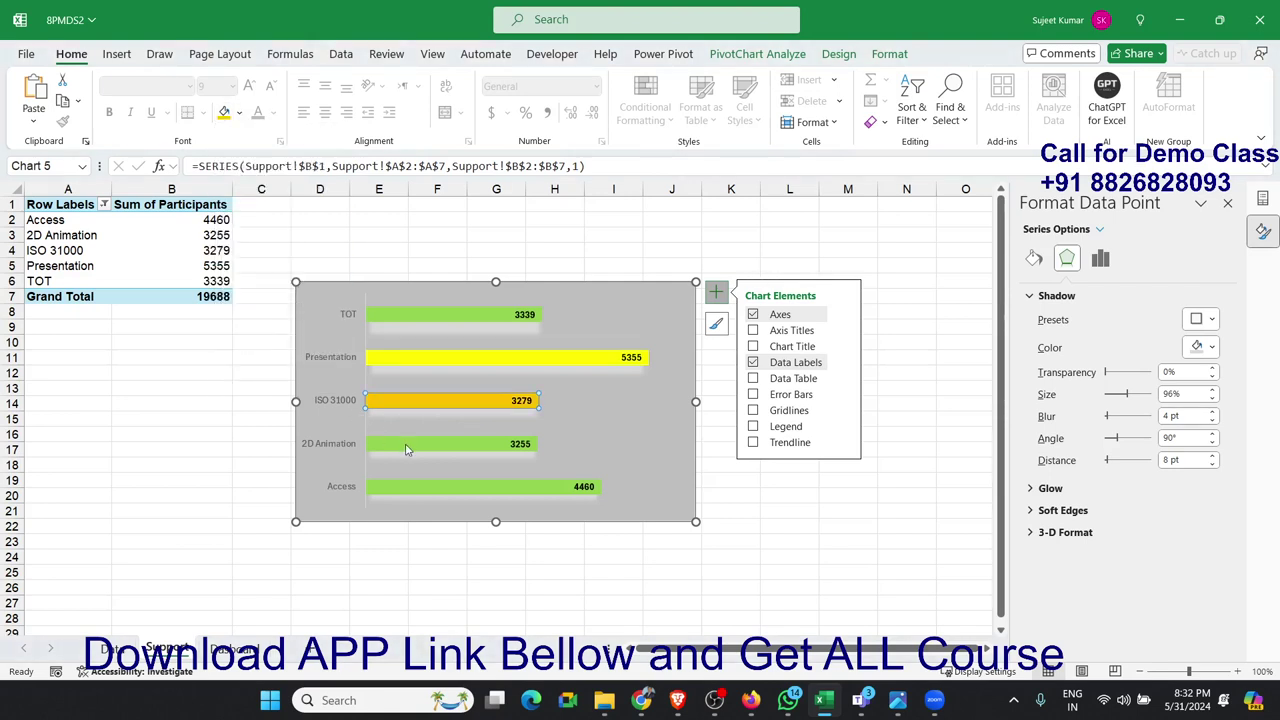
{"action": "left_click", "coordinate": [403, 487]}
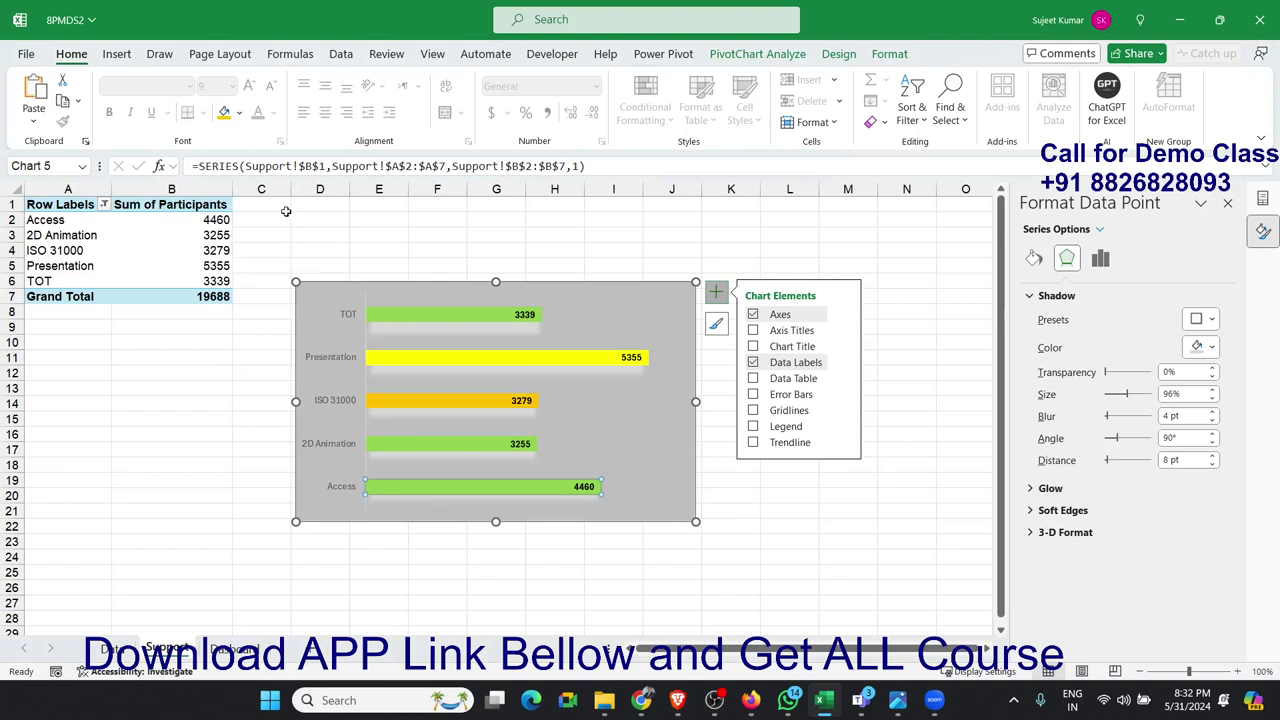
{"action": "left_click", "coordinate": [239, 113]}
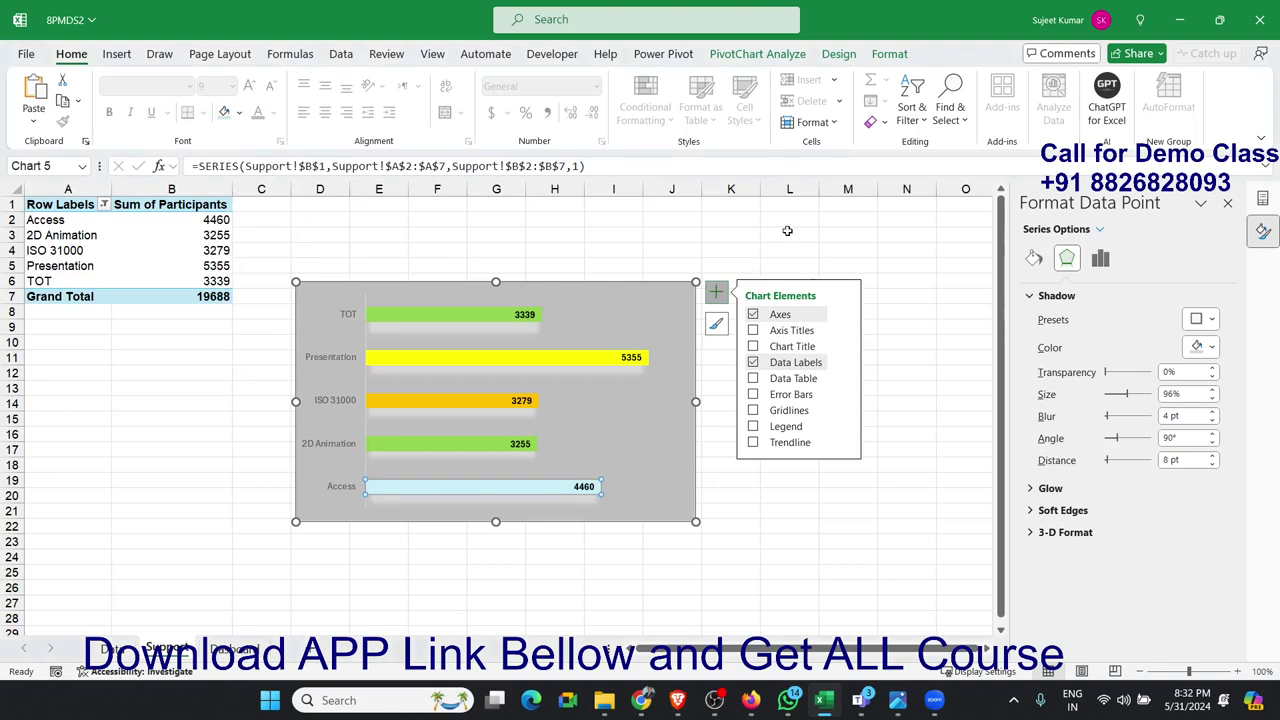
{"action": "left_click", "coordinate": [681, 352]}
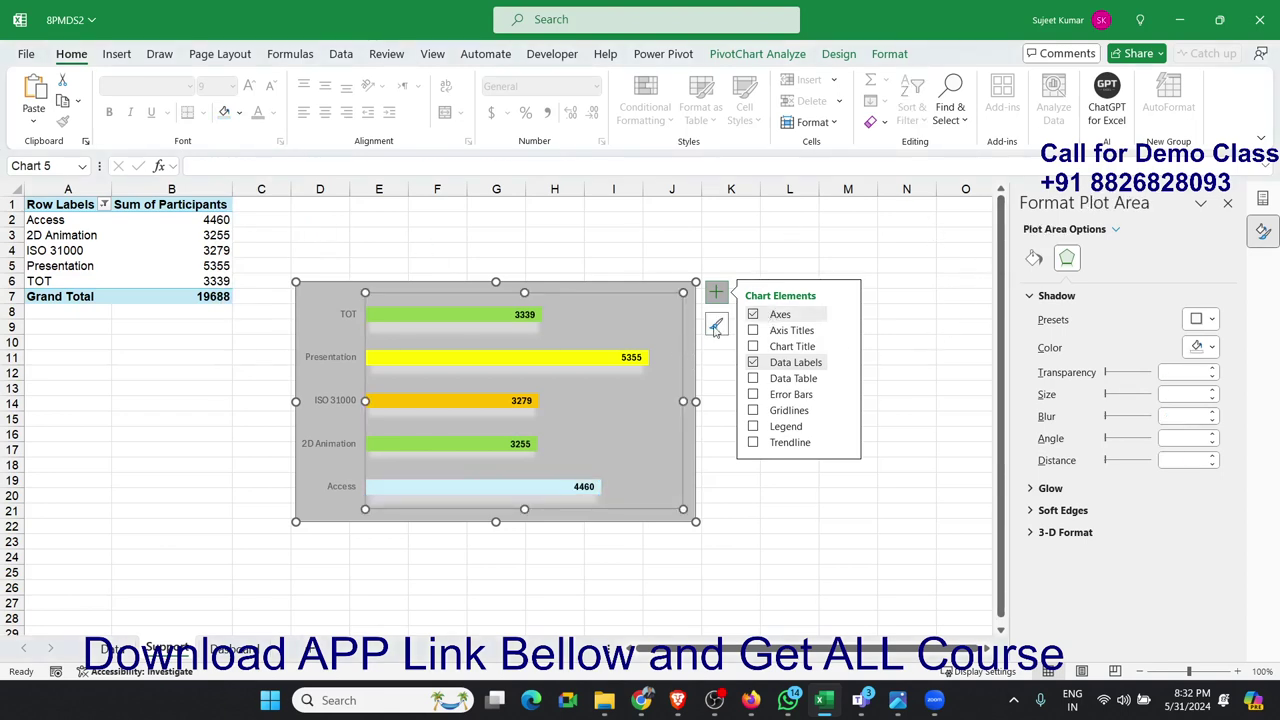
Step: Apply a blue glow preset to the whole bar series in Format Data Series
{"action": "left_click", "coordinate": [599, 363]}
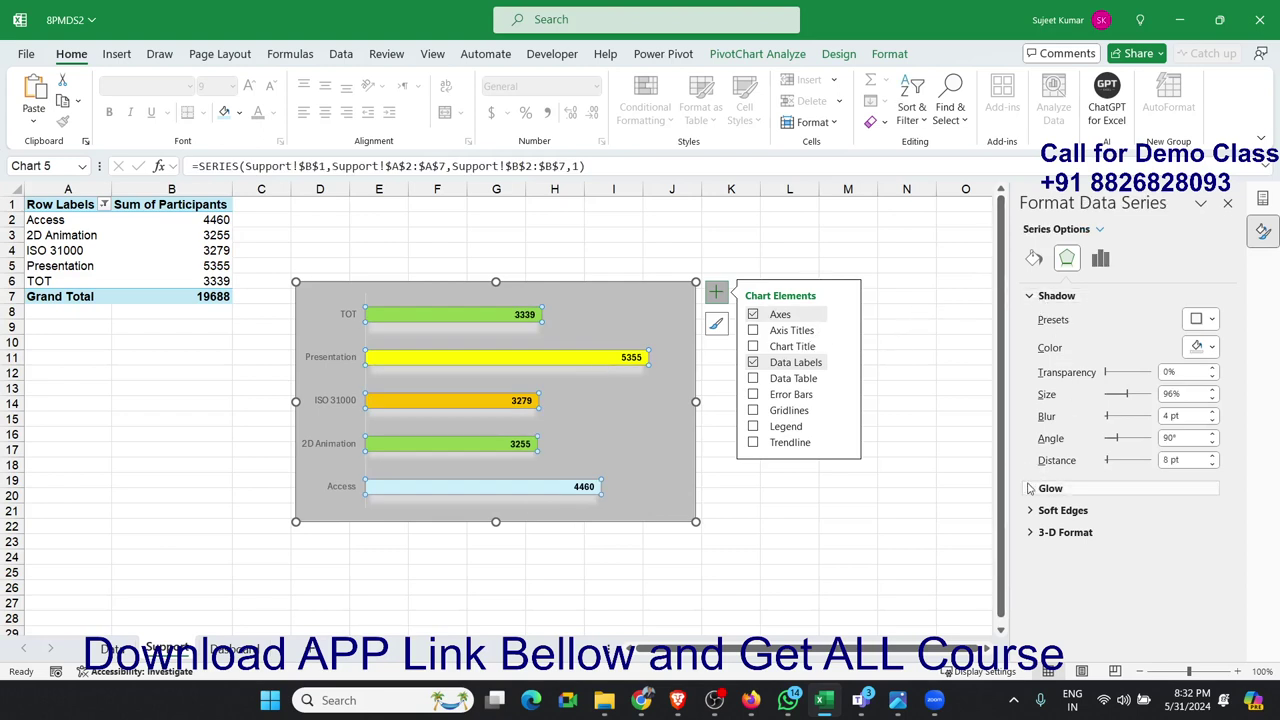
{"action": "left_click", "coordinate": [1030, 488]}
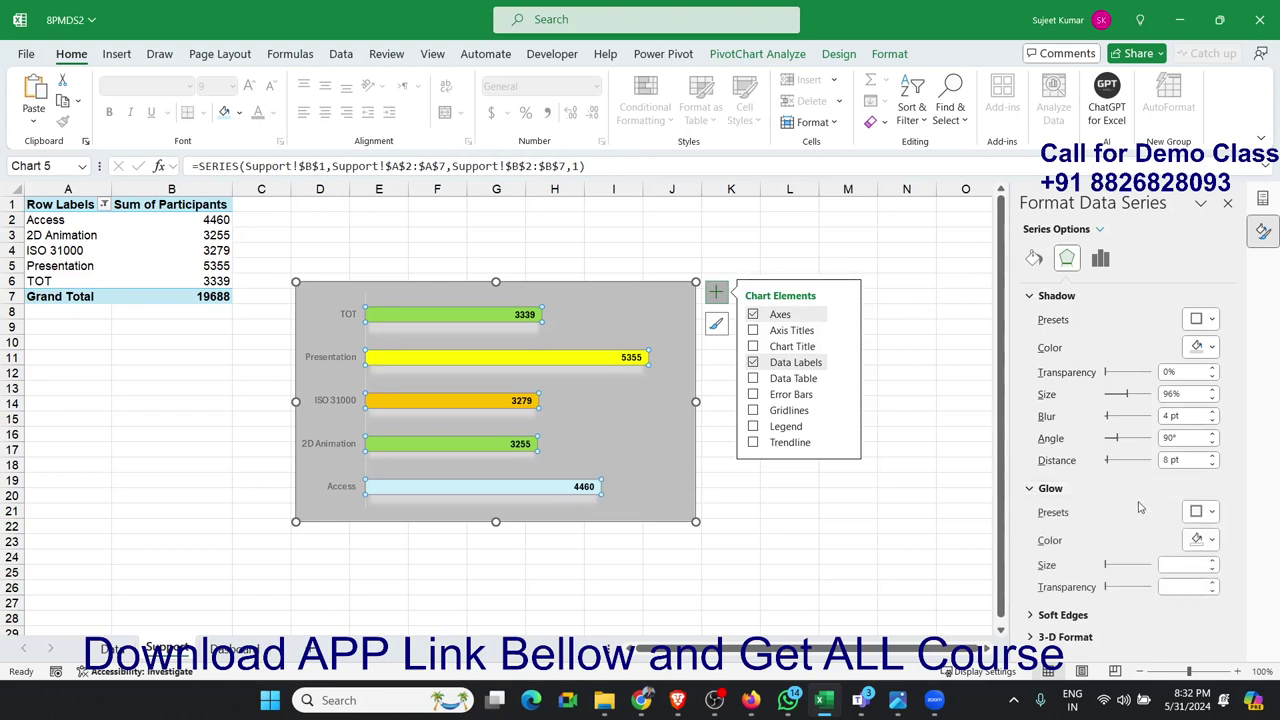
{"action": "left_click", "coordinate": [1212, 512]}
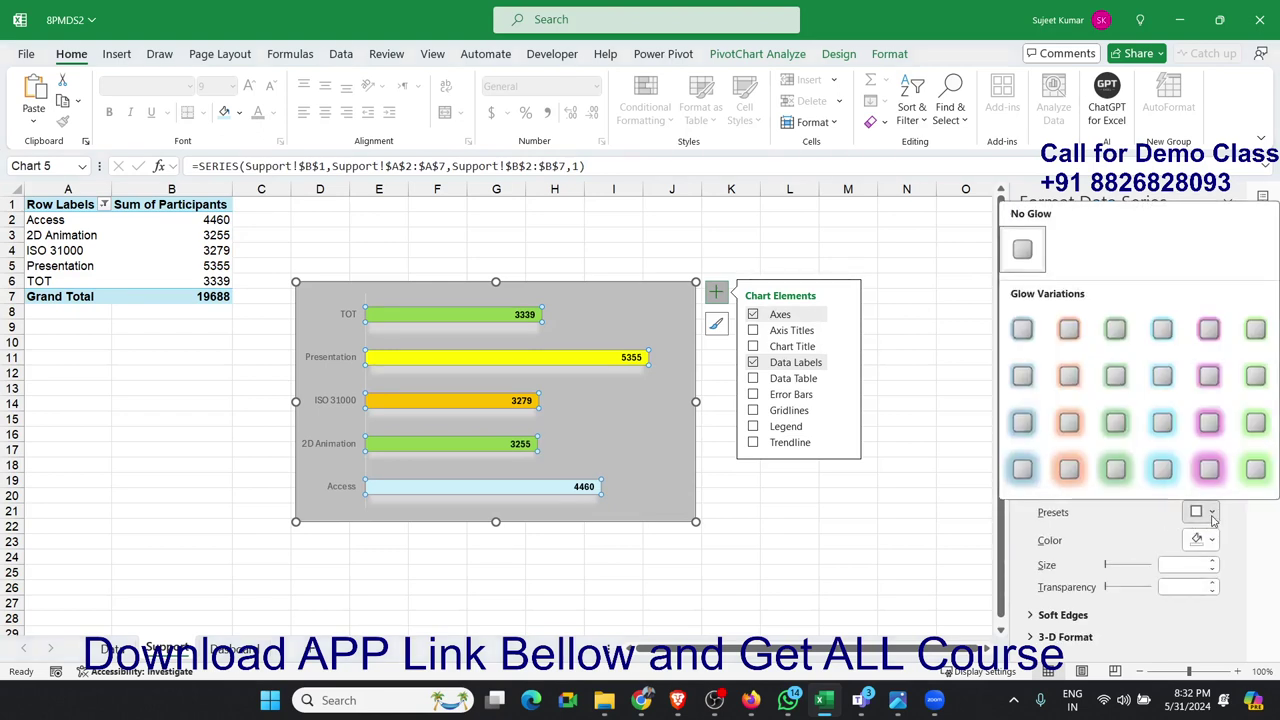
{"action": "left_click", "coordinate": [1024, 422]}
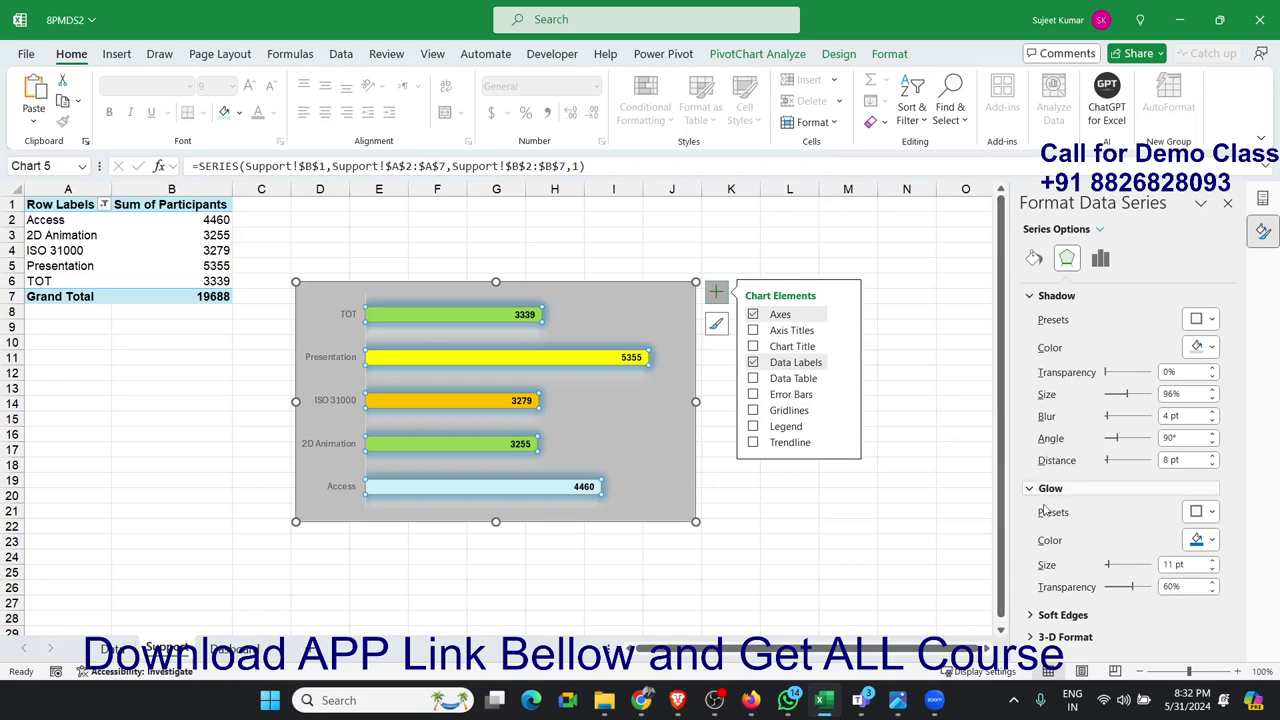
{"action": "left_click", "coordinate": [1100, 258]}
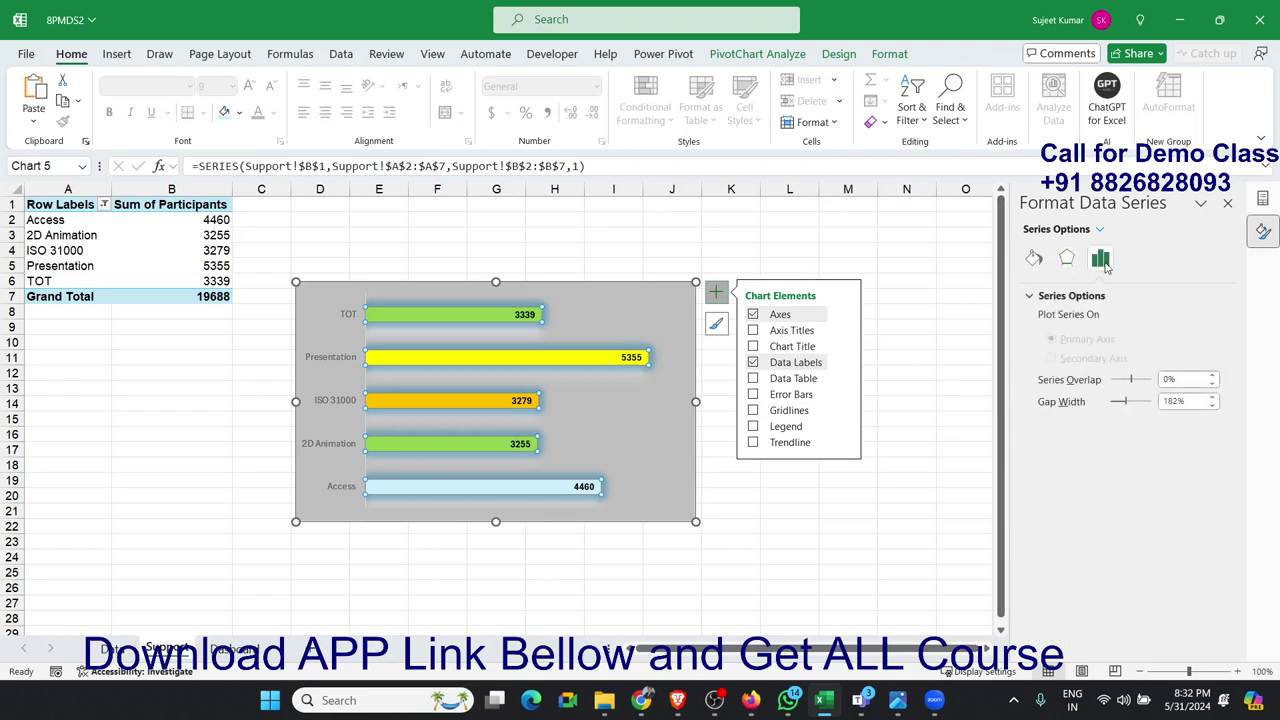
{"action": "left_click", "coordinate": [1035, 260]}
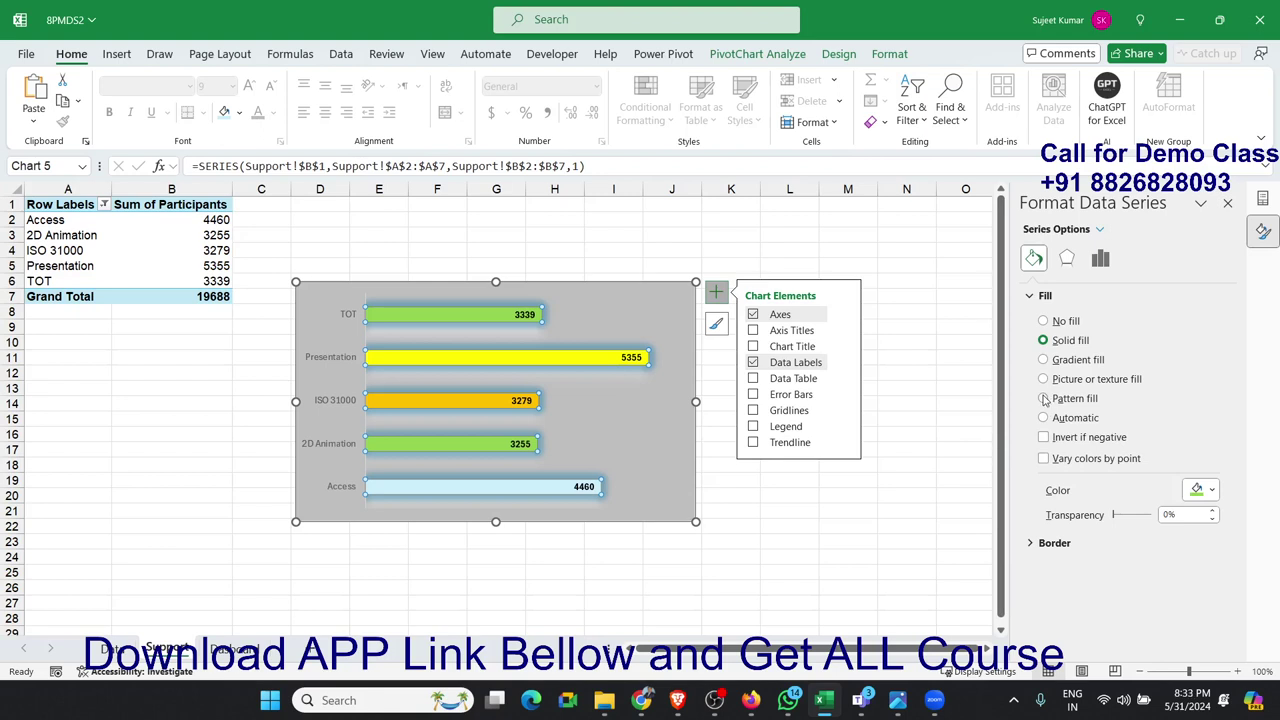
Step: Set the vertical category axis line to No line, keeping only the training-name labels
{"action": "left_click", "coordinate": [610, 430]}
{"action": "left_click", "coordinate": [310, 347]}
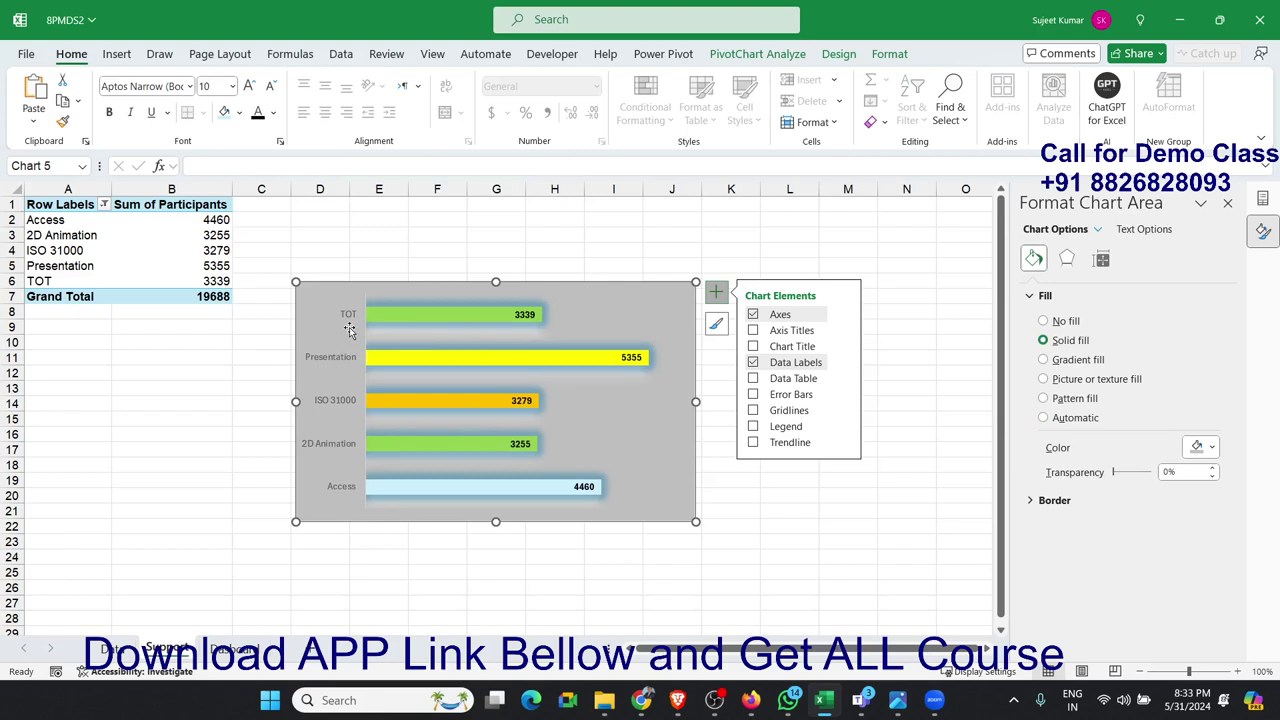
{"action": "left_click", "coordinate": [352, 319]}
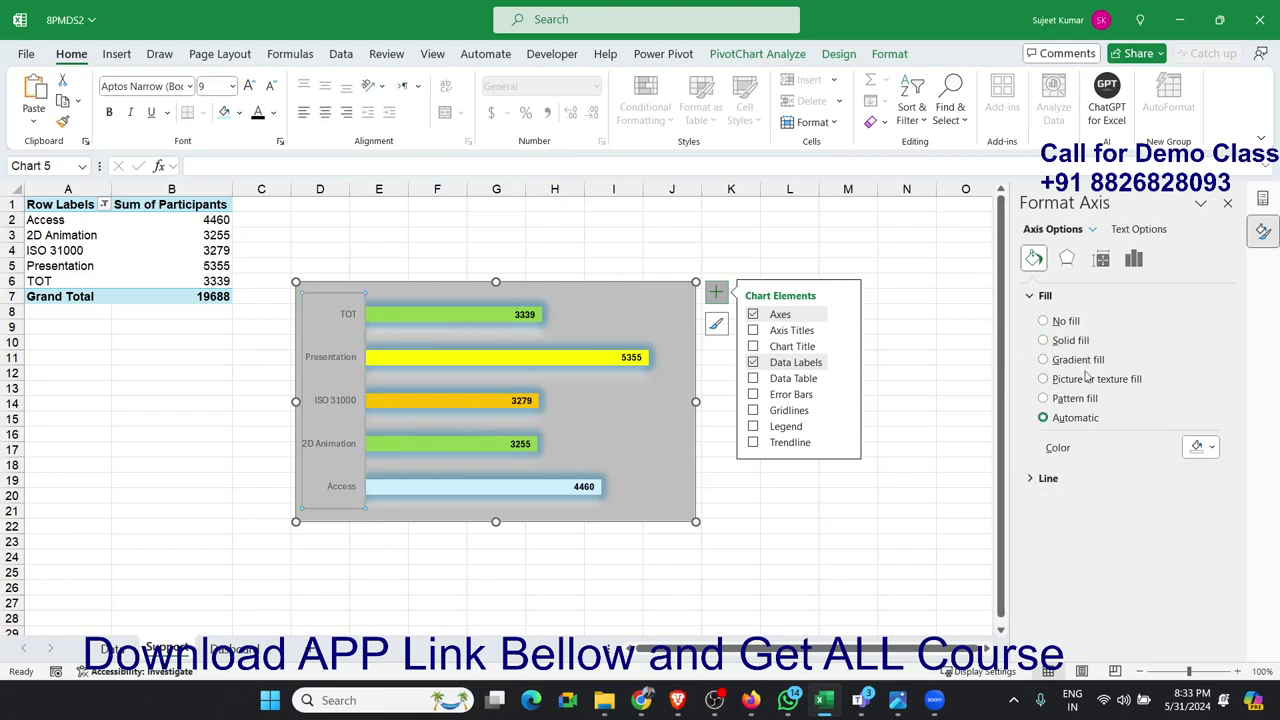
{"action": "left_click", "coordinate": [1040, 479]}
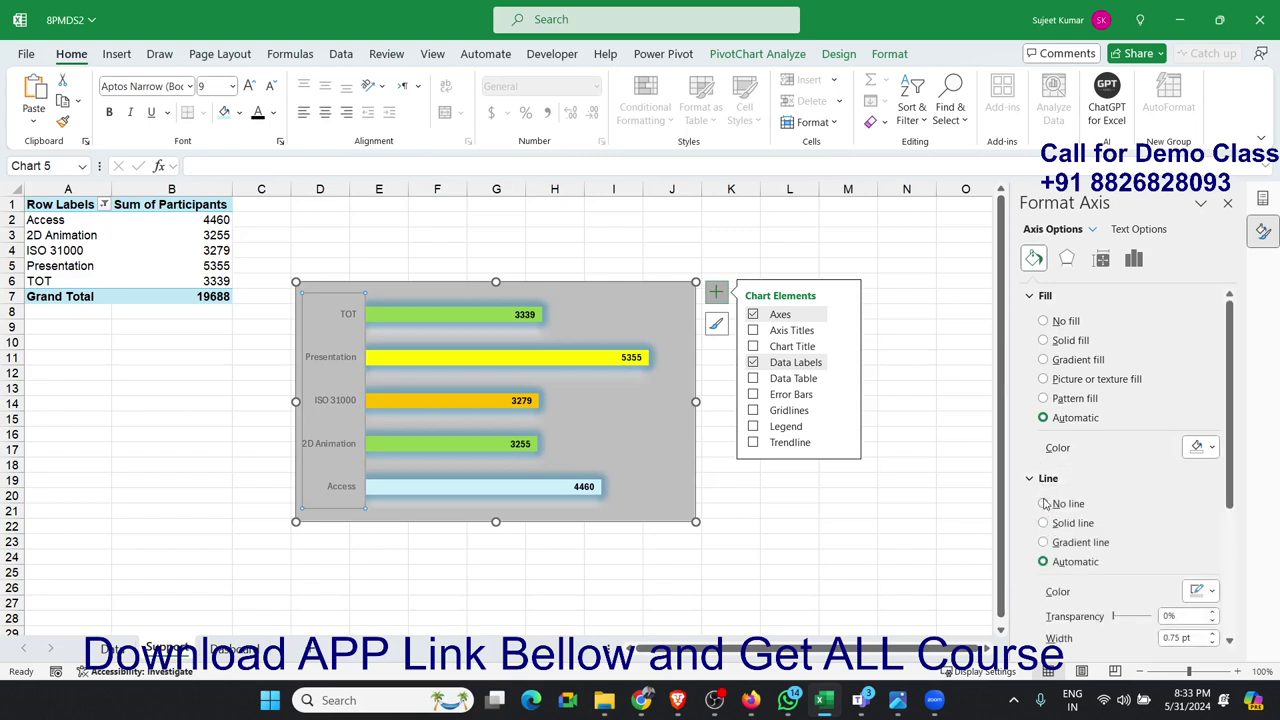
{"action": "left_click", "coordinate": [1044, 504]}
{"action": "left_click", "coordinate": [665, 438]}
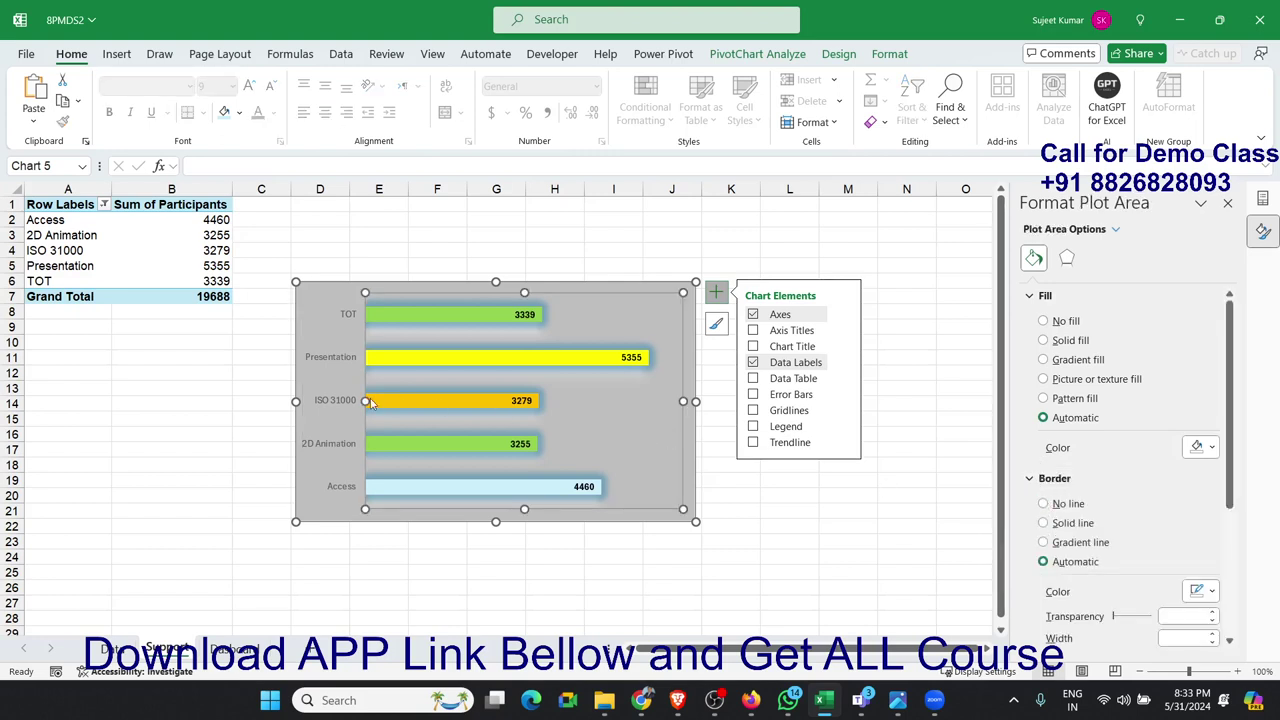
{"action": "left_click", "coordinate": [310, 355]}
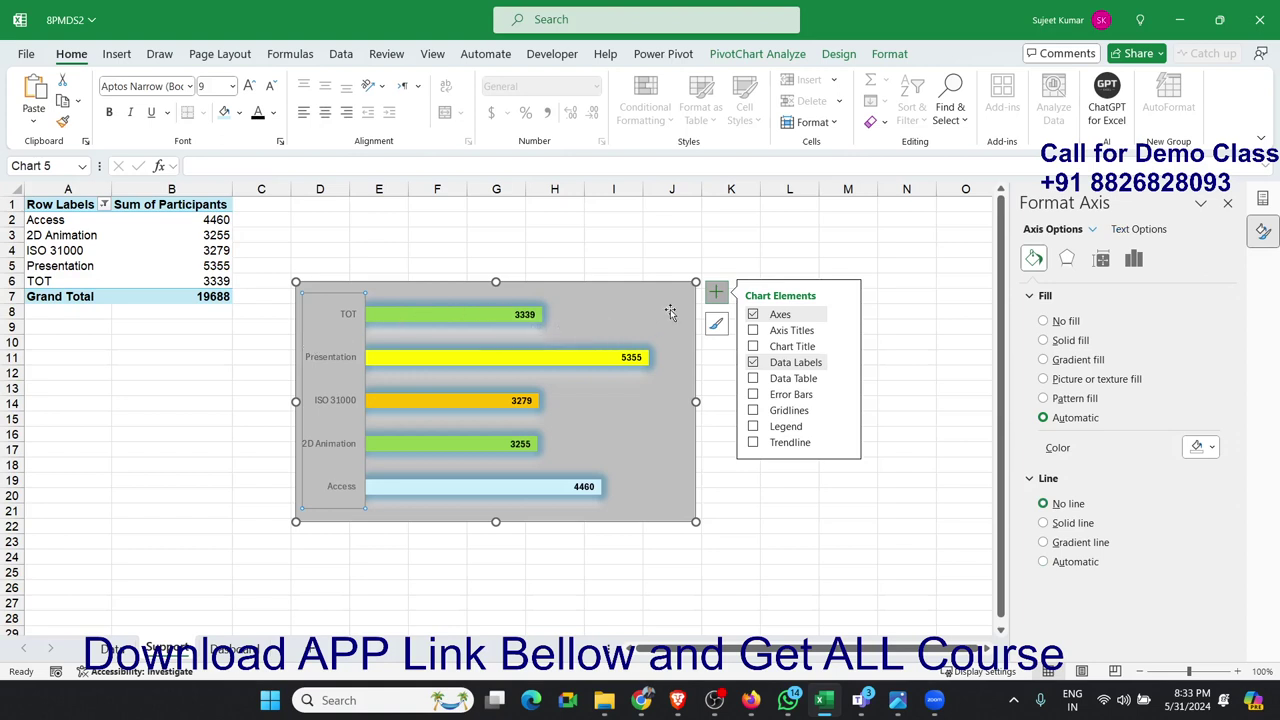
{"action": "left_click", "coordinate": [686, 291]}
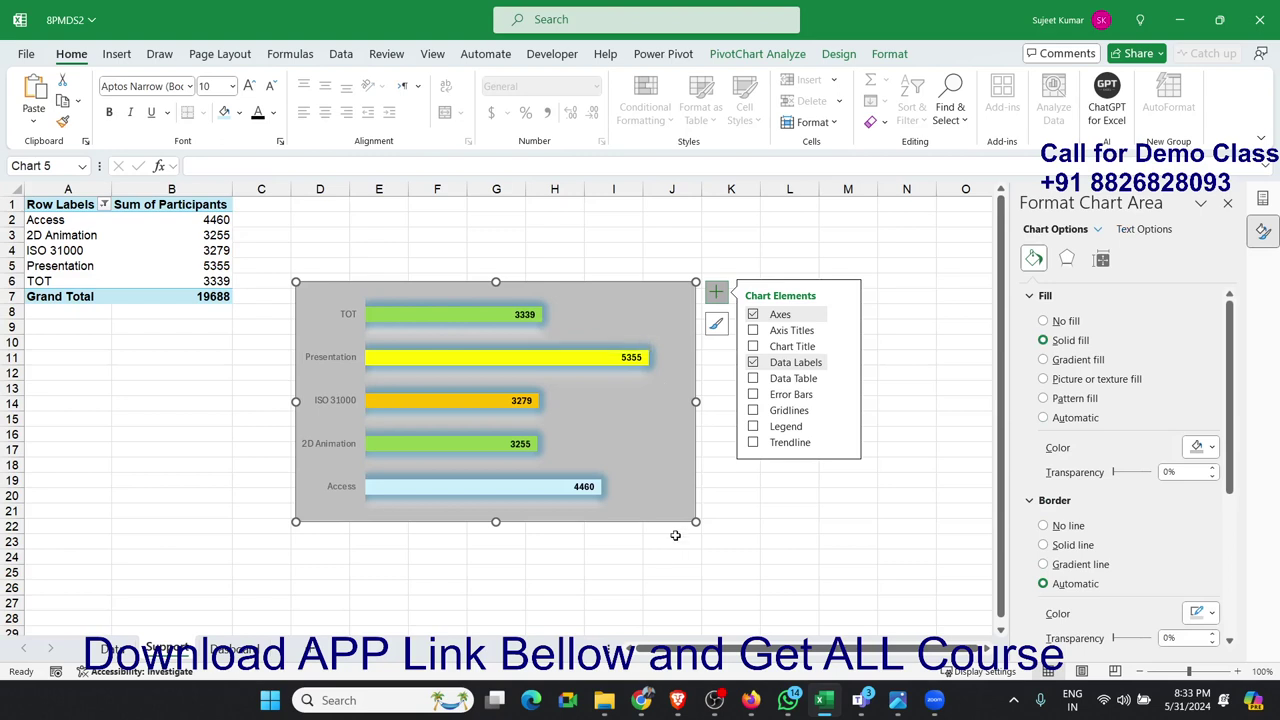
Step: Cut the bar chart, paste it at D14 on the Dashboard, and narrow it under Popular Course
{"action": "key", "text": "ctrl+x"}
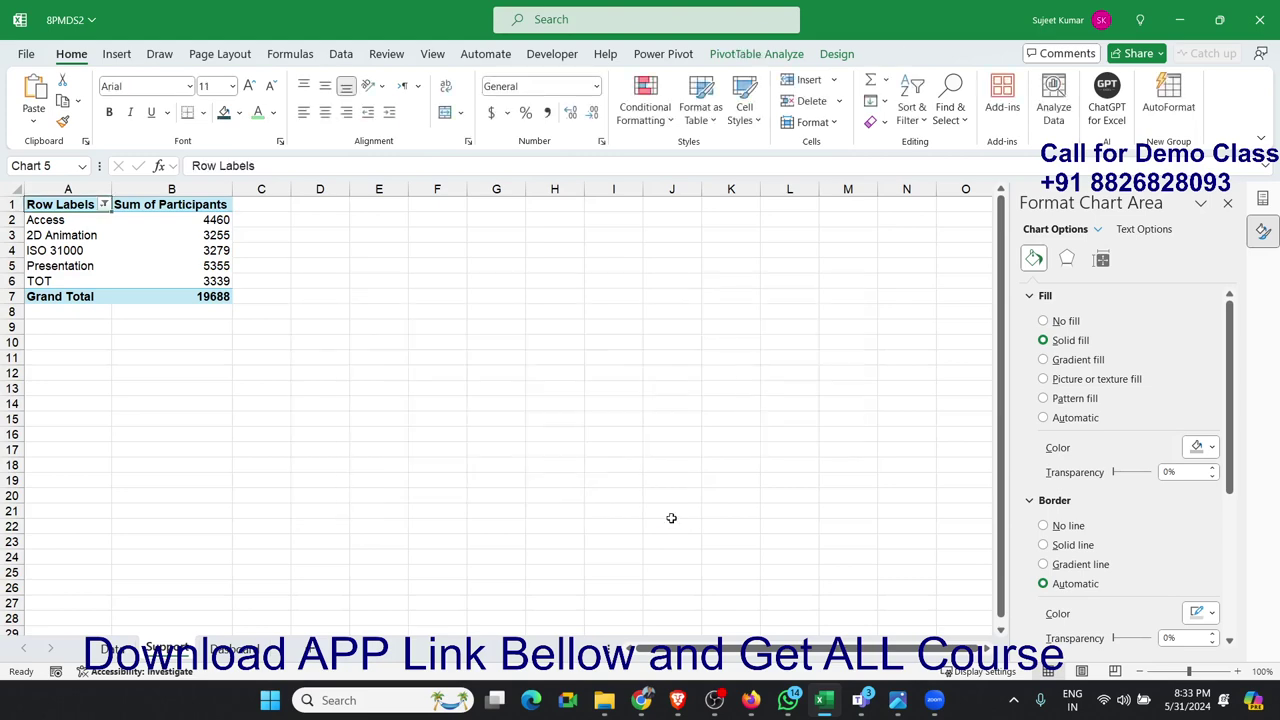
{"action": "left_click", "coordinate": [249, 651]}
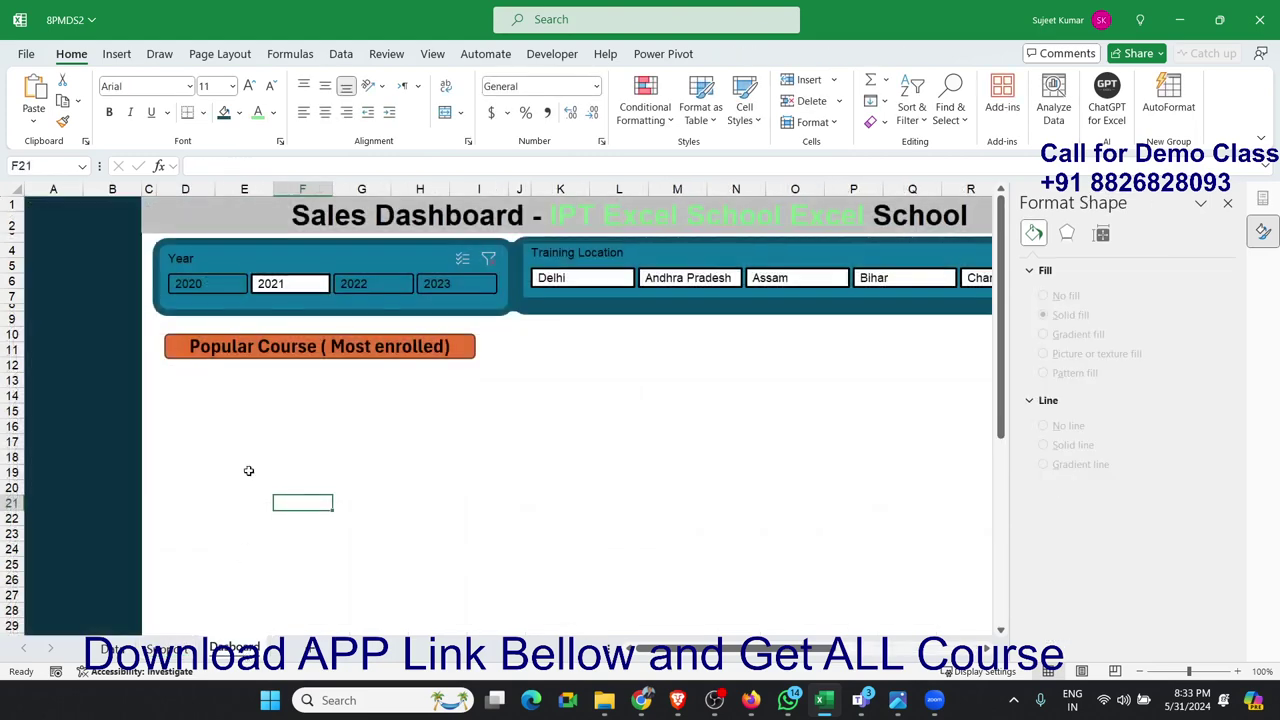
{"action": "left_click", "coordinate": [207, 393]}
{"action": "key", "text": "ctrl+v"}
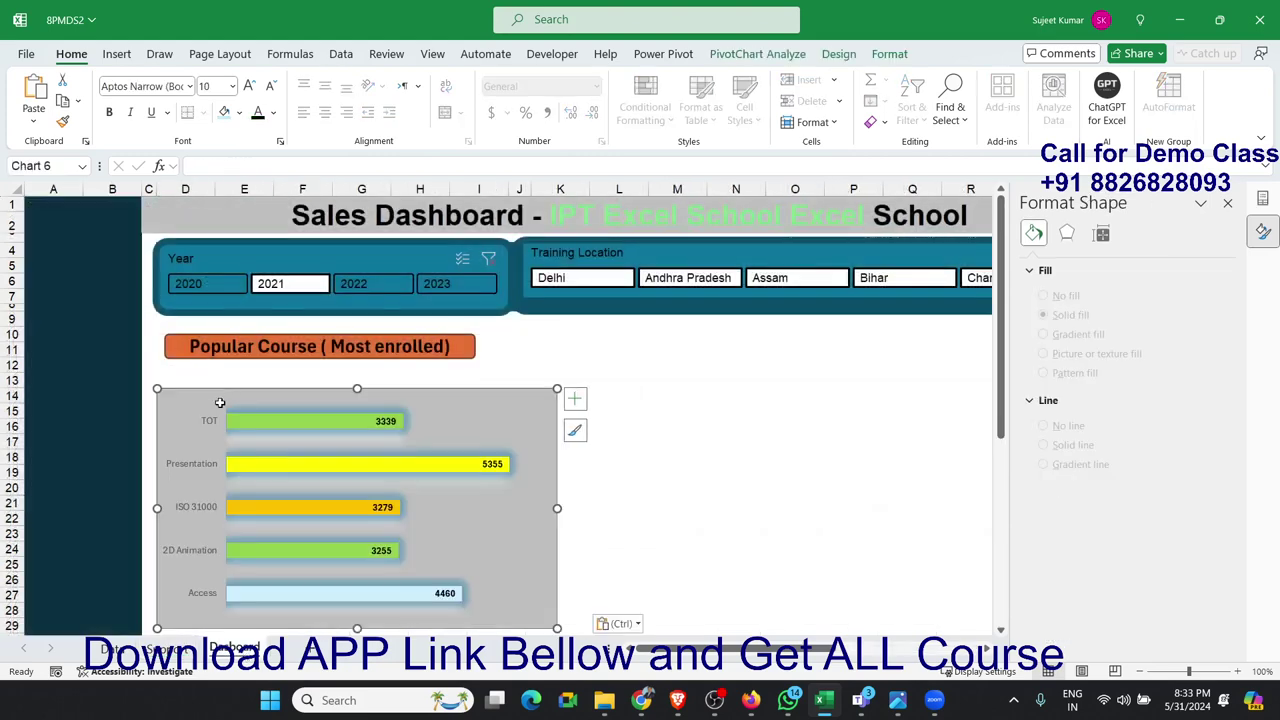
{"action": "left_click_drag", "start_coordinate": [166, 411], "coordinate": [174, 391]}
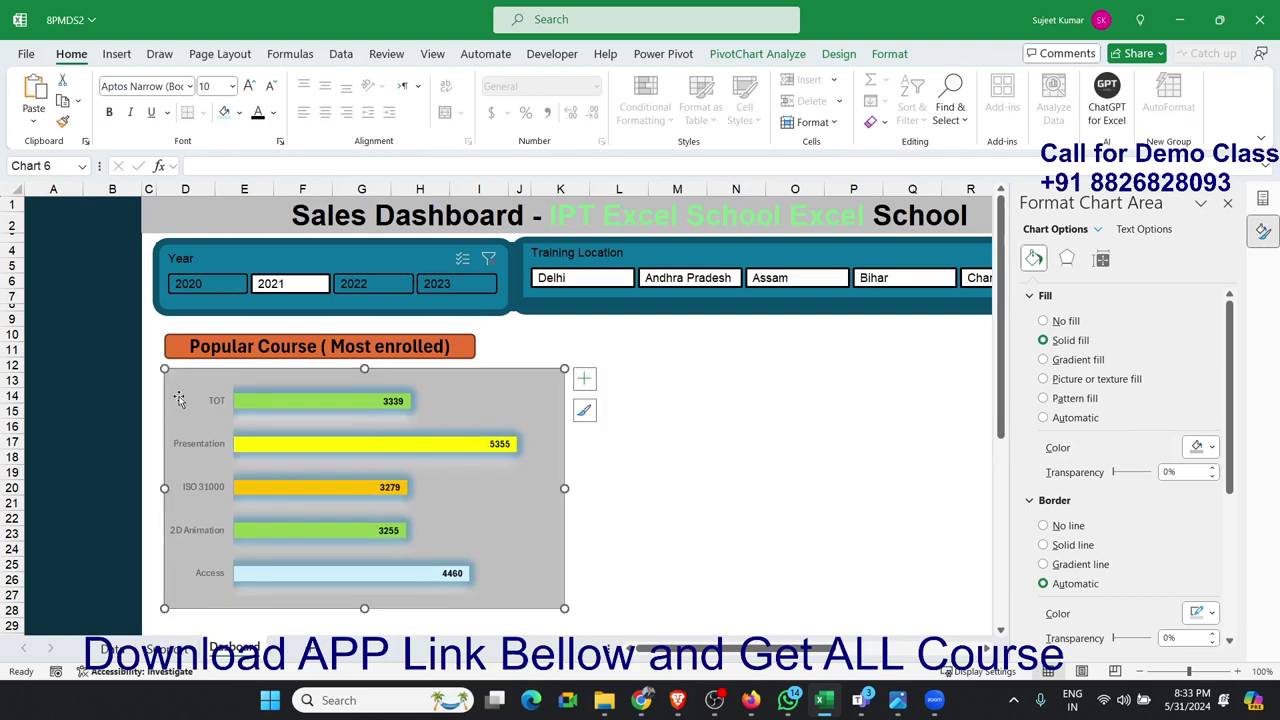
{"action": "scroll", "coordinate": [546, 565], "scroll_direction": "down", "scroll_amount": 1}
{"action": "left_click_drag", "start_coordinate": [566, 548], "coordinate": [487, 549]}
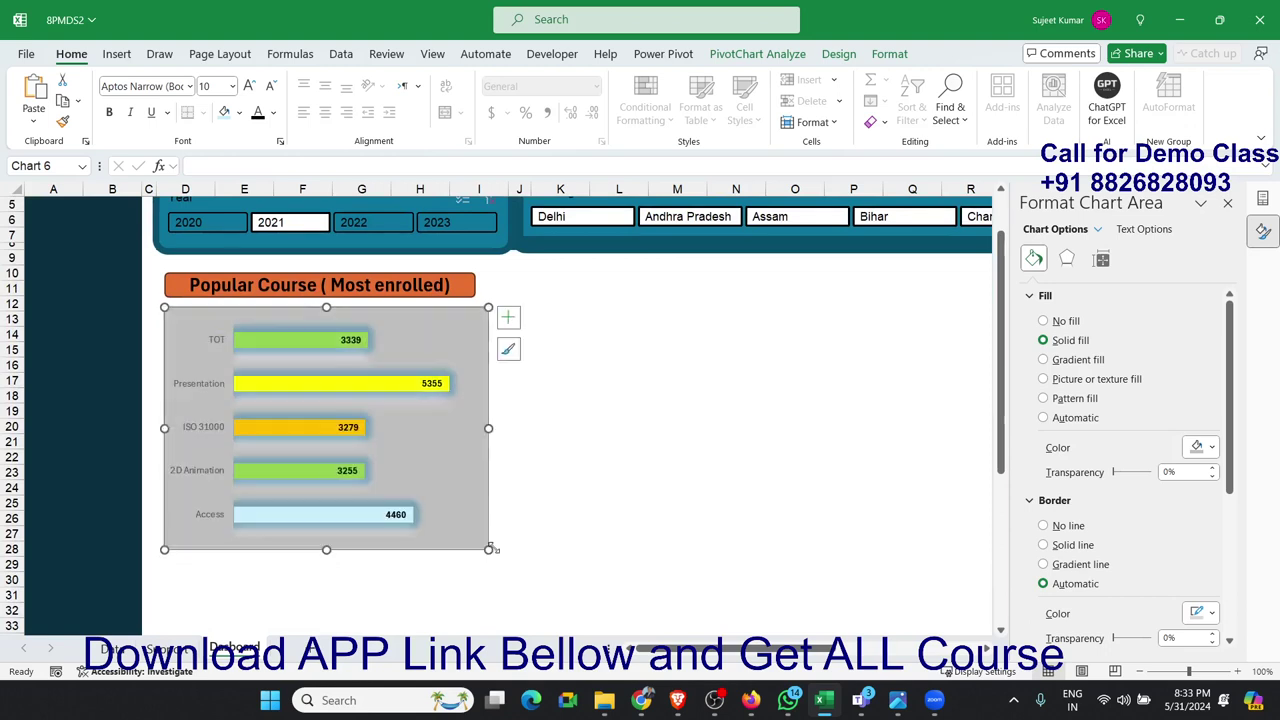
{"action": "left_click", "coordinate": [576, 520]}
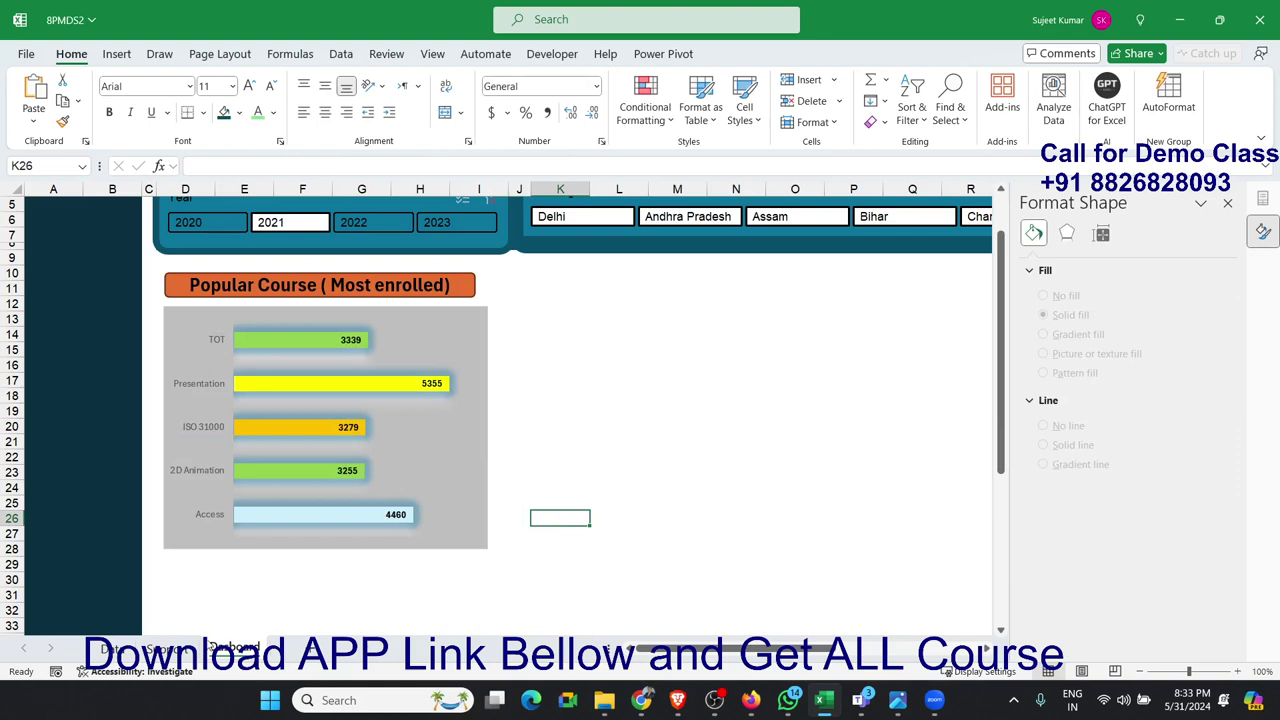
{"action": "left_click", "coordinate": [170, 647]}
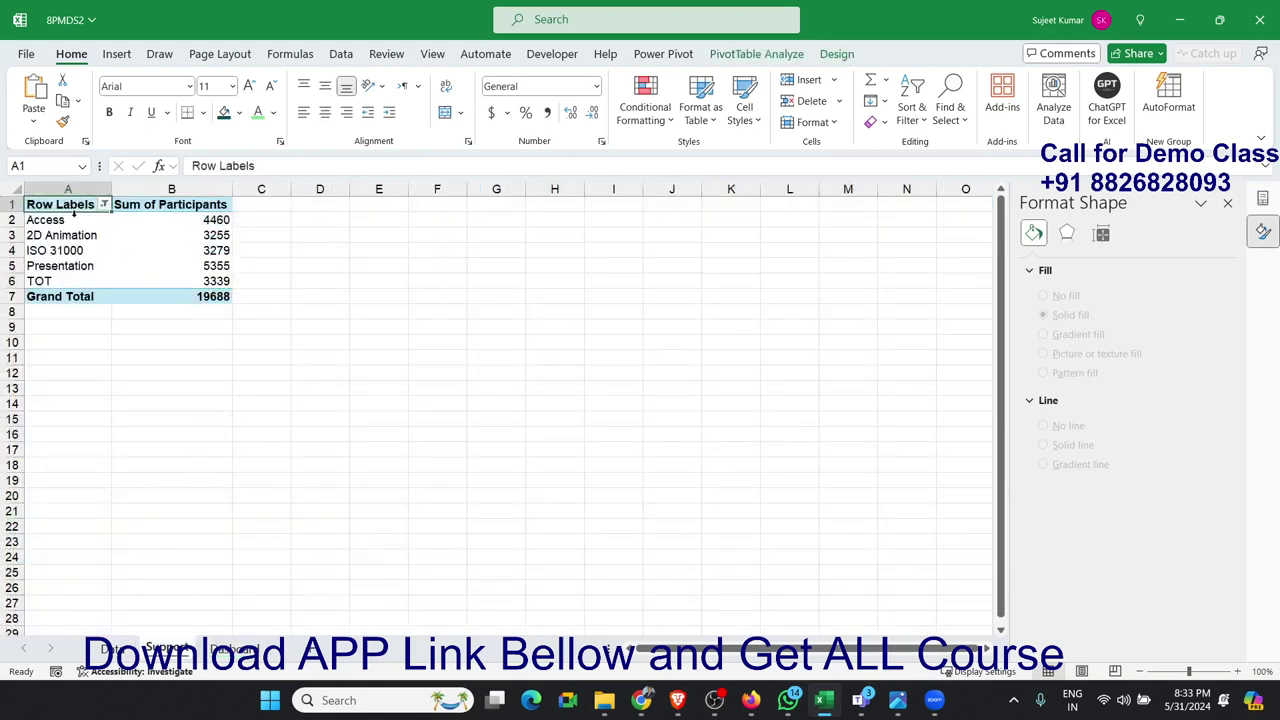
Step: Copy the pivot table A1:B7 and paste a duplicate at E1
{"action": "left_click_drag", "start_coordinate": [57, 205], "coordinate": [215, 296]}
{"action": "key", "text": "ctrl+c"}
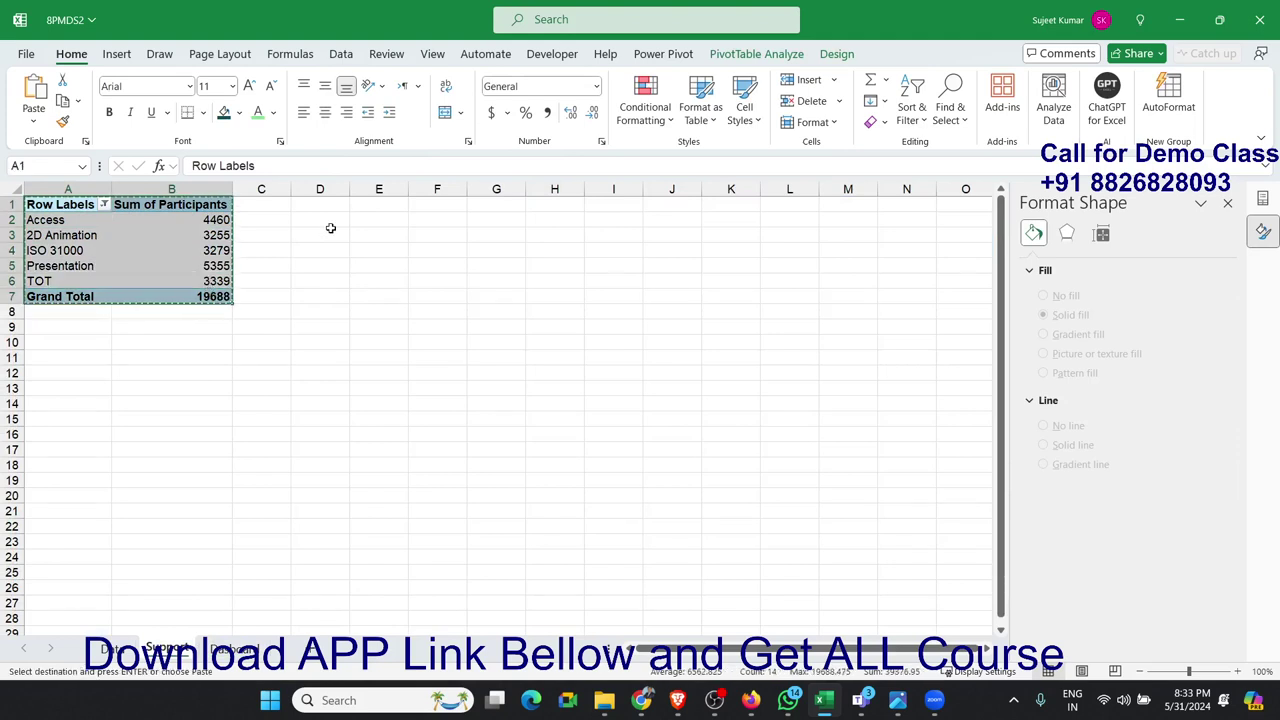
{"action": "left_click", "coordinate": [354, 204]}
{"action": "key", "text": "ctrl+v"}
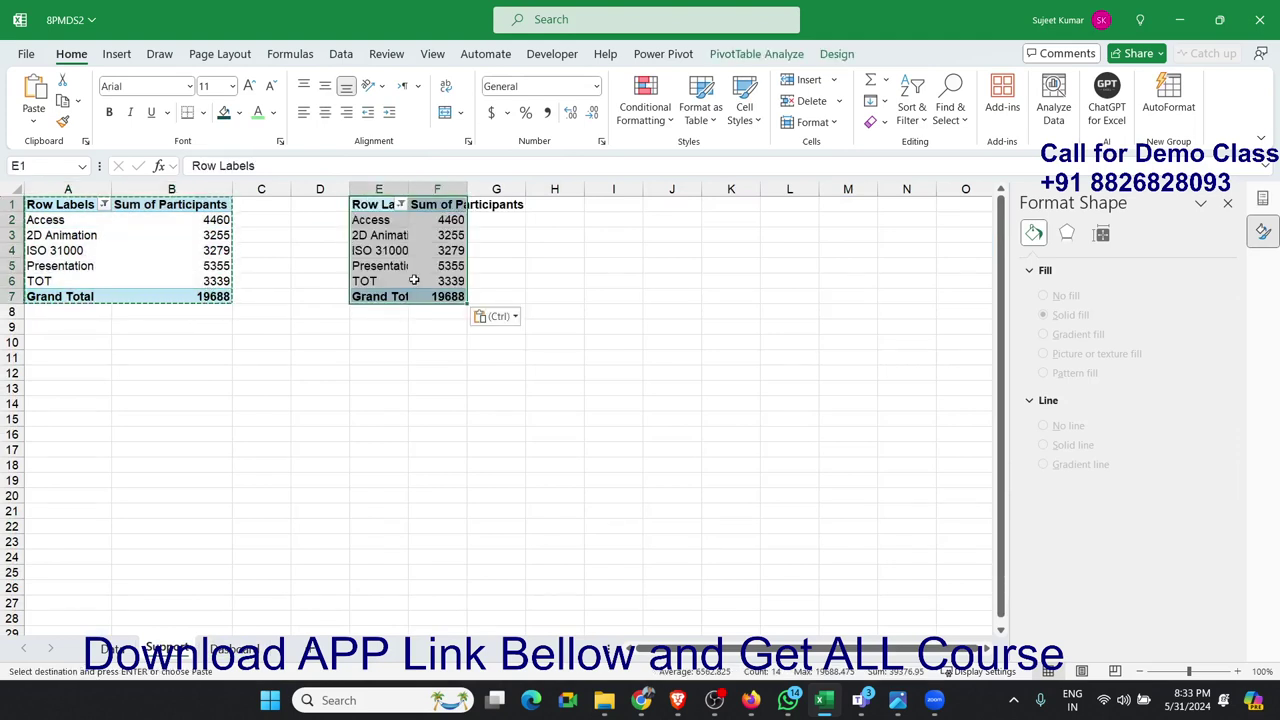
Step: Replace Training Name with Training Type in the copy's rows, giving Direct 21873 and Online 25546
{"action": "left_click", "coordinate": [1229, 204]}
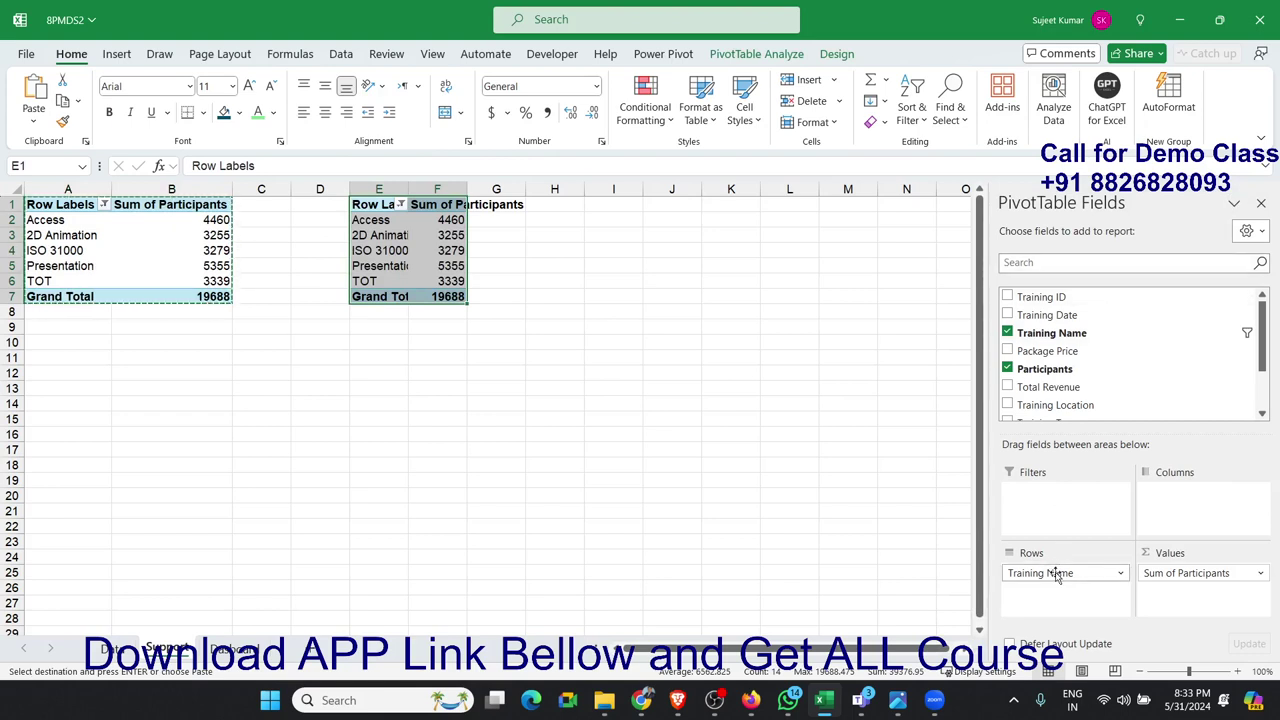
{"action": "left_click_drag", "start_coordinate": [1045, 572], "coordinate": [1150, 380]}
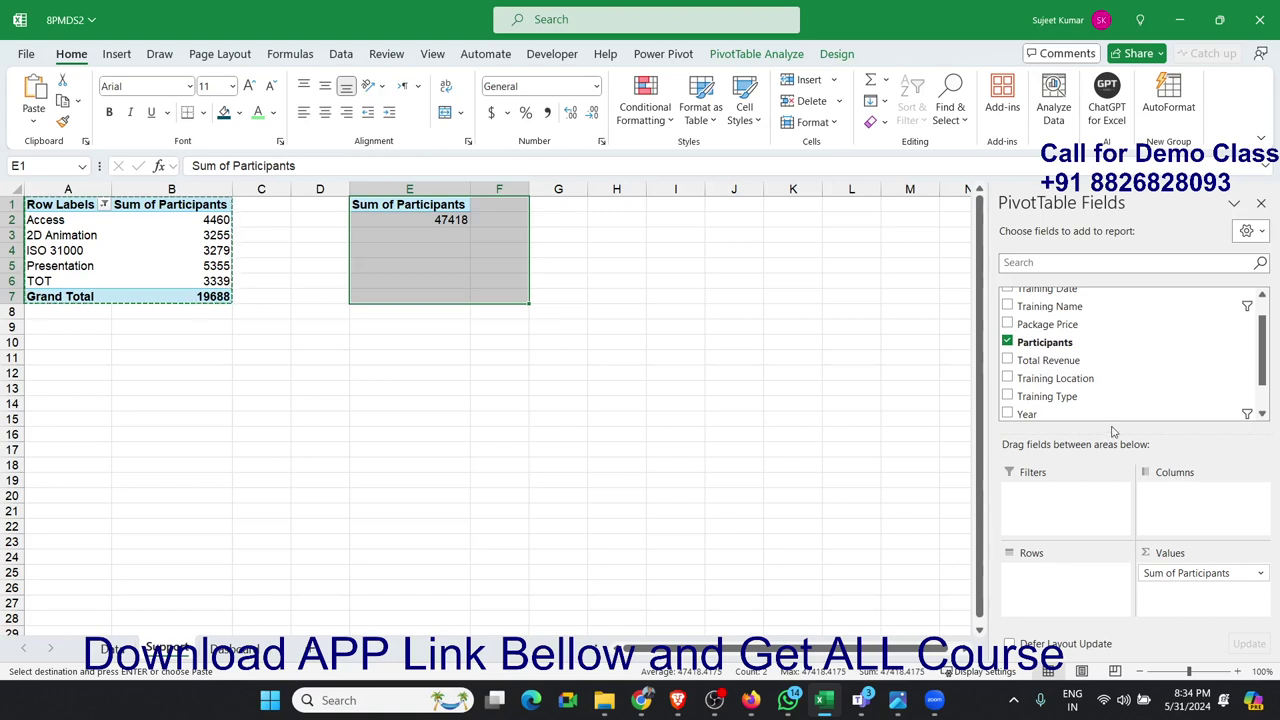
{"action": "left_click_drag", "start_coordinate": [1073, 398], "coordinate": [1080, 594]}
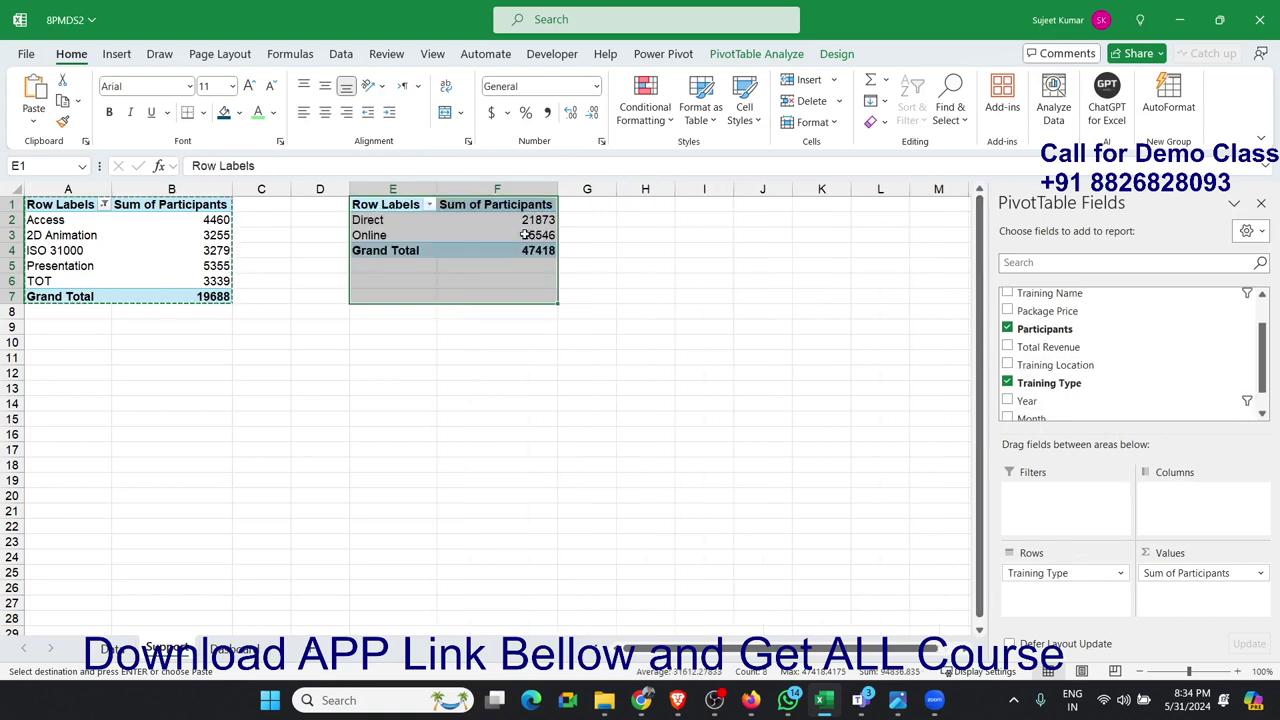
{"action": "left_click", "coordinate": [527, 234]}
{"action": "left_click", "coordinate": [113, 53]}
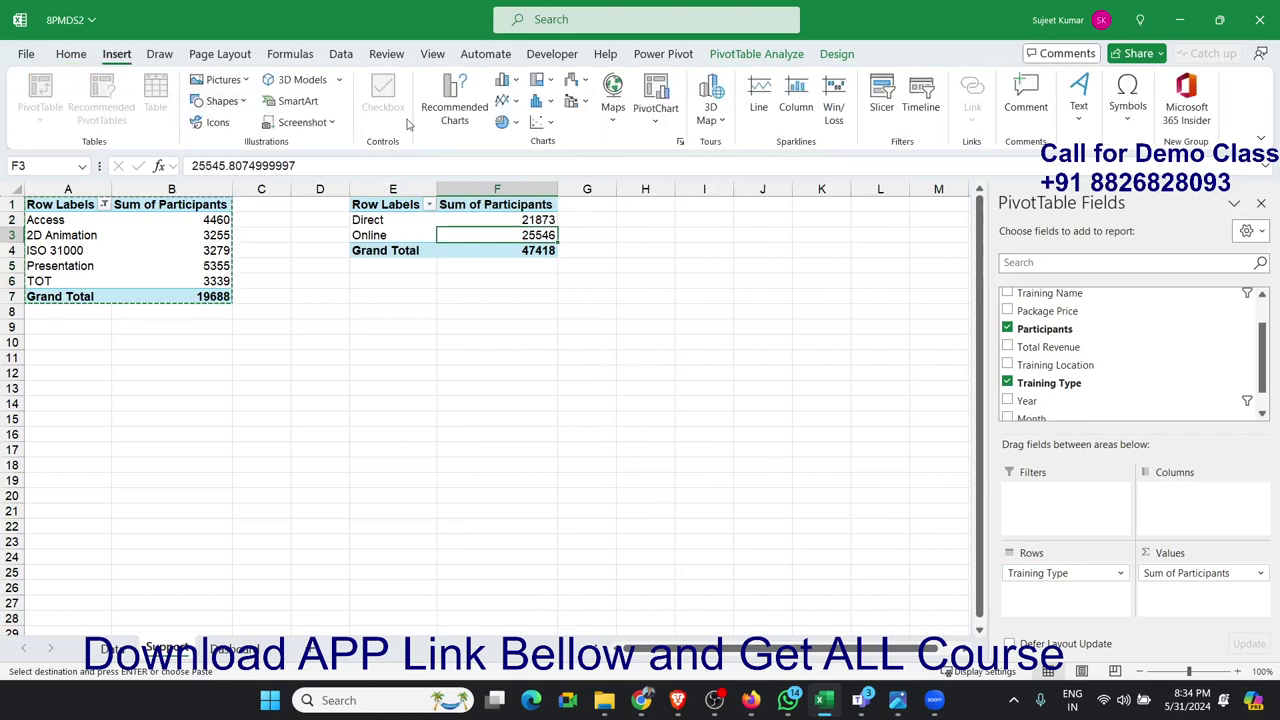
{"action": "left_click", "coordinate": [513, 126]}
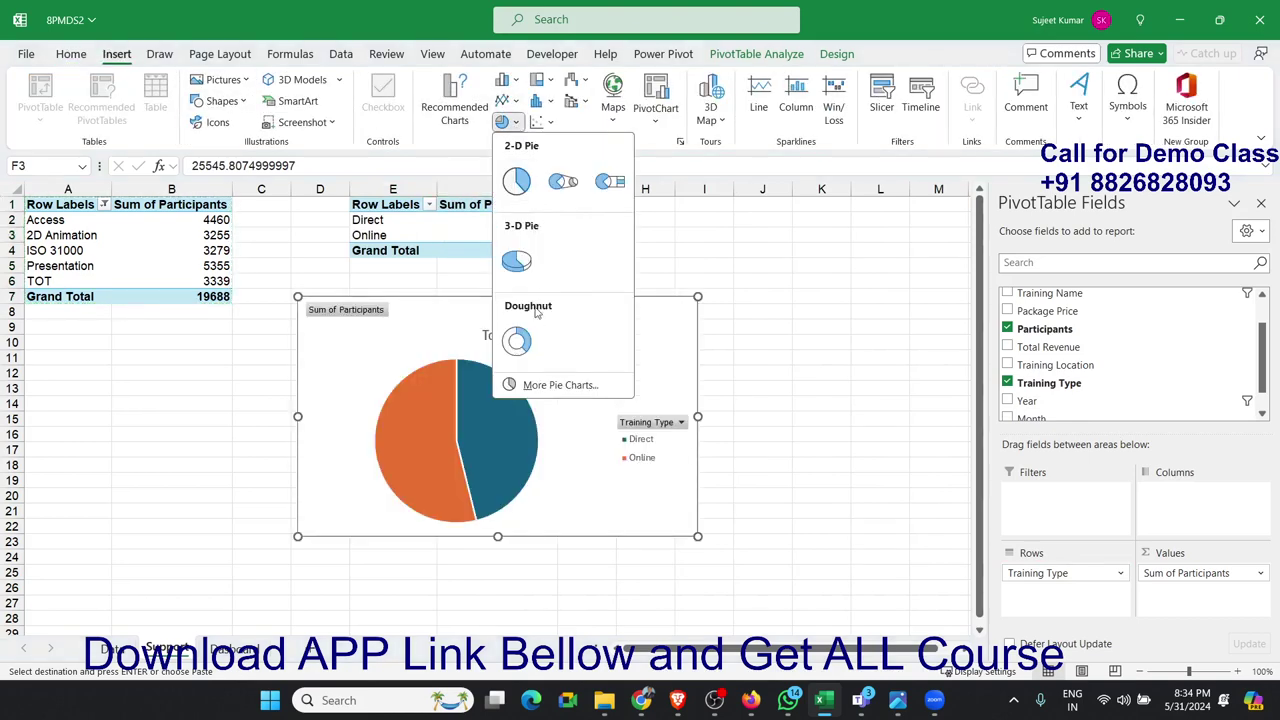
Step: Choose Doughnut to chart the Training Type pivot's Direct and Online totals
{"action": "left_click", "coordinate": [522, 342]}
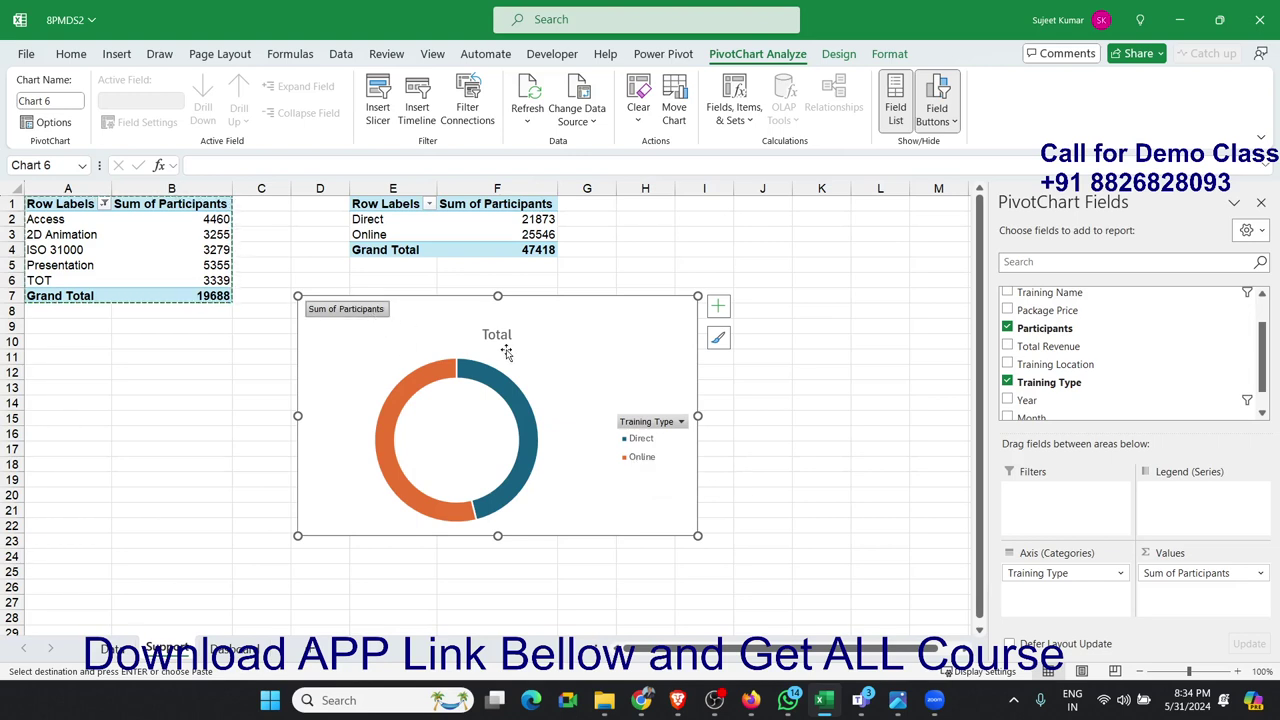
Step: Hide all field buttons on the doughnut chart and remove the 'Total' chart title
{"action": "right_click", "coordinate": [366, 320]}
{"action": "left_click", "coordinate": [362, 316]}
{"action": "right_click", "coordinate": [365, 318]}
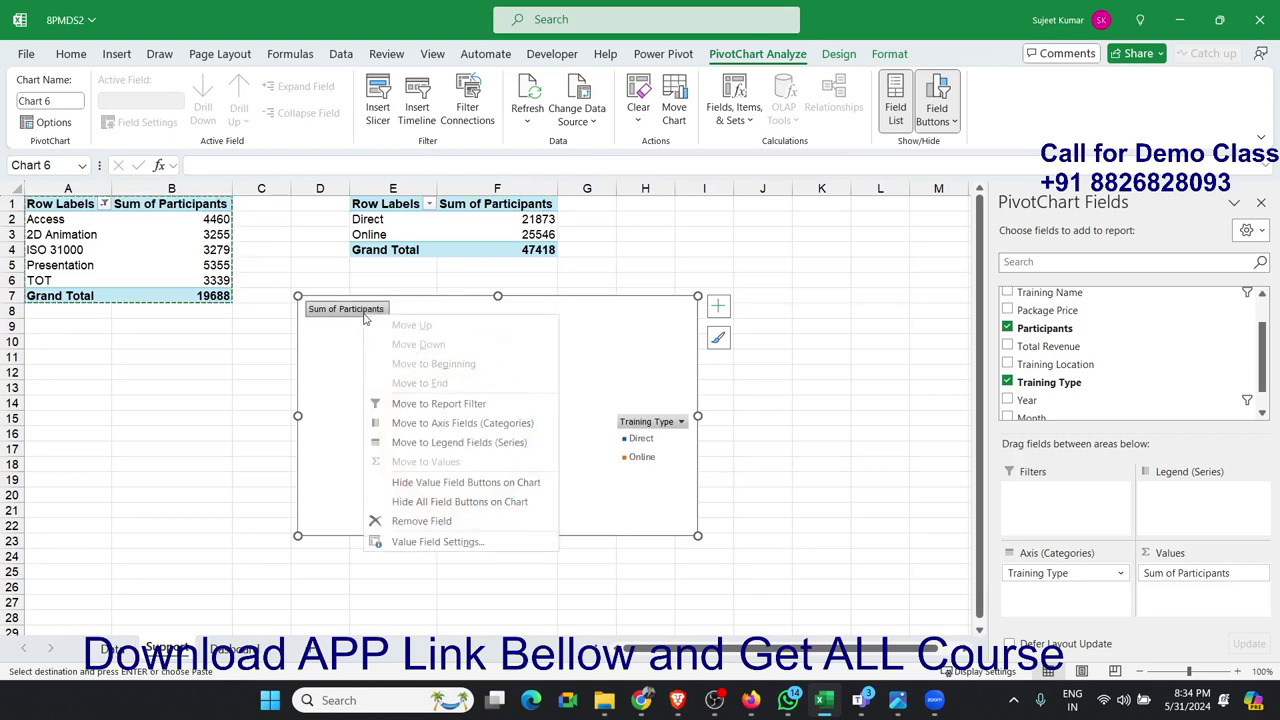
{"action": "left_click", "coordinate": [424, 501]}
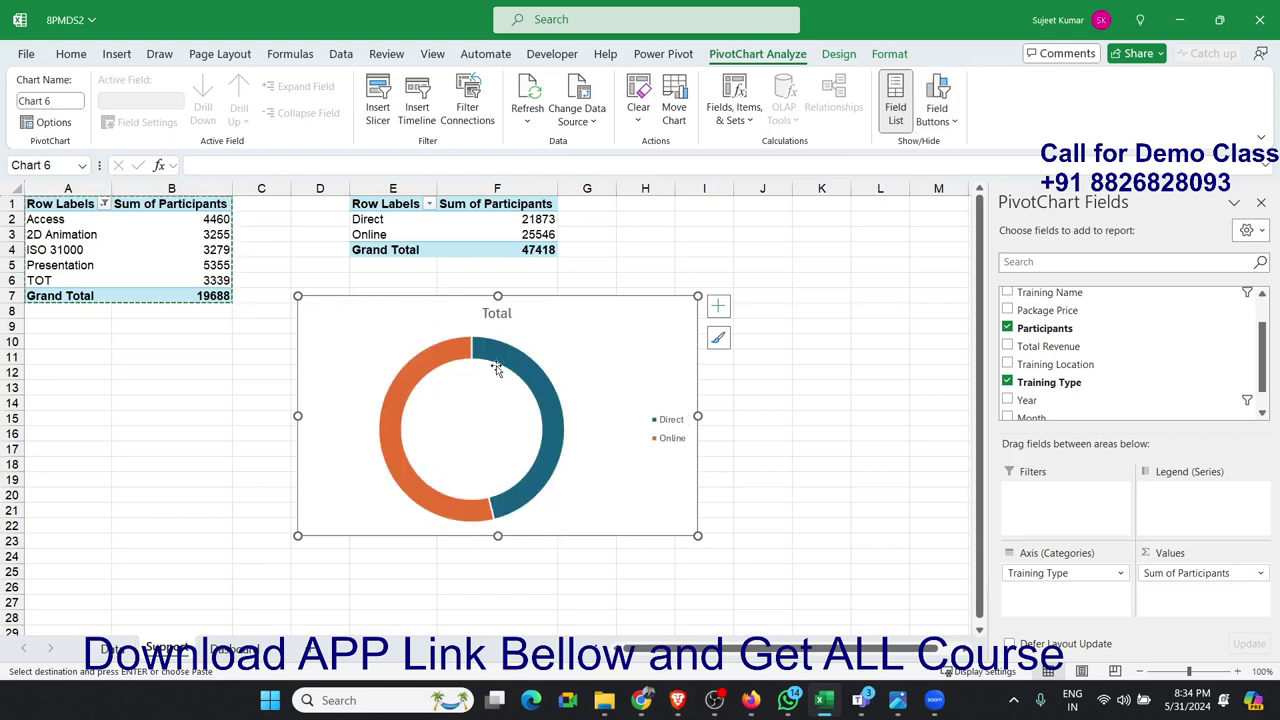
{"action": "left_click", "coordinate": [499, 318]}
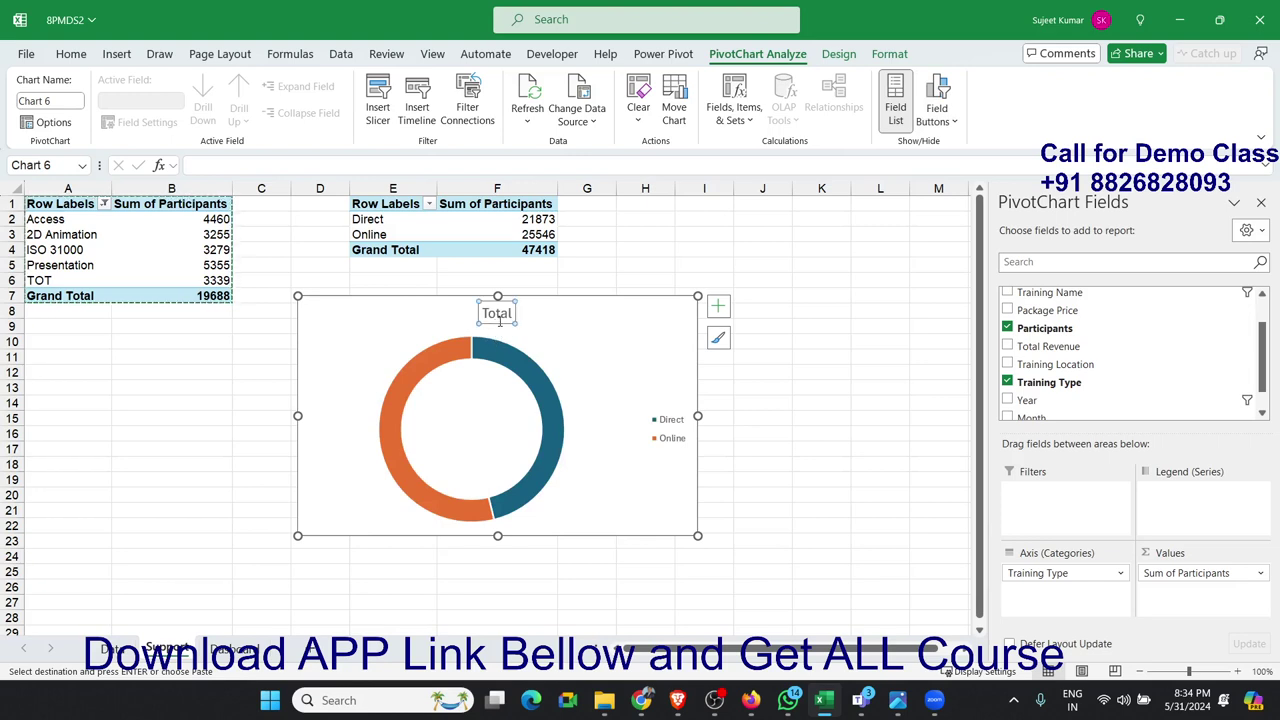
{"action": "left_click", "coordinate": [717, 308]}
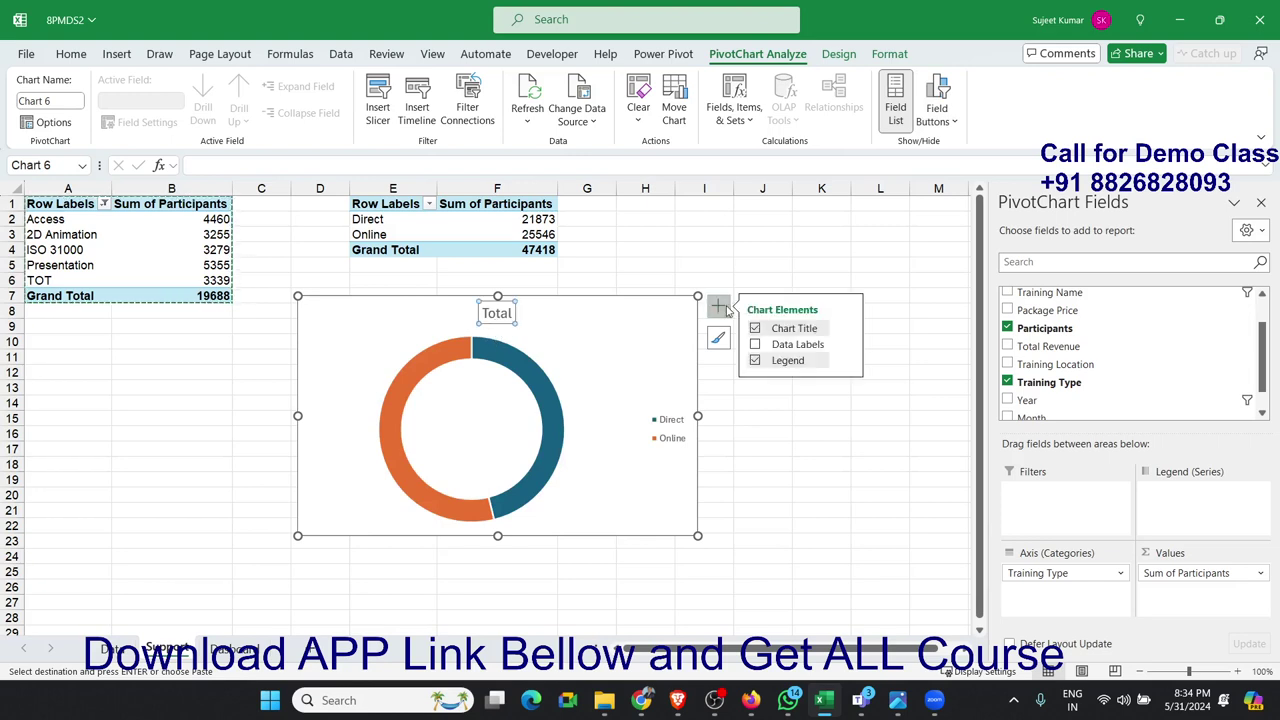
{"action": "left_click", "coordinate": [755, 328]}
Step: Move the Direct/Online legend into the doughnut's centre and make it bold
{"action": "left_click", "coordinate": [665, 430]}
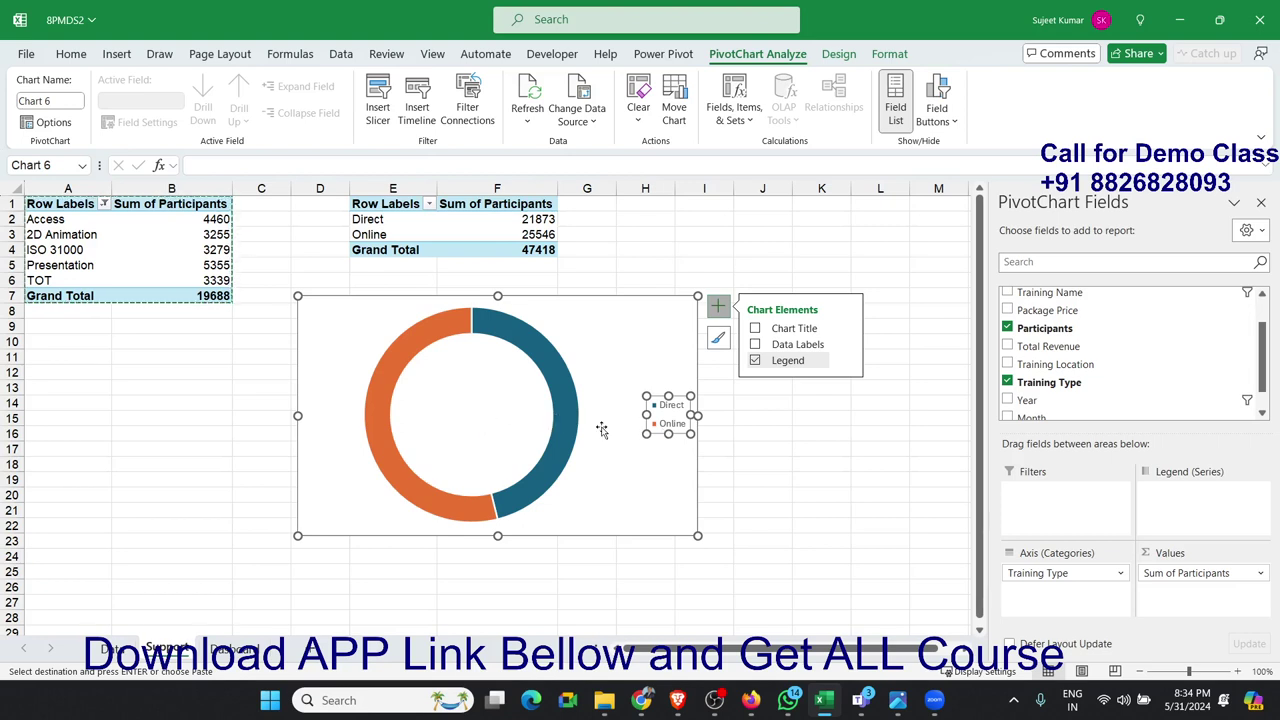
{"action": "left_click", "coordinate": [667, 428]}
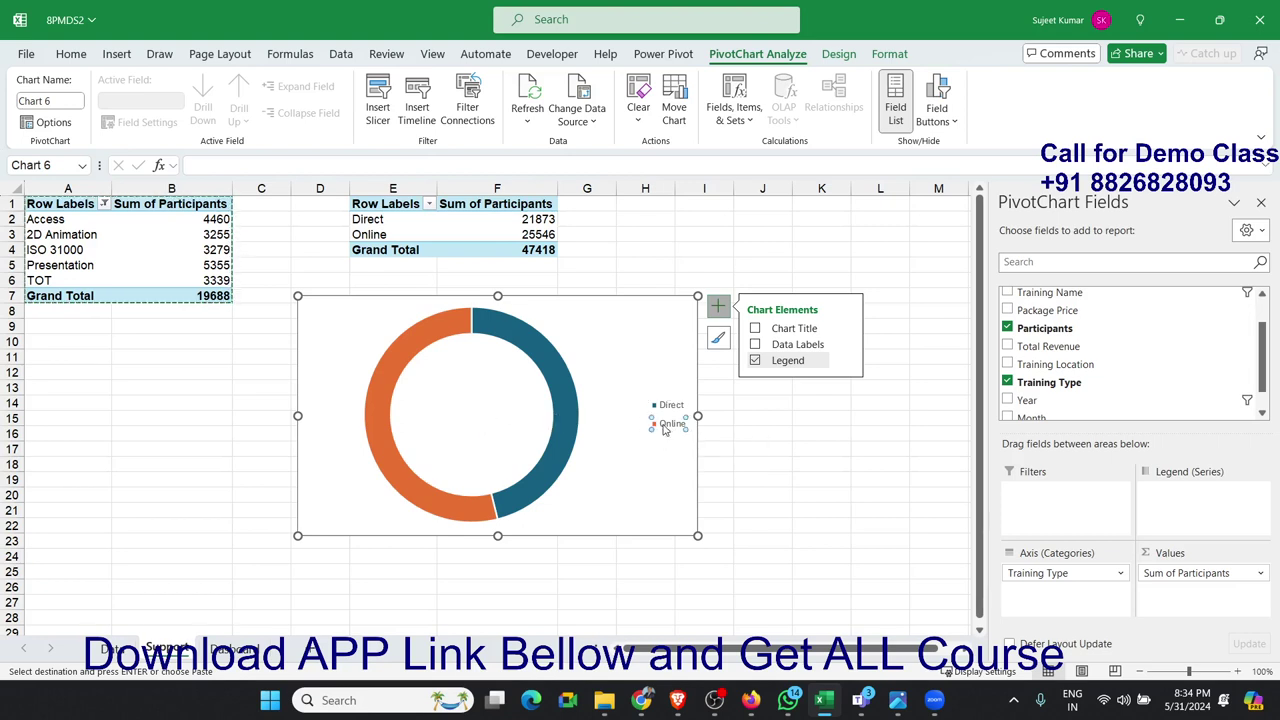
{"action": "left_click", "coordinate": [666, 415]}
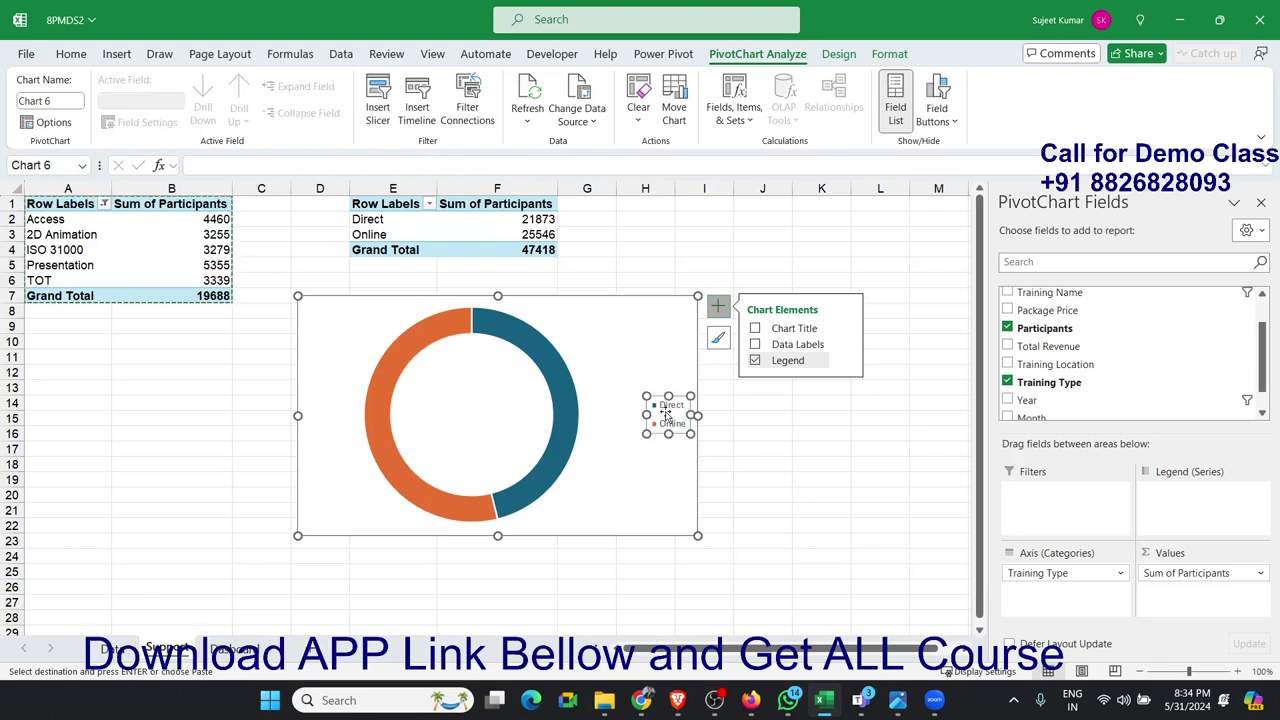
{"action": "left_click_drag", "start_coordinate": [657, 396], "coordinate": [461, 389]}
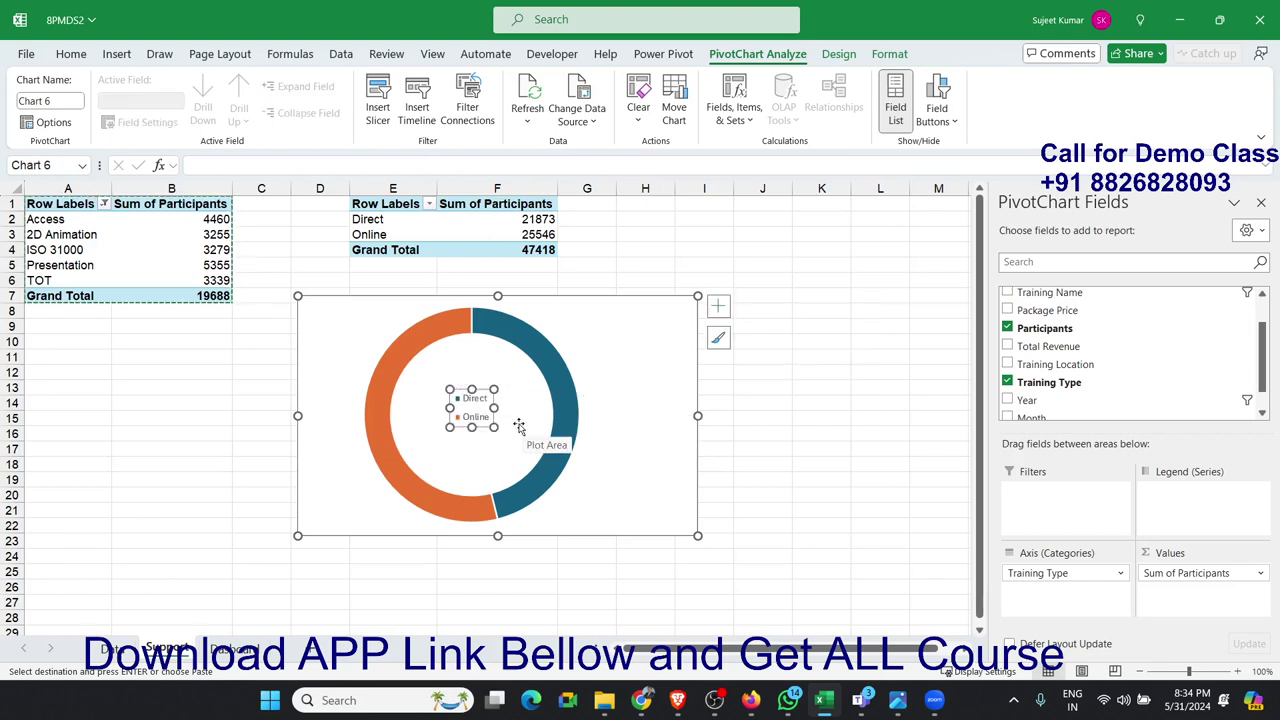
{"action": "left_click", "coordinate": [71, 55]}
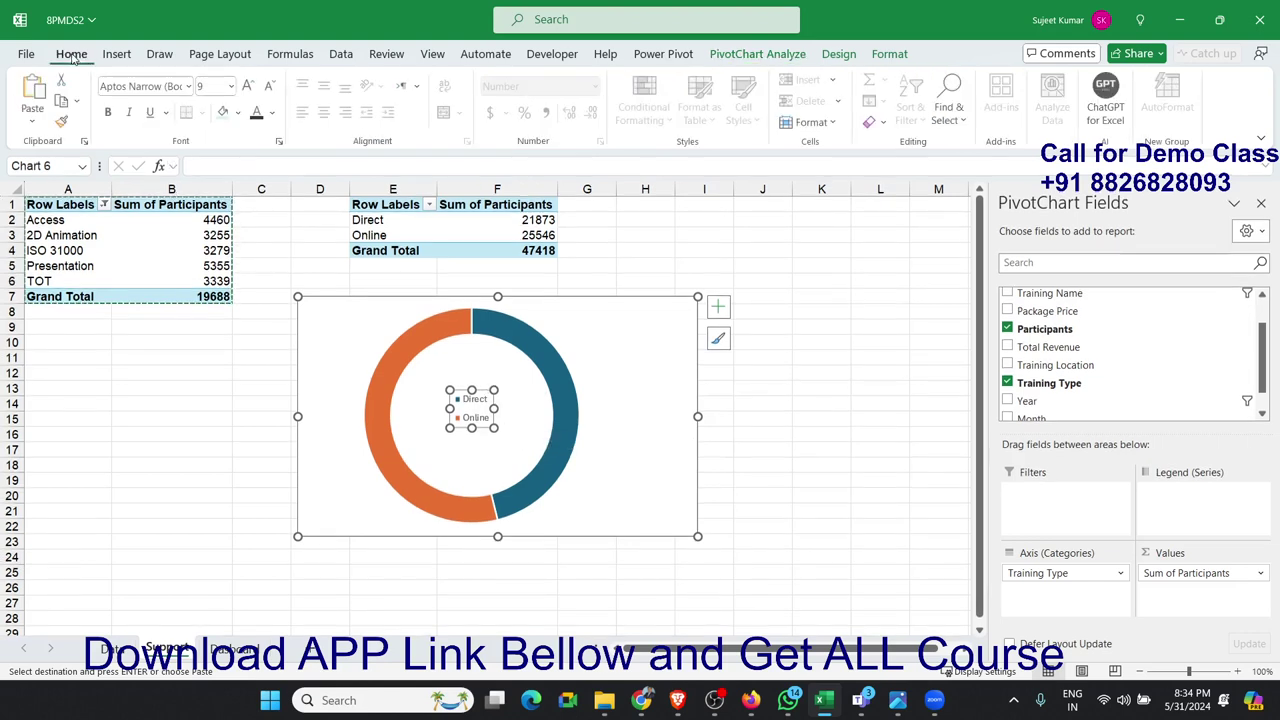
{"action": "left_click", "coordinate": [111, 113]}
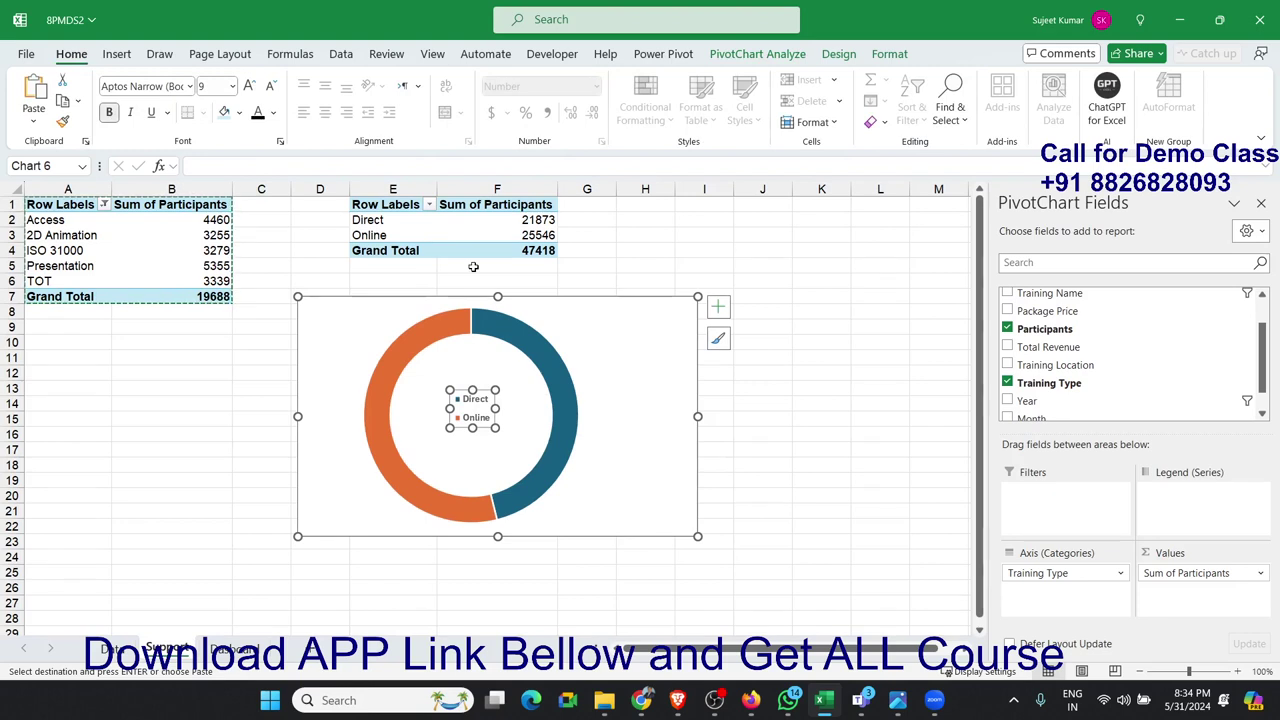
Step: Set the doughnut series border to No line and its fill to Gradient fill
{"action": "left_click", "coordinate": [513, 332]}
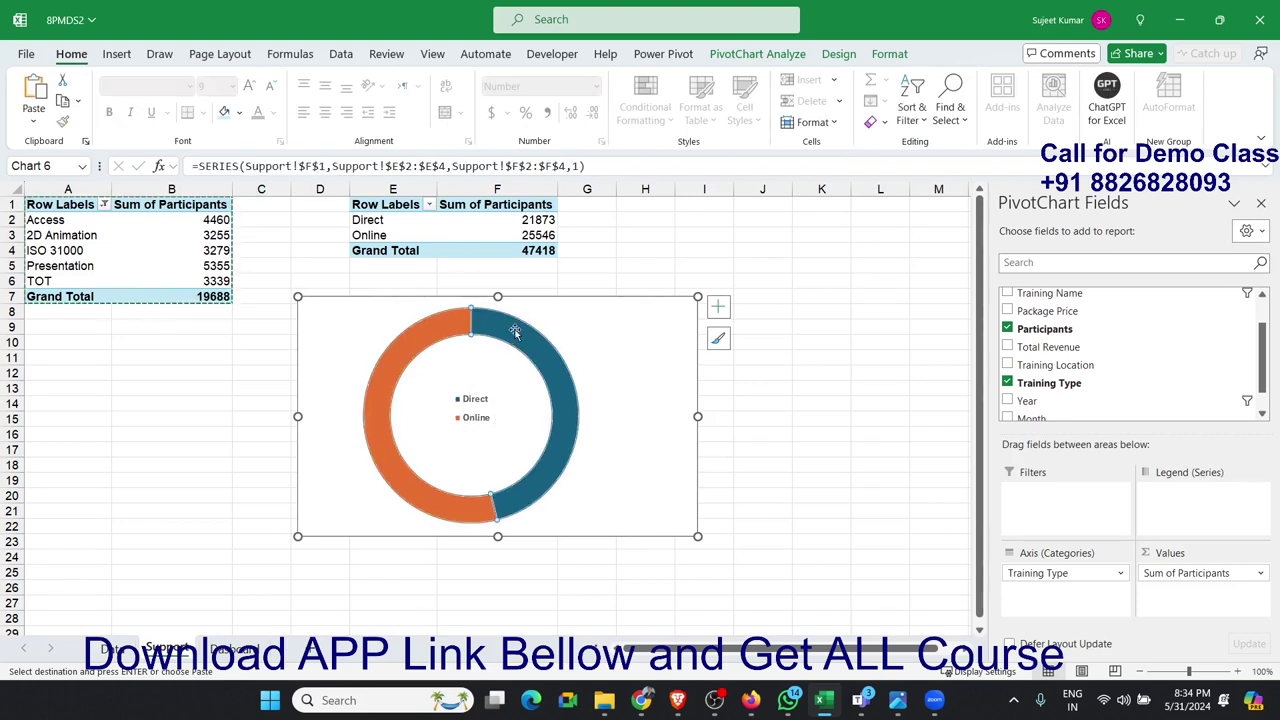
{"action": "right_click", "coordinate": [514, 333]}
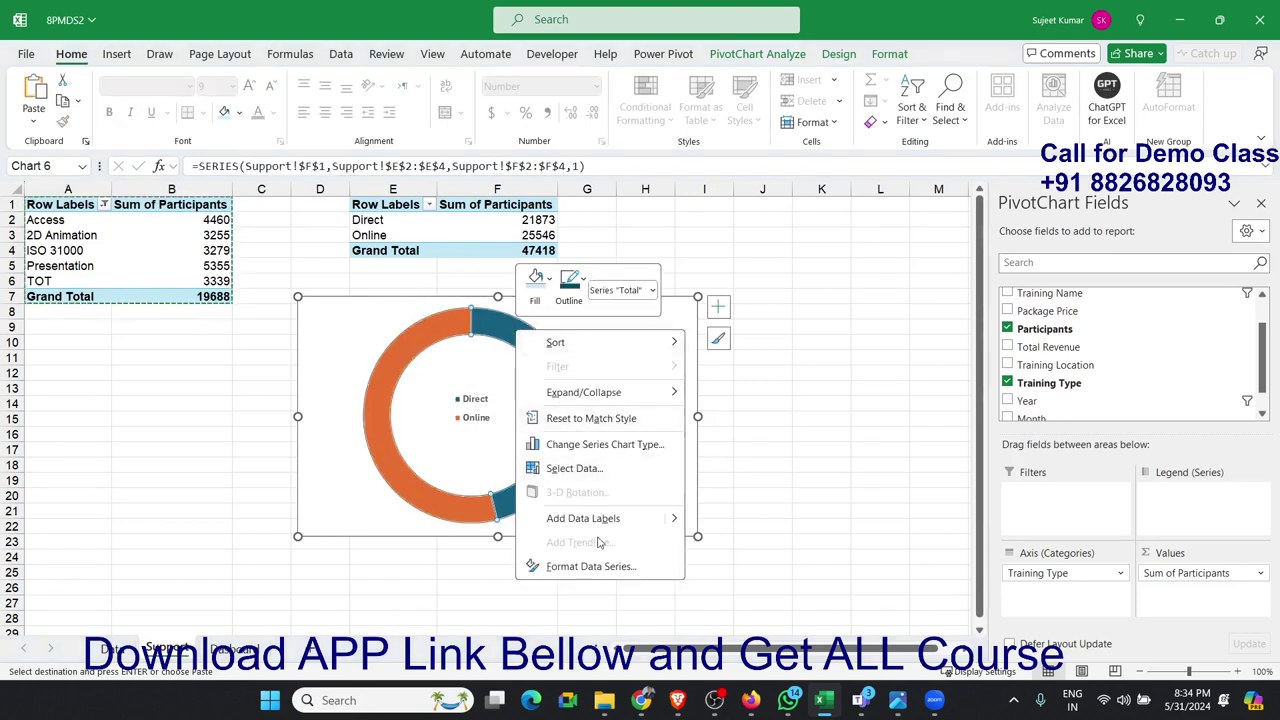
{"action": "left_click", "coordinate": [592, 567]}
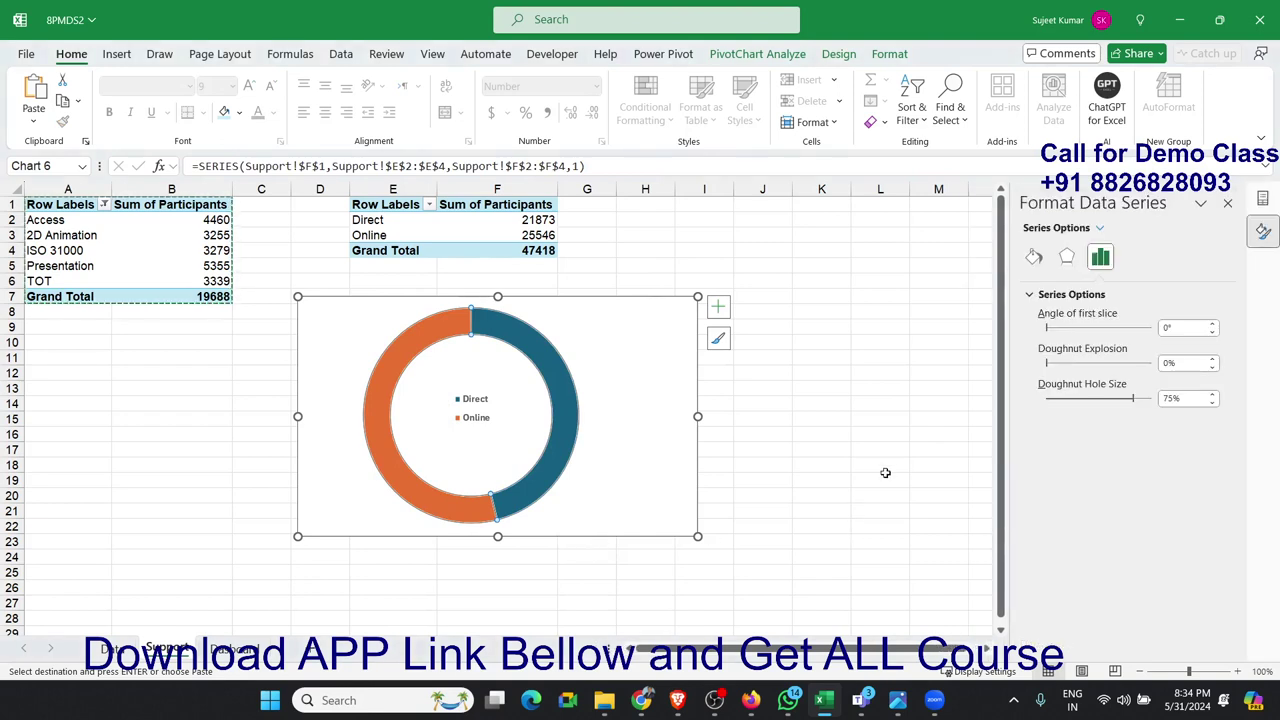
{"action": "left_click", "coordinate": [1034, 257]}
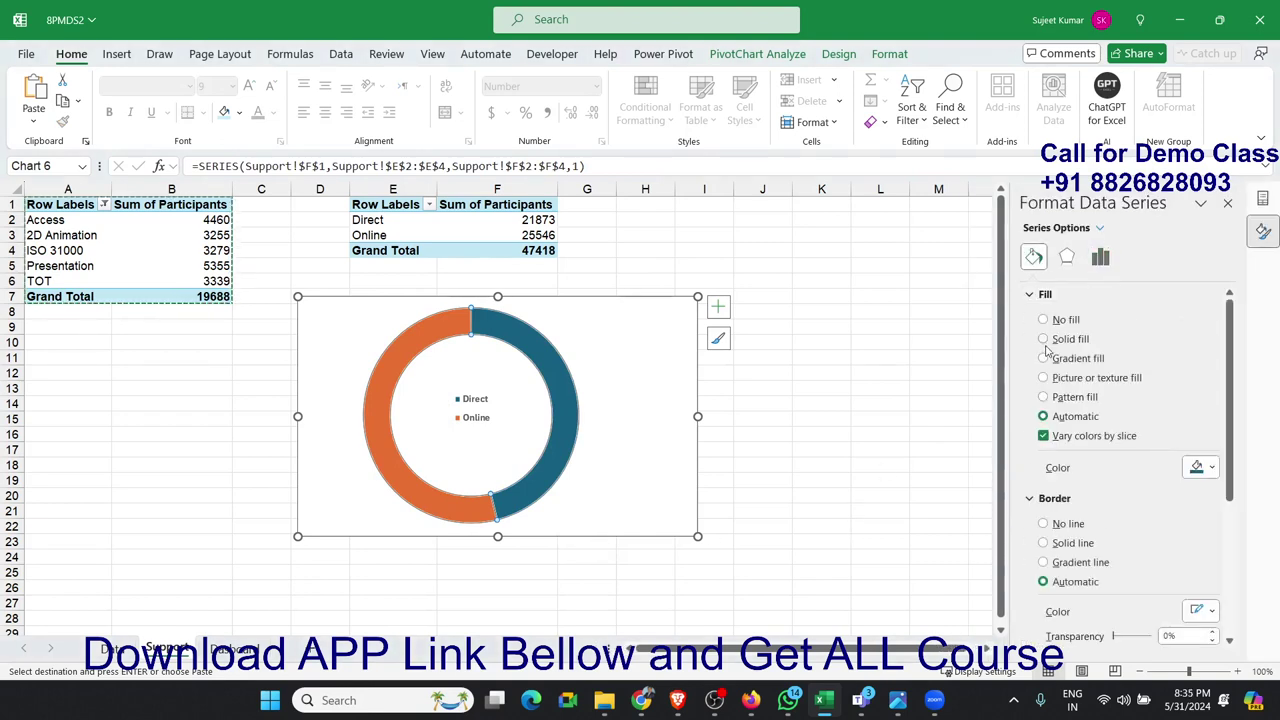
{"action": "left_click", "coordinate": [1043, 523]}
{"action": "left_click", "coordinate": [531, 386]}
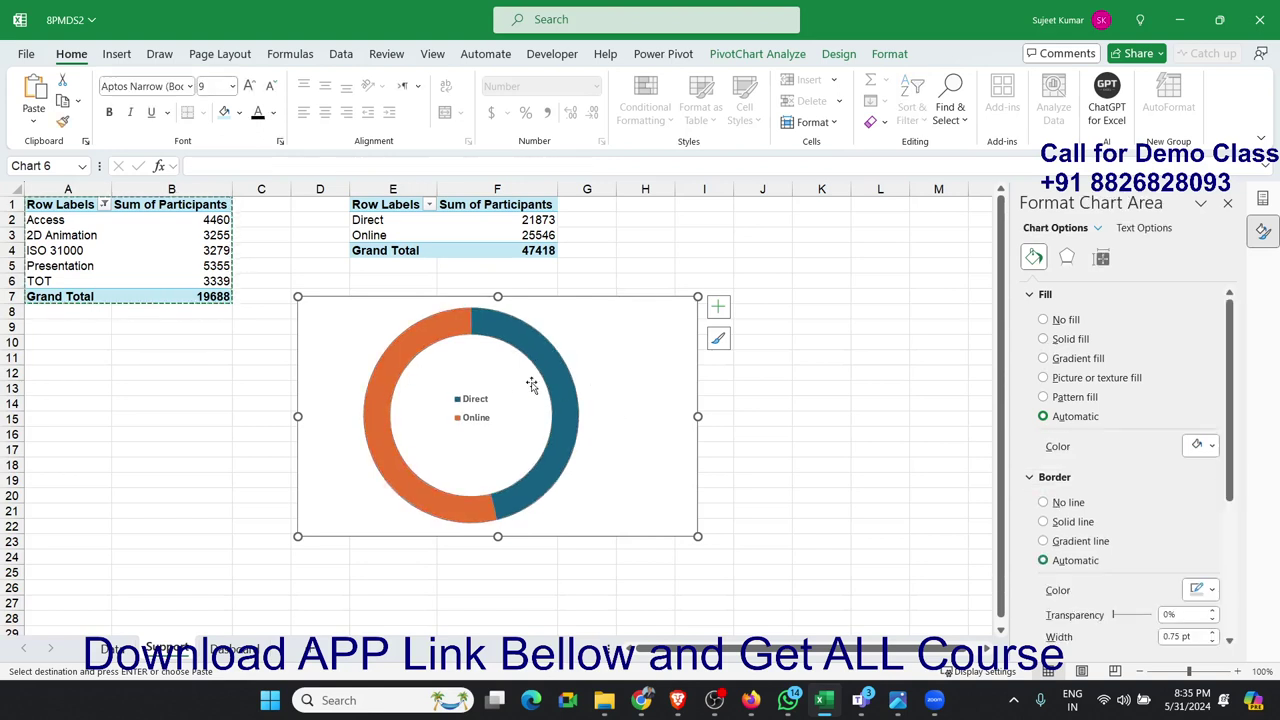
{"action": "left_click", "coordinate": [531, 360]}
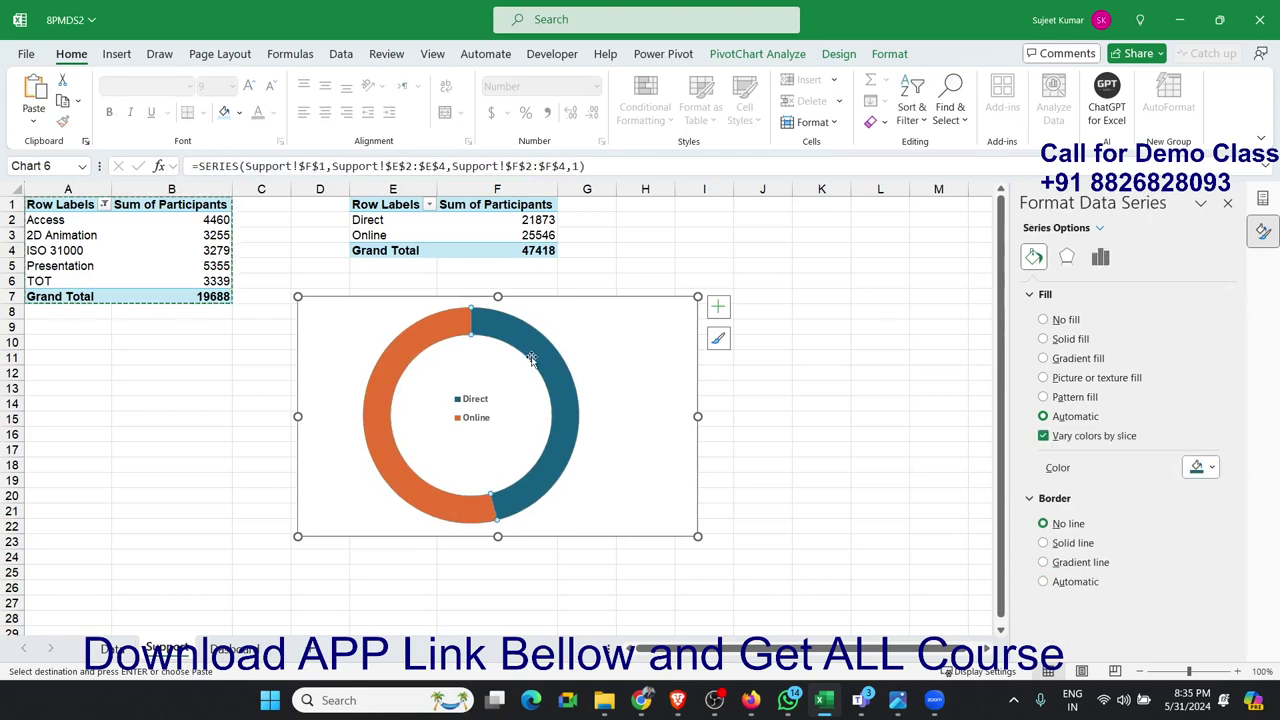
{"action": "left_click", "coordinate": [1060, 342]}
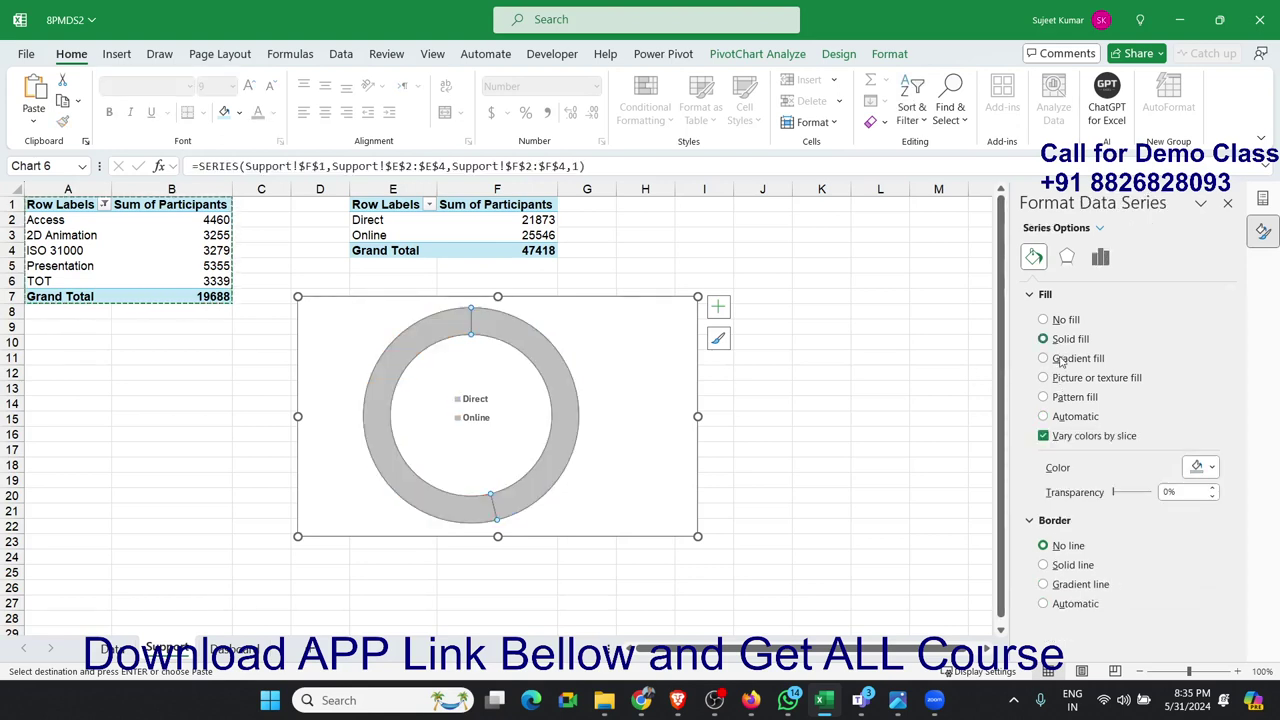
{"action": "left_click", "coordinate": [1061, 360]}
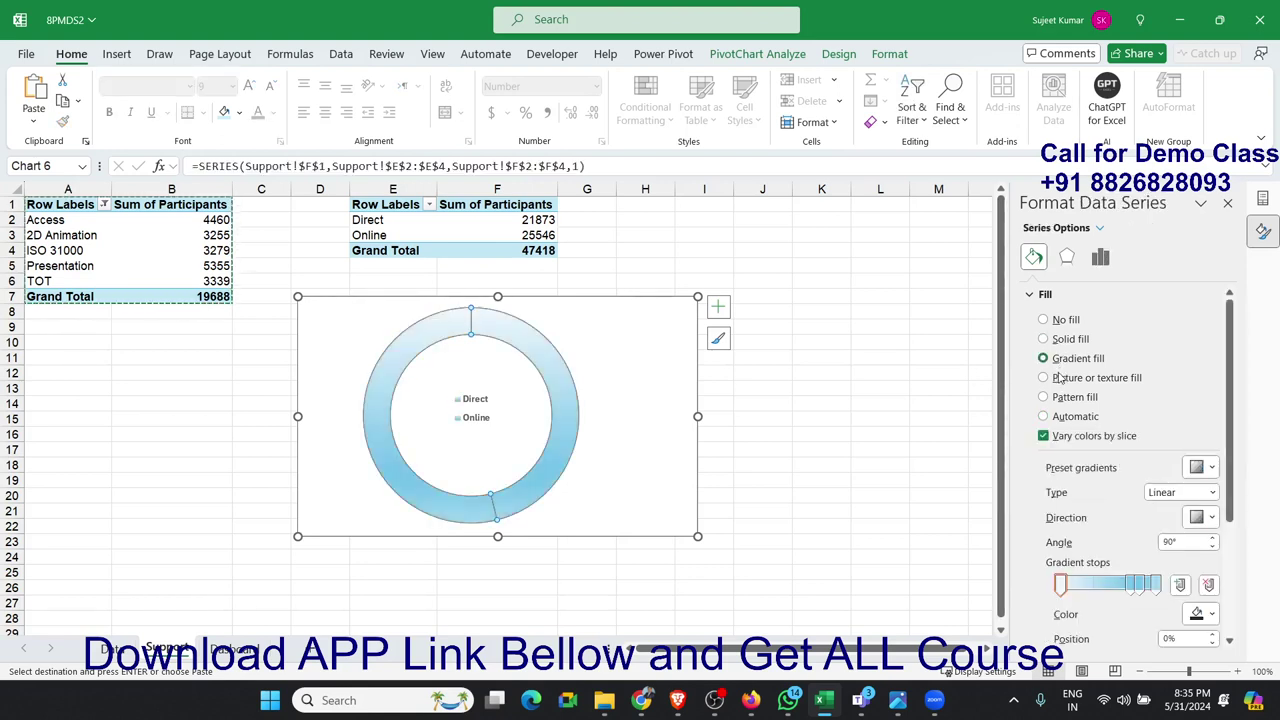
Step: Give the Direct slice a green preset gradient and the Online slice an orange one
{"action": "left_click", "coordinate": [552, 377]}
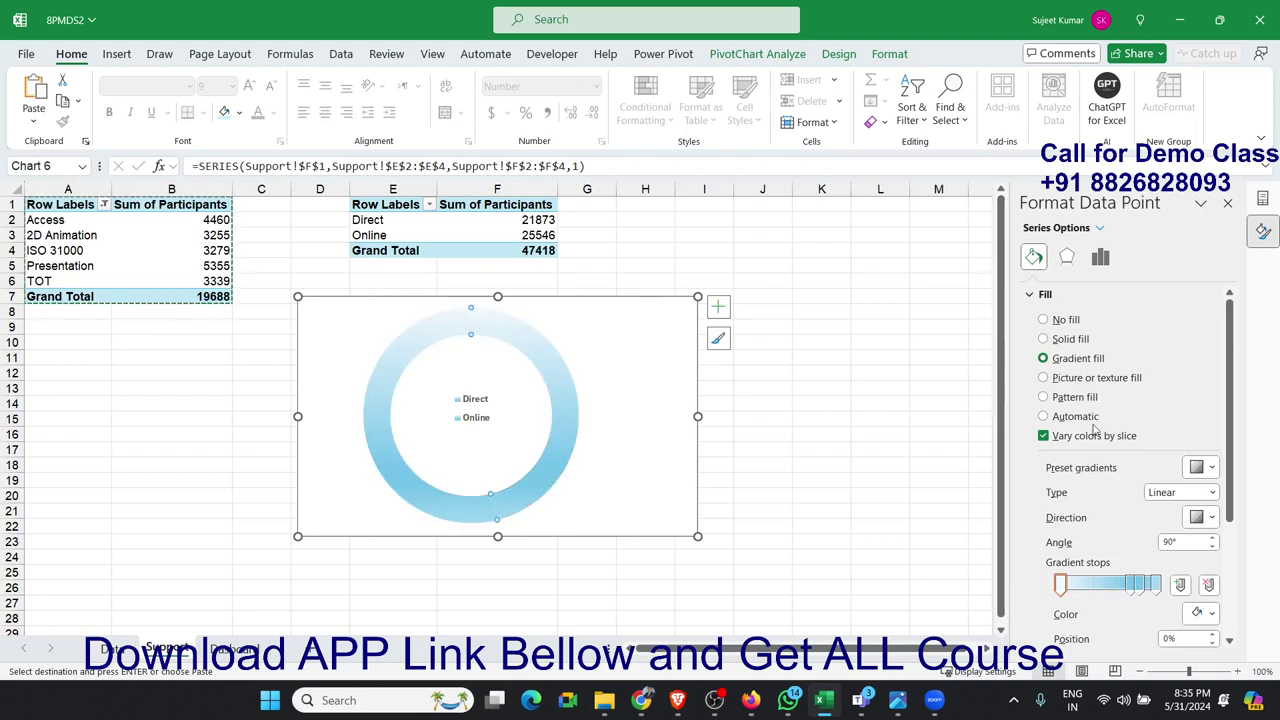
{"action": "left_click", "coordinate": [1206, 469]}
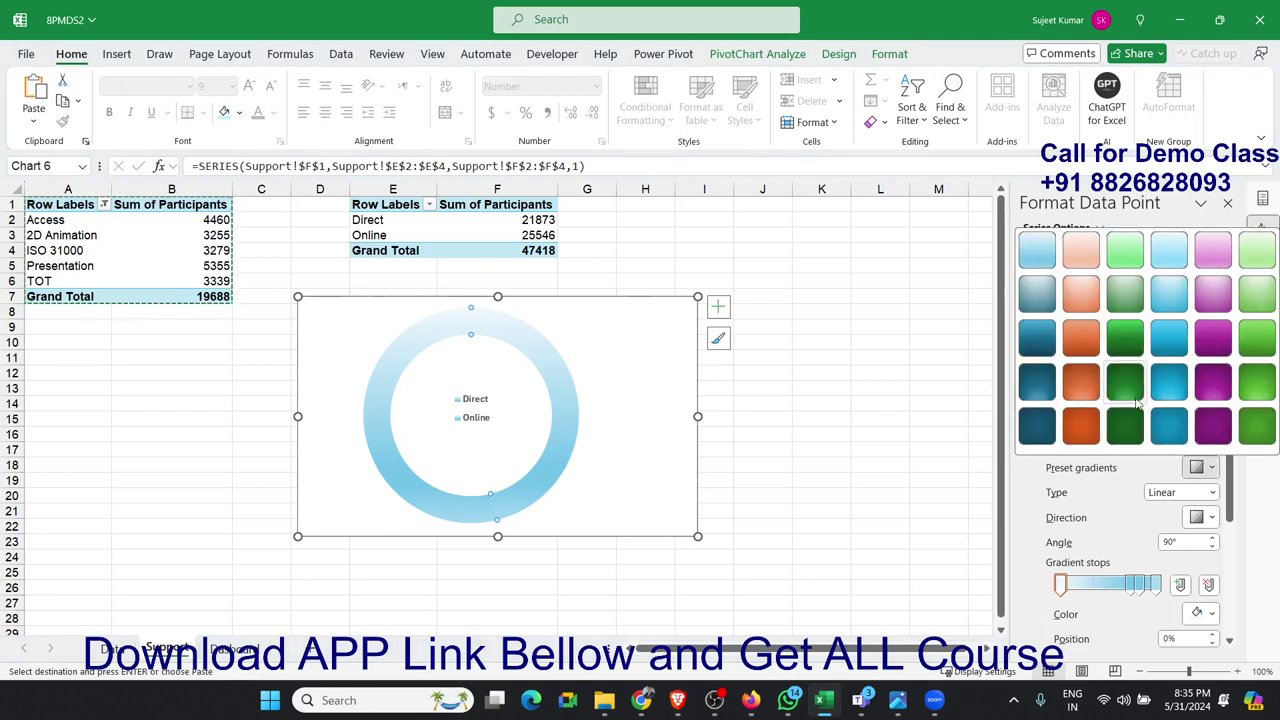
{"action": "left_click", "coordinate": [1122, 352]}
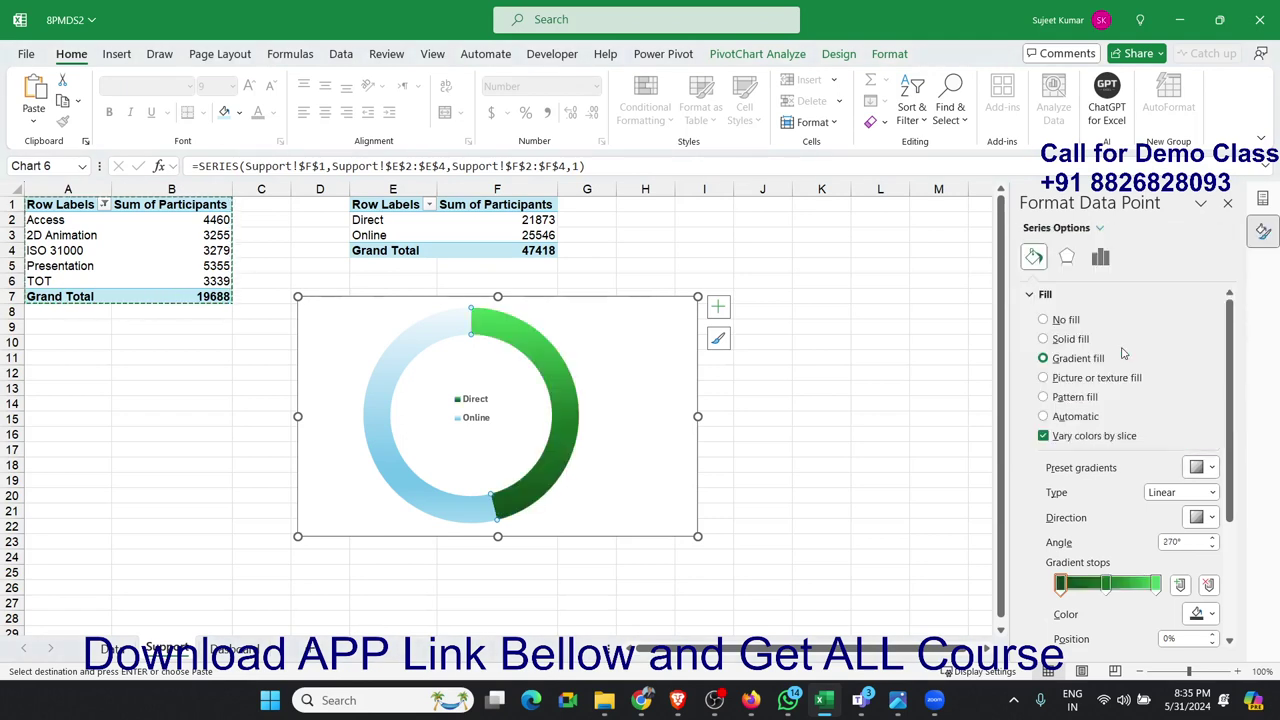
{"action": "left_click", "coordinate": [389, 385]}
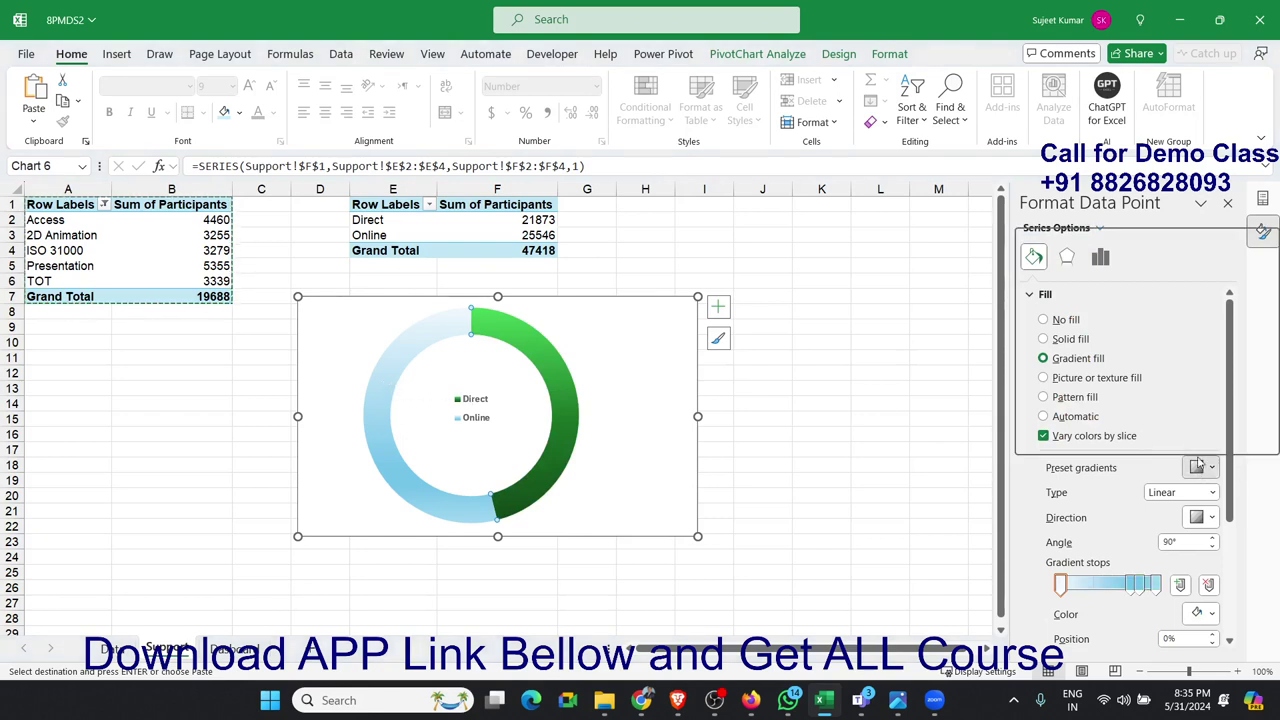
{"action": "left_click", "coordinate": [1211, 468]}
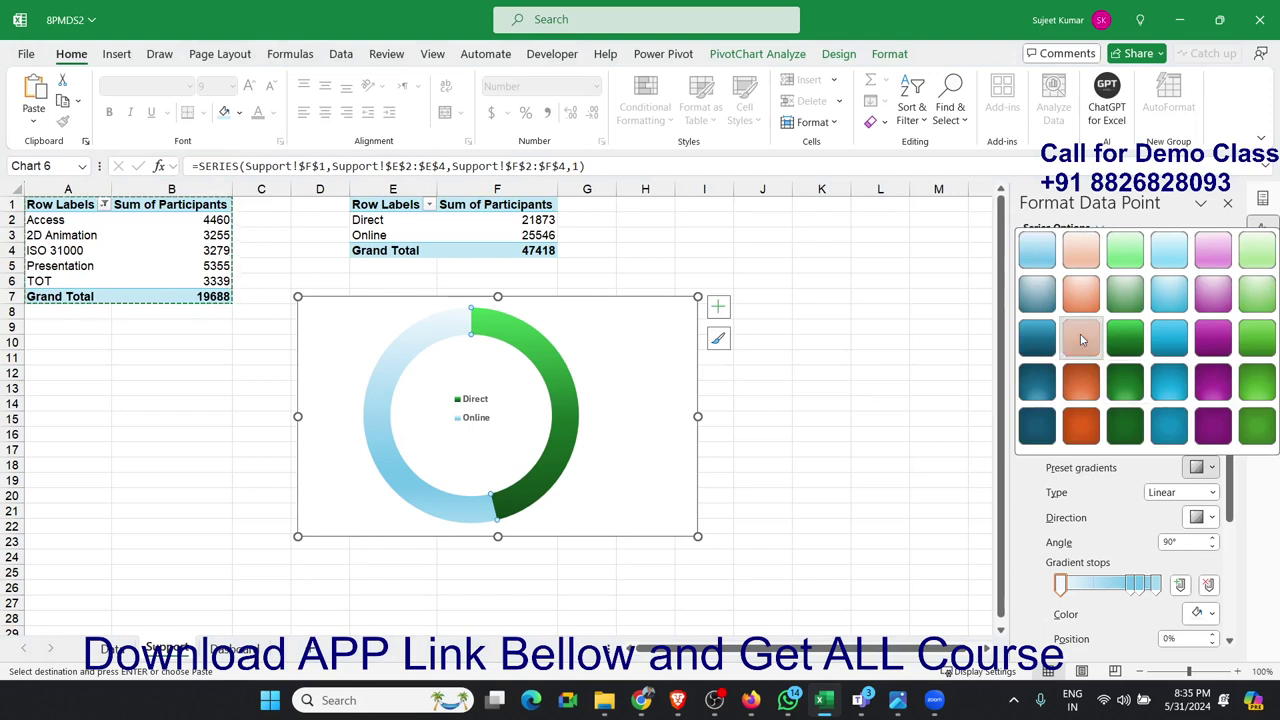
{"action": "left_click", "coordinate": [1081, 339]}
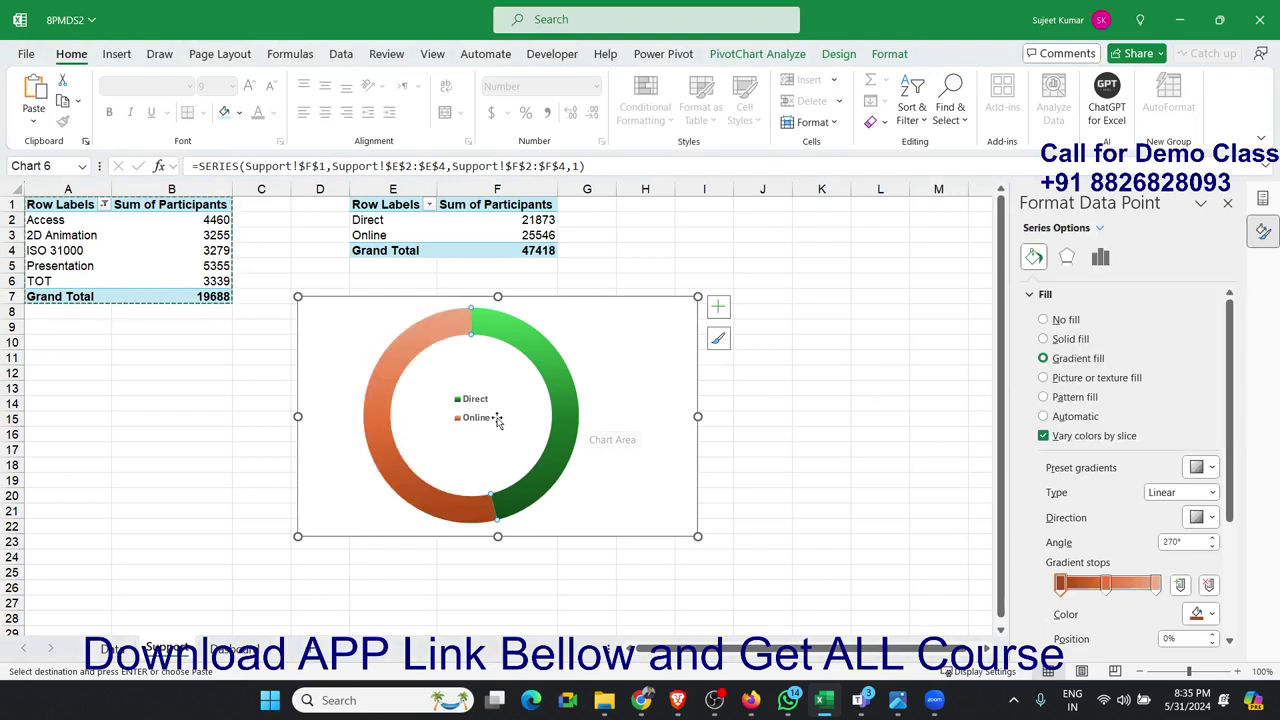
{"action": "left_click", "coordinate": [470, 420]}
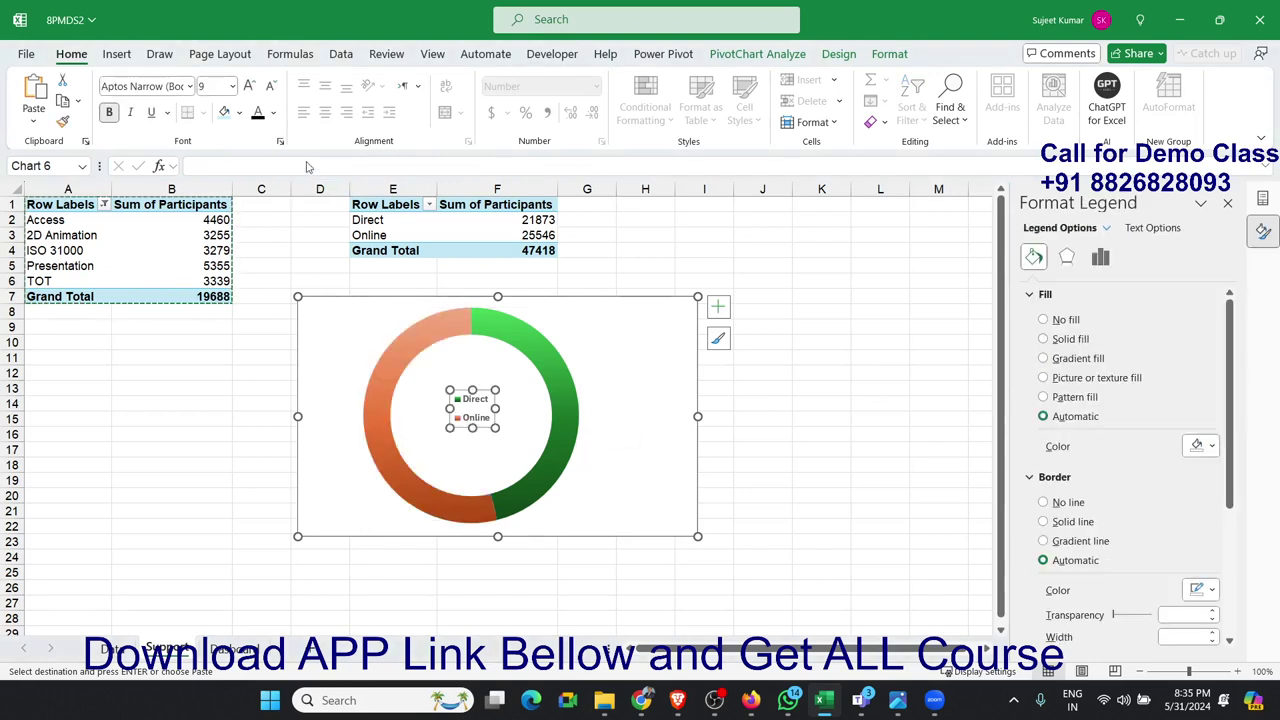
Step: Increase the legend font size three steps
{"action": "left_click", "coordinate": [250, 86]}
{"action": "left_click", "coordinate": [250, 86]}
{"action": "left_click", "coordinate": [250, 86]}
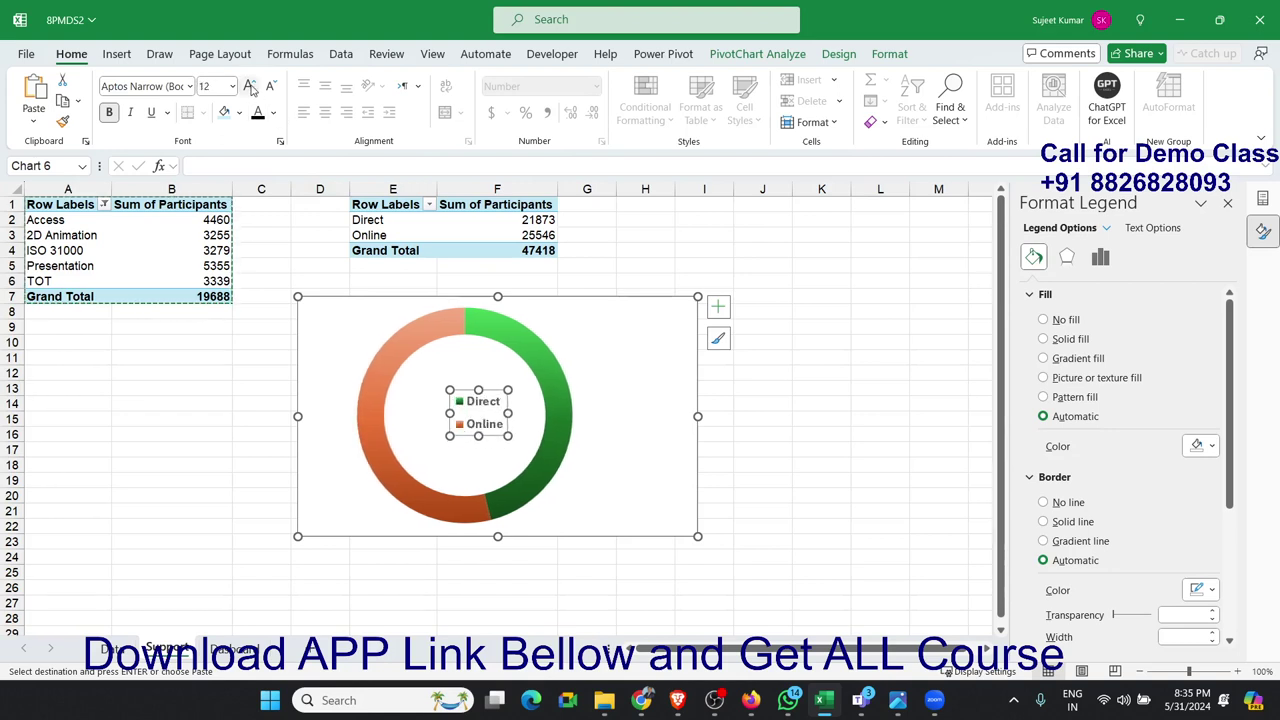
{"action": "left_click", "coordinate": [250, 86]}
{"action": "left_click", "coordinate": [250, 86]}
{"action": "left_click", "coordinate": [585, 340]}
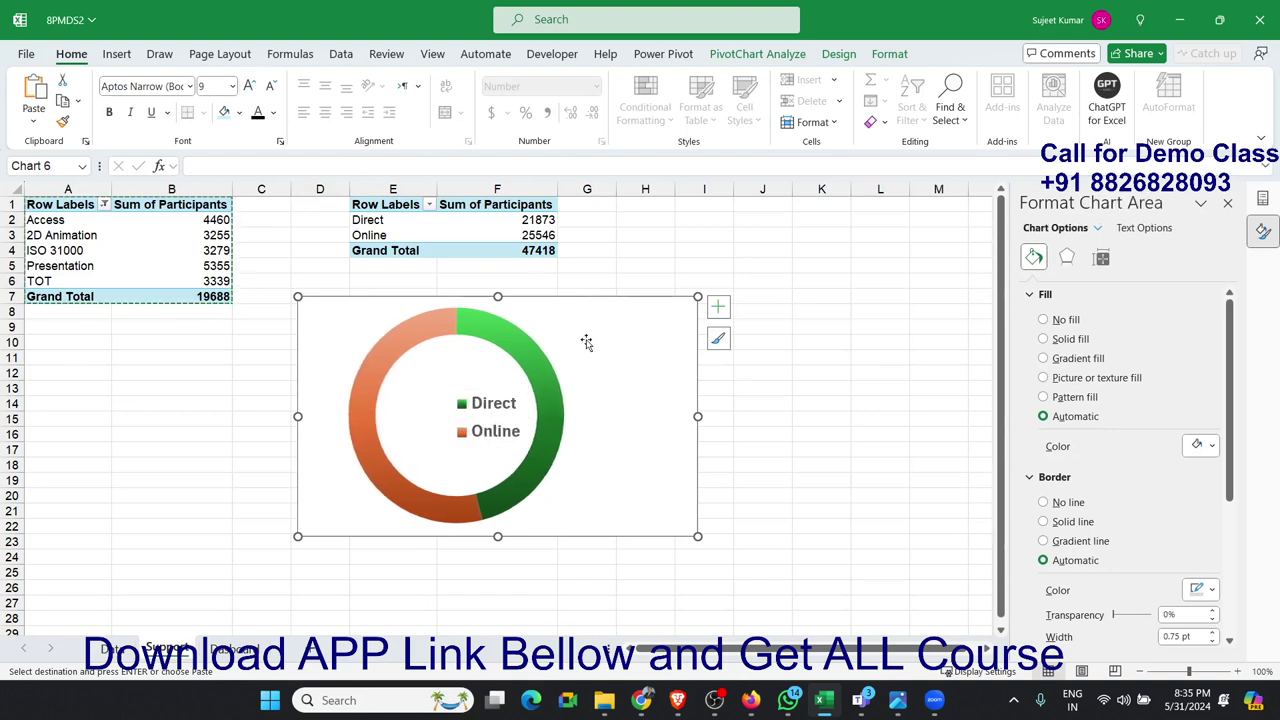
Step: Widen the doughnut's plot area and shrink the chart into a smaller frame
{"action": "left_click", "coordinate": [562, 333]}
{"action": "left_click_drag", "start_coordinate": [563, 307], "coordinate": [571, 307]}
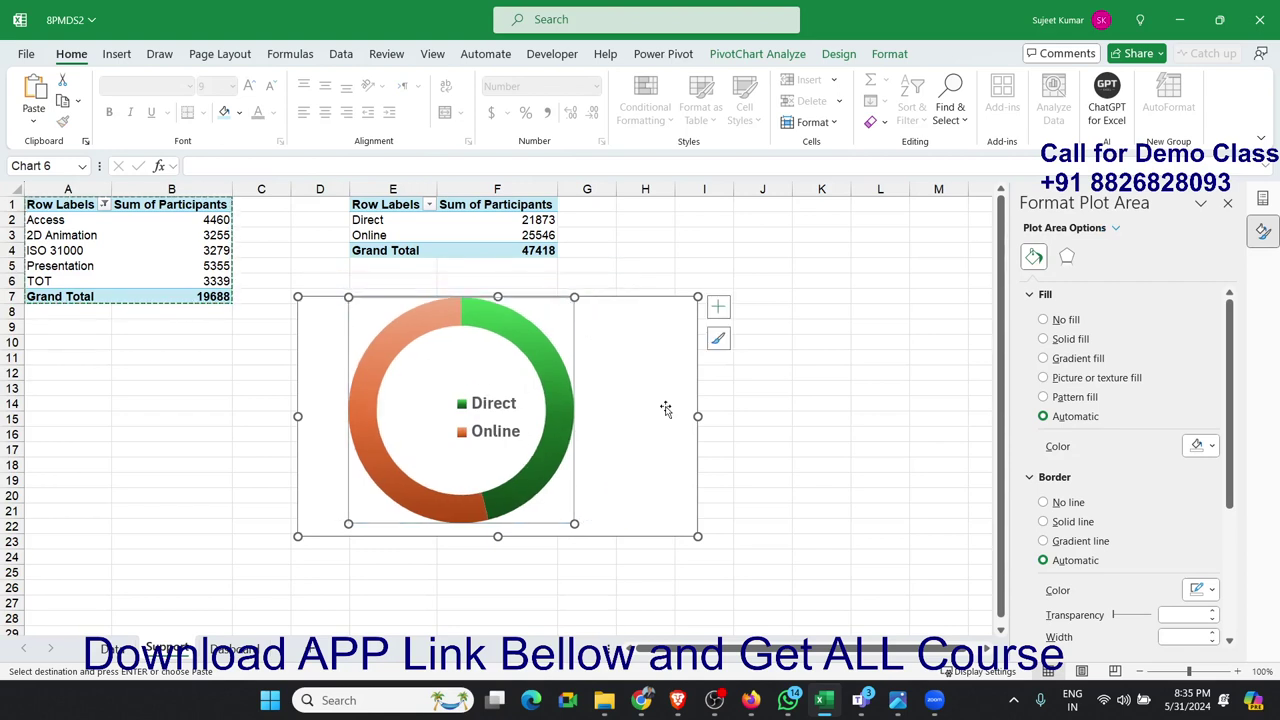
{"action": "left_click", "coordinate": [731, 416]}
{"action": "left_click", "coordinate": [646, 410]}
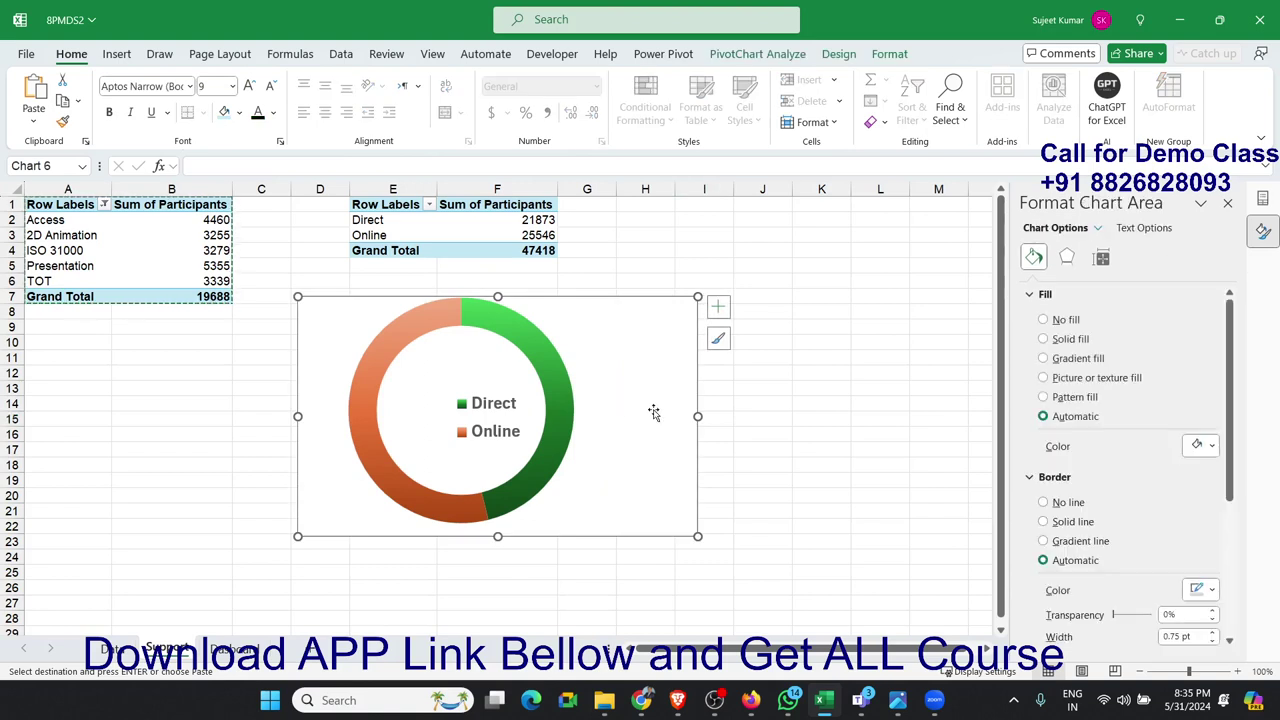
{"action": "mouse_move", "coordinate": [693, 533]}
{"action": "left_mouse_down"}
{"action": "mouse_move", "coordinate": [593, 562]}
{"action": "mouse_move", "coordinate": [655, 566]}
{"action": "left_mouse_up"}
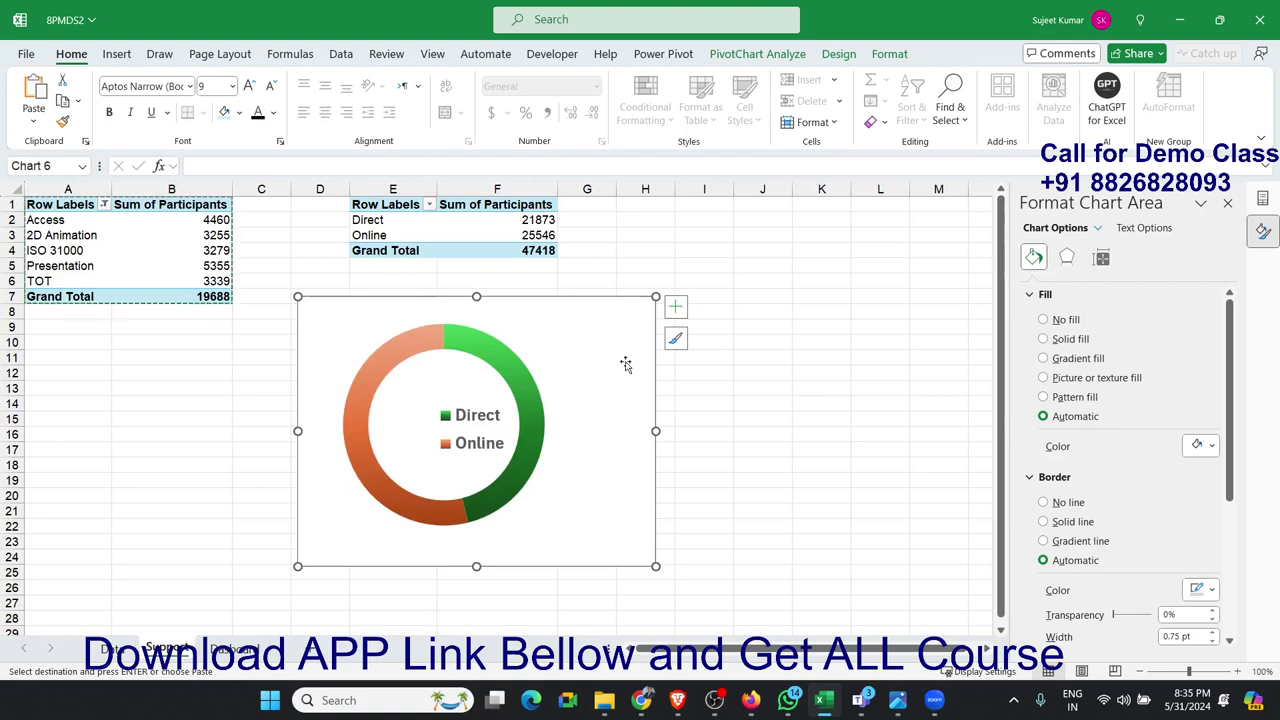
Step: Add data labels showing Percentage only, not Value: Online 54%, Direct 46%
{"action": "left_click", "coordinate": [675, 306]}
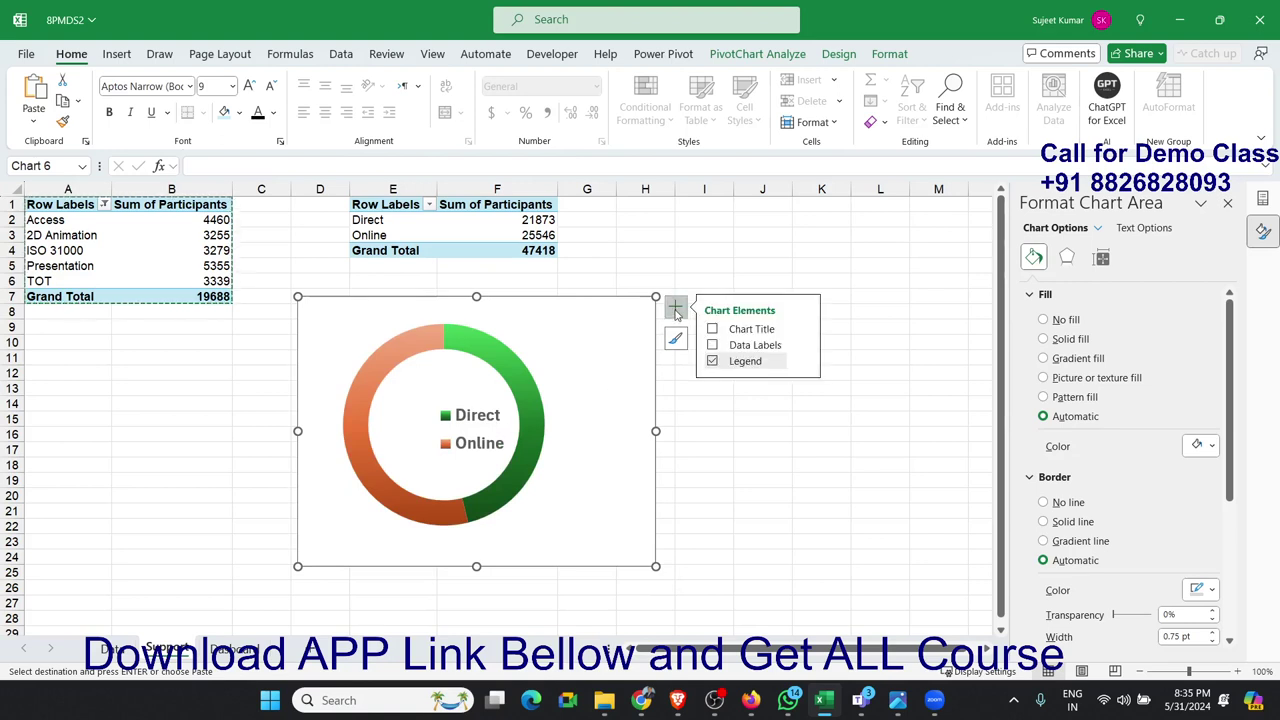
{"action": "left_click", "coordinate": [712, 345]}
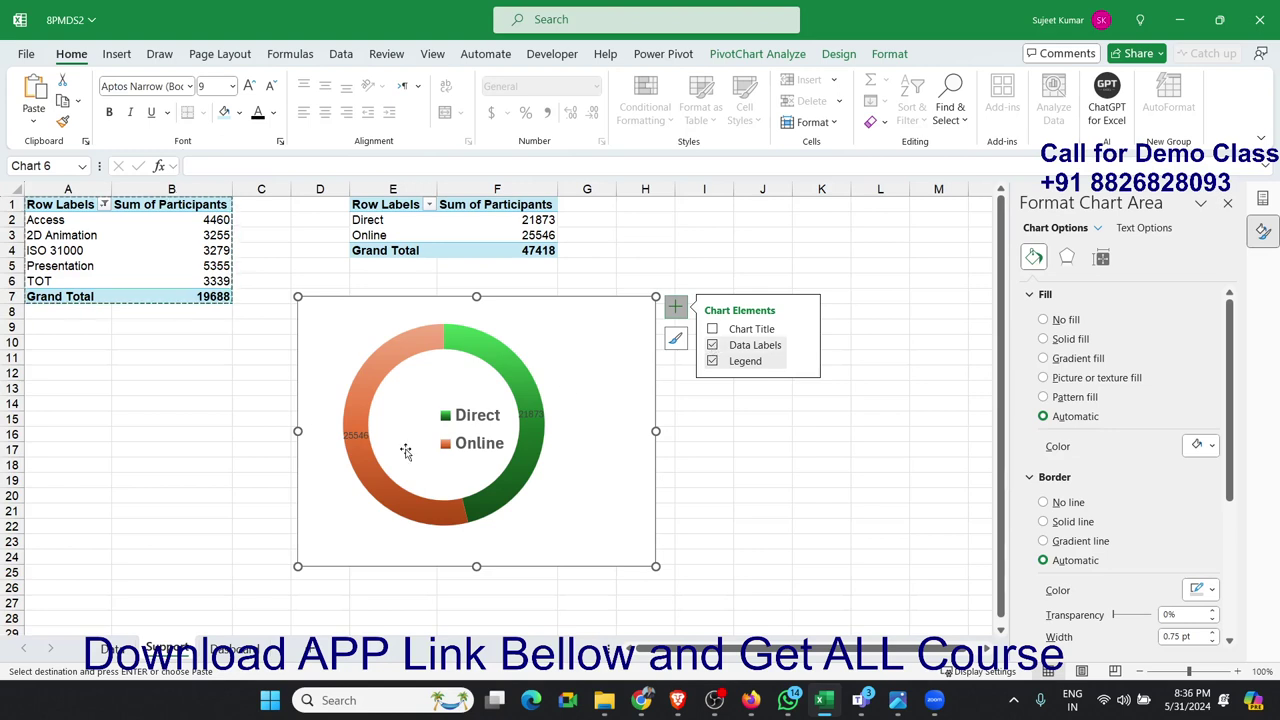
{"action": "left_click", "coordinate": [362, 436]}
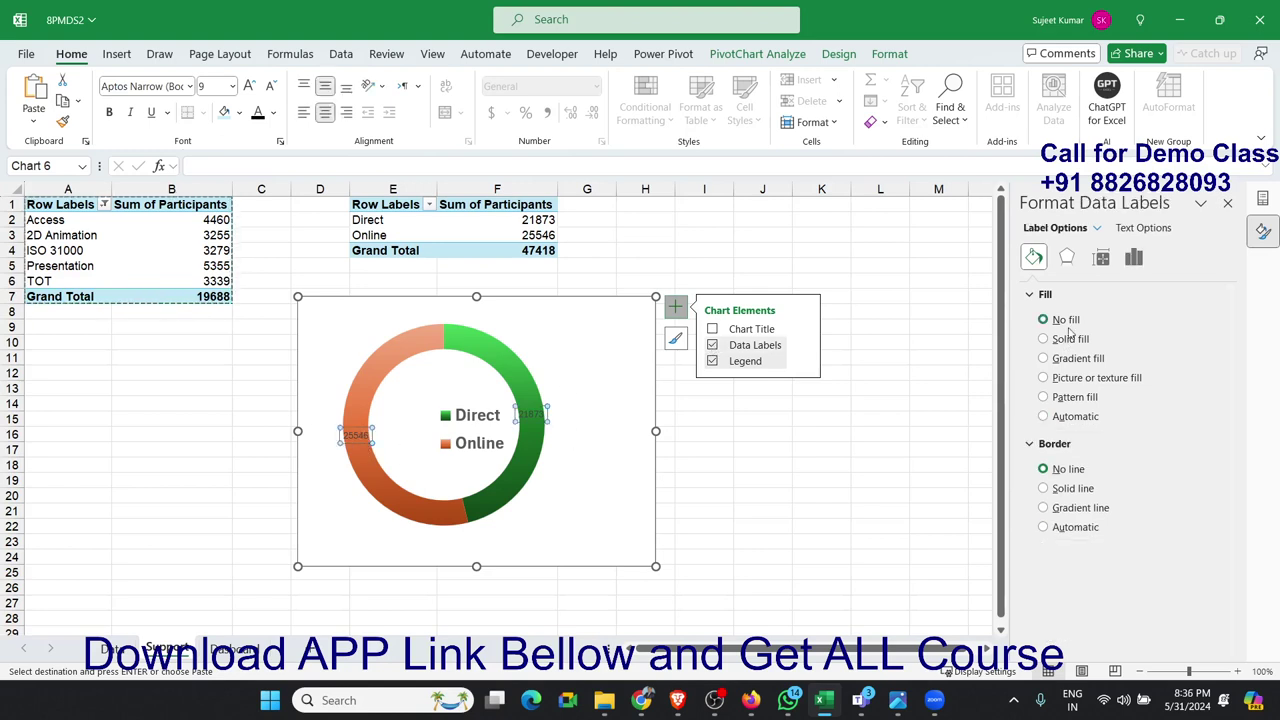
{"action": "left_click", "coordinate": [1137, 261]}
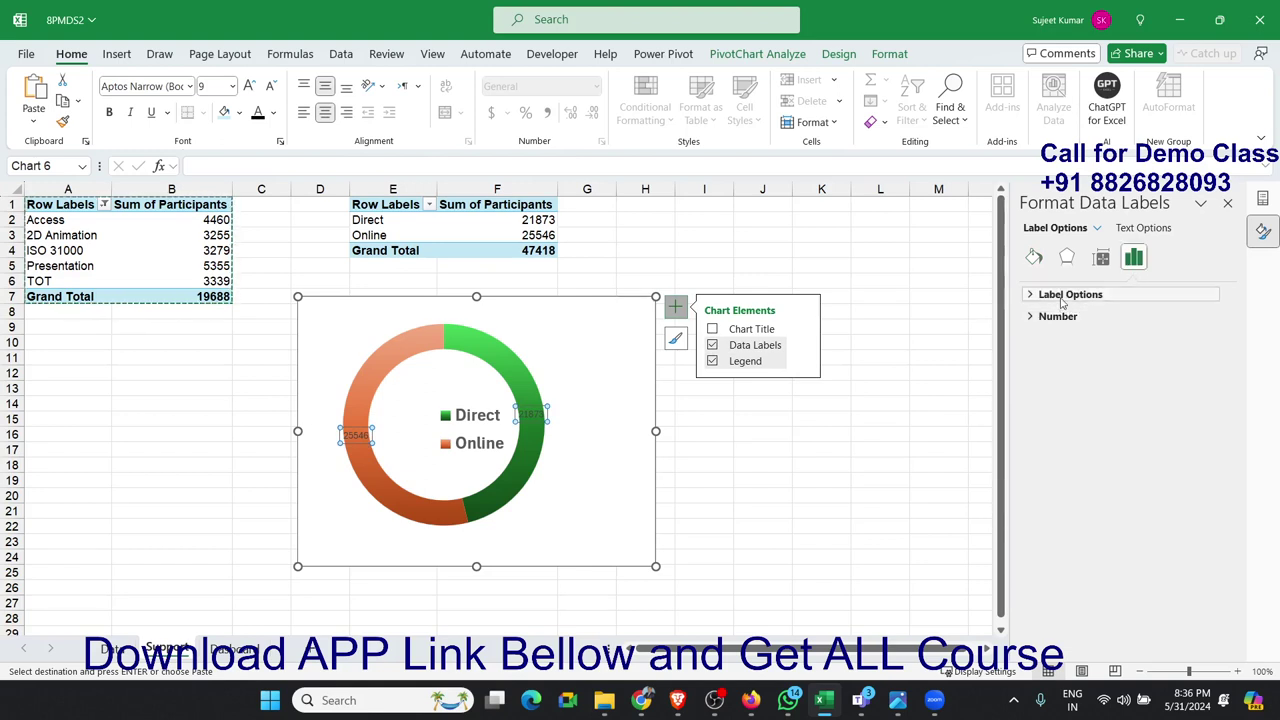
{"action": "left_click", "coordinate": [1066, 294]}
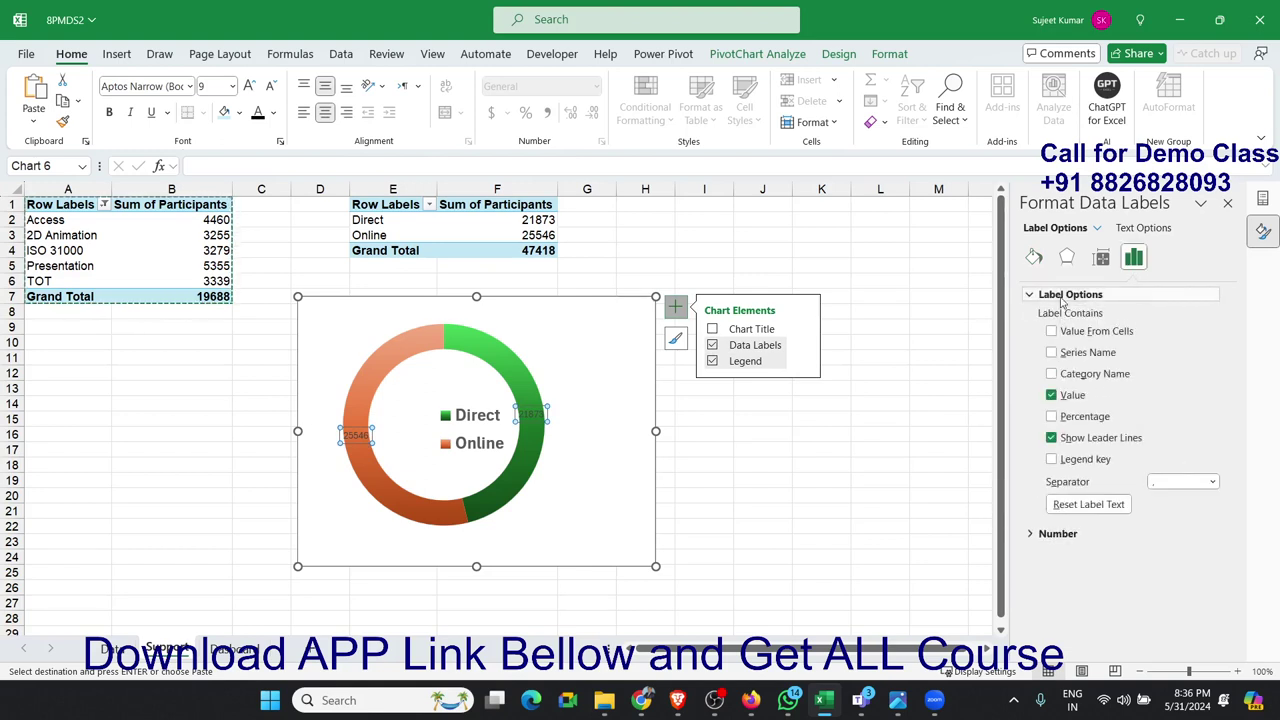
{"action": "left_click", "coordinate": [1052, 416]}
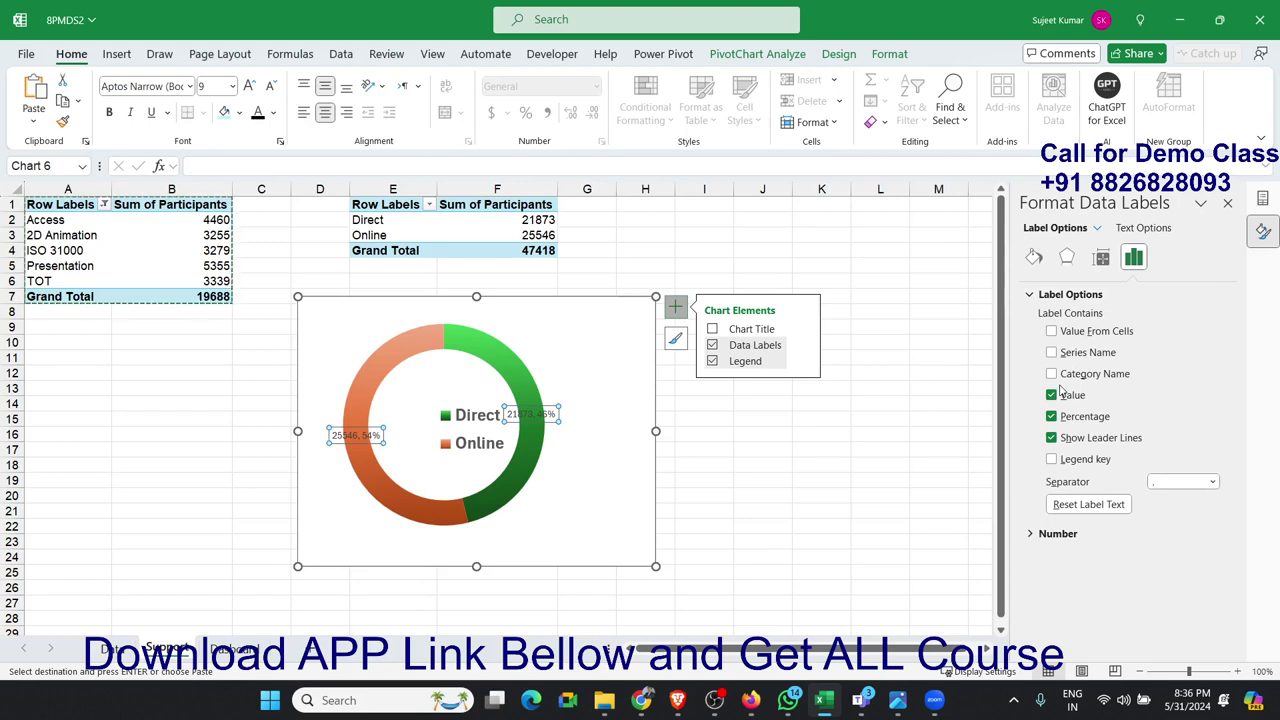
{"action": "left_click", "coordinate": [1052, 395]}
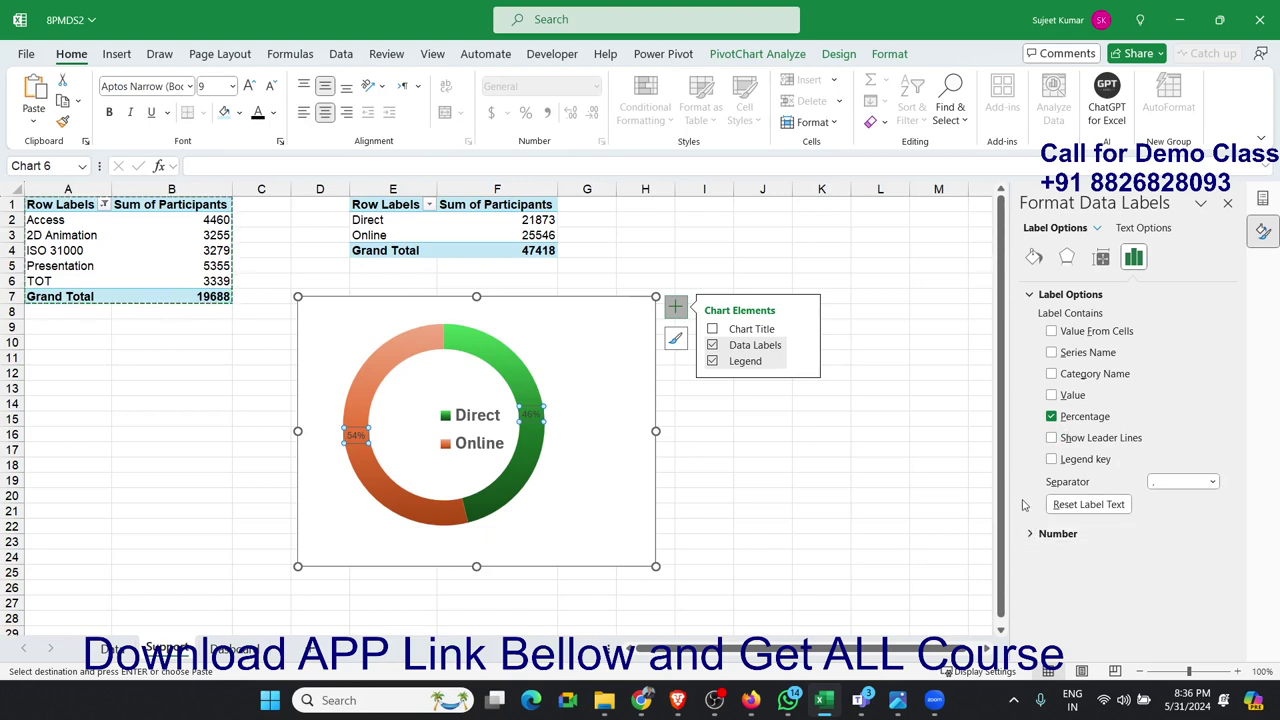
Step: Review the doughnut labels' number, size, alignment and effects settings in Format Data Labels
{"action": "left_click", "coordinate": [1030, 533]}
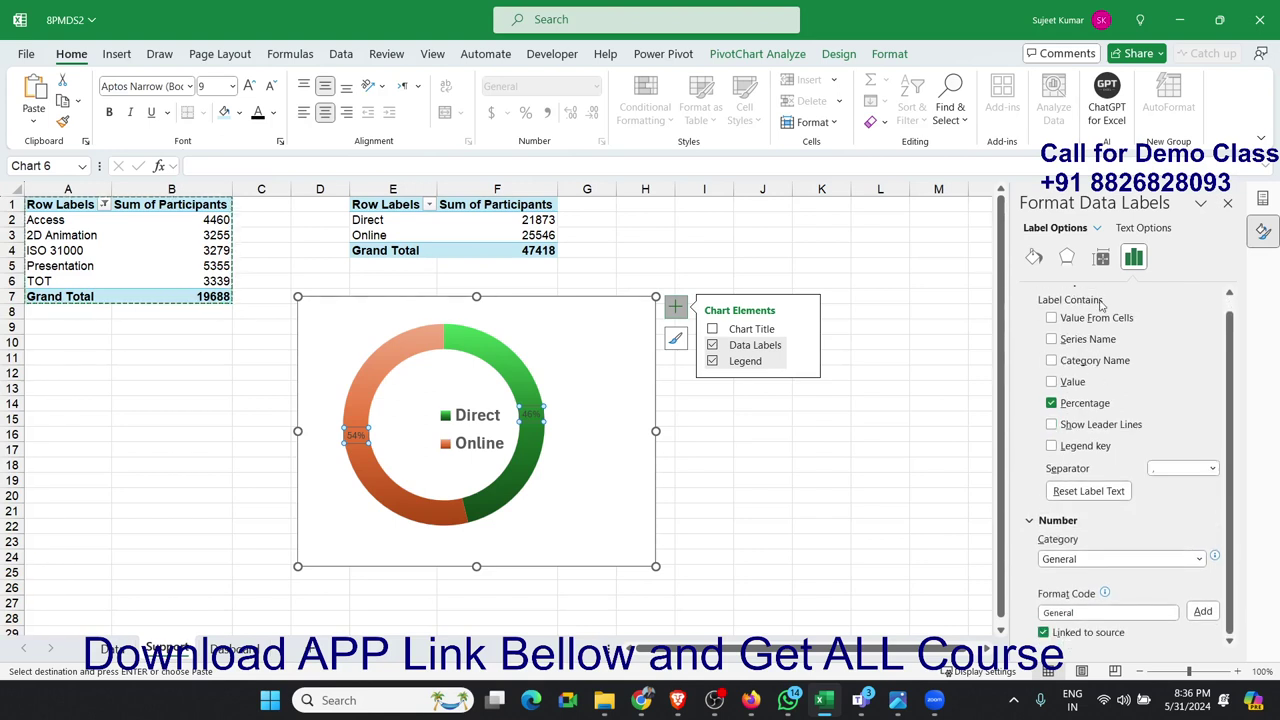
{"action": "left_click", "coordinate": [1101, 257]}
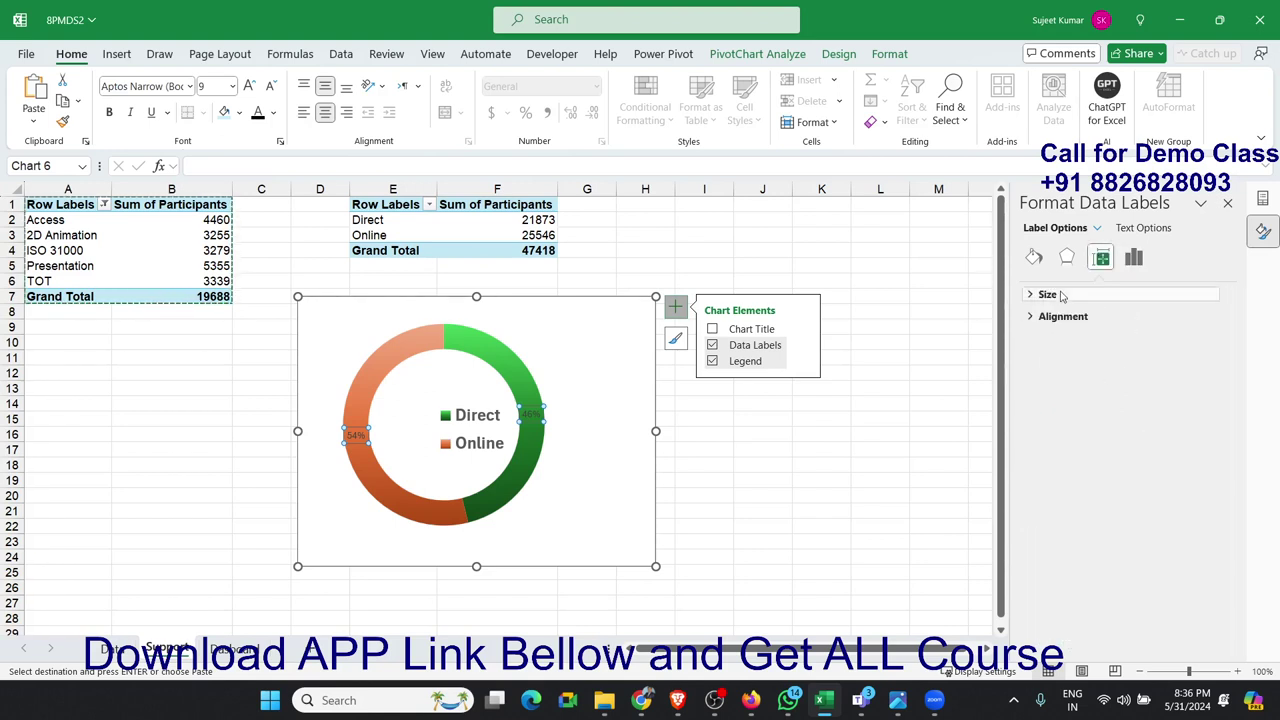
{"action": "left_click", "coordinate": [1050, 317]}
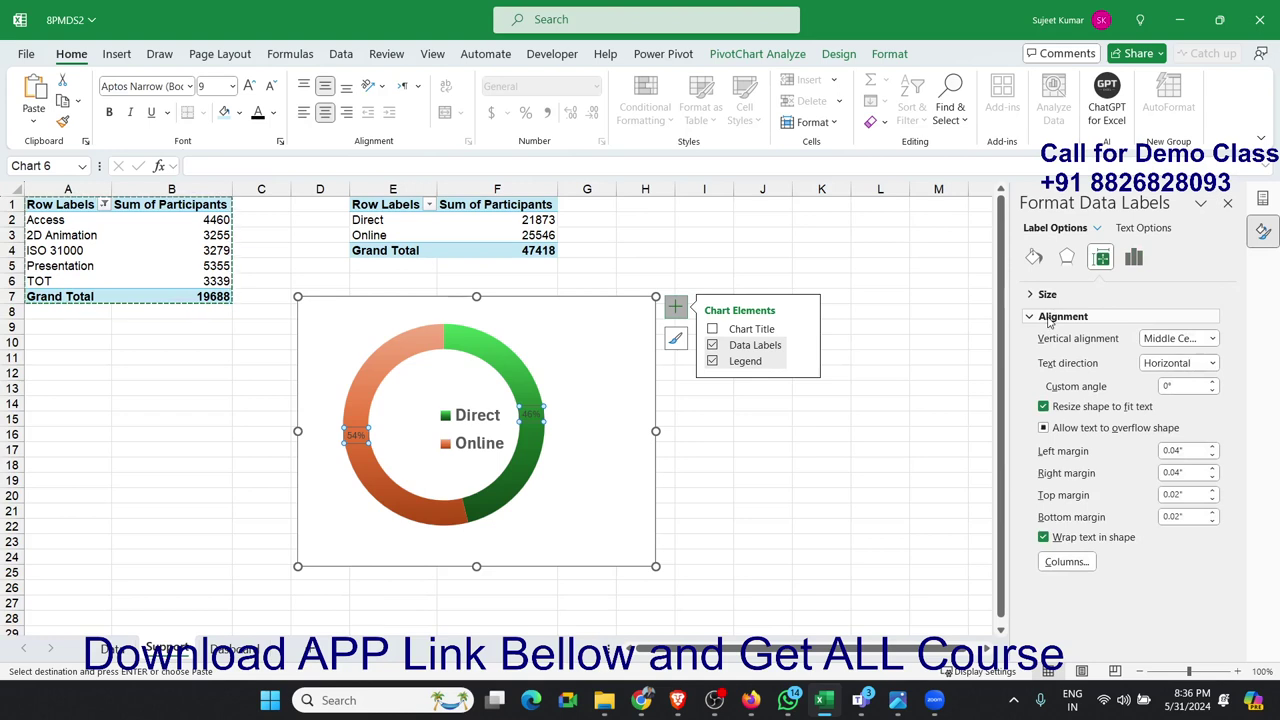
{"action": "left_click", "coordinate": [1041, 296]}
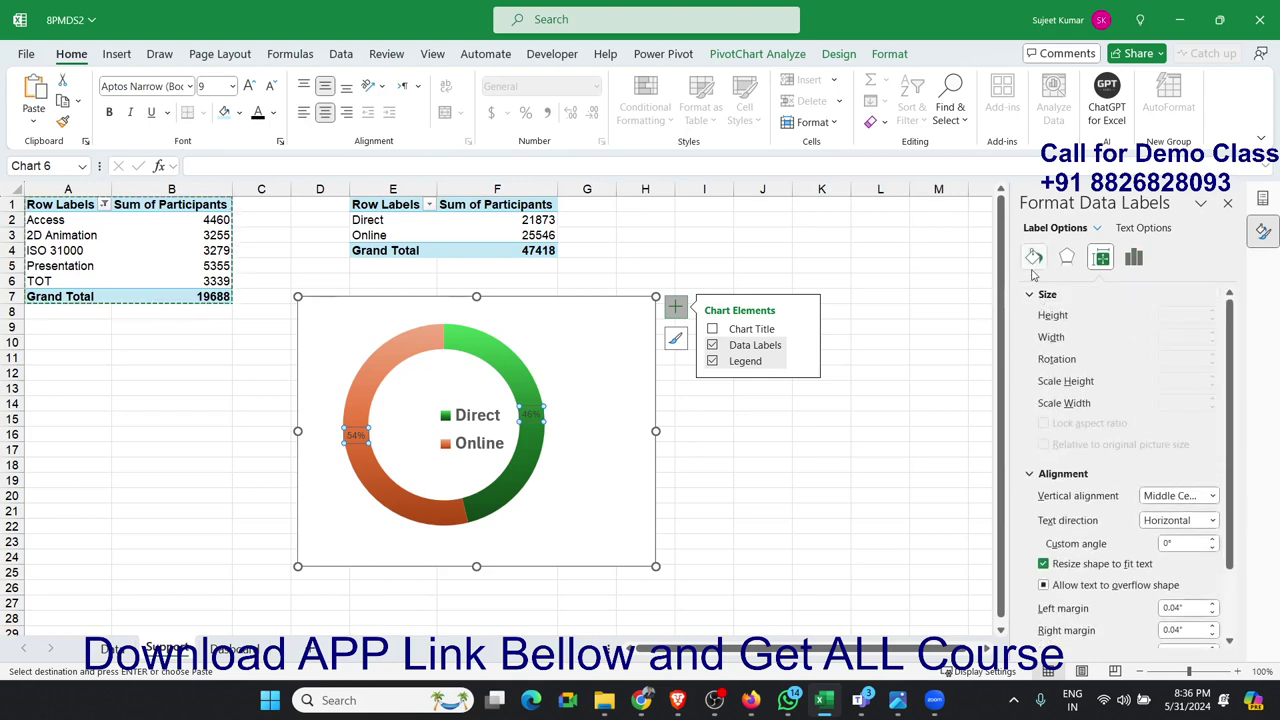
{"action": "left_click", "coordinate": [1062, 261]}
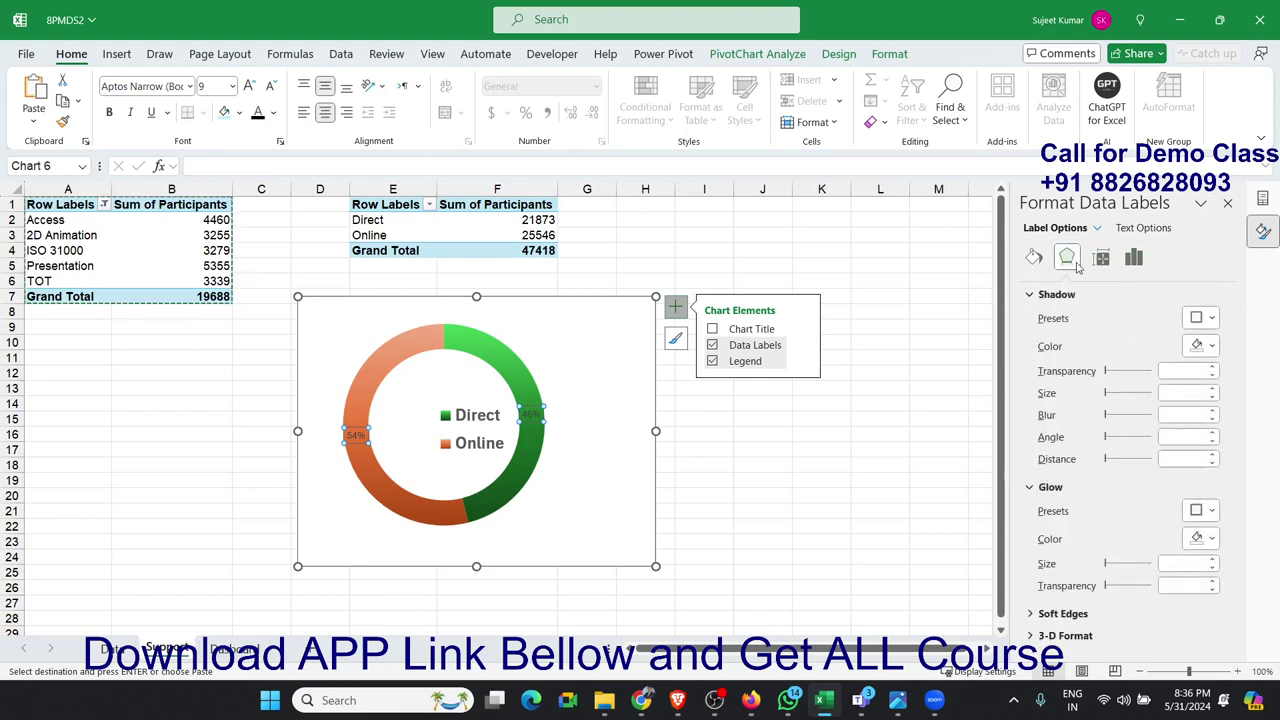
{"action": "left_click", "coordinate": [1101, 258]}
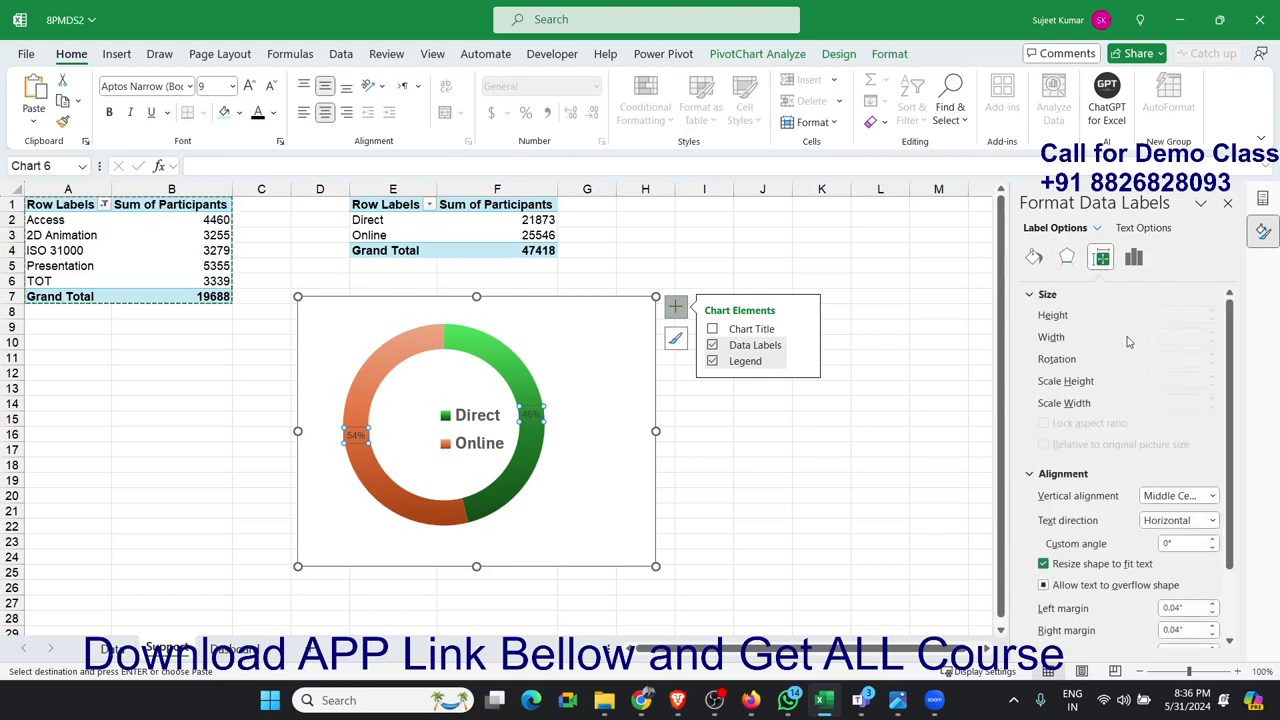
{"action": "scroll", "coordinate": [1130, 347], "scroll_direction": "down", "scroll_amount": 1}
{"action": "left_click", "coordinate": [1133, 258]}
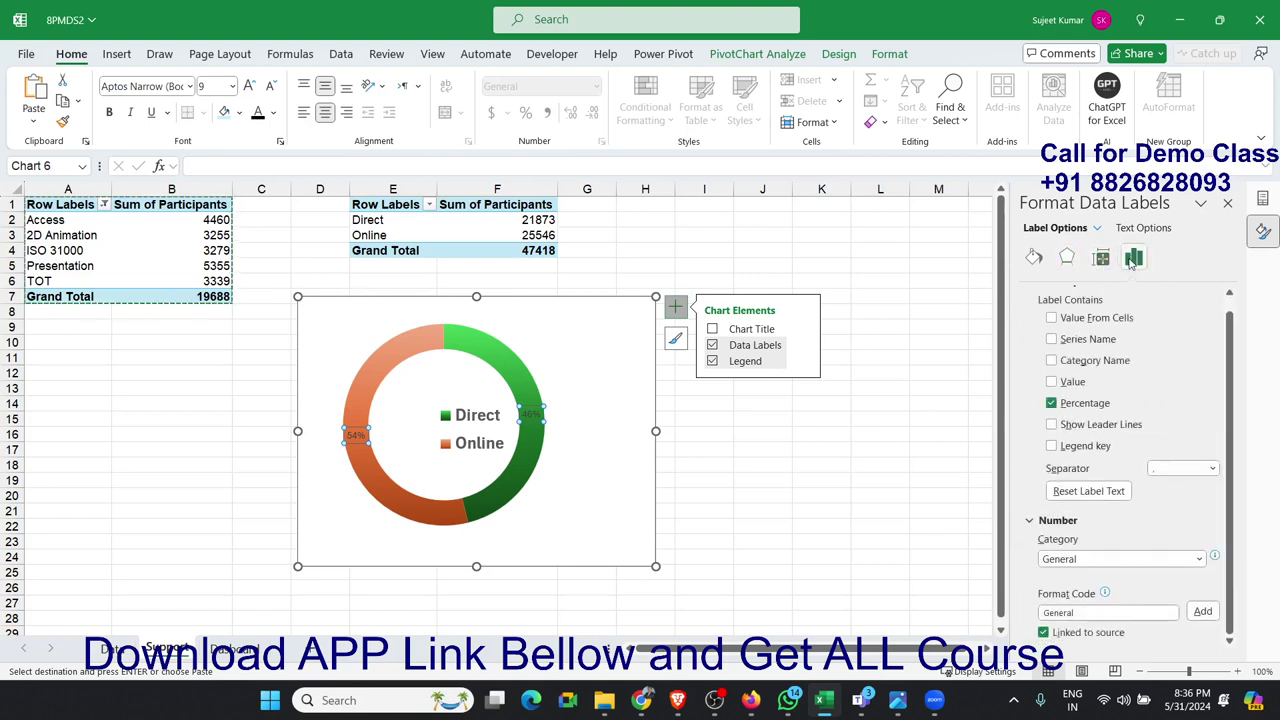
Step: Set the doughnut chart area's border to No line, then go to the Dashboard sheet
{"action": "left_click", "coordinate": [635, 469]}
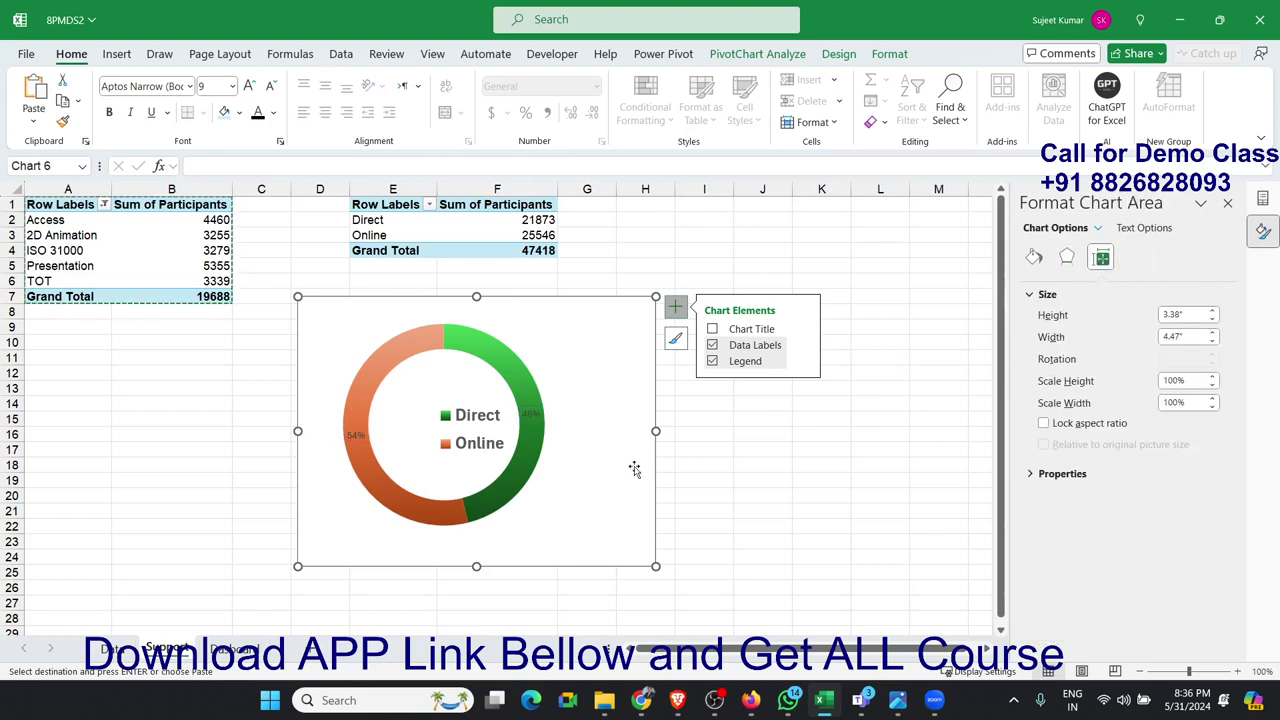
{"action": "left_click", "coordinate": [1034, 257]}
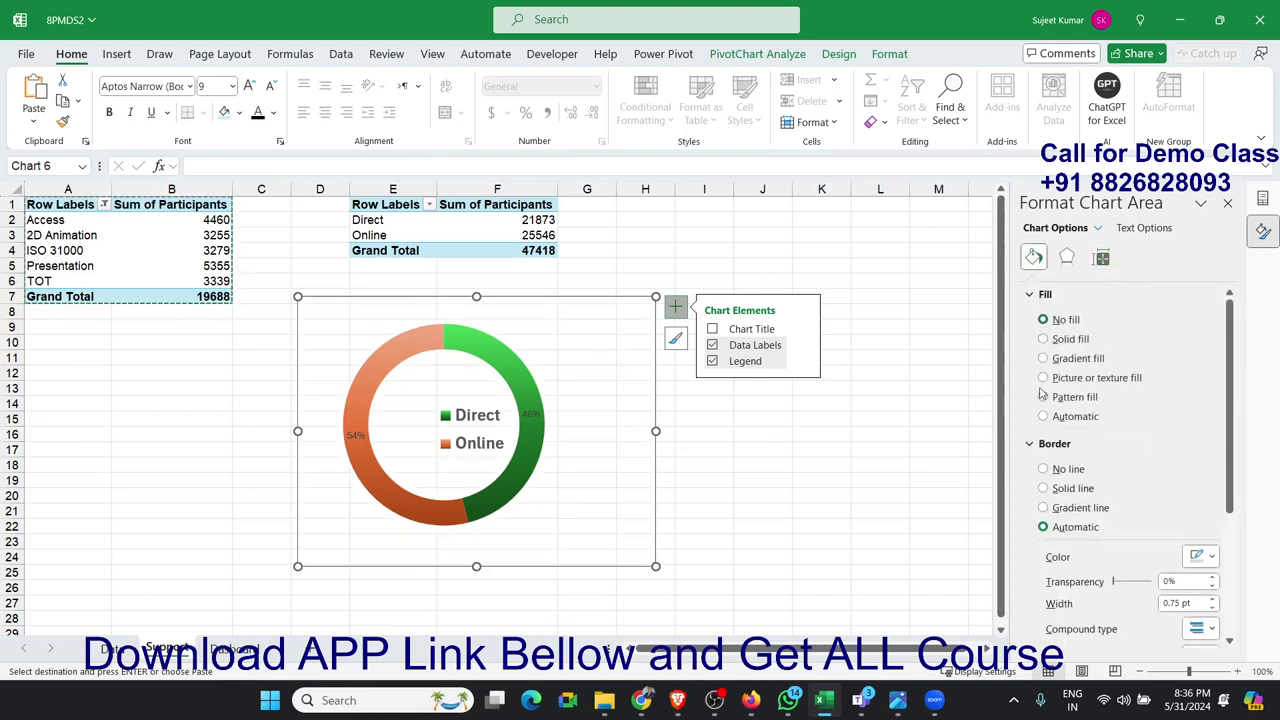
{"action": "left_click", "coordinate": [1043, 469]}
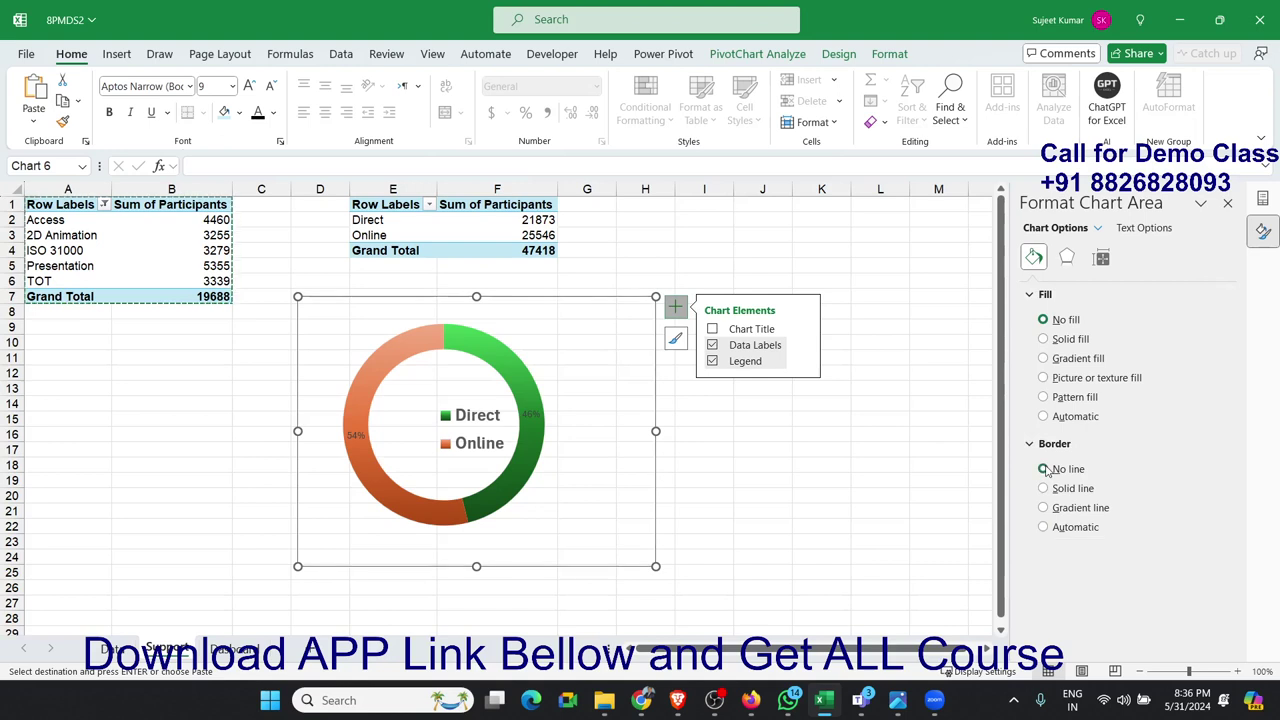
{"action": "left_click", "coordinate": [913, 465]}
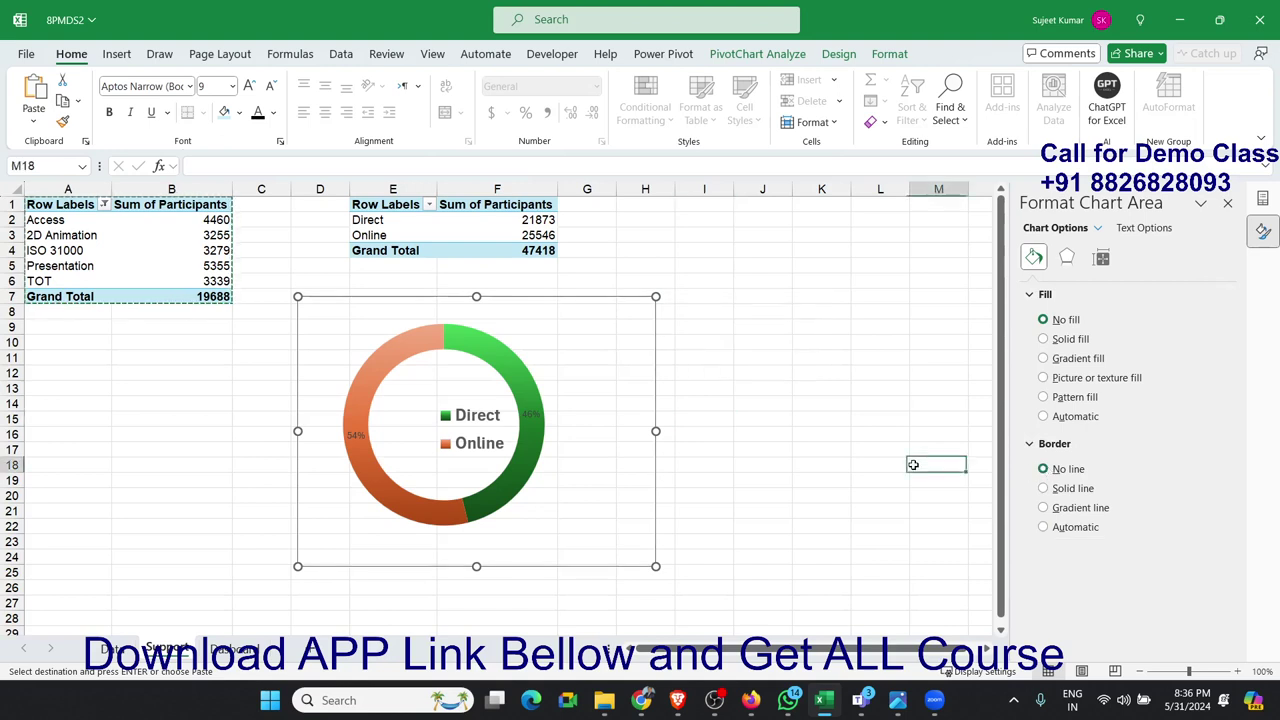
{"action": "left_click", "coordinate": [553, 459]}
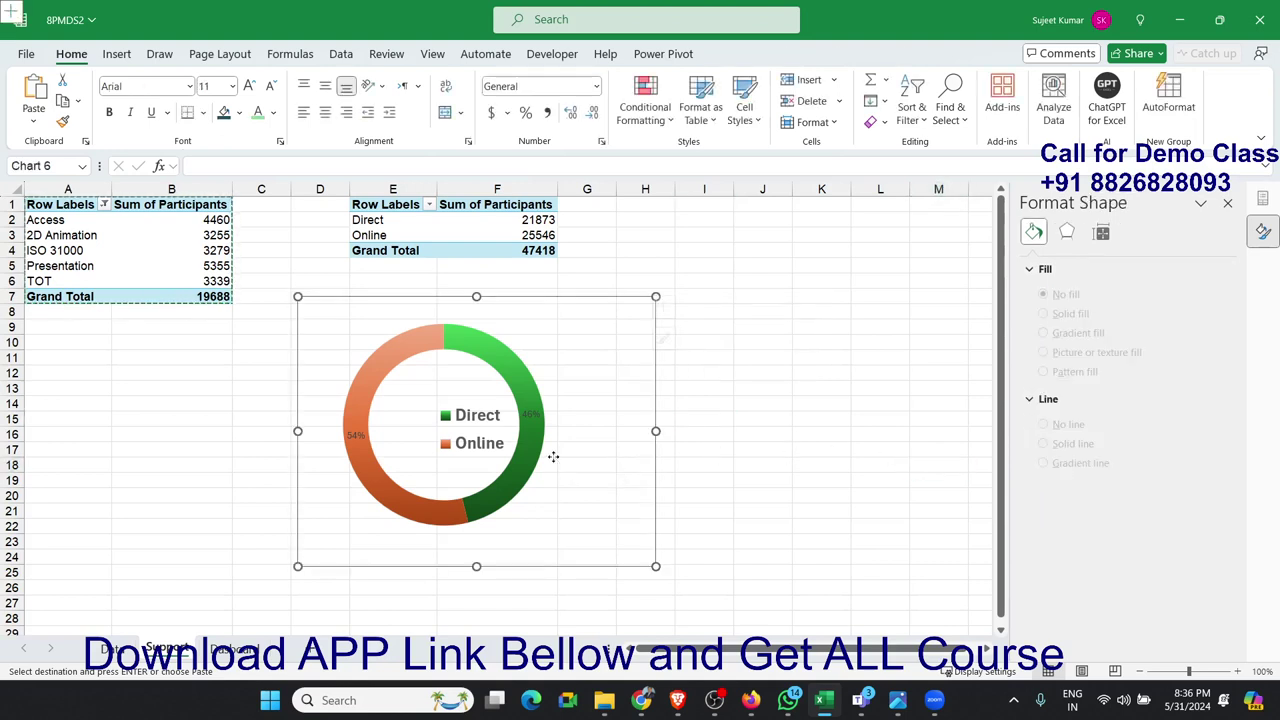
{"action": "left_click", "coordinate": [262, 650]}
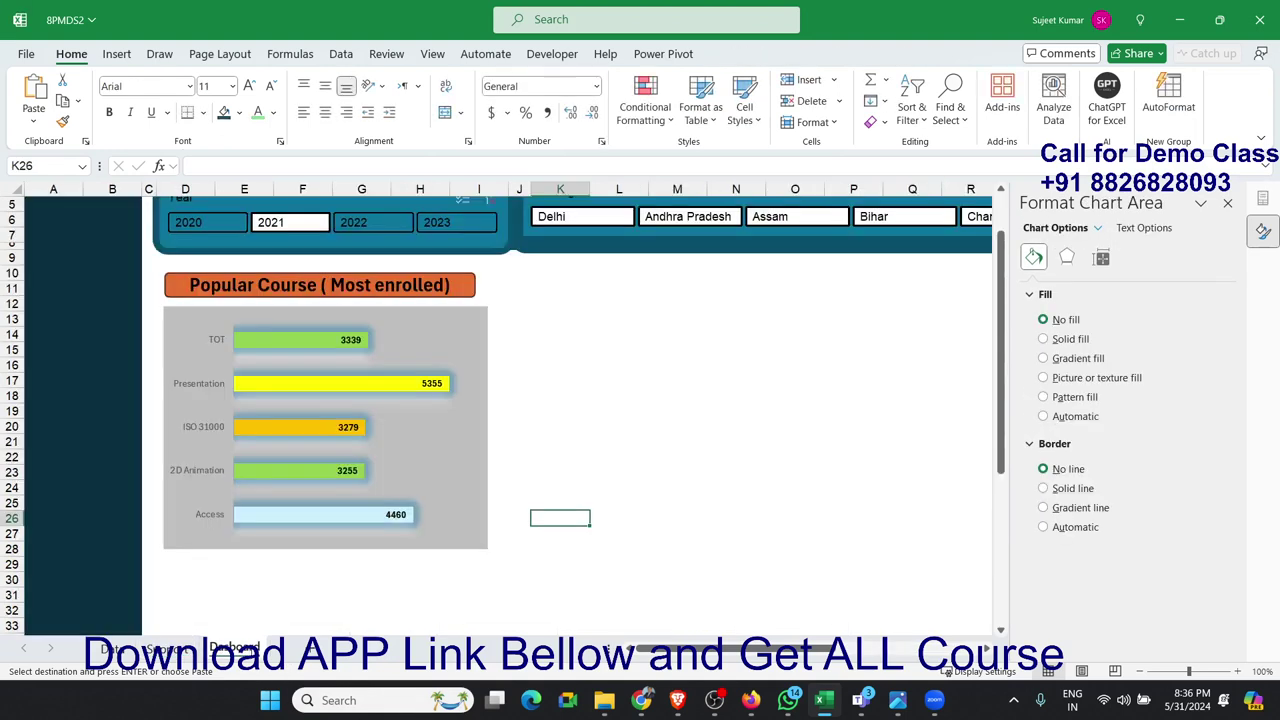
Step: Duplicate the Popular Course heading at K11, level with the original and narrower
{"action": "left_click", "coordinate": [474, 292]}
{"action": "left_click", "coordinate": [565, 288]}
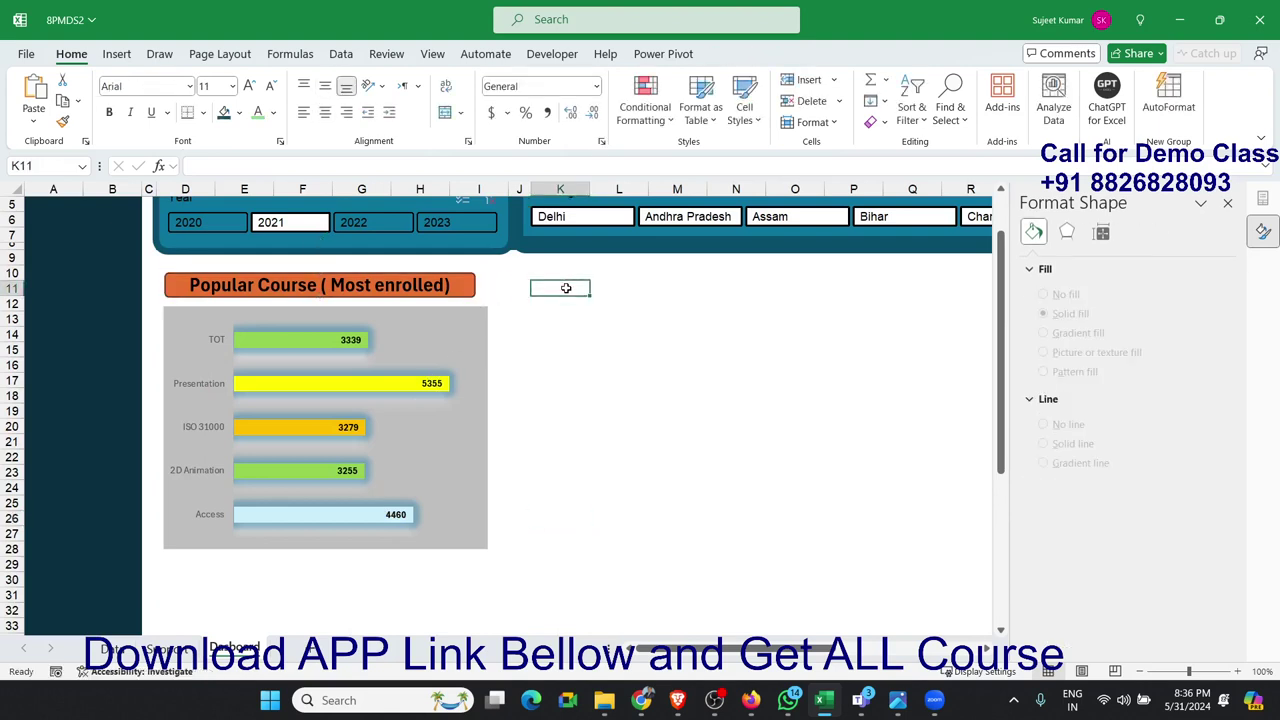
{"action": "key", "text": "ctrl+v"}
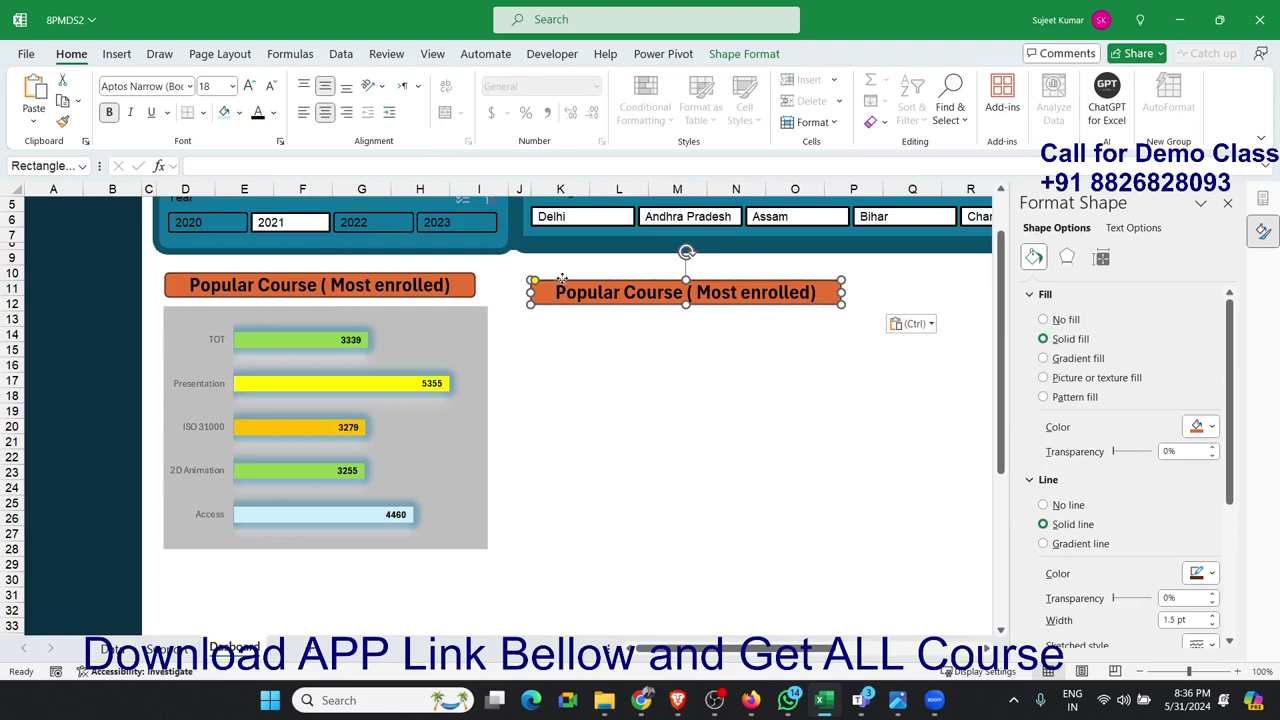
{"action": "left_click_drag", "start_coordinate": [562, 279], "coordinate": [534, 271]}
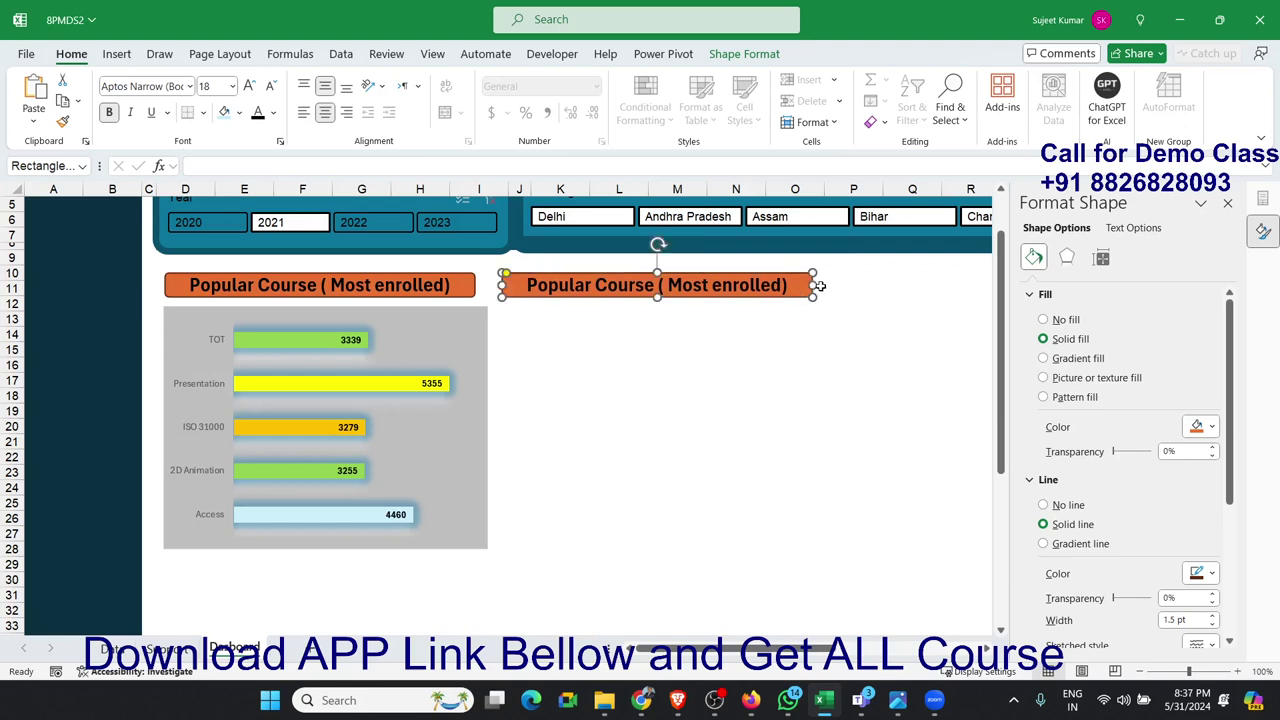
{"action": "left_click_drag", "start_coordinate": [816, 286], "coordinate": [745, 294]}
Step: Retitle the copied heading 'Training Type' and return to the Support sheet
{"action": "left_click", "coordinate": [695, 284]}
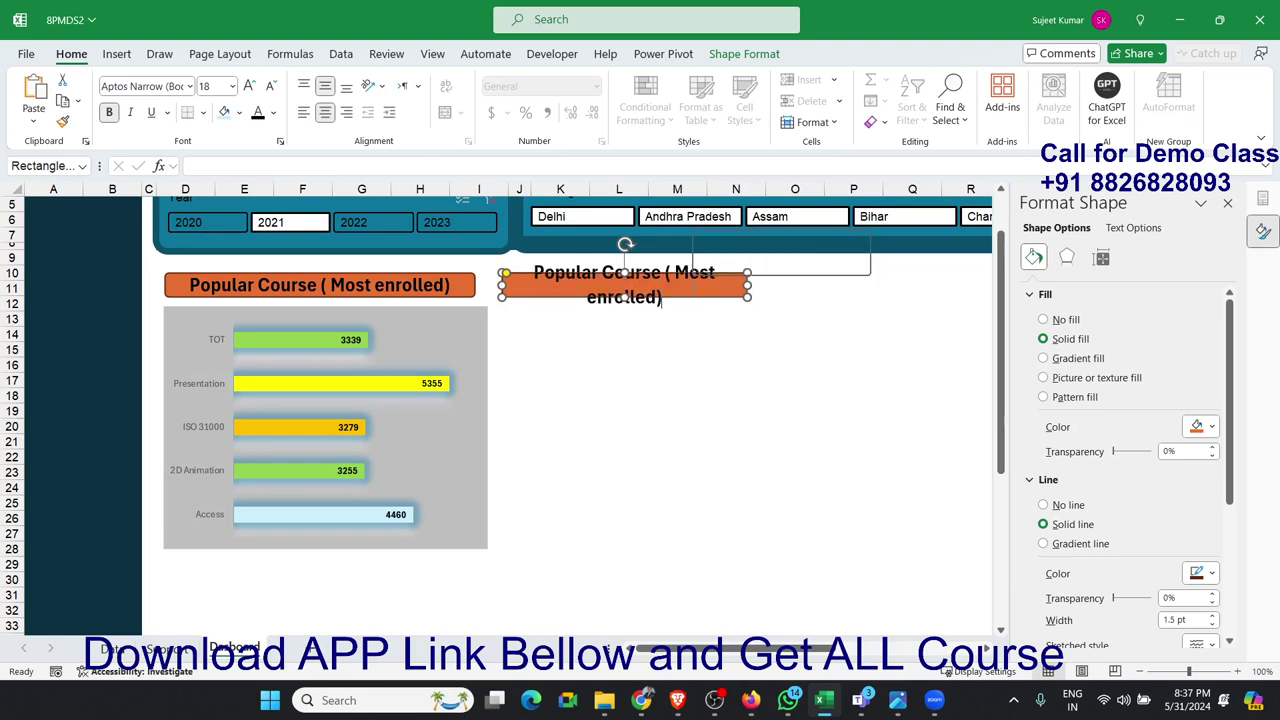
{"action": "triple_click", "coordinate": [695, 284]}
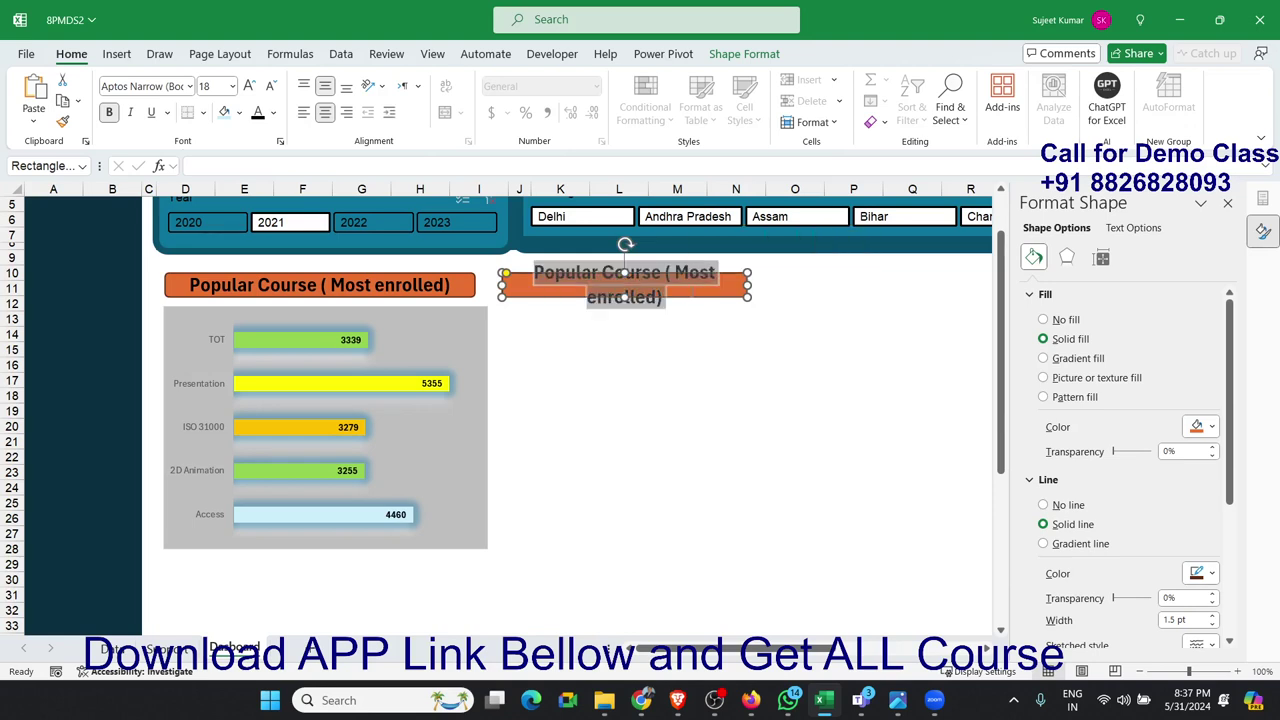
{"action": "type", "text": "Training"}
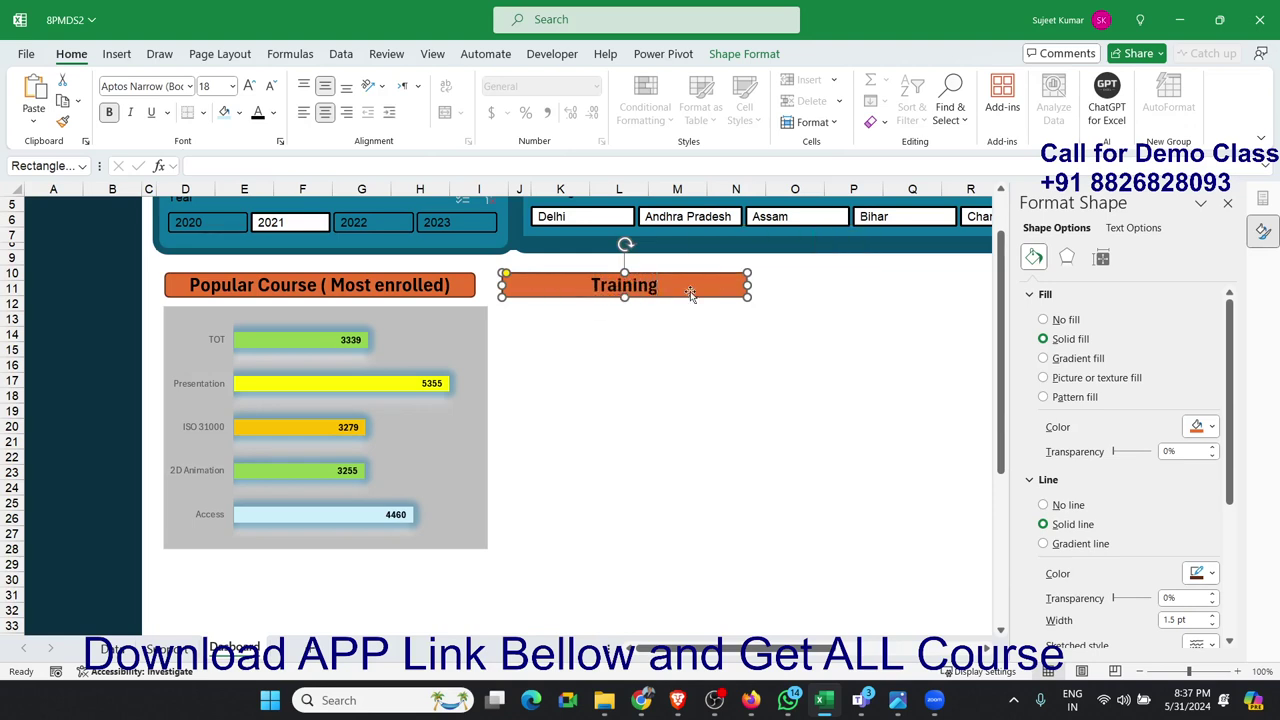
{"action": "type", "text": " Type"}
{"action": "left_click", "coordinate": [733, 319]}
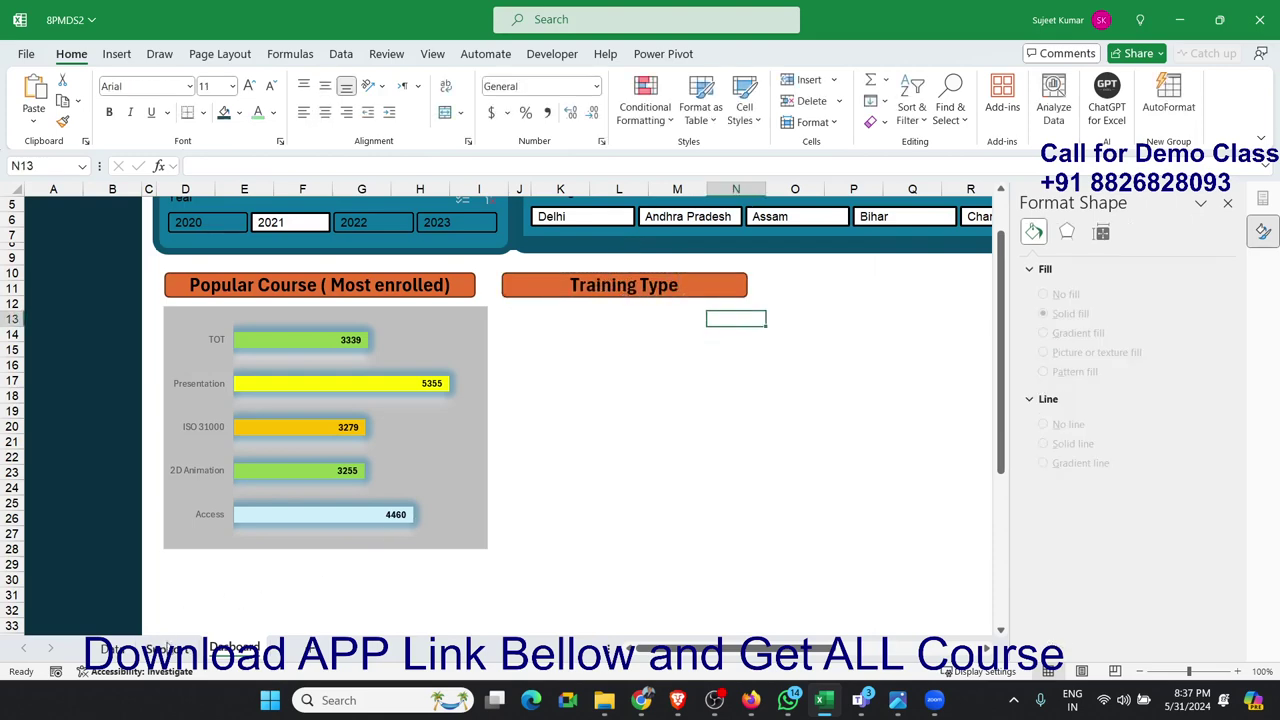
{"action": "left_click", "coordinate": [168, 648]}
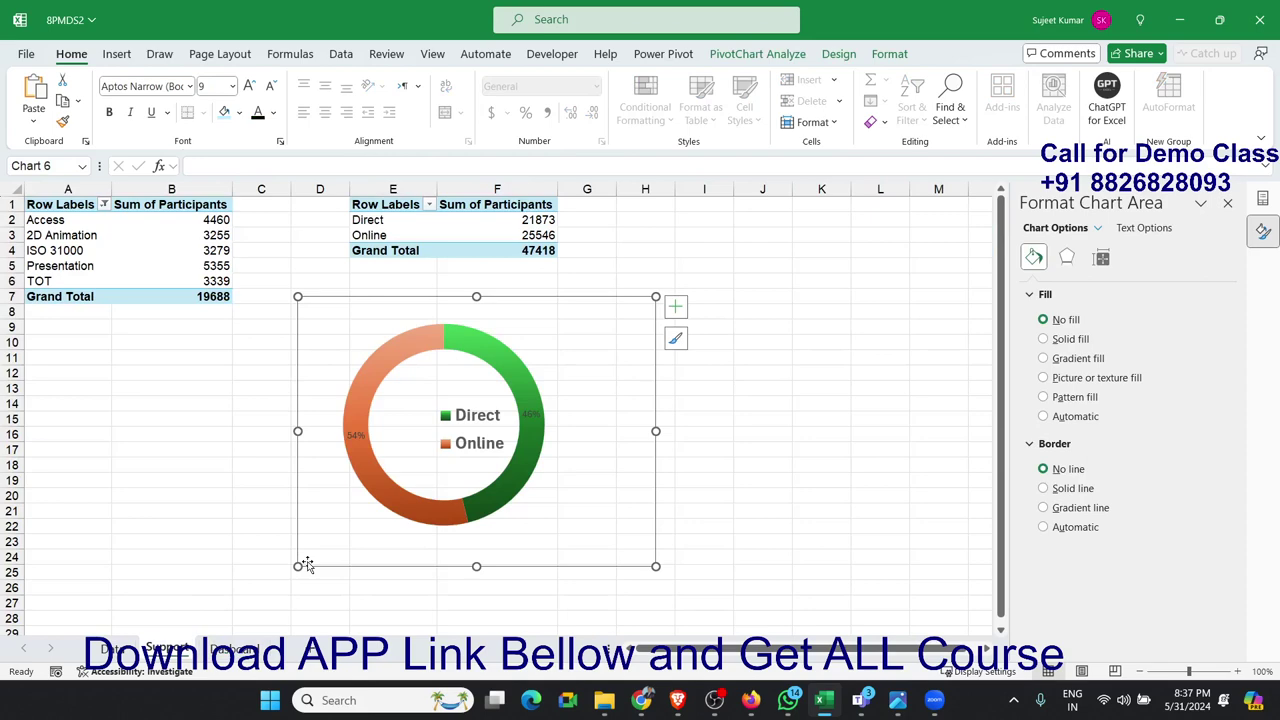
Step: Cut the doughnut chart and paste it onto the Dashboard at K14, under Training Type
{"action": "key", "text": "ctrl+x"}
{"action": "left_click", "coordinate": [235, 648]}
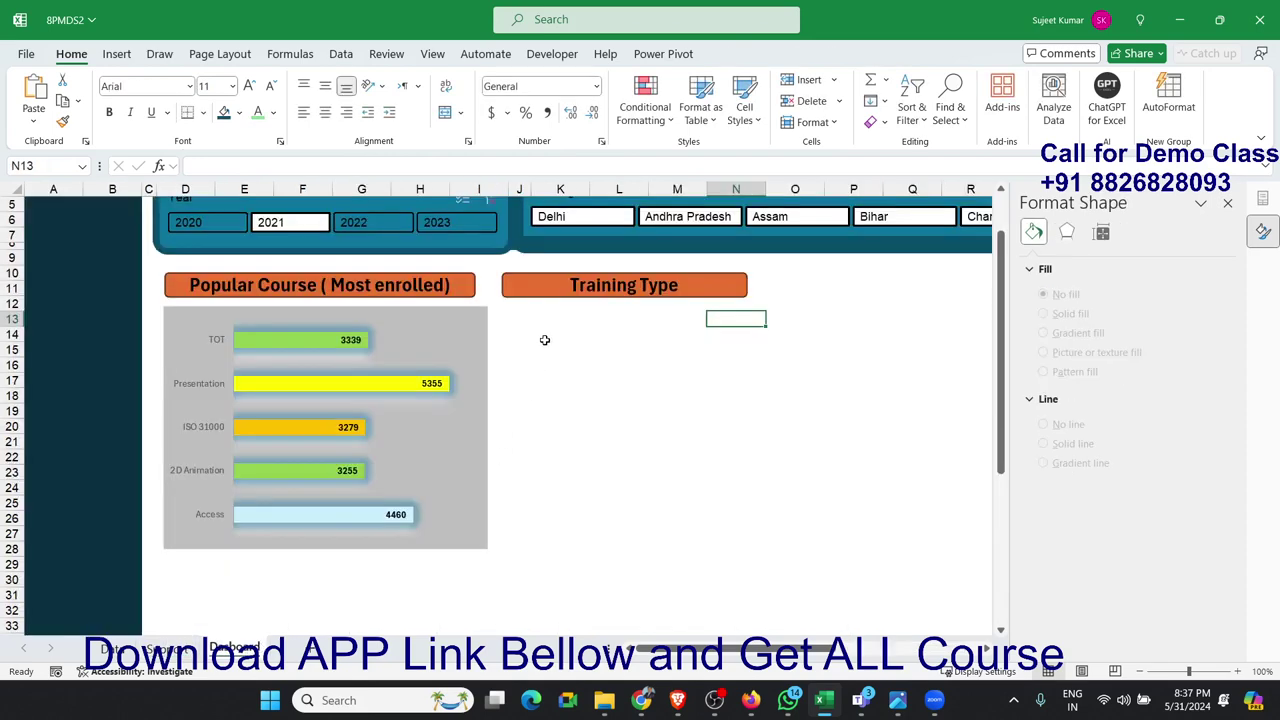
{"action": "left_click", "coordinate": [544, 340]}
{"action": "key", "text": "ctrl+v"}
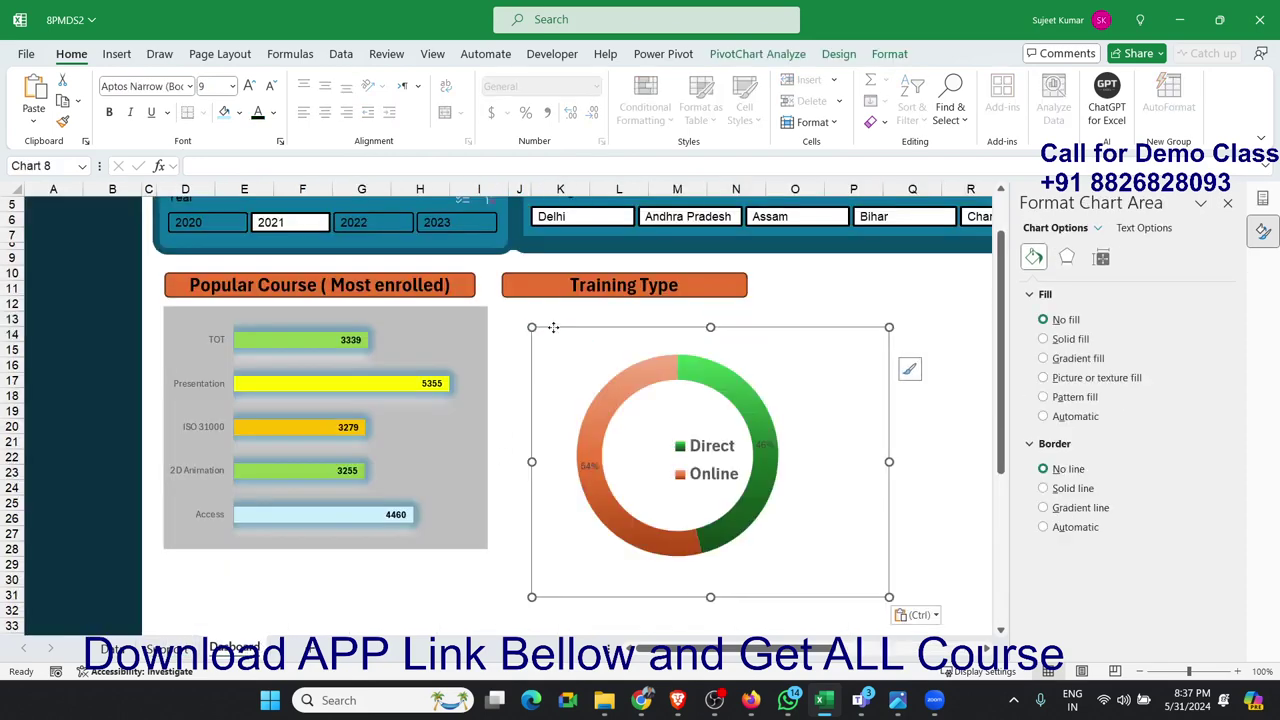
{"action": "mouse_move", "coordinate": [553, 327]}
{"action": "left_mouse_down"}
{"action": "mouse_move", "coordinate": [527, 307]}
{"action": "mouse_move", "coordinate": [509, 438]}
{"action": "left_mouse_up"}
Step: Fill cells J13:N28 grey and move the doughnut chart into that grey panel
{"action": "left_click", "coordinate": [530, 312]}
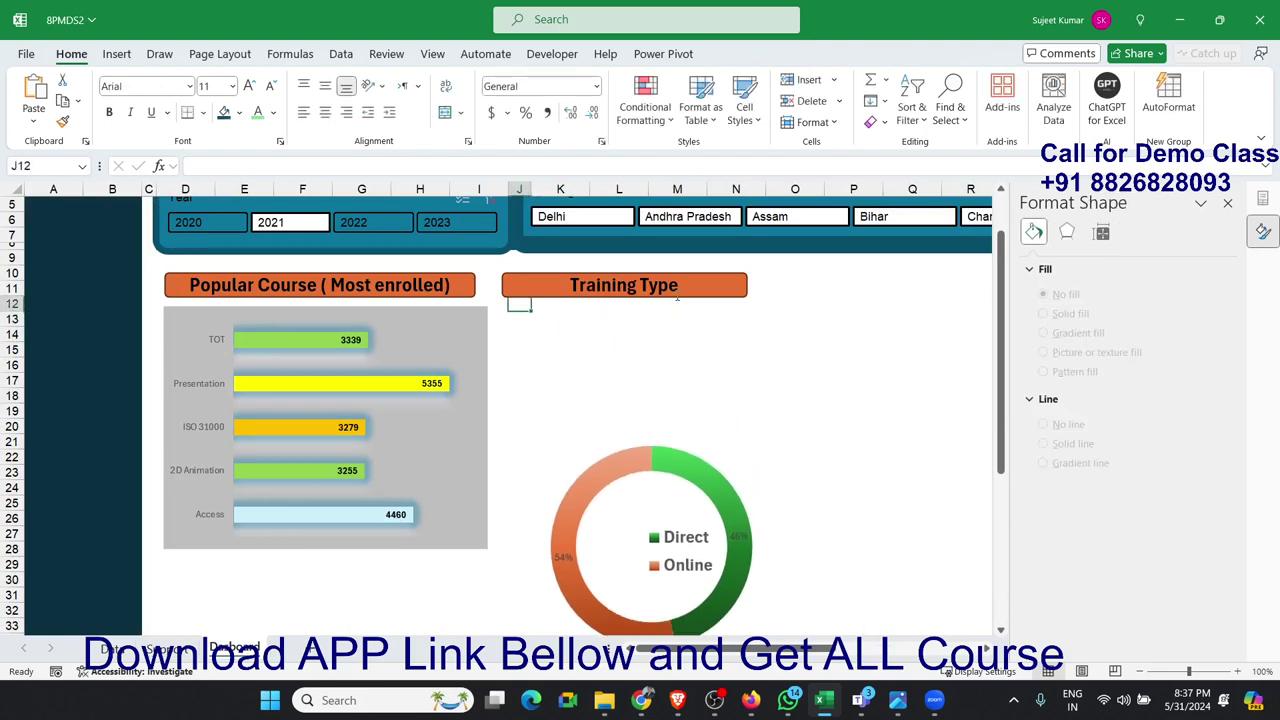
{"action": "mouse_move", "coordinate": [519, 318]}
{"action": "left_mouse_down"}
{"action": "mouse_move", "coordinate": [760, 335]}
{"action": "mouse_move", "coordinate": [760, 550]}
{"action": "left_mouse_up"}
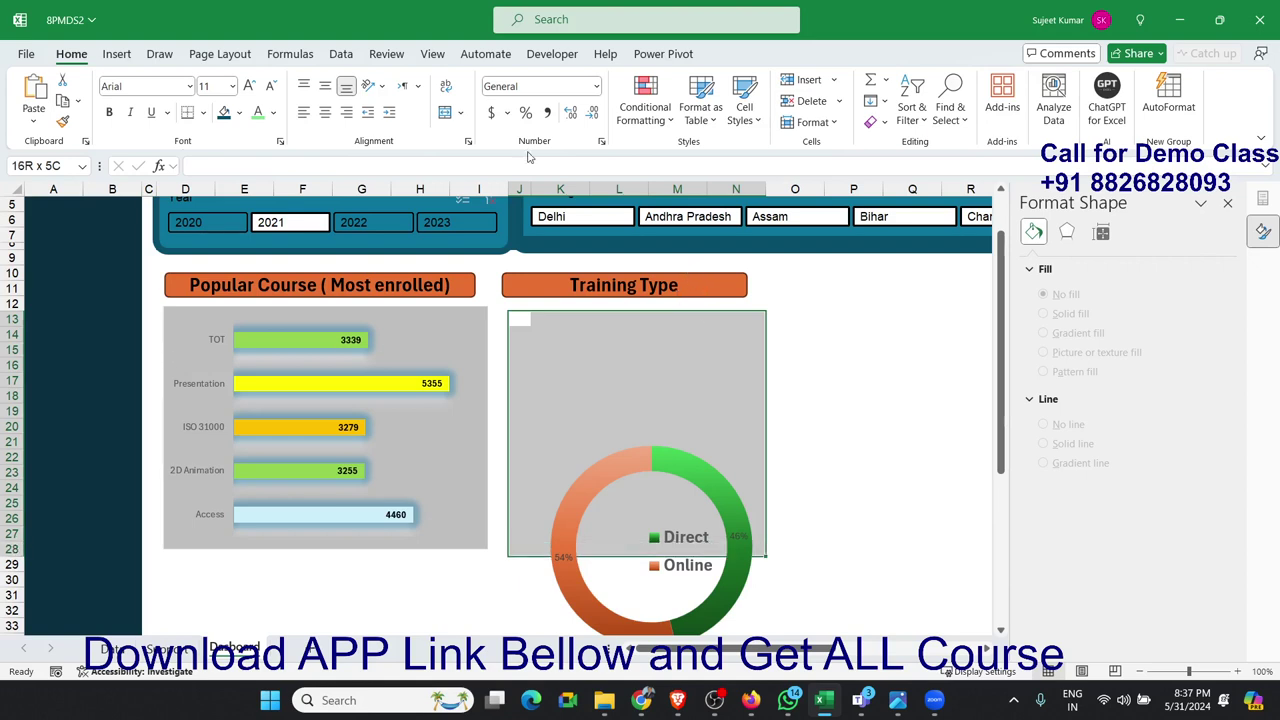
{"action": "left_click", "coordinate": [240, 113]}
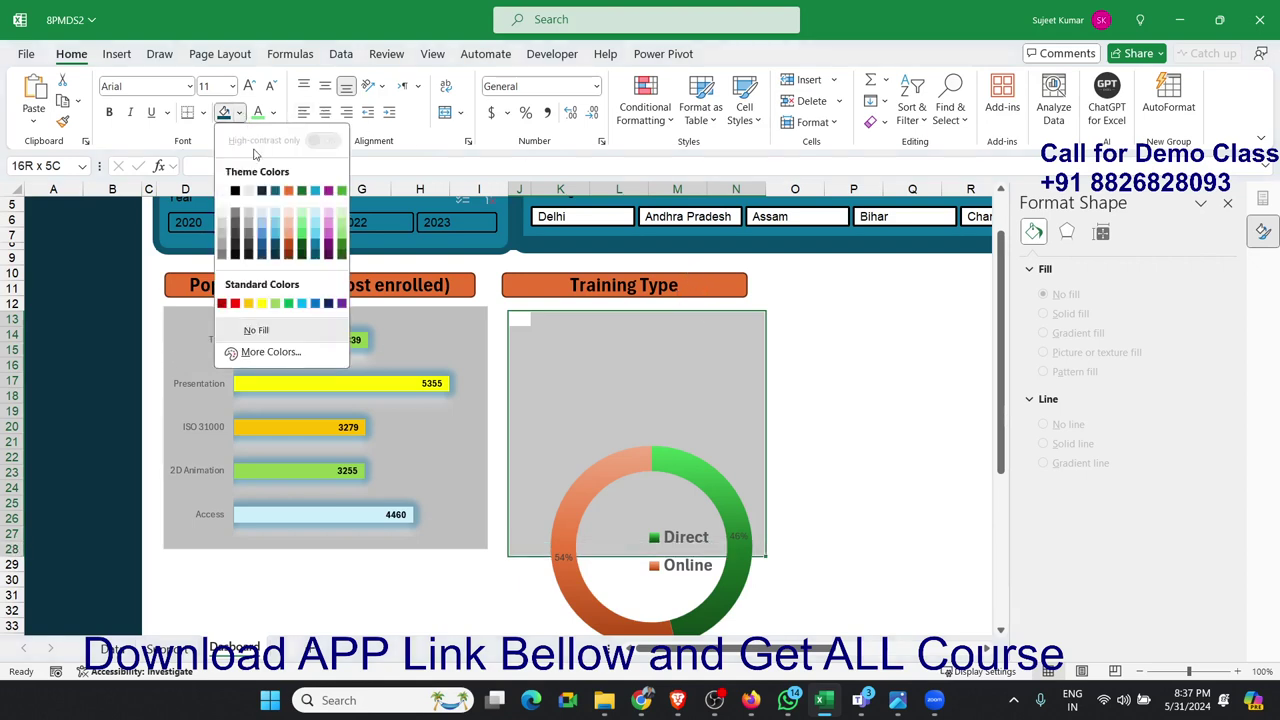
{"action": "left_click", "coordinate": [224, 236]}
{"action": "left_click", "coordinate": [664, 460]}
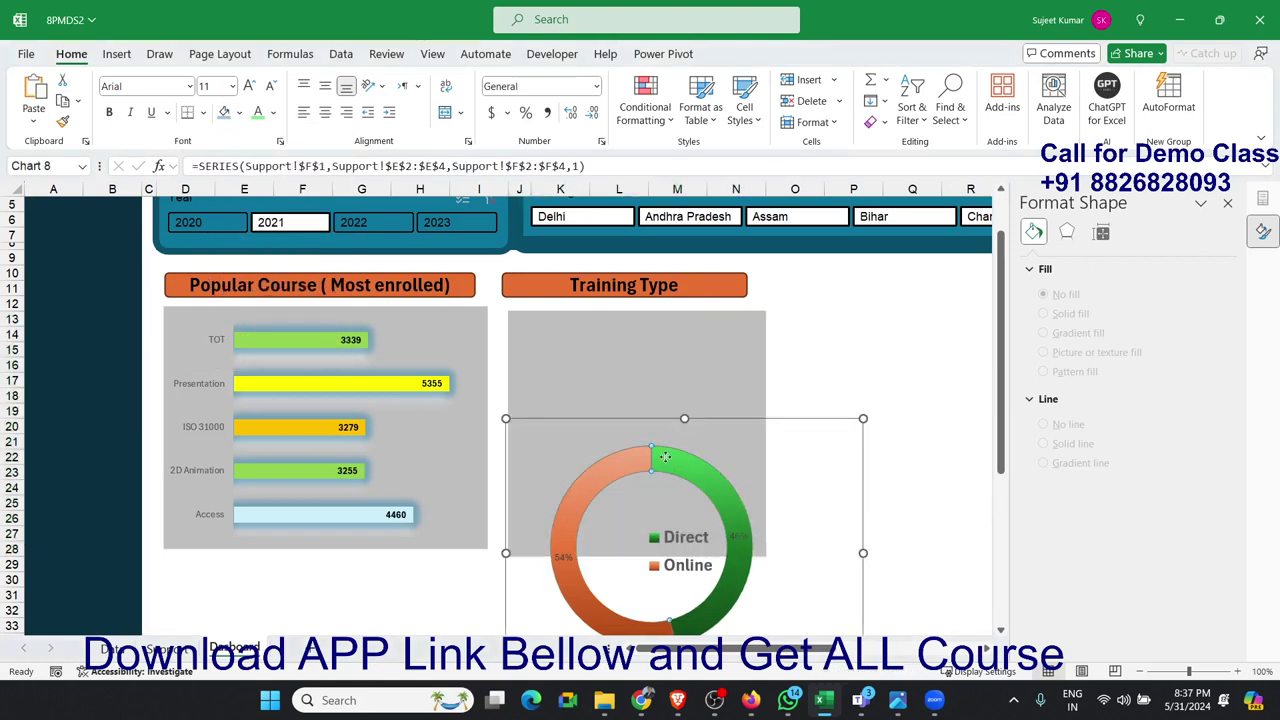
{"action": "left_click_drag", "start_coordinate": [649, 419], "coordinate": [615, 308]}
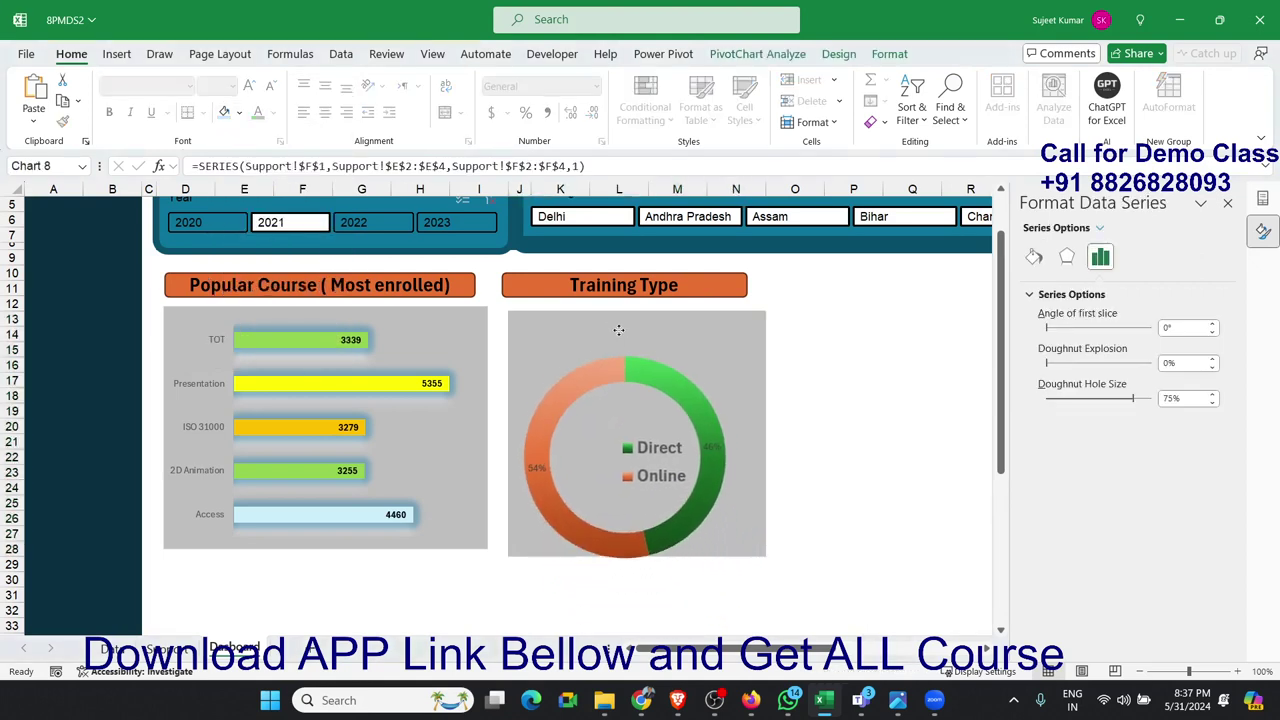
{"action": "left_click", "coordinate": [659, 360]}
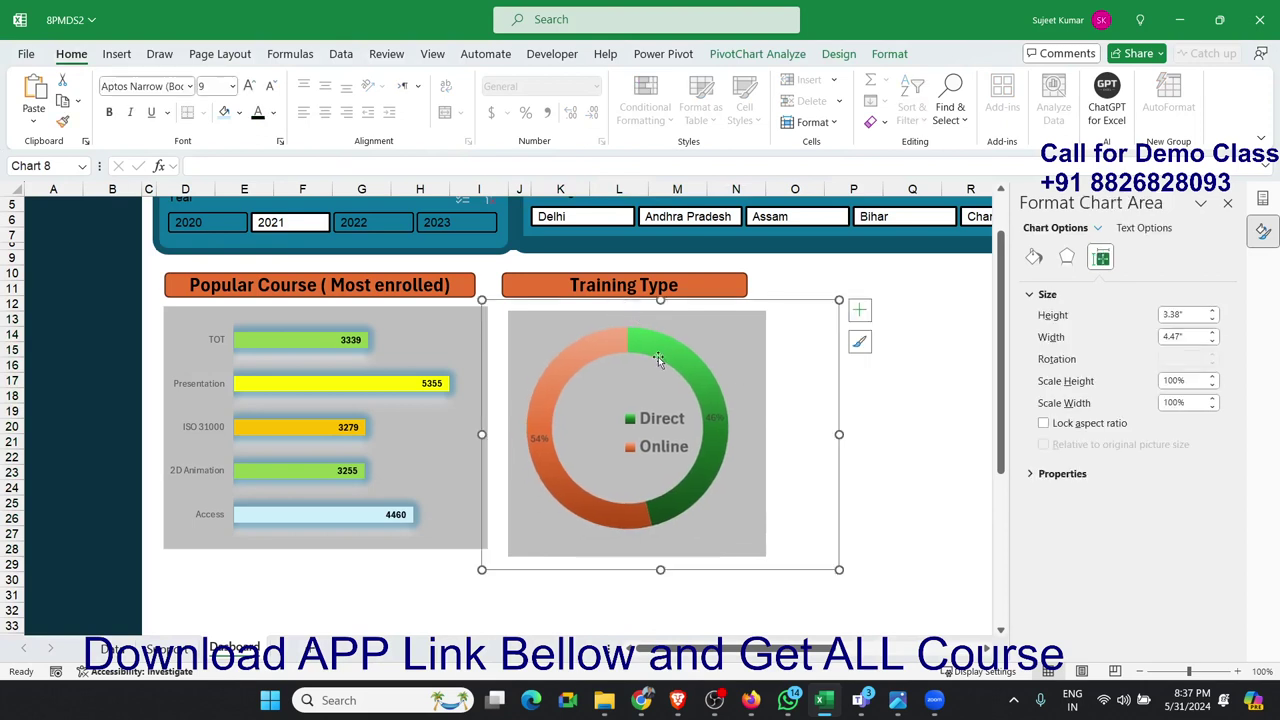
{"action": "left_click", "coordinate": [876, 409]}
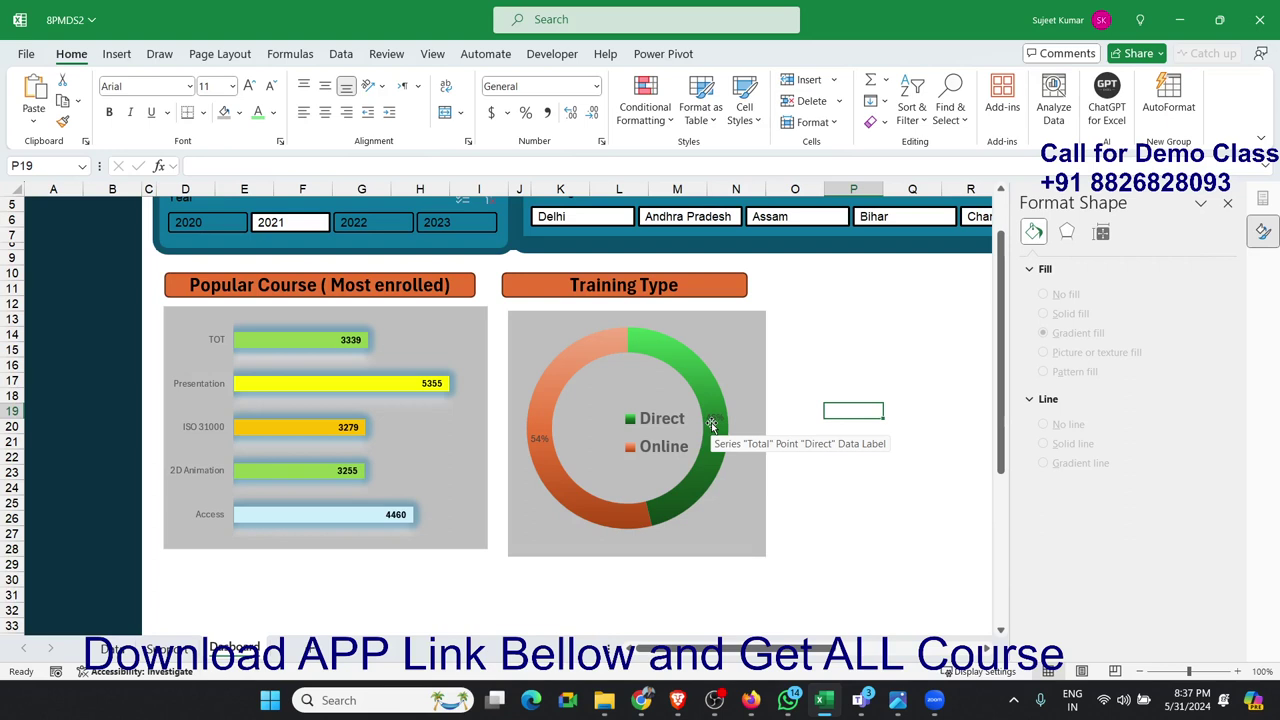
Step: Make the Popular Course bar chart slightly taller to match the doughnut chart
{"action": "left_click", "coordinate": [624, 609]}
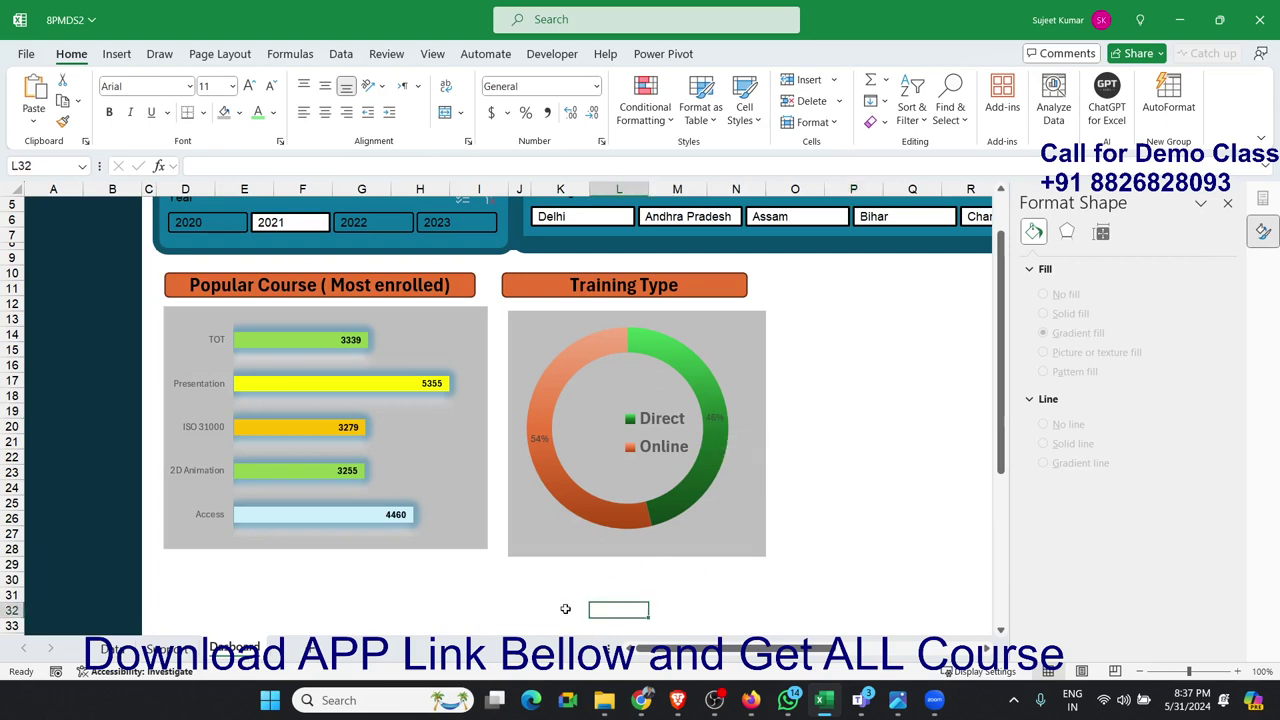
{"action": "left_click", "coordinate": [474, 543]}
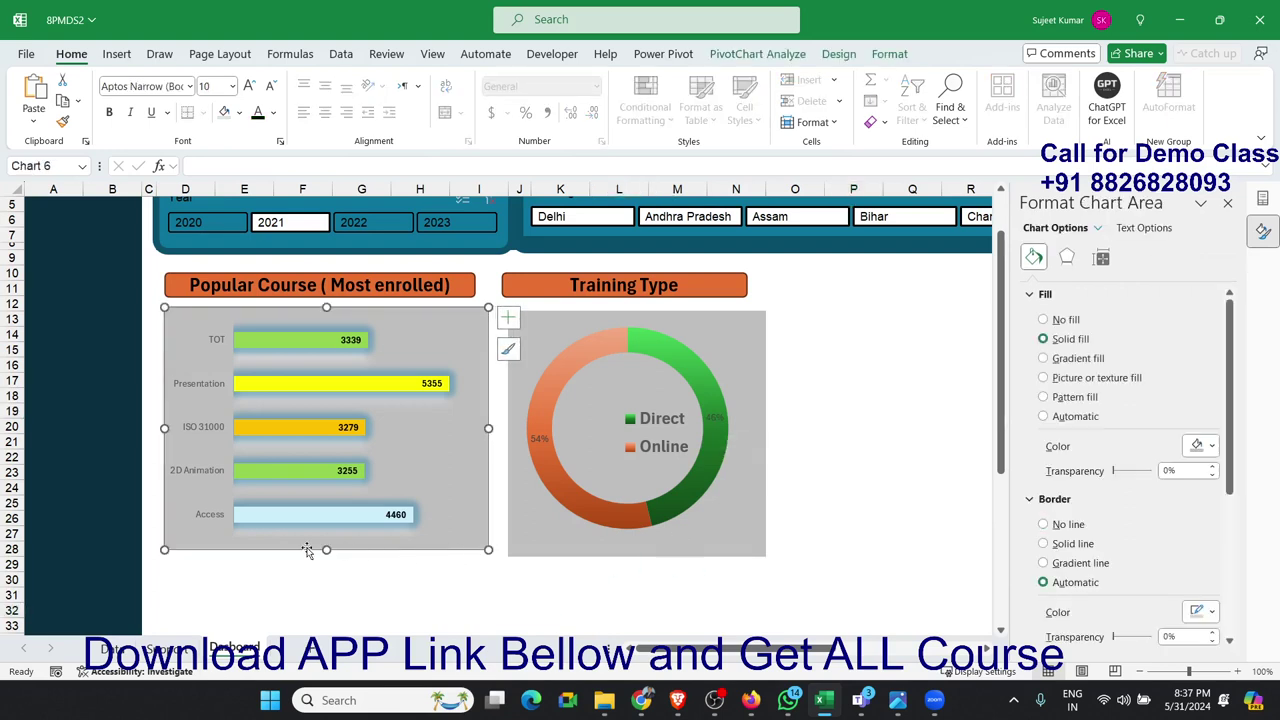
{"action": "left_click_drag", "start_coordinate": [324, 548], "coordinate": [325, 558]}
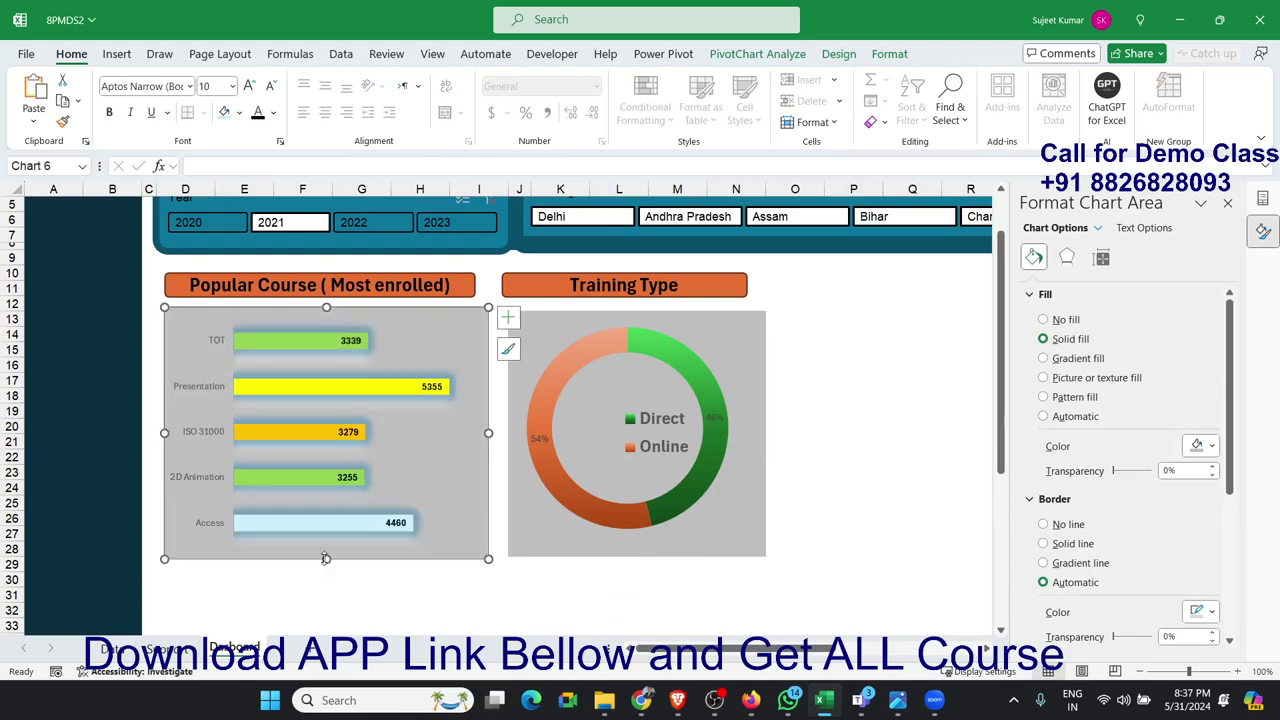
{"action": "left_click", "coordinate": [909, 352]}
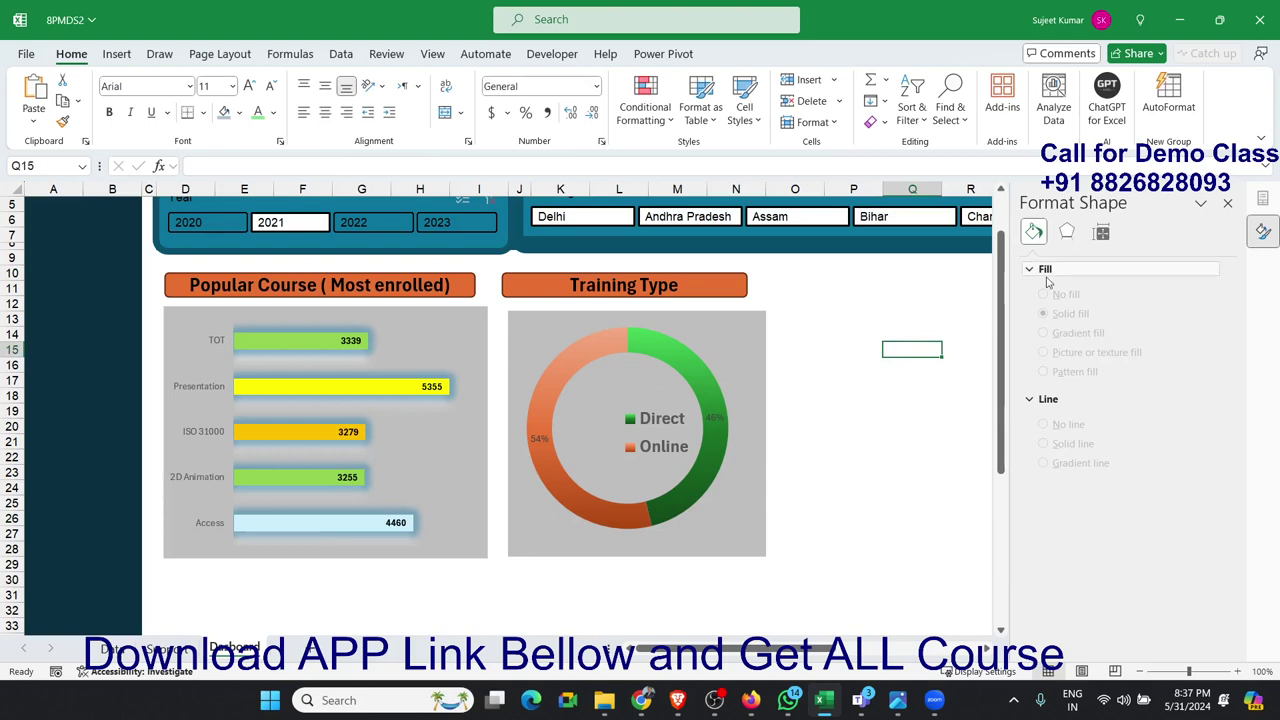
{"action": "left_click", "coordinate": [1227, 203]}
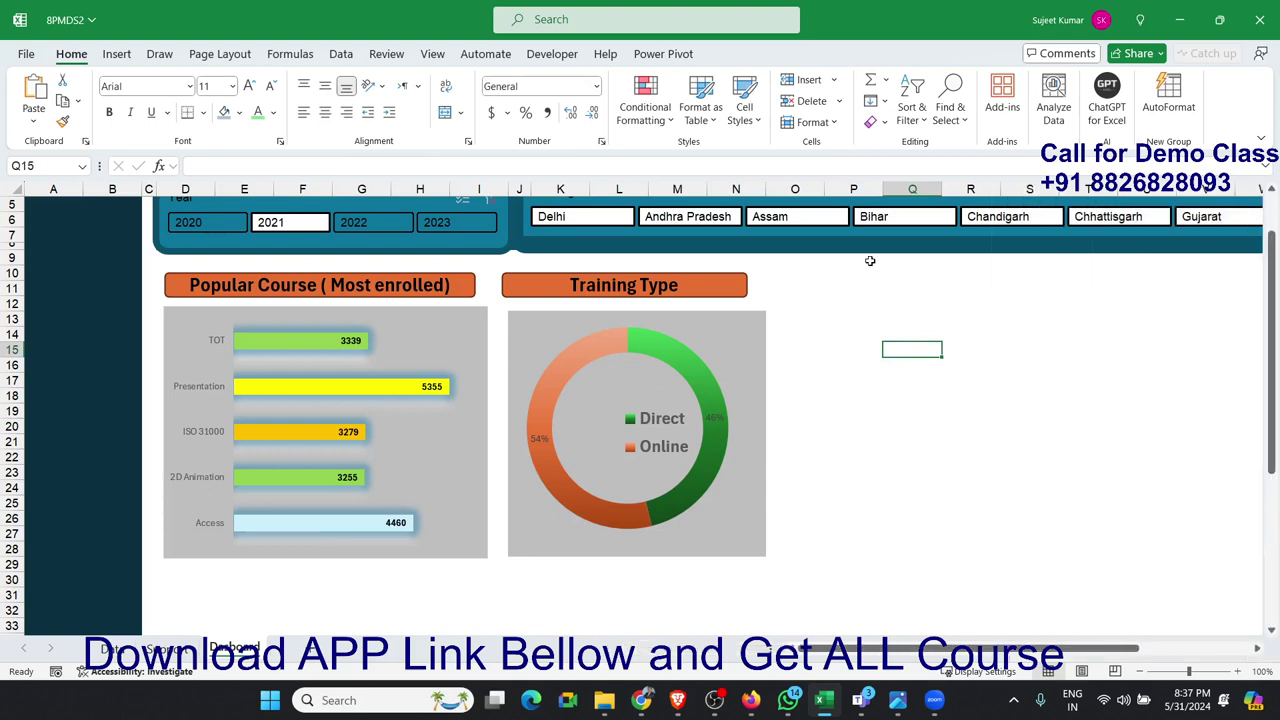
Step: Widen the Training Type heading so it spans the doughnut chart panel
{"action": "left_click", "coordinate": [746, 285]}
{"action": "left_click_drag", "start_coordinate": [748, 285], "coordinate": [764, 285]}
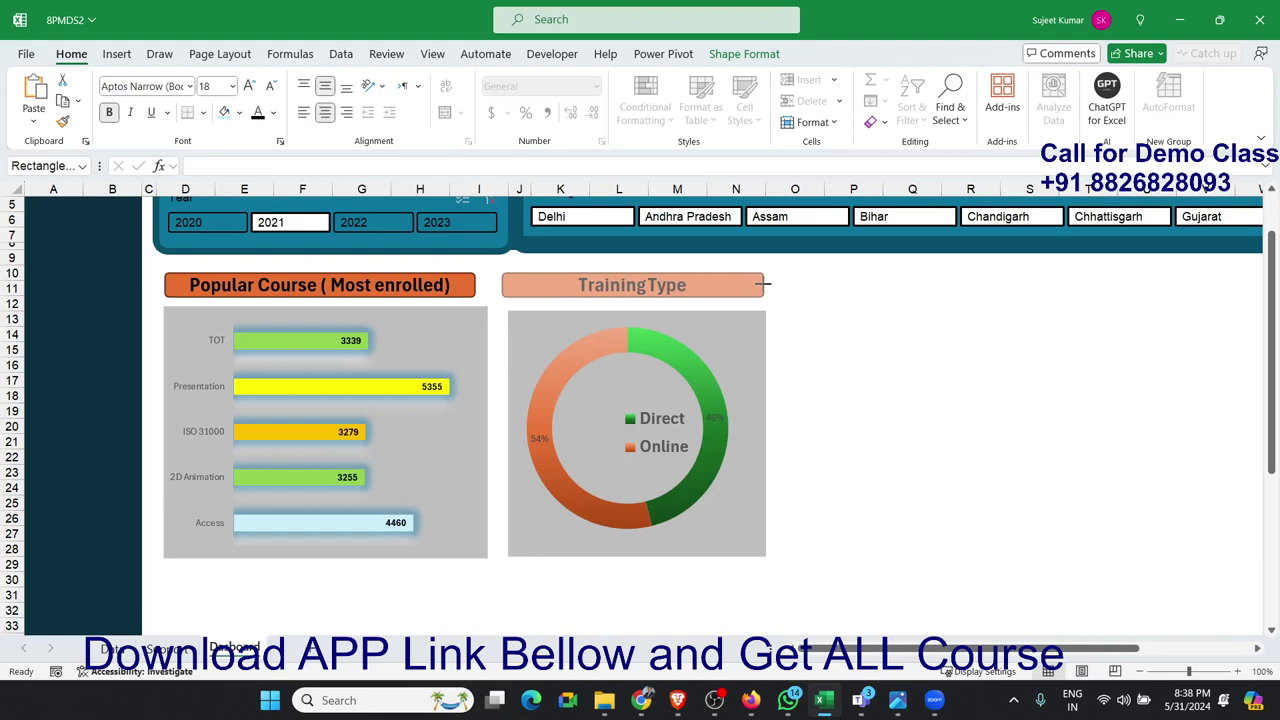
{"action": "left_click", "coordinate": [755, 315]}
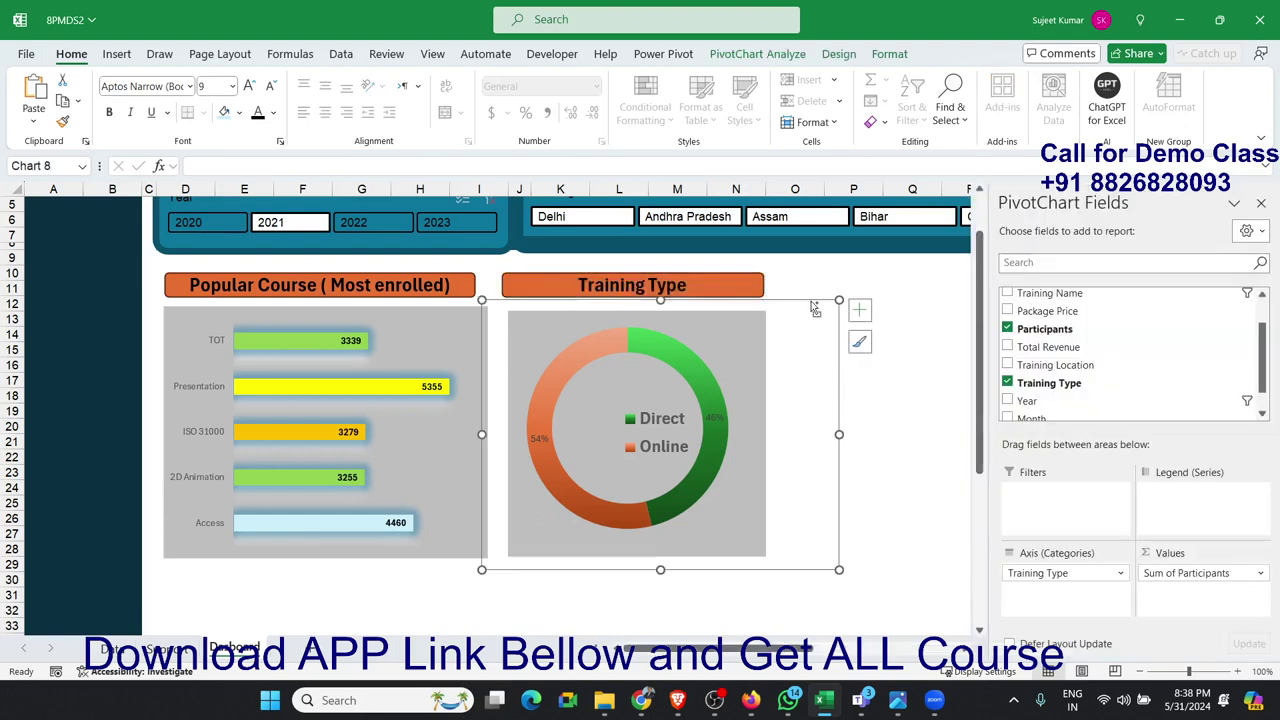
{"action": "left_click", "coordinate": [860, 306]}
{"action": "left_click", "coordinate": [764, 285]}
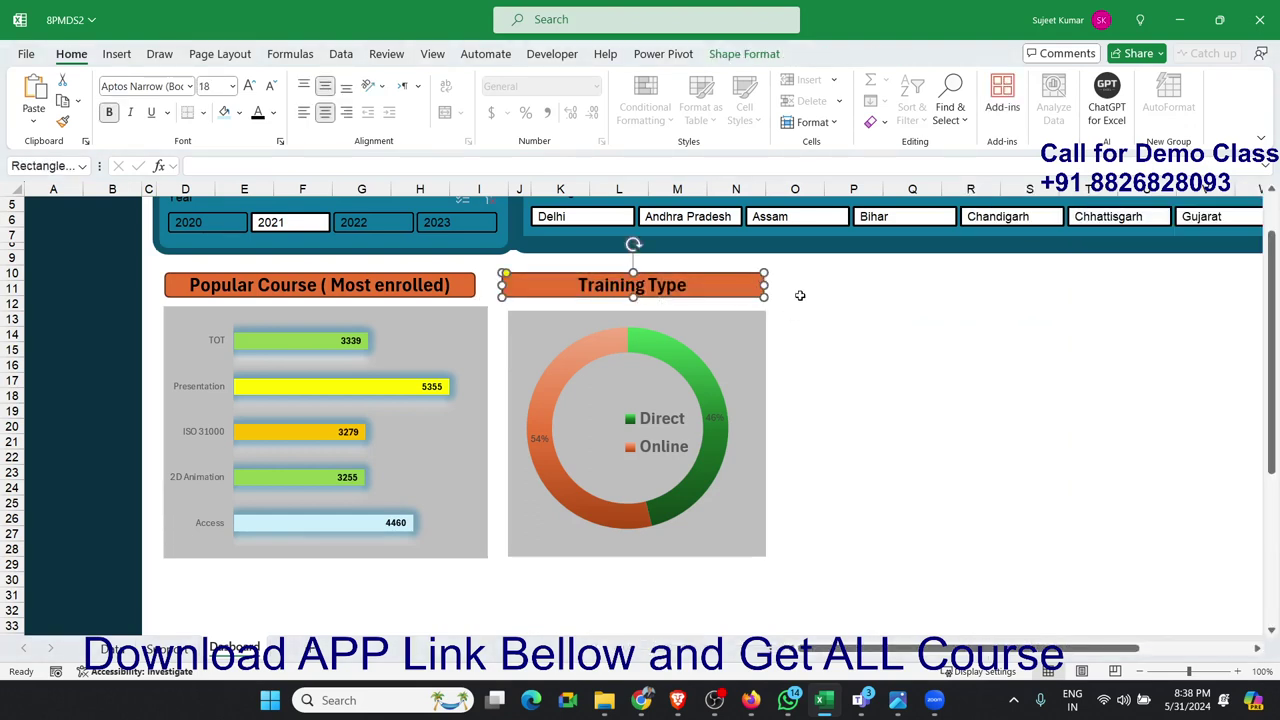
{"action": "left_click", "coordinate": [870, 294]}
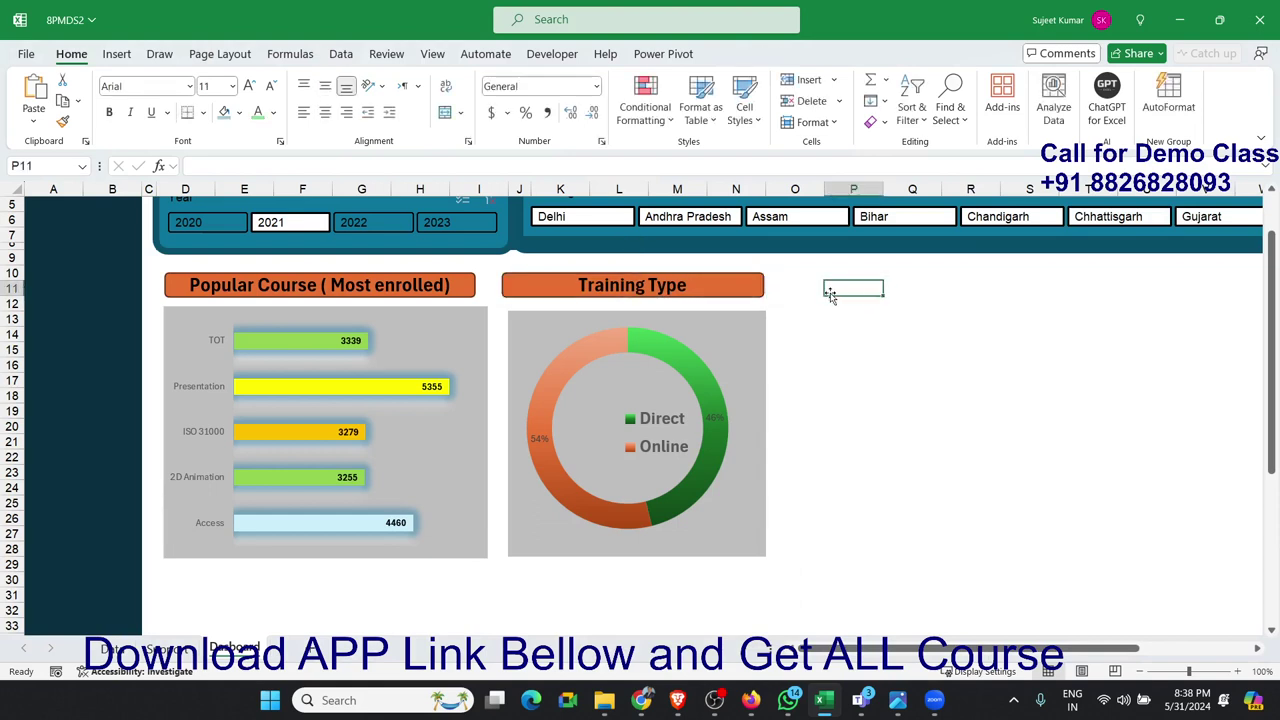
{"action": "left_click", "coordinate": [815, 291]}
Step: Paste a copy of the Training Type heading beside it and widen it
{"action": "left_click", "coordinate": [838, 280]}
{"action": "key", "text": "ctrl+v"}
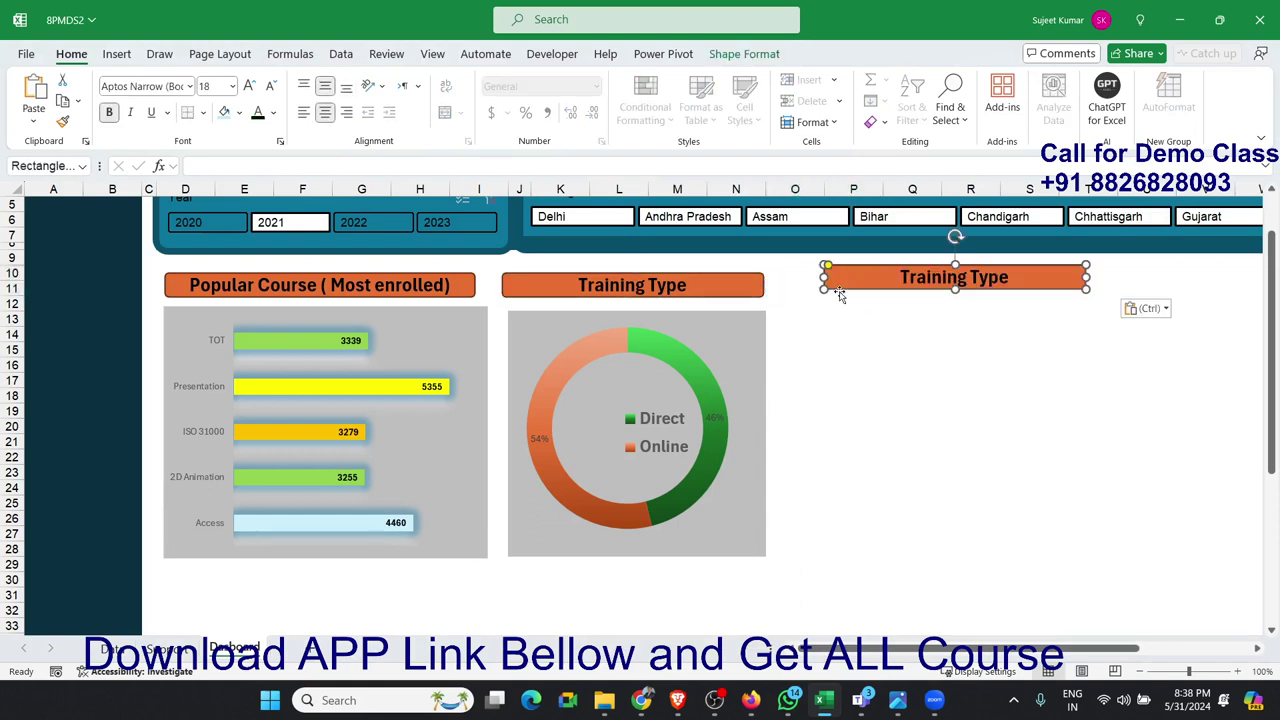
{"action": "left_click_drag", "start_coordinate": [838, 285], "coordinate": [805, 292]}
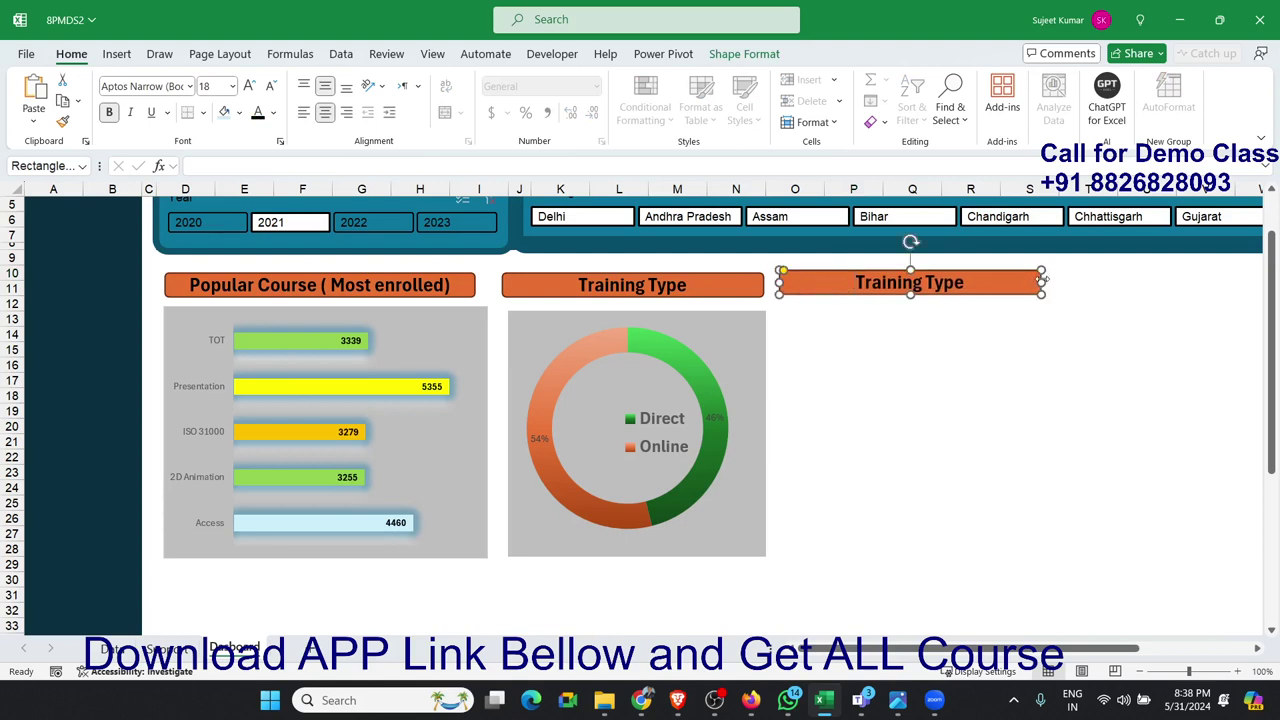
{"action": "left_click_drag", "start_coordinate": [1042, 282], "coordinate": [1078, 282]}
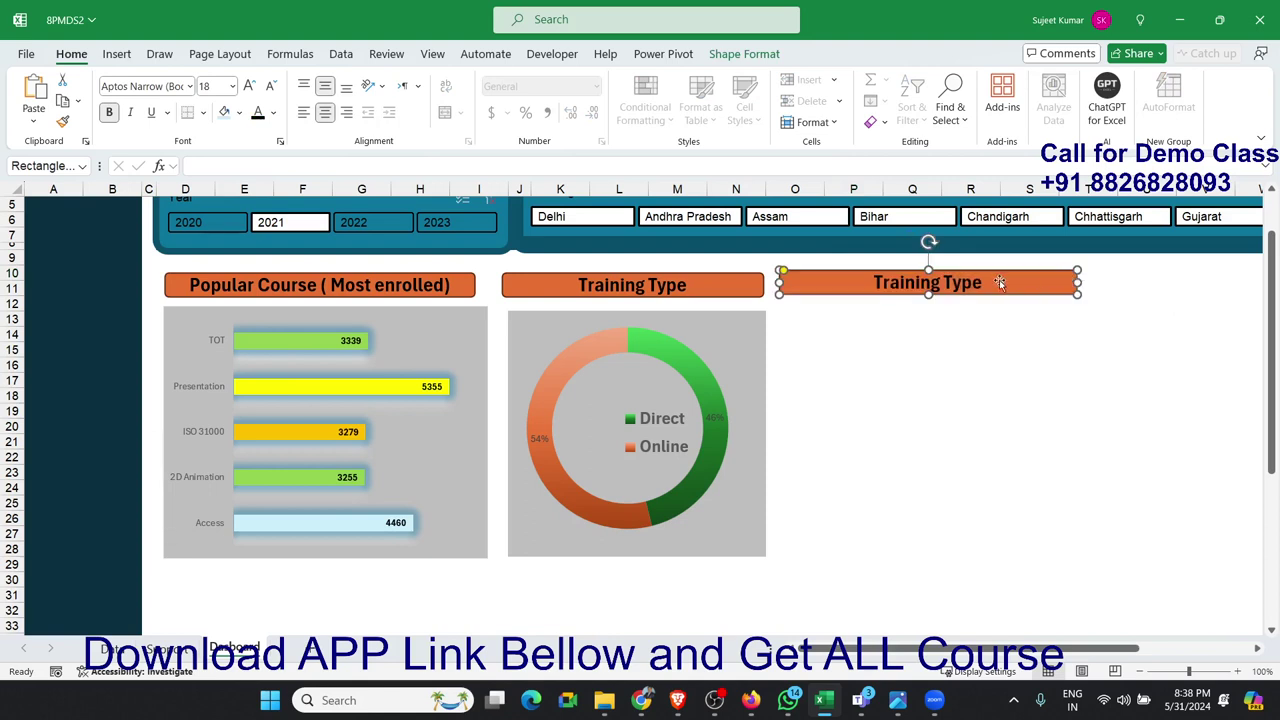
Step: Retitle the new heading 'Top 5 Training with Highes Rev'
{"action": "left_click_drag", "start_coordinate": [874, 283], "coordinate": [982, 286]}
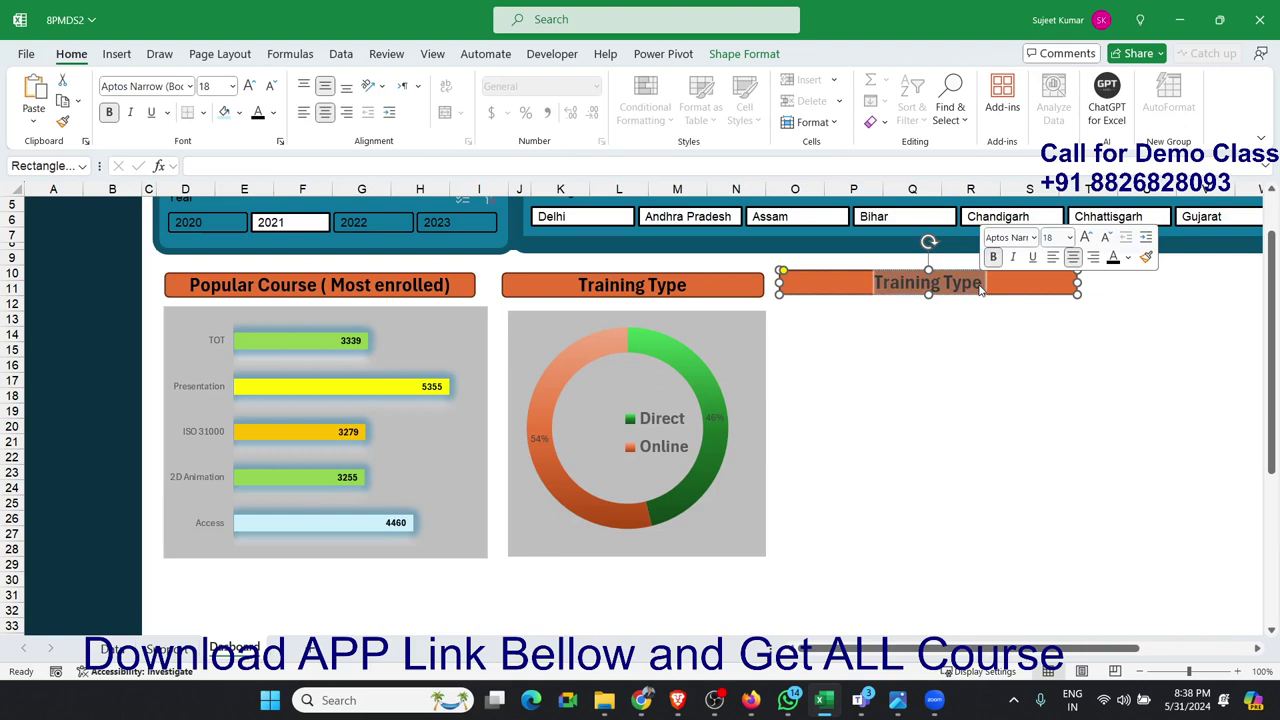
{"action": "key", "text": "BackSpace"}
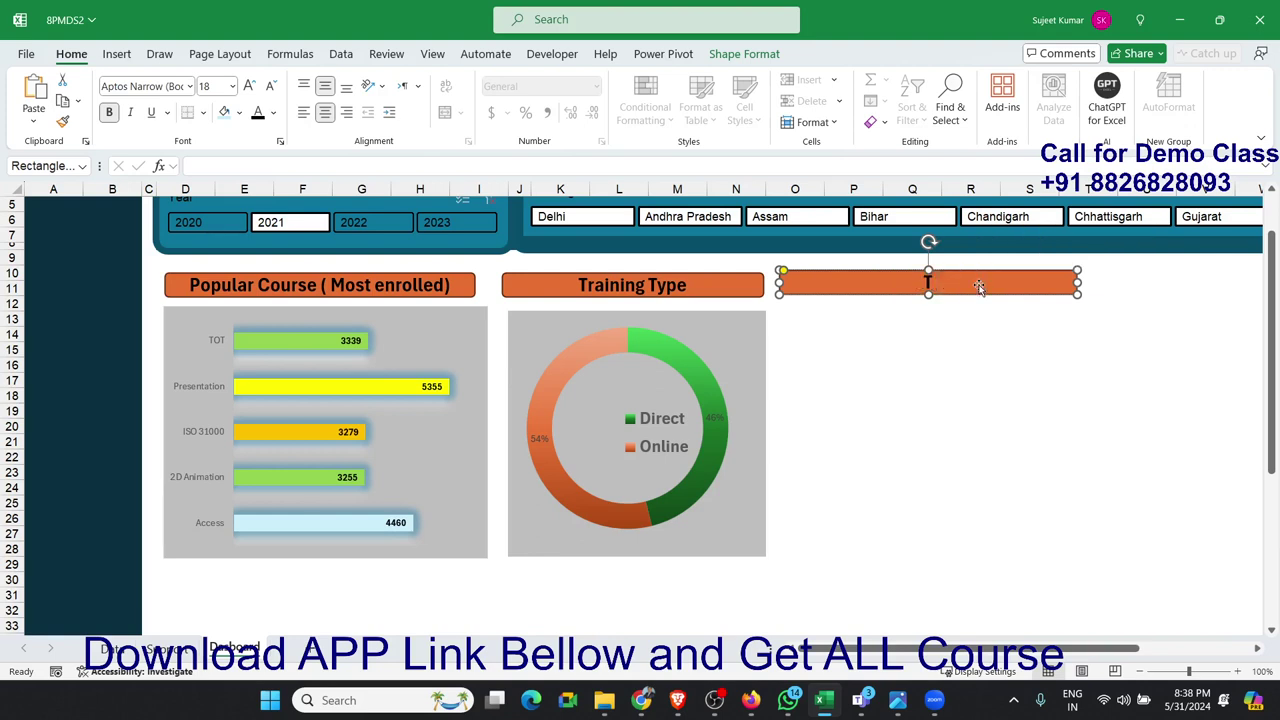
{"action": "type", "text": "Top"}
{"action": "type", "text": " 5"}
{"action": "type", "text": "Tera"}
{"action": "key", "text": "BackSpace"}
{"action": "key", "text": "BackSpace"}
{"action": "key", "text": "BackSpace"}
{"action": "type", "text": "ra"}
{"action": "type", "text": "ining w"}
{"action": "type", "text": "ith Hi"}
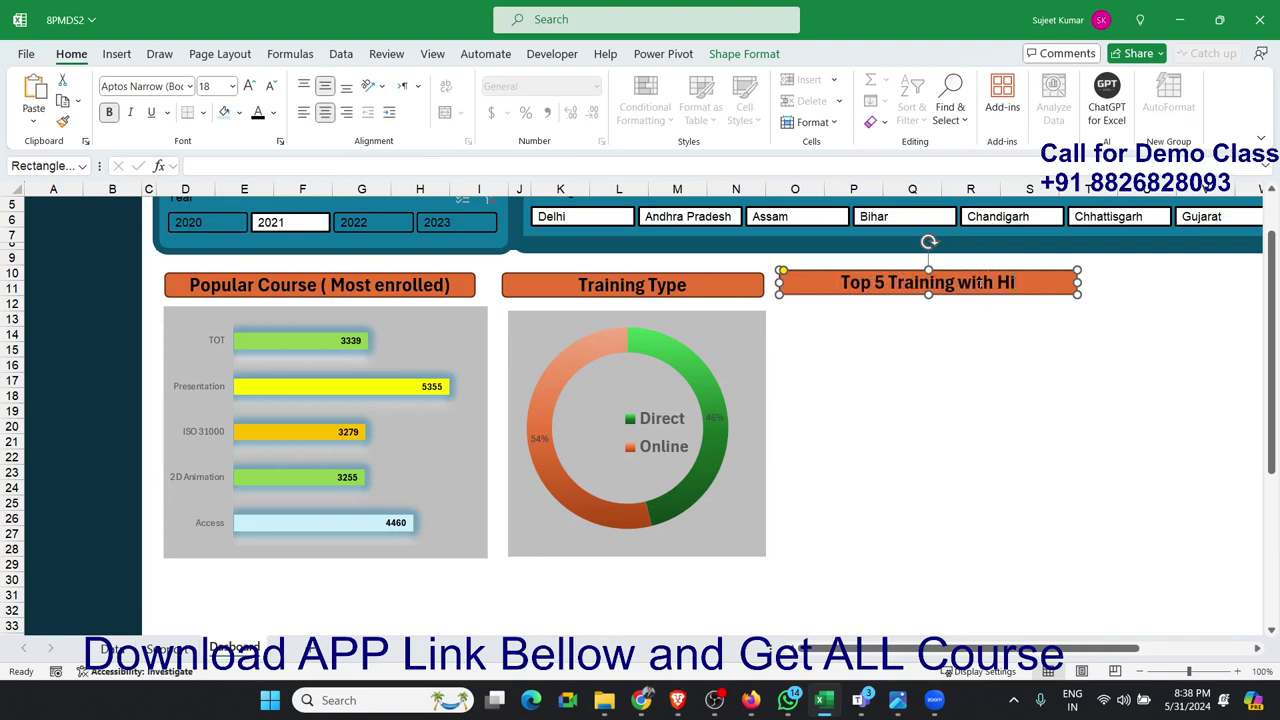
{"action": "type", "text": "gh"}
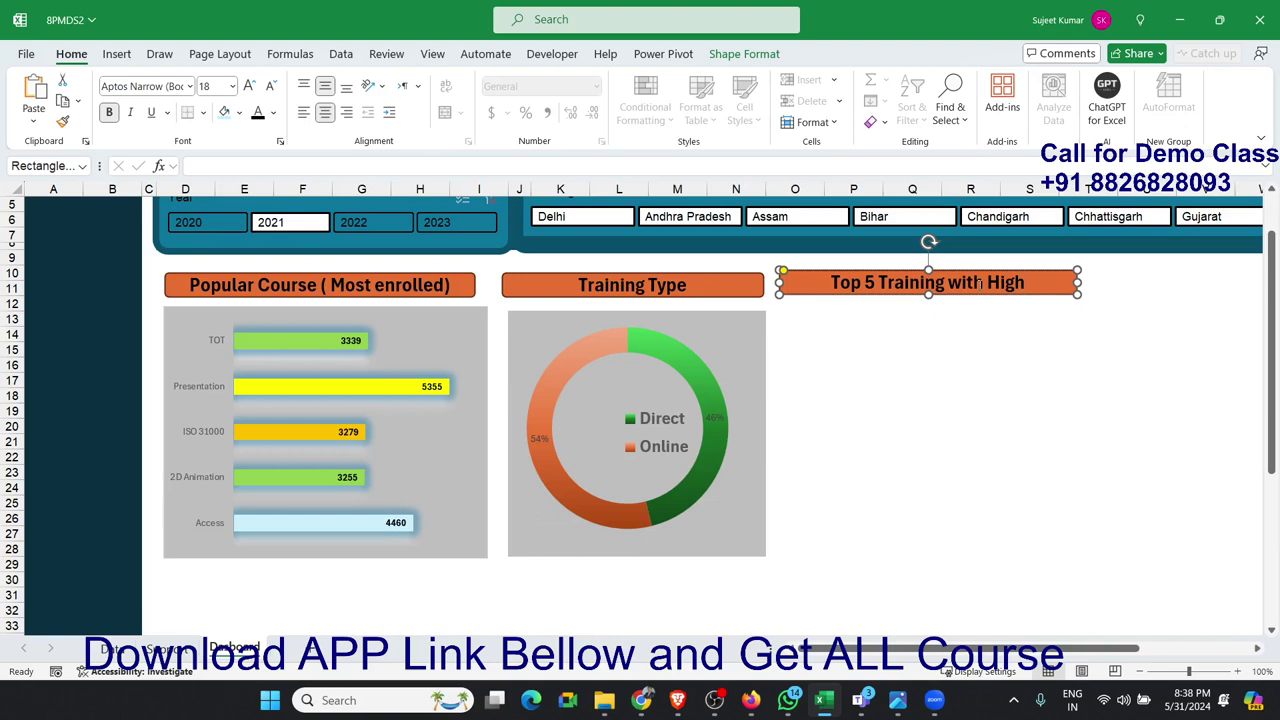
{"action": "key", "text": "BackSpace"}
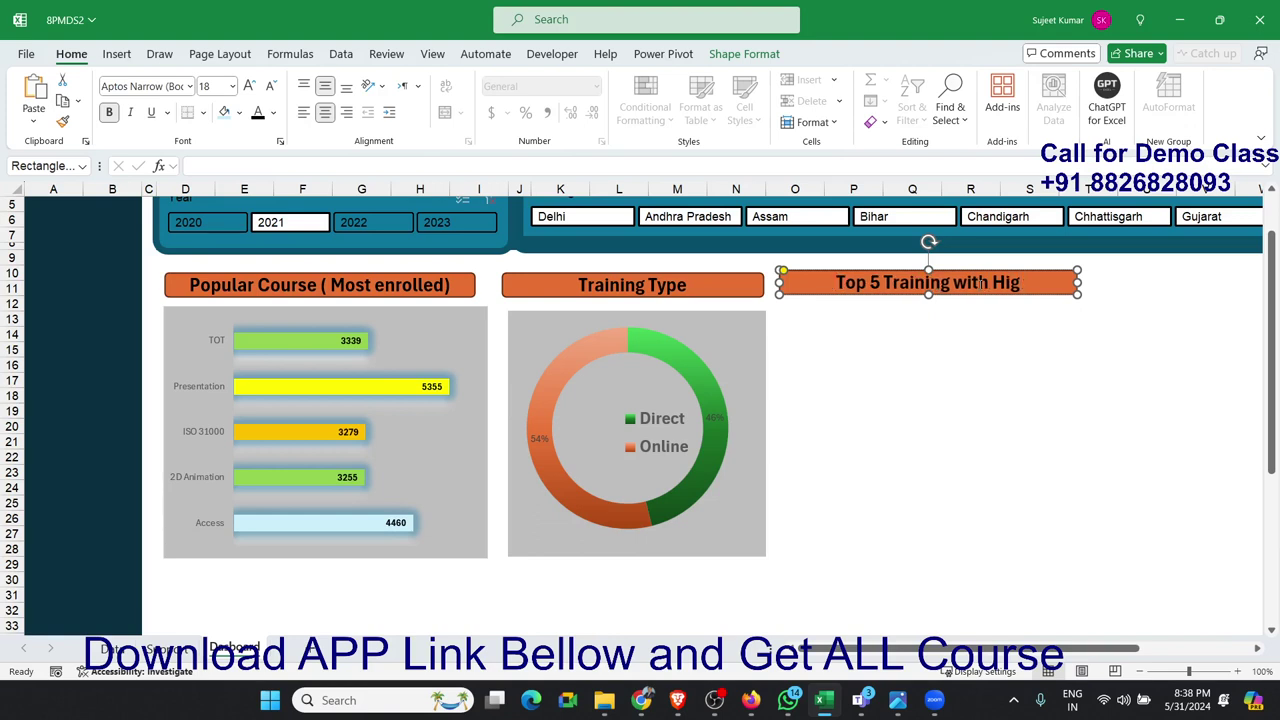
{"action": "type", "text": "hes"}
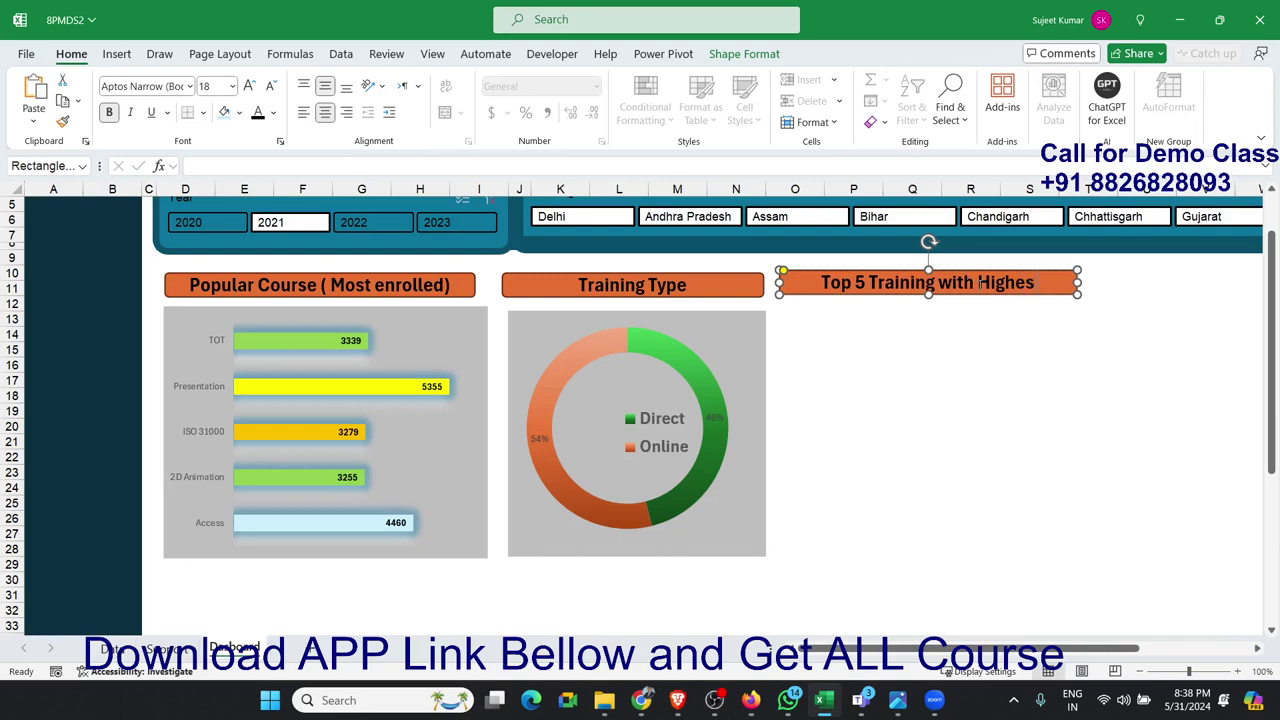
{"action": "type", "text": " Rev"}
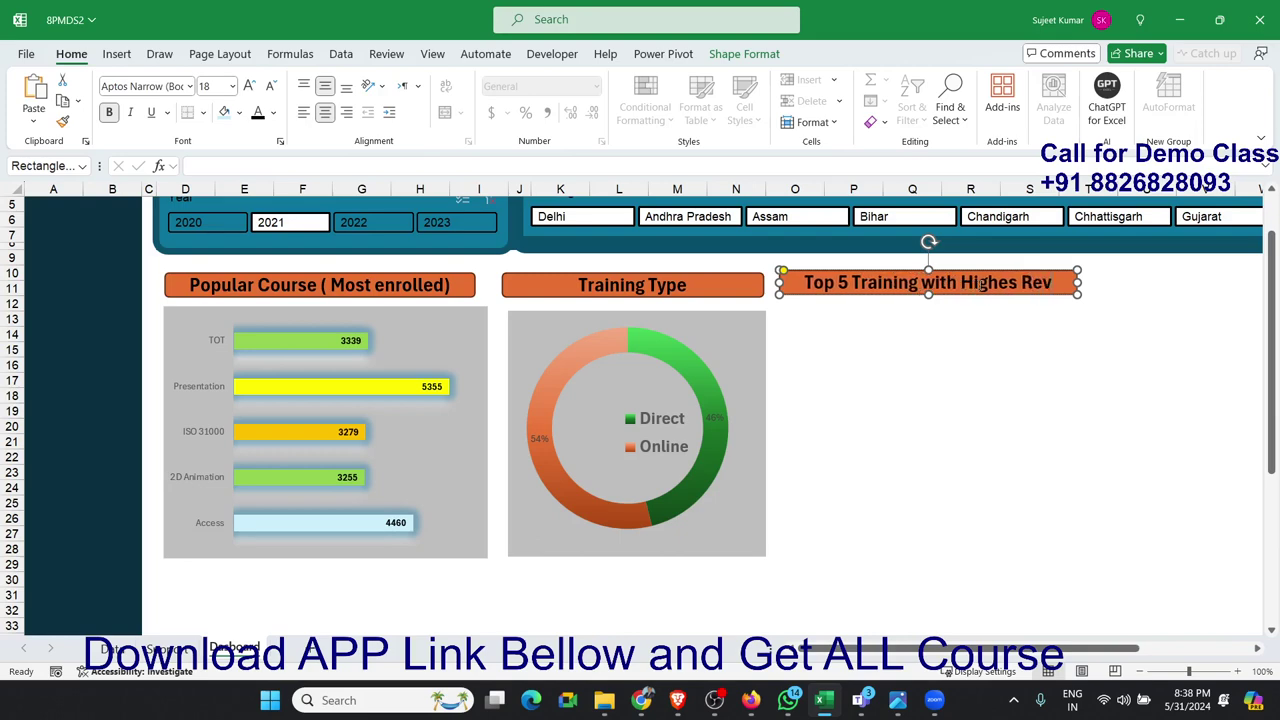
{"action": "left_click", "coordinate": [1054, 374]}
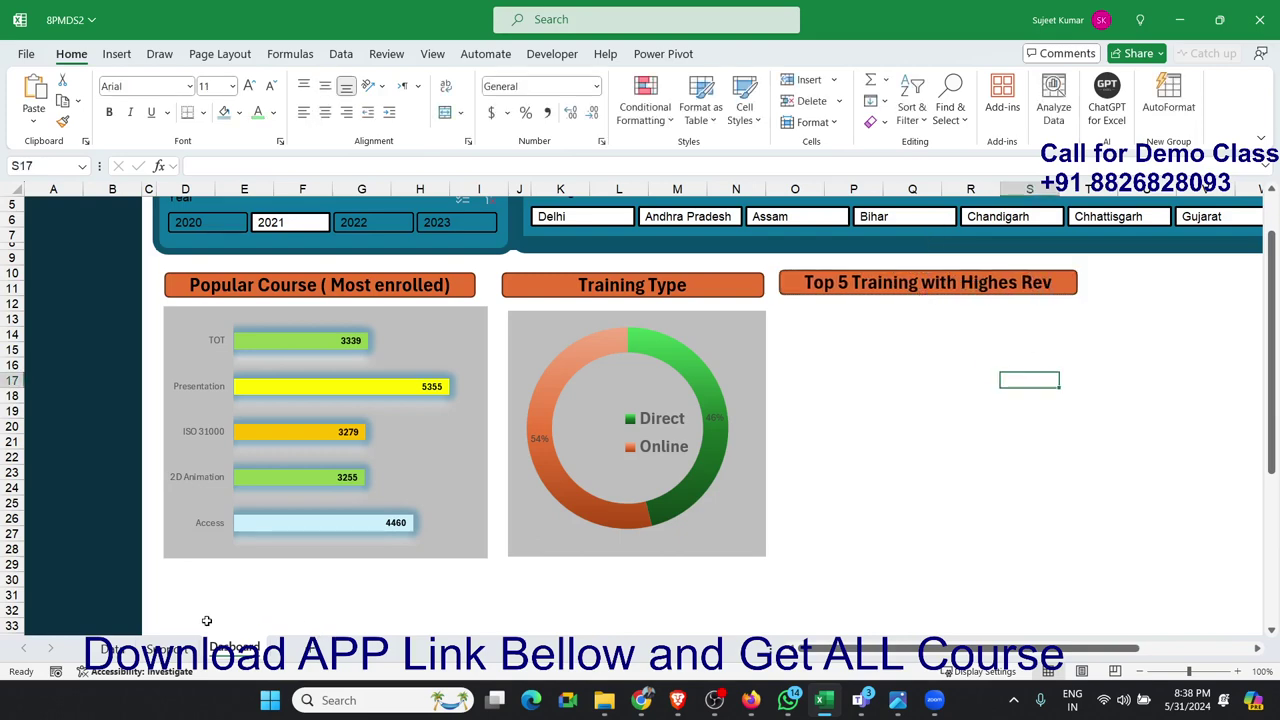
Step: Copy the Training Type pivot to H1 and change it to Total Revenue by Training Name
{"action": "left_click", "coordinate": [186, 651]}
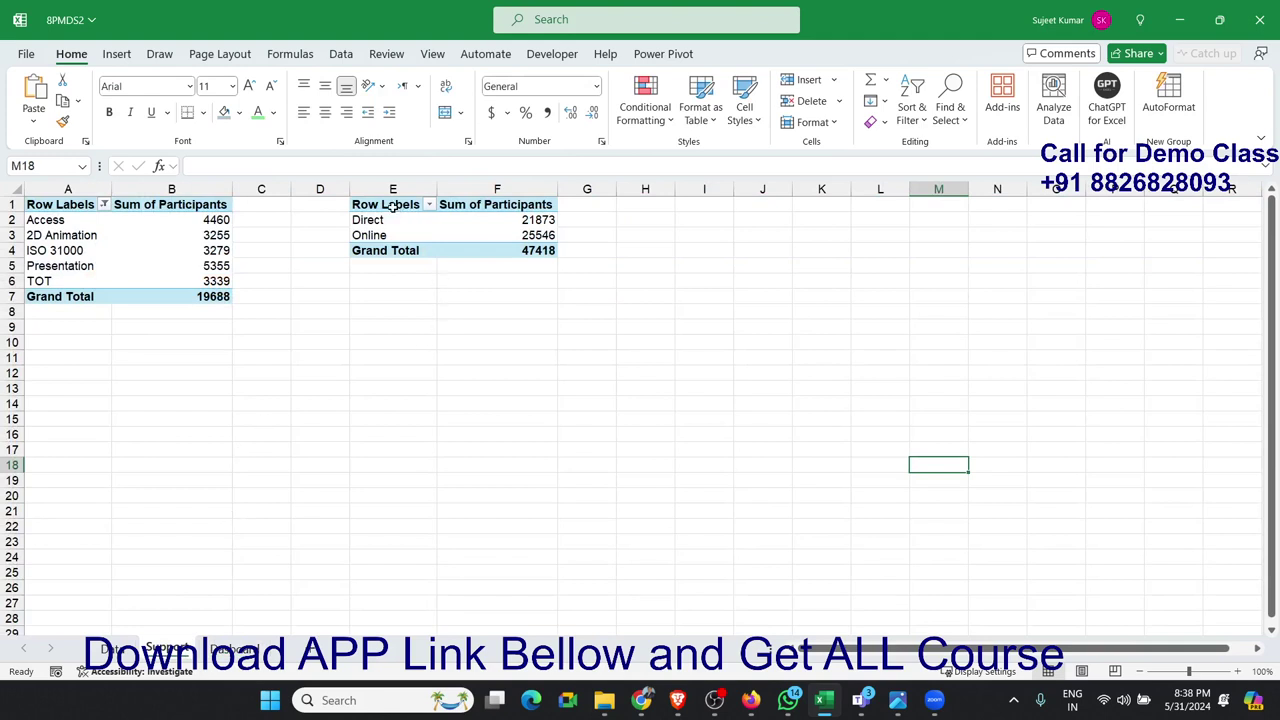
{"action": "left_click_drag", "start_coordinate": [392, 205], "coordinate": [536, 248]}
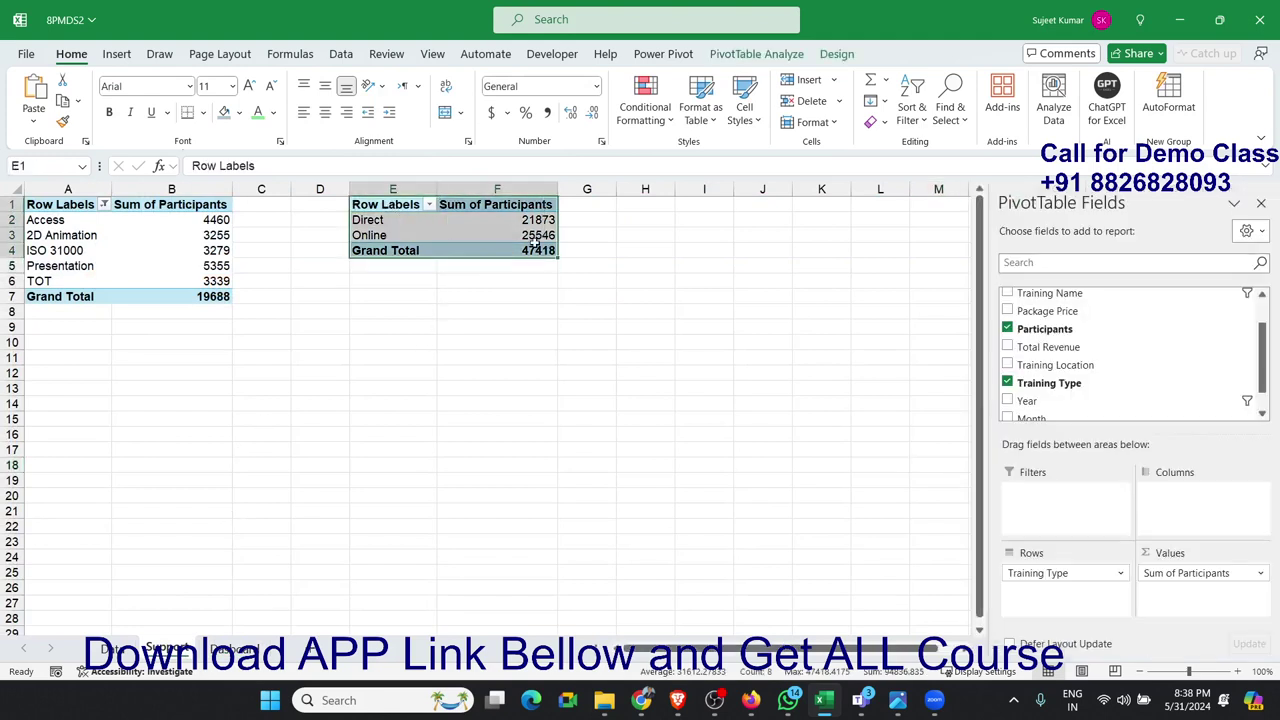
{"action": "key", "text": "ctrl+c"}
{"action": "left_click", "coordinate": [645, 205]}
{"action": "key", "text": "ctrl+v"}
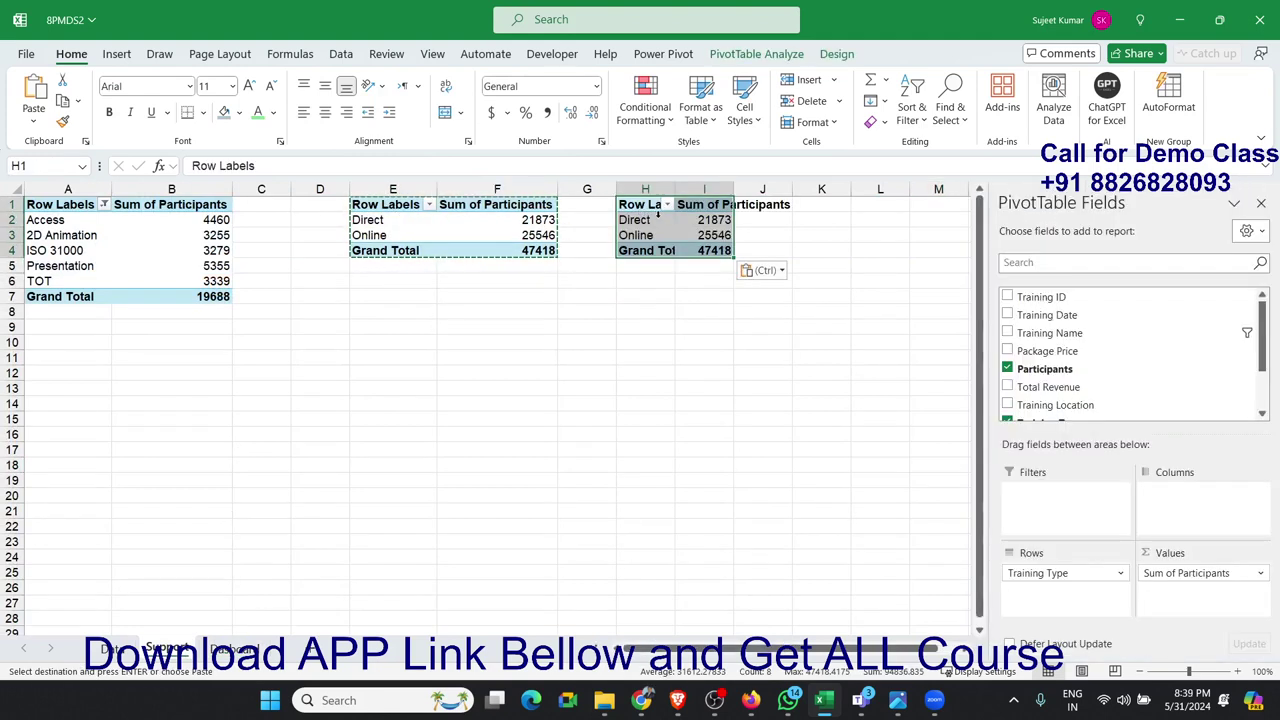
{"action": "left_click_drag", "start_coordinate": [645, 235], "coordinate": [645, 219]}
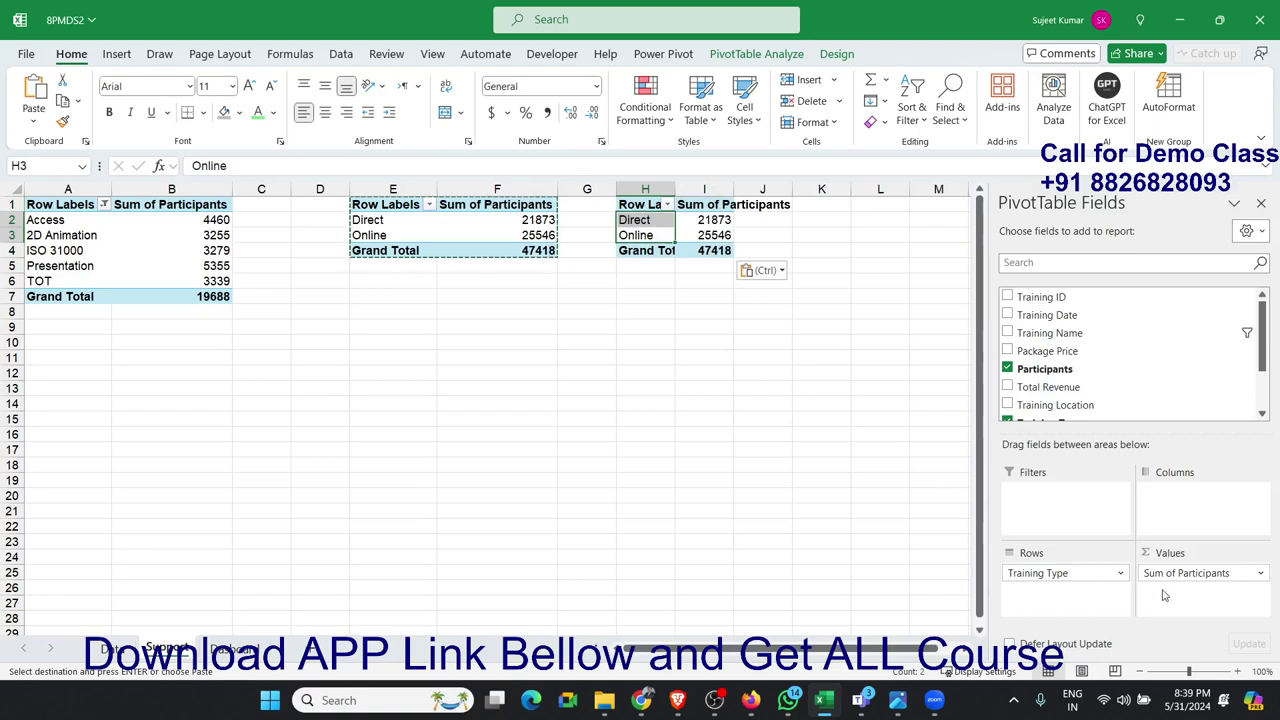
{"action": "mouse_move", "coordinate": [1170, 575]}
{"action": "left_mouse_down"}
{"action": "mouse_move", "coordinate": [1138, 387]}
{"action": "mouse_move", "coordinate": [1185, 575]}
{"action": "left_mouse_up"}
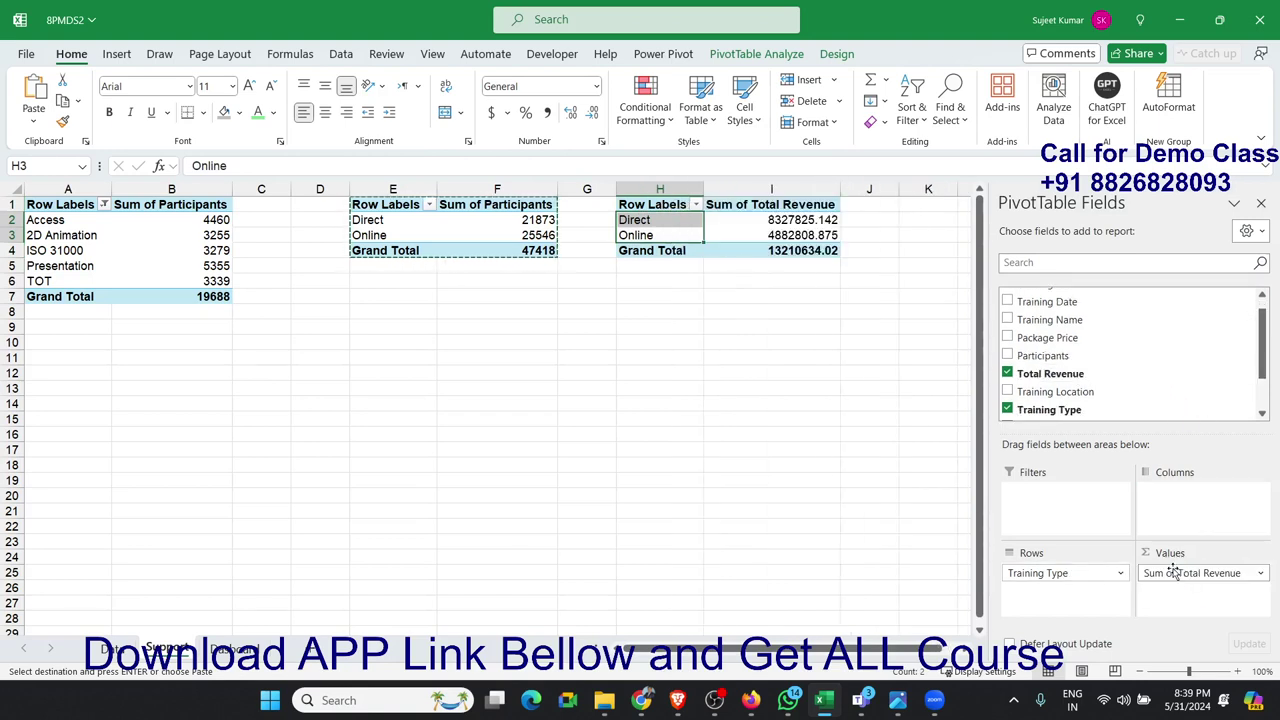
{"action": "left_click_drag", "start_coordinate": [1060, 573], "coordinate": [1140, 378]}
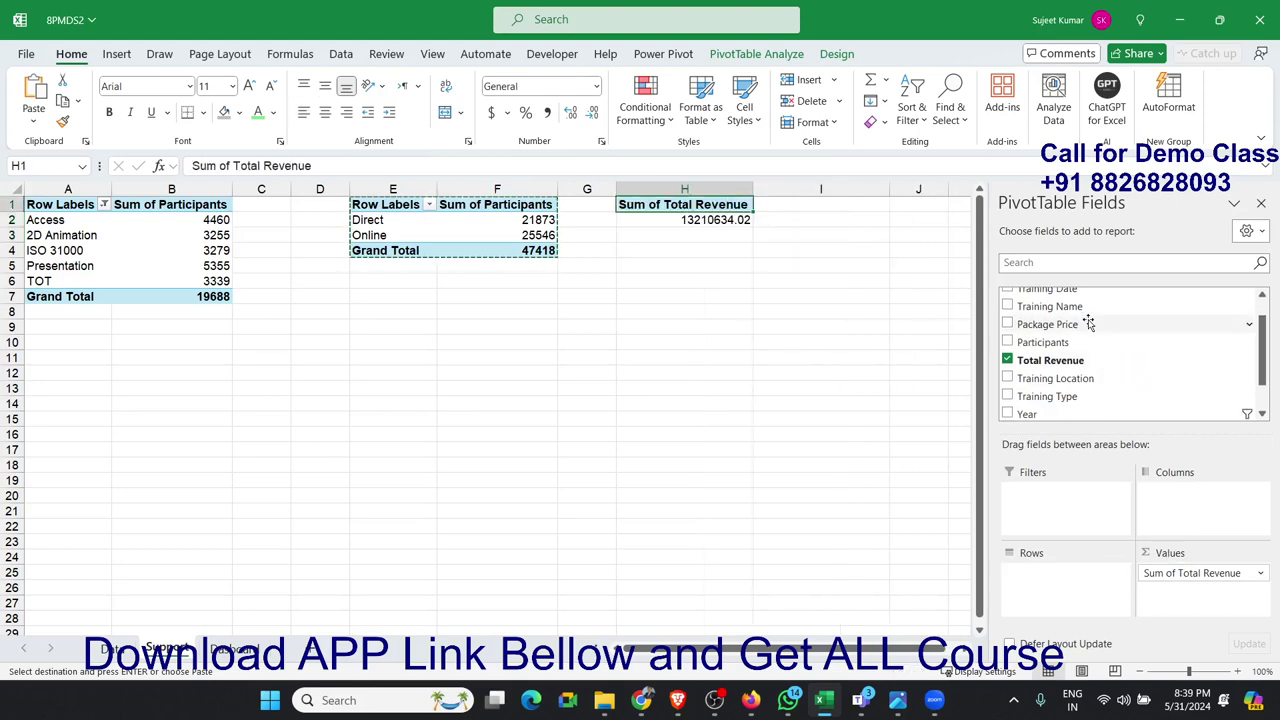
{"action": "mouse_move", "coordinate": [1086, 306]}
{"action": "left_mouse_down"}
{"action": "mouse_move", "coordinate": [1098, 574]}
{"action": "mouse_move", "coordinate": [1110, 586]}
{"action": "left_mouse_up"}
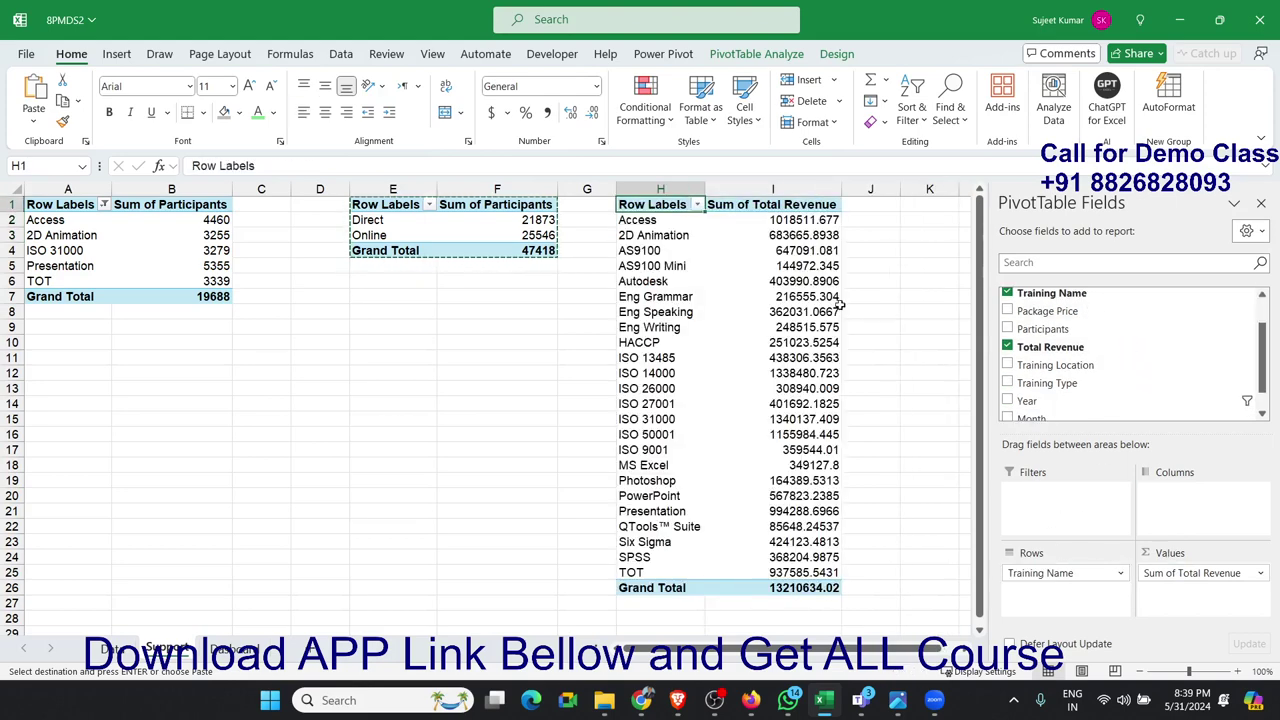
Step: Apply a Top 10 value filter set to 5 so only the top five revenue trainings remain
{"action": "left_click", "coordinate": [689, 219]}
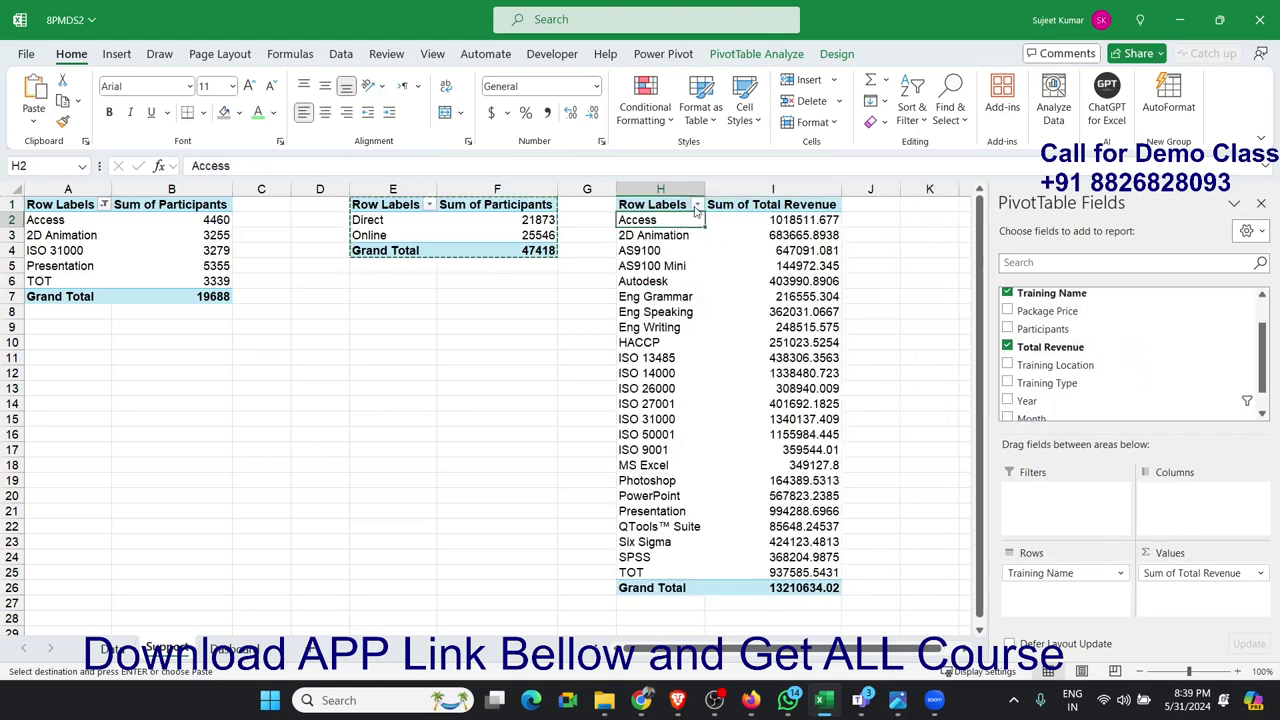
{"action": "left_click", "coordinate": [697, 205]}
{"action": "mouse_move", "coordinate": [612, 350]}
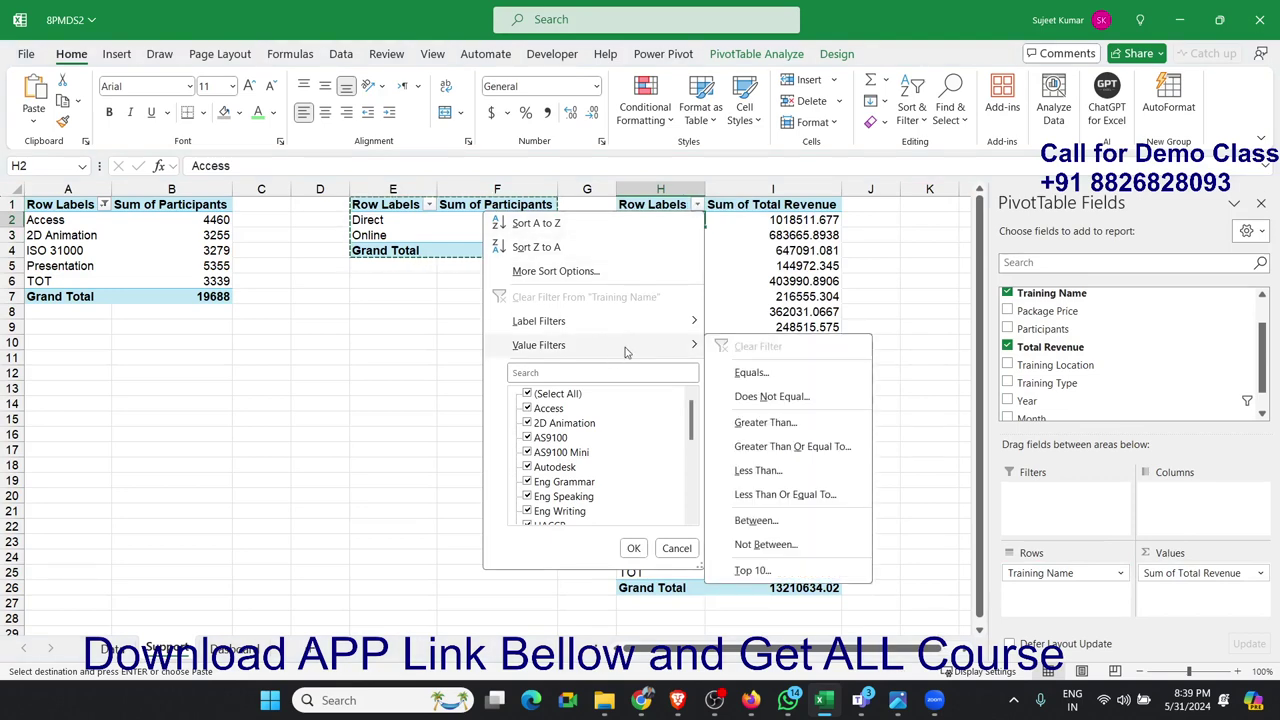
{"action": "left_click", "coordinate": [752, 570]}
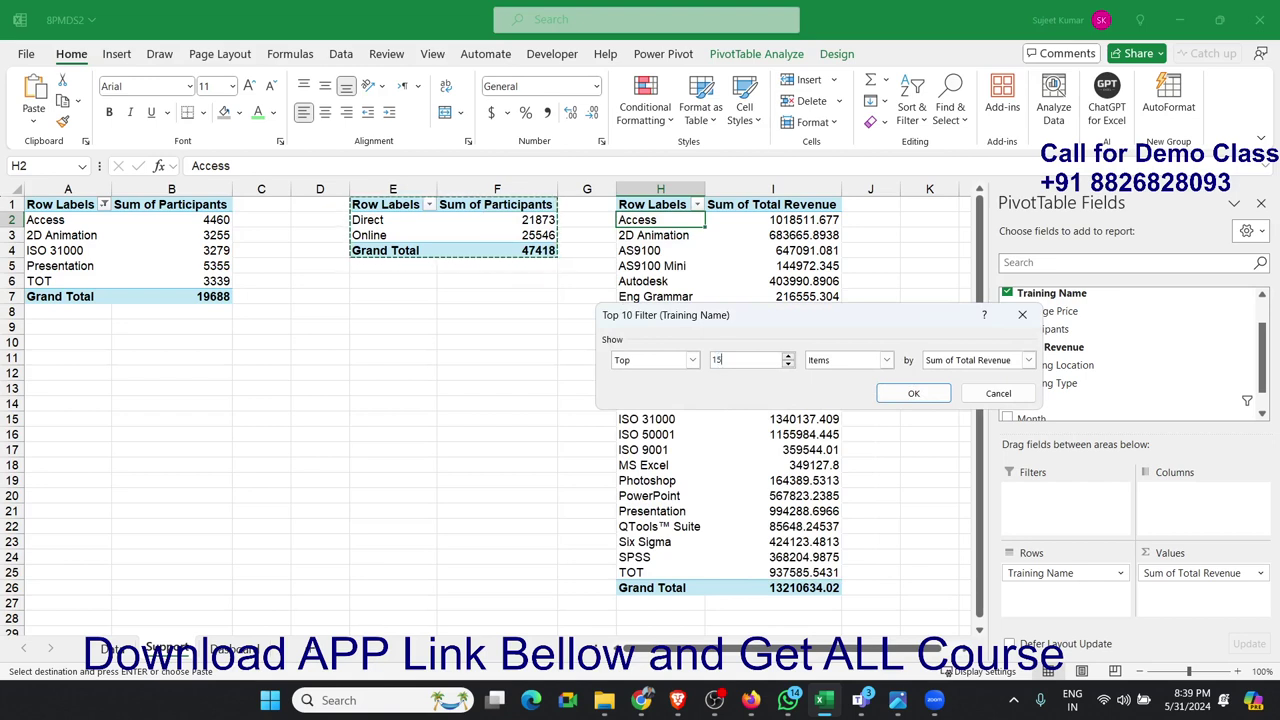
{"action": "left_click", "coordinate": [905, 394]}
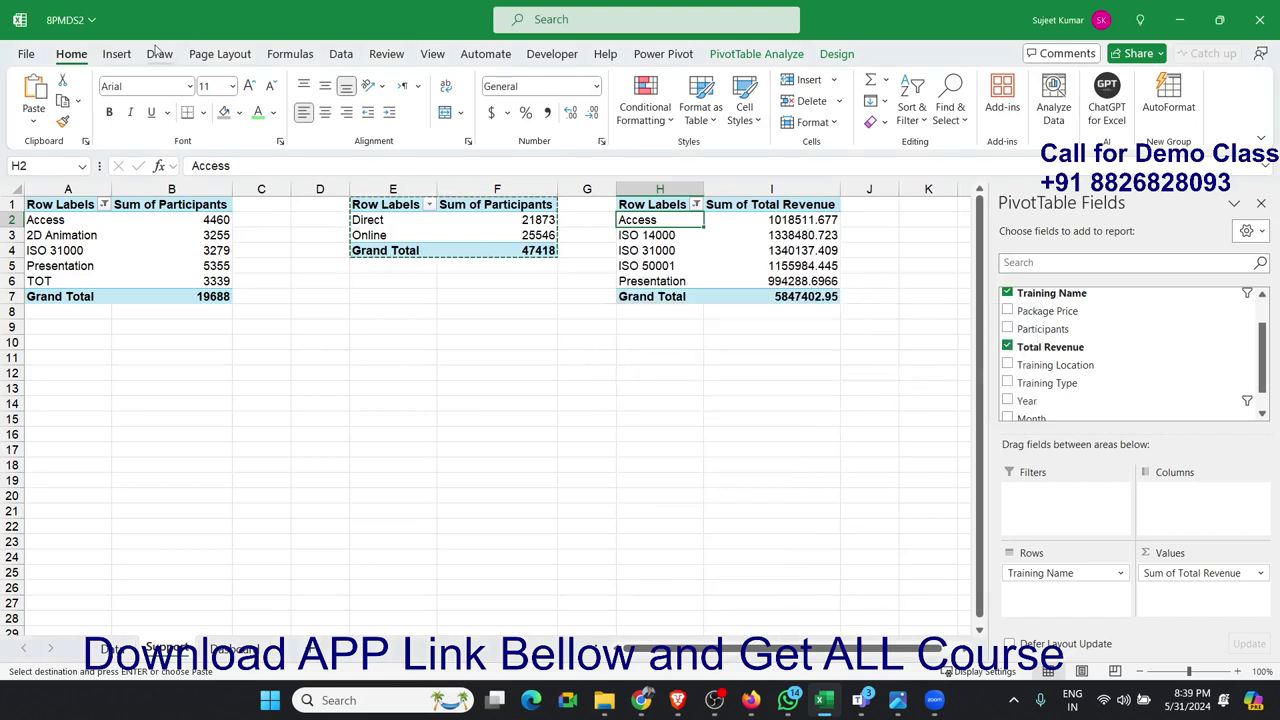
Step: Insert a column pivot chart of top 5 revenue and move it to the Dashboard under the Top 5 heading
{"action": "left_click", "coordinate": [116, 54]}
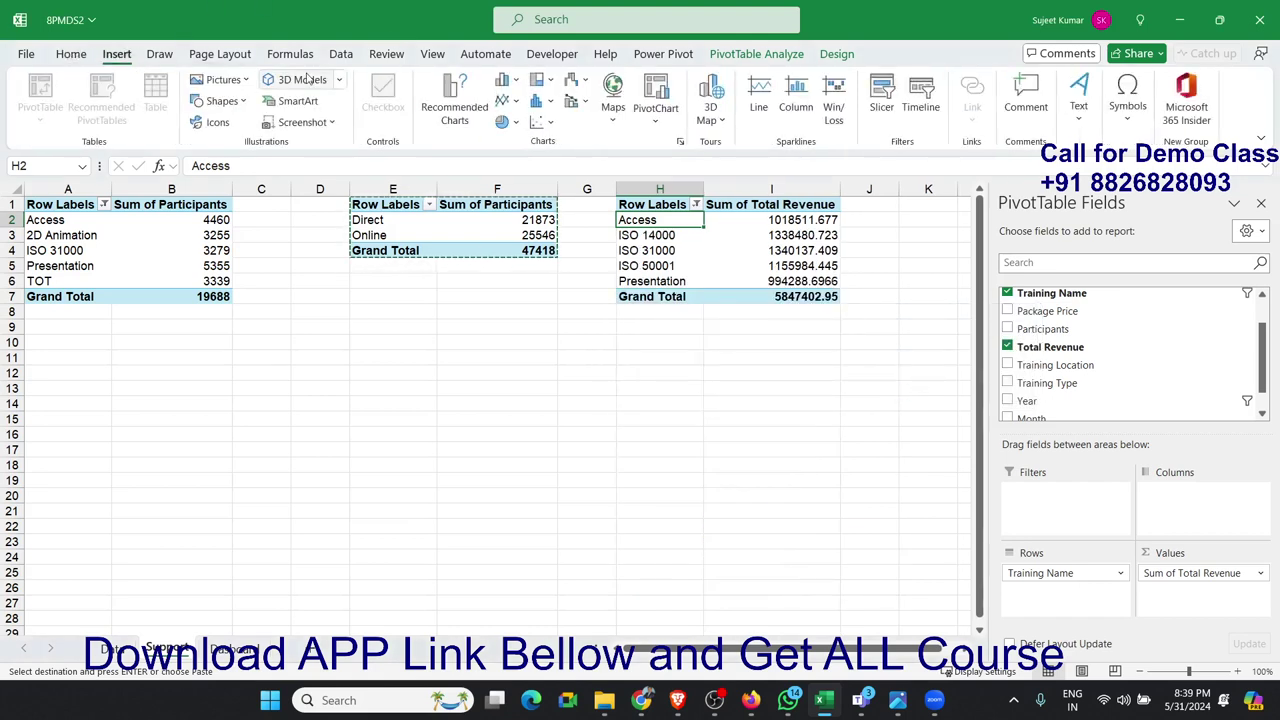
{"action": "left_click", "coordinate": [513, 86]}
{"action": "left_click", "coordinate": [515, 131]}
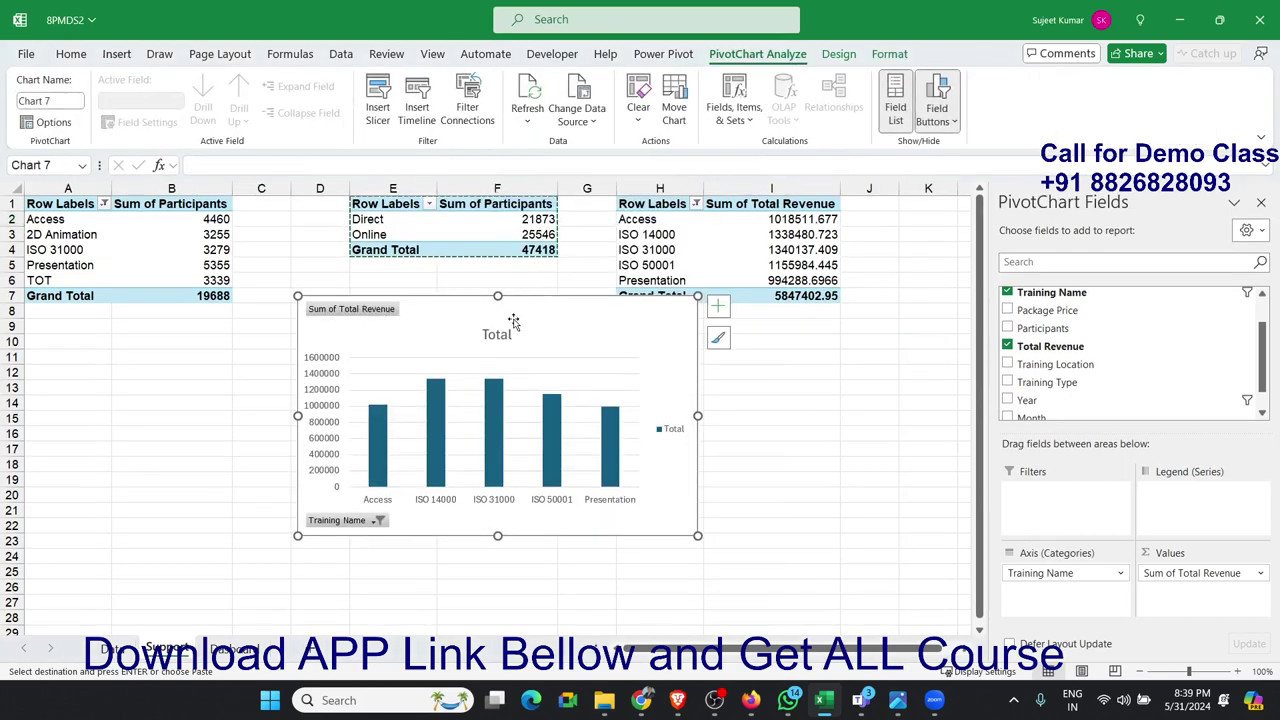
{"action": "key", "text": "ctrl+x"}
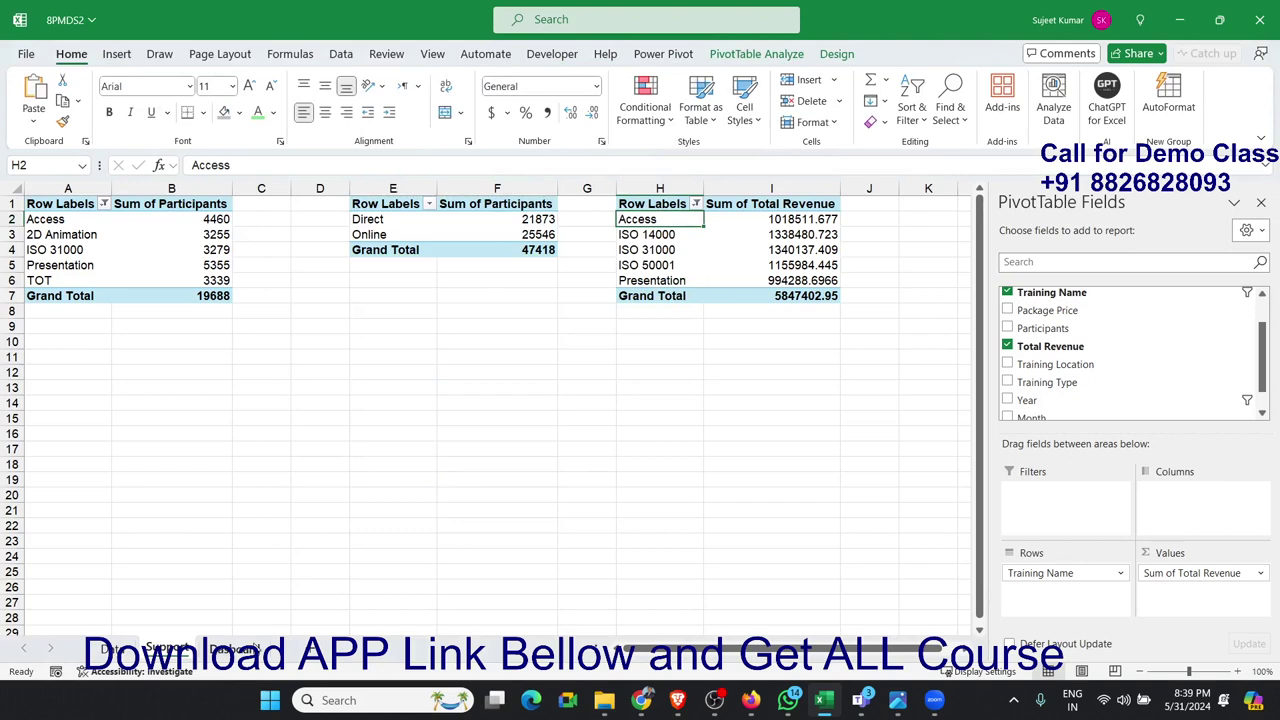
{"action": "left_click", "coordinate": [240, 648]}
{"action": "left_click", "coordinate": [805, 331]}
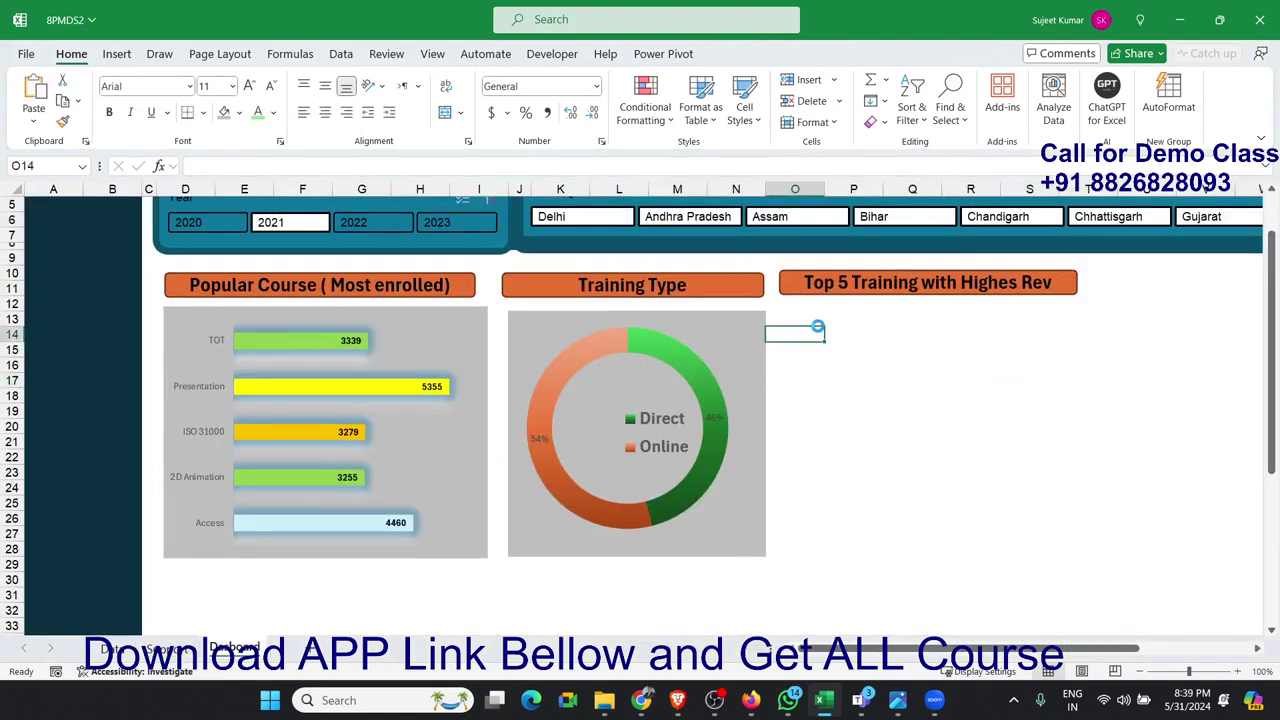
{"action": "key", "text": "ctrl+v"}
{"action": "left_click_drag", "start_coordinate": [817, 330], "coordinate": [831, 316]}
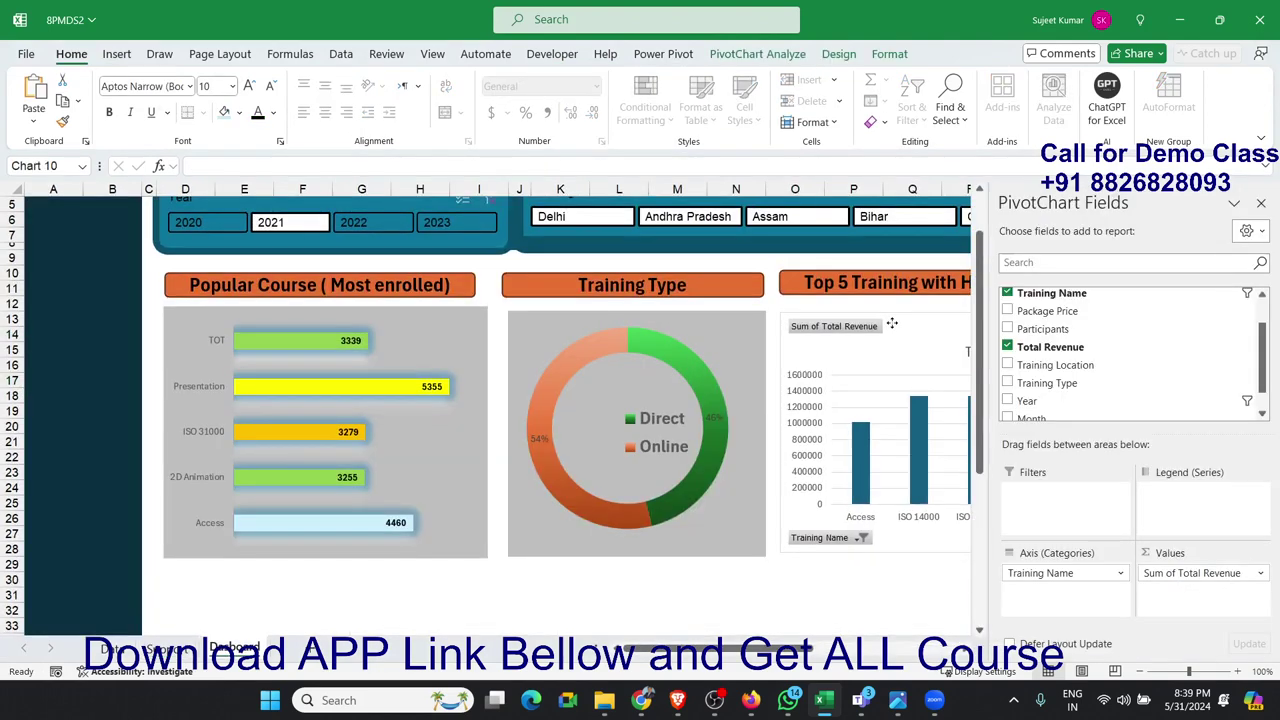
{"action": "left_click", "coordinate": [1261, 203]}
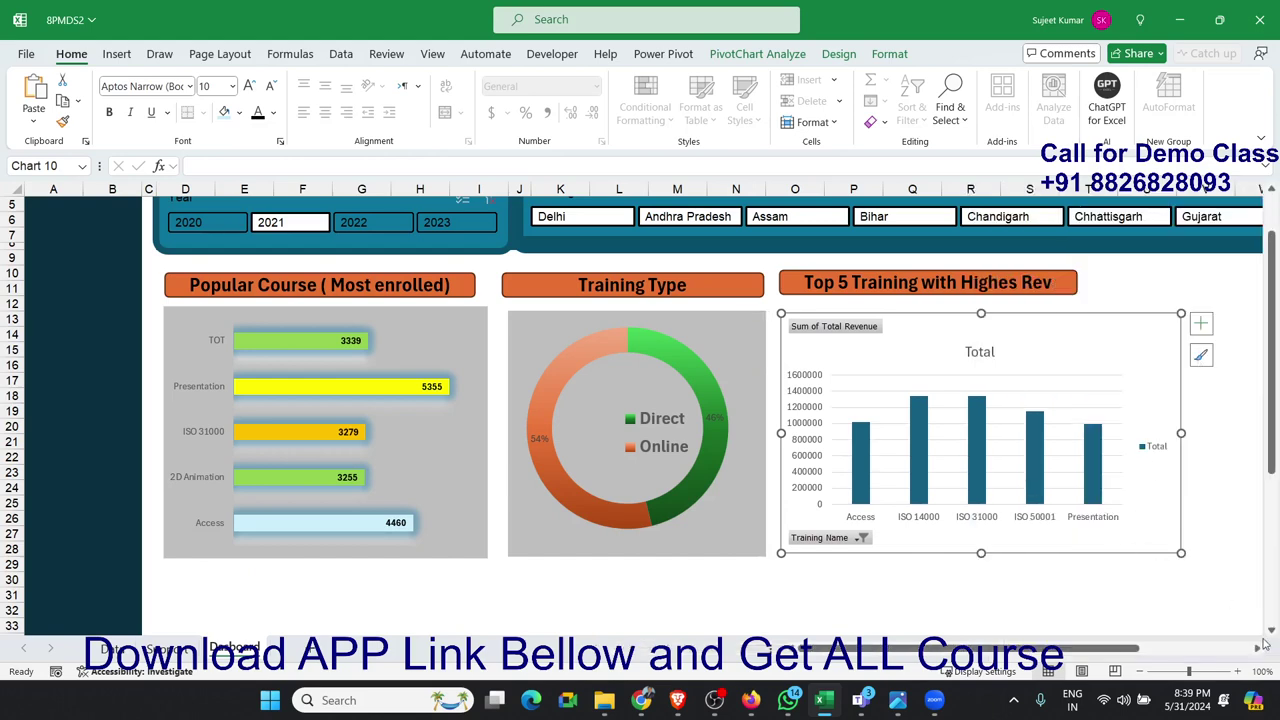
Step: Hide all field buttons on the revenue column chart
{"action": "scroll", "coordinate": [1262, 658], "scroll_direction": "right", "scroll_amount": 7}
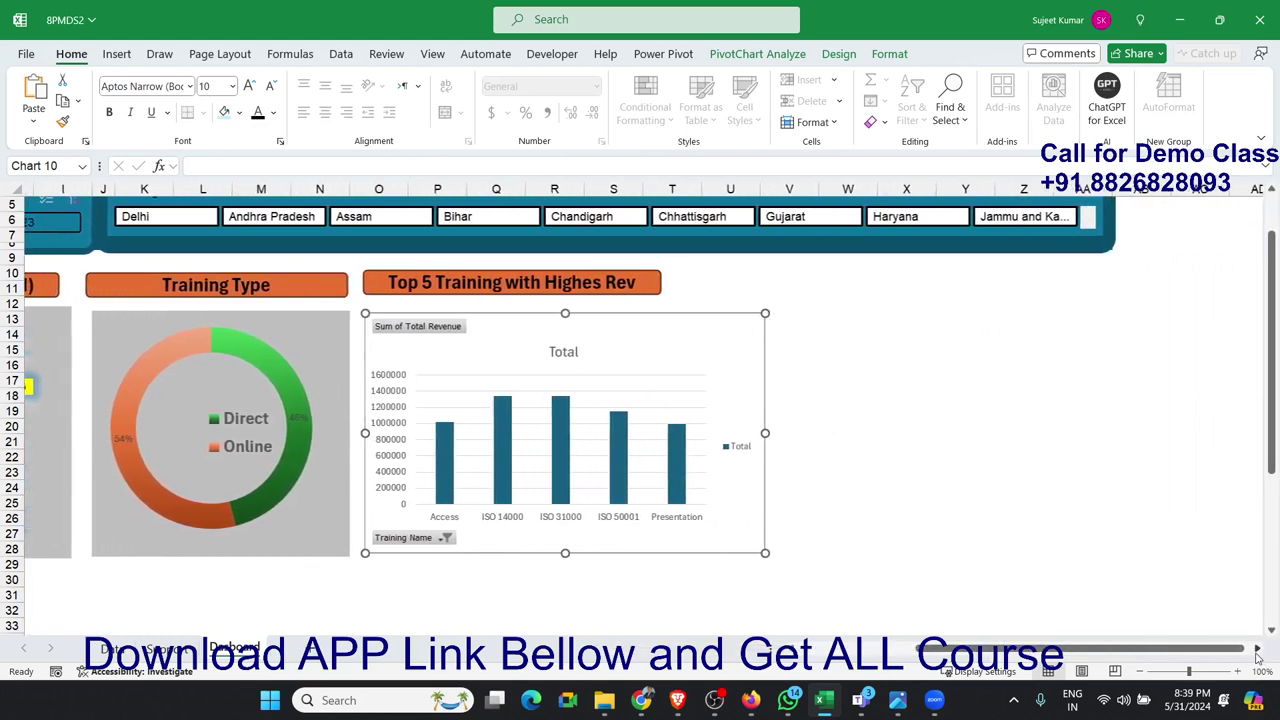
{"action": "right_click", "coordinate": [425, 333]}
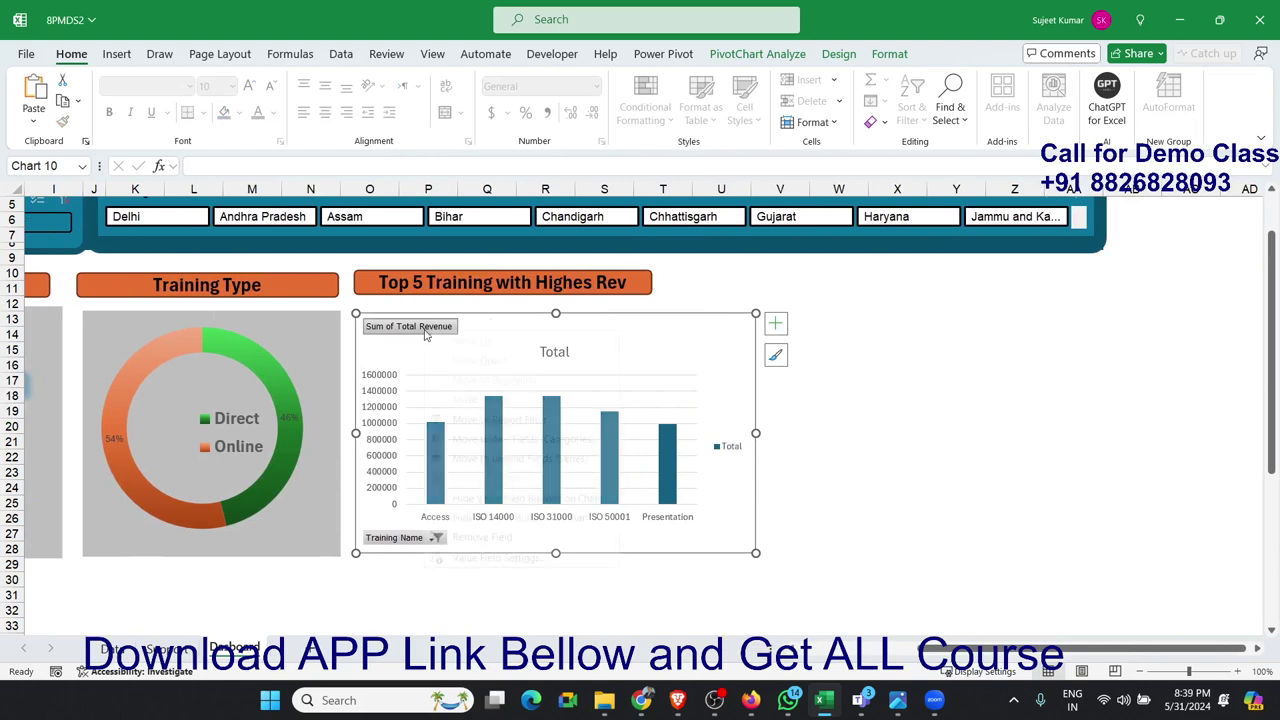
{"action": "left_click", "coordinate": [503, 518]}
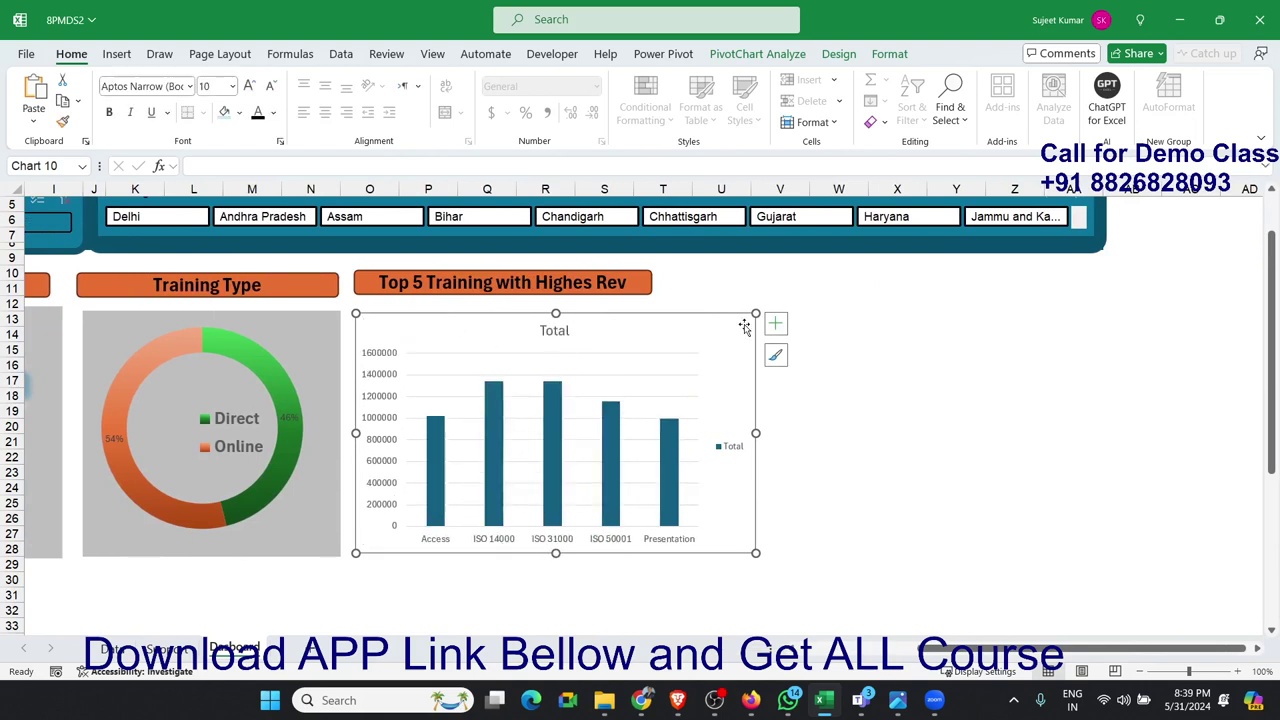
{"action": "left_click", "coordinate": [789, 326]}
{"action": "left_click", "coordinate": [735, 320]}
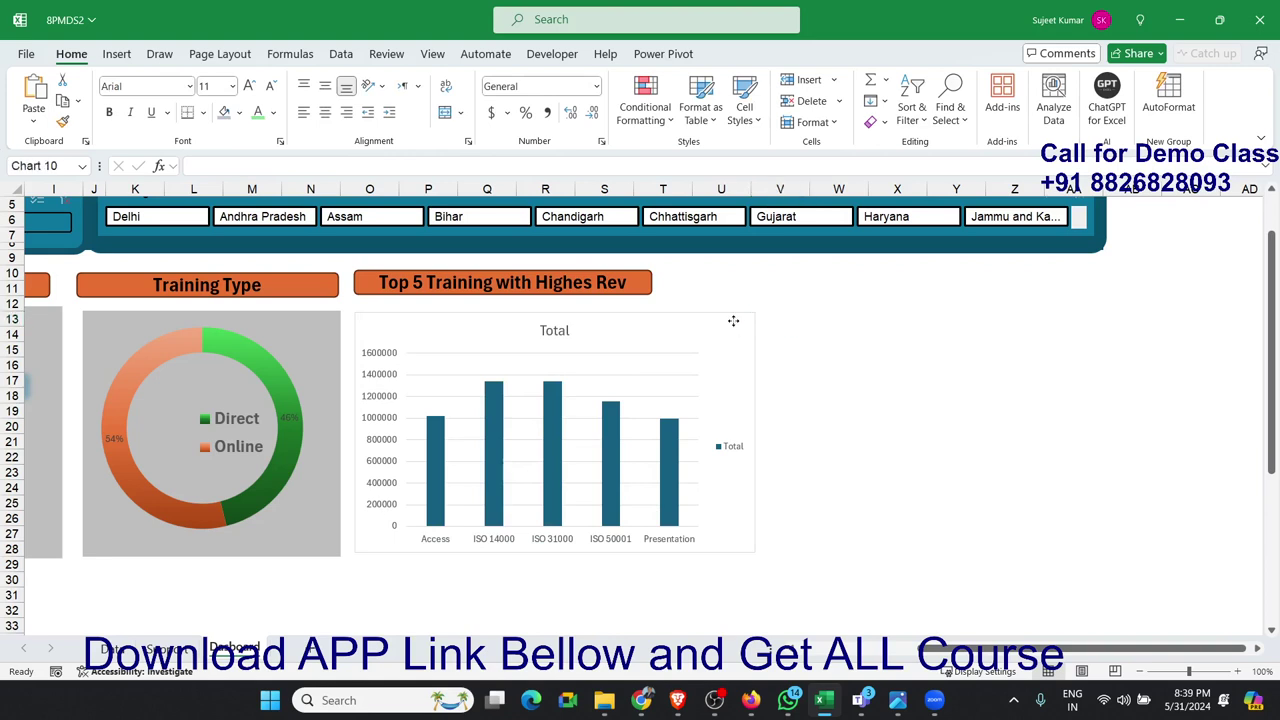
Step: Turn off the revenue chart's title, legend and gridlines while keeping its axes
{"action": "left_click", "coordinate": [775, 323]}
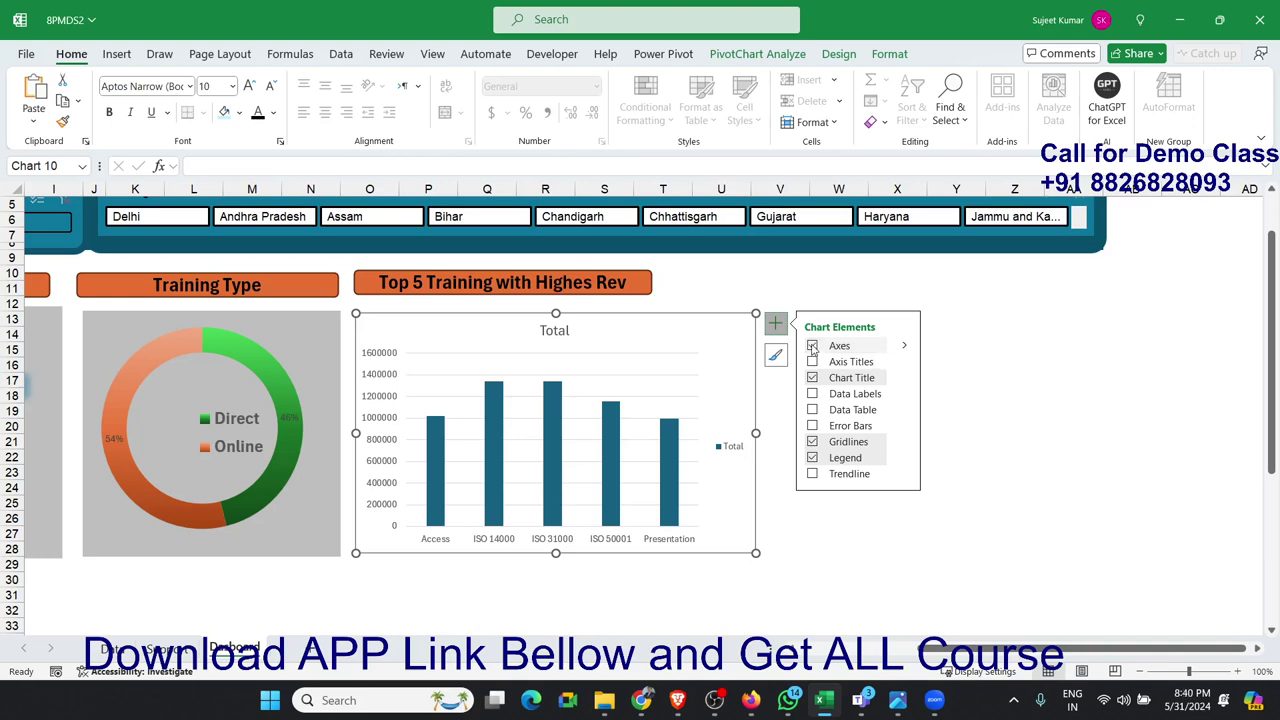
{"action": "left_click", "coordinate": [812, 346]}
{"action": "left_click", "coordinate": [812, 378]}
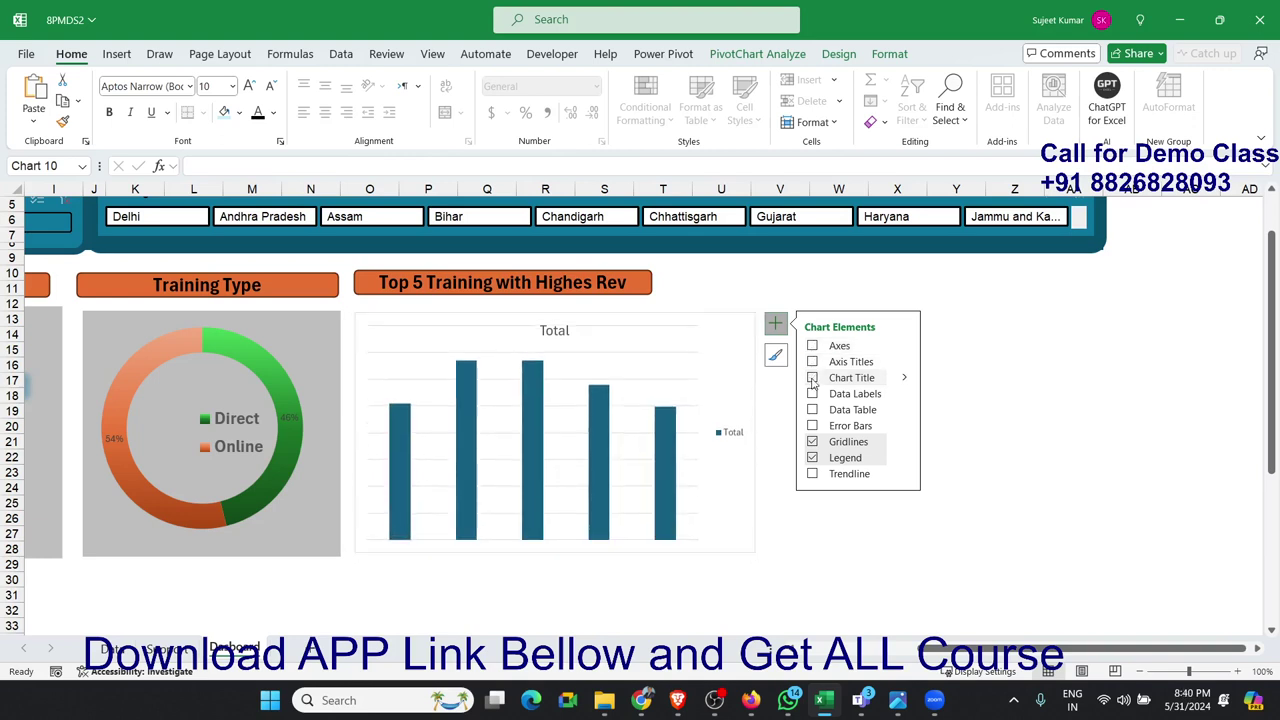
{"action": "left_click", "coordinate": [812, 442]}
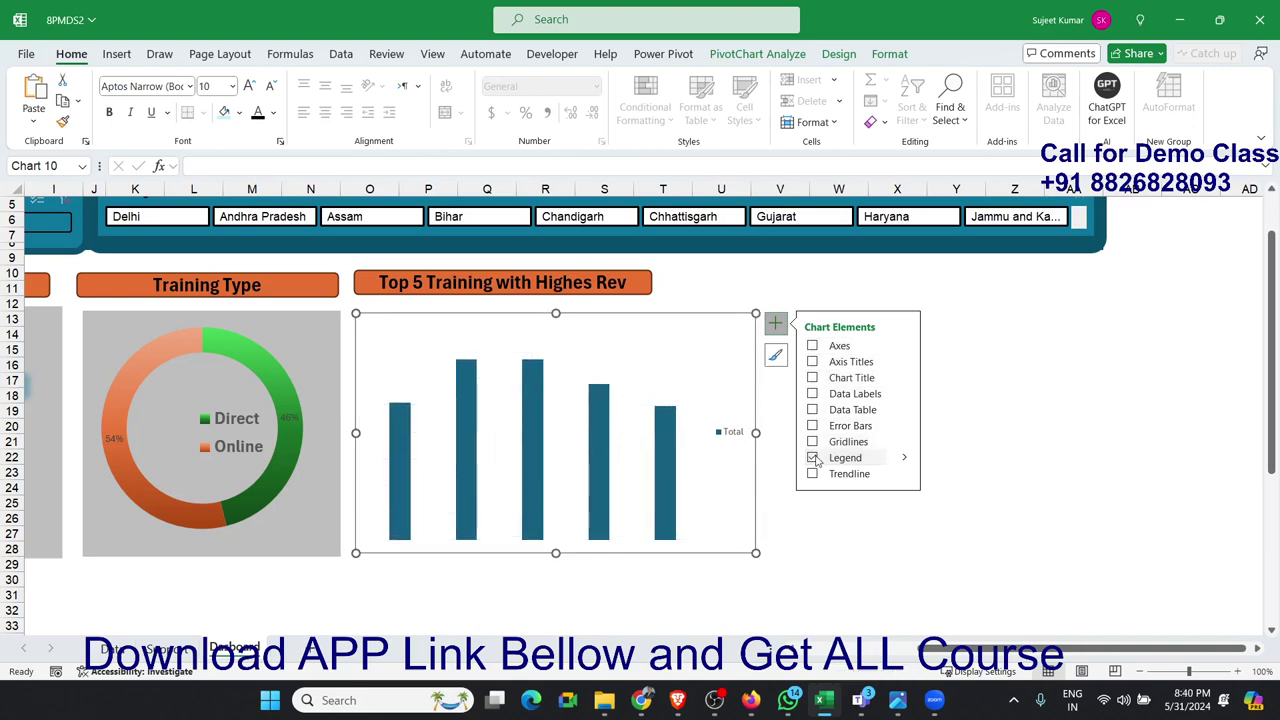
{"action": "left_click", "coordinate": [812, 458]}
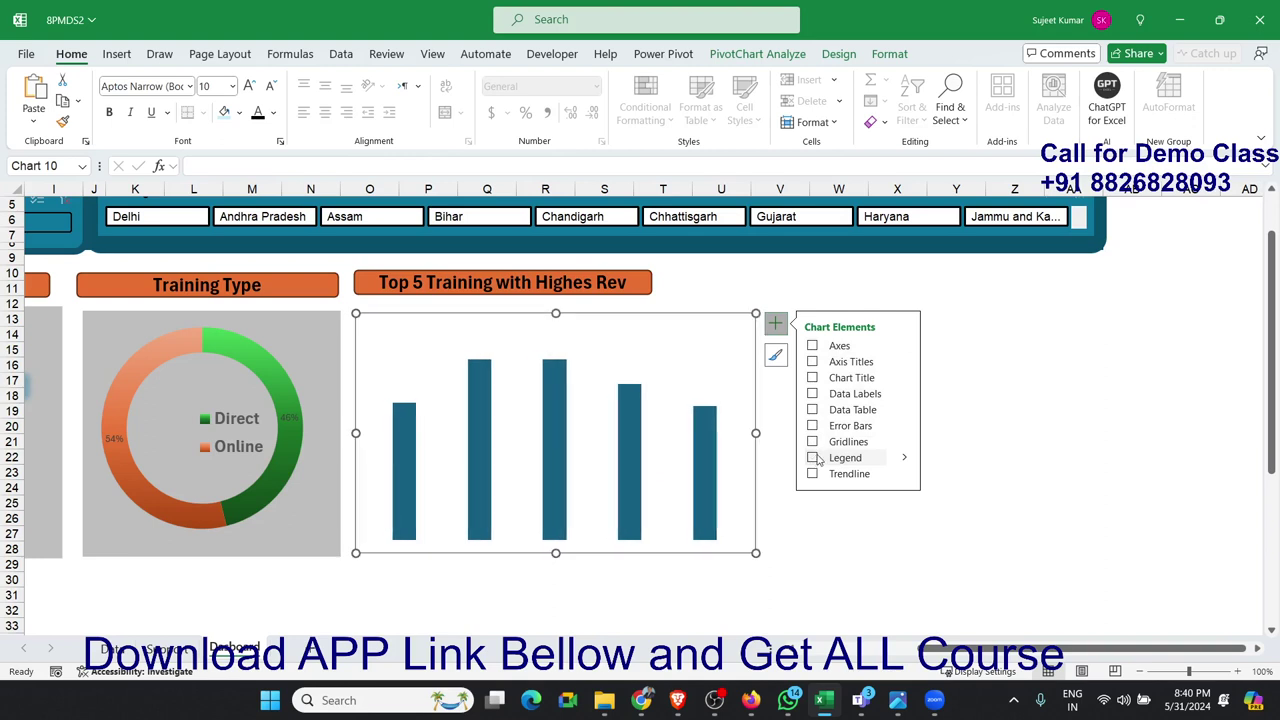
{"action": "left_click", "coordinate": [814, 443]}
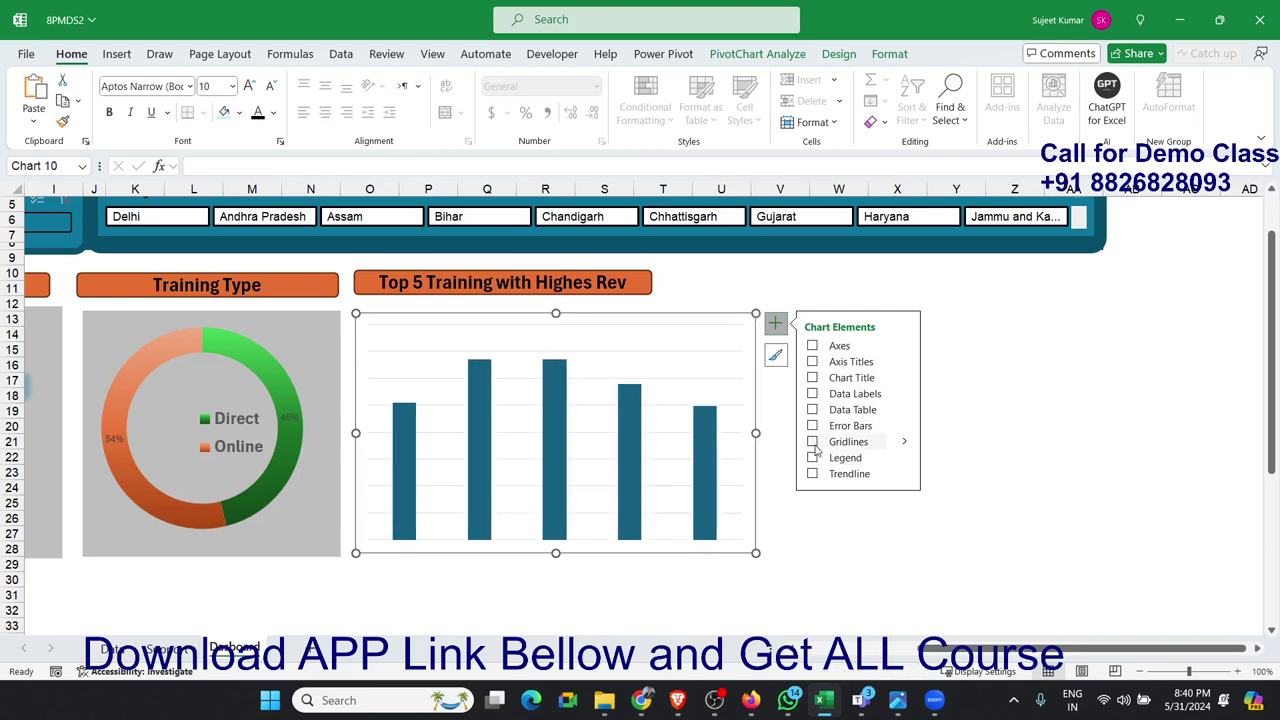
{"action": "left_click", "coordinate": [813, 442]}
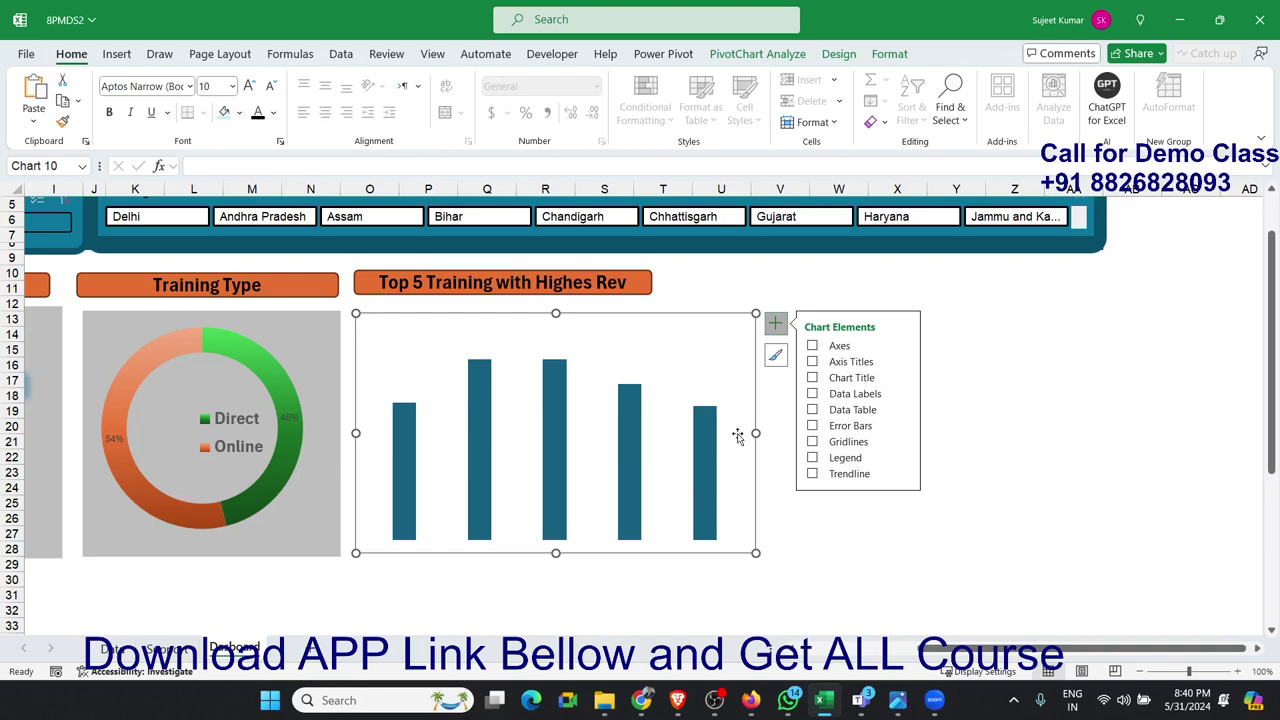
{"action": "left_click", "coordinate": [812, 378]}
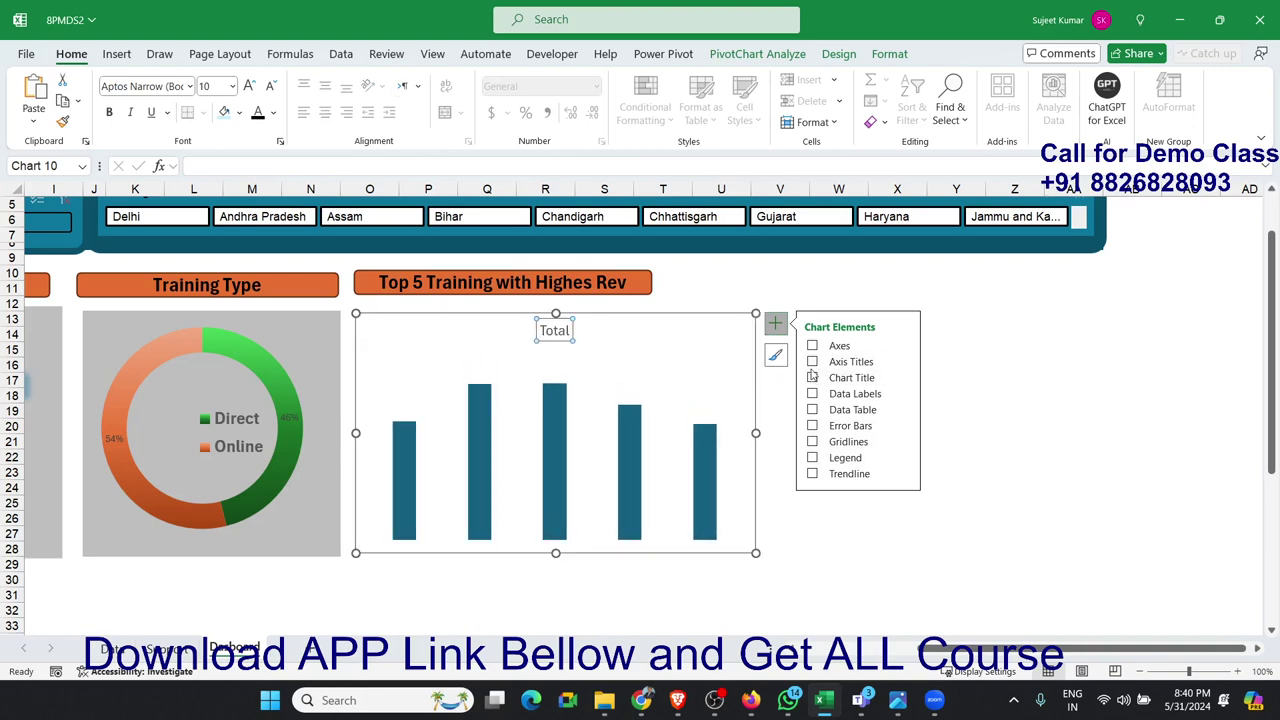
{"action": "left_click", "coordinate": [812, 378]}
{"action": "left_click", "coordinate": [812, 346]}
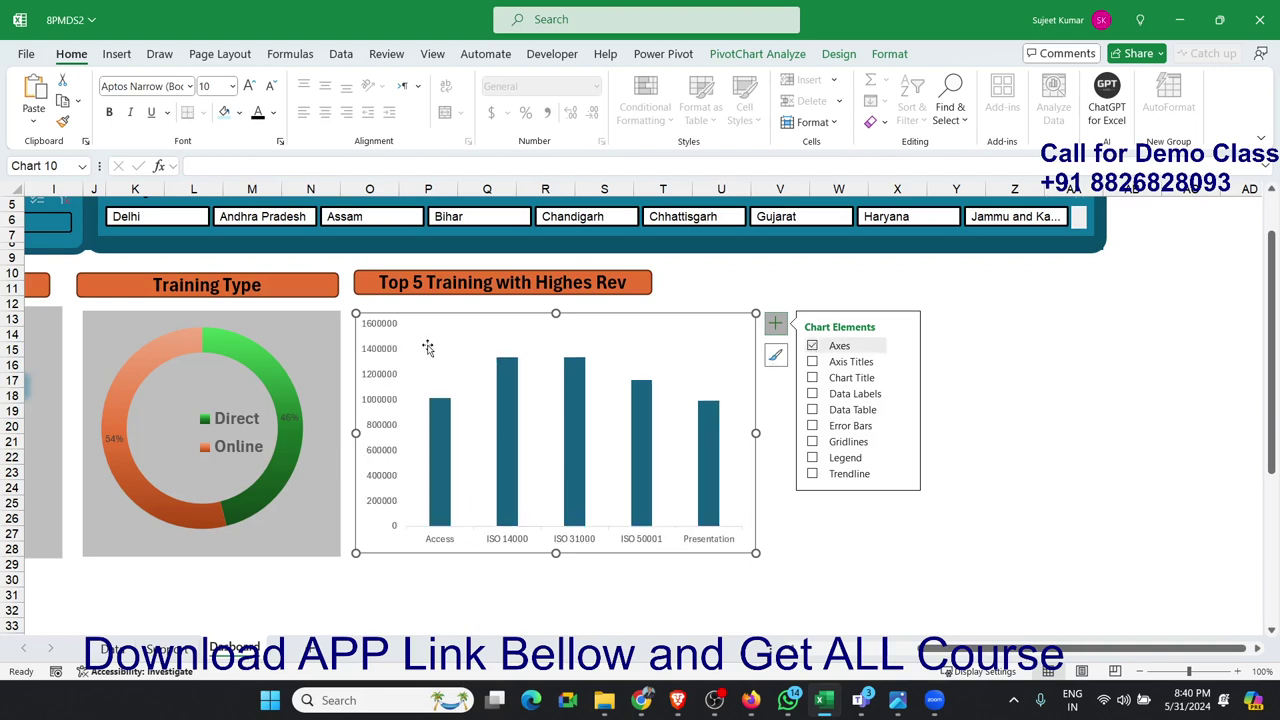
Step: Delete the chart's vertical value axis
{"action": "left_click", "coordinate": [384, 352]}
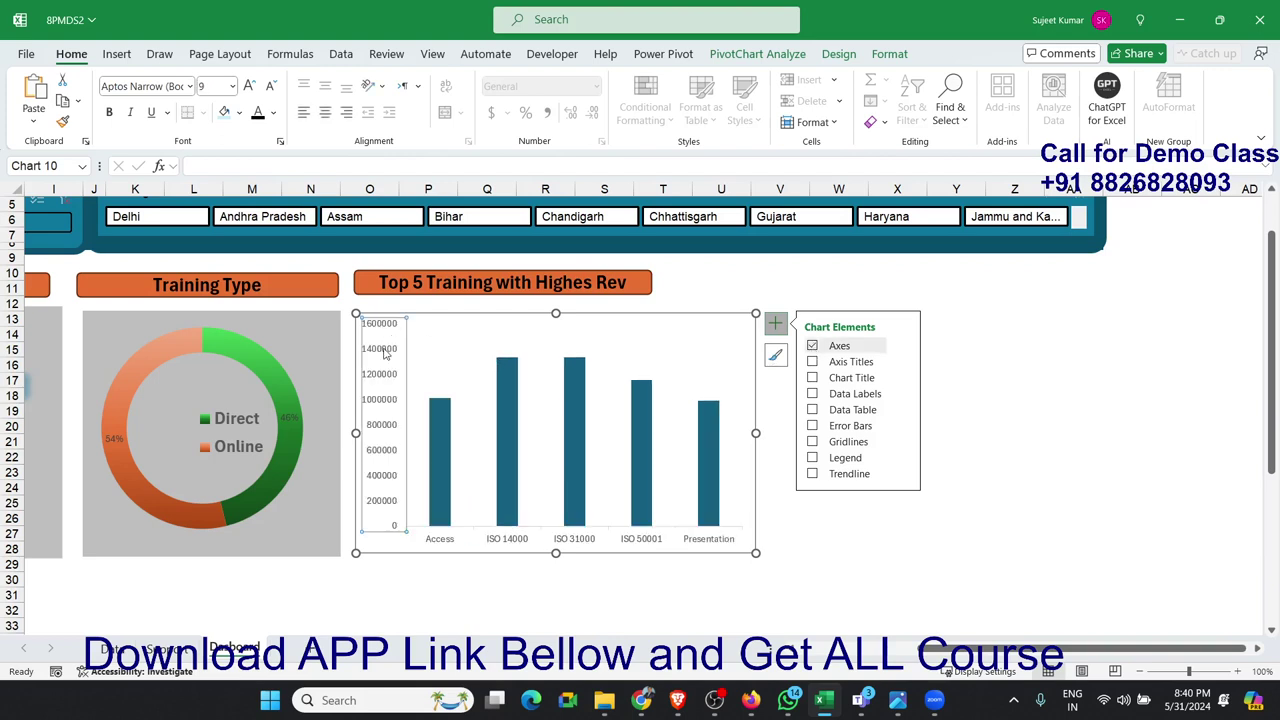
{"action": "key", "text": "Delete"}
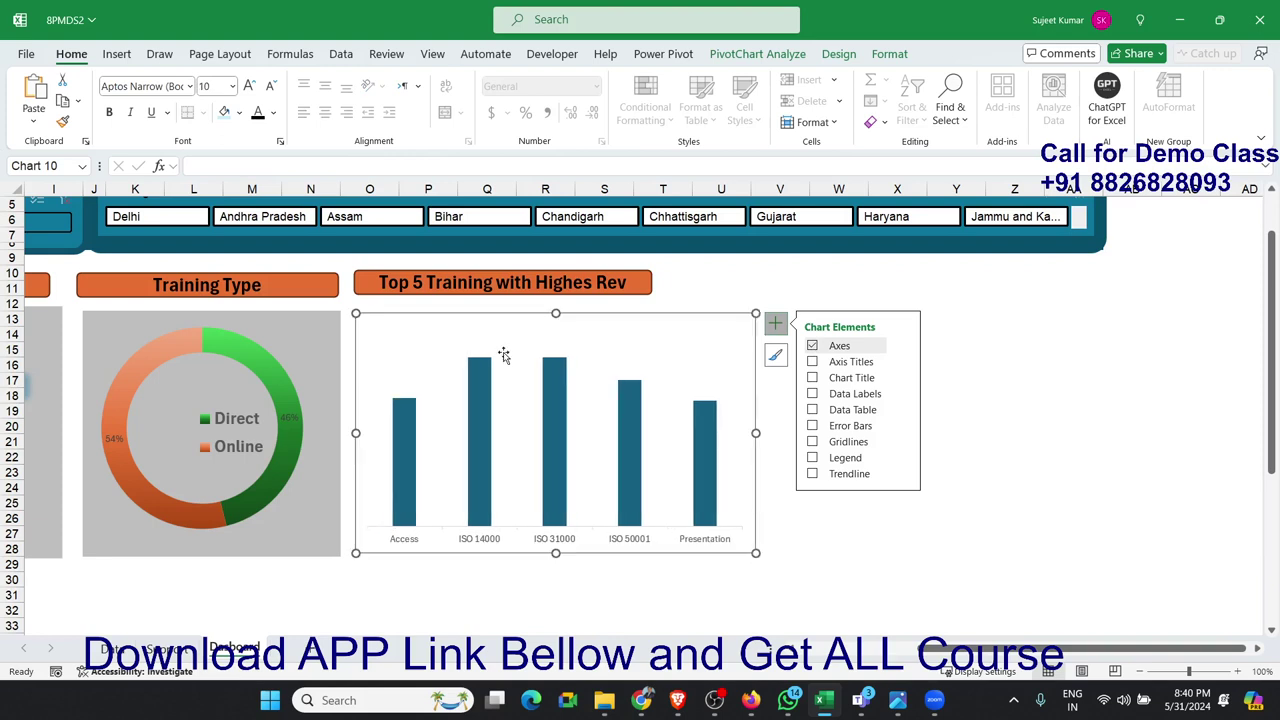
{"action": "left_click", "coordinate": [777, 357]}
{"action": "key", "text": "Escape"}
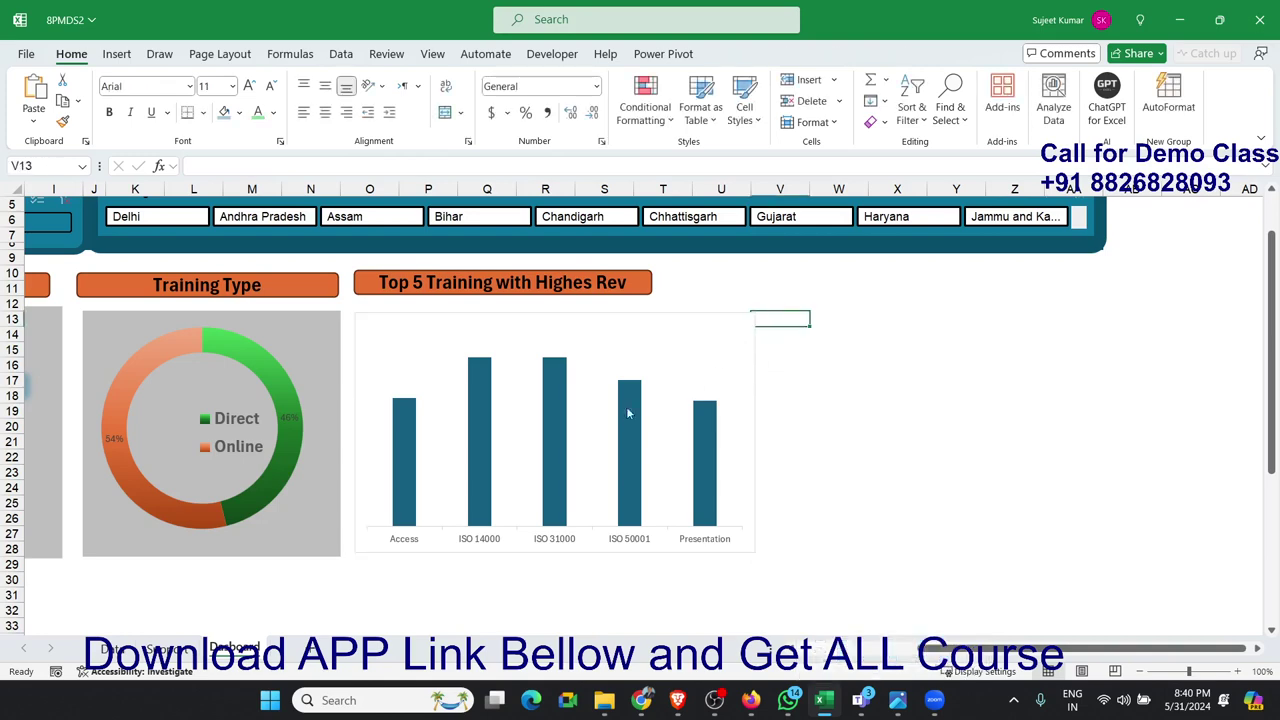
Step: Narrow the revenue bars' gap width and give the bars a solid fill
{"action": "left_click", "coordinate": [628, 420]}
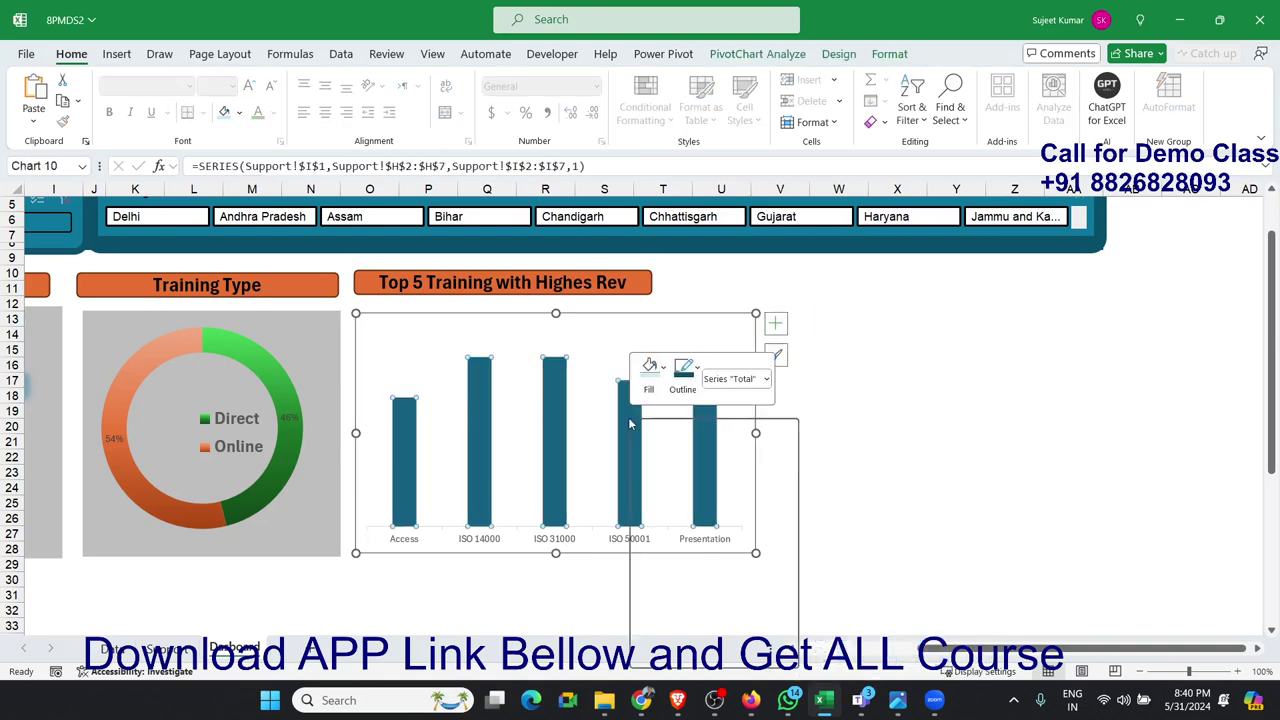
{"action": "right_click", "coordinate": [629, 424]}
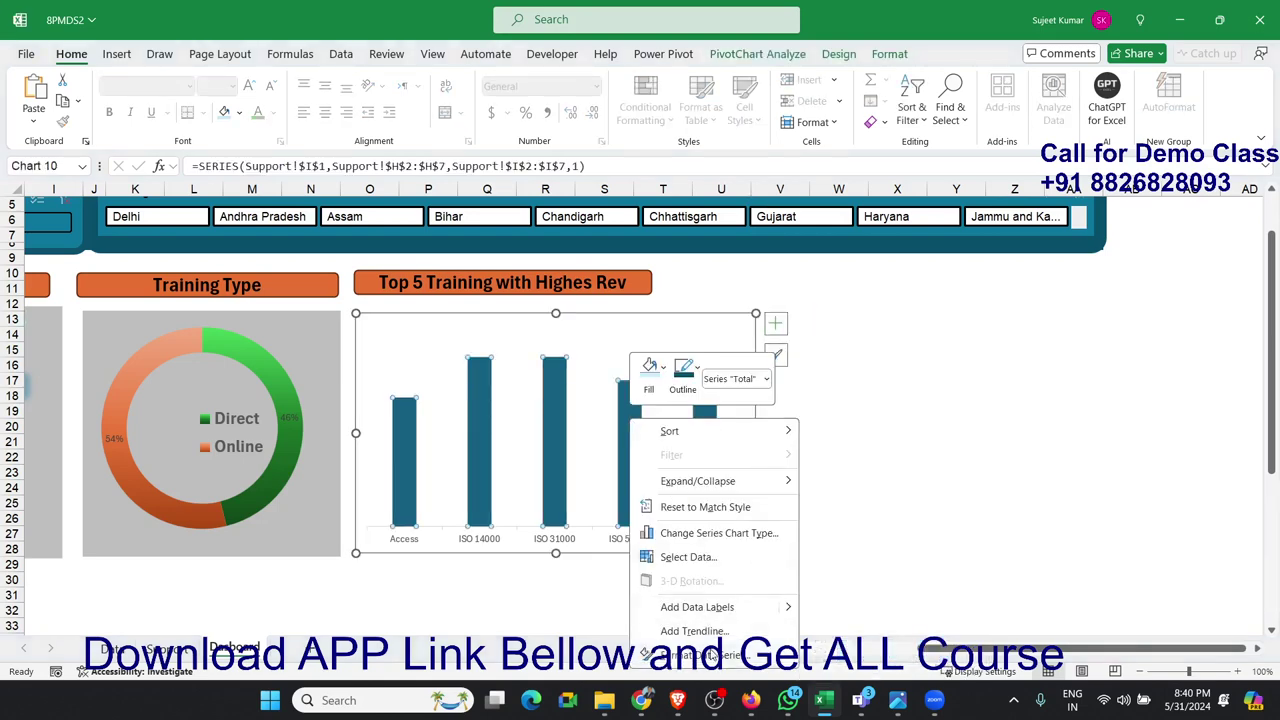
{"action": "left_click", "coordinate": [703, 645]}
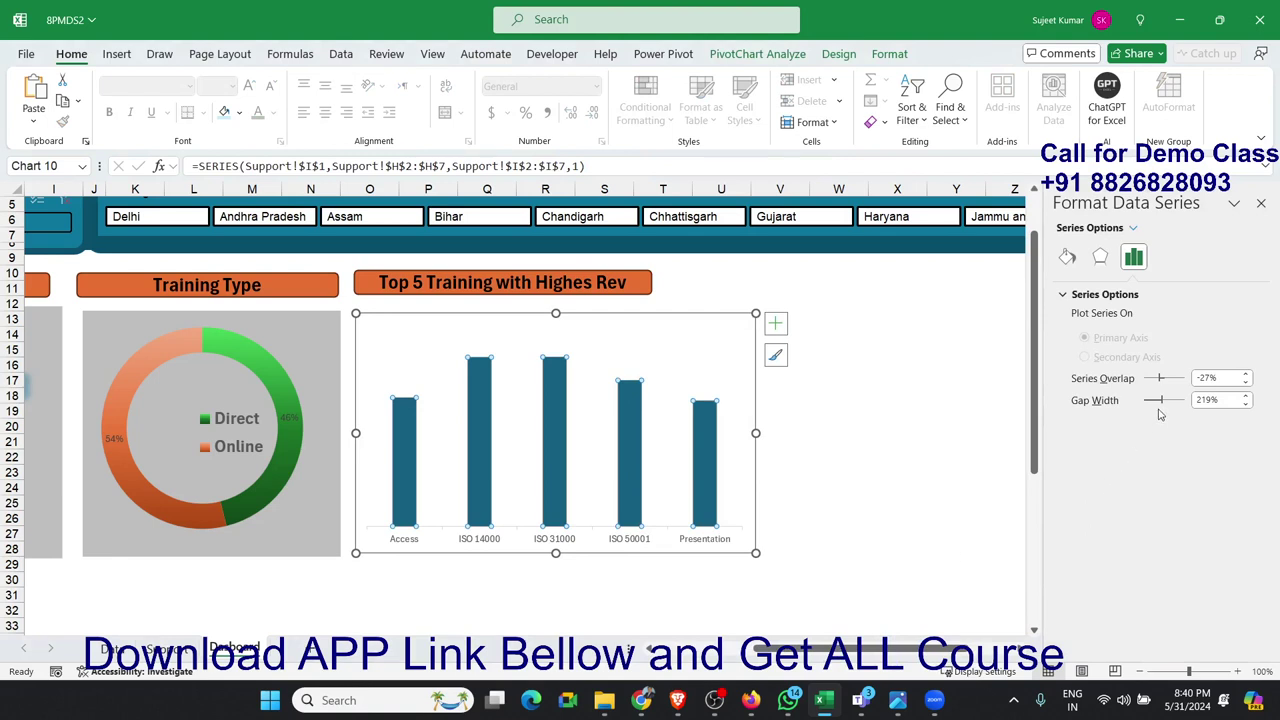
{"action": "left_click_drag", "start_coordinate": [1160, 404], "coordinate": [1150, 402]}
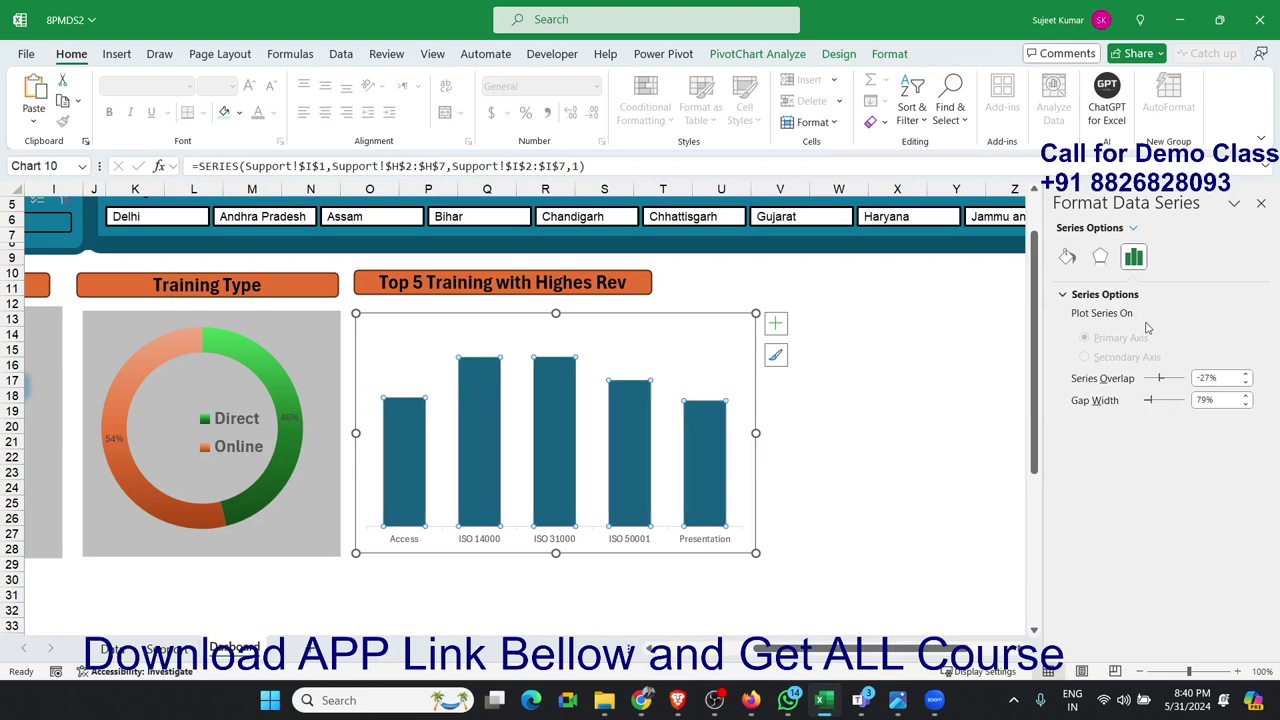
{"action": "left_click", "coordinate": [1076, 259]}
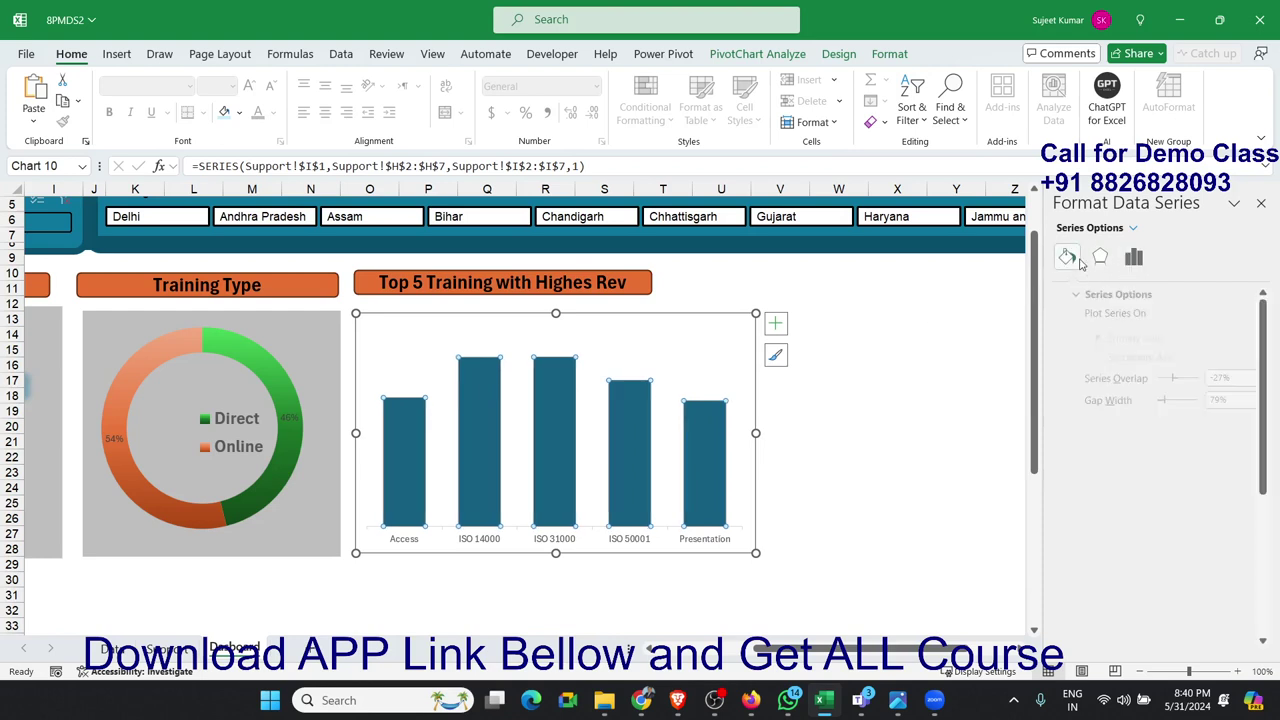
{"action": "left_click", "coordinate": [1104, 339]}
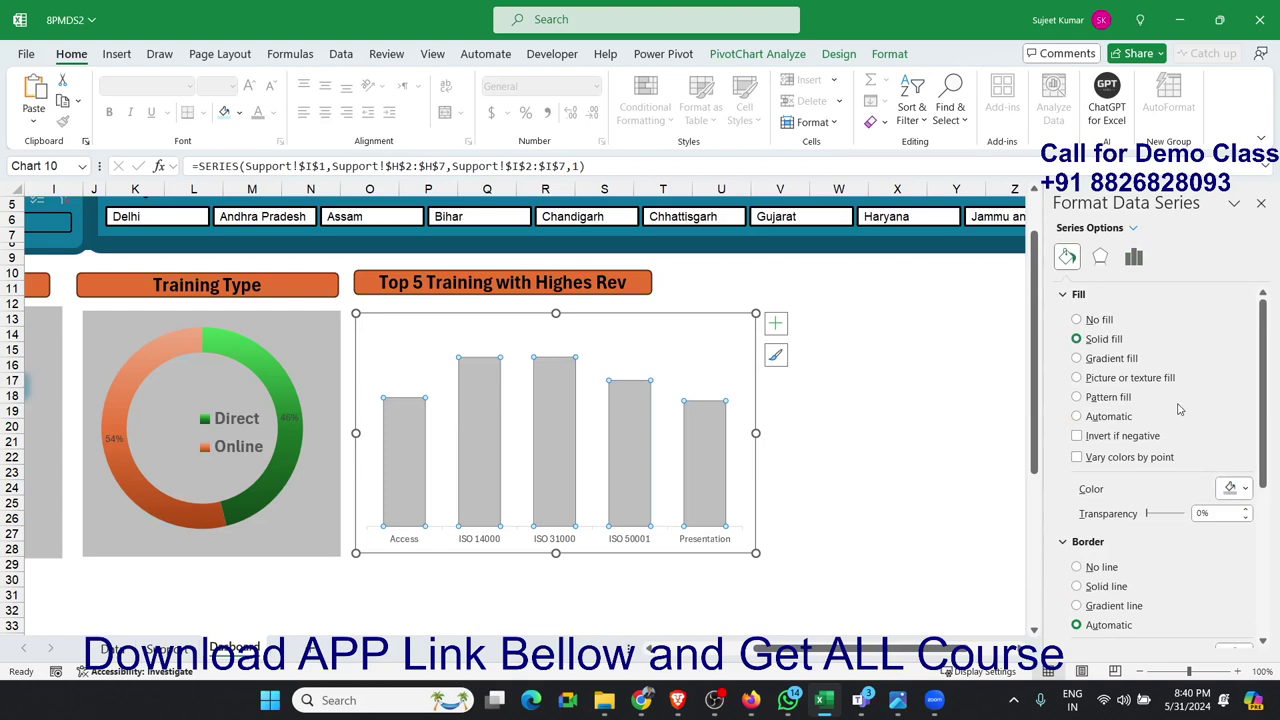
{"action": "left_click", "coordinate": [1245, 490]}
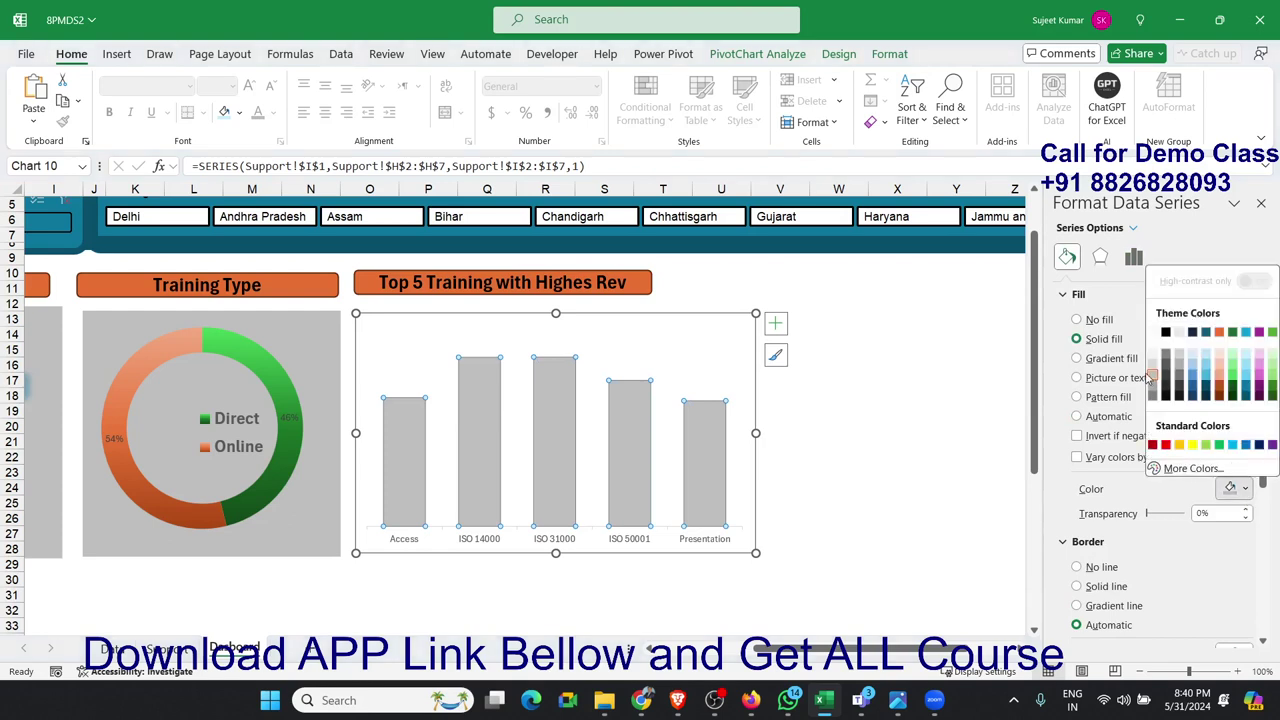
Step: Fill the chart's plot area solid grey
{"action": "left_click", "coordinate": [698, 343]}
{"action": "left_click", "coordinate": [698, 343]}
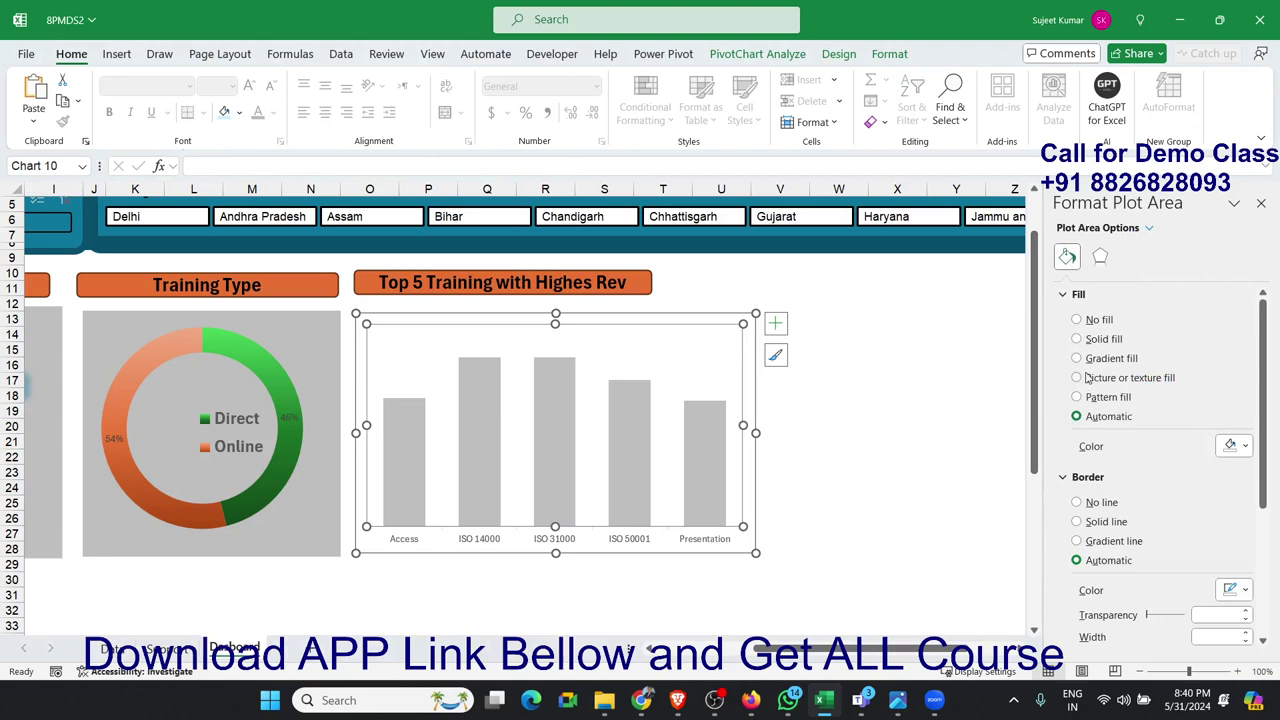
{"action": "left_click", "coordinate": [1077, 340]}
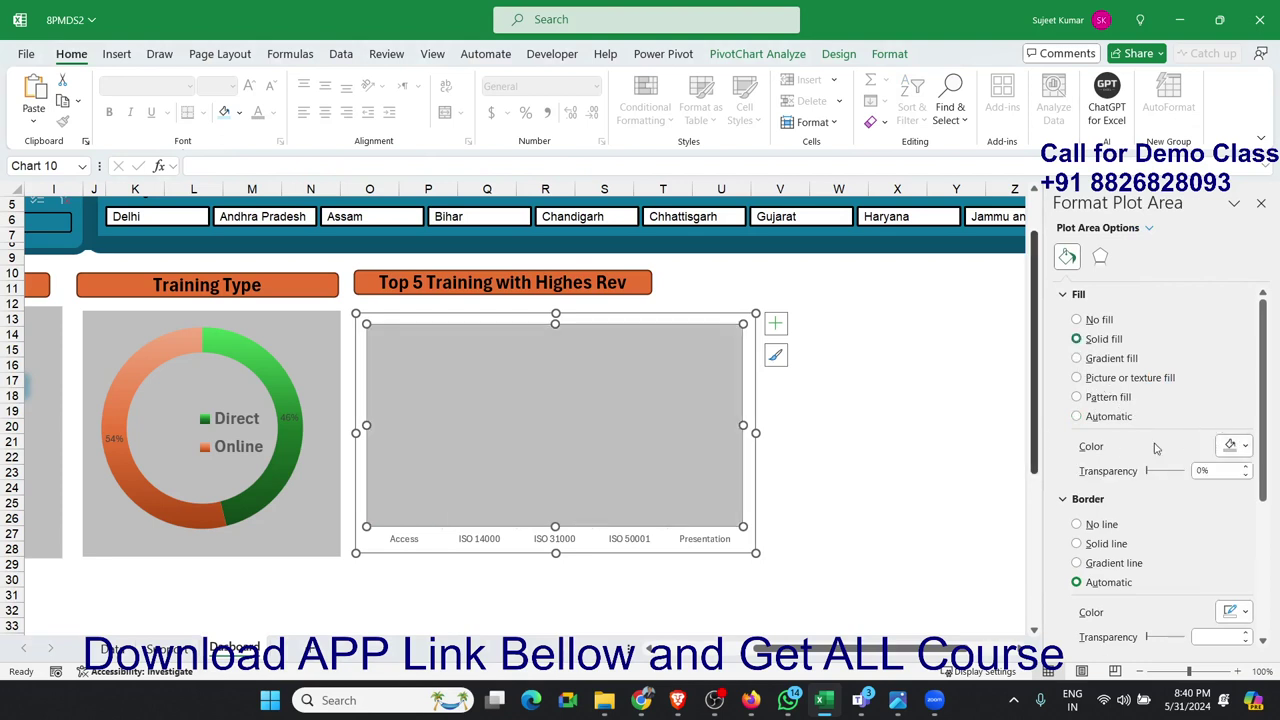
Step: Try several preset gradients on the bars, settling on a light-blue gradient
{"action": "left_click", "coordinate": [612, 410]}
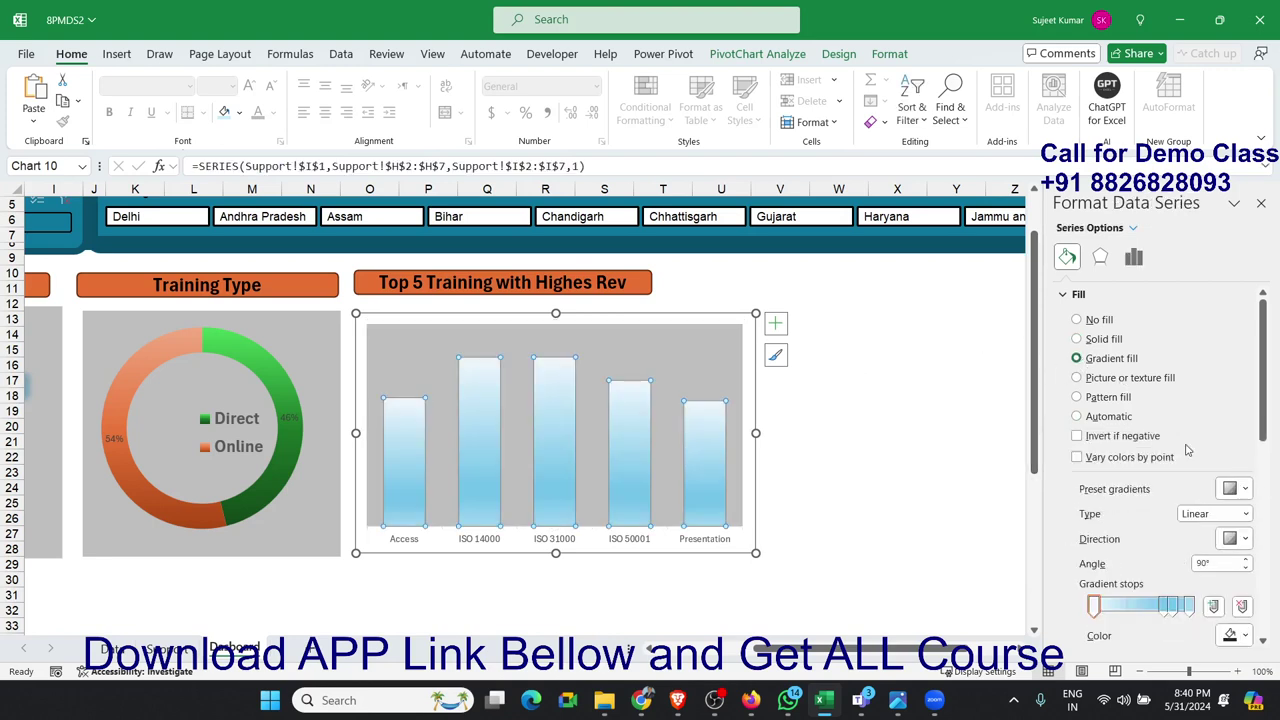
{"action": "left_click", "coordinate": [1236, 488]}
{"action": "left_click", "coordinate": [1177, 452]}
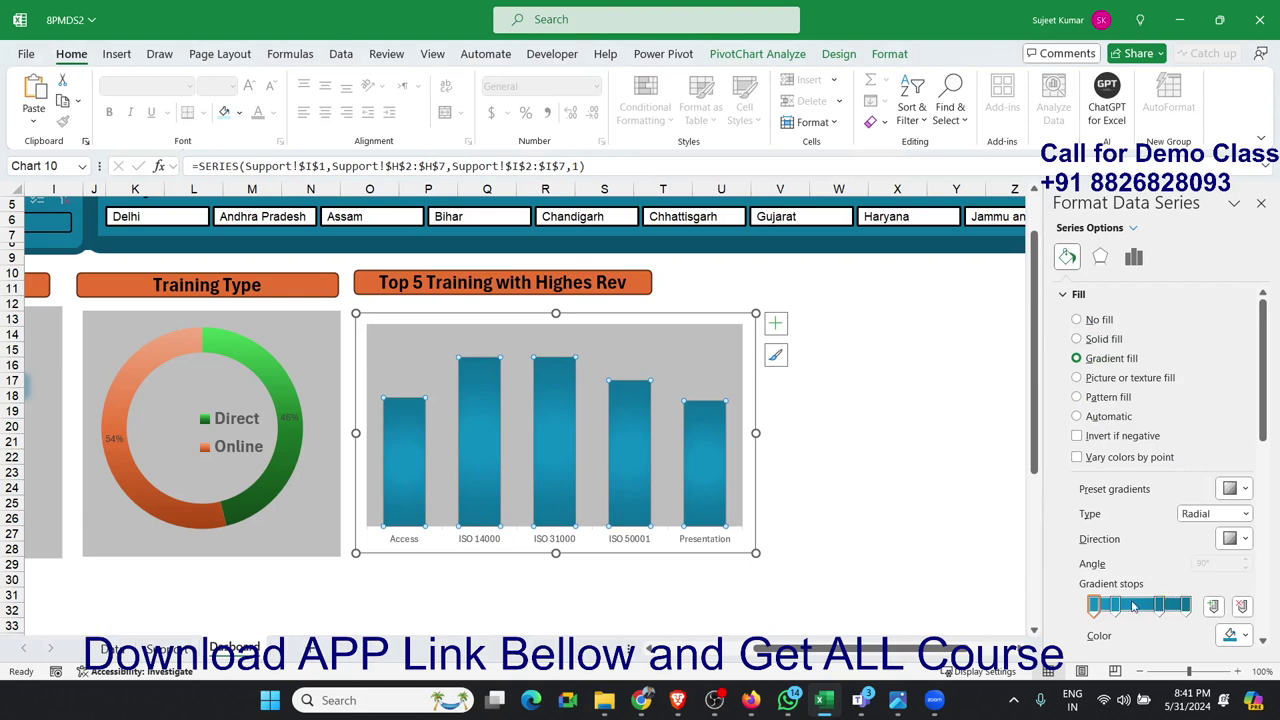
{"action": "left_click", "coordinate": [1245, 490]}
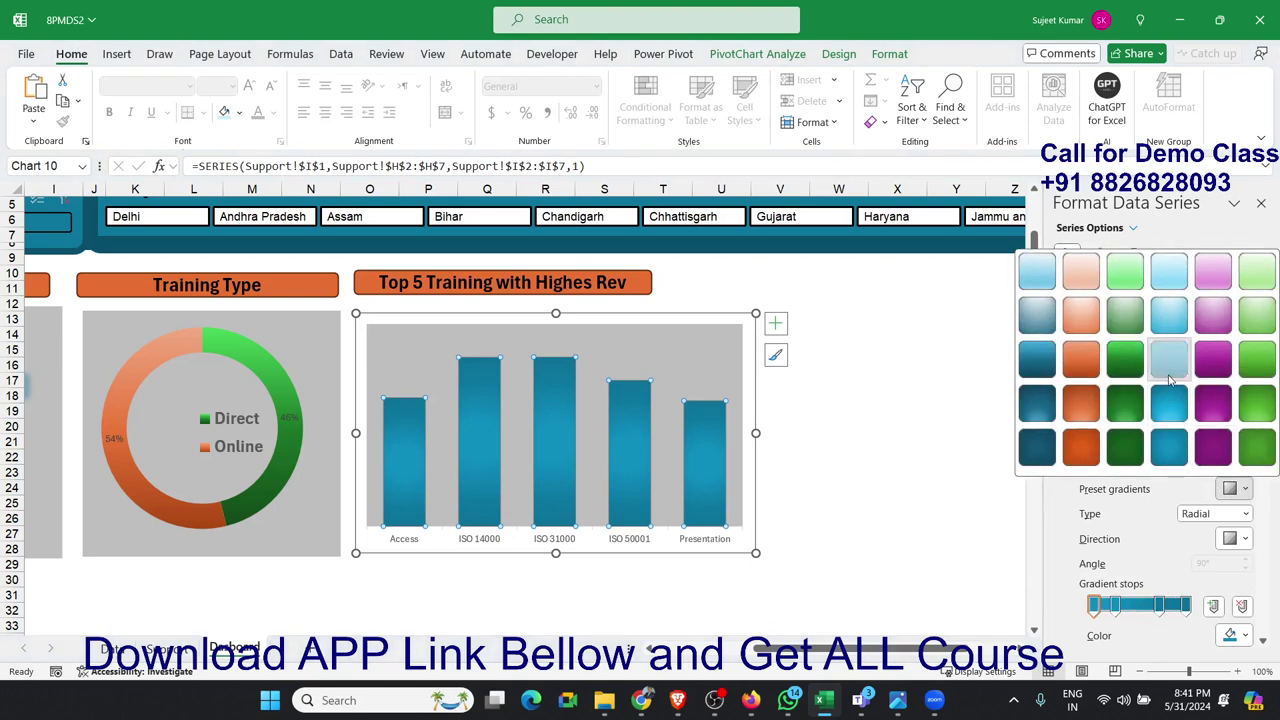
{"action": "left_click", "coordinate": [1170, 376]}
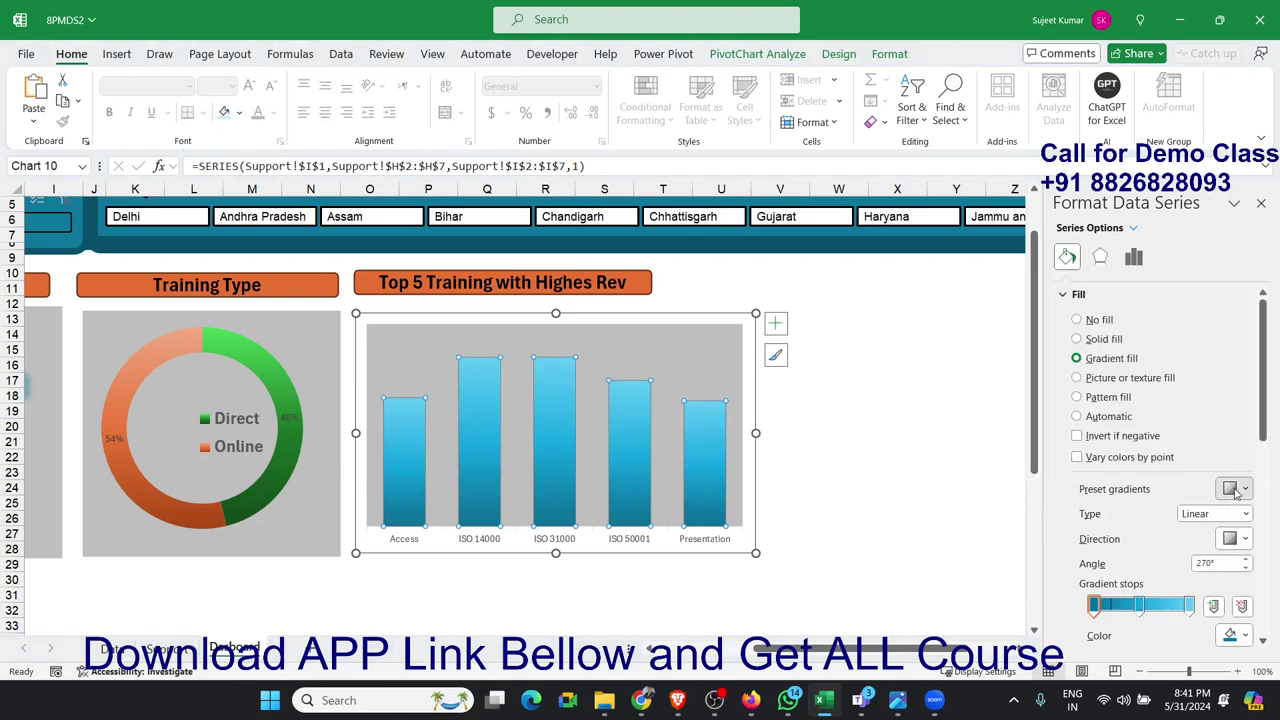
{"action": "left_click", "coordinate": [1235, 490]}
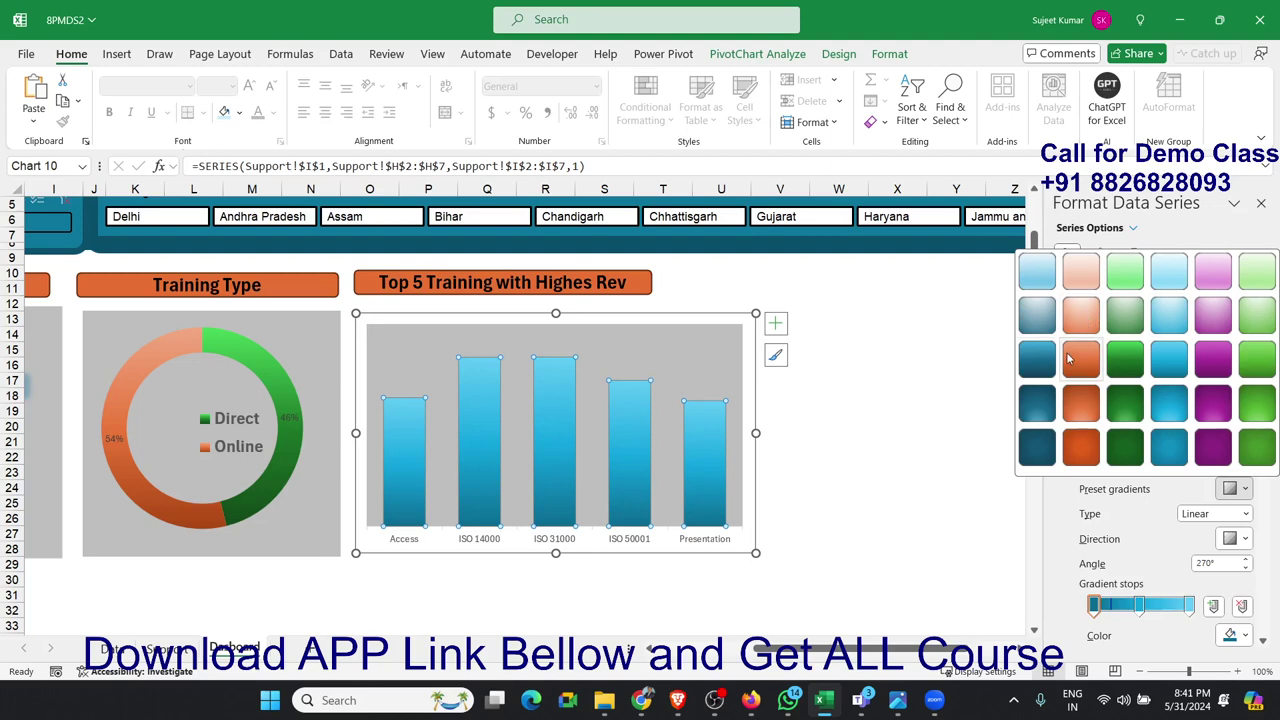
{"action": "left_click", "coordinate": [1037, 272]}
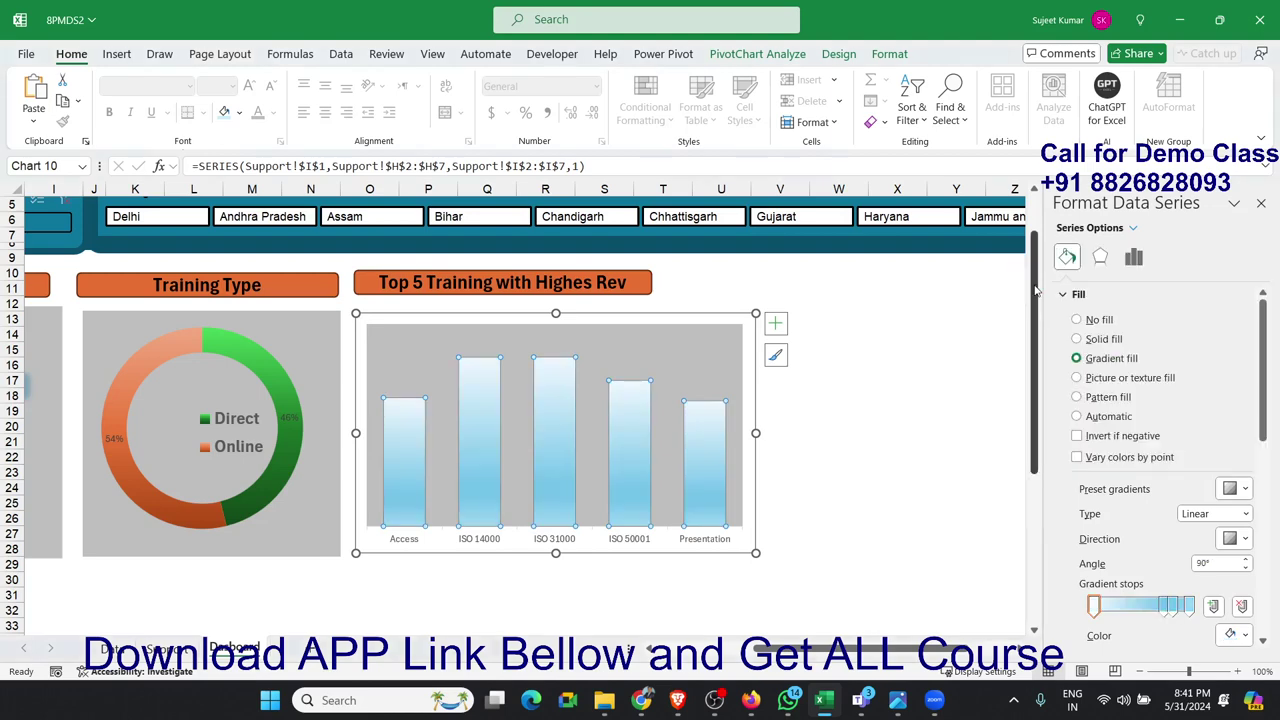
{"action": "left_click", "coordinate": [1237, 490]}
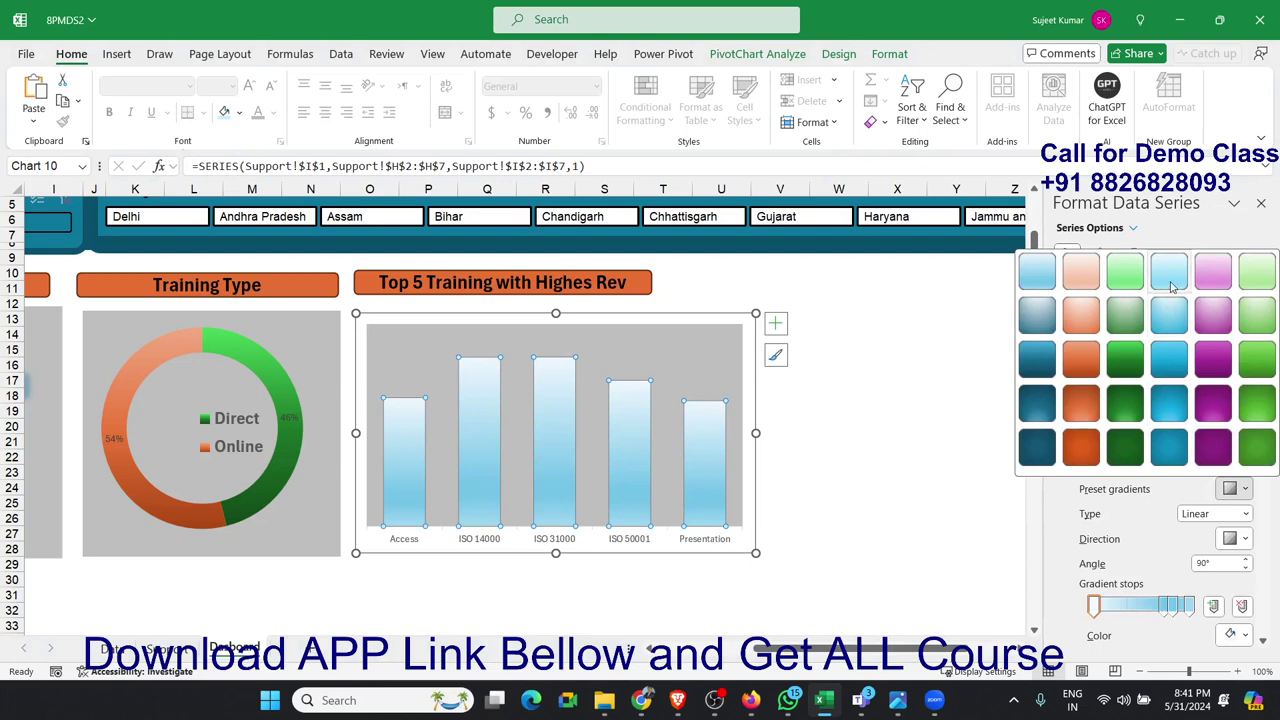
{"action": "left_click", "coordinate": [1169, 276]}
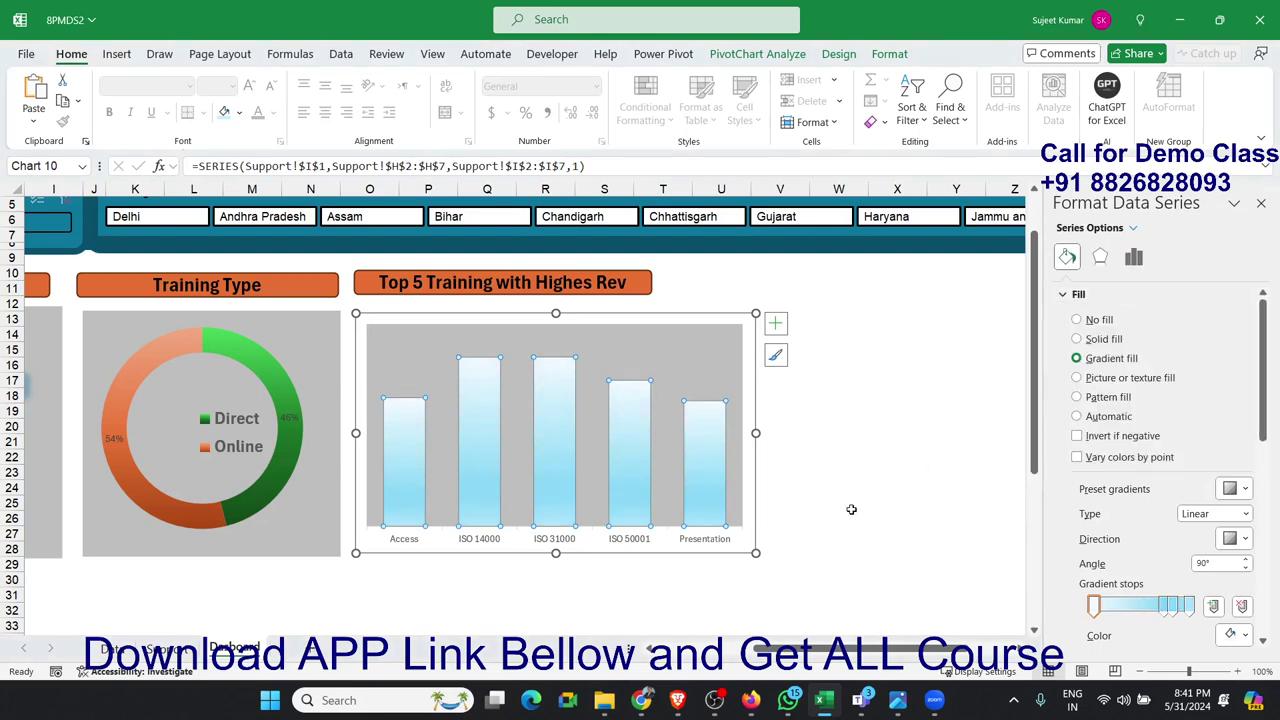
Step: Fill the chart area solid grey and set the horizontal axis line to No line
{"action": "left_click", "coordinate": [748, 545]}
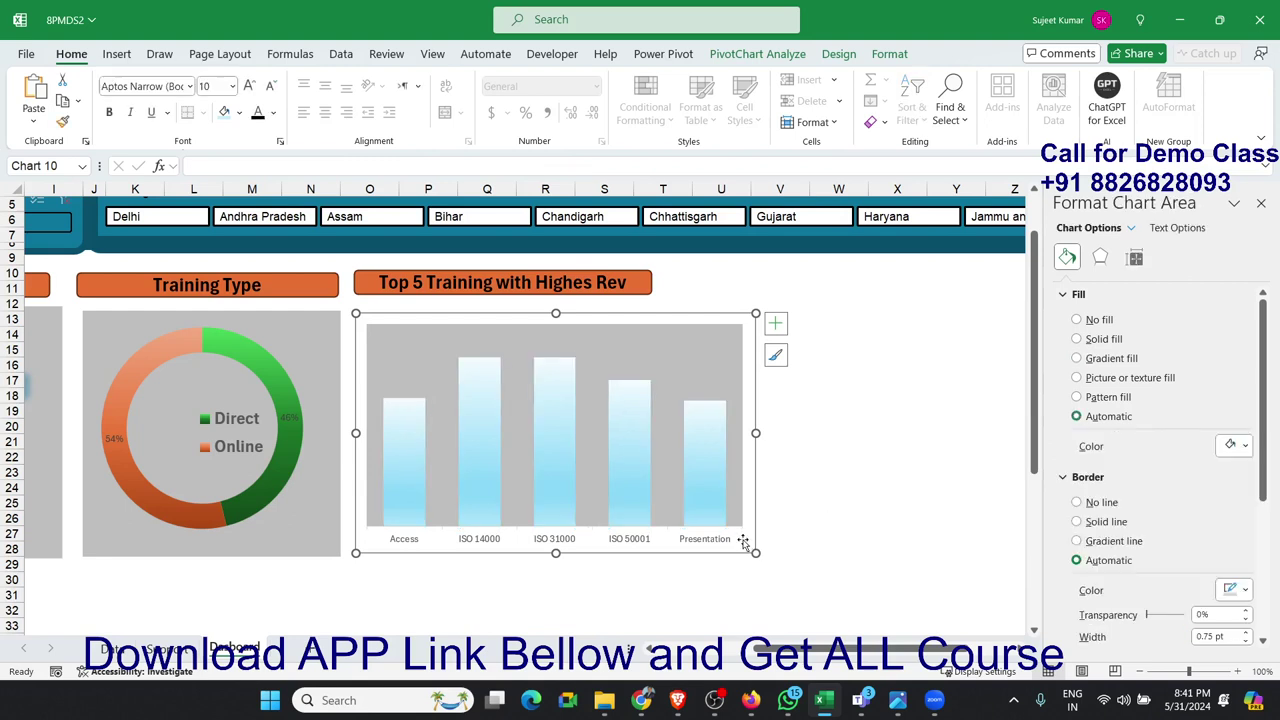
{"action": "left_click", "coordinate": [1126, 342]}
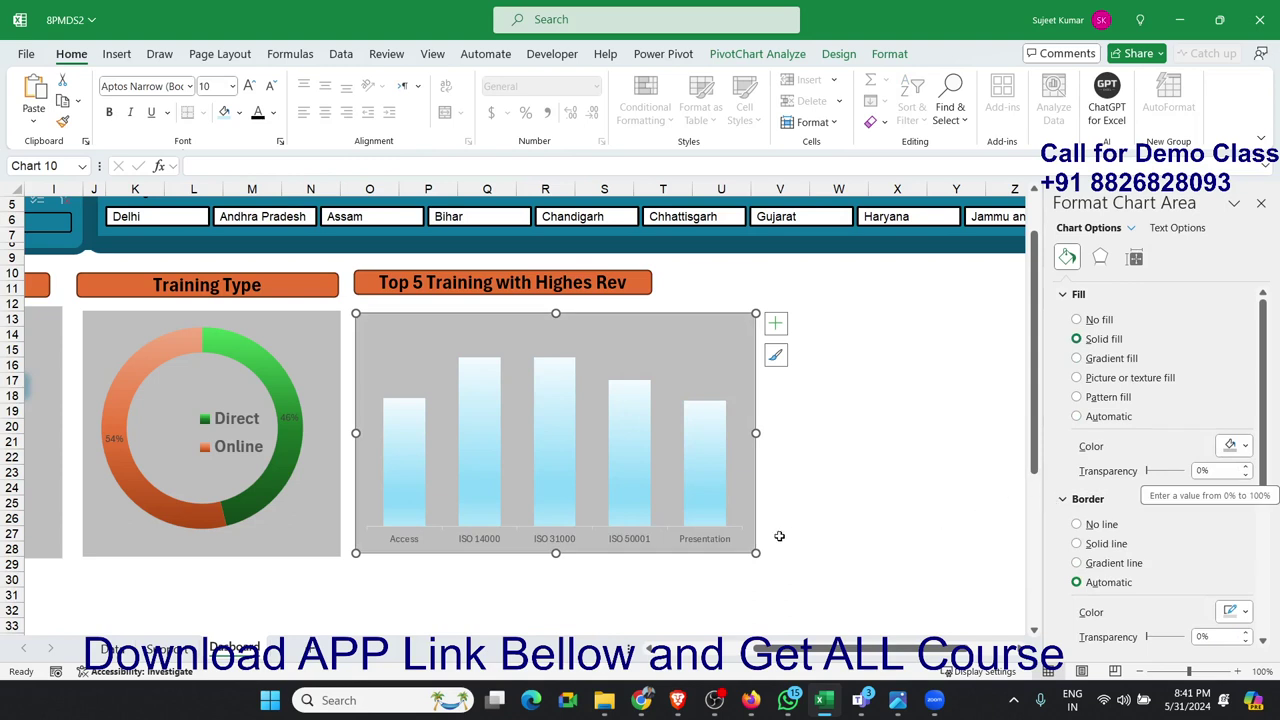
{"action": "left_click", "coordinate": [724, 544]}
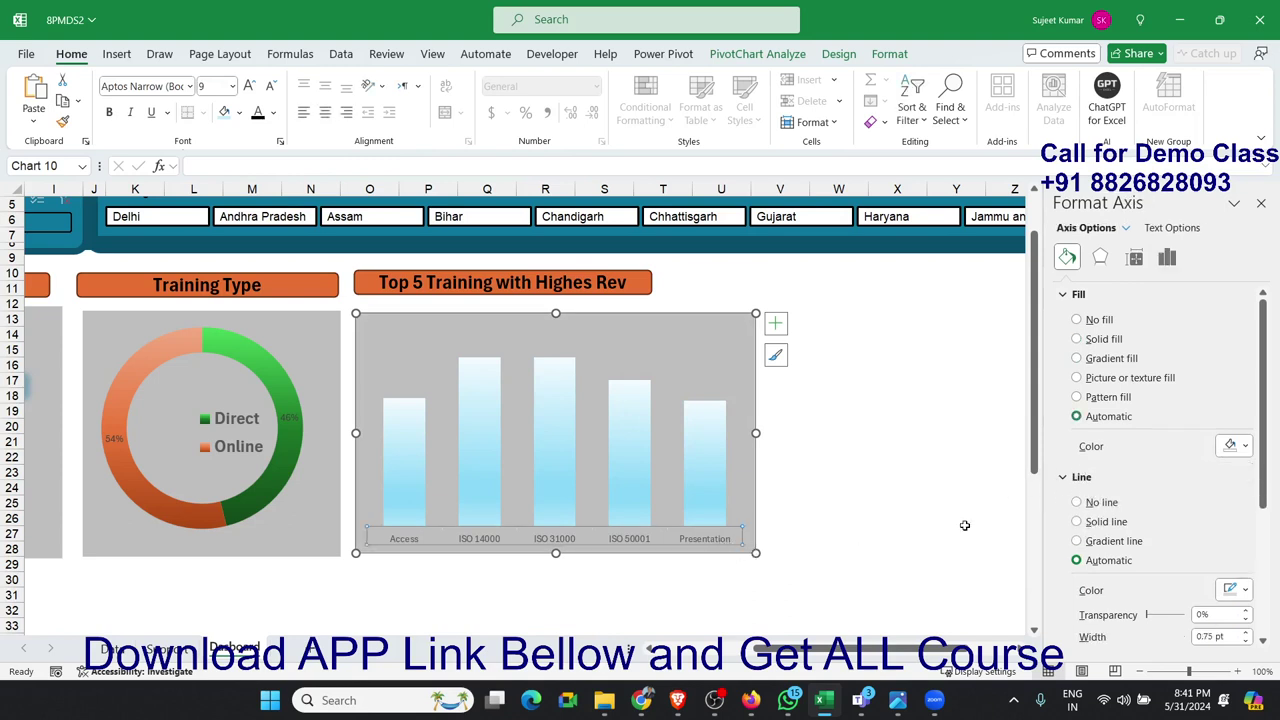
{"action": "left_click", "coordinate": [1096, 504]}
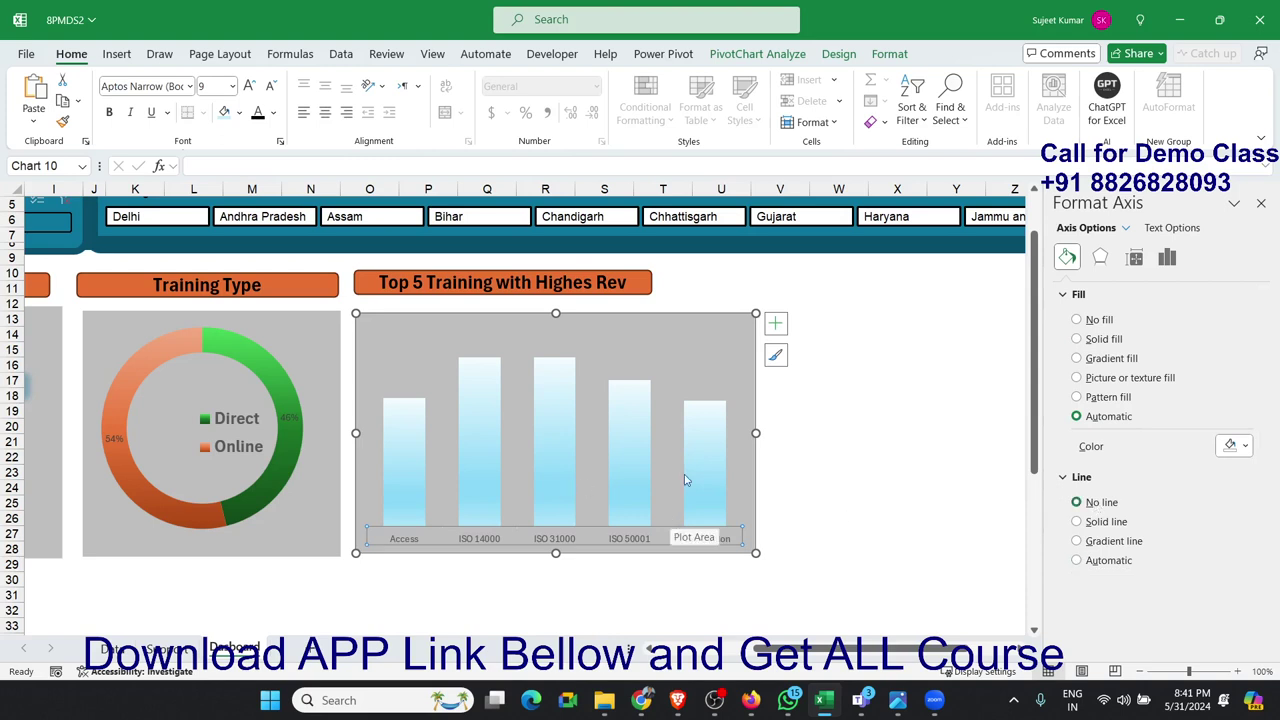
{"action": "left_click", "coordinate": [828, 451]}
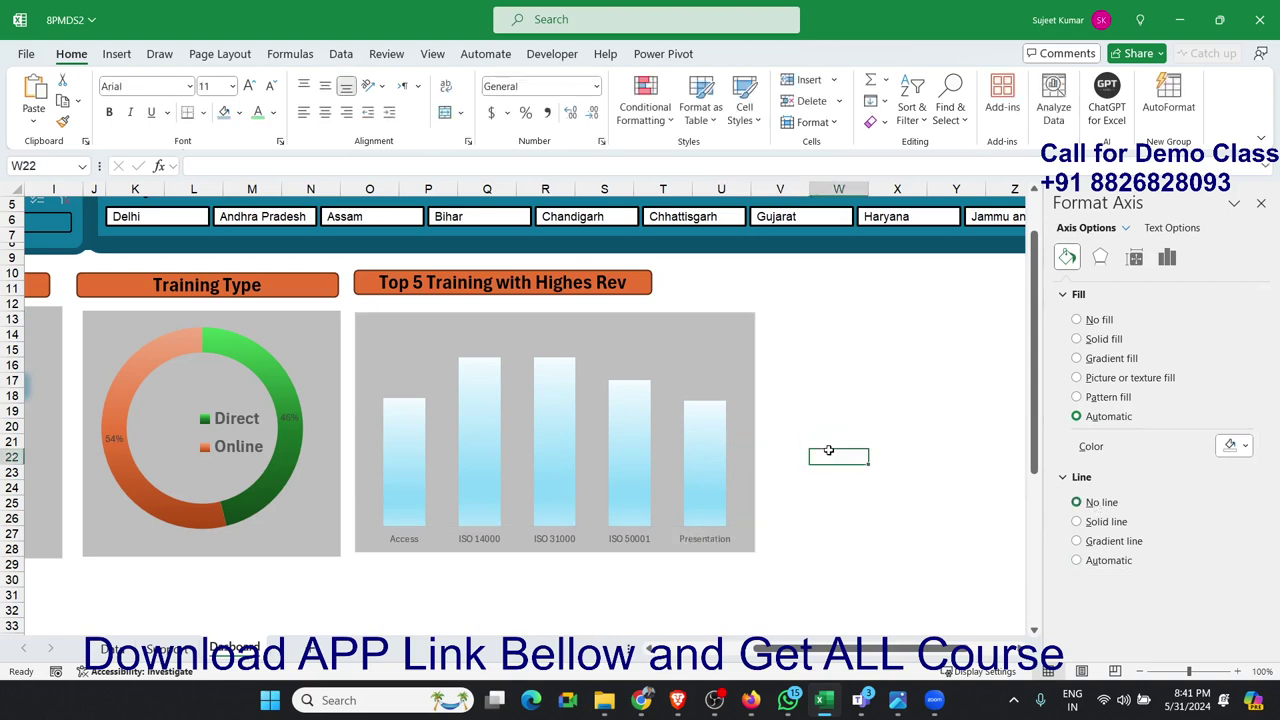
Step: Close the Format Shape pane and widen the Top 5 Training title box to the chart's right edge
{"action": "left_click", "coordinate": [641, 295]}
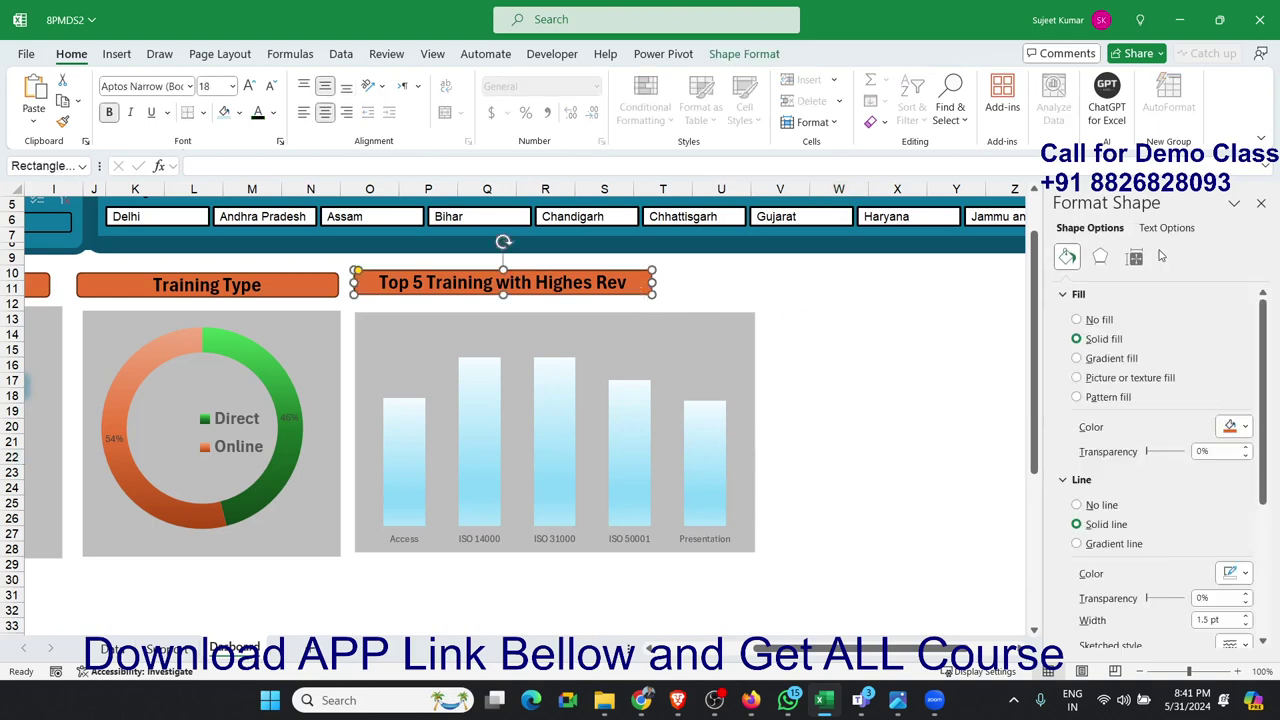
{"action": "left_click", "coordinate": [1261, 205]}
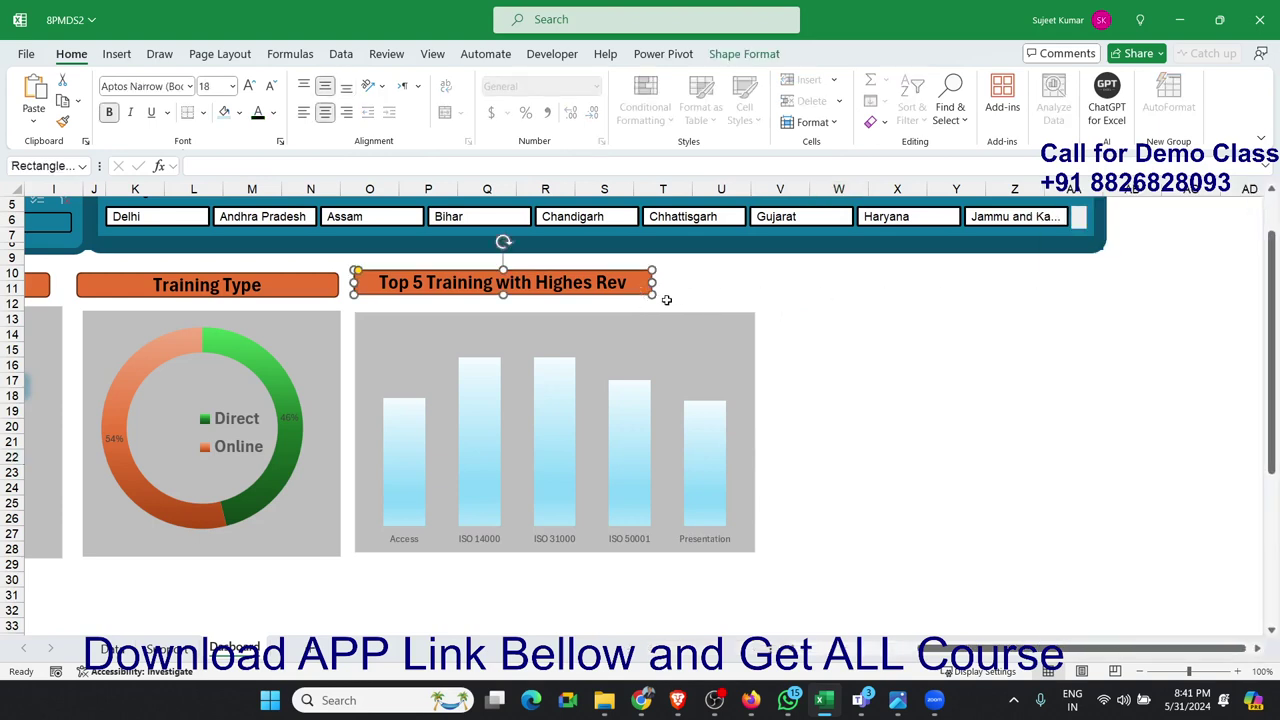
{"action": "left_click_drag", "start_coordinate": [651, 283], "coordinate": [740, 283]}
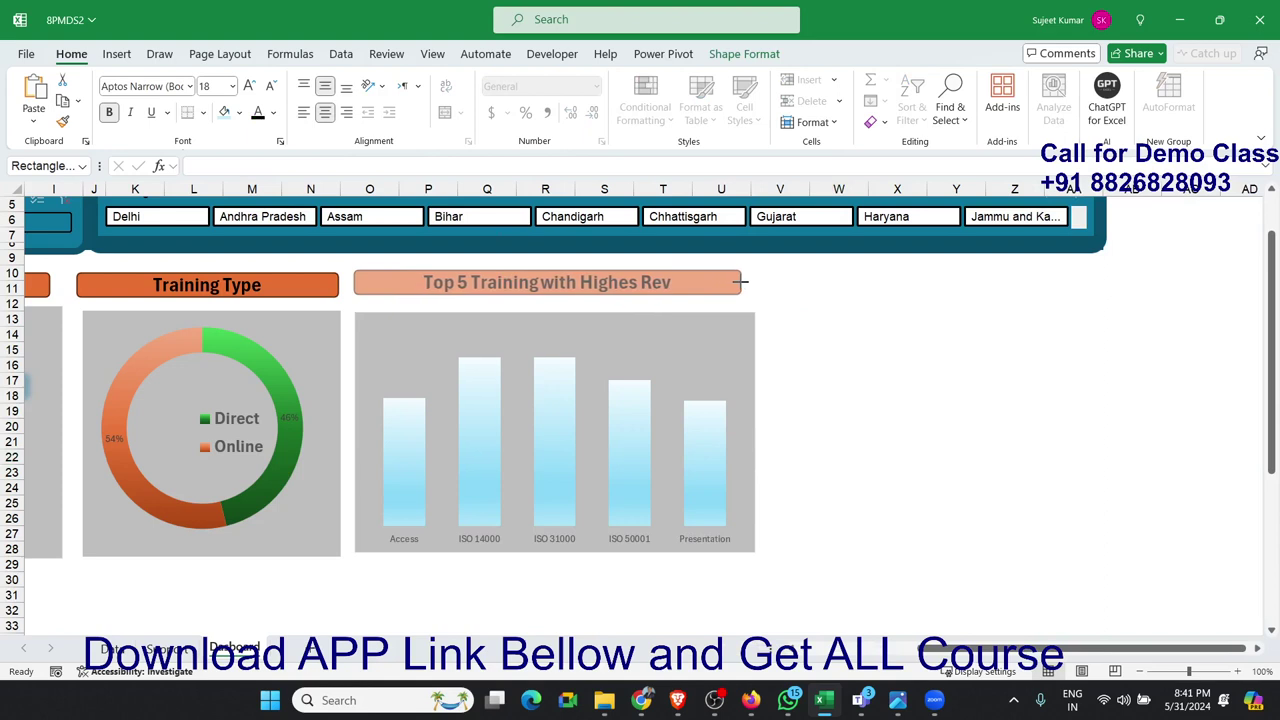
{"action": "left_click", "coordinate": [517, 317]}
{"action": "left_click", "coordinate": [894, 424]}
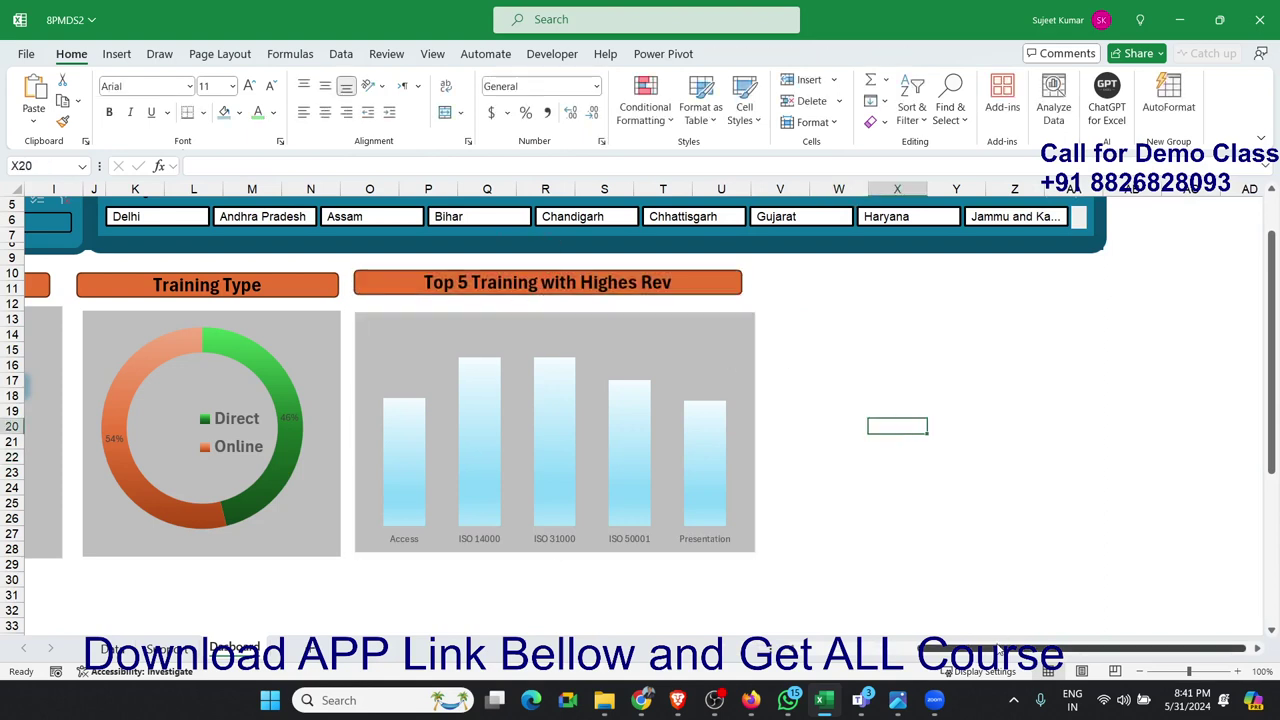
{"action": "left_click_drag", "start_coordinate": [1000, 648], "coordinate": [873, 655]}
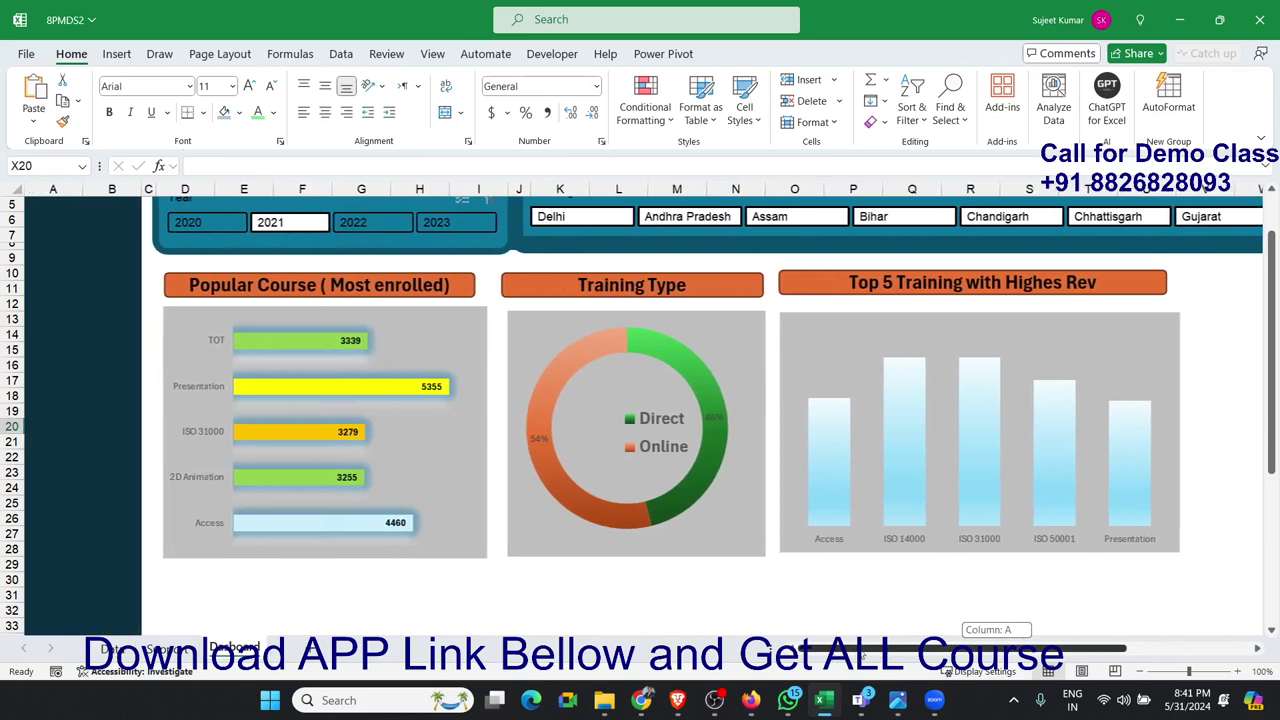
{"action": "left_click_drag", "start_coordinate": [868, 656], "coordinate": [970, 653]}
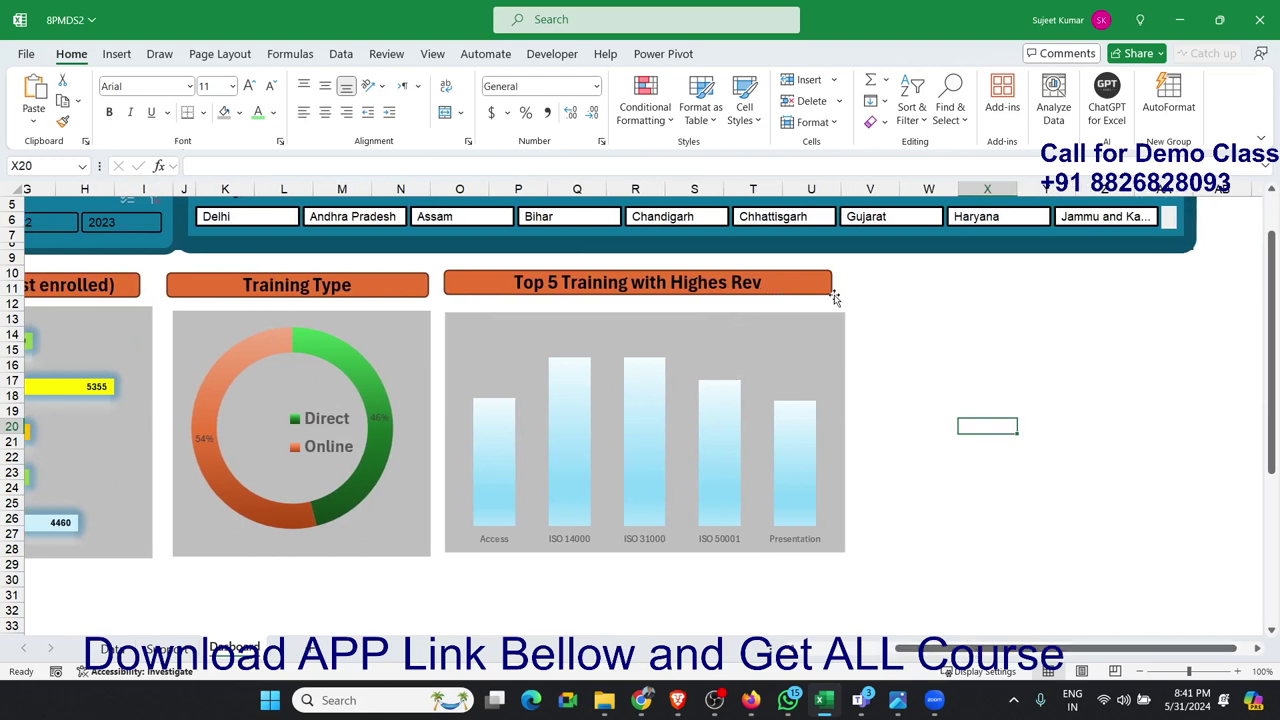
{"action": "left_click", "coordinate": [895, 300]}
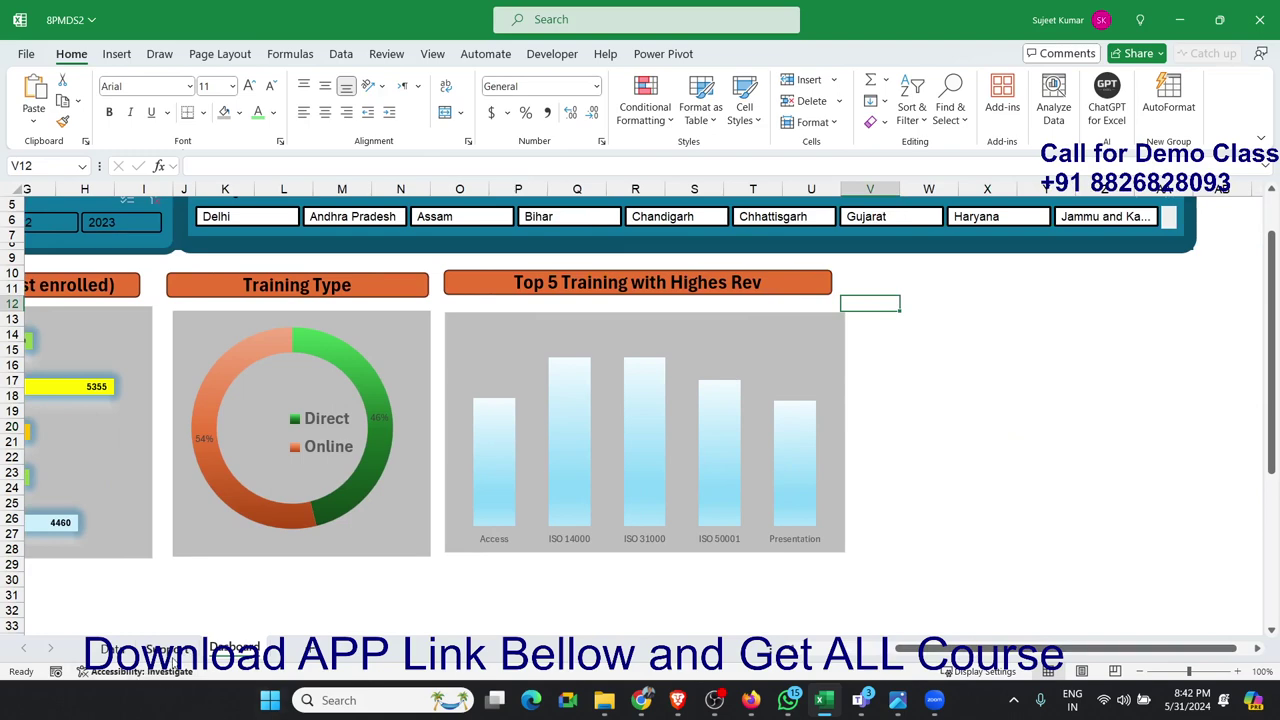
Step: Copy the revenue pivot table H1:I7 on the Support sheet to K1
{"action": "left_click", "coordinate": [172, 652]}
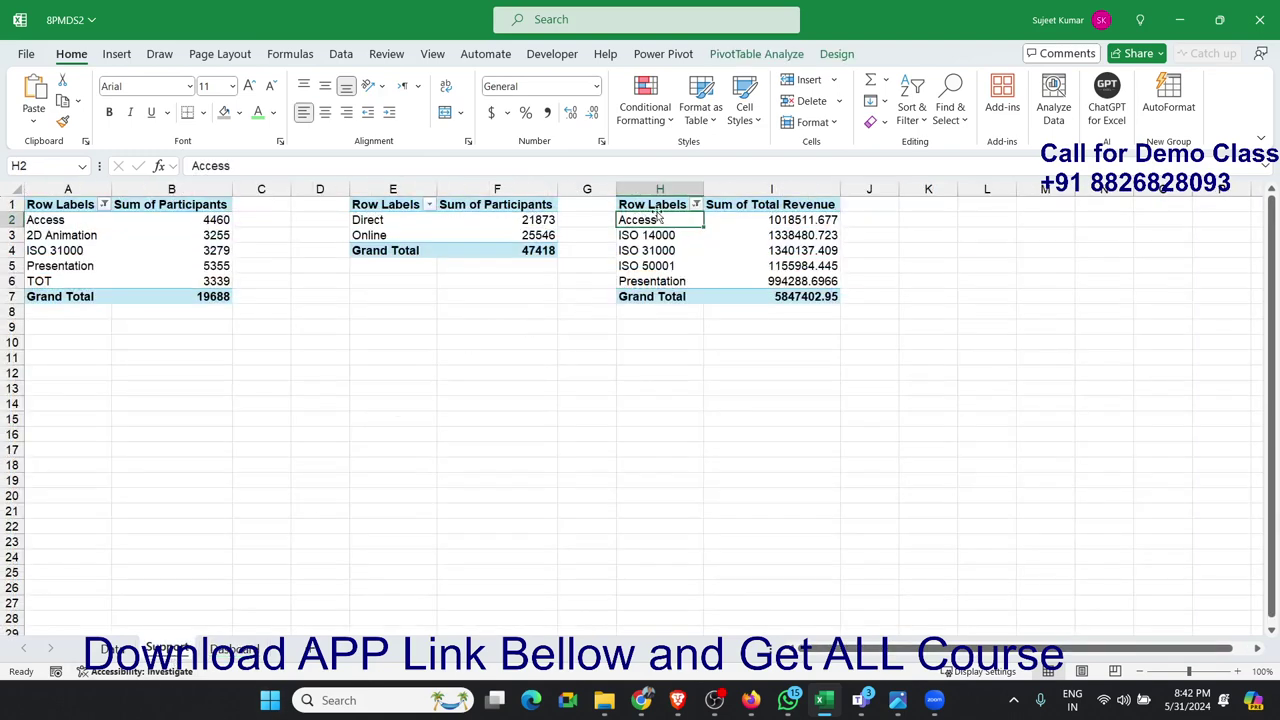
{"action": "left_click_drag", "start_coordinate": [655, 205], "coordinate": [790, 296]}
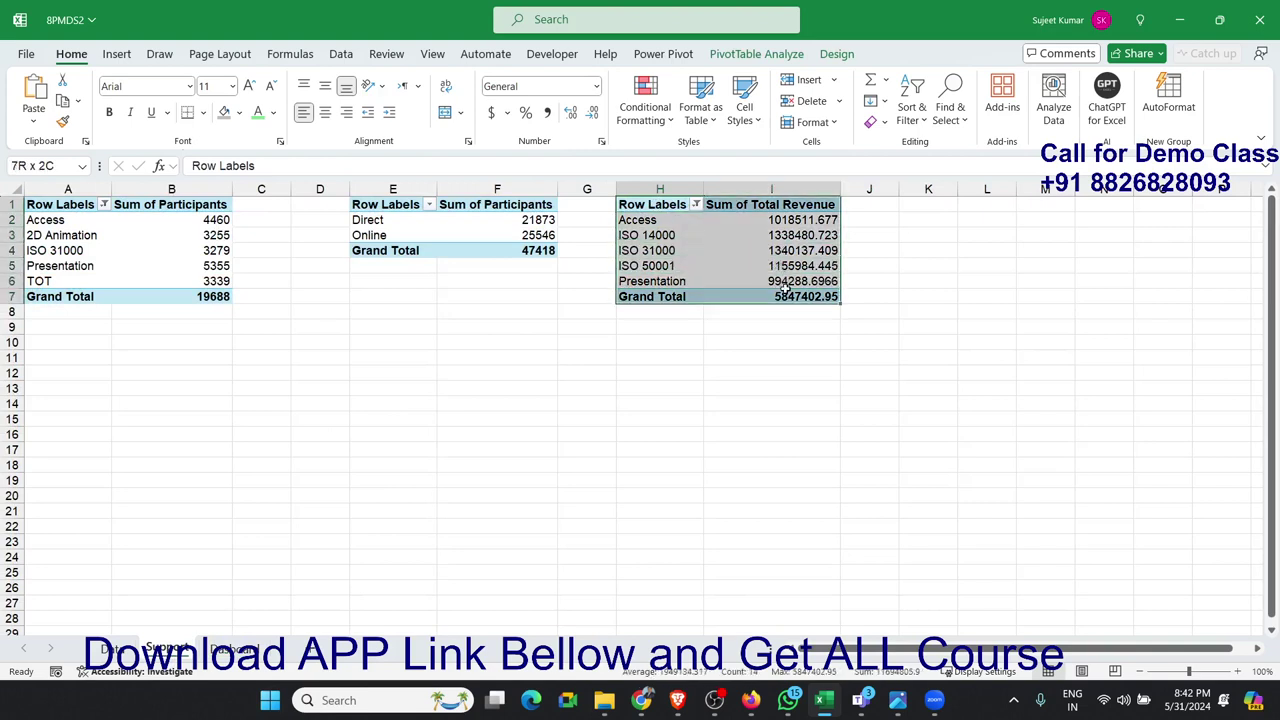
{"action": "key", "text": "ctrl+c"}
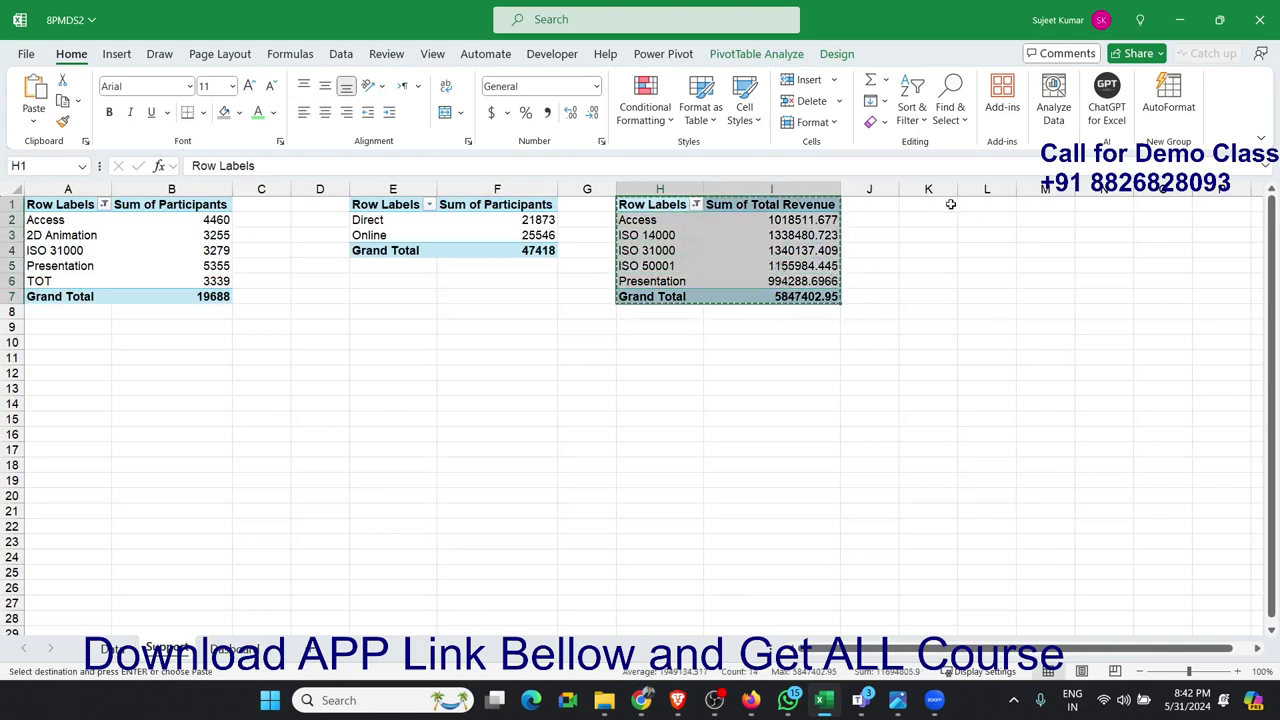
{"action": "left_click", "coordinate": [937, 203]}
{"action": "key", "text": "ctrl+v"}
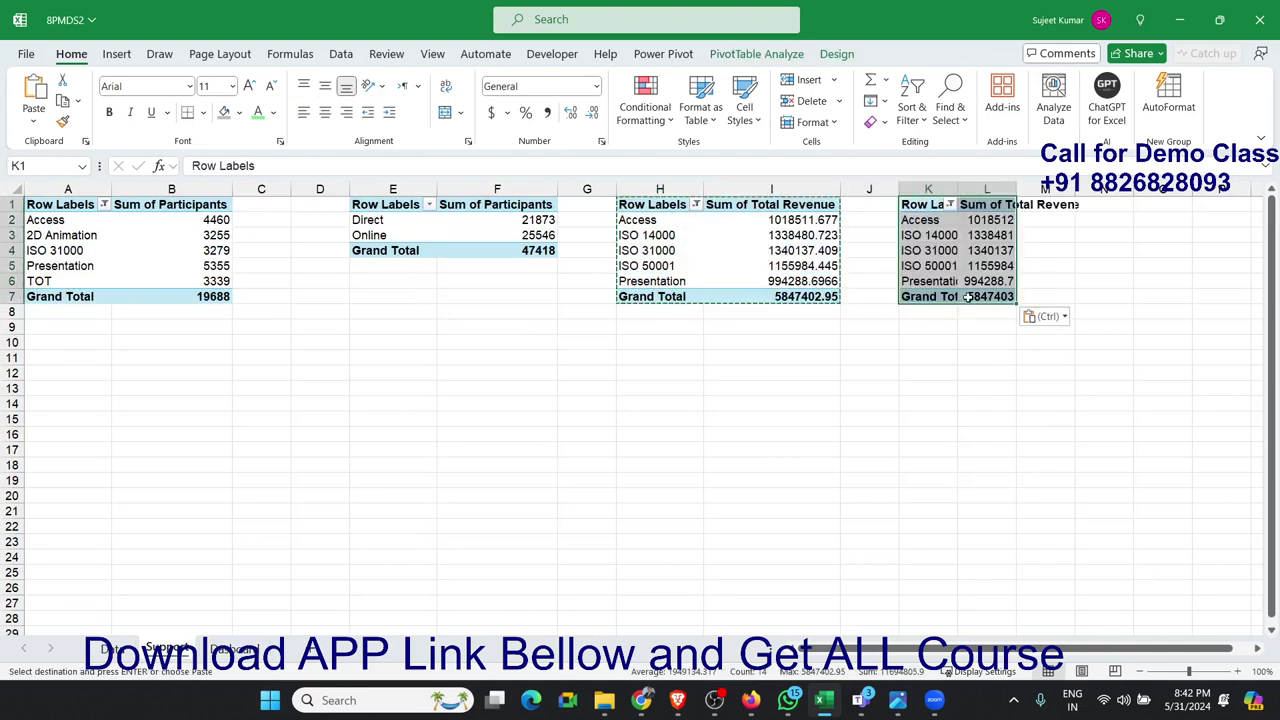
Step: Clear the Training Name filter on the copied pivot so every training is listed
{"action": "left_click", "coordinate": [946, 266]}
{"action": "left_click", "coordinate": [949, 204]}
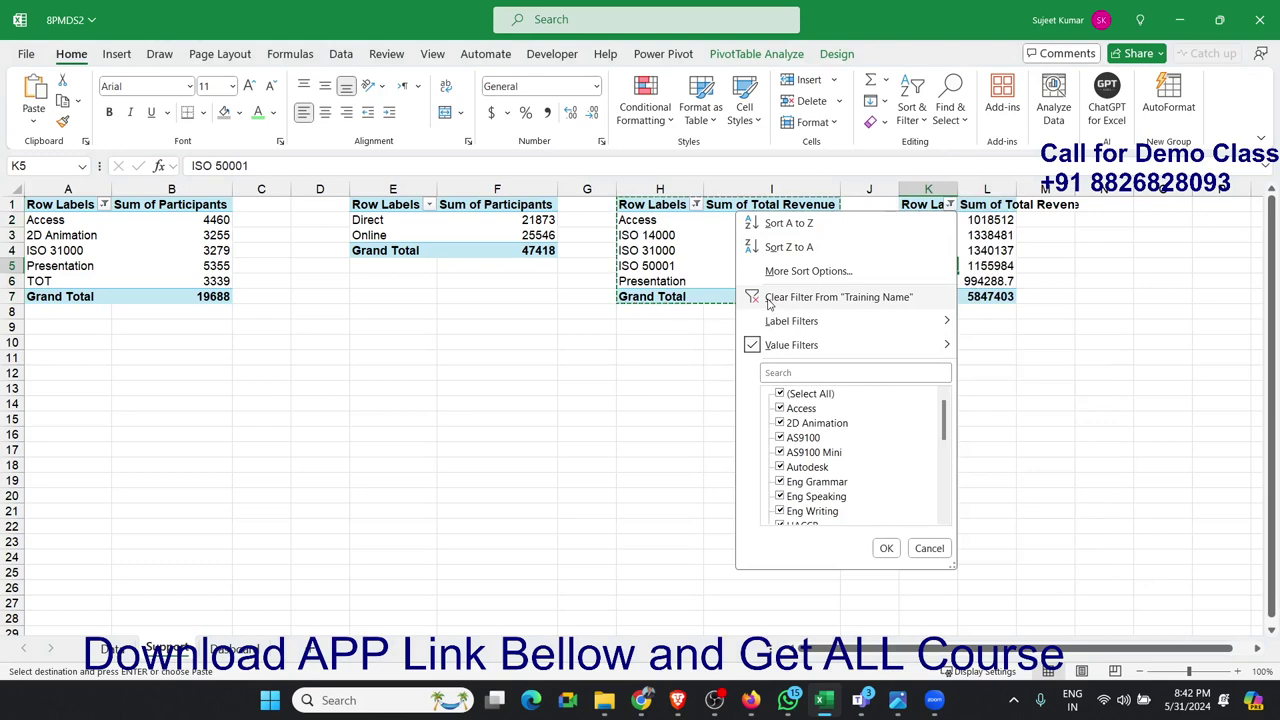
{"action": "left_click", "coordinate": [790, 297]}
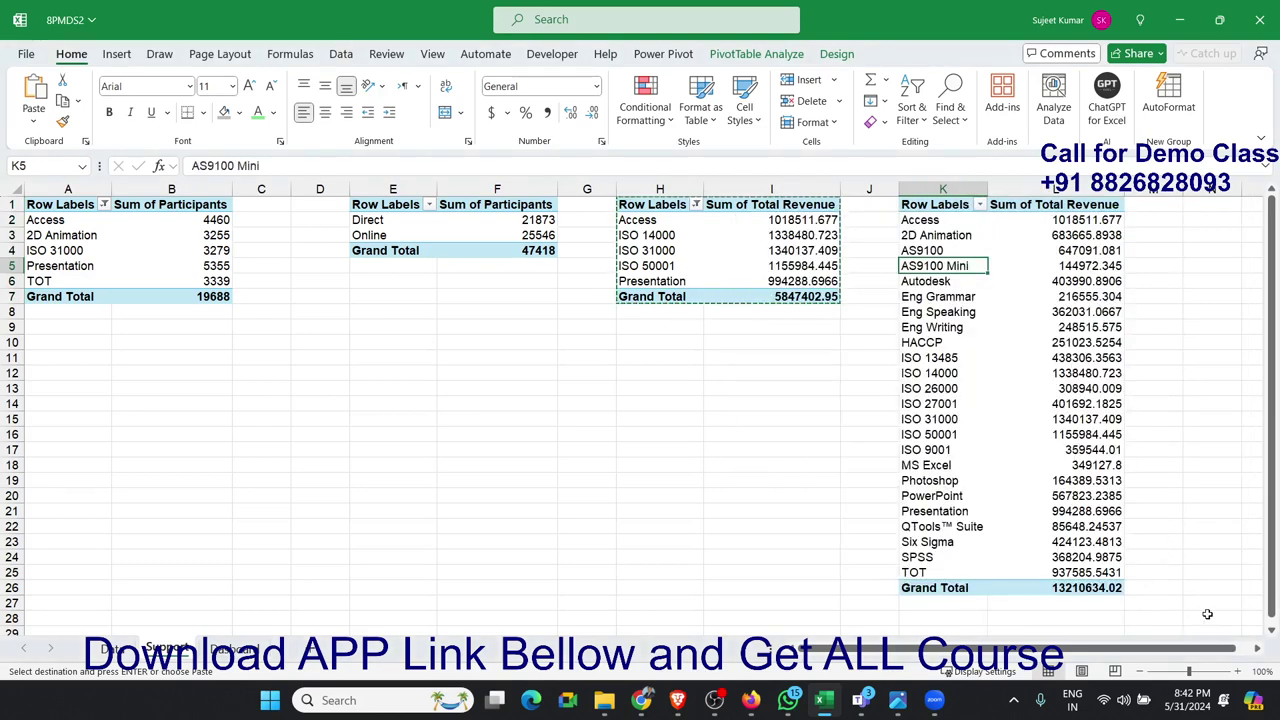
{"action": "scroll", "coordinate": [1257, 645], "scroll_direction": "right", "scroll_amount": 4}
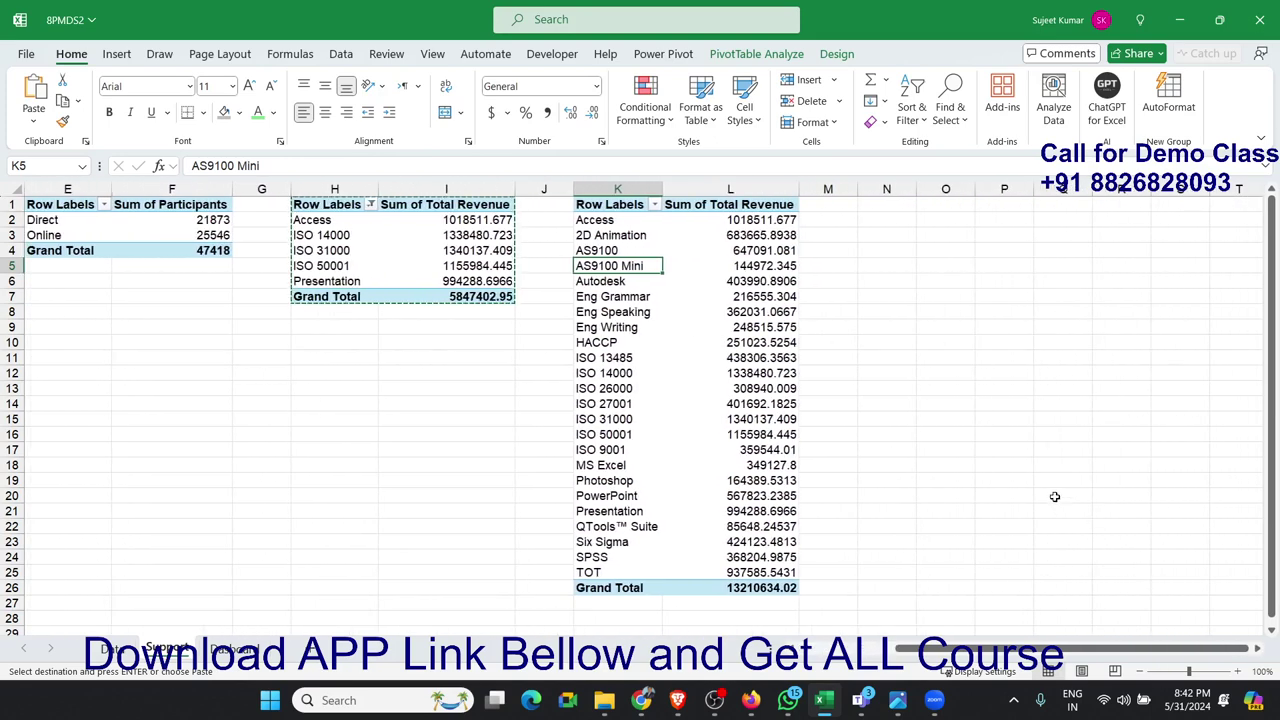
{"action": "left_click", "coordinate": [753, 233]}
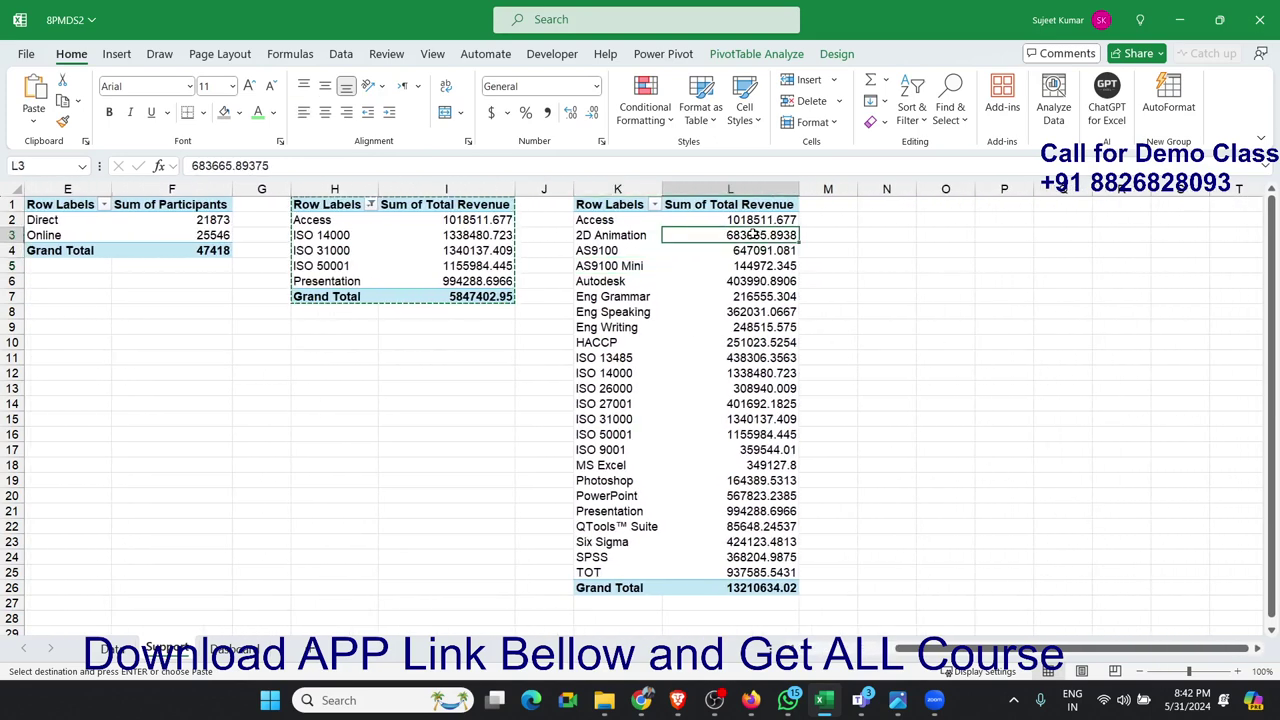
{"action": "left_click_drag", "start_coordinate": [742, 218], "coordinate": [743, 561]}
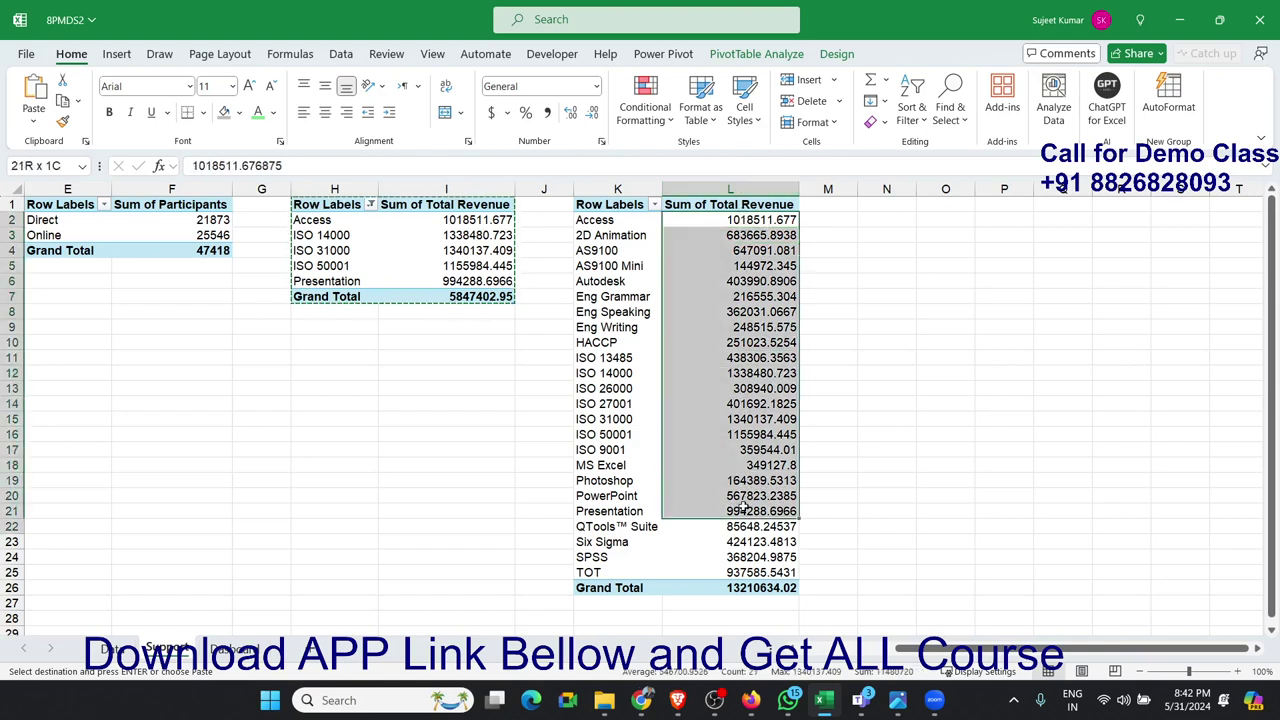
{"action": "left_click", "coordinate": [745, 464]}
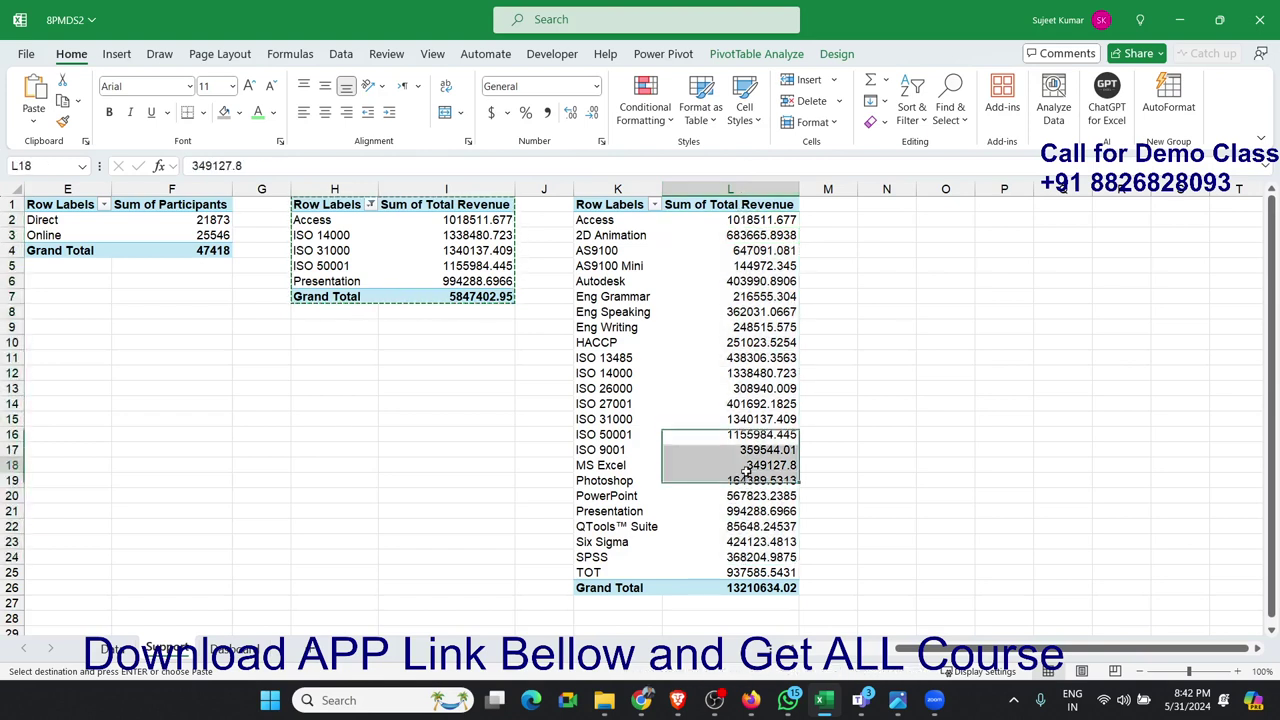
Step: Turn off grand totals for rows and columns in the copied pivot's options
{"action": "right_click", "coordinate": [745, 464]}
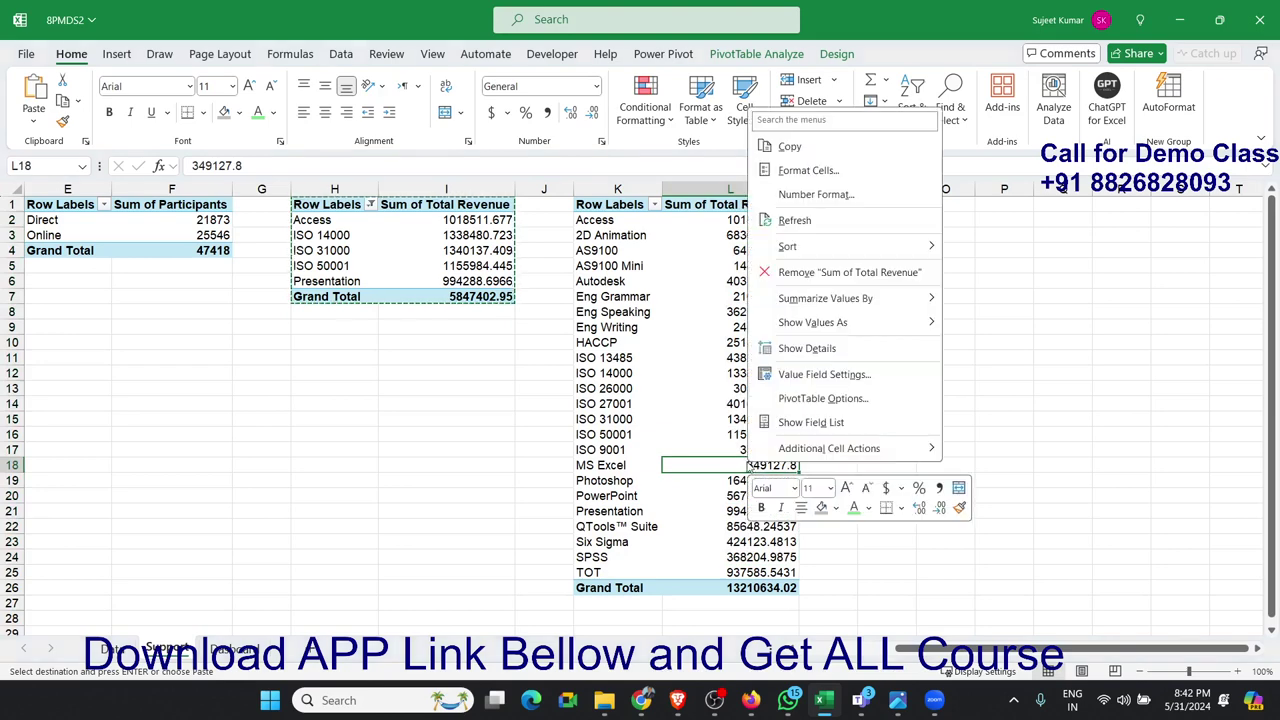
{"action": "mouse_move", "coordinate": [830, 449]}
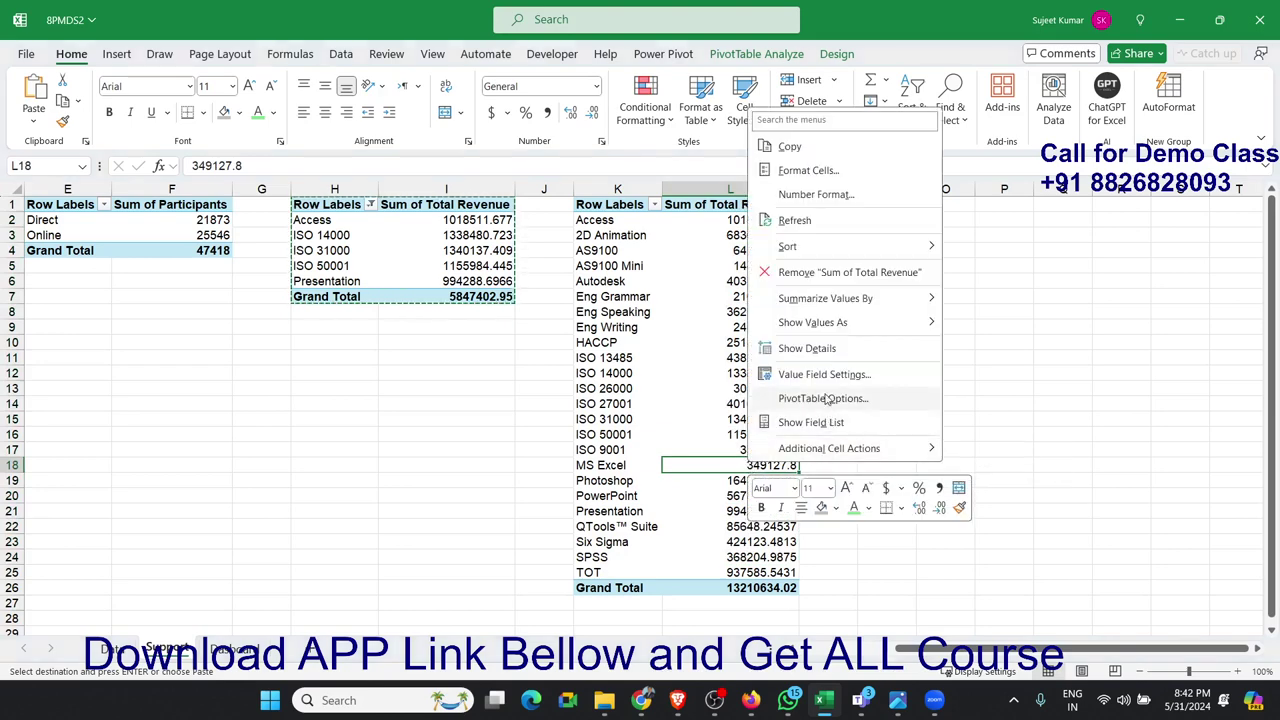
{"action": "left_click", "coordinate": [824, 398]}
{"action": "left_click", "coordinate": [814, 249]}
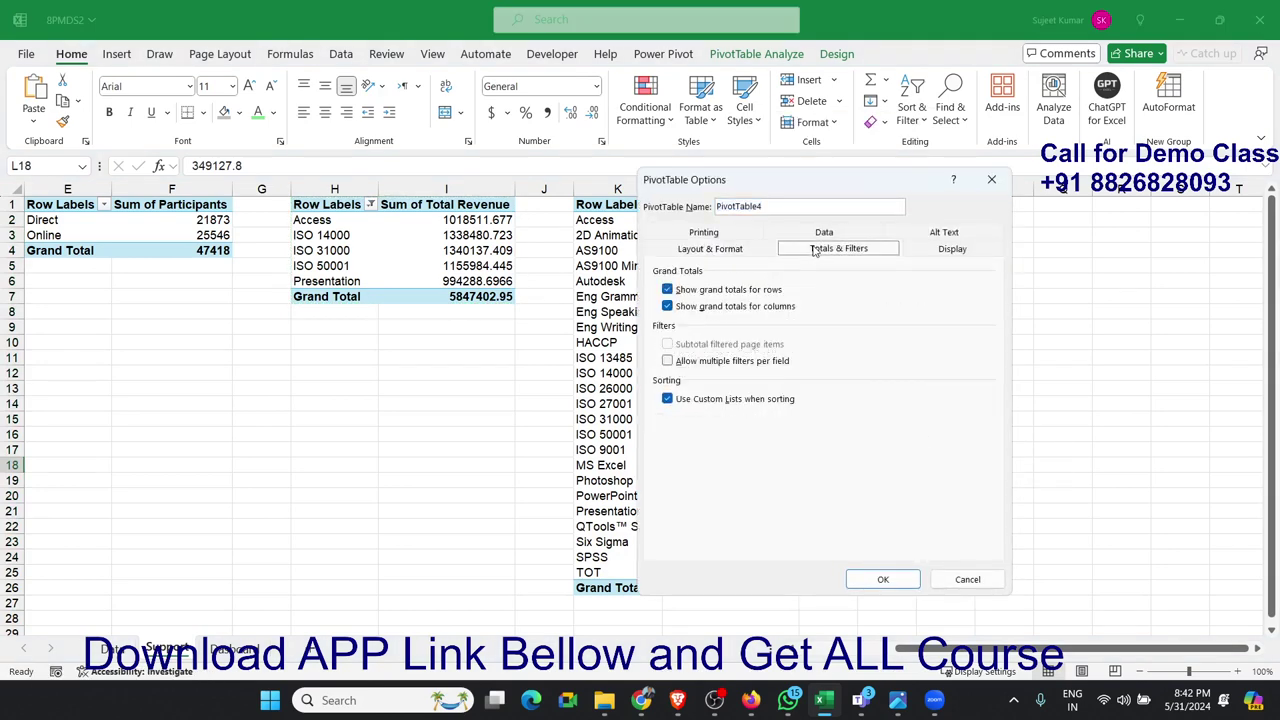
{"action": "left_click", "coordinate": [722, 306]}
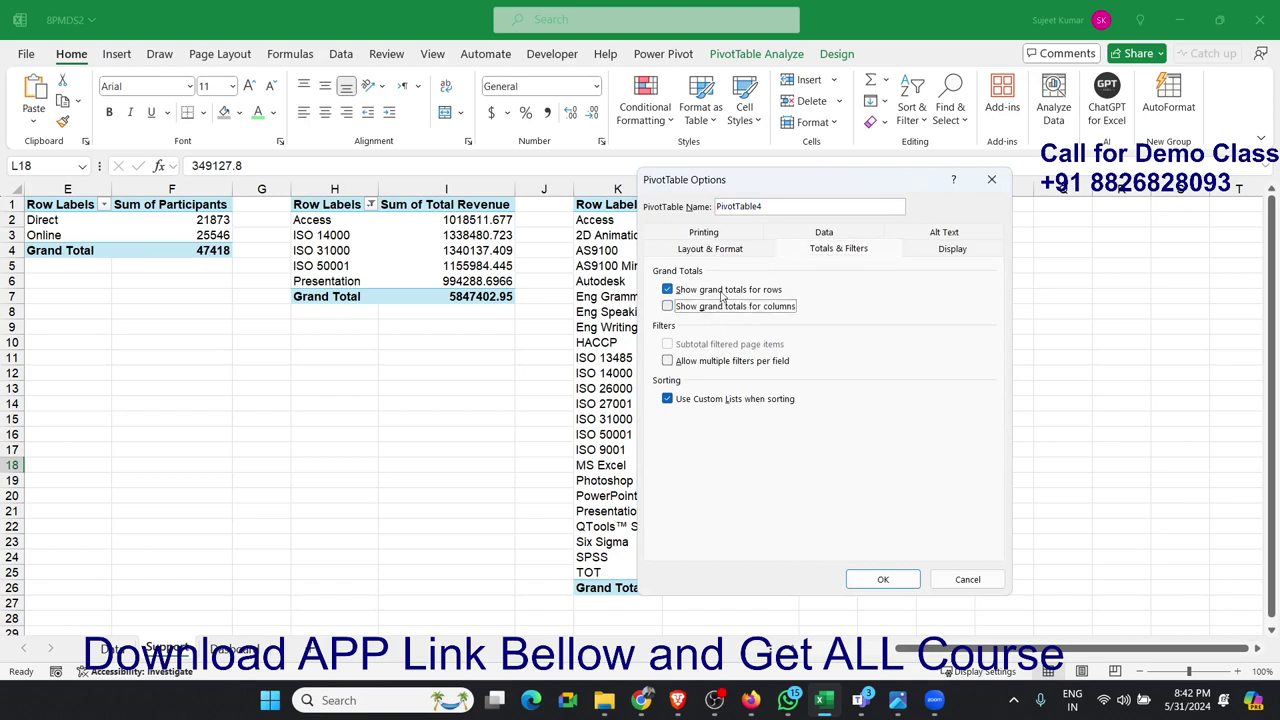
{"action": "left_click", "coordinate": [724, 289]}
{"action": "left_click", "coordinate": [883, 580]}
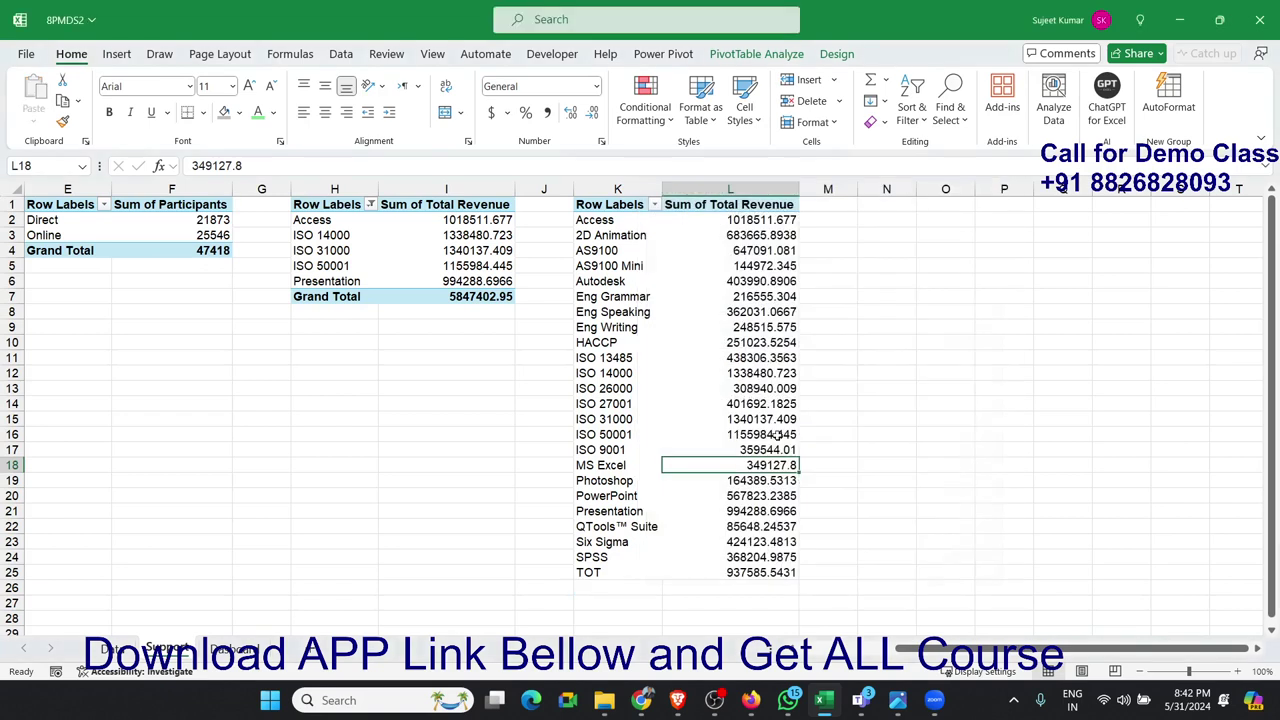
Step: Blank the K1 and L1 header captions and select the revenue values L2:L25
{"action": "left_click", "coordinate": [737, 338]}
{"action": "left_click", "coordinate": [631, 206]}
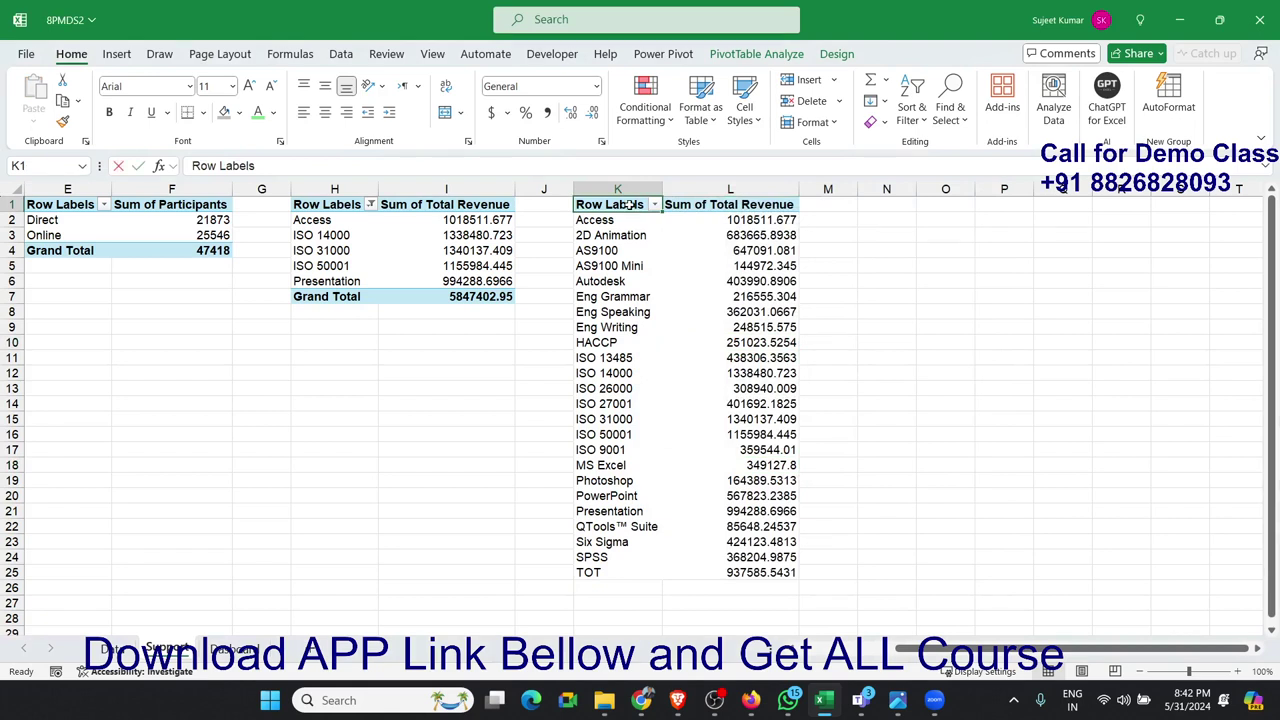
{"action": "key", "text": "Return"}
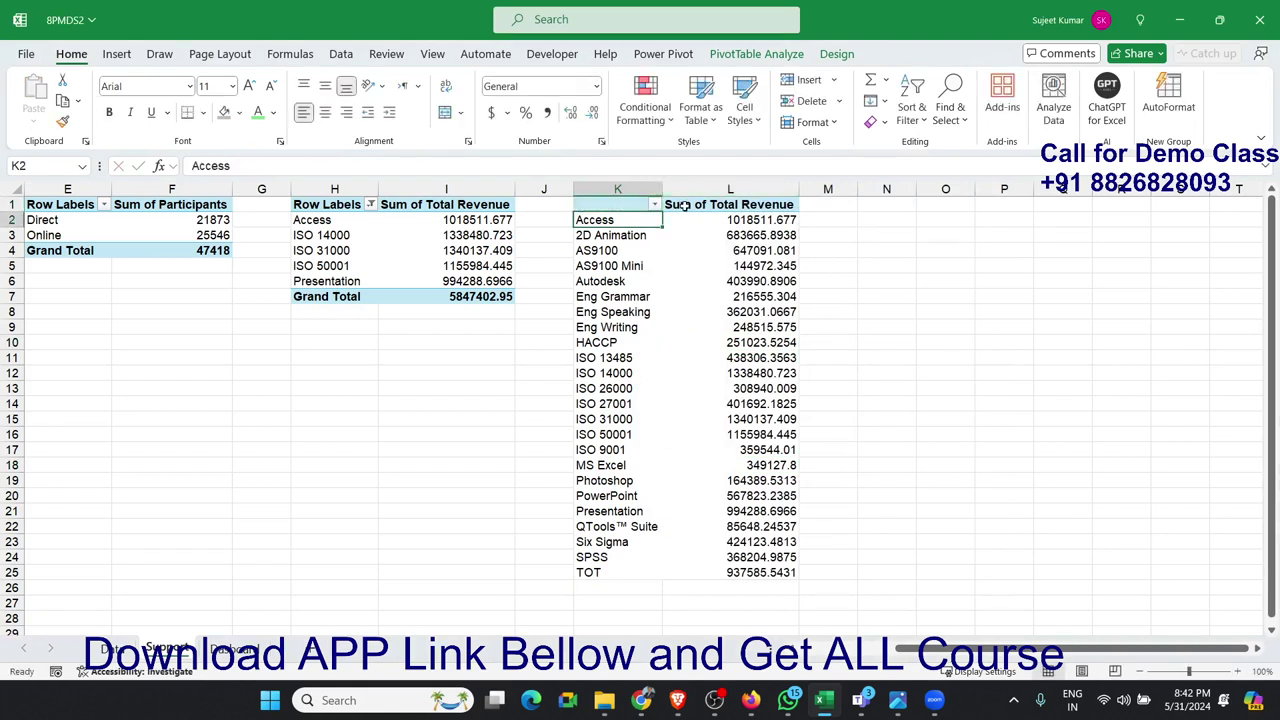
{"action": "left_click", "coordinate": [683, 206]}
{"action": "key", "text": "Return"}
{"action": "left_click_drag", "start_coordinate": [636, 205], "coordinate": [706, 206]}
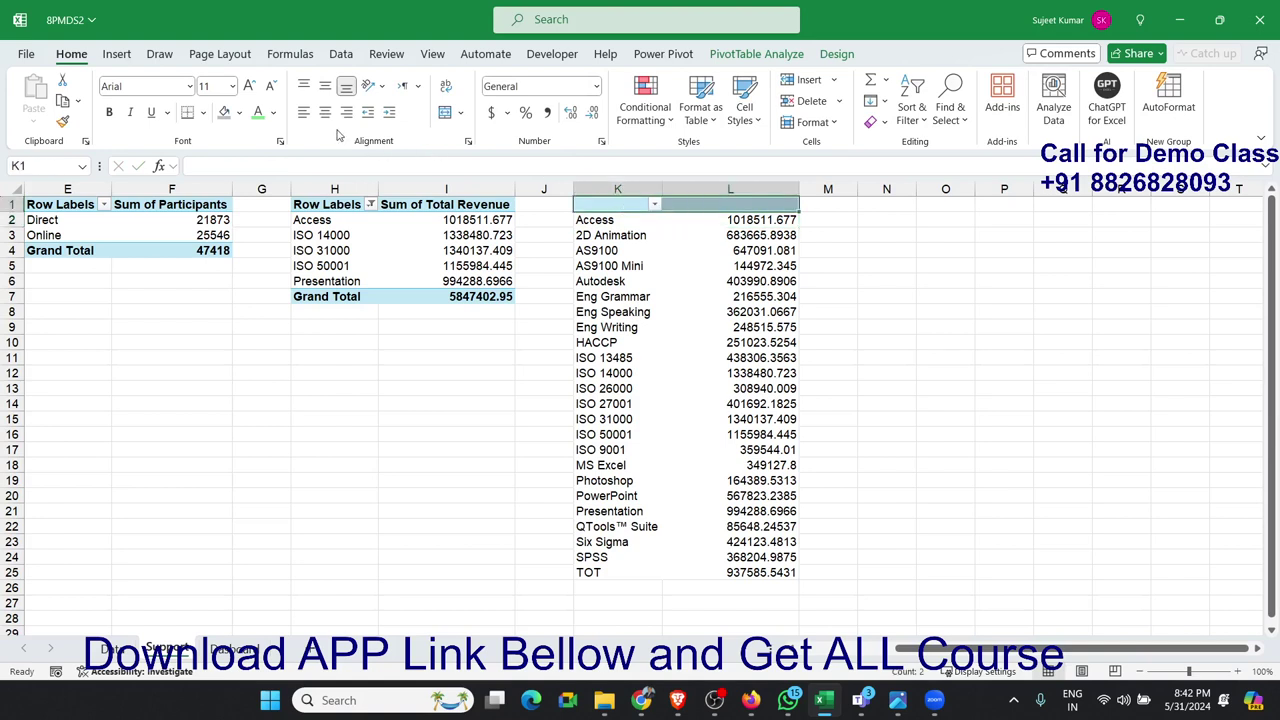
{"action": "left_click", "coordinate": [627, 242]}
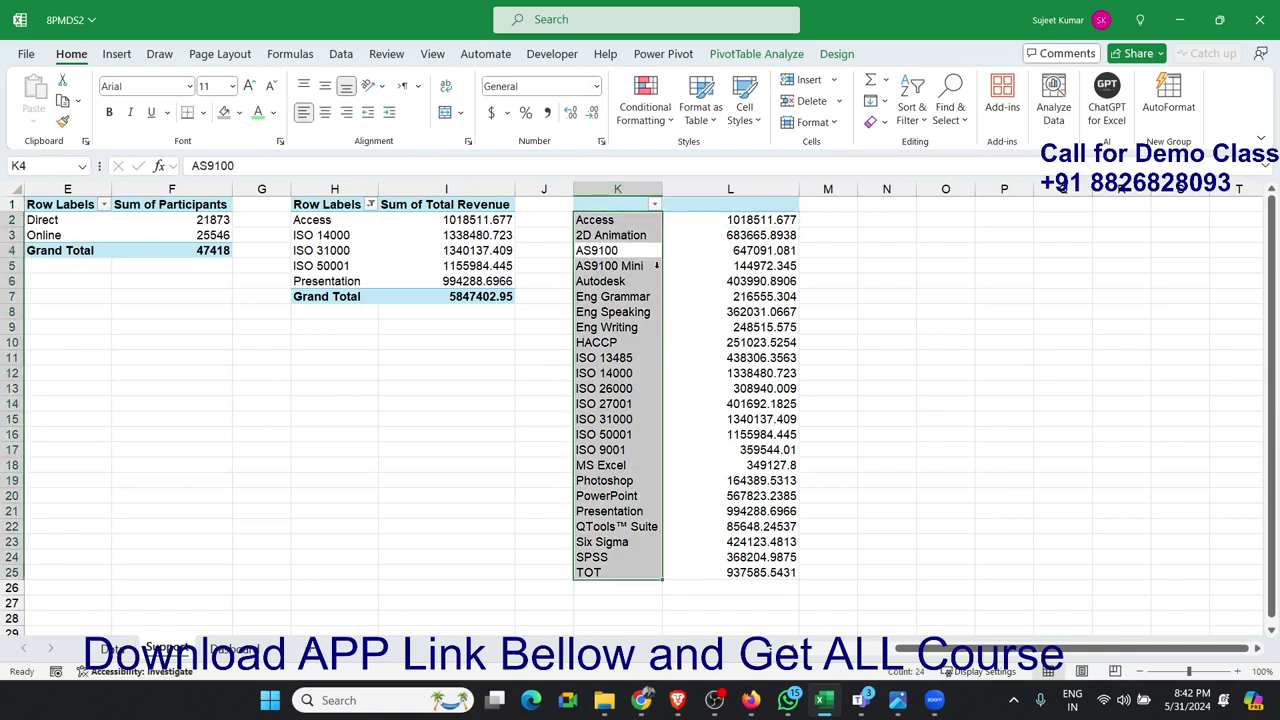
{"action": "left_click", "coordinate": [773, 331]}
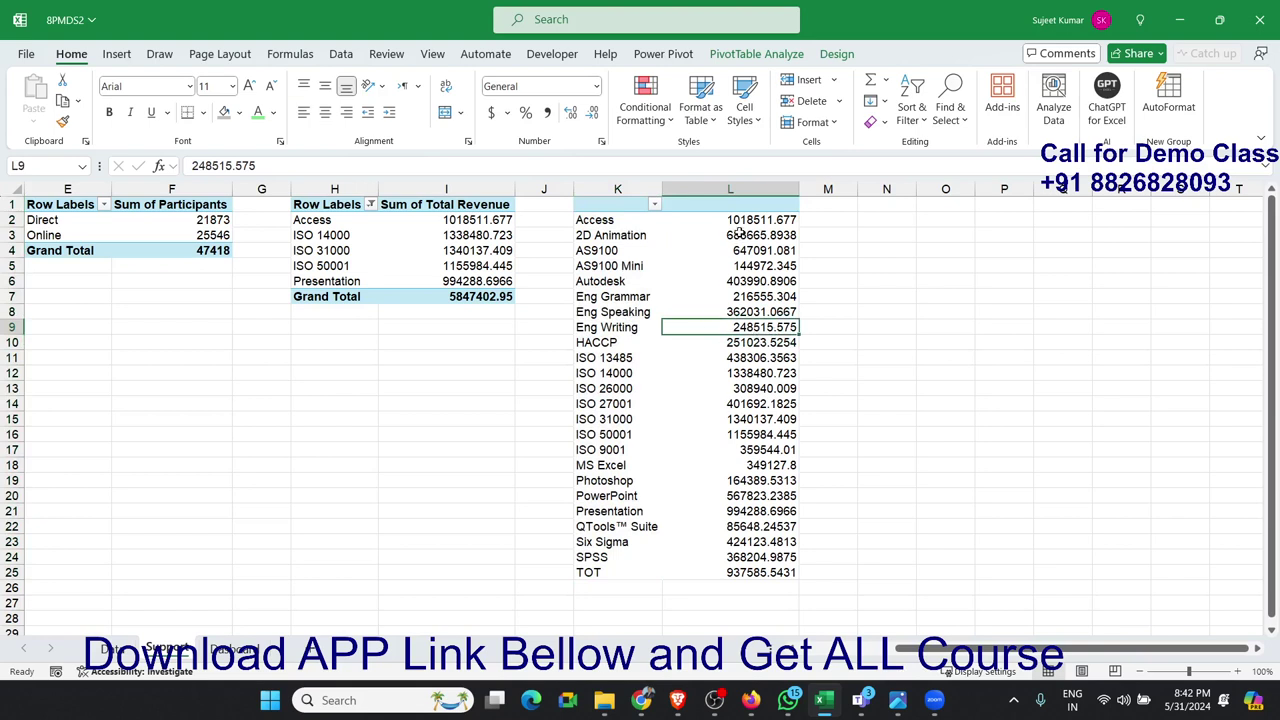
{"action": "left_click_drag", "start_coordinate": [740, 220], "coordinate": [758, 567]}
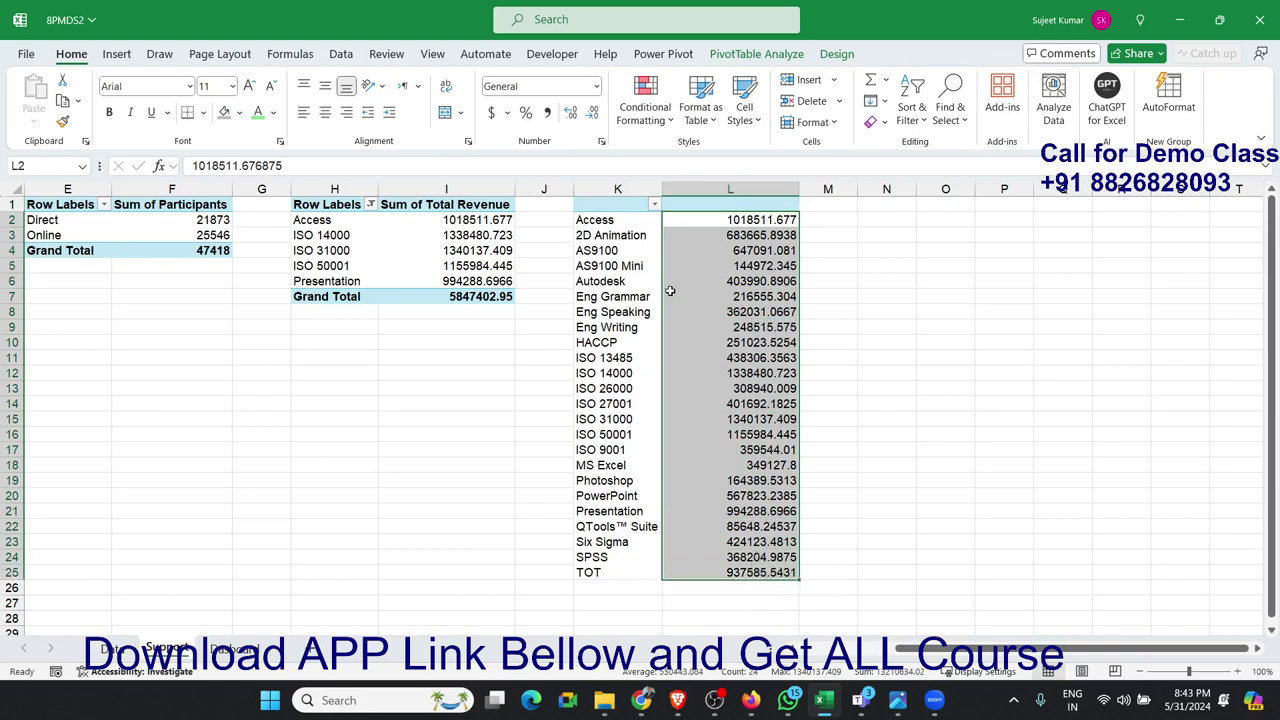
Step: Add solid-fill blue data bars to L2:L25 and open the Conditional Formatting Rules Manager
{"action": "left_click", "coordinate": [645, 106]}
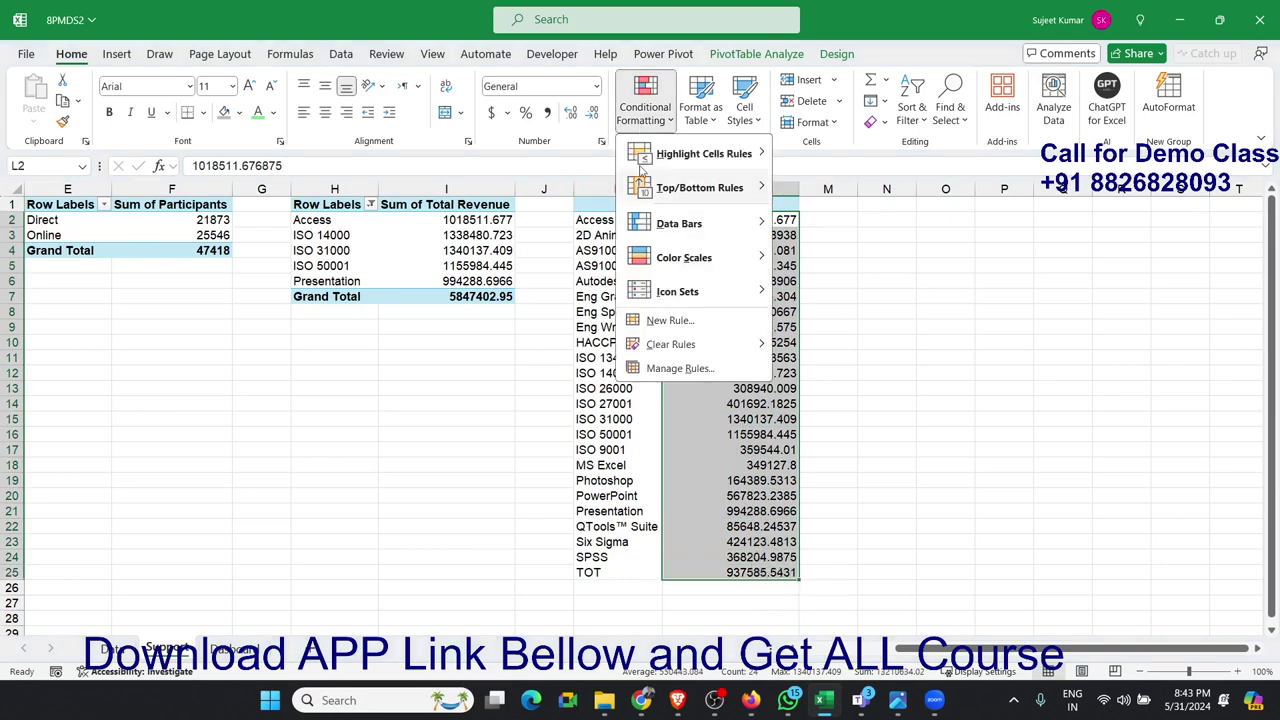
{"action": "mouse_move", "coordinate": [660, 222]}
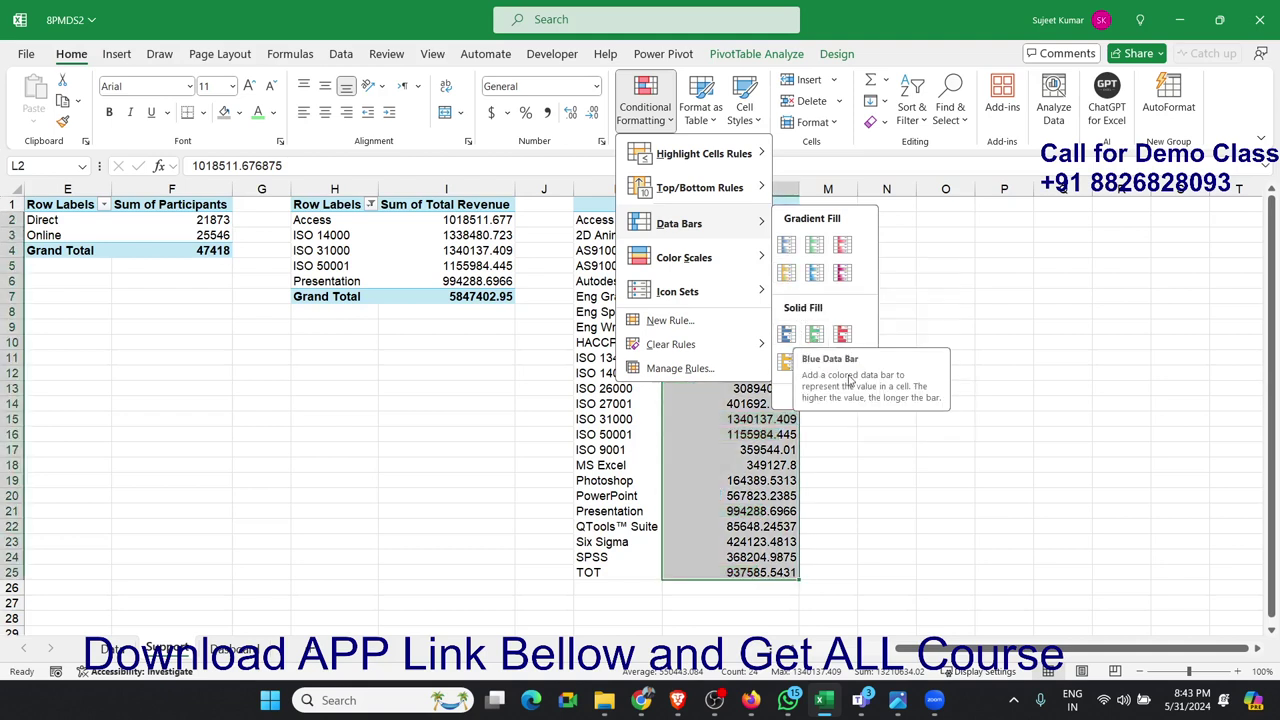
{"action": "left_click", "coordinate": [787, 334]}
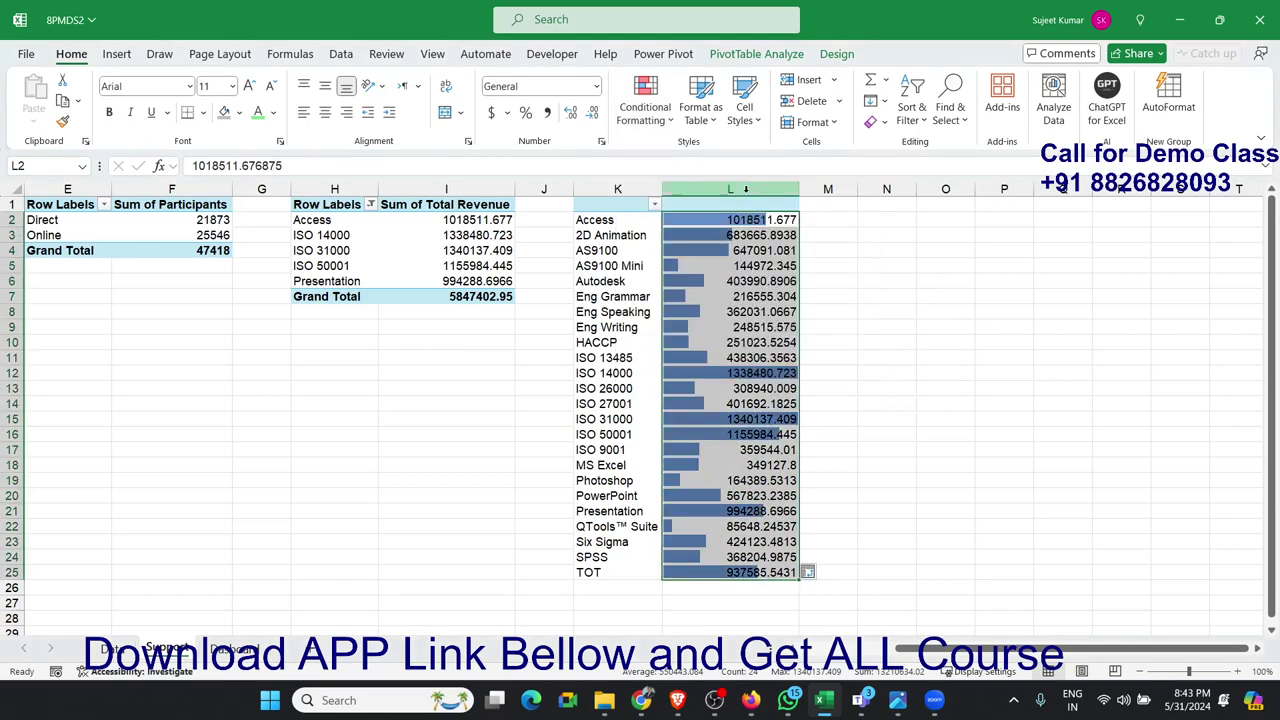
{"action": "left_click", "coordinate": [645, 105]}
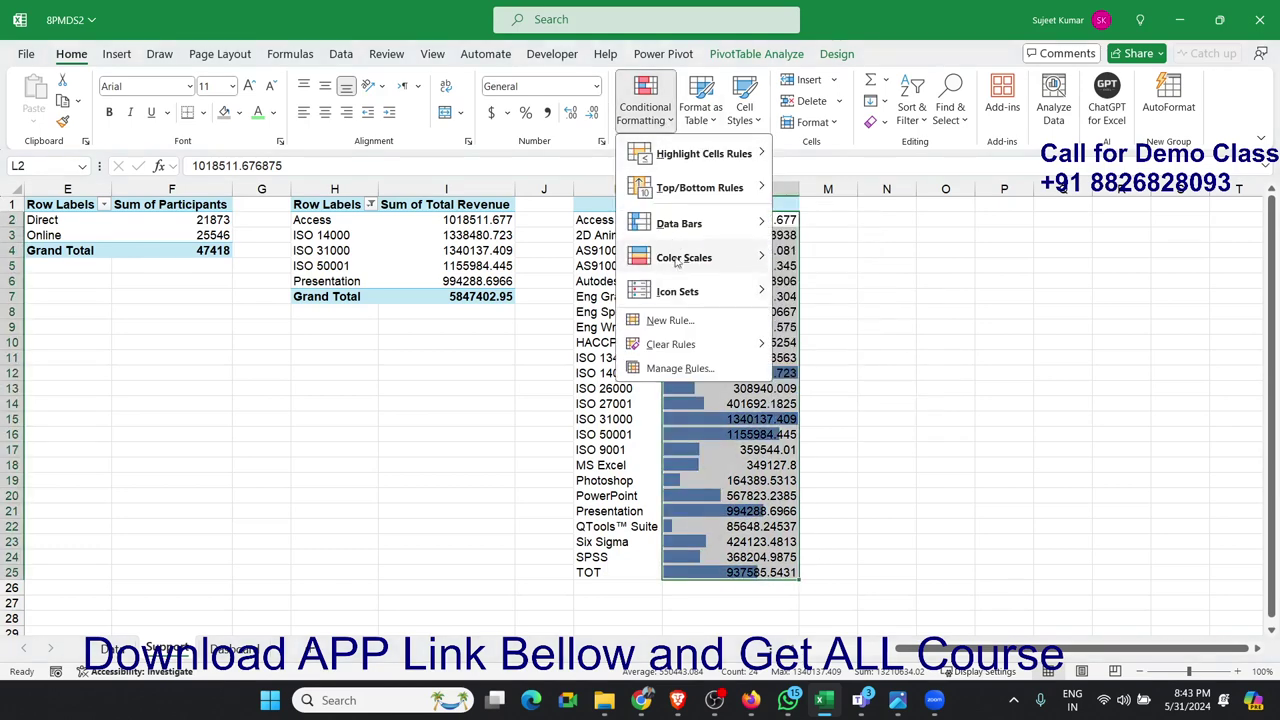
{"action": "left_click", "coordinate": [694, 370]}
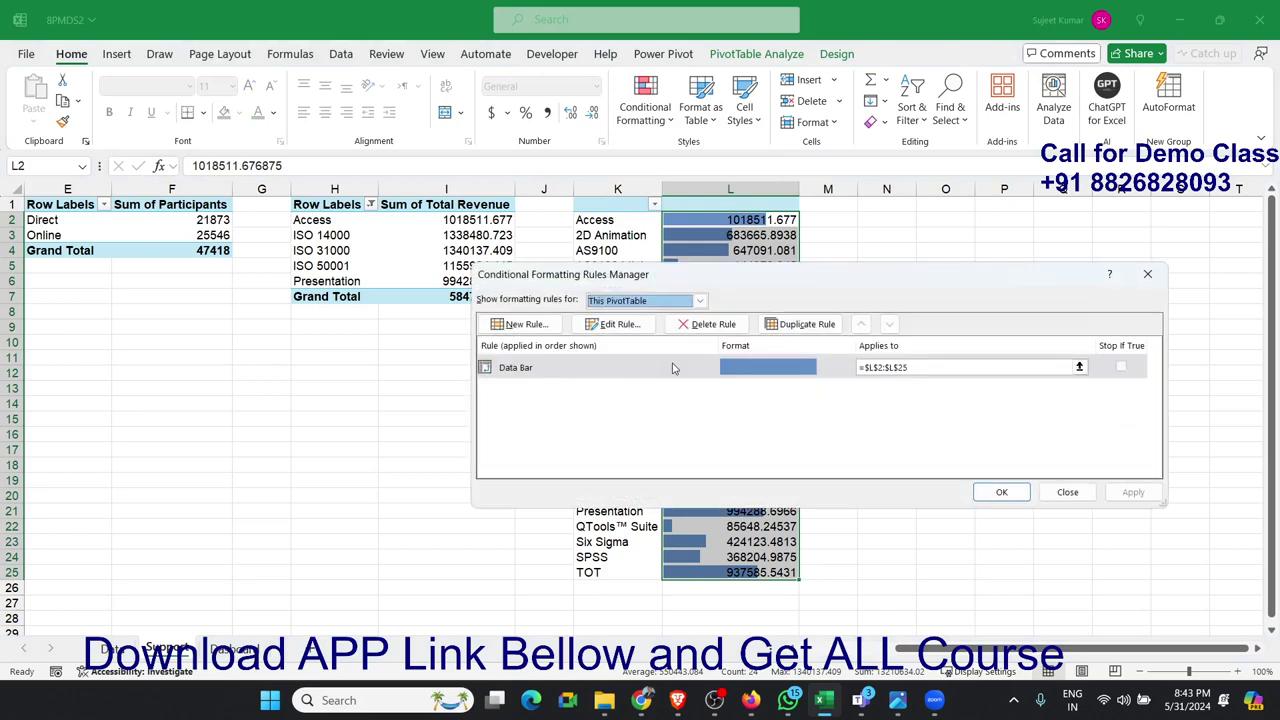
Step: Edit the data bar rule to Show Bar Only in Turquoise Accent 4 Darker 25%, and apply
{"action": "double_click", "coordinate": [647, 379]}
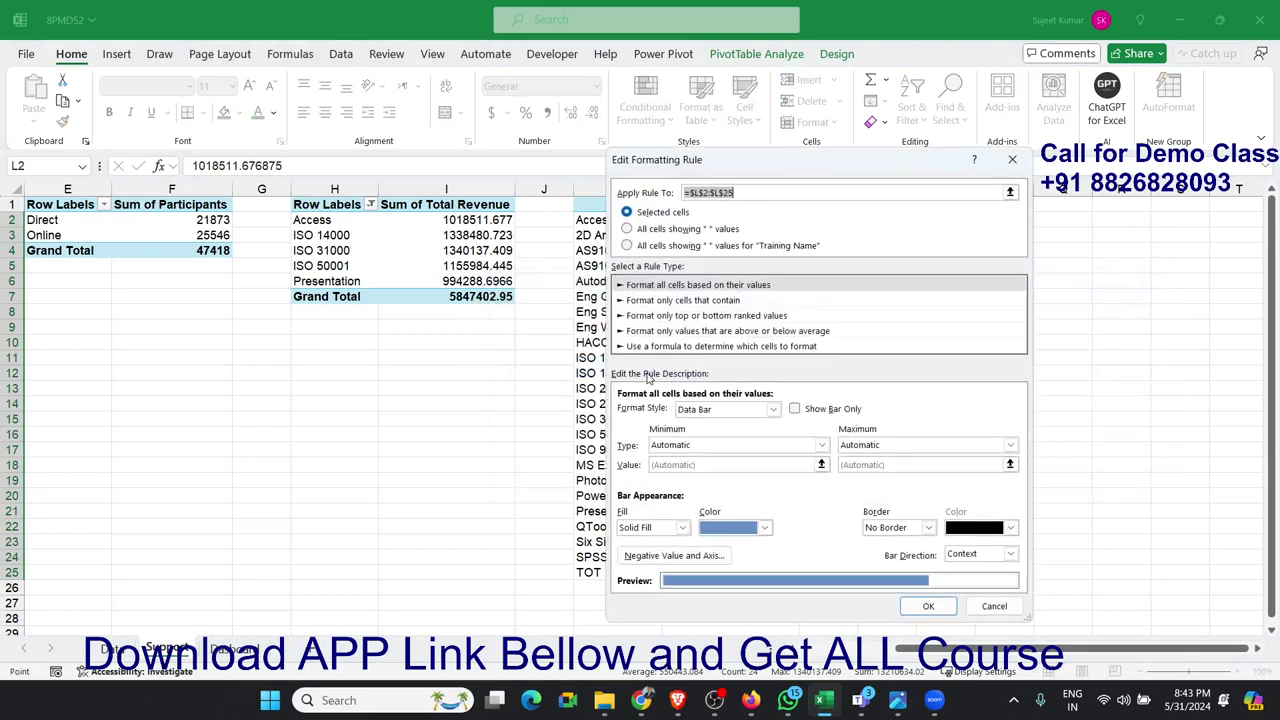
{"action": "left_click", "coordinate": [814, 409]}
{"action": "left_click", "coordinate": [756, 527]}
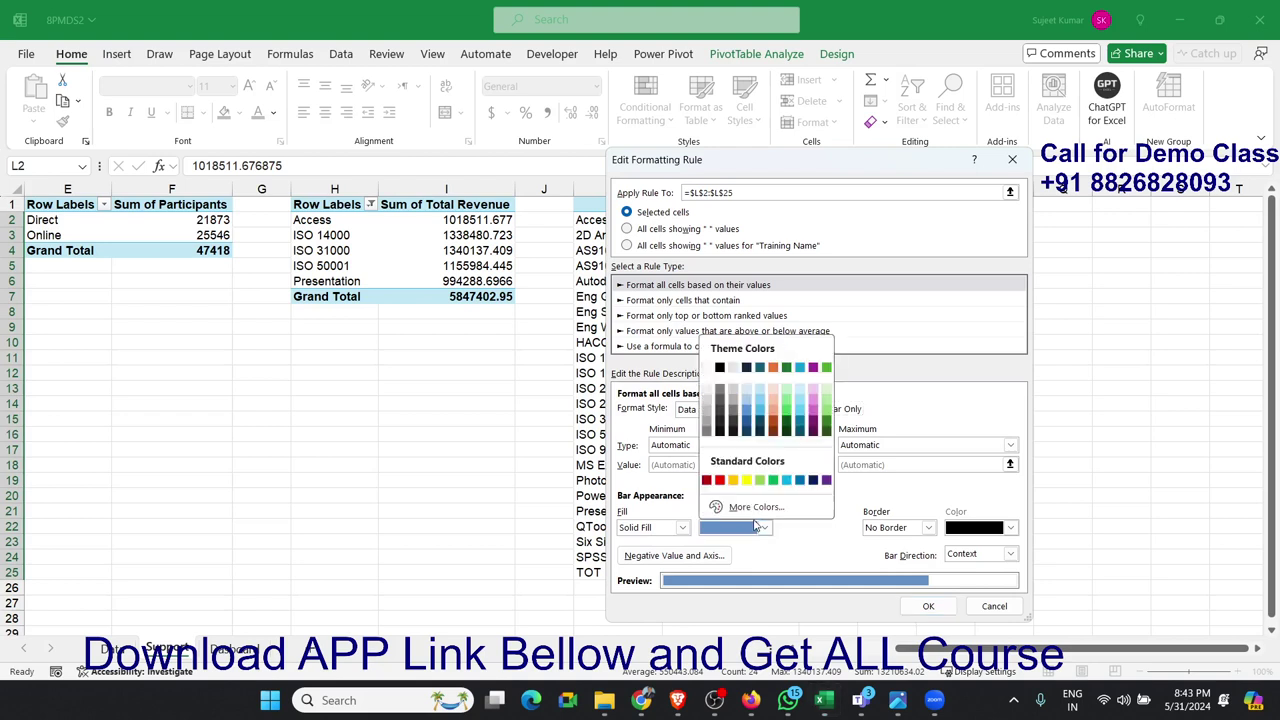
{"action": "left_click", "coordinate": [800, 401]}
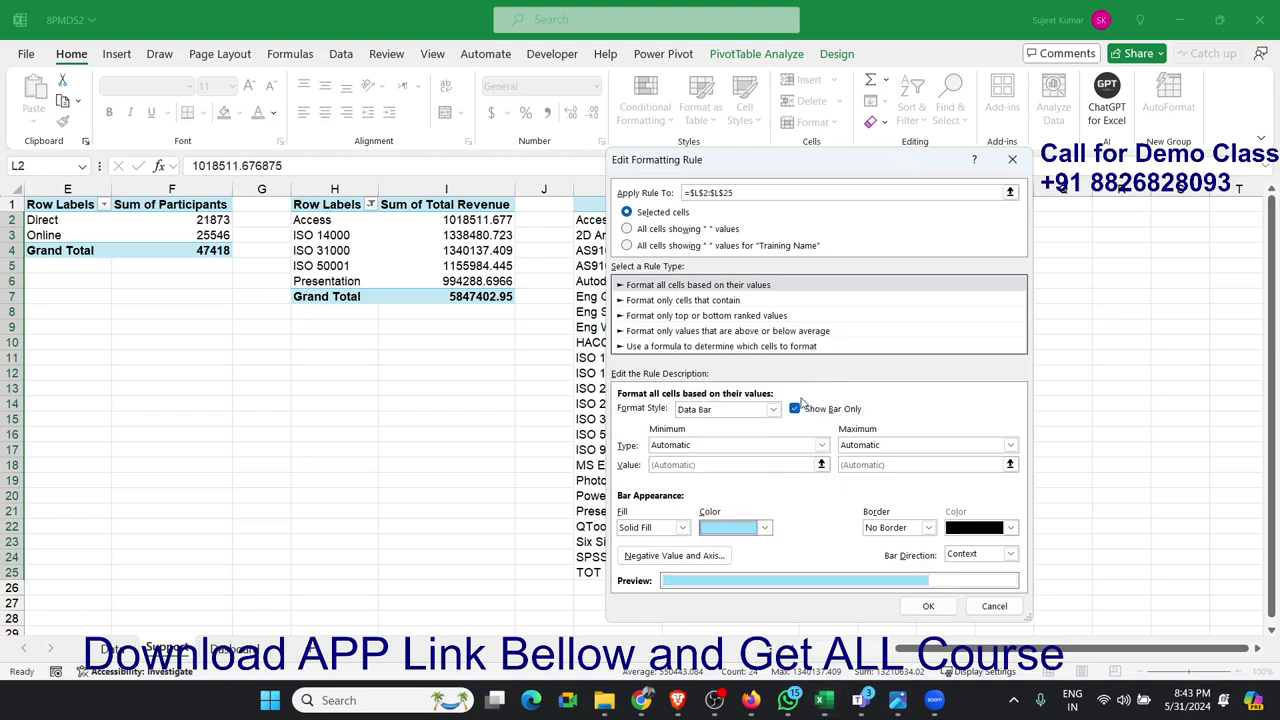
{"action": "left_click", "coordinate": [767, 526]}
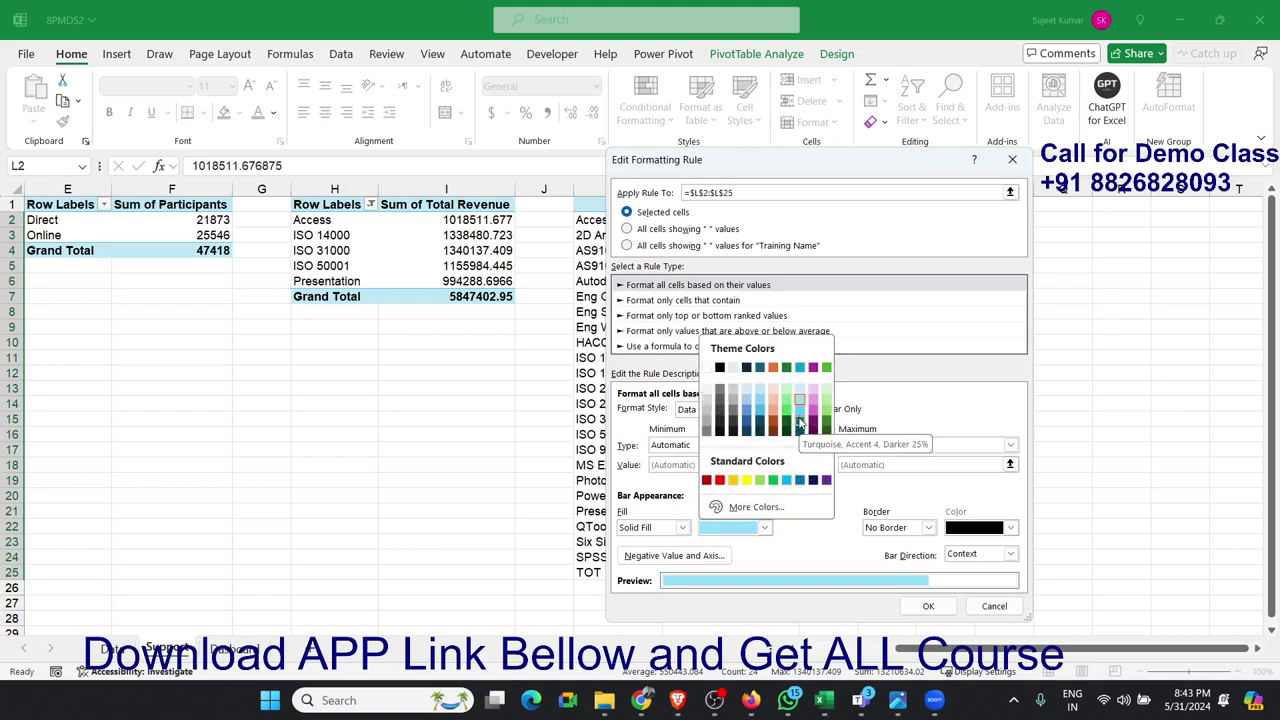
{"action": "left_click", "coordinate": [800, 423]}
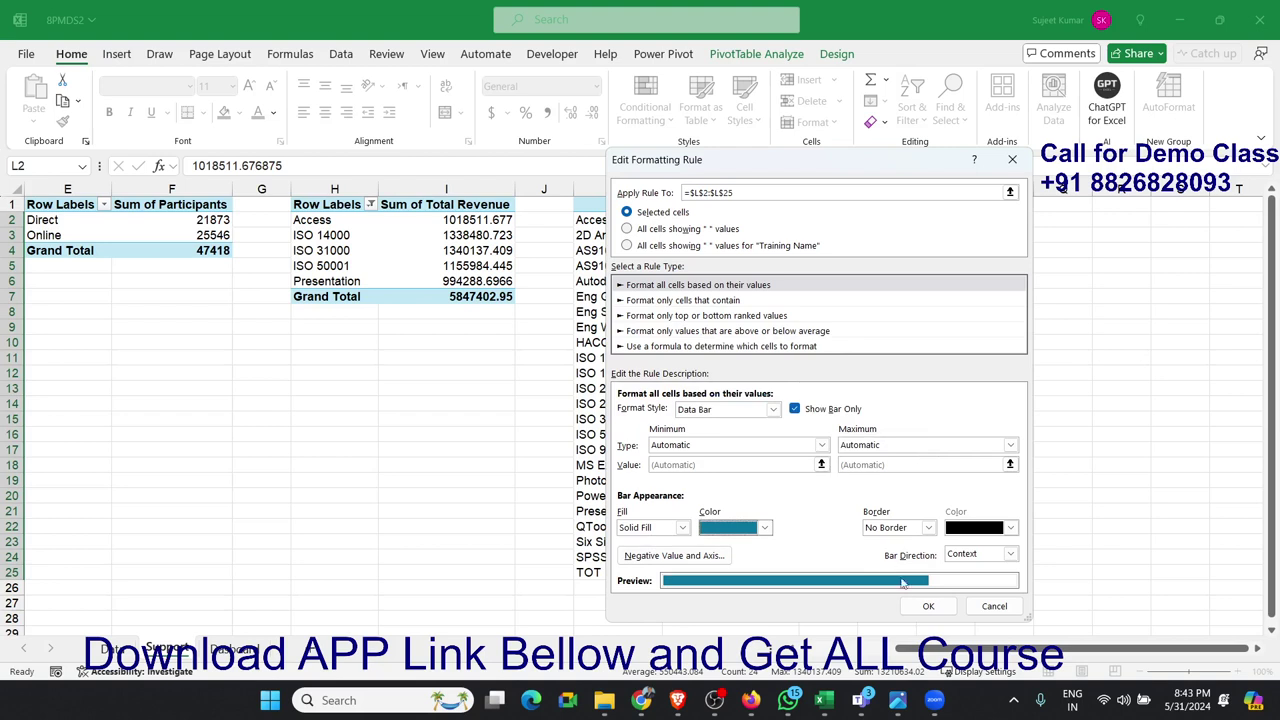
{"action": "left_click", "coordinate": [922, 606]}
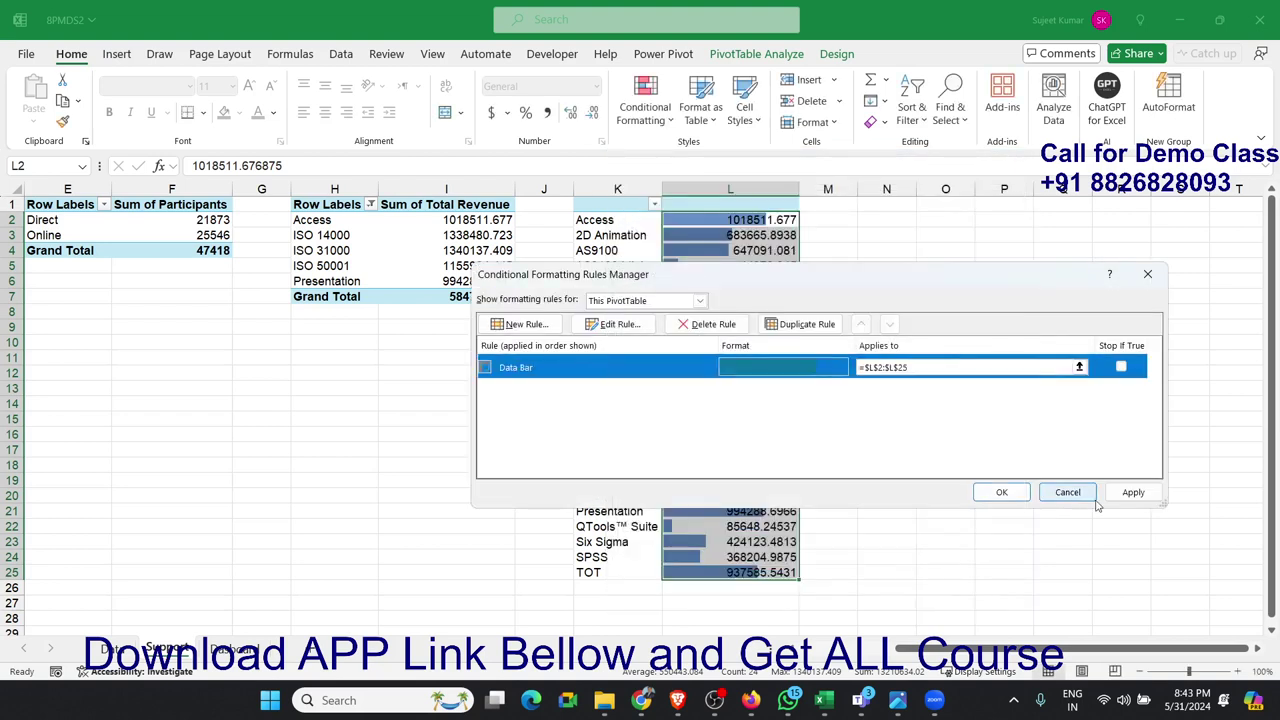
{"action": "left_click", "coordinate": [1113, 496]}
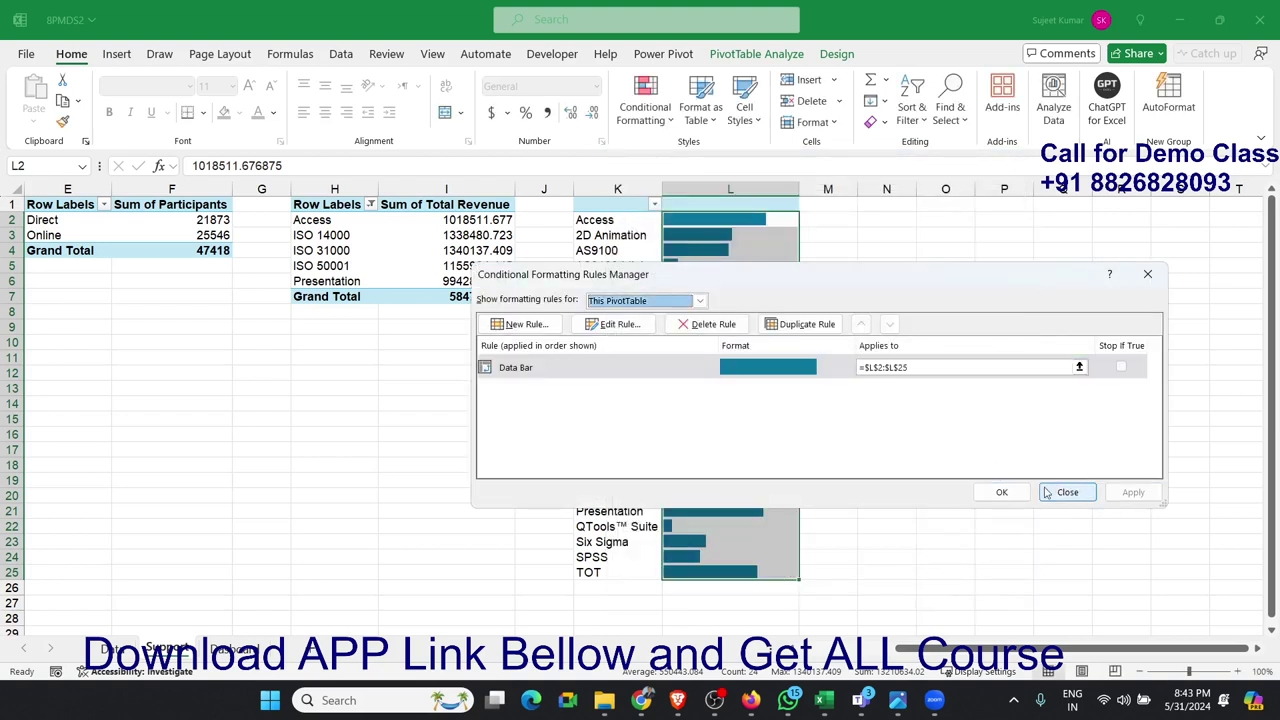
Step: Close the Rules Manager and set No Fill on header cells K1:L1
{"action": "left_click", "coordinate": [1068, 492]}
{"action": "left_click", "coordinate": [939, 465]}
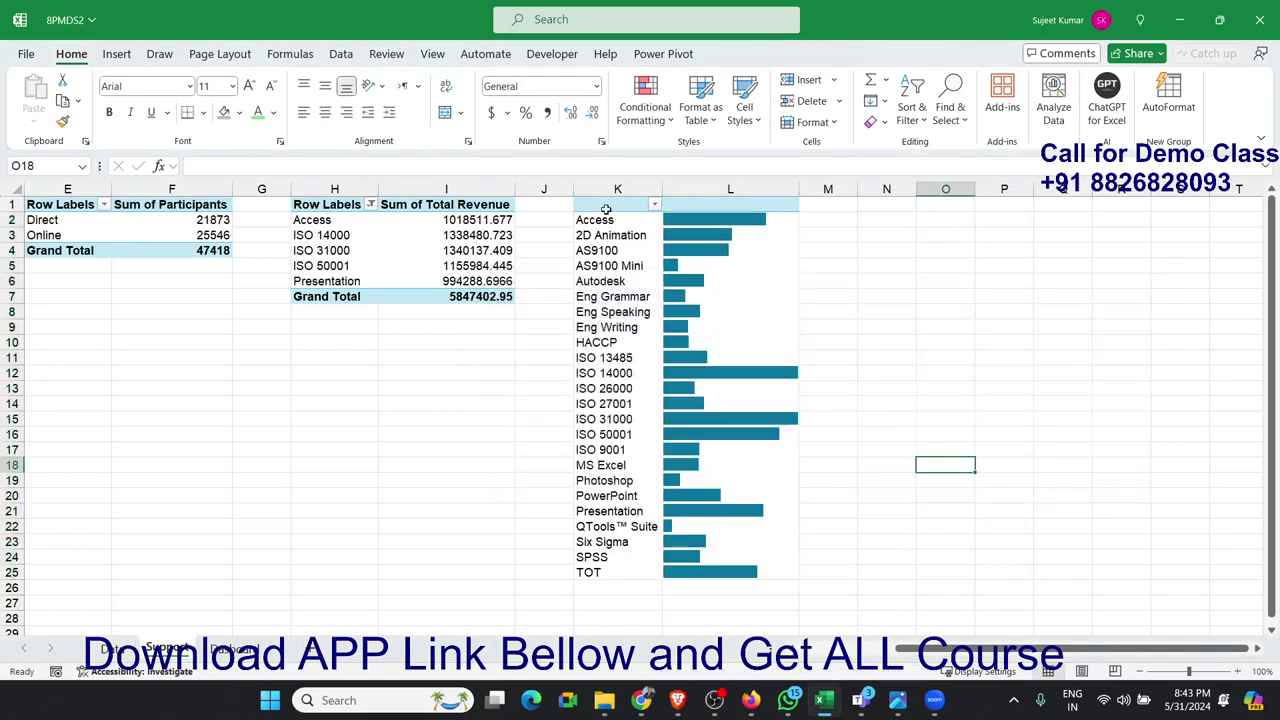
{"action": "left_click_drag", "start_coordinate": [605, 209], "coordinate": [730, 205]}
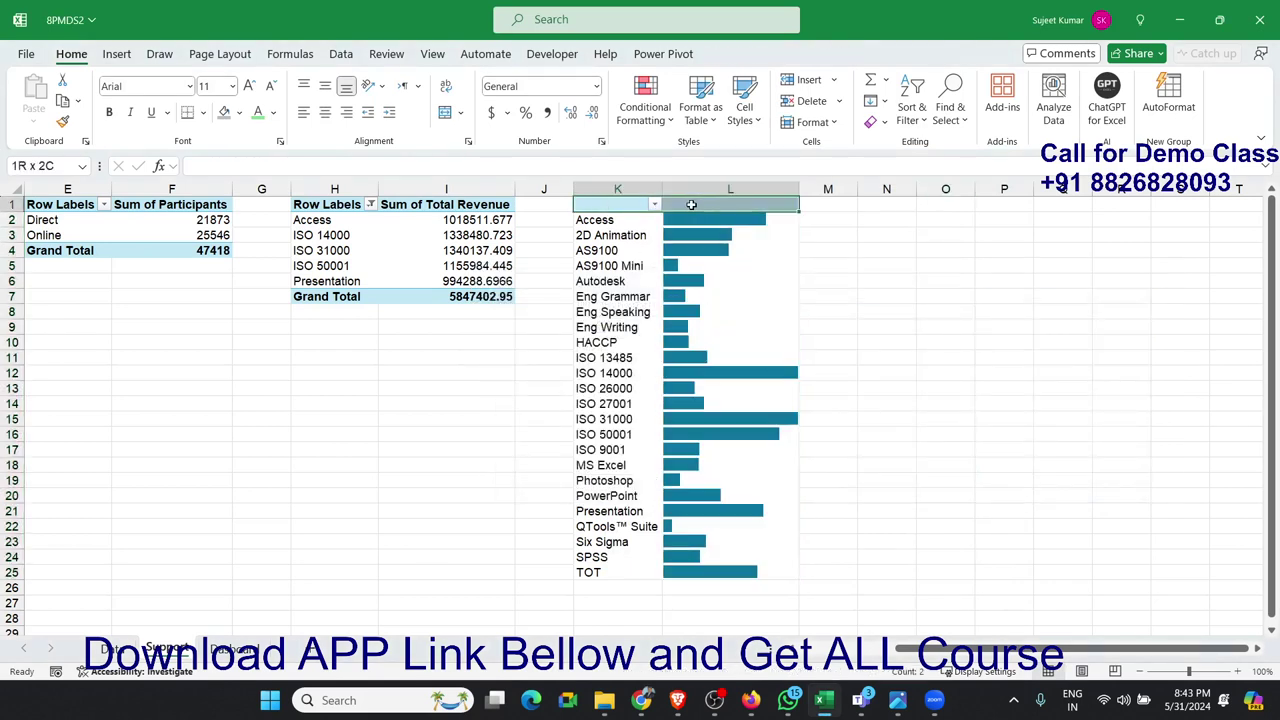
{"action": "left_click", "coordinate": [239, 112]}
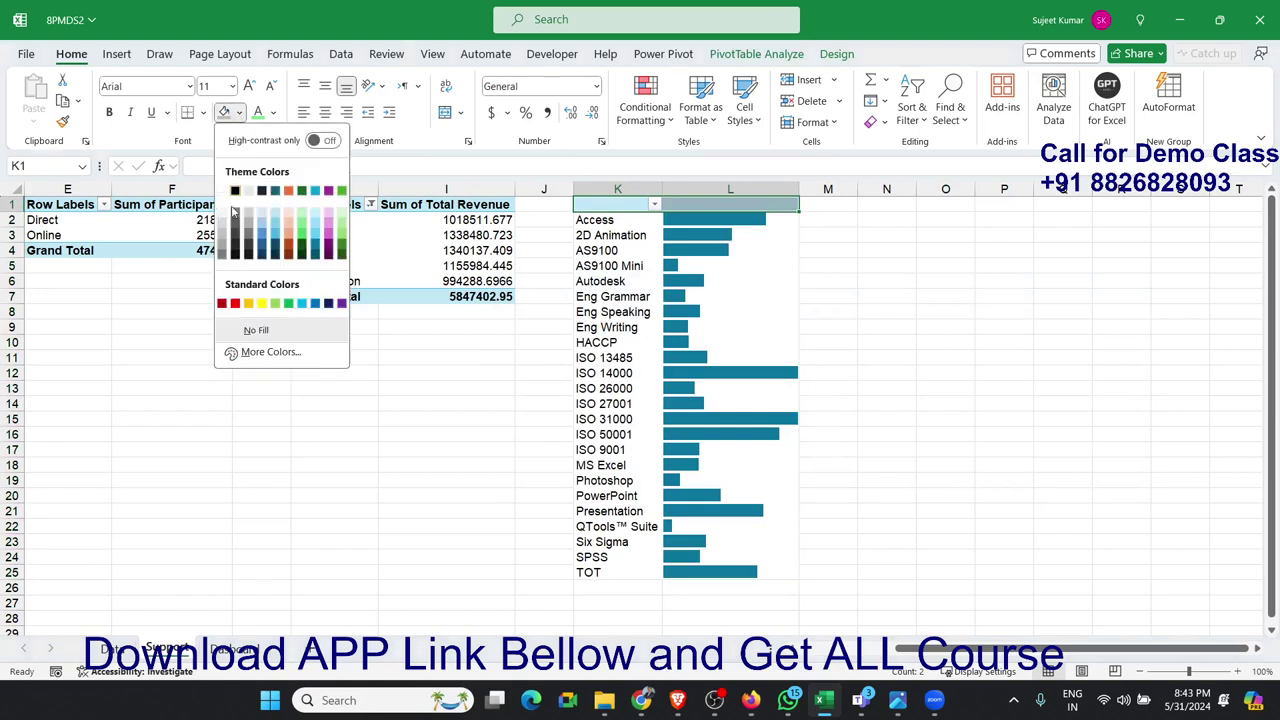
{"action": "left_click", "coordinate": [255, 330]}
{"action": "left_click", "coordinate": [846, 326]}
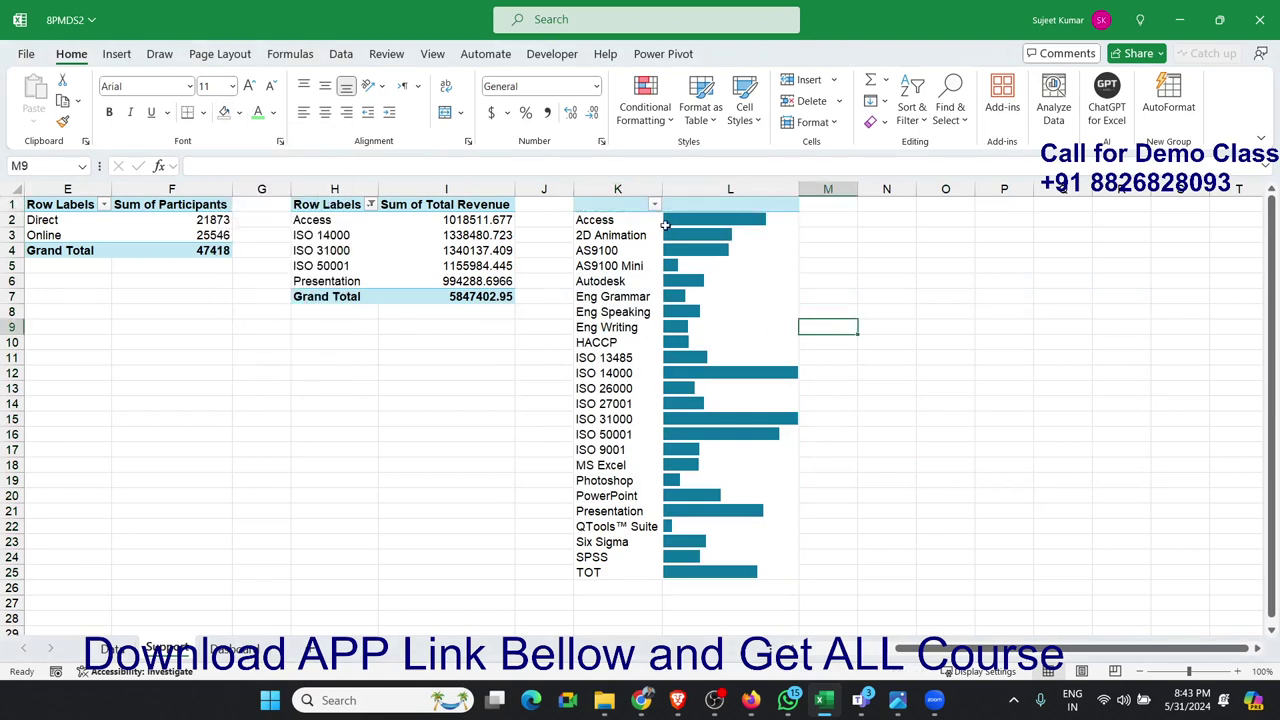
{"action": "left_click_drag", "start_coordinate": [620, 204], "coordinate": [730, 205]}
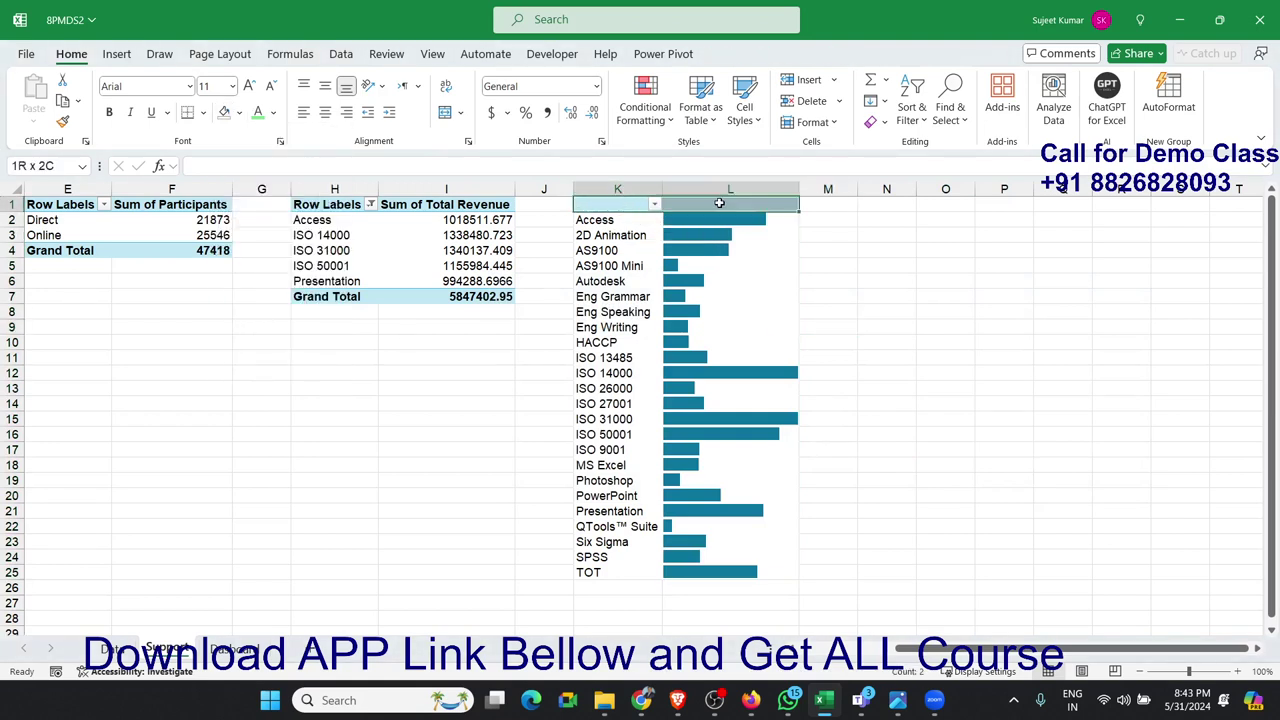
{"action": "left_click", "coordinate": [239, 112]}
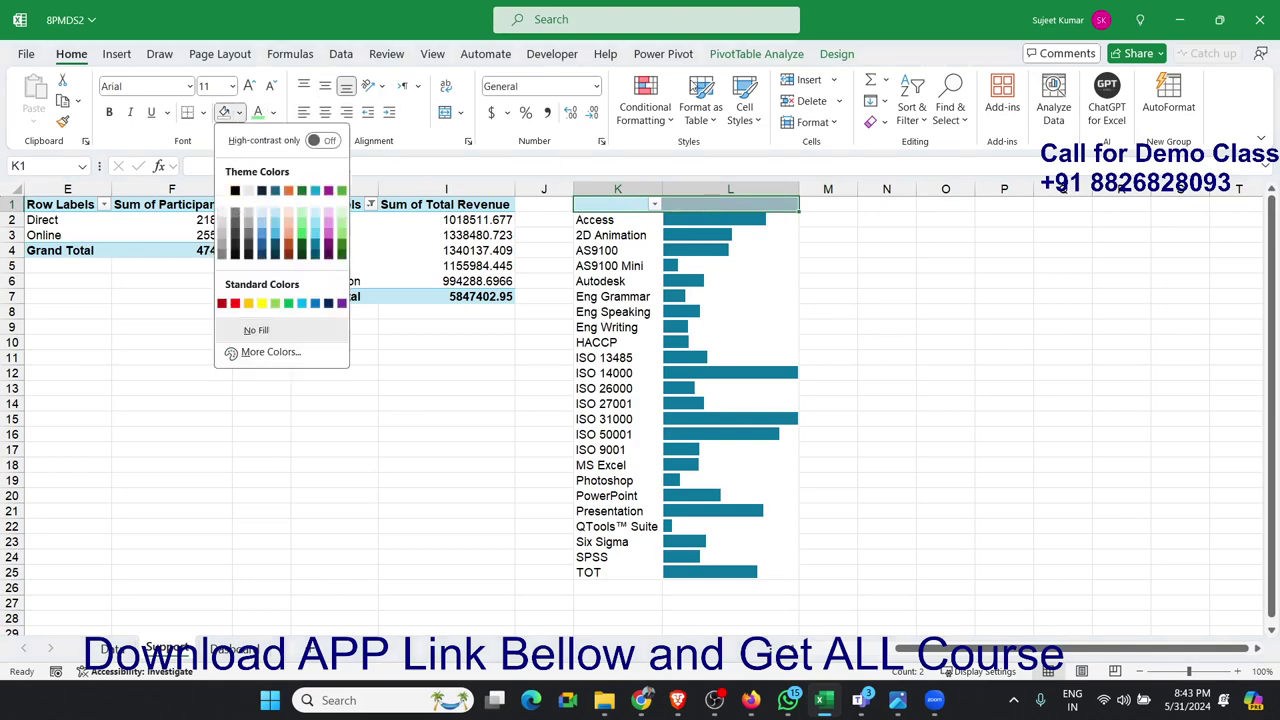
{"action": "left_click", "coordinate": [742, 48]}
{"action": "left_click", "coordinate": [748, 53]}
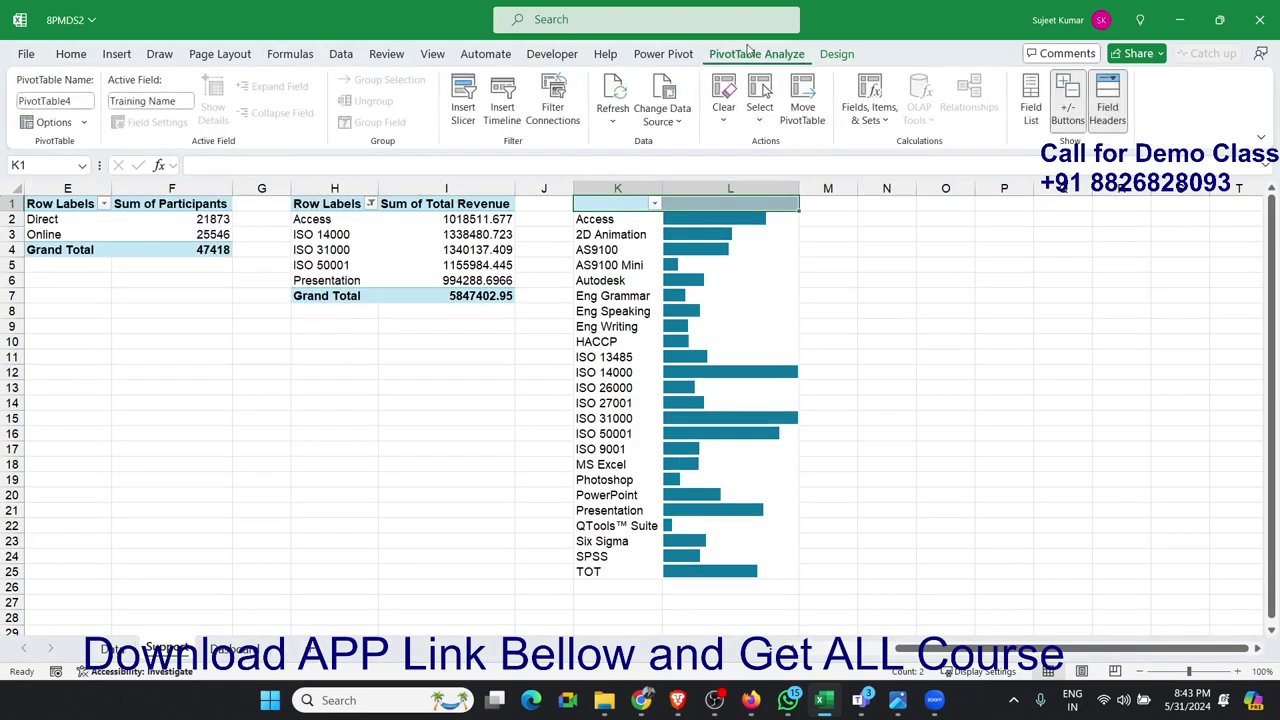
Step: Remove the pivot table style and widen column L to 16.80 to lengthen the bars
{"action": "left_click", "coordinate": [840, 56]}
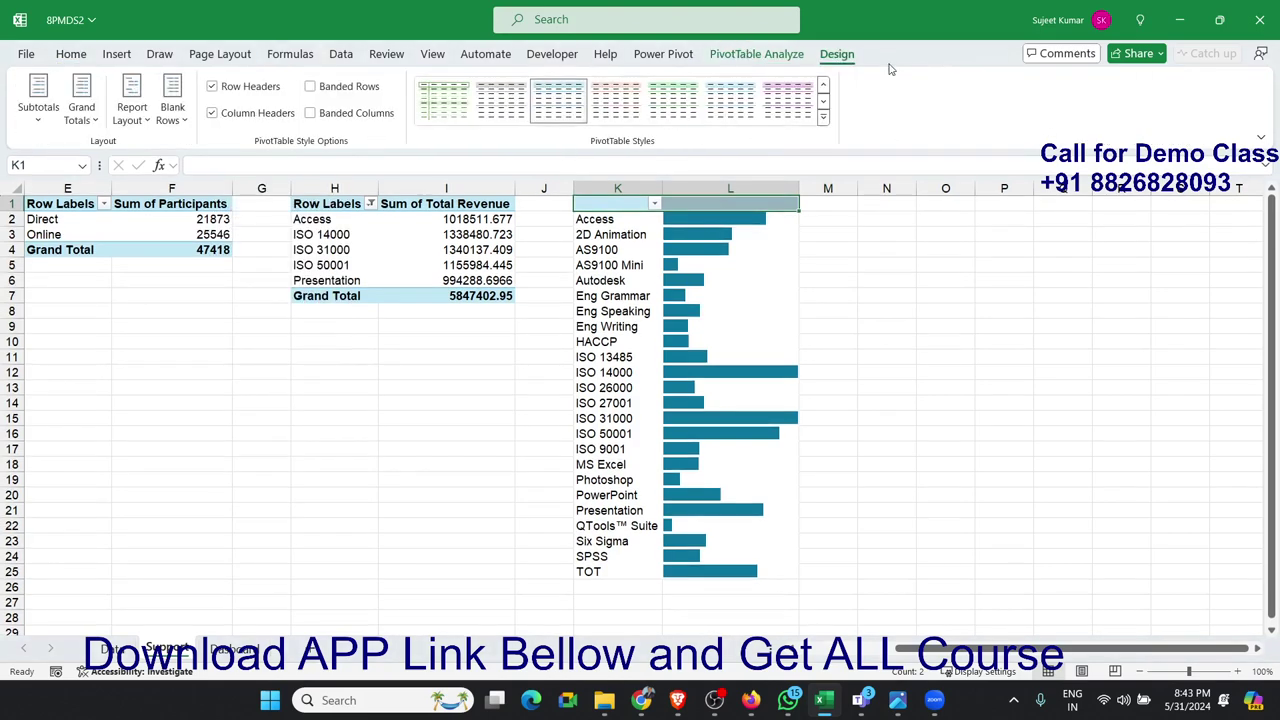
{"action": "left_click", "coordinate": [820, 120]}
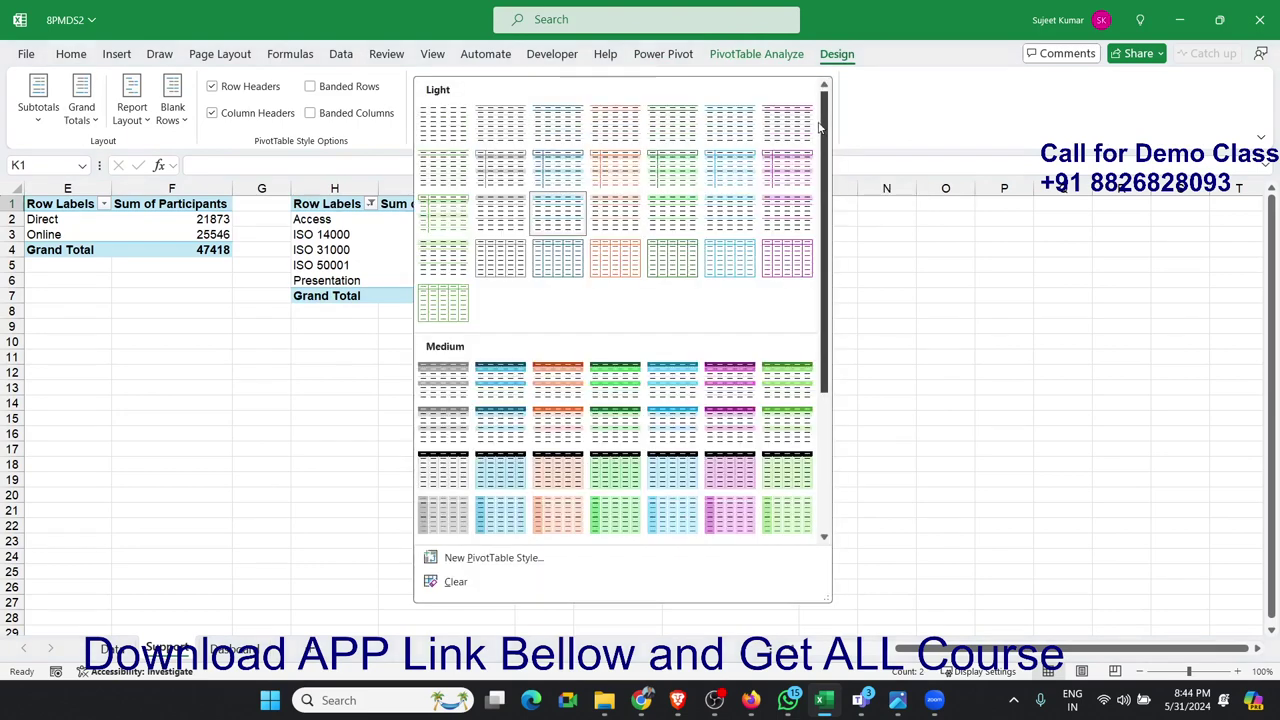
{"action": "left_click", "coordinate": [457, 127]}
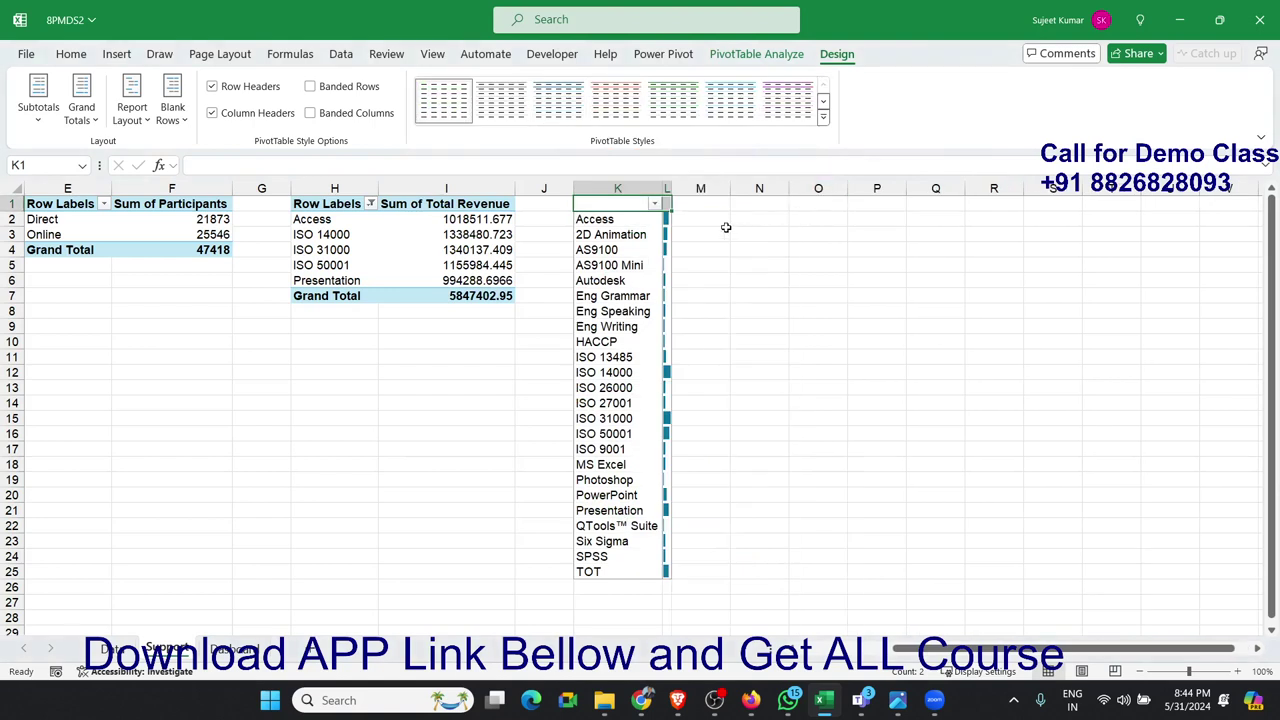
{"action": "left_click_drag", "start_coordinate": [670, 188], "coordinate": [769, 188]}
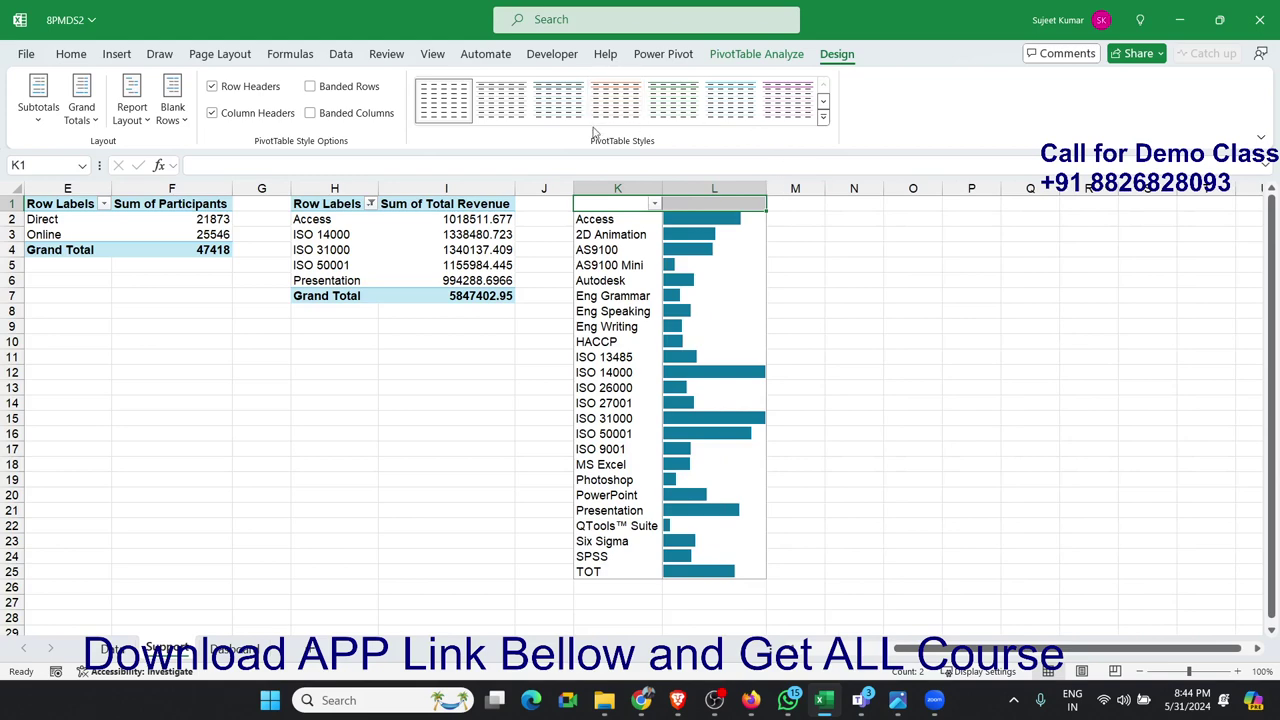
{"action": "left_click", "coordinate": [823, 117]}
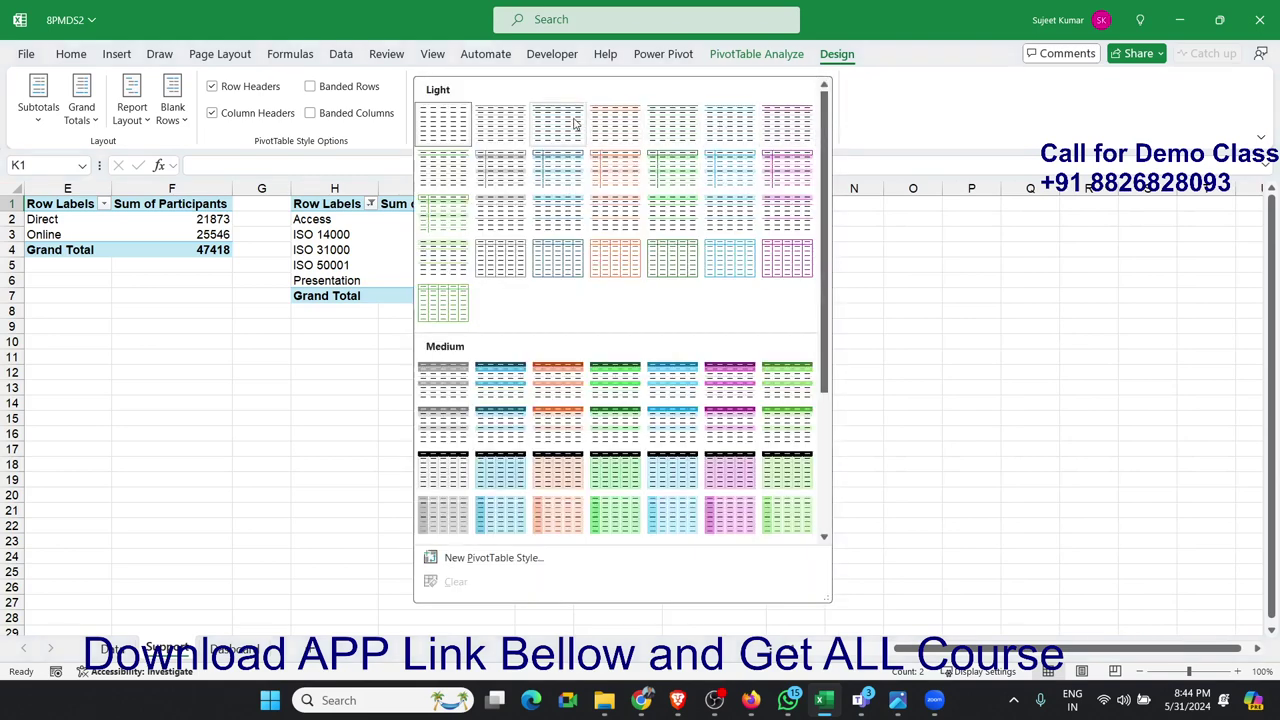
{"action": "key", "text": "Escape"}
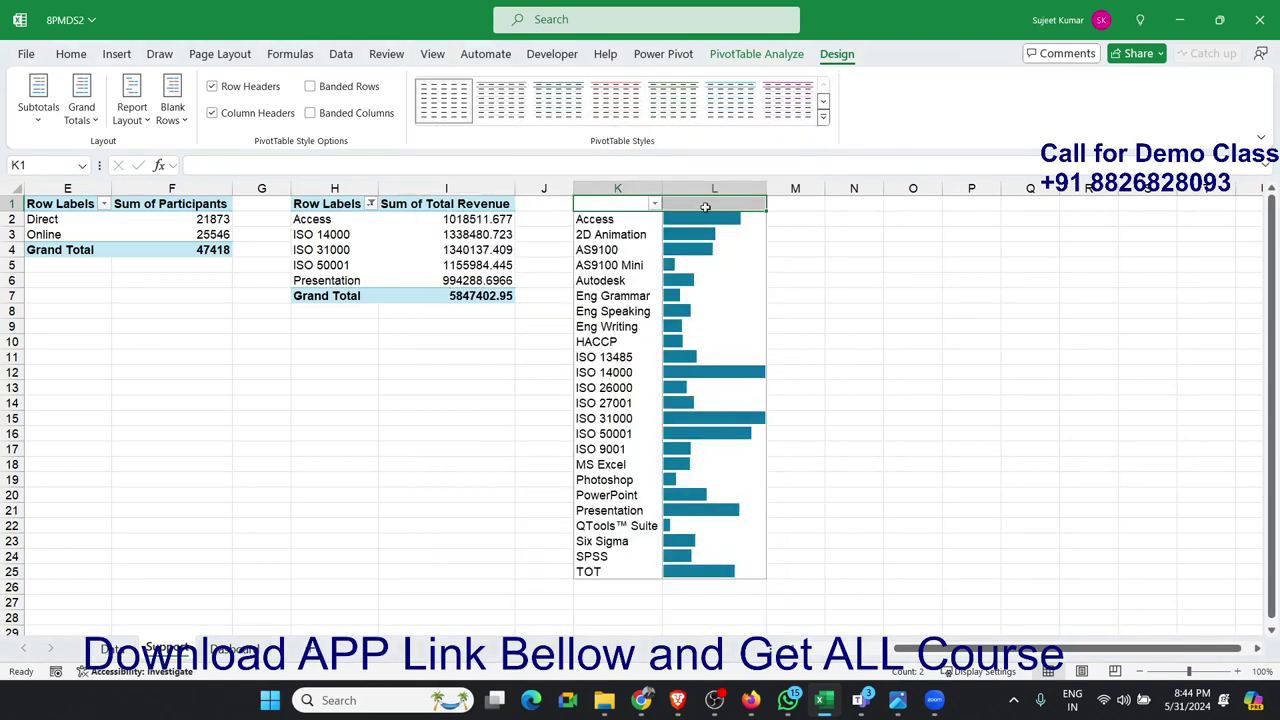
Step: Re-confirm the blank L1 and K1 header entries
{"action": "double_click", "coordinate": [705, 205]}
{"action": "key", "text": "Escape"}
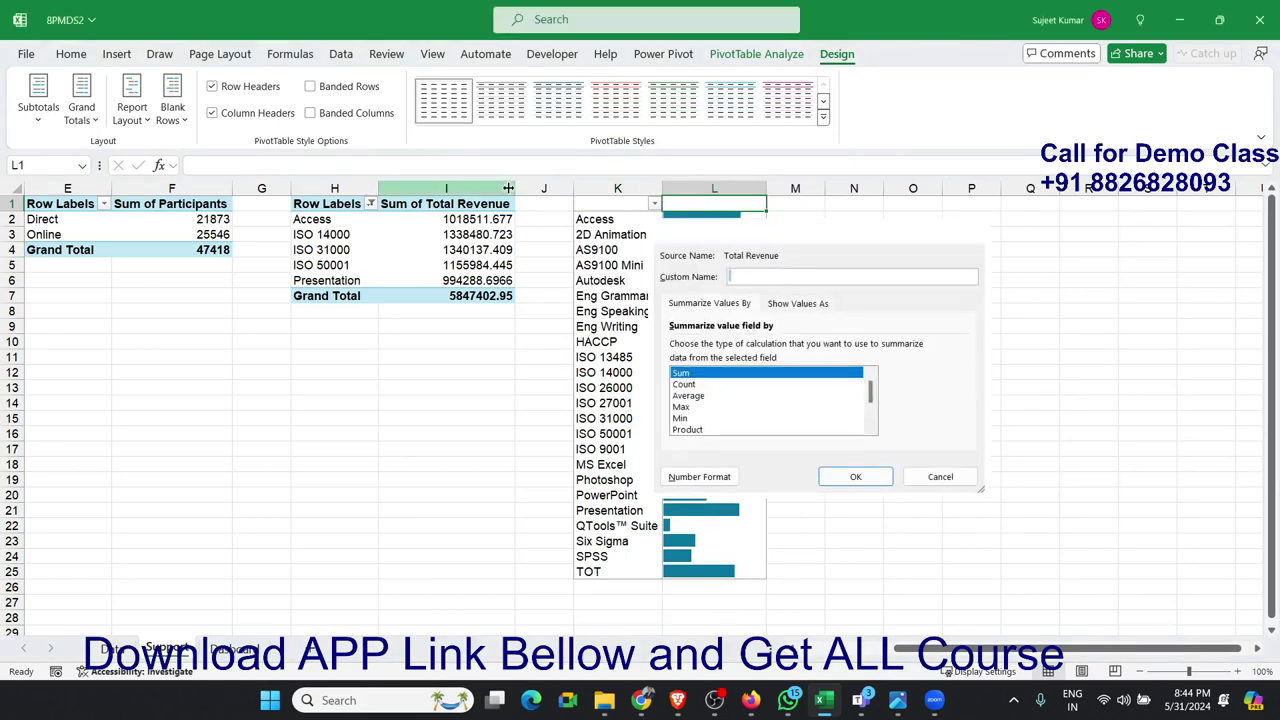
{"action": "key", "text": "Escape"}
{"action": "left_click", "coordinate": [461, 170]}
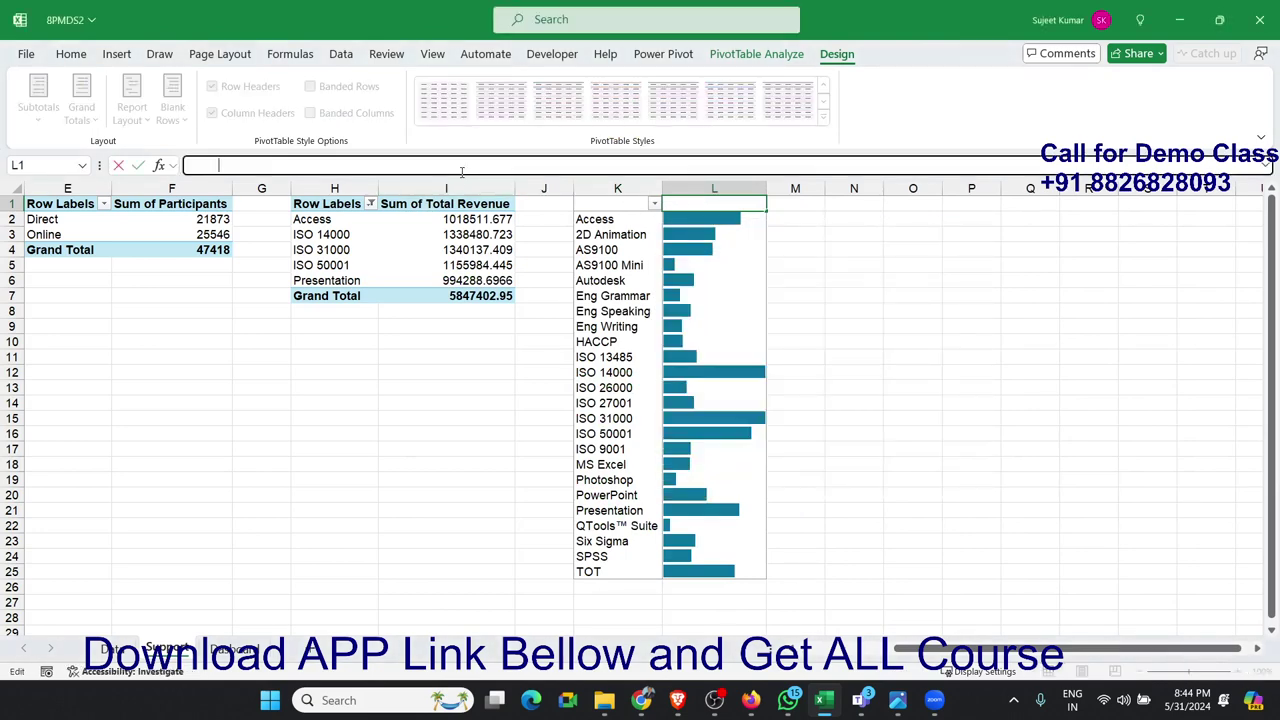
{"action": "key", "text": "Return"}
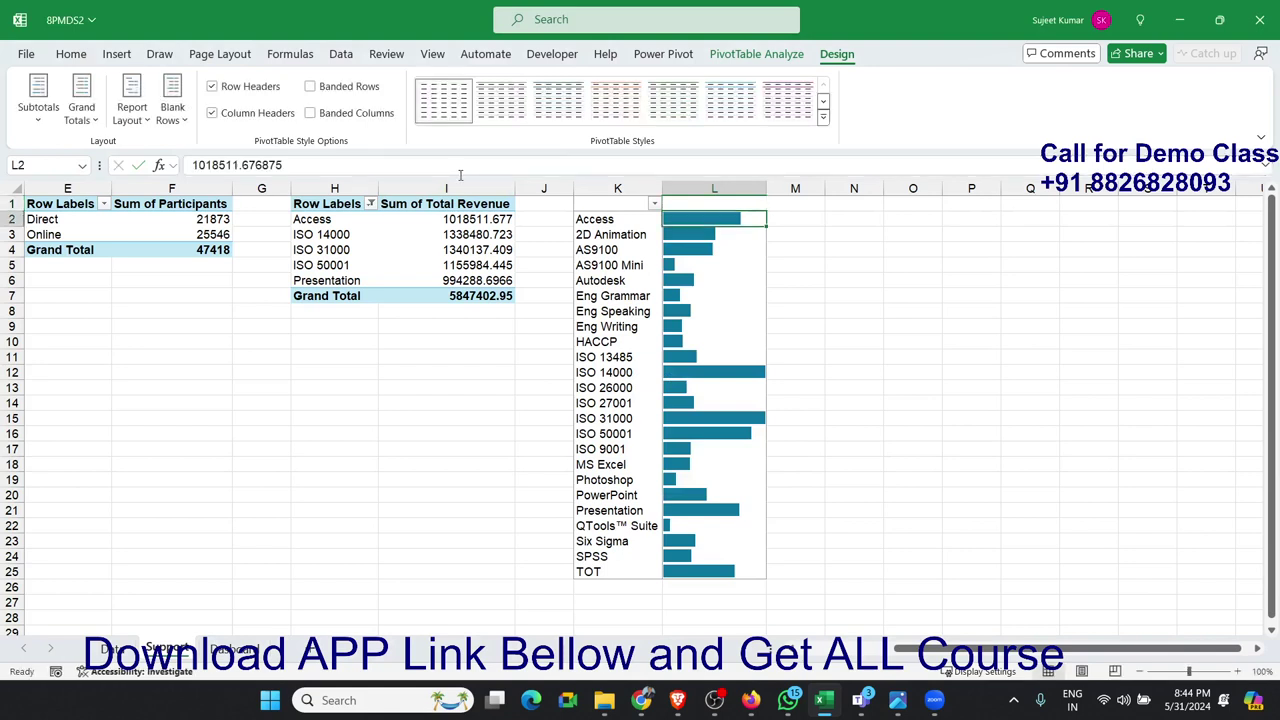
{"action": "double_click", "coordinate": [584, 205]}
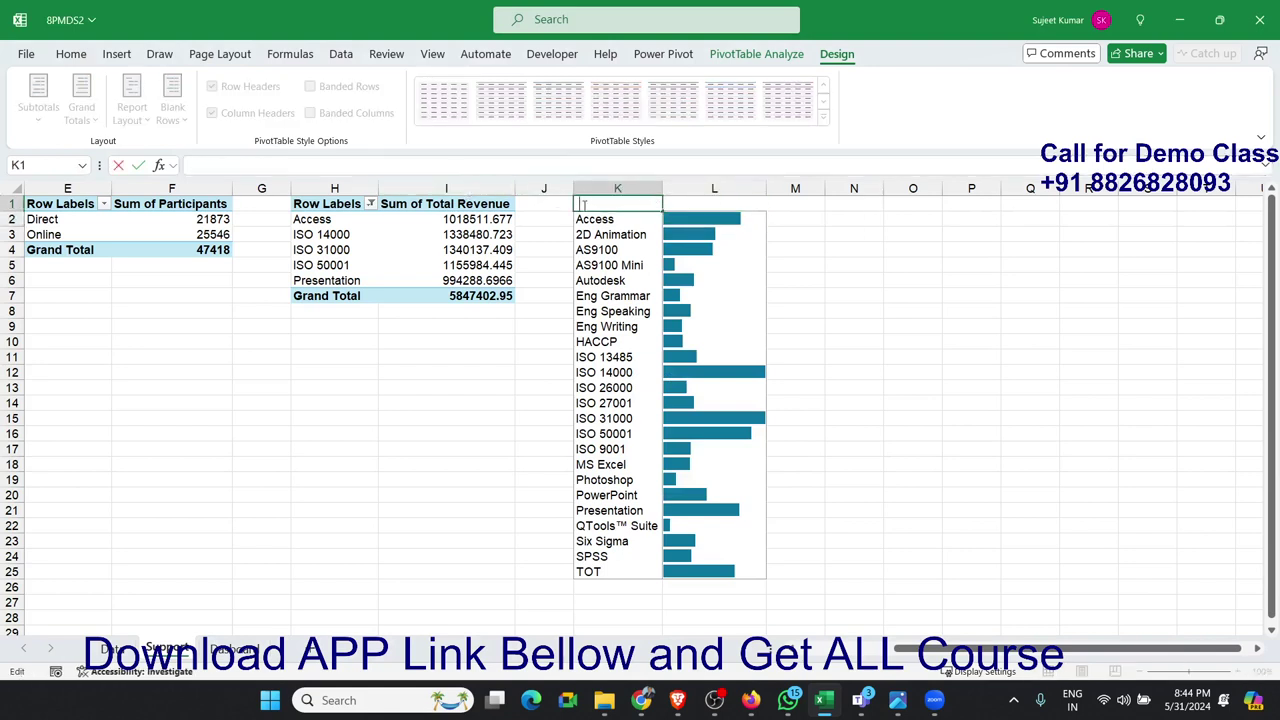
{"action": "key", "text": "Return"}
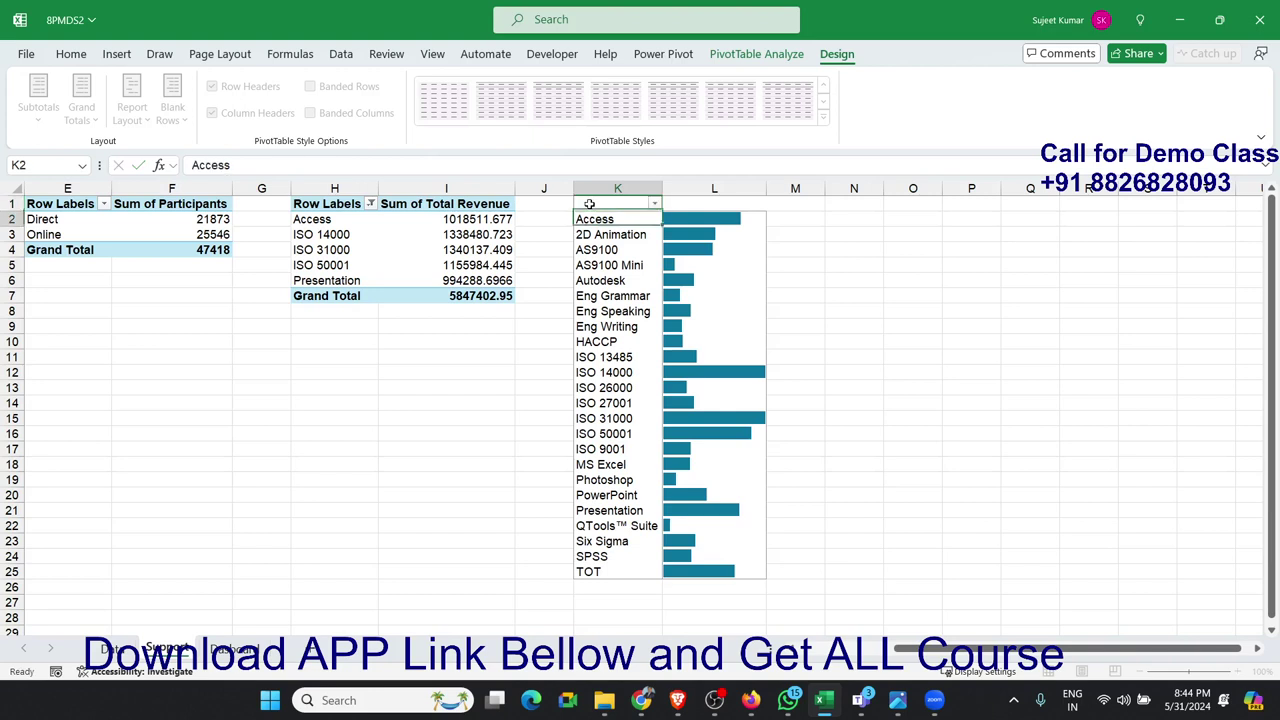
Step: Widen column K so the full training names fit
{"action": "left_click", "coordinate": [738, 432]}
{"action": "left_click", "coordinate": [606, 221]}
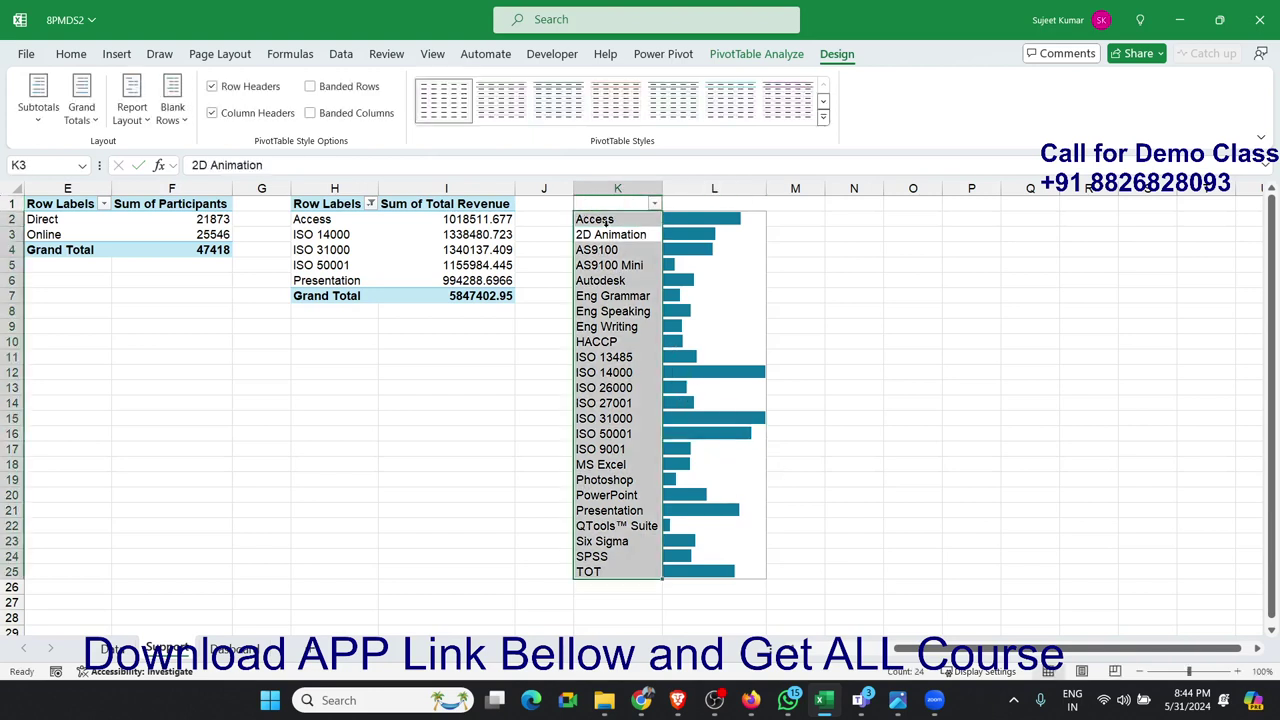
{"action": "left_click", "coordinate": [777, 543]}
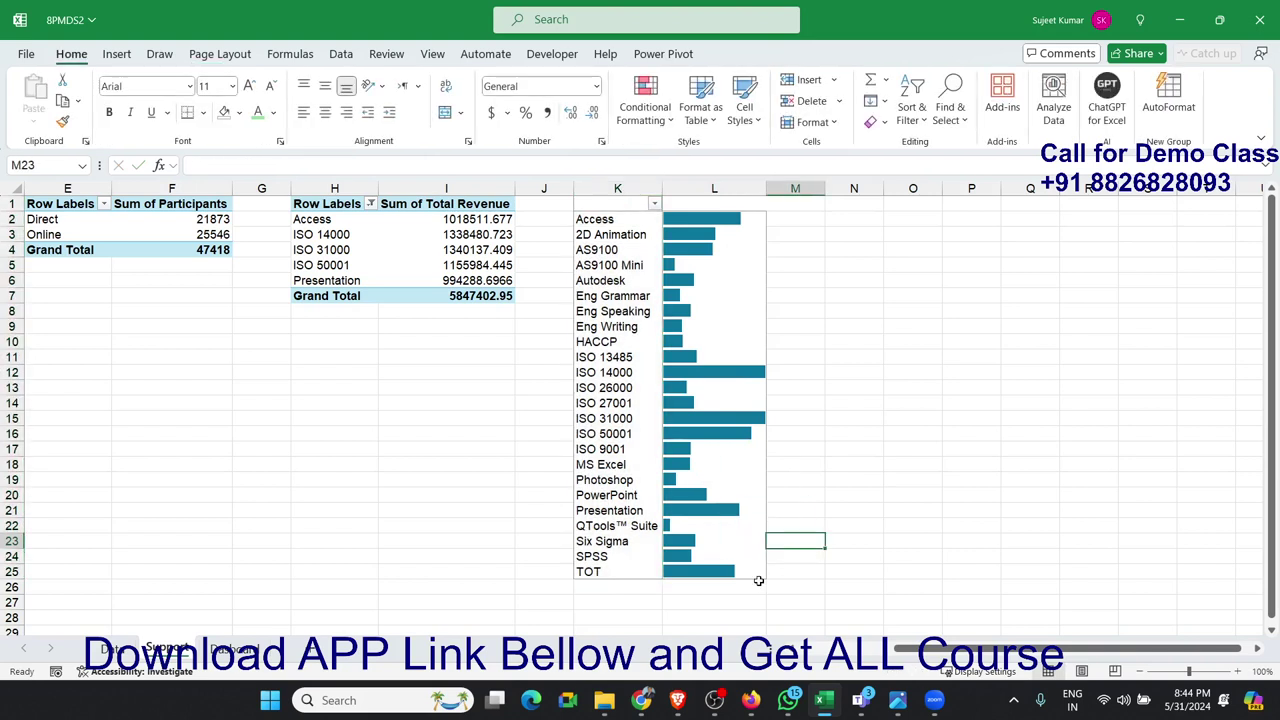
{"action": "mouse_move", "coordinate": [753, 578]}
{"action": "left_click_drag", "start_coordinate": [662, 188], "coordinate": [694, 188]}
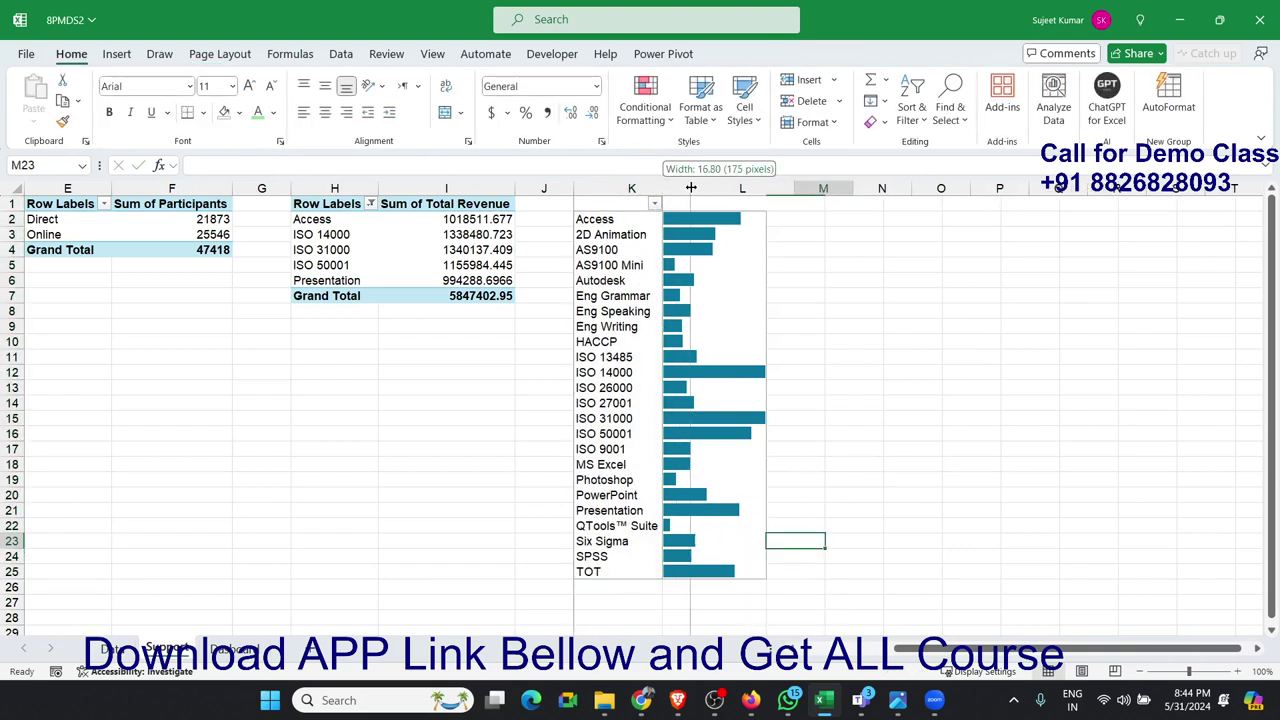
{"action": "left_click", "coordinate": [996, 478]}
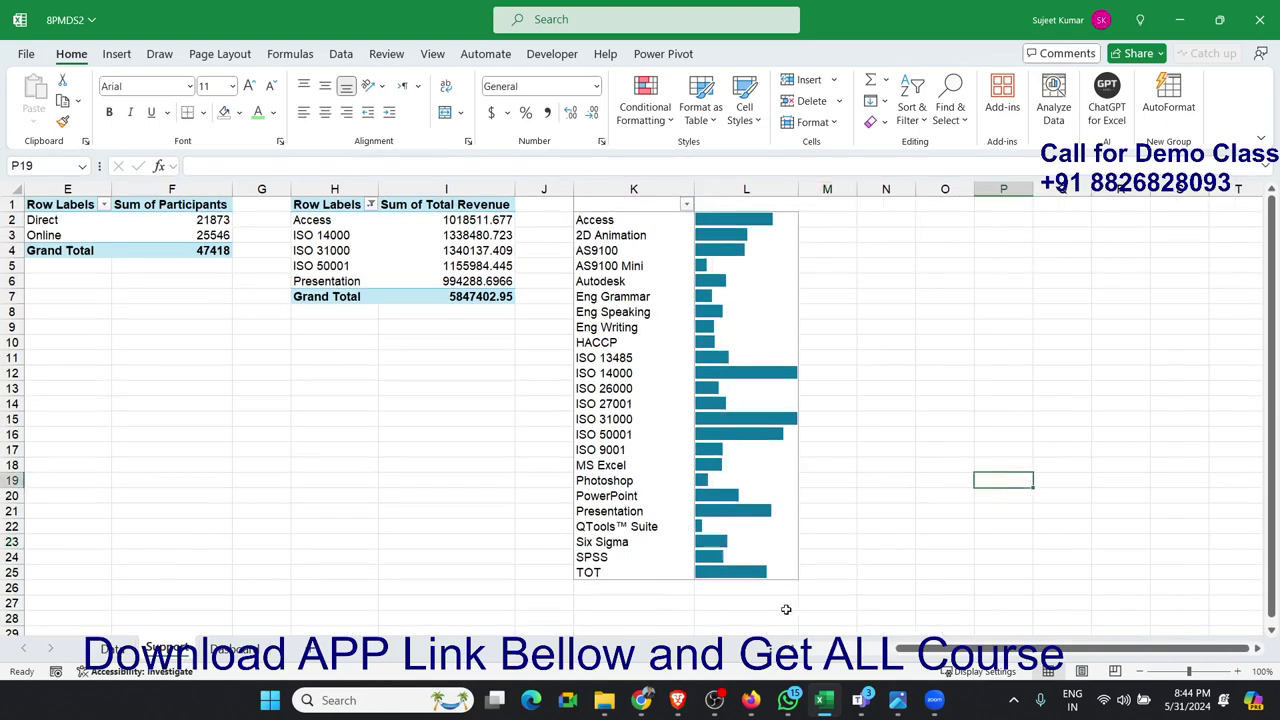
{"action": "left_click", "coordinate": [890, 551]}
{"action": "left_click", "coordinate": [678, 420]}
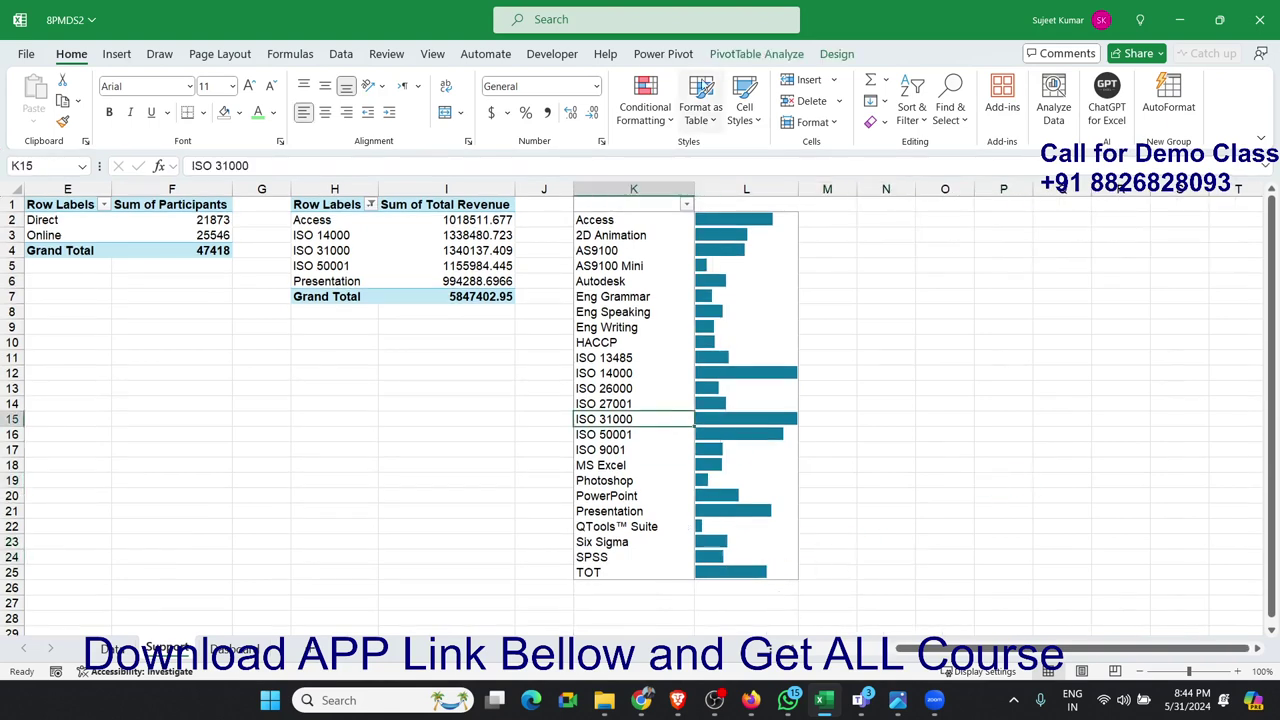
{"action": "left_click", "coordinate": [820, 54]}
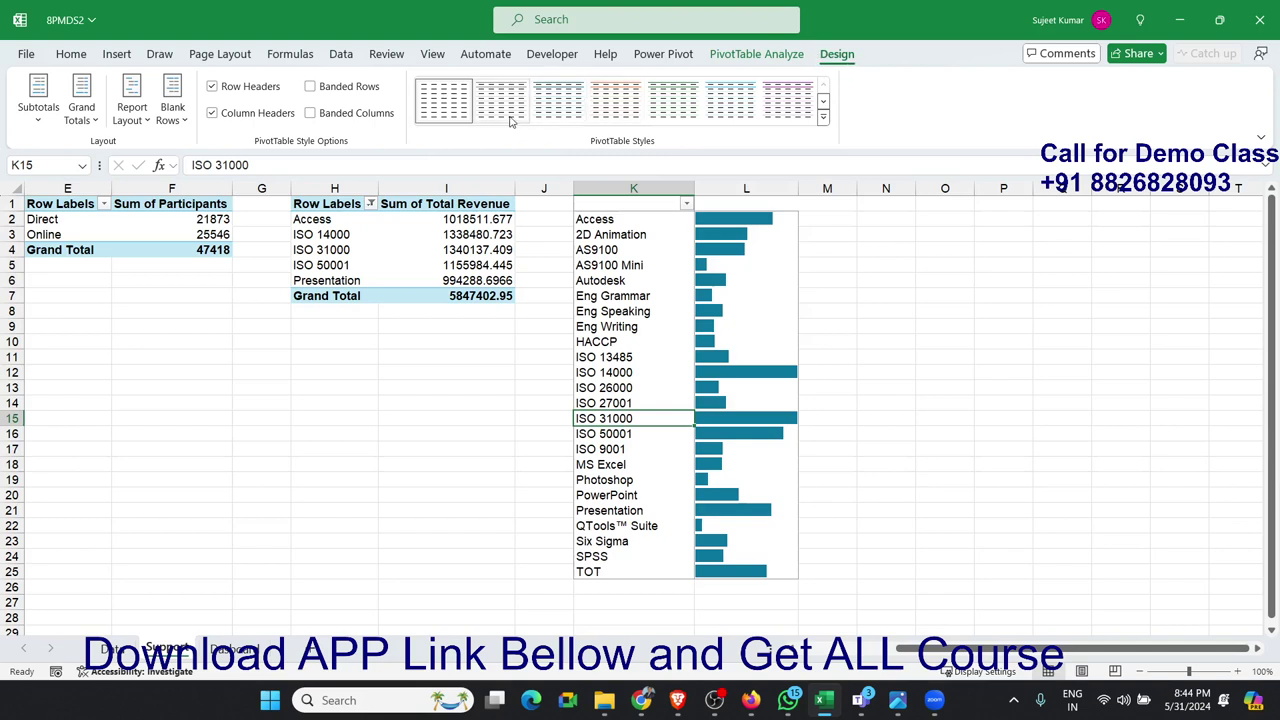
Step: Apply the plain first PivotTable style to the training pivot
{"action": "left_click", "coordinate": [452, 120]}
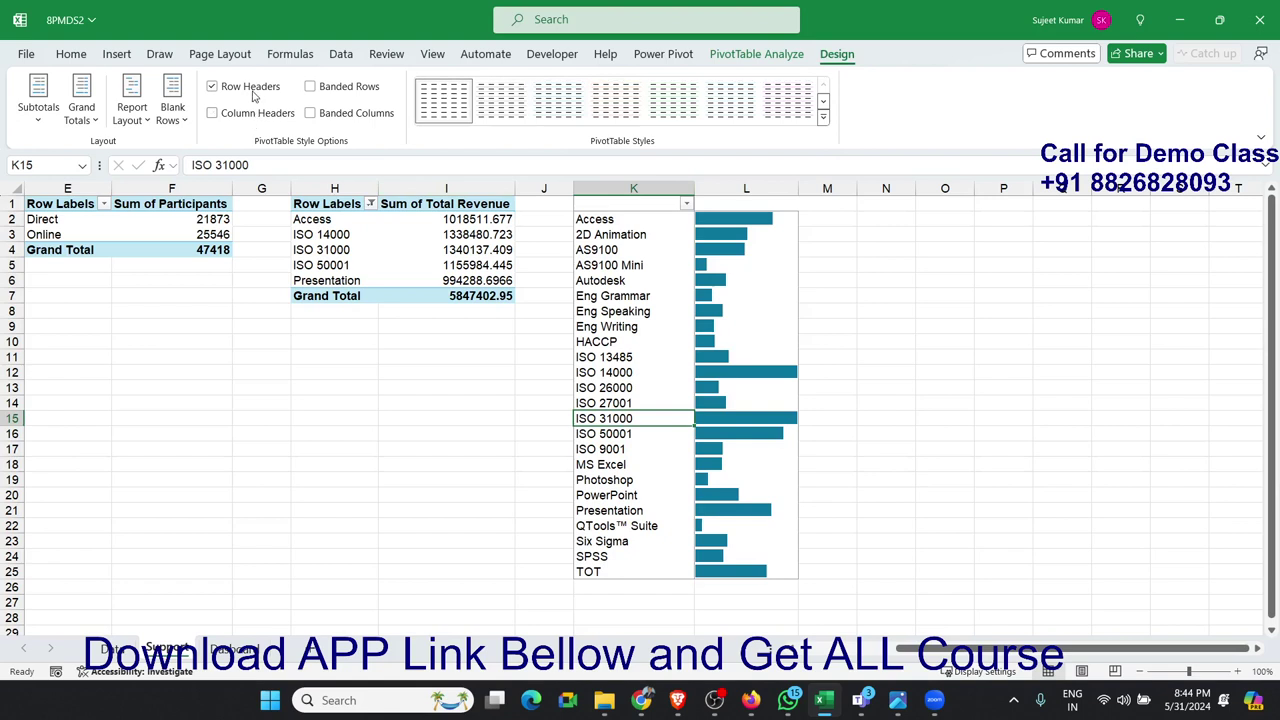
{"action": "left_click", "coordinate": [1037, 408]}
{"action": "left_click", "coordinate": [712, 330]}
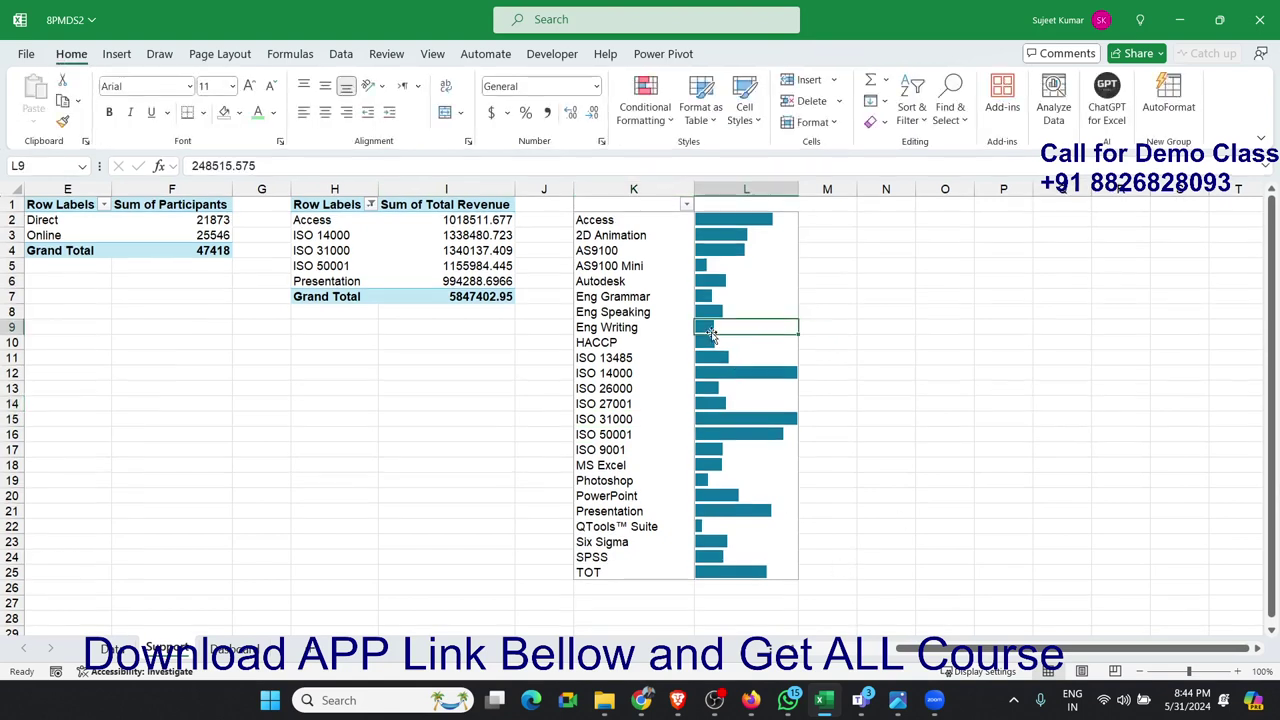
{"action": "left_click", "coordinate": [1024, 482]}
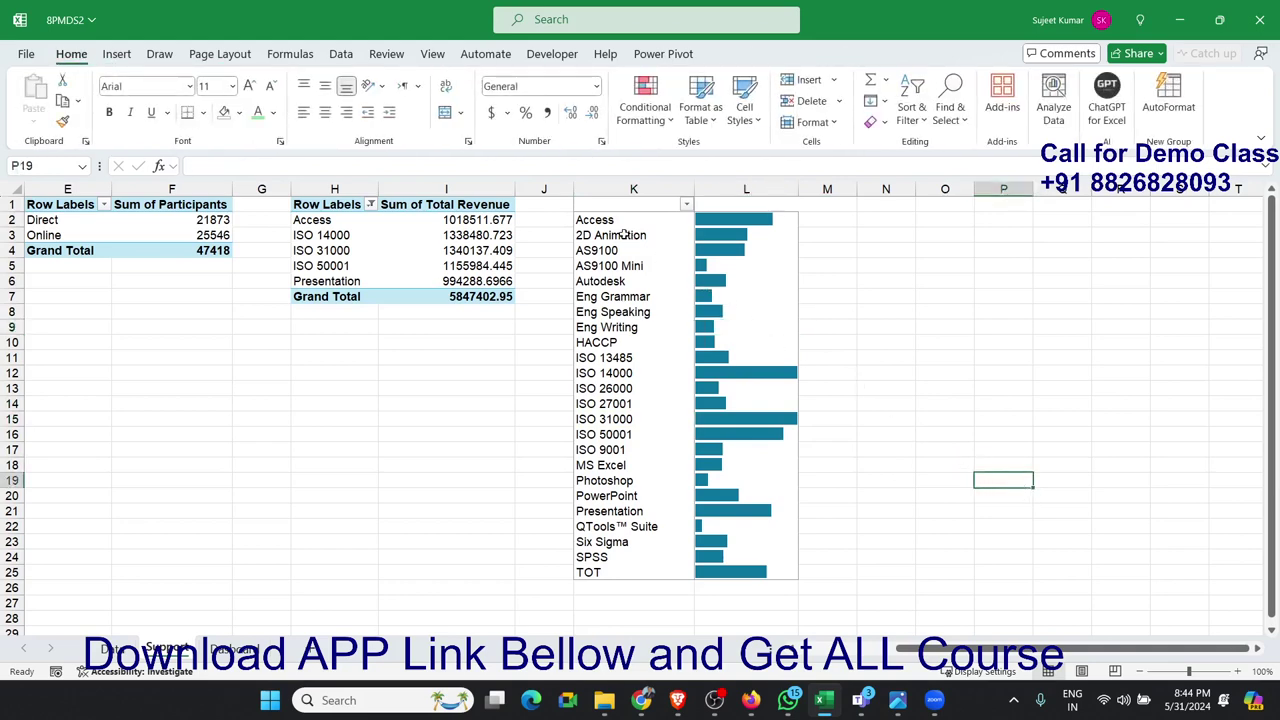
Step: Remove all borders from the training list K2:L25
{"action": "left_click", "coordinate": [617, 220]}
{"action": "left_click_drag", "start_coordinate": [617, 220], "coordinate": [760, 572]}
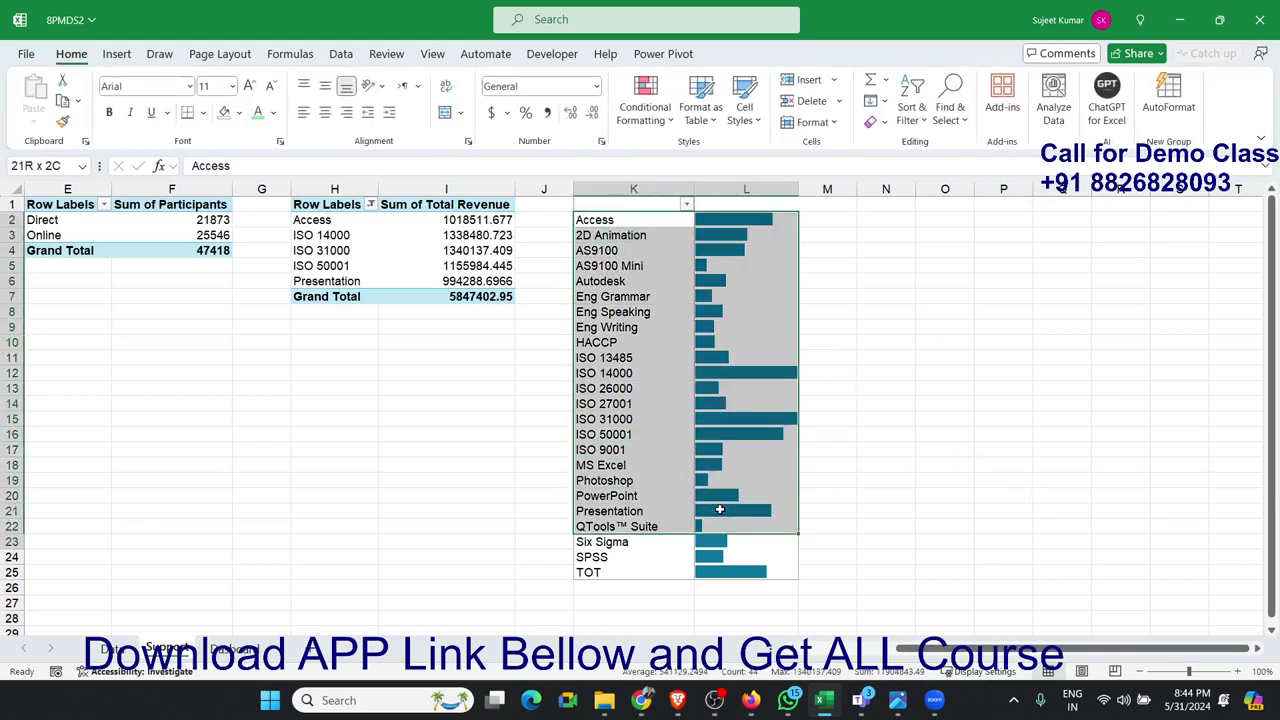
{"action": "left_click", "coordinate": [71, 53]}
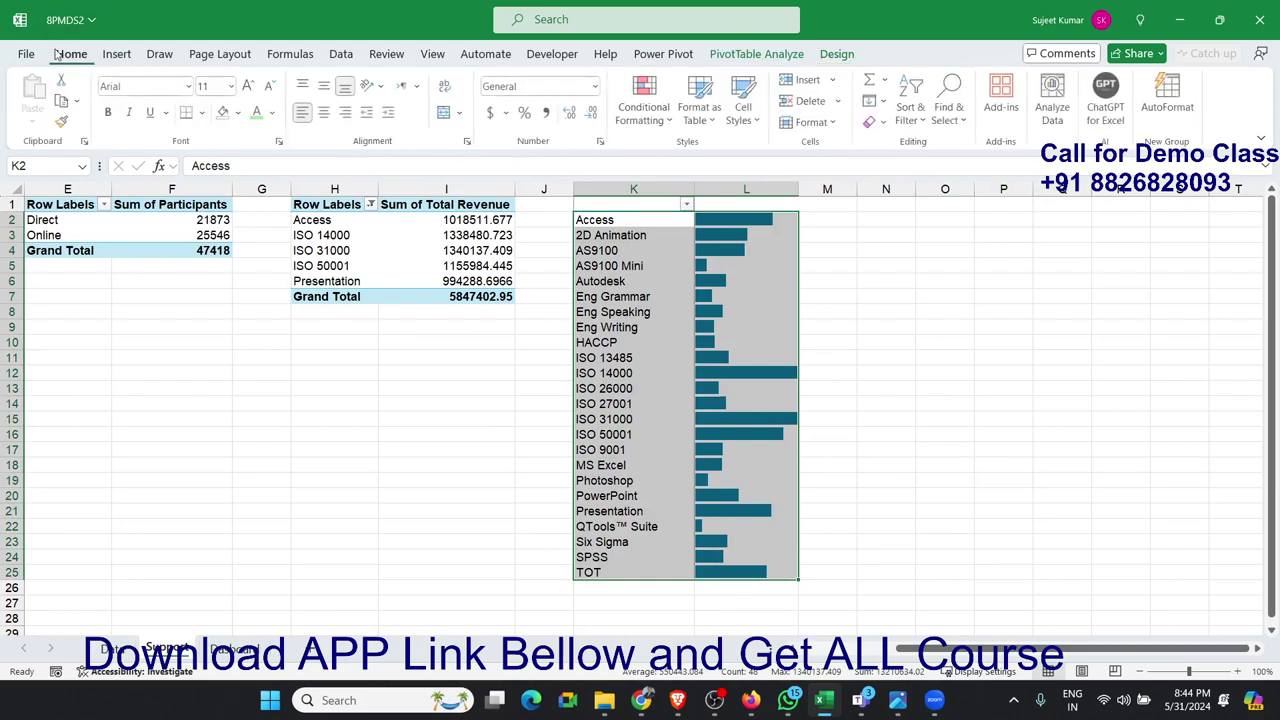
{"action": "left_click", "coordinate": [203, 112]}
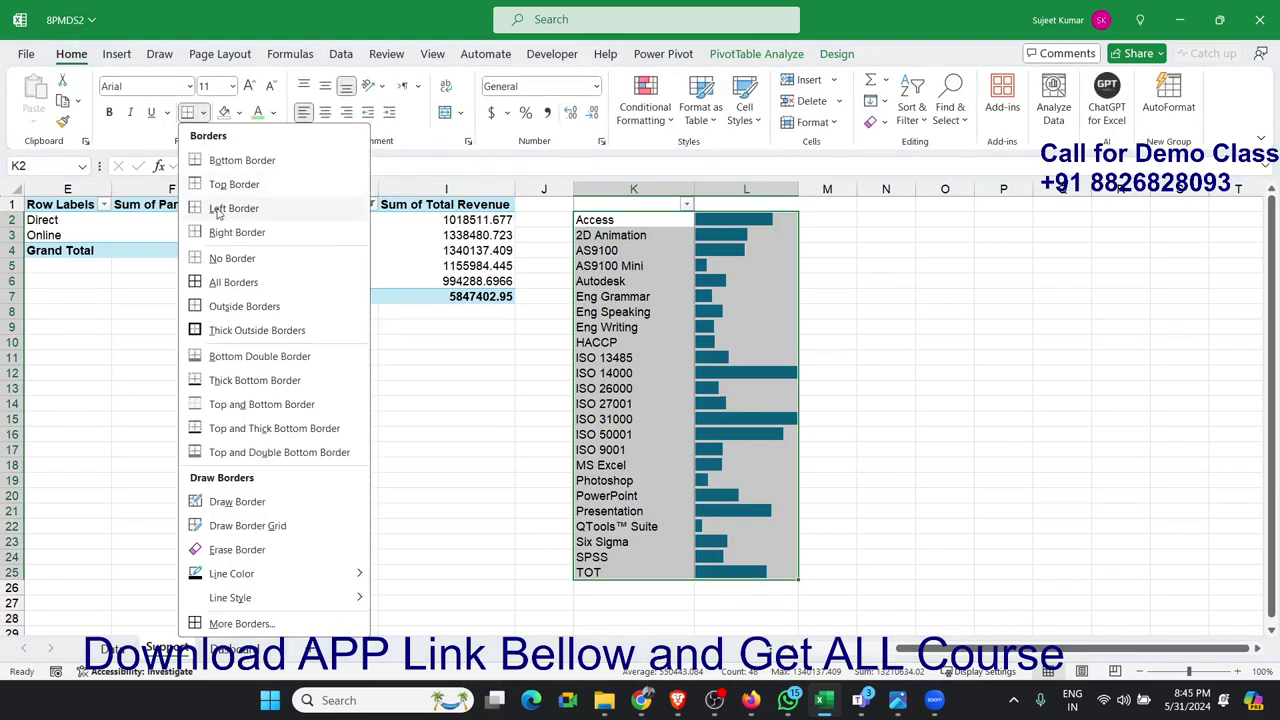
{"action": "left_click", "coordinate": [222, 264]}
{"action": "left_click", "coordinate": [985, 385]}
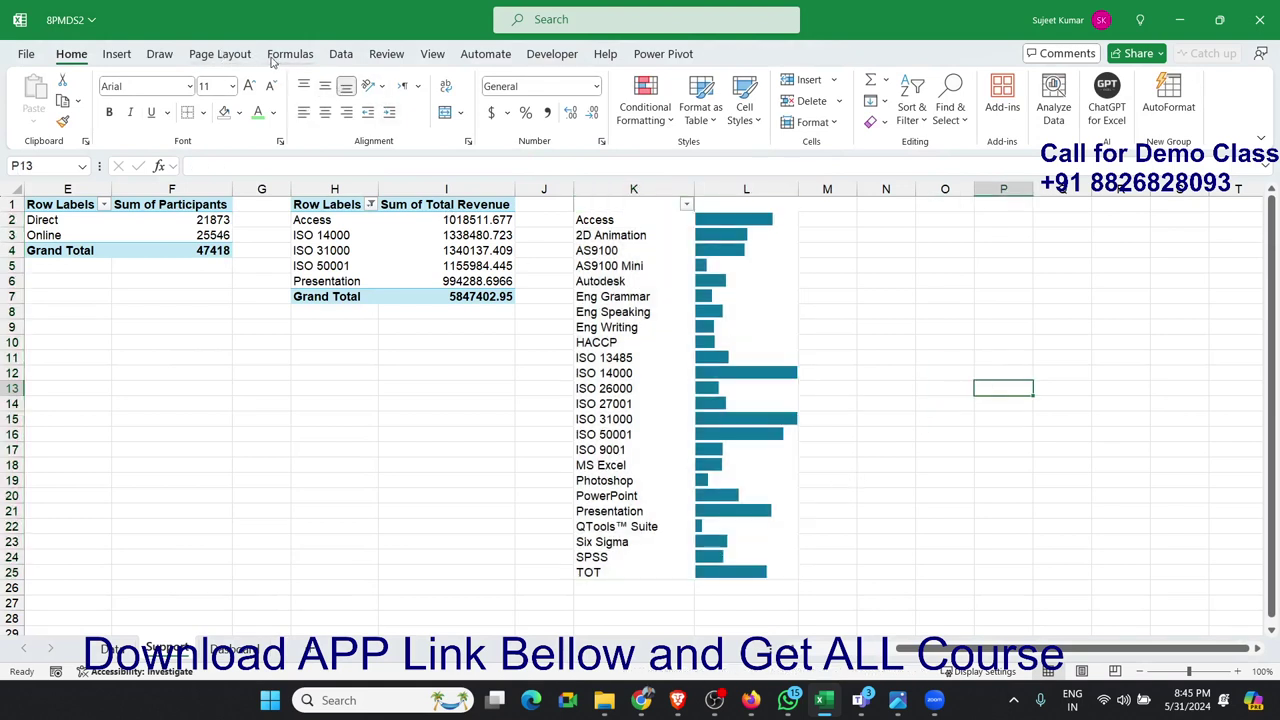
Step: Hide the Support sheet gridlines and select K2:L25
{"action": "left_click", "coordinate": [220, 54]}
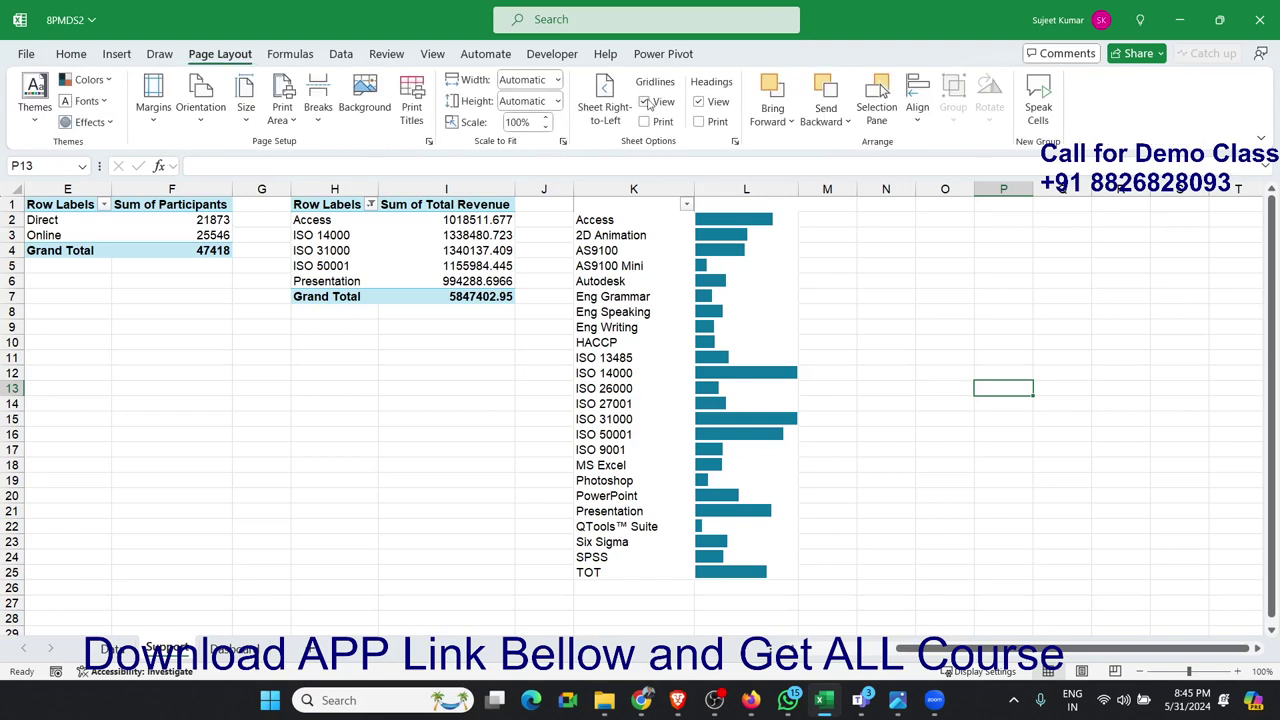
{"action": "left_click", "coordinate": [645, 102]}
{"action": "left_click_drag", "start_coordinate": [614, 220], "coordinate": [731, 572]}
Step: Copy K2:L25 and paste it on the Dashboard at W10 as a Linked Picture
{"action": "key", "text": "ctrl+c"}
{"action": "left_click", "coordinate": [235, 648]}
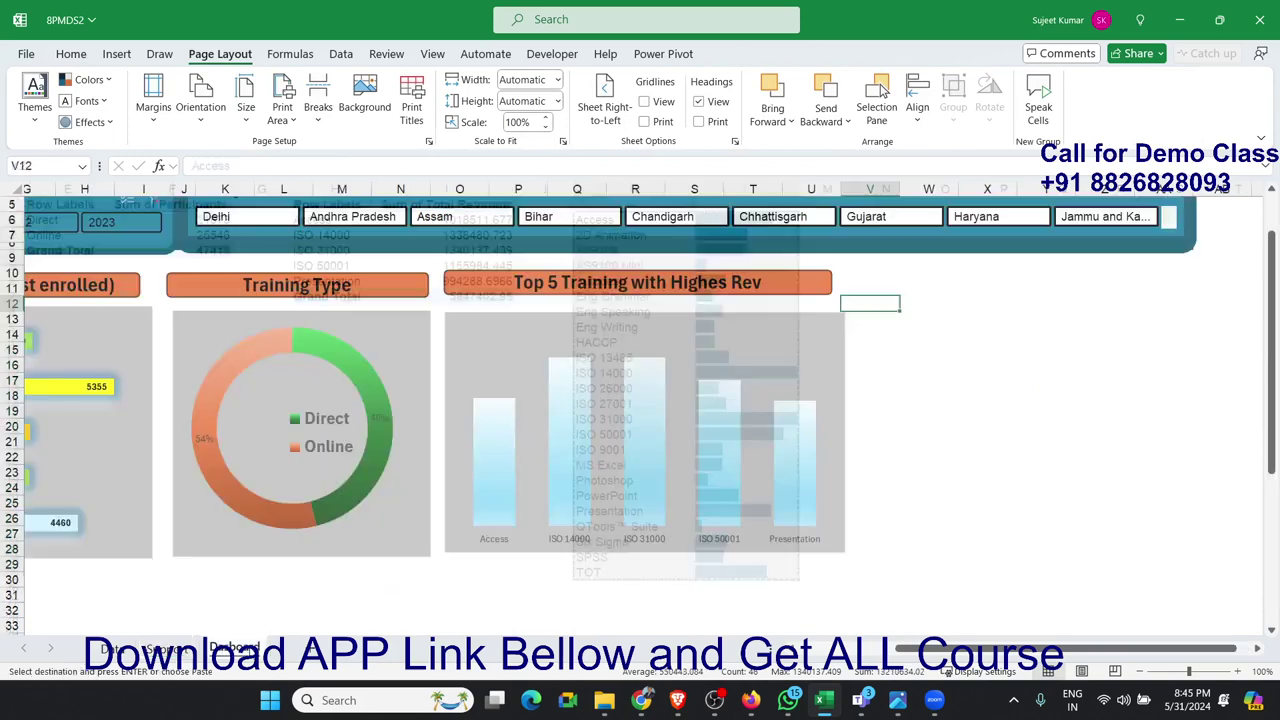
{"action": "key", "text": "ctrl+v"}
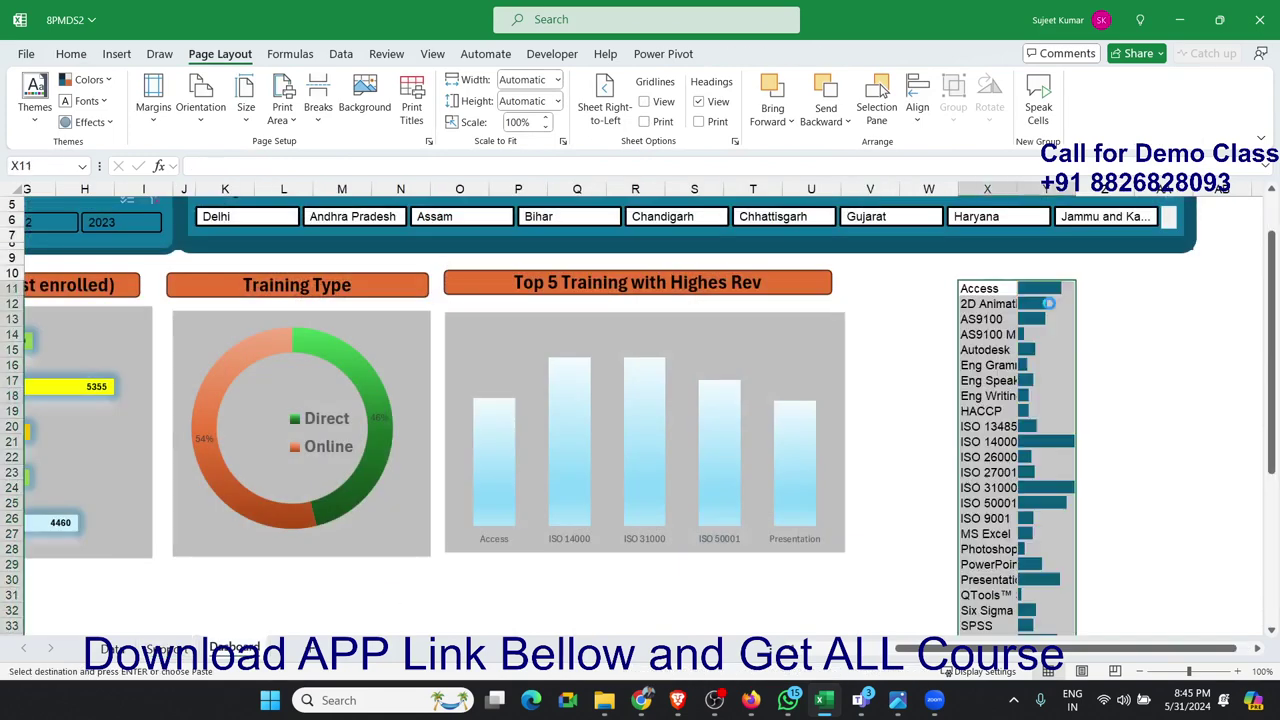
{"action": "key", "text": "Delete"}
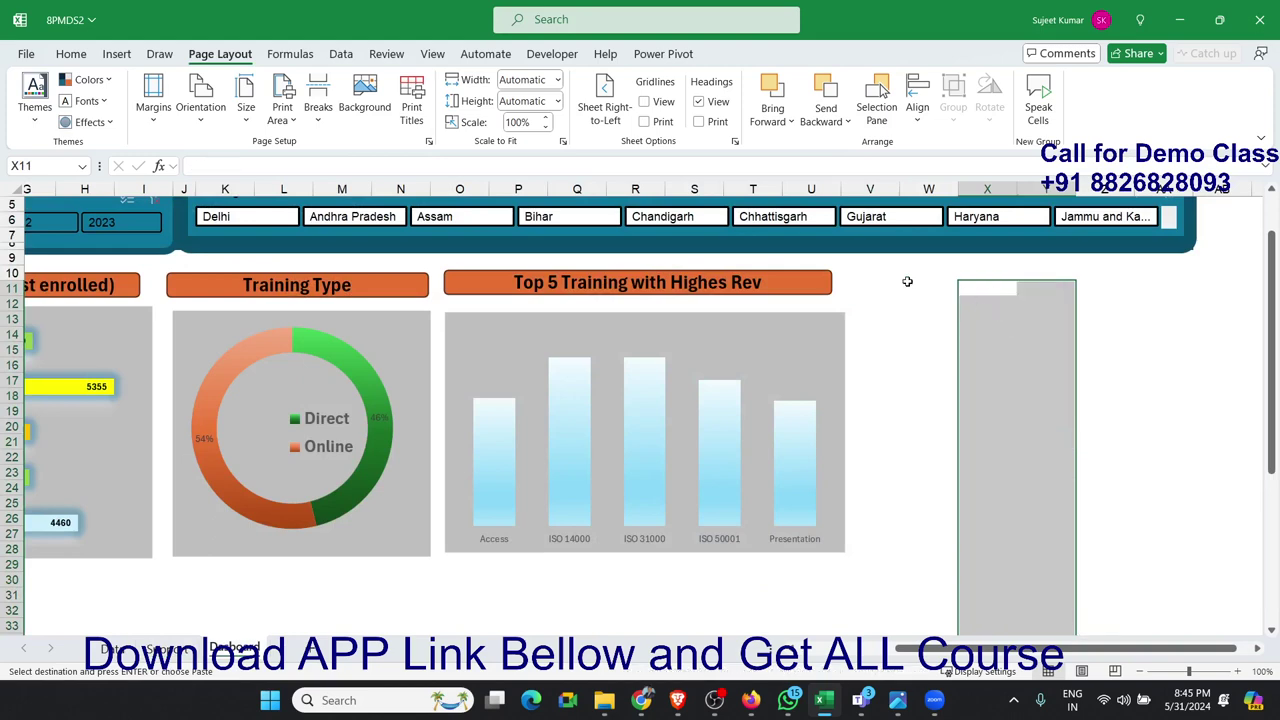
{"action": "left_click", "coordinate": [907, 281]}
{"action": "left_click", "coordinate": [68, 60]}
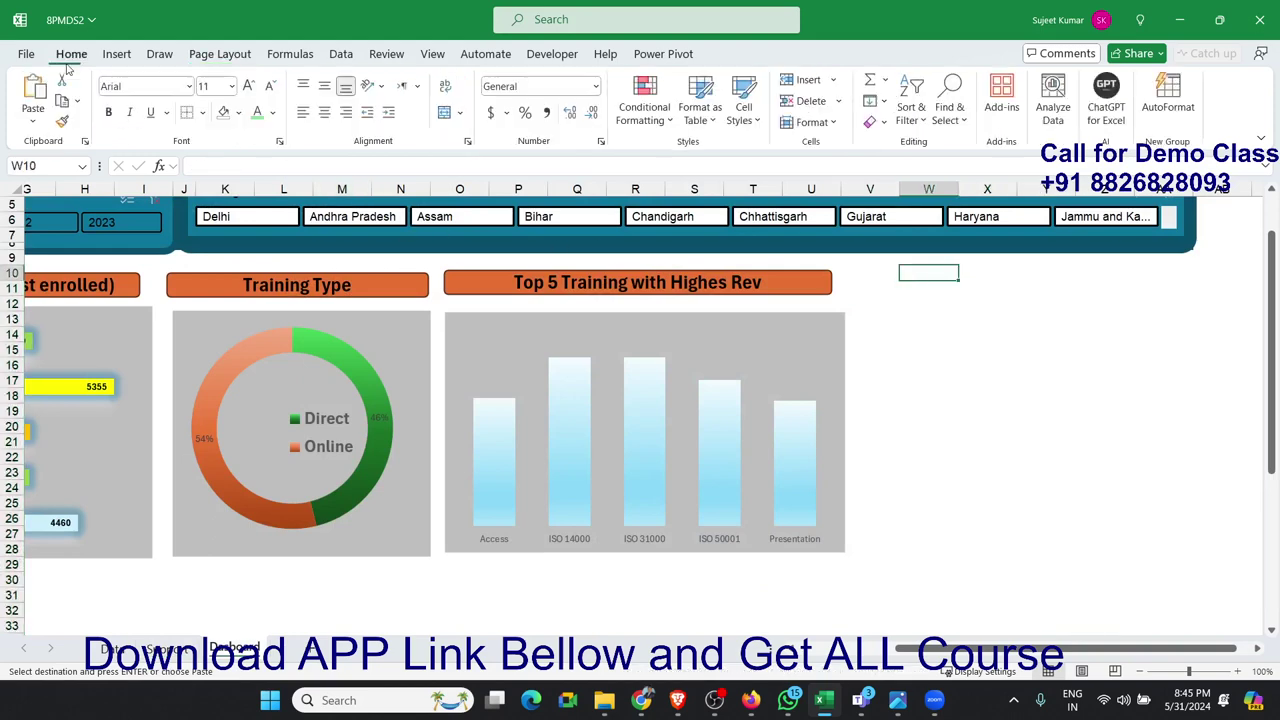
{"action": "left_click", "coordinate": [33, 114]}
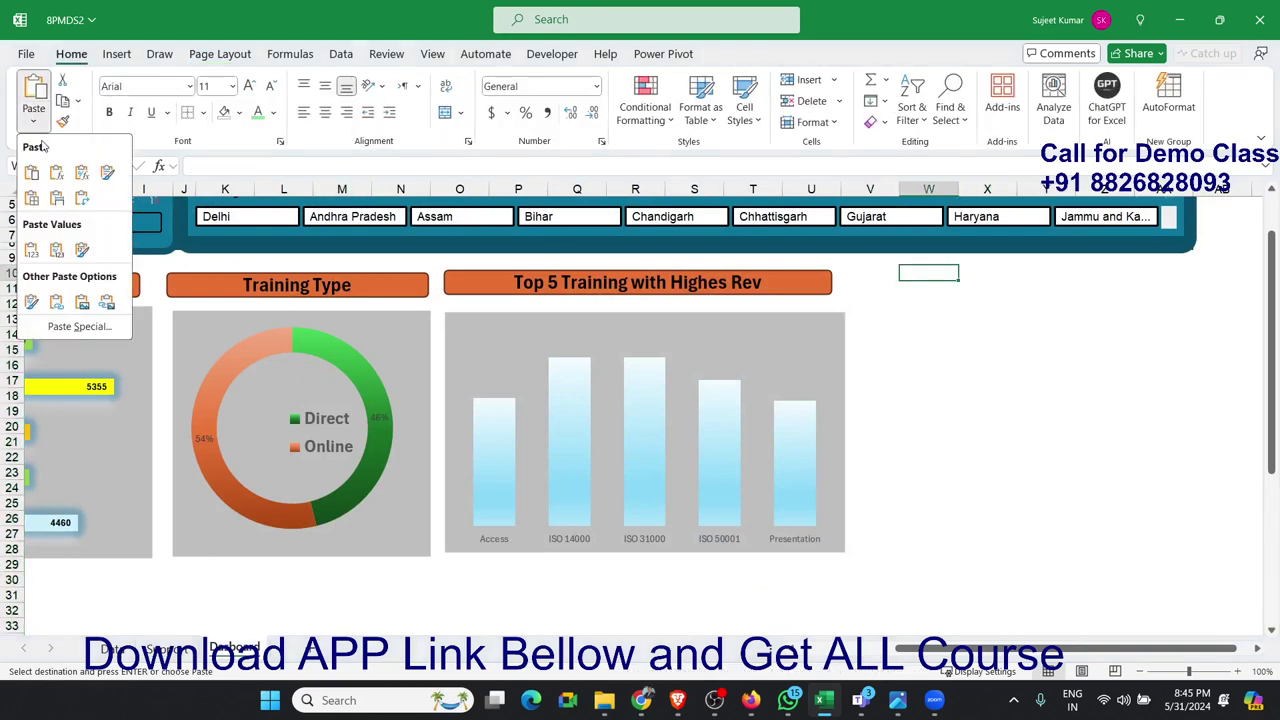
{"action": "left_click", "coordinate": [106, 303]}
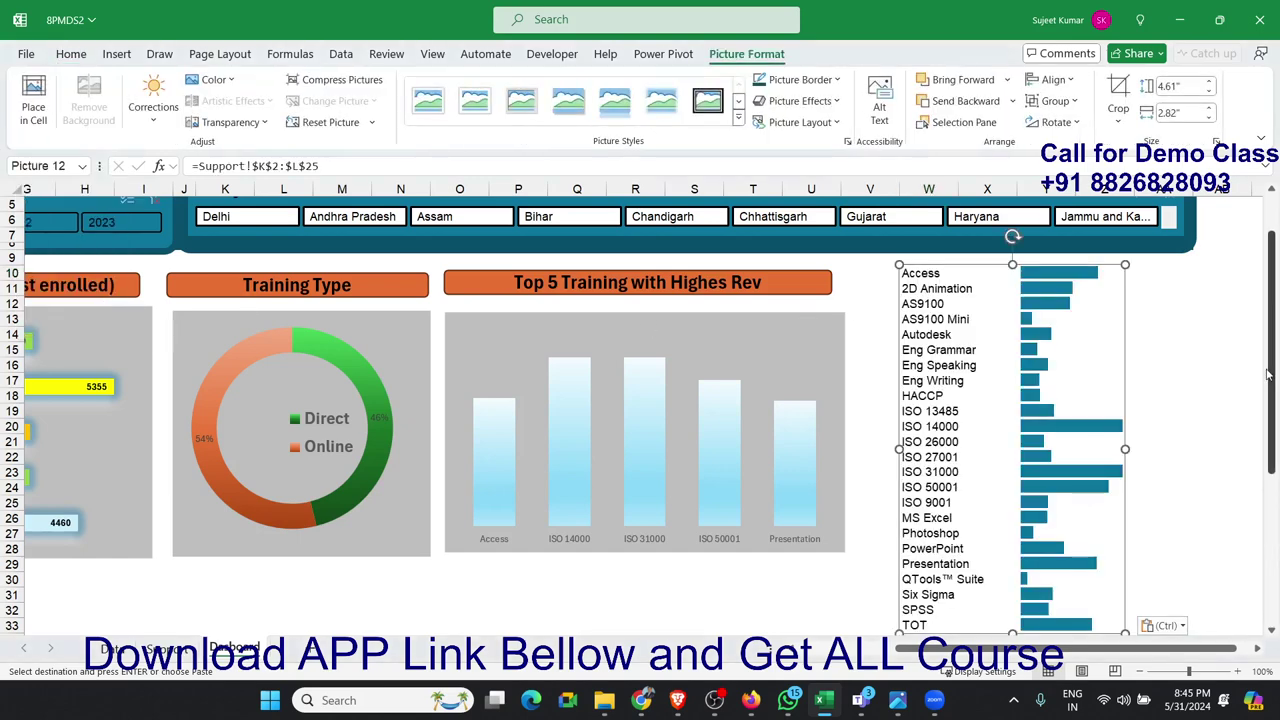
Step: Move the linked picture beside the Top 5 chart and enlarge it to 3.79 inches wide and taller
{"action": "left_click_drag", "start_coordinate": [998, 350], "coordinate": [981, 392]}
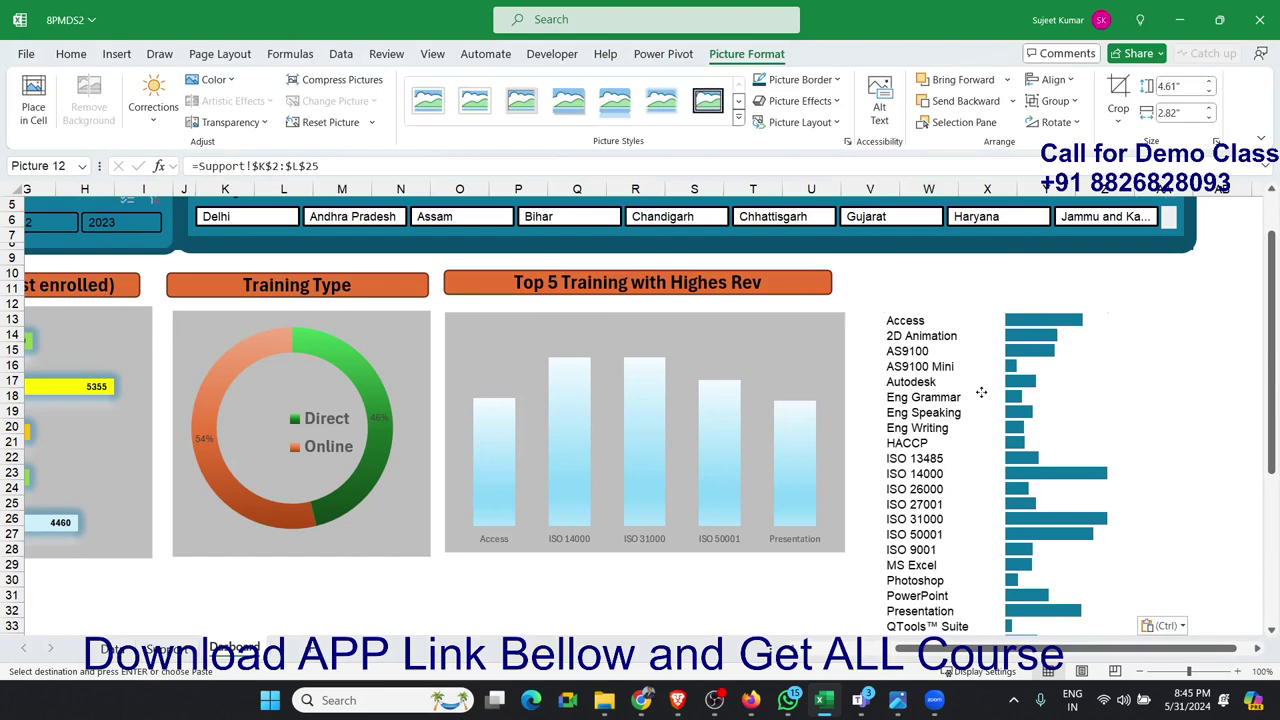
{"action": "left_click_drag", "start_coordinate": [981, 392], "coordinate": [979, 385]}
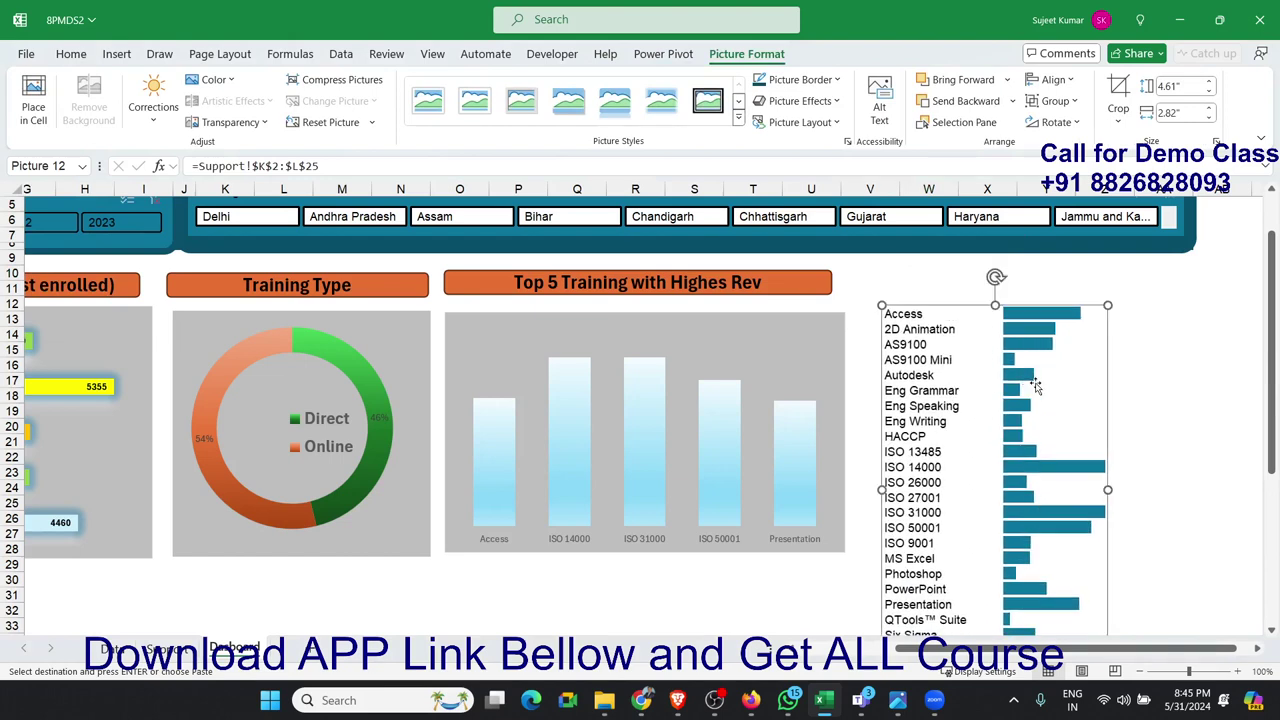
{"action": "left_click_drag", "start_coordinate": [1108, 487], "coordinate": [1183, 492]}
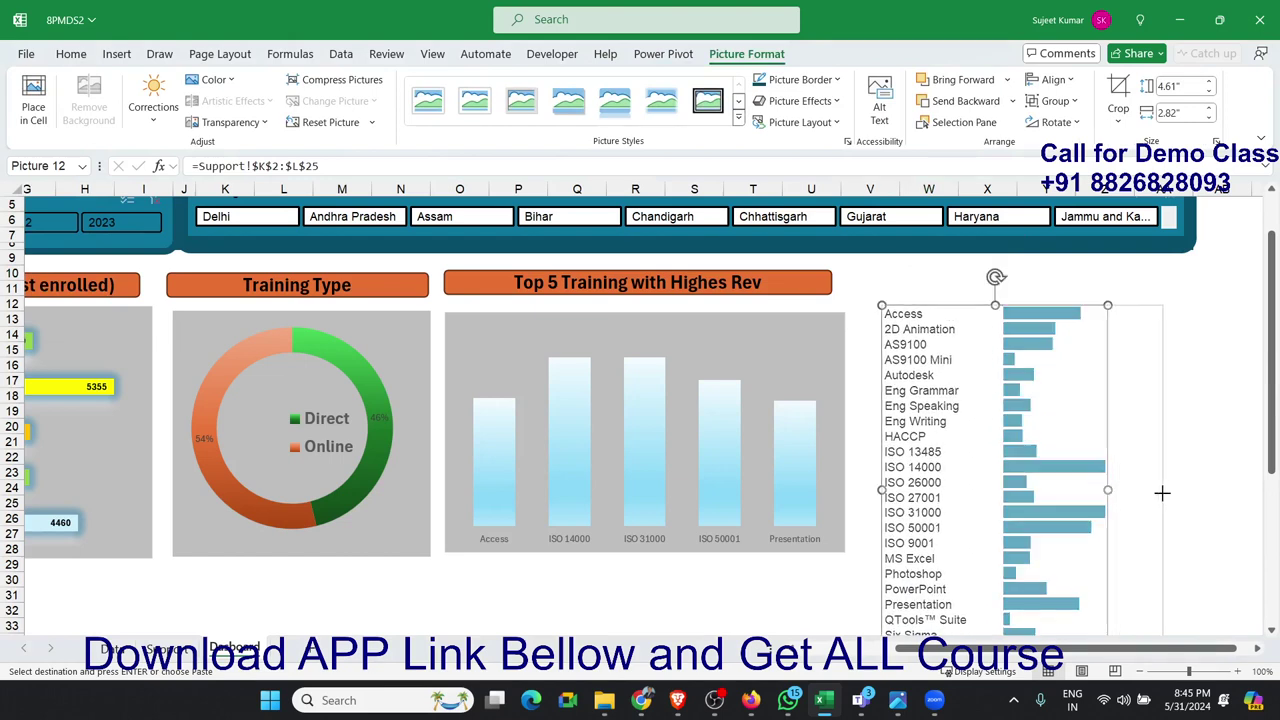
{"action": "scroll", "coordinate": [1165, 487], "scroll_direction": "down", "scroll_amount": 5}
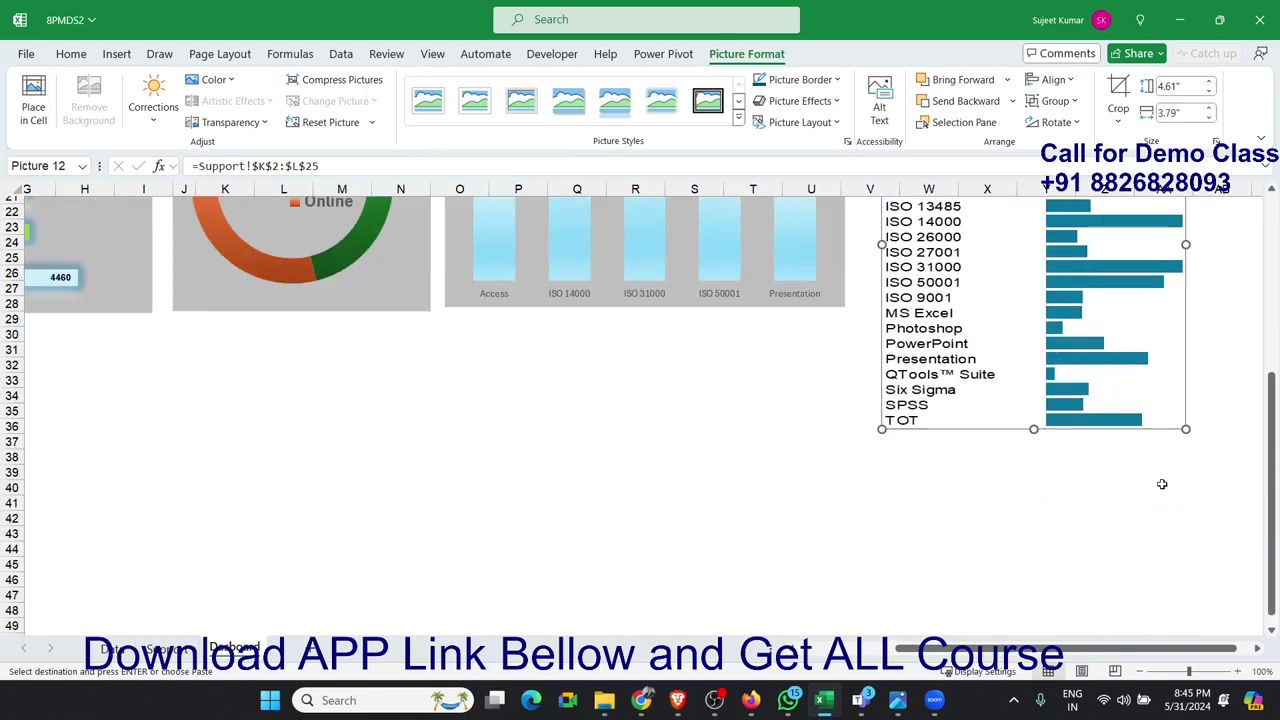
{"action": "left_click_drag", "start_coordinate": [1033, 429], "coordinate": [1034, 566]}
{"action": "left_click", "coordinate": [806, 466]}
{"action": "scroll", "coordinate": [806, 466], "scroll_direction": "up", "scroll_amount": 5}
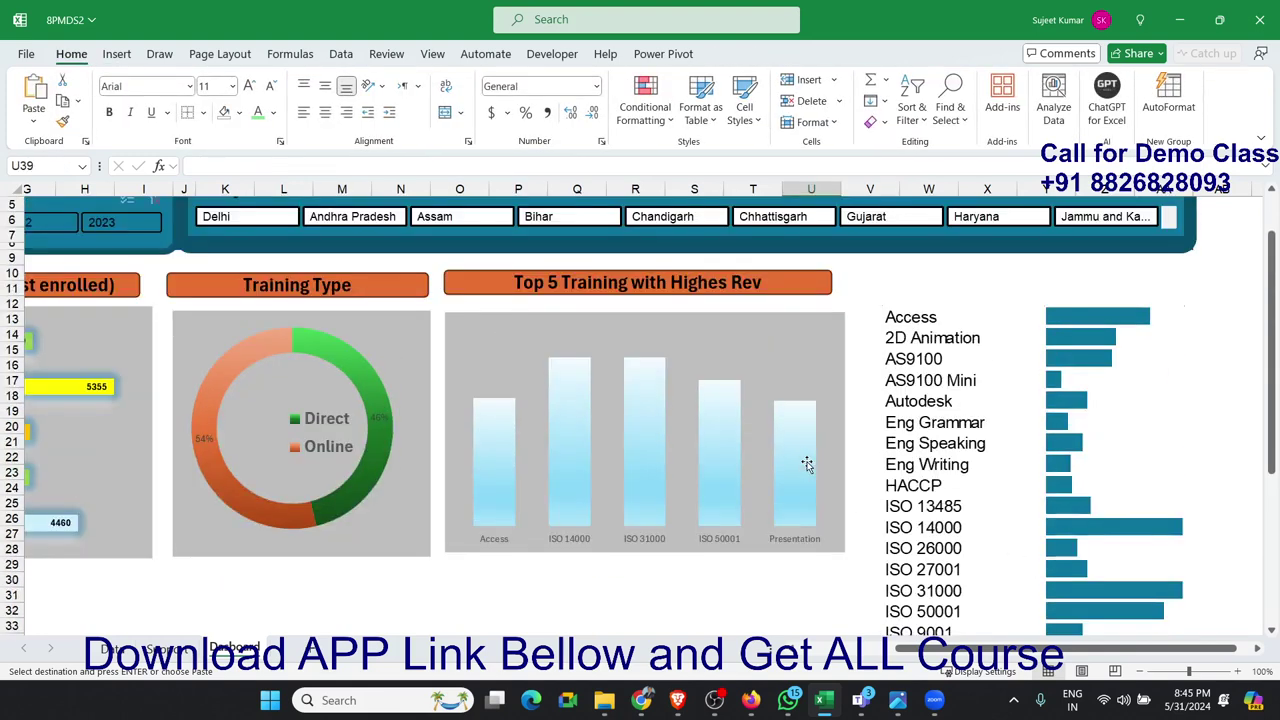
{"action": "left_click", "coordinate": [806, 293]}
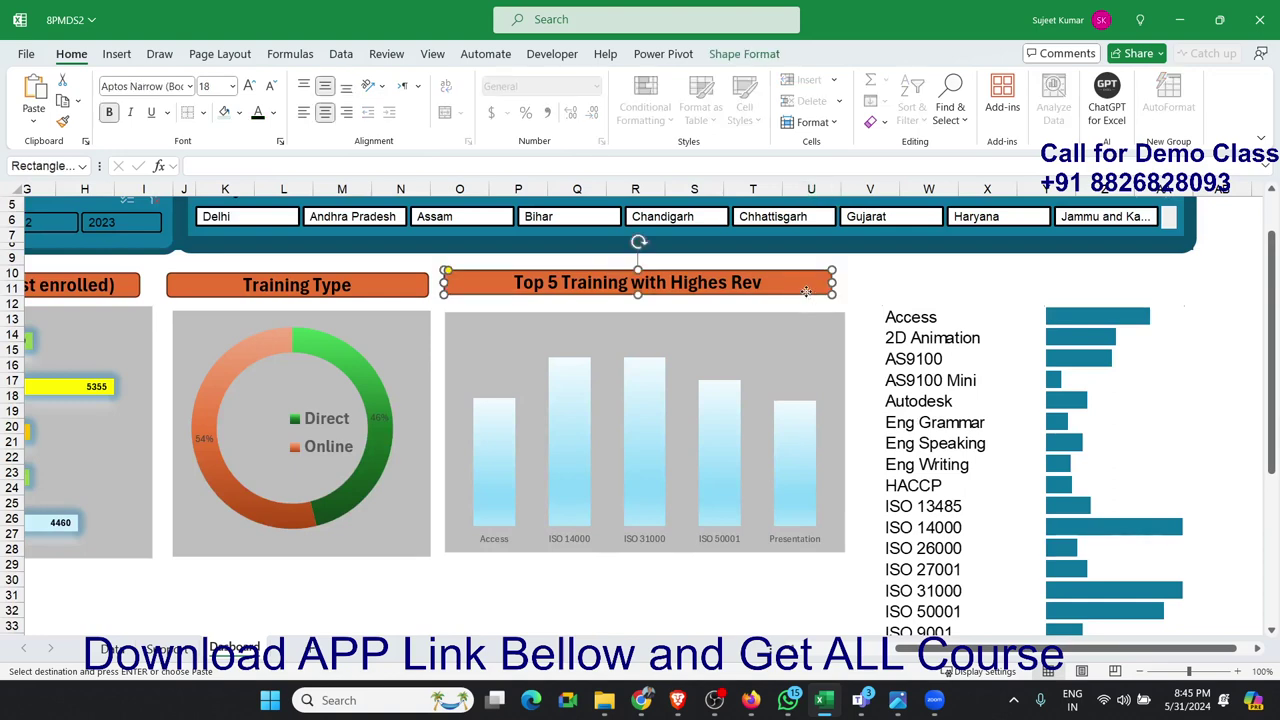
Step: Duplicate the title banner above the training list, retitle it 'Training' and shorten it
{"action": "left_click_drag", "start_coordinate": [806, 292], "coordinate": [1173, 305]}
{"action": "triple_click", "coordinate": [1106, 288]}
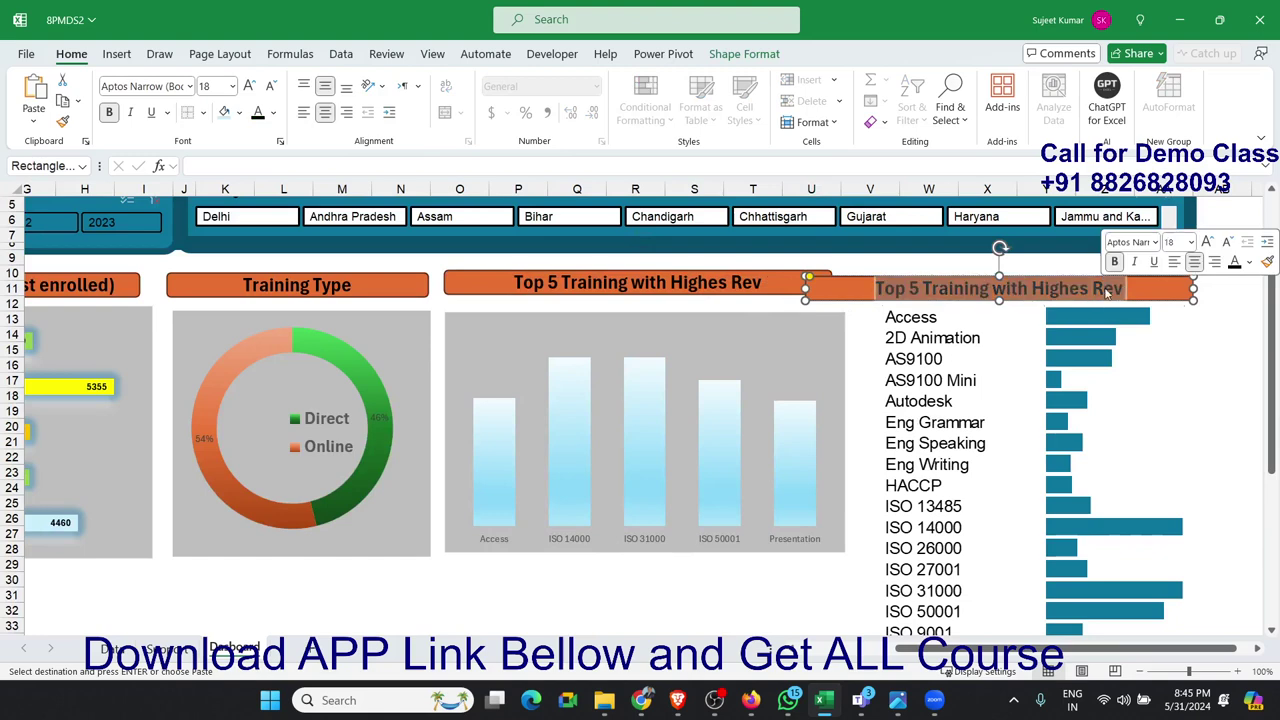
{"action": "key", "text": "Delete"}
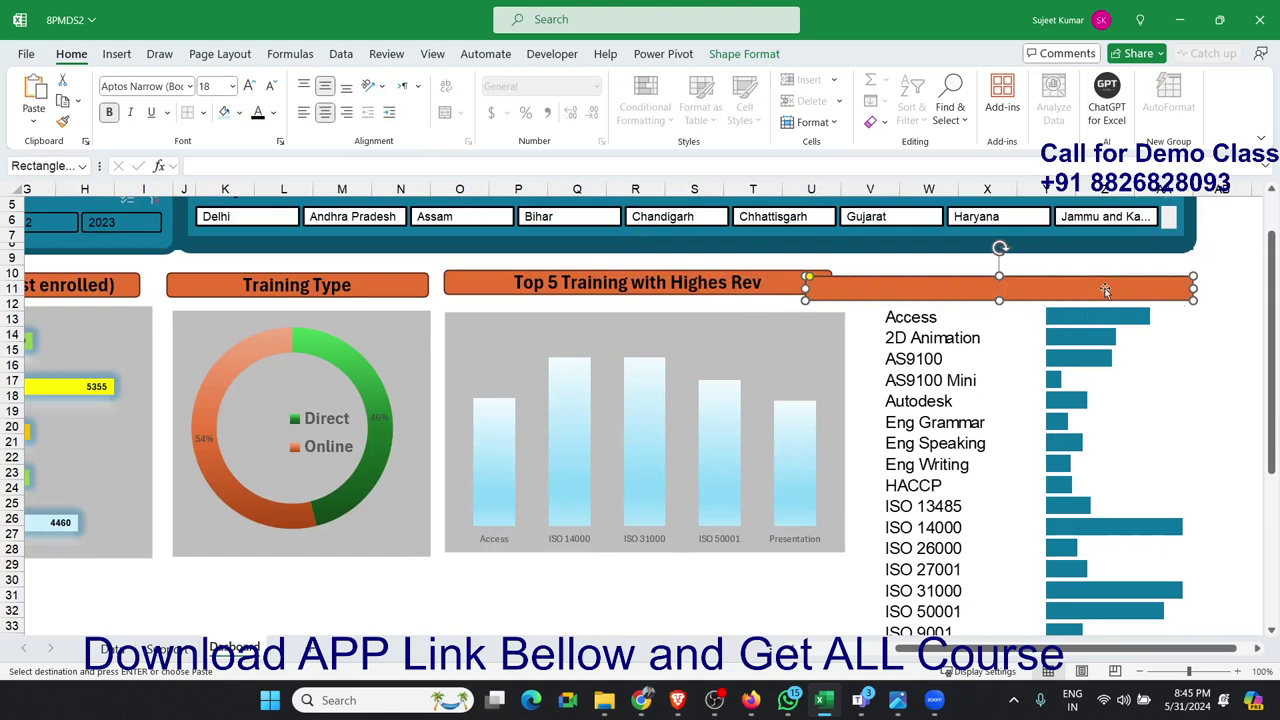
{"action": "type", "text": "ra"}
{"action": "type", "text": "ini"}
{"action": "type", "text": "n"}
{"action": "type", "text": "g"}
{"action": "left_click", "coordinate": [1218, 308]}
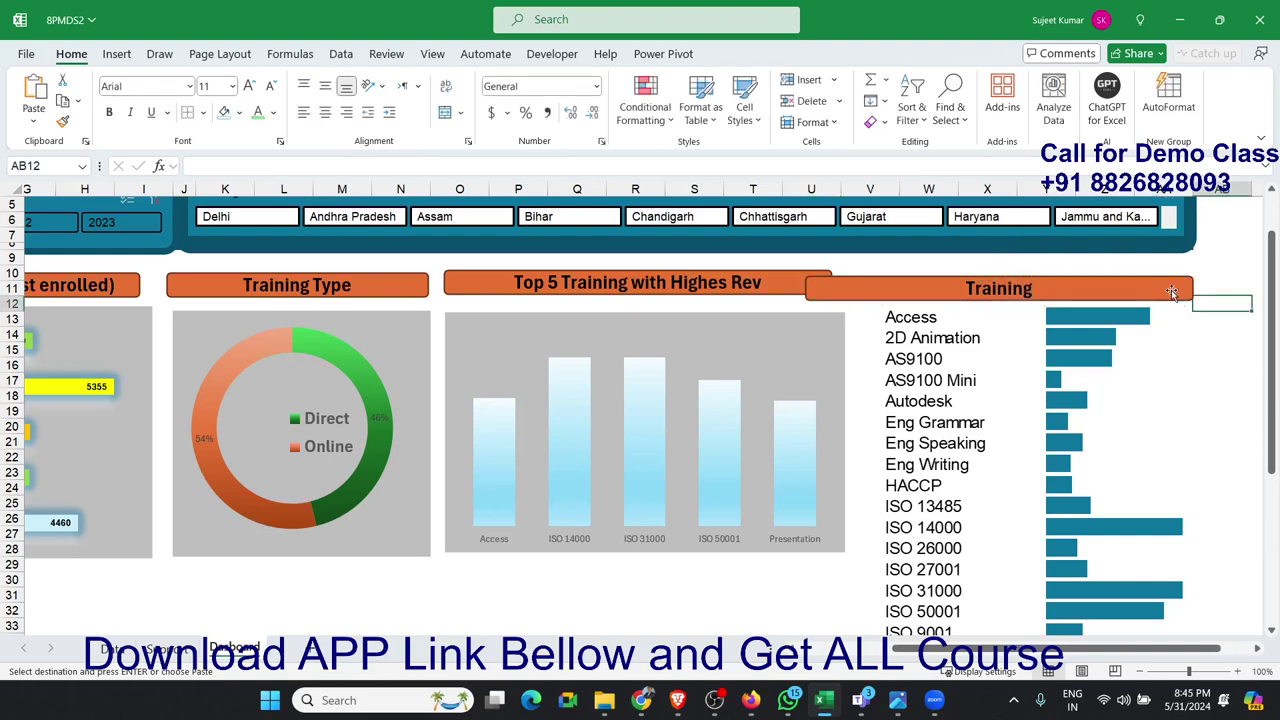
{"action": "left_click", "coordinate": [1190, 298]}
{"action": "mouse_move", "coordinate": [1196, 292]}
{"action": "left_mouse_down"}
{"action": "mouse_move", "coordinate": [920, 288]}
{"action": "mouse_move", "coordinate": [1134, 290]}
{"action": "left_mouse_up"}
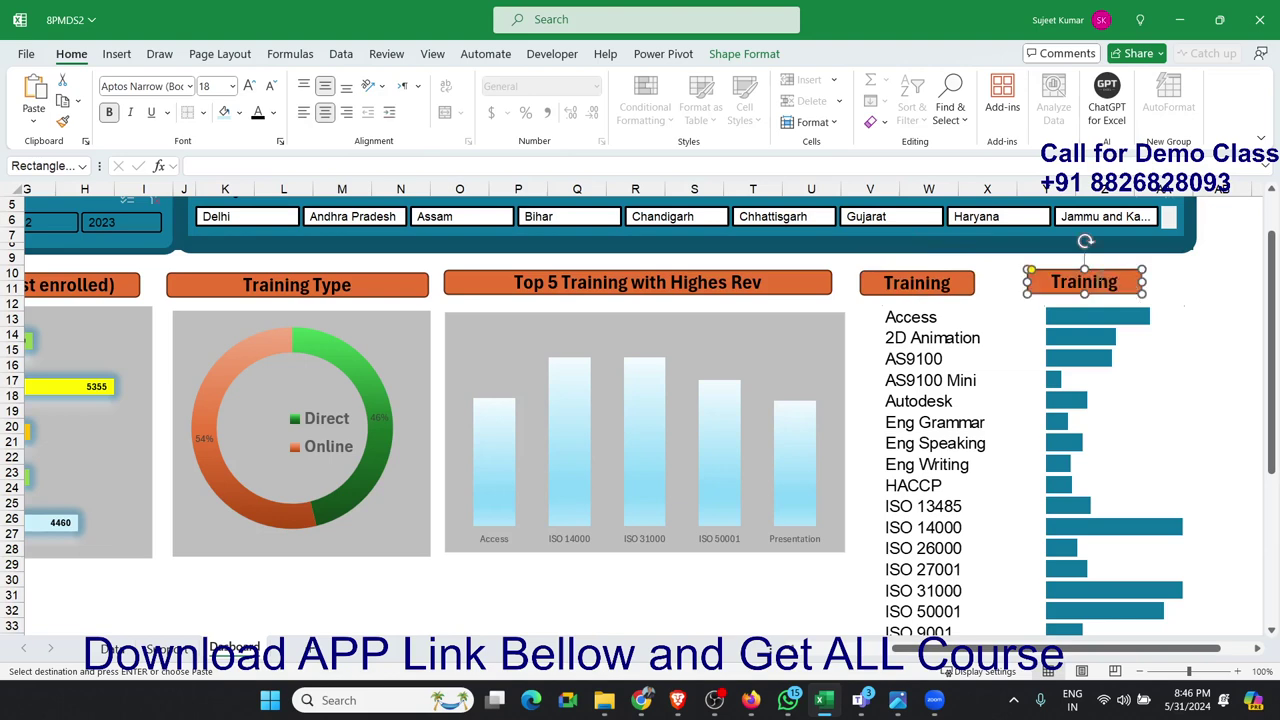
Step: Change the copied heading's text to 'Revenue' to label the bars column
{"action": "double_click", "coordinate": [1090, 282]}
{"action": "type", "text": "Re"}
{"action": "type", "text": "v"}
{"action": "type", "text": "e"}
{"action": "type", "text": "nue"}
{"action": "left_click", "coordinate": [1178, 343]}
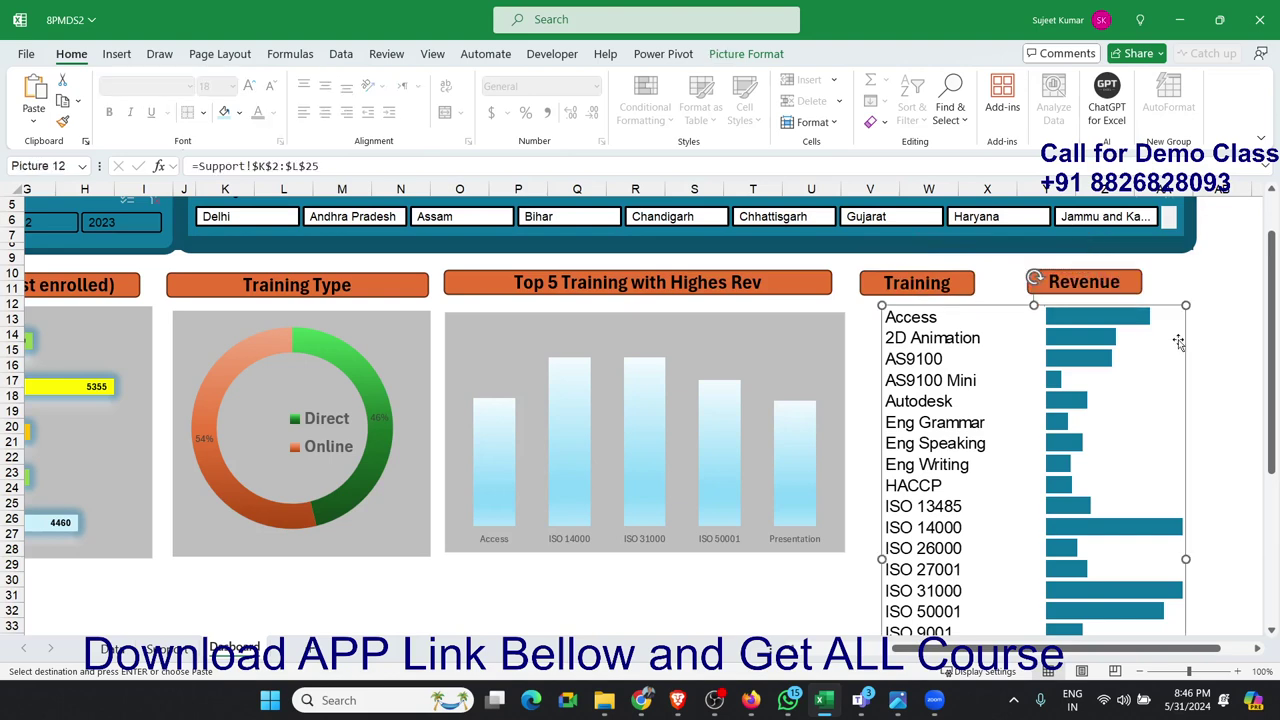
{"action": "left_click", "coordinate": [614, 584]}
{"action": "scroll", "coordinate": [612, 585], "scroll_direction": "down", "scroll_amount": 2}
{"action": "scroll", "coordinate": [585, 555], "scroll_direction": "down", "scroll_amount": 2}
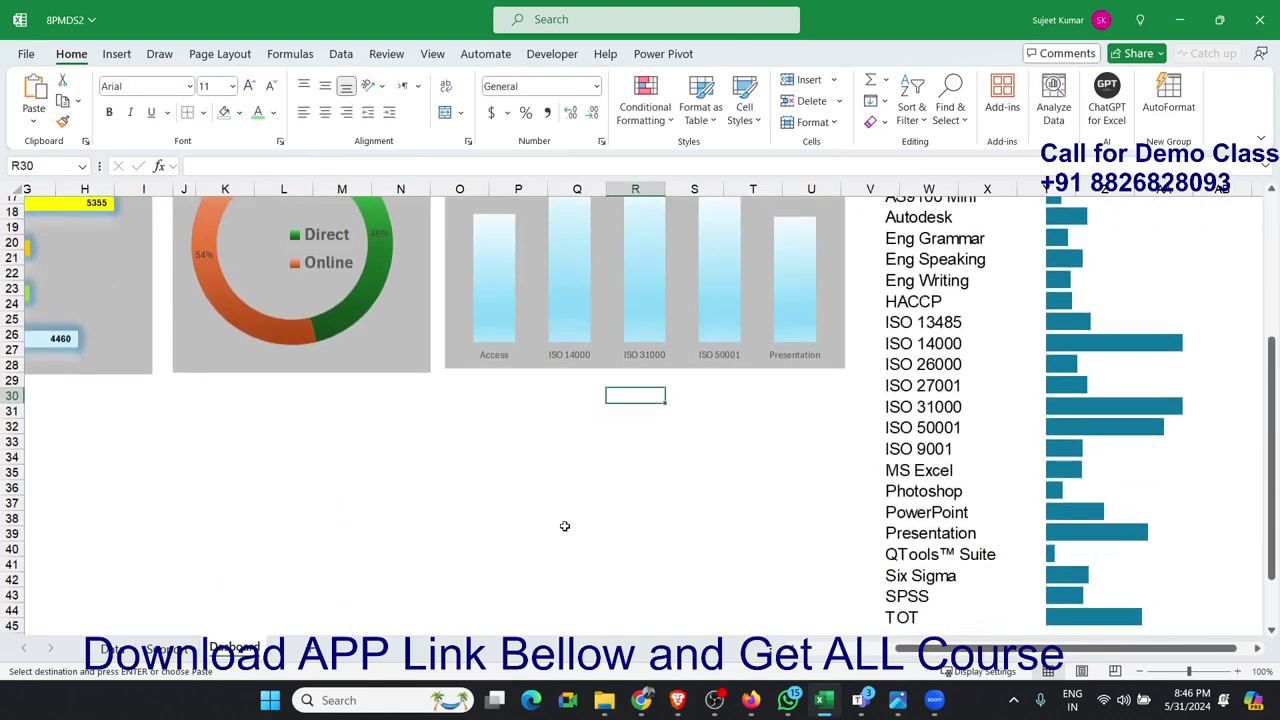
{"action": "scroll", "coordinate": [550, 450], "scroll_direction": "up", "scroll_amount": 4}
{"action": "mouse_move", "coordinate": [573, 361]}
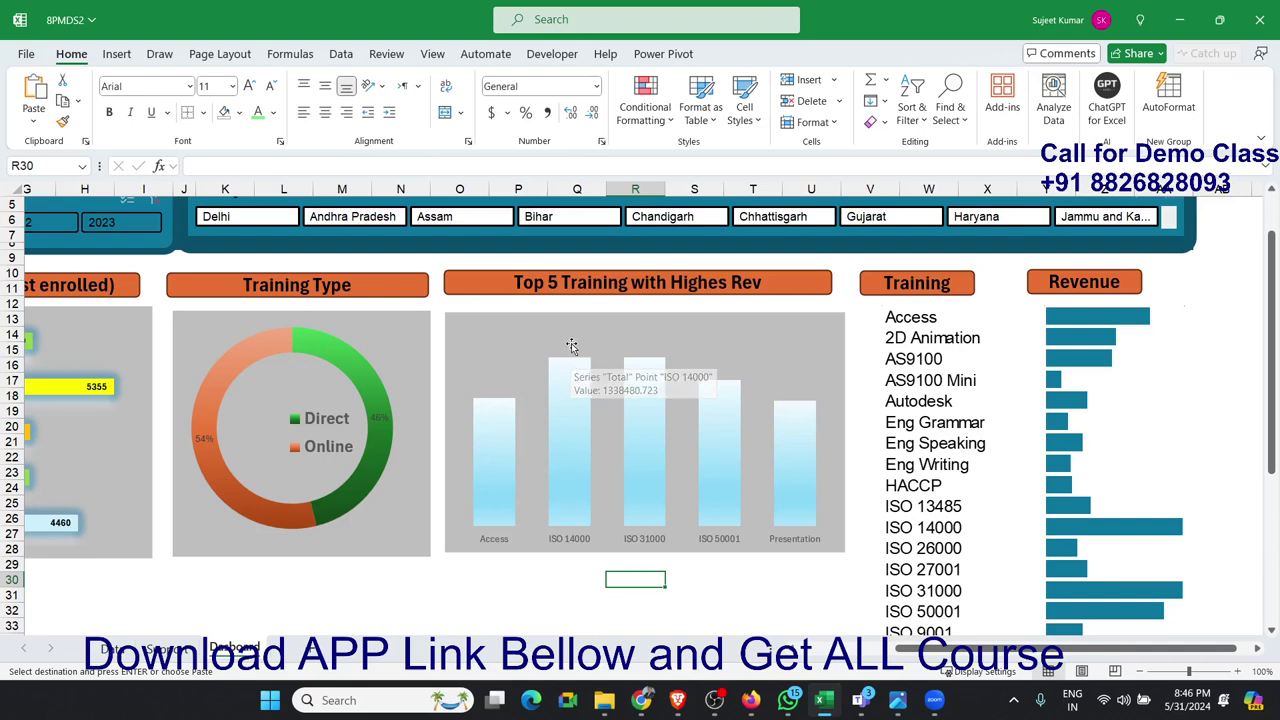
{"action": "left_click", "coordinate": [570, 292]}
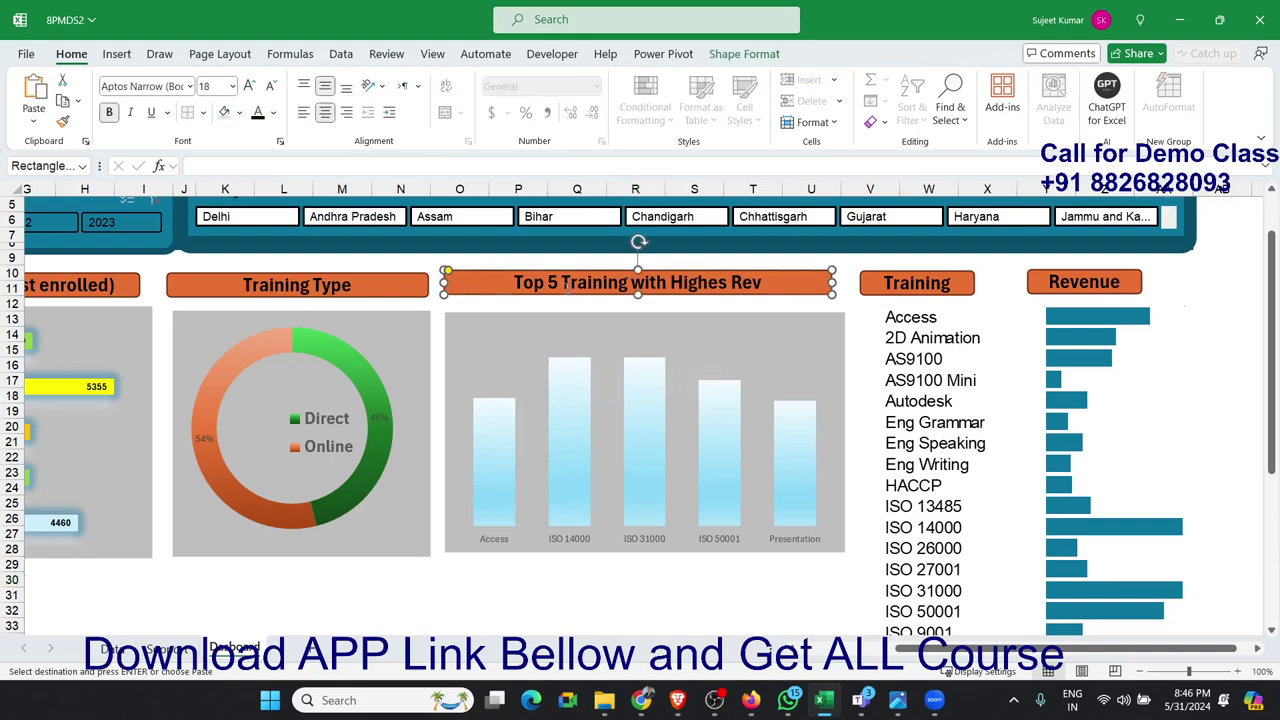
Step: Duplicate the Top 5 Training title shape and stretch the copy beneath all three charts
{"action": "left_click", "coordinate": [388, 606]}
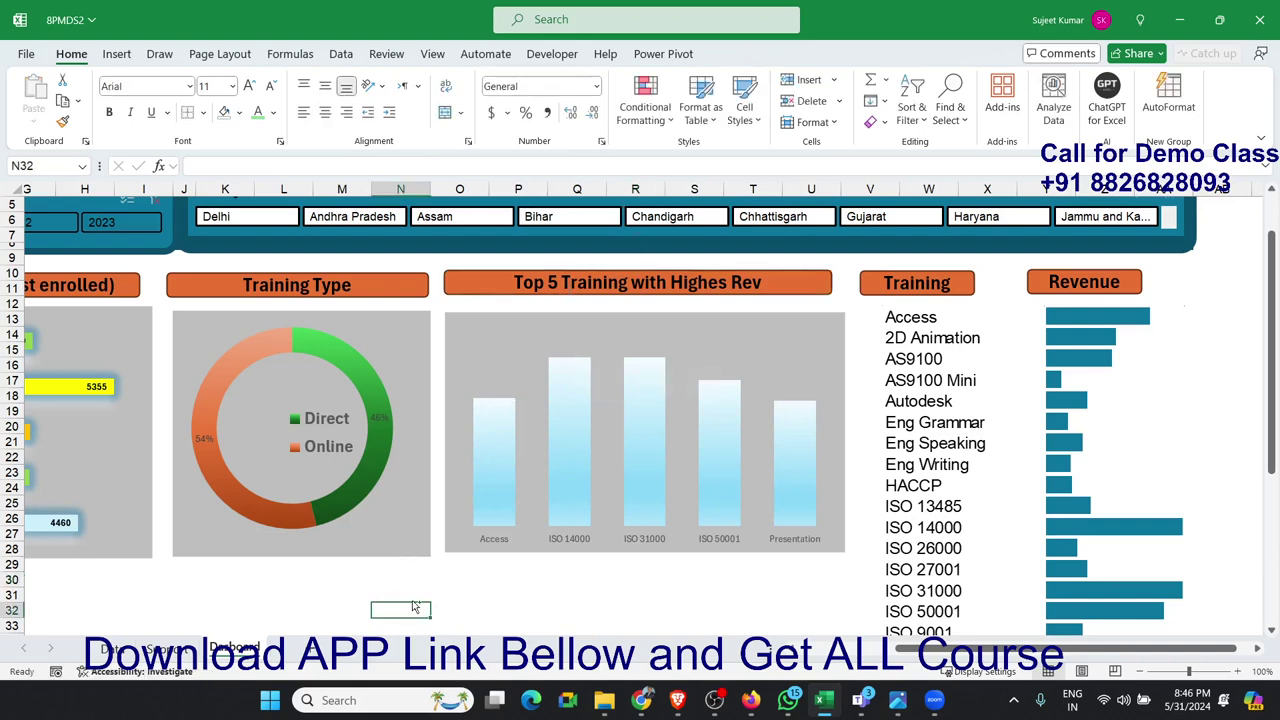
{"action": "left_click", "coordinate": [505, 292]}
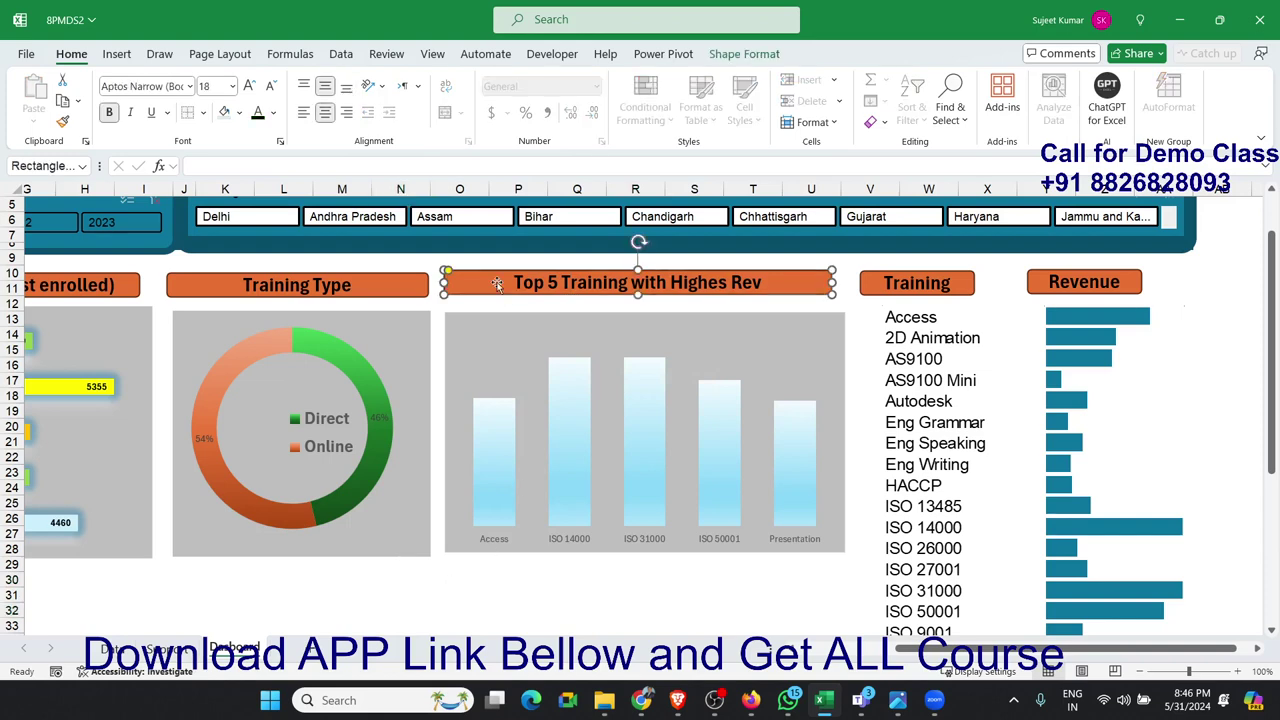
{"action": "key", "text": "ctrl+c"}
{"action": "left_click", "coordinate": [393, 591]}
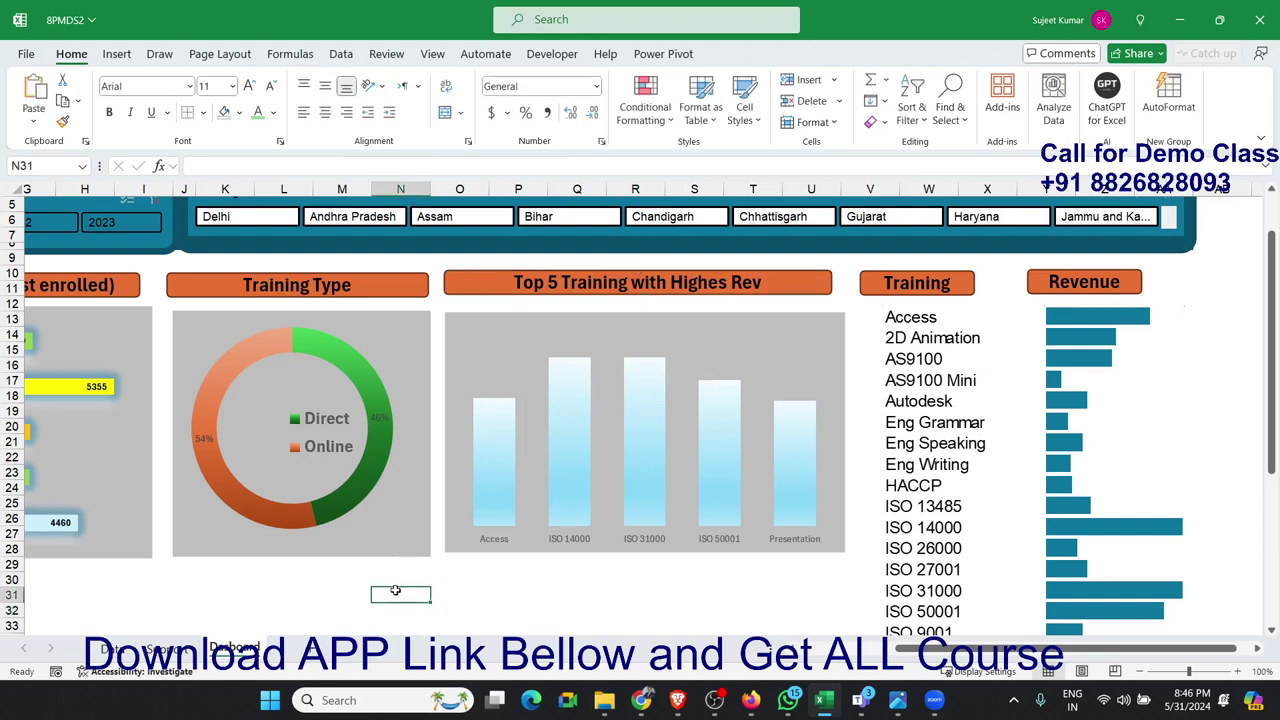
{"action": "key", "text": "ctrl+v"}
{"action": "scroll", "coordinate": [566, 560], "scroll_direction": "down", "scroll_amount": 2}
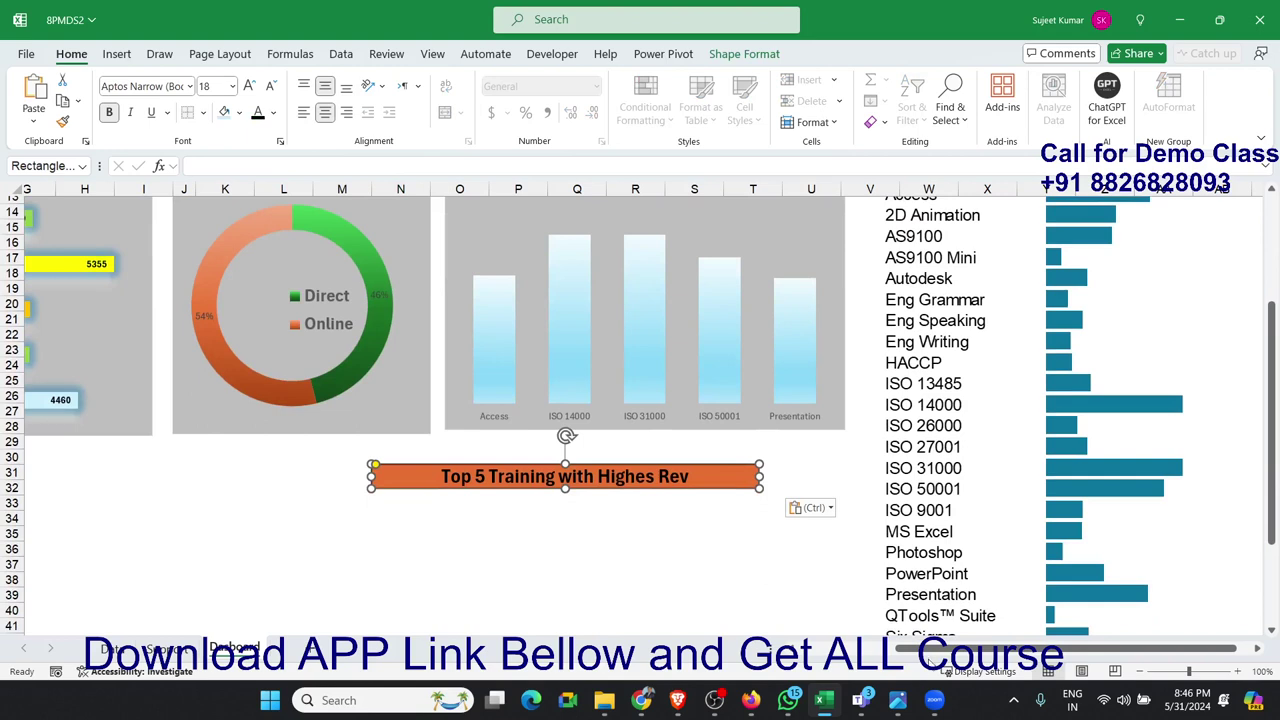
{"action": "scroll", "coordinate": [780, 500], "scroll_direction": "left", "scroll_amount": 5}
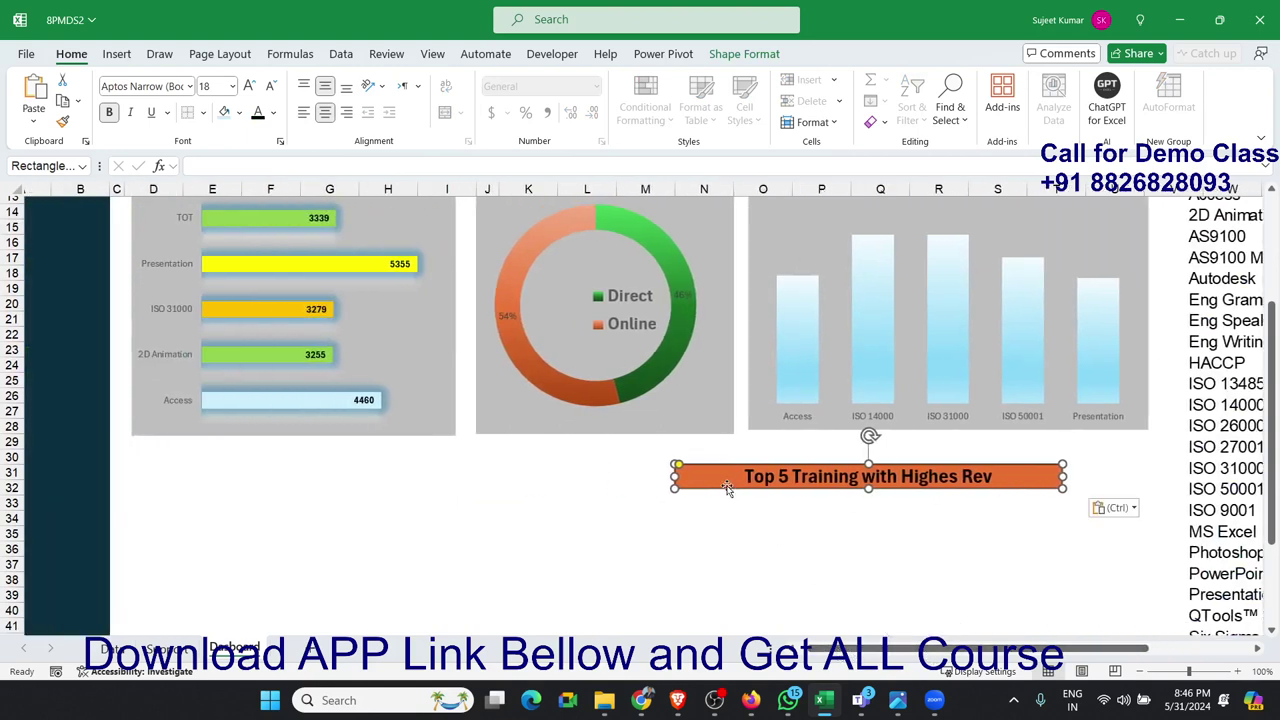
{"action": "left_click_drag", "start_coordinate": [727, 488], "coordinate": [199, 466]}
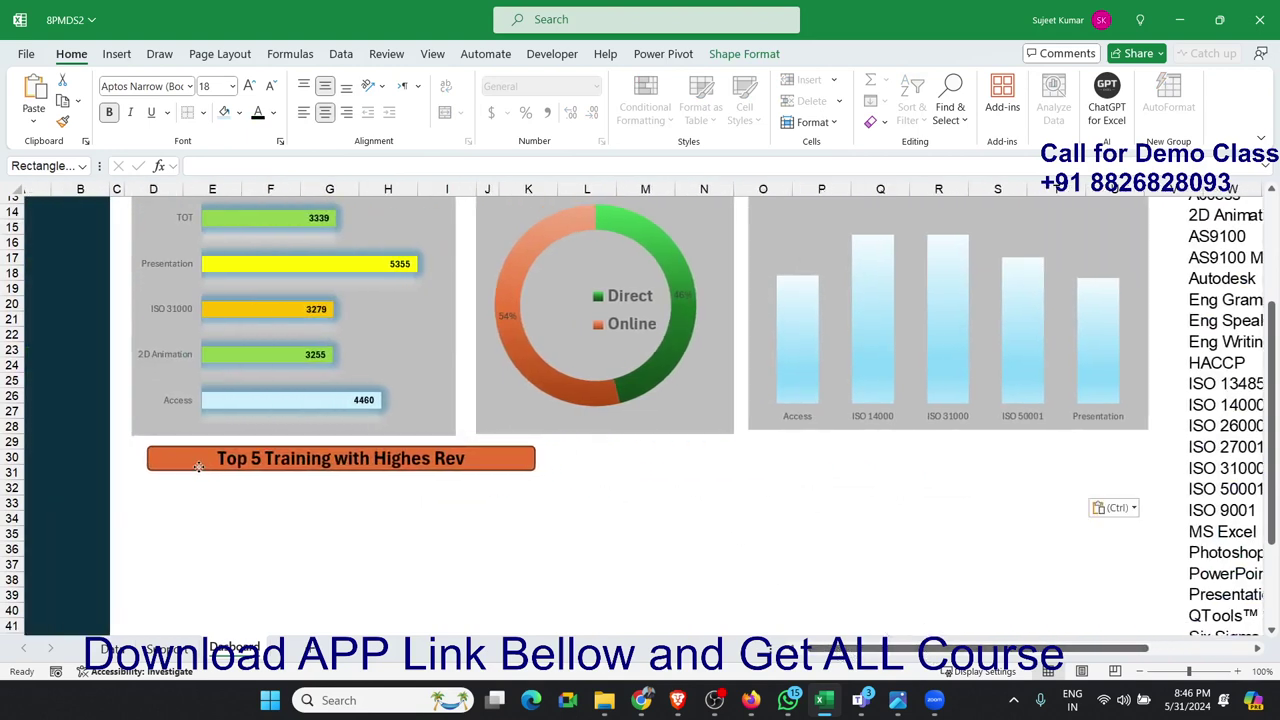
{"action": "left_click_drag", "start_coordinate": [199, 466], "coordinate": [189, 463]}
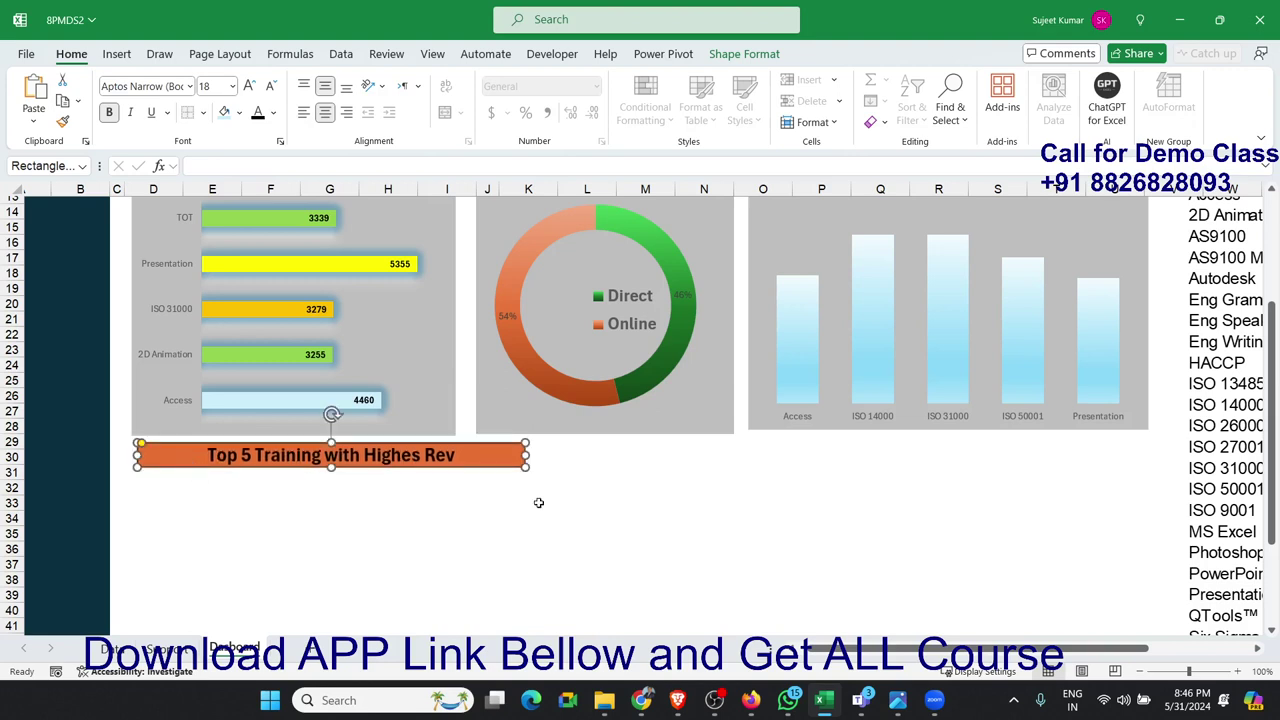
{"action": "left_click_drag", "start_coordinate": [527, 457], "coordinate": [1152, 466]}
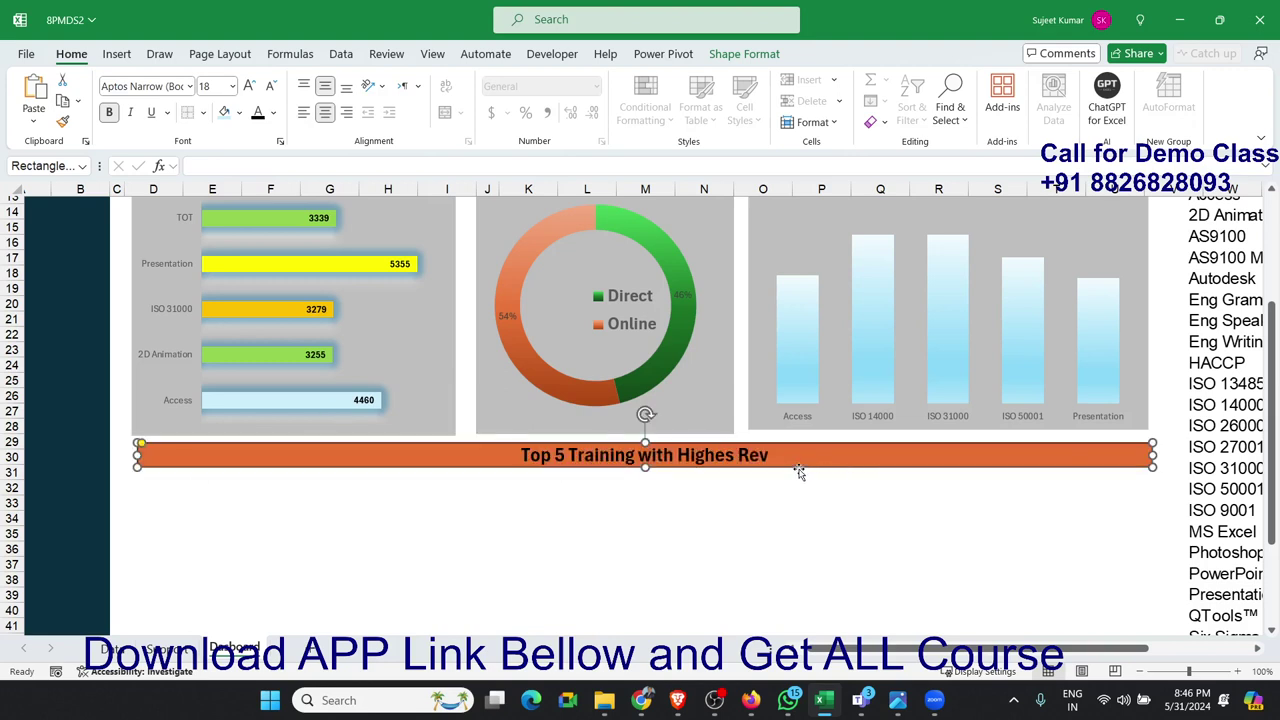
Step: Replace the banner's text with 'Monthly Enrolled Students'
{"action": "triple_click", "coordinate": [742, 455]}
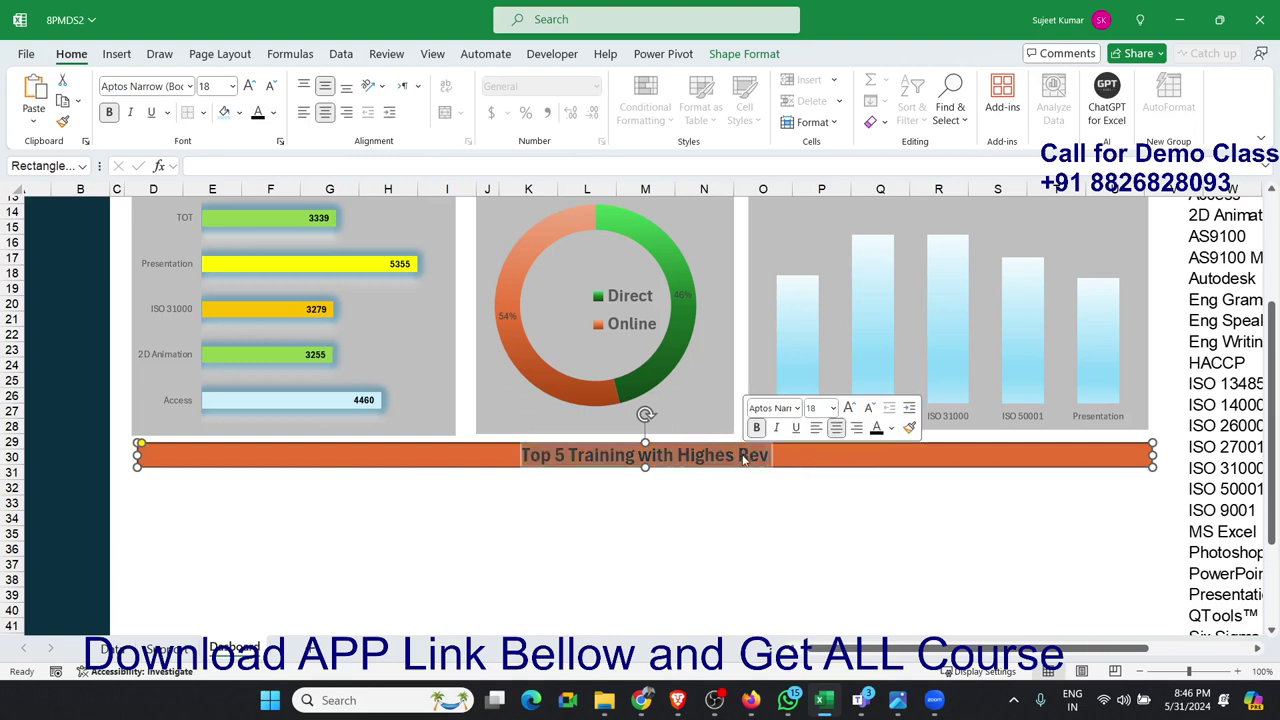
{"action": "key", "text": "BackSpace"}
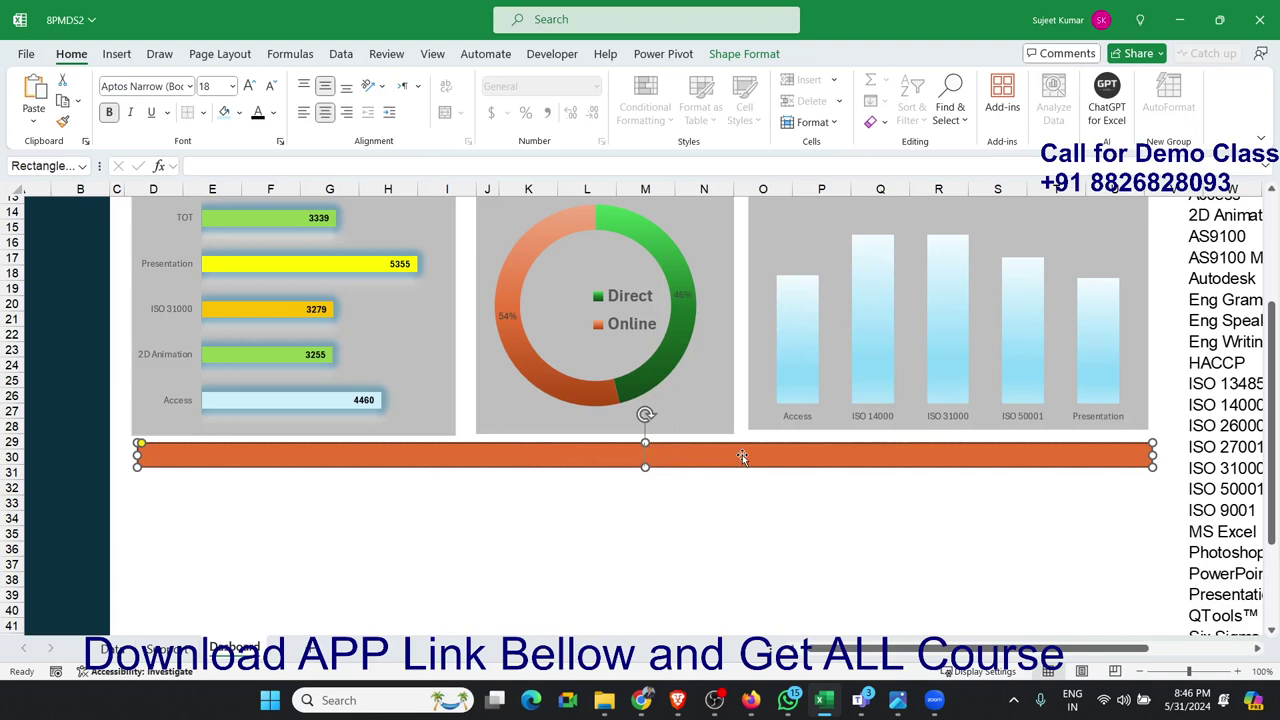
{"action": "type", "text": "Mon"}
{"action": "type", "text": "thly"}
{"action": "type", "text": " En"}
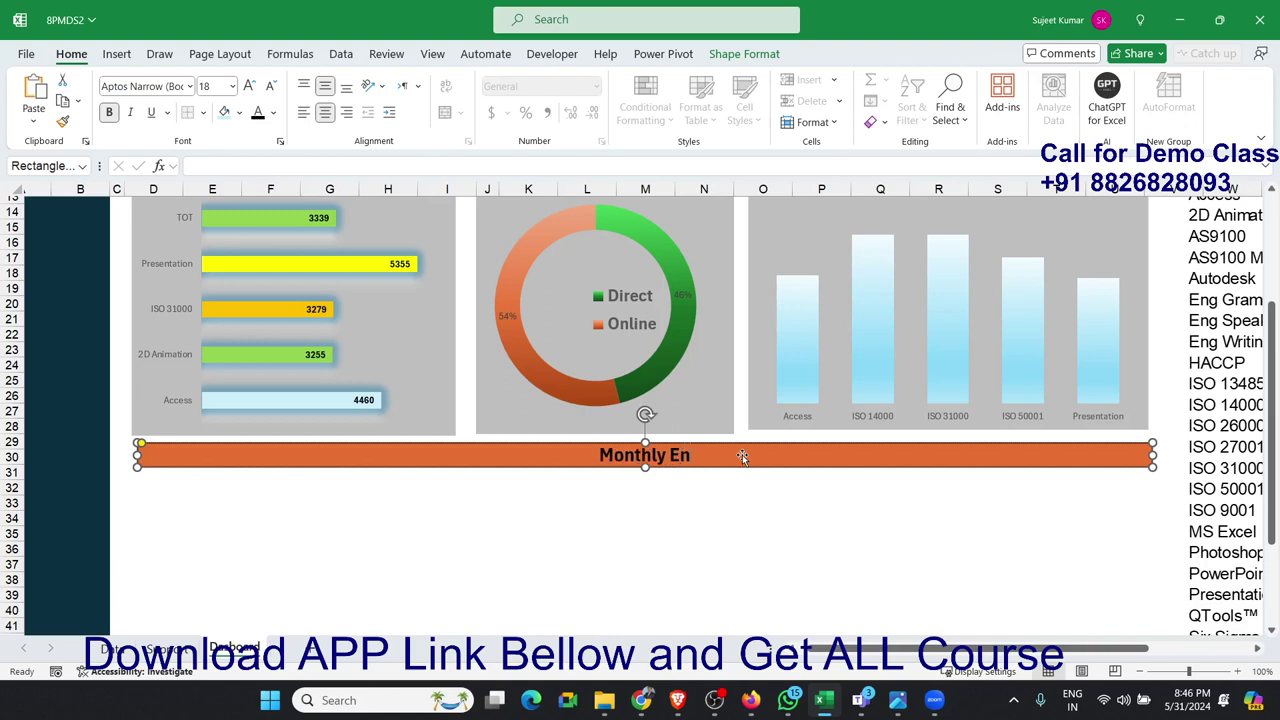
{"action": "type", "text": "rol"}
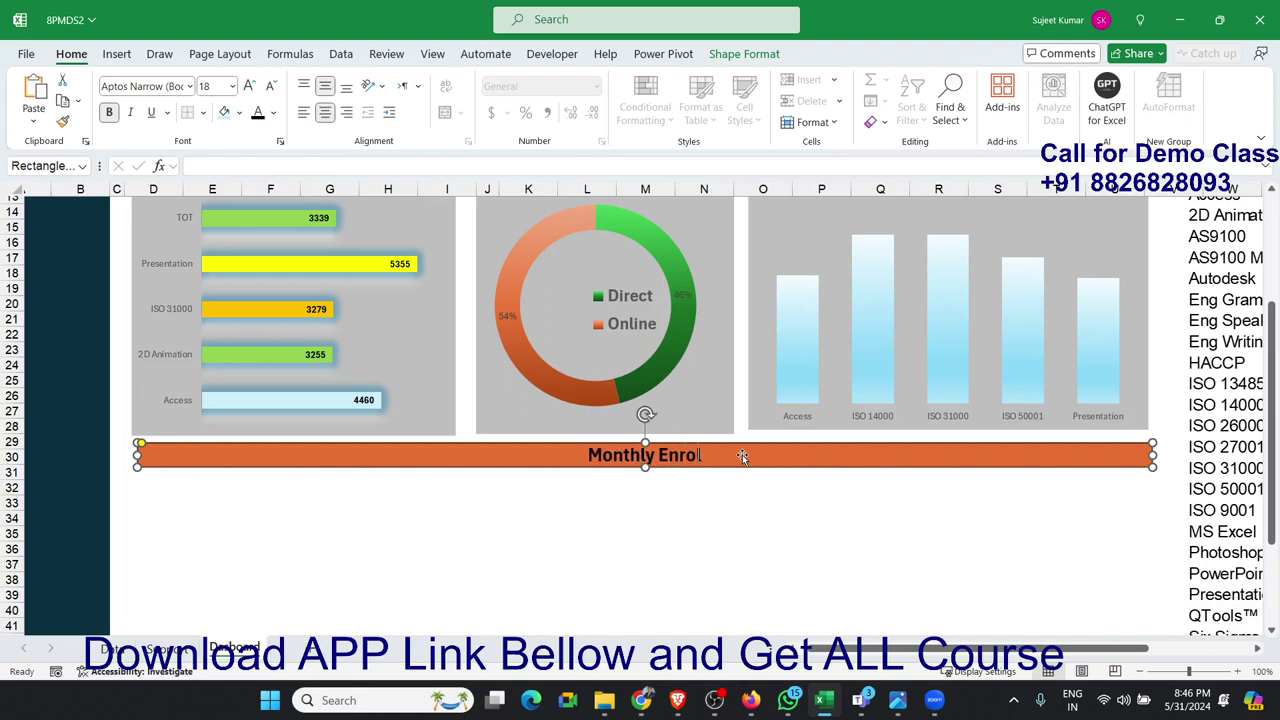
{"action": "type", "text": "led"}
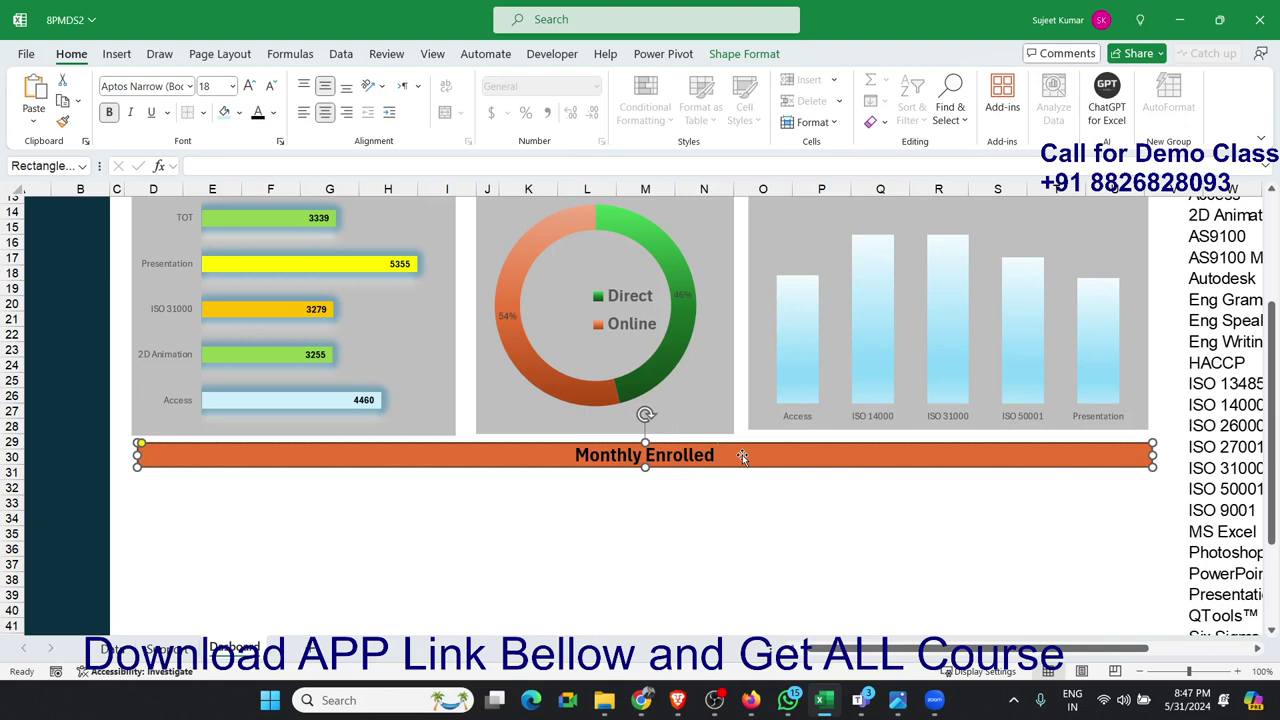
{"action": "type", "text": " Student"}
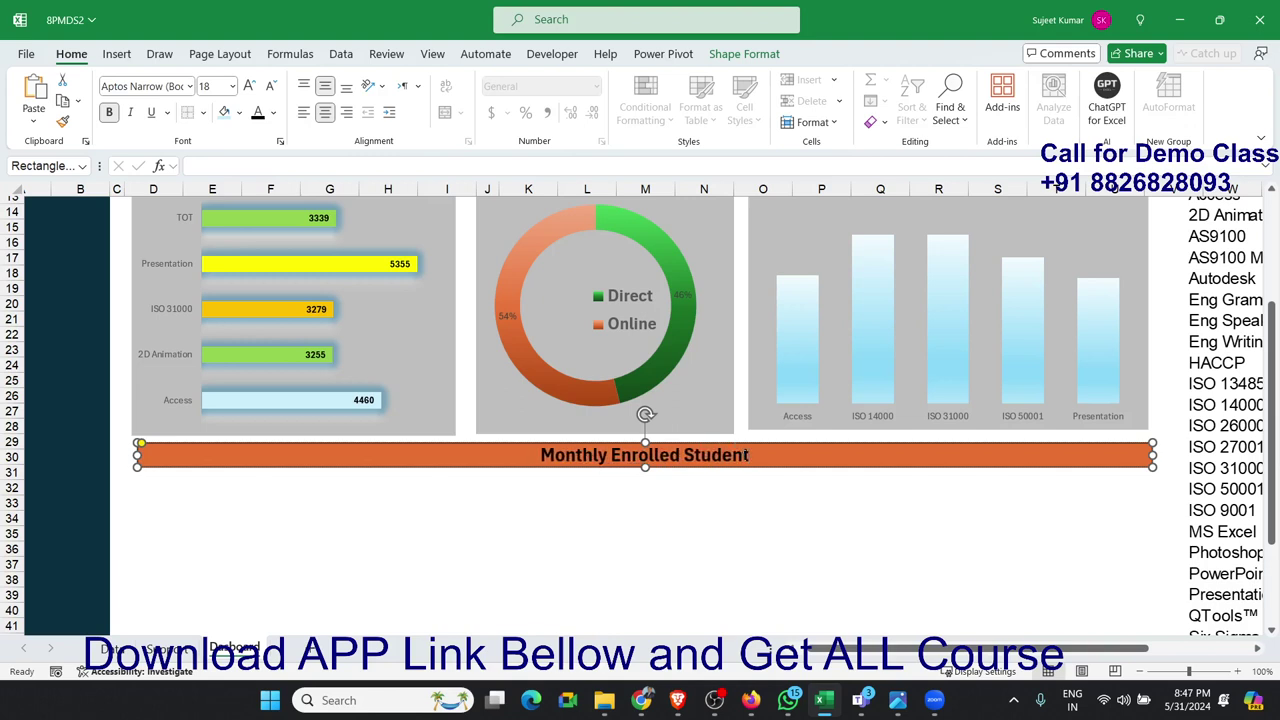
{"action": "type", "text": "s"}
{"action": "left_click", "coordinate": [762, 487]}
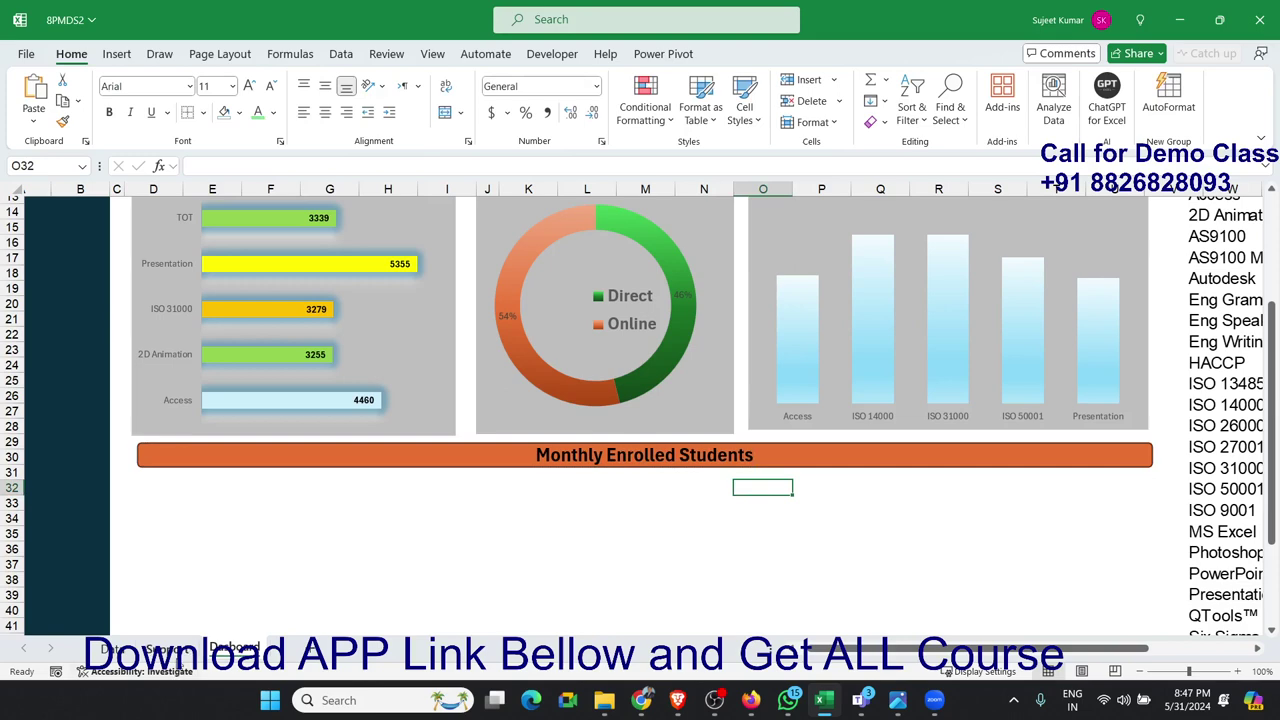
Step: Copy the revenue pivot table H1:I7 on the Support sheet to cell N2
{"action": "left_click", "coordinate": [170, 650]}
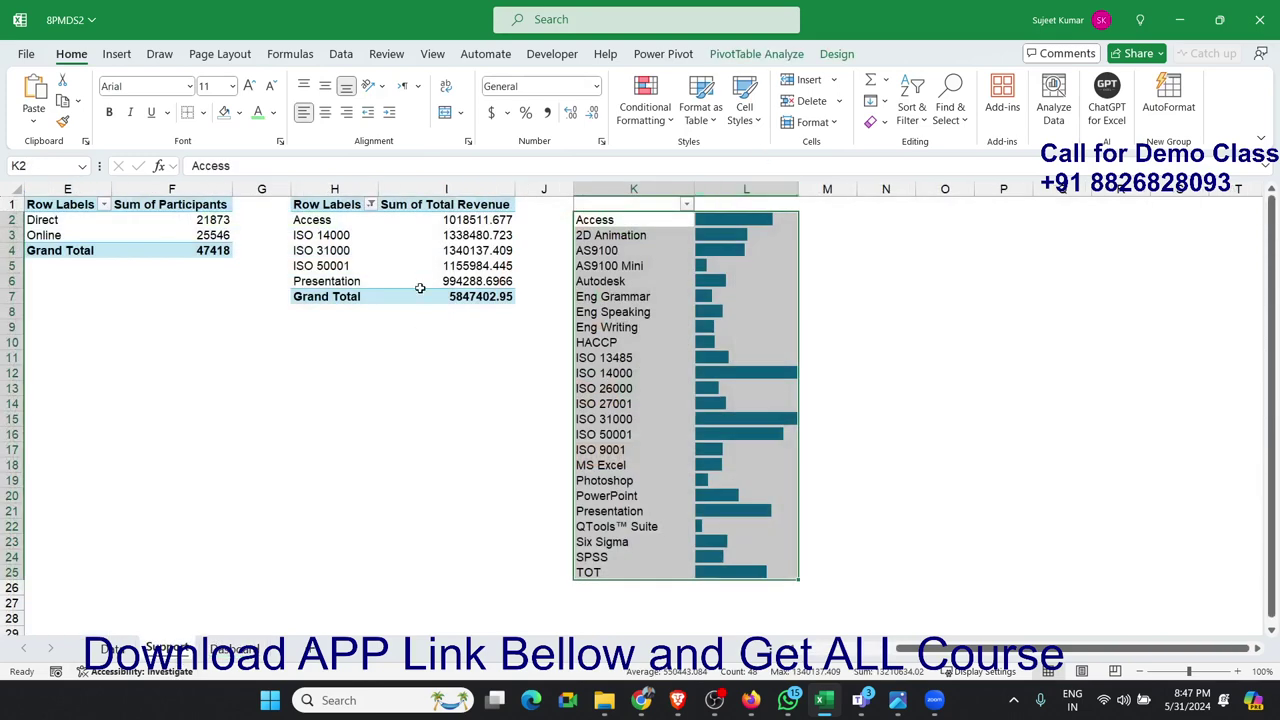
{"action": "left_click", "coordinate": [381, 250]}
{"action": "left_click_drag", "start_coordinate": [327, 203], "coordinate": [447, 289]}
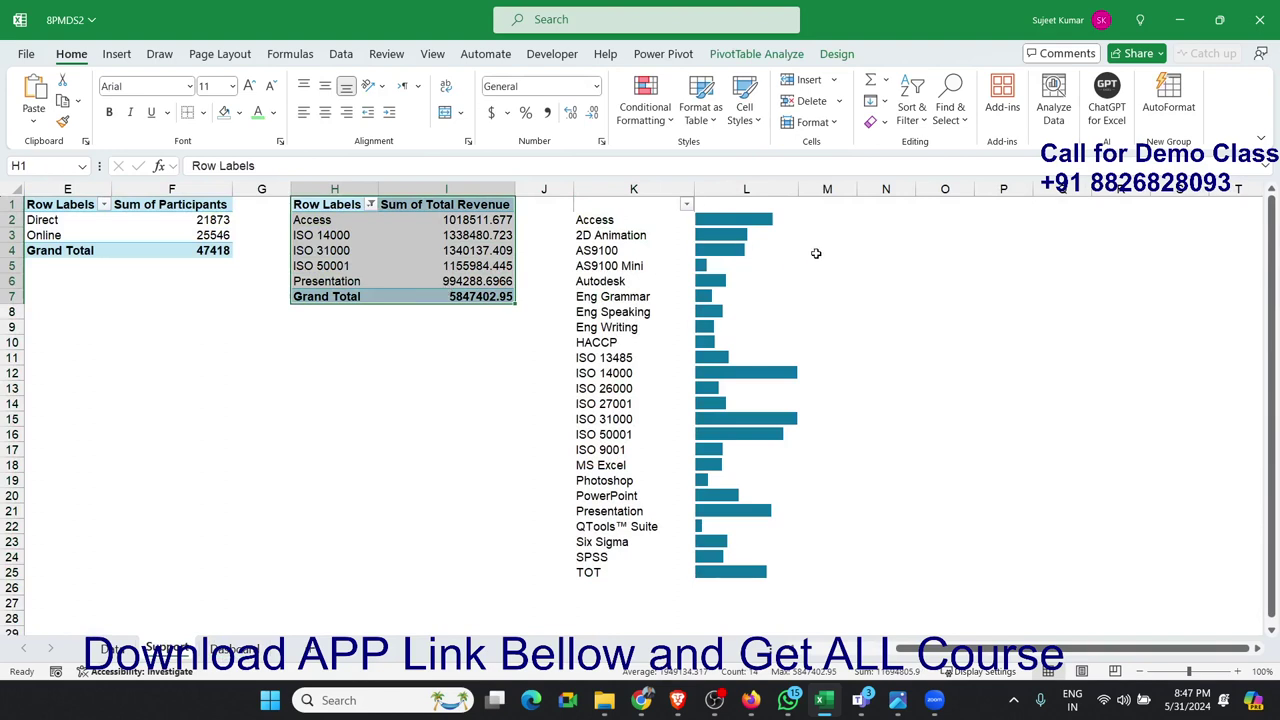
{"action": "key", "text": "ctrl+c"}
{"action": "left_click", "coordinate": [884, 219]}
{"action": "key", "text": "ctrl+v"}
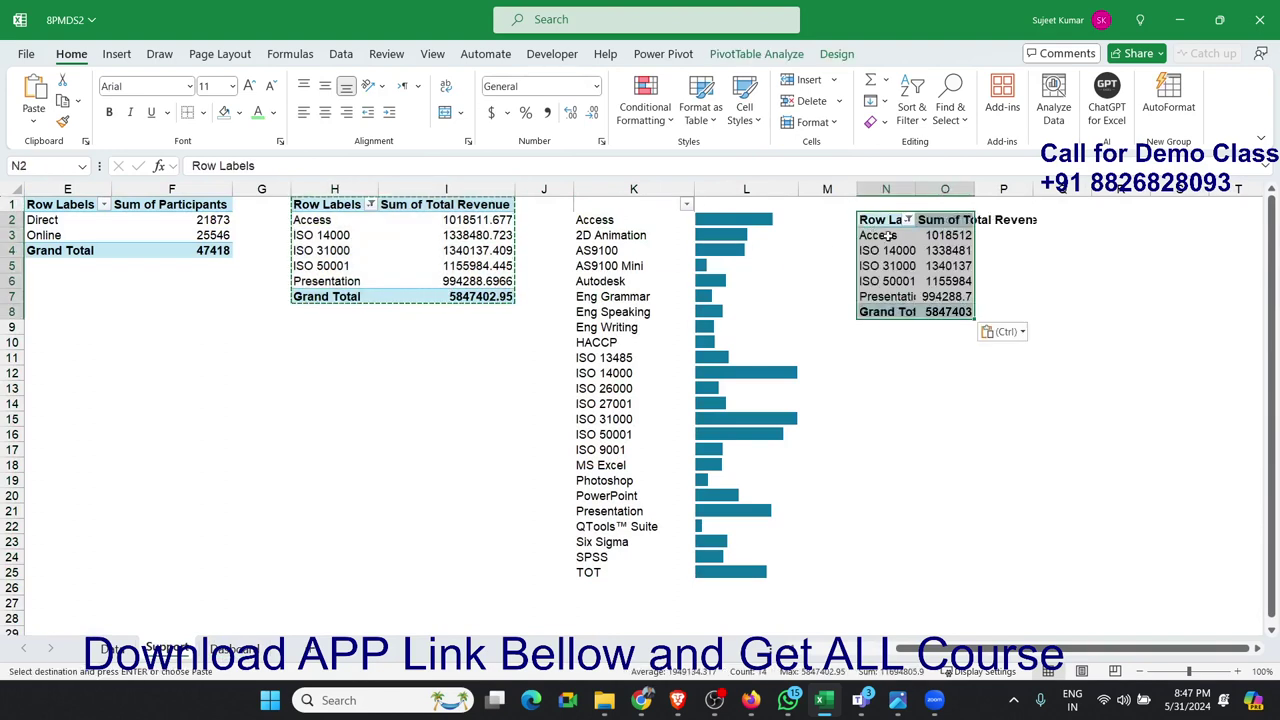
Step: Rework the copied pivot to sum Participants by Month, dropping Training Name and Total Revenue
{"action": "left_click", "coordinate": [884, 233]}
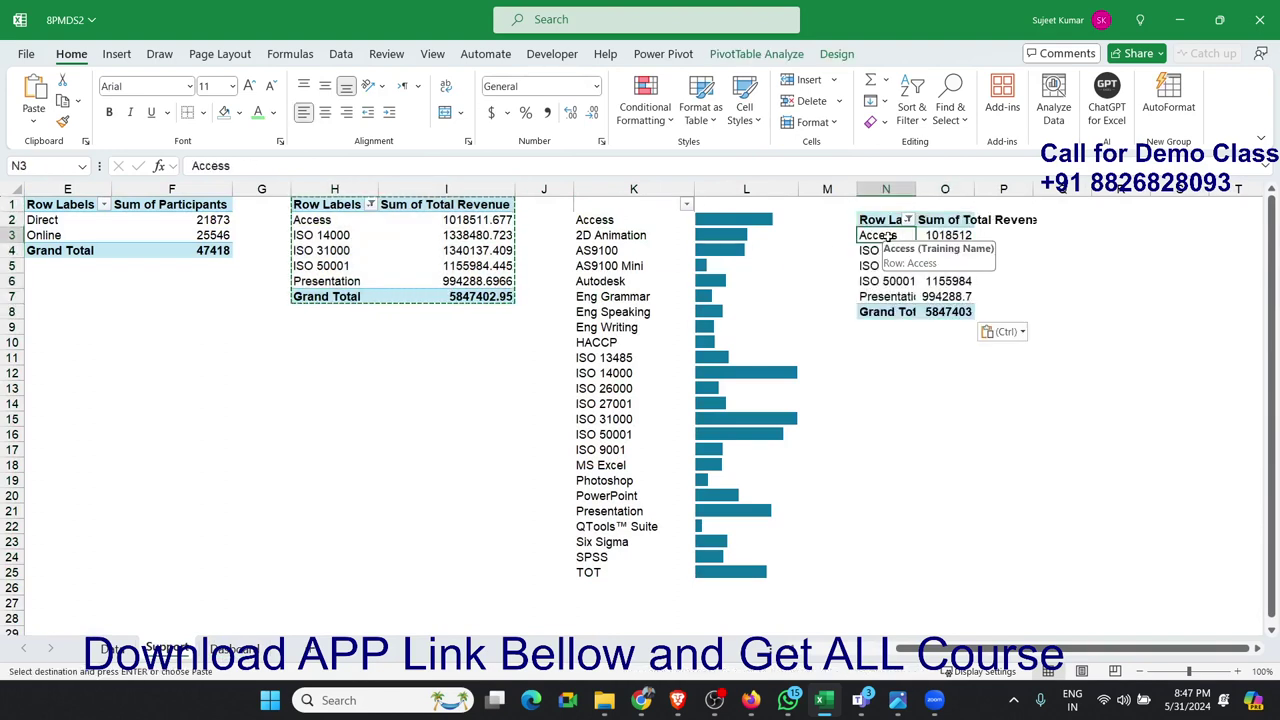
{"action": "right_click", "coordinate": [886, 234]}
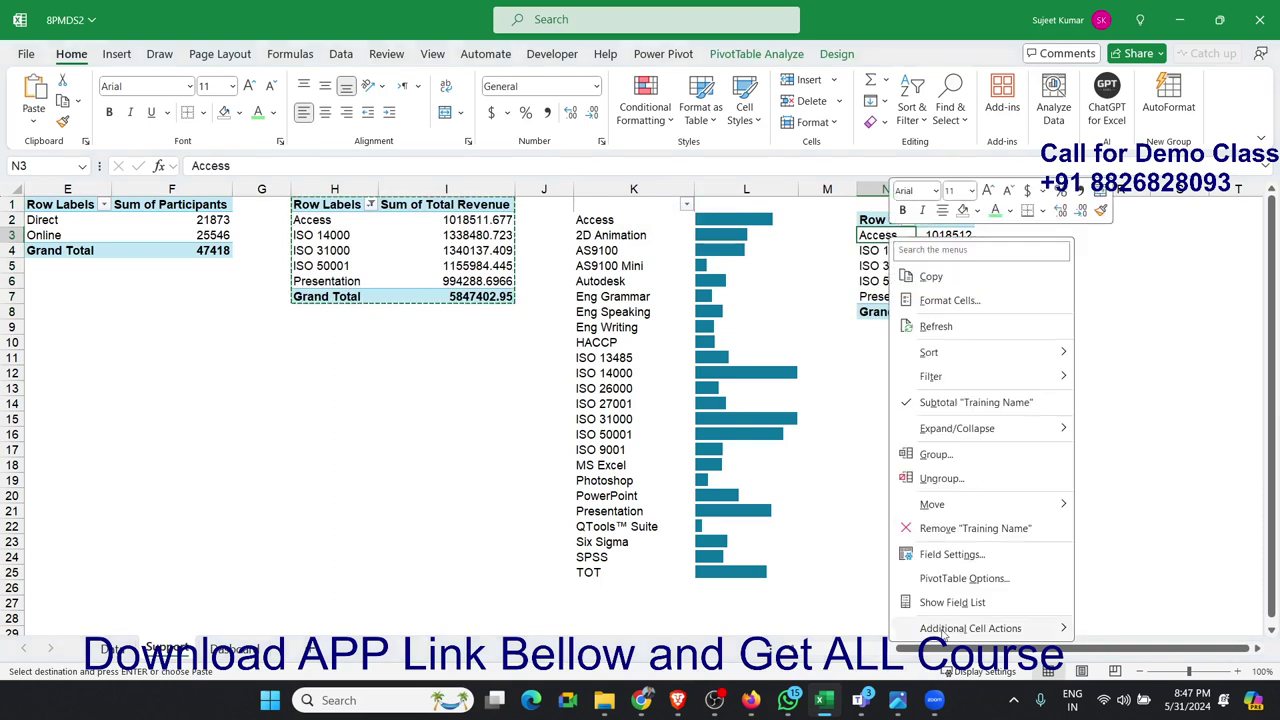
{"action": "left_click", "coordinate": [952, 602]}
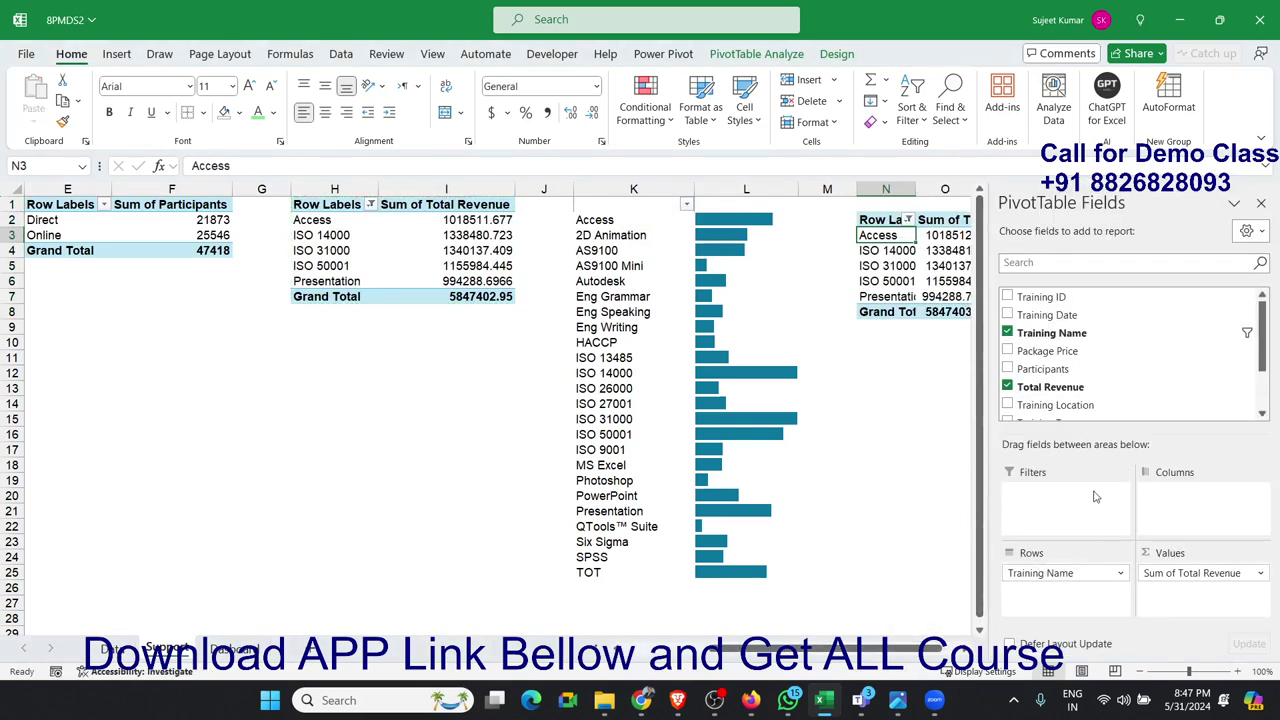
{"action": "left_click", "coordinate": [1010, 334]}
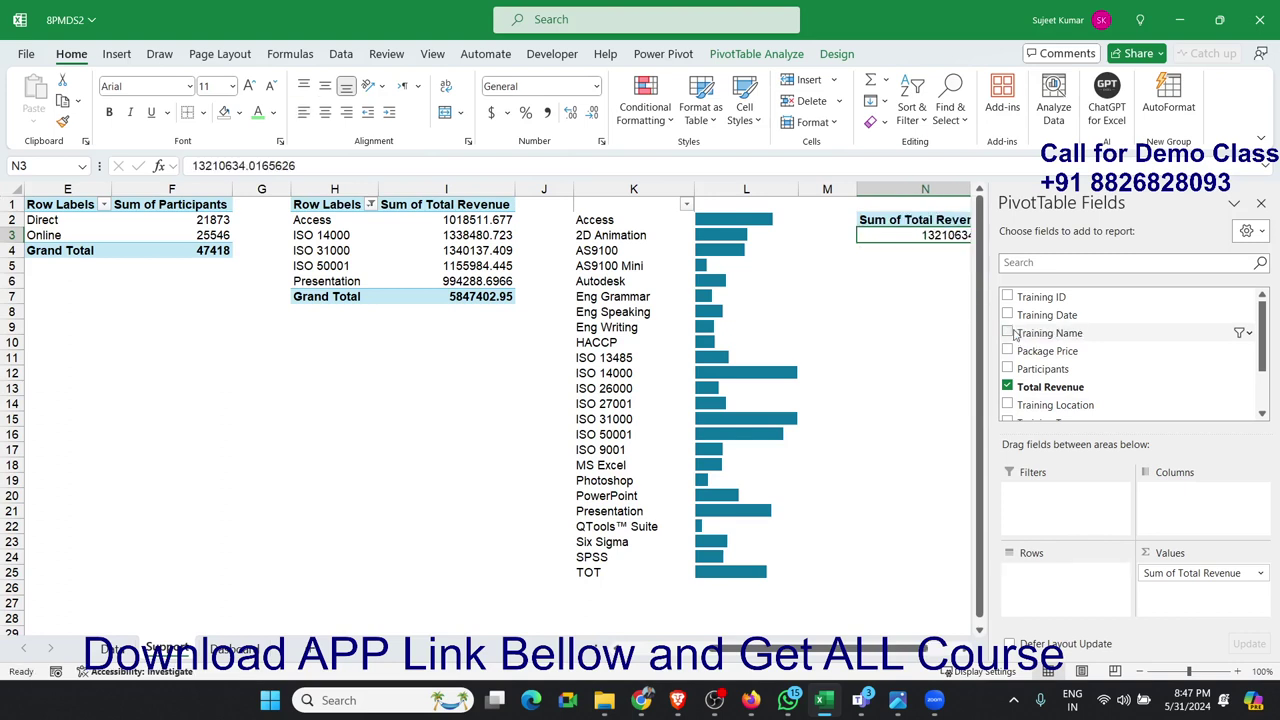
{"action": "left_click", "coordinate": [1008, 387]}
{"action": "left_click_drag", "start_coordinate": [1030, 369], "coordinate": [1195, 615]}
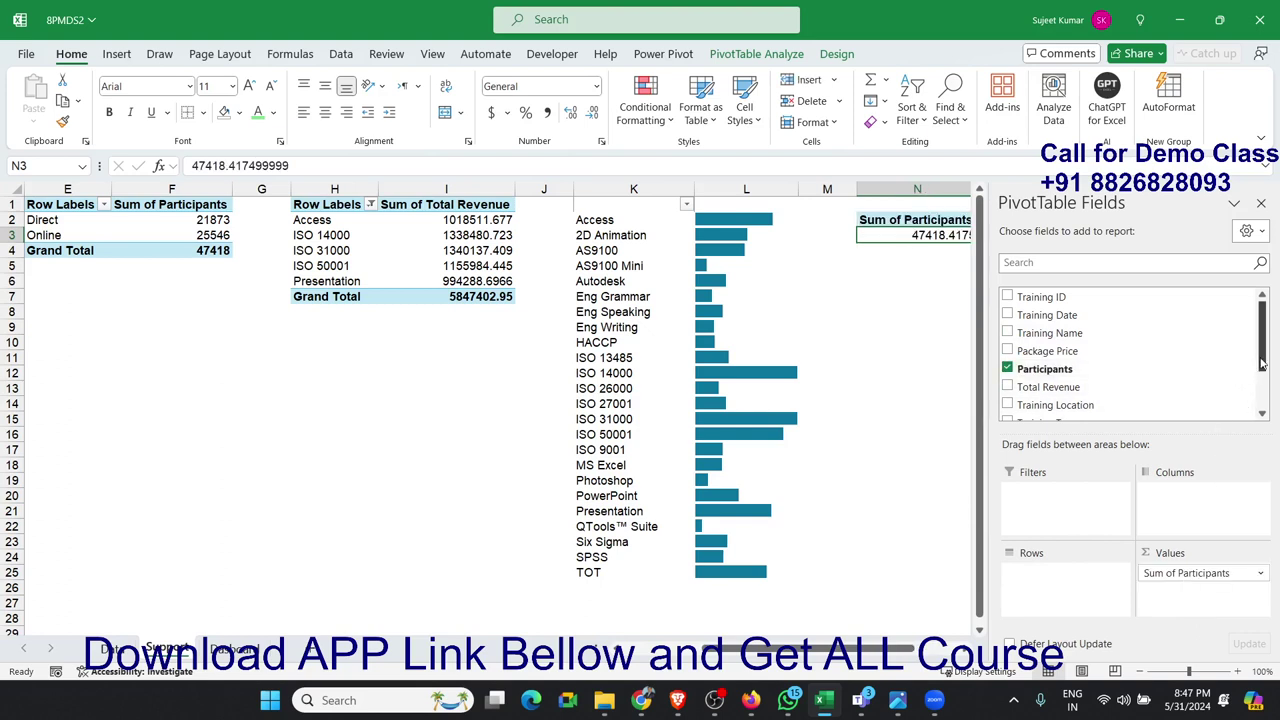
{"action": "scroll", "coordinate": [1200, 390], "scroll_direction": "down", "scroll_amount": 2}
{"action": "mouse_move", "coordinate": [1157, 391]}
{"action": "left_mouse_down"}
{"action": "mouse_move", "coordinate": [1124, 401]}
{"action": "mouse_move", "coordinate": [1097, 595]}
{"action": "left_mouse_up"}
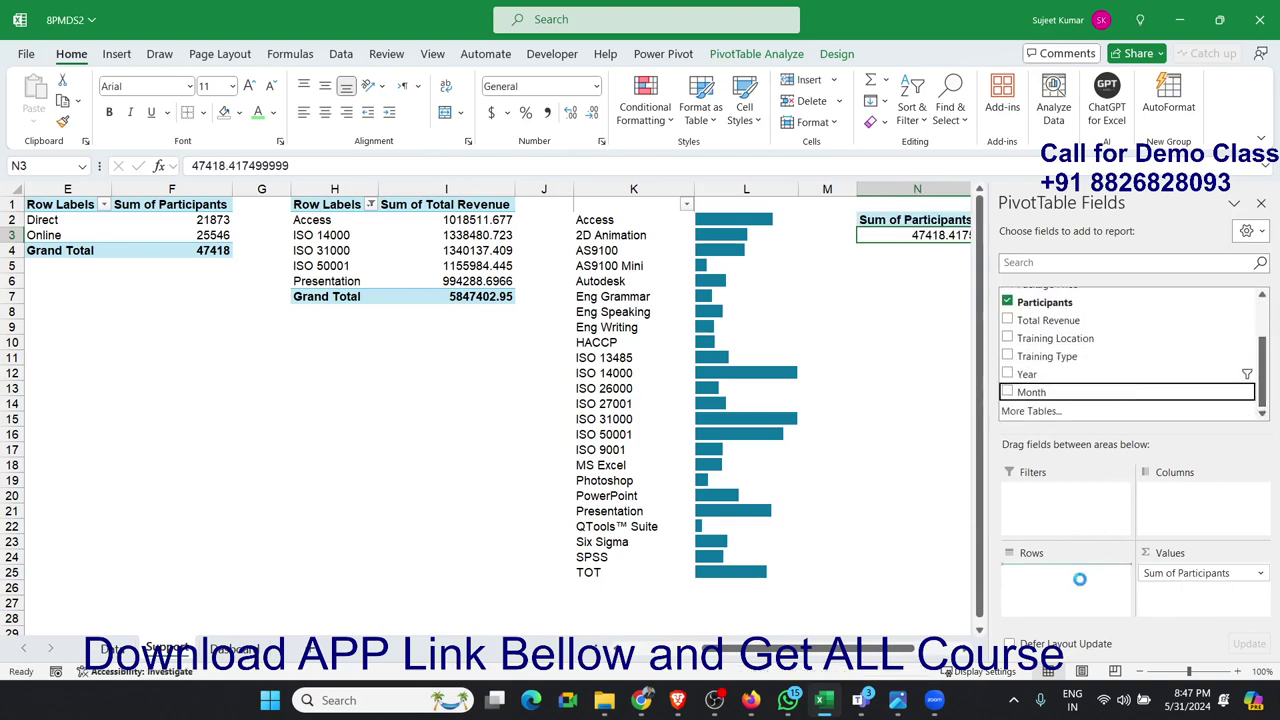
{"action": "left_click", "coordinate": [1261, 203]}
{"action": "left_click", "coordinate": [116, 53]}
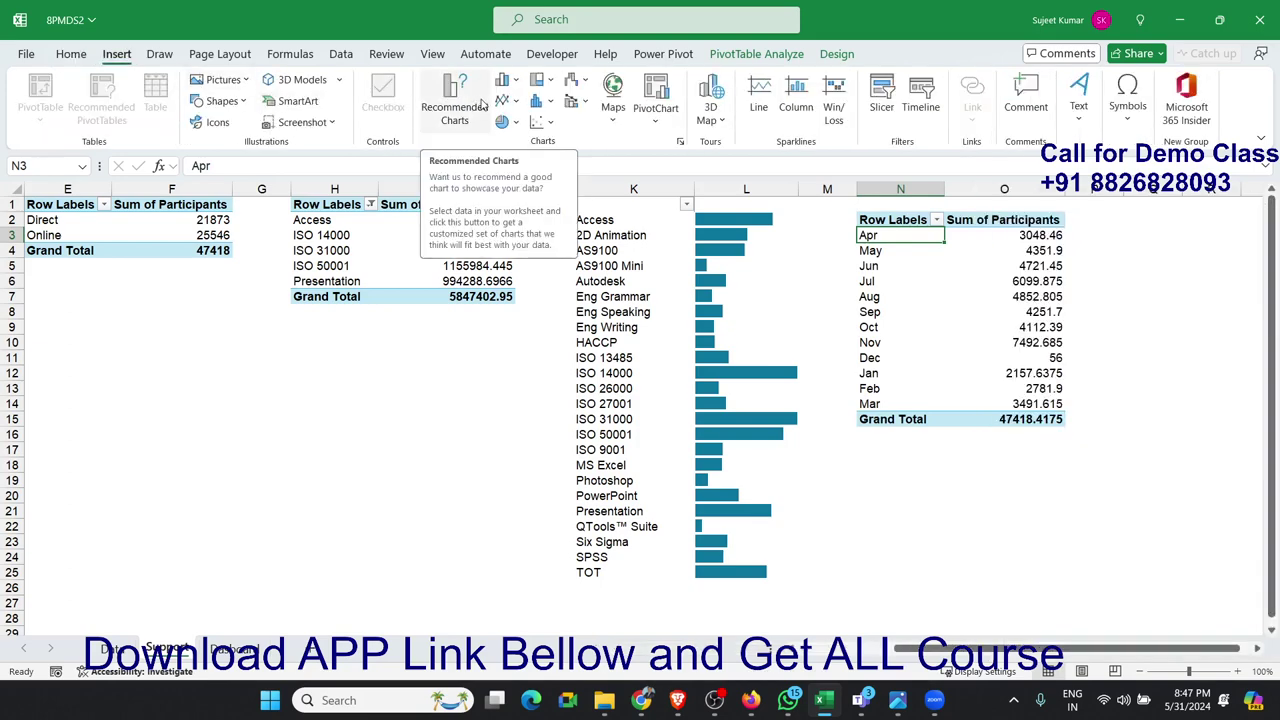
Step: Insert a 2-D area chart of monthly participants from the new pivot table
{"action": "left_click", "coordinate": [503, 100]}
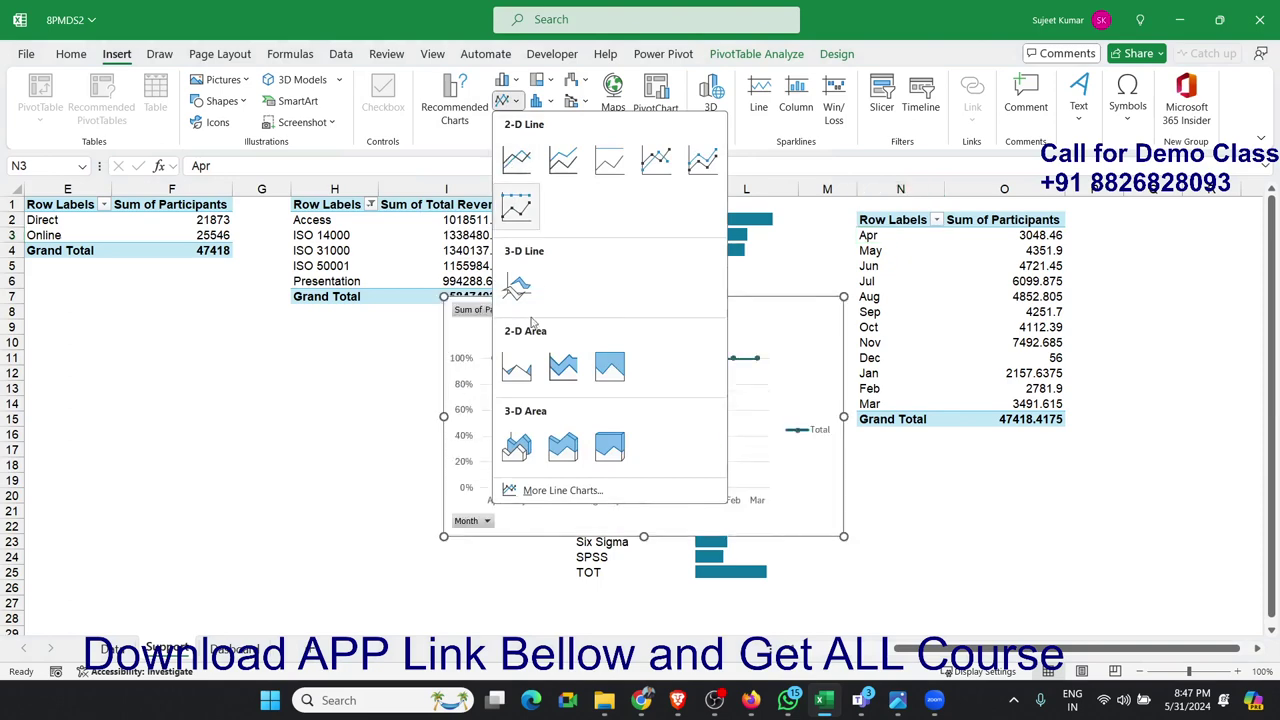
{"action": "left_click", "coordinate": [516, 367]}
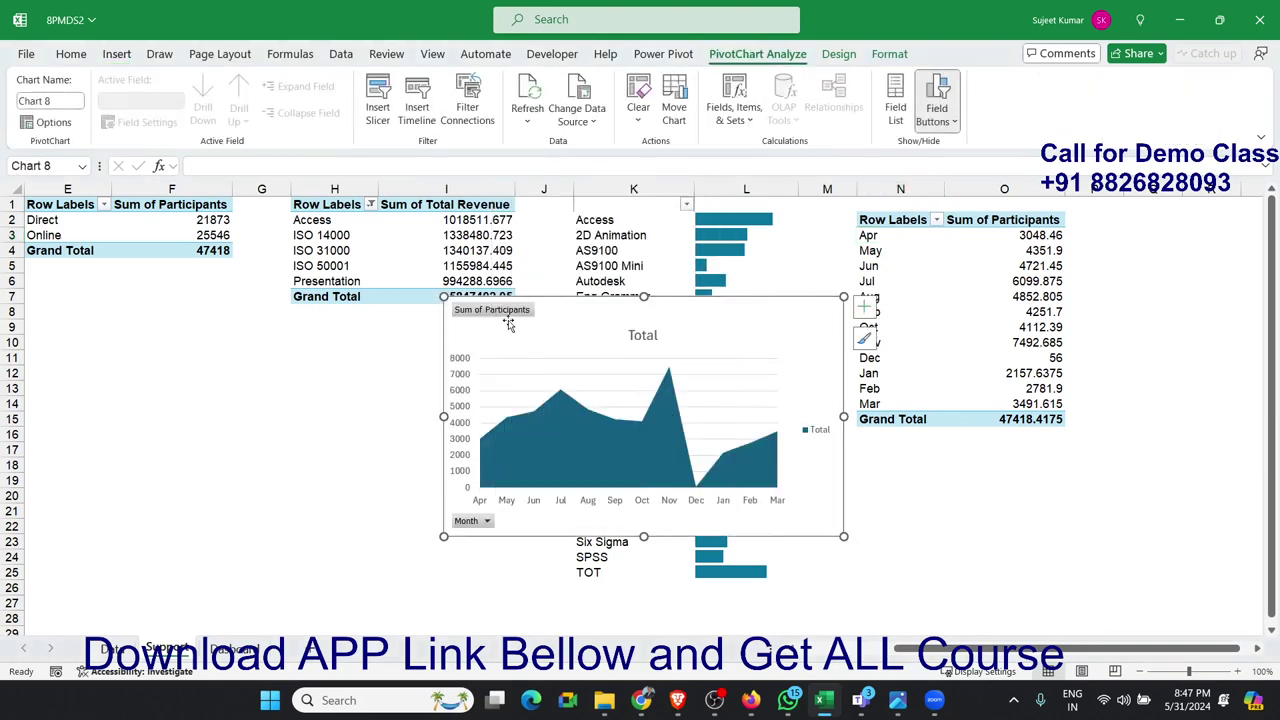
{"action": "key", "text": "Delete"}
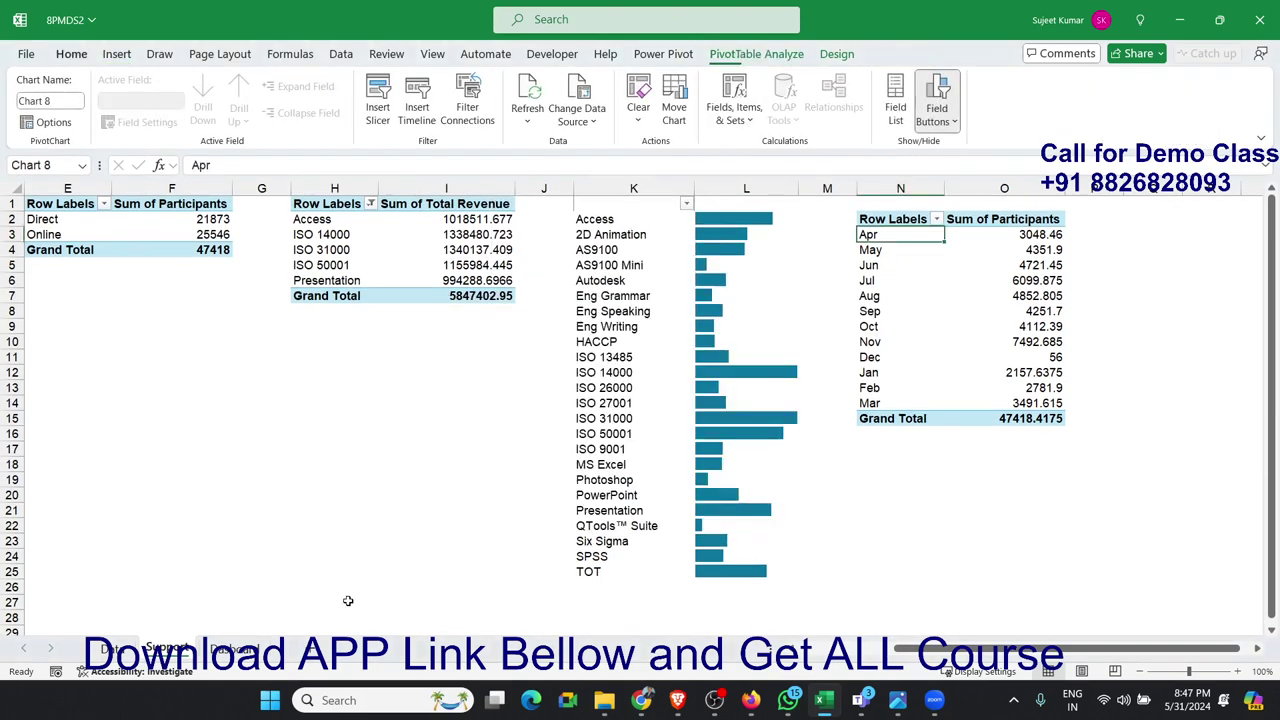
Step: Paste the area chart at D32 on the Dashboard and stretch it across the dashboard width
{"action": "left_click", "coordinate": [235, 648]}
{"action": "scroll", "coordinate": [266, 575], "scroll_direction": "down", "scroll_amount": 1}
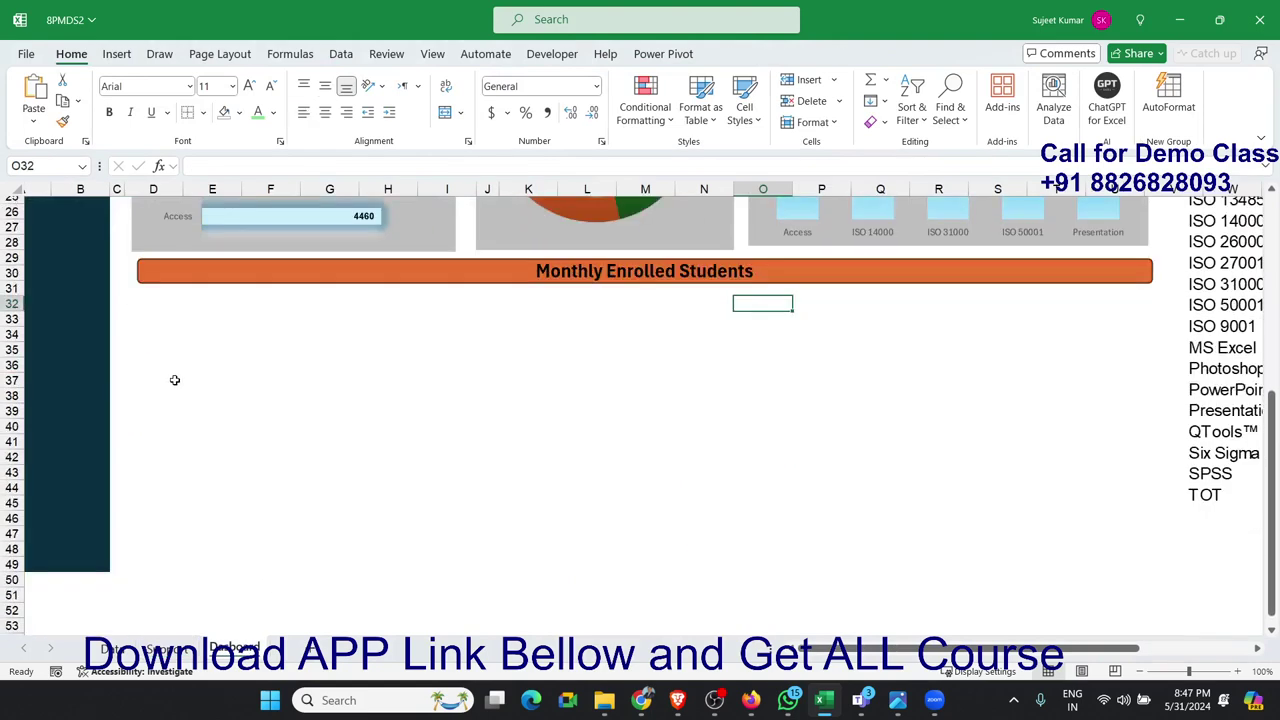
{"action": "left_click", "coordinate": [172, 308]}
{"action": "key", "text": "ctrl+v"}
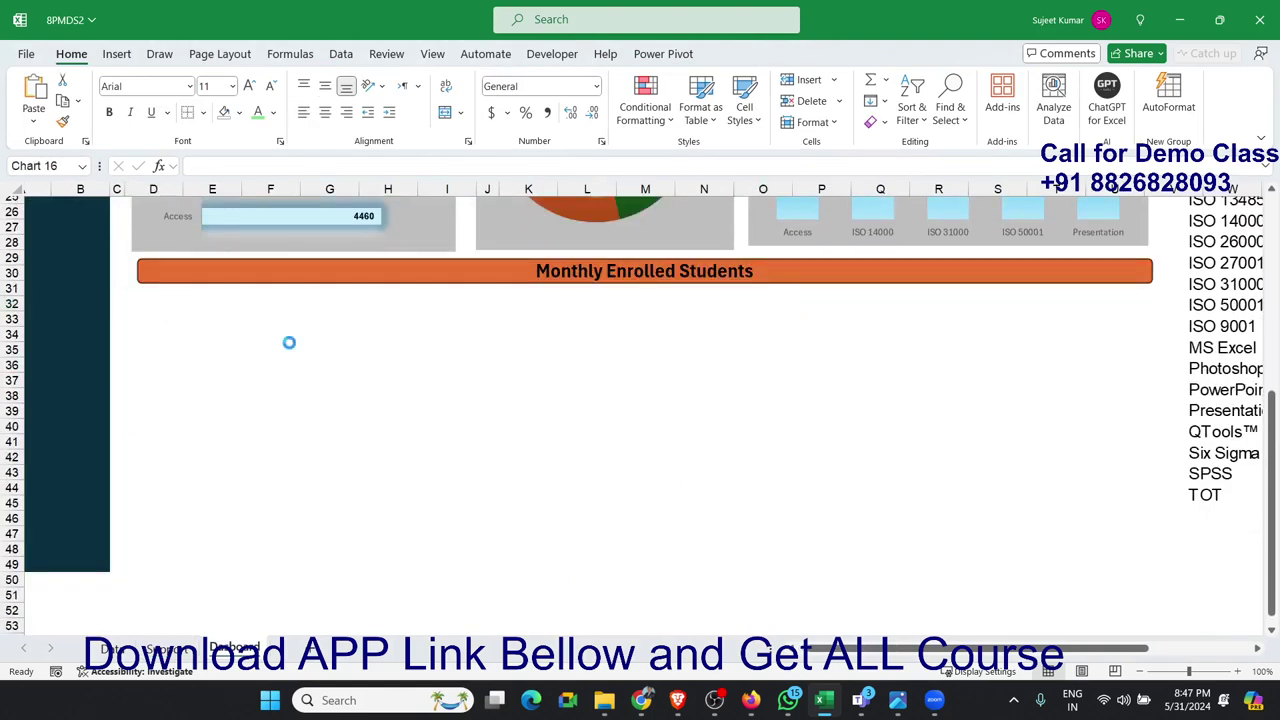
{"action": "left_click_drag", "start_coordinate": [523, 535], "coordinate": [1145, 533]}
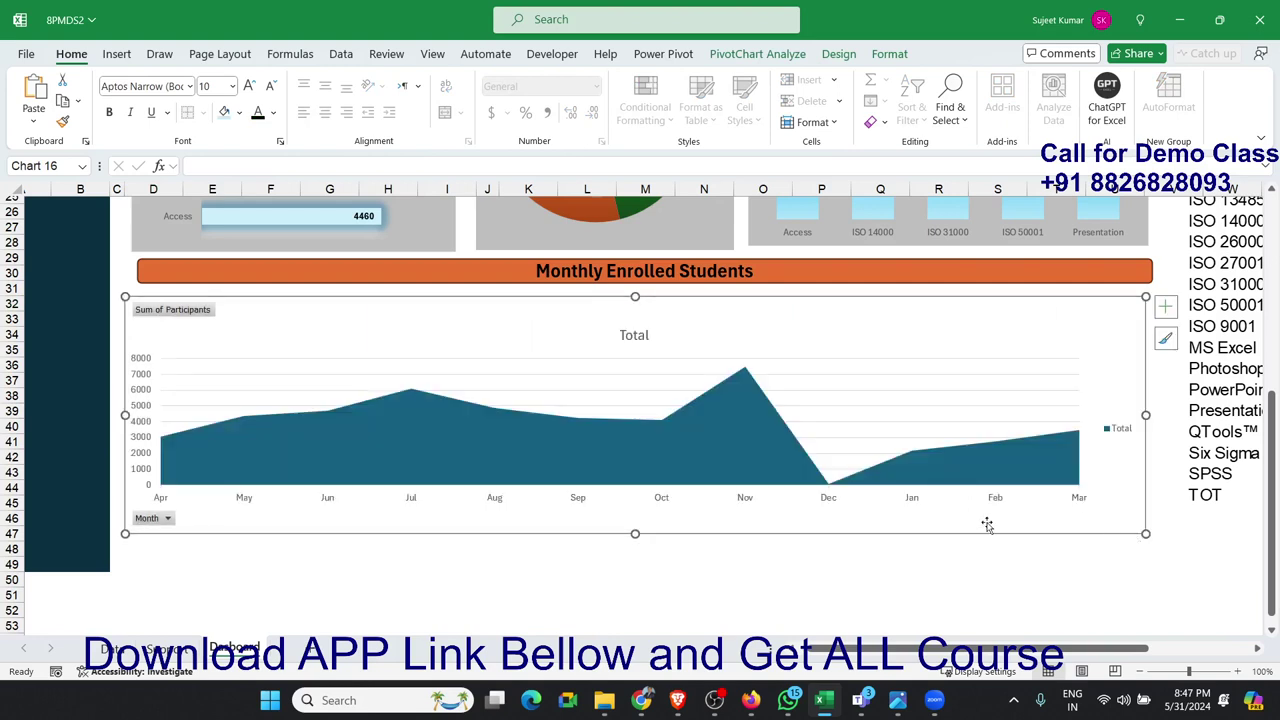
Step: Remove the chart title, gridlines, legend, vertical axis and all field buttons from the area chart
{"action": "left_click", "coordinate": [1166, 307]}
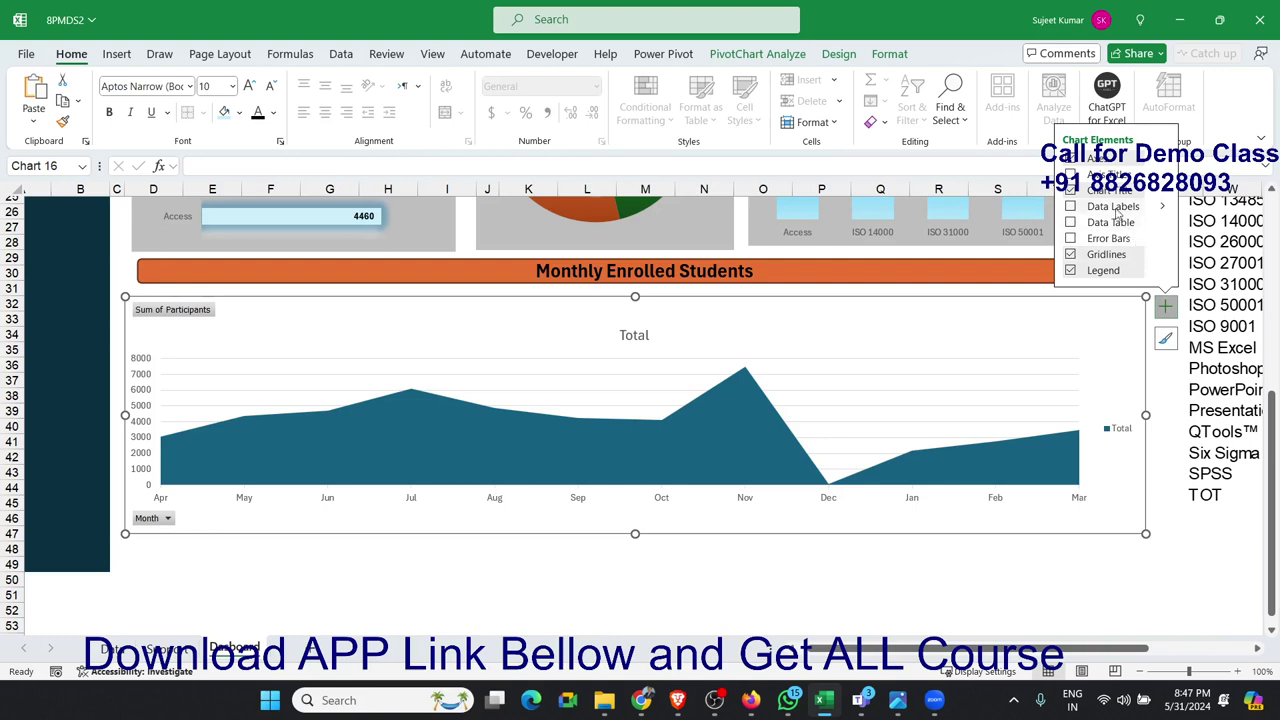
{"action": "left_click", "coordinate": [1071, 190]}
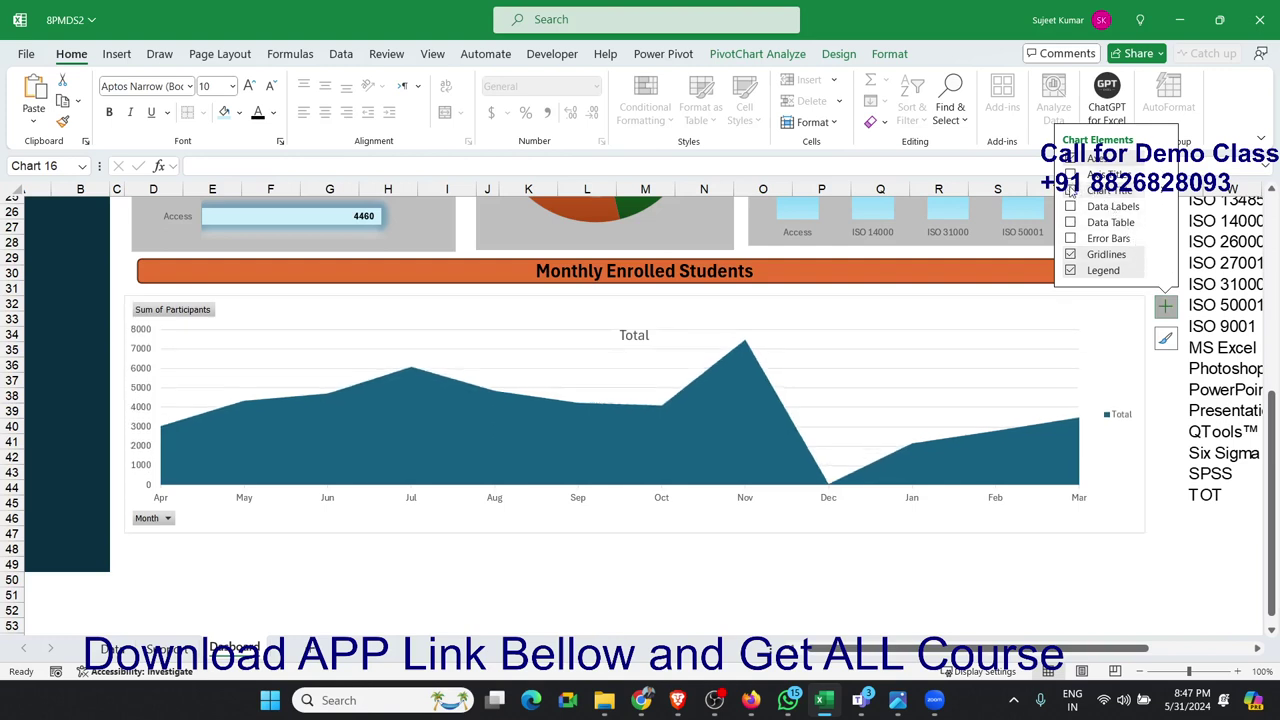
{"action": "left_click", "coordinate": [1070, 256]}
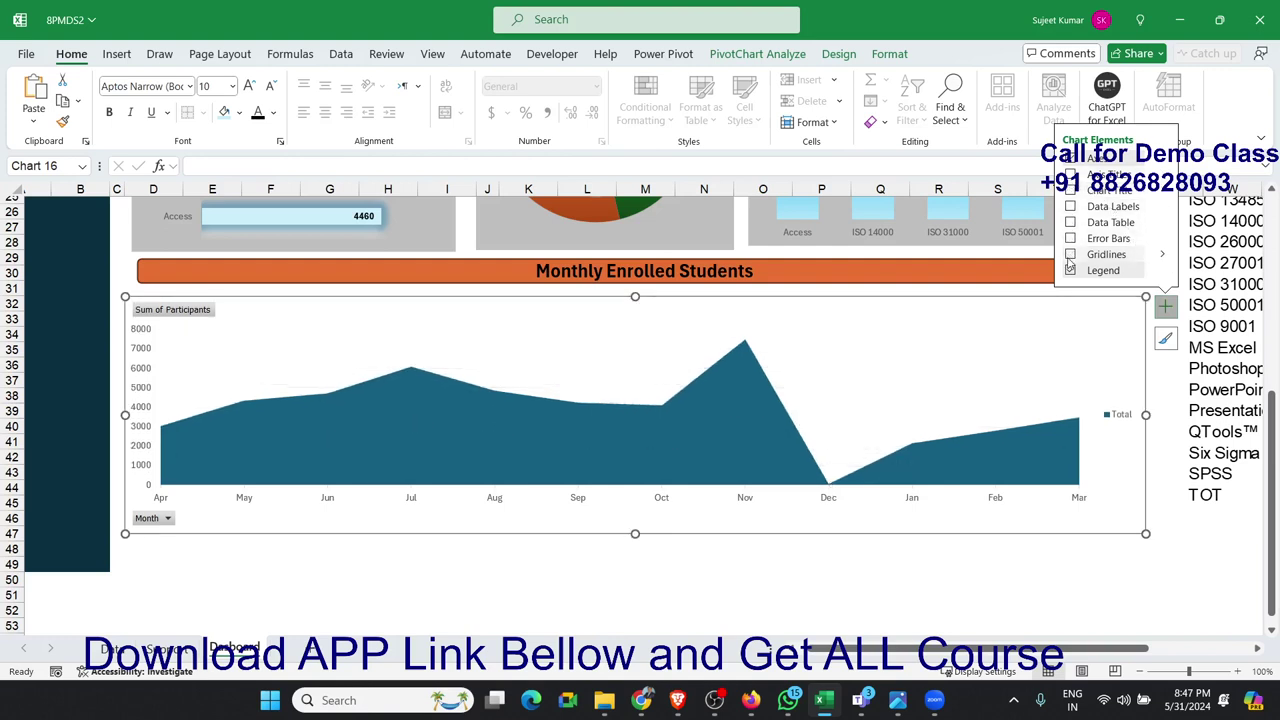
{"action": "left_click", "coordinate": [1070, 270]}
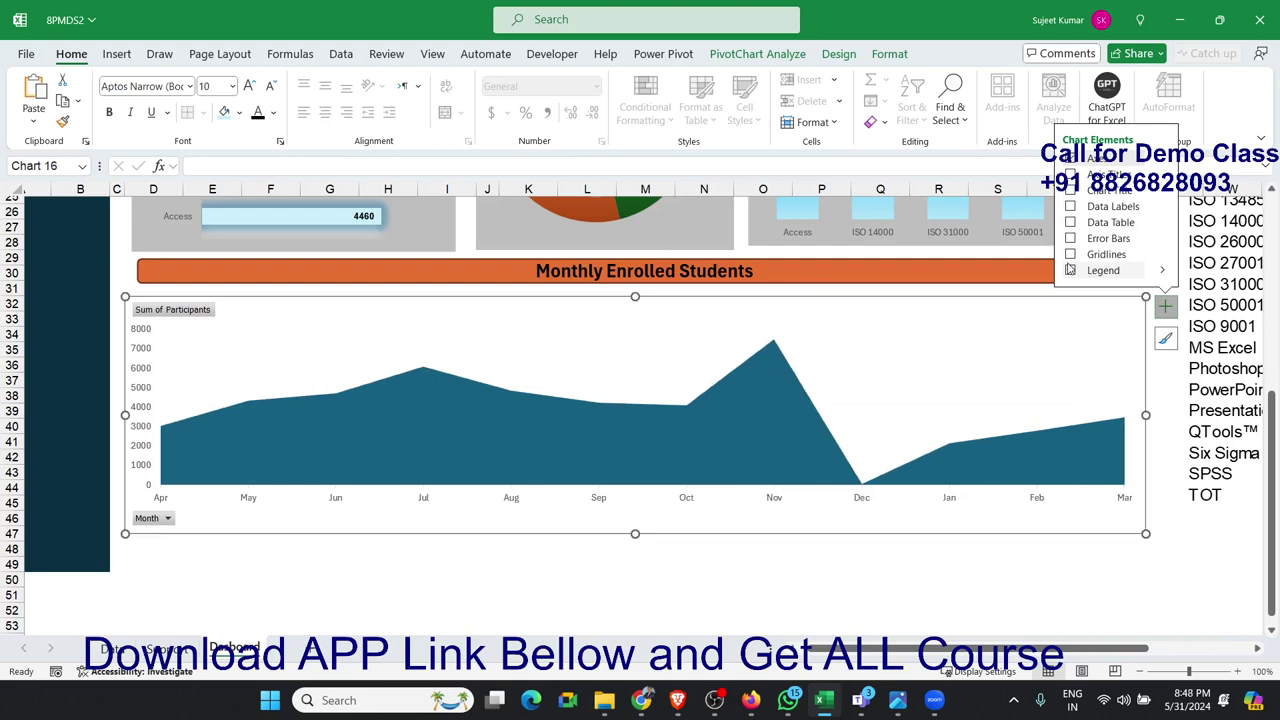
{"action": "left_click", "coordinate": [45, 595]}
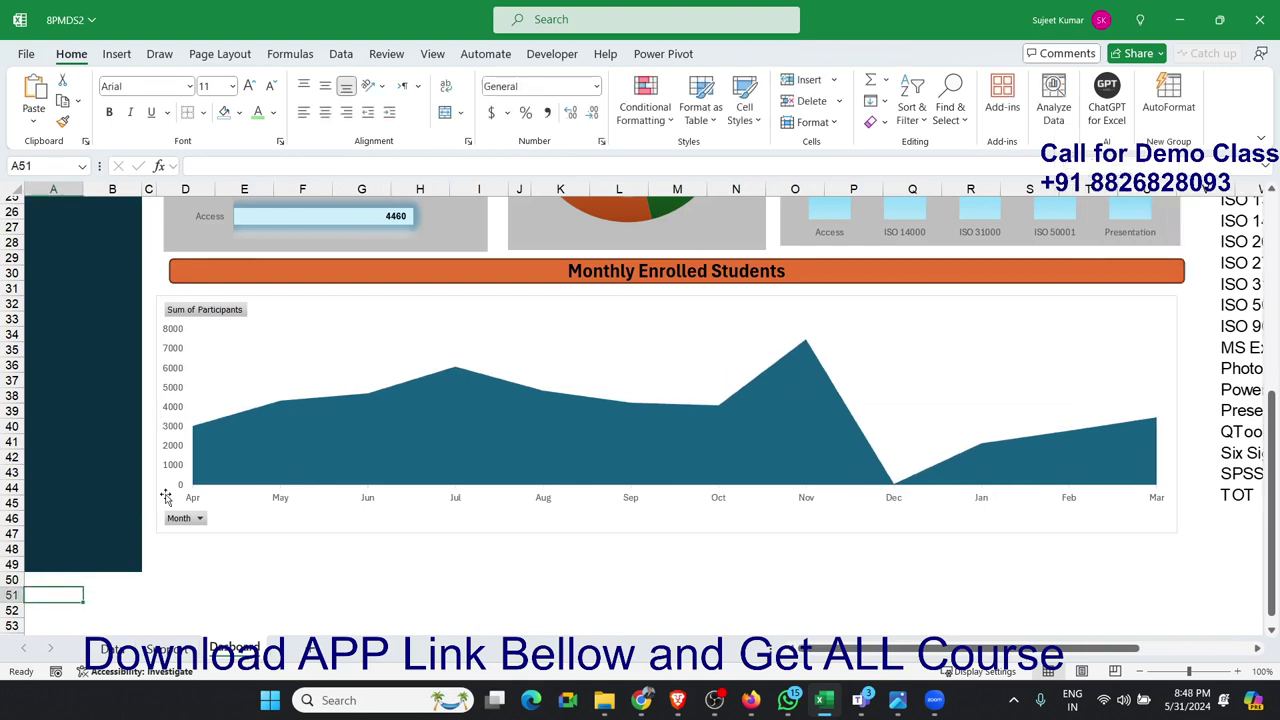
{"action": "left_click", "coordinate": [168, 432]}
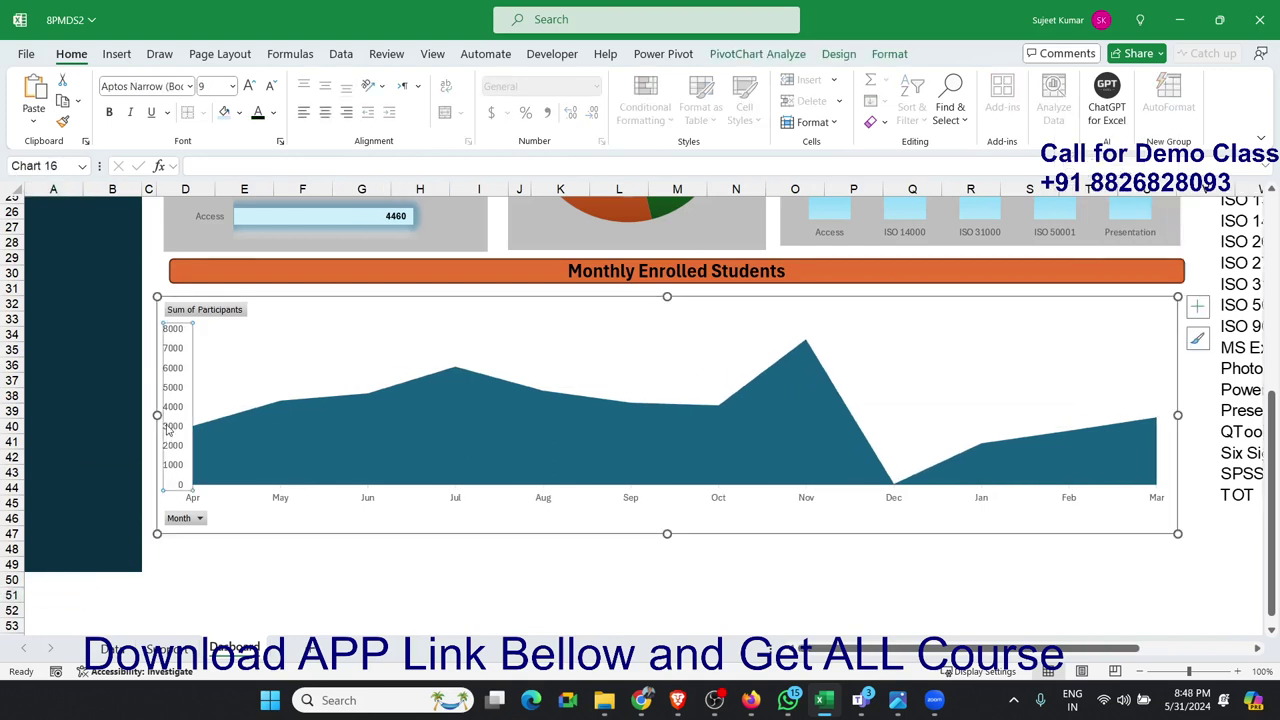
{"action": "key", "text": "Delete"}
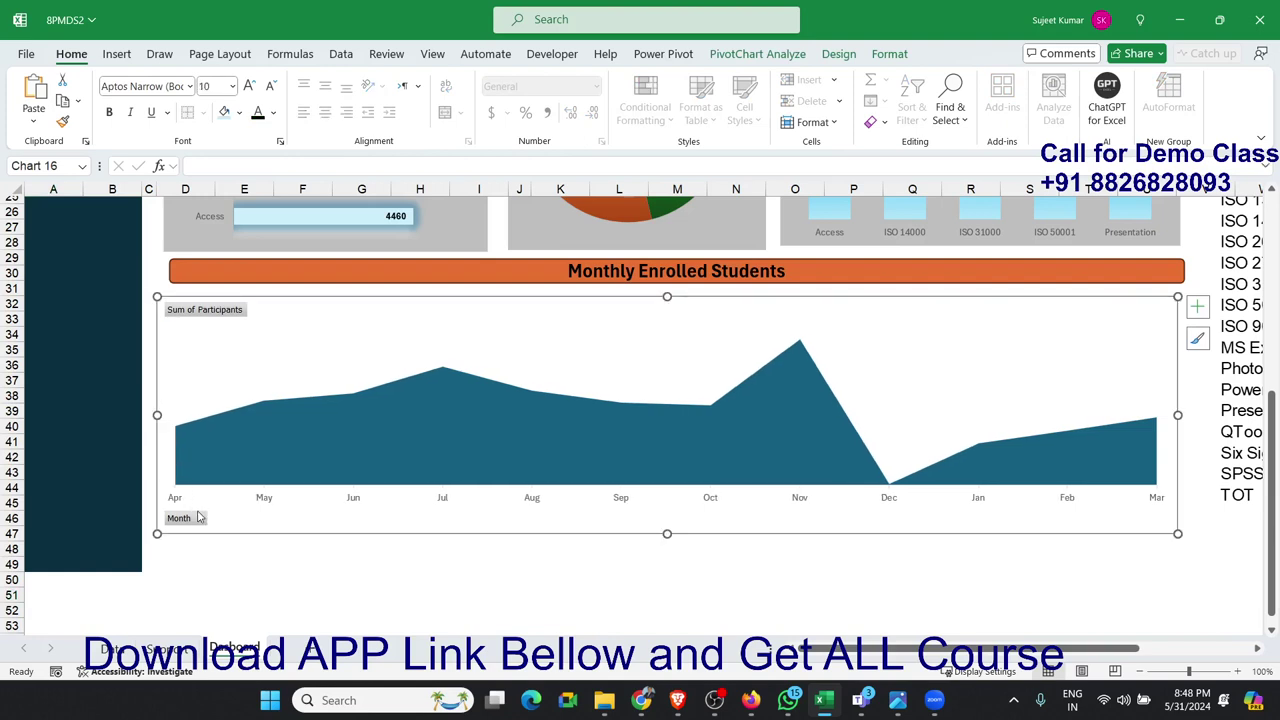
{"action": "right_click", "coordinate": [199, 520]}
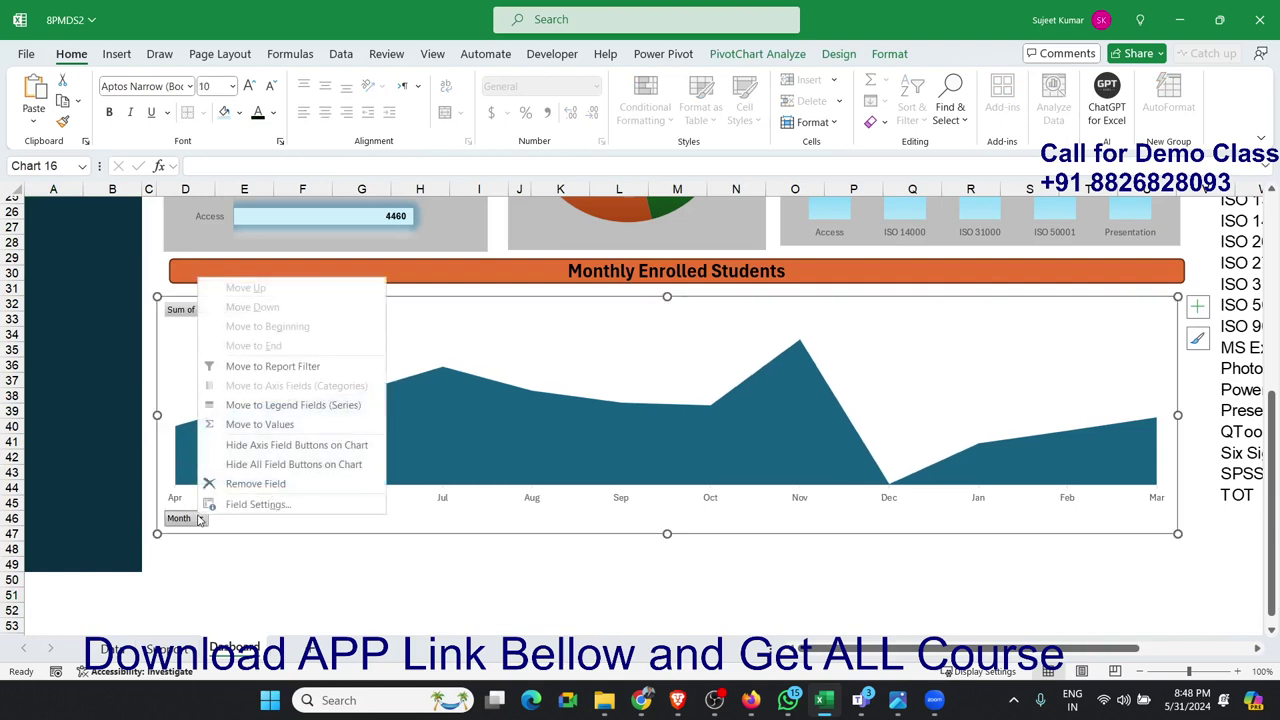
{"action": "left_click", "coordinate": [244, 464]}
Step: Give the chart area a grey background fill
{"action": "left_click", "coordinate": [470, 316]}
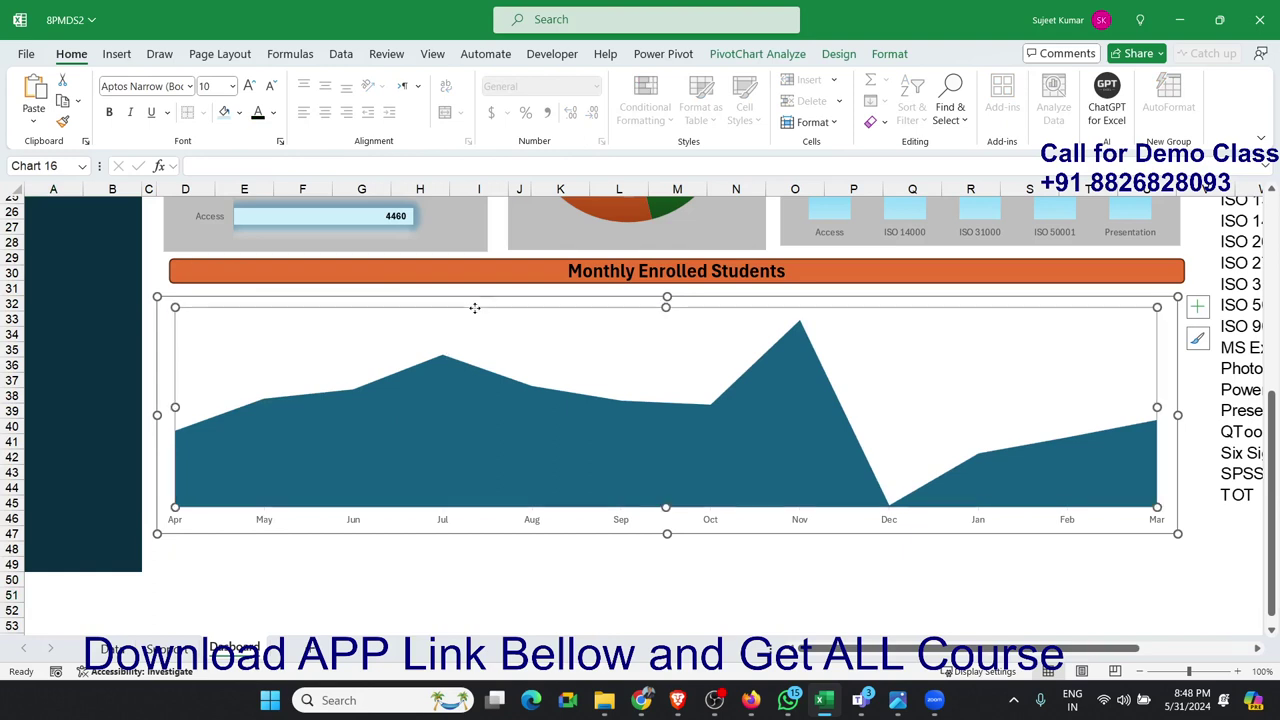
{"action": "left_click", "coordinate": [850, 305]}
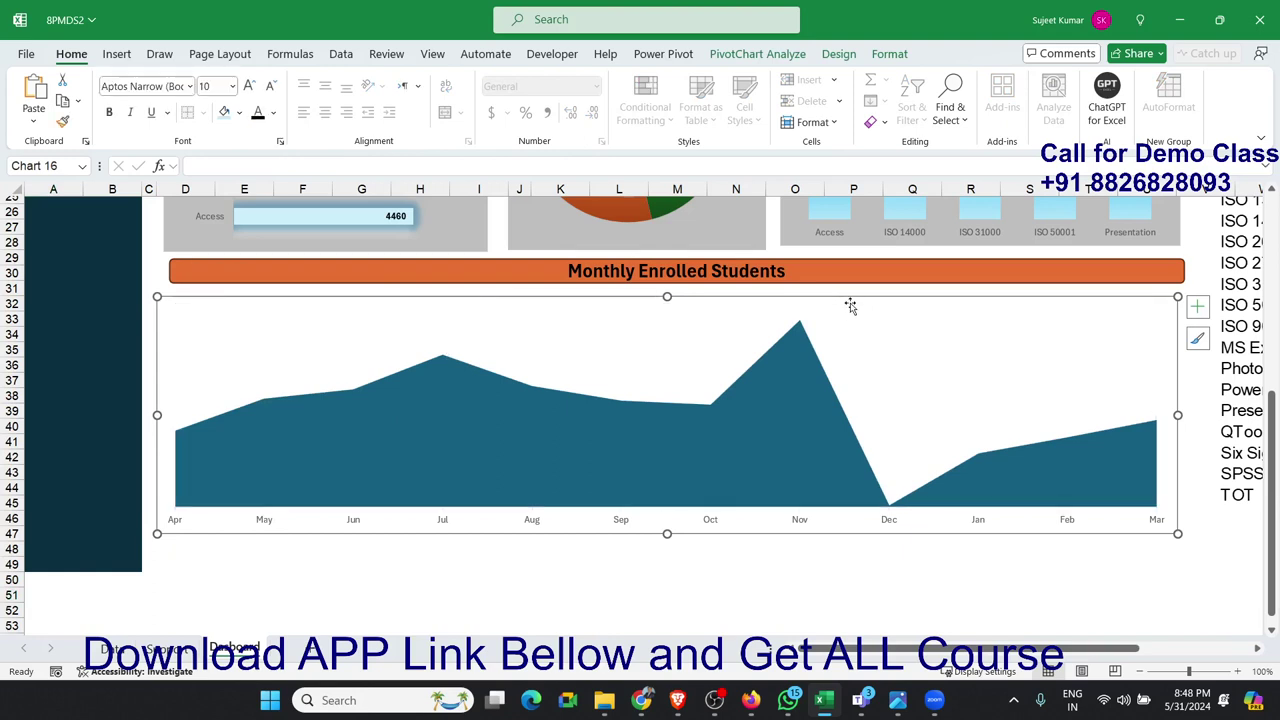
{"action": "right_click", "coordinate": [850, 305]}
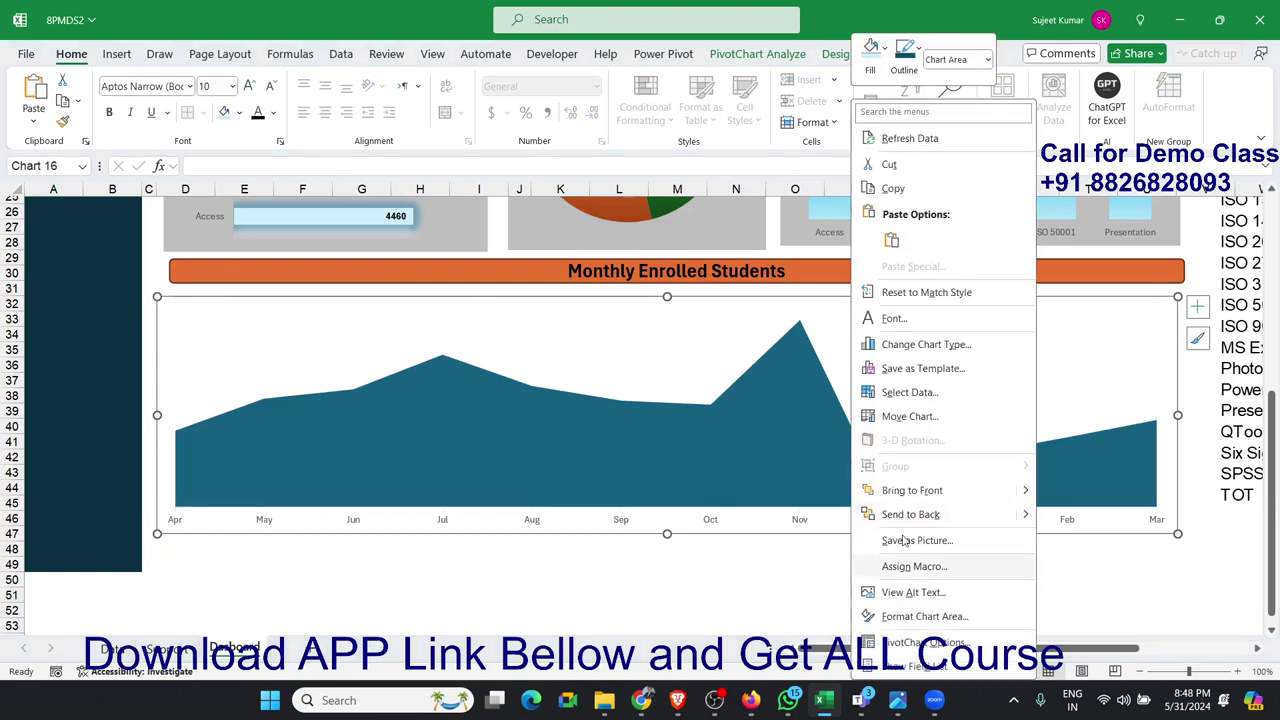
{"action": "left_click", "coordinate": [926, 617]}
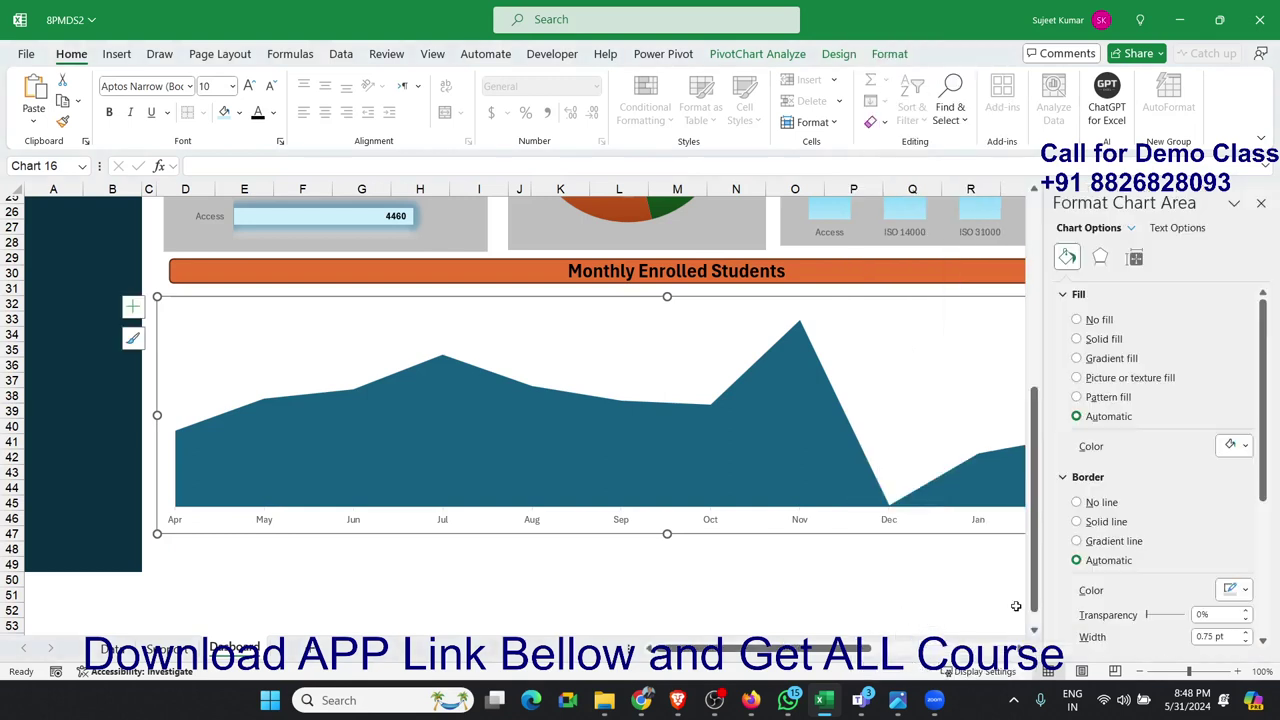
{"action": "left_click", "coordinate": [1241, 448]}
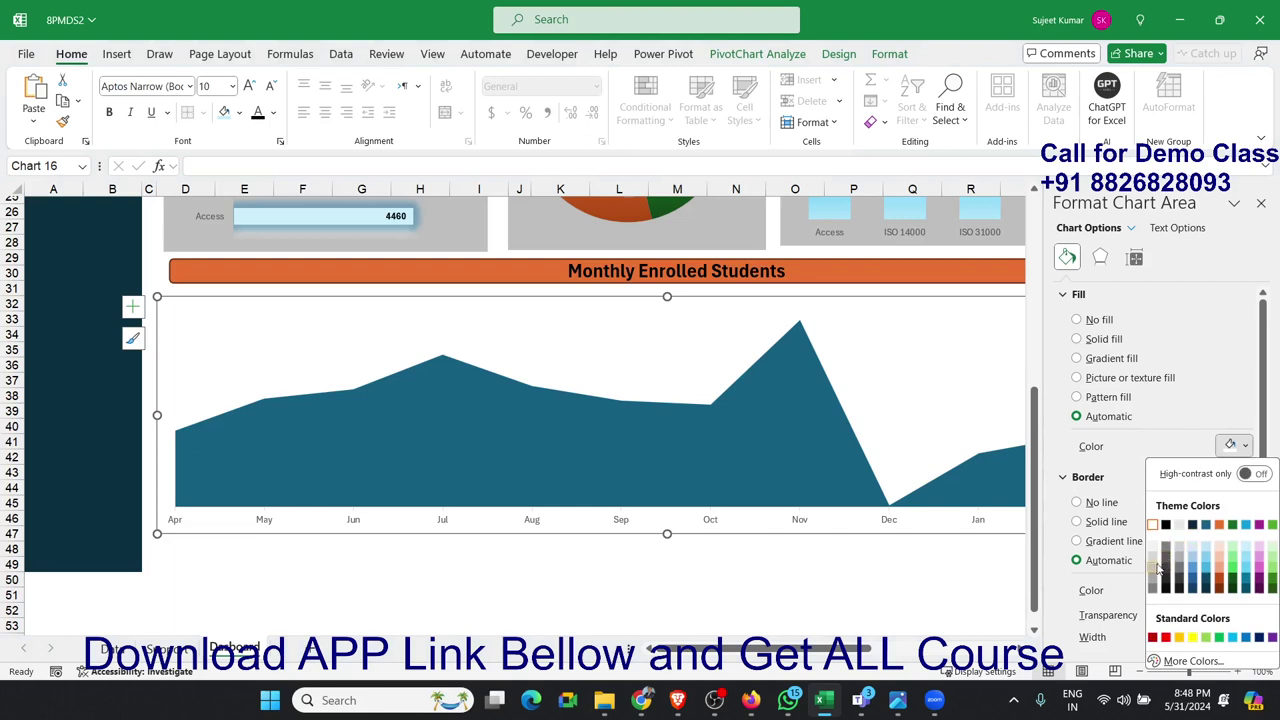
{"action": "left_click", "coordinate": [1157, 568]}
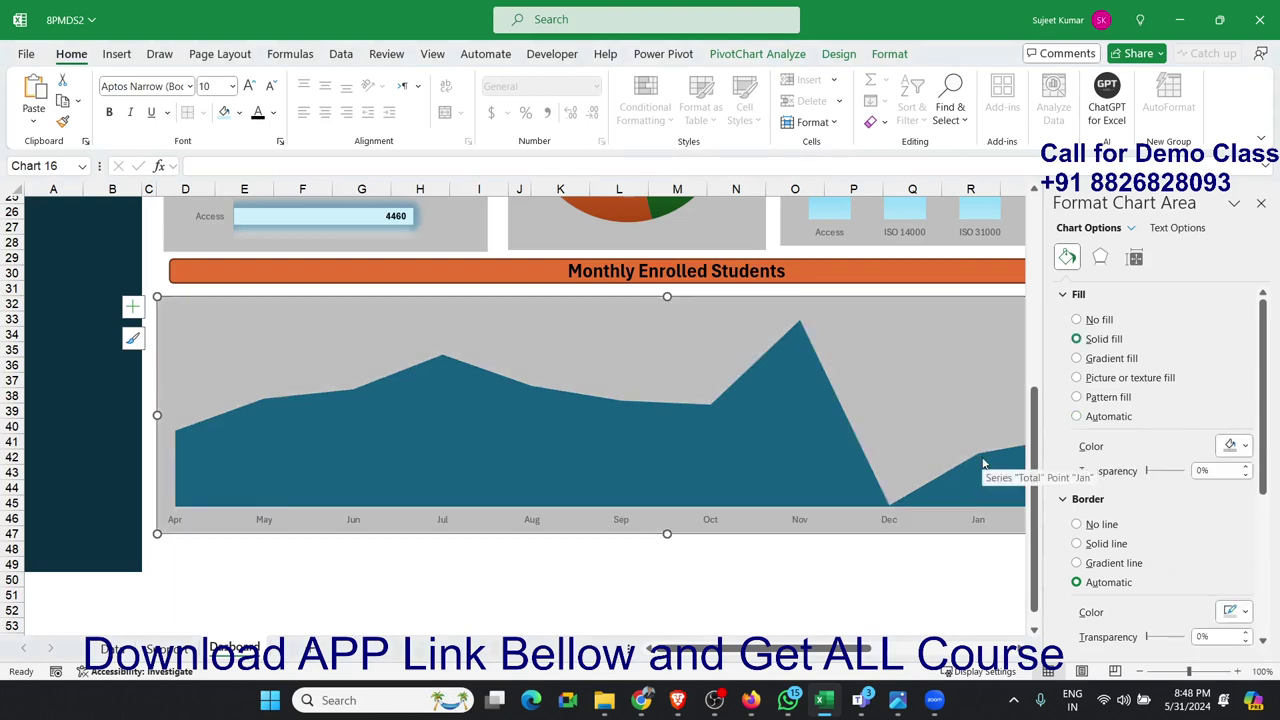
Step: Fill the Total area series with a white-centred green radial preset gradient
{"action": "left_click", "coordinate": [814, 436]}
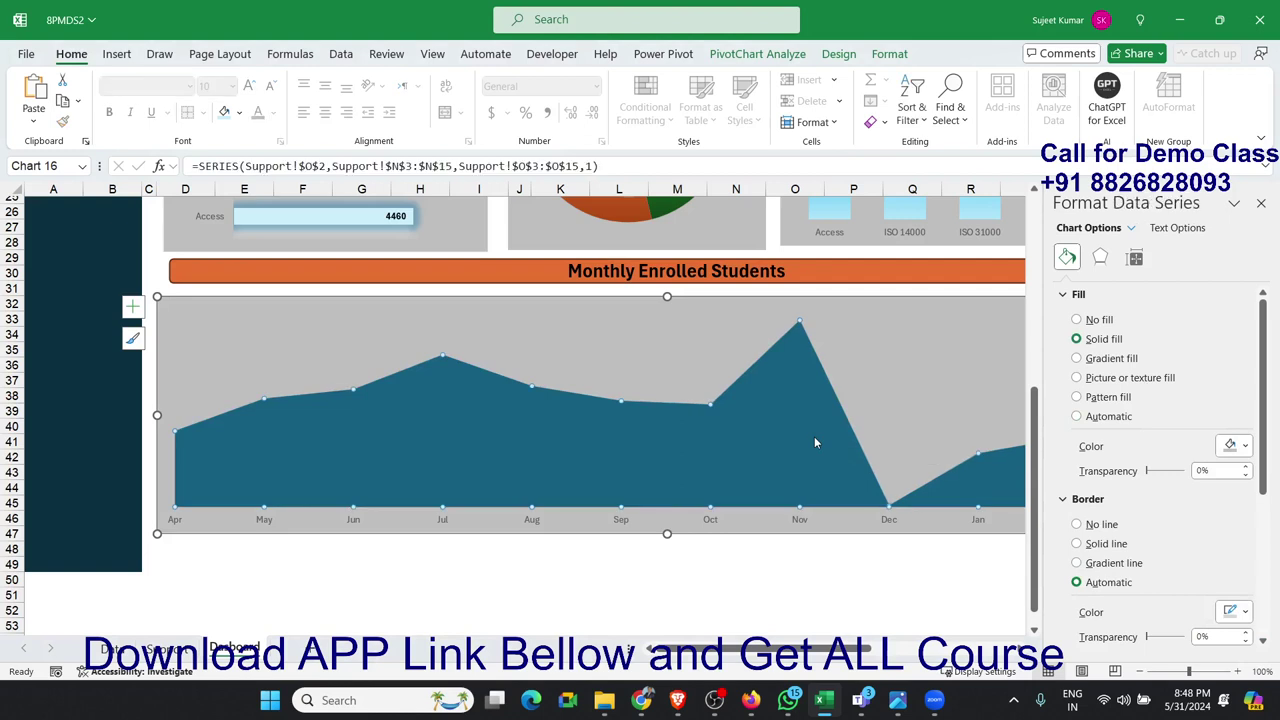
{"action": "left_click", "coordinate": [1110, 358]}
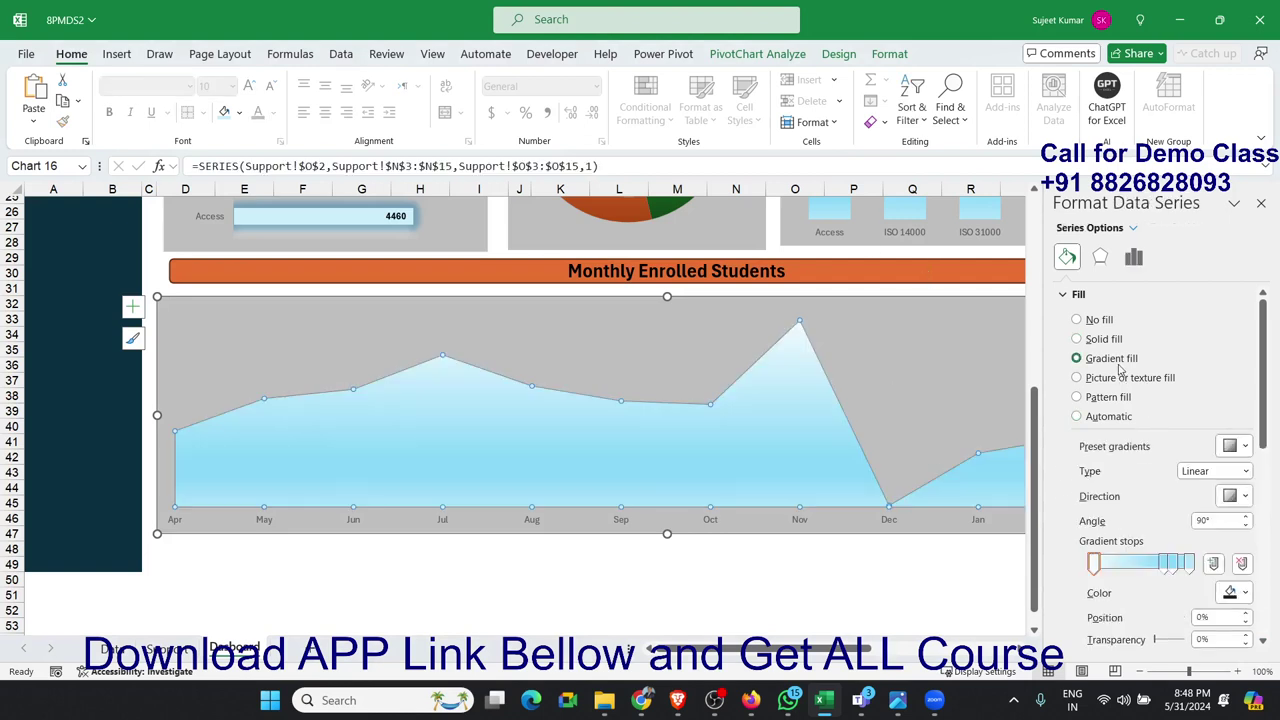
{"action": "left_click", "coordinate": [1244, 447]}
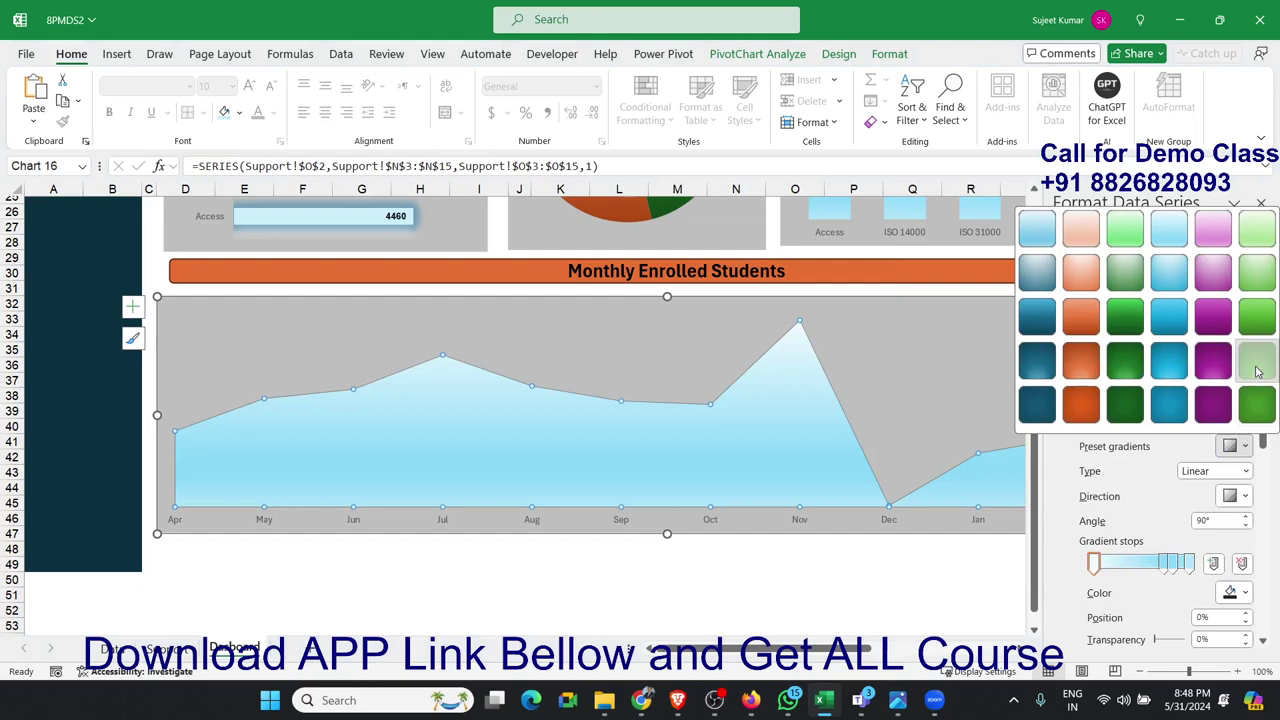
{"action": "left_click", "coordinate": [1257, 365]}
{"action": "left_click", "coordinate": [1244, 446]}
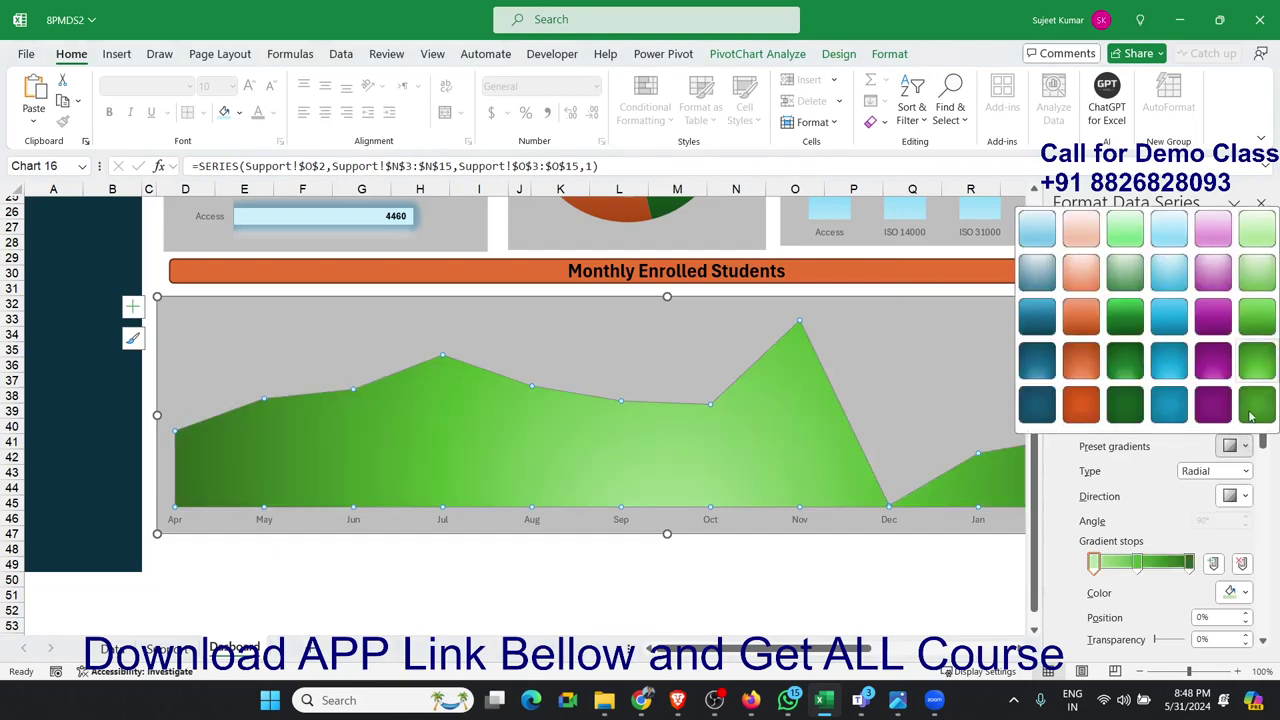
{"action": "left_click", "coordinate": [1258, 278]}
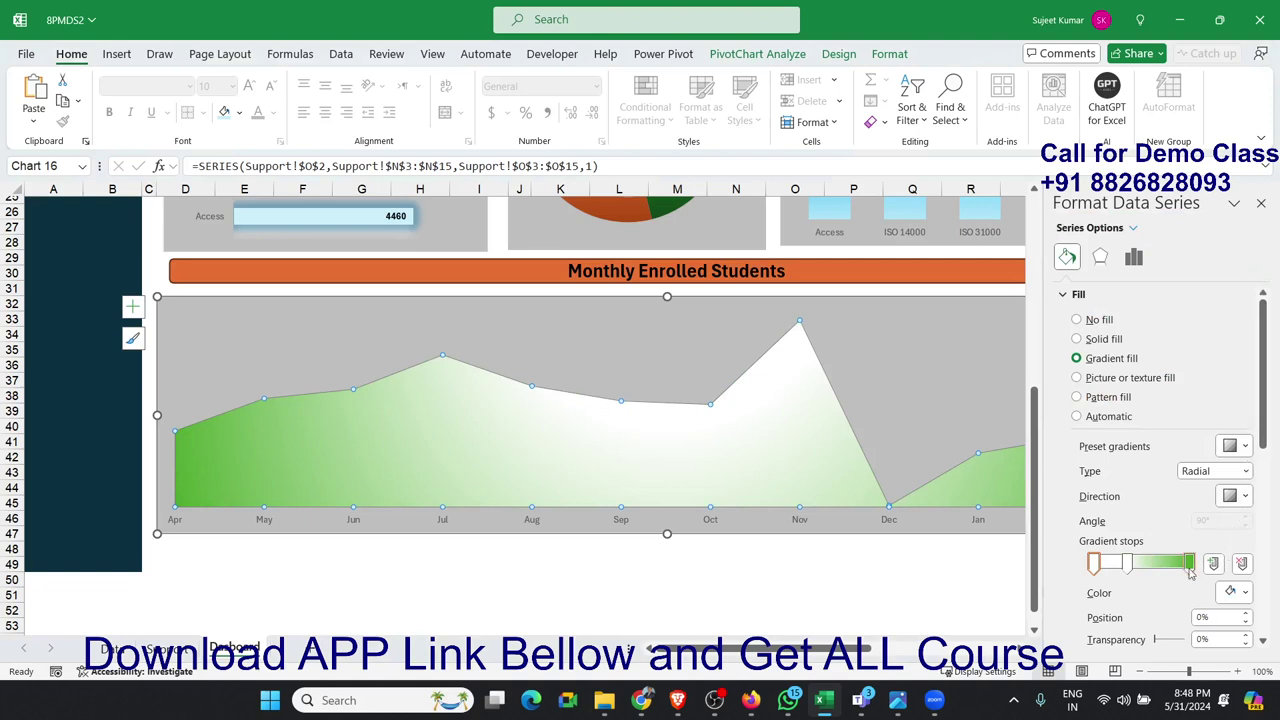
{"action": "left_click_drag", "start_coordinate": [1131, 569], "coordinate": [1108, 569]}
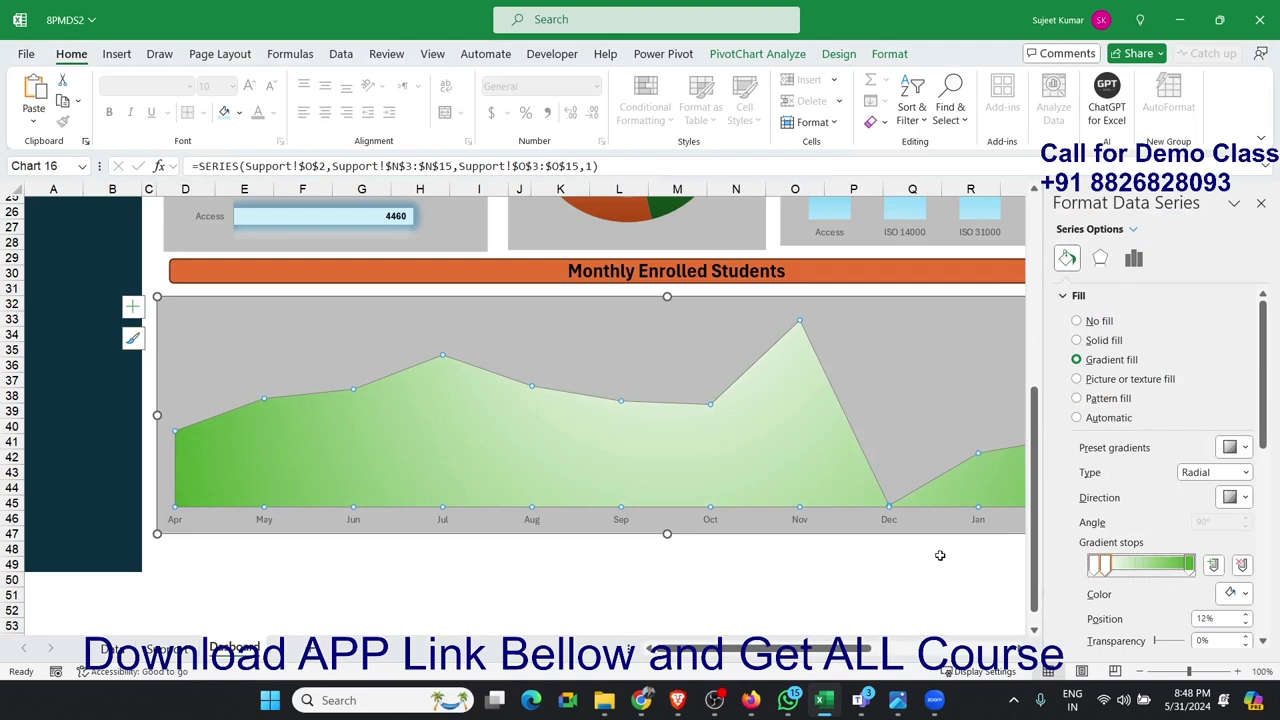
{"action": "left_click", "coordinate": [920, 566]}
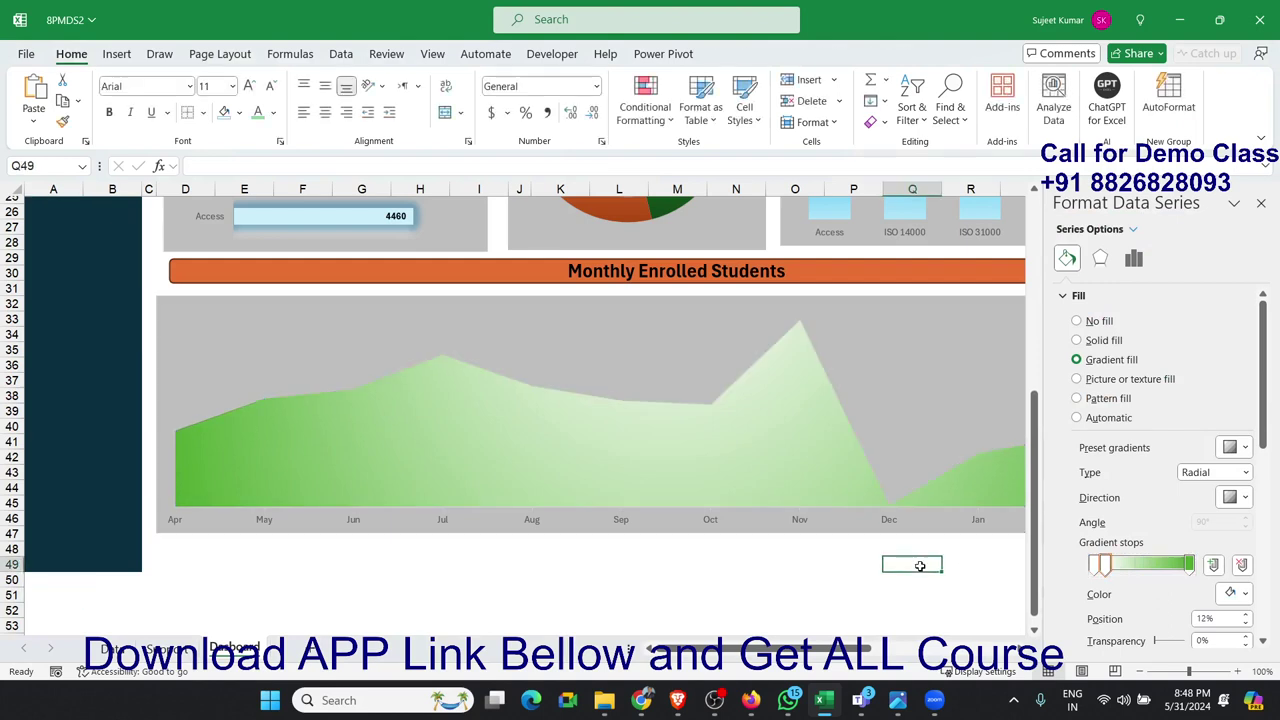
Step: Close the formatting pane and stretch the revenue bars picture slightly taller
{"action": "left_click", "coordinate": [1261, 203]}
{"action": "left_click", "coordinate": [1097, 587]}
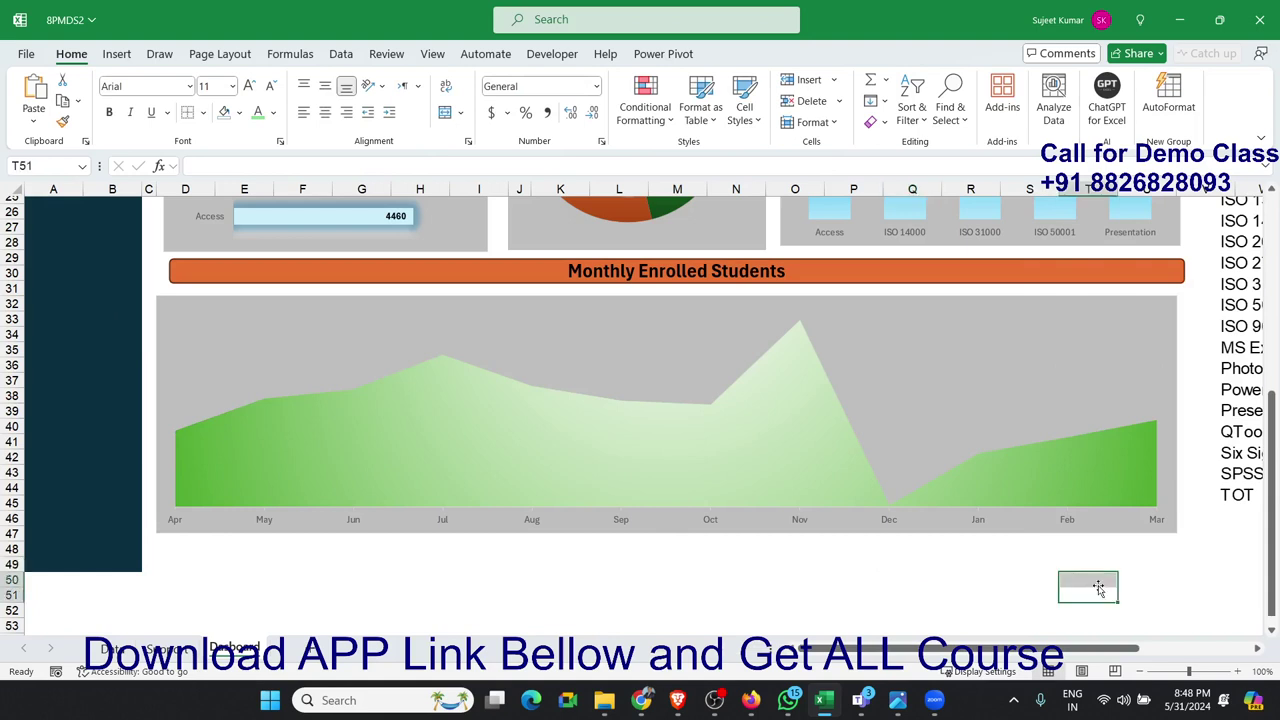
{"action": "scroll", "coordinate": [1098, 588], "scroll_direction": "down", "scroll_amount": 1}
{"action": "left_click", "coordinate": [1257, 649]}
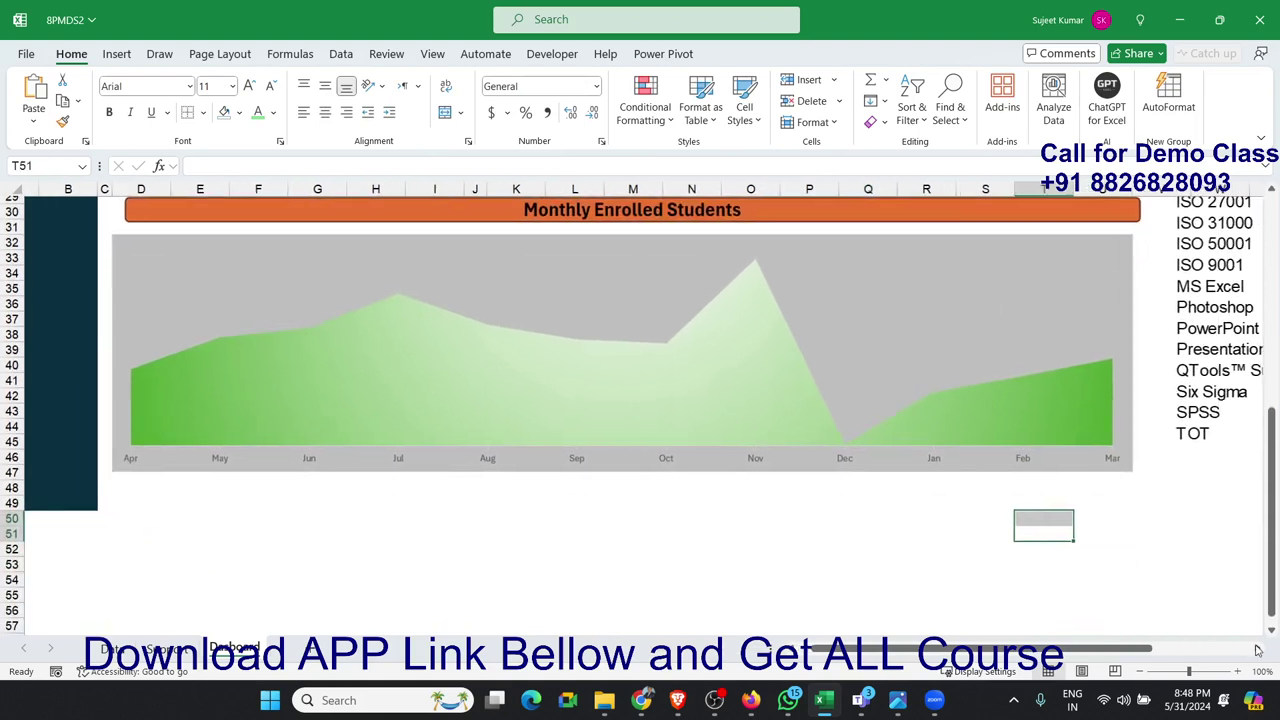
{"action": "left_click", "coordinate": [1099, 449]}
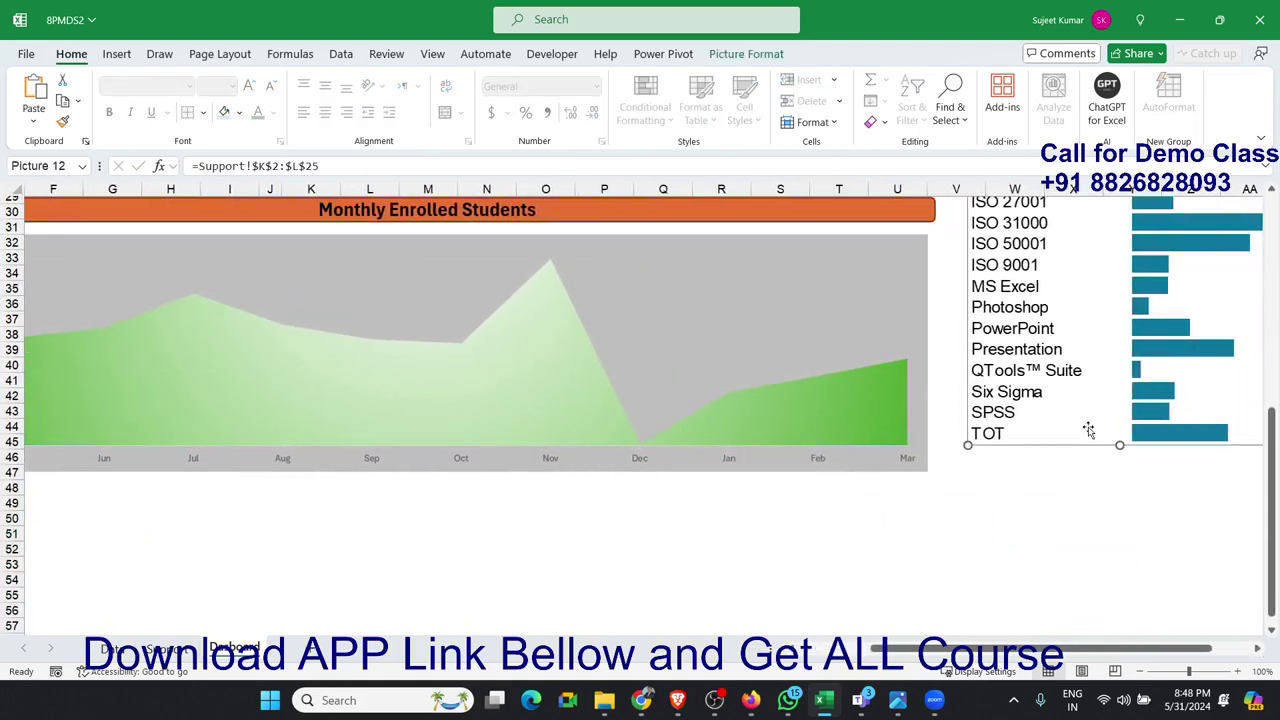
{"action": "left_click_drag", "start_coordinate": [1119, 447], "coordinate": [1118, 470]}
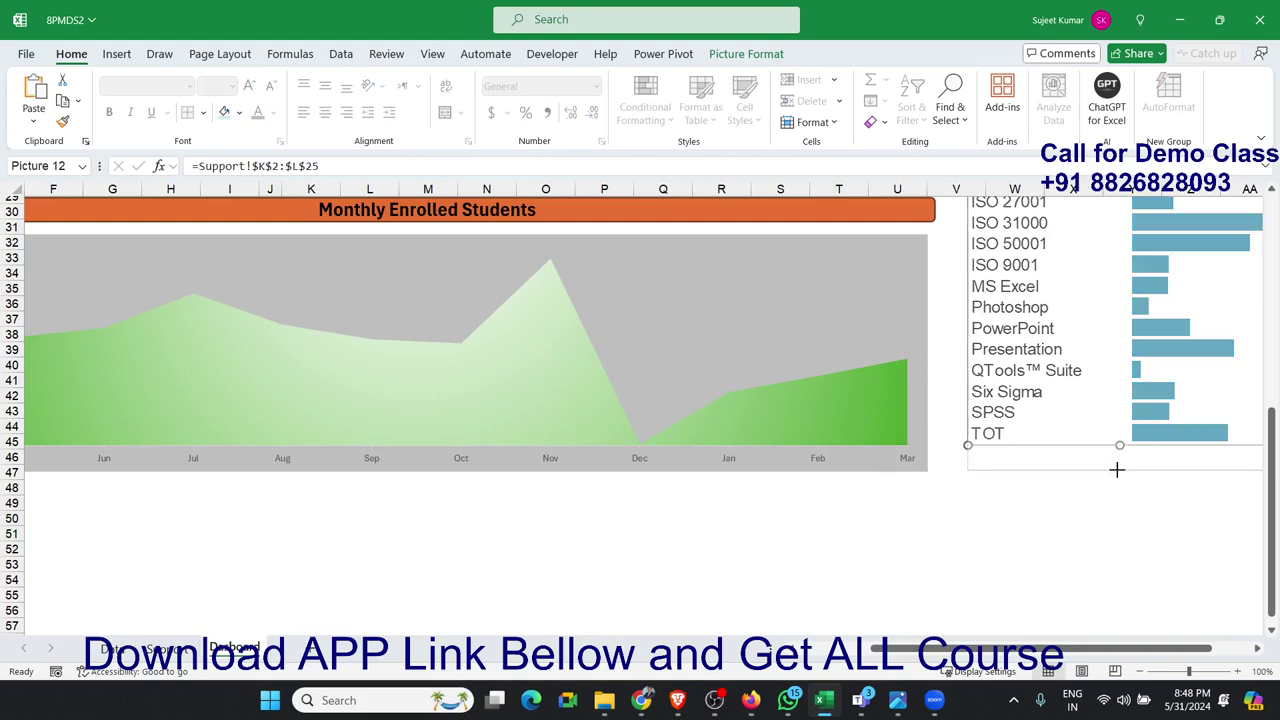
{"action": "left_click", "coordinate": [1072, 532]}
Step: Zoom out to view the whole dashboard and select B51:F52 below the charts
{"action": "scroll", "coordinate": [1072, 532], "scroll_direction": "up", "scroll_amount": 6}
{"action": "scroll", "coordinate": [1072, 532], "scroll_direction": "up", "scroll_amount": 4}
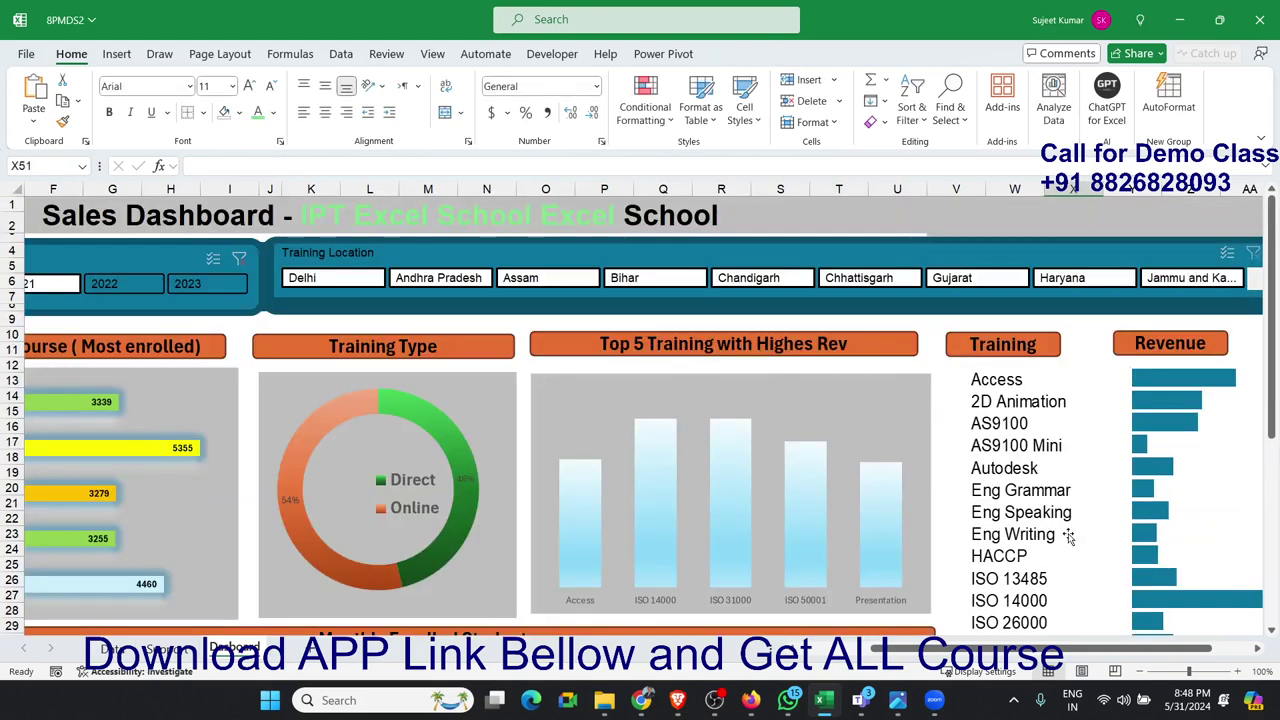
{"action": "left_click", "coordinate": [1181, 673]}
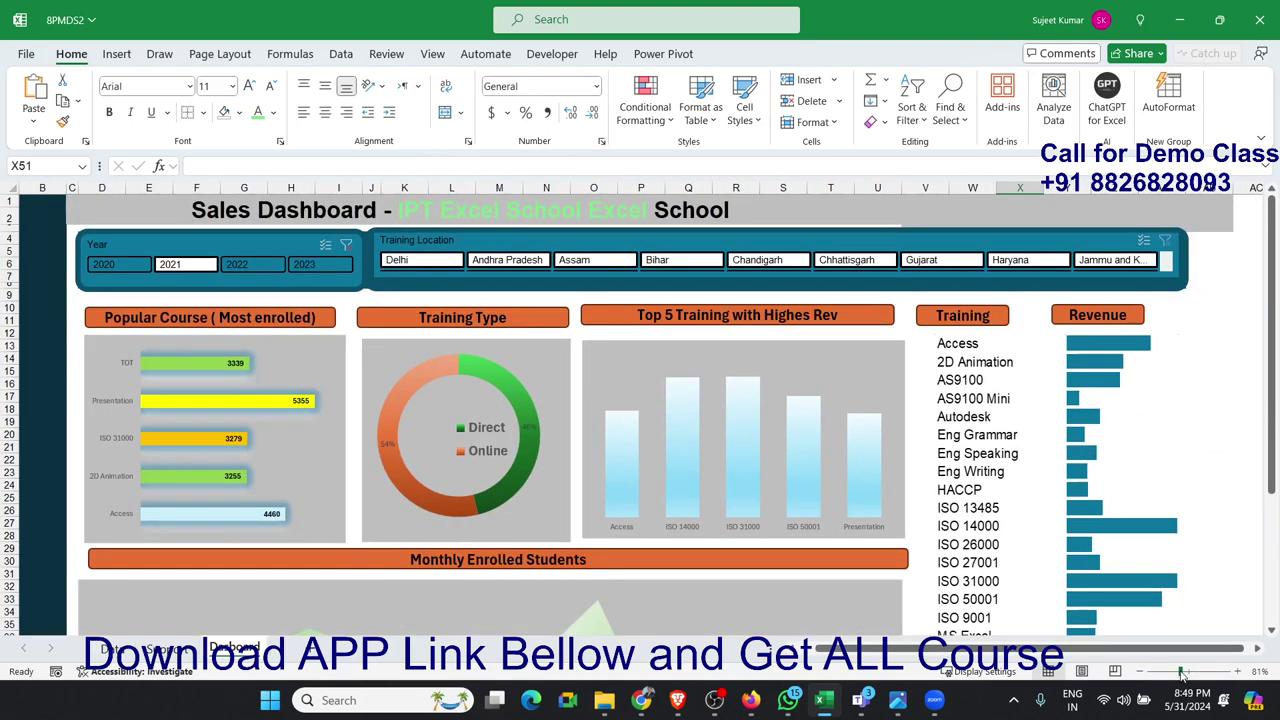
{"action": "scroll", "coordinate": [1165, 625], "scroll_direction": "down", "scroll_amount": 1}
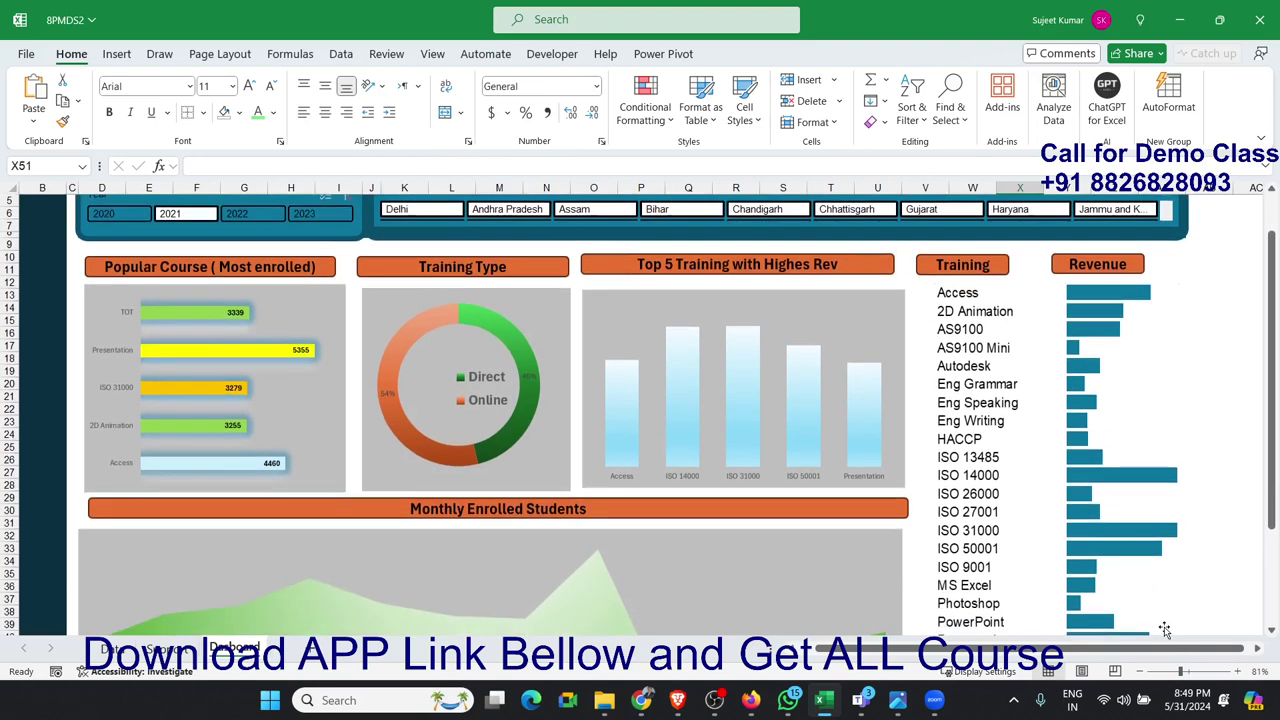
{"action": "scroll", "coordinate": [1165, 622], "scroll_direction": "up", "scroll_amount": 1}
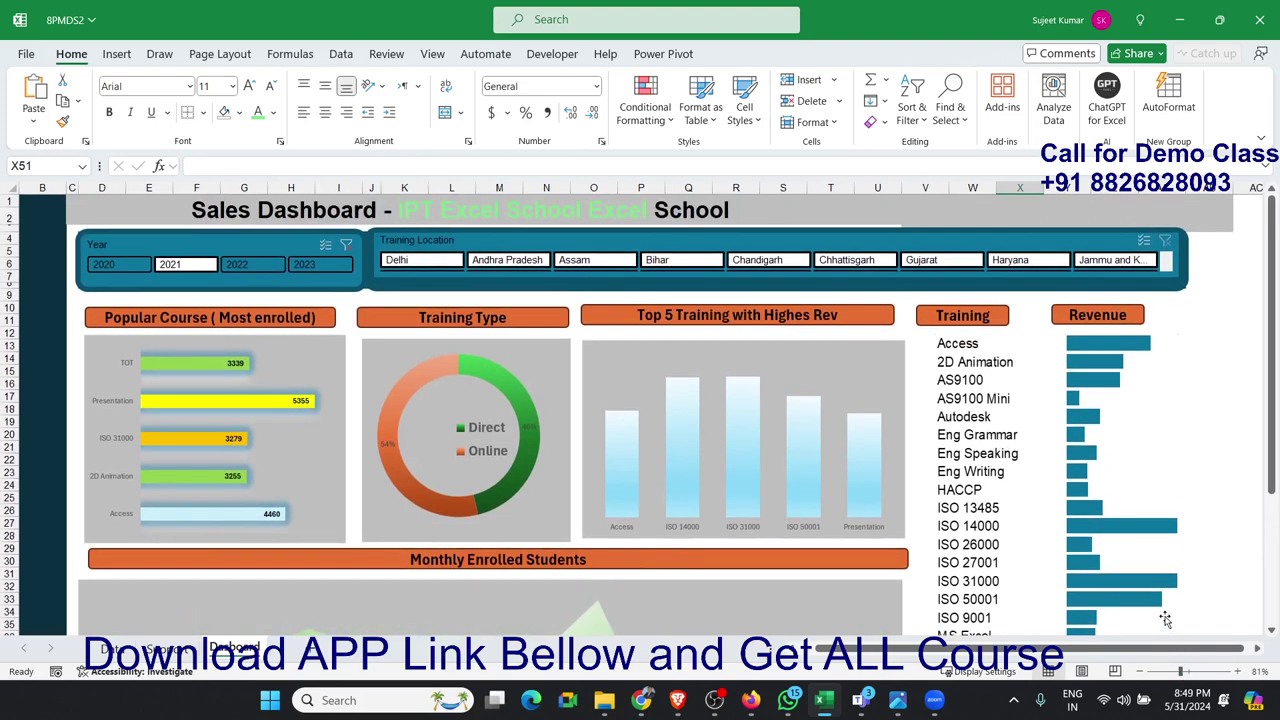
{"action": "scroll", "coordinate": [1166, 615], "scroll_direction": "down", "scroll_amount": 3}
{"action": "scroll", "coordinate": [1166, 615], "scroll_direction": "up", "scroll_amount": 2}
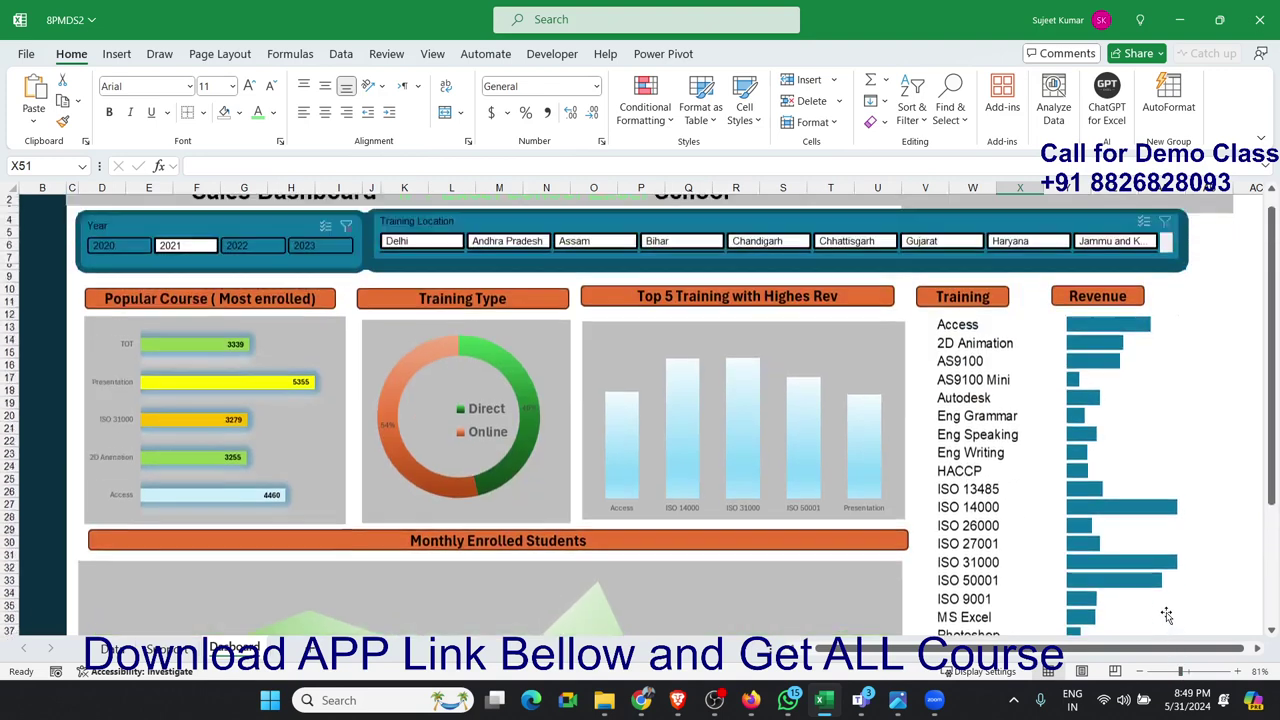
{"action": "scroll", "coordinate": [1166, 615], "scroll_direction": "up", "scroll_amount": 1}
{"action": "scroll", "coordinate": [1166, 615], "scroll_direction": "down", "scroll_amount": 3}
{"action": "scroll", "coordinate": [1166, 615], "scroll_direction": "down", "scroll_amount": 2}
{"action": "scroll", "coordinate": [1100, 615], "scroll_direction": "down", "scroll_amount": 2}
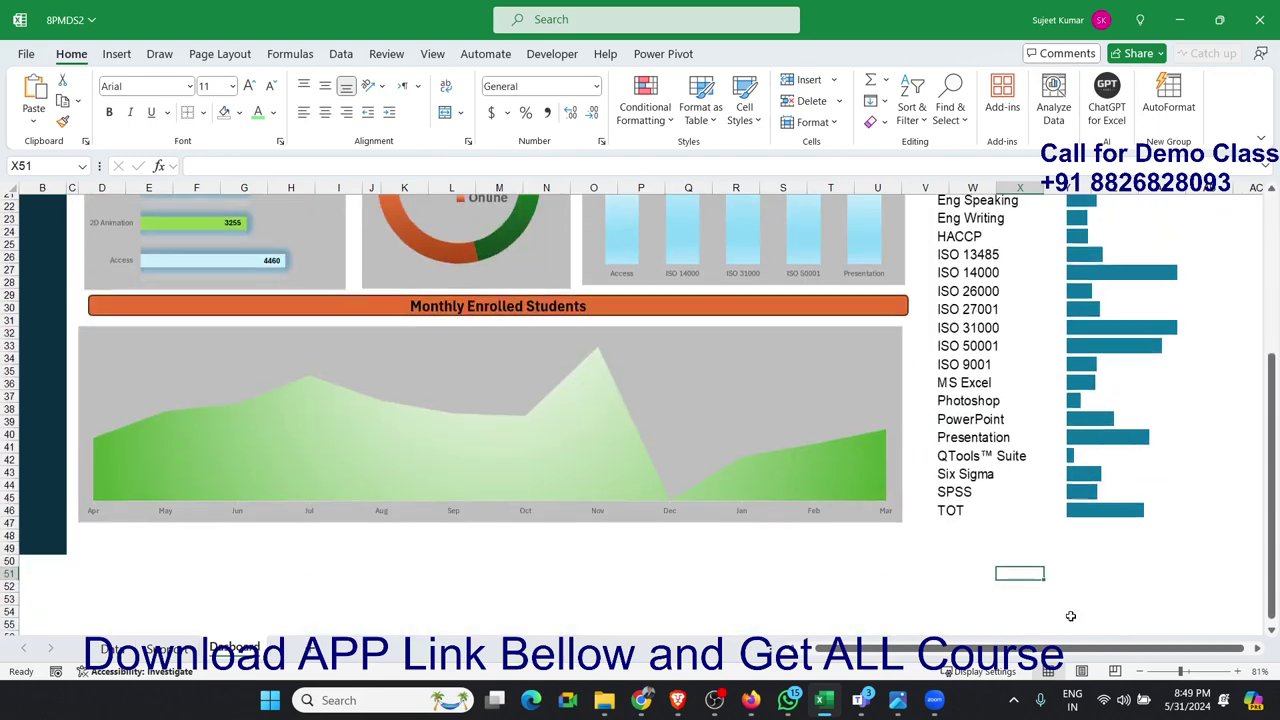
{"action": "left_click_drag", "start_coordinate": [43, 576], "coordinate": [177, 583]}
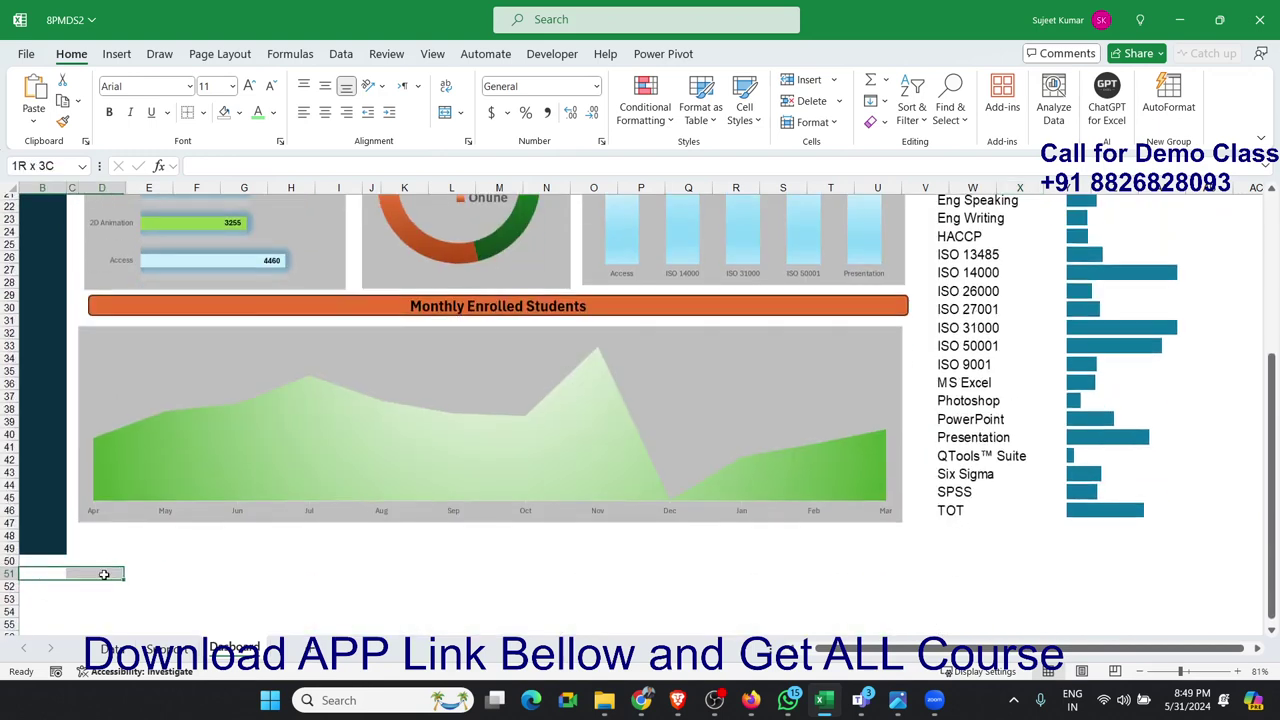
Step: Hide rows 52 through the last row of the sheet
{"action": "left_click", "coordinate": [9, 586]}
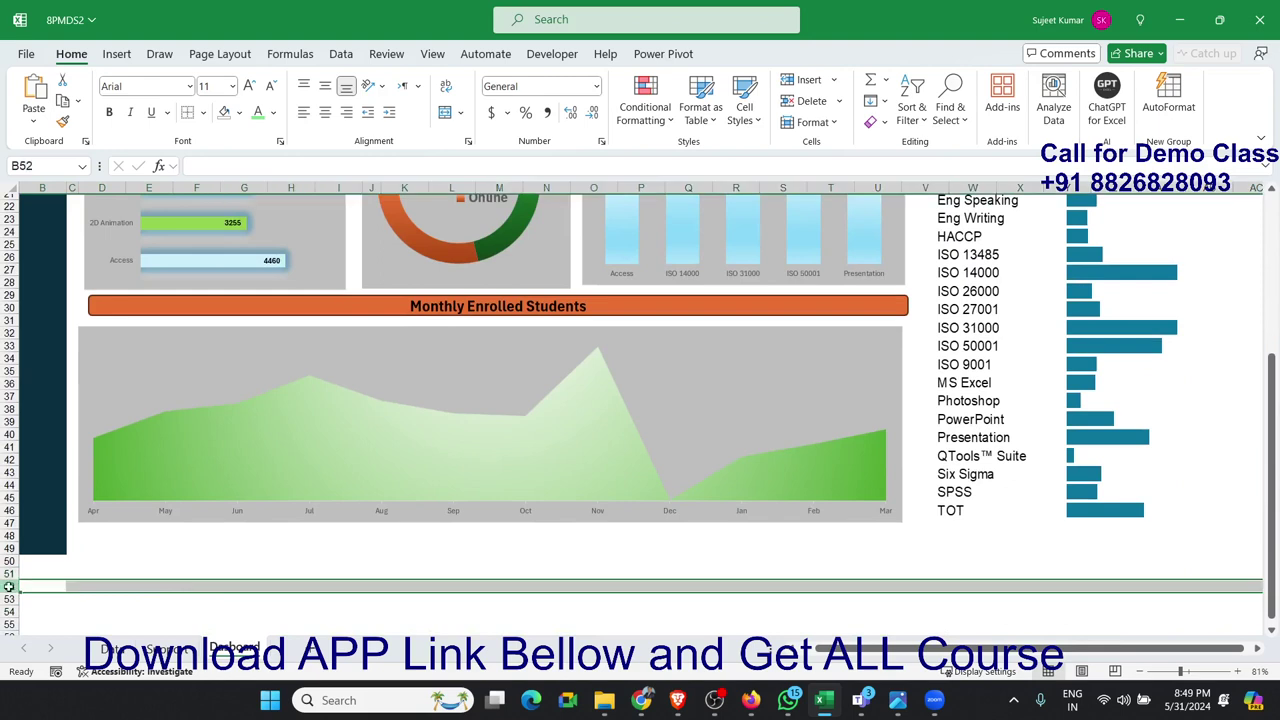
{"action": "key", "text": "ctrl+shift+Down"}
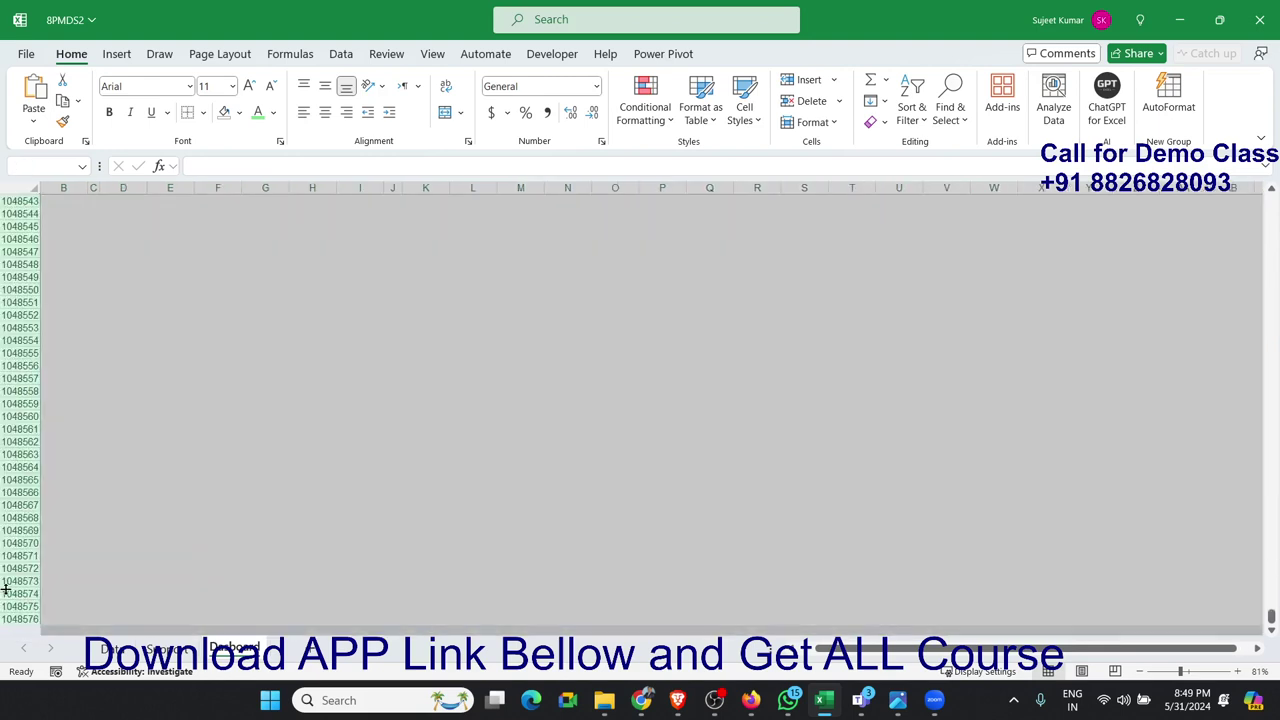
{"action": "right_click", "coordinate": [17, 568]}
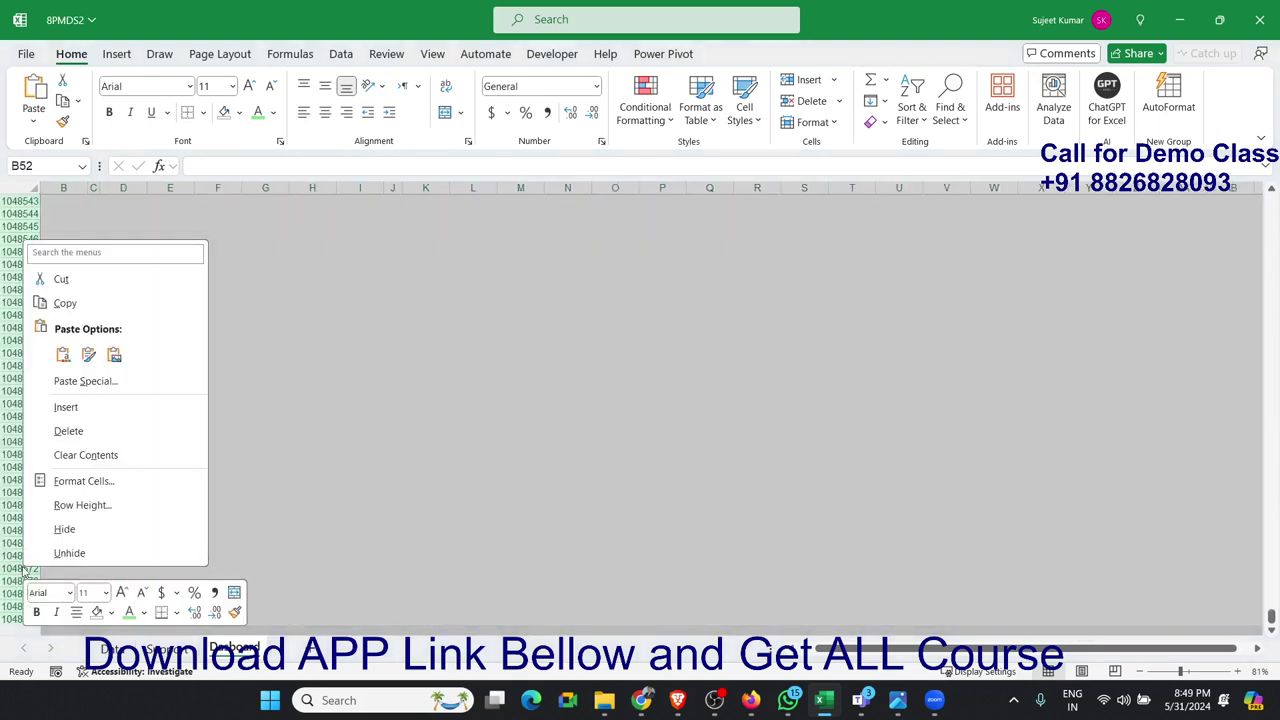
{"action": "left_click", "coordinate": [75, 531]}
Step: Hide columns AC through the last column, right of the Revenue bars
{"action": "scroll", "coordinate": [445, 518], "scroll_direction": "up", "scroll_amount": 8}
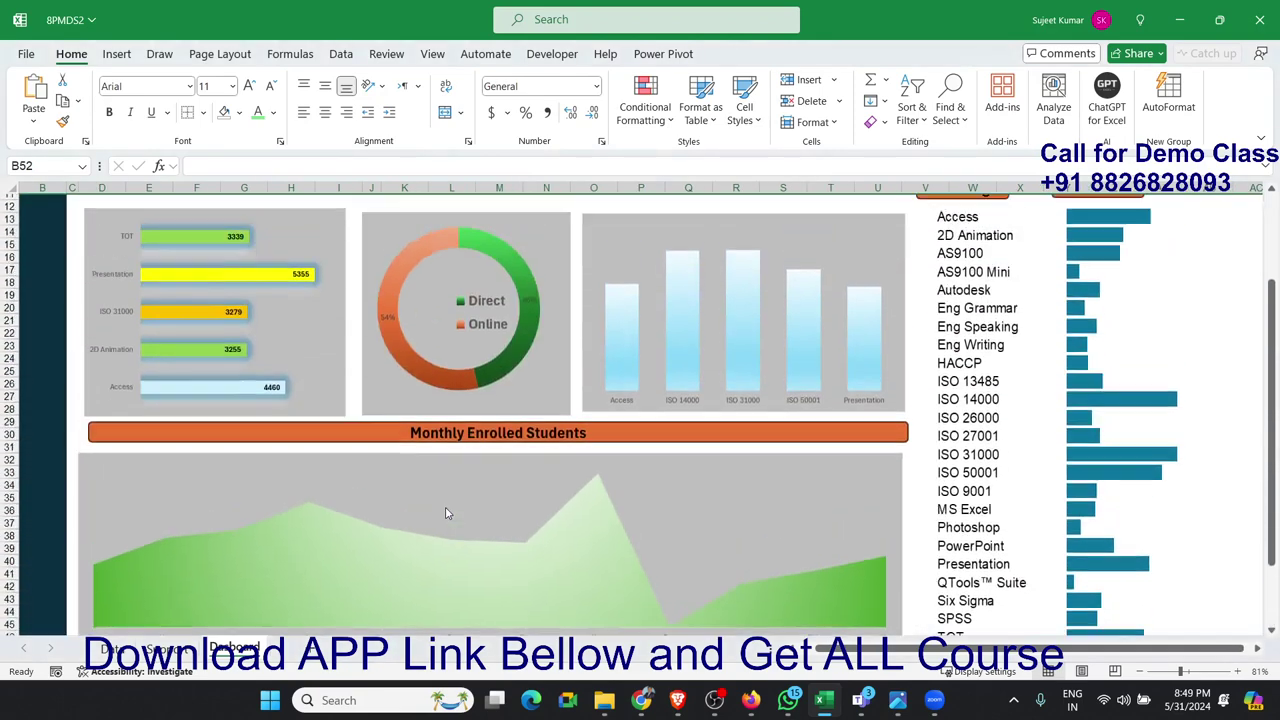
{"action": "scroll", "coordinate": [1086, 657], "scroll_direction": "right", "scroll_amount": 1}
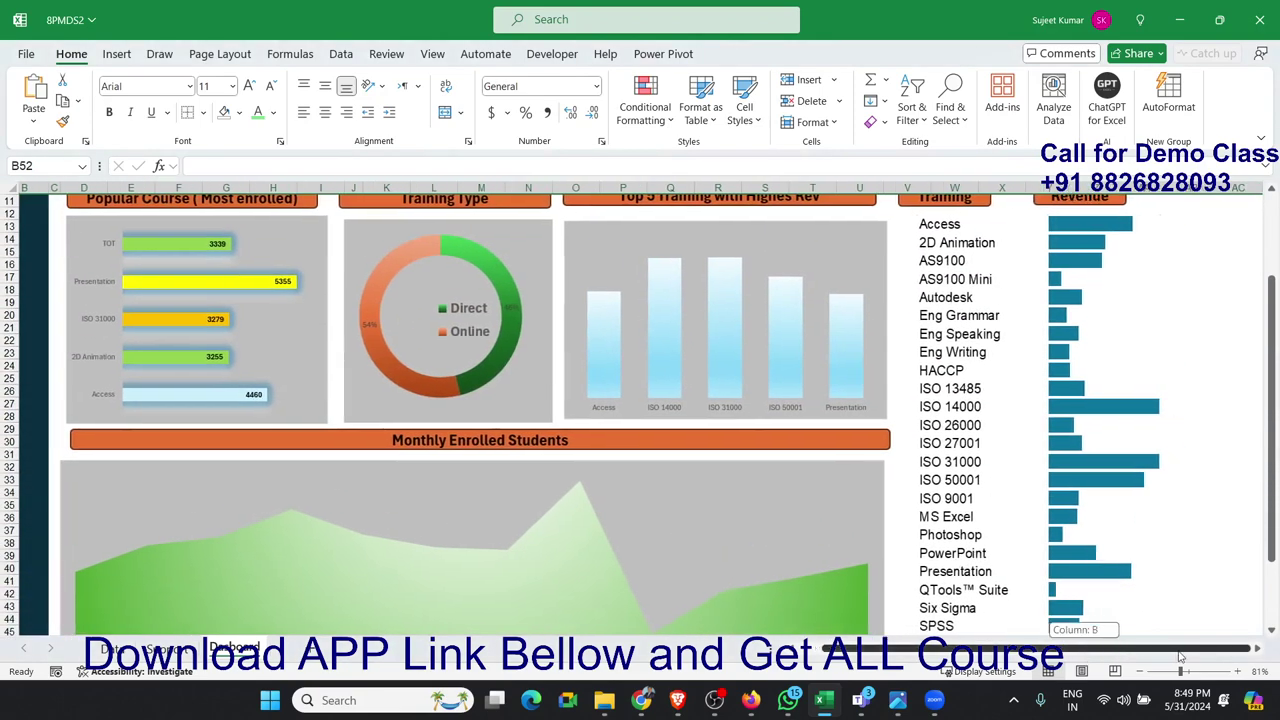
{"action": "left_click", "coordinate": [1238, 378]}
{"action": "left_click", "coordinate": [1249, 240]}
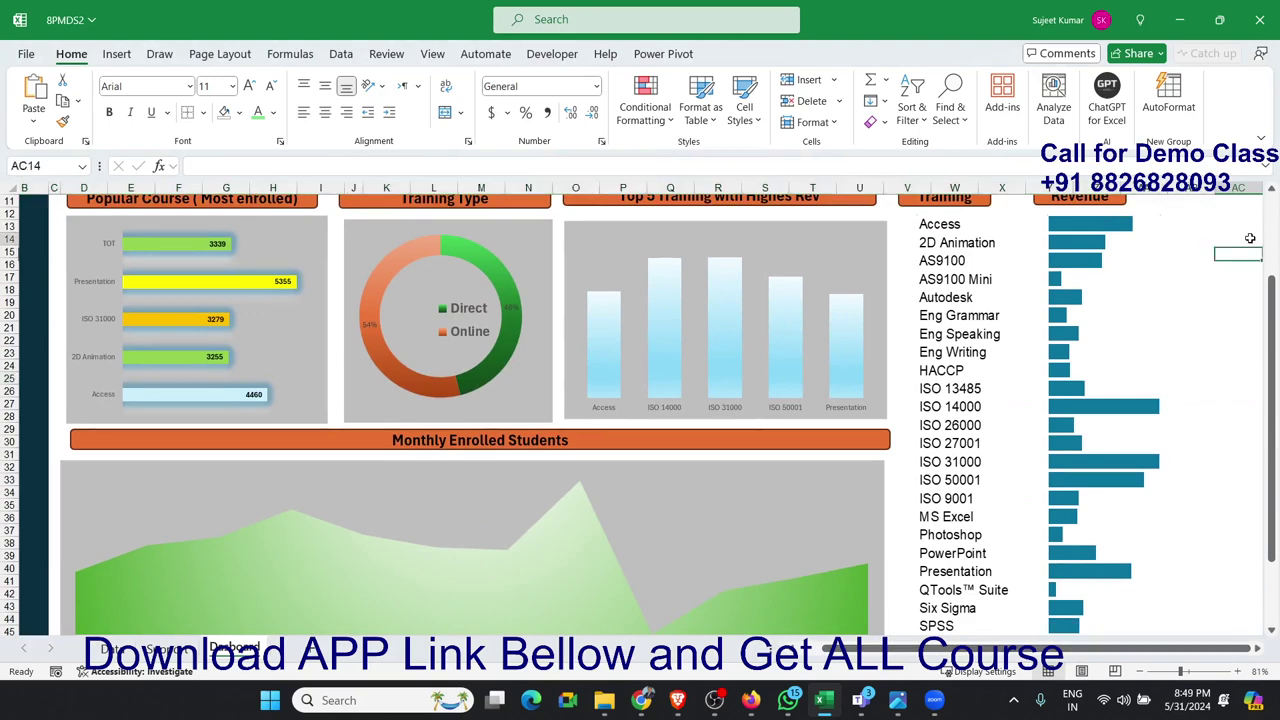
{"action": "key", "text": "Up"}
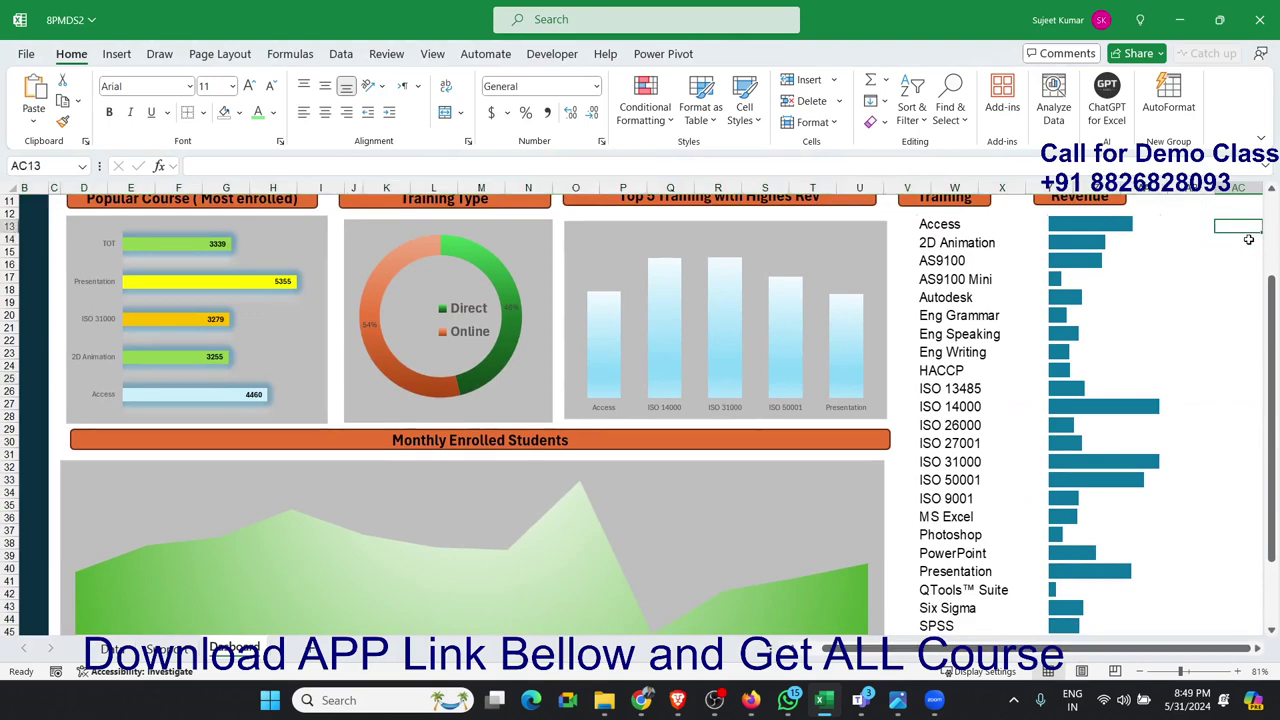
{"action": "key", "text": "Up"}
{"action": "key", "text": "Up"}
{"action": "key", "text": "Up"}
{"action": "key", "text": "Down"}
{"action": "key", "text": "Up"}
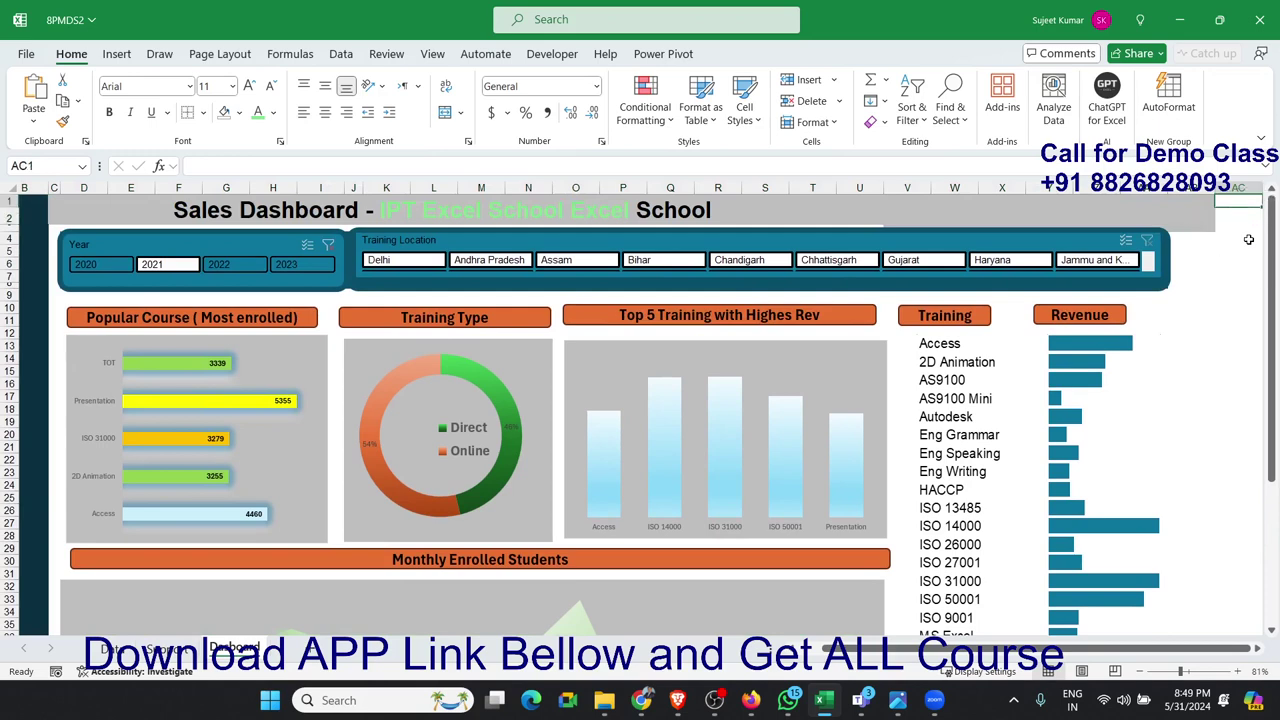
{"action": "key", "text": "ctrl+space"}
{"action": "key", "text": "ctrl+shift+Right"}
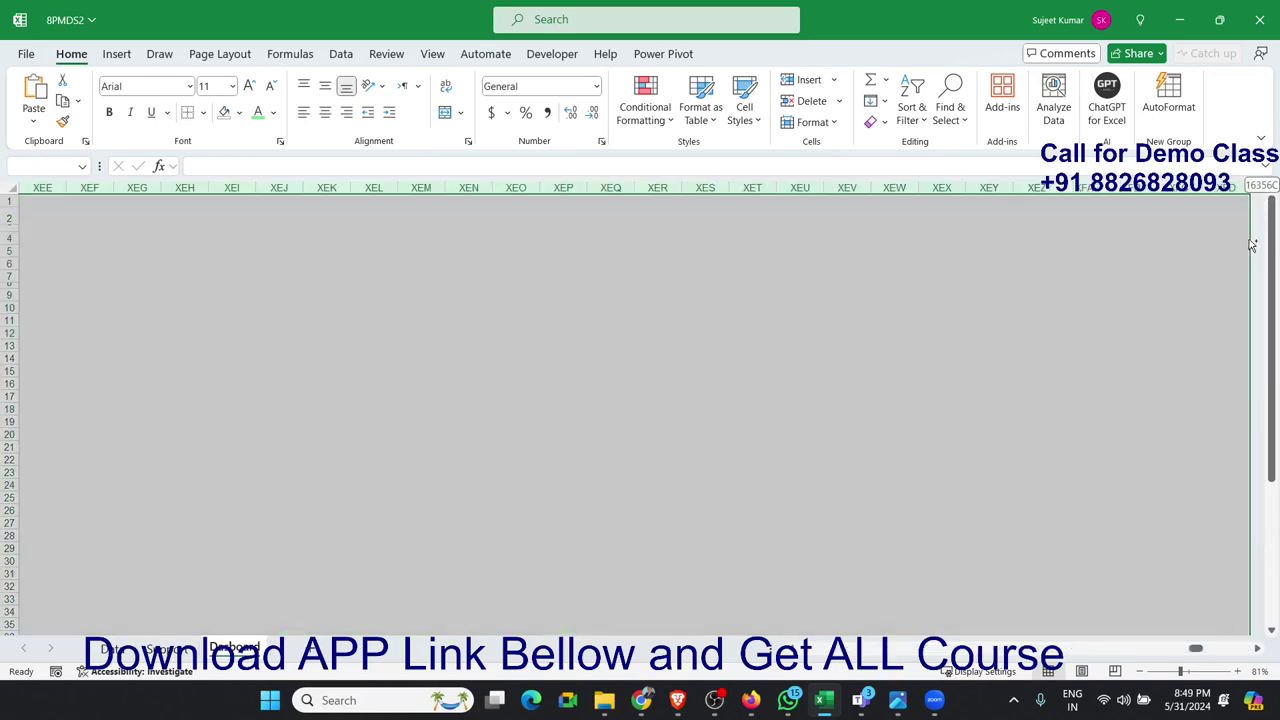
{"action": "right_click", "coordinate": [1175, 222]}
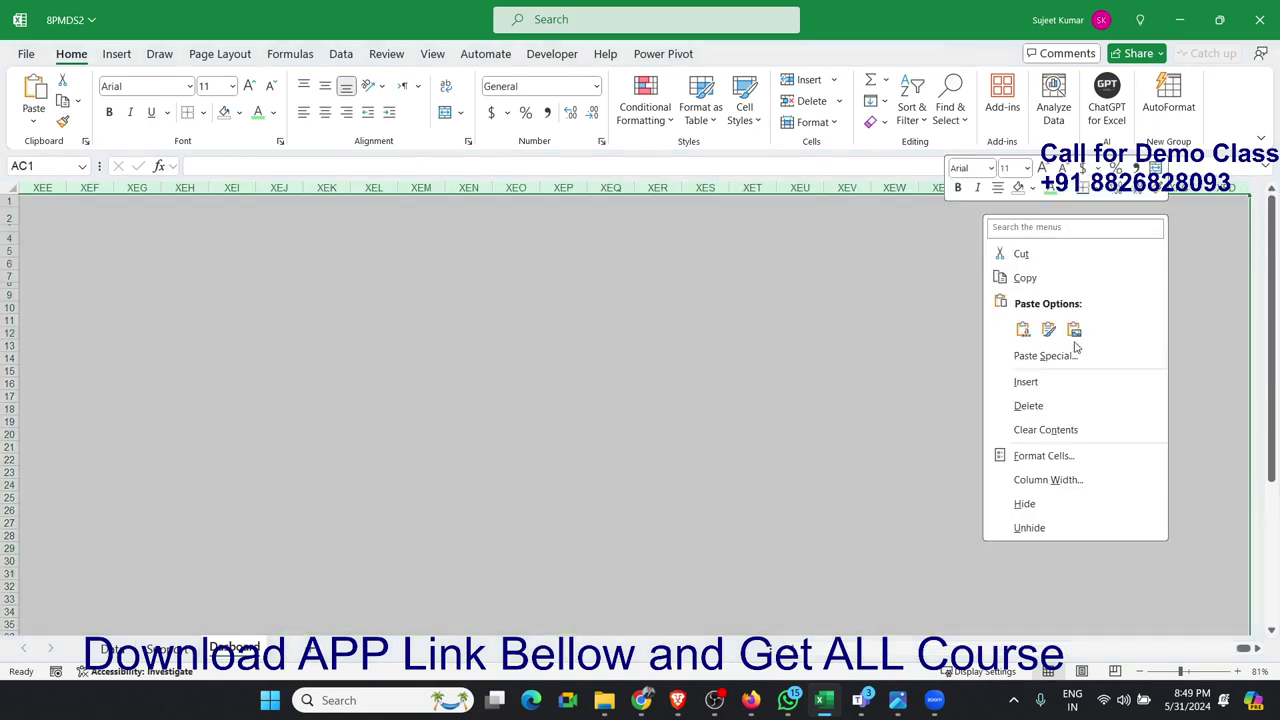
{"action": "left_click", "coordinate": [1027, 504]}
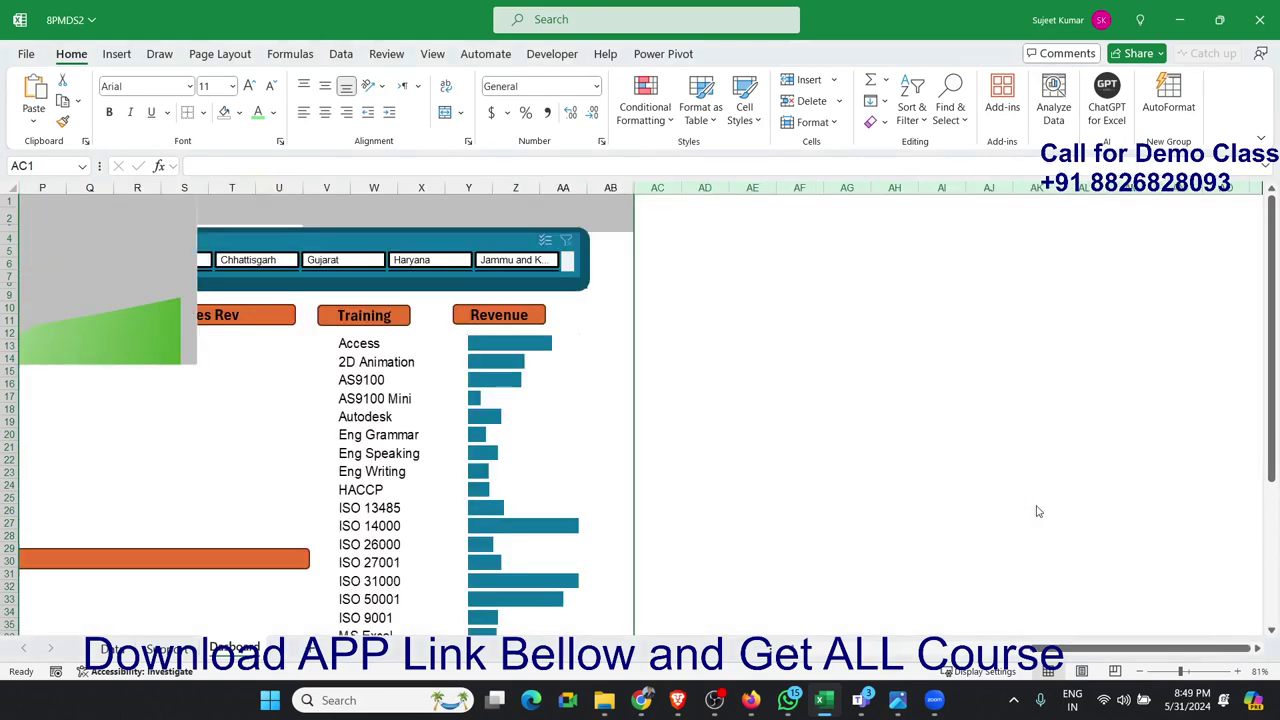
Step: Hide columns AH through the last column
{"action": "left_click_drag", "start_coordinate": [1085, 645], "coordinate": [970, 642]}
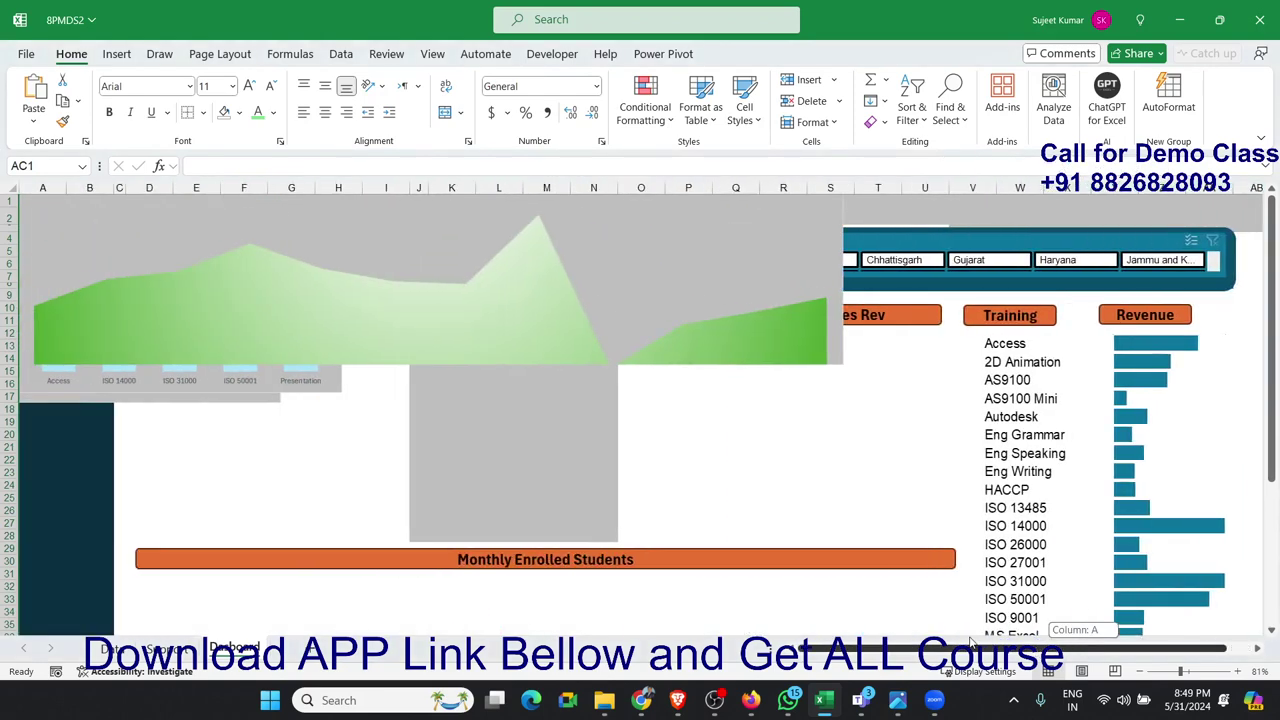
{"action": "scroll", "coordinate": [1005, 600], "scroll_direction": "down", "scroll_amount": 9}
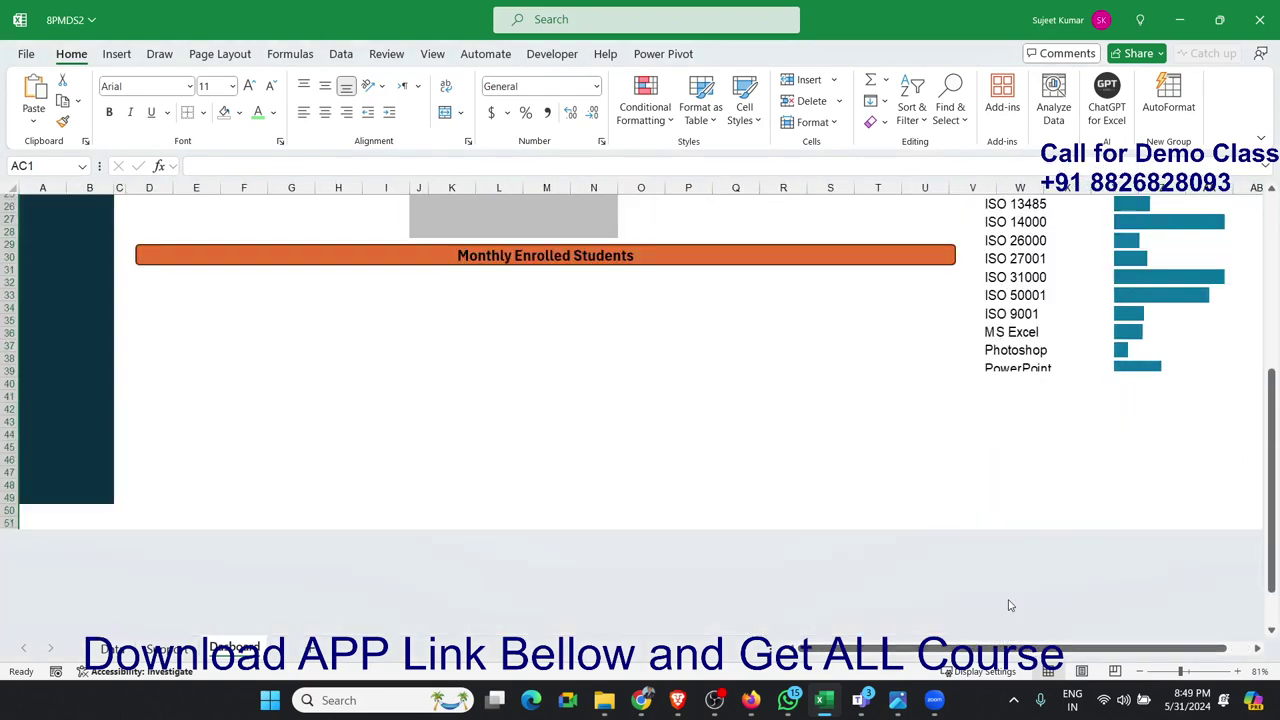
{"action": "scroll", "coordinate": [1005, 600], "scroll_direction": "down", "scroll_amount": 10}
{"action": "scroll", "coordinate": [1005, 600], "scroll_direction": "up", "scroll_amount": 10}
{"action": "scroll", "coordinate": [1008, 592], "scroll_direction": "up", "scroll_amount": 8}
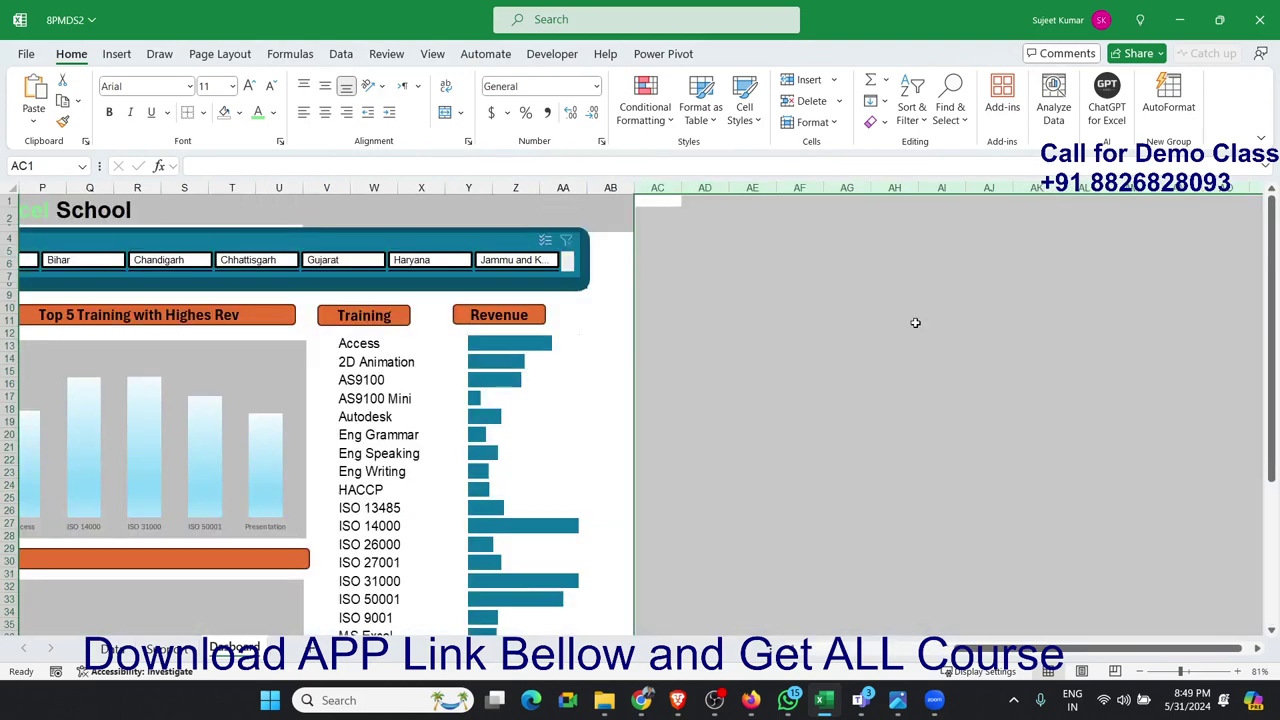
{"action": "left_click", "coordinate": [884, 278]}
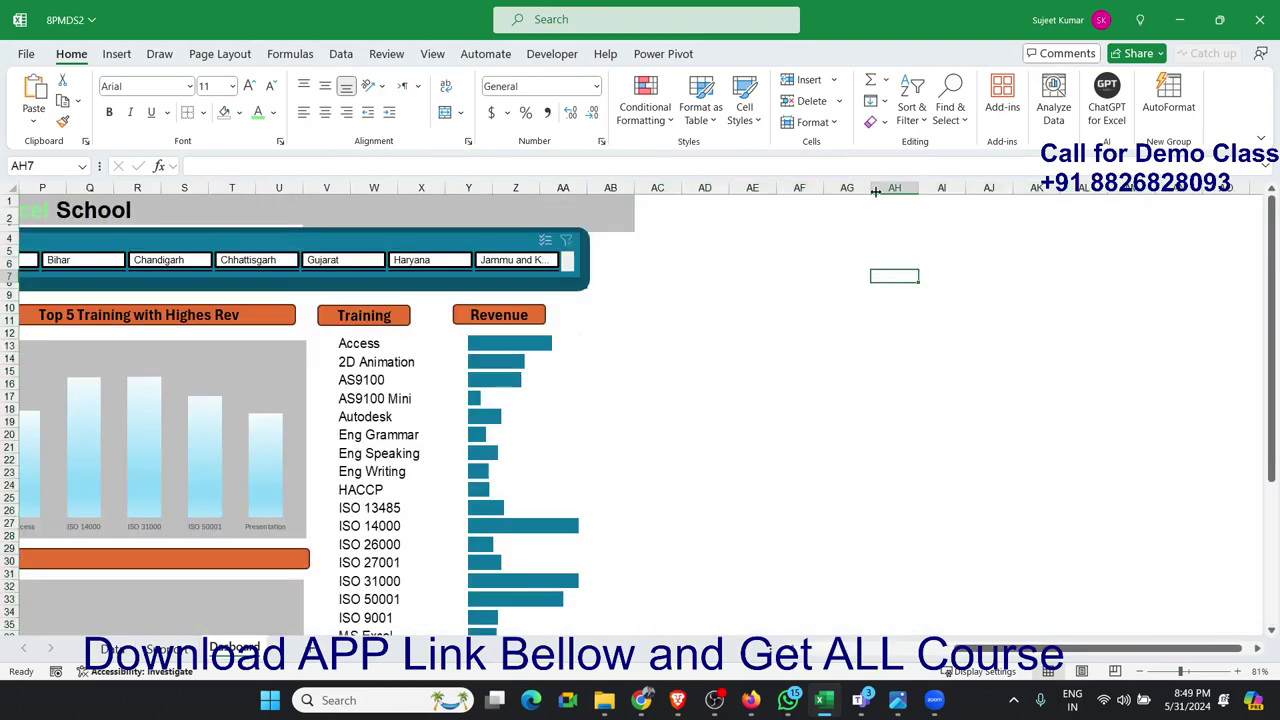
{"action": "left_click", "coordinate": [880, 188]}
{"action": "key", "text": "ctrl+shift+Right"}
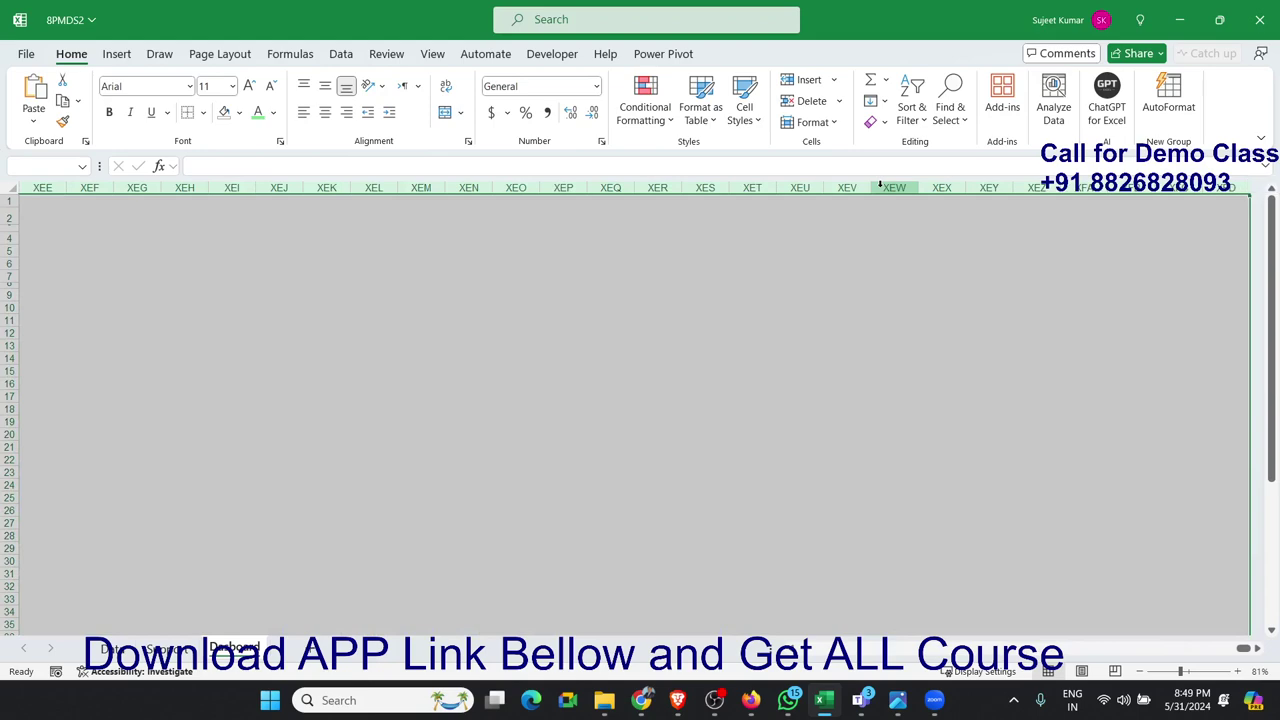
{"action": "right_click", "coordinate": [881, 189]}
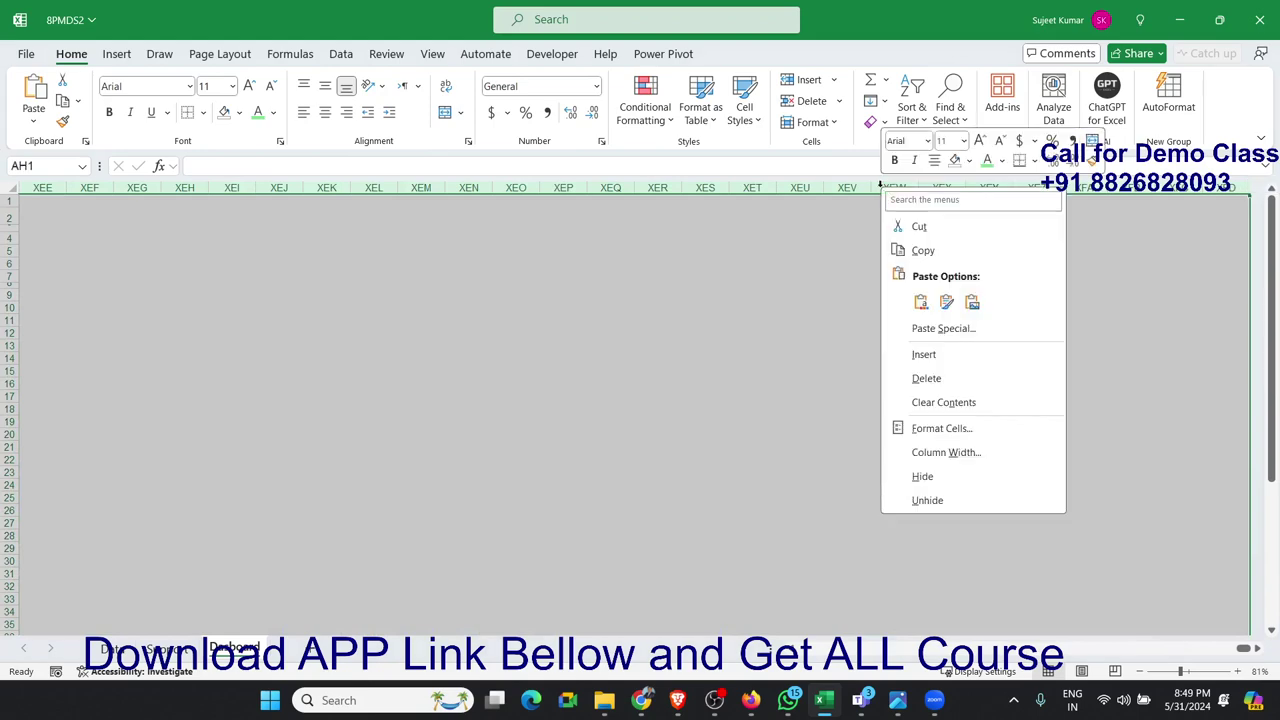
{"action": "left_click", "coordinate": [944, 477]}
Step: Undo hiding the columns from AH onward and return to cell A6
{"action": "left_click_drag", "start_coordinate": [1083, 650], "coordinate": [915, 650]}
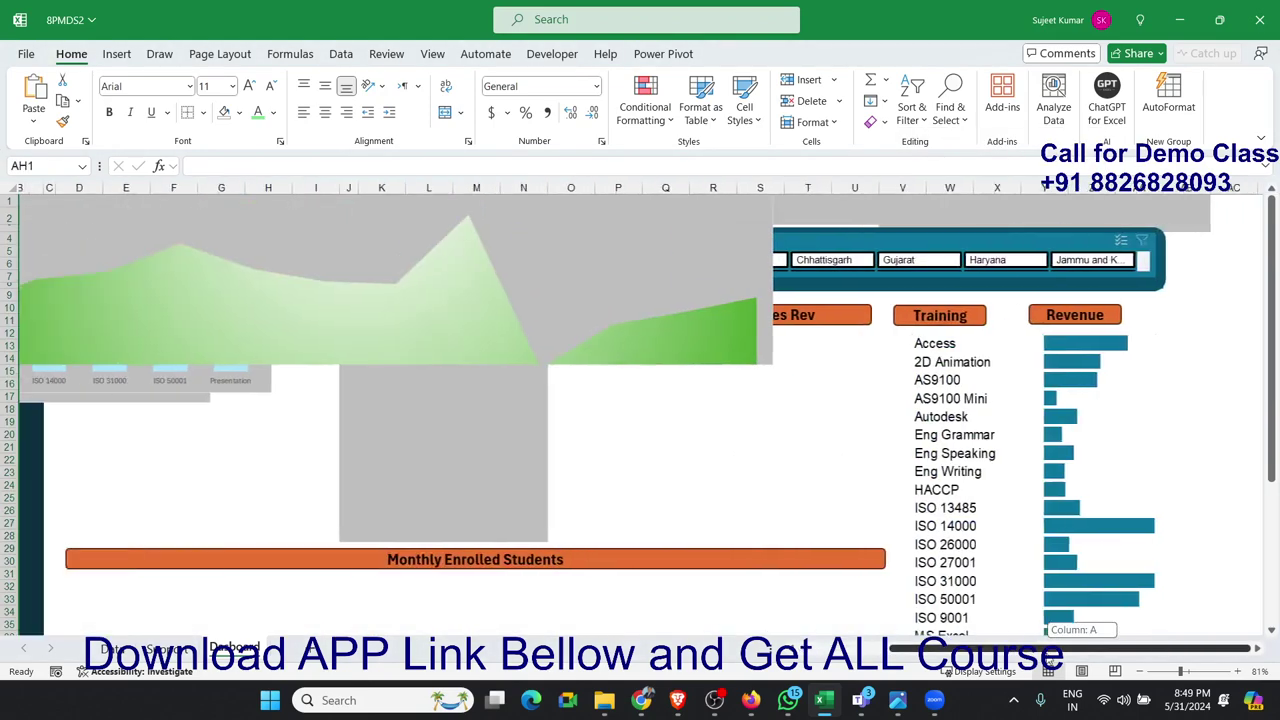
{"action": "key", "text": "ctrl+z"}
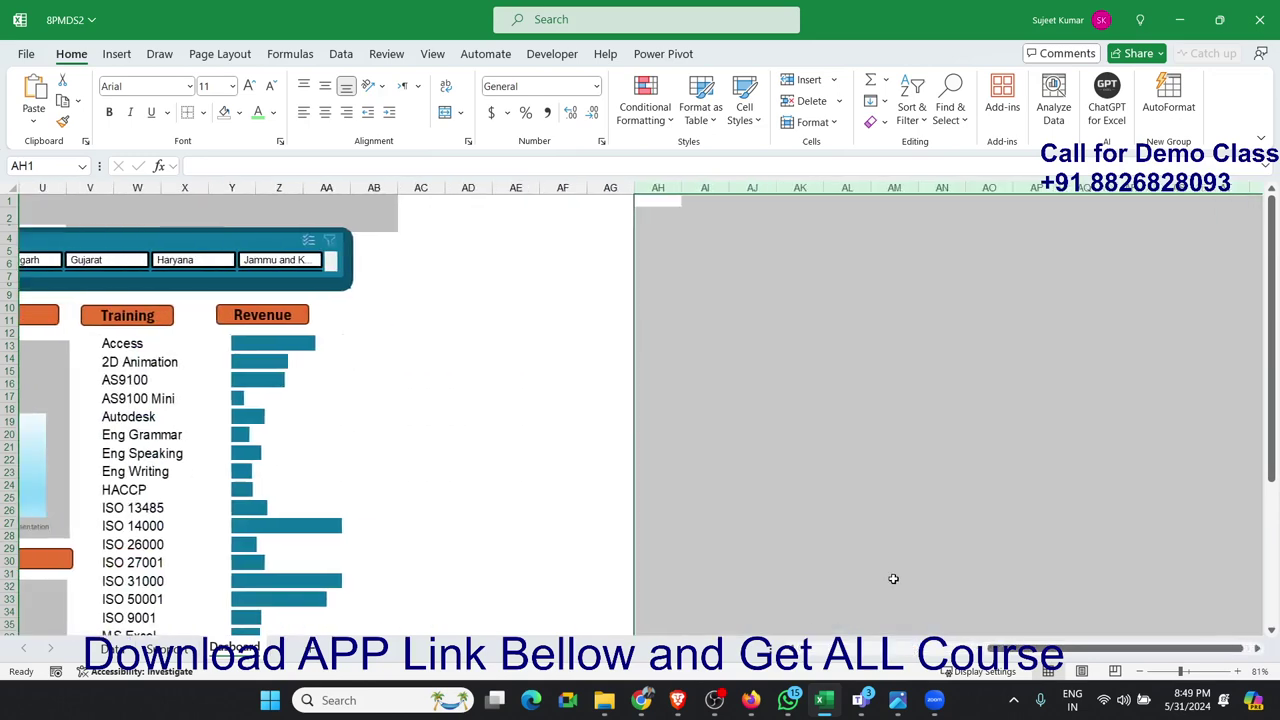
{"action": "left_click", "coordinate": [927, 538]}
{"action": "scroll", "coordinate": [1030, 630], "scroll_direction": "left", "scroll_amount": 5}
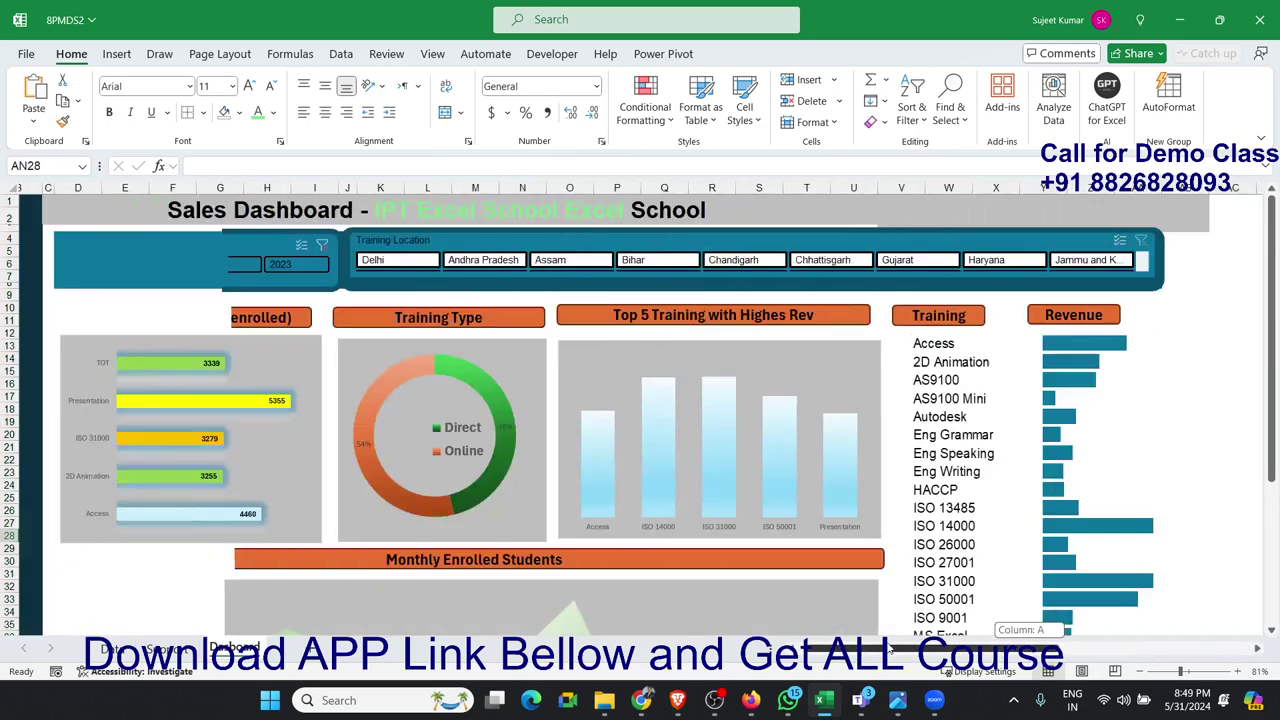
{"action": "scroll", "coordinate": [737, 571], "scroll_direction": "down", "scroll_amount": 4}
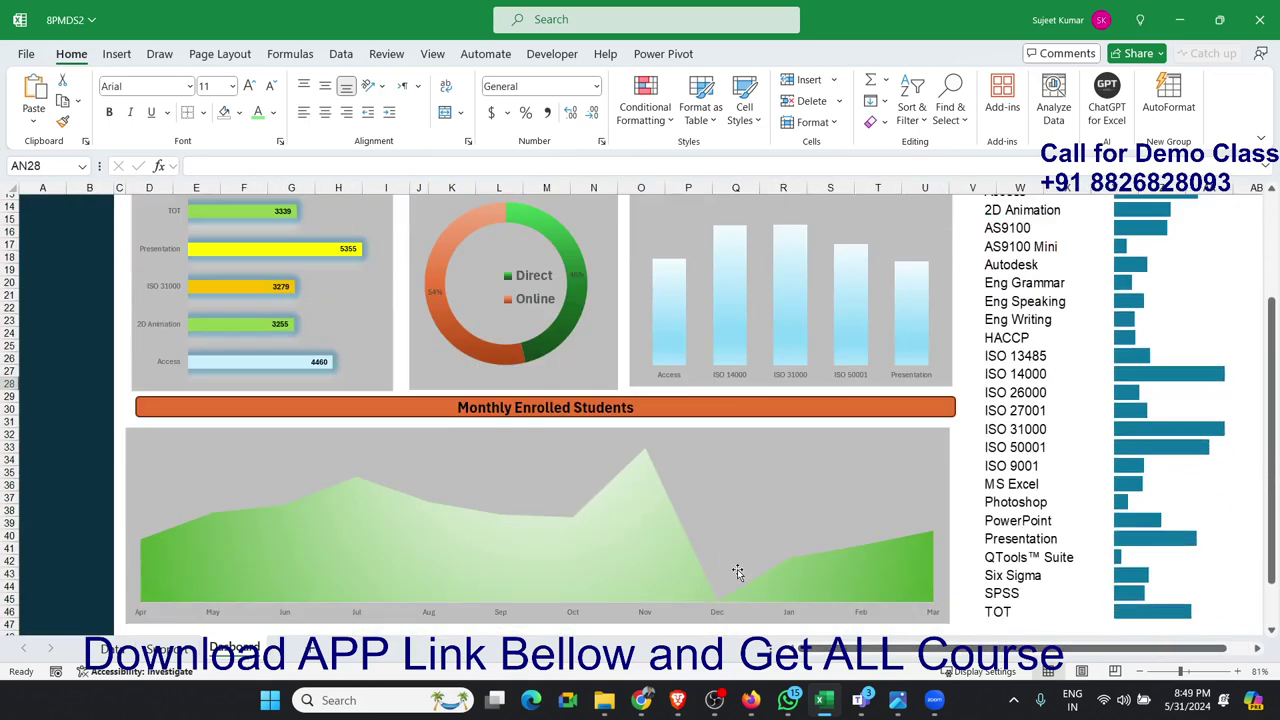
{"action": "scroll", "coordinate": [737, 571], "scroll_direction": "up", "scroll_amount": 4}
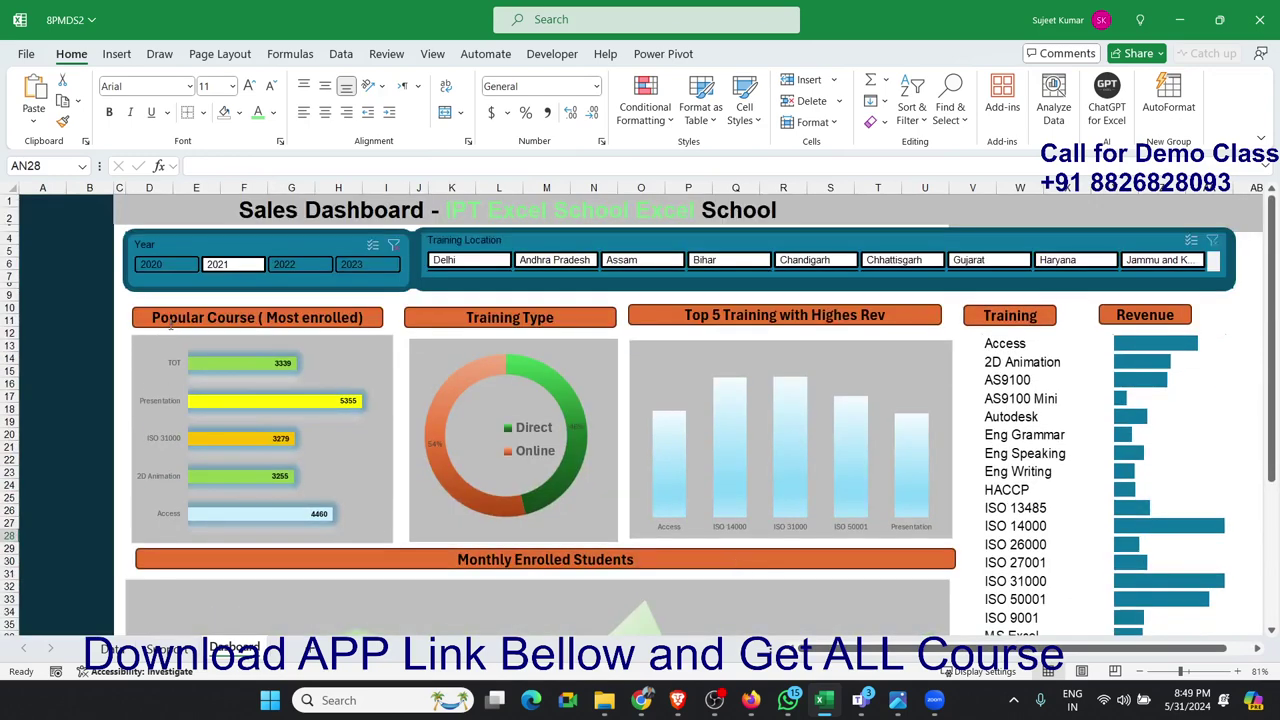
{"action": "left_click", "coordinate": [56, 263]}
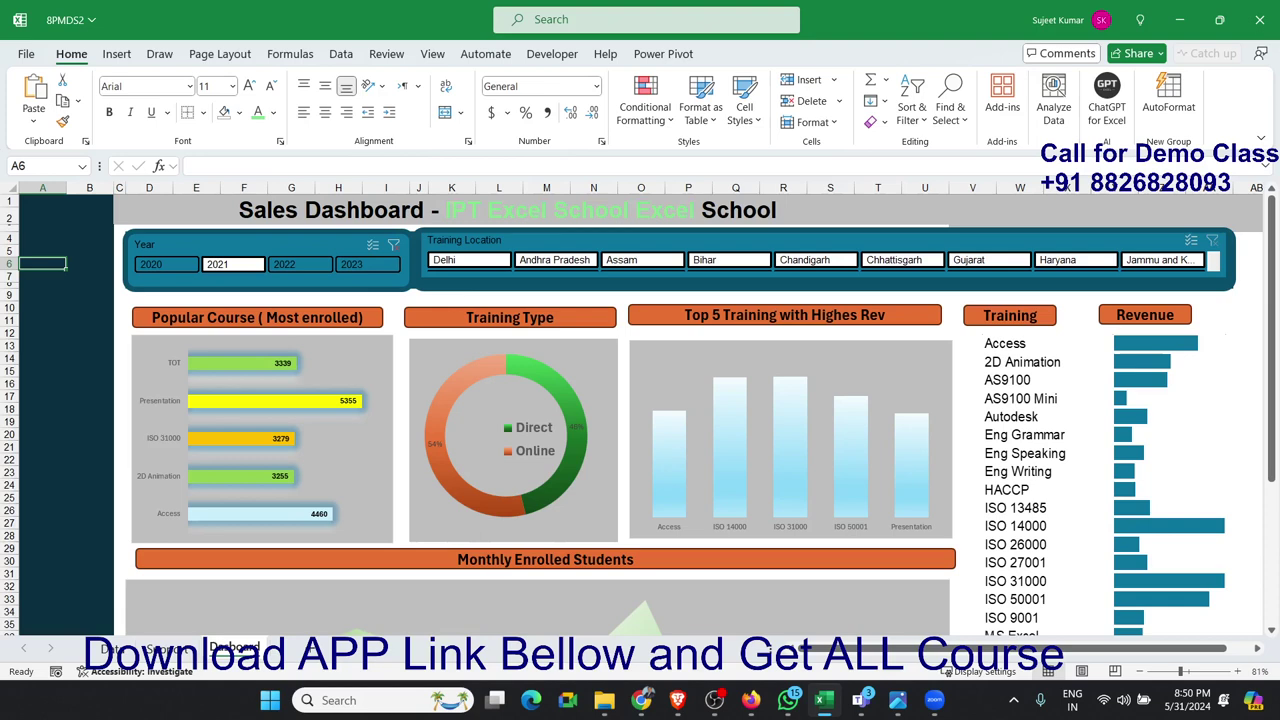
Step: Duplicate the Dashboard sheet as Dashboard (2), then return to the original Dashboard sheet
{"action": "key", "text": "alt+Tab"}
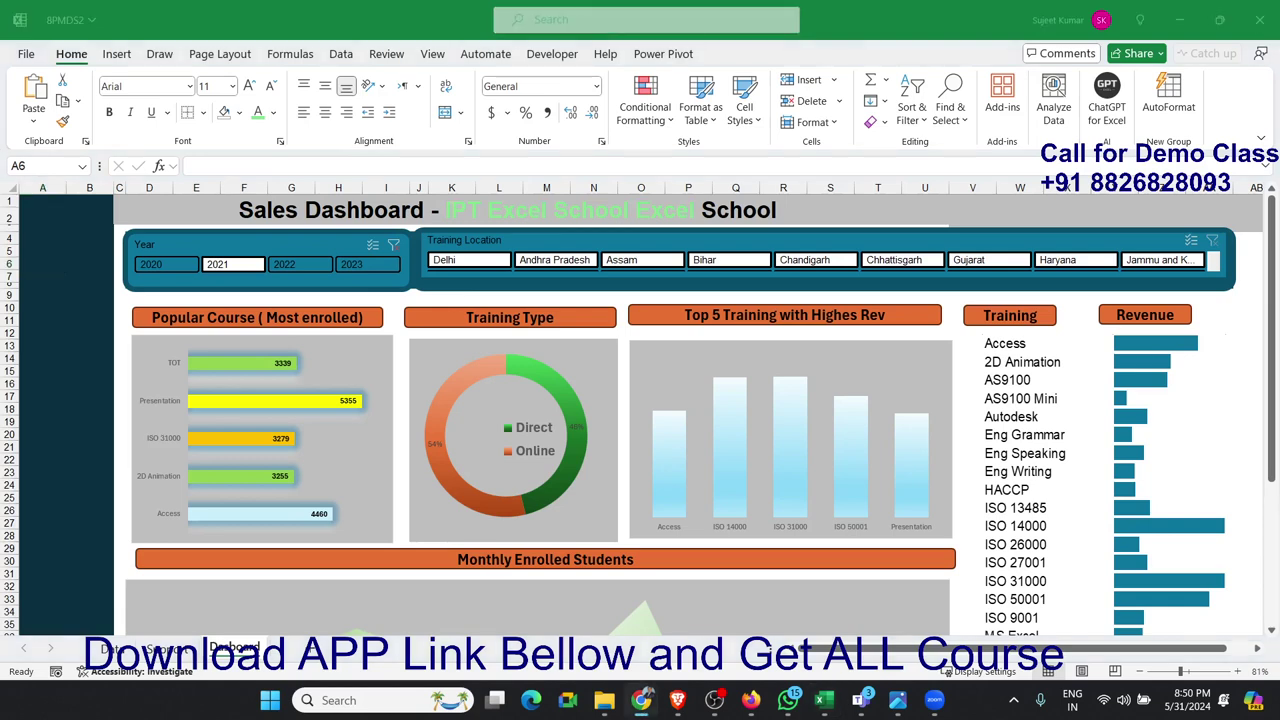
{"action": "left_click", "coordinate": [240, 650]}
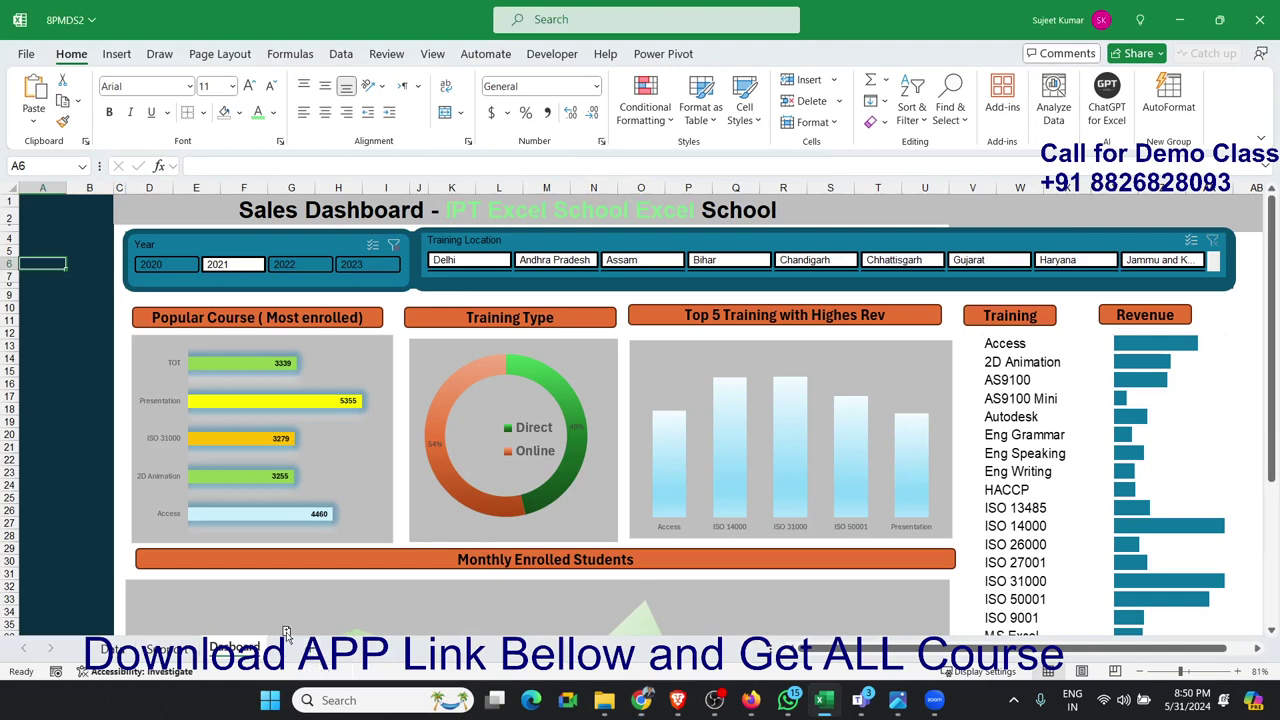
{"action": "left_click_drag", "start_coordinate": [285, 632], "coordinate": [300, 645]}
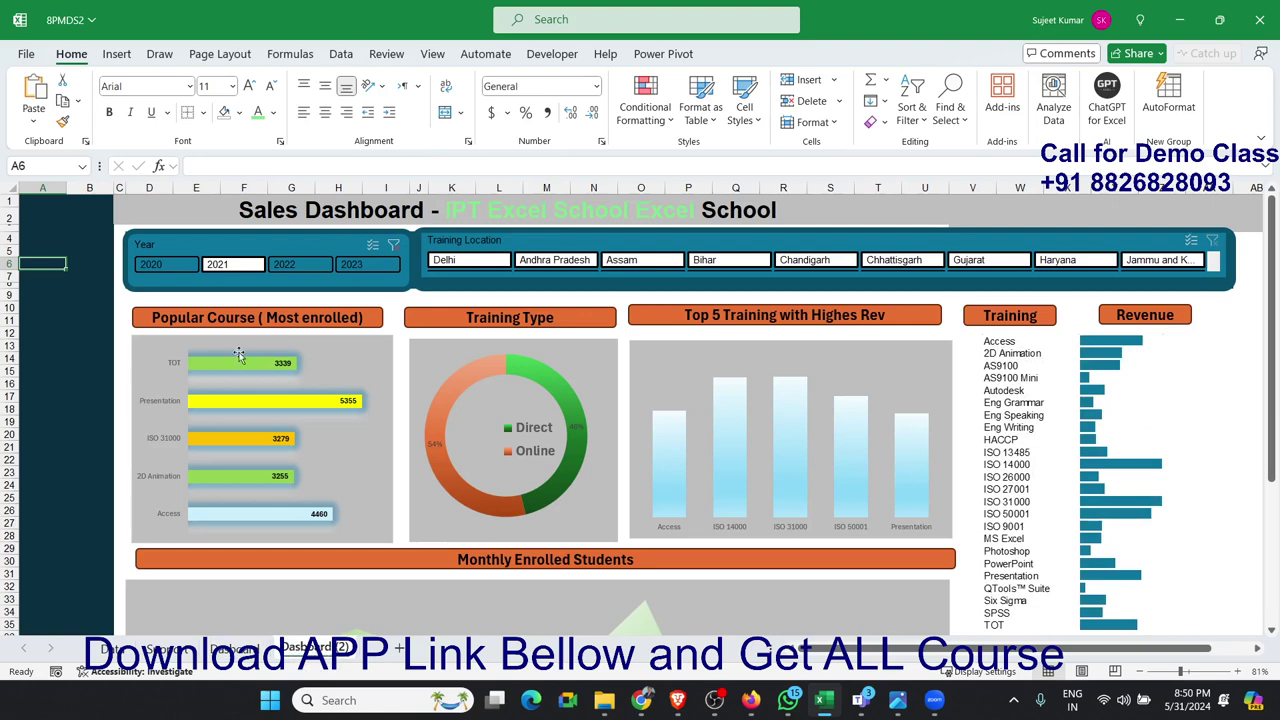
{"action": "left_click", "coordinate": [235, 648]}
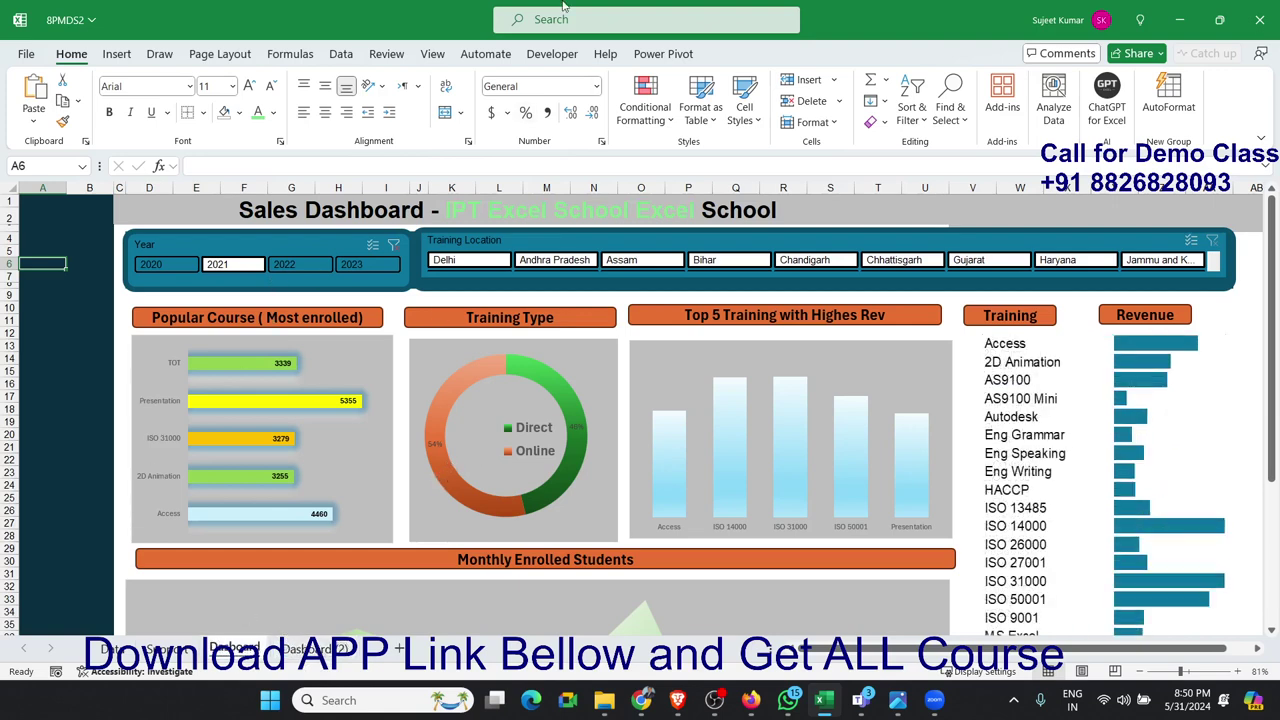
Step: Look through the Insert picture options and close them without inserting anything
{"action": "left_click", "coordinate": [118, 55]}
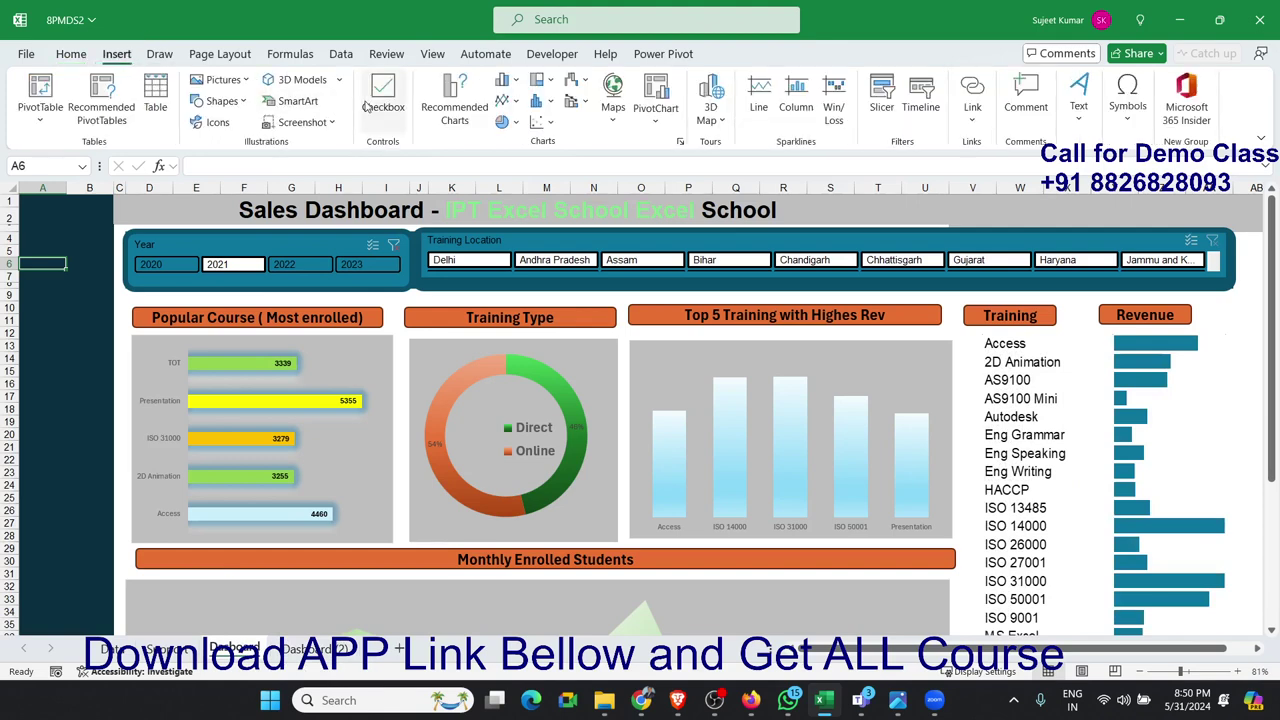
{"action": "left_click", "coordinate": [248, 81]}
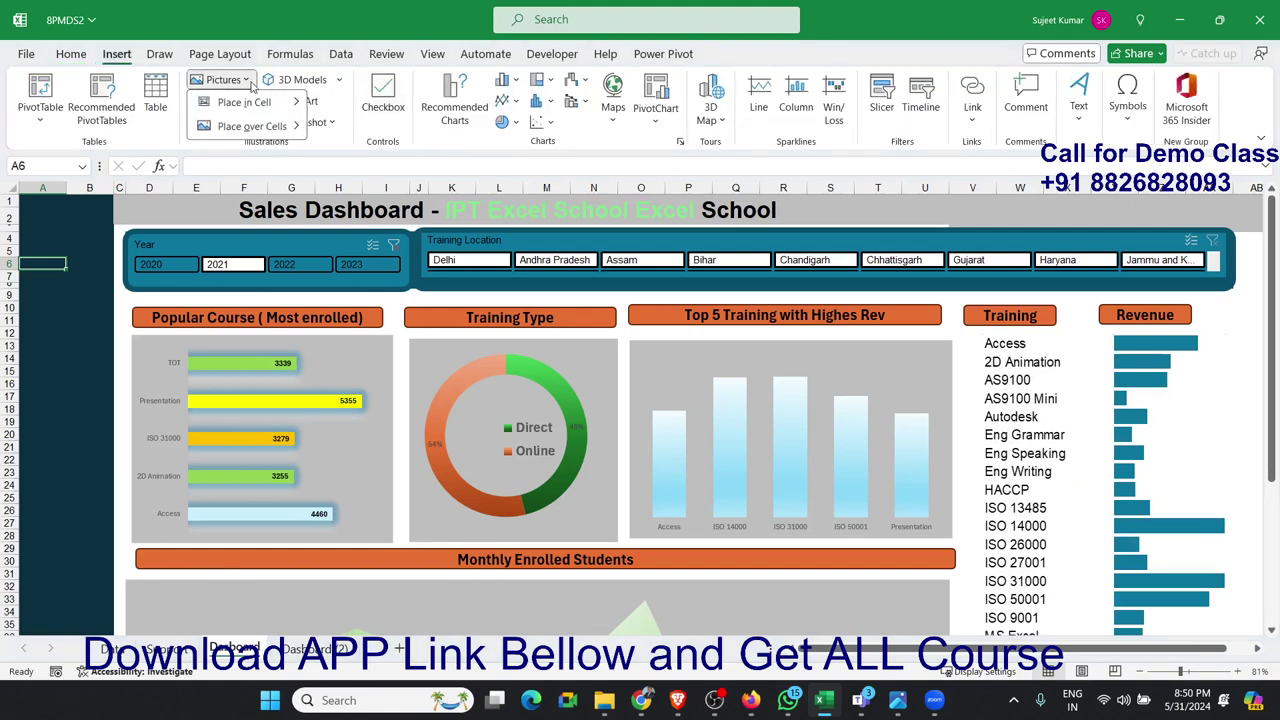
{"action": "mouse_move", "coordinate": [268, 103]}
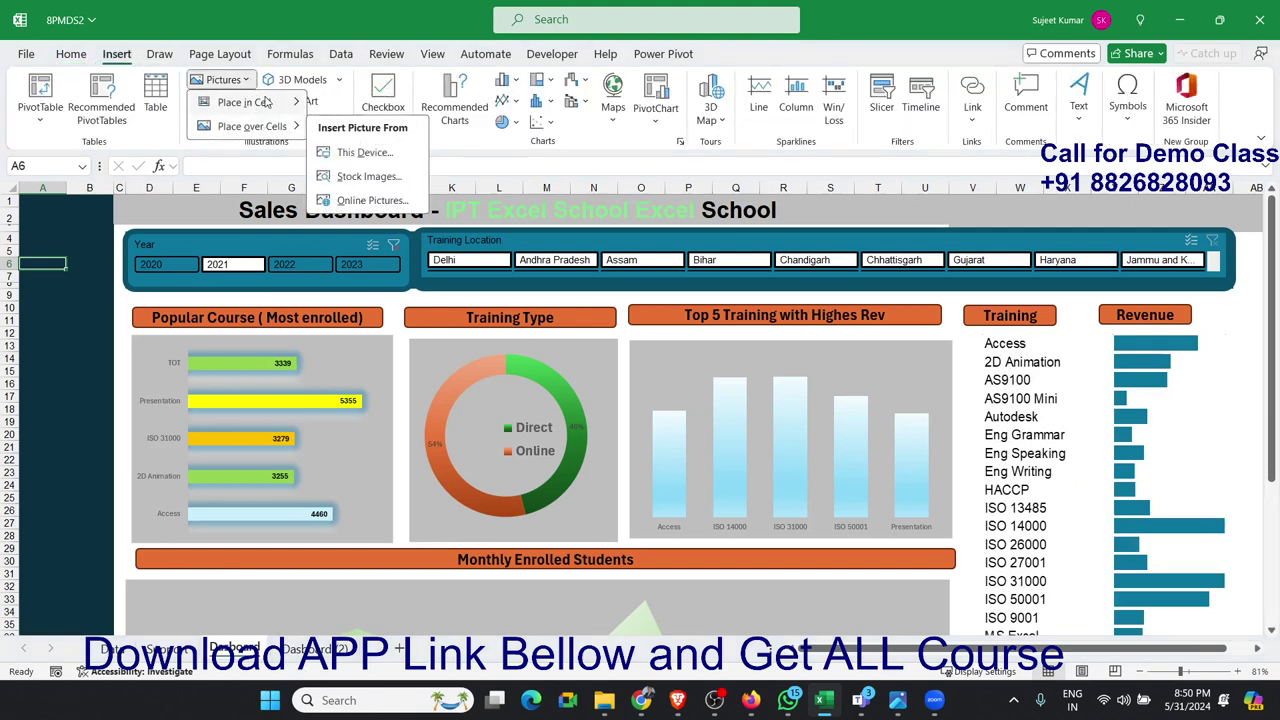
{"action": "key", "text": "Escape"}
{"action": "key", "text": "Escape"}
Step: Draw an oval in the dark left strip and give it a light-orange shape style
{"action": "left_click", "coordinate": [248, 102]}
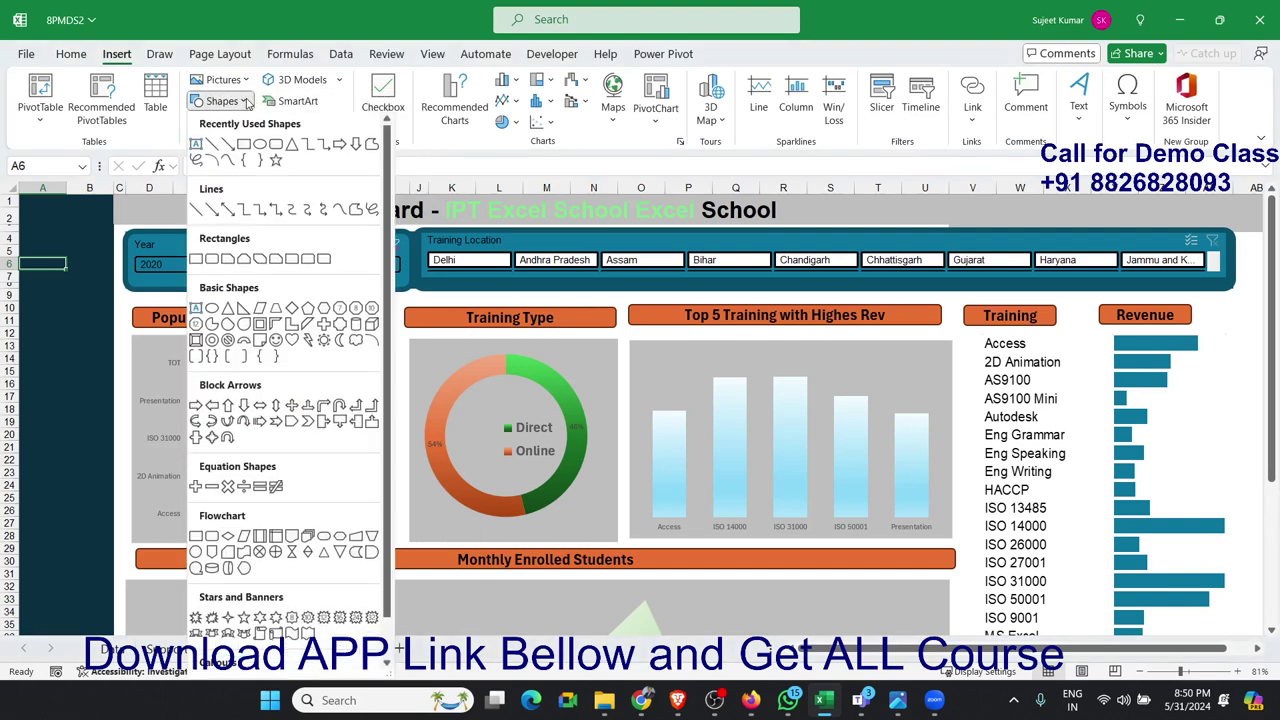
{"action": "left_click", "coordinate": [259, 148]}
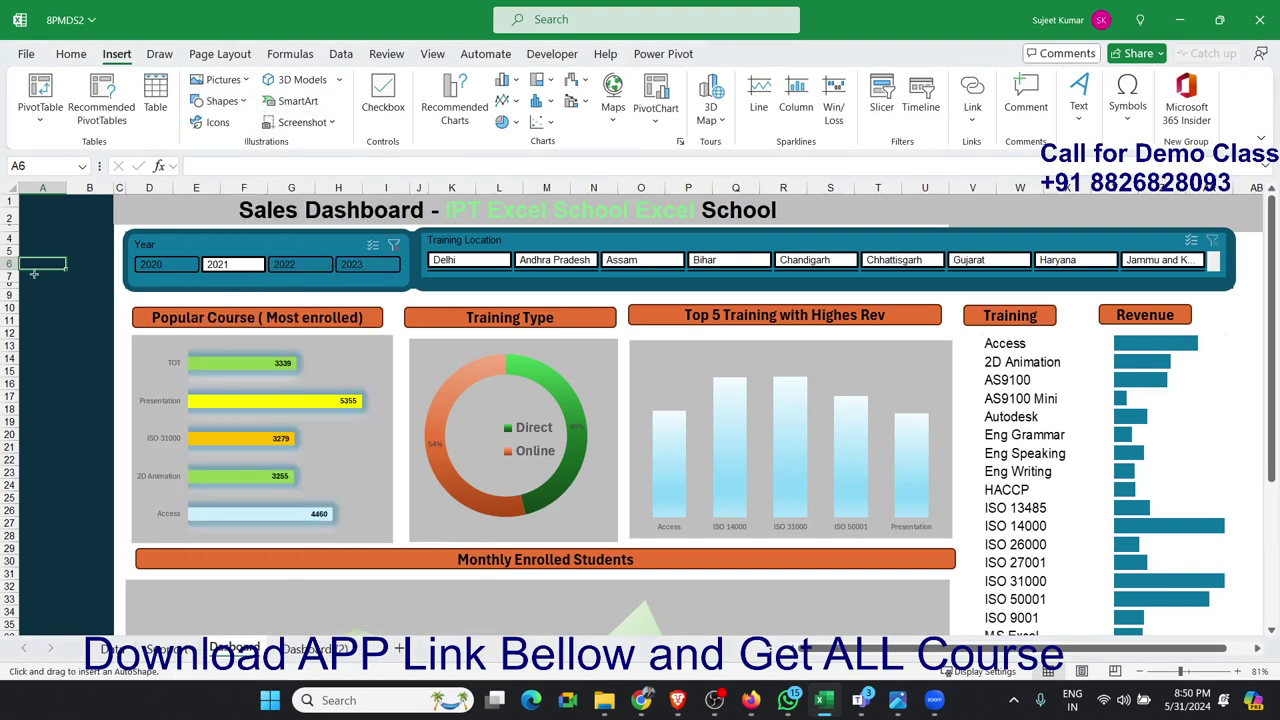
{"action": "left_click_drag", "start_coordinate": [34, 273], "coordinate": [100, 343]}
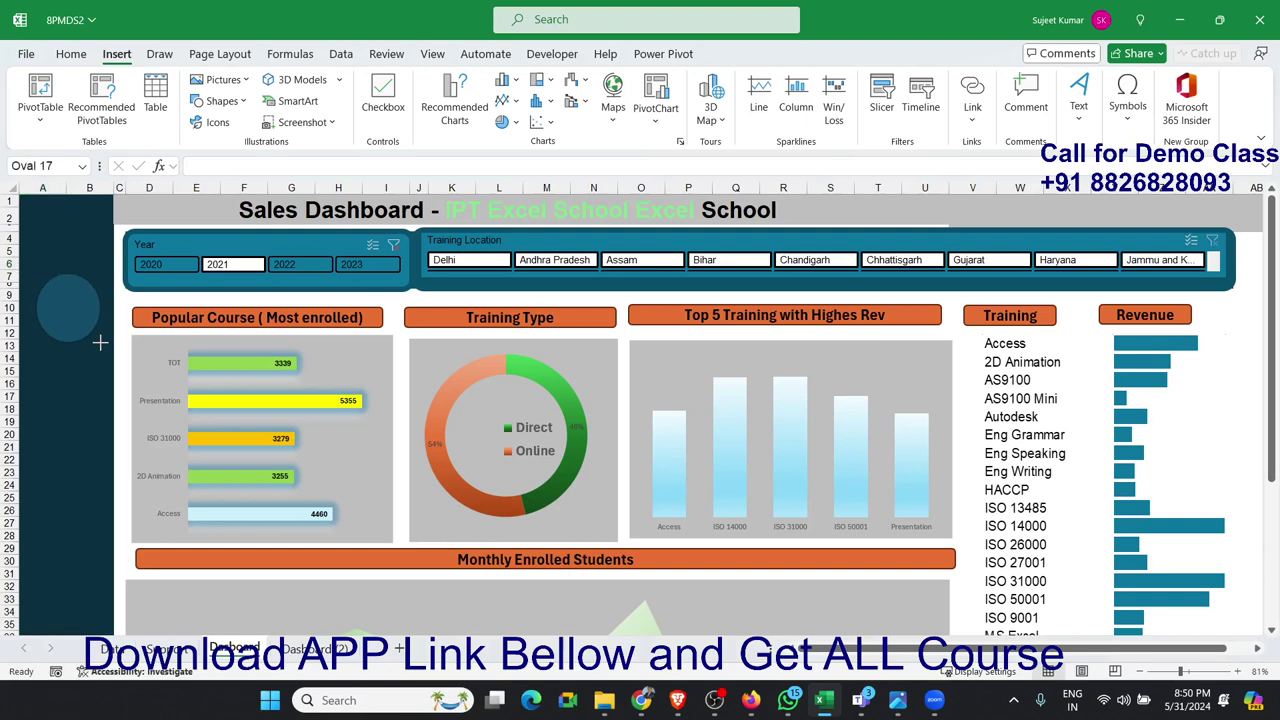
{"action": "left_click_drag", "start_coordinate": [68, 310], "coordinate": [66, 292]}
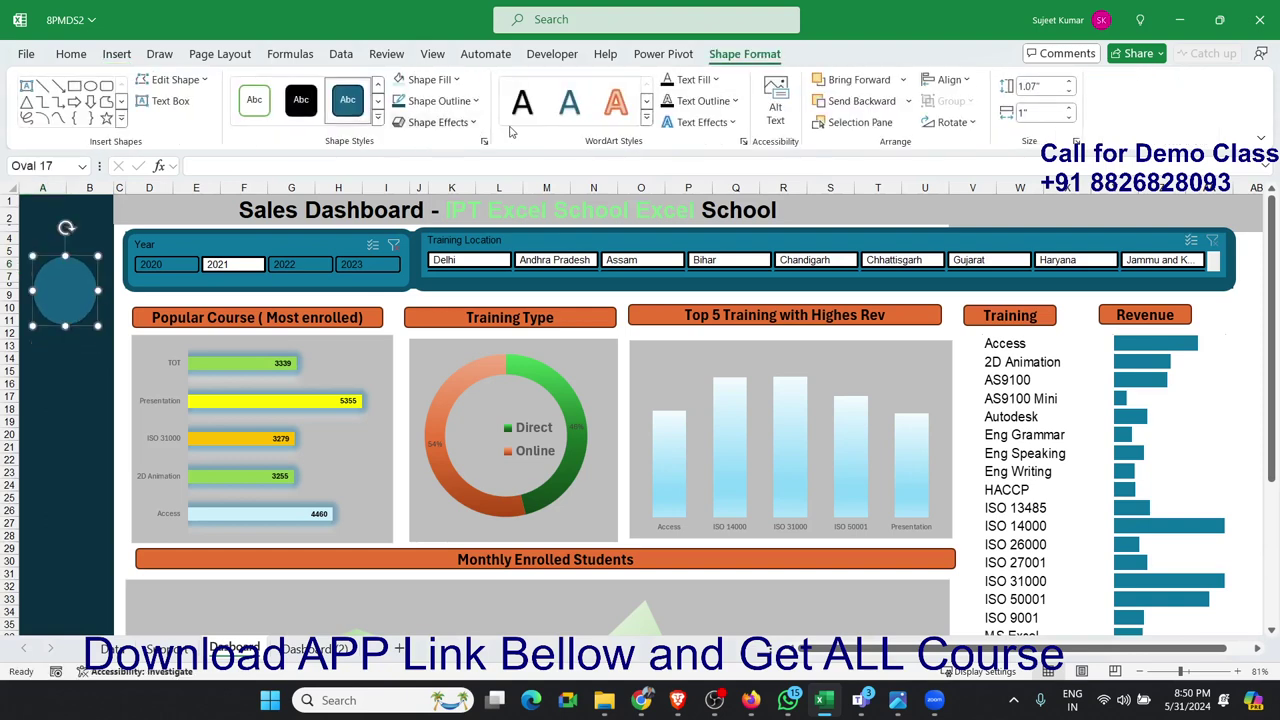
{"action": "left_click", "coordinate": [378, 118]}
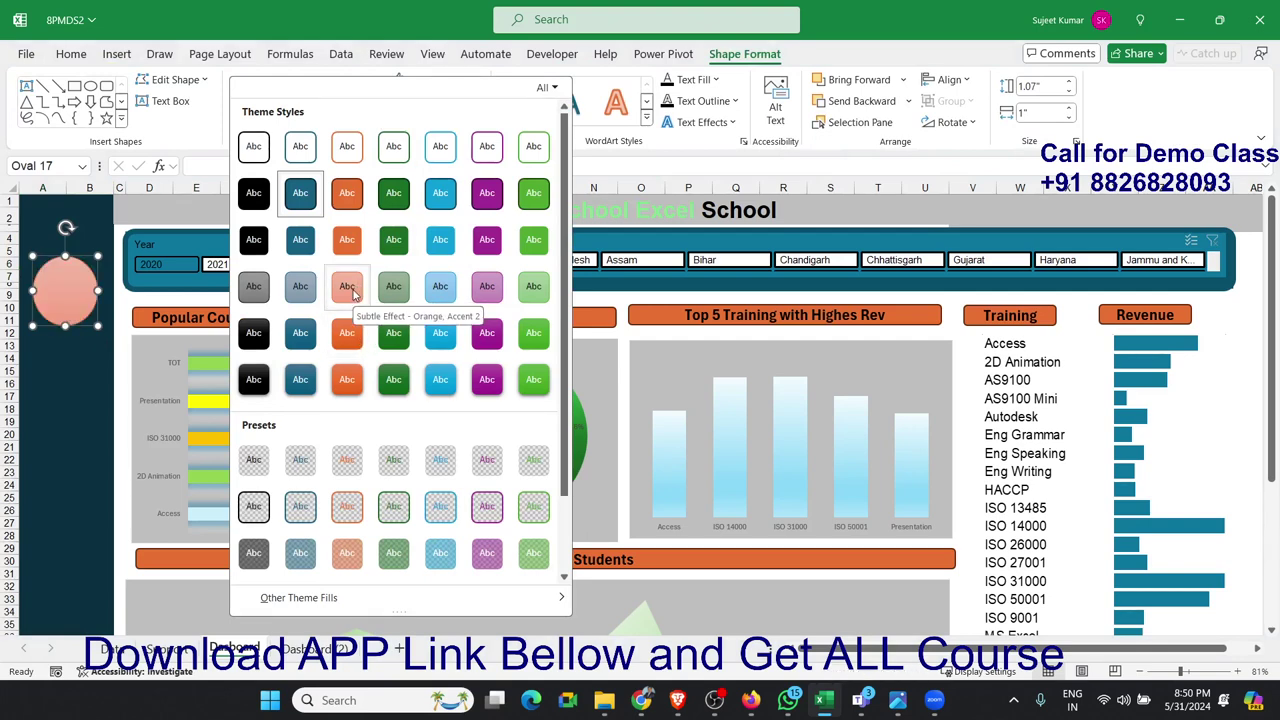
{"action": "left_click", "coordinate": [347, 290]}
{"action": "type", "text": "Top Sh"}
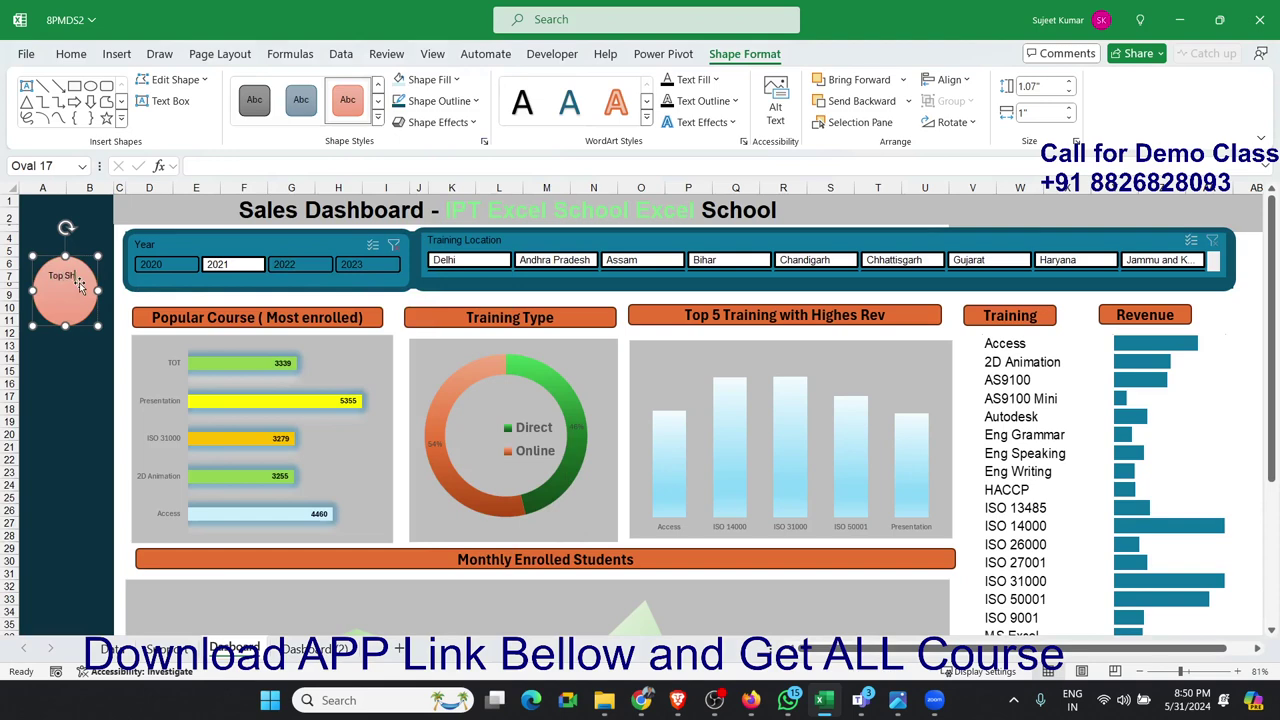
Step: Label the circle 'Top Sheet' in bold 16-point text, centred horizontally and vertically
{"action": "type", "text": "eet"}
{"action": "left_click", "coordinate": [70, 54]}
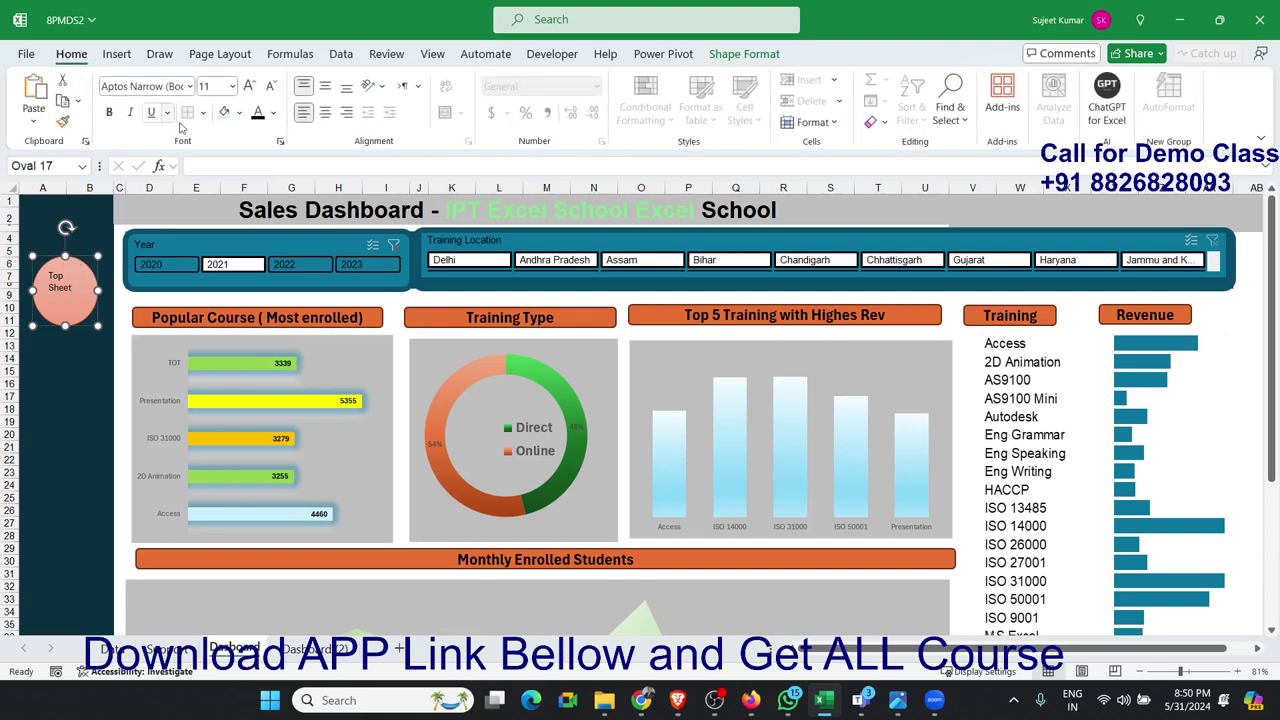
{"action": "left_click", "coordinate": [250, 86]}
{"action": "left_click", "coordinate": [250, 86]}
{"action": "left_click", "coordinate": [250, 86]}
{"action": "left_click", "coordinate": [325, 112]}
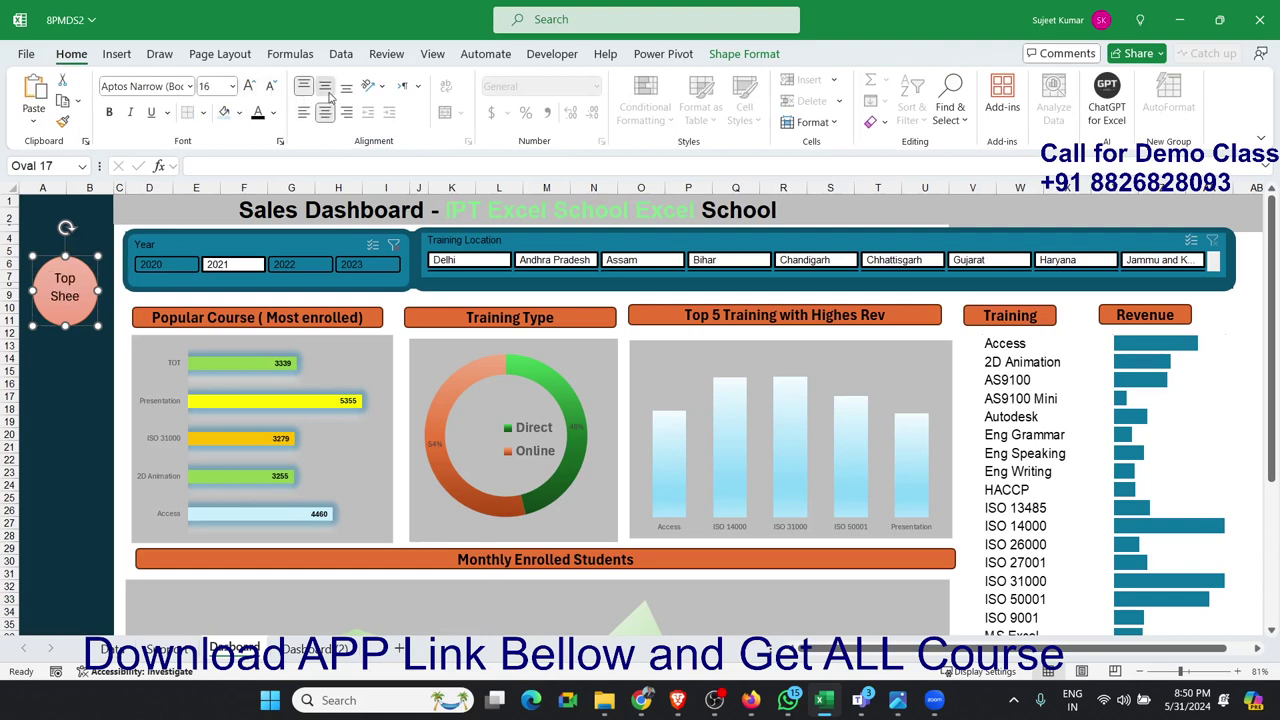
{"action": "left_click", "coordinate": [325, 86]}
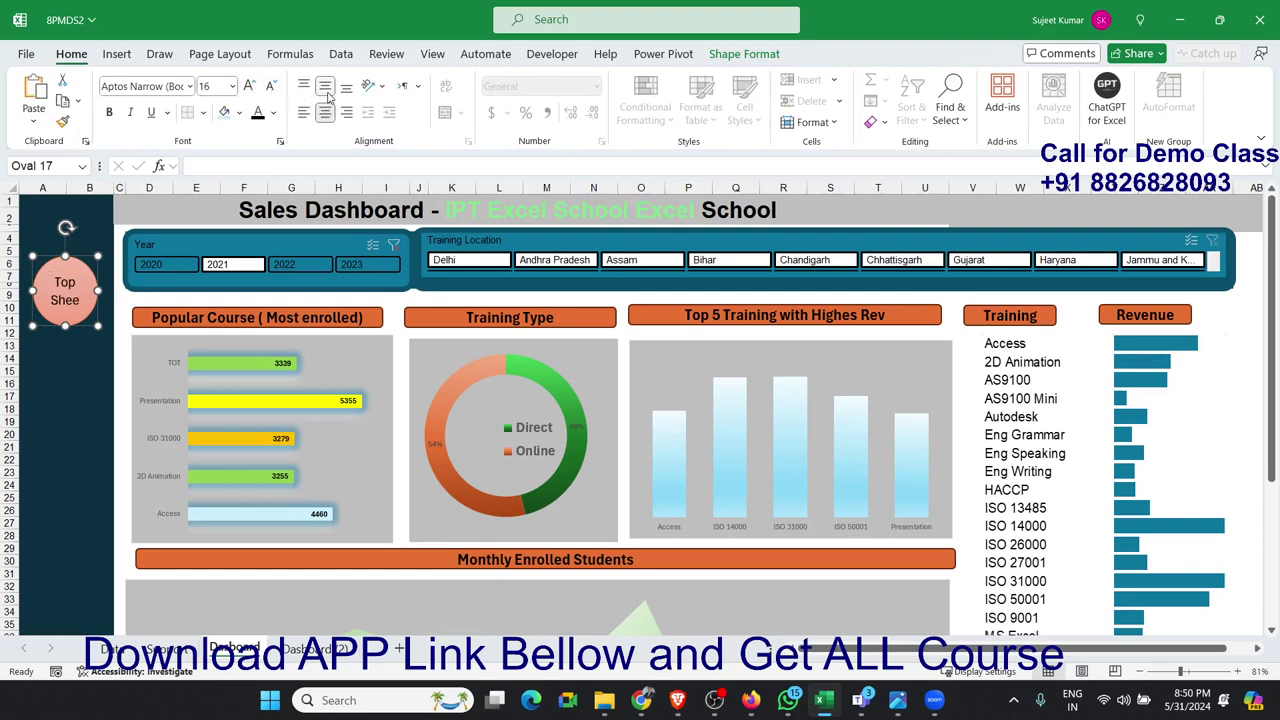
{"action": "left_click", "coordinate": [111, 112]}
{"action": "left_click", "coordinate": [50, 359]}
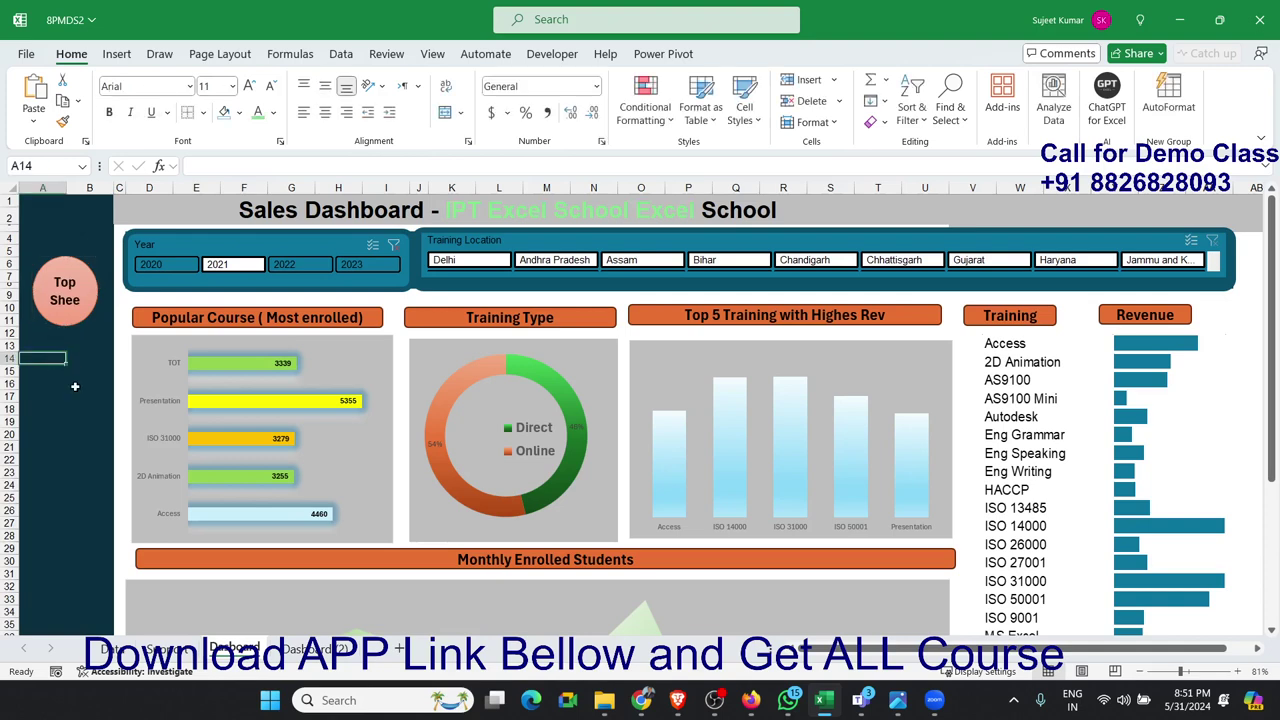
{"action": "left_click", "coordinate": [73, 323]}
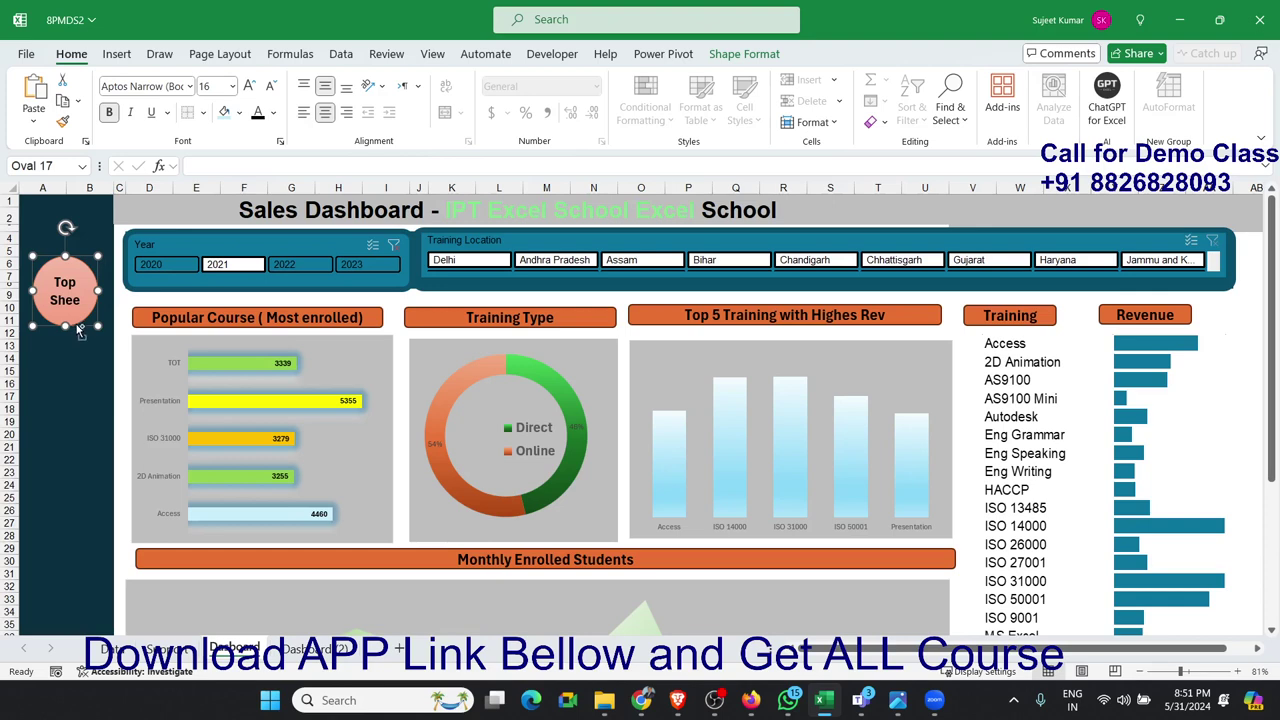
Step: Copy the Top Sheet circle just below the original and relabel the copy 'MAP'
{"action": "mouse_move", "coordinate": [76, 324]}
{"action": "left_mouse_down", "text": "ctrl"}
{"action": "mouse_move", "coordinate": [78, 427]}
{"action": "mouse_move", "coordinate": [71, 414]}
{"action": "left_mouse_up", "text": "ctrl"}
{"action": "double_click", "coordinate": [64, 397]}
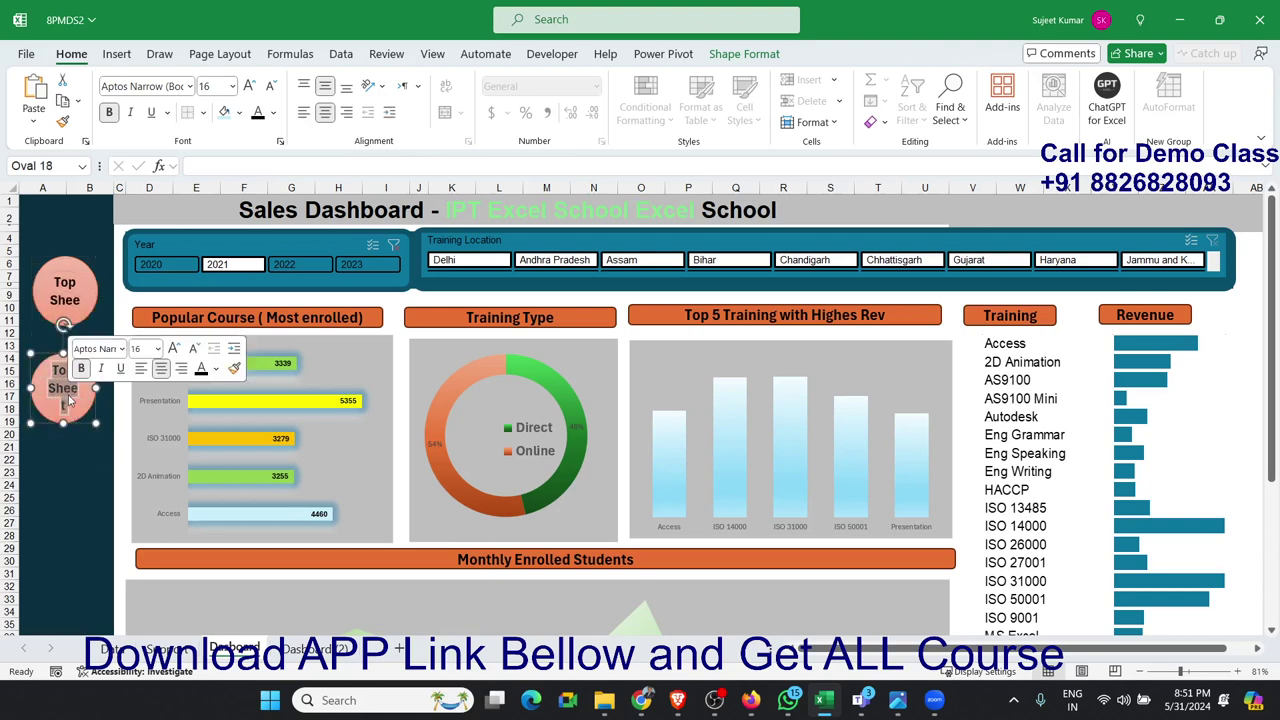
{"action": "key", "text": "Delete"}
{"action": "type", "text": "MAO"}
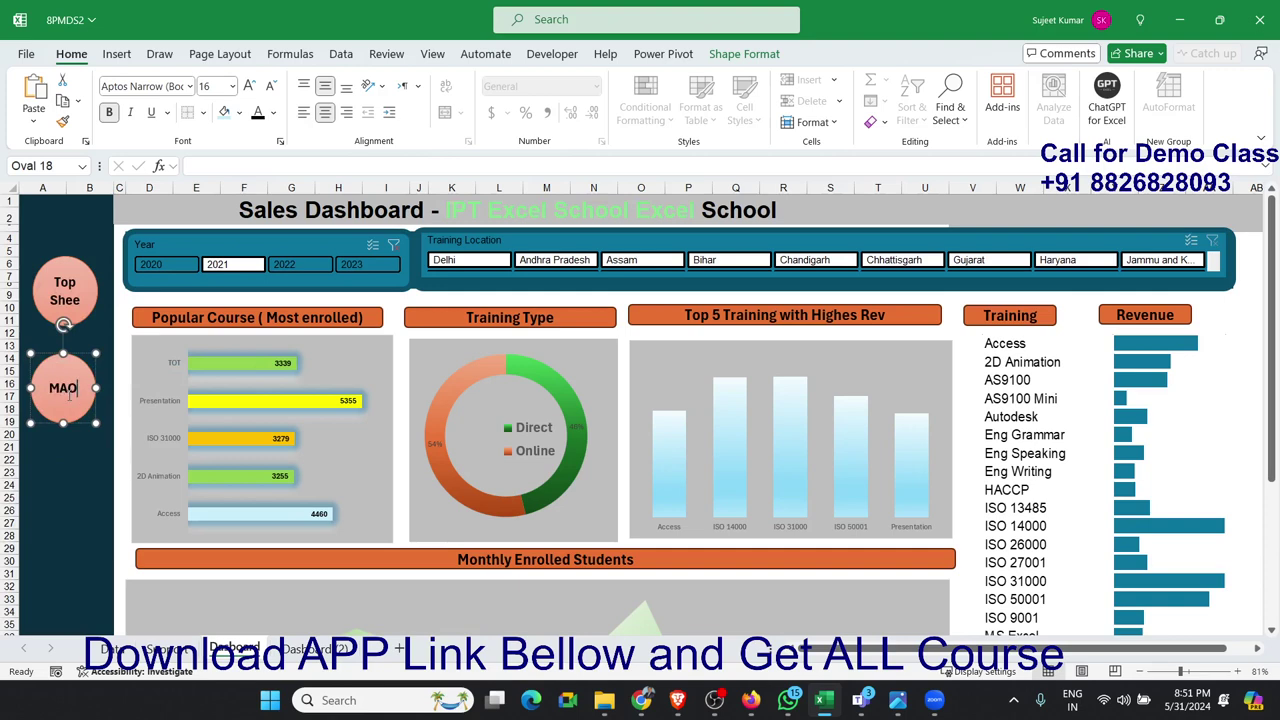
{"action": "key", "text": "BackSpace"}
{"action": "type", "text": "P"}
{"action": "left_click", "coordinate": [56, 476]}
{"action": "left_click", "coordinate": [63, 423]}
Step: Give the Top Sheet circle a stronger orange shape style, leaving MAP light orange
{"action": "left_click", "coordinate": [724, 54]}
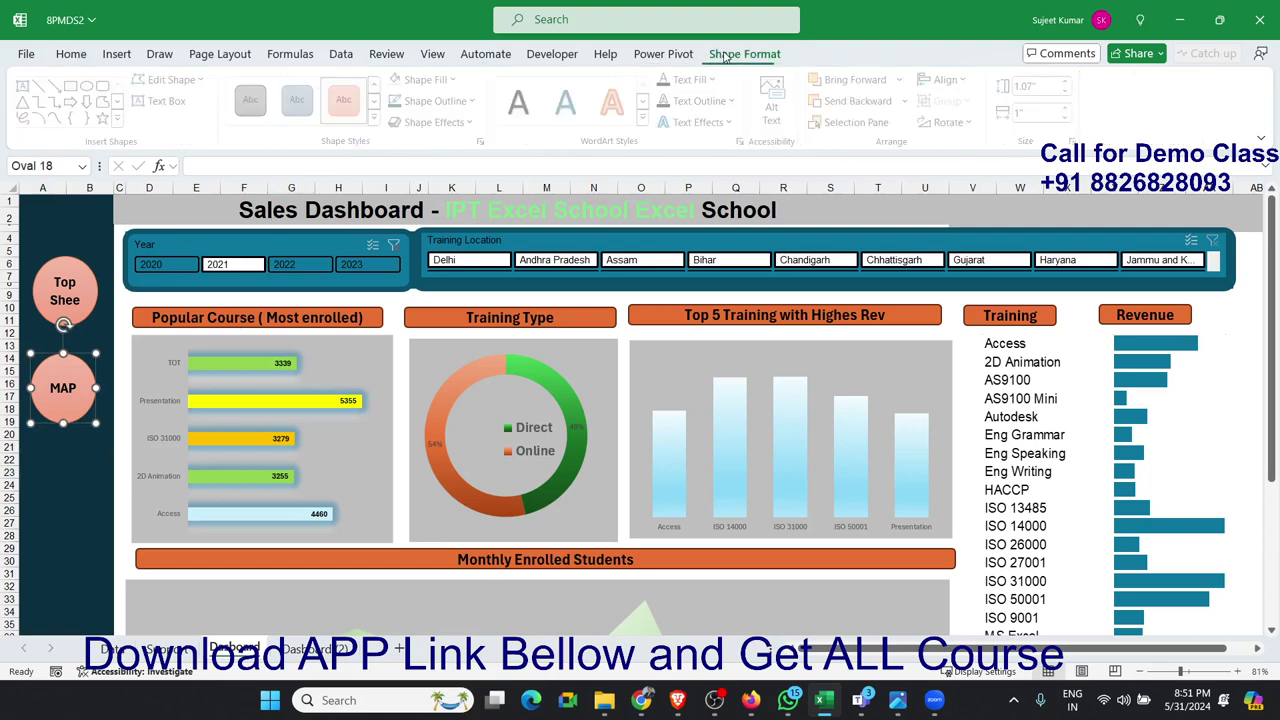
{"action": "left_click", "coordinate": [378, 117]}
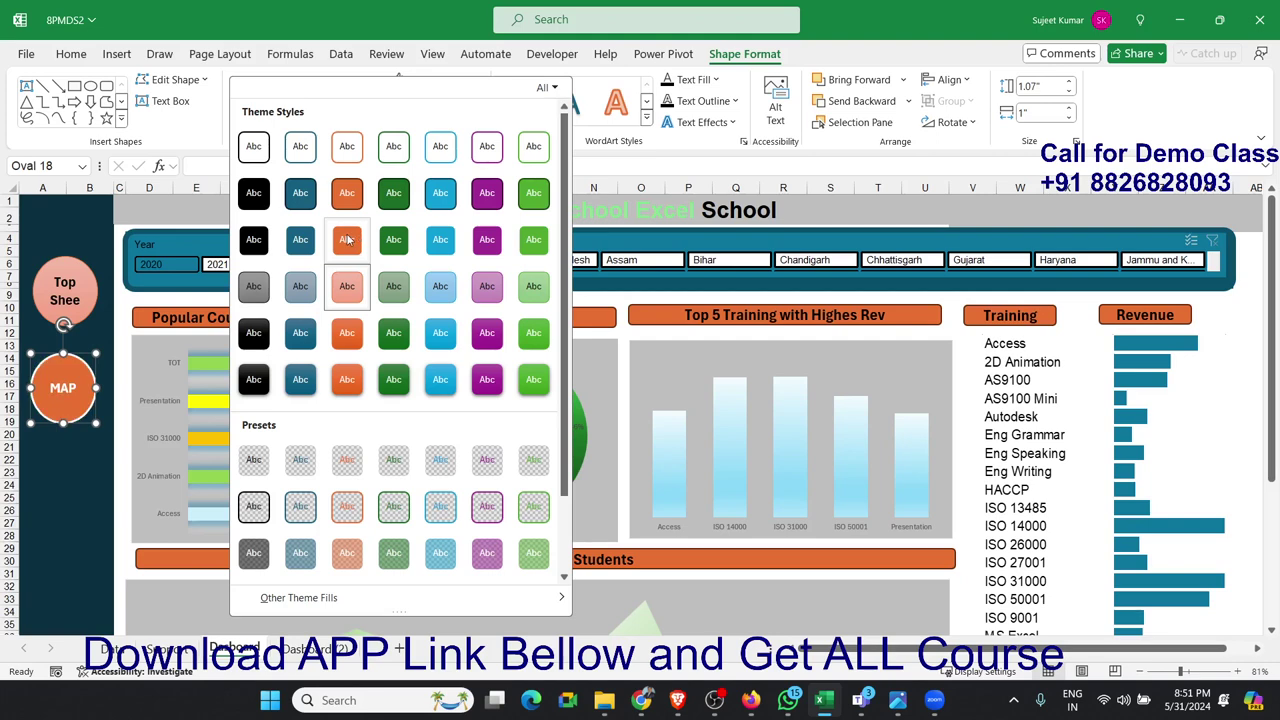
{"action": "left_click", "coordinate": [83, 300]}
{"action": "left_click", "coordinate": [88, 300]}
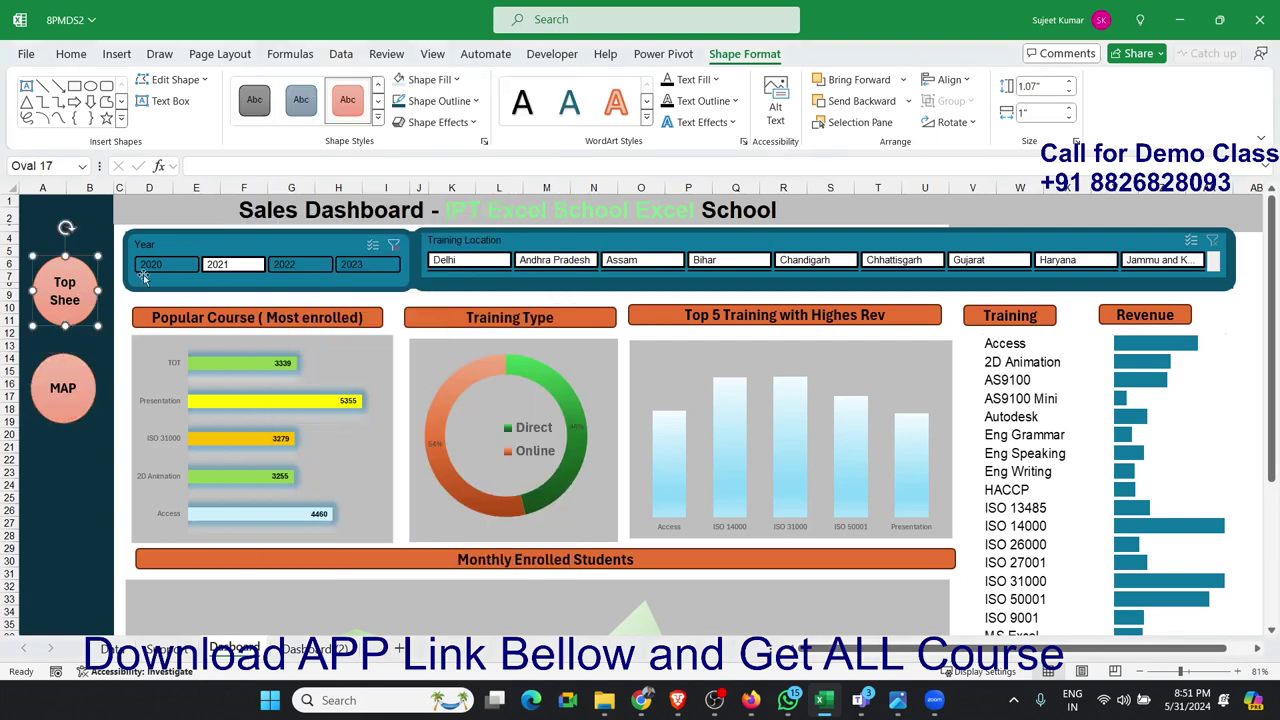
{"action": "left_click", "coordinate": [378, 117]}
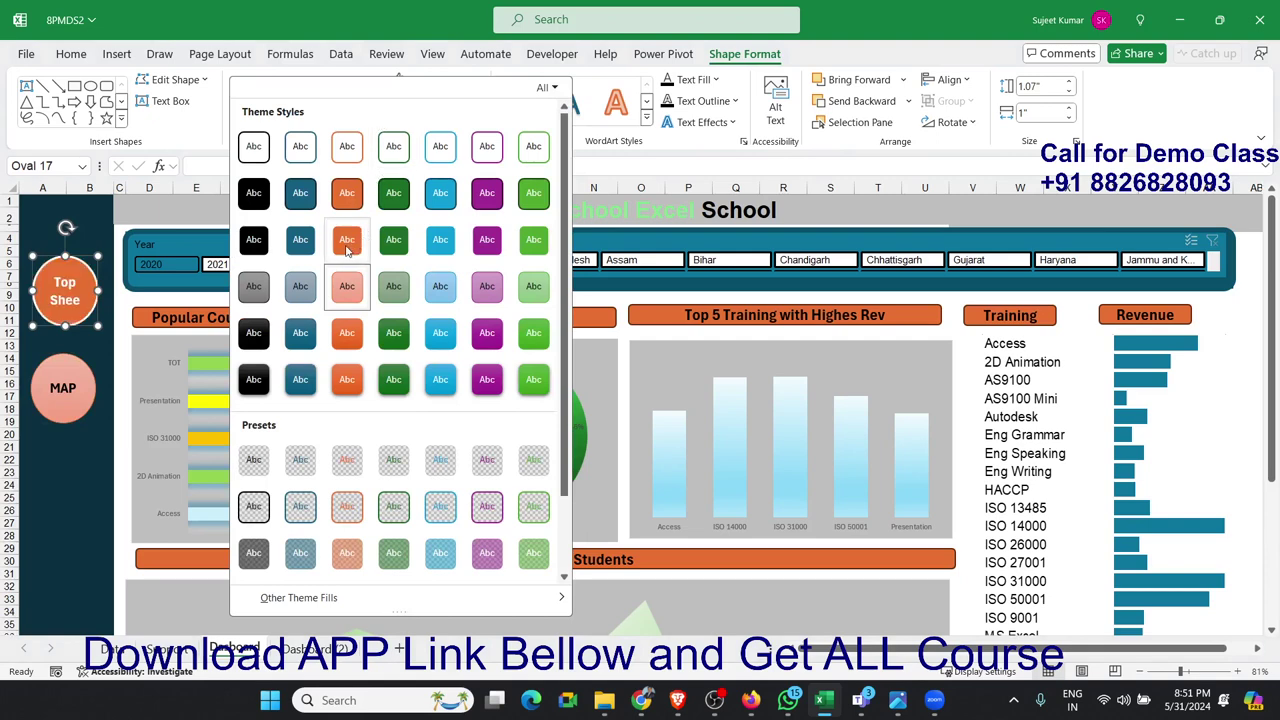
{"action": "left_click", "coordinate": [346, 248]}
{"action": "left_click", "coordinate": [70, 505]}
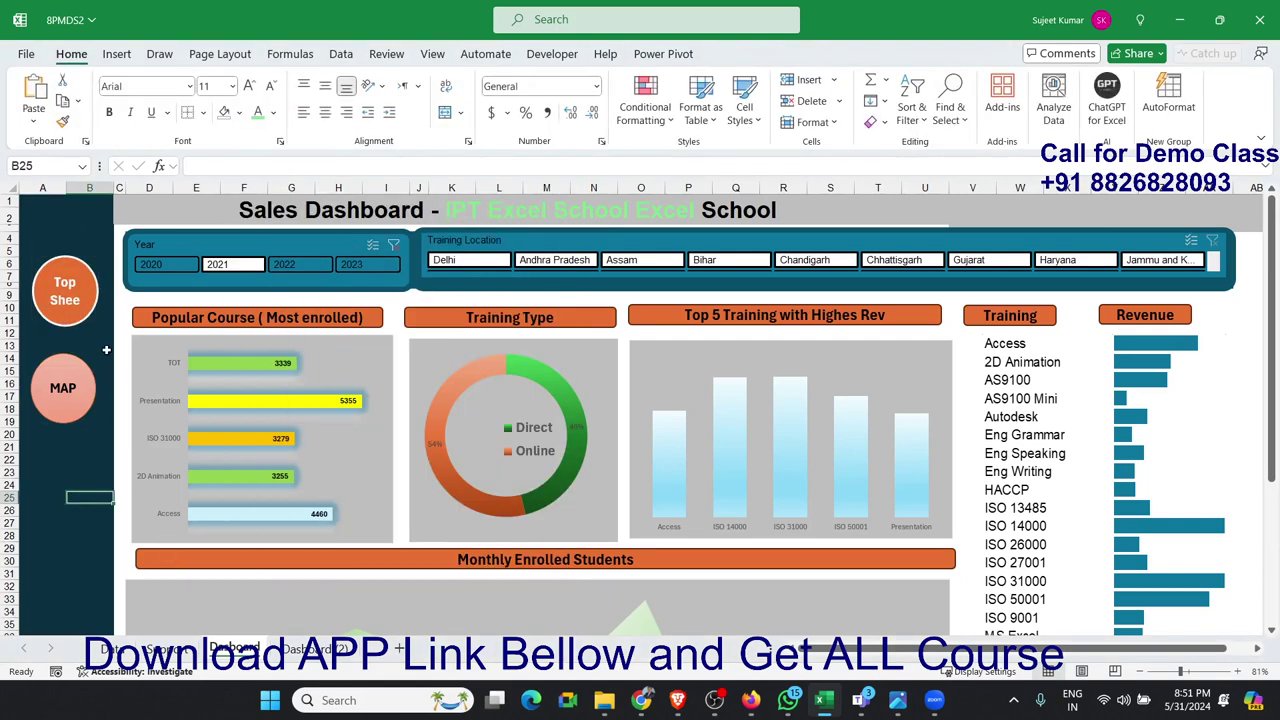
Step: Widen the Top Sheet circle so its label fits, then select both navigation ovals
{"action": "left_click", "coordinate": [93, 317]}
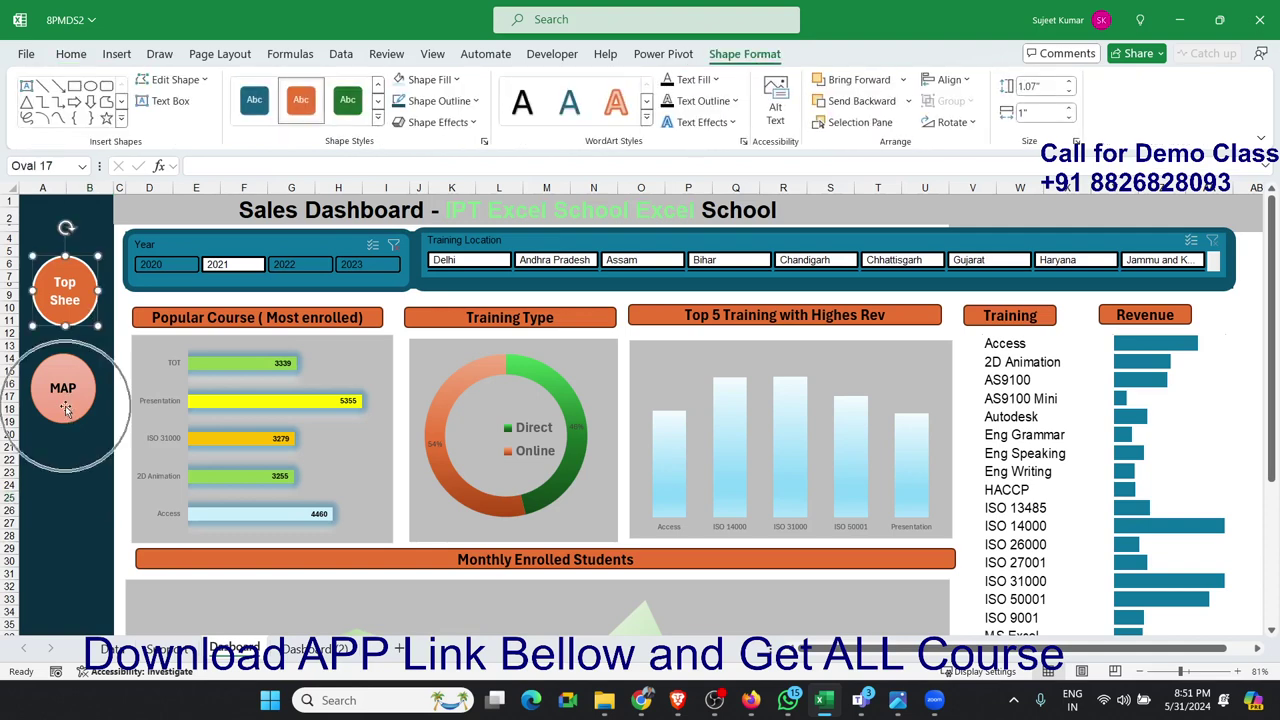
{"action": "left_click", "coordinate": [82, 307]}
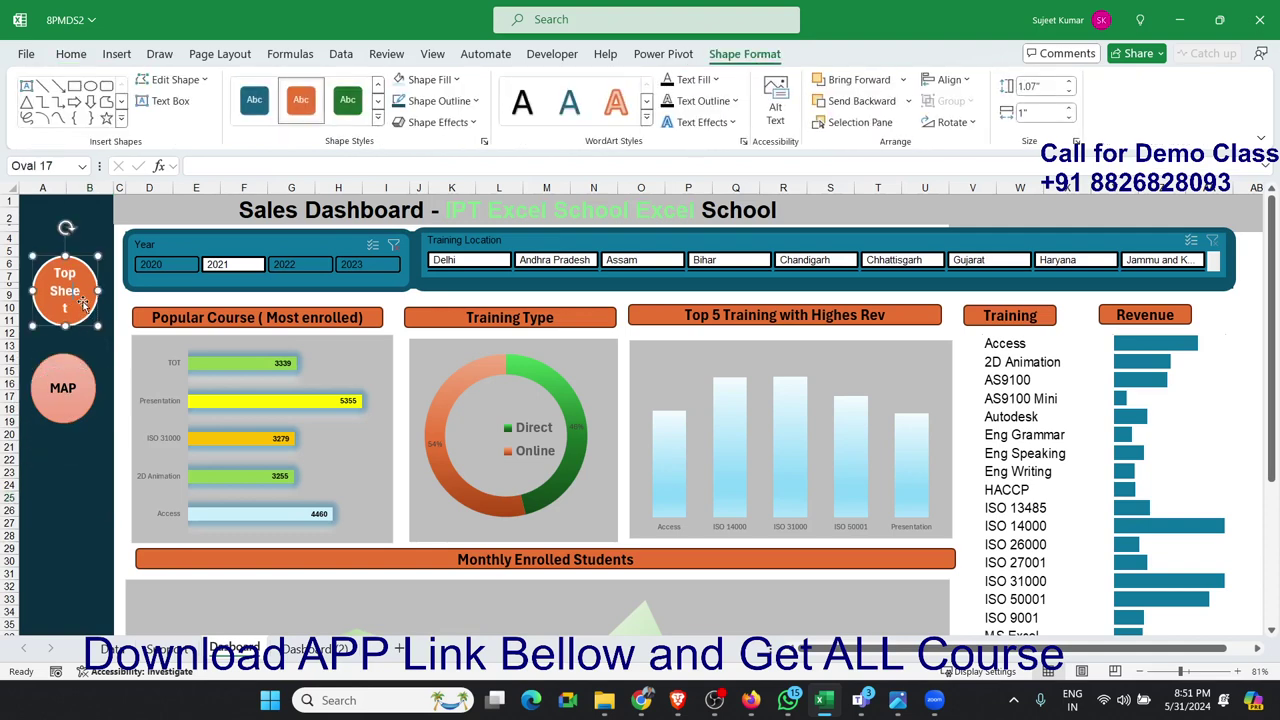
{"action": "left_click_drag", "start_coordinate": [97, 291], "coordinate": [103, 291]}
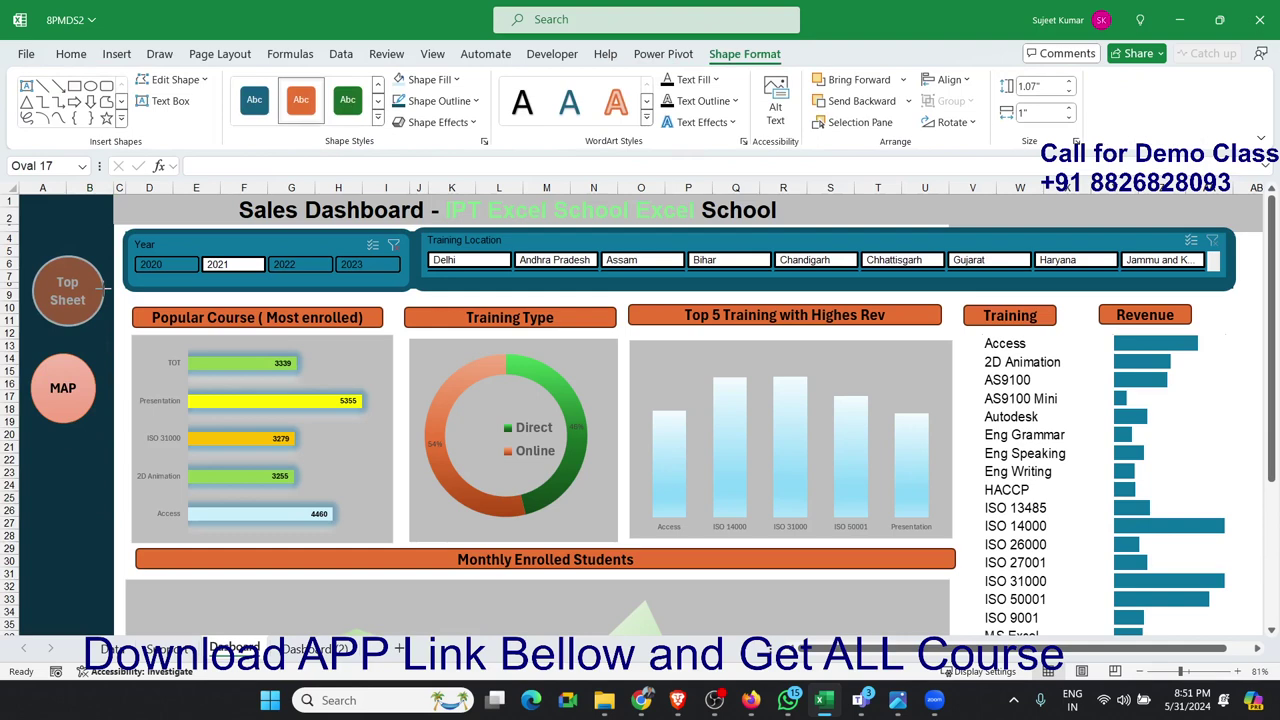
{"action": "left_click", "coordinate": [82, 334]}
{"action": "left_click", "coordinate": [72, 362]}
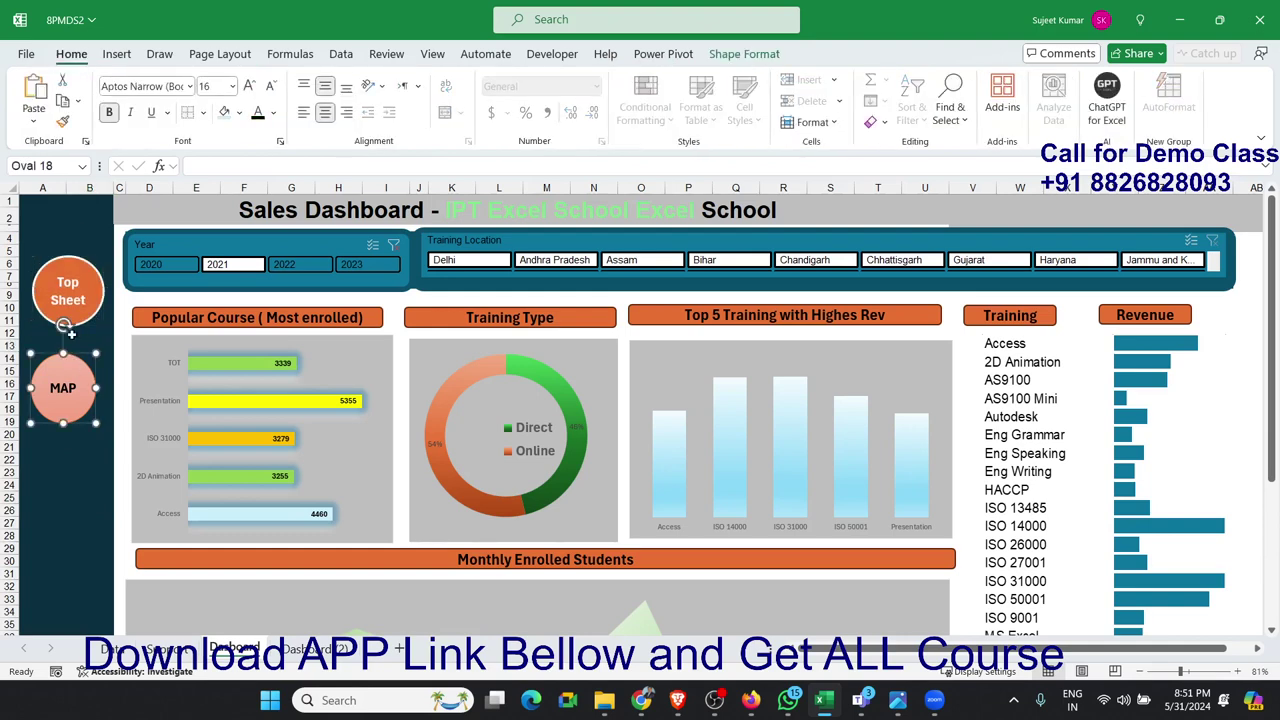
{"action": "left_click", "coordinate": [74, 318], "text": "ctrl"}
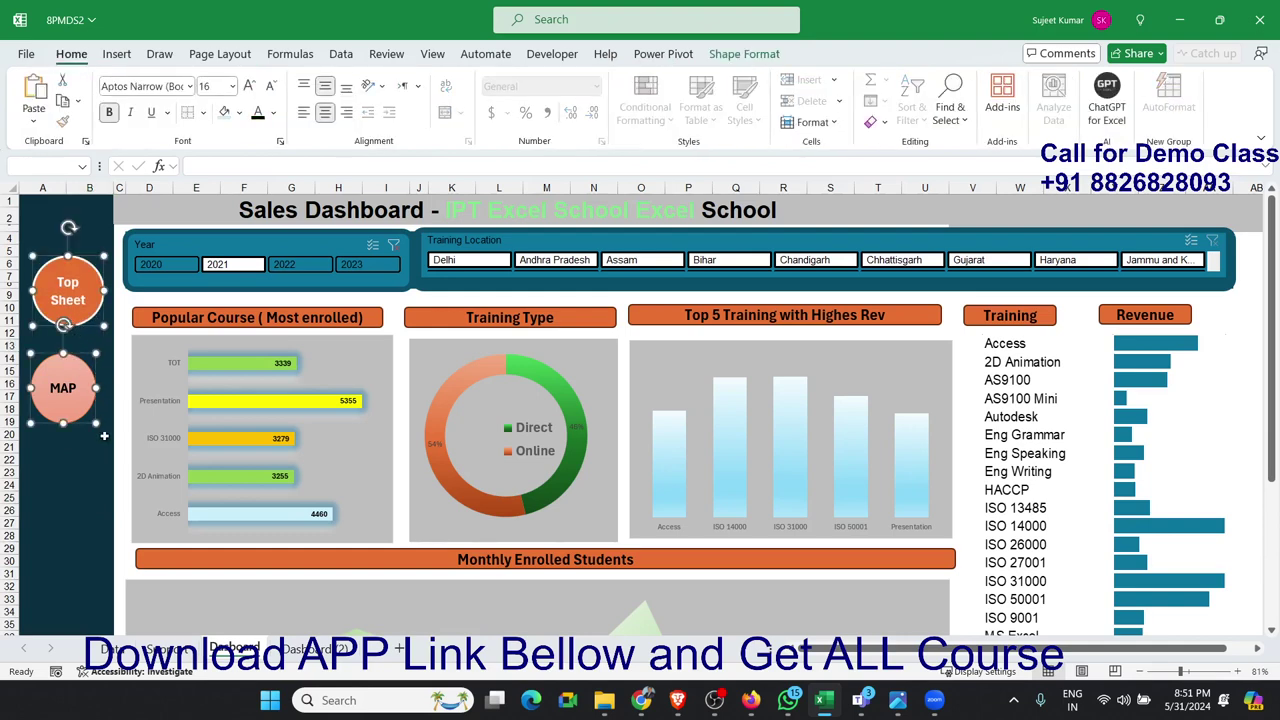
Step: Cut and paste both ovals into the dark side panel, putting the pale one on top
{"action": "key", "text": "Delete"}
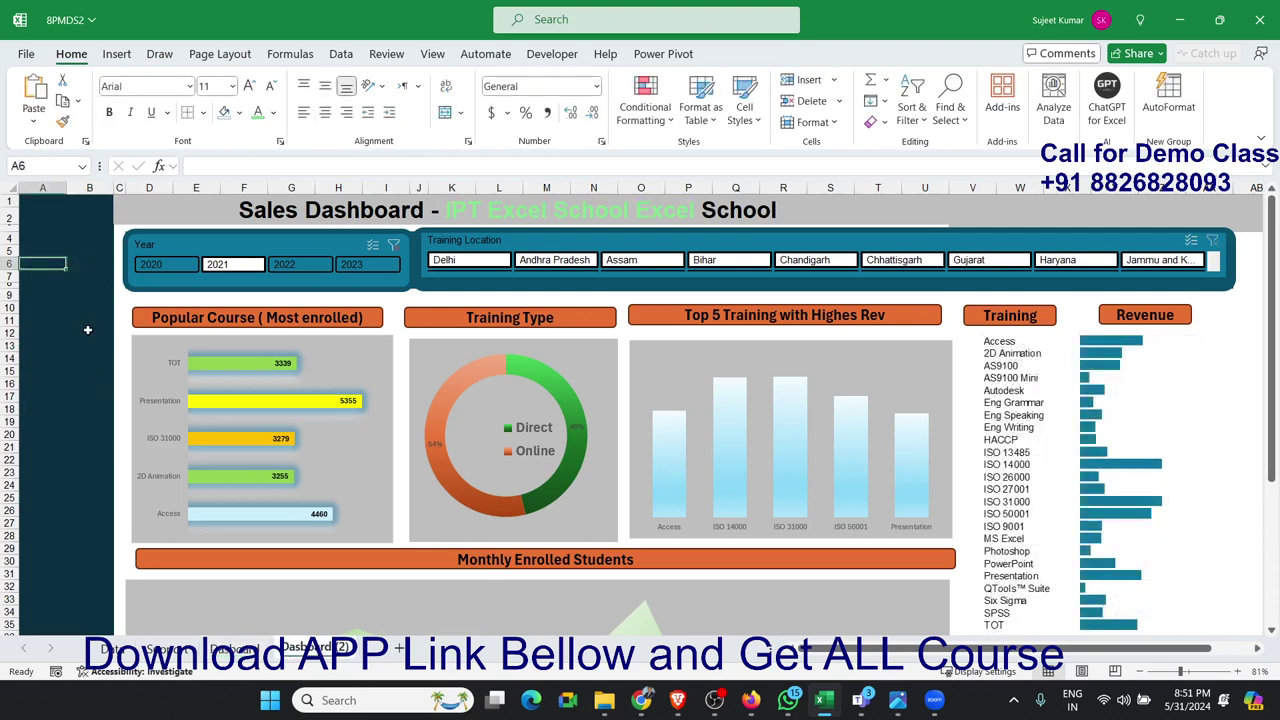
{"action": "left_click", "coordinate": [89, 305]}
{"action": "key", "text": "ctrl+v"}
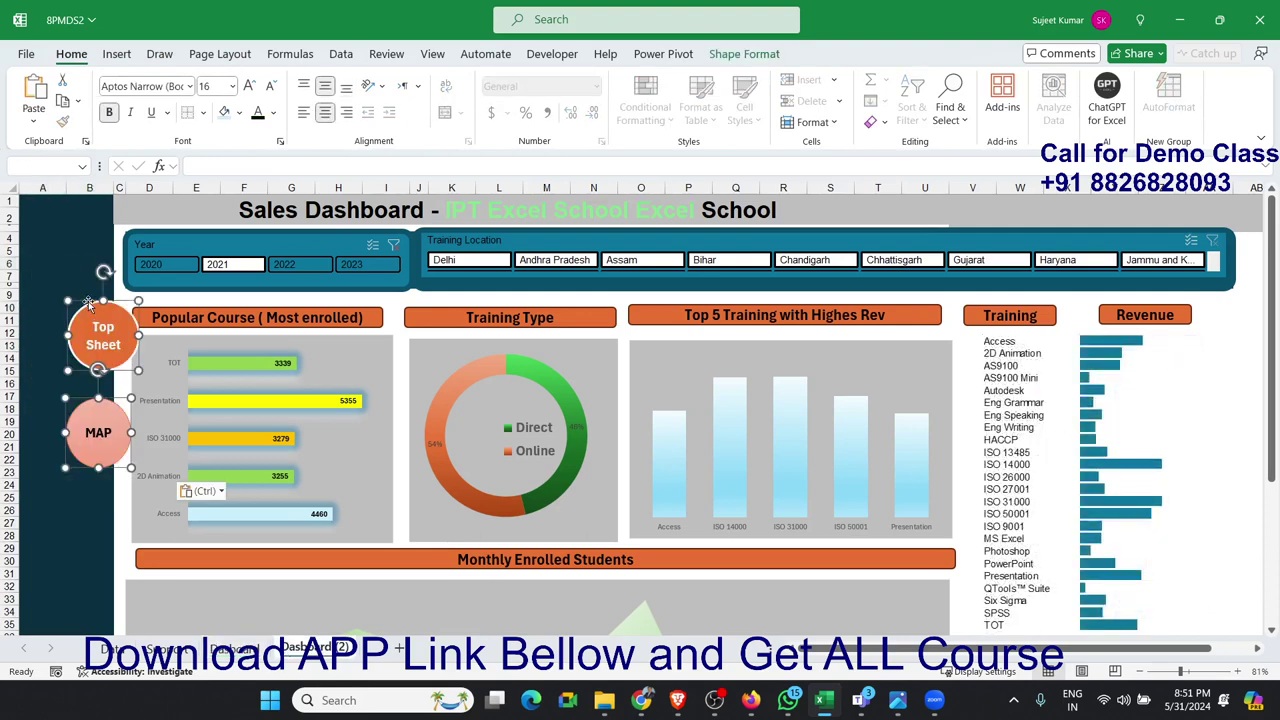
{"action": "left_click_drag", "start_coordinate": [87, 300], "coordinate": [52, 280]}
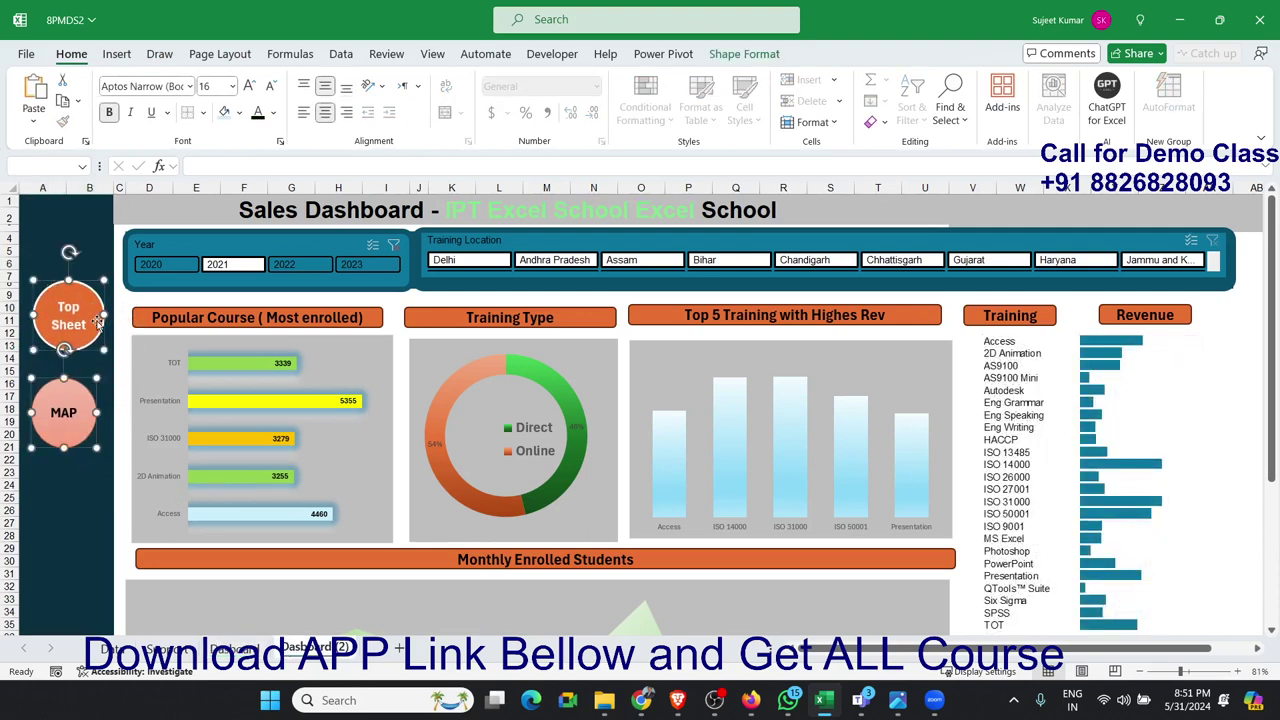
{"action": "left_click", "coordinate": [104, 372]}
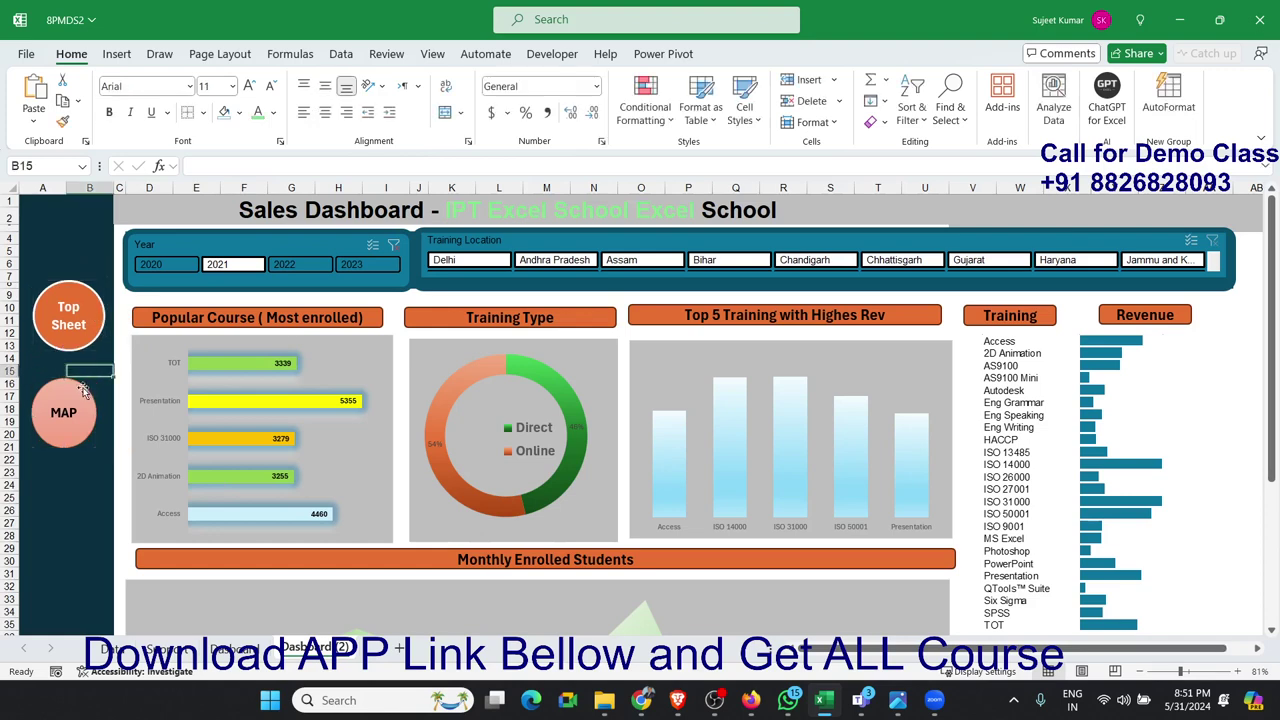
{"action": "mouse_move", "coordinate": [82, 400]}
{"action": "left_mouse_down"}
{"action": "mouse_move", "coordinate": [120, 318]}
{"action": "mouse_move", "coordinate": [87, 300]}
{"action": "mouse_move", "coordinate": [94, 228]}
{"action": "left_mouse_up"}
{"action": "left_click_drag", "start_coordinate": [87, 358], "coordinate": [87, 419]}
Step: Relabel the orange lower oval 'MAP' and the pale upper oval 'Top Sheet', widening it
{"action": "double_click", "coordinate": [76, 393]}
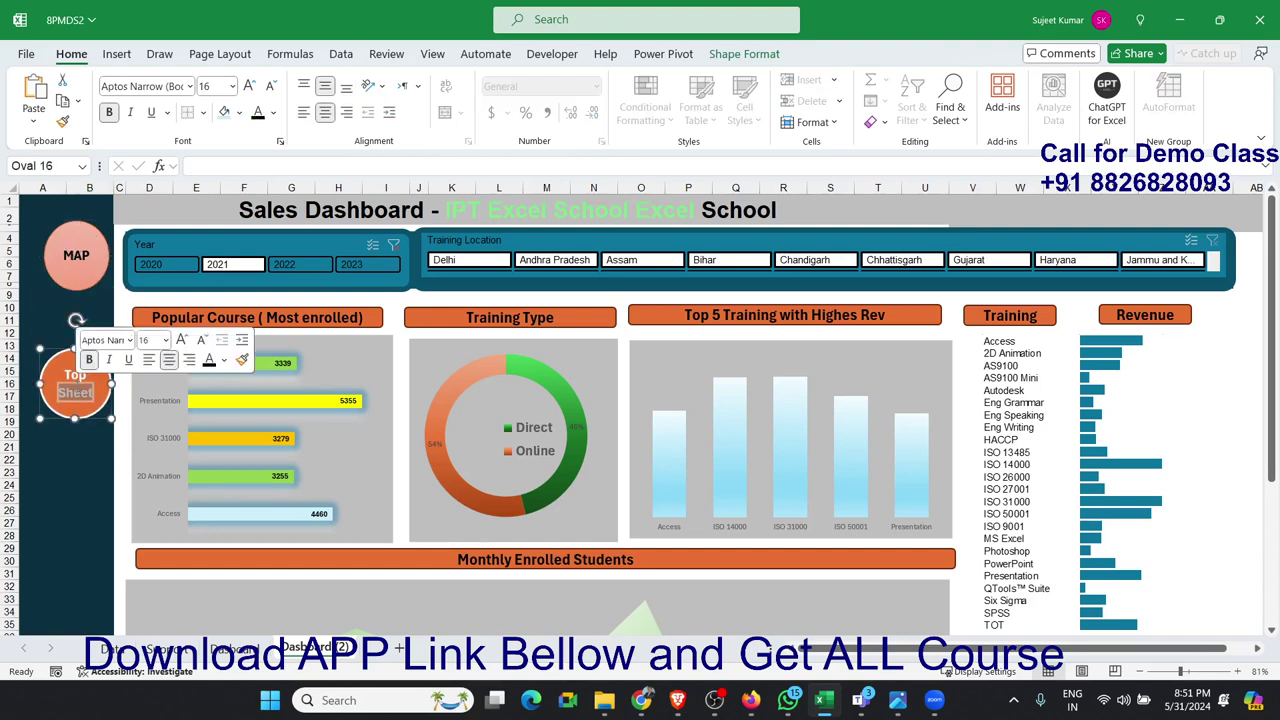
{"action": "type", "text": "MAP"}
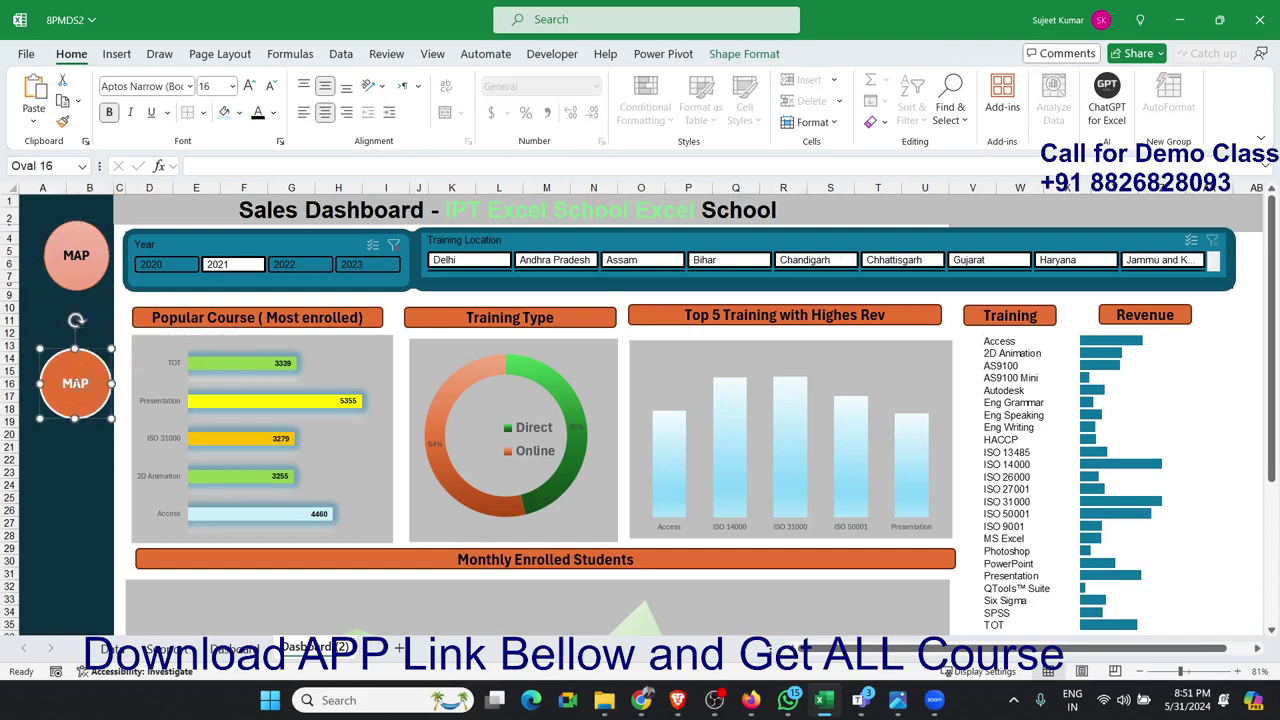
{"action": "left_click_drag", "start_coordinate": [93, 259], "coordinate": [93, 294]}
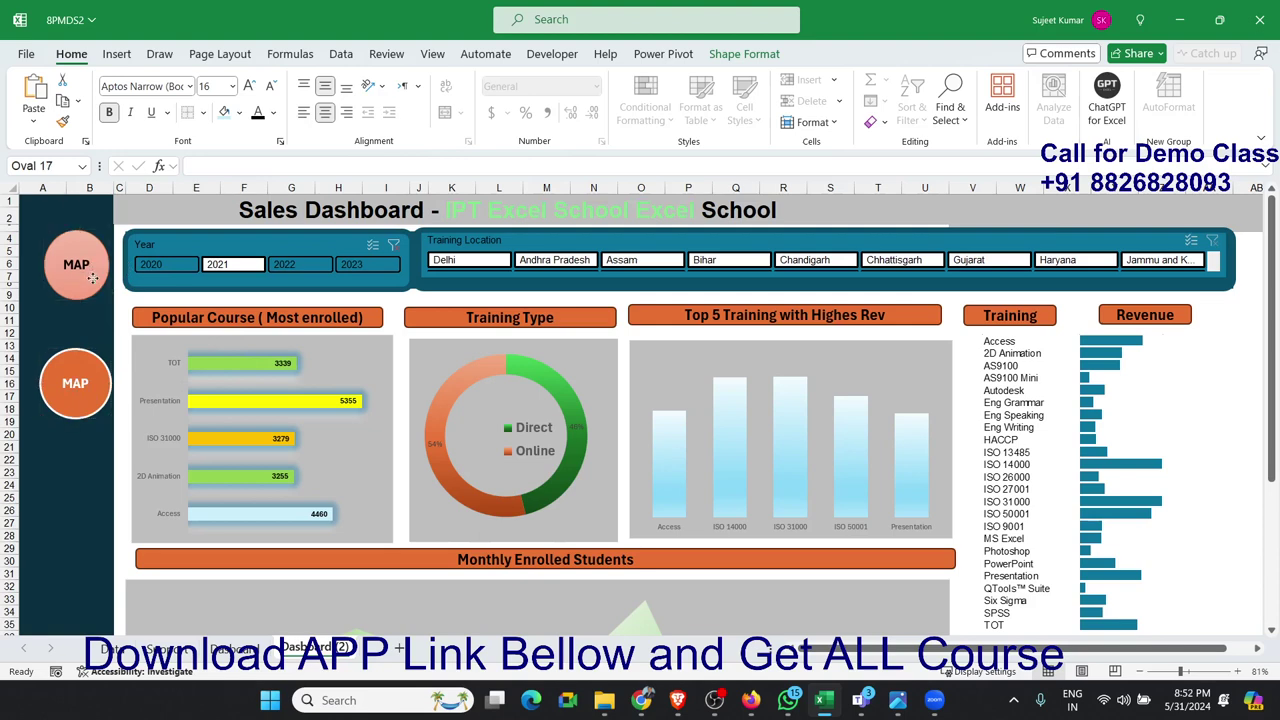
{"action": "double_click", "coordinate": [88, 287]}
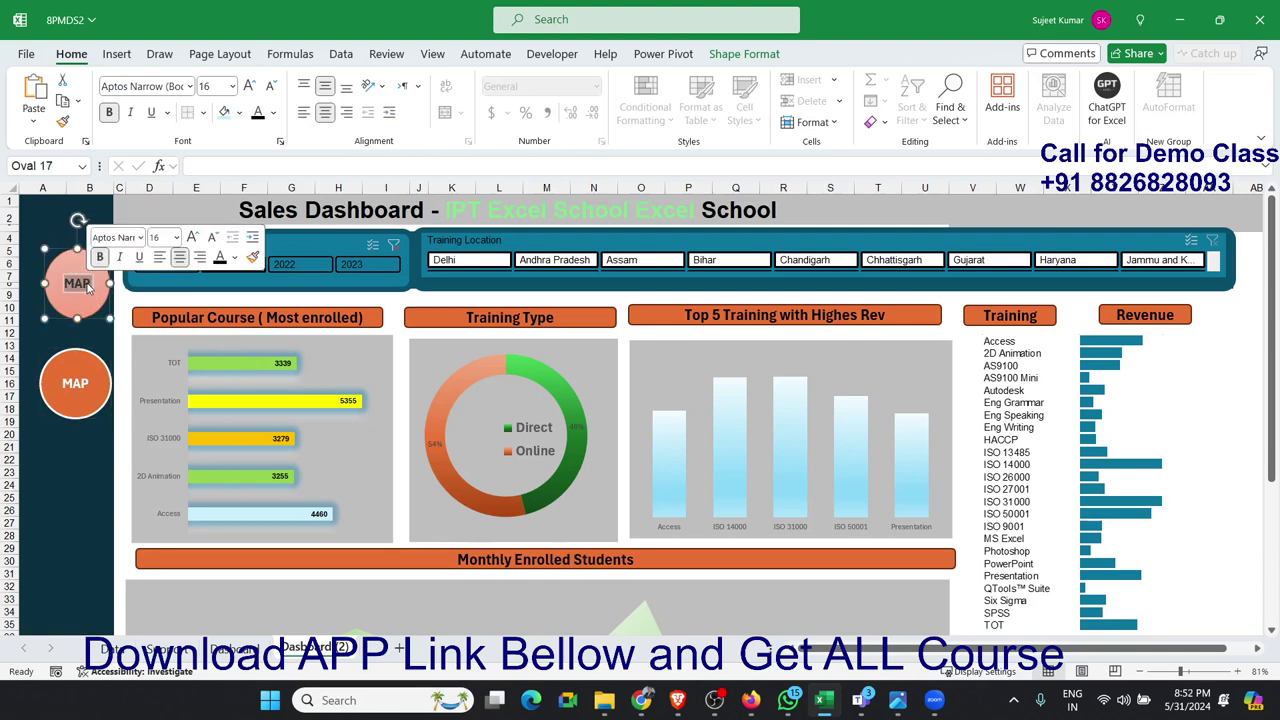
{"action": "type", "text": "Top"}
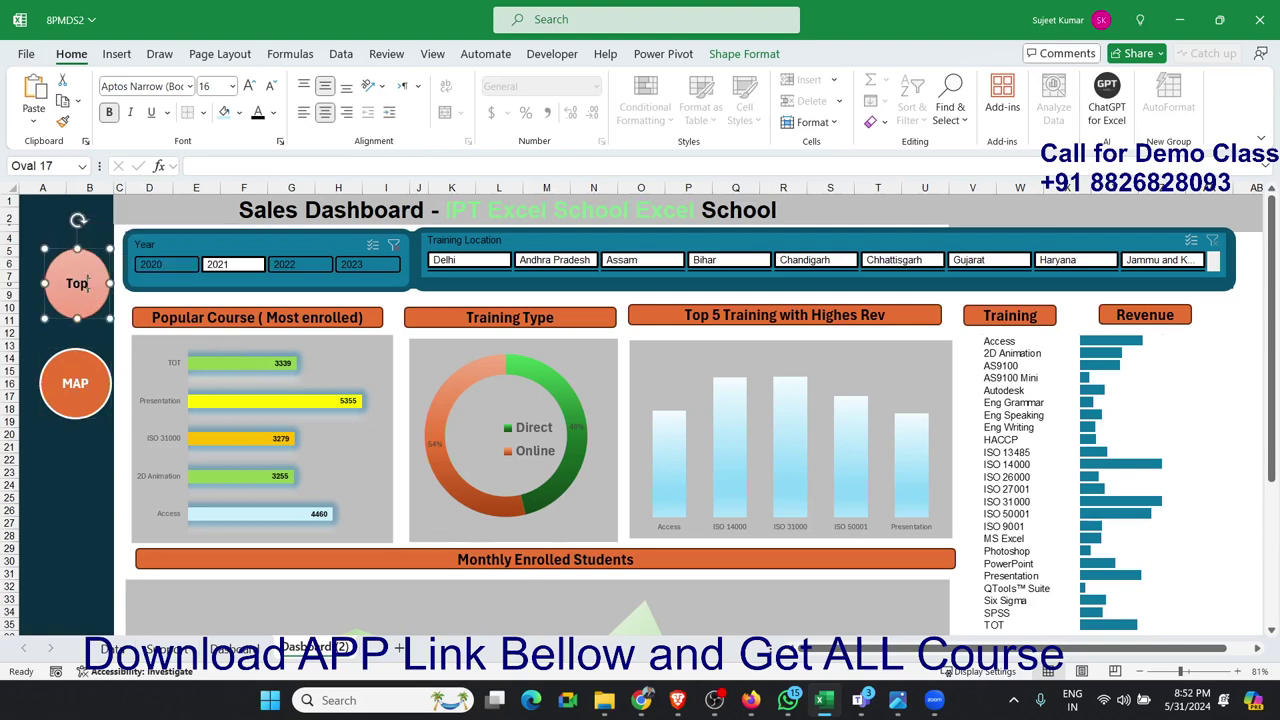
{"action": "type", "text": " S"}
{"action": "type", "text": "heet"}
{"action": "left_click_drag", "start_coordinate": [41, 283], "coordinate": [34, 283]}
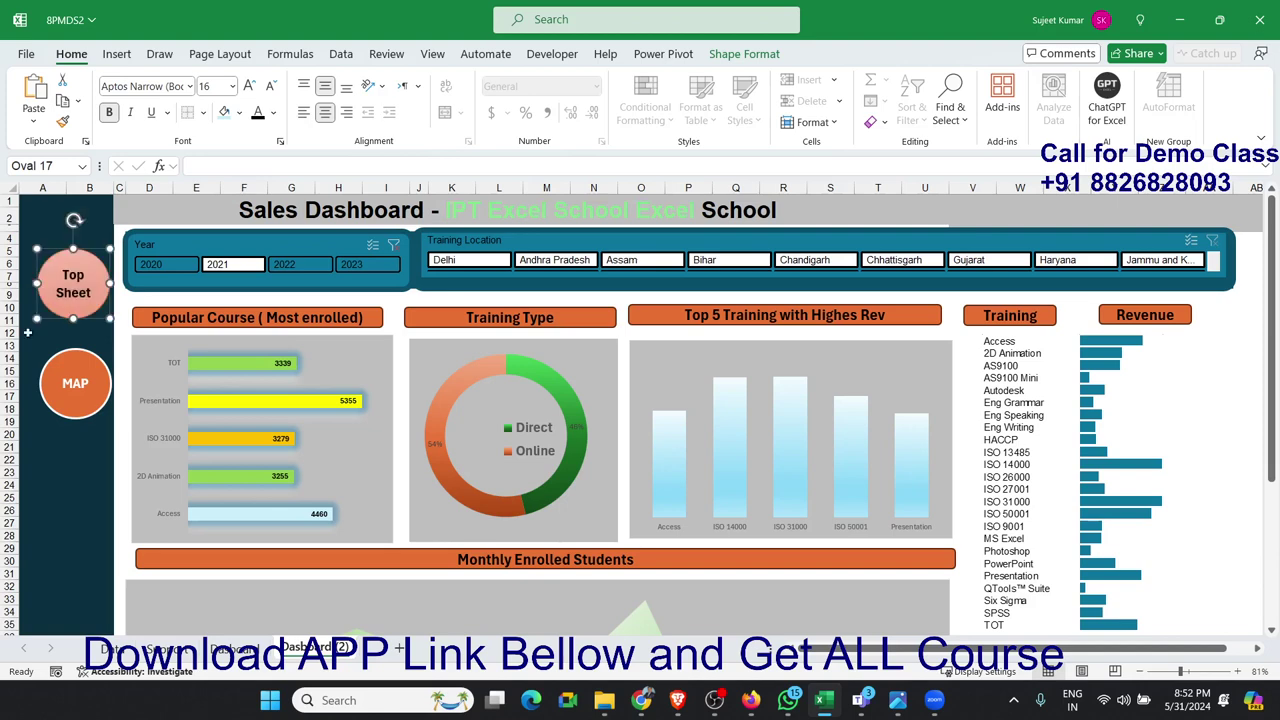
{"action": "left_click", "coordinate": [41, 517]}
{"action": "left_click", "coordinate": [160, 354]}
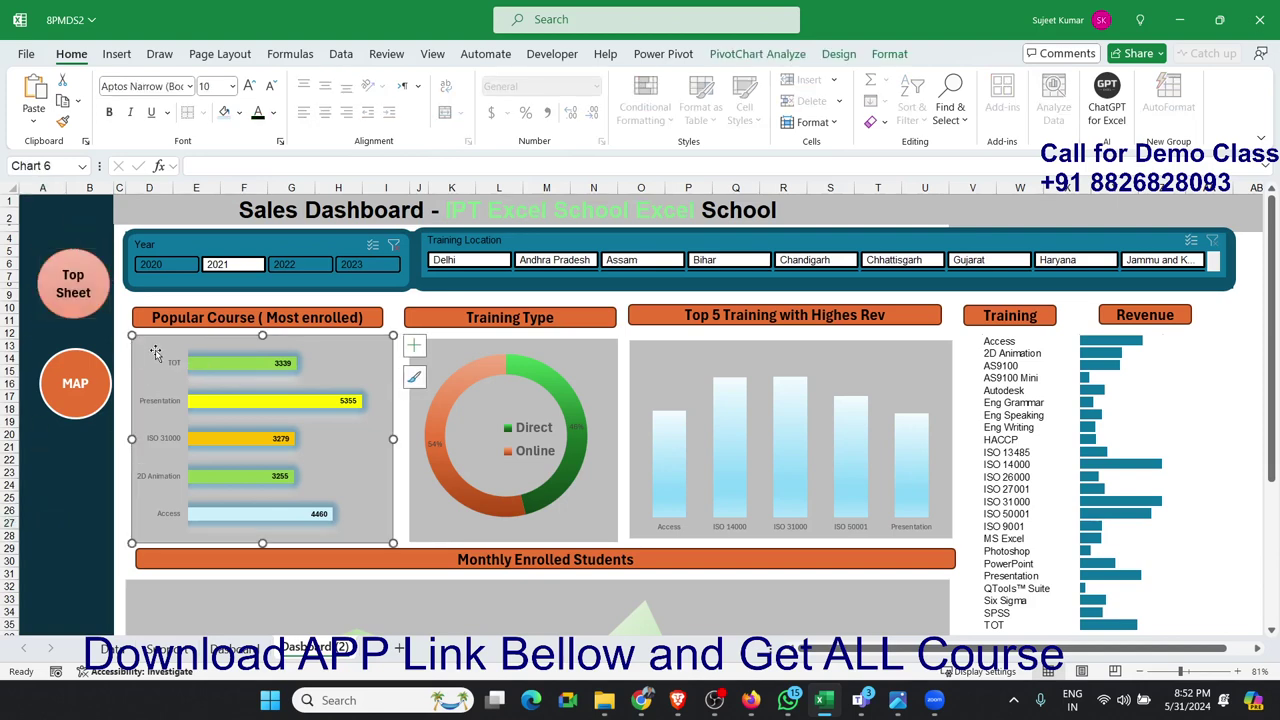
Step: Delete the Training Type heading, the Training Type donut chart and the Top 5 training chart
{"action": "left_click", "coordinate": [435, 322]}
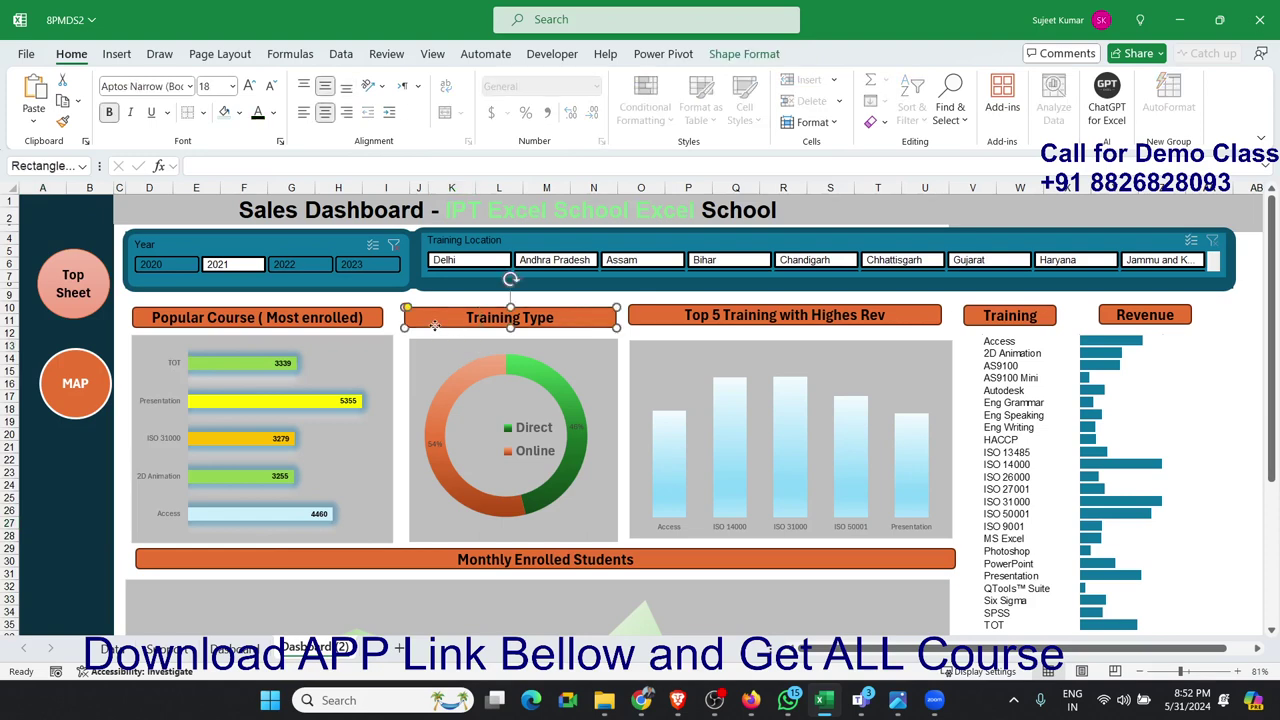
{"action": "key", "text": "Delete"}
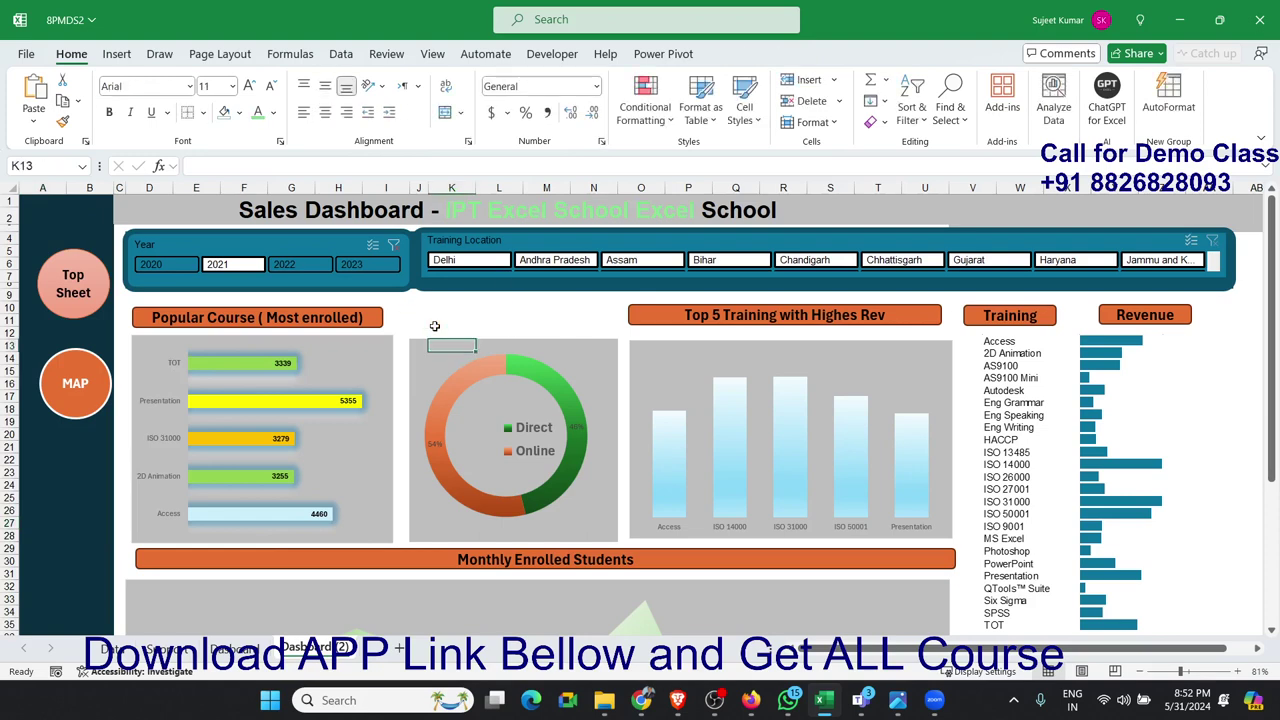
{"action": "left_click", "coordinate": [598, 352]}
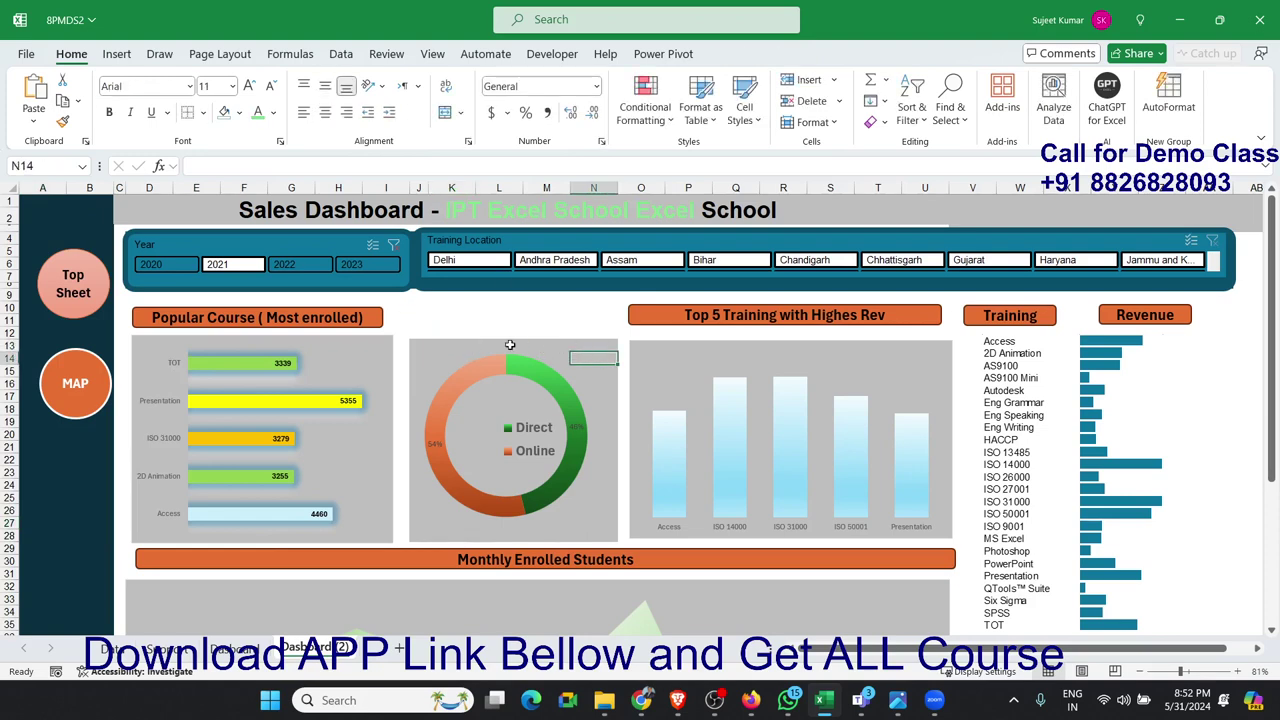
{"action": "left_click", "coordinate": [470, 366]}
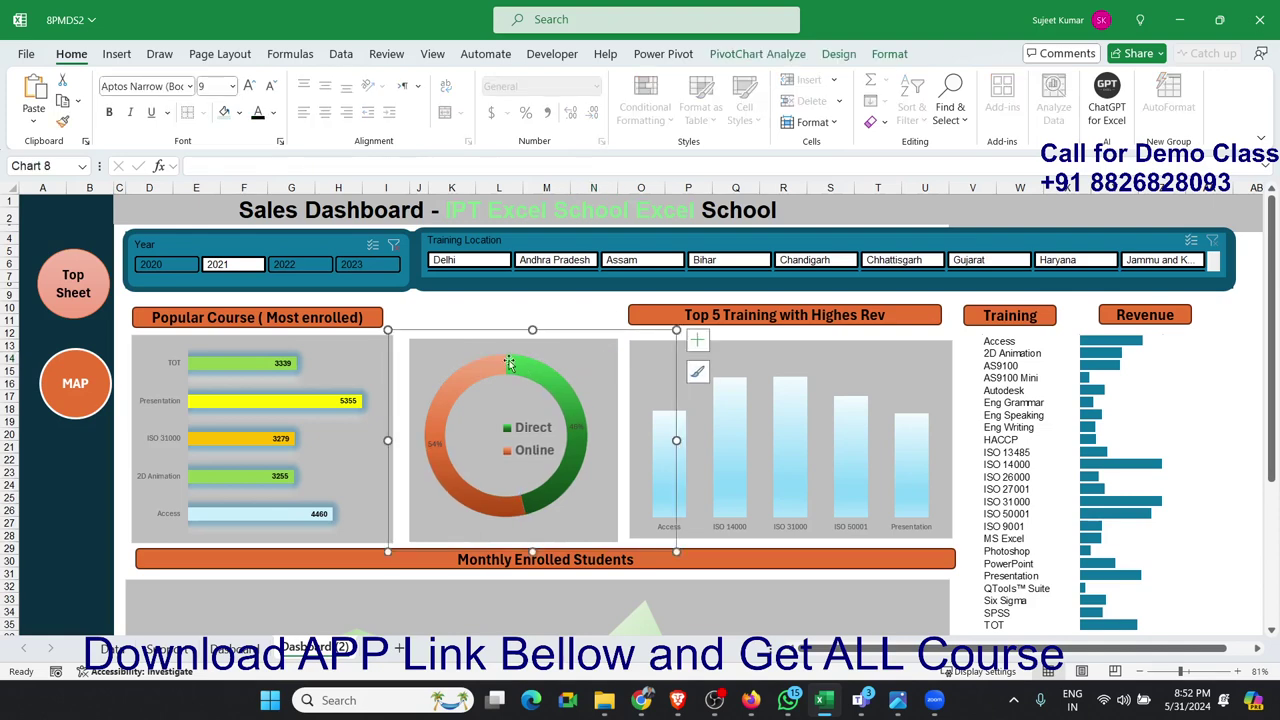
{"action": "key", "text": "Delete"}
{"action": "left_click", "coordinate": [654, 366]}
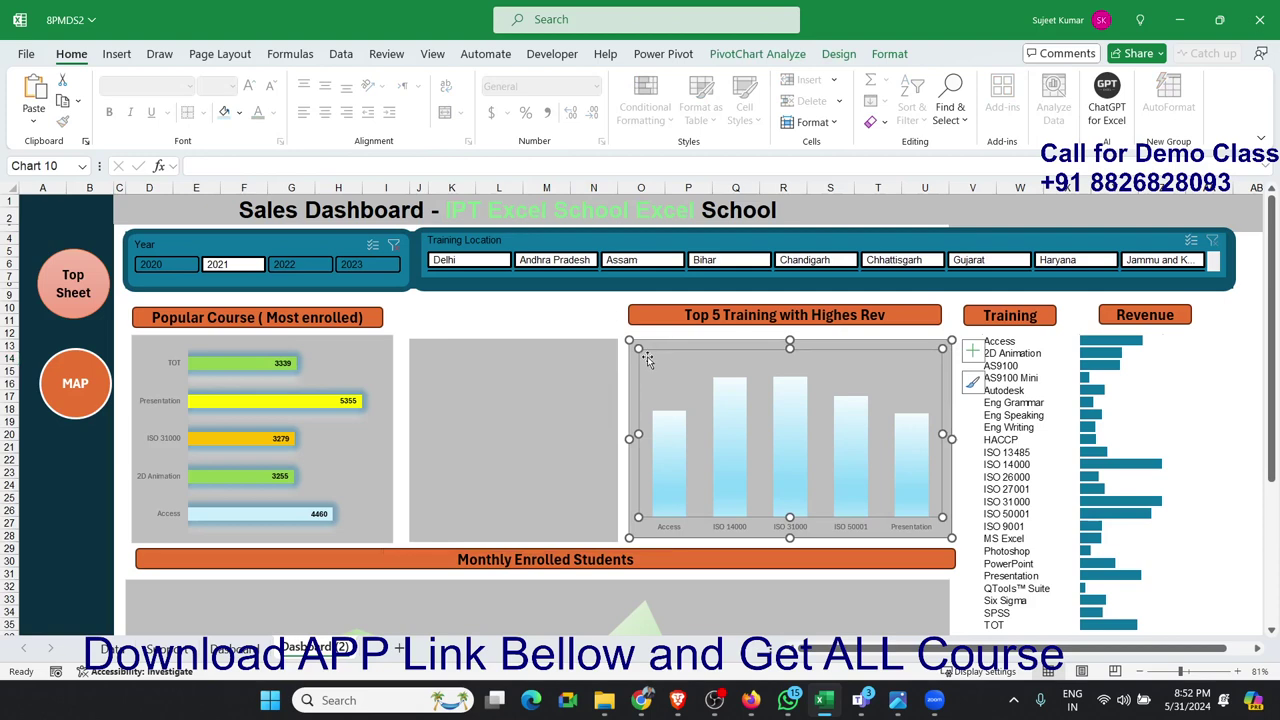
{"action": "key", "text": "Delete"}
Step: Delete the Monthly Enrolled Students chart and heading, plus the Training and Revenue picture
{"action": "scroll", "coordinate": [635, 380], "scroll_direction": "down", "scroll_amount": 5}
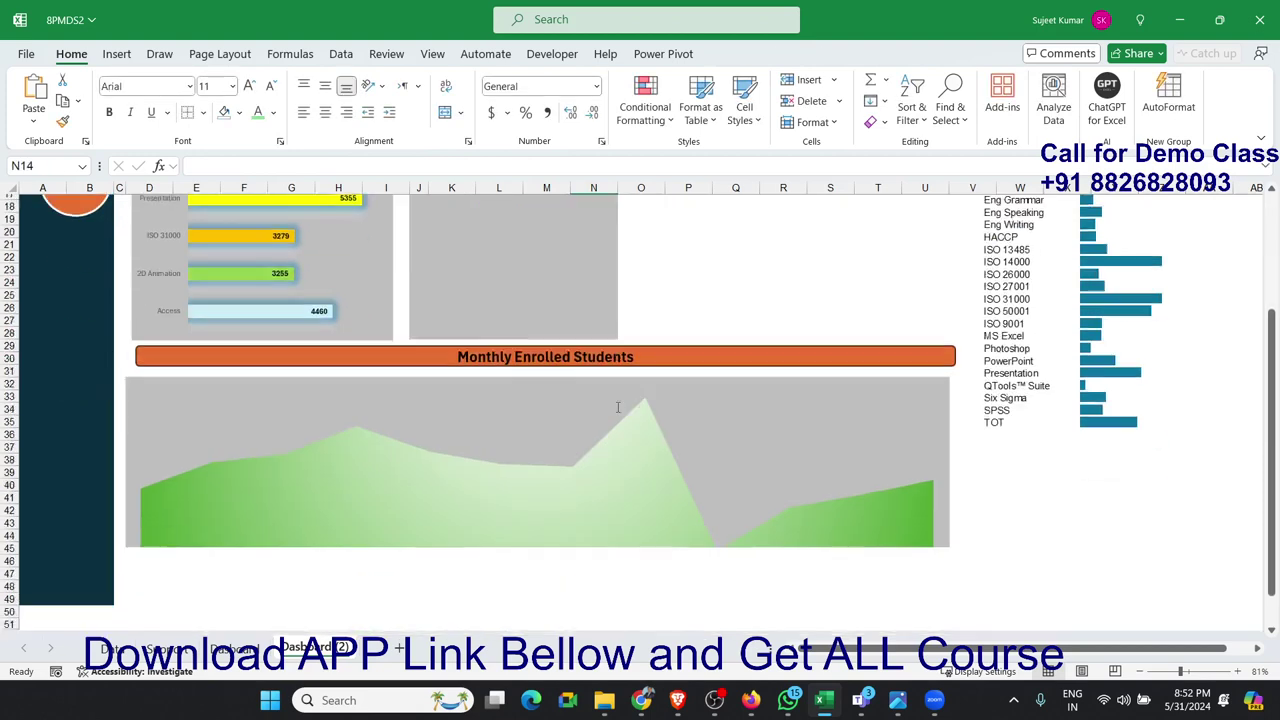
{"action": "left_click", "coordinate": [631, 392]}
{"action": "key", "text": "Delete"}
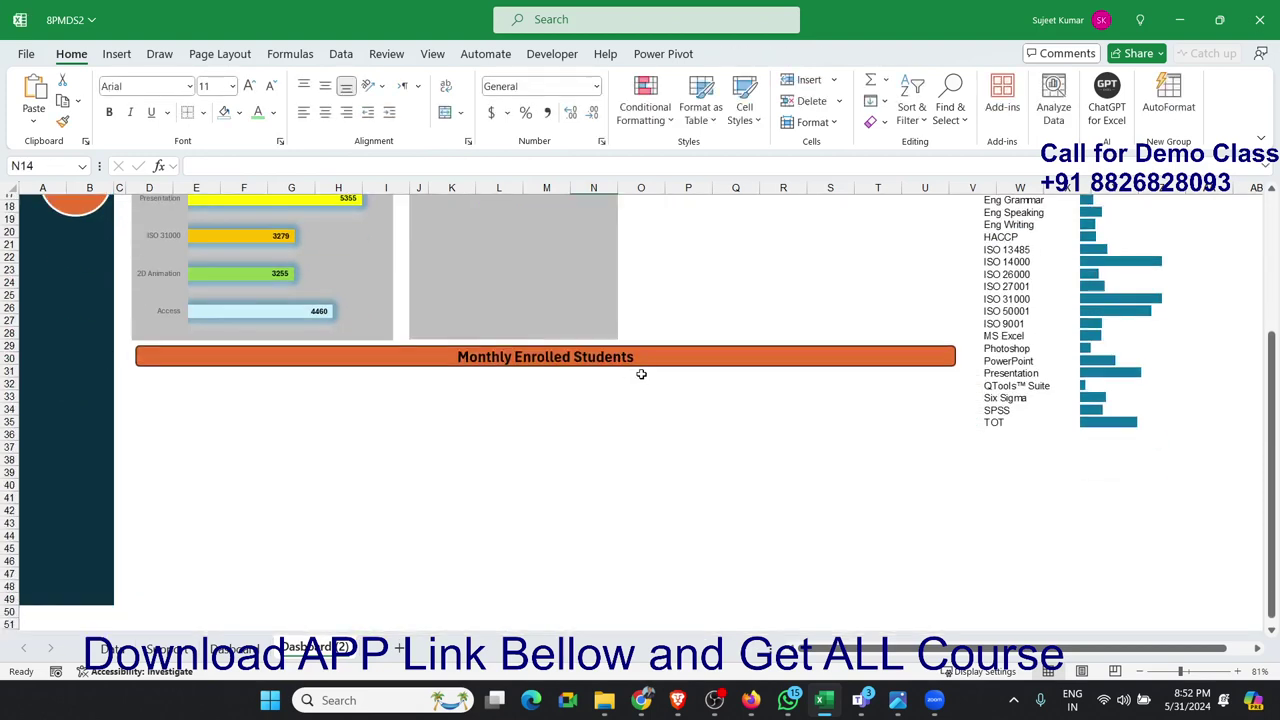
{"action": "left_click", "coordinate": [648, 364]}
{"action": "key", "text": "Delete"}
{"action": "left_click", "coordinate": [609, 332]}
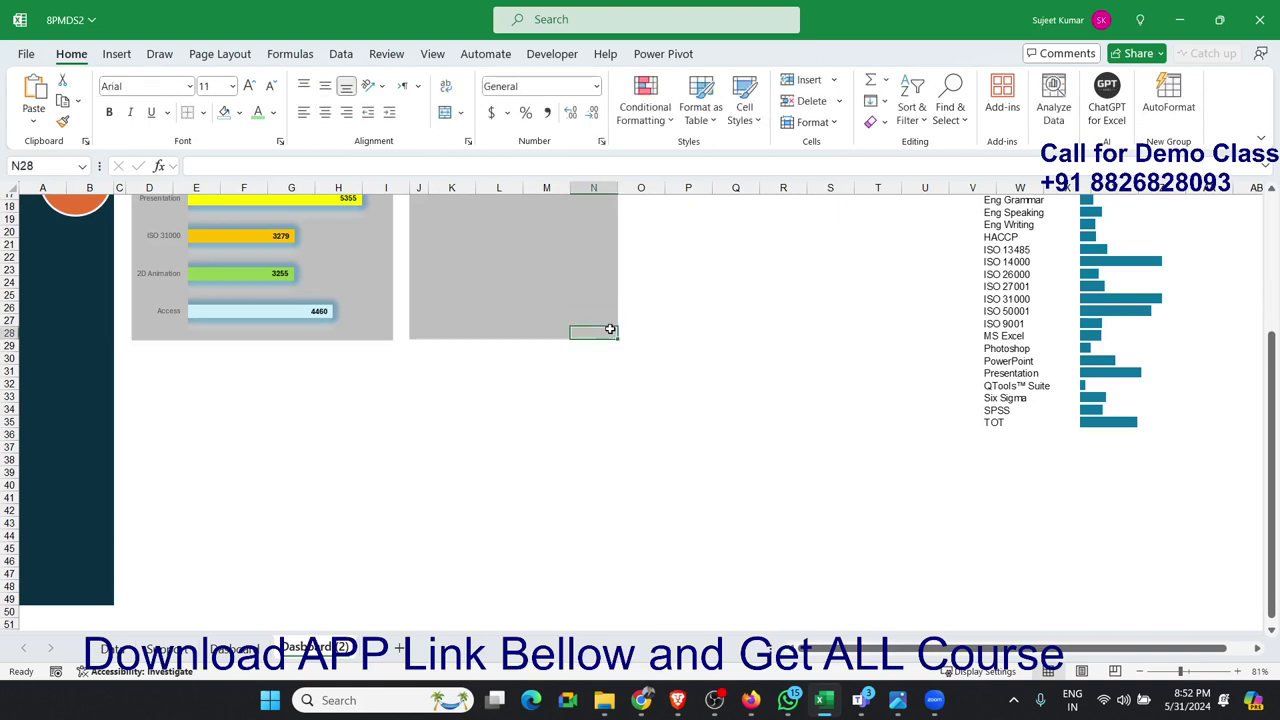
{"action": "scroll", "coordinate": [609, 341], "scroll_direction": "up", "scroll_amount": 3}
{"action": "left_click", "coordinate": [997, 330]}
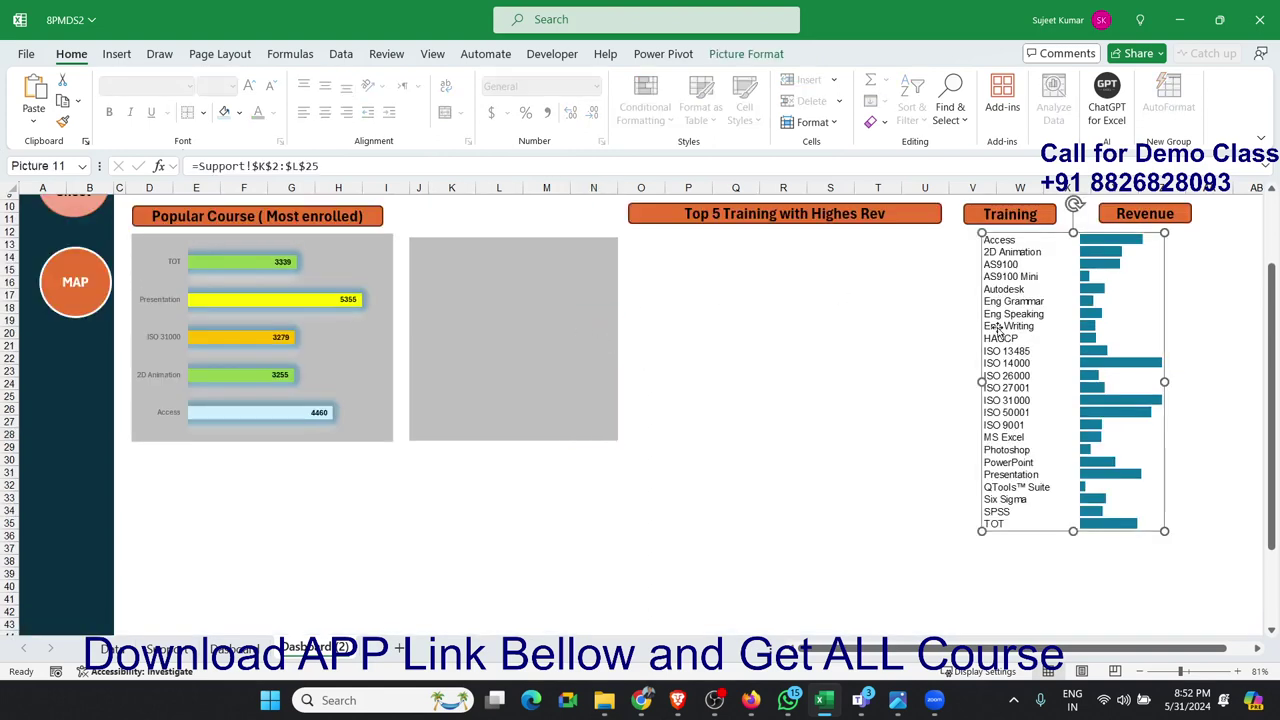
{"action": "key", "text": "Delete"}
{"action": "left_click", "coordinate": [735, 344]}
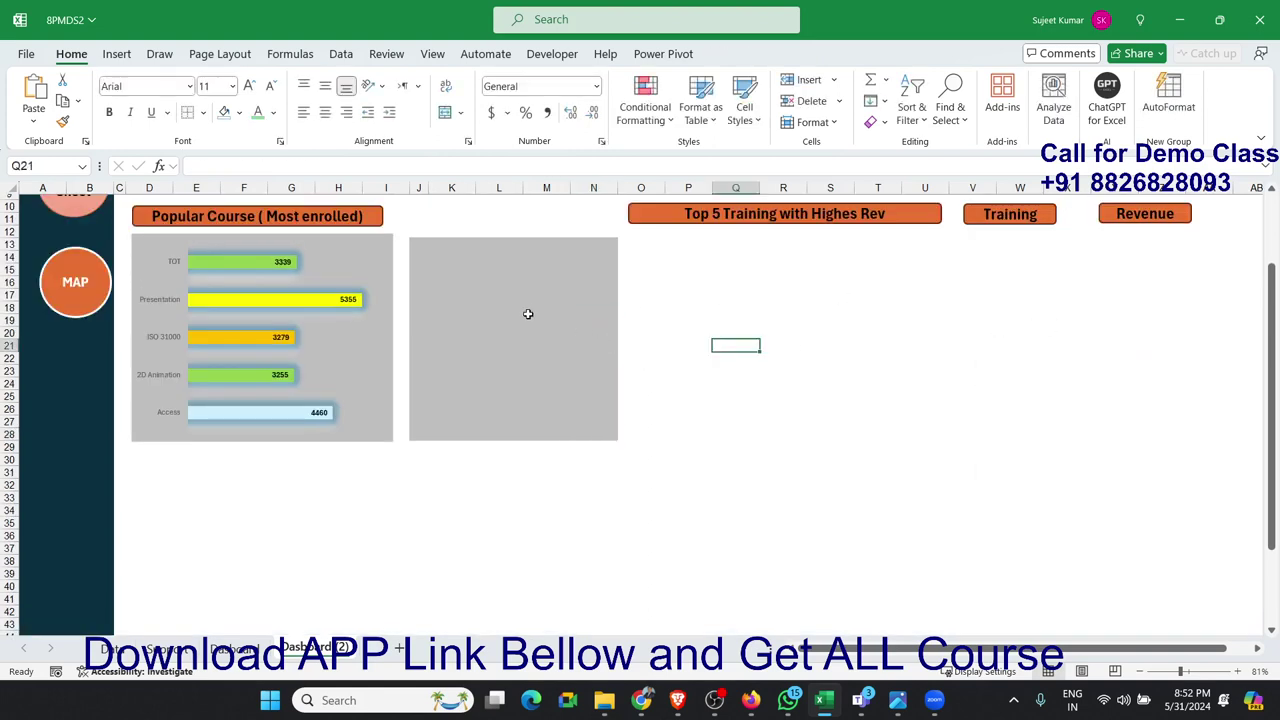
{"action": "left_click", "coordinate": [500, 283]}
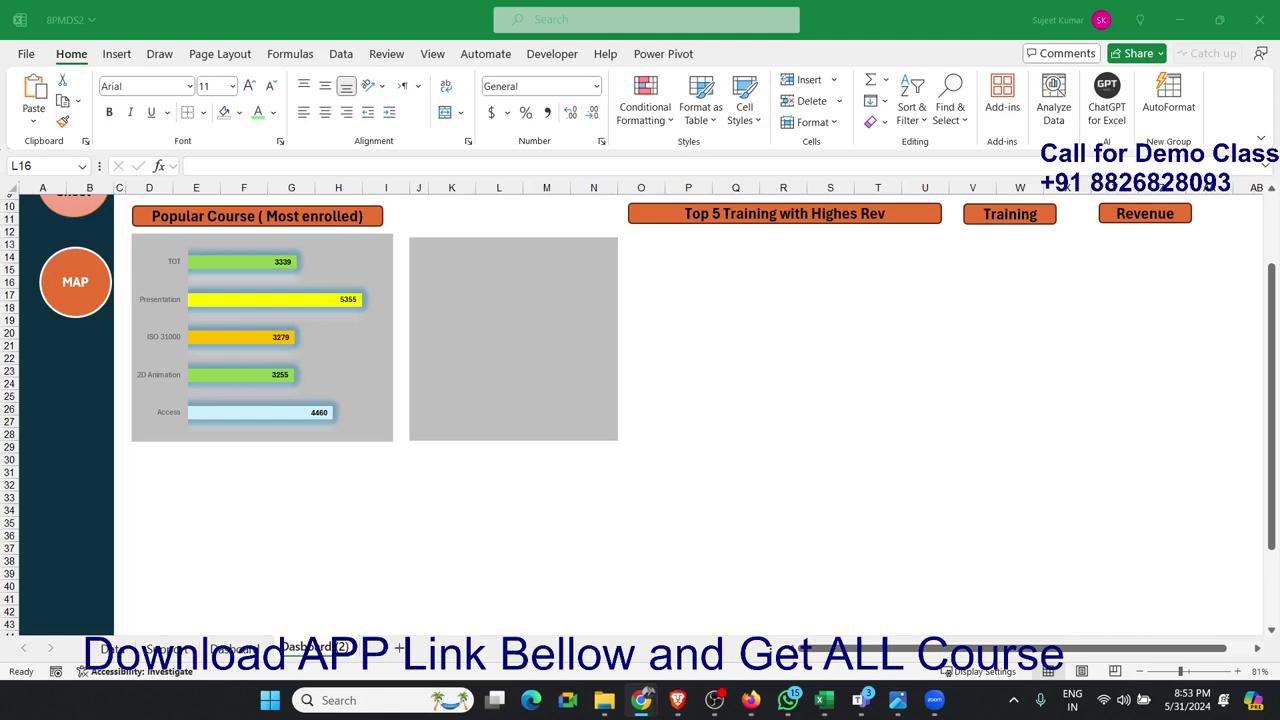
Step: Delete the Popular Course bar chart, keeping its heading
{"action": "left_click", "coordinate": [295, 374]}
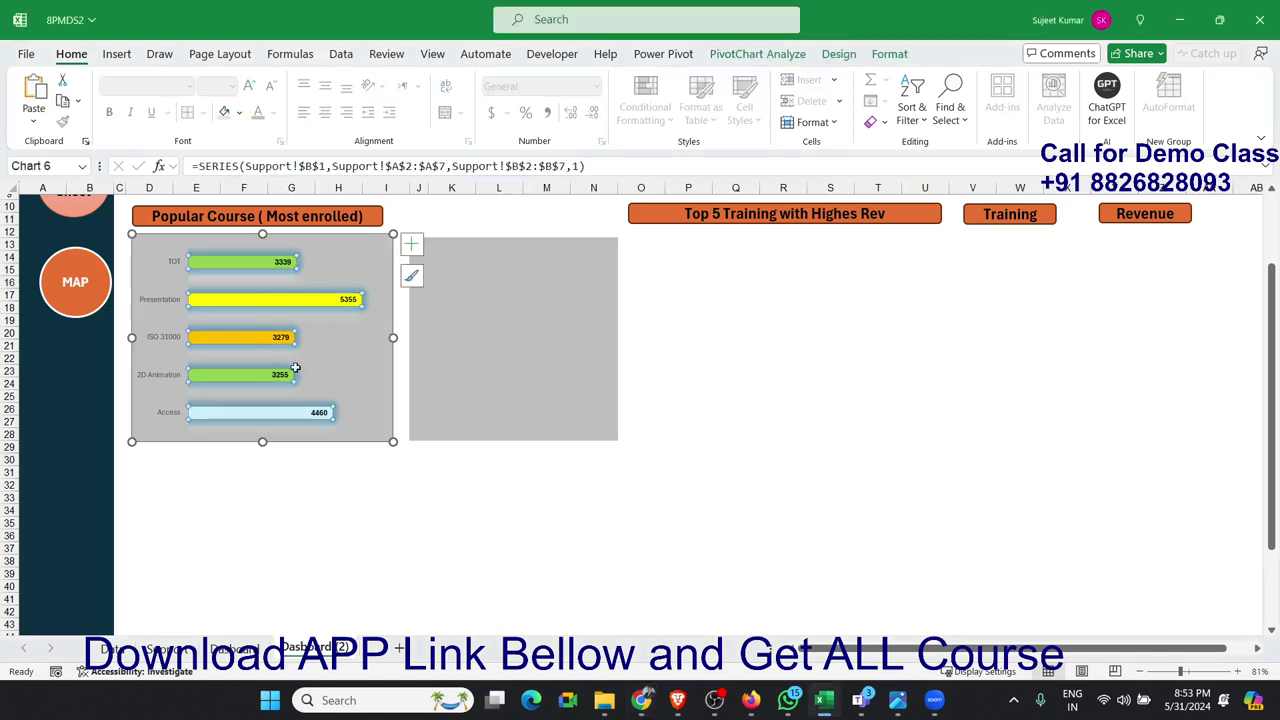
{"action": "key", "text": "Escape"}
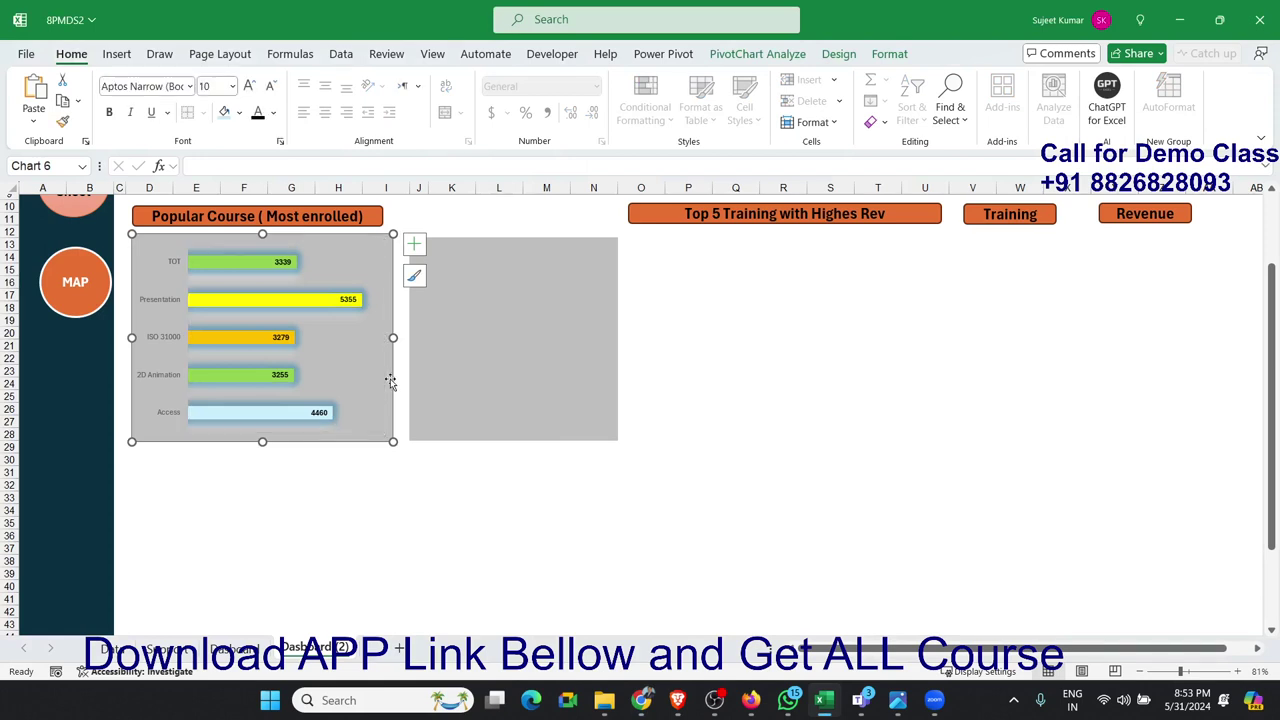
{"action": "key", "text": "Delete"}
{"action": "left_click", "coordinate": [441, 374]}
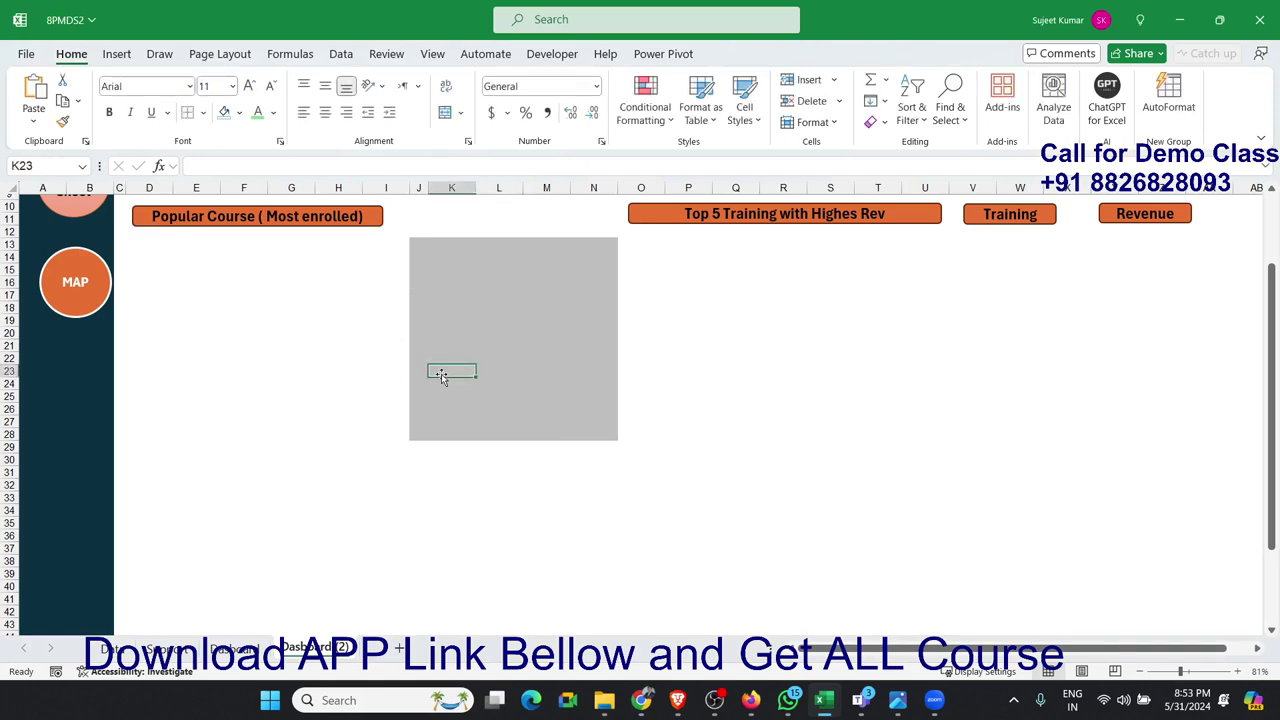
Step: Select the range J12:N29 over the grey panel
{"action": "left_click", "coordinate": [419, 230]}
{"action": "left_click_drag", "start_coordinate": [419, 230], "coordinate": [596, 456]}
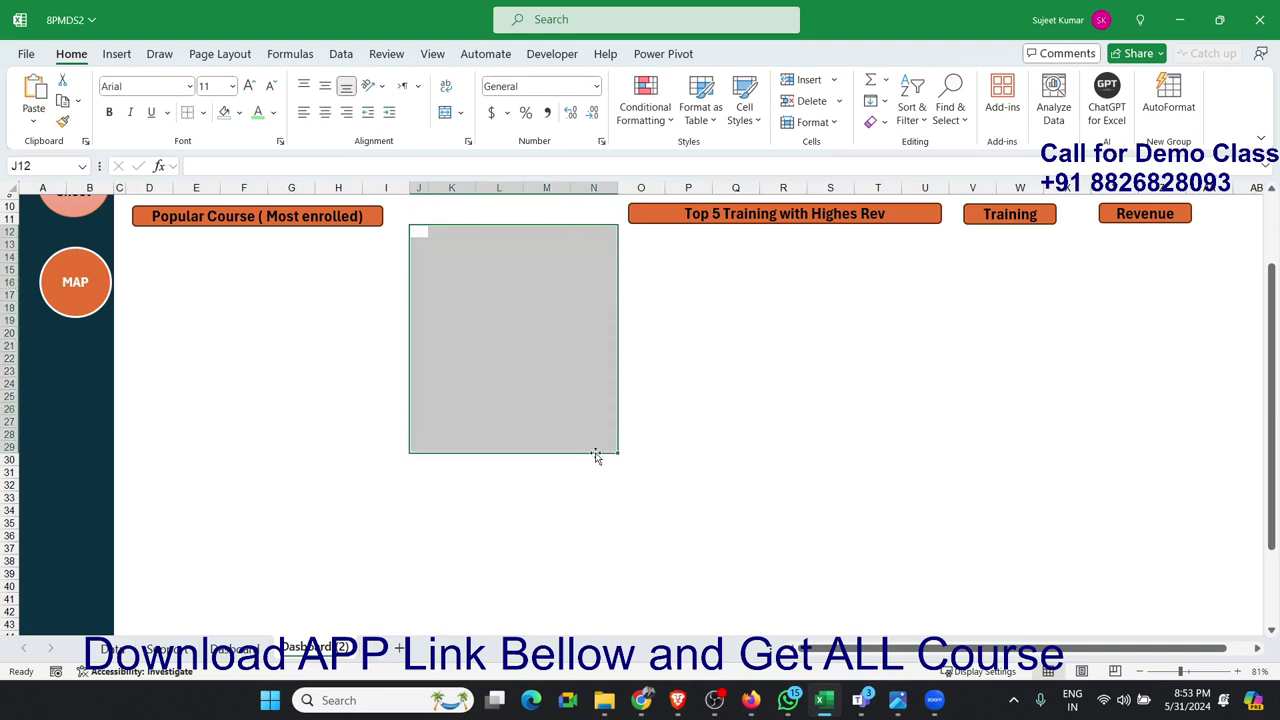
{"action": "left_click", "coordinate": [594, 470]}
{"action": "scroll", "coordinate": [432, 414], "scroll_direction": "up", "scroll_amount": 3}
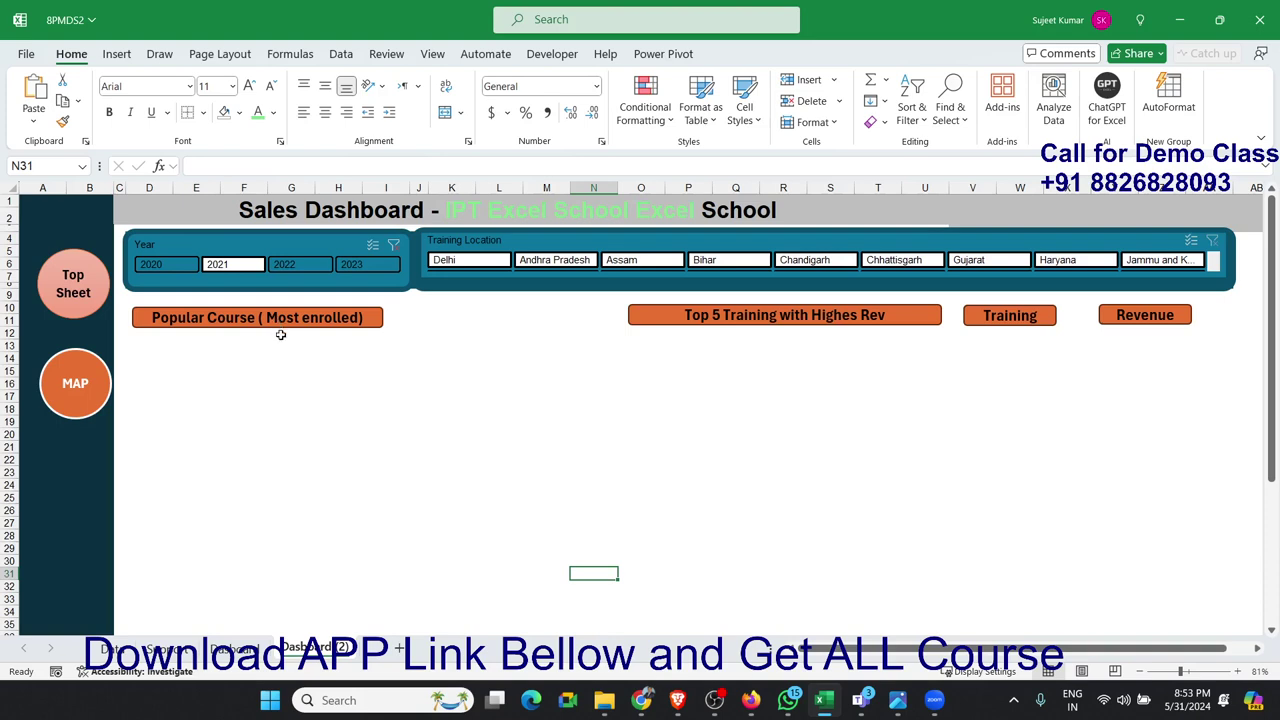
Step: Replace the Popular Course heading text with 'Total Revenue'
{"action": "double_click", "coordinate": [274, 320]}
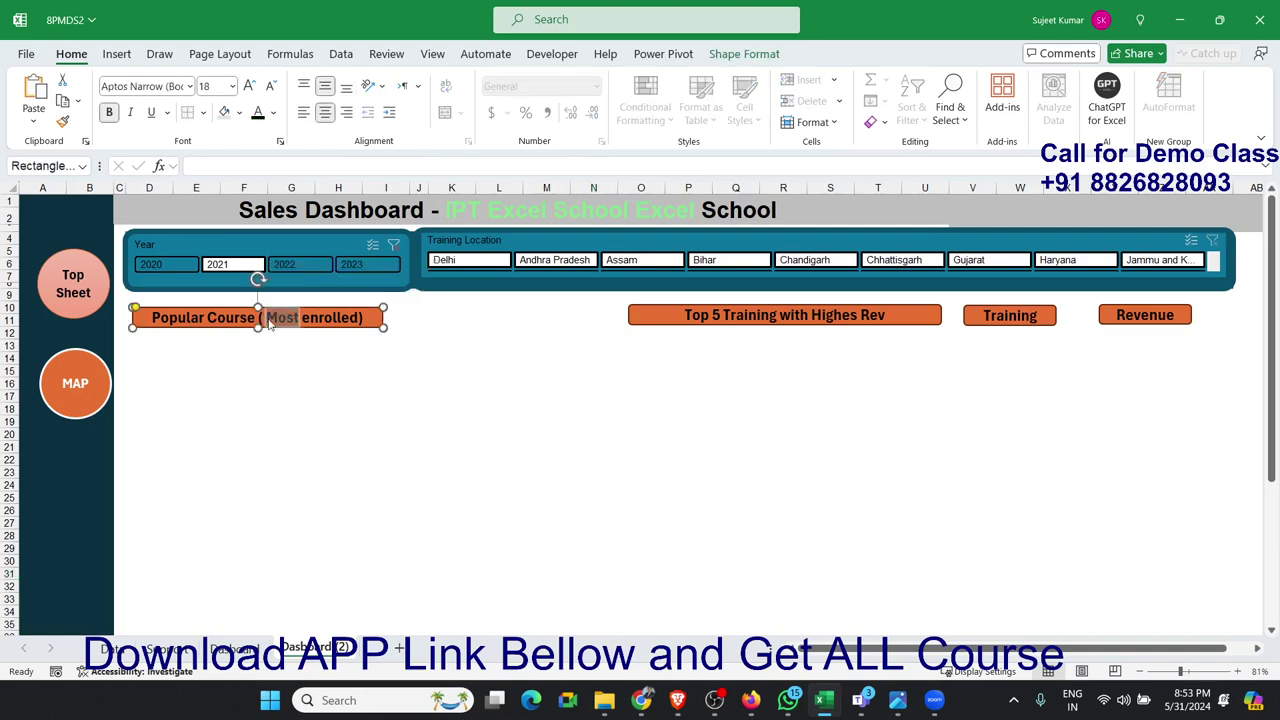
{"action": "key", "text": "Delete"}
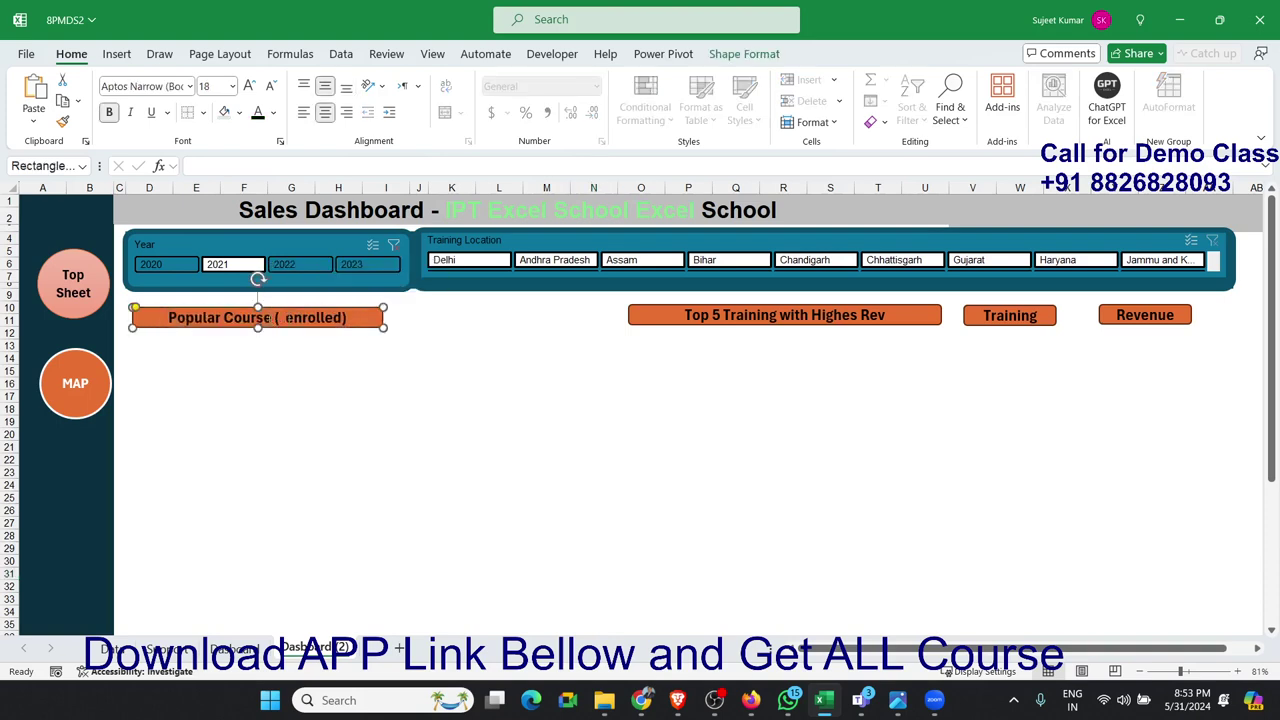
{"action": "type", "text": "To"}
{"action": "triple_click", "coordinate": [270, 324]}
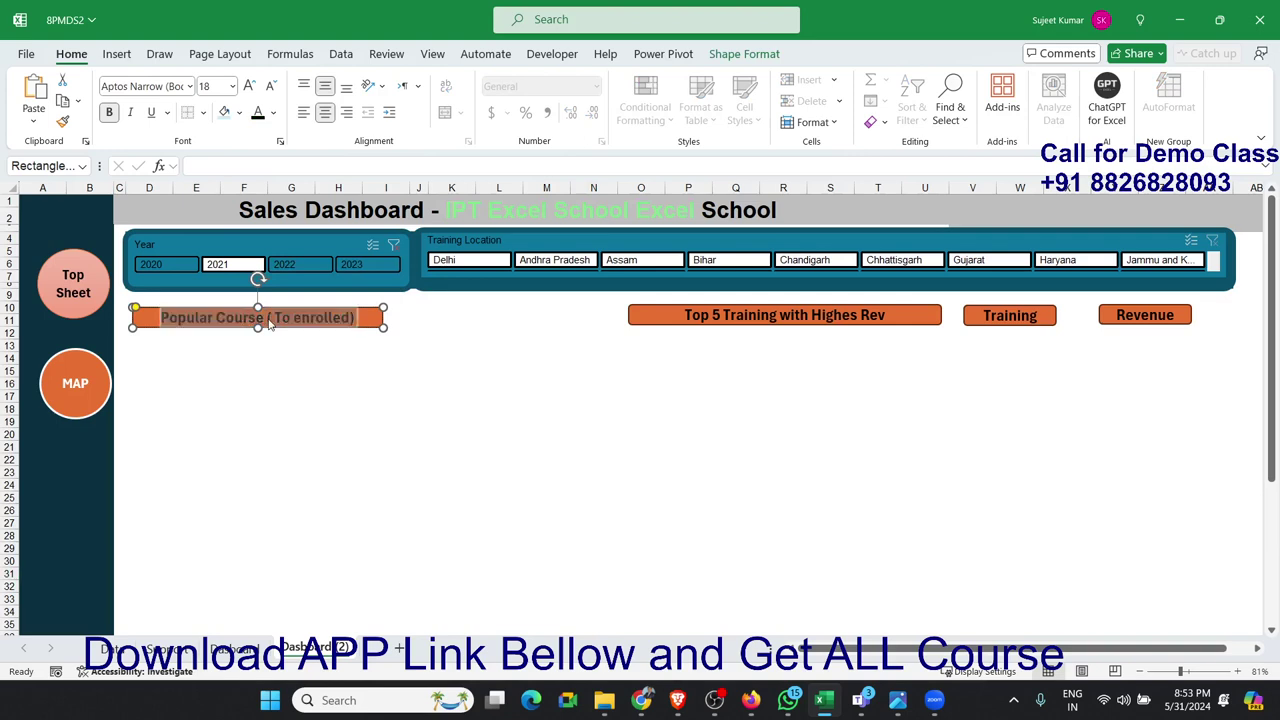
{"action": "key", "text": "BackSpace"}
{"action": "type", "text": "Total"}
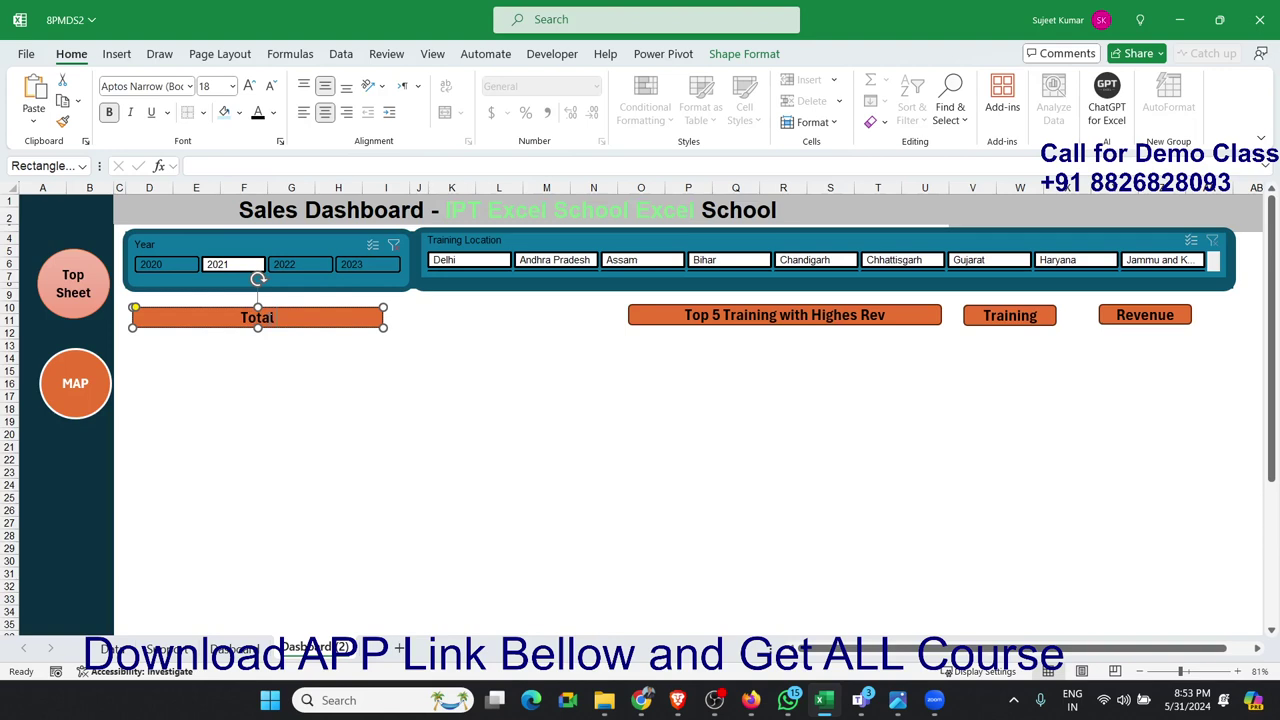
{"action": "type", "text": " Re"}
{"action": "type", "text": "v"}
{"action": "type", "text": "e"}
{"action": "type", "text": "nue"}
Step: Make the Total Revenue header shape narrower
{"action": "left_click", "coordinate": [453, 521]}
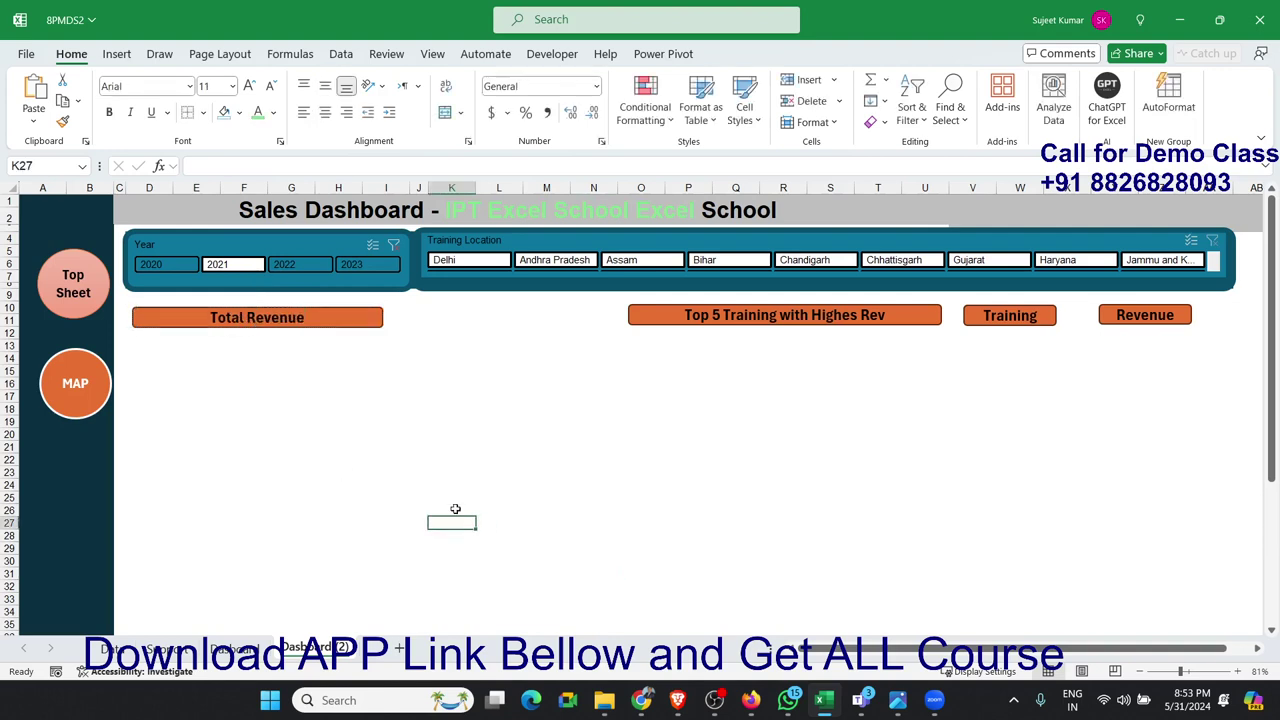
{"action": "left_click", "coordinate": [368, 320]}
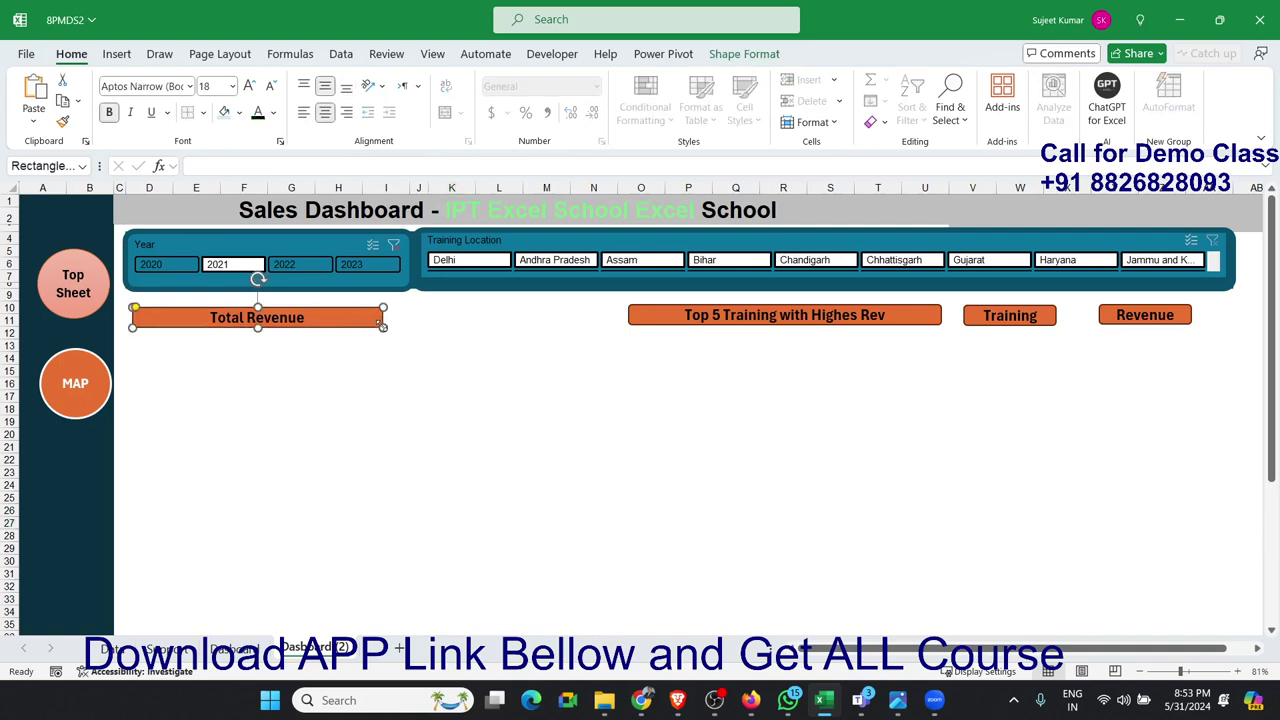
{"action": "left_click_drag", "start_coordinate": [383, 327], "coordinate": [306, 331]}
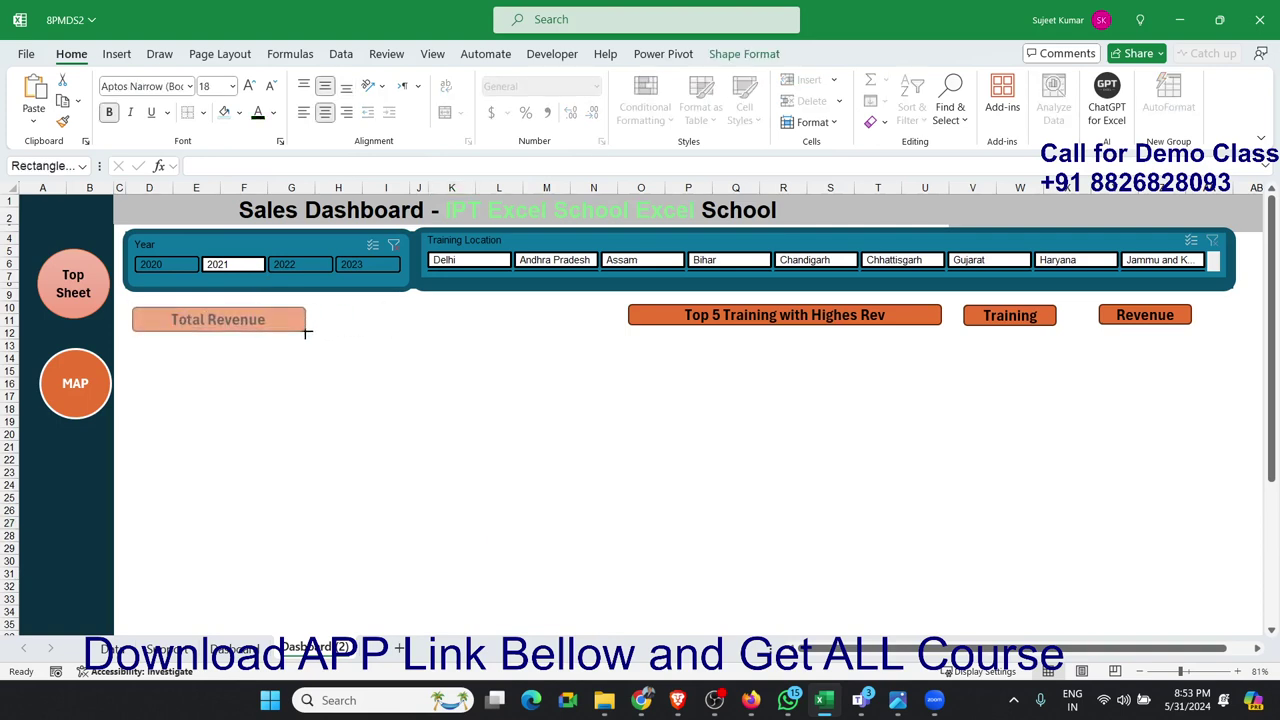
{"action": "left_click", "coordinate": [352, 356]}
Step: Fill the card area D12:G20 beneath the header with grey
{"action": "left_click_drag", "start_coordinate": [169, 346], "coordinate": [233, 352]}
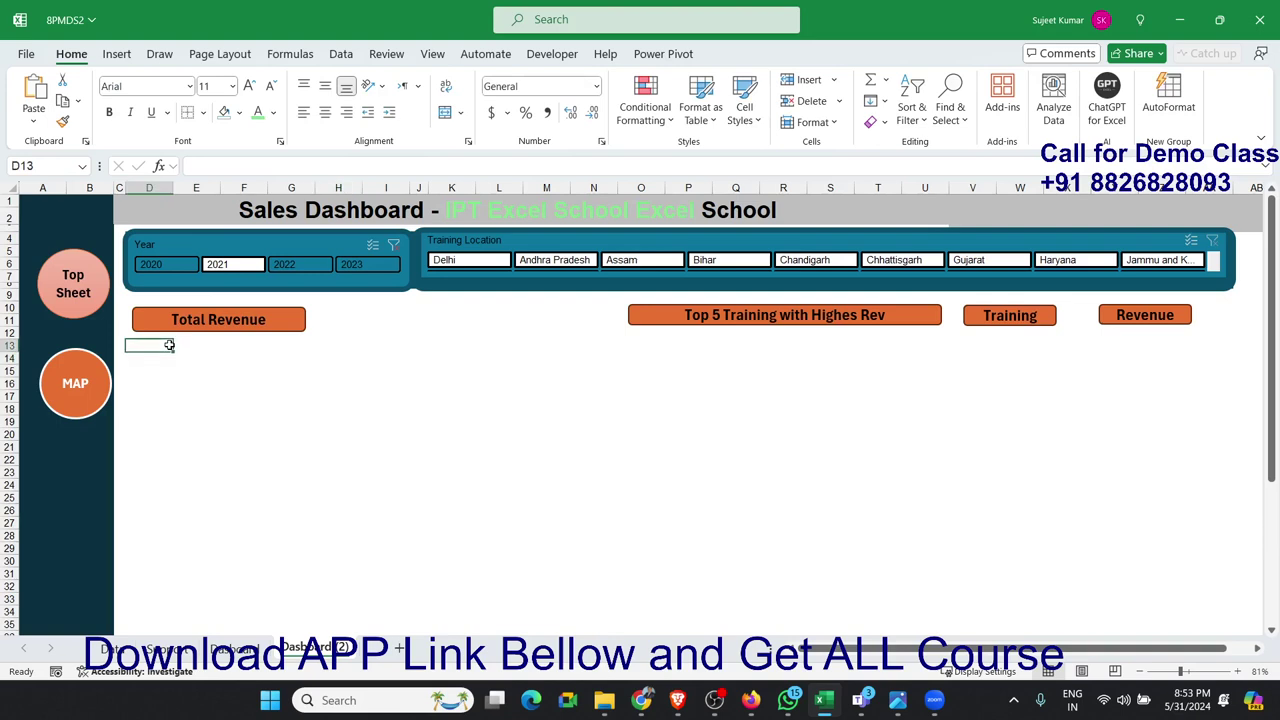
{"action": "left_click", "coordinate": [233, 352]}
{"action": "left_click", "coordinate": [186, 344]}
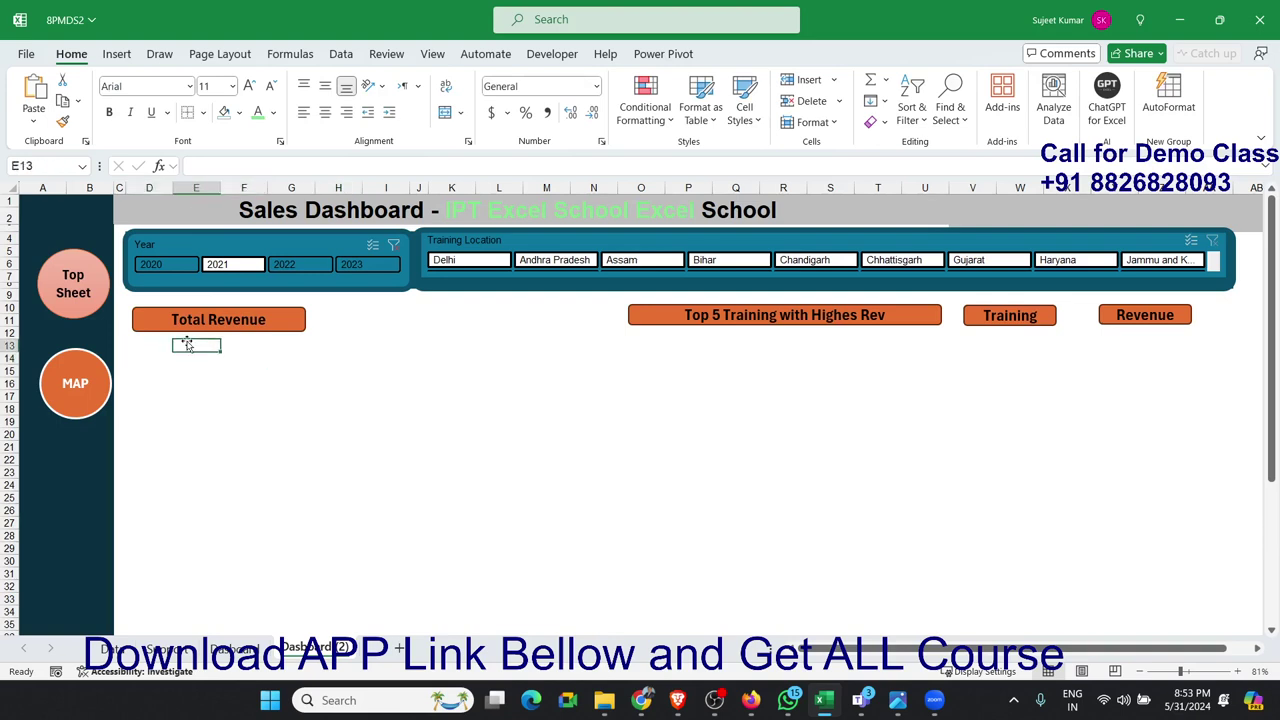
{"action": "key", "text": "Up"}
{"action": "key", "text": "Left"}
{"action": "key", "text": "shift+Right"}
{"action": "key", "text": "shift+Right"}
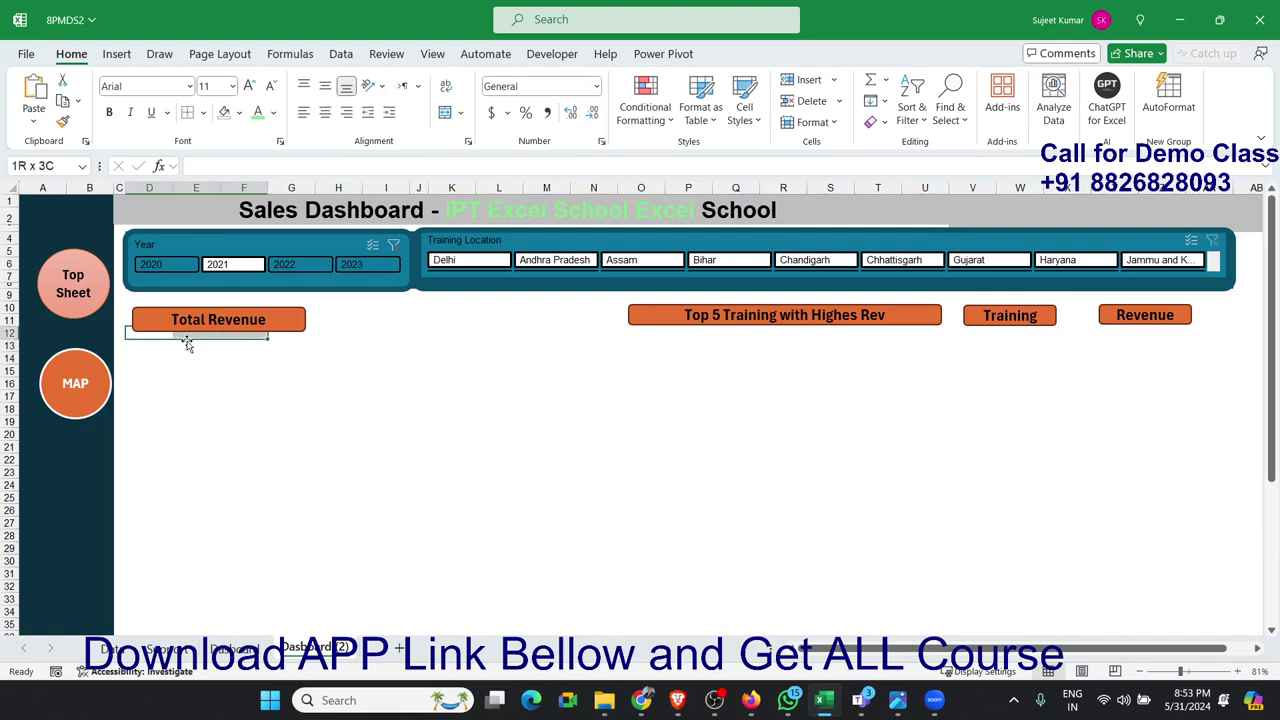
{"action": "key", "text": "shift+Right"}
{"action": "key", "text": "shift+Down"}
{"action": "key", "text": "shift+Down"}
{"action": "key", "text": "shift+Down"}
{"action": "key", "text": "shift+Down"}
{"action": "key", "text": "shift+Down"}
{"action": "key", "text": "shift+Down"}
{"action": "key", "text": "shift+Down"}
{"action": "key", "text": "shift+Down"}
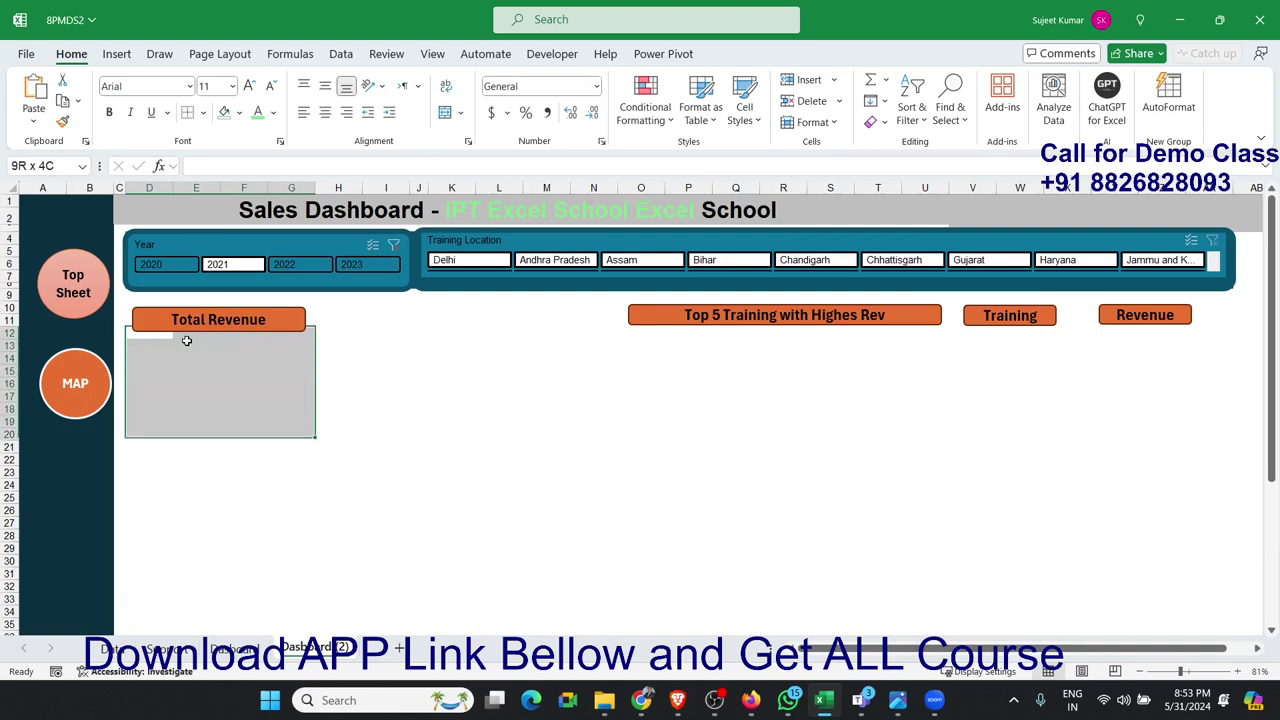
{"action": "left_click", "coordinate": [239, 113]}
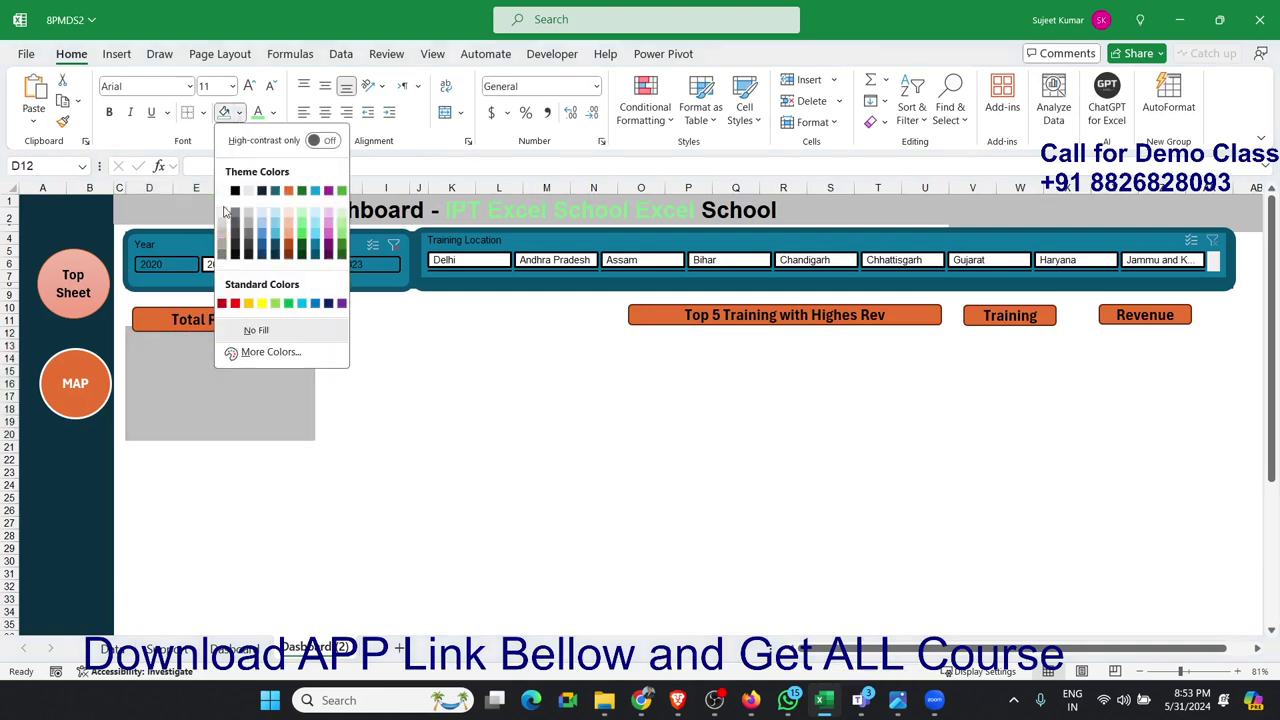
{"action": "left_click", "coordinate": [223, 228]}
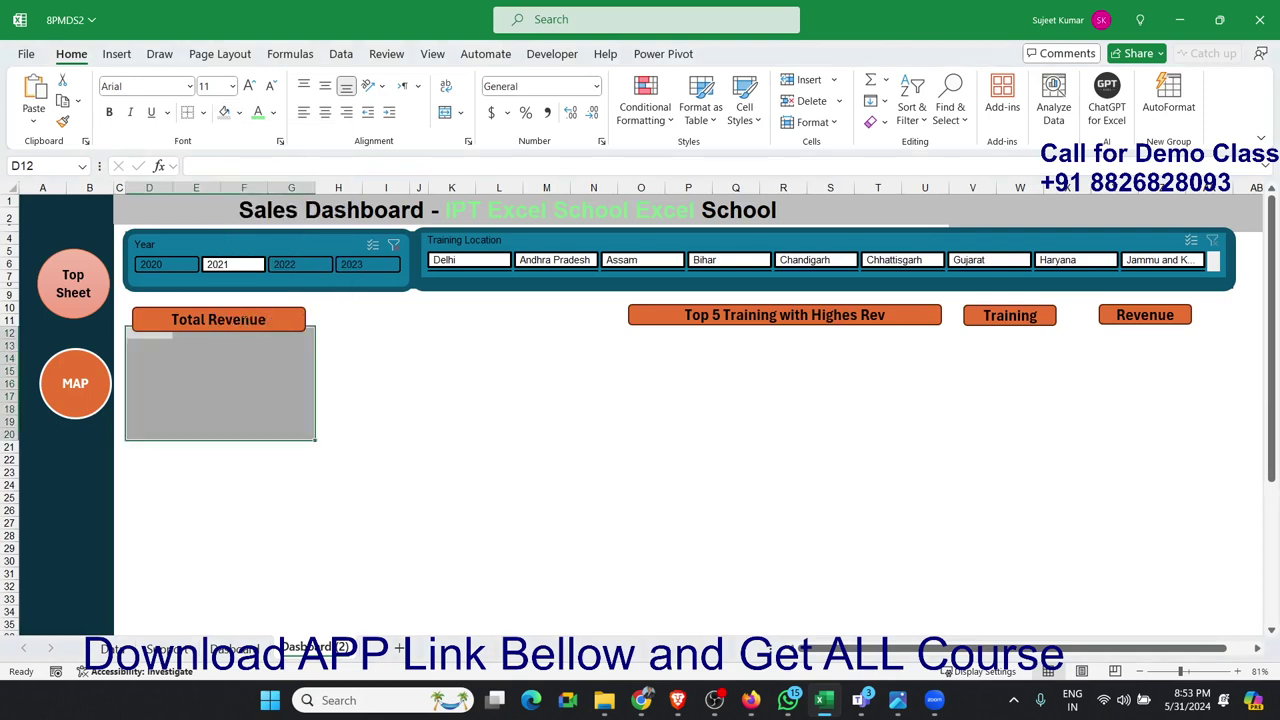
{"action": "left_click", "coordinate": [269, 372]}
Step: Copy the whole Total Revenue card block D11:G20 and paste it at D24
{"action": "key", "text": "Up"}
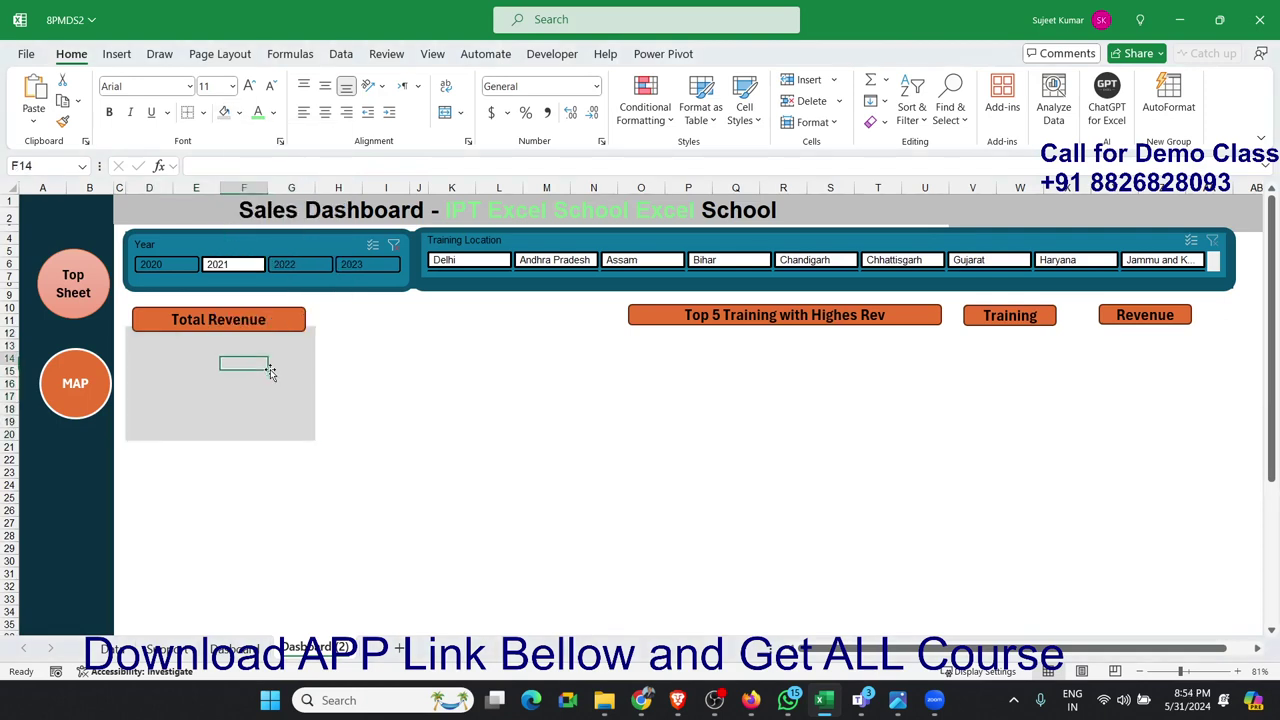
{"action": "key", "text": "Up"}
{"action": "key", "text": "Up"}
{"action": "key", "text": "Left"}
{"action": "key", "text": "Up"}
{"action": "key", "text": "Left"}
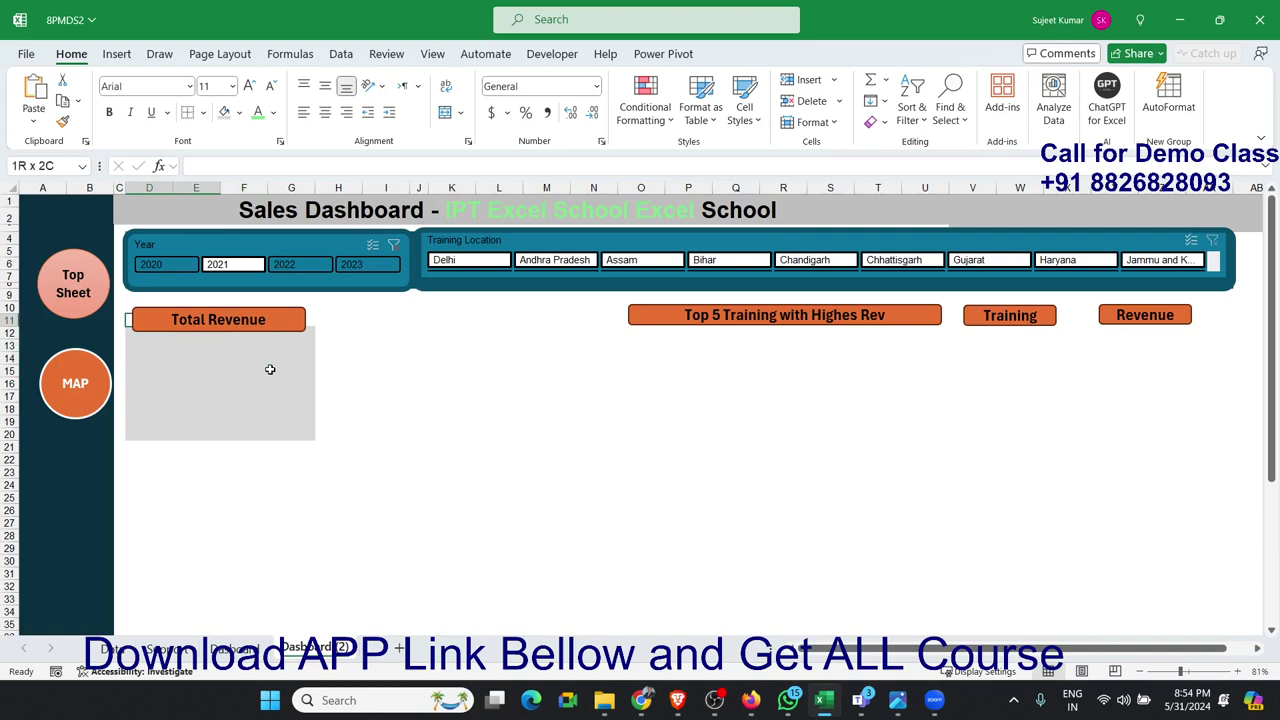
{"action": "key", "text": "shift+Right"}
{"action": "key", "text": "shift+Right"}
{"action": "key", "text": "shift+Right"}
{"action": "key", "text": "shift+Down"}
{"action": "key", "text": "shift+Down"}
{"action": "key", "text": "shift+Down"}
{"action": "key", "text": "shift+Down"}
{"action": "key", "text": "shift+Down"}
{"action": "key", "text": "shift+Down"}
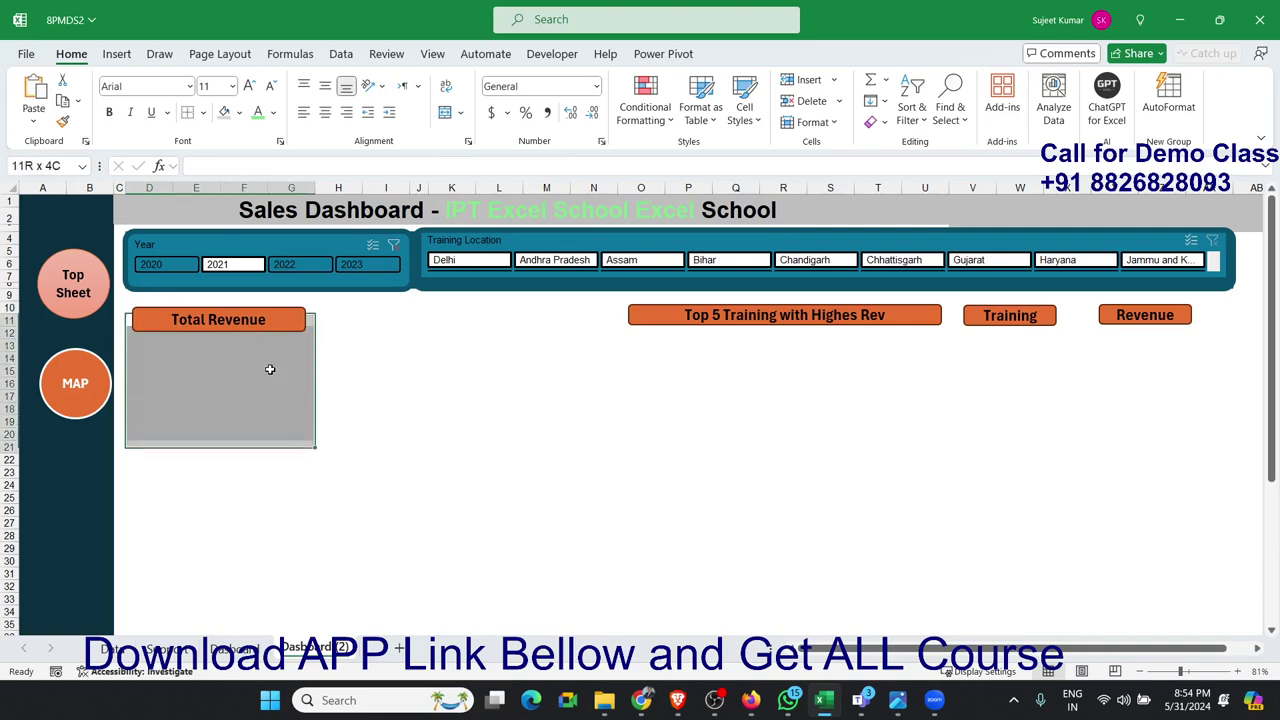
{"action": "key", "text": "shift+Down"}
{"action": "key", "text": "ctrl+c"}
{"action": "key", "text": "Down"}
{"action": "key", "text": "Down"}
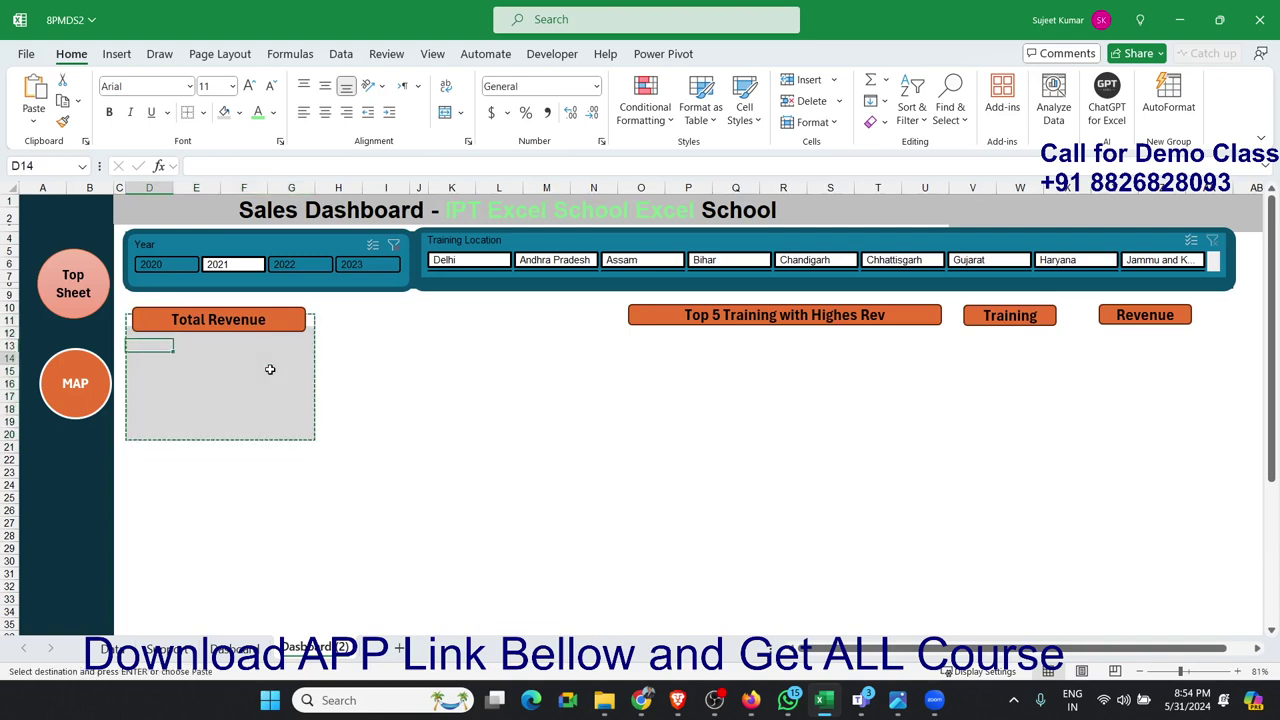
{"action": "key", "text": "Down"}
{"action": "key", "text": "Down"}
{"action": "key", "text": "Down"}
{"action": "key", "text": "Down"}
{"action": "key", "text": "Down"}
{"action": "key", "text": "Down"}
{"action": "key", "text": "Down"}
{"action": "key", "text": "Down"}
{"action": "key", "text": "Down"}
{"action": "key", "text": "Down"}
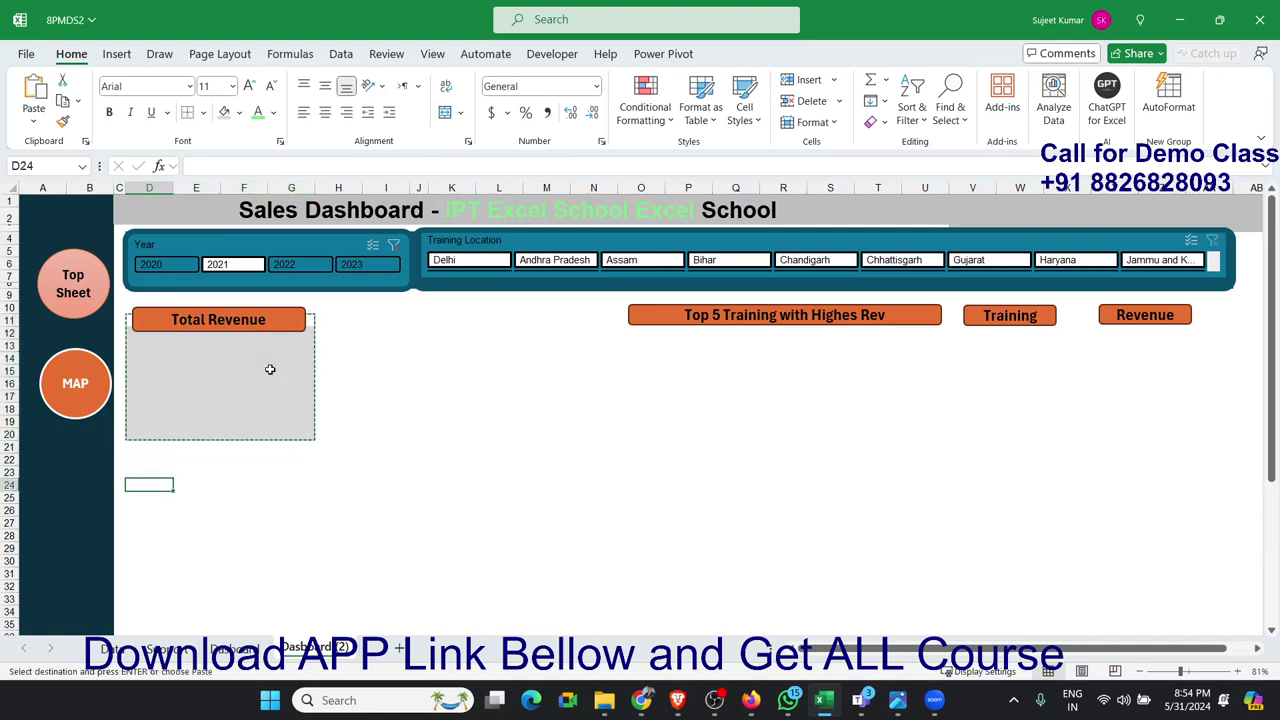
{"action": "key", "text": "ctrl+v"}
Step: Paste a second copy of the card at D36
{"action": "left_click", "coordinate": [337, 435]}
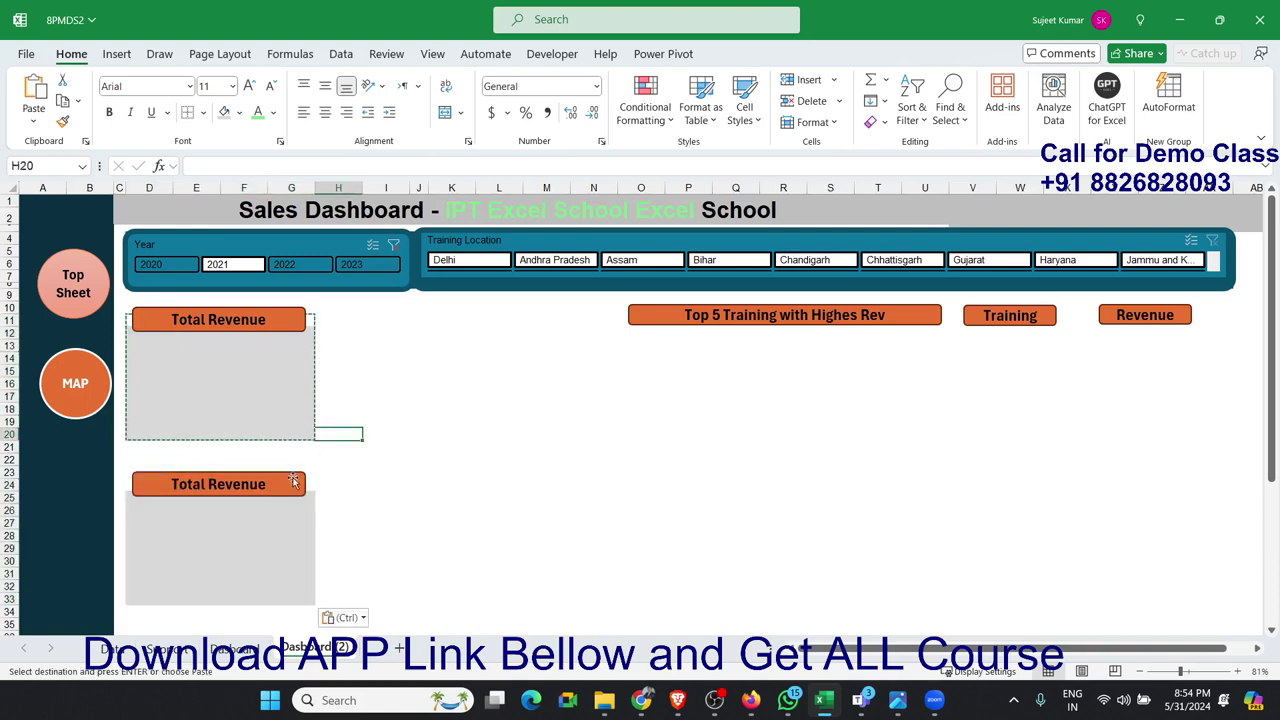
{"action": "scroll", "coordinate": [233, 572], "scroll_direction": "down", "scroll_amount": 4}
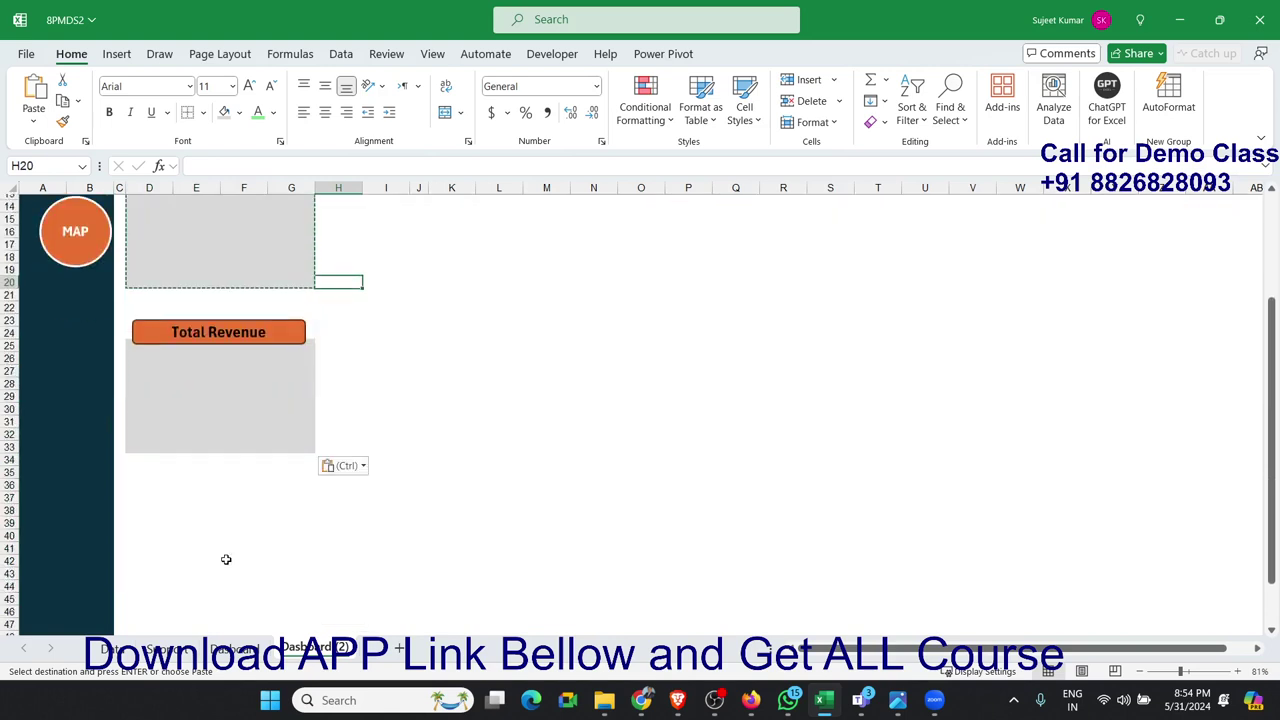
{"action": "left_click", "coordinate": [146, 486]}
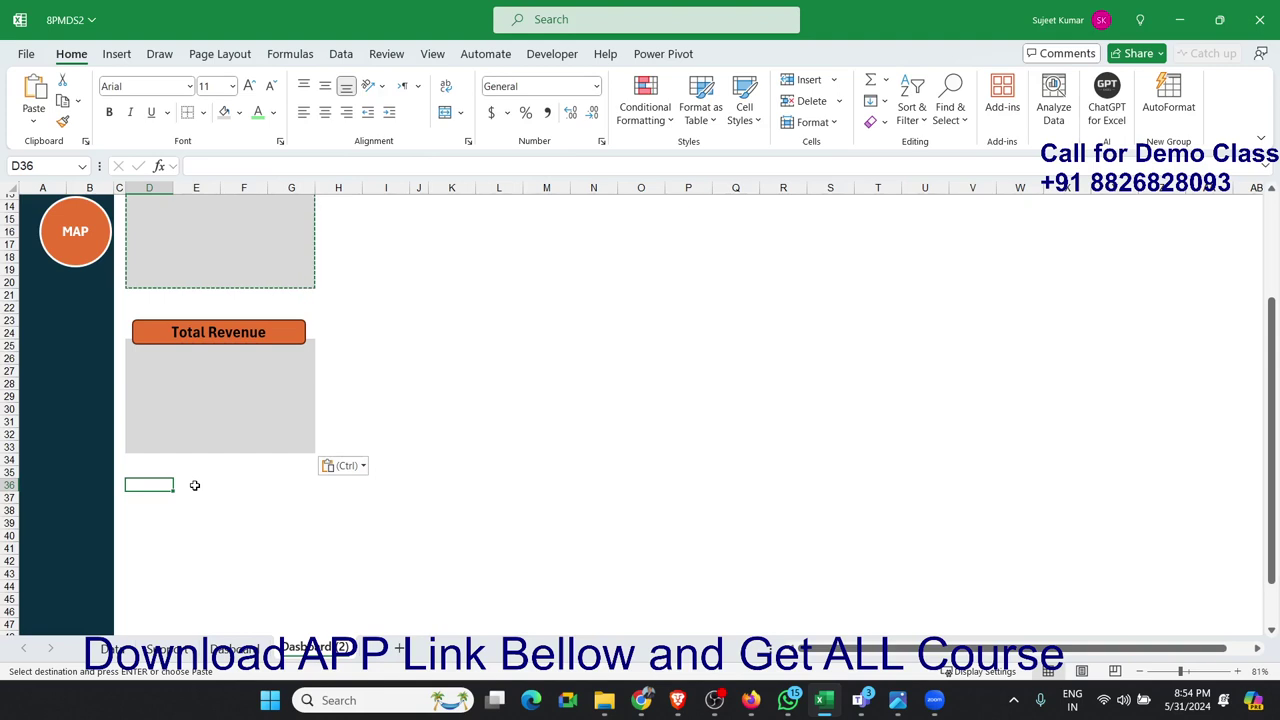
{"action": "key", "text": "ctrl+v"}
{"action": "scroll", "coordinate": [195, 485], "scroll_direction": "up", "scroll_amount": 5}
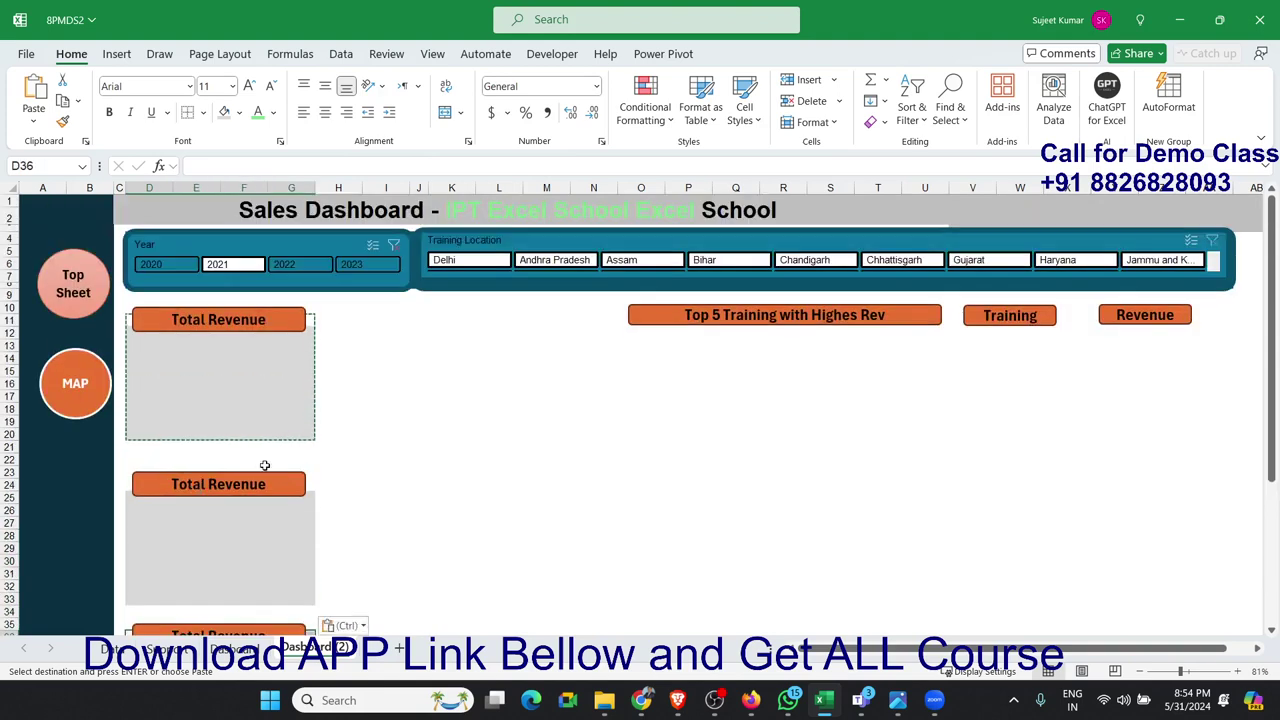
{"action": "left_click", "coordinate": [452, 285]}
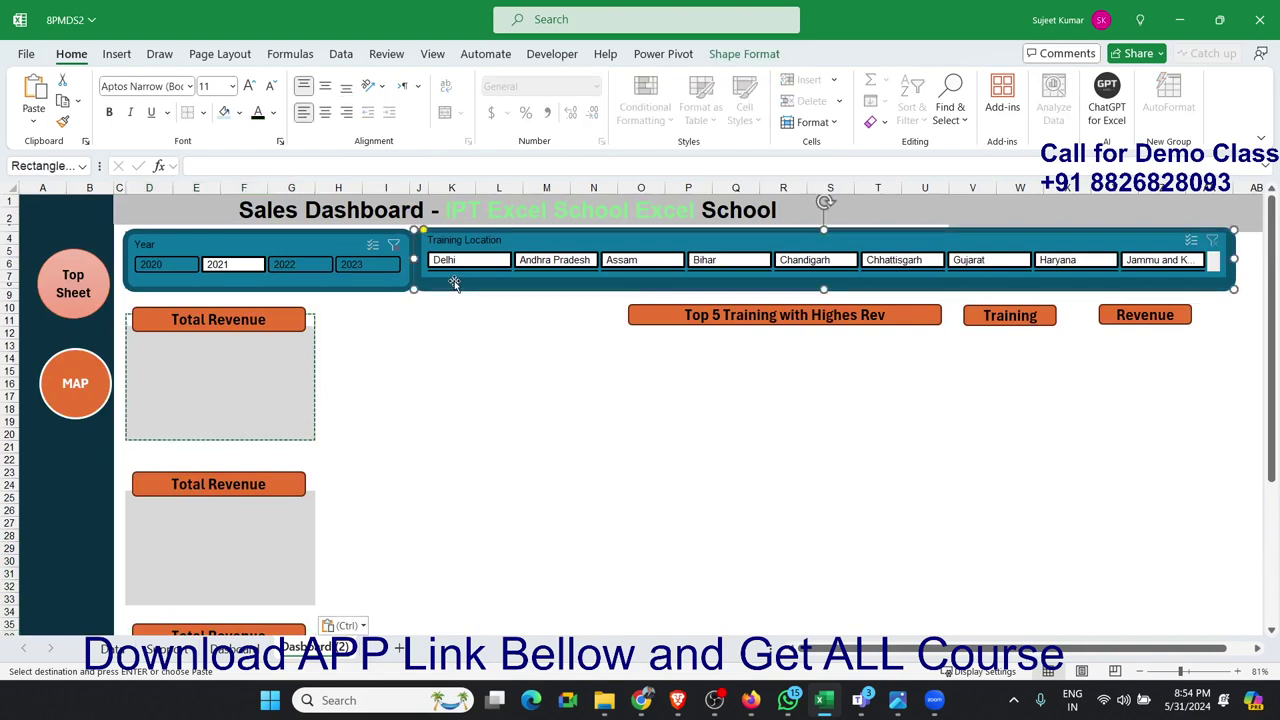
Step: Delete the Training Location slicer from Dashboard (2)
{"action": "key", "text": "Escape"}
{"action": "left_click", "coordinate": [454, 279]}
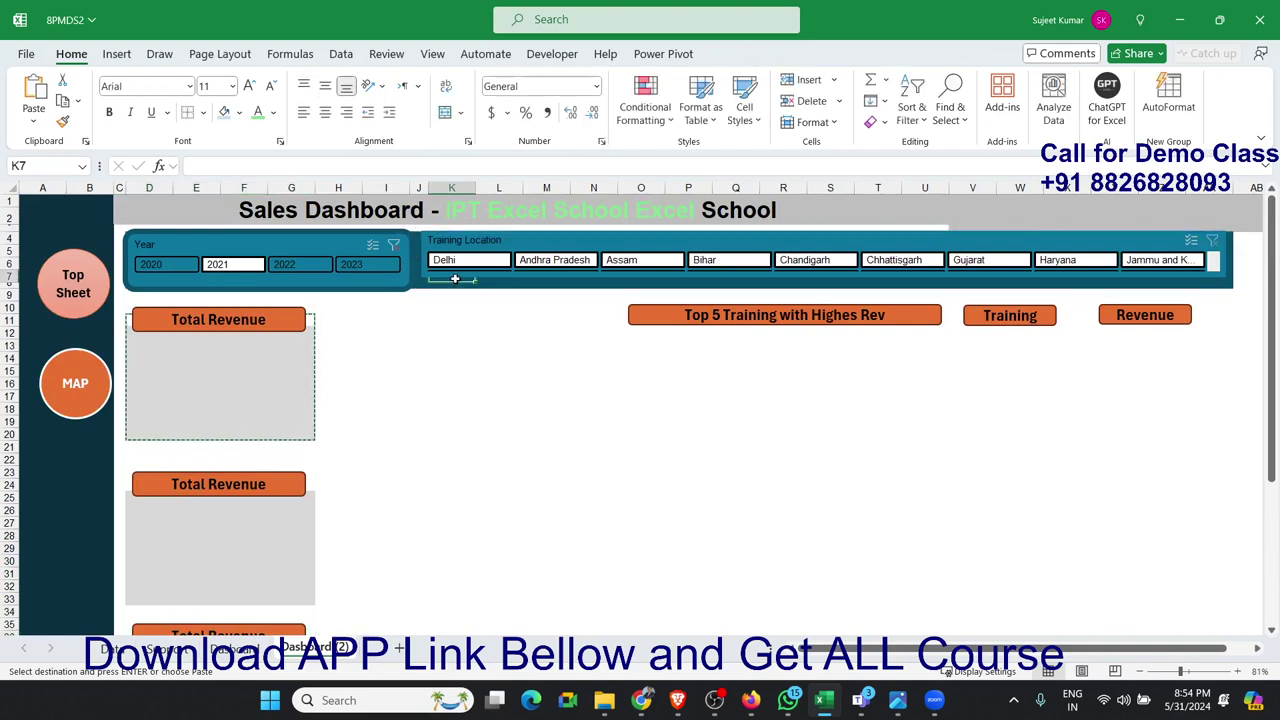
{"action": "left_click", "coordinate": [457, 278]}
{"action": "key", "text": "Delete"}
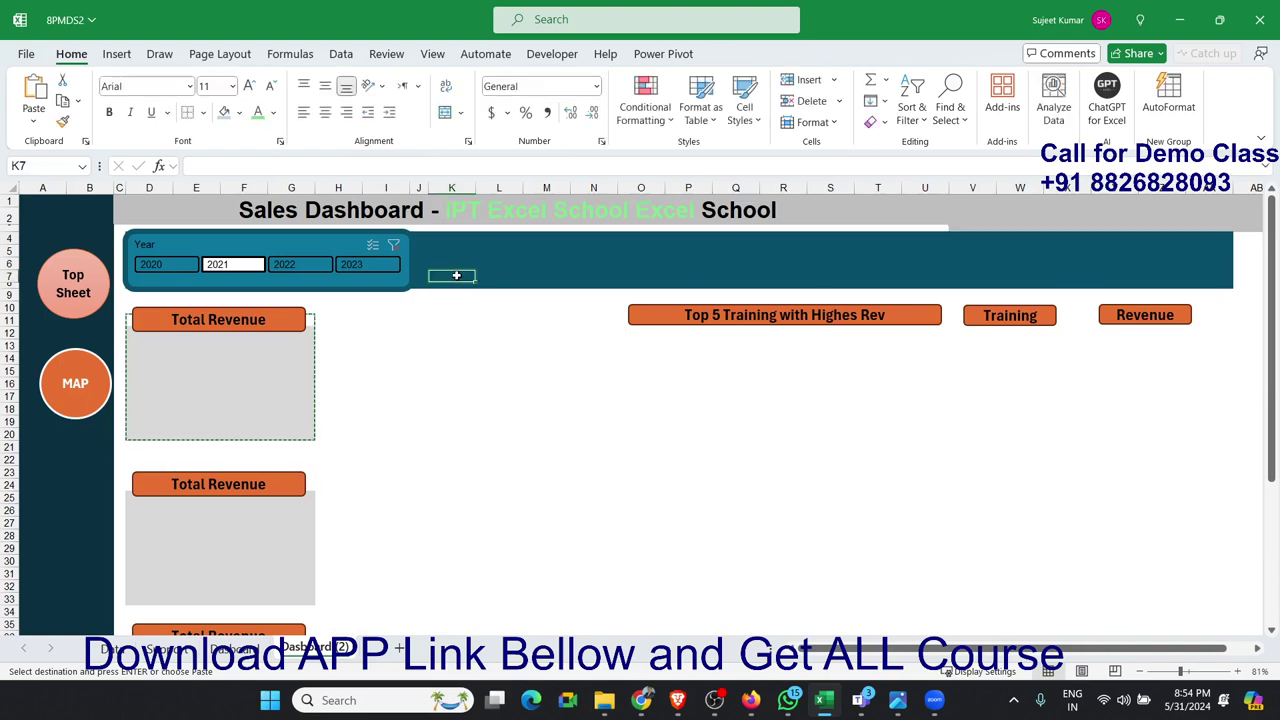
{"action": "left_click", "coordinate": [452, 472]}
{"action": "scroll", "coordinate": [419, 487], "scroll_direction": "down", "scroll_amount": 3}
{"action": "scroll", "coordinate": [419, 487], "scroll_direction": "up", "scroll_amount": 3}
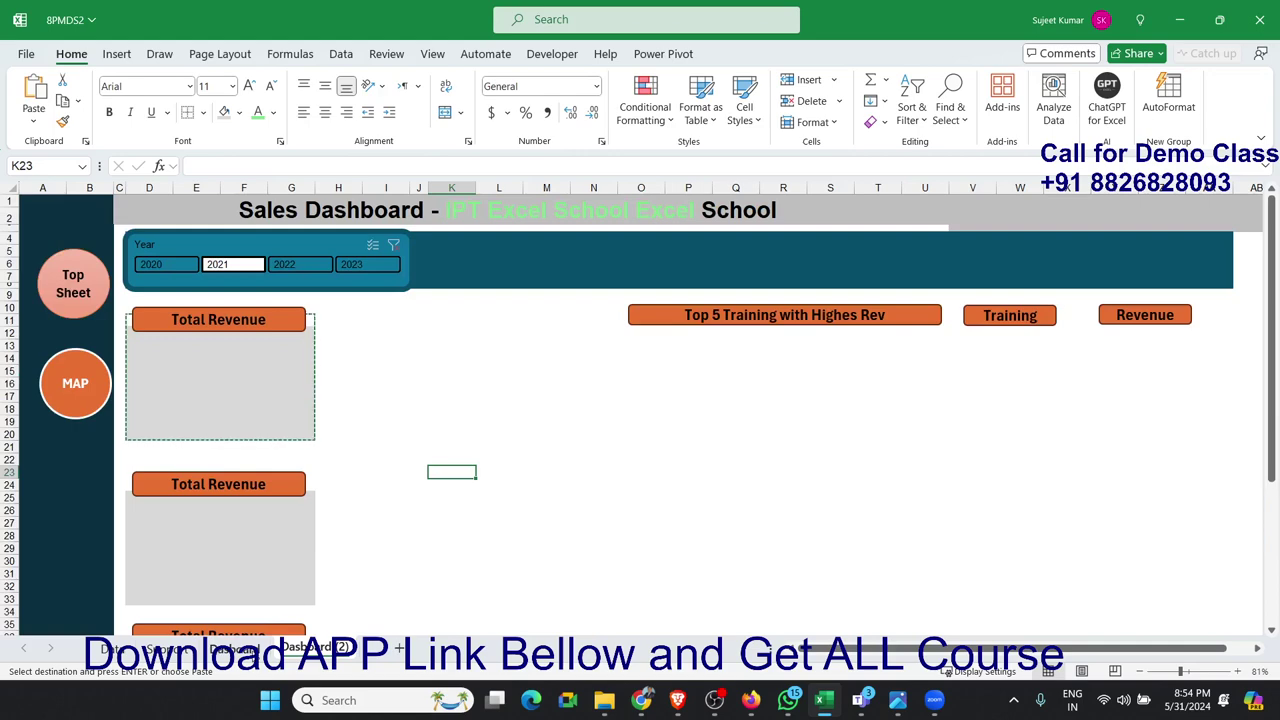
Step: Compare with the original Dashboard, then inspect the Year slicer and its background rectangle on Dashboard (2)
{"action": "left_click", "coordinate": [236, 645]}
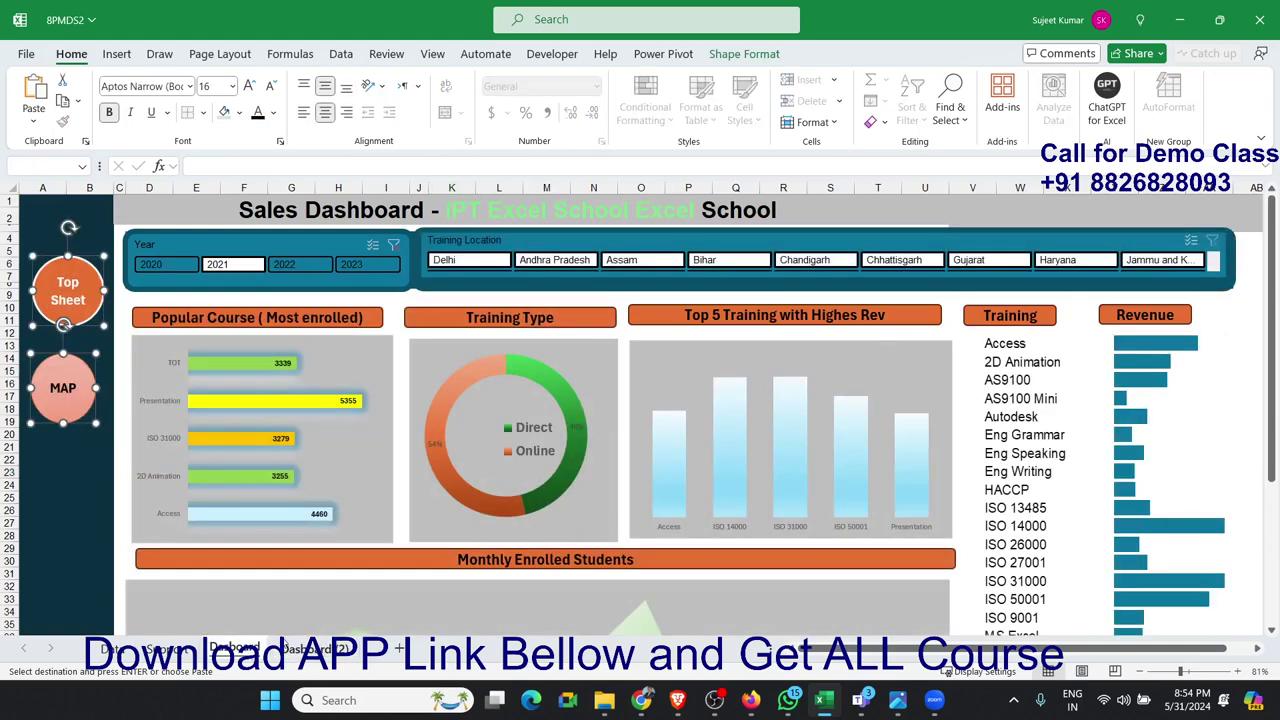
{"action": "left_click", "coordinate": [300, 648]}
{"action": "left_click", "coordinate": [403, 280]}
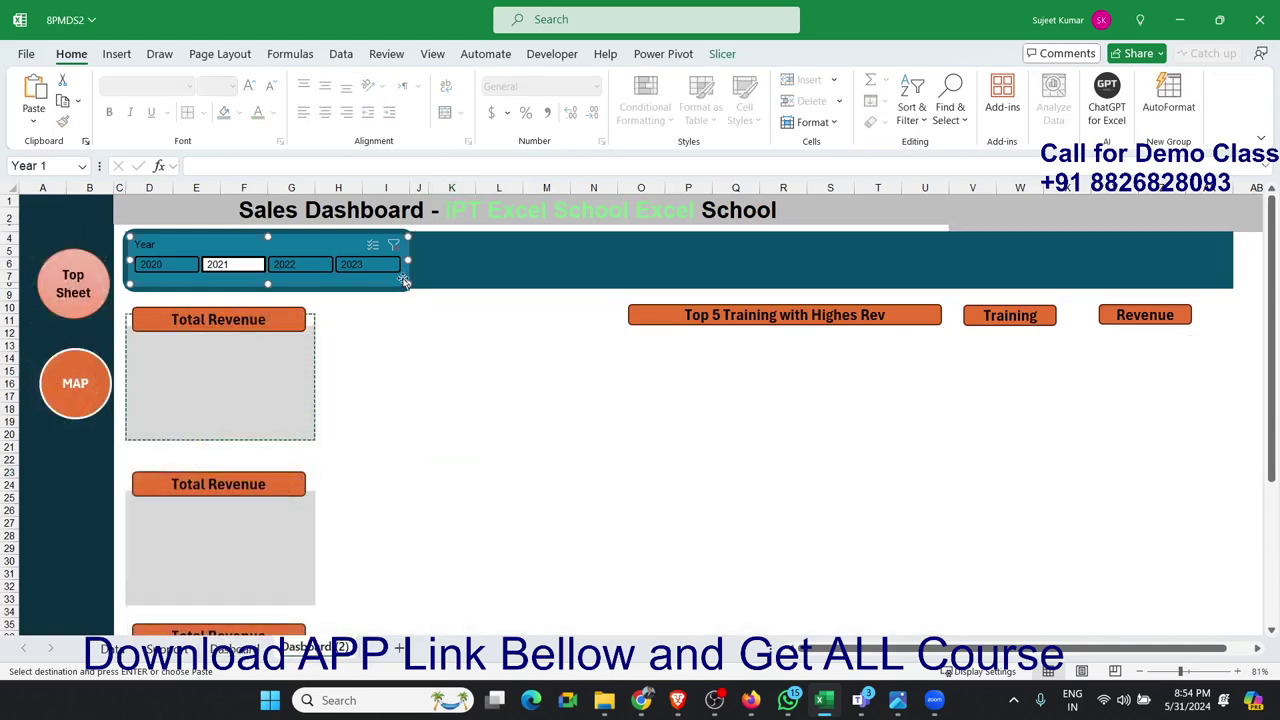
{"action": "left_click", "coordinate": [403, 280]}
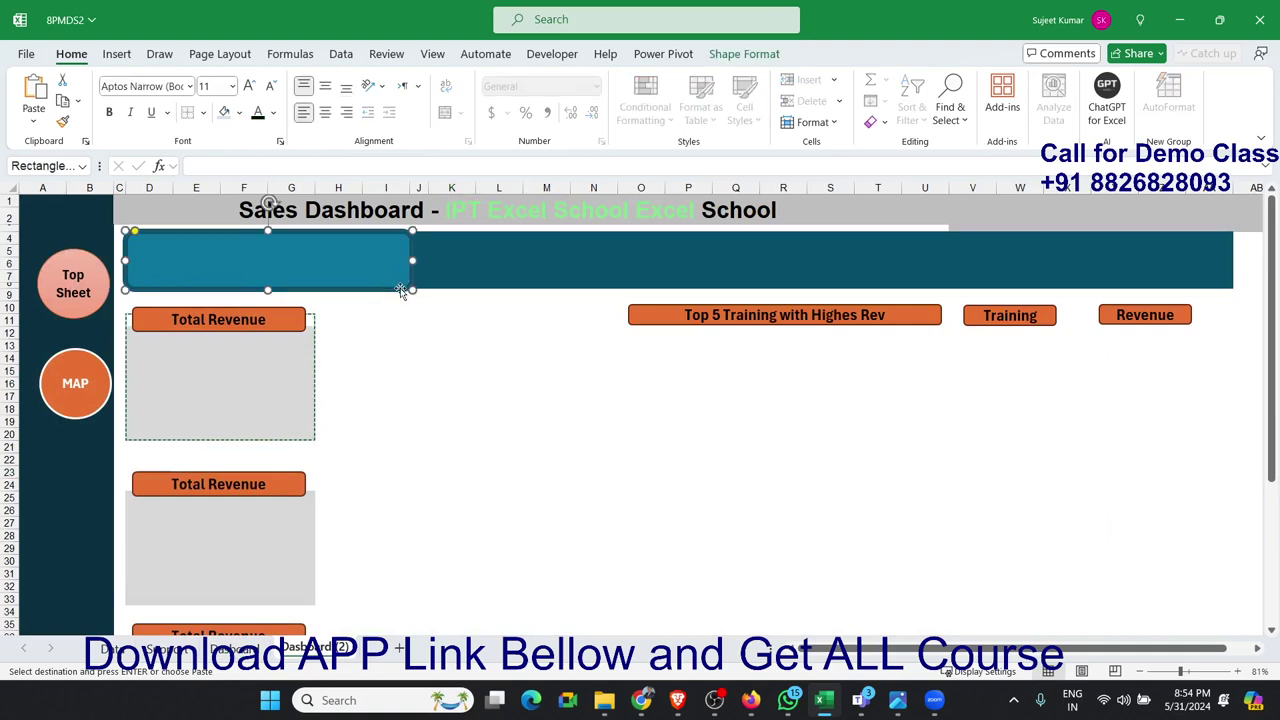
{"action": "key", "text": "Escape"}
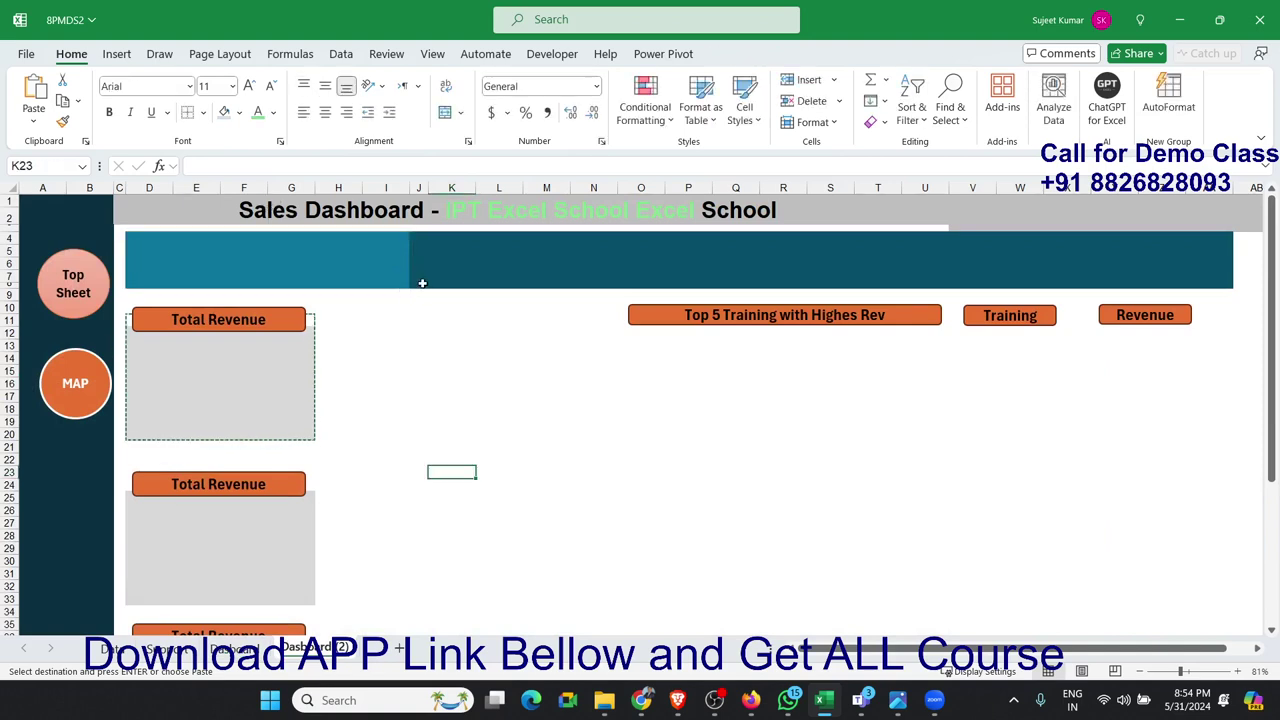
{"action": "left_click", "coordinate": [432, 278]}
{"action": "left_click", "coordinate": [434, 487]}
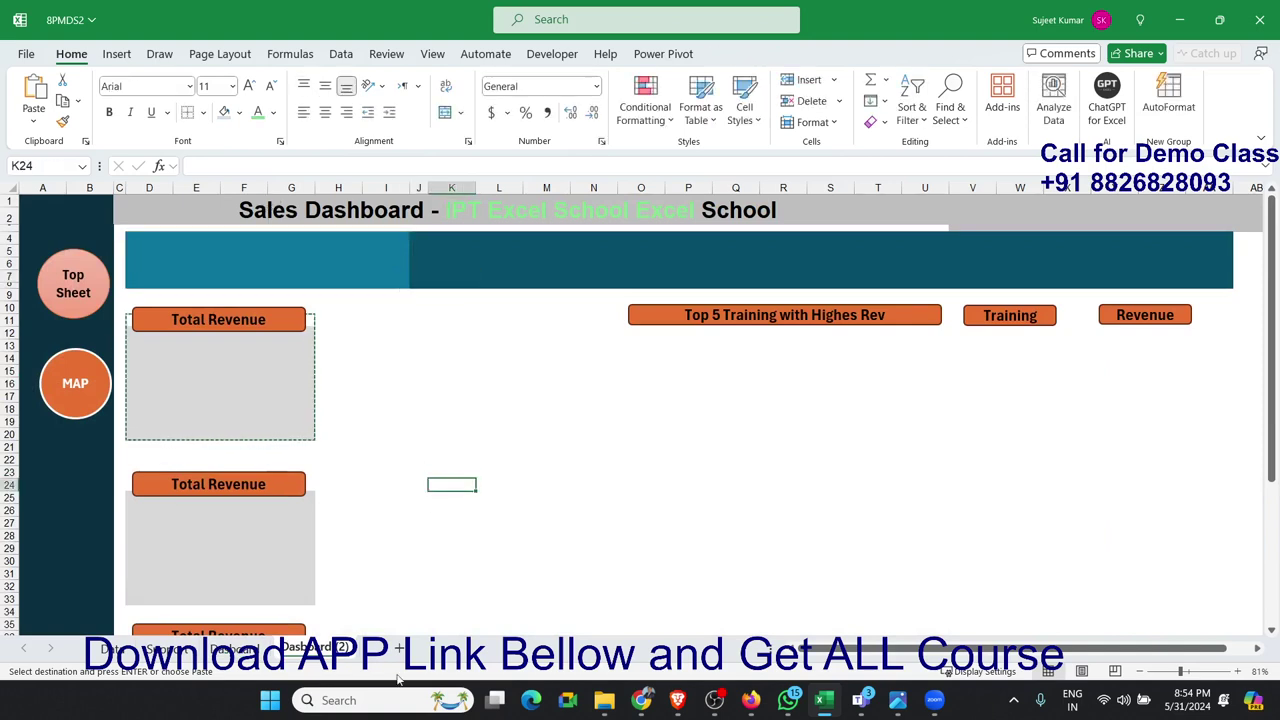
{"action": "scroll", "coordinate": [354, 616], "scroll_direction": "down", "scroll_amount": 3}
{"action": "scroll", "coordinate": [664, 374], "scroll_direction": "up", "scroll_amount": 3}
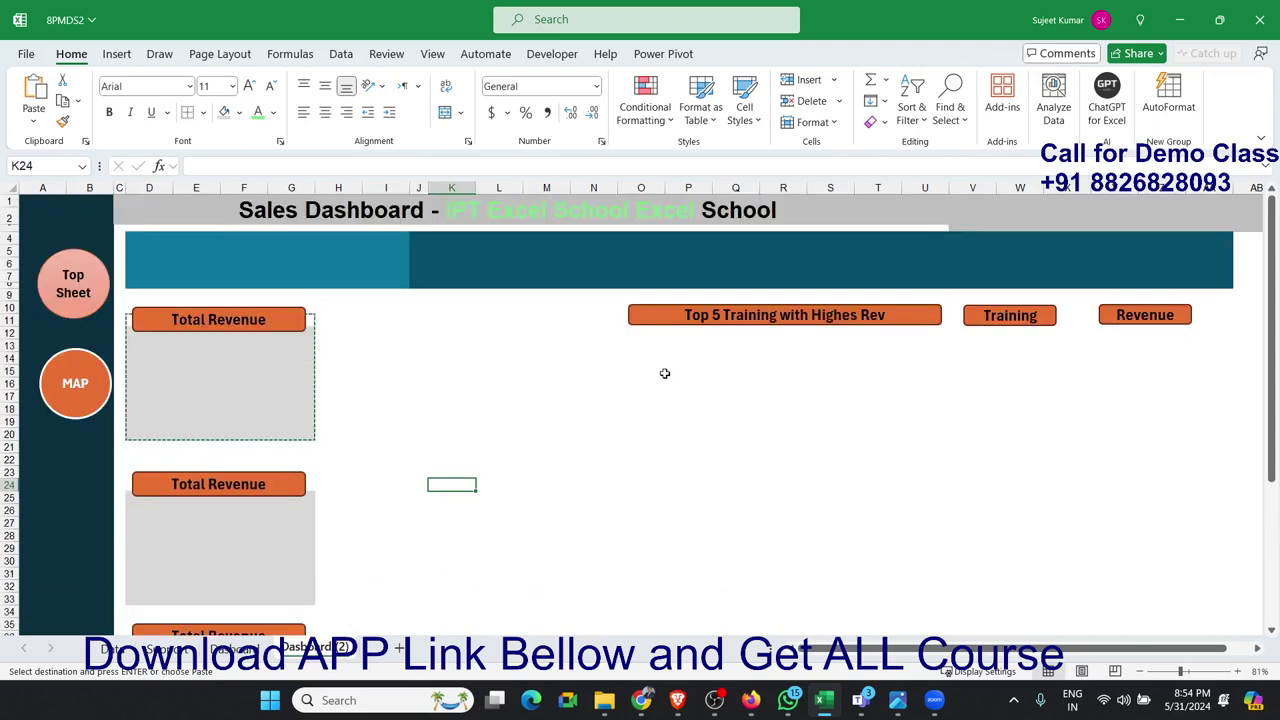
Step: Delete the 'Top 5 Training with Highes Rev' heading and the Training button shape
{"action": "left_click", "coordinate": [686, 320]}
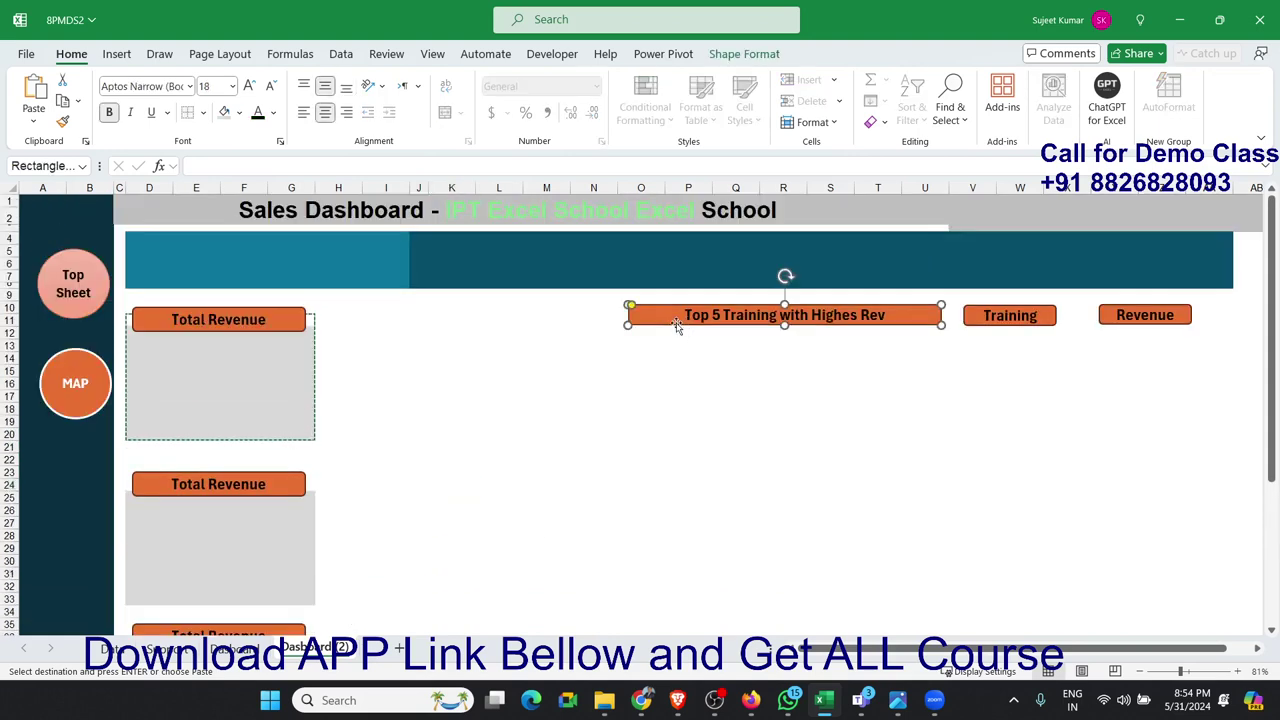
{"action": "key", "text": "Delete"}
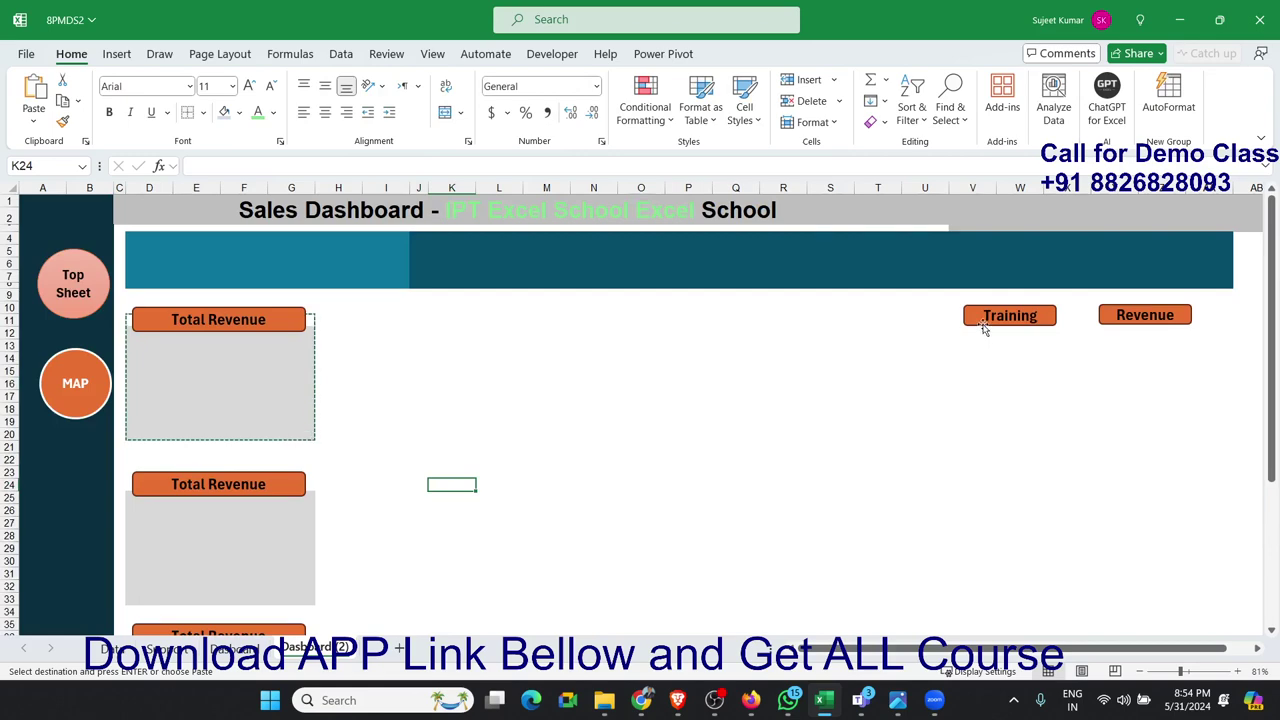
{"action": "left_click", "coordinate": [985, 327]}
{"action": "key", "text": "Delete"}
{"action": "left_click", "coordinate": [1144, 320]}
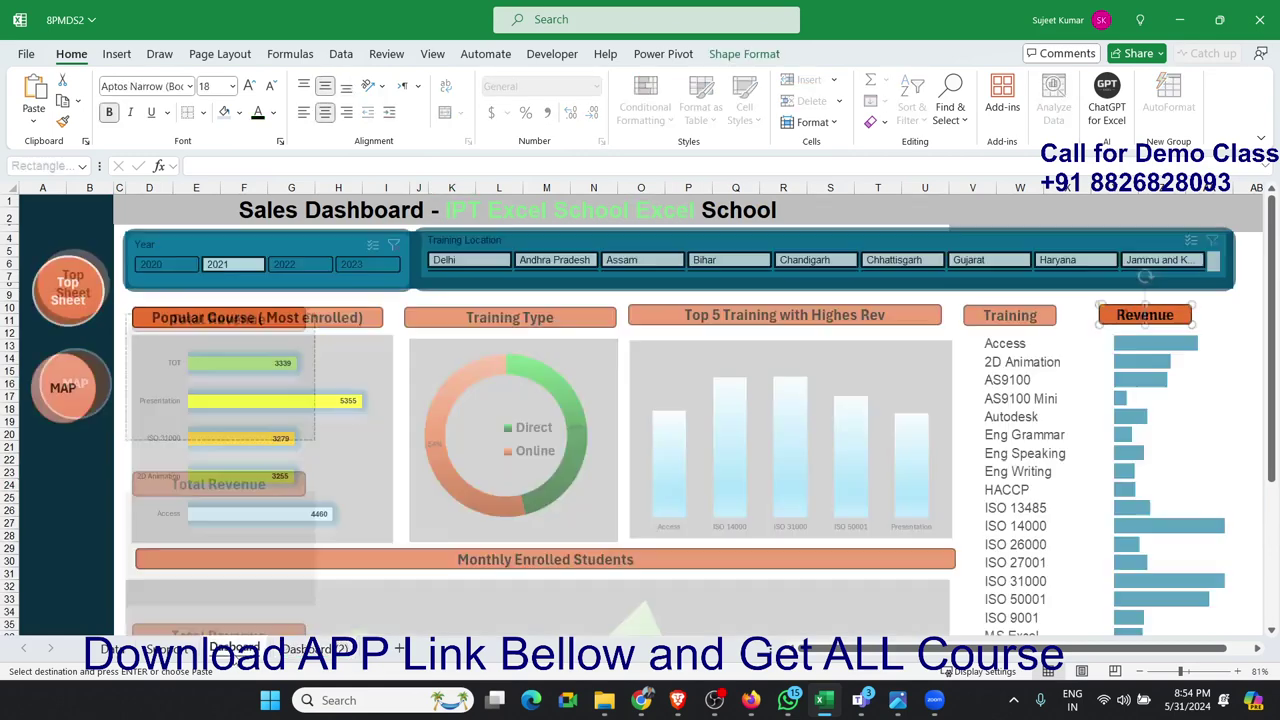
Step: Add a new worksheet and name it Support2, since 'Support' is already taken
{"action": "left_click", "coordinate": [233, 648]}
{"action": "left_click", "coordinate": [172, 650]}
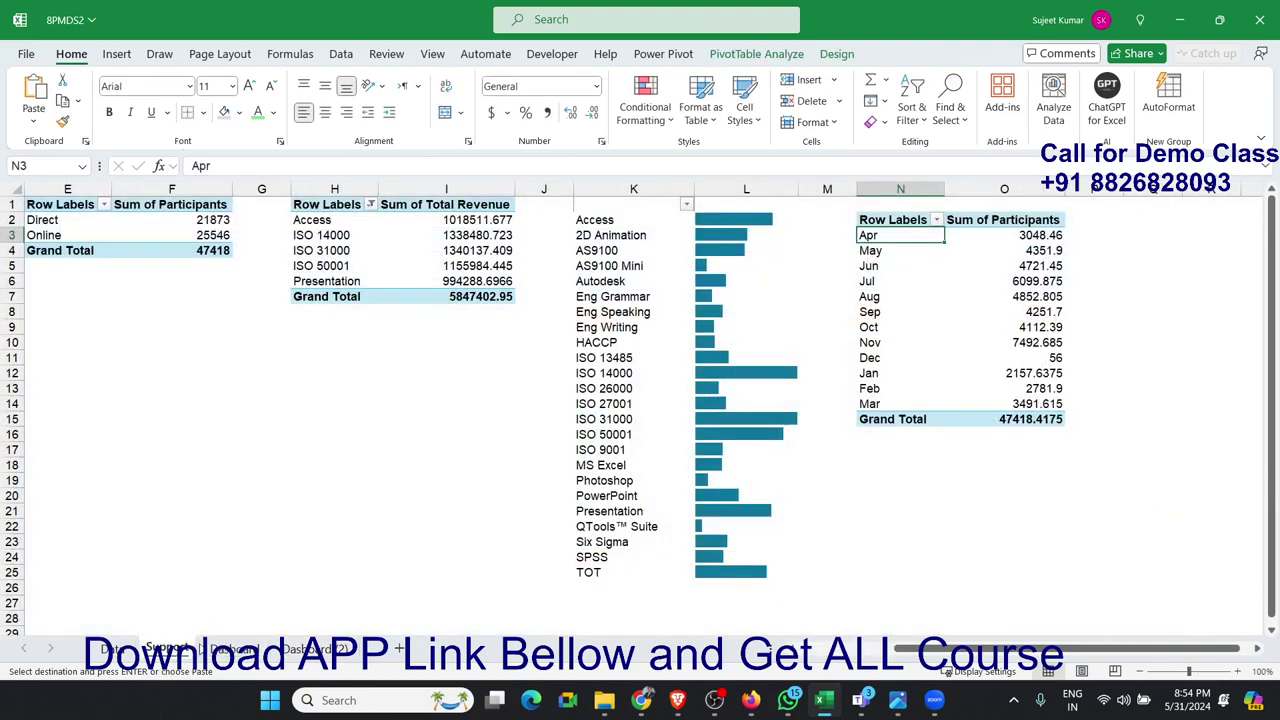
{"action": "left_click", "coordinate": [398, 648]}
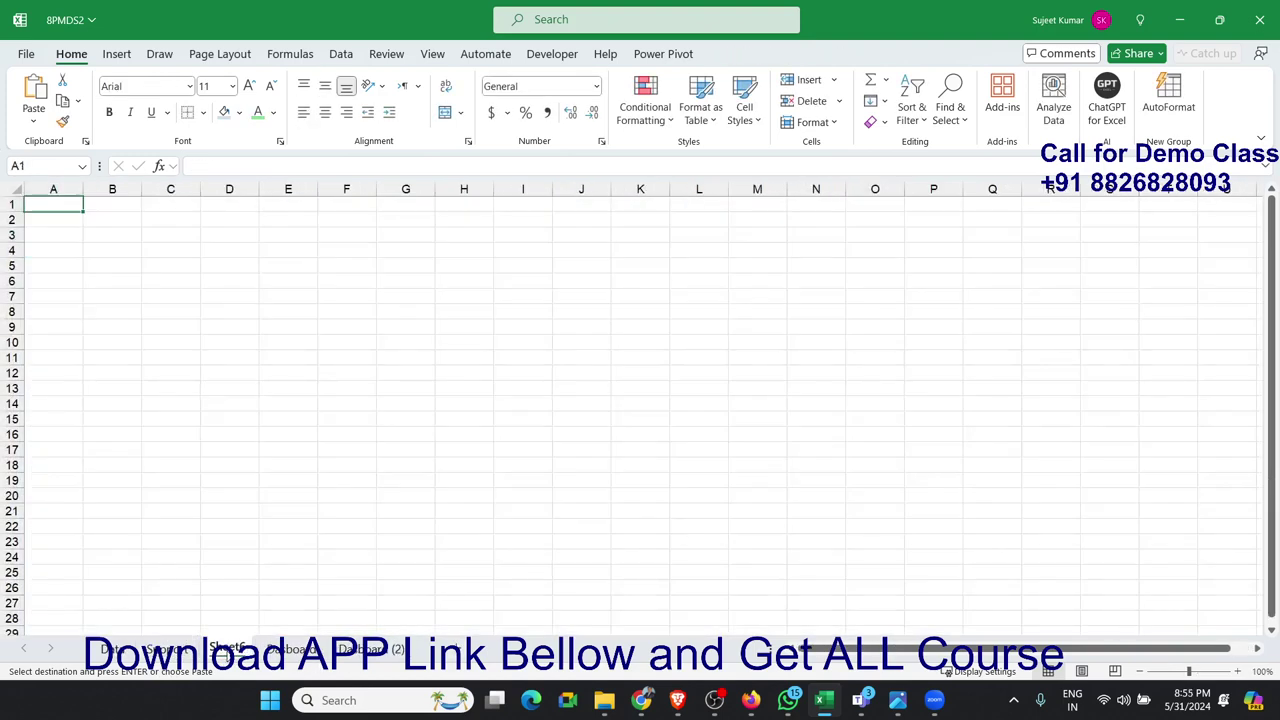
{"action": "double_click", "coordinate": [227, 649]}
{"action": "type", "text": "upport"}
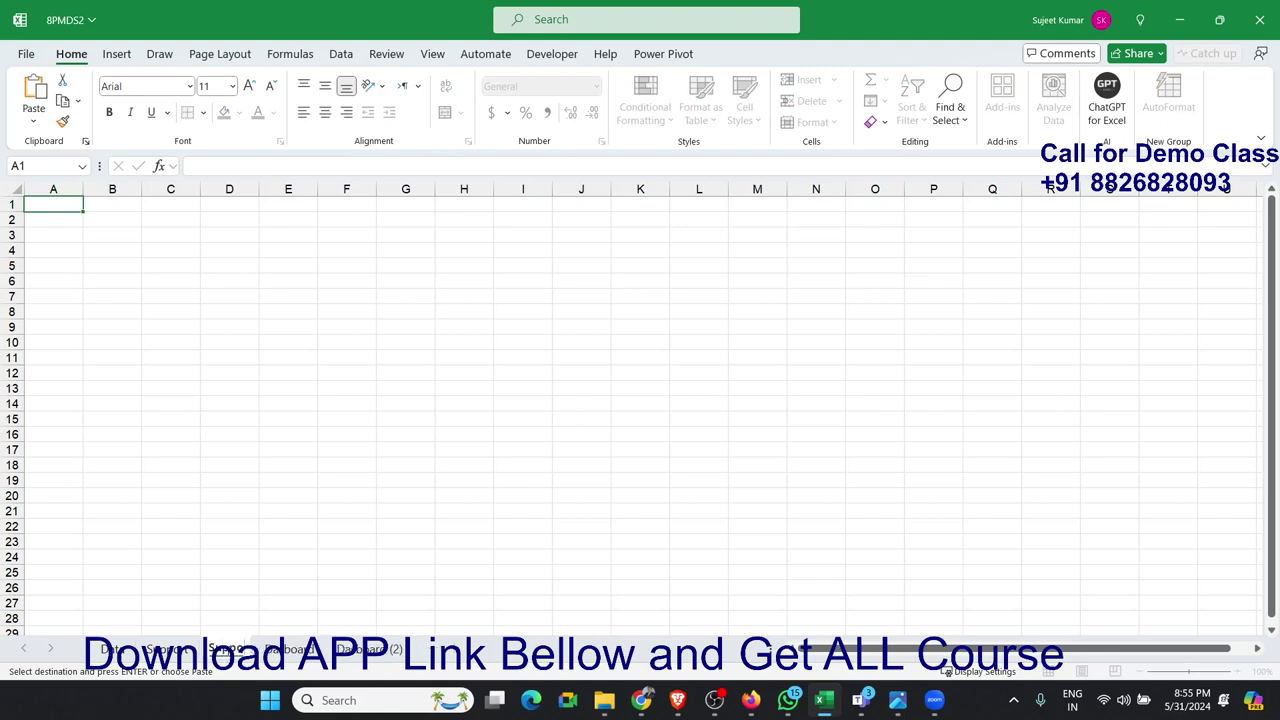
{"action": "key", "text": "Return"}
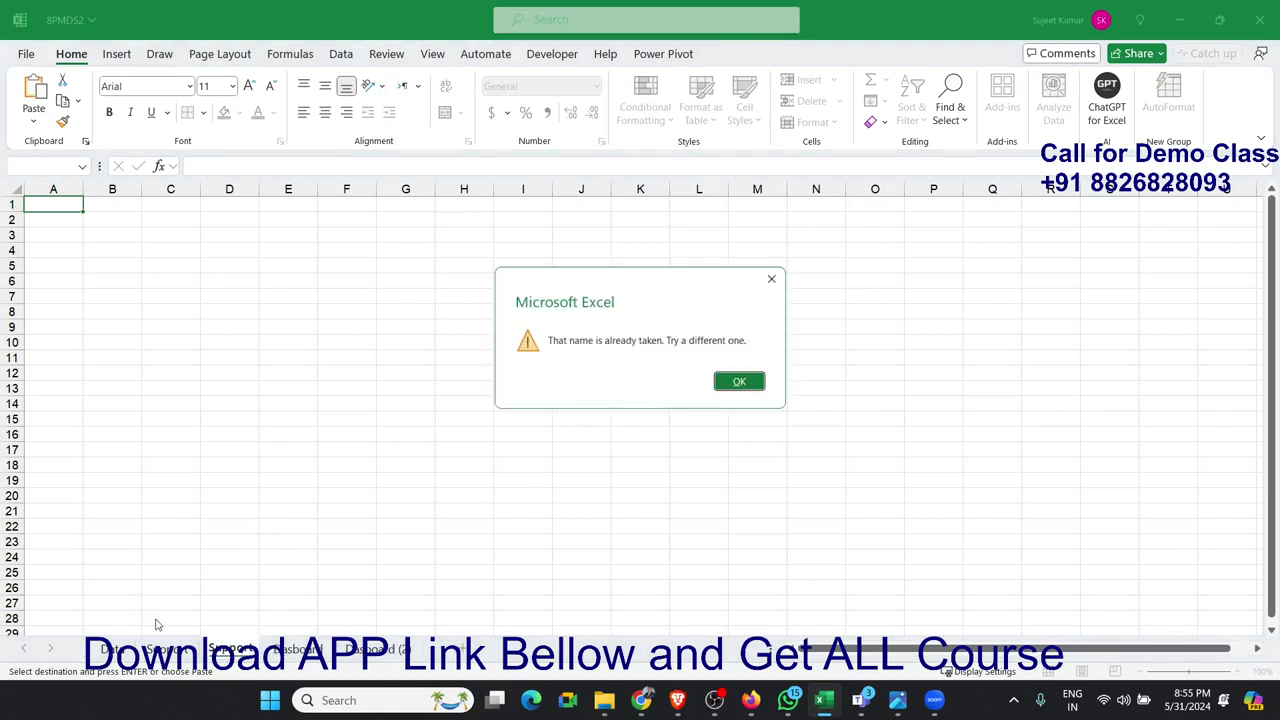
{"action": "key", "text": "Return"}
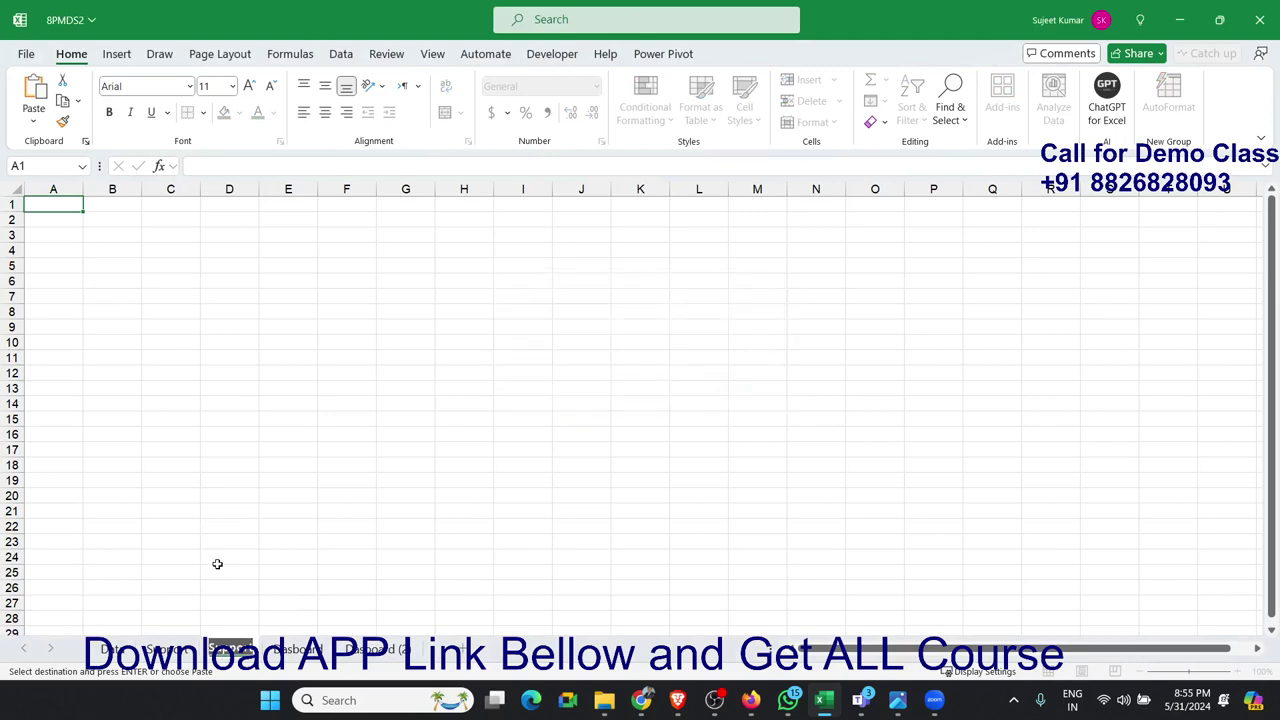
{"action": "type", "text": "2"}
{"action": "key", "text": "Return"}
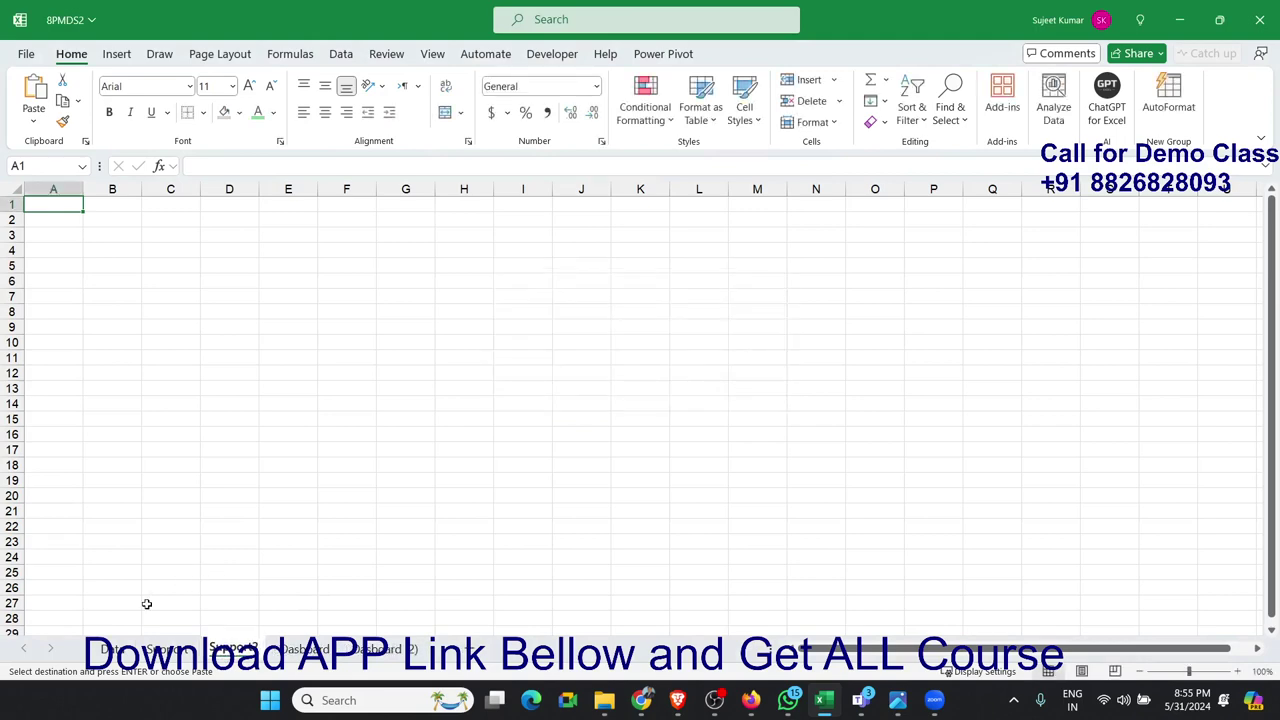
Step: Check the top of the Data sheet, then go back to the empty Support2 sheet
{"action": "left_click", "coordinate": [113, 649]}
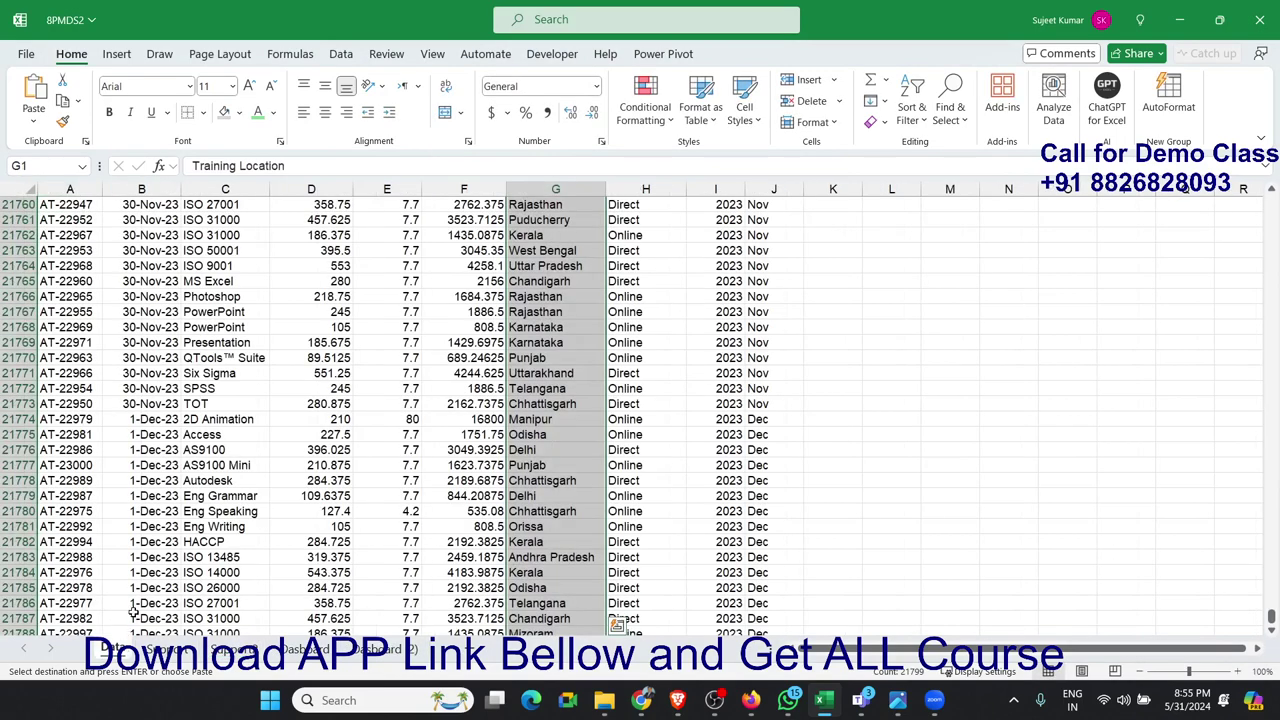
{"action": "key", "text": "ctrl+Home"}
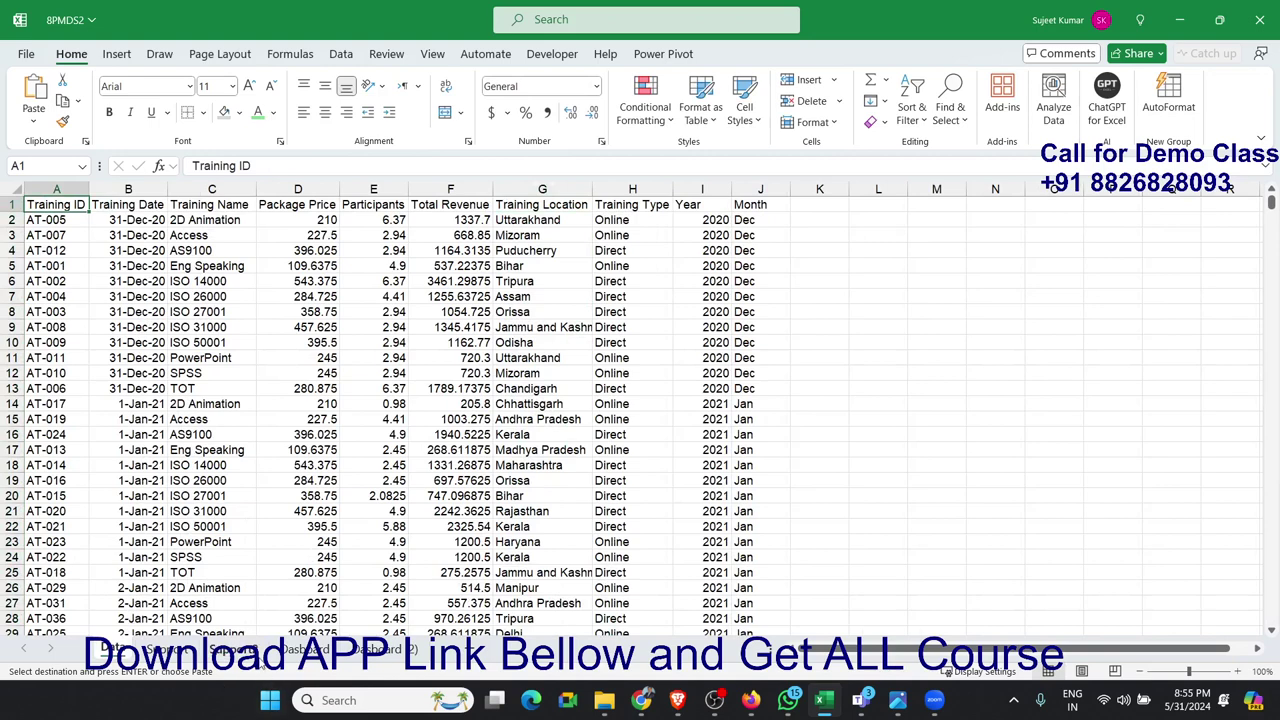
{"action": "left_click", "coordinate": [250, 652]}
{"action": "left_click", "coordinate": [116, 54]}
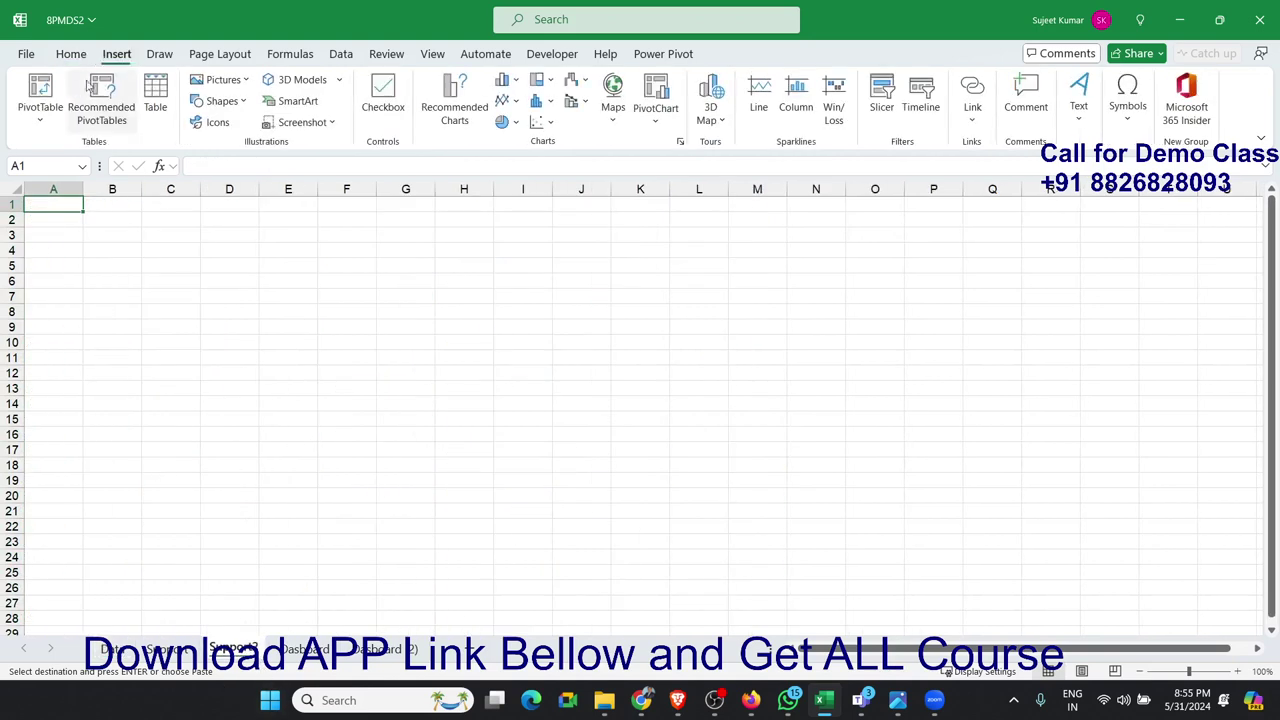
Step: Insert a PivotTable on Support2 summing Total Revenue and Participants
{"action": "left_click", "coordinate": [40, 92]}
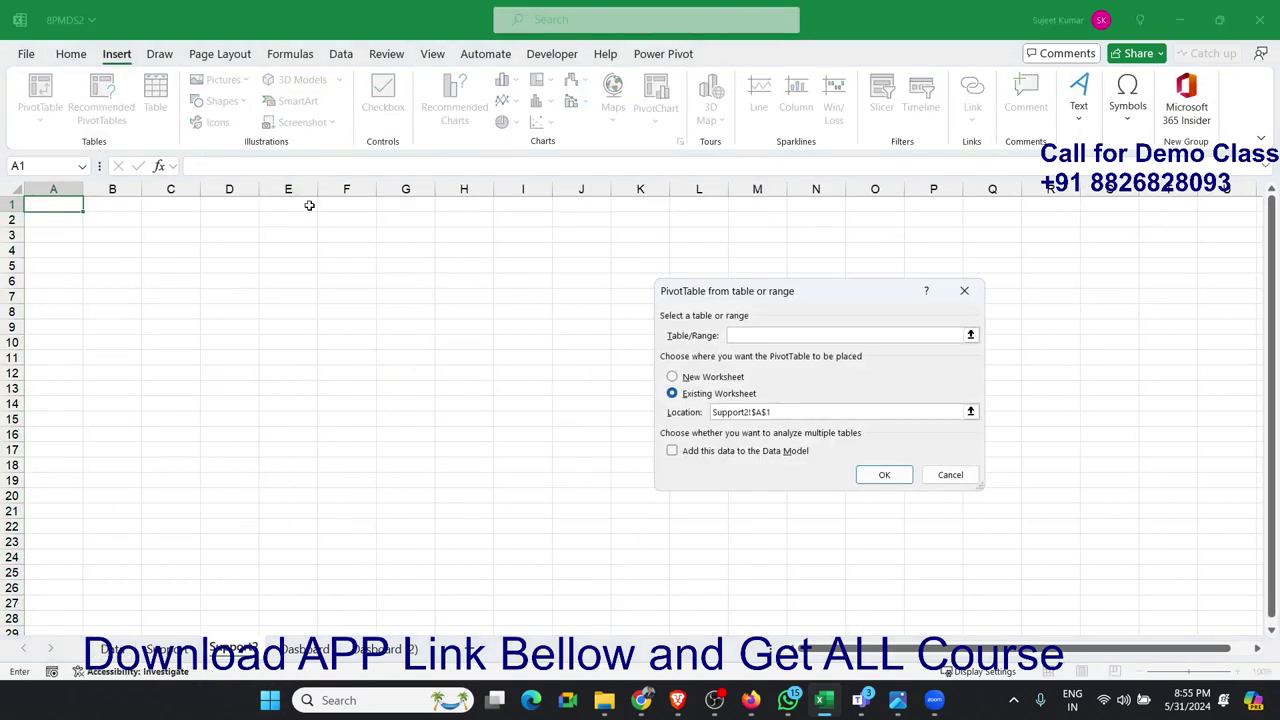
{"action": "type", "text": "Data"}
{"action": "key", "text": "Return"}
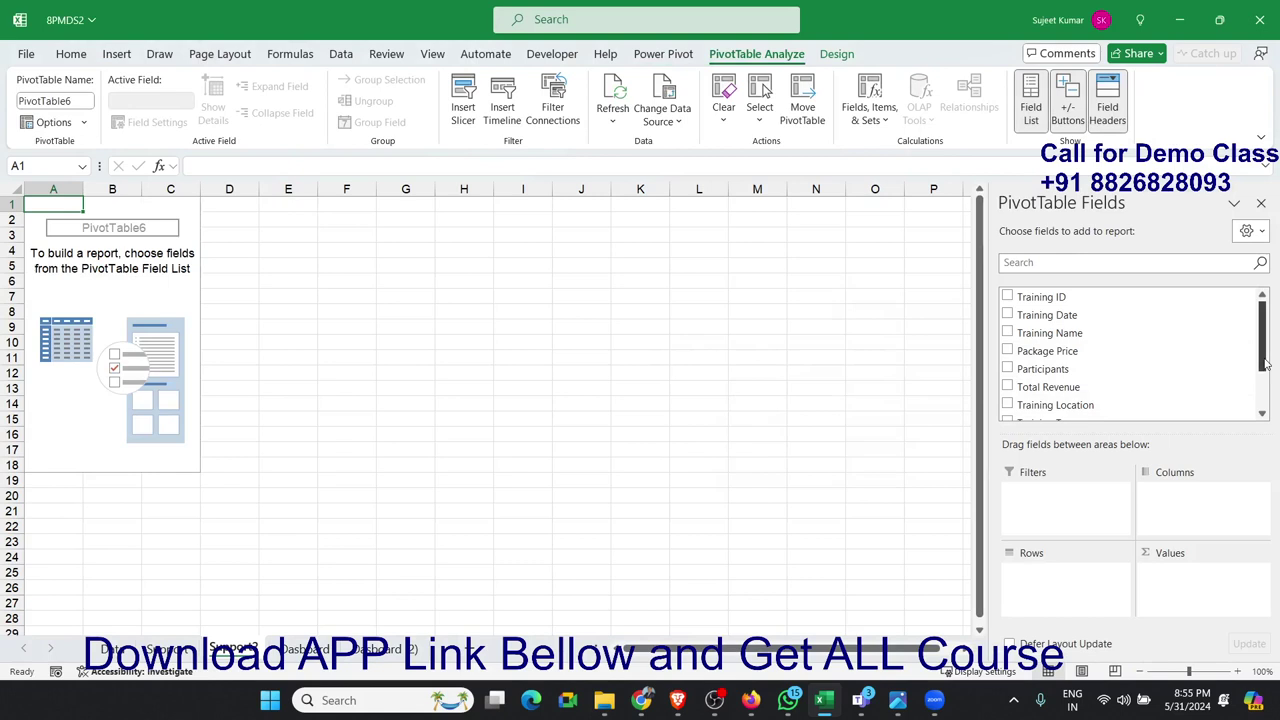
{"action": "left_click_drag", "start_coordinate": [1264, 365], "coordinate": [1265, 405]}
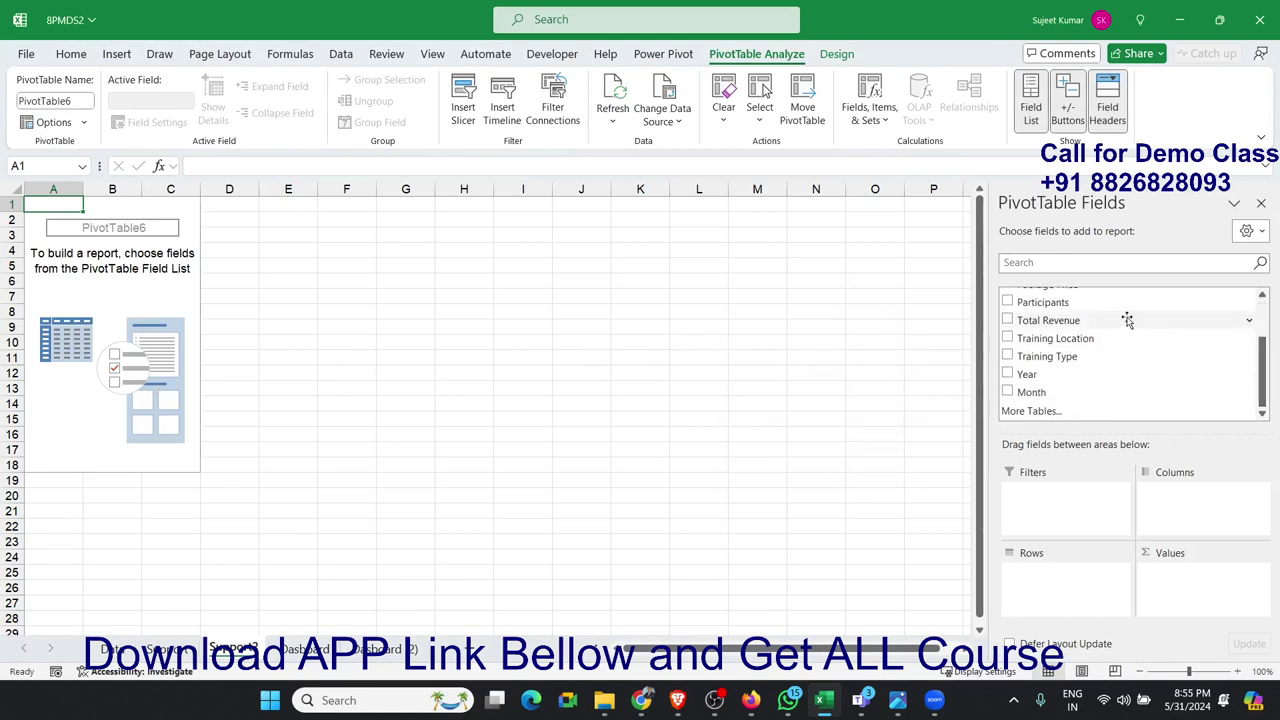
{"action": "left_click_drag", "start_coordinate": [1127, 320], "coordinate": [1211, 594]}
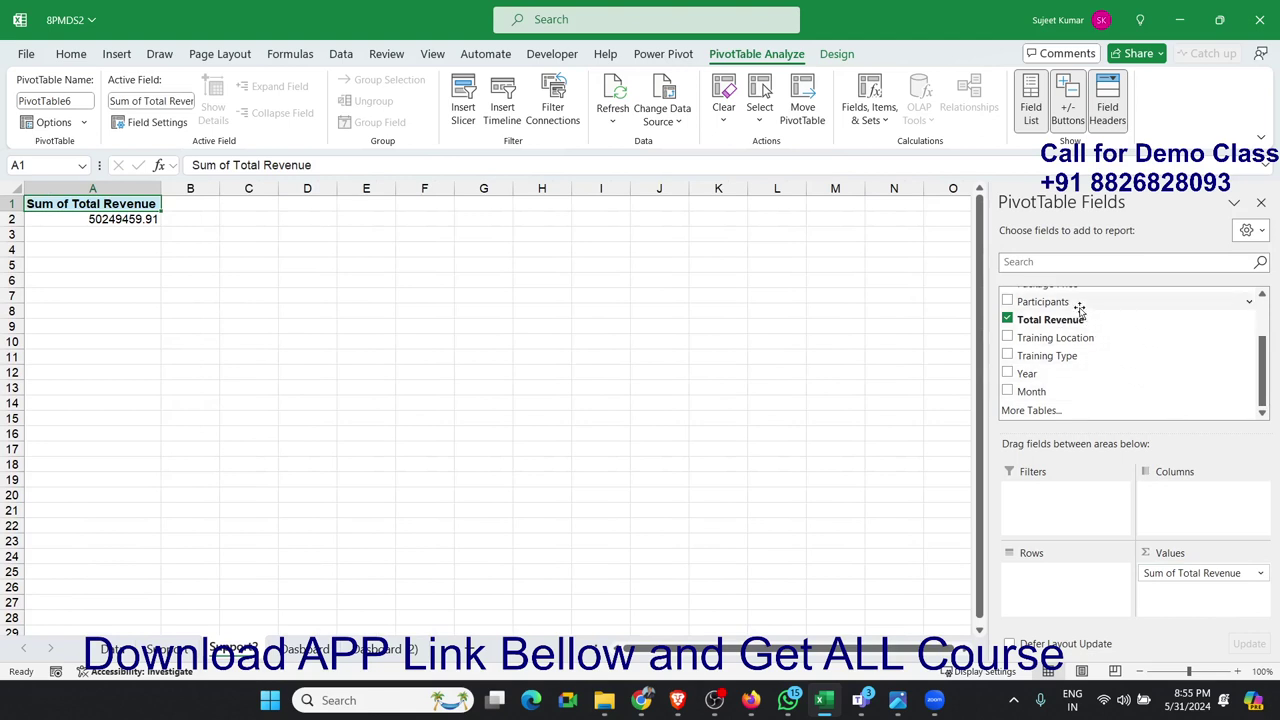
{"action": "mouse_move", "coordinate": [1040, 301]}
{"action": "left_mouse_down"}
{"action": "mouse_move", "coordinate": [1190, 552]}
{"action": "mouse_move", "coordinate": [1185, 595]}
{"action": "left_mouse_up"}
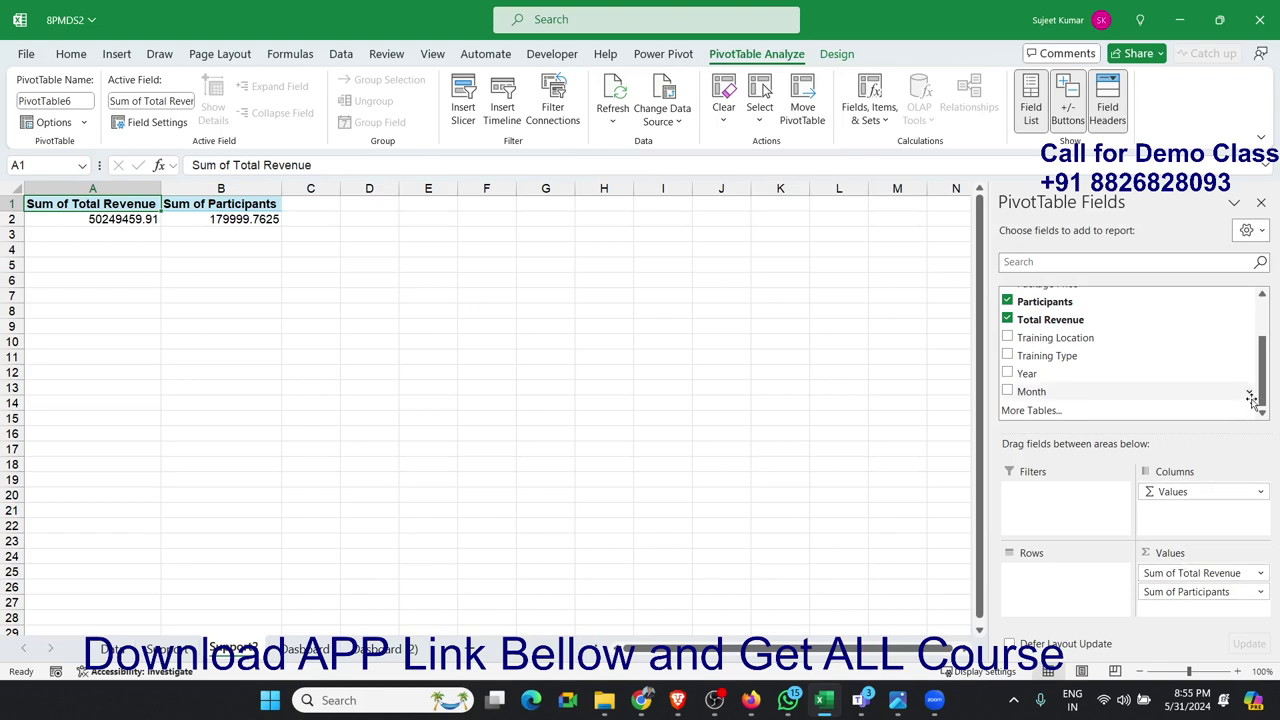
{"action": "scroll", "coordinate": [1261, 397], "scroll_direction": "up", "scroll_amount": 1}
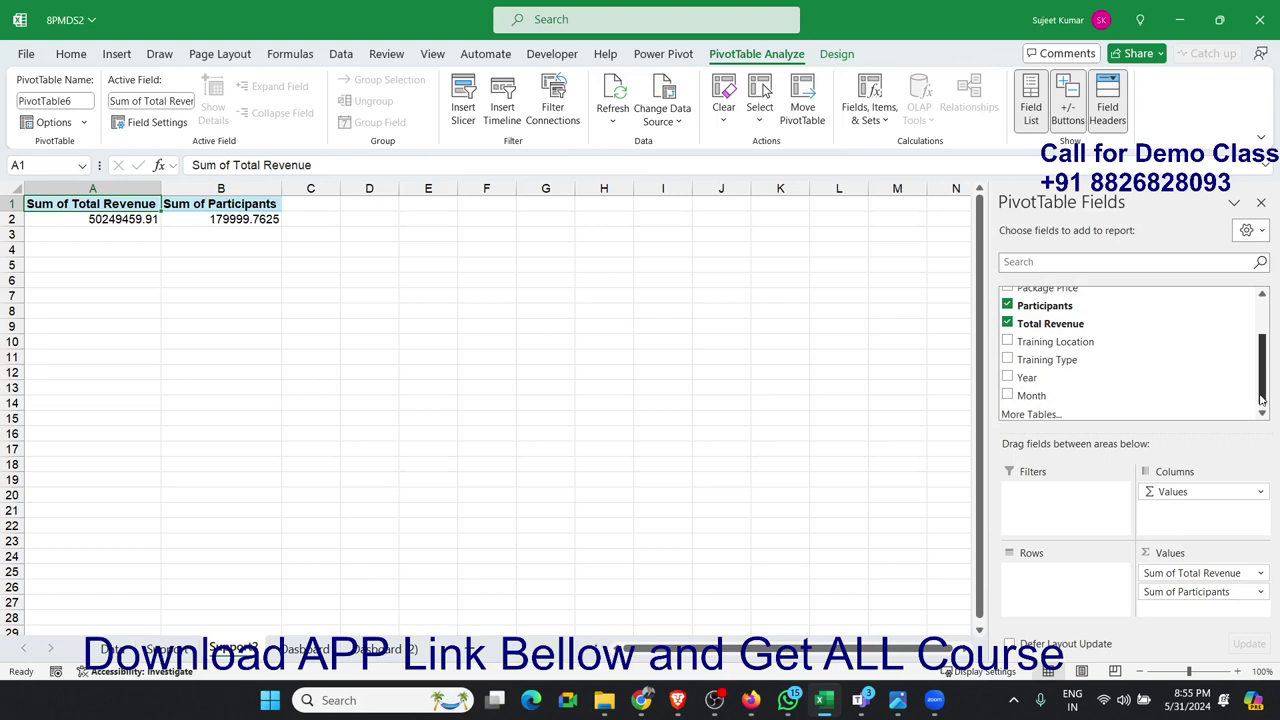
{"action": "left_click_drag", "start_coordinate": [1261, 397], "coordinate": [1262, 398]}
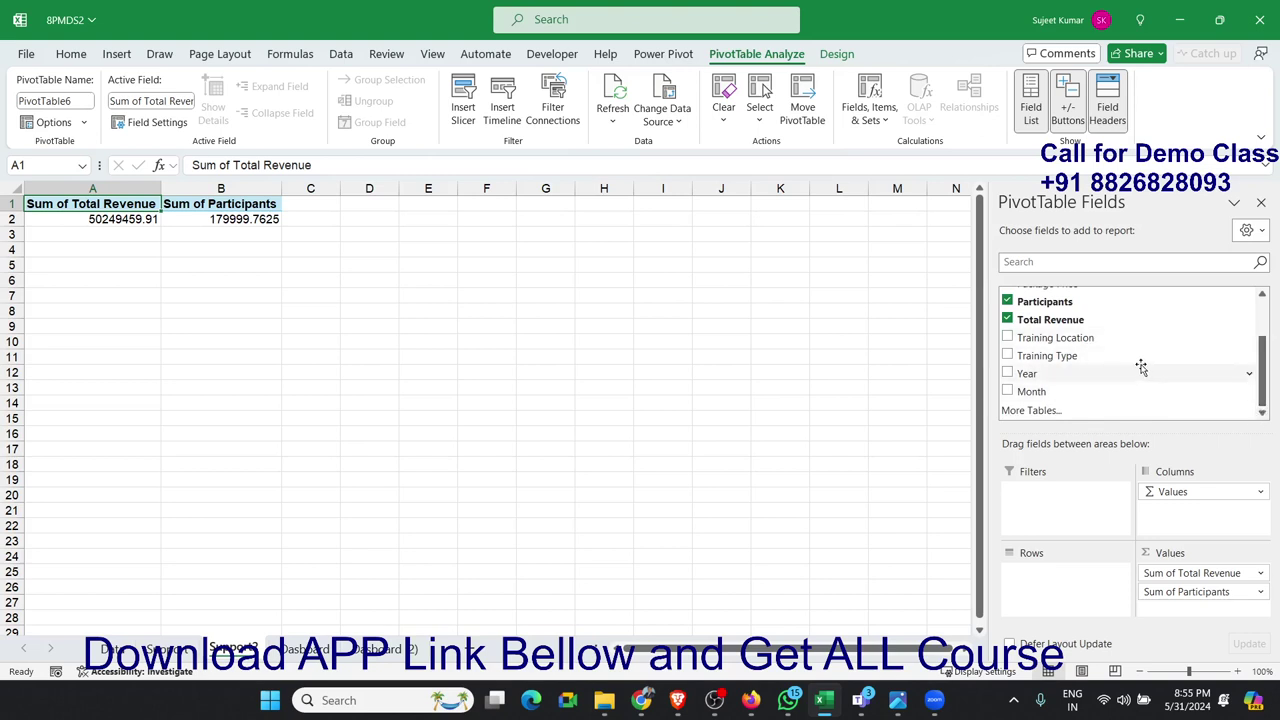
Step: Add Training Type to the values as a count (21798) and hide the field list
{"action": "left_click_drag", "start_coordinate": [1138, 365], "coordinate": [1178, 607]}
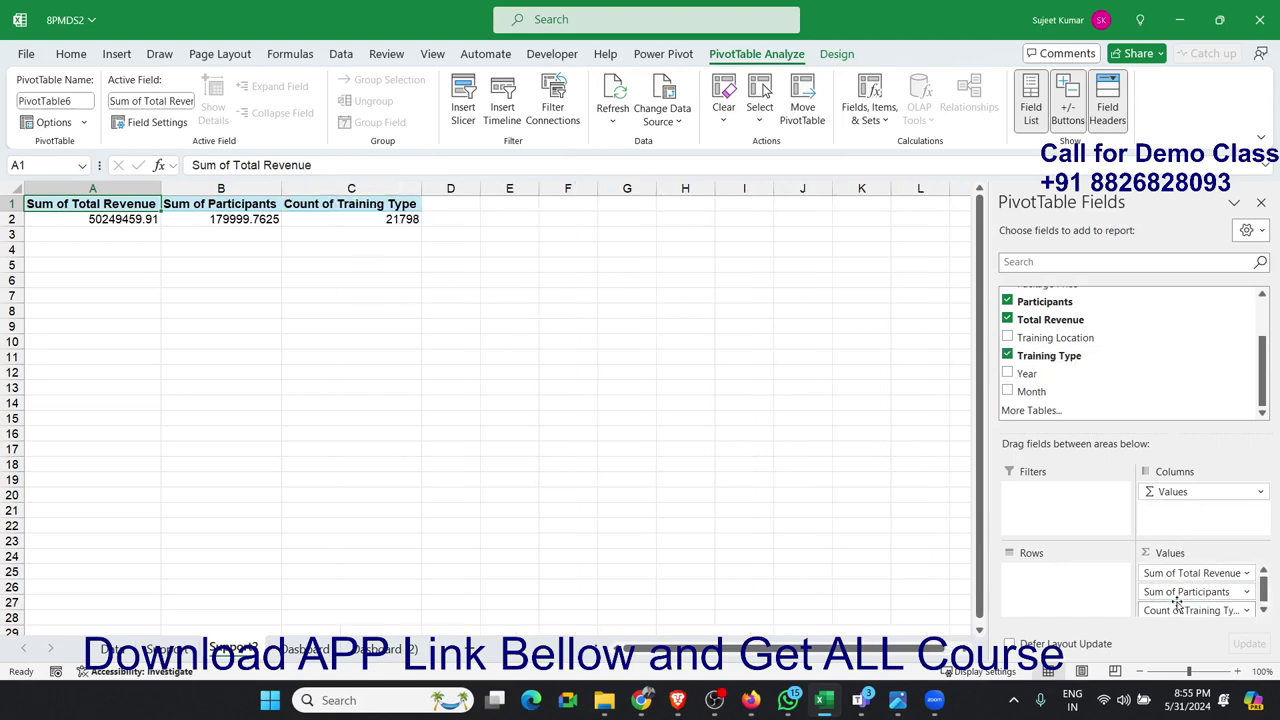
{"action": "left_click", "coordinate": [1178, 607]}
{"action": "left_click", "coordinate": [1181, 592]}
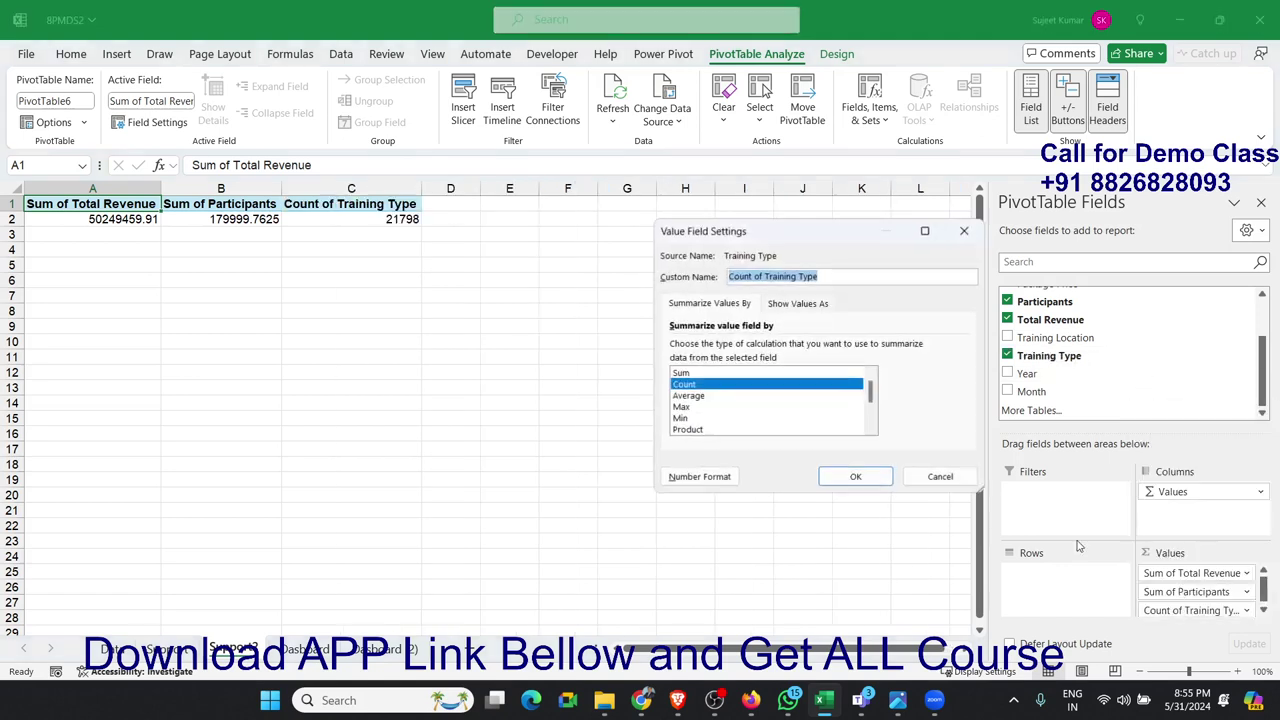
{"action": "left_click", "coordinate": [682, 374]}
{"action": "left_click", "coordinate": [684, 385]}
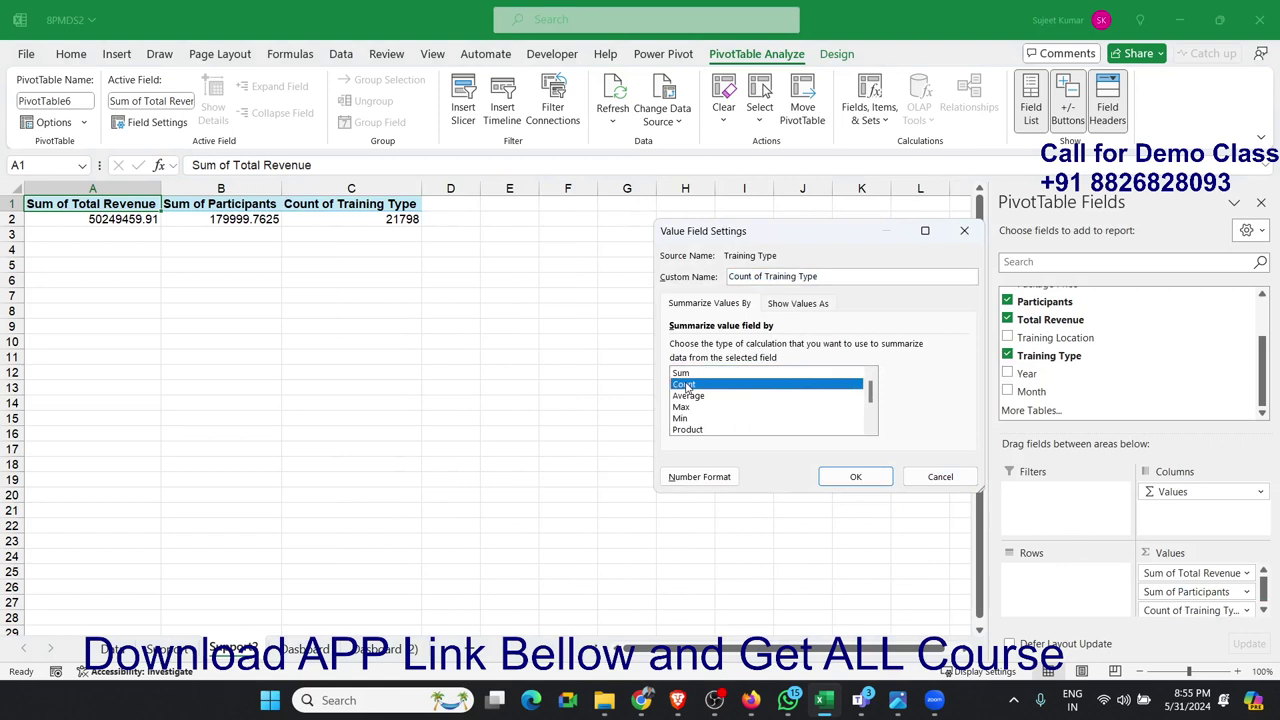
{"action": "left_click", "coordinate": [838, 477]}
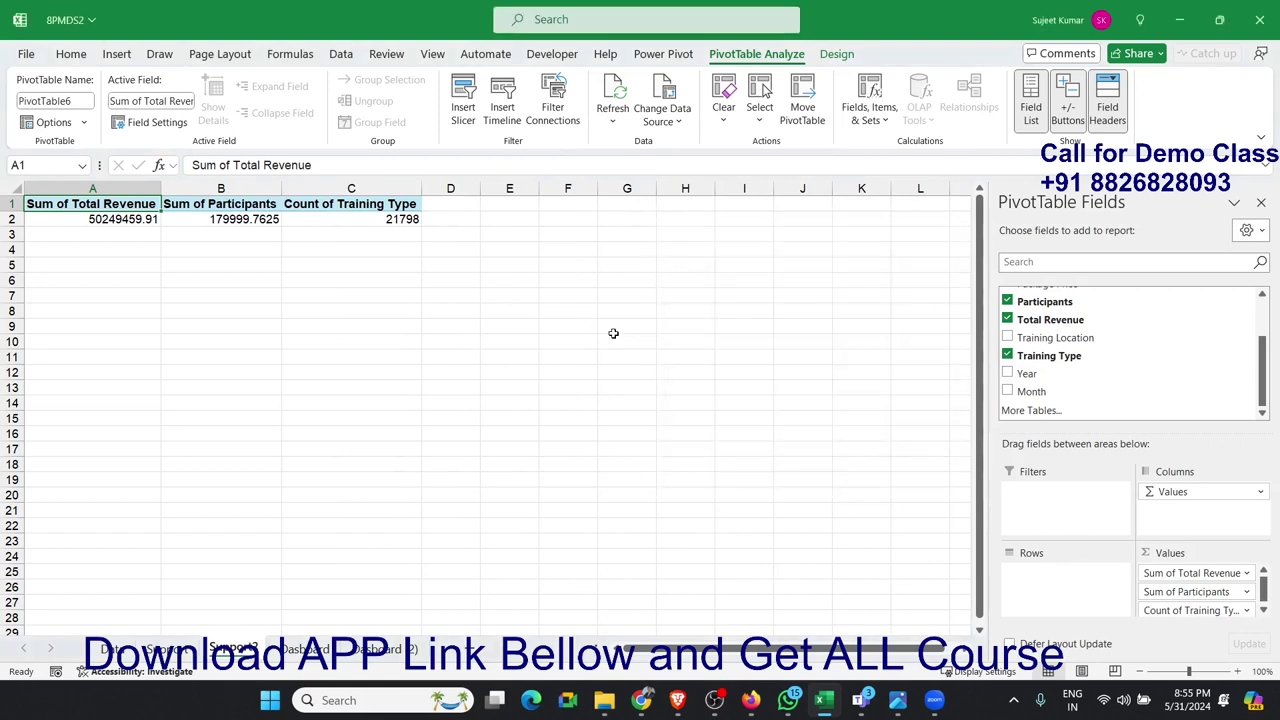
{"action": "left_click", "coordinate": [394, 222]}
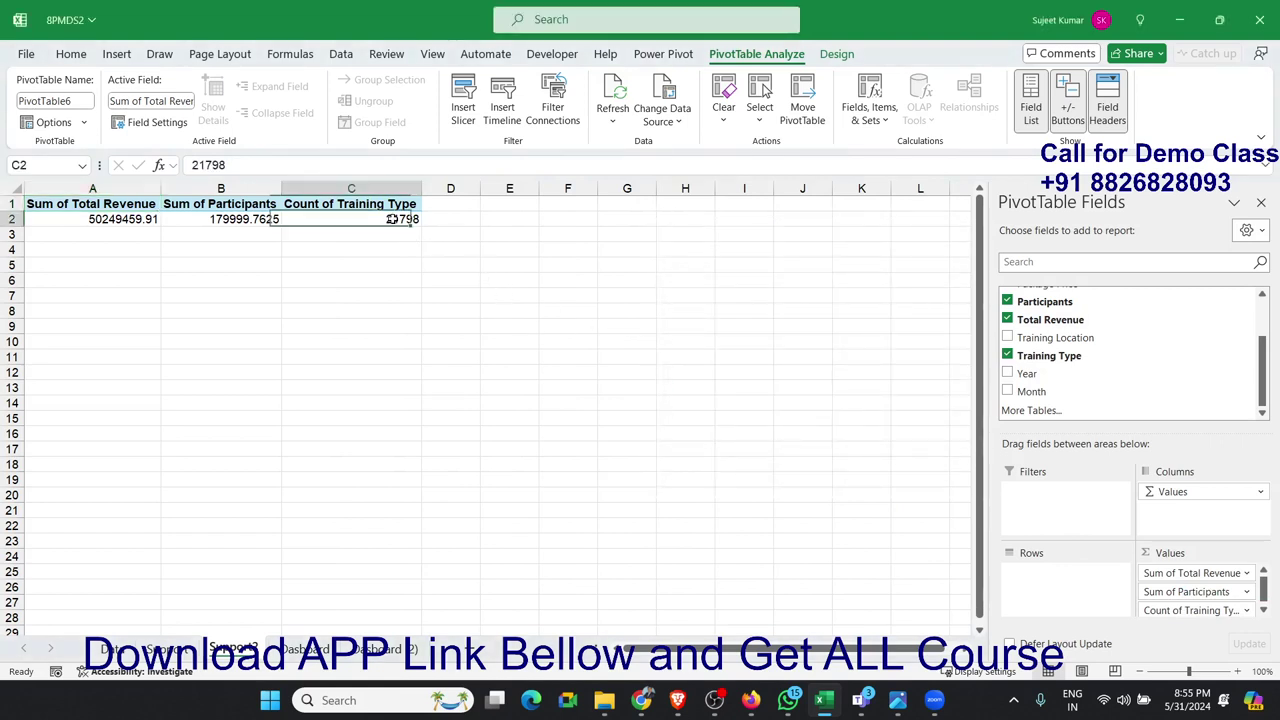
{"action": "left_click", "coordinate": [1261, 202]}
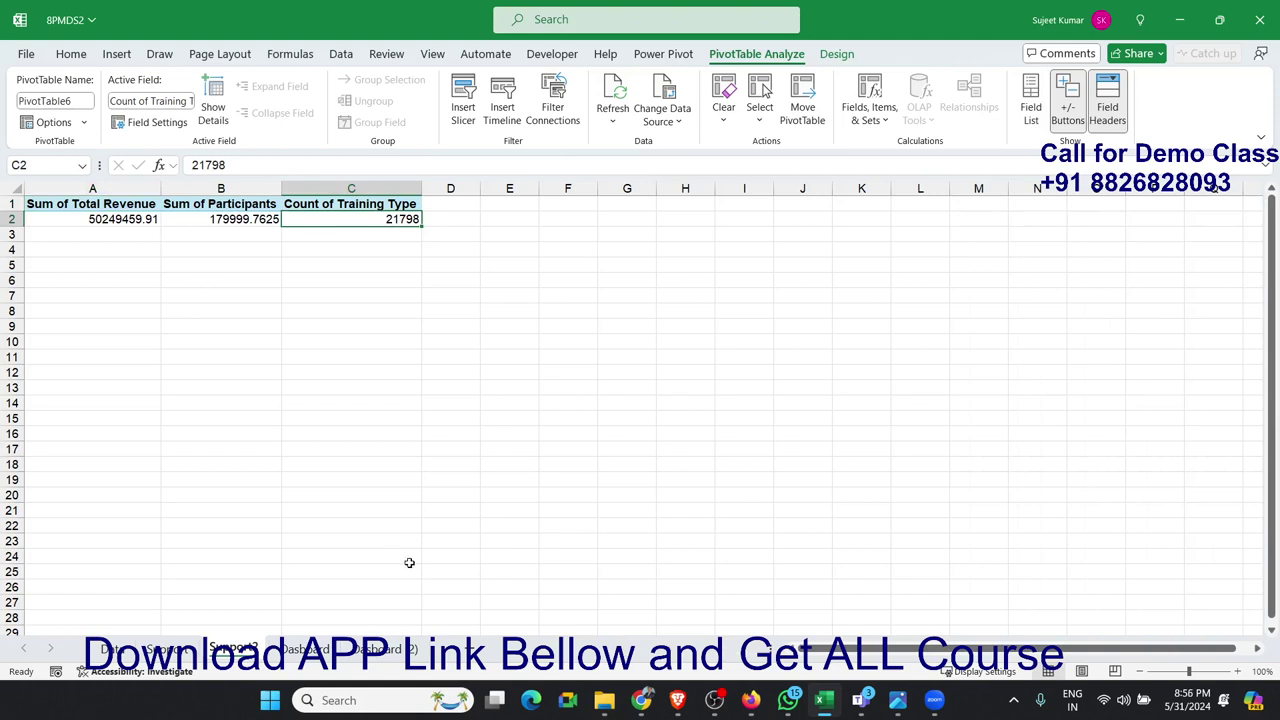
{"action": "left_click", "coordinate": [392, 649]}
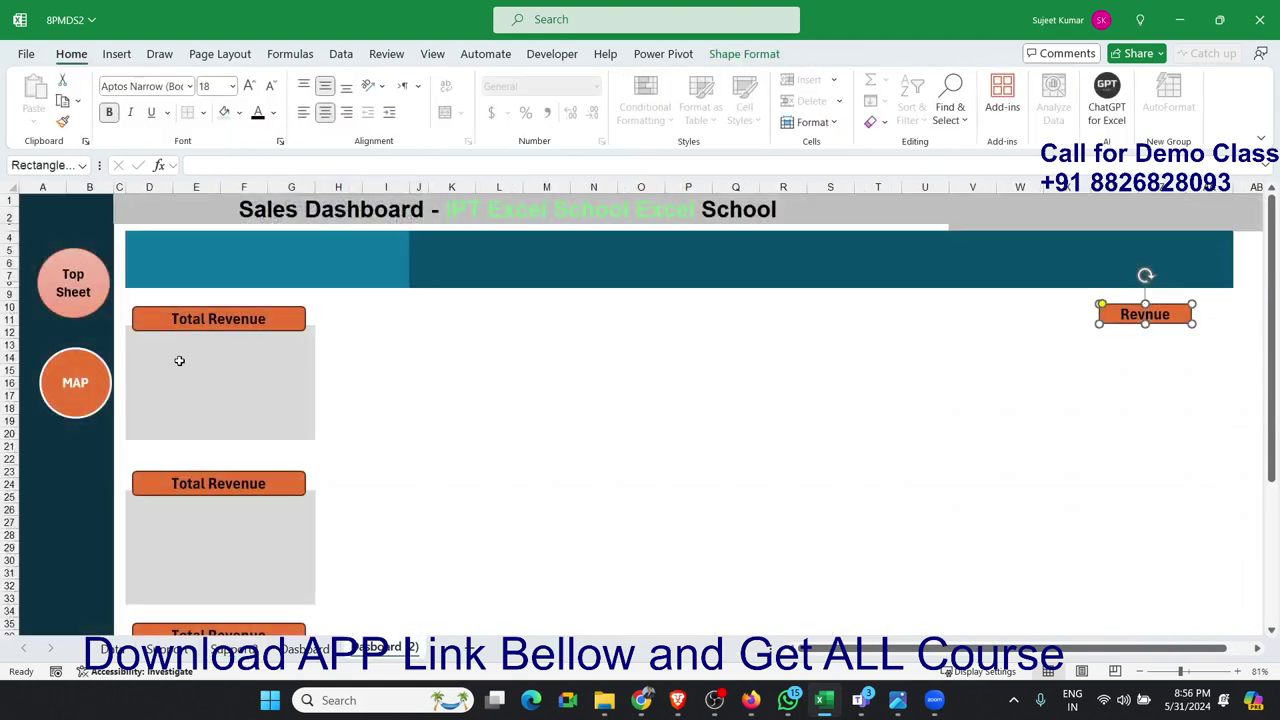
Step: Merge D14:G18 in the Total Revenue card and link it to the Support2 revenue total
{"action": "left_click_drag", "start_coordinate": [179, 360], "coordinate": [243, 395]}
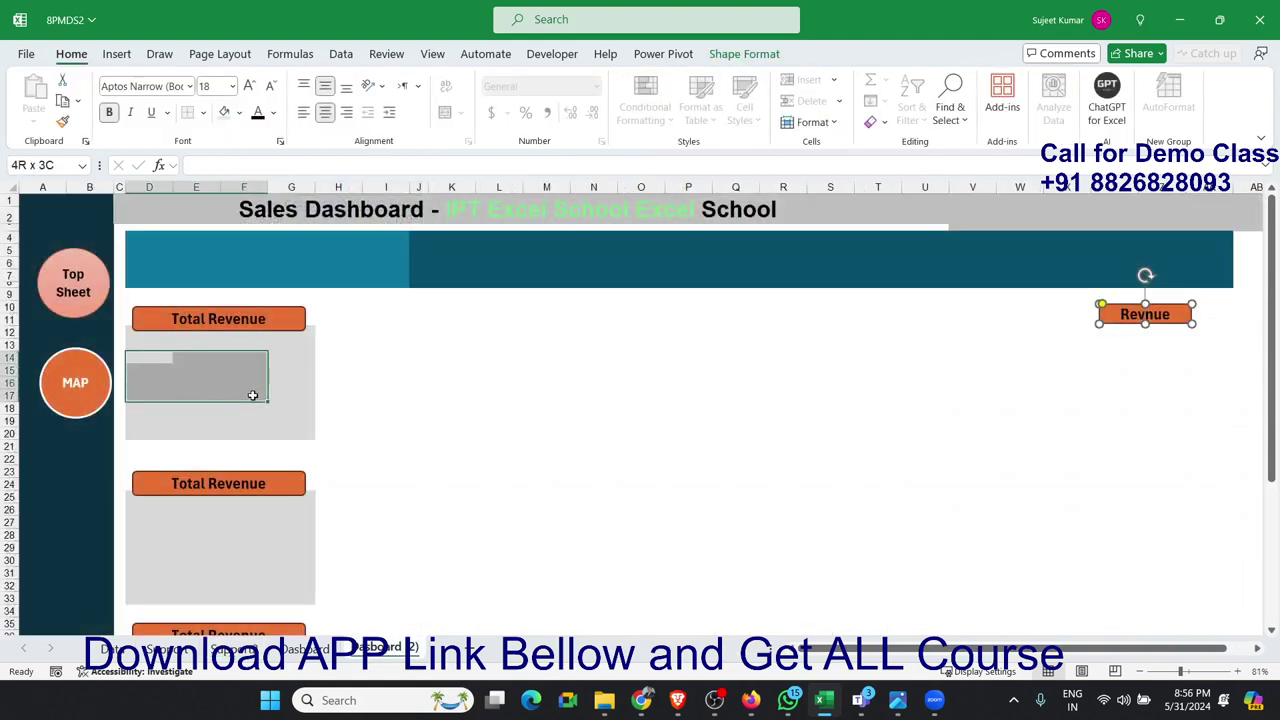
{"action": "left_click_drag", "start_coordinate": [253, 395], "coordinate": [274, 408]}
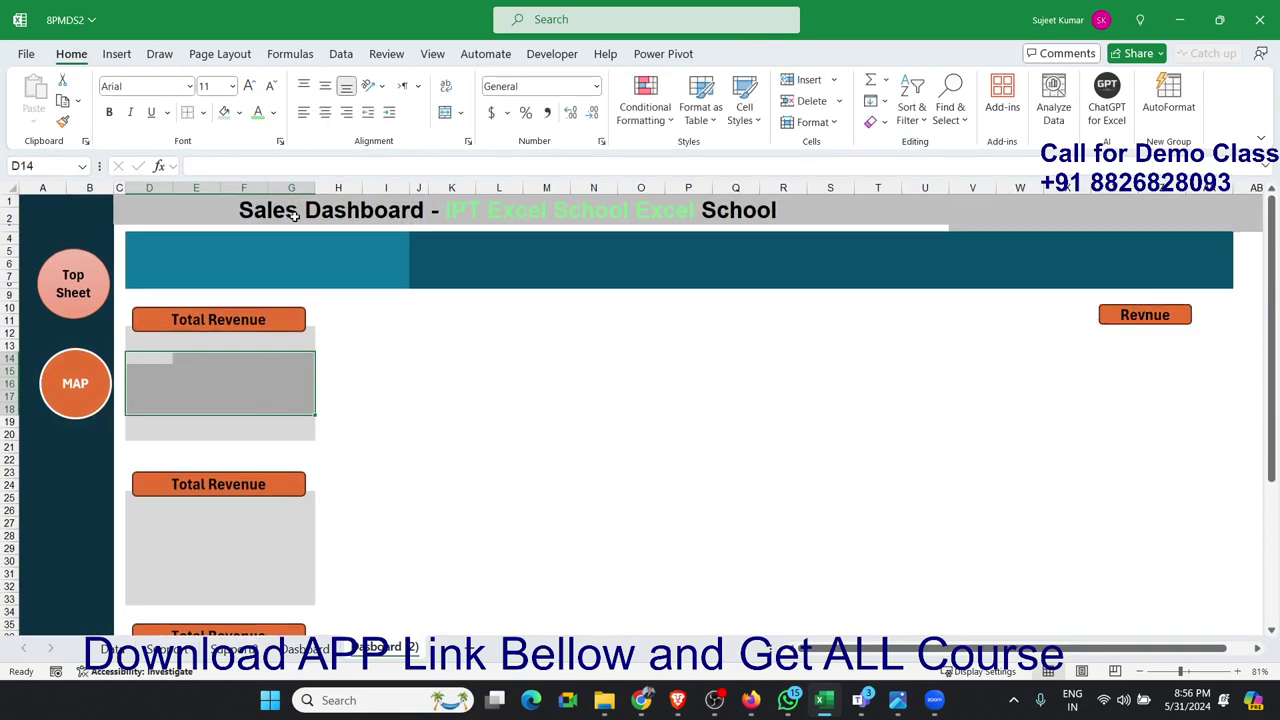
{"action": "left_click", "coordinate": [446, 113]}
{"action": "type", "text": "="}
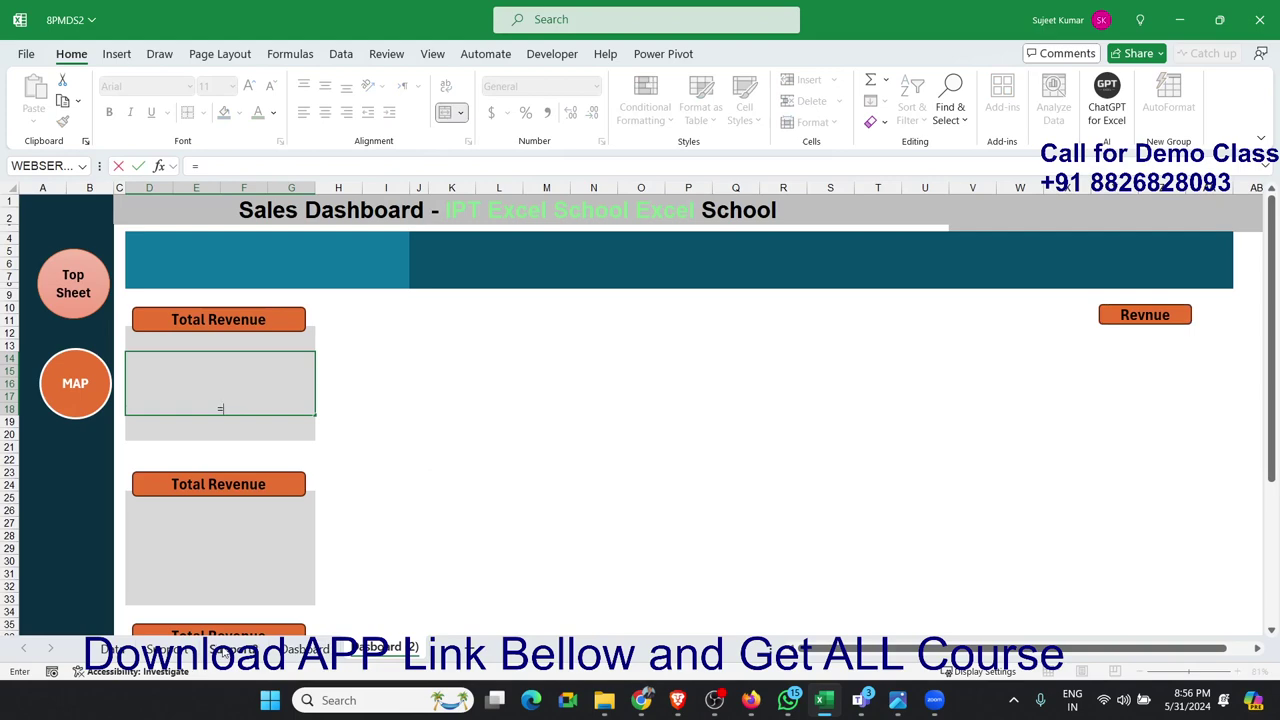
{"action": "left_click", "coordinate": [232, 650]}
{"action": "left_click", "coordinate": [121, 218]}
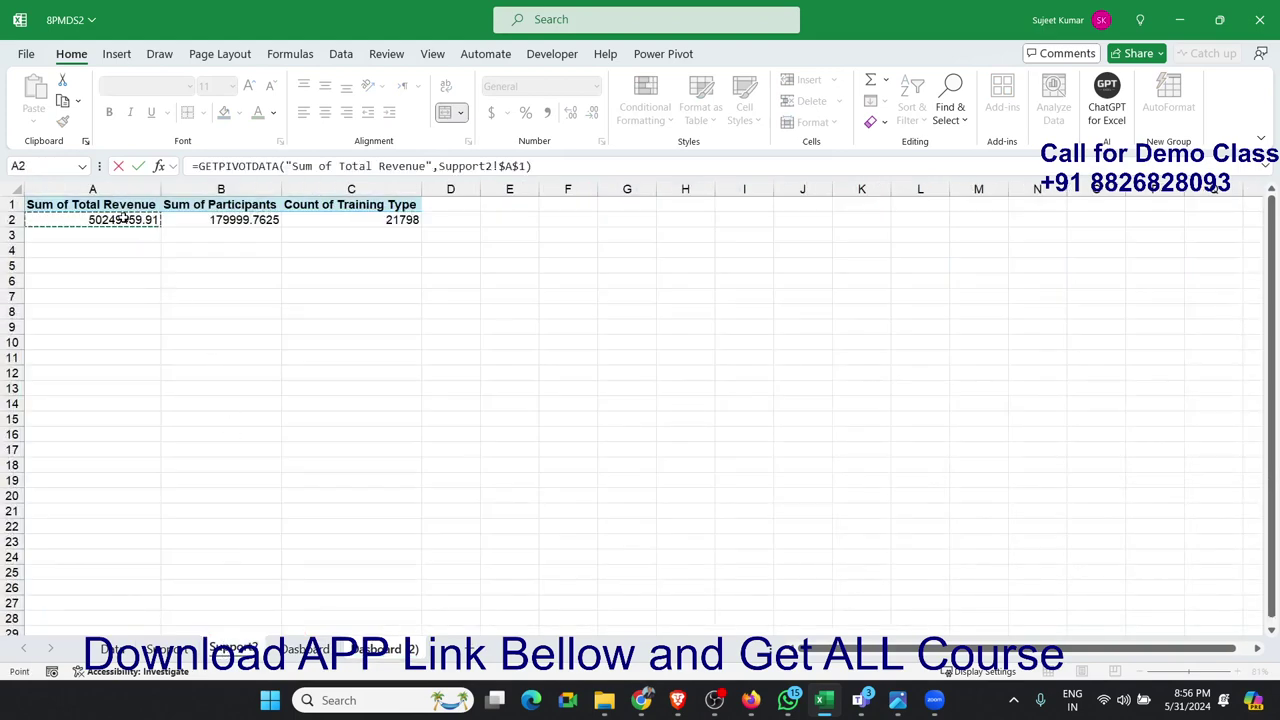
{"action": "key", "text": "Return"}
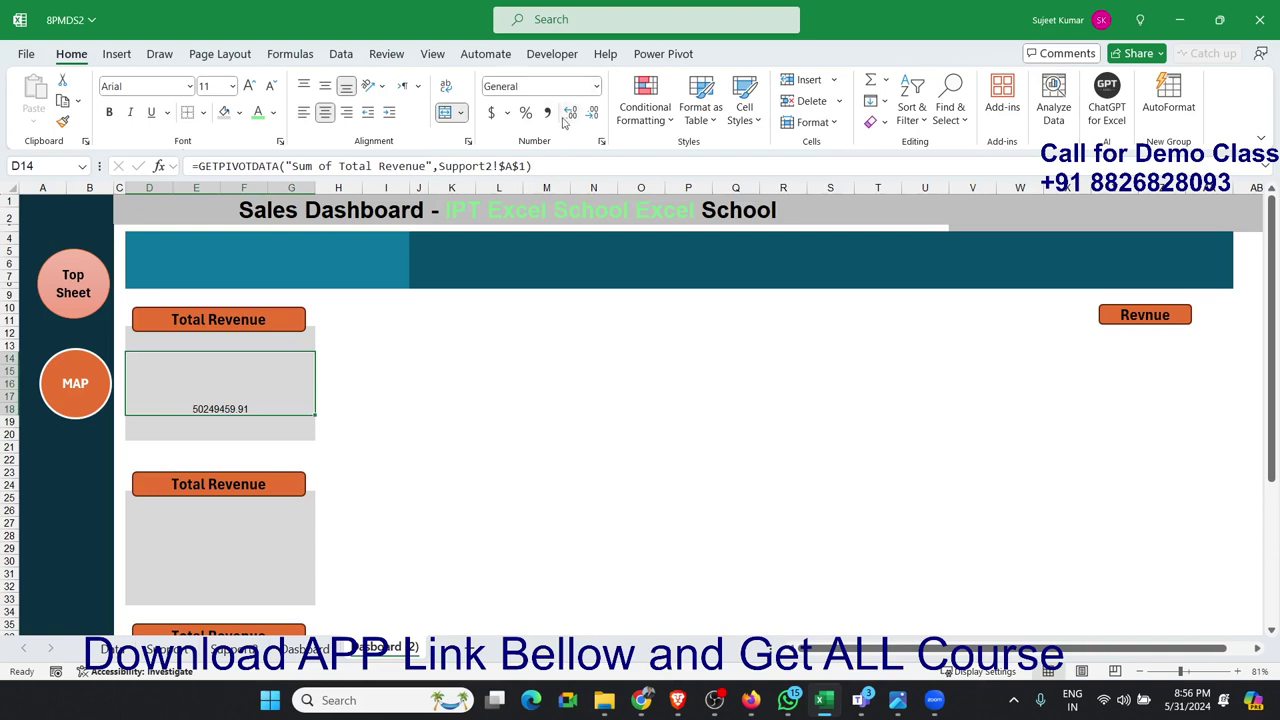
Step: Apply the custom number format 0.00 "M" to the revenue value
{"action": "left_click", "coordinate": [601, 142]}
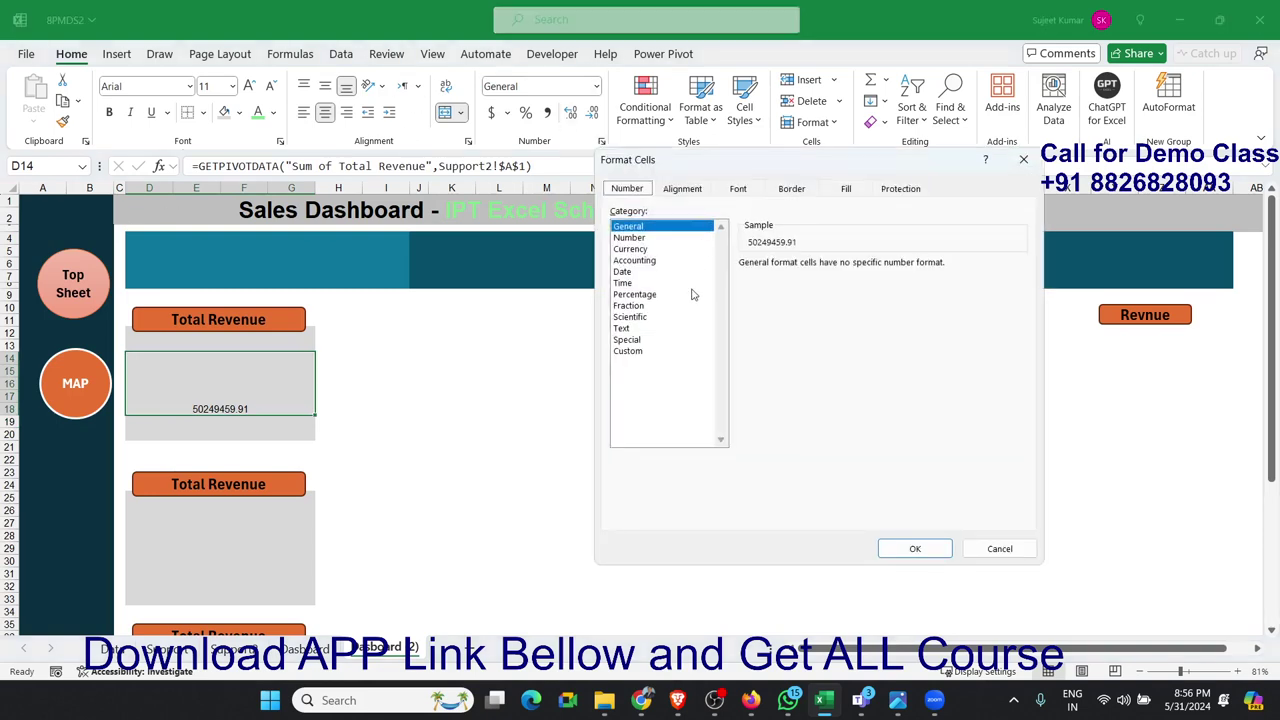
{"action": "left_click", "coordinate": [640, 352]}
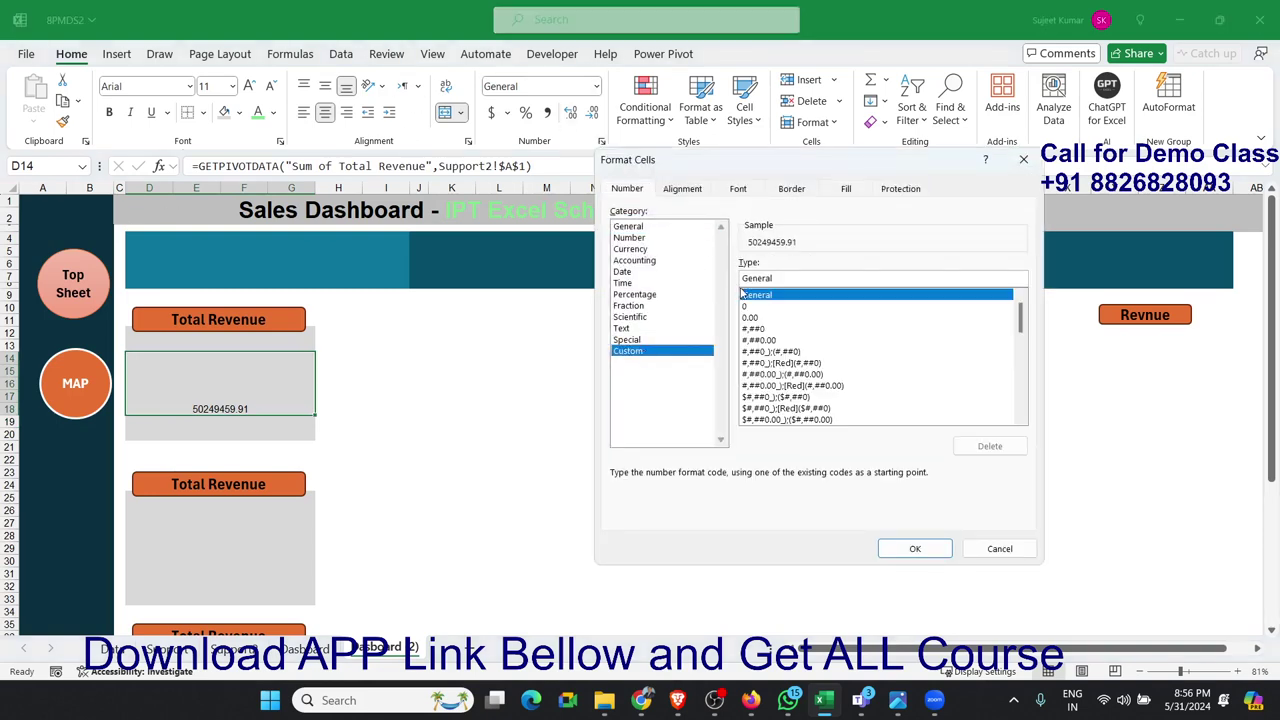
{"action": "double_click", "coordinate": [753, 279]}
{"action": "type", "text": "0."}
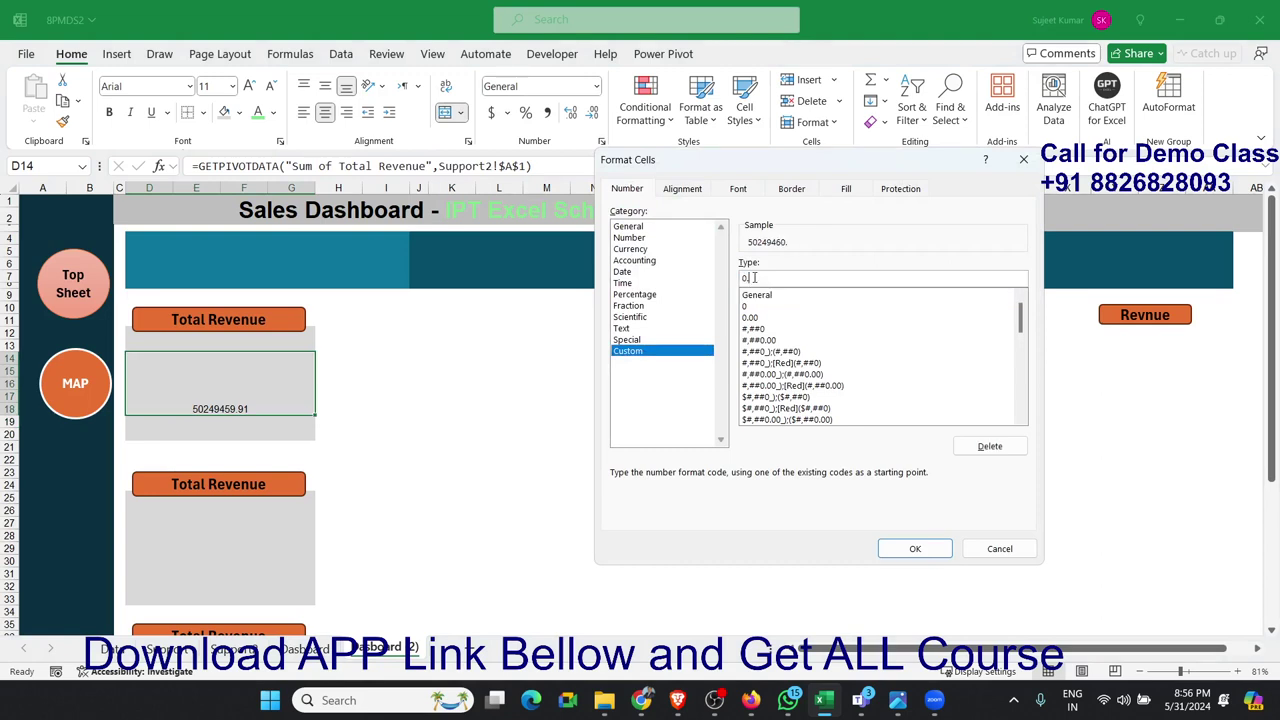
{"action": "type", "text": "00 \"M"}
{"action": "left_click", "coordinate": [914, 548]}
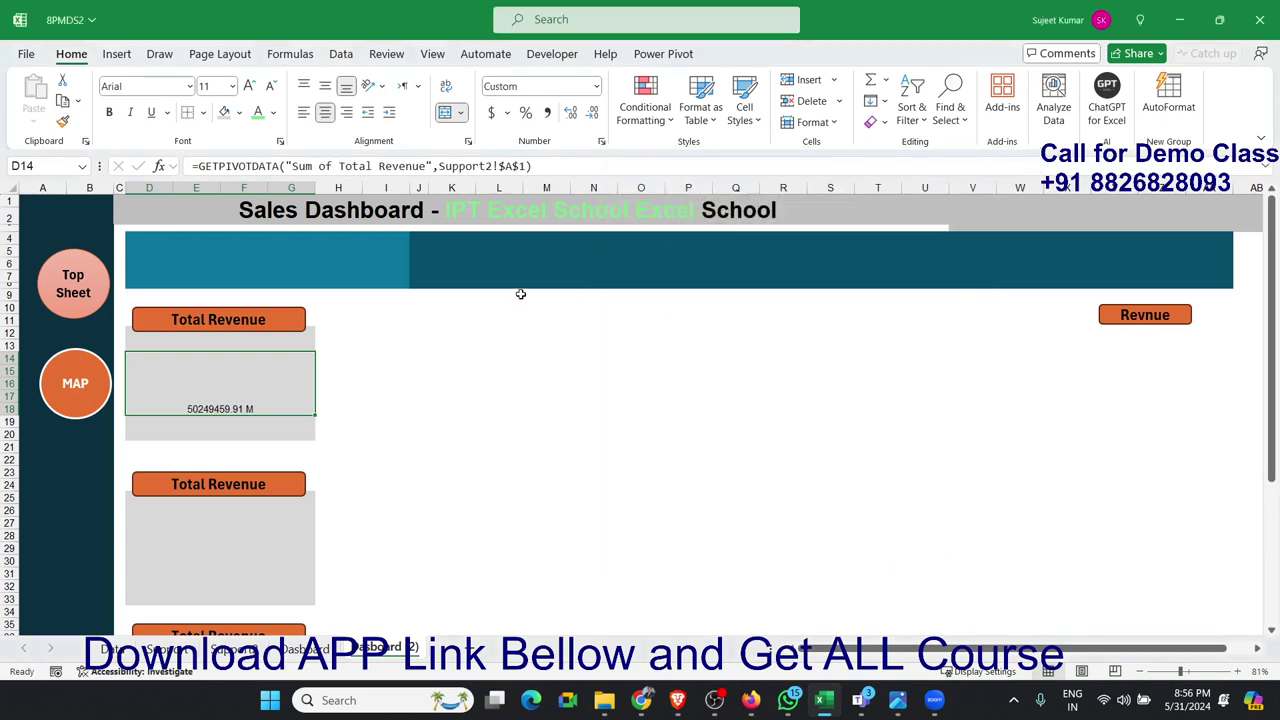
Step: Change the revenue format code to 0.00,, "M" so it shows 50.25 M
{"action": "left_click", "coordinate": [467, 141]}
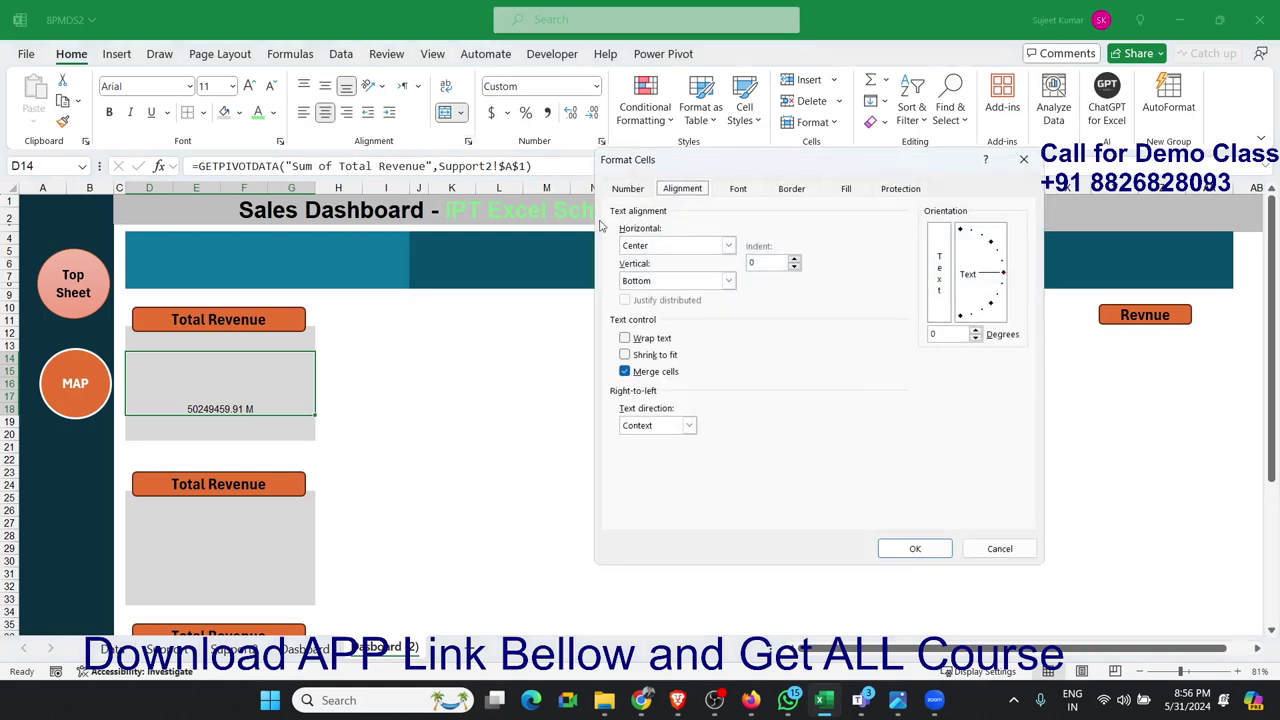
{"action": "left_click", "coordinate": [644, 189]}
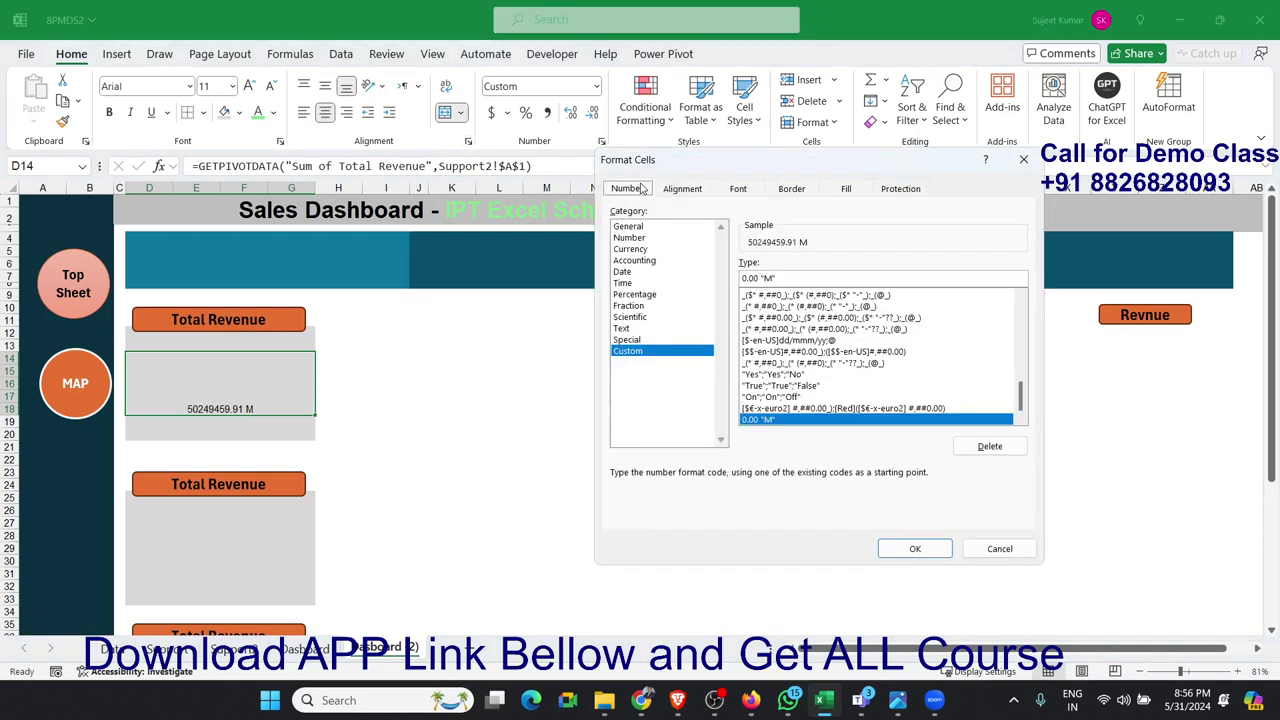
{"action": "left_click", "coordinate": [760, 278]}
{"action": "type", "text": ",,"}
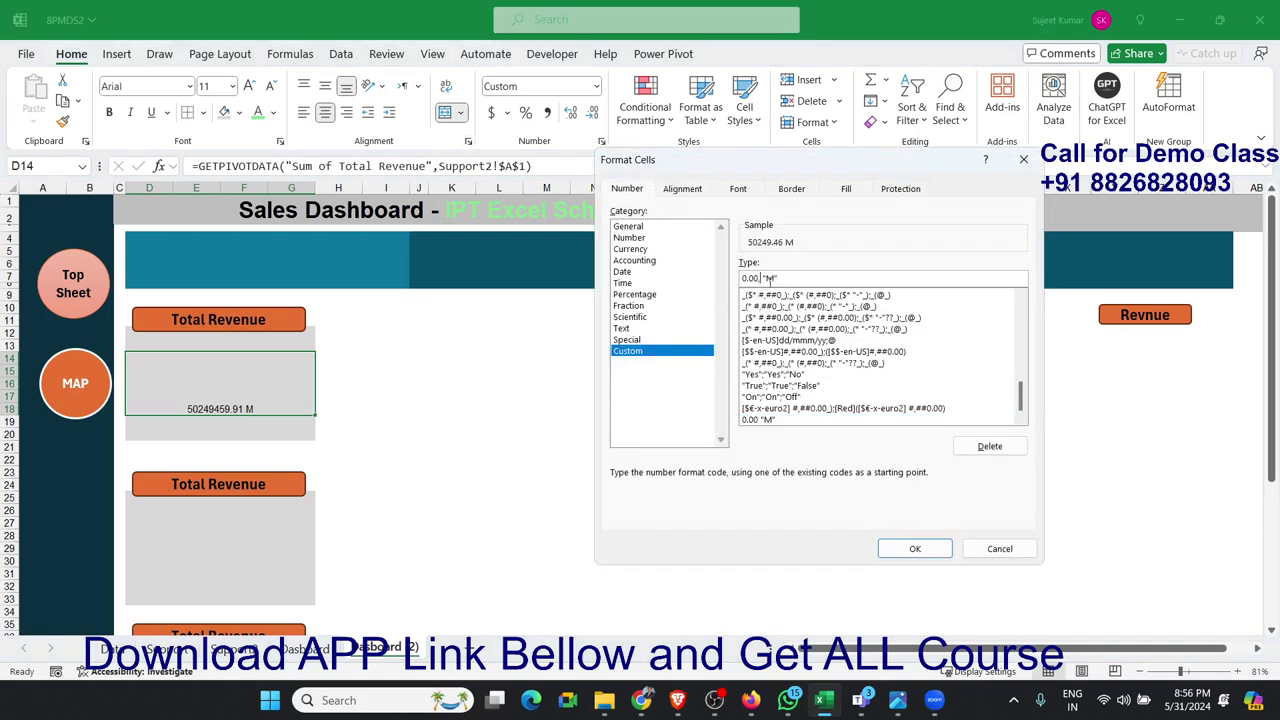
{"action": "left_click", "coordinate": [927, 543]}
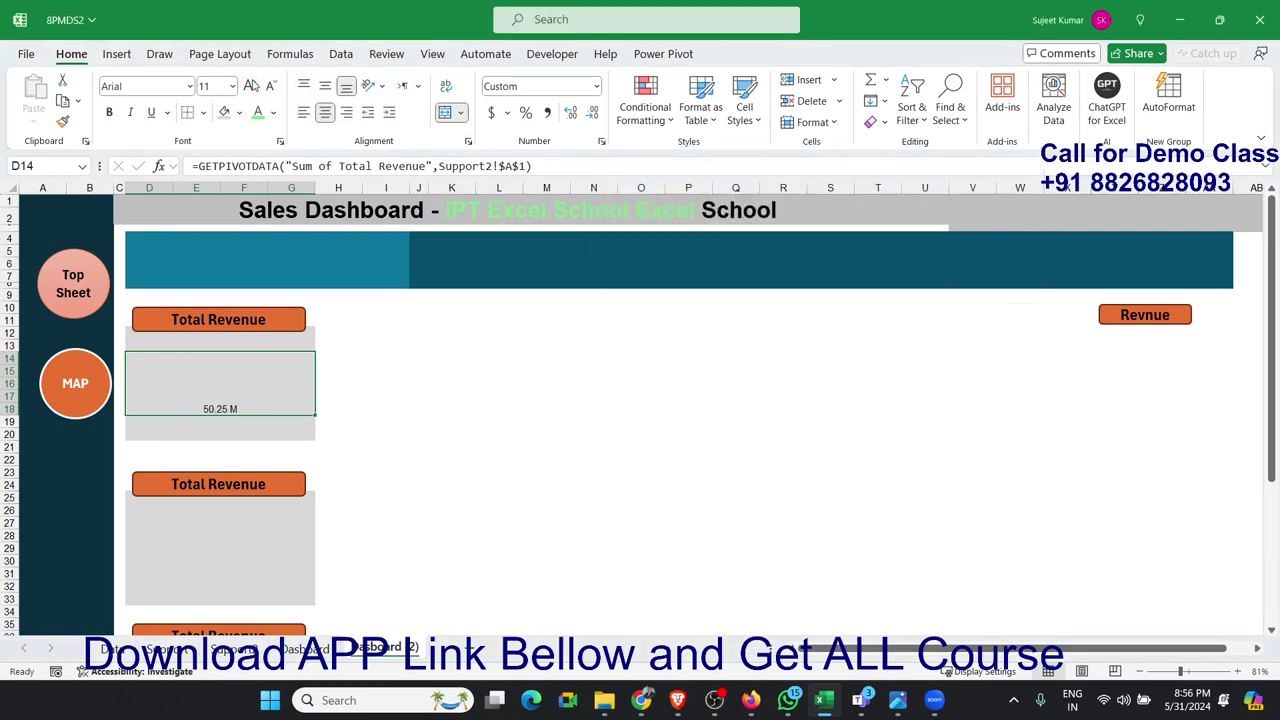
Step: Make the revenue value bold and middle-aligned at 48 pt, then copy it
{"action": "left_click", "coordinate": [250, 87]}
{"action": "left_click", "coordinate": [248, 89]}
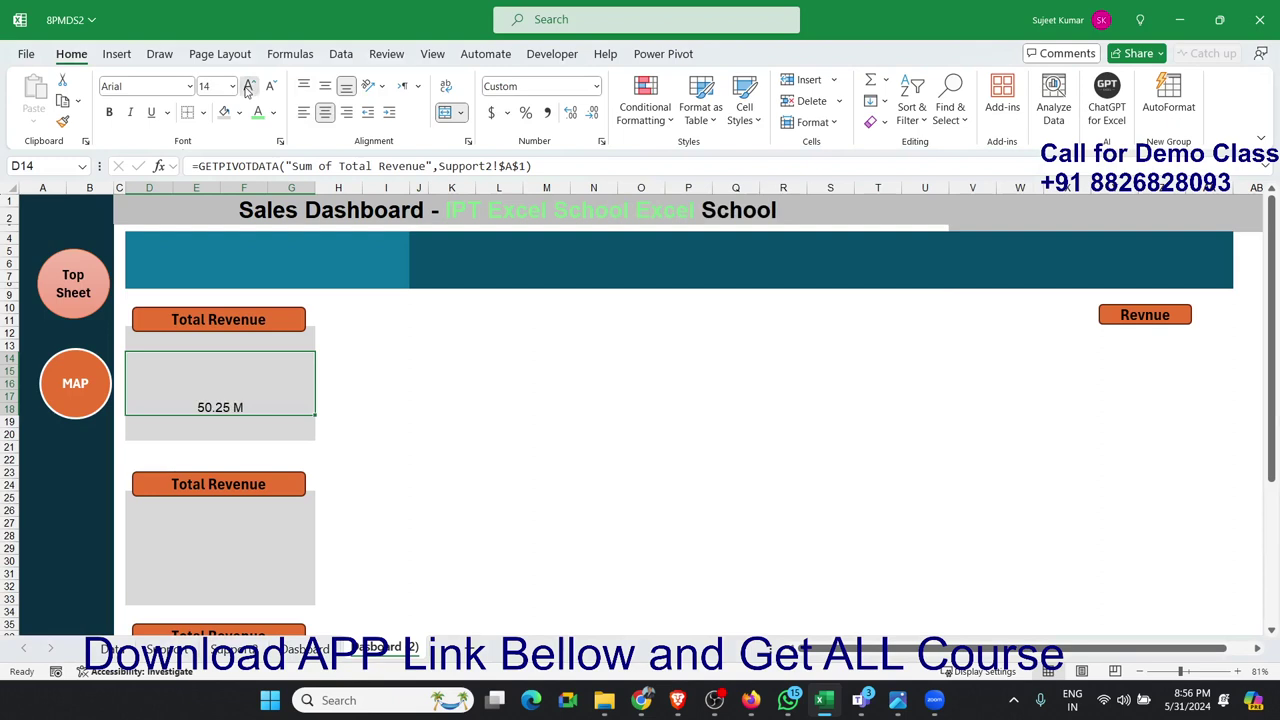
{"action": "left_click", "coordinate": [248, 87]}
{"action": "left_click", "coordinate": [248, 87]}
{"action": "left_click", "coordinate": [248, 87]}
{"action": "left_click", "coordinate": [248, 87]}
{"action": "left_click", "coordinate": [326, 88]}
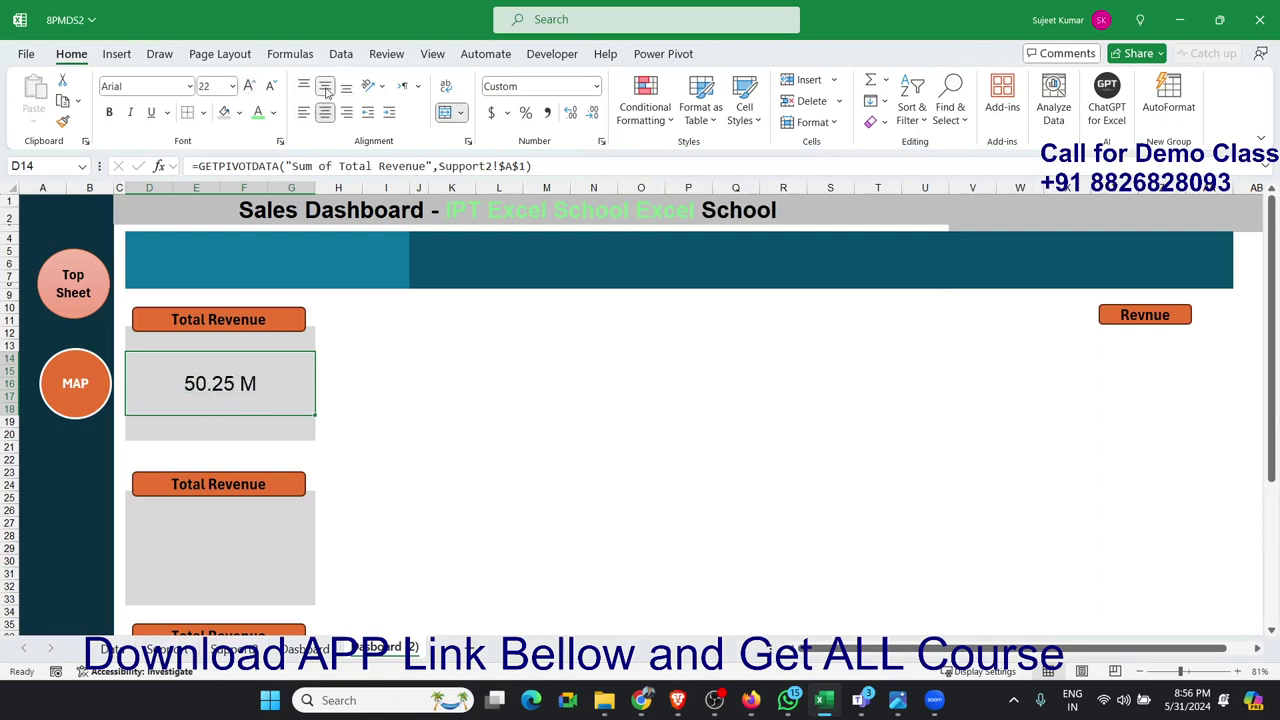
{"action": "left_click", "coordinate": [110, 112]}
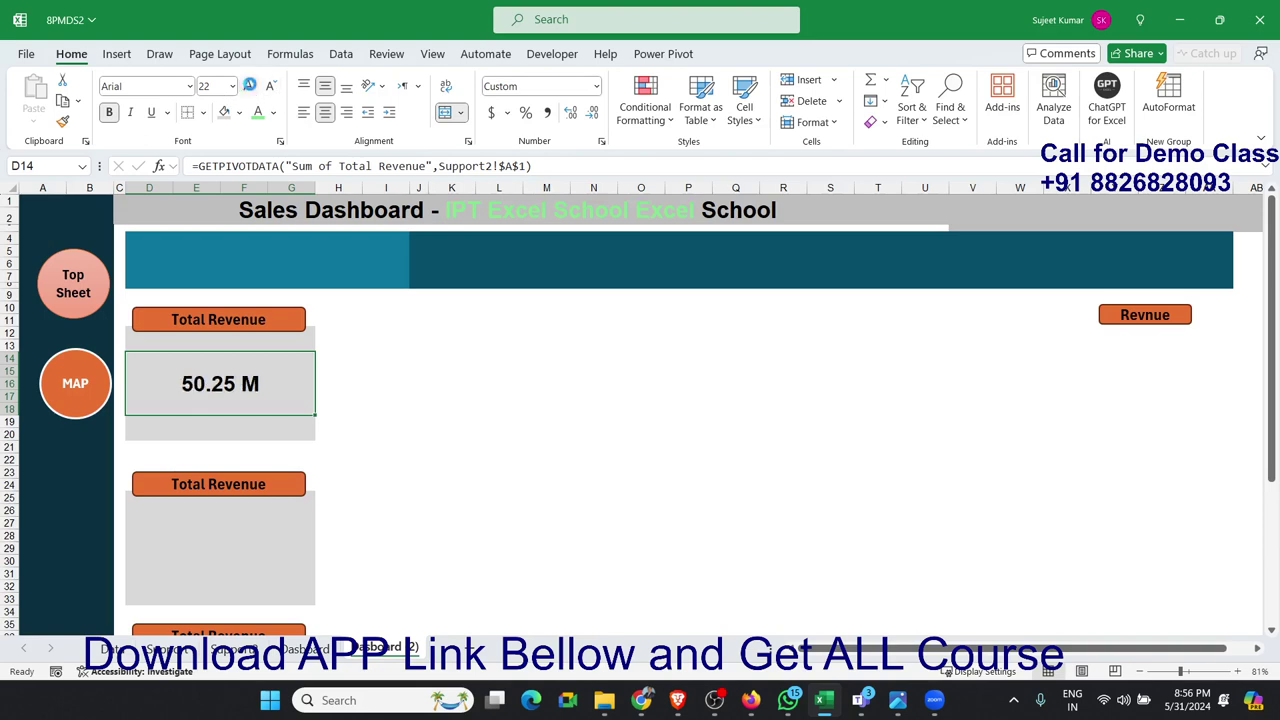
{"action": "left_click", "coordinate": [249, 86]}
{"action": "left_click", "coordinate": [249, 86]}
{"action": "left_click", "coordinate": [249, 86]}
{"action": "left_click", "coordinate": [249, 86]}
{"action": "left_click", "coordinate": [250, 87]}
{"action": "left_click", "coordinate": [250, 87]}
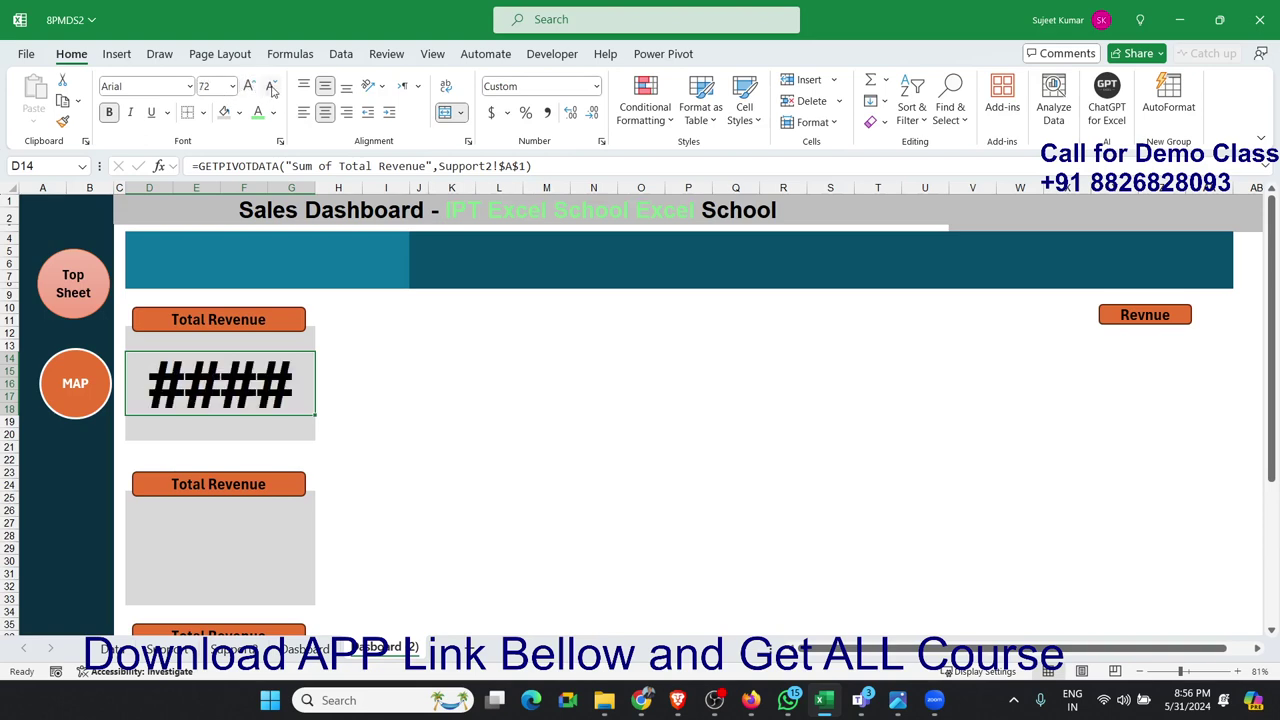
{"action": "left_click", "coordinate": [272, 88]}
{"action": "scroll", "coordinate": [414, 320], "scroll_direction": "down", "scroll_amount": 3}
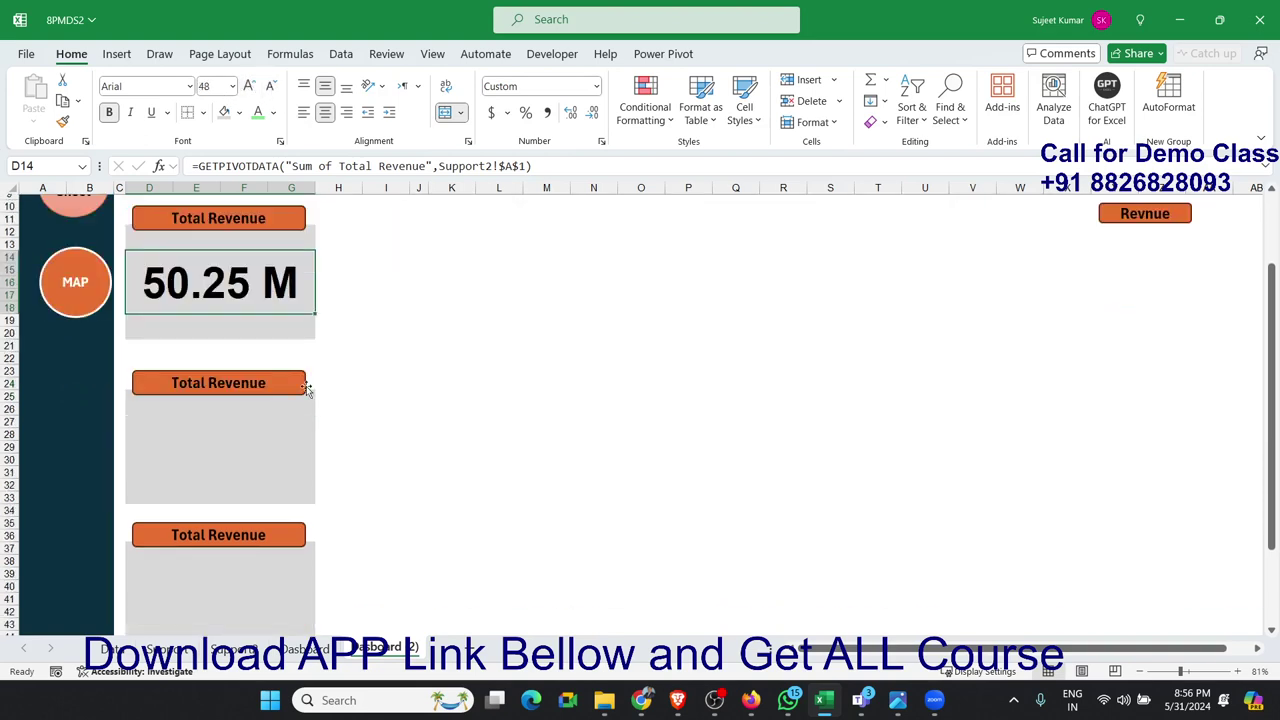
{"action": "key", "text": "ctrl+c"}
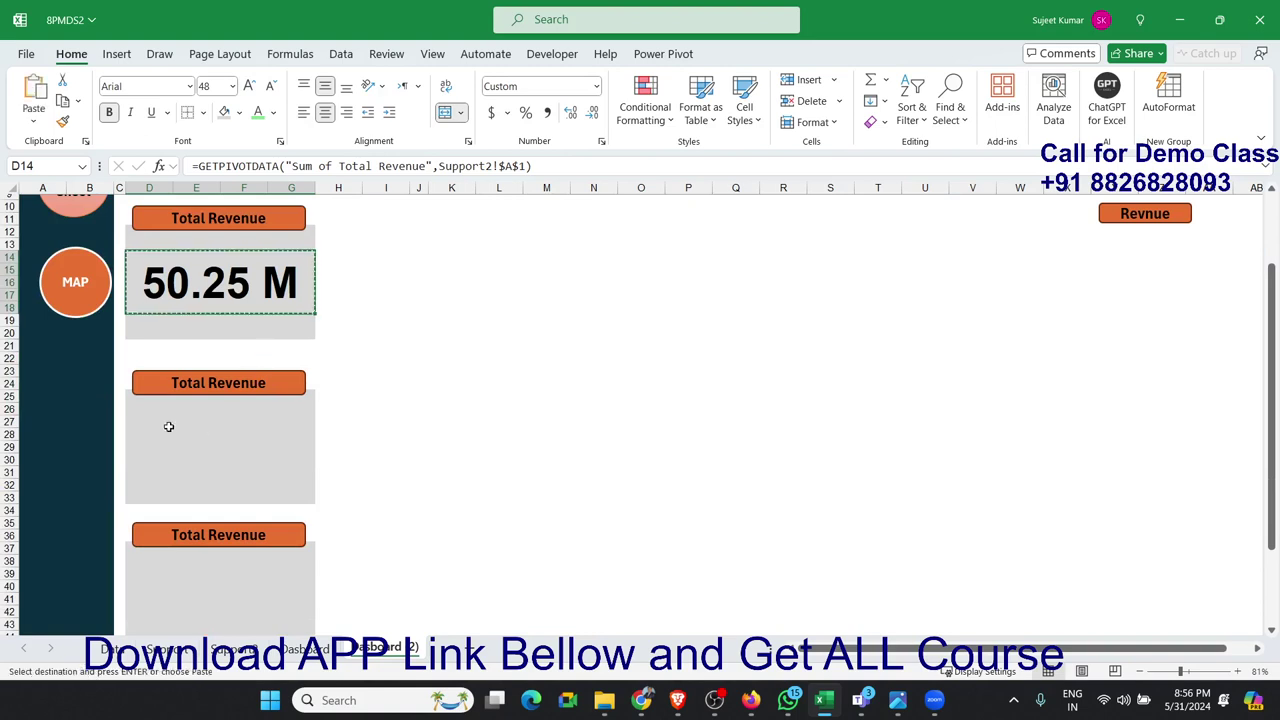
Step: Paste the card styling into D27 and link it to Support2's Sum of Participants
{"action": "left_click", "coordinate": [167, 425]}
{"action": "key", "text": "ctrl+v"}
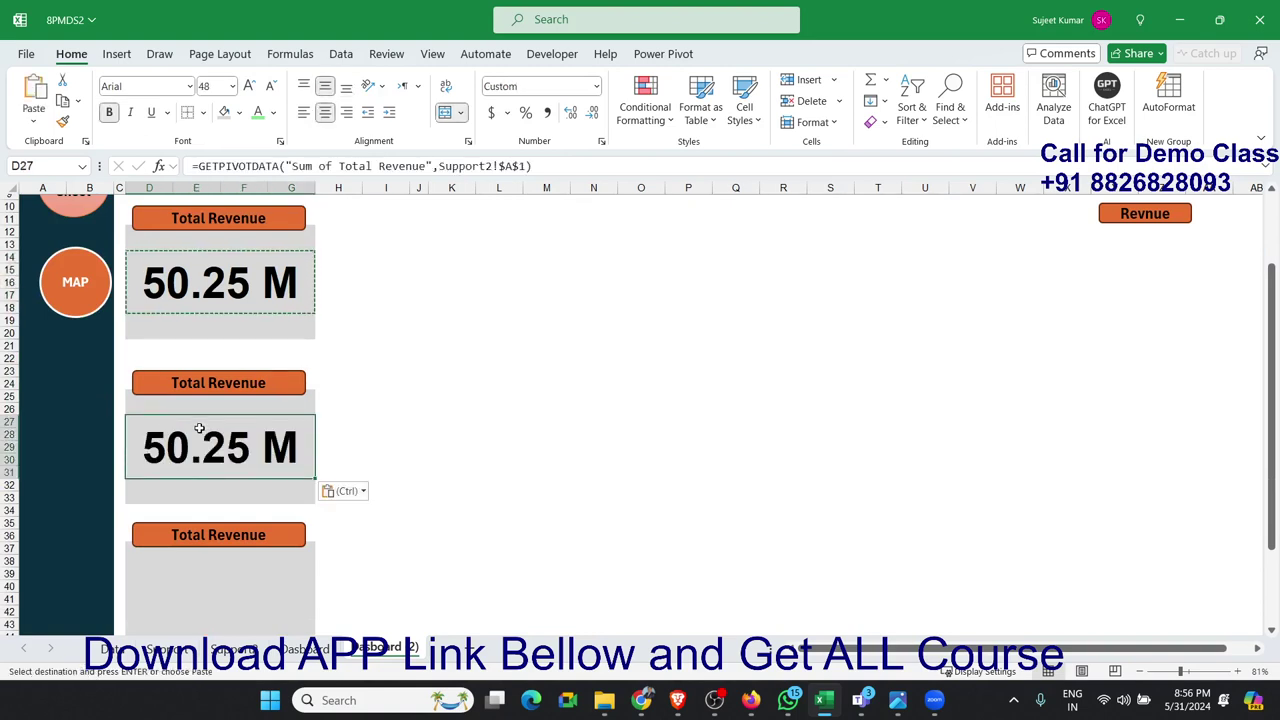
{"action": "type", "text": "="}
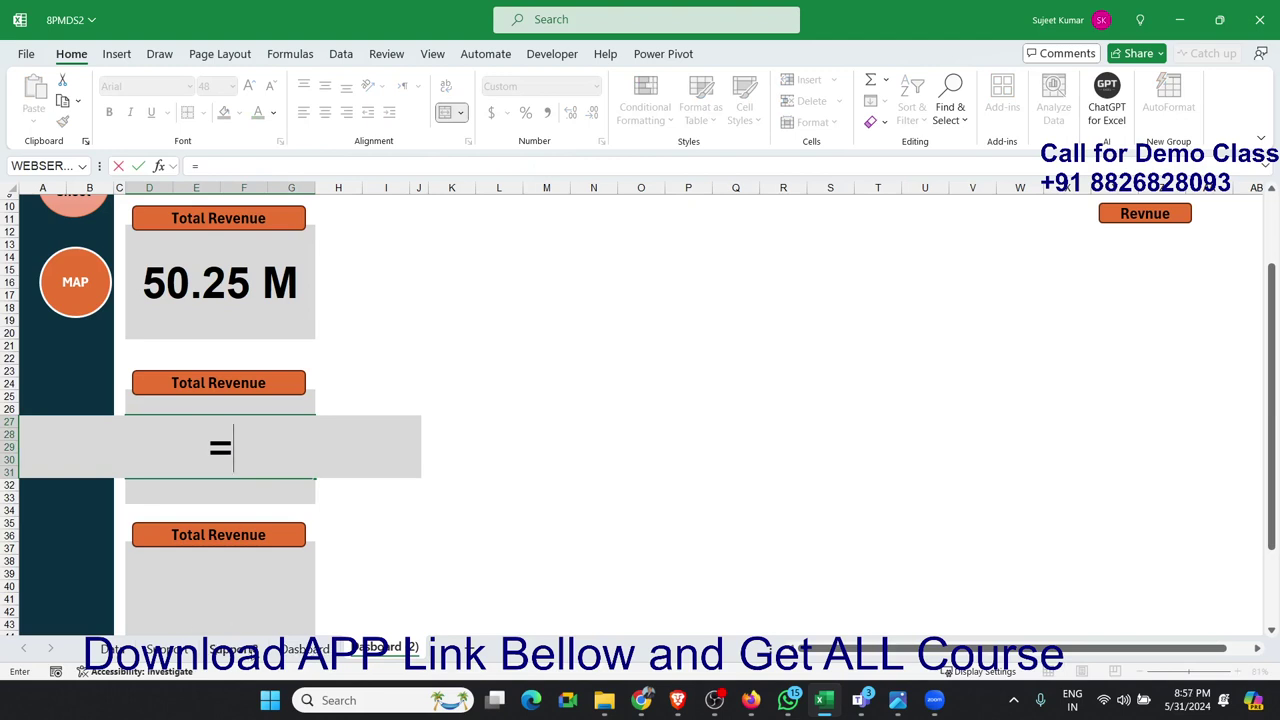
{"action": "left_click", "coordinate": [238, 649]}
{"action": "left_click", "coordinate": [204, 219]}
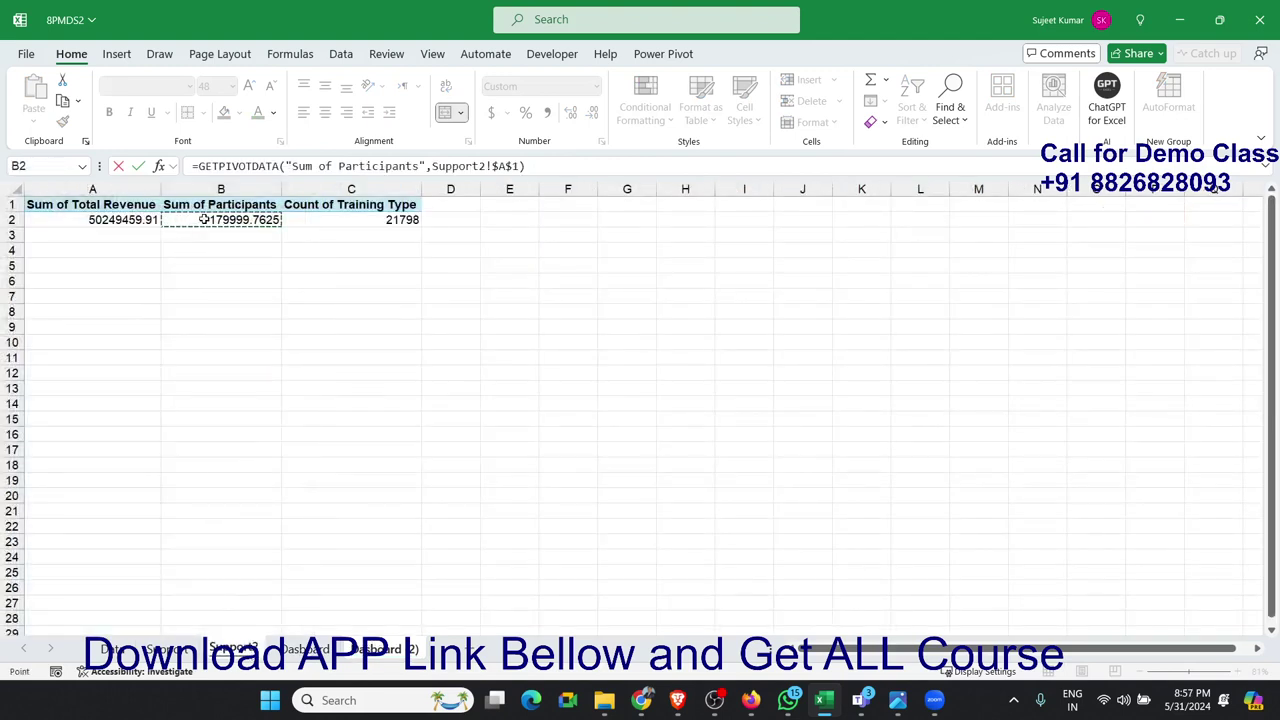
{"action": "key", "text": "Return"}
{"action": "left_click", "coordinate": [220, 447]}
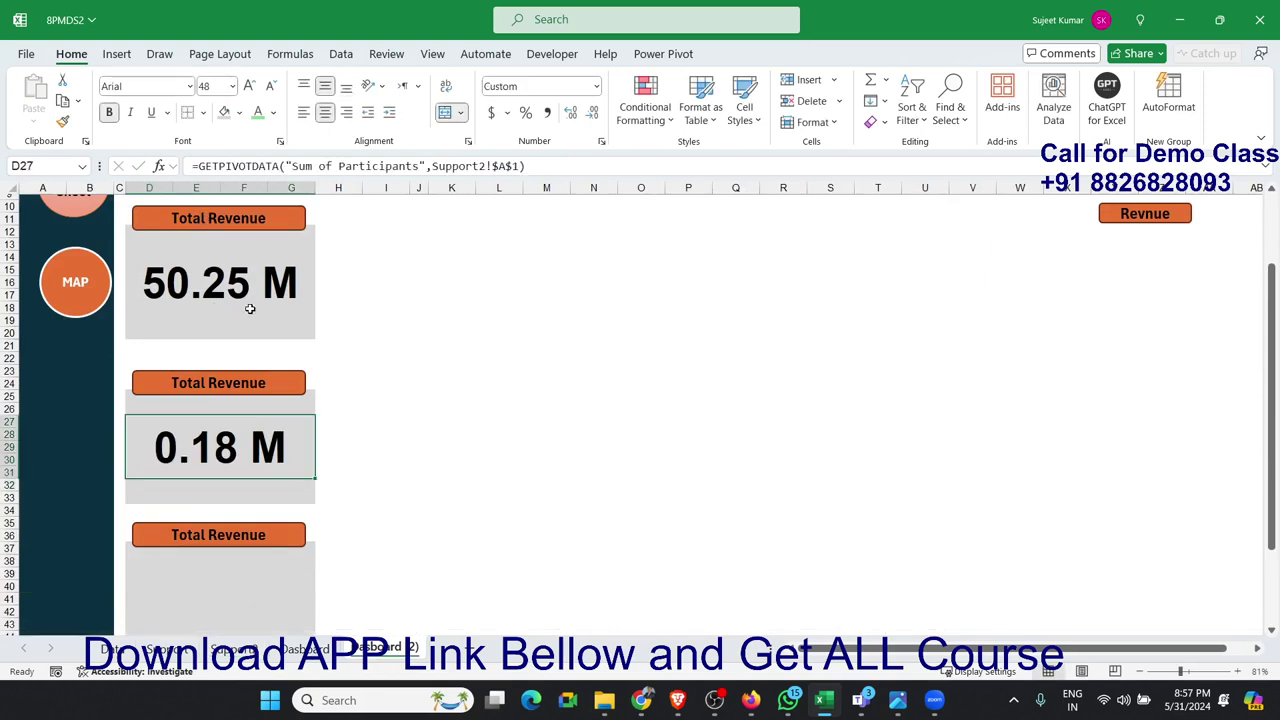
Step: Change the participants format code to 0, "K" so it displays 180 K
{"action": "left_click", "coordinate": [601, 141]}
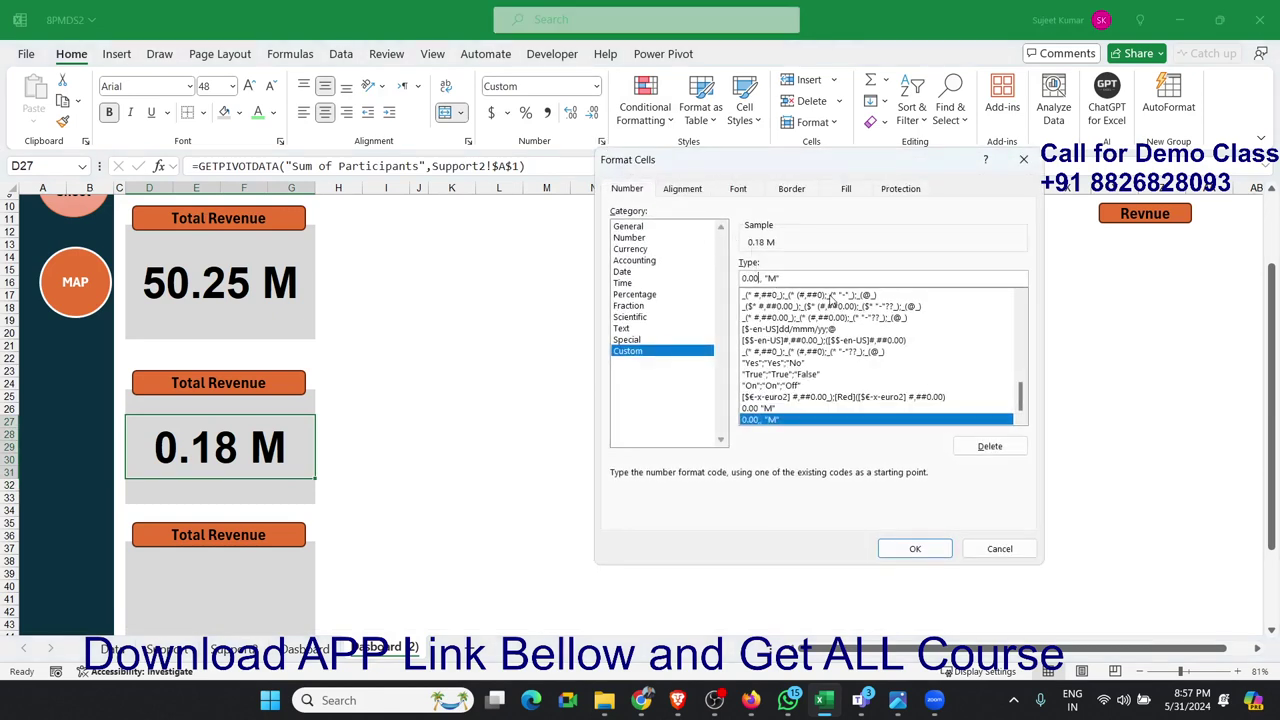
{"action": "key", "text": "BackSpace"}
{"action": "key", "text": "BackSpace"}
{"action": "key", "text": "BackSpace"}
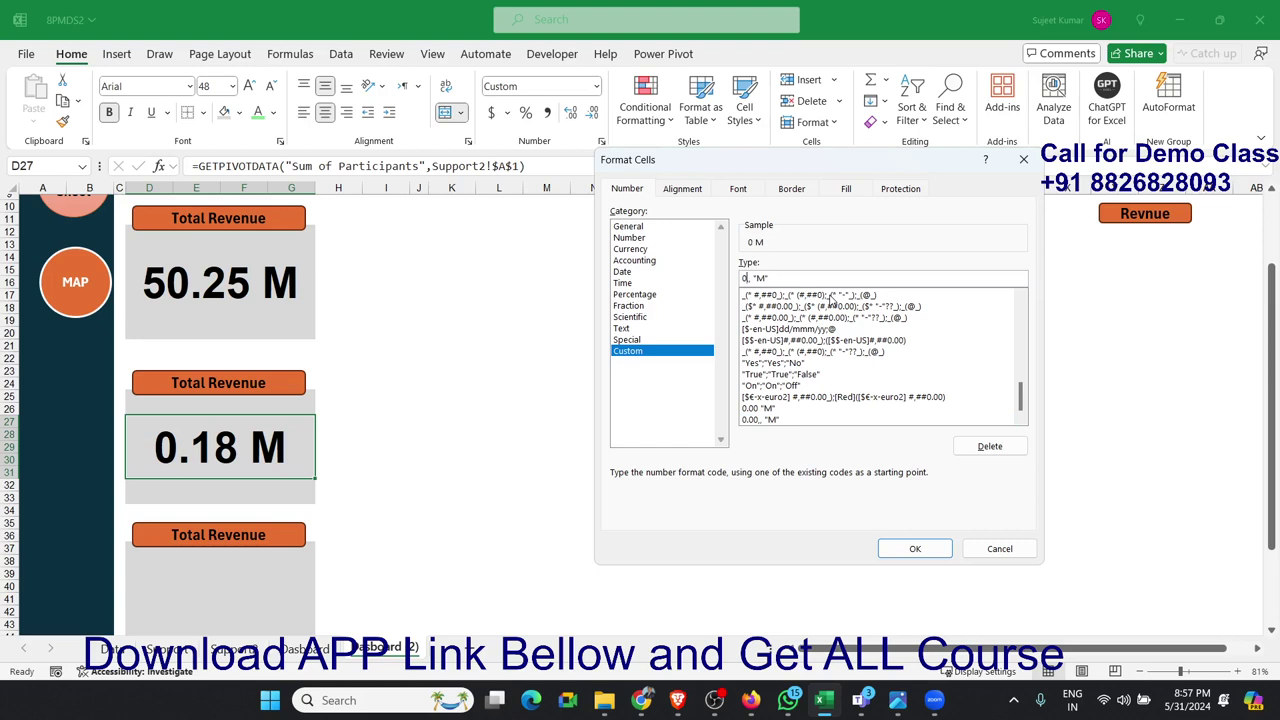
{"action": "key", "text": "Delete"}
{"action": "left_click", "coordinate": [932, 547]}
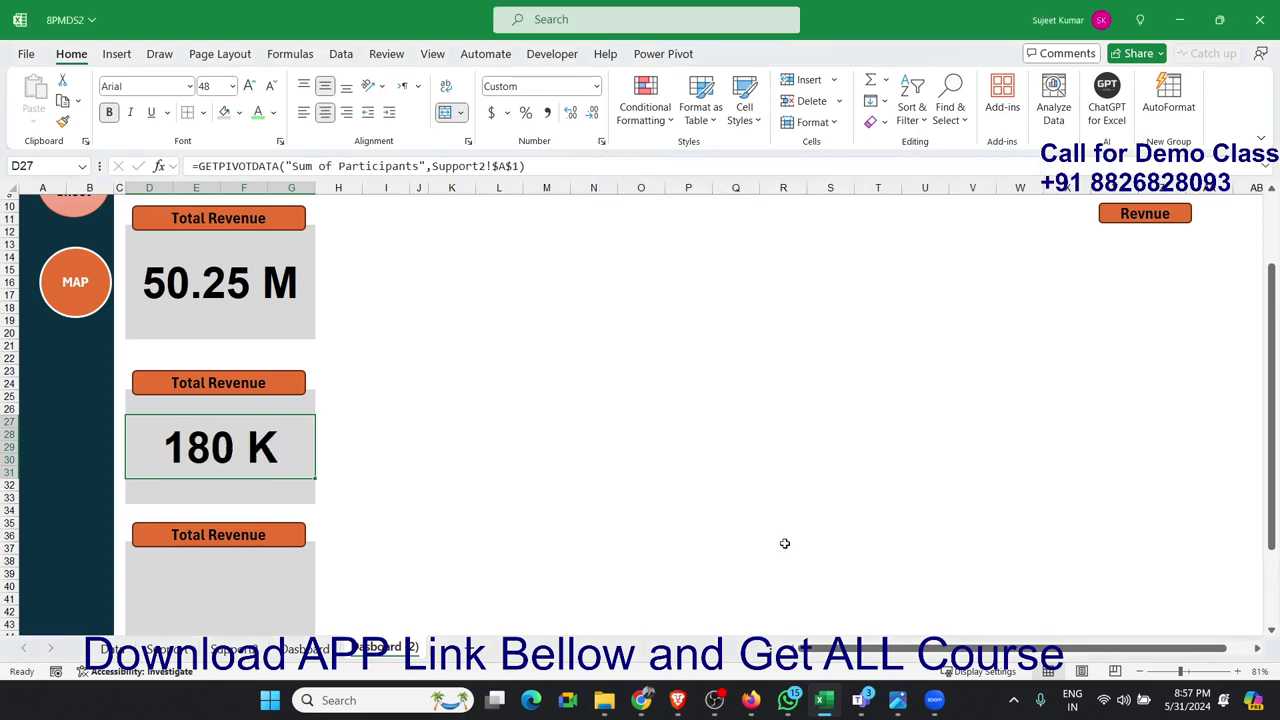
{"action": "scroll", "coordinate": [364, 528], "scroll_direction": "down", "scroll_amount": 3}
{"action": "left_click", "coordinate": [225, 469]}
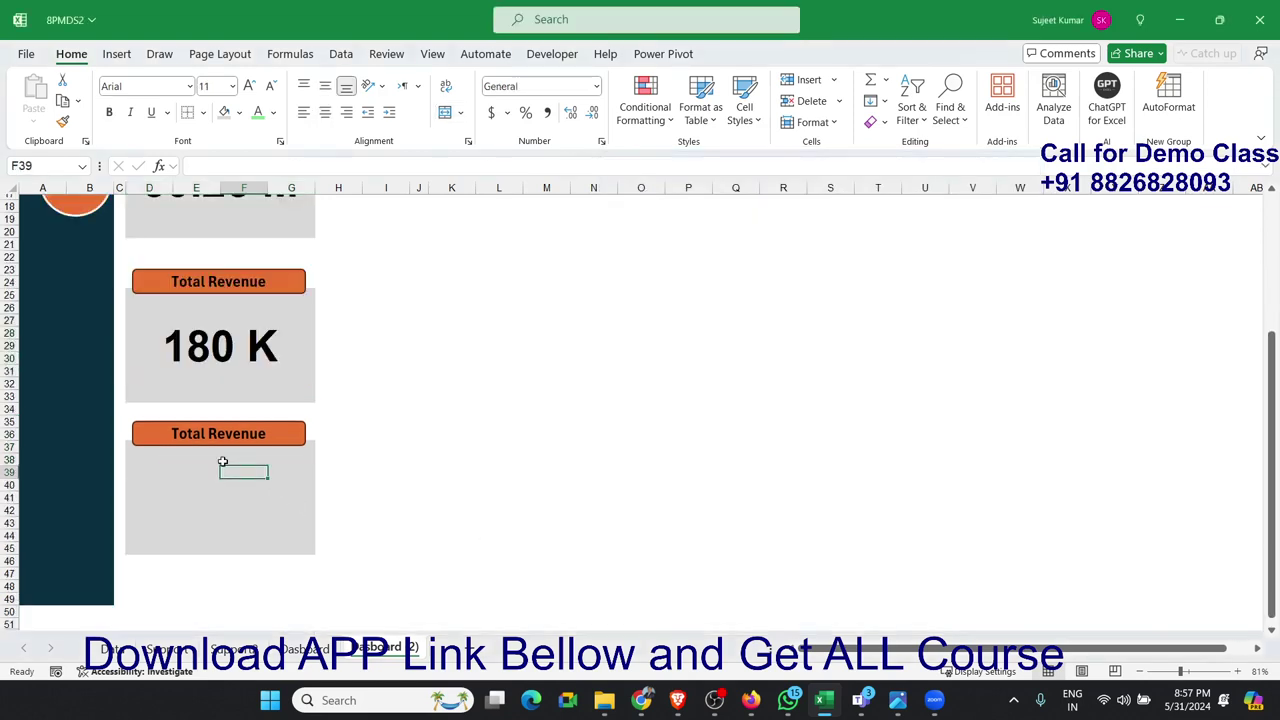
Step: Copy the participants card into the third card and link it to Support2's Count of Training Type
{"action": "left_click", "coordinate": [223, 345]}
{"action": "key", "text": "ctrl+c"}
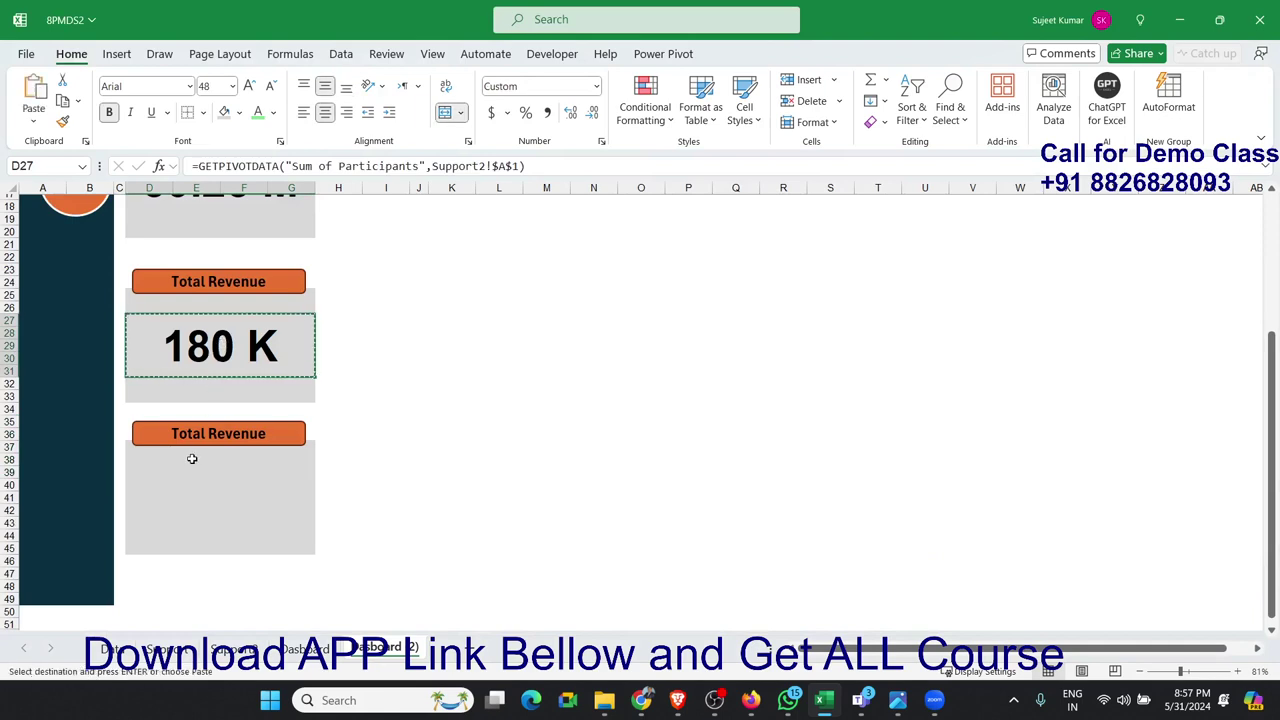
{"action": "left_click", "coordinate": [189, 470]}
{"action": "left_click", "coordinate": [157, 469]}
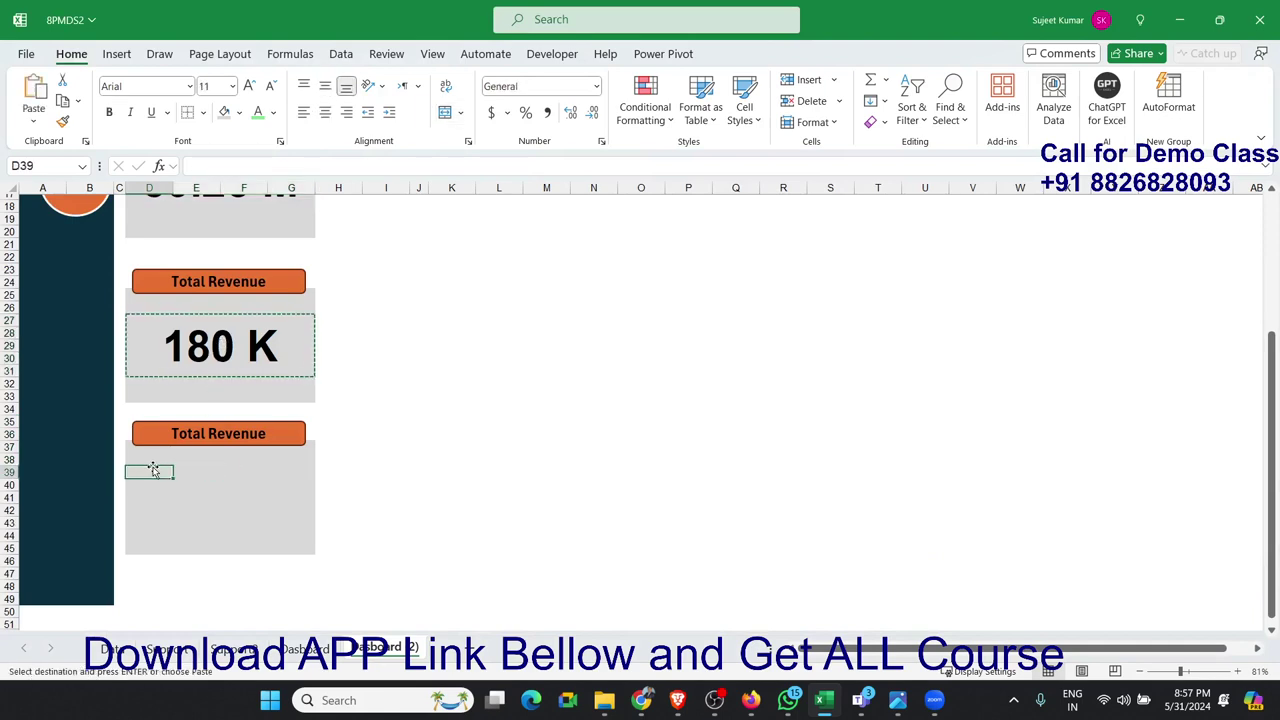
{"action": "key", "text": "ctrl+v"}
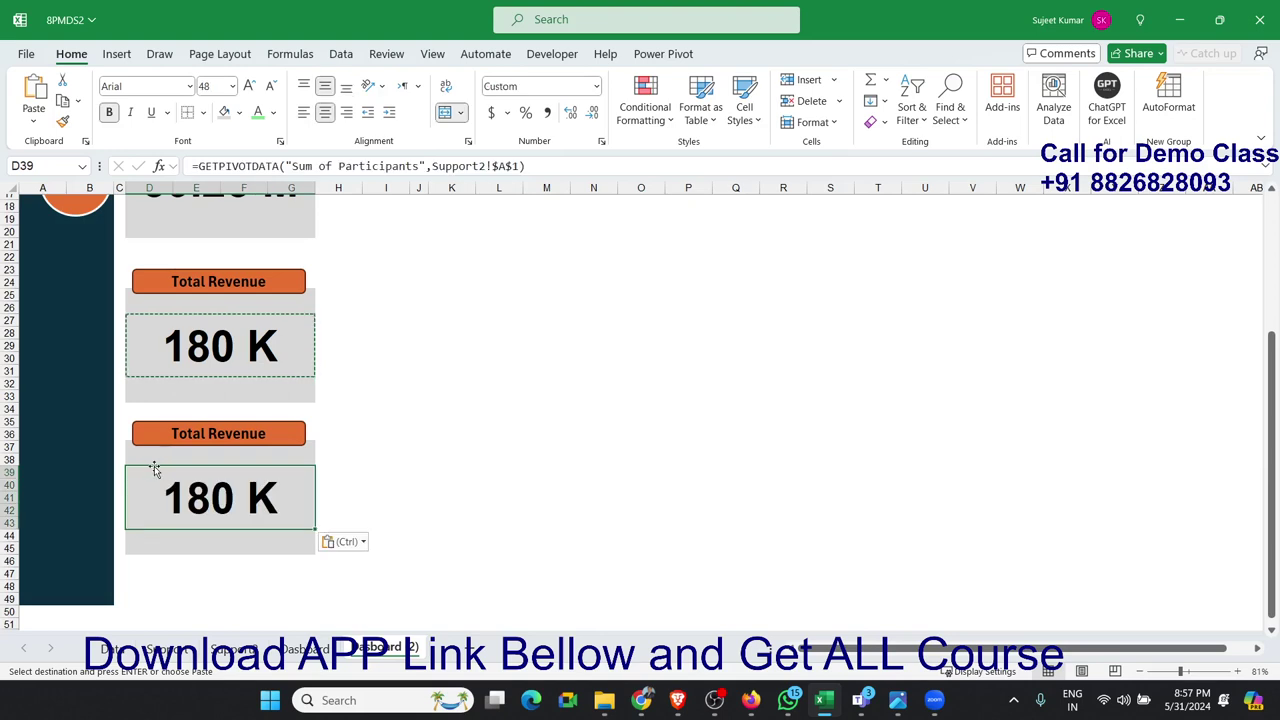
{"action": "type", "text": "="}
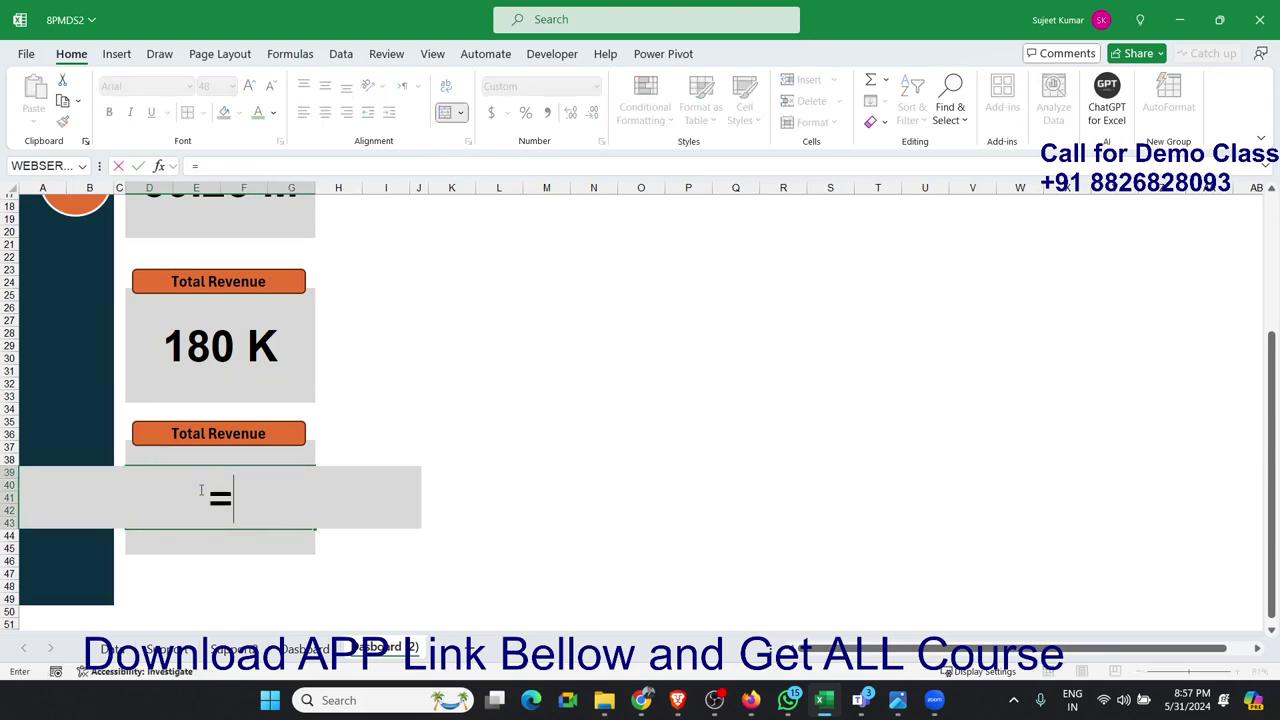
{"action": "left_click", "coordinate": [240, 648]}
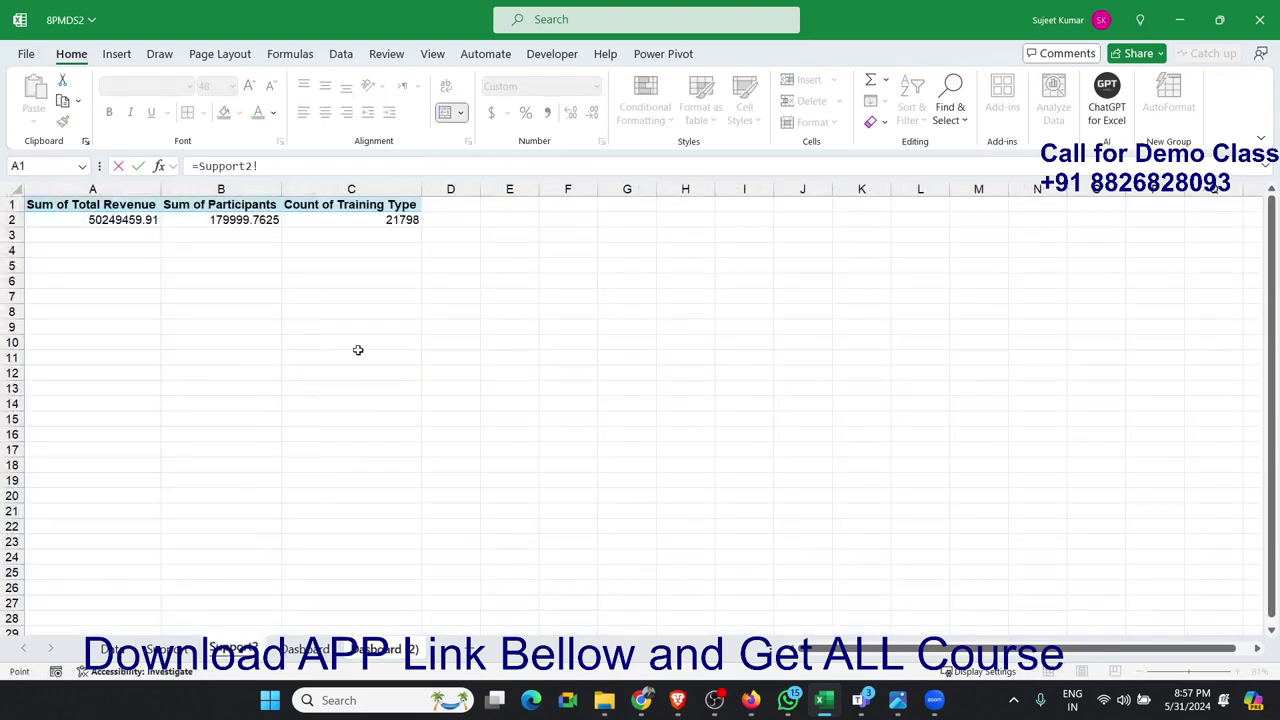
{"action": "left_click", "coordinate": [388, 220]}
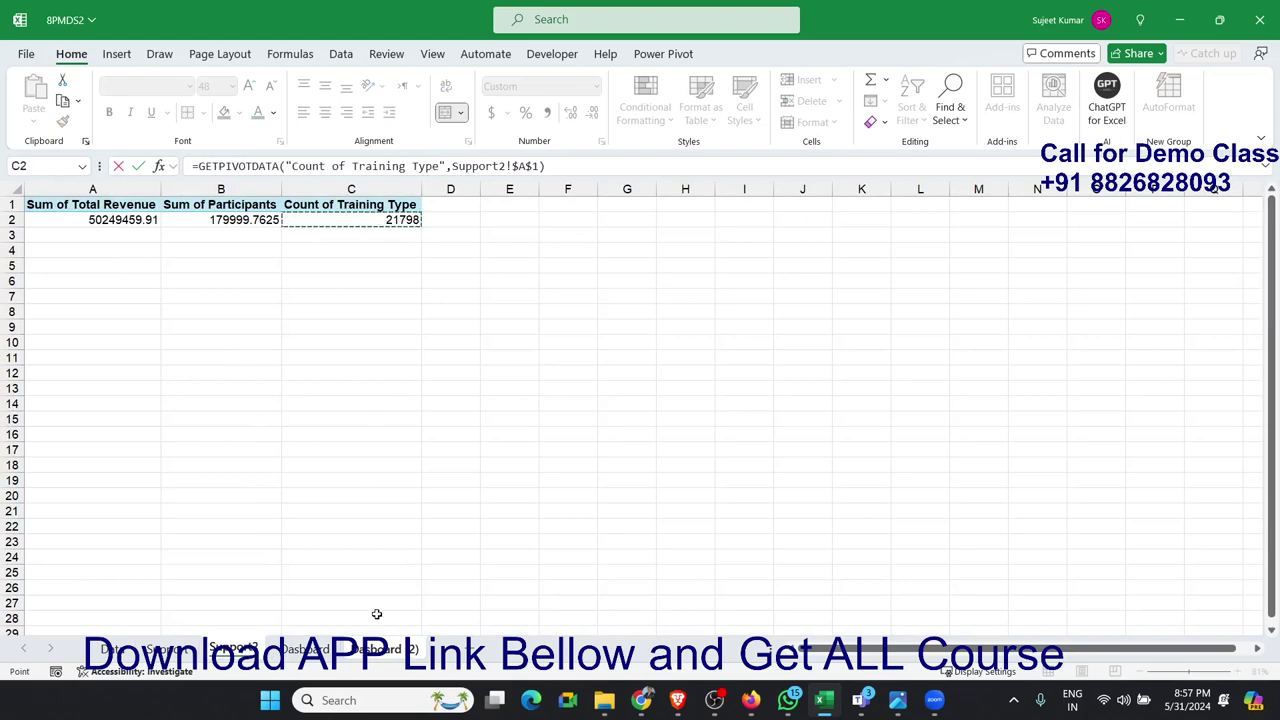
{"action": "key", "text": "Return"}
{"action": "key", "text": "Up"}
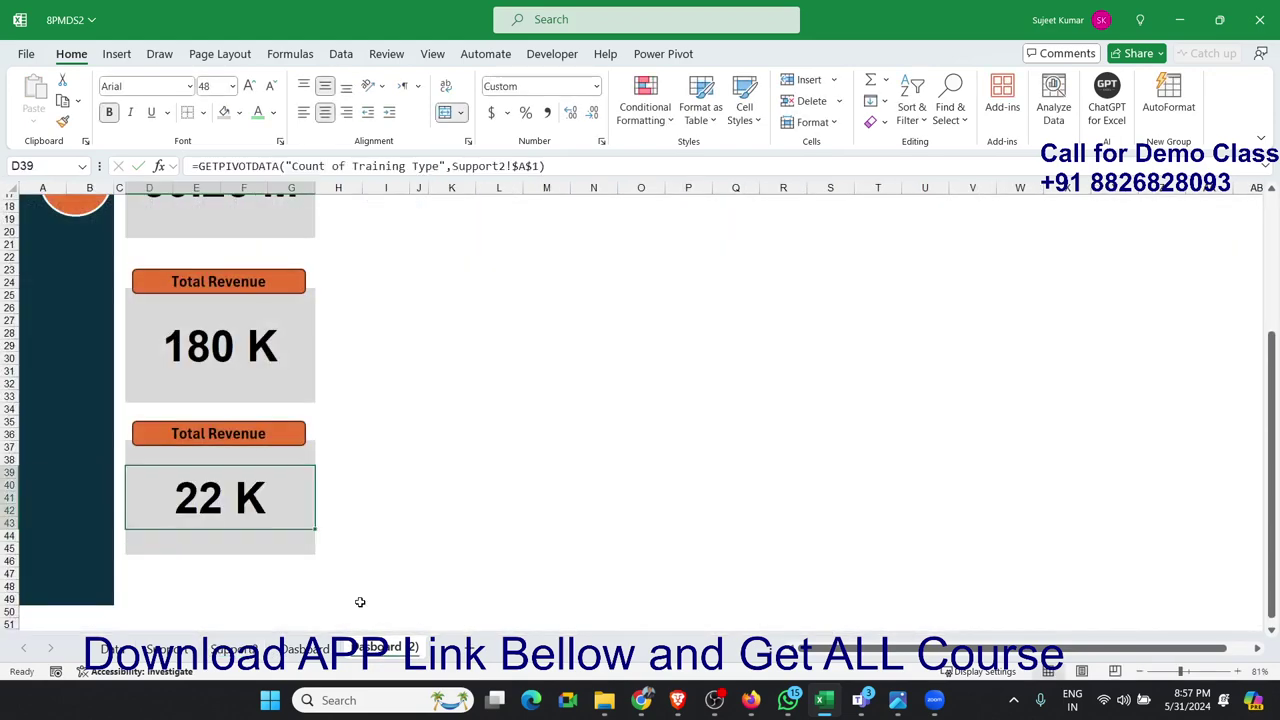
Step: Show formulas on the dashboard, then close Task Manager and return to the sheet
{"action": "key", "text": "ctrl+grave"}
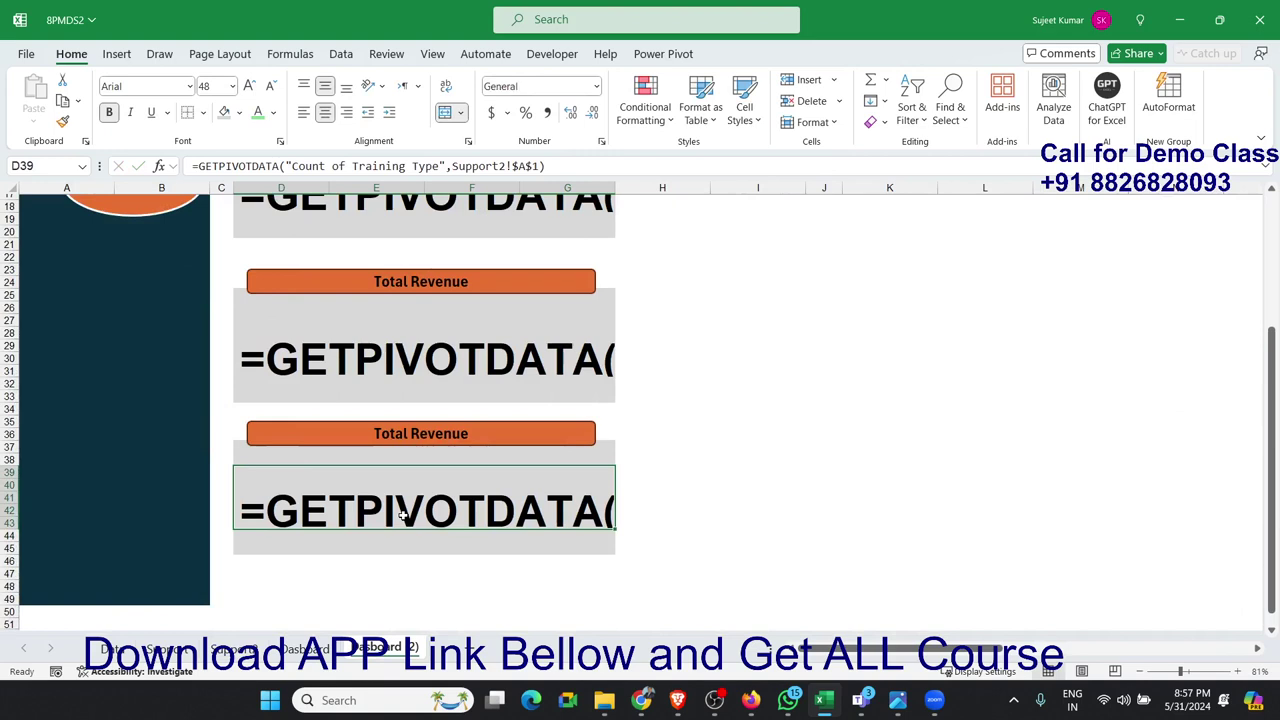
{"action": "key", "text": "ctrl+shift+Escape"}
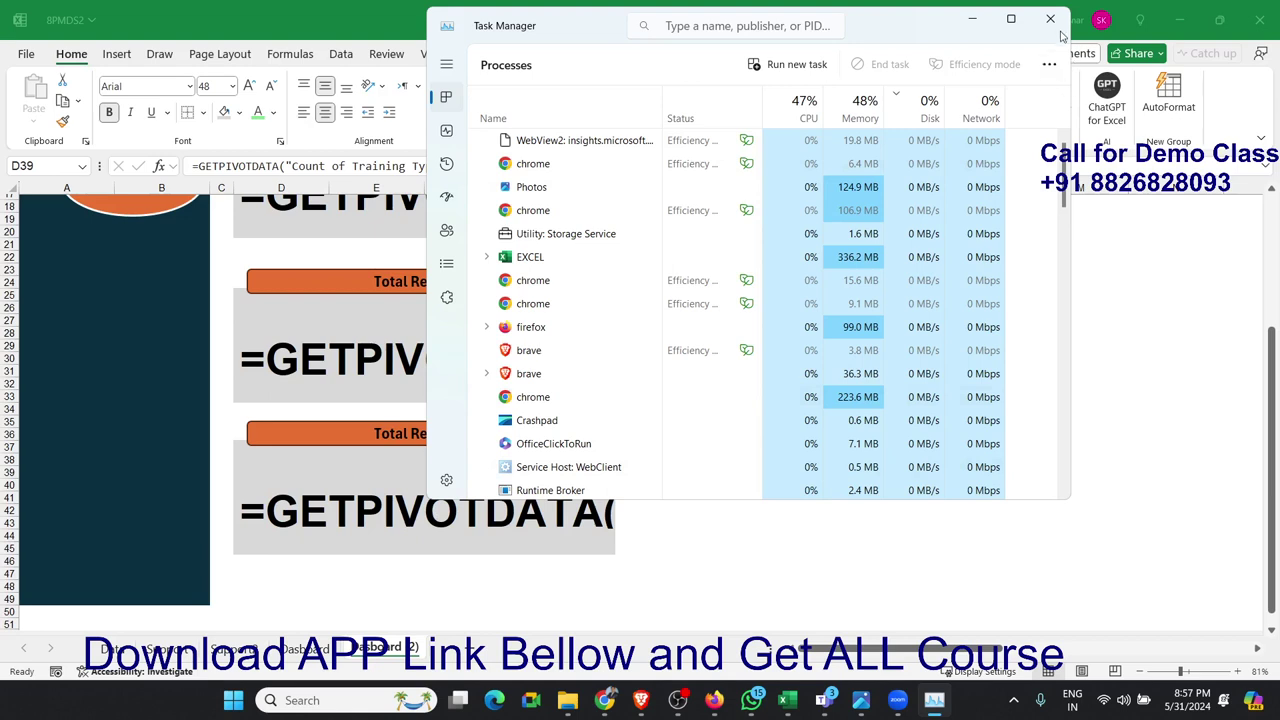
{"action": "key", "text": "alt+F4"}
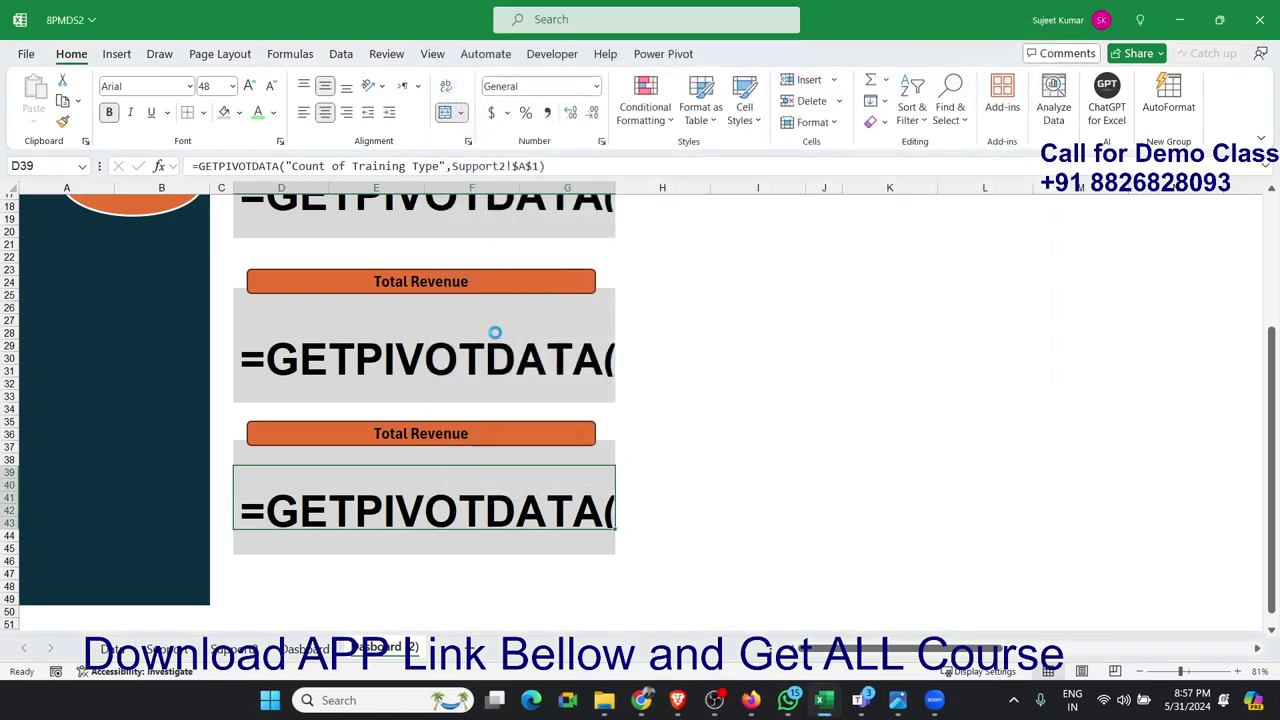
{"action": "left_click", "coordinate": [645, 386]}
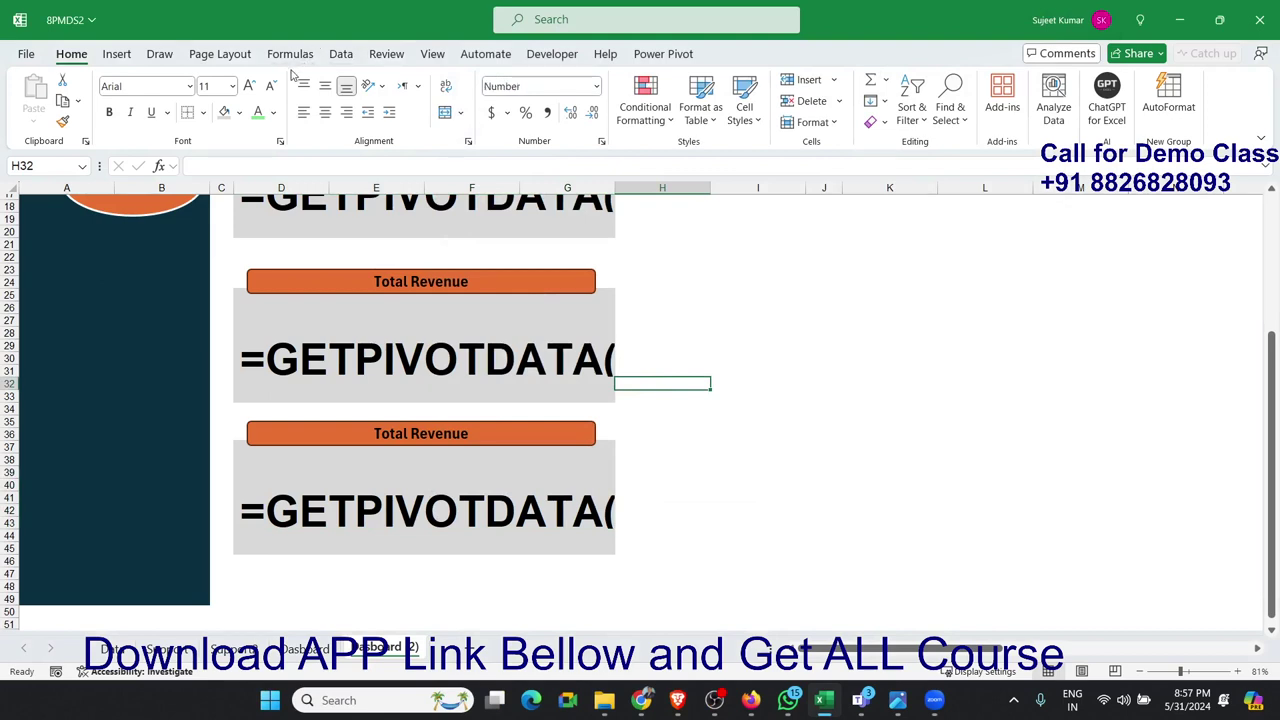
Step: Turn off formula display and merge D44:G45 beneath the 21798 card
{"action": "key", "text": "ctrl+grave"}
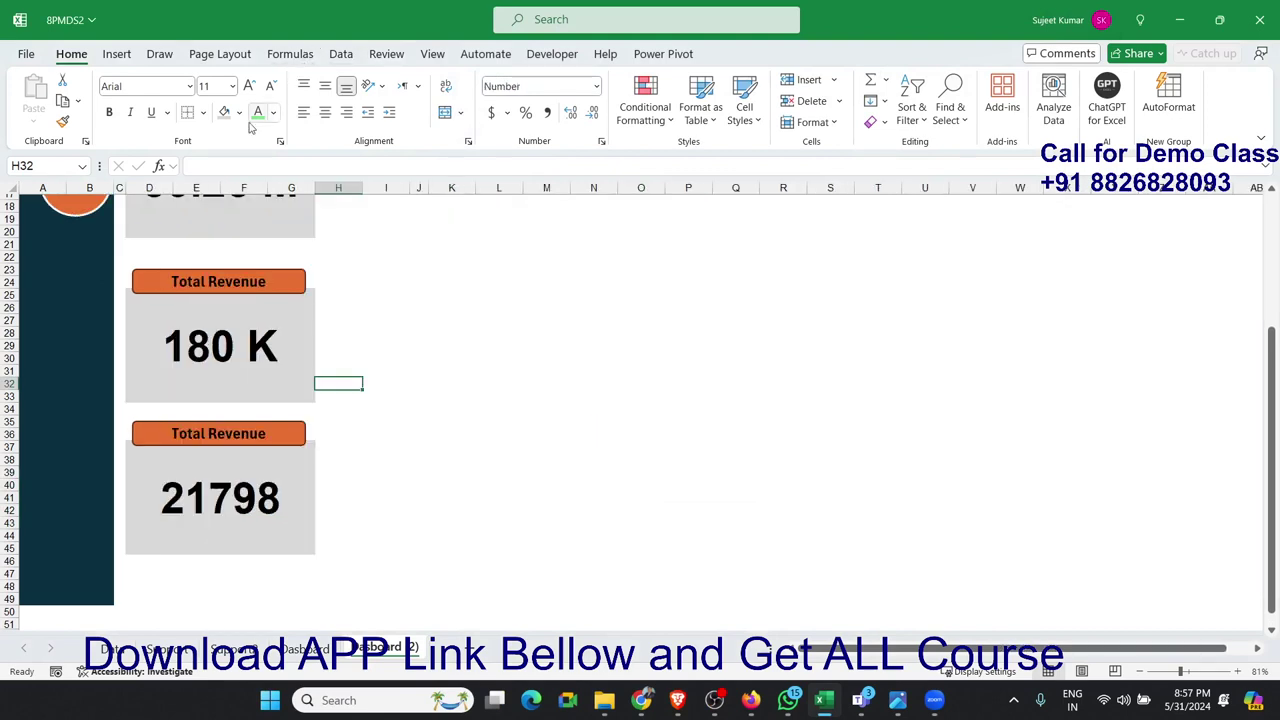
{"action": "left_click", "coordinate": [204, 492]}
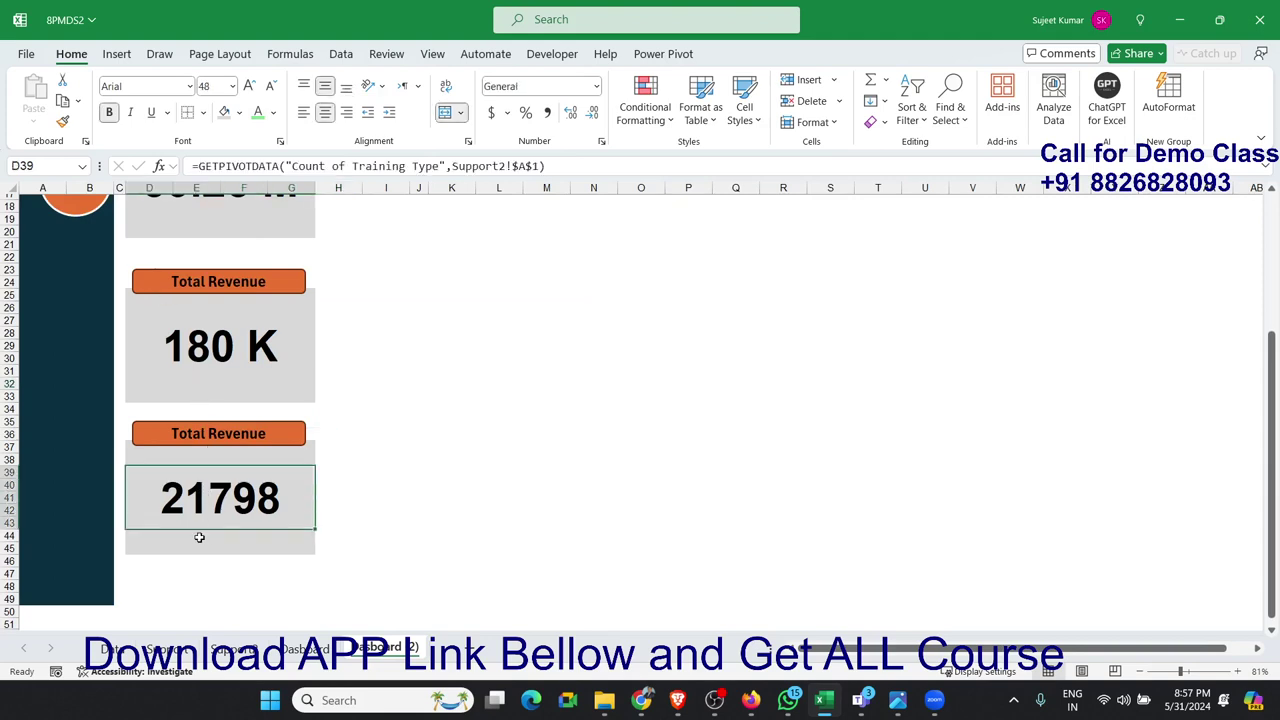
{"action": "left_click", "coordinate": [199, 537]}
{"action": "key", "text": "Left"}
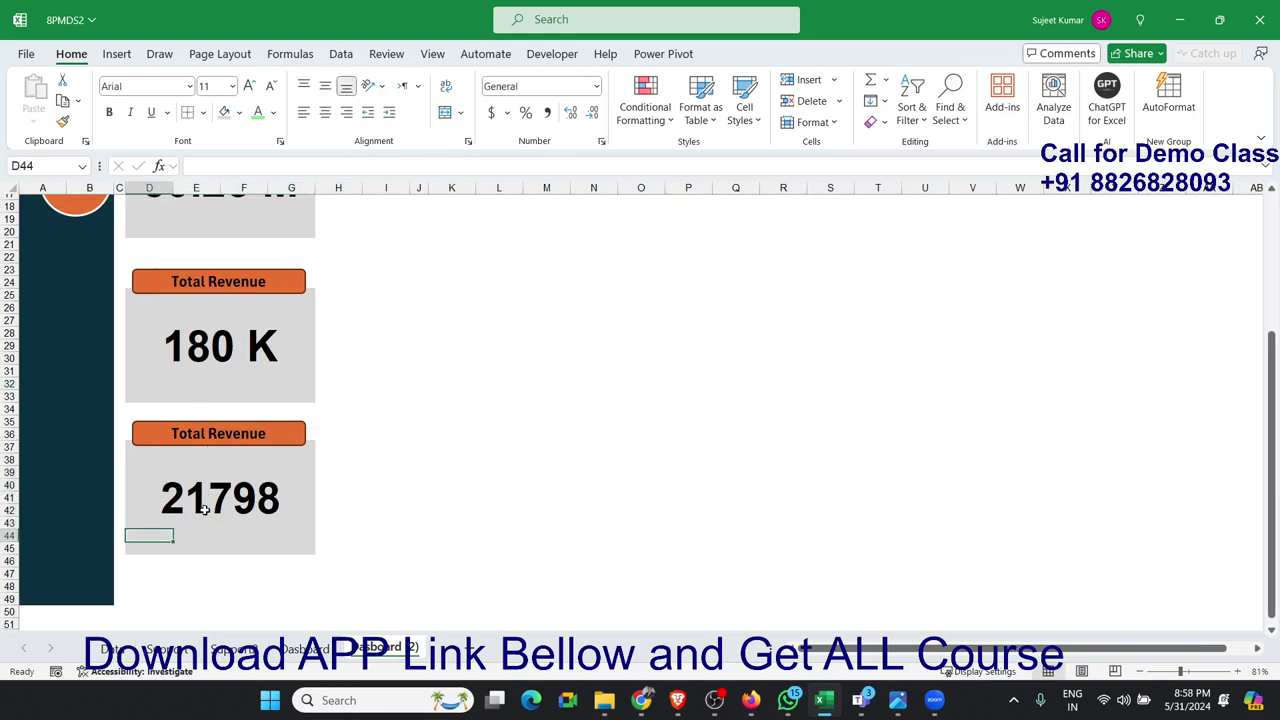
{"action": "key", "text": "shift+Right"}
{"action": "key", "text": "shift+Right"}
{"action": "key", "text": "shift+Right"}
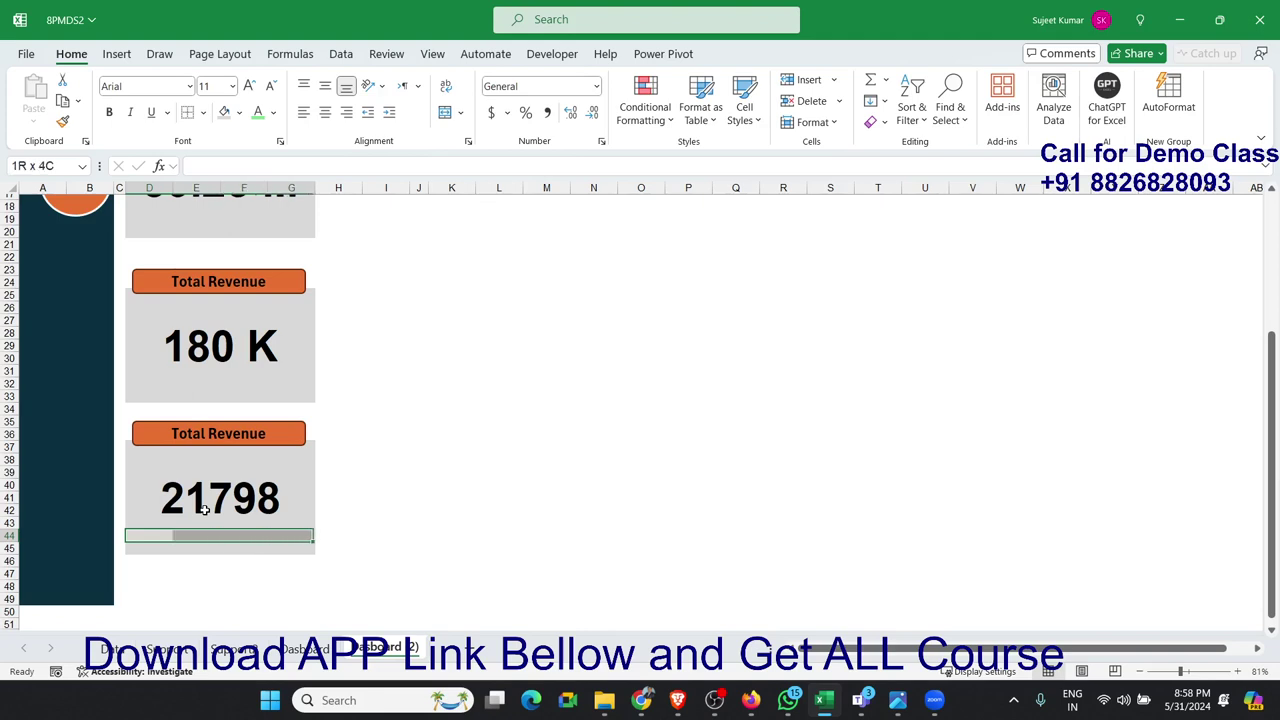
{"action": "key", "text": "shift+Down"}
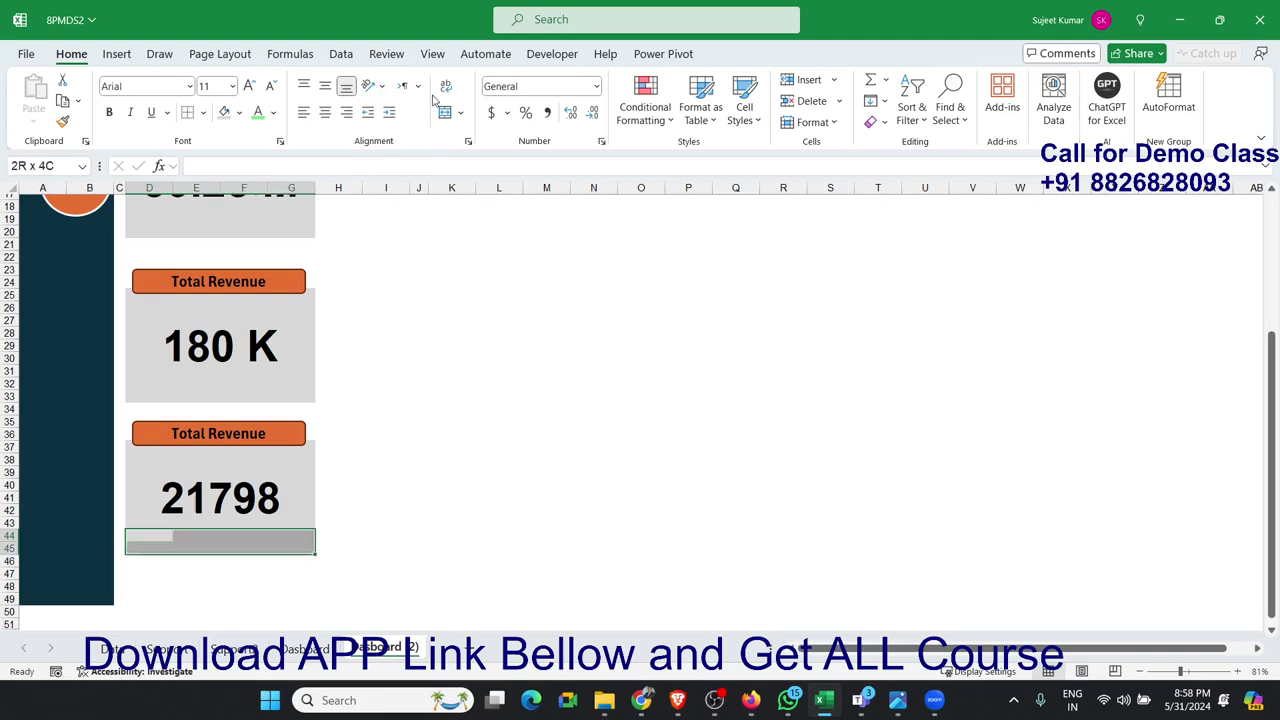
{"action": "left_click", "coordinate": [444, 112]}
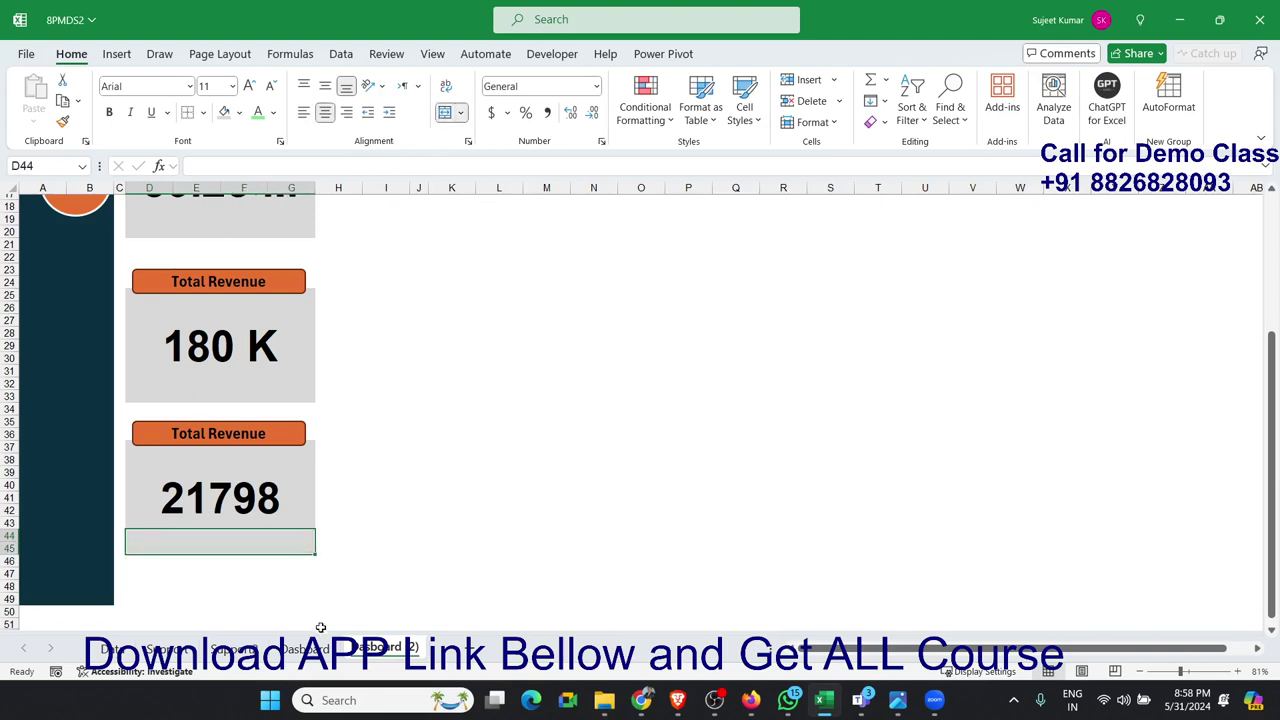
{"action": "left_click", "coordinate": [240, 649]}
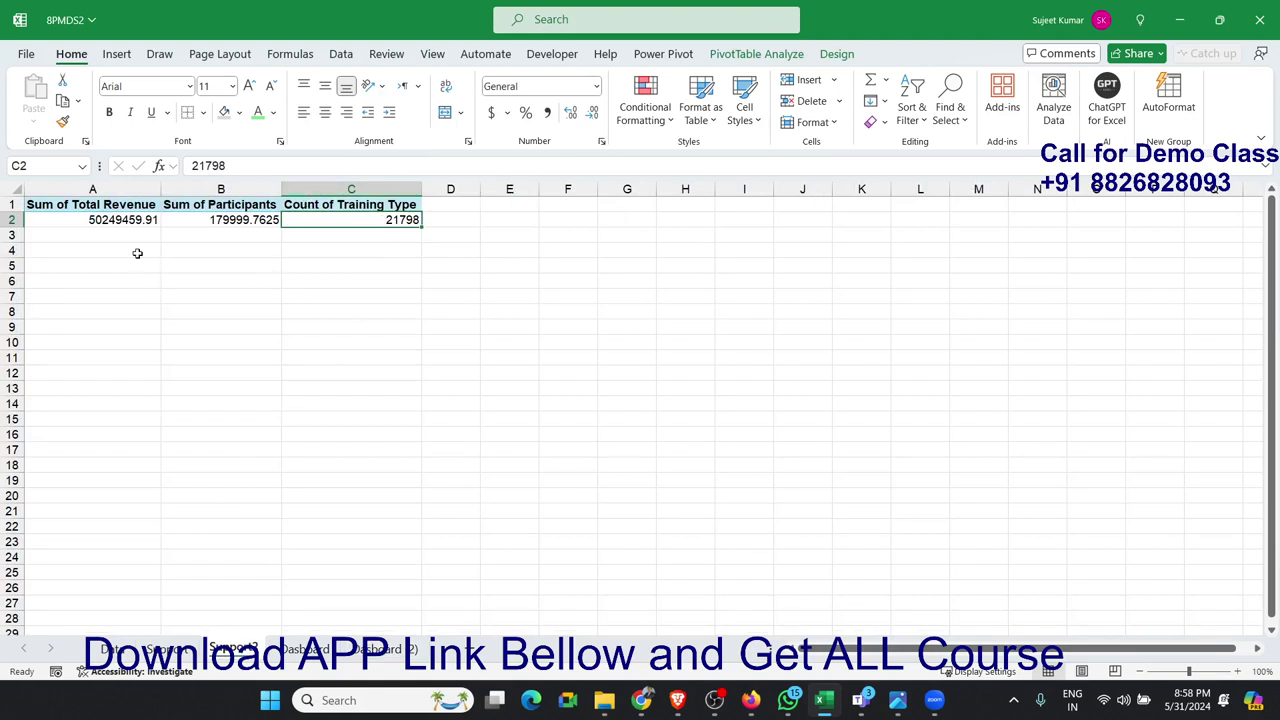
Step: Copy the Support2 pivot table A1:C2 to E1 and show its field list
{"action": "left_click_drag", "start_coordinate": [95, 197], "coordinate": [299, 208]}
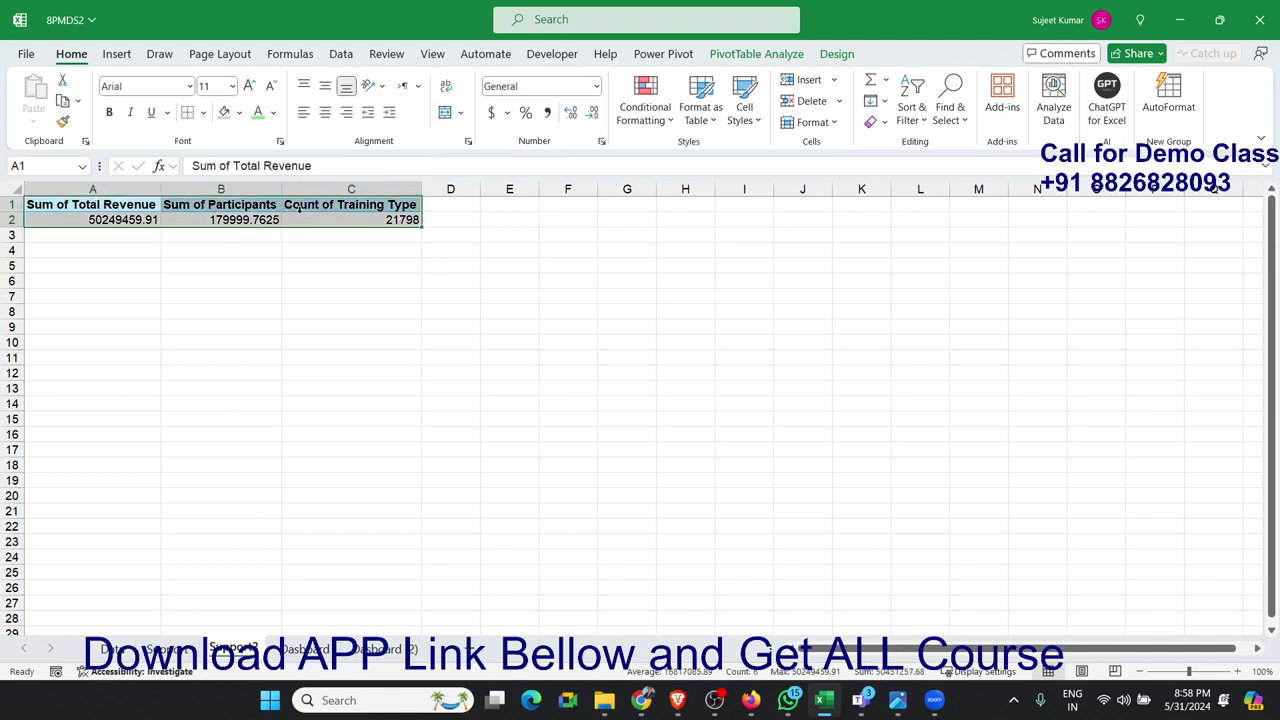
{"action": "key", "text": "ctrl+c"}
{"action": "left_click", "coordinate": [508, 206]}
{"action": "key", "text": "ctrl+v"}
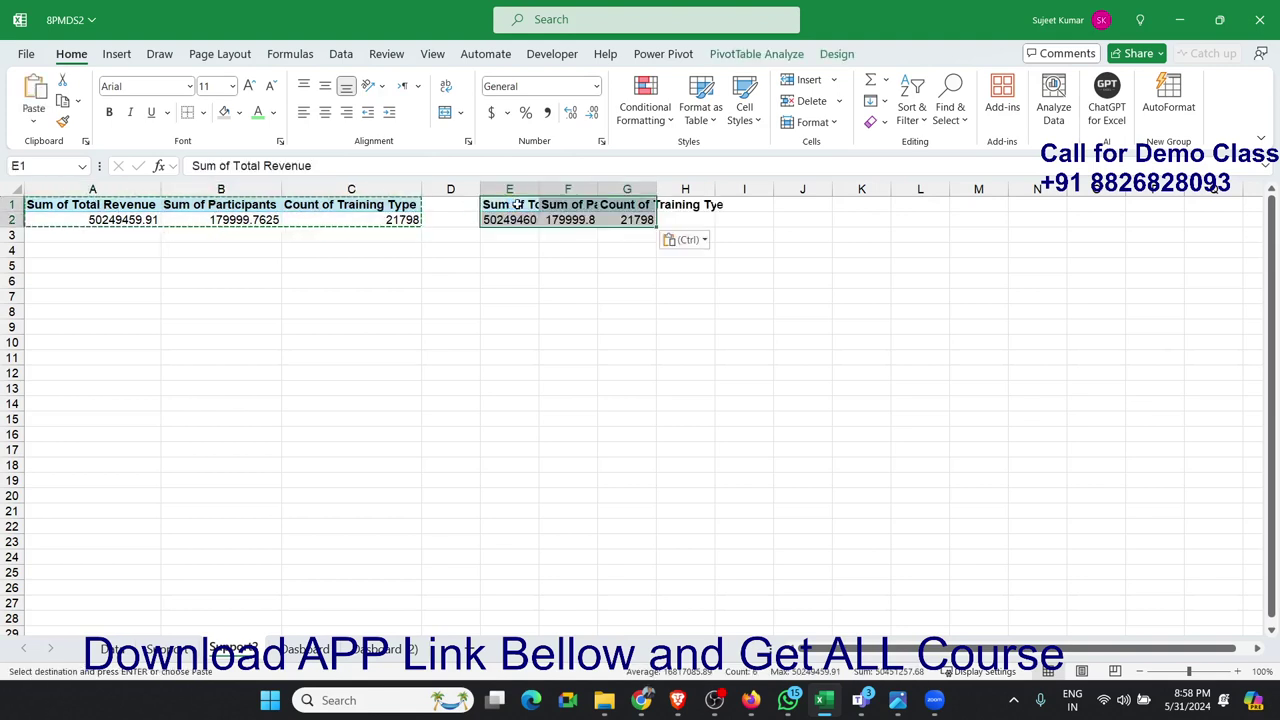
{"action": "left_click", "coordinate": [516, 216]}
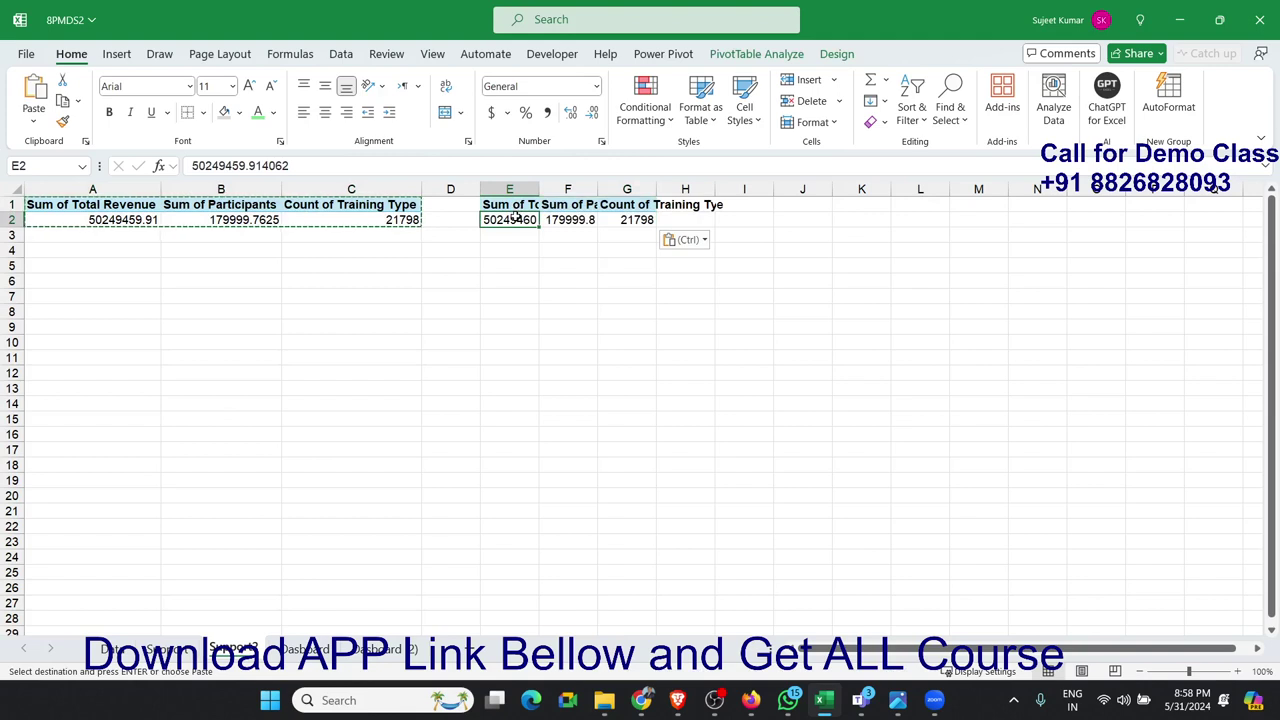
{"action": "right_click", "coordinate": [519, 221]}
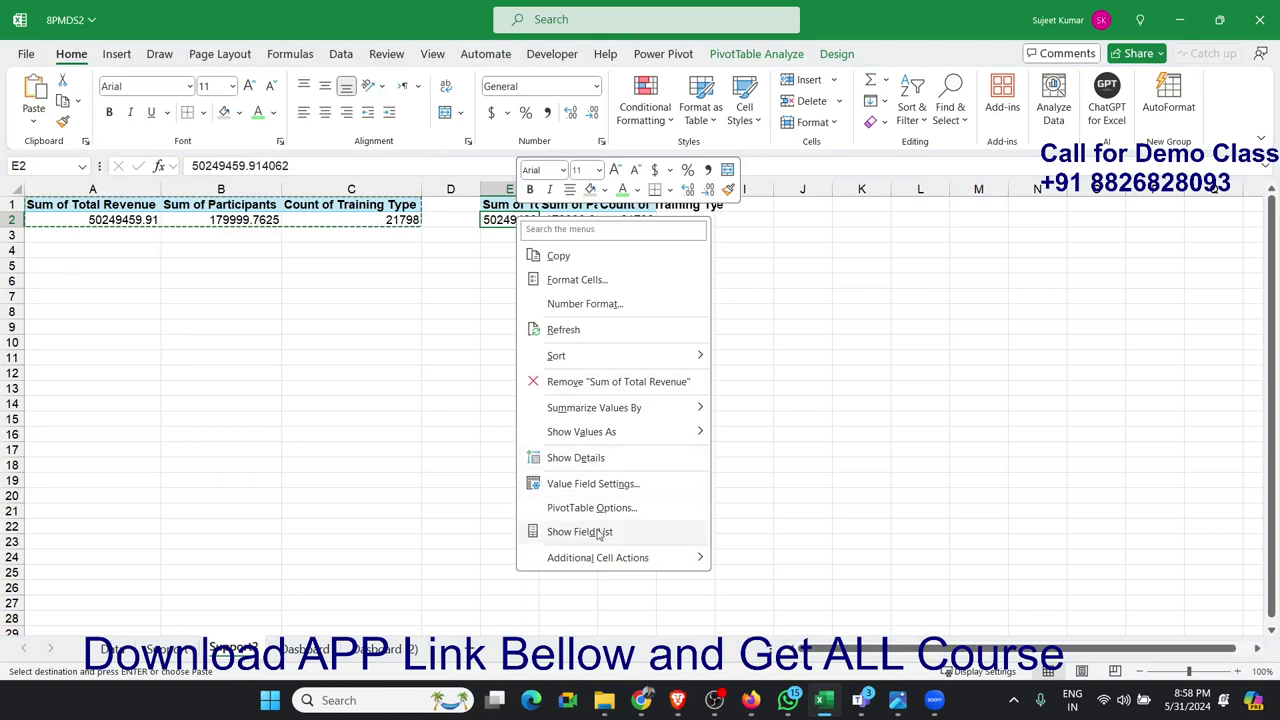
{"action": "left_click", "coordinate": [600, 531]}
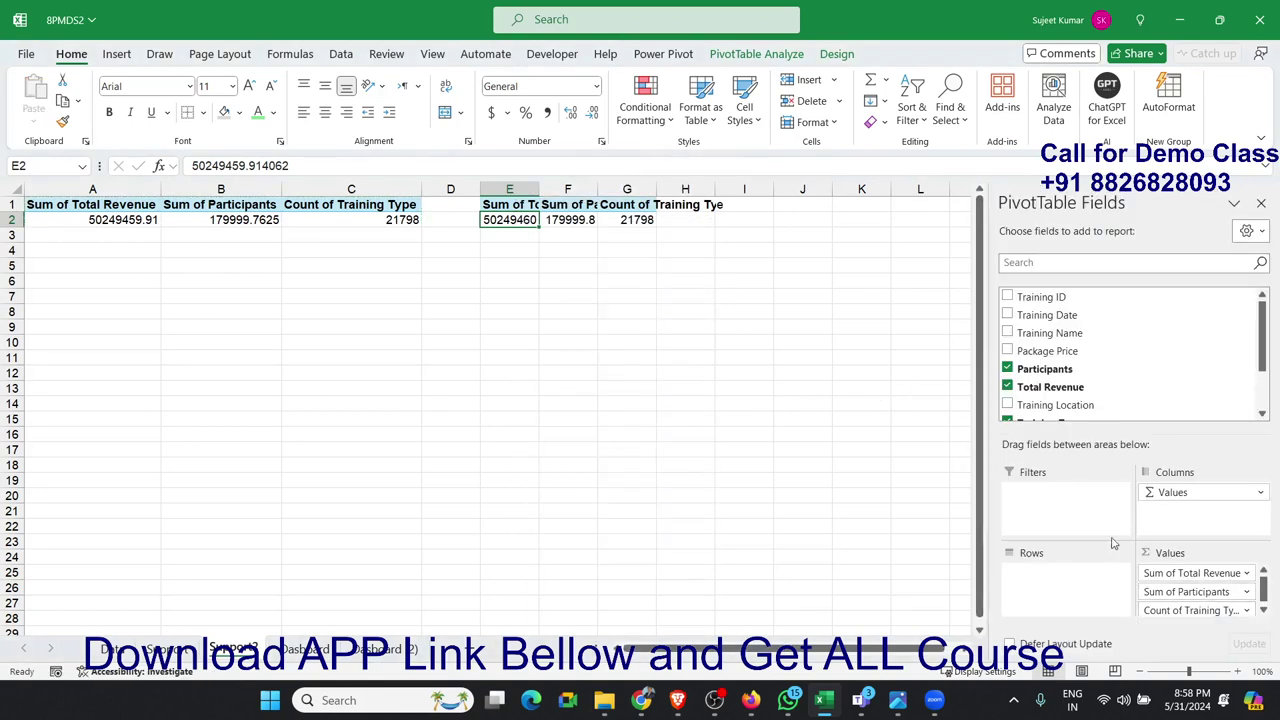
Step: Reduce the copied pivot to a Training Type row list showing Direct and Online
{"action": "left_click_drag", "start_coordinate": [1160, 573], "coordinate": [1183, 420]}
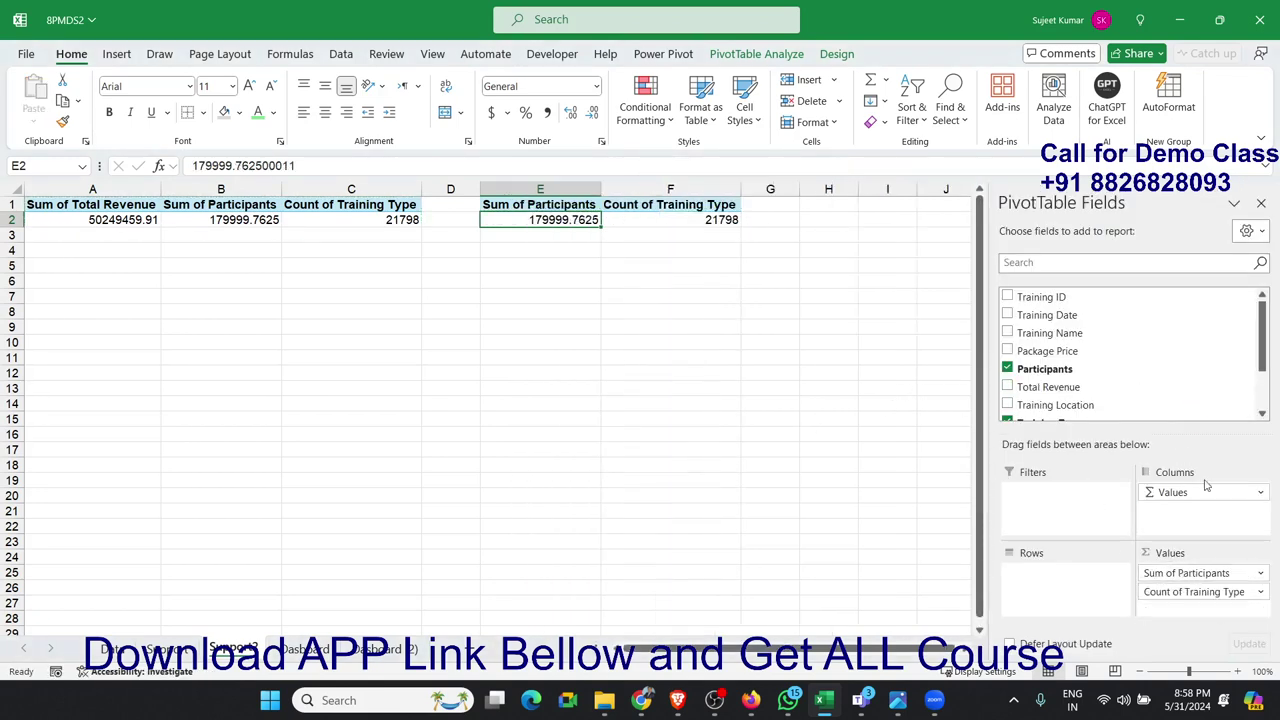
{"action": "left_click_drag", "start_coordinate": [1215, 575], "coordinate": [1197, 389]}
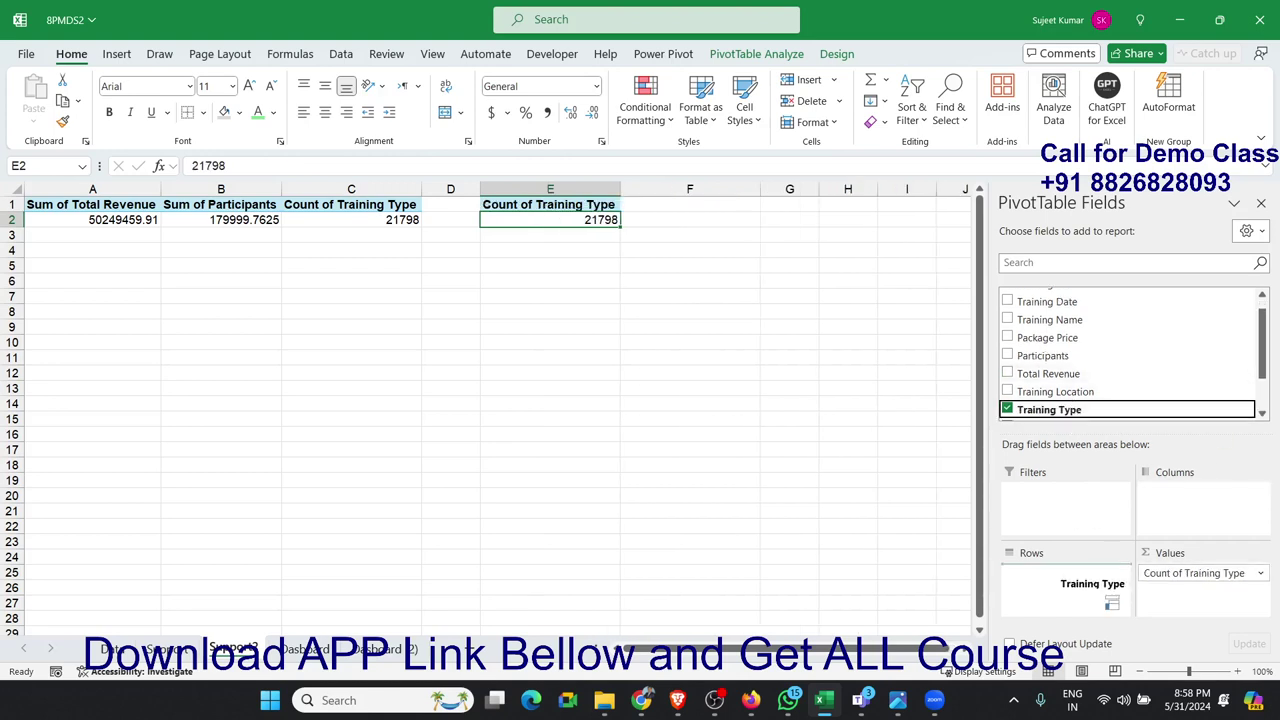
{"action": "left_click_drag", "start_coordinate": [1090, 410], "coordinate": [1110, 598]}
{"action": "left_click_drag", "start_coordinate": [1185, 573], "coordinate": [1159, 436]}
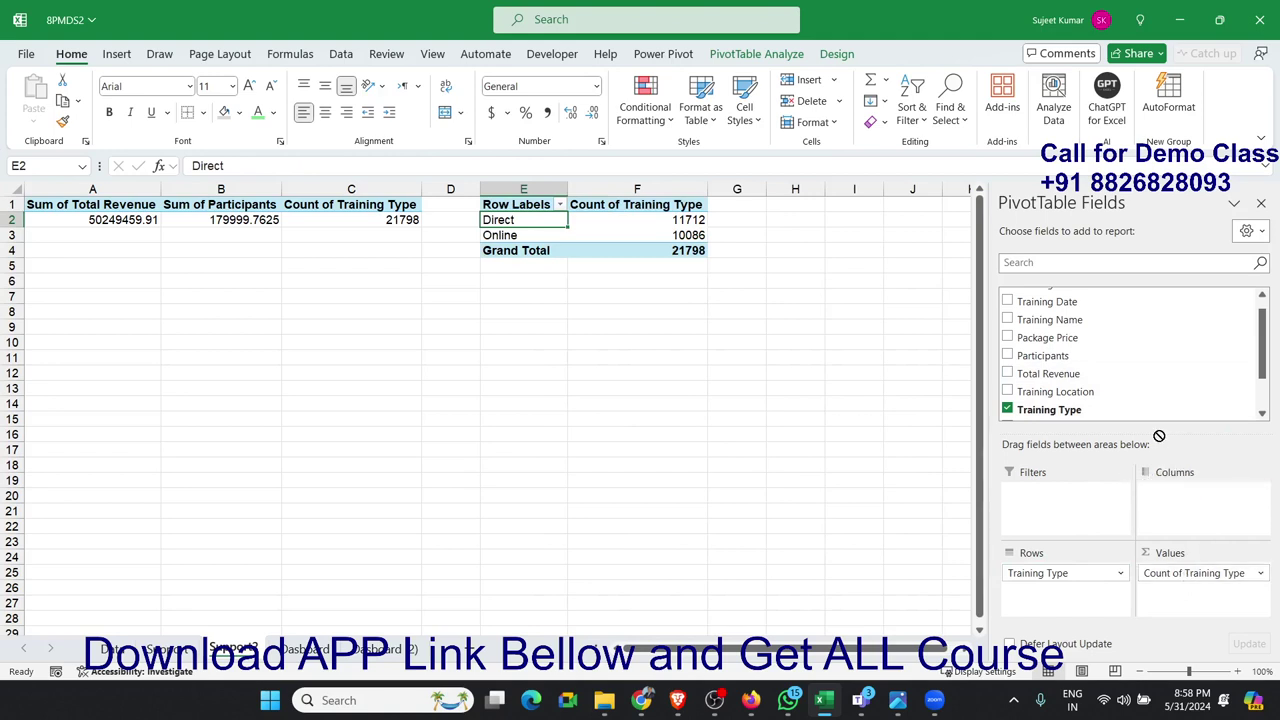
{"action": "left_click_drag", "start_coordinate": [1214, 573], "coordinate": [1148, 381]}
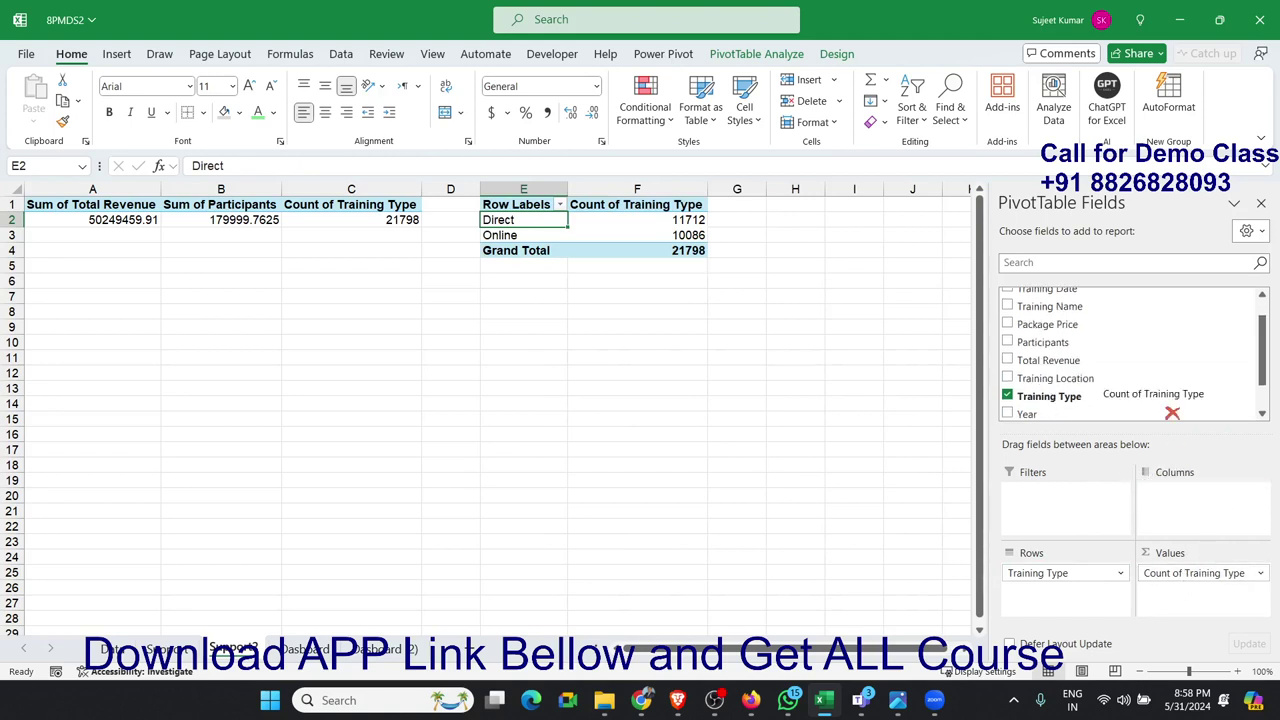
{"action": "left_click", "coordinate": [393, 648]}
{"action": "type", "text": "="}
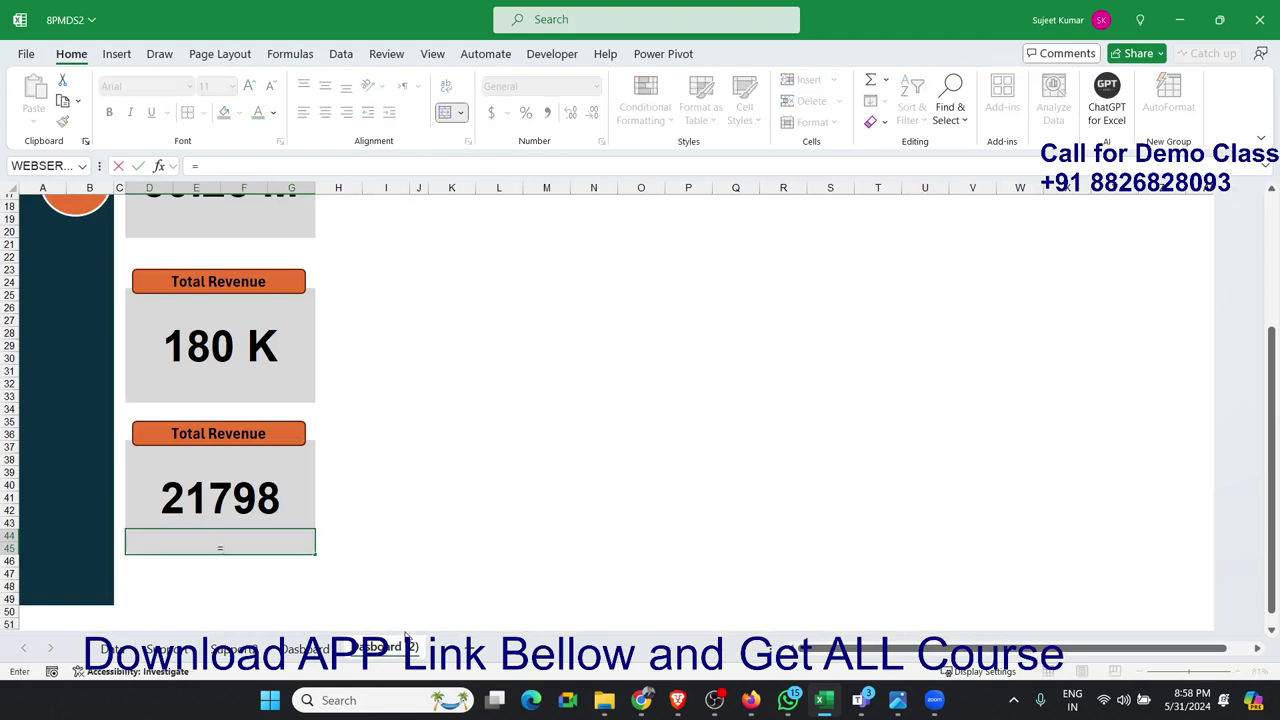
Step: Link D44 to Support2!E2 so it shows 'Direct', middle-aligned at 22 pt
{"action": "left_click", "coordinate": [228, 649]}
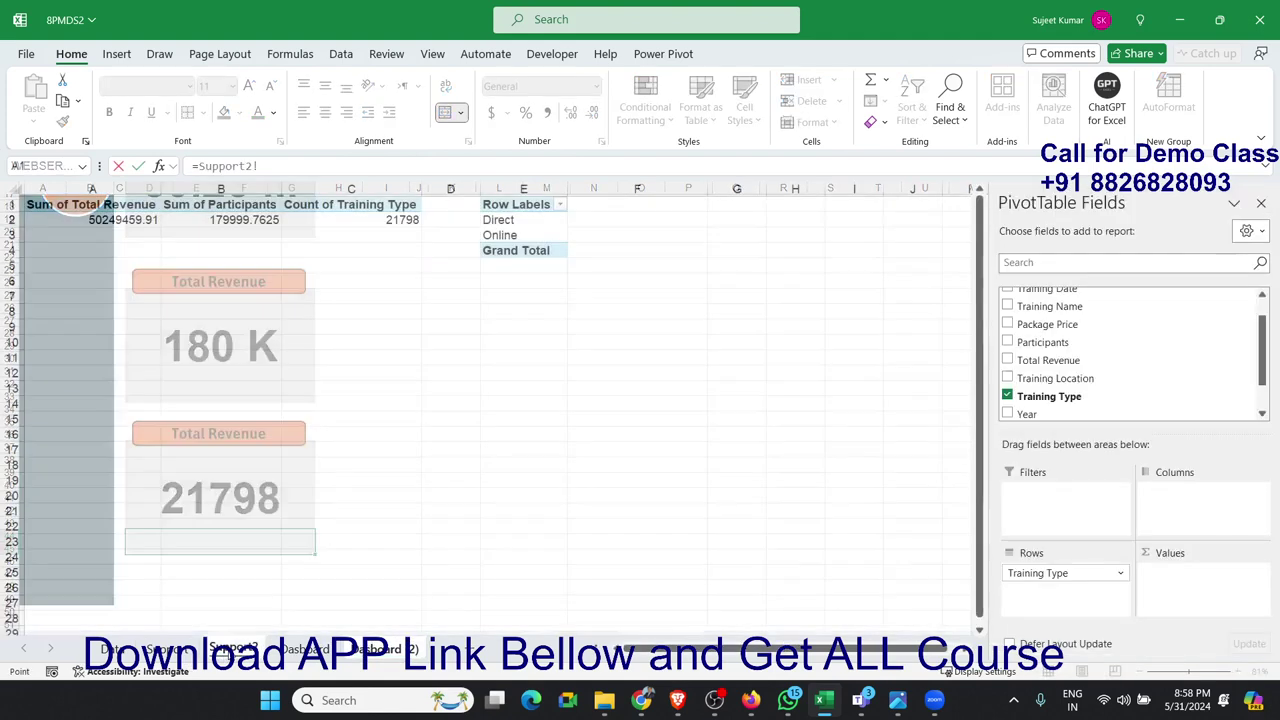
{"action": "left_click", "coordinate": [484, 219]}
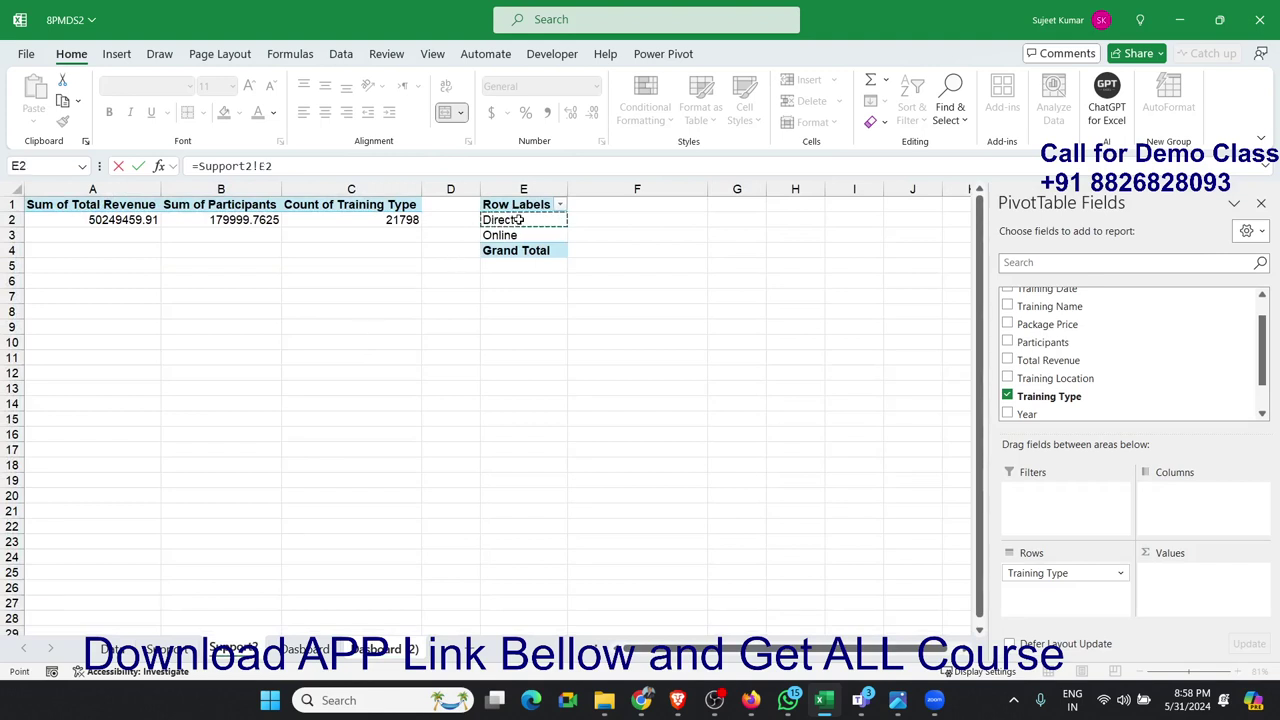
{"action": "key", "text": "Return"}
{"action": "key", "text": "Up"}
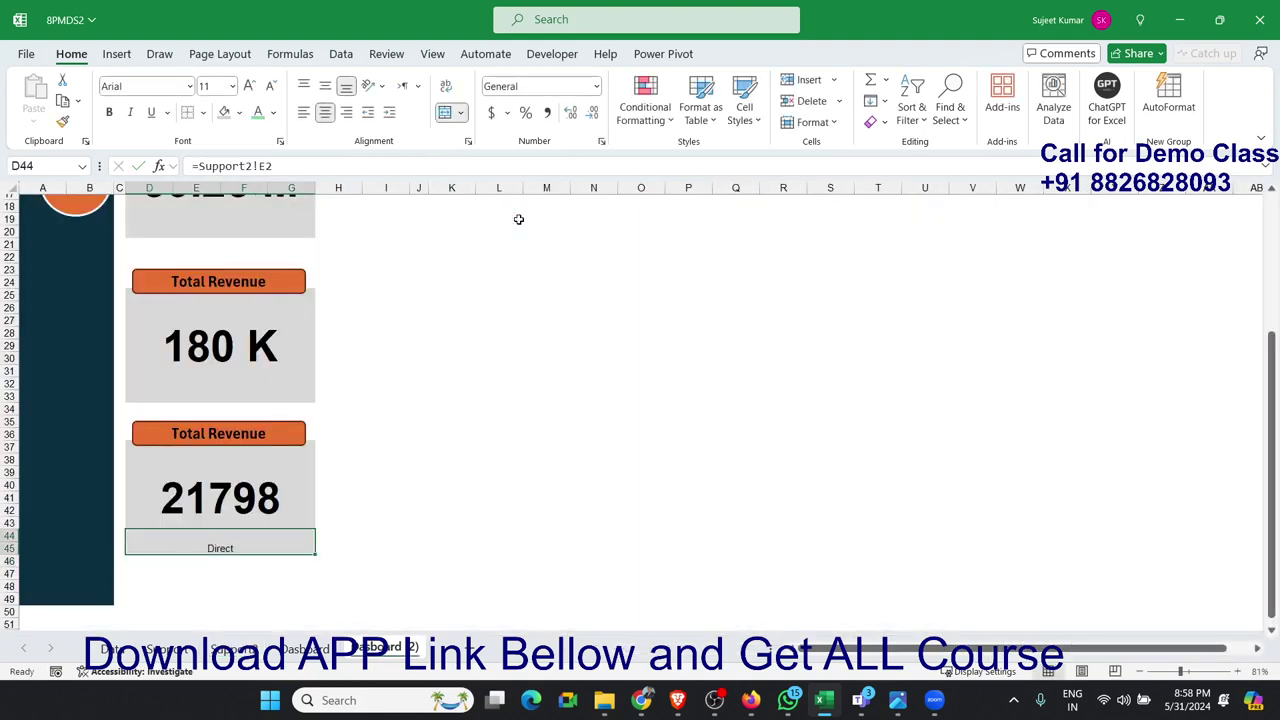
{"action": "left_click", "coordinate": [325, 86]}
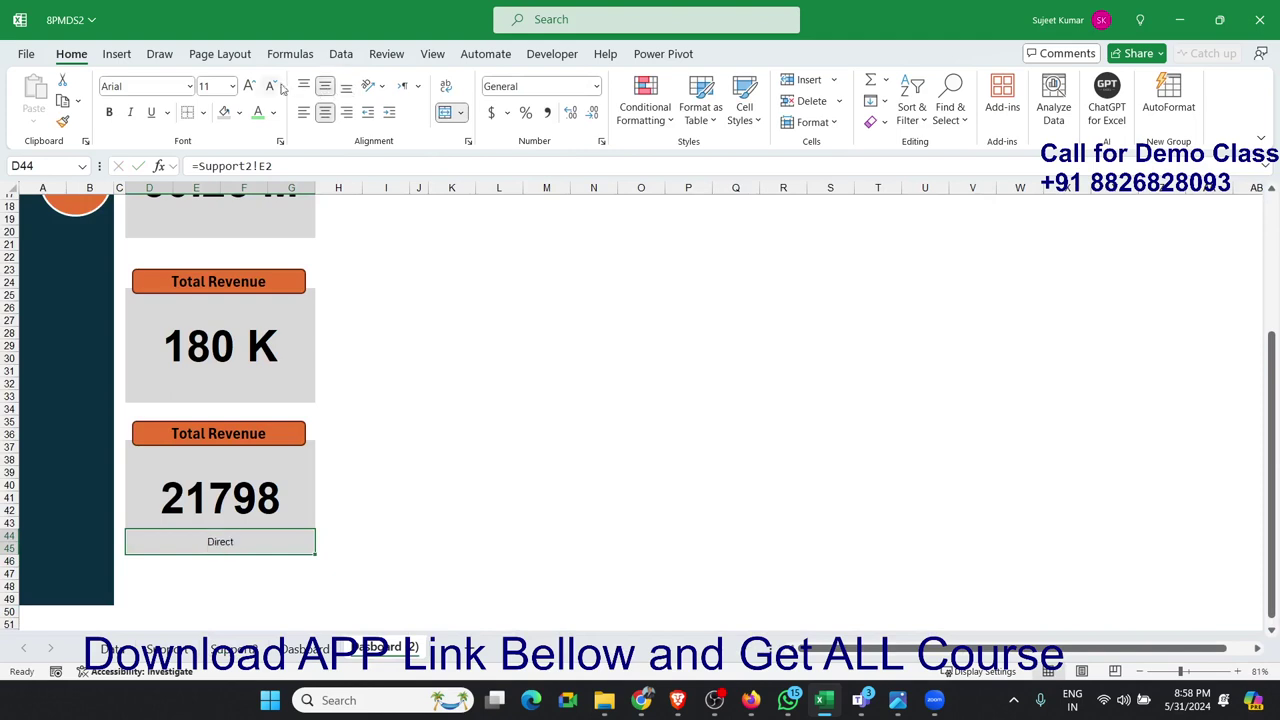
{"action": "left_click", "coordinate": [257, 87]}
{"action": "left_click", "coordinate": [257, 87]}
{"action": "left_click", "coordinate": [257, 87]}
{"action": "left_click", "coordinate": [257, 87]}
{"action": "left_click", "coordinate": [257, 87]}
{"action": "left_click", "coordinate": [257, 87]}
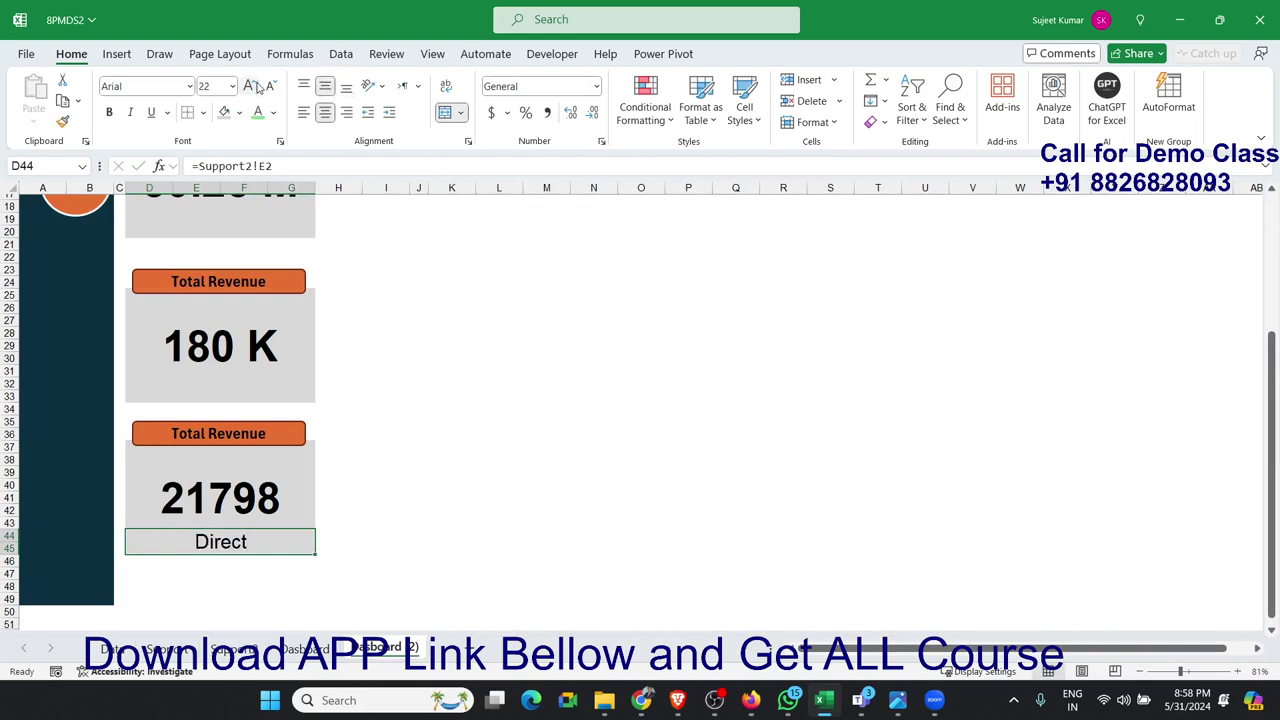
Step: Delete the Revnue rectangle shape from Dashboard (2)
{"action": "scroll", "coordinate": [575, 340], "scroll_direction": "up", "scroll_amount": 3}
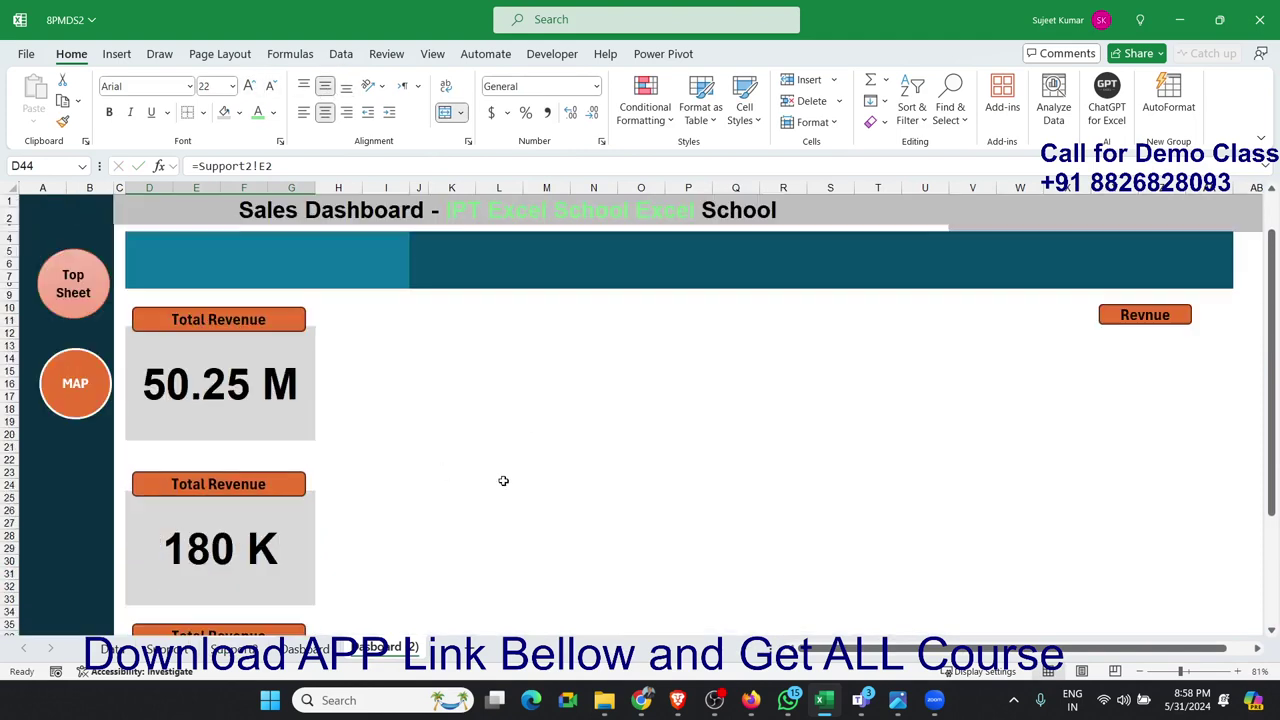
{"action": "scroll", "coordinate": [503, 480], "scroll_direction": "up", "scroll_amount": 3}
{"action": "left_click", "coordinate": [1100, 318]}
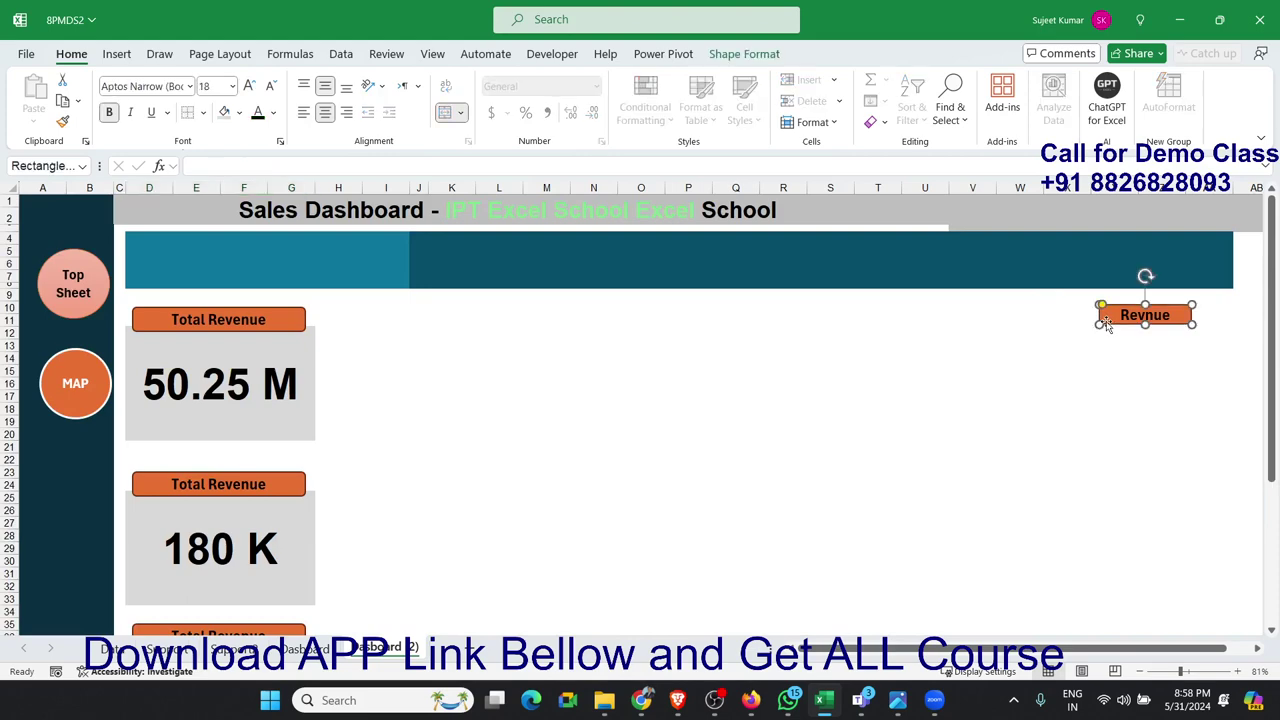
{"action": "key", "text": "Delete"}
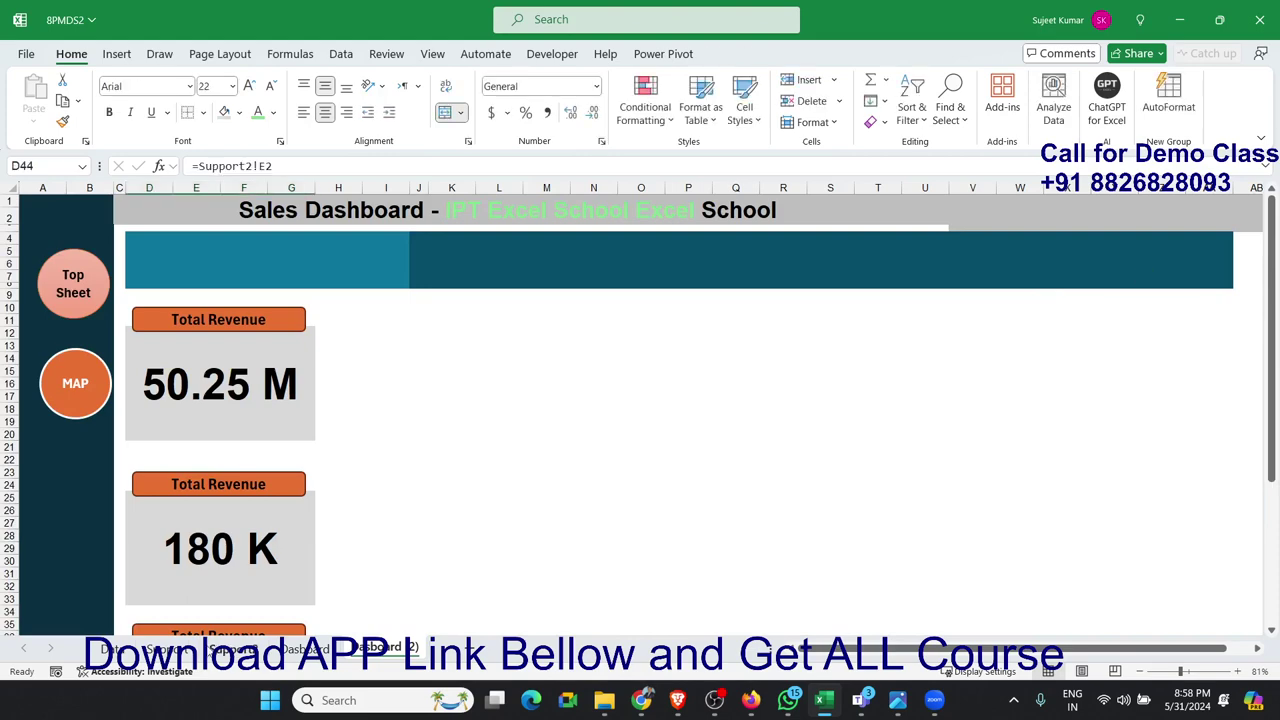
{"action": "left_click", "coordinate": [152, 649]}
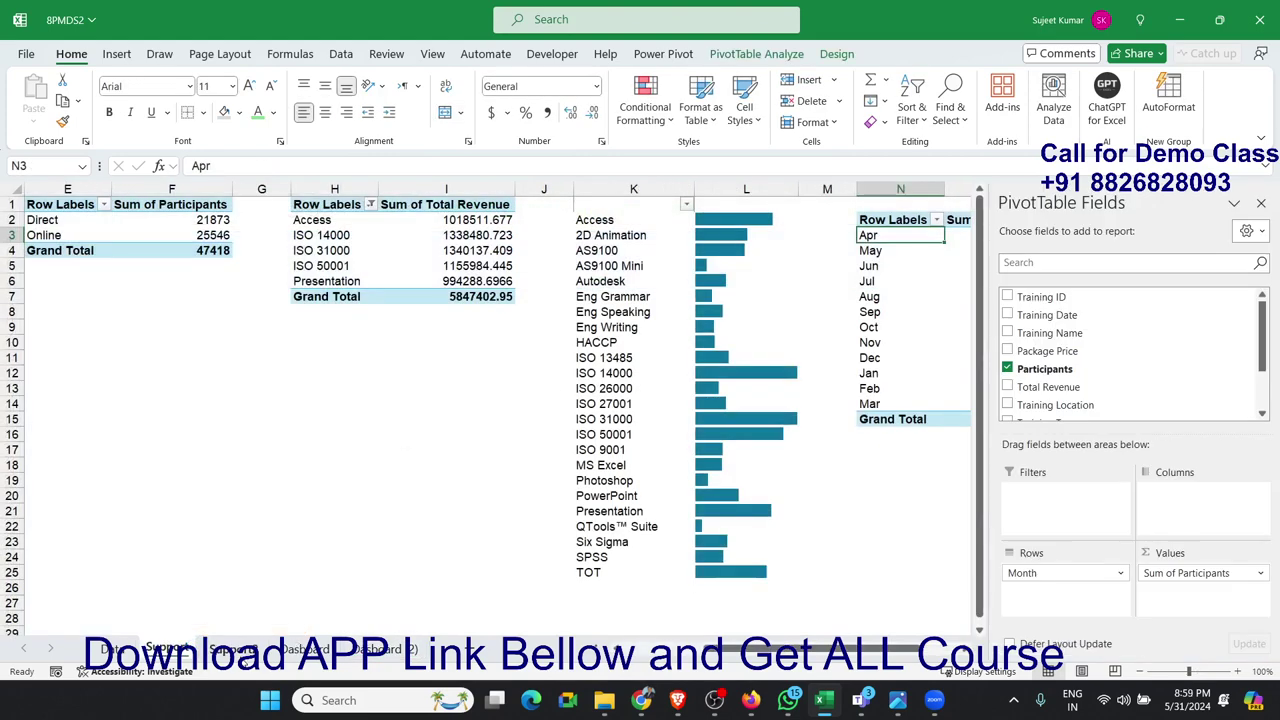
Step: Copy the Training Type pivot table from E1 on Support2 to G1
{"action": "left_click", "coordinate": [233, 649]}
{"action": "left_click", "coordinate": [517, 205]}
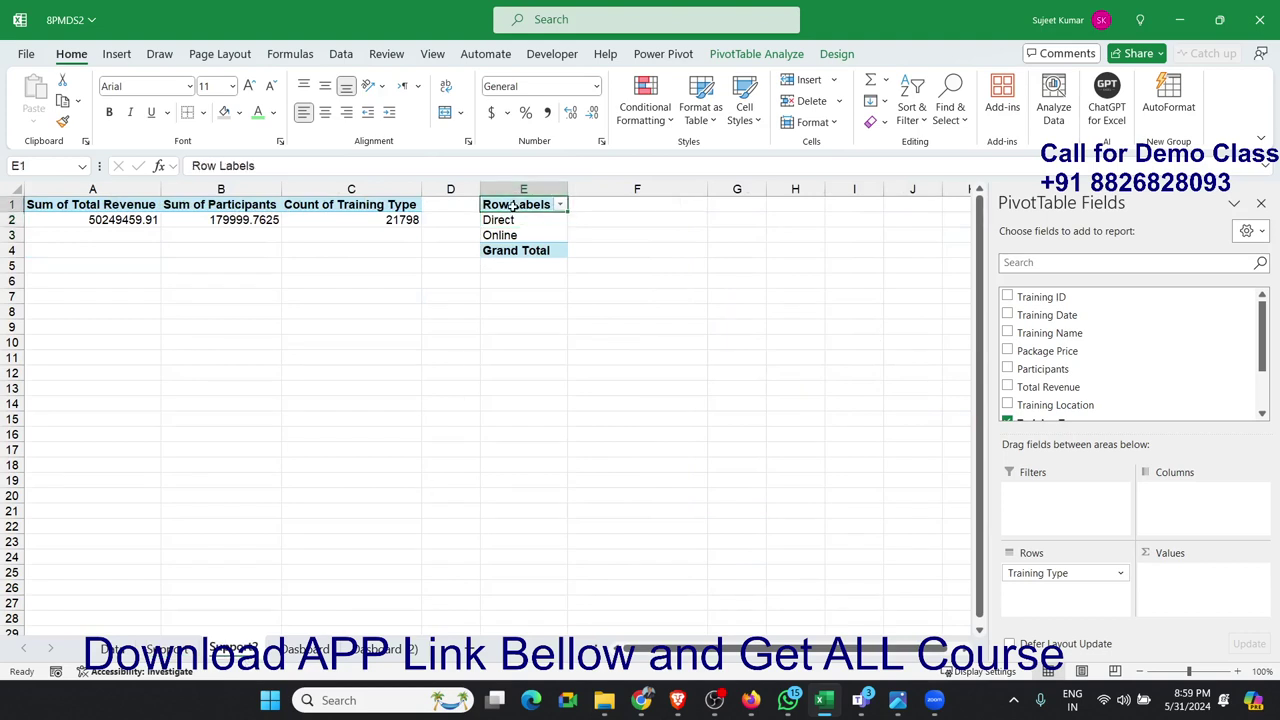
{"action": "left_click_drag", "start_coordinate": [515, 205], "coordinate": [525, 250]}
{"action": "key", "text": "ctrl+c"}
{"action": "left_click", "coordinate": [734, 205]}
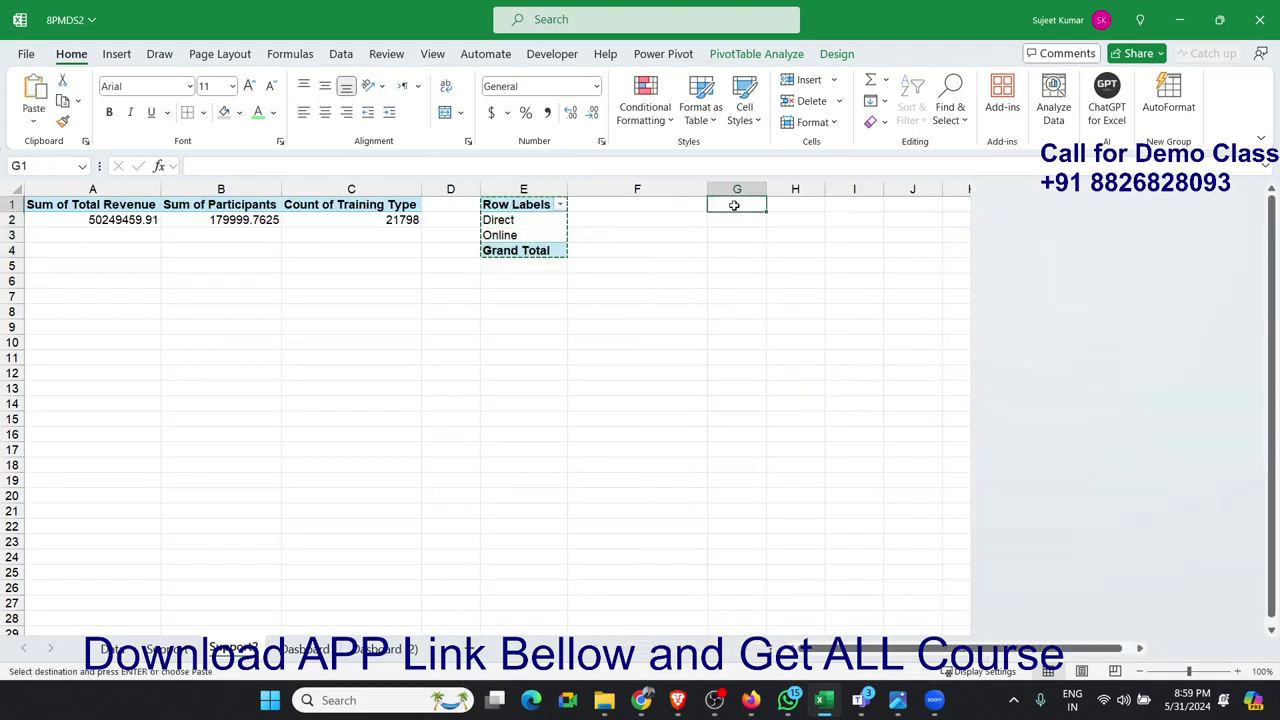
{"action": "key", "text": "ctrl+v"}
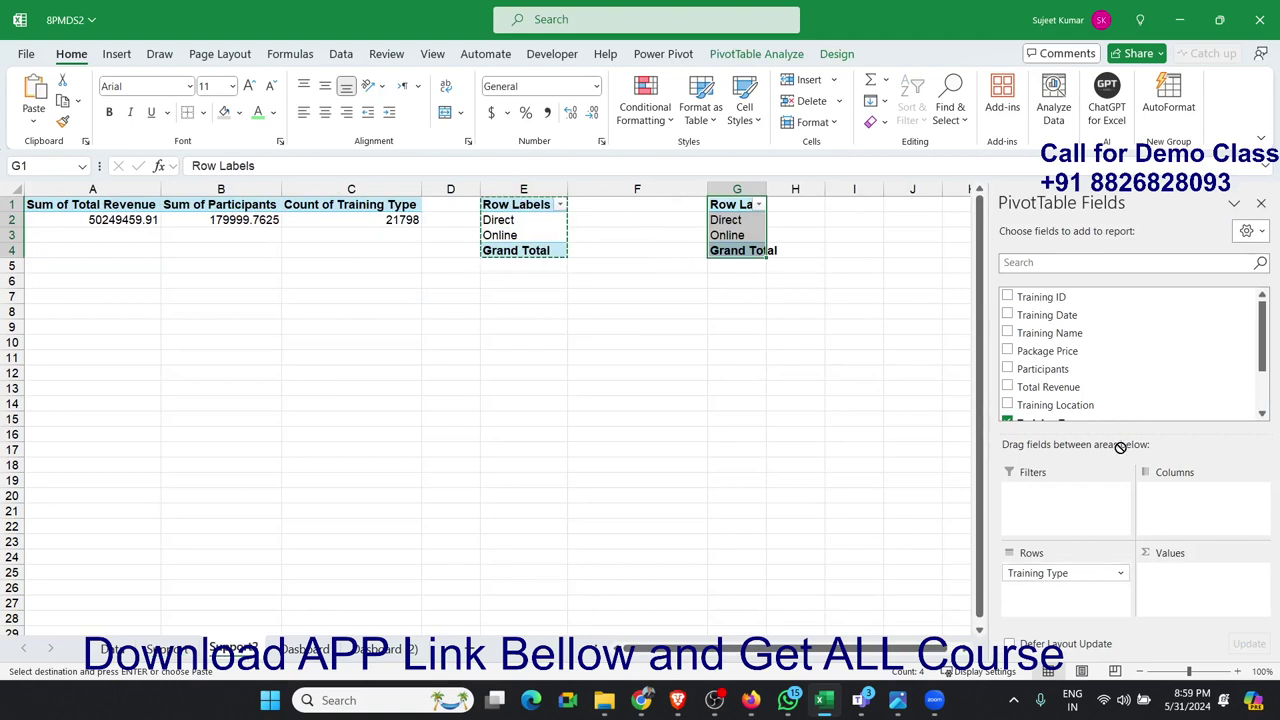
Step: Replace Training Type with Training Location in the copied pivot's rows and sum Participants
{"action": "left_click_drag", "start_coordinate": [1078, 573], "coordinate": [1140, 420]}
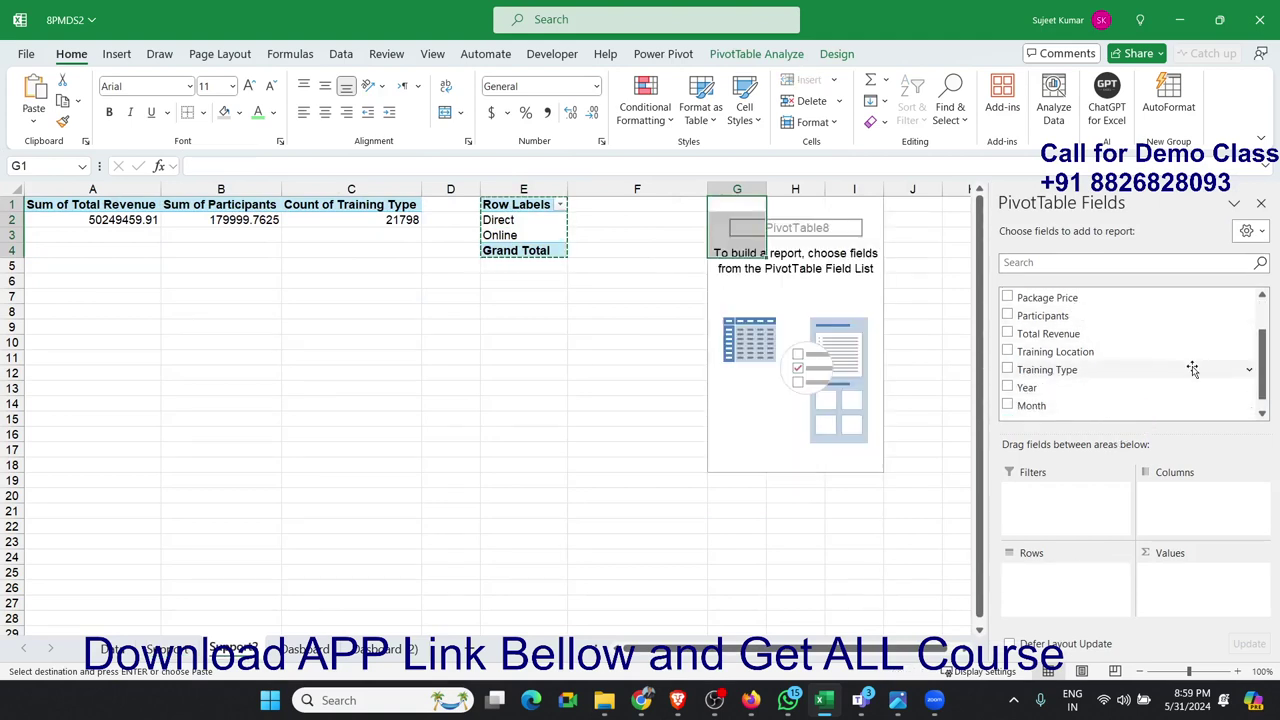
{"action": "left_click_drag", "start_coordinate": [1170, 352], "coordinate": [1108, 597]}
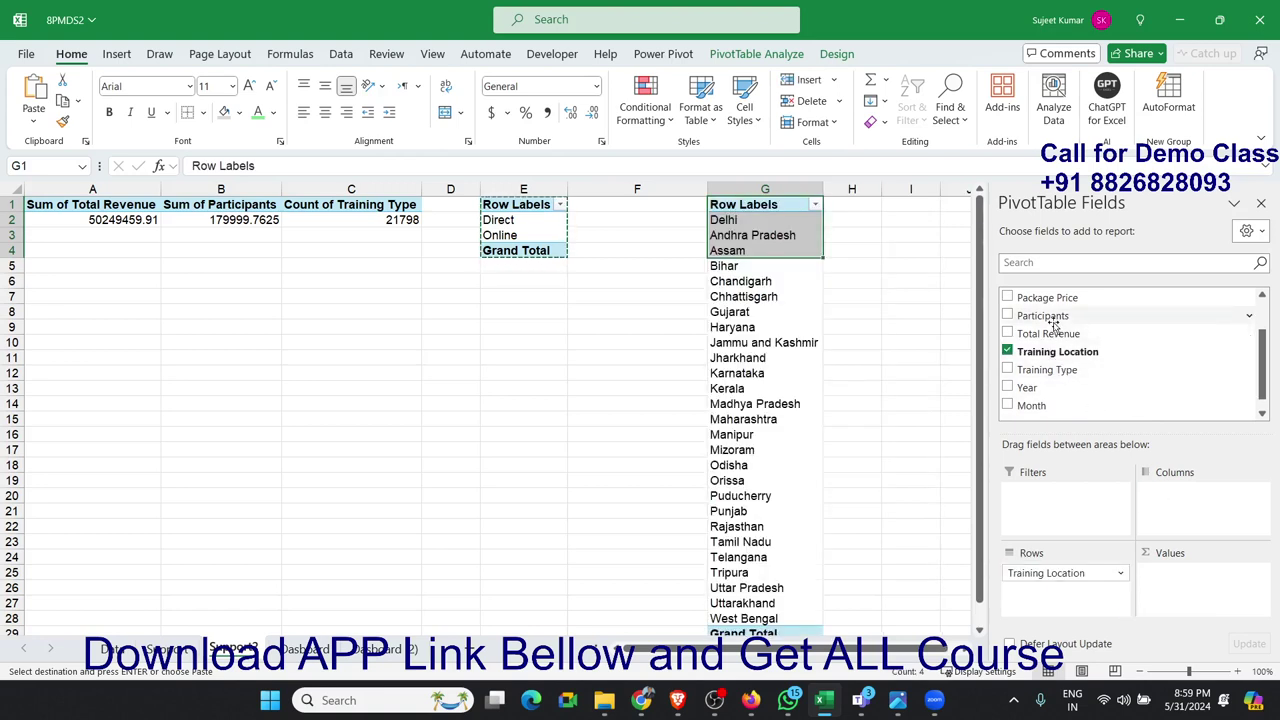
{"action": "left_click_drag", "start_coordinate": [1043, 315], "coordinate": [1197, 593]}
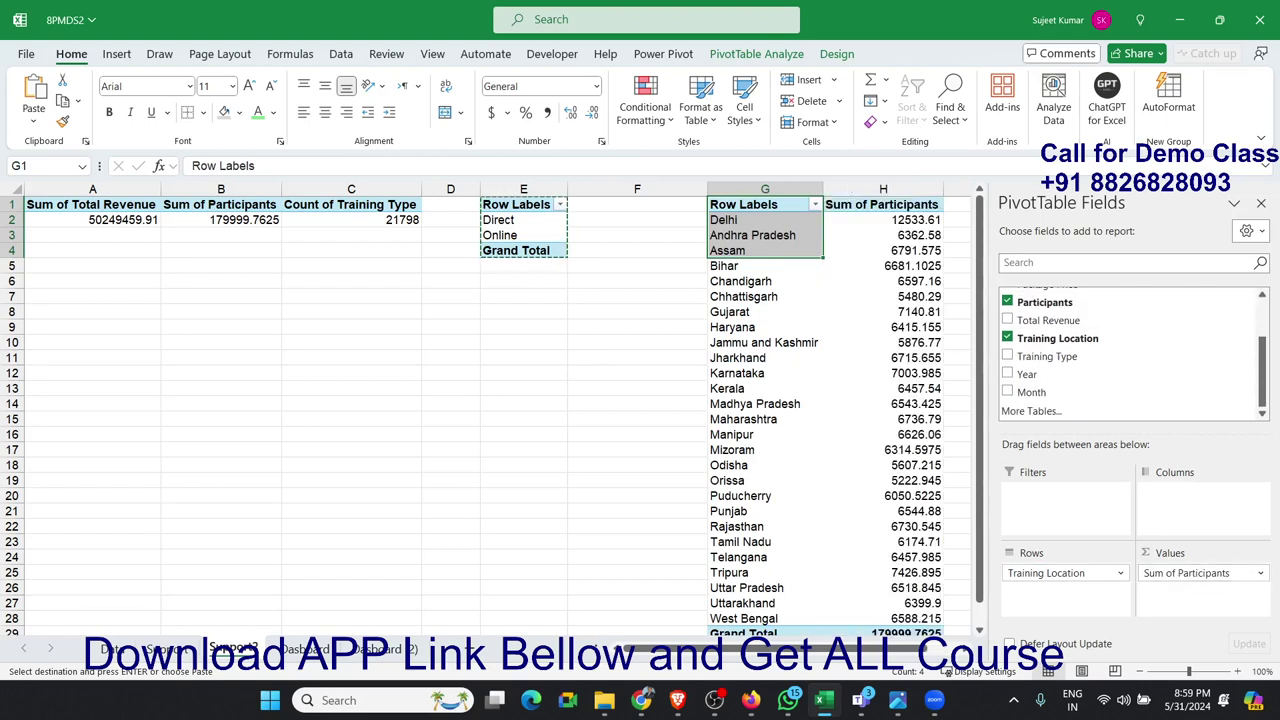
{"action": "left_click", "coordinate": [1259, 203]}
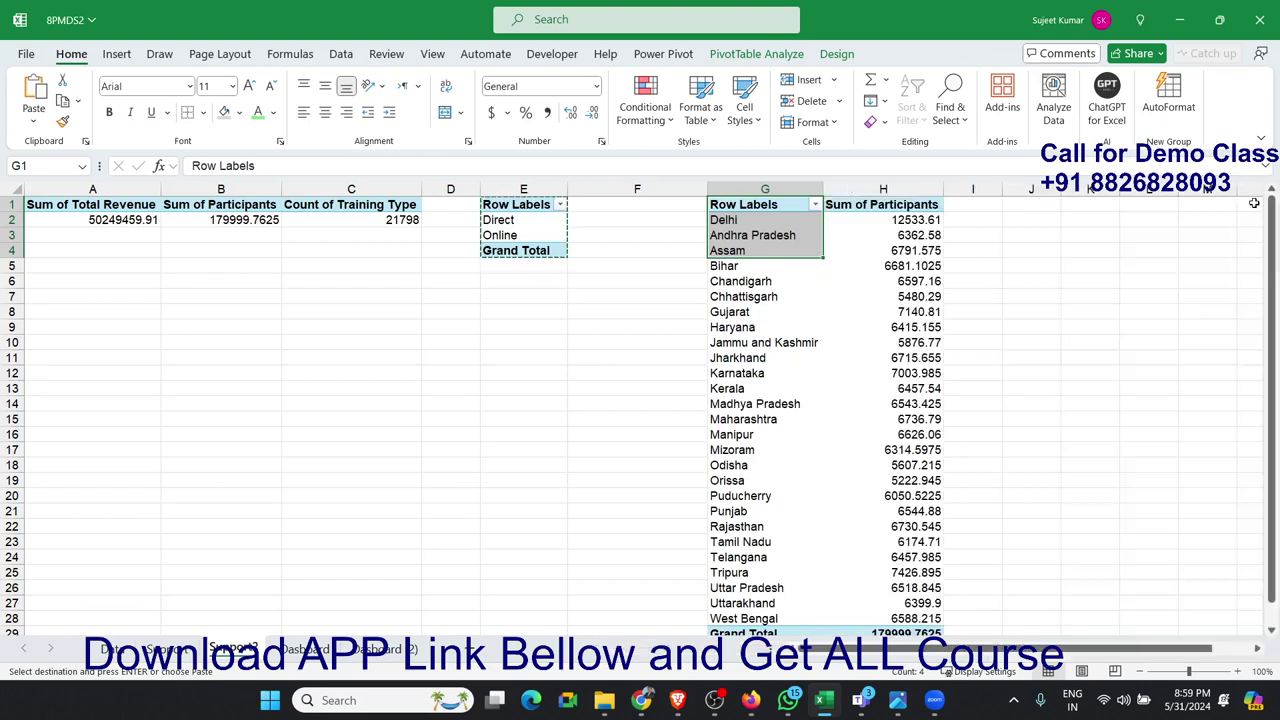
{"action": "scroll", "coordinate": [1000, 648], "scroll_direction": "right", "scroll_amount": 1}
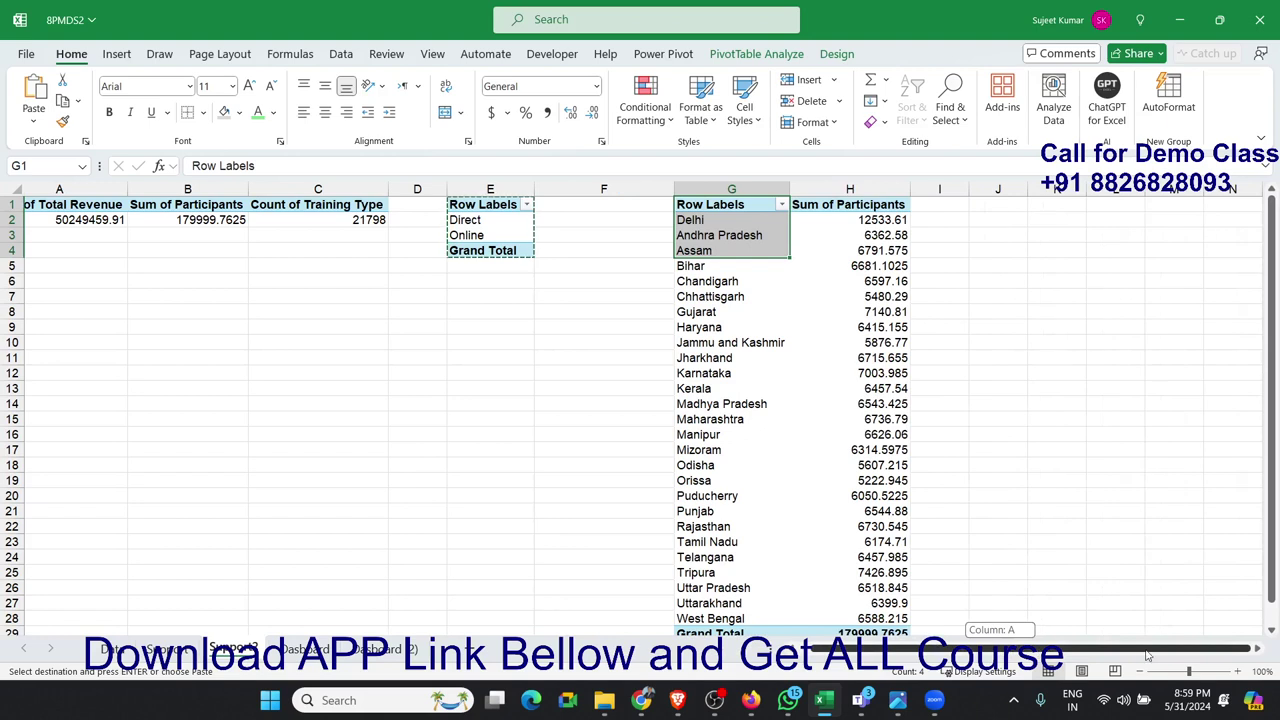
{"action": "left_click", "coordinate": [989, 281]}
{"action": "key", "text": "Right"}
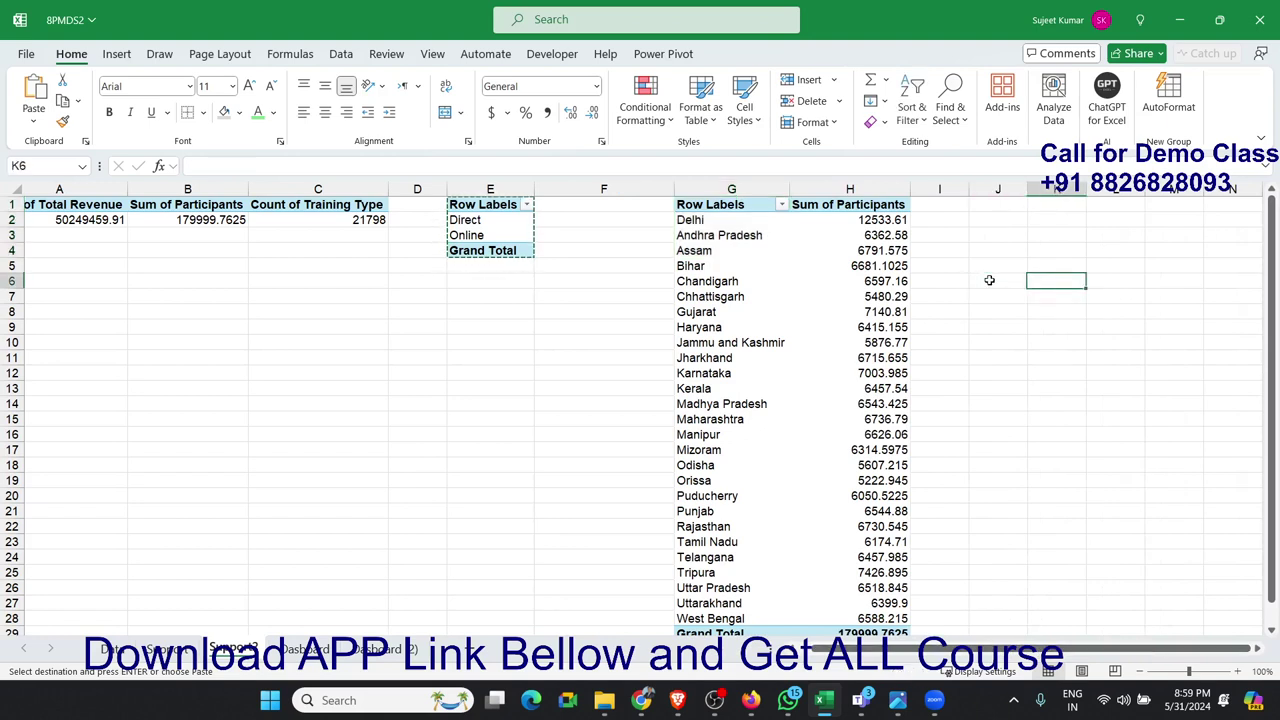
{"action": "key", "text": "Right"}
{"action": "key", "text": "Right"}
{"action": "key", "text": "Right"}
{"action": "key", "text": "Right"}
{"action": "key", "text": "Right"}
{"action": "key", "text": "Right"}
{"action": "key", "text": "Right"}
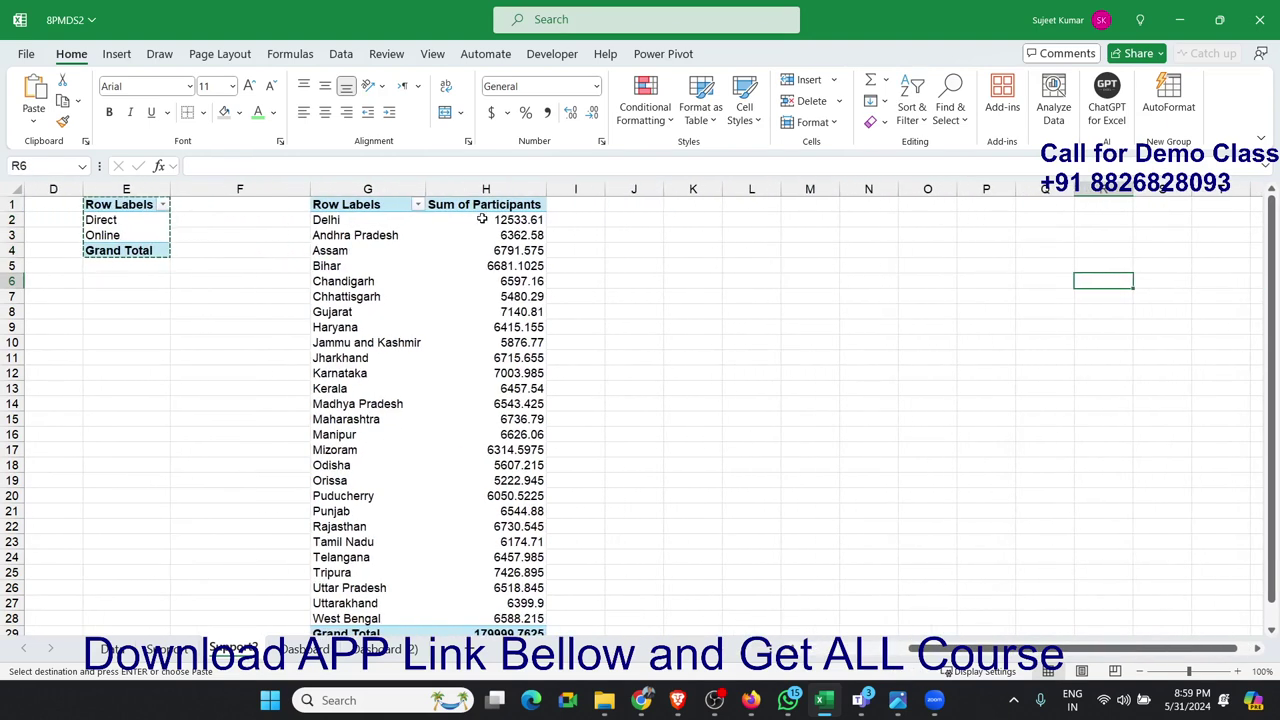
Step: Rename the copied pivot's headers to State and Count
{"action": "left_click", "coordinate": [372, 205]}
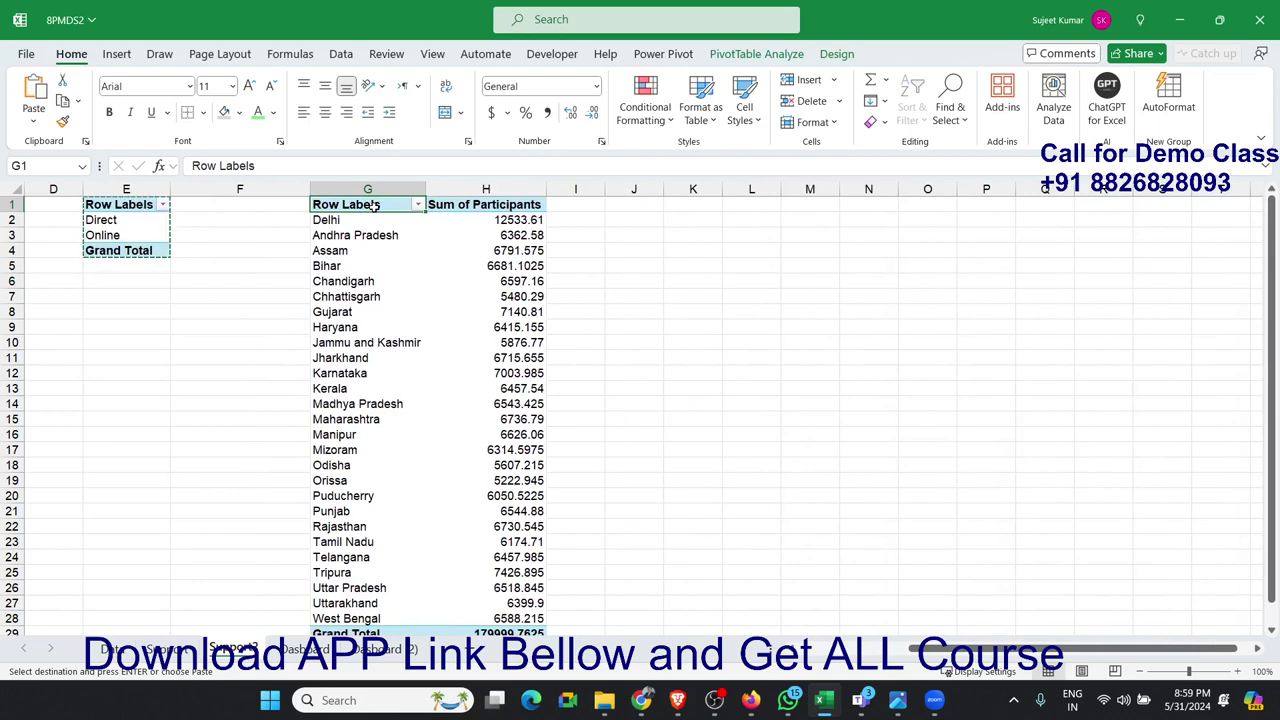
{"action": "type", "text": "Sat"}
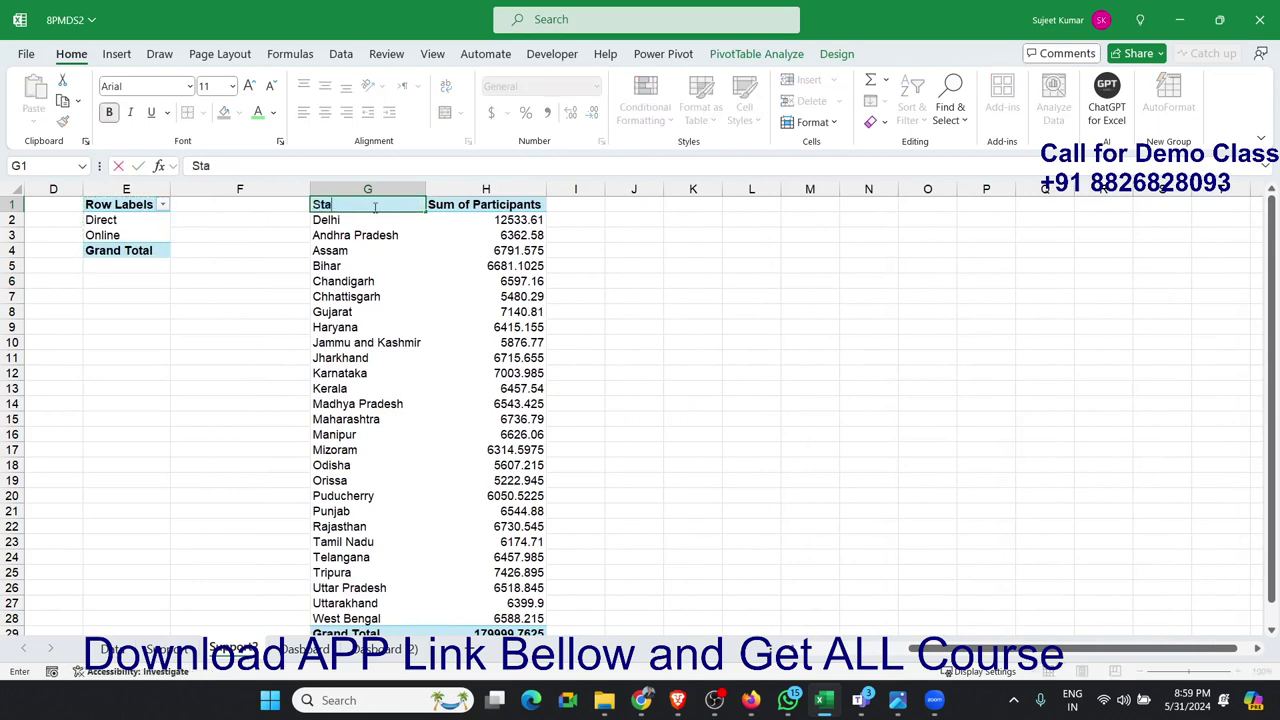
{"action": "key", "text": "Tab"}
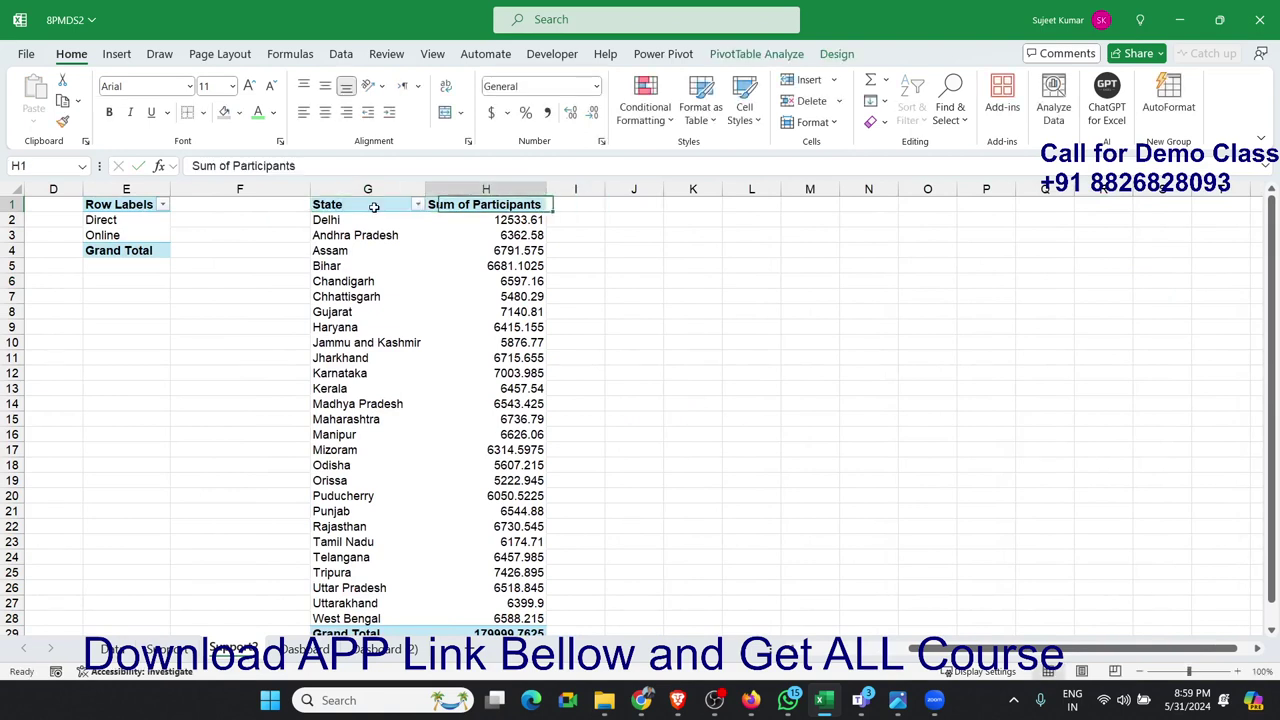
{"action": "type", "text": "Count"}
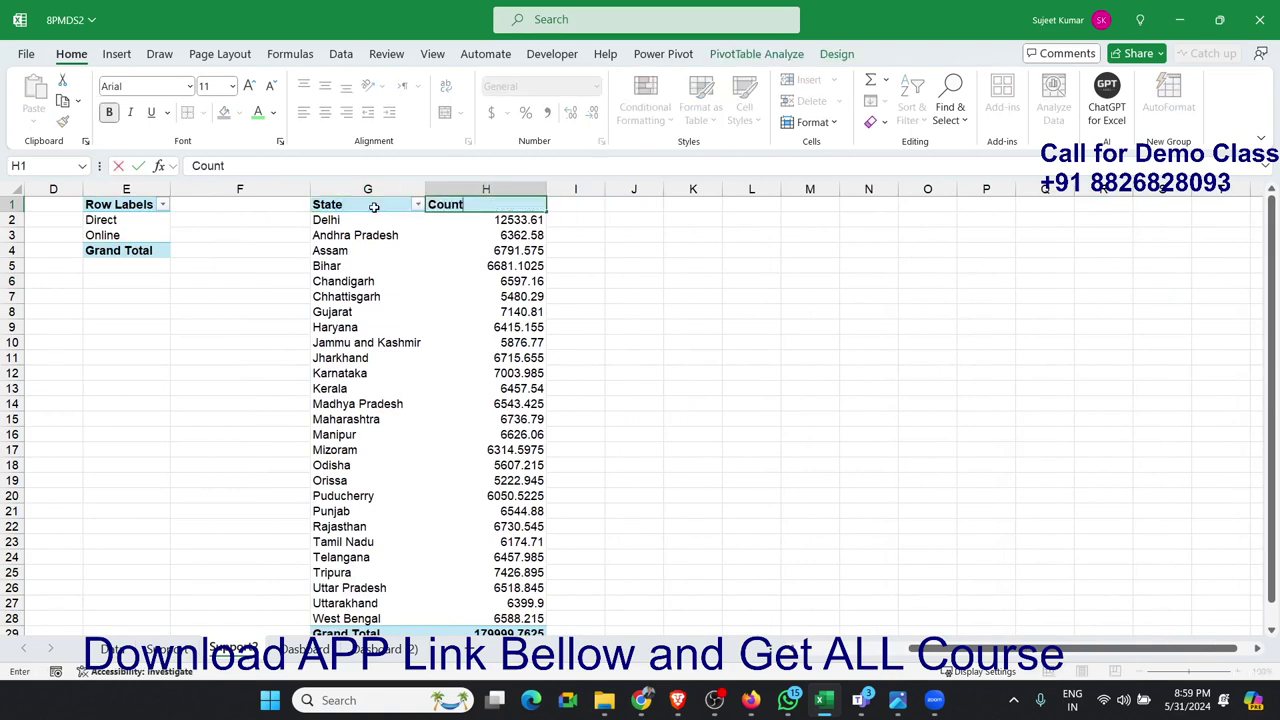
{"action": "key", "text": "Return"}
Step: Turn off row and column grand totals in the pivot's PivotTable Options
{"action": "right_click", "coordinate": [447, 251]}
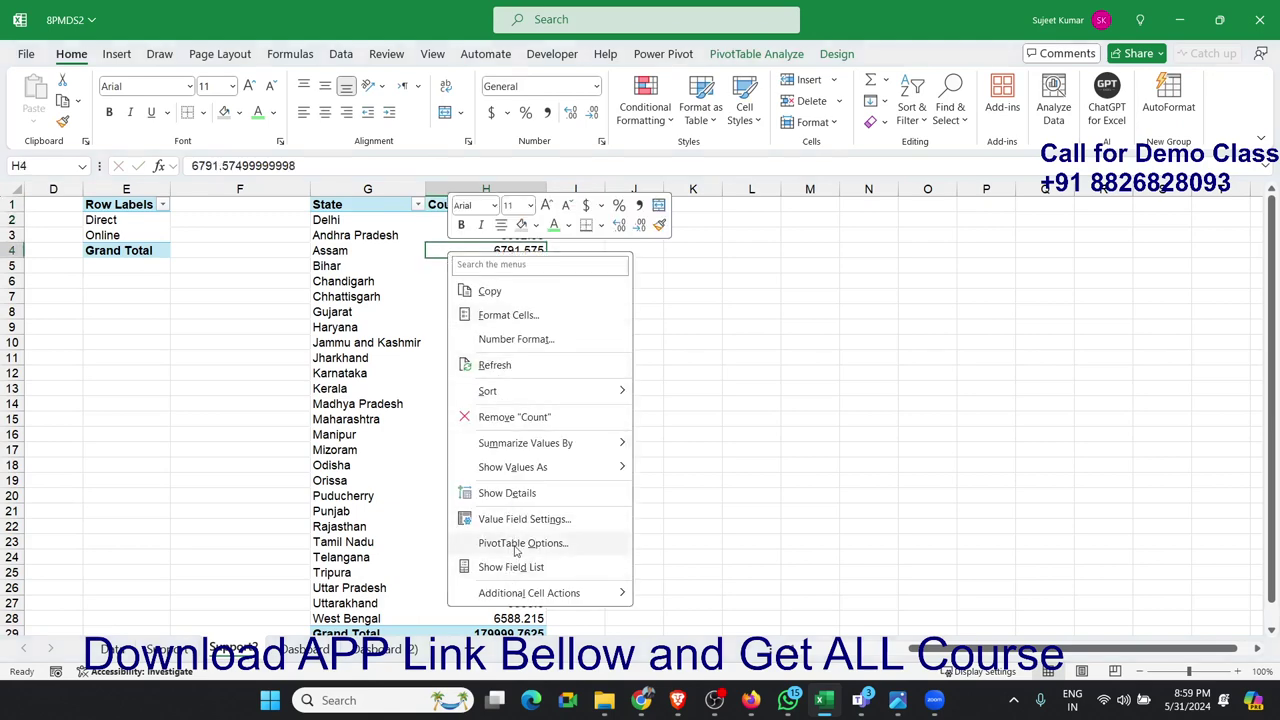
{"action": "left_click", "coordinate": [515, 543]}
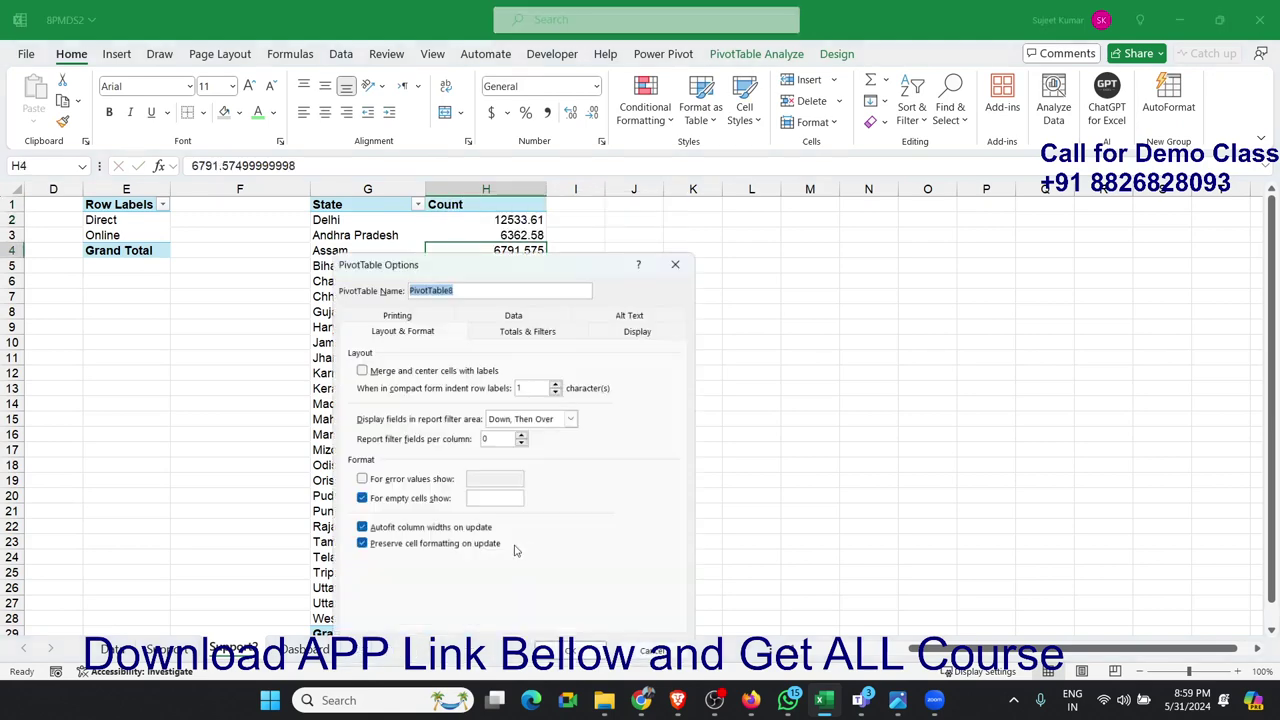
{"action": "left_click", "coordinate": [527, 327]}
{"action": "left_click", "coordinate": [430, 368]}
{"action": "left_click", "coordinate": [432, 385]}
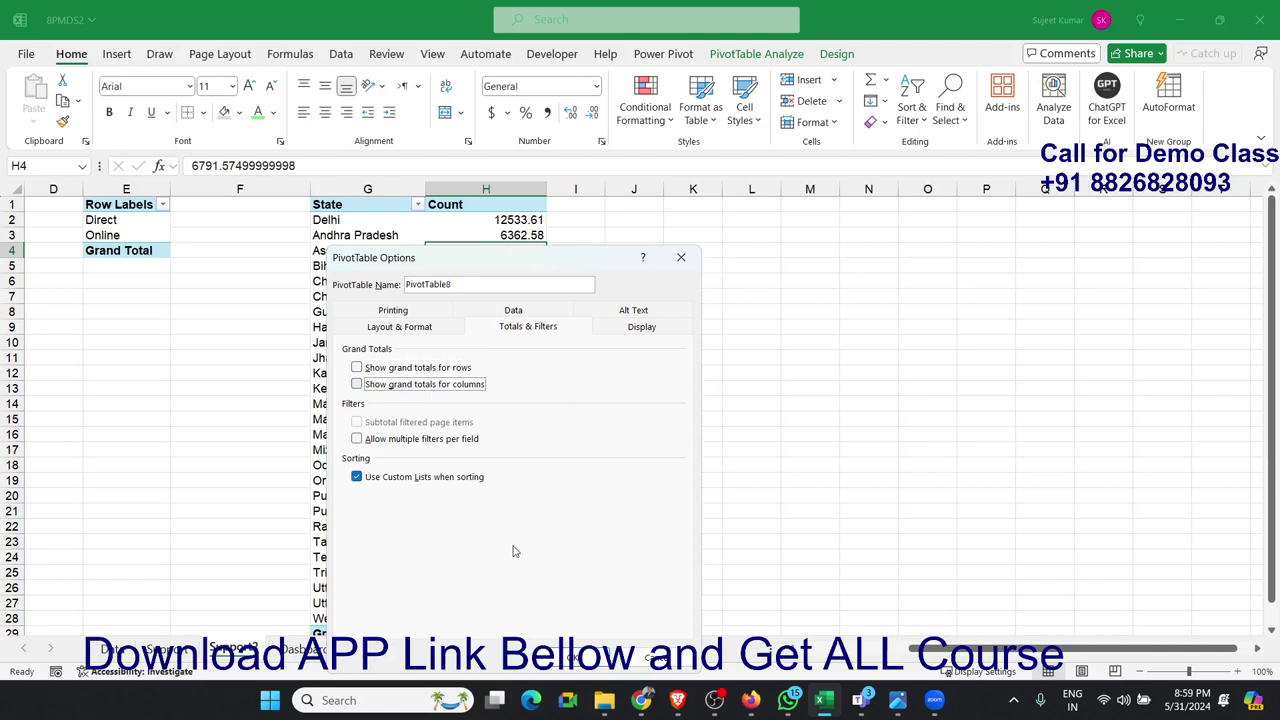
{"action": "left_click", "coordinate": [558, 654]}
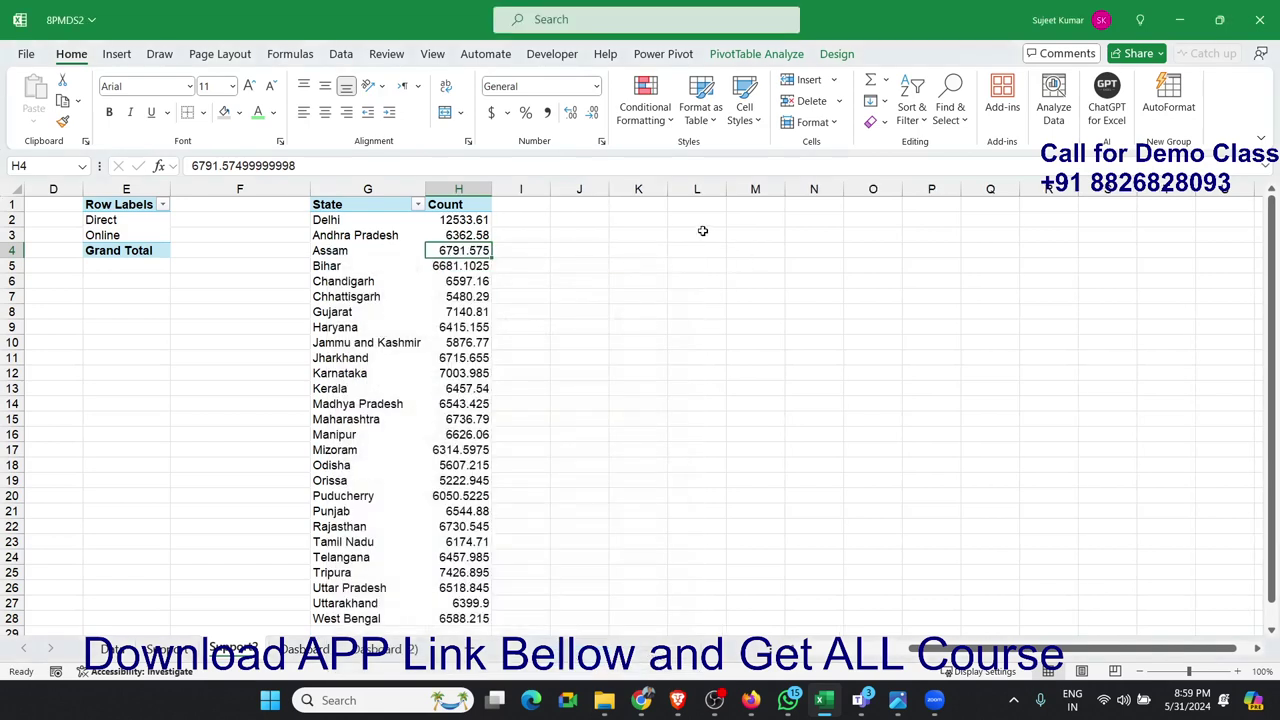
{"action": "left_click", "coordinate": [703, 231]}
Step: Enter a UNIQUE formula in L3 listing the states from the pivot's column G
{"action": "type", "text": "=un"}
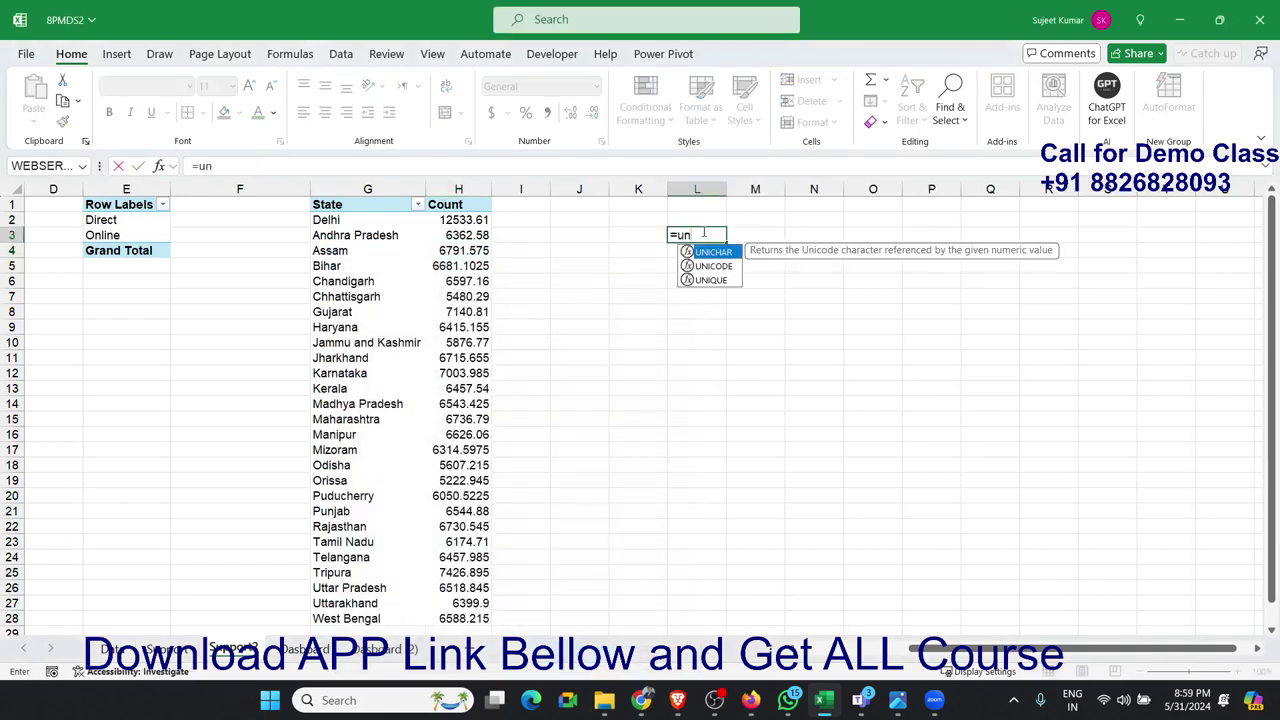
{"action": "type", "text": "i"}
{"action": "key", "text": "Down"}
{"action": "key", "text": "Down"}
{"action": "key", "text": "Up"}
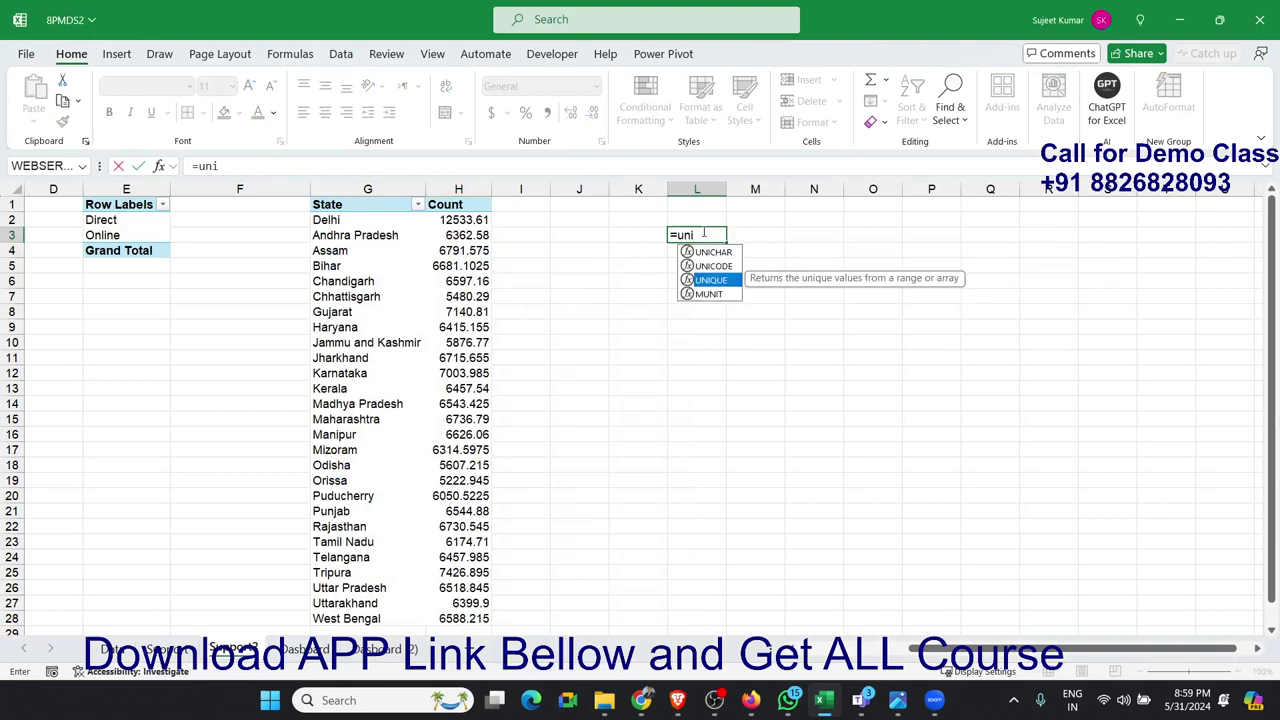
{"action": "key", "text": "Tab"}
{"action": "left_click", "coordinate": [393, 189]}
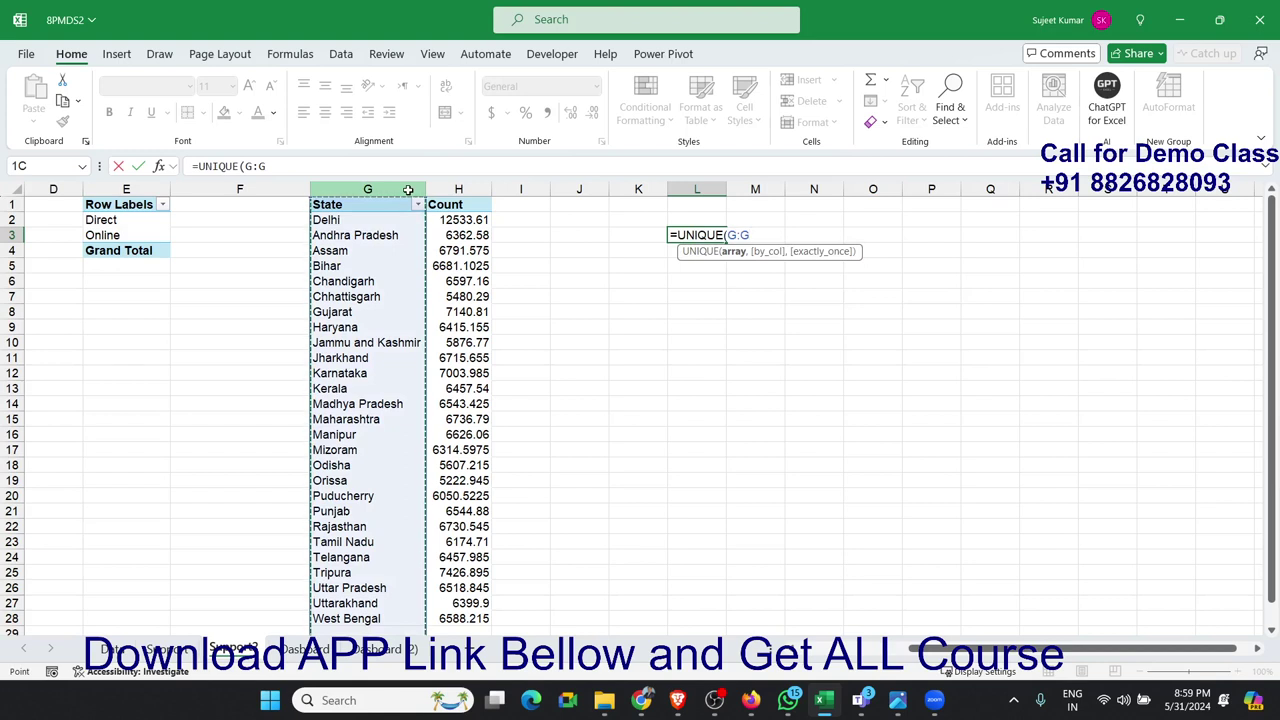
{"action": "left_click_drag", "start_coordinate": [416, 190], "coordinate": [425, 189]}
{"action": "key", "text": "Return"}
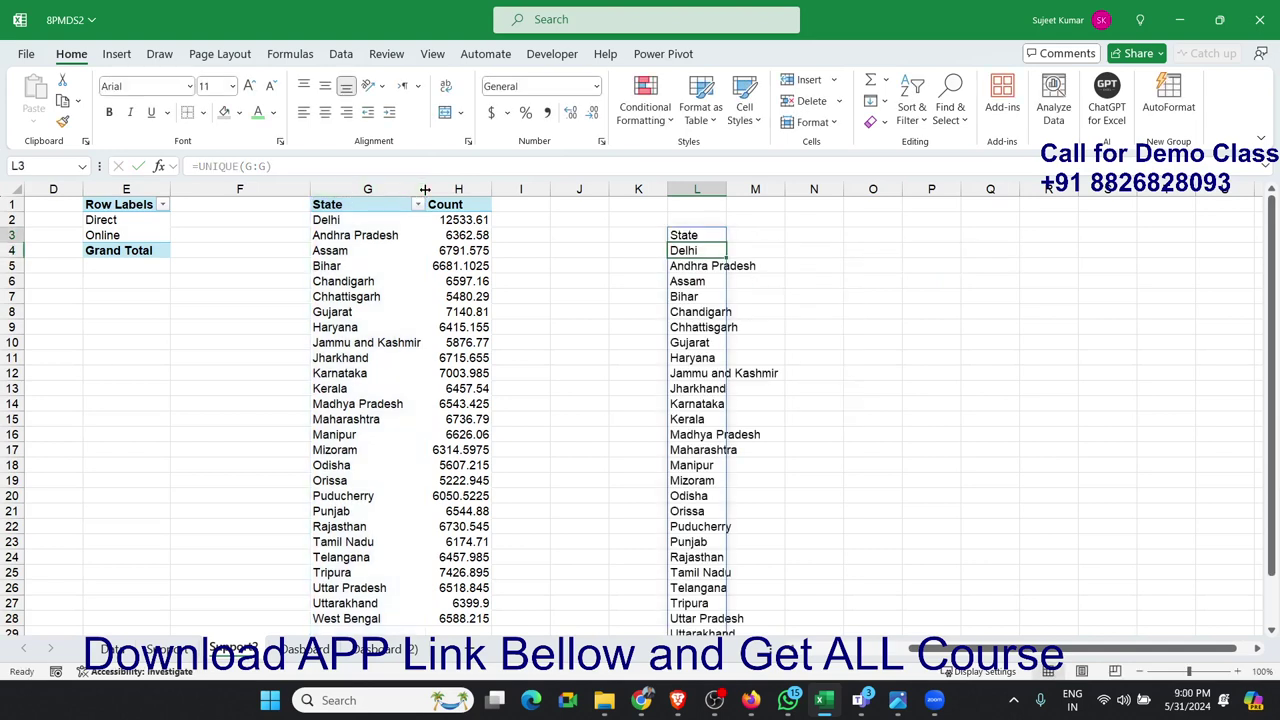
{"action": "key", "text": "Up"}
{"action": "key", "text": "Right"}
Step: Head M3 'Count' and add a GETPIVOTDATA participants lookup in M4 for the state in L4
{"action": "type", "text": "Cou"}
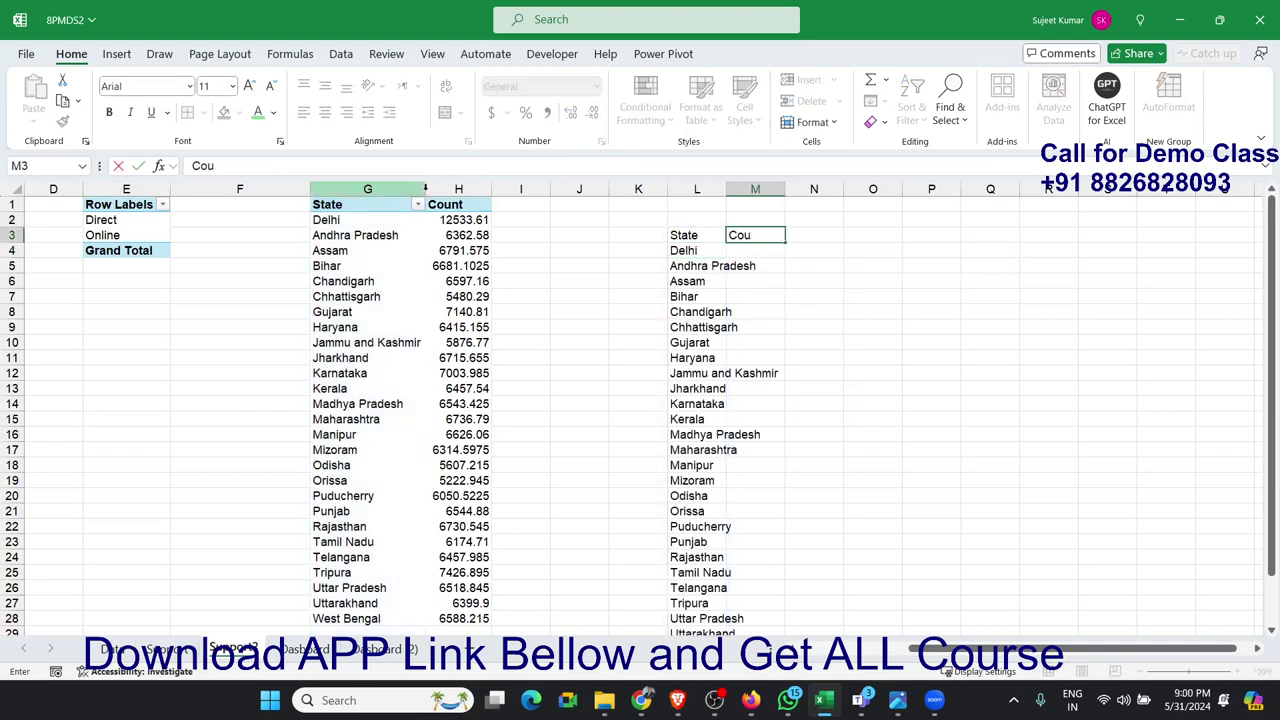
{"action": "key", "text": "Return"}
{"action": "type", "text": "="}
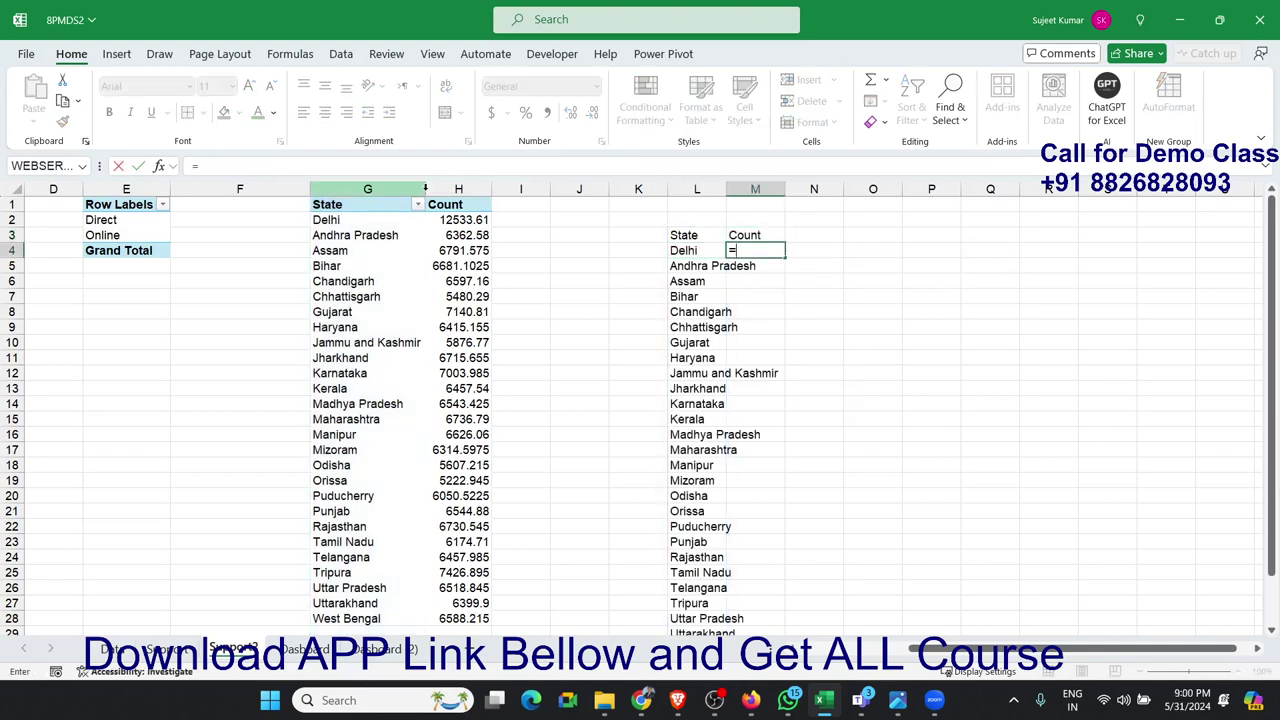
{"action": "left_click", "coordinate": [450, 220]}
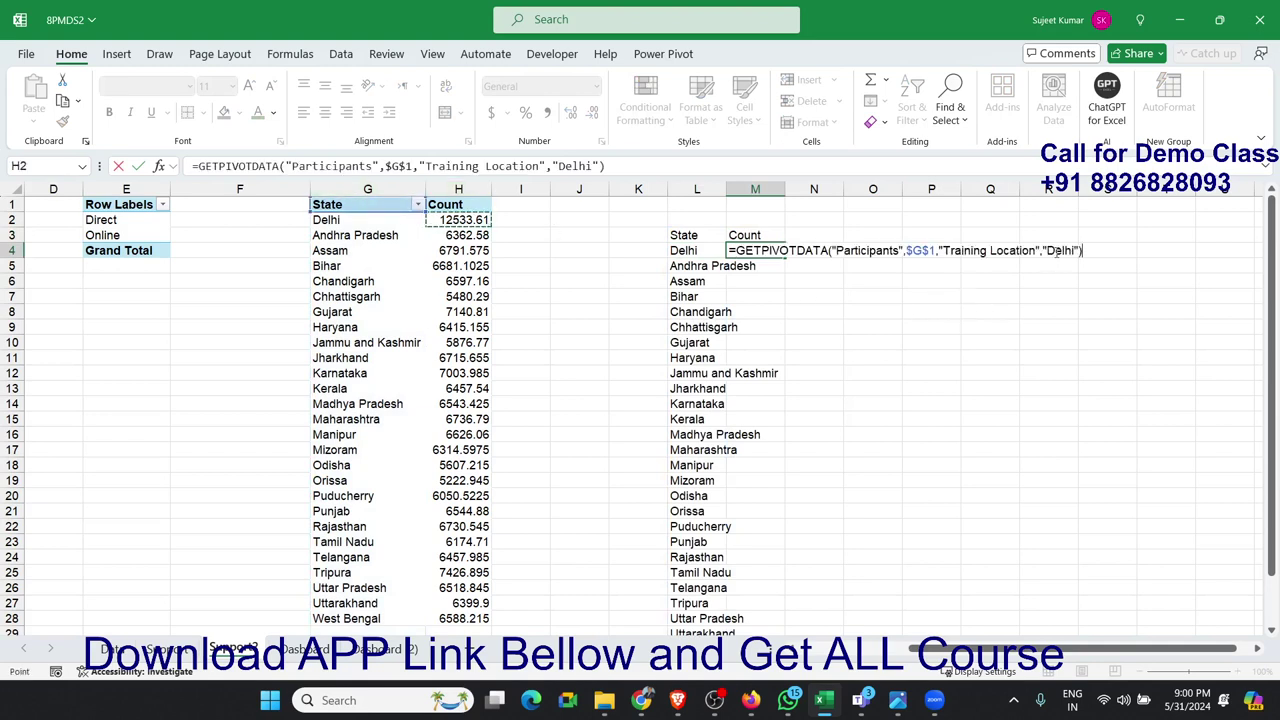
{"action": "left_click", "coordinate": [1047, 248]}
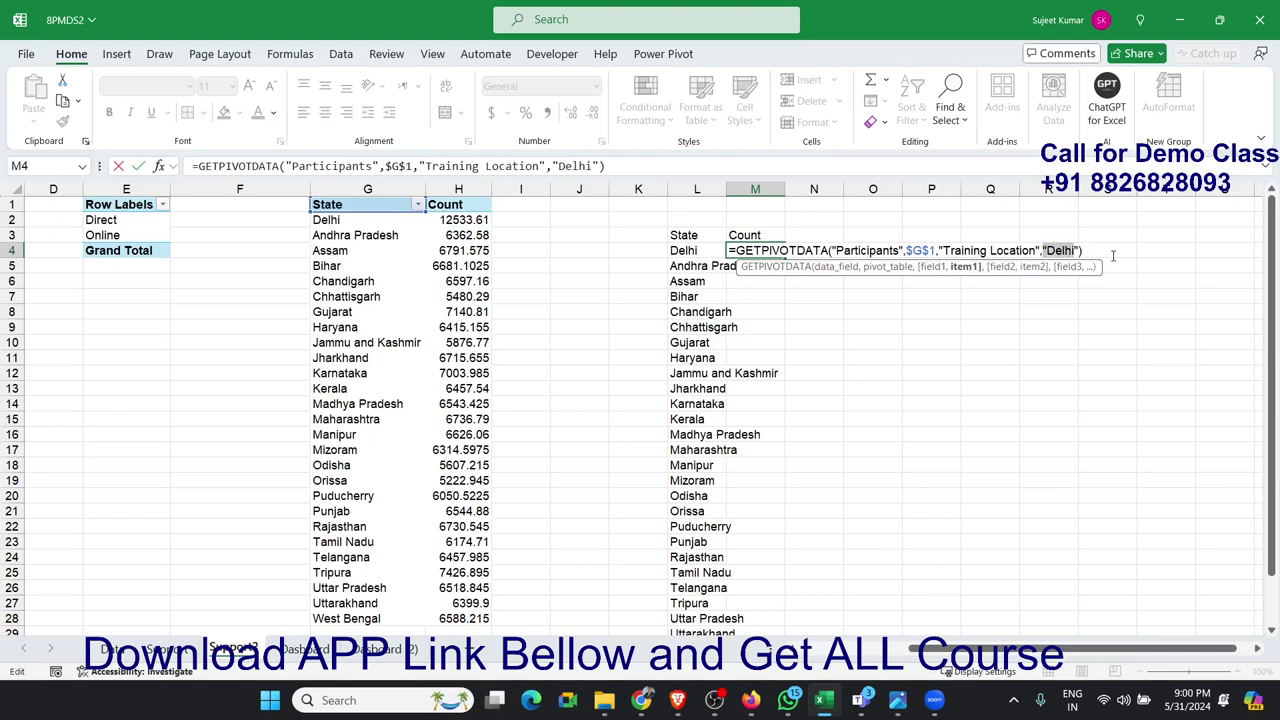
{"action": "key", "text": "BackSpace"}
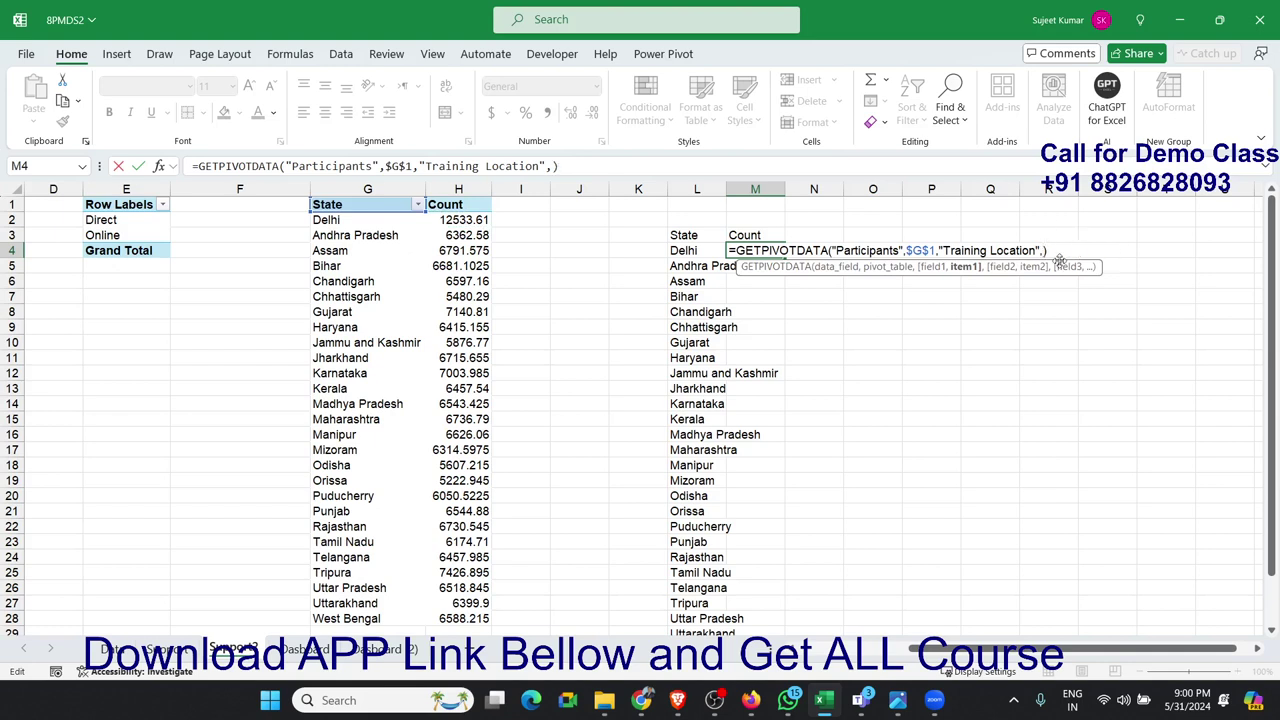
{"action": "left_click", "coordinate": [688, 250]}
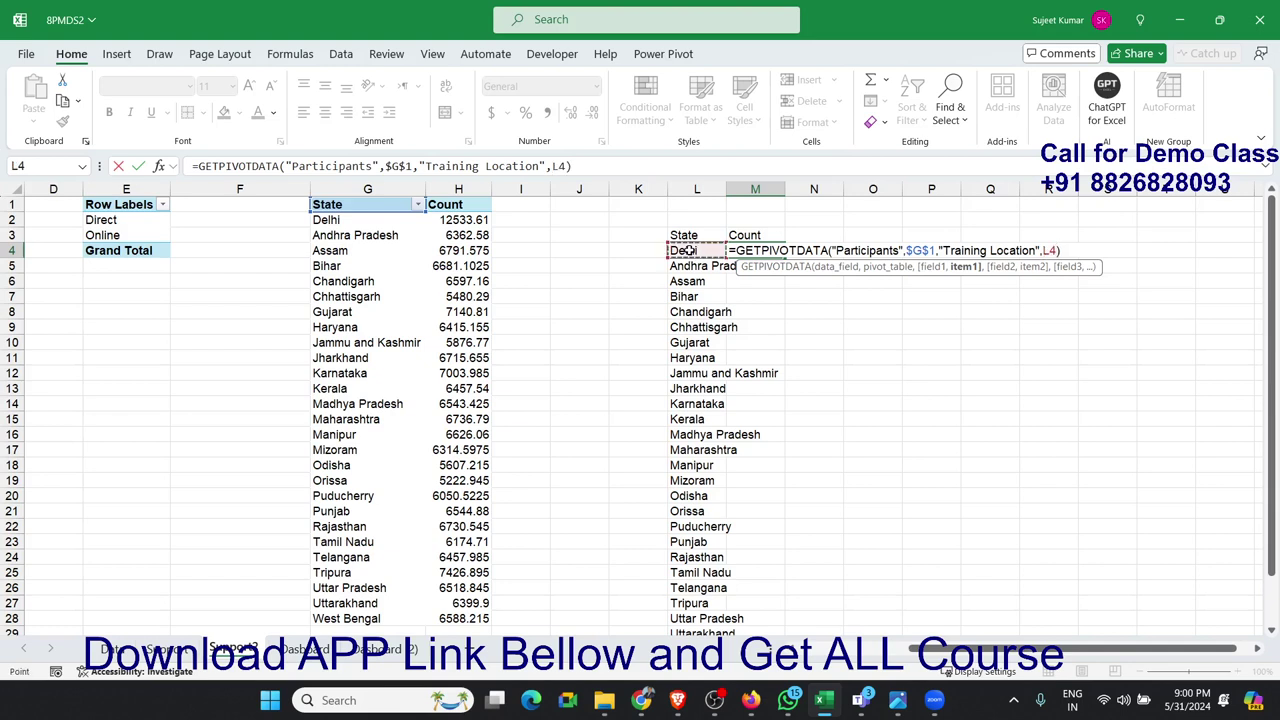
{"action": "key", "text": "Return"}
Step: Fill the participants lookup down column M for every state in the list
{"action": "left_click", "coordinate": [688, 250]}
{"action": "scroll", "coordinate": [688, 250], "scroll_direction": "down", "scroll_amount": 1}
{"action": "key", "text": "ctrl+Down"}
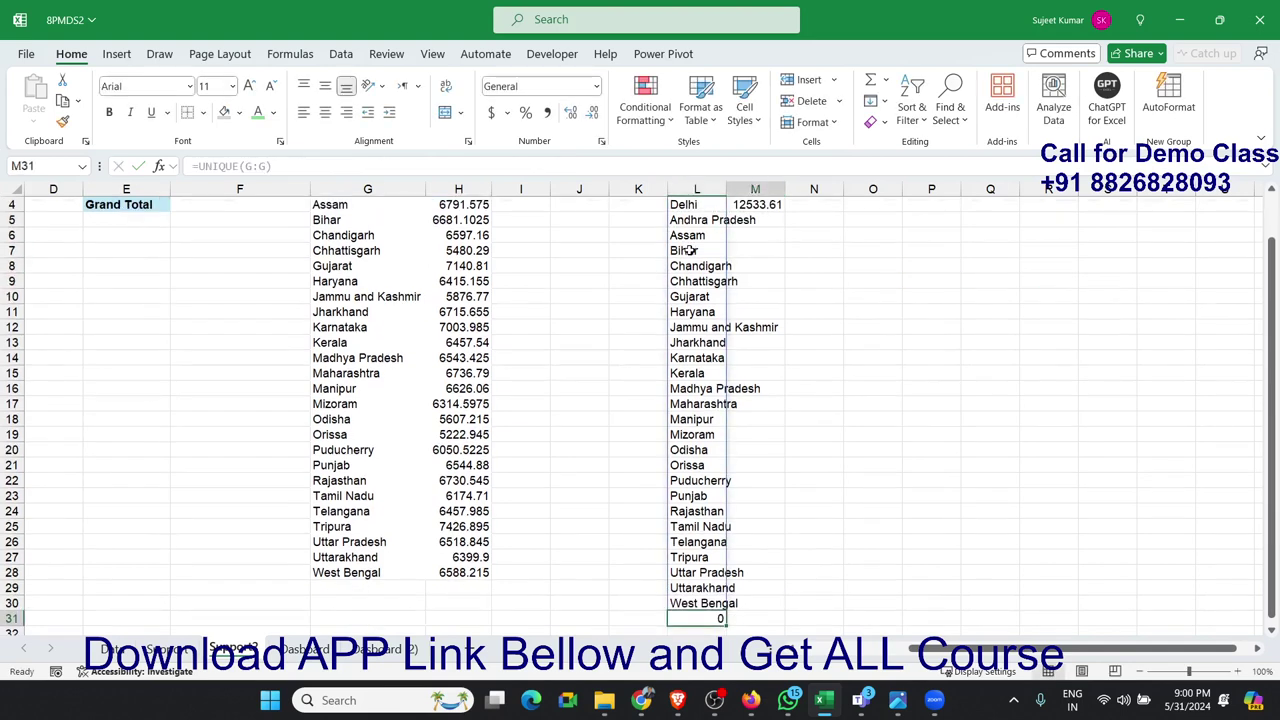
{"action": "key", "text": "Up"}
{"action": "key", "text": "Right"}
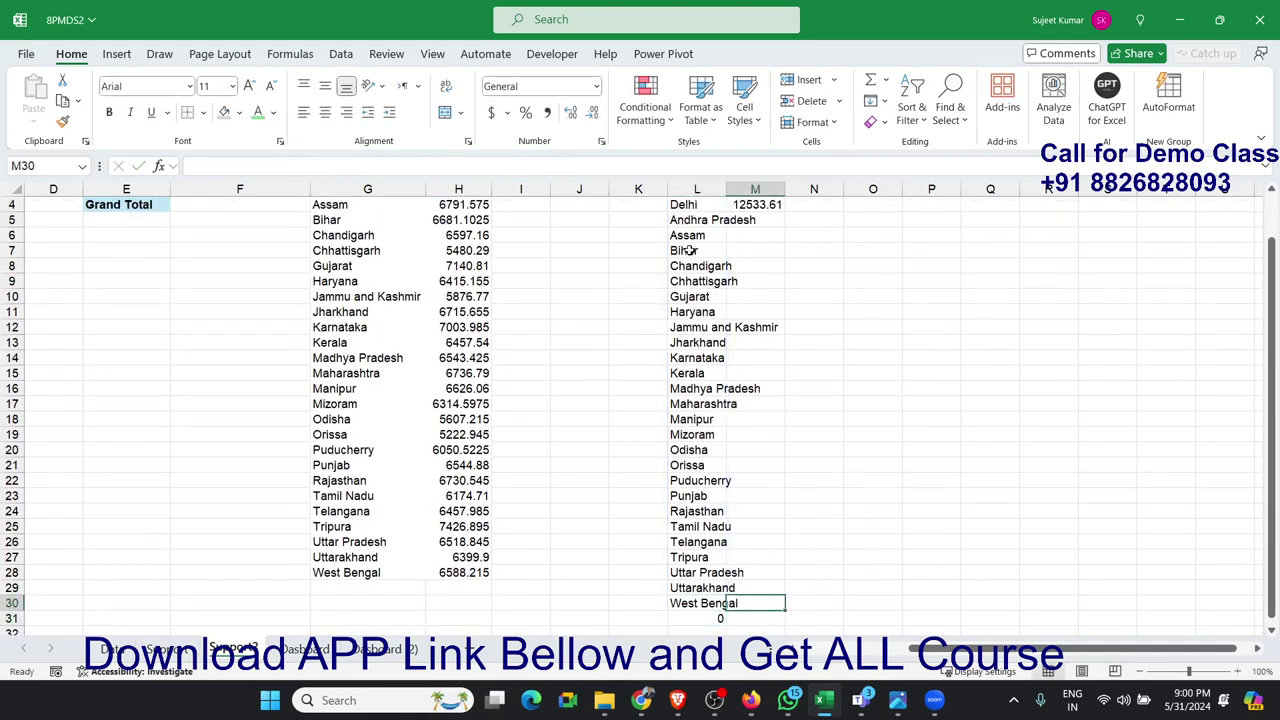
{"action": "key", "text": "ctrl+shift+Up"}
{"action": "key", "text": "ctrl+d"}
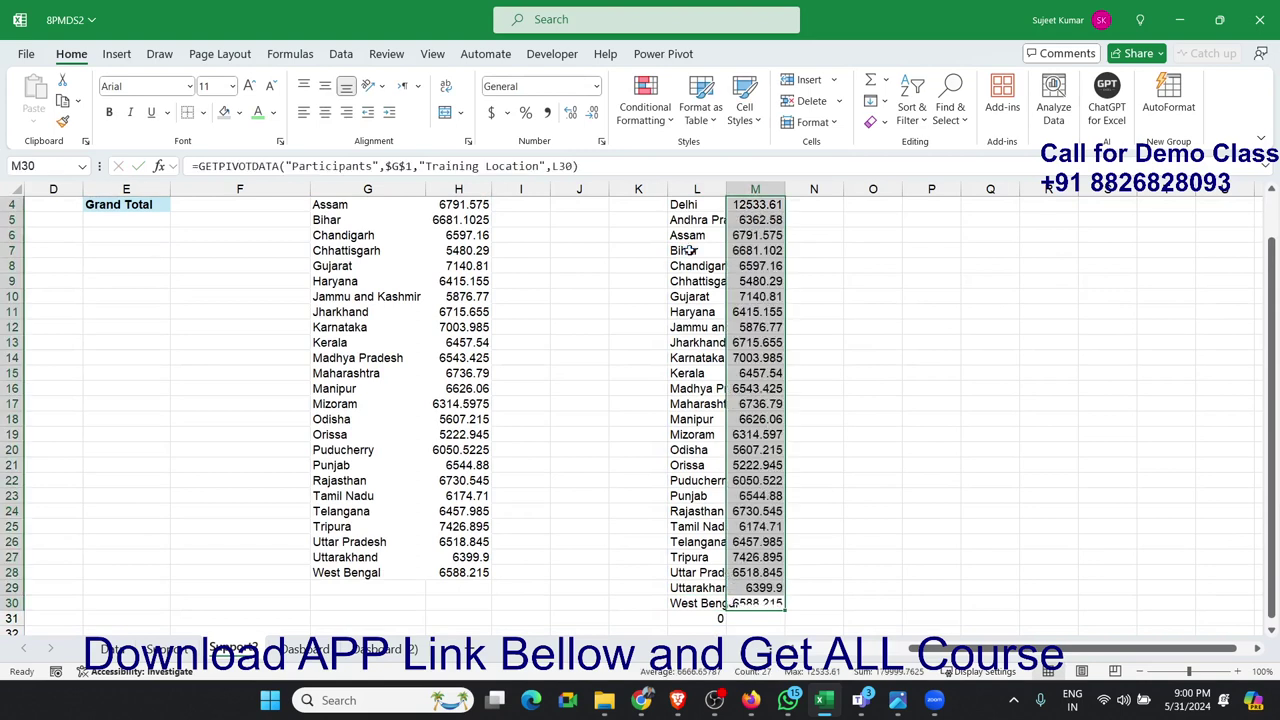
{"action": "key", "text": "Left"}
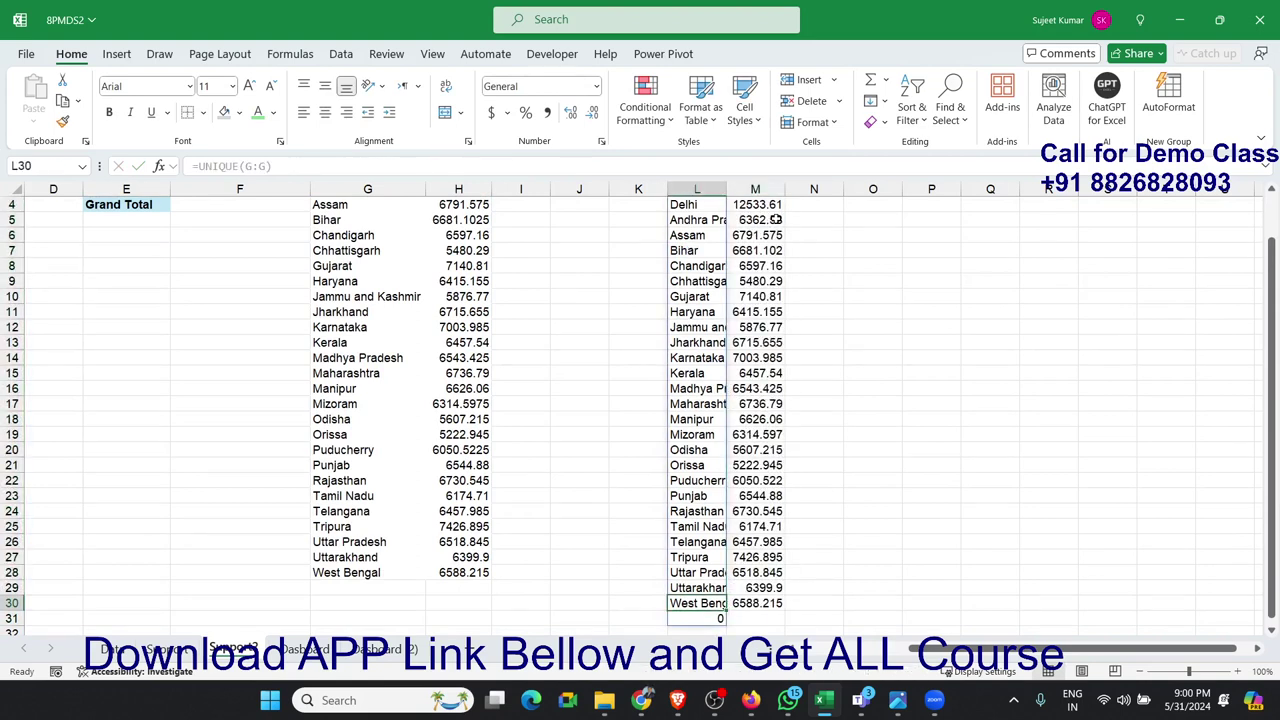
Step: AutoFit column L to the state names and select the State/Count table
{"action": "double_click", "coordinate": [726, 189]}
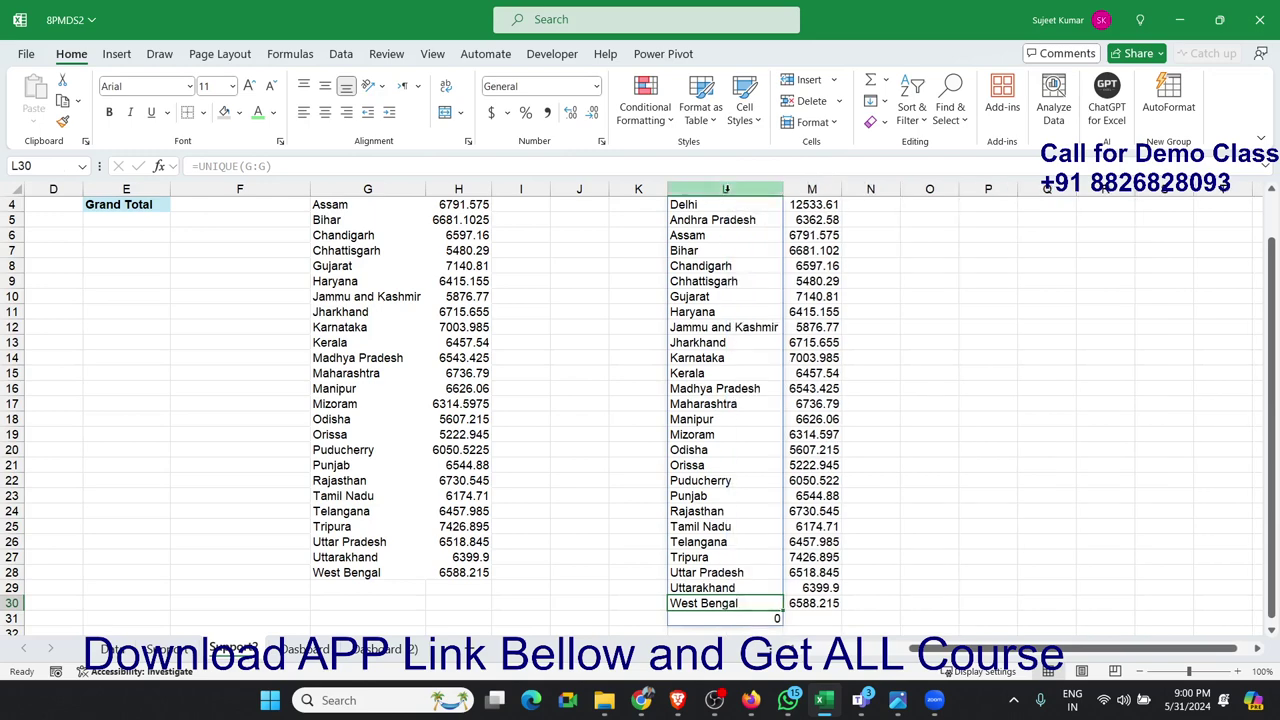
{"action": "scroll", "coordinate": [729, 298], "scroll_direction": "up", "scroll_amount": 1}
{"action": "left_click", "coordinate": [729, 235]}
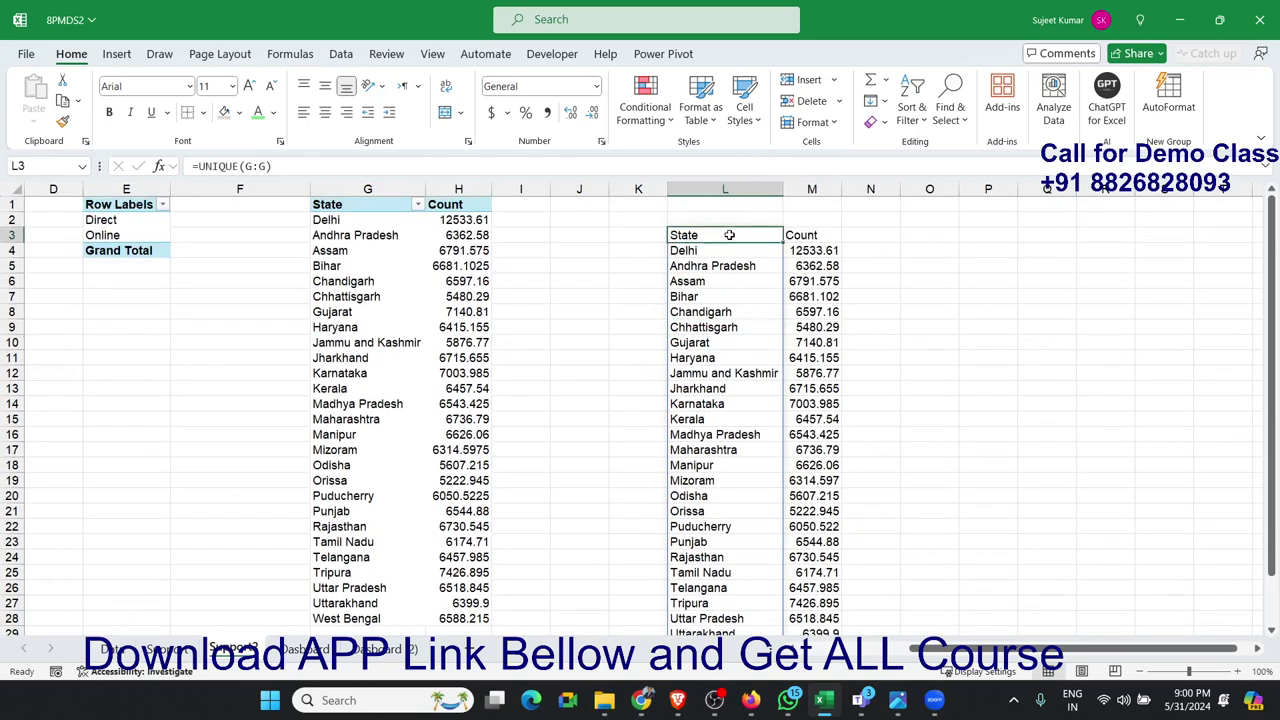
{"action": "key", "text": "ctrl+shift+Right"}
{"action": "key", "text": "ctrl+shift+Down"}
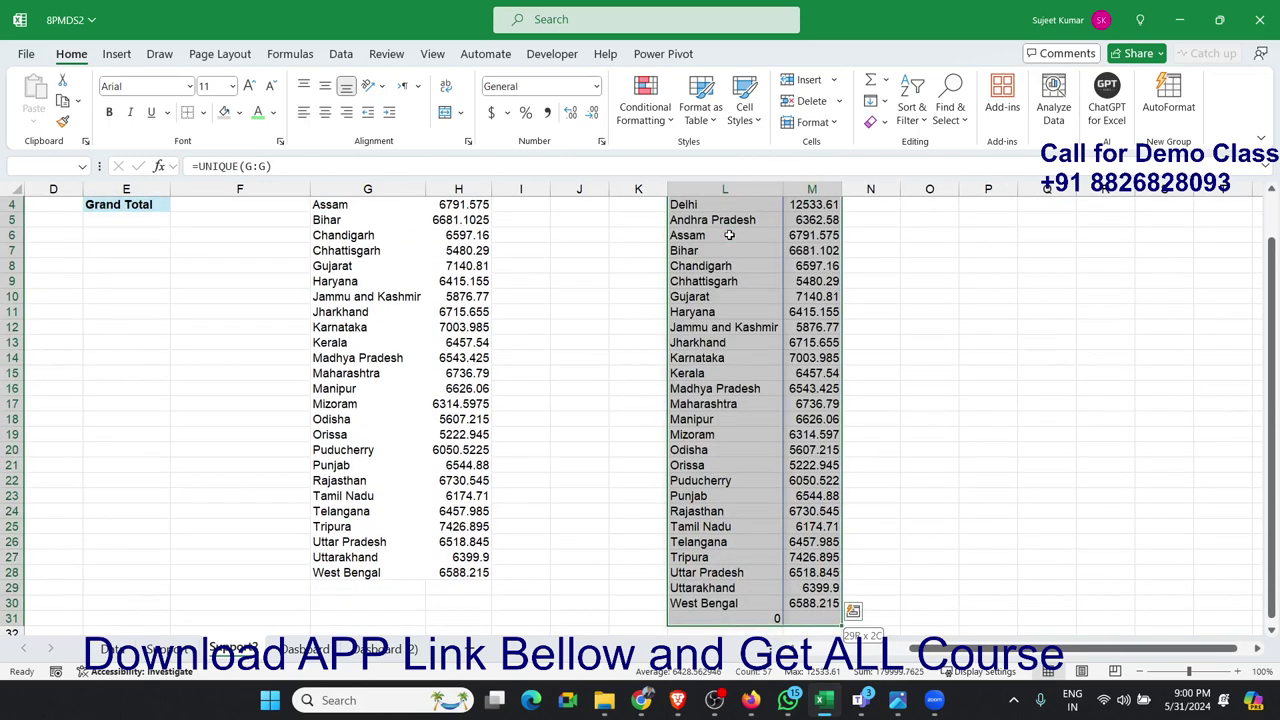
Step: Insert a filled map chart of the state counts and move it over columns D–G
{"action": "left_click", "coordinate": [117, 54]}
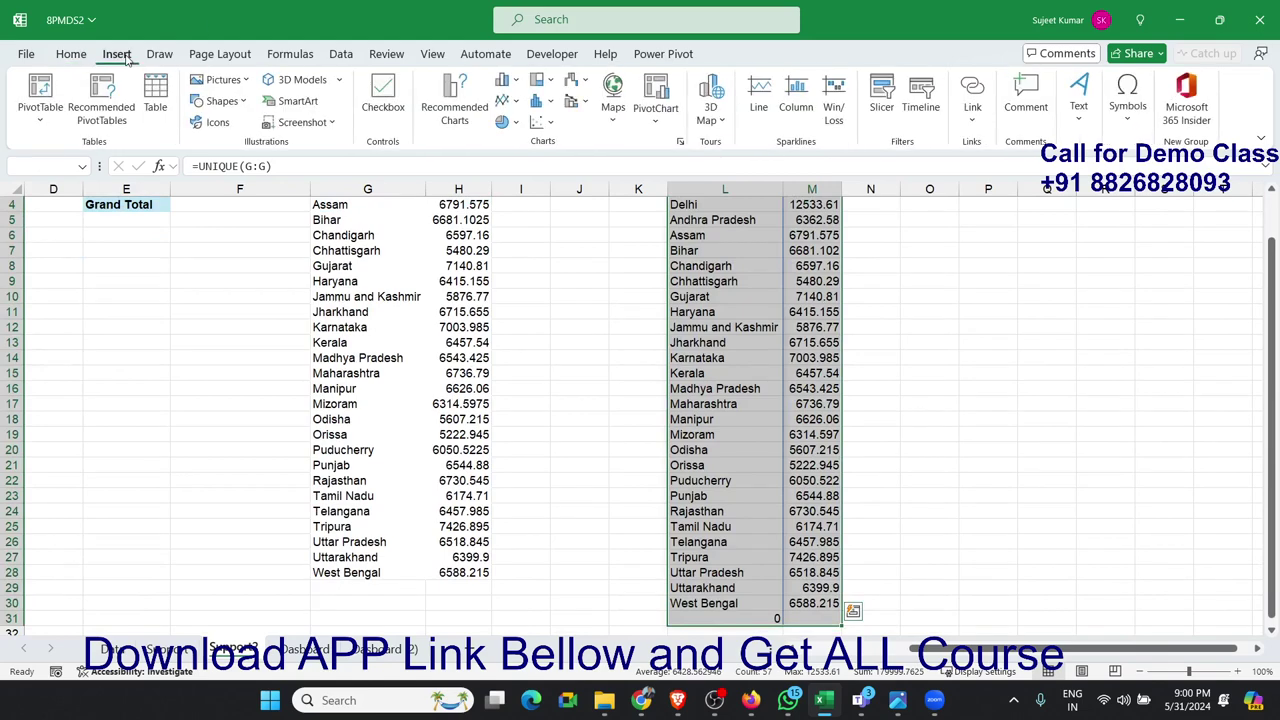
{"action": "left_click", "coordinate": [612, 96]}
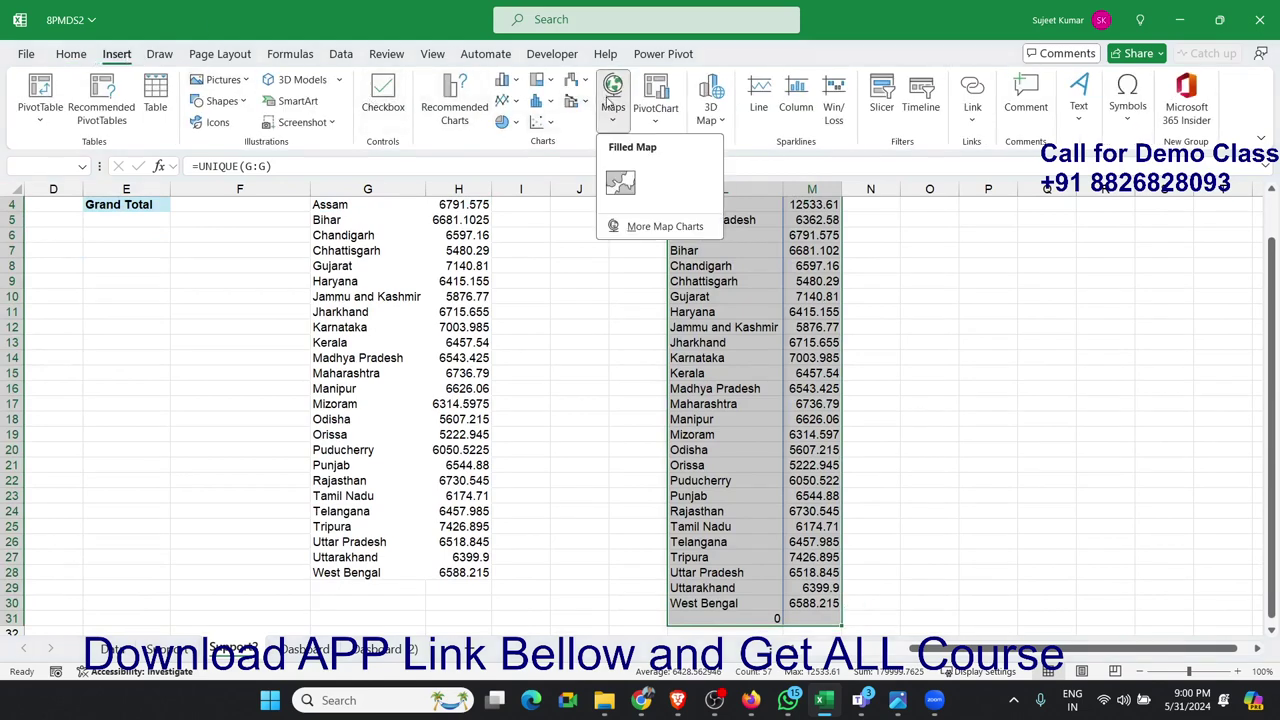
{"action": "left_click", "coordinate": [622, 185]}
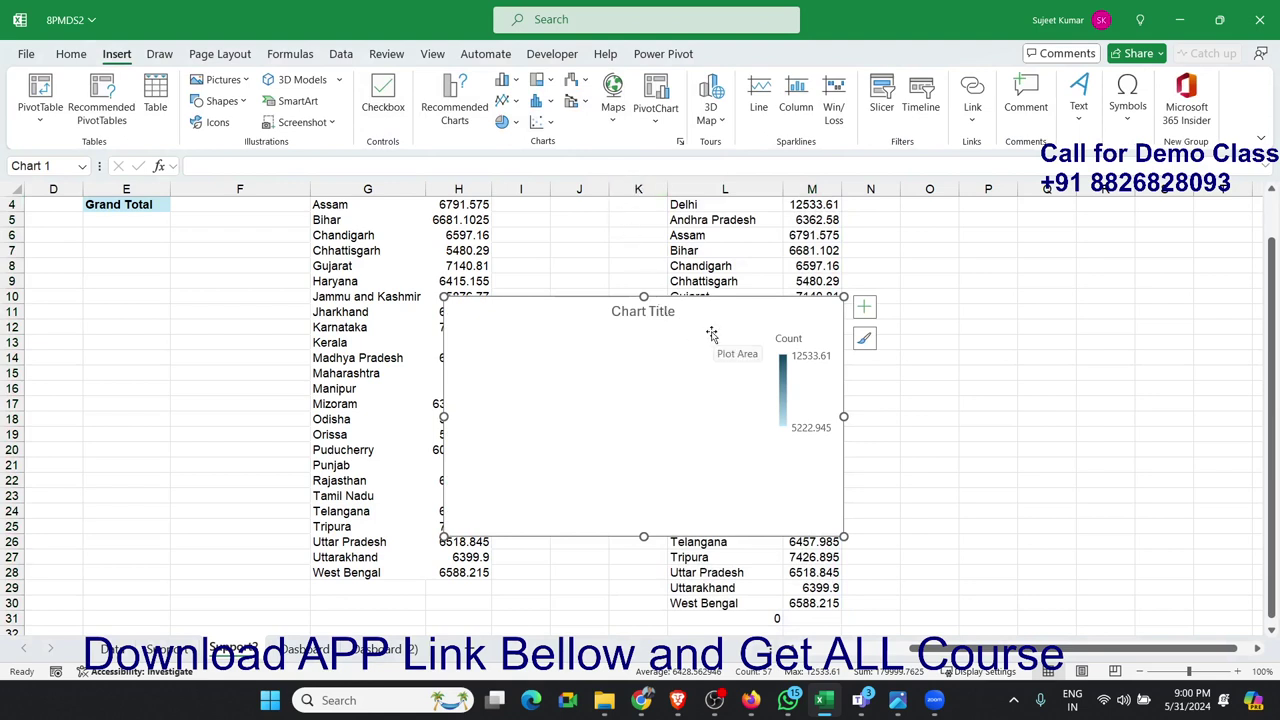
{"action": "left_click_drag", "start_coordinate": [711, 333], "coordinate": [315, 280]}
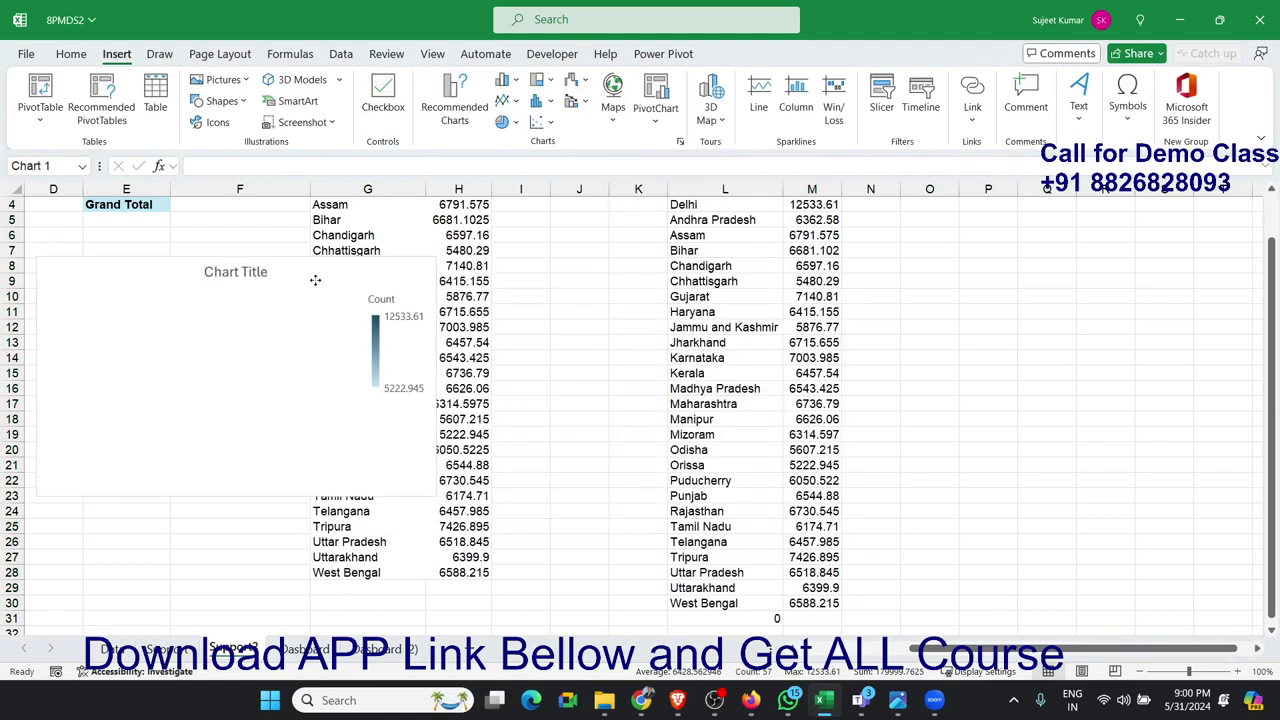
{"action": "left_click", "coordinate": [700, 266]}
Step: Select the spilled list of state names starting at Delhi
{"action": "left_click", "coordinate": [720, 204]}
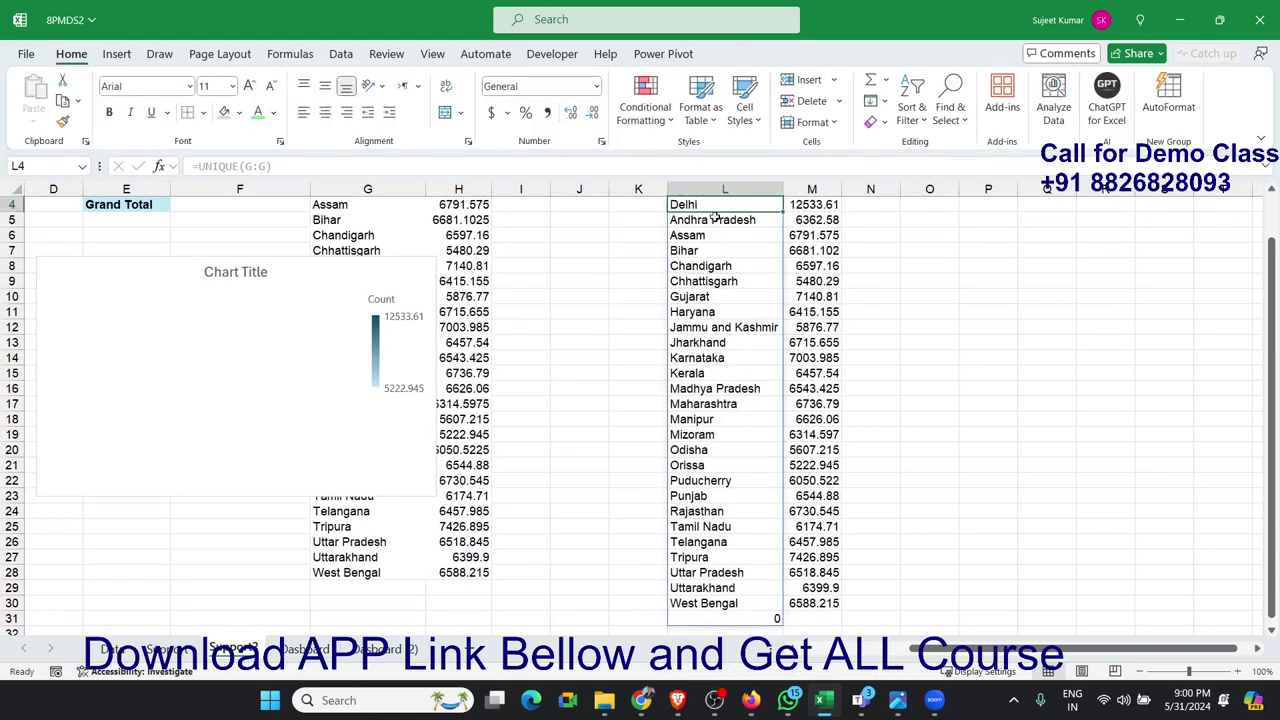
{"action": "scroll", "coordinate": [714, 217], "scroll_direction": "up", "scroll_amount": 1}
{"action": "key", "text": "ctrl+shift+Down"}
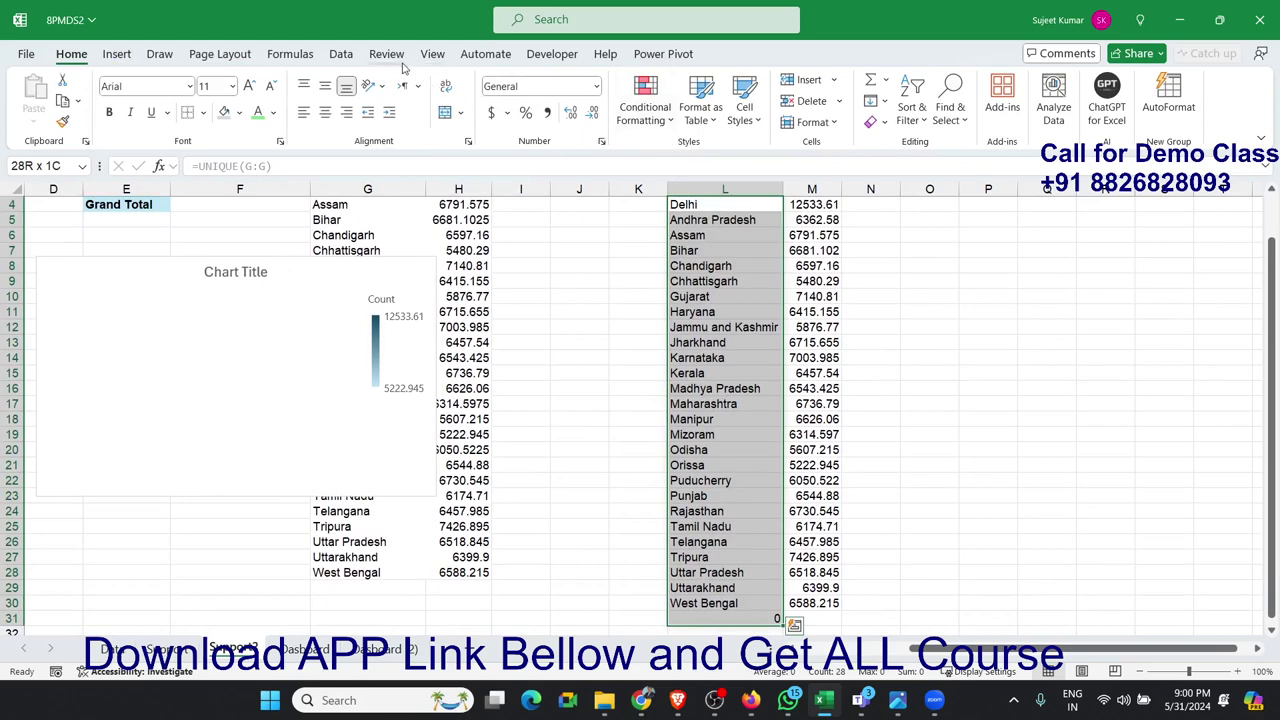
Step: Try converting the state names to the Geography data type and dismiss the error
{"action": "left_click", "coordinate": [333, 54]}
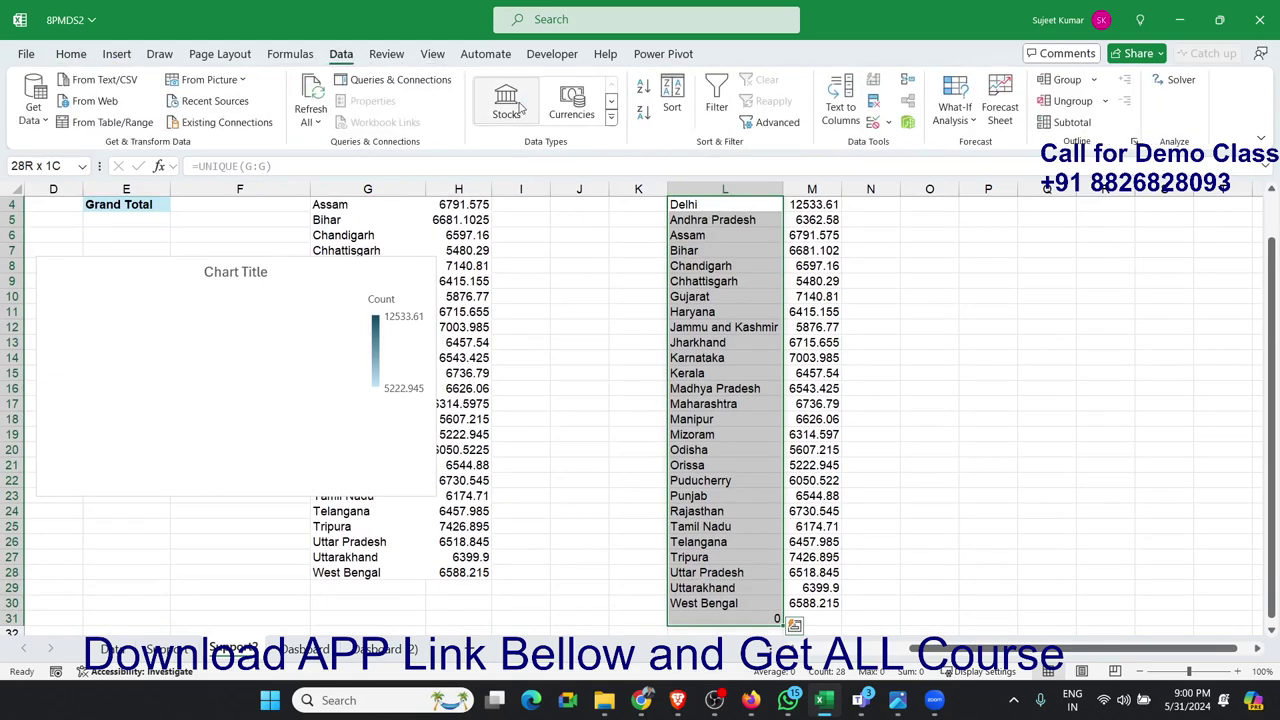
{"action": "left_click", "coordinate": [610, 117]}
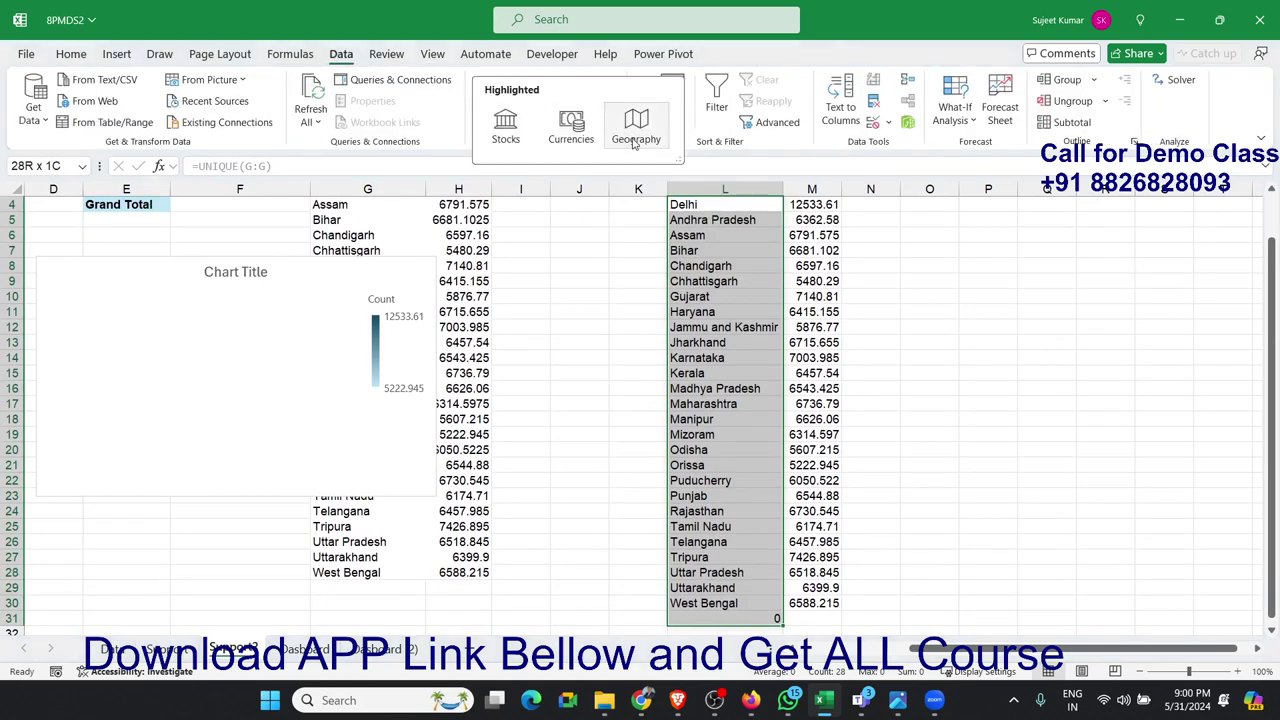
{"action": "left_click", "coordinate": [633, 143]}
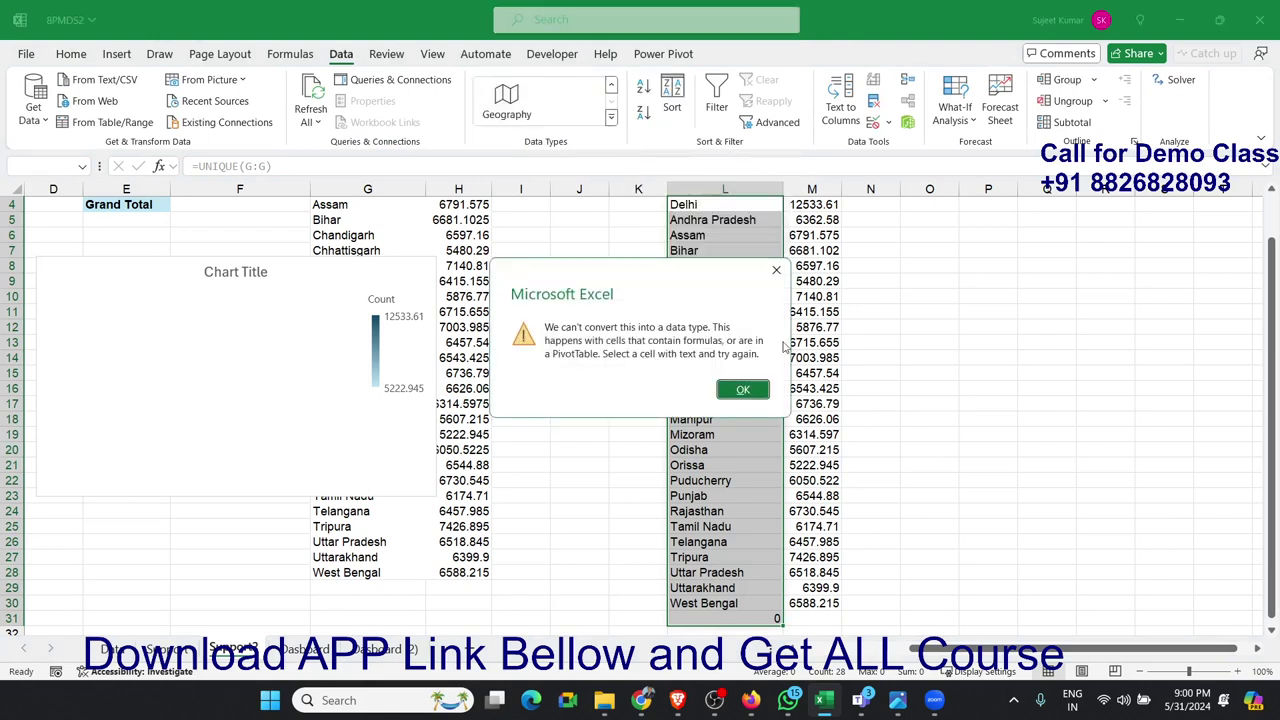
{"action": "left_click", "coordinate": [743, 390]}
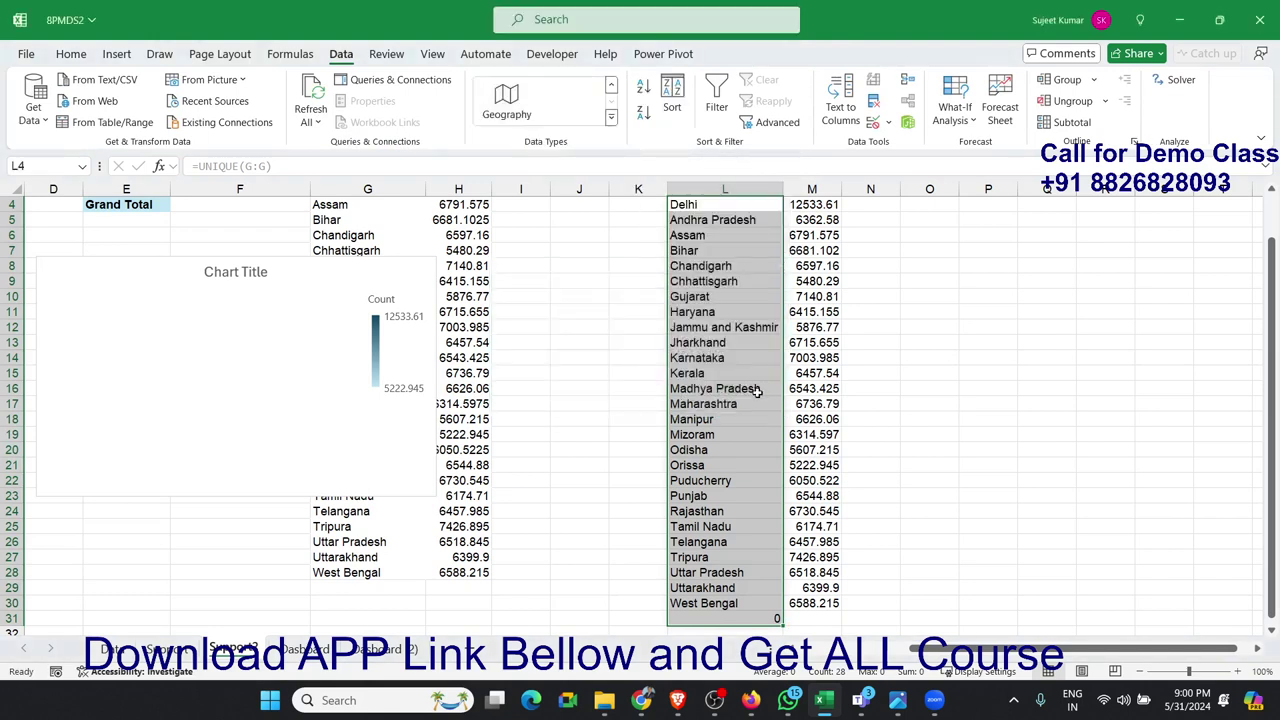
Step: Select the rendered India map chart and take it off the Support2 sheet
{"action": "left_click", "coordinate": [71, 54]}
{"action": "left_click", "coordinate": [33, 121]}
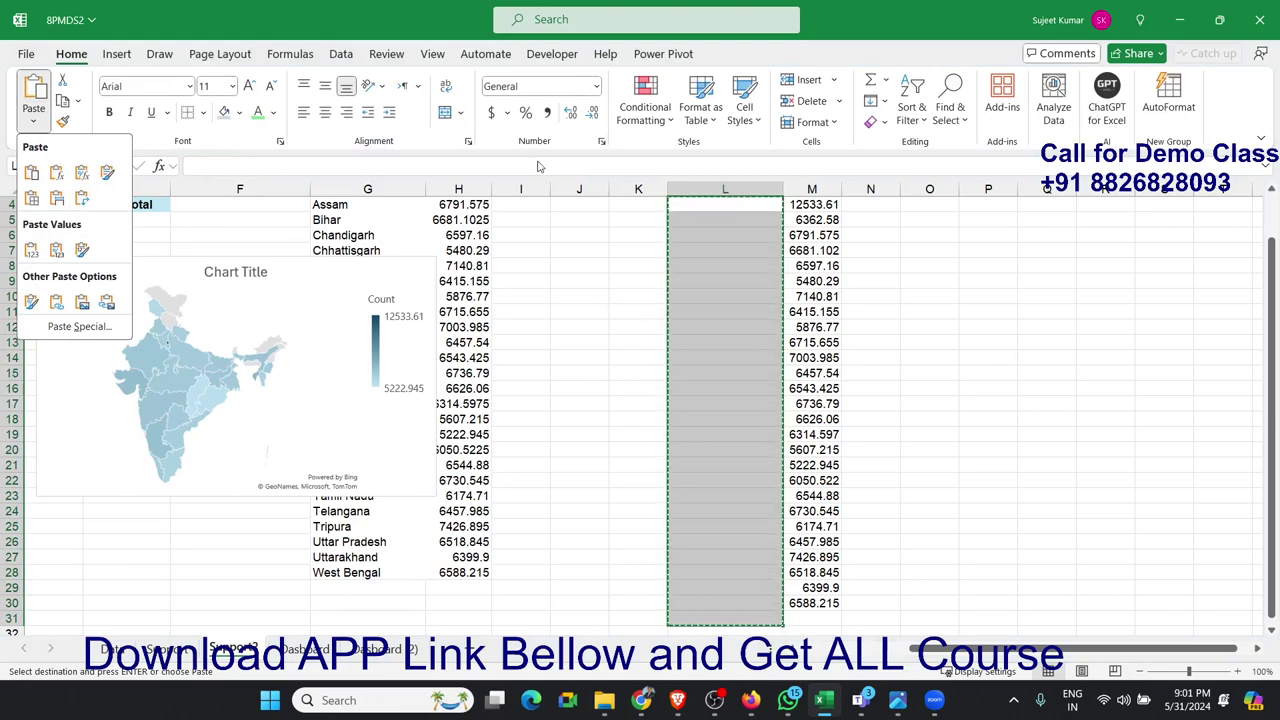
{"action": "left_click", "coordinate": [950, 324]}
{"action": "left_click", "coordinate": [736, 297]}
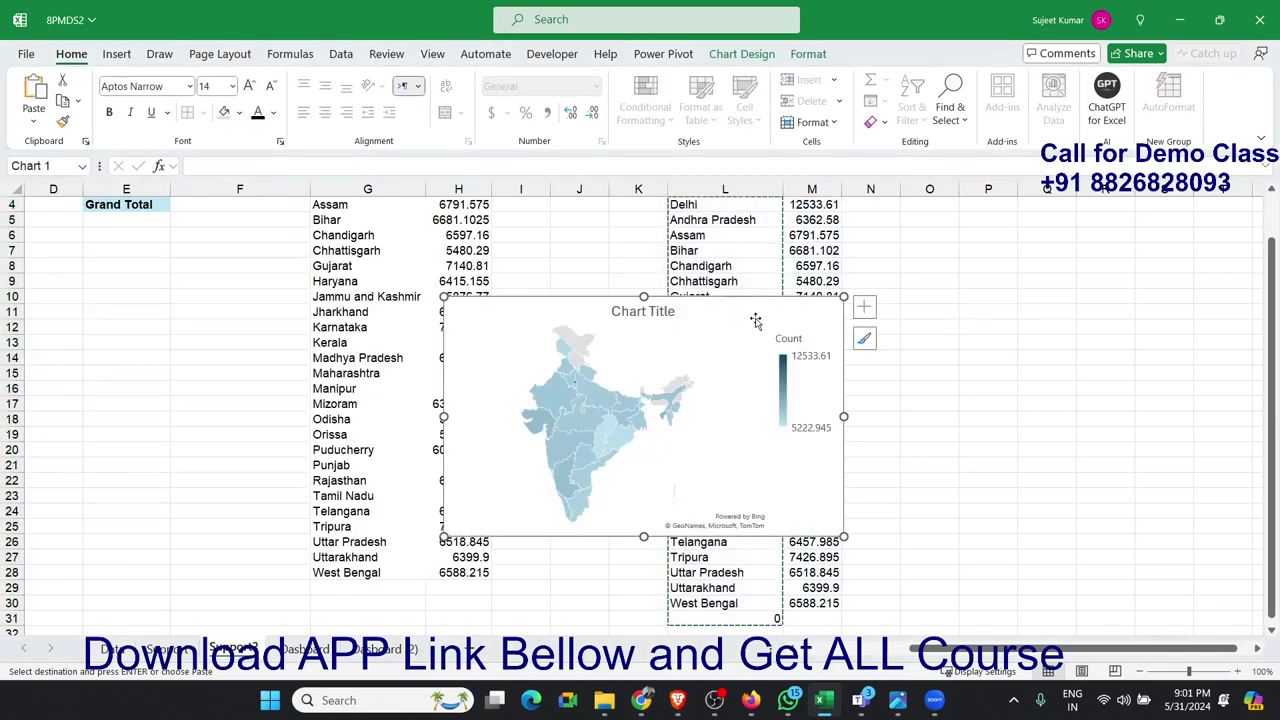
{"action": "left_click", "coordinate": [1004, 370]}
{"action": "left_click", "coordinate": [790, 348]}
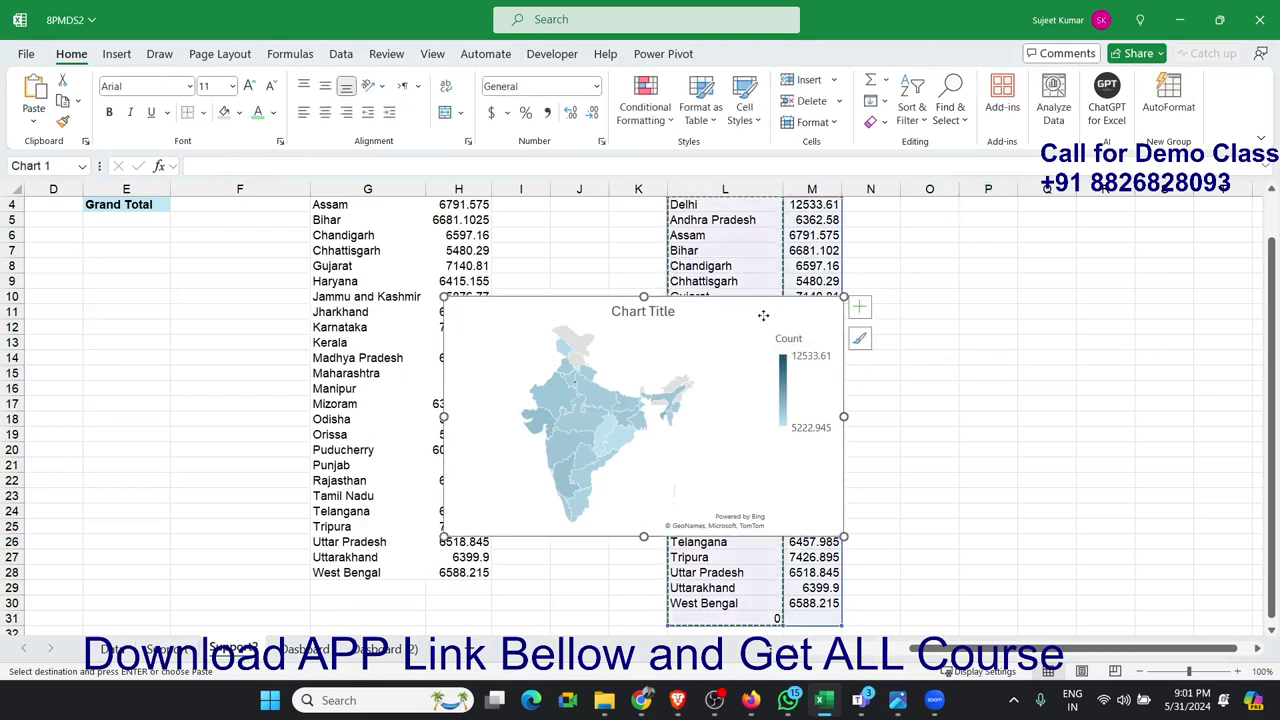
{"action": "key", "text": "Delete"}
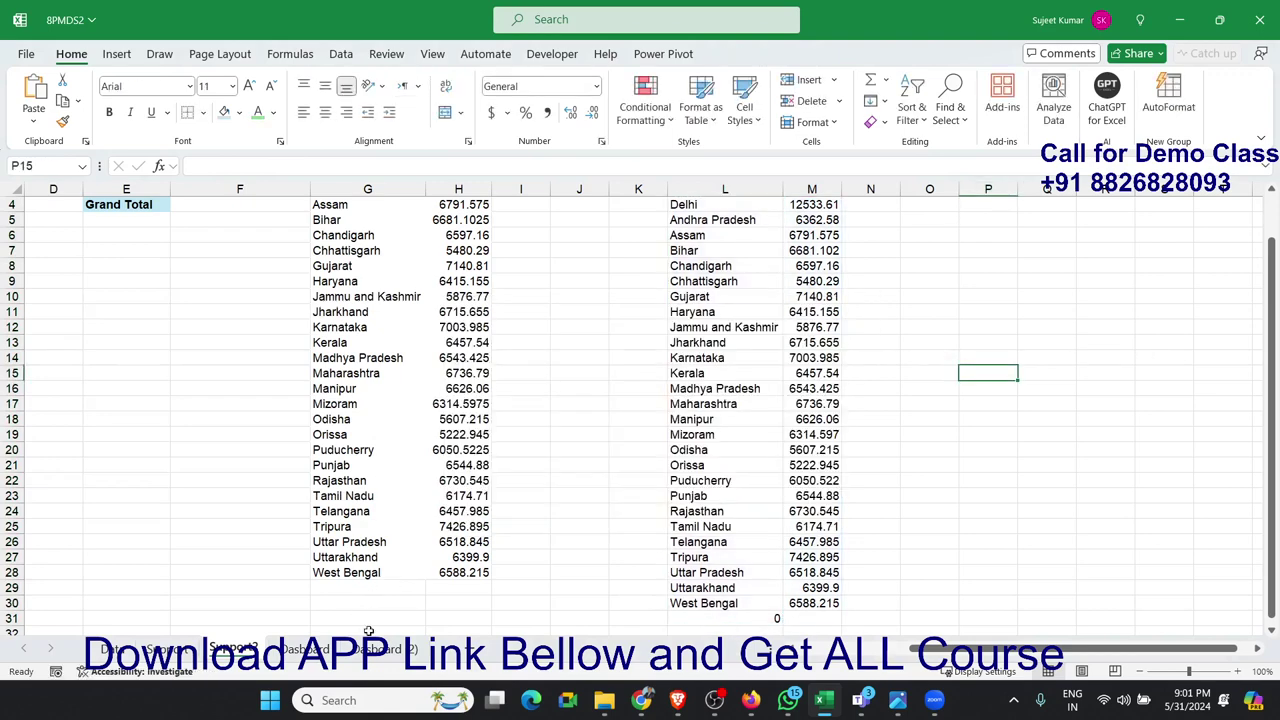
Step: Place the map chart at I13 on Dashboard (2), enlarge it beside the KPI cards, and open Change Colors
{"action": "left_click", "coordinate": [378, 648]}
{"action": "left_click", "coordinate": [386, 345]}
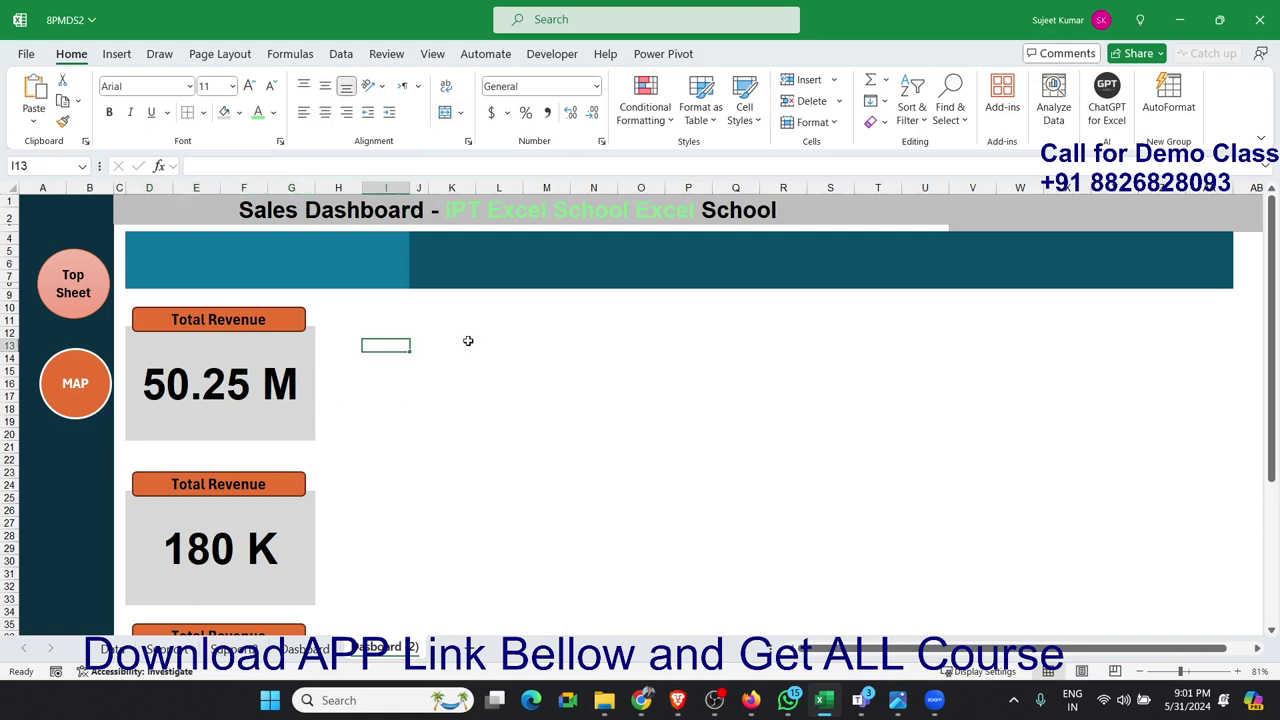
{"action": "left_click_drag", "start_coordinate": [435, 357], "coordinate": [447, 327]}
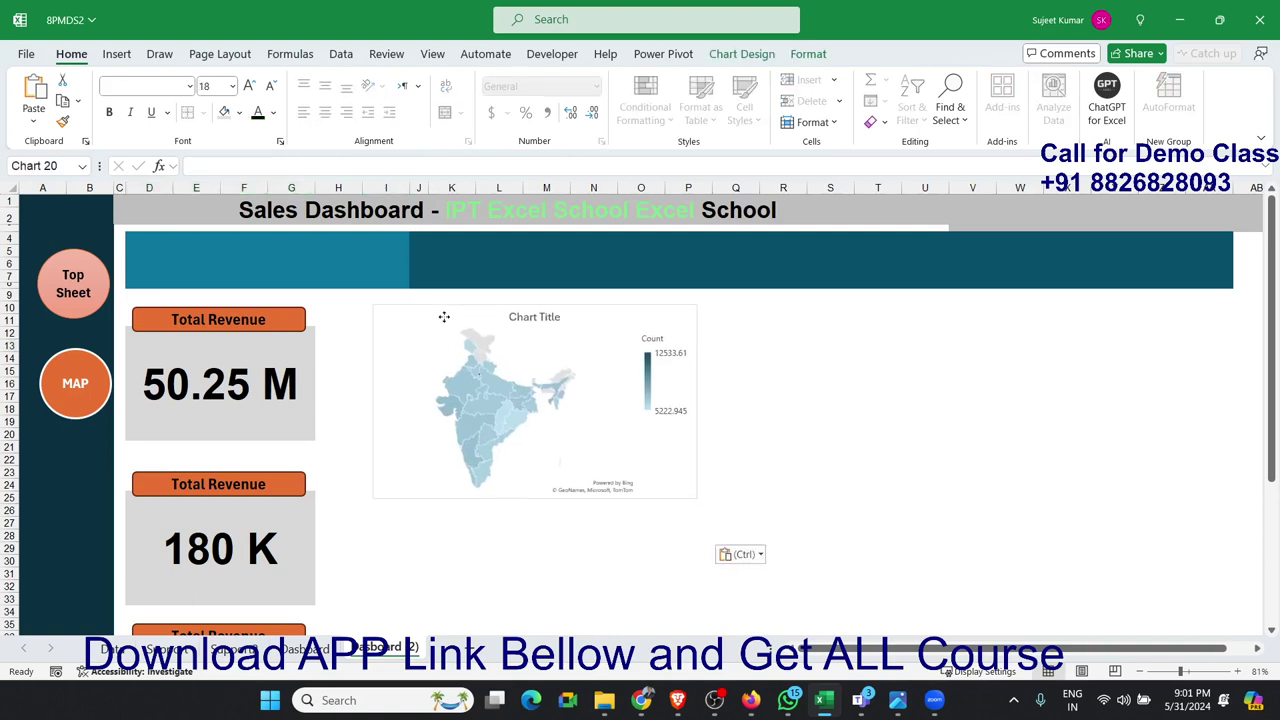
{"action": "scroll", "coordinate": [575, 363], "scroll_direction": "down", "scroll_amount": 4}
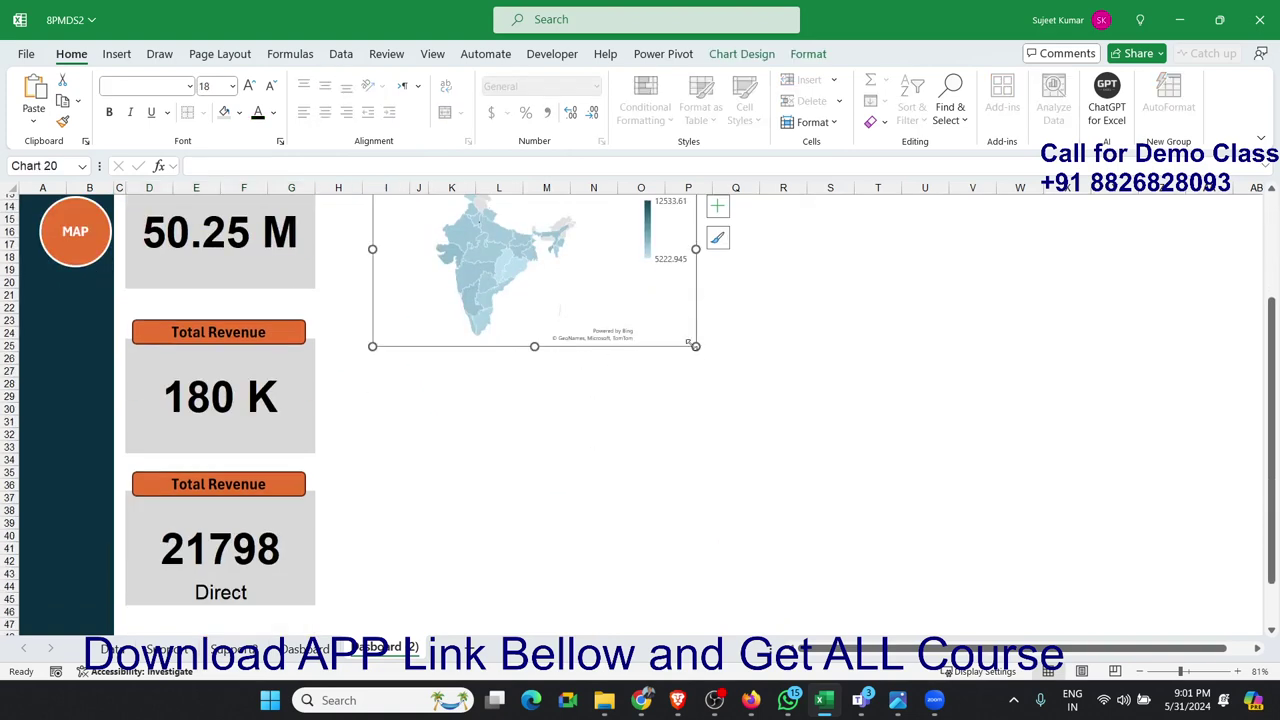
{"action": "left_click_drag", "start_coordinate": [690, 343], "coordinate": [1246, 591]}
{"action": "scroll", "coordinate": [1126, 557], "scroll_direction": "up", "scroll_amount": 3}
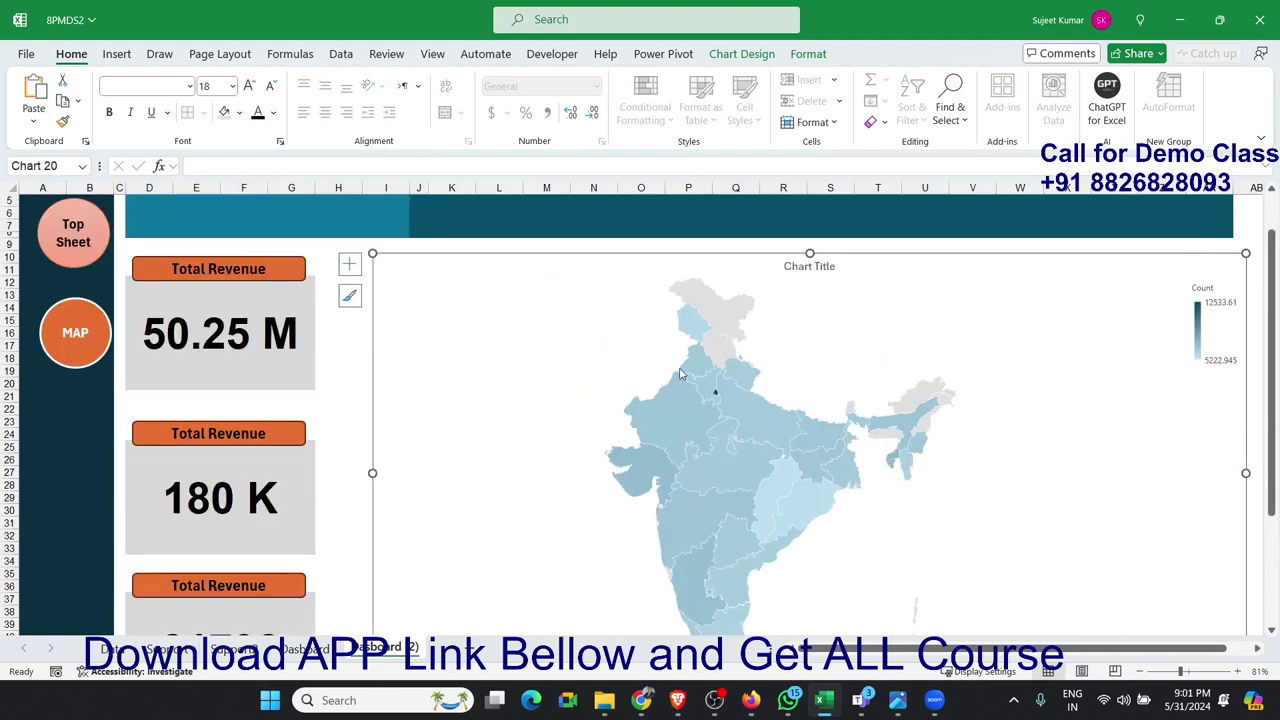
{"action": "left_click", "coordinate": [742, 54]}
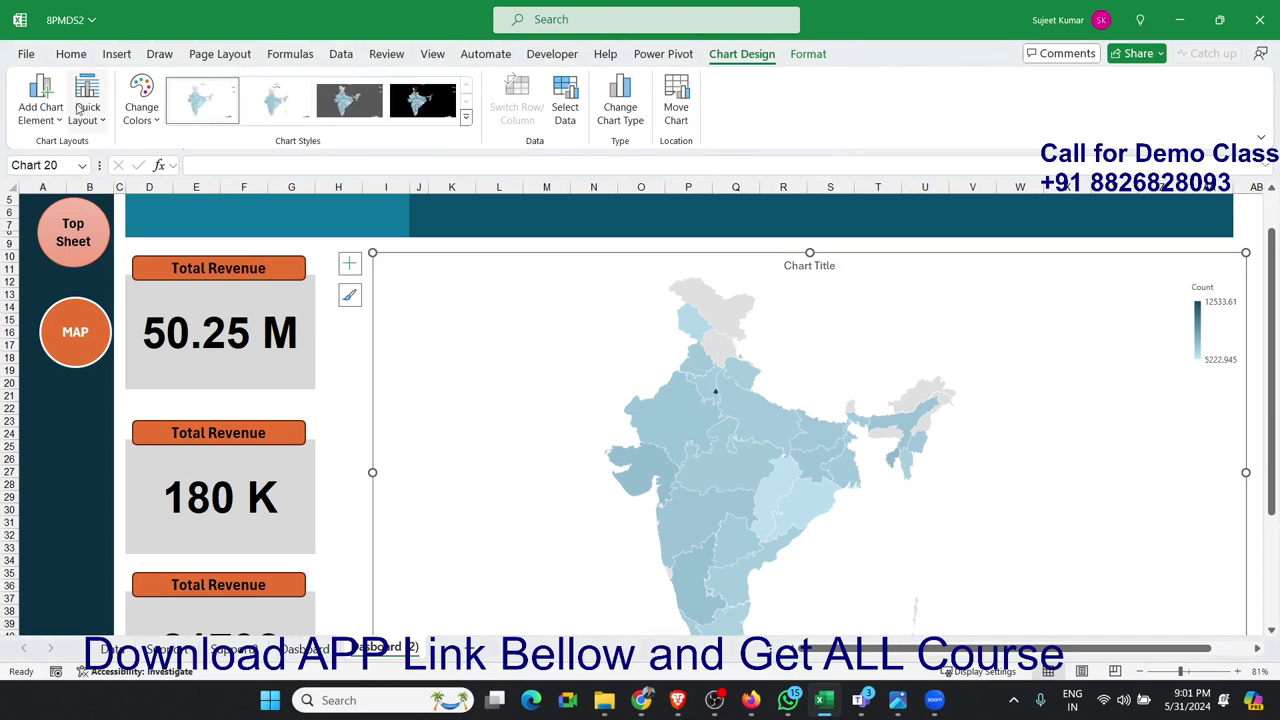
{"action": "left_click", "coordinate": [142, 112]}
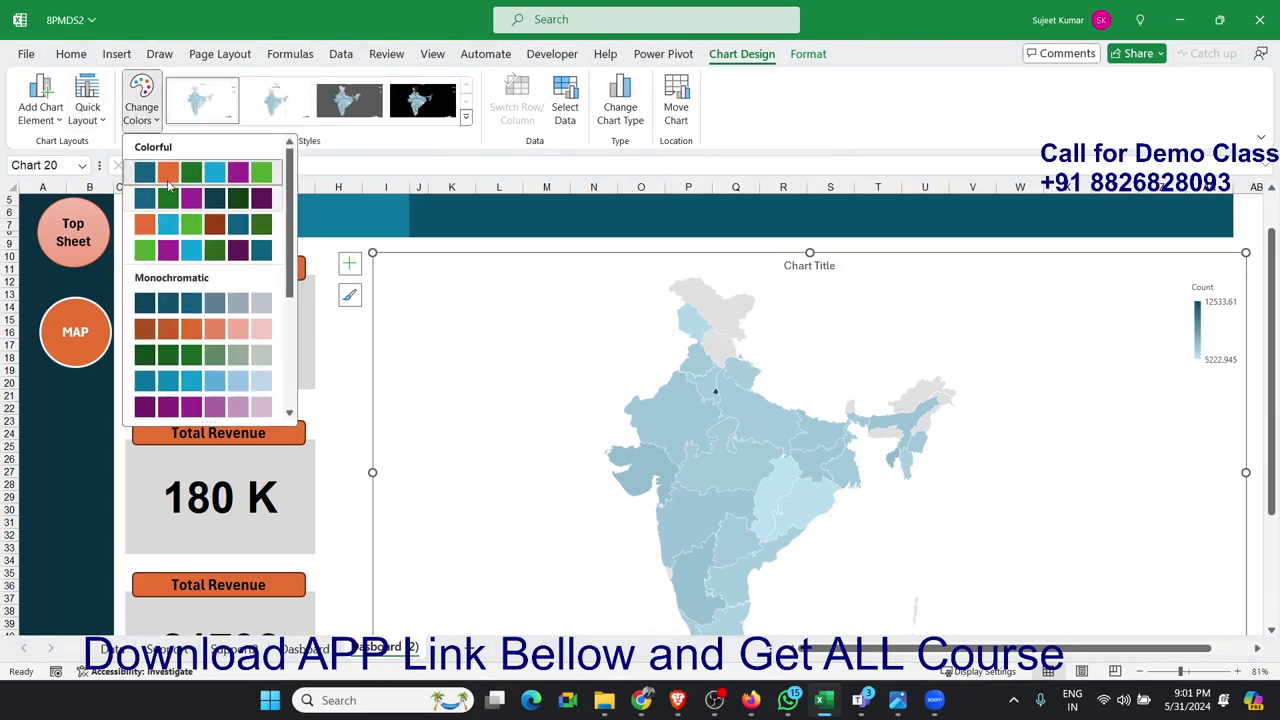
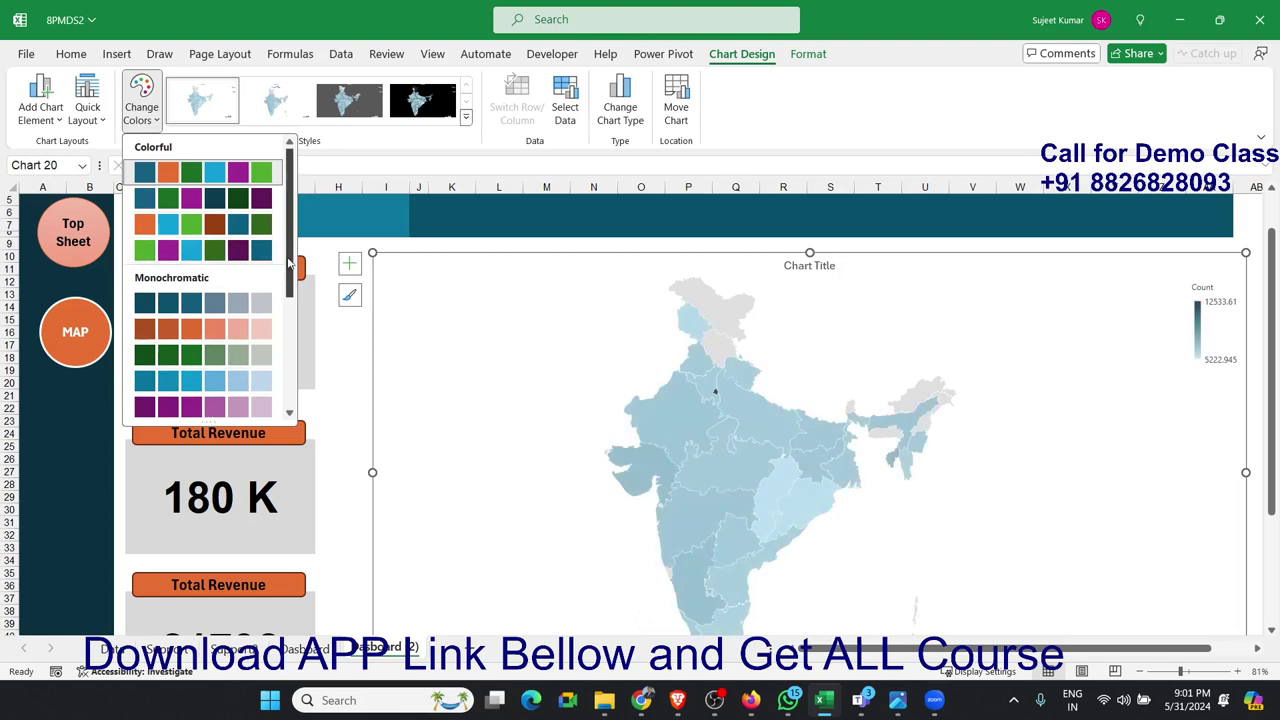
Step: Recolour the India map chart with Colorful Palette 3 so the states shade orange
{"action": "left_click_drag", "start_coordinate": [290, 266], "coordinate": [292, 354]}
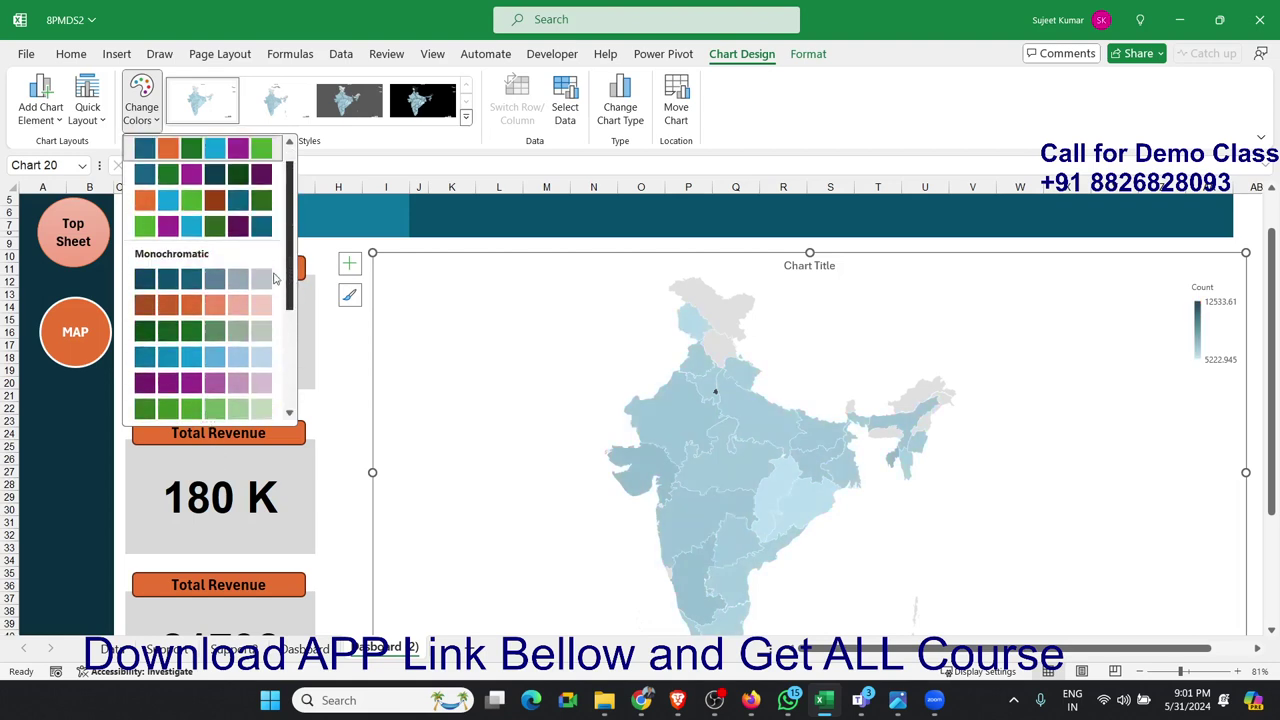
{"action": "scroll", "coordinate": [278, 281], "scroll_direction": "up", "scroll_amount": 5}
{"action": "scroll", "coordinate": [278, 300], "scroll_direction": "down", "scroll_amount": 5}
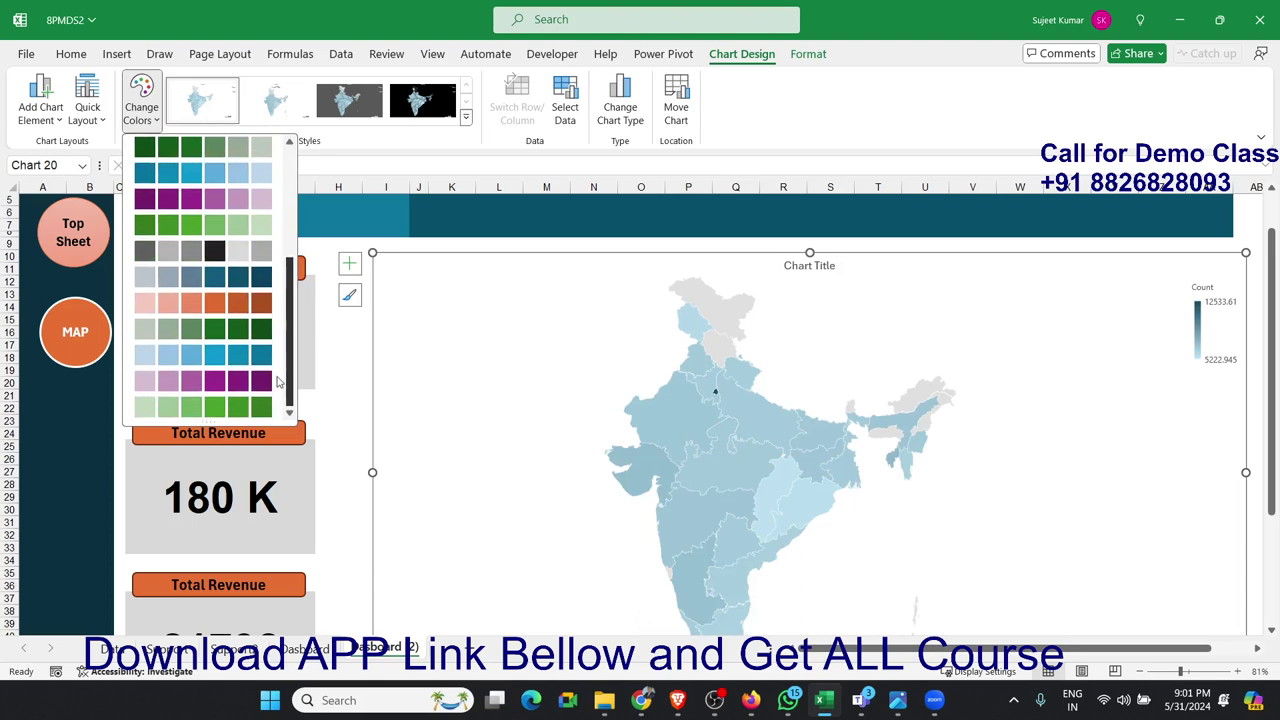
{"action": "scroll", "coordinate": [278, 400], "scroll_direction": "up", "scroll_amount": 10}
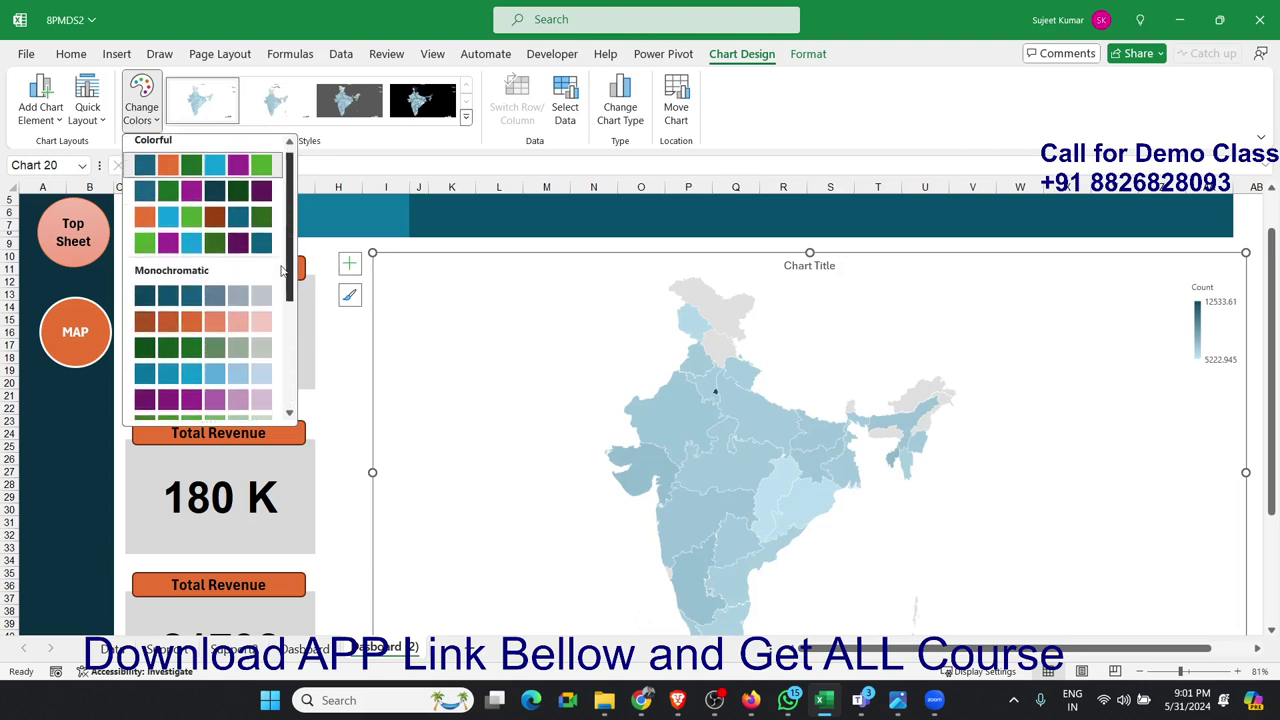
{"action": "left_click", "coordinate": [475, 127]}
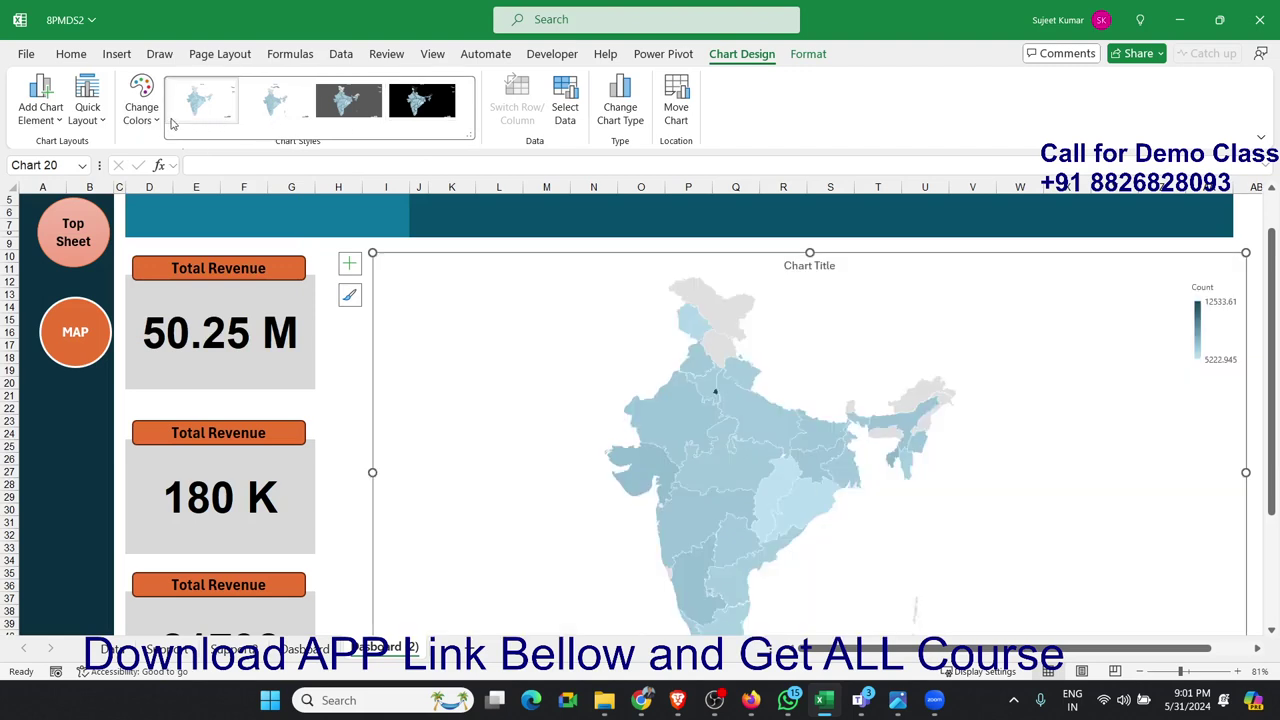
{"action": "left_click", "coordinate": [141, 108]}
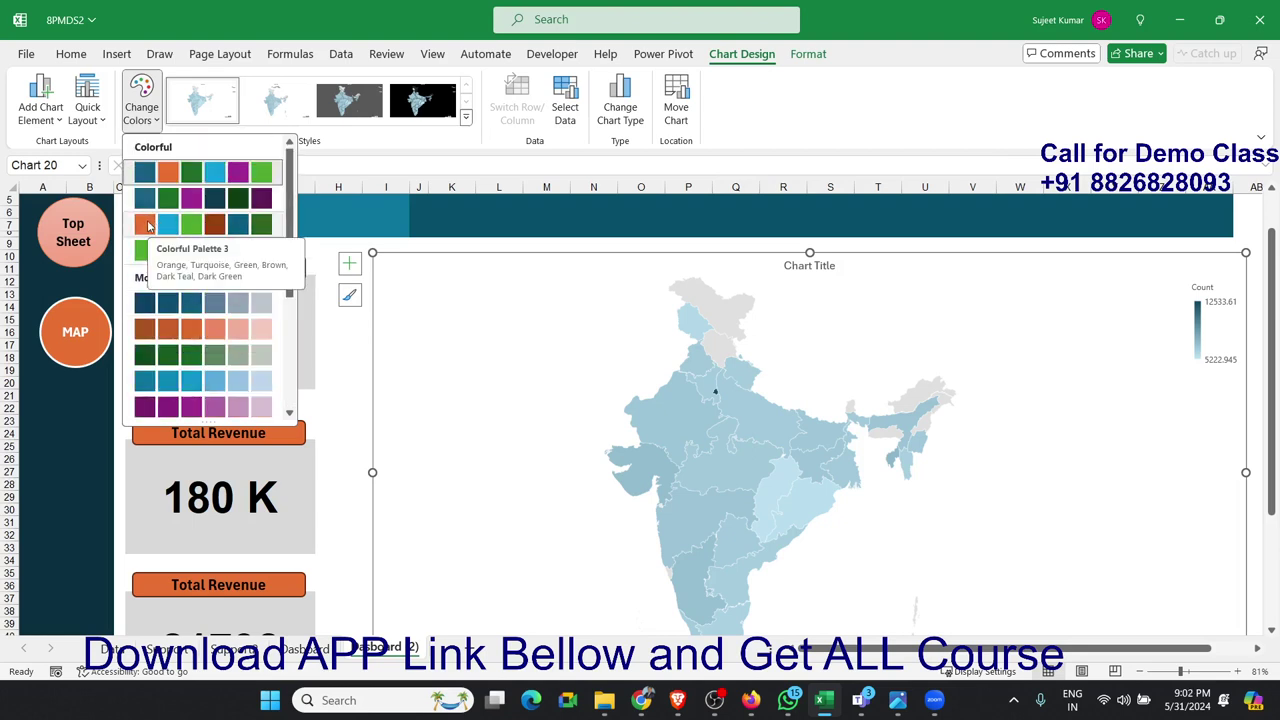
{"action": "left_click", "coordinate": [148, 222]}
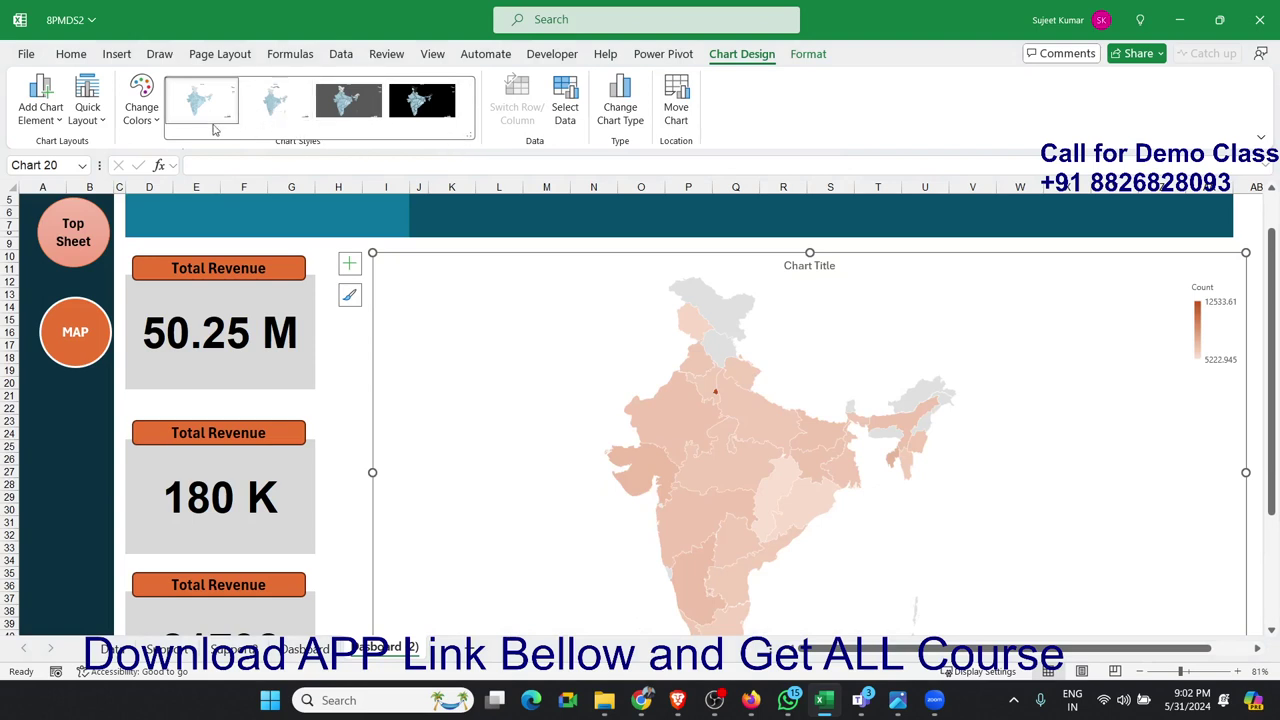
{"action": "left_click", "coordinate": [150, 122]}
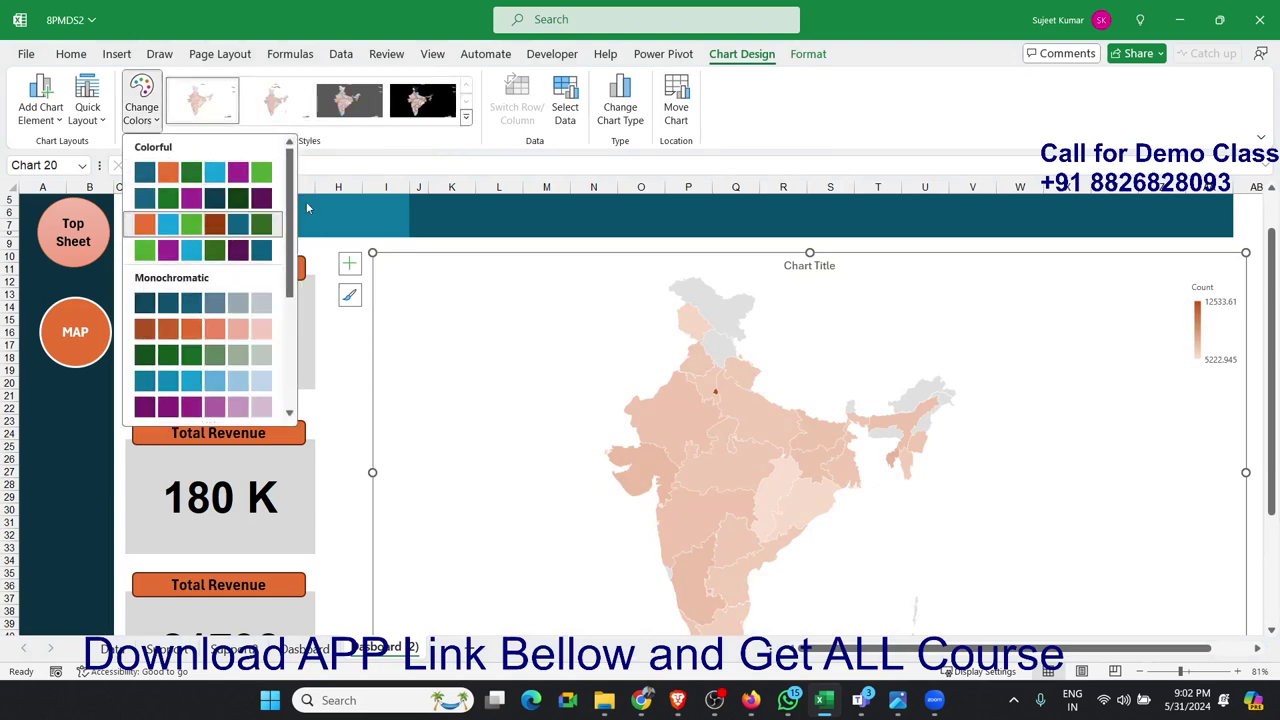
{"action": "left_click_drag", "start_coordinate": [291, 200], "coordinate": [300, 410]}
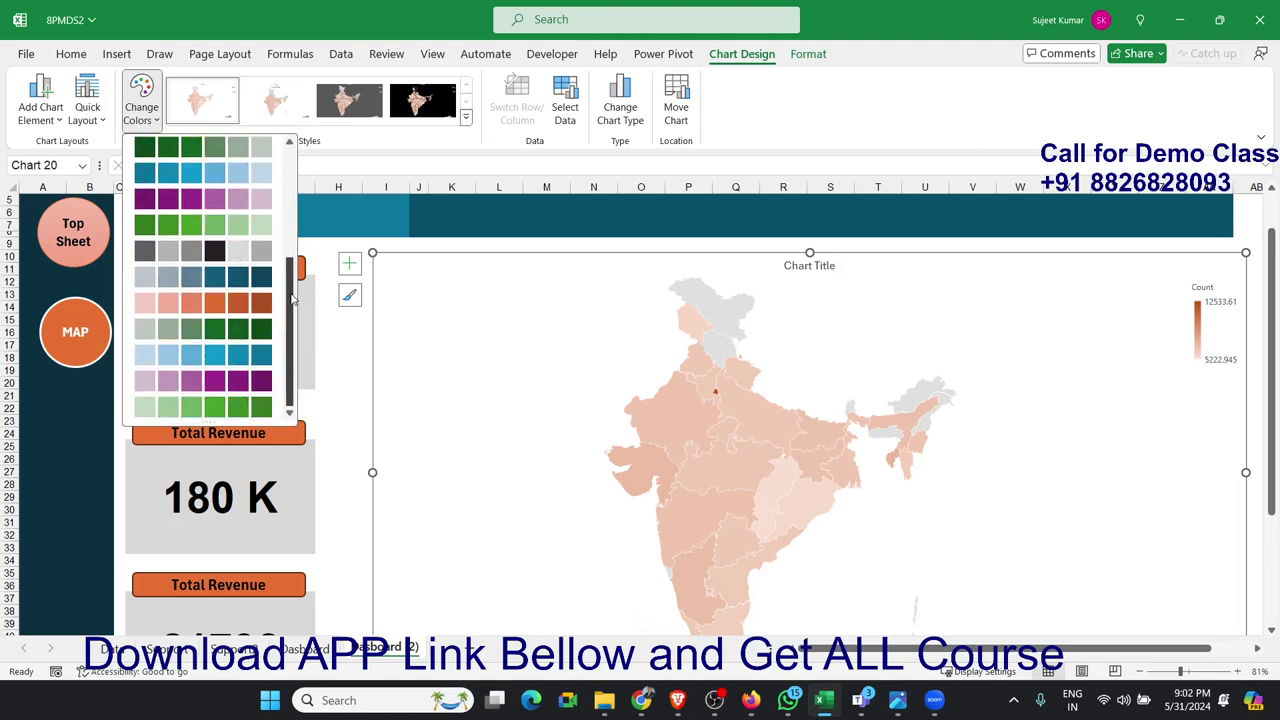
{"action": "left_click_drag", "start_coordinate": [292, 320], "coordinate": [300, 160]}
Step: Check the Home fill colours for the map chart, leaving it unfilled, and reselect the chart
{"action": "left_click", "coordinate": [87, 53]}
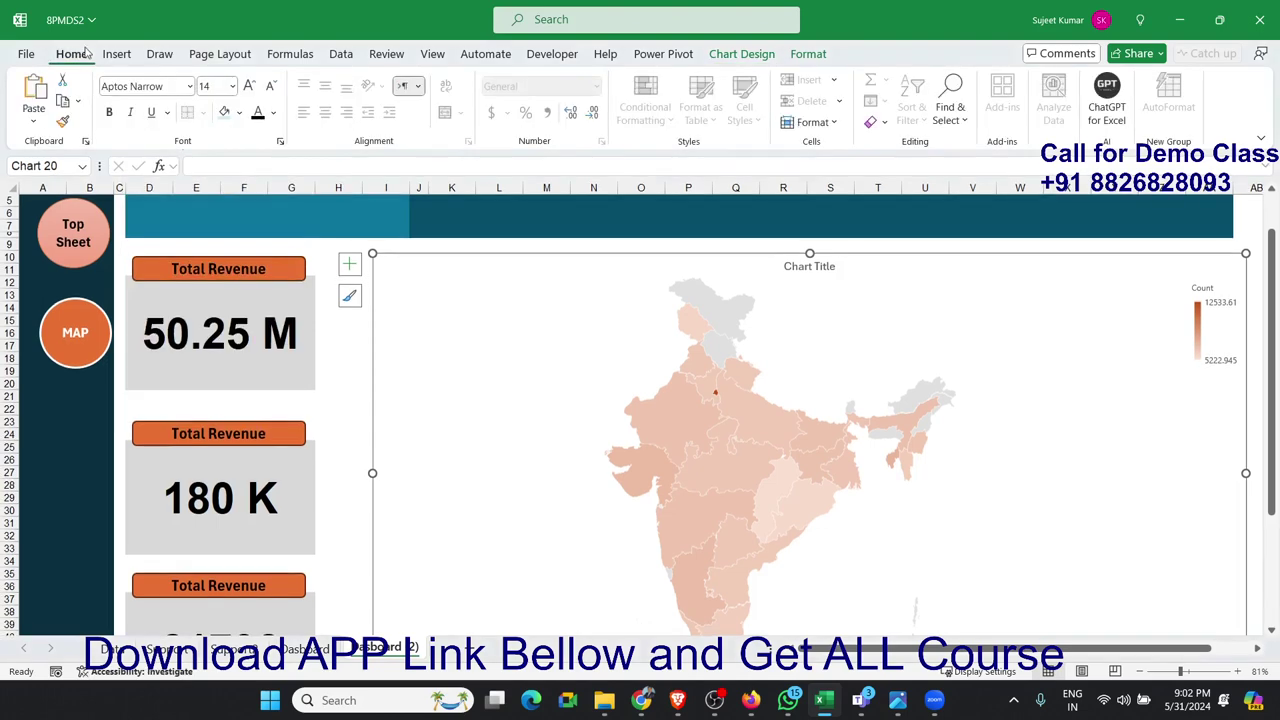
{"action": "left_click", "coordinate": [239, 112]}
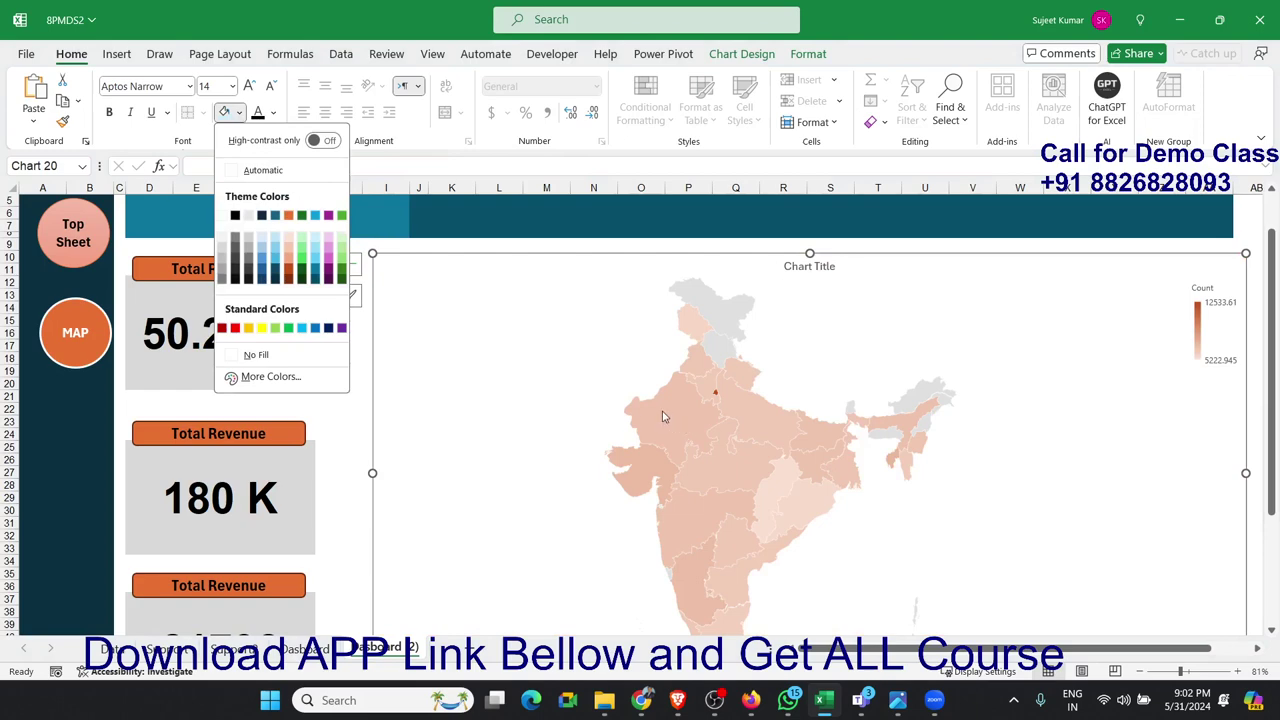
{"action": "left_click", "coordinate": [662, 416]}
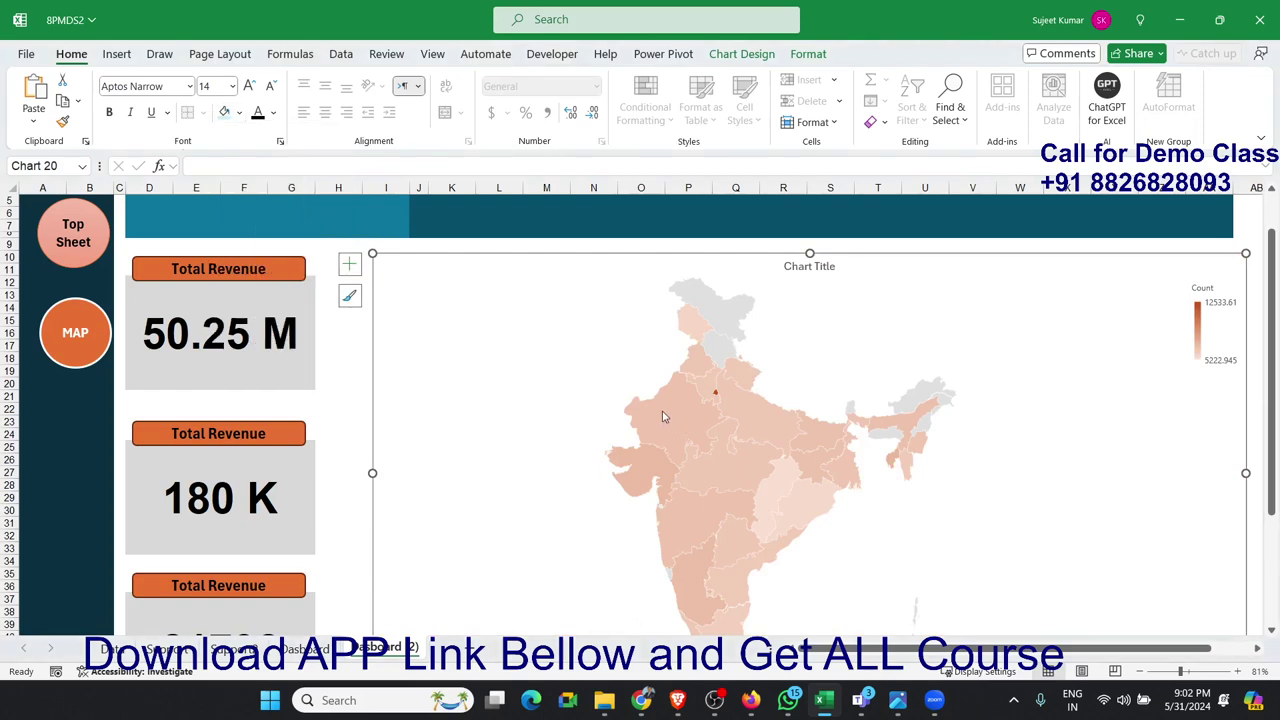
{"action": "left_click", "coordinate": [688, 416]}
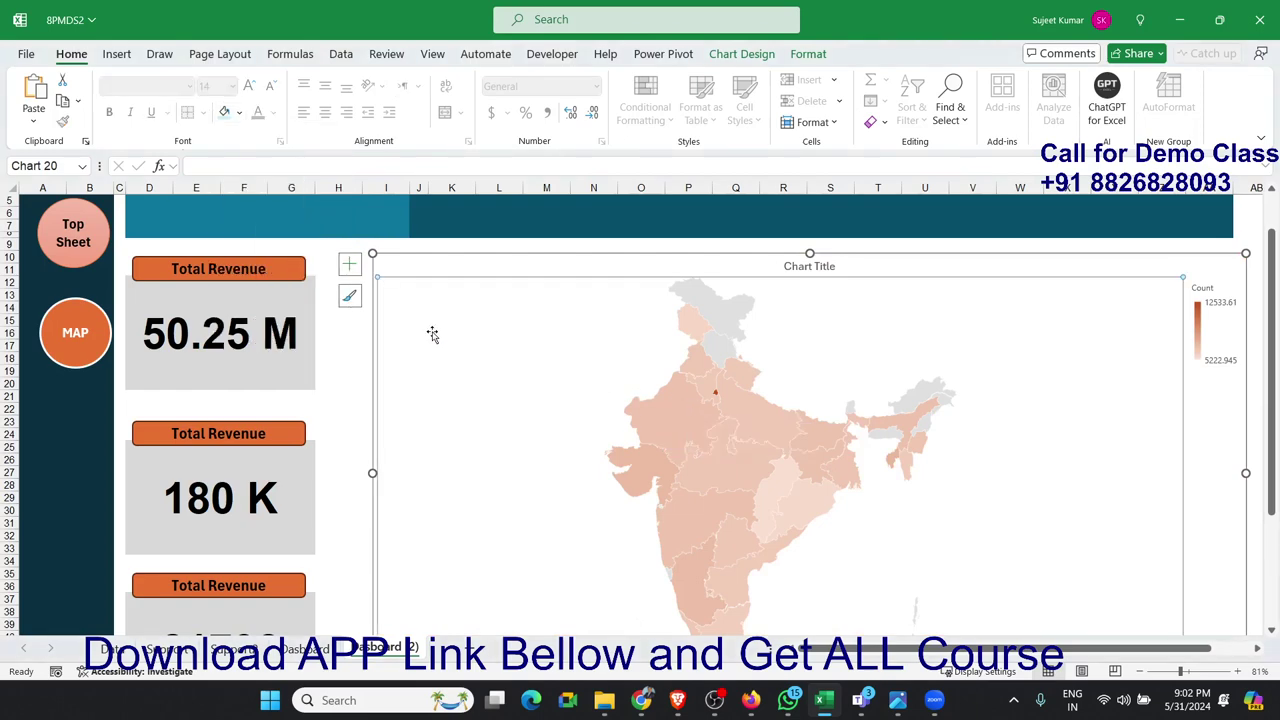
{"action": "left_click", "coordinate": [352, 344]}
{"action": "left_click", "coordinate": [378, 273]}
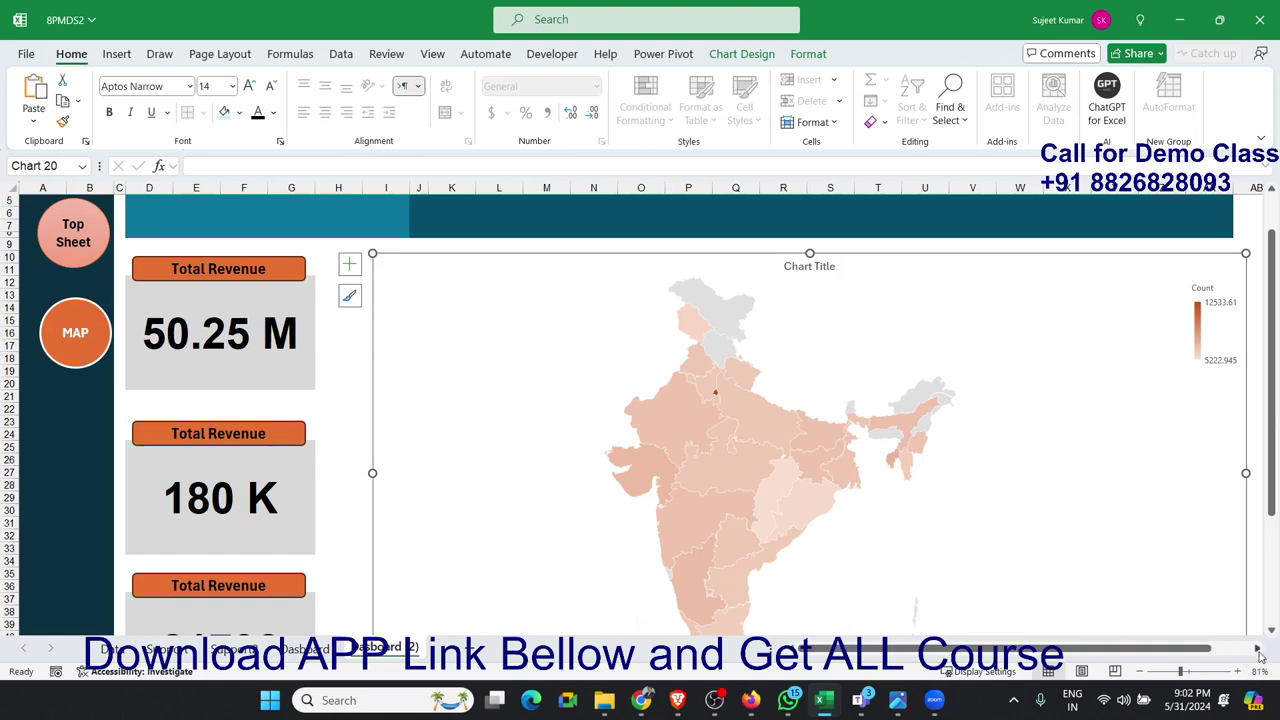
{"action": "left_click", "coordinate": [1258, 649]}
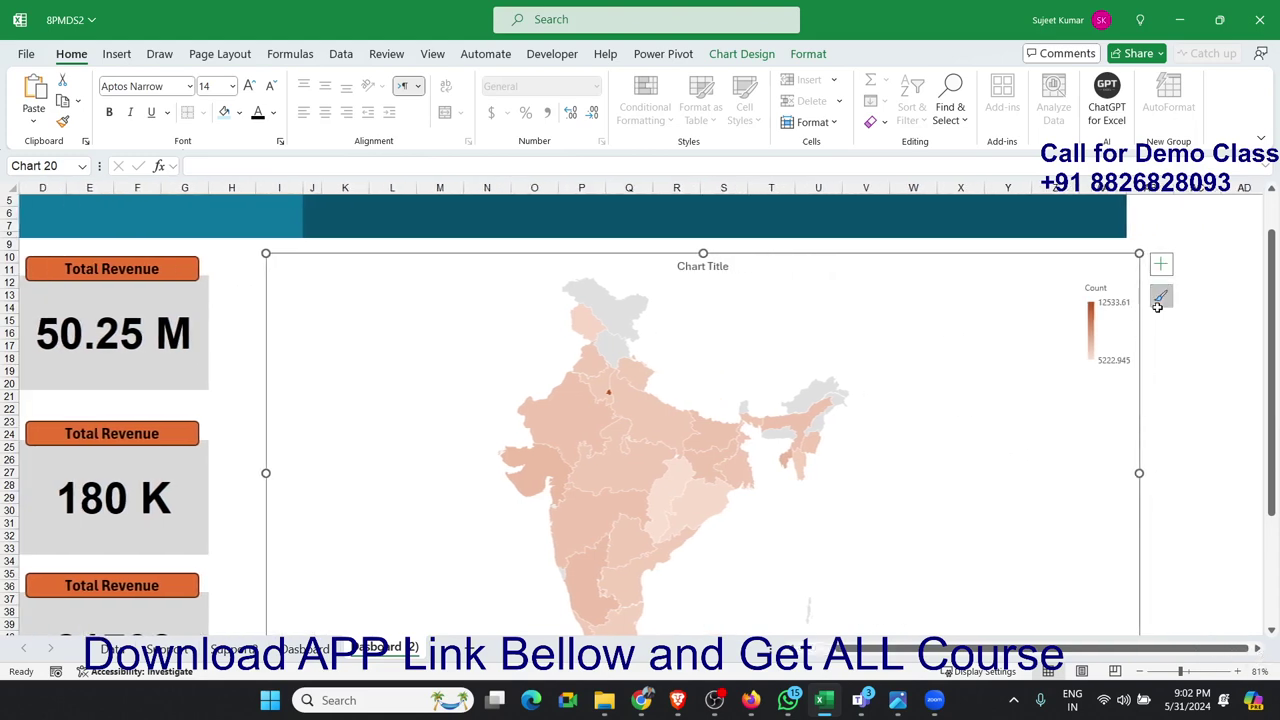
{"action": "left_click", "coordinate": [809, 56]}
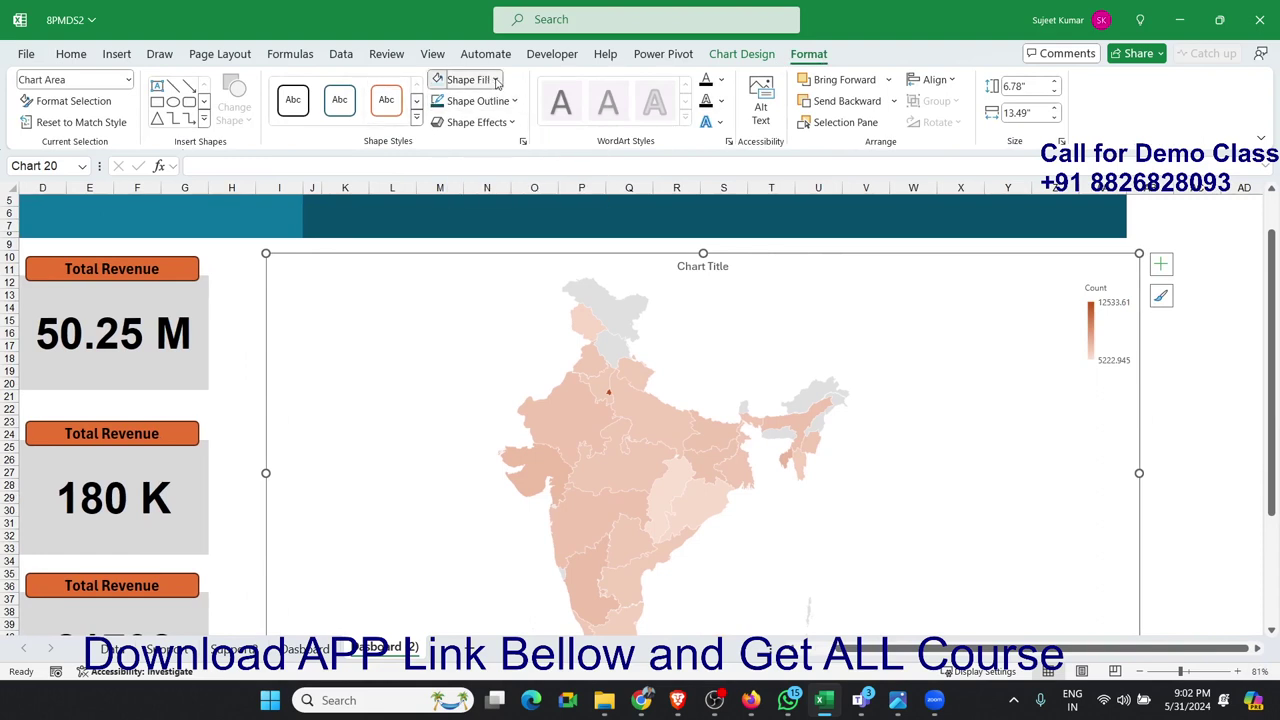
{"action": "left_click", "coordinate": [496, 82]}
{"action": "left_click", "coordinate": [496, 82]}
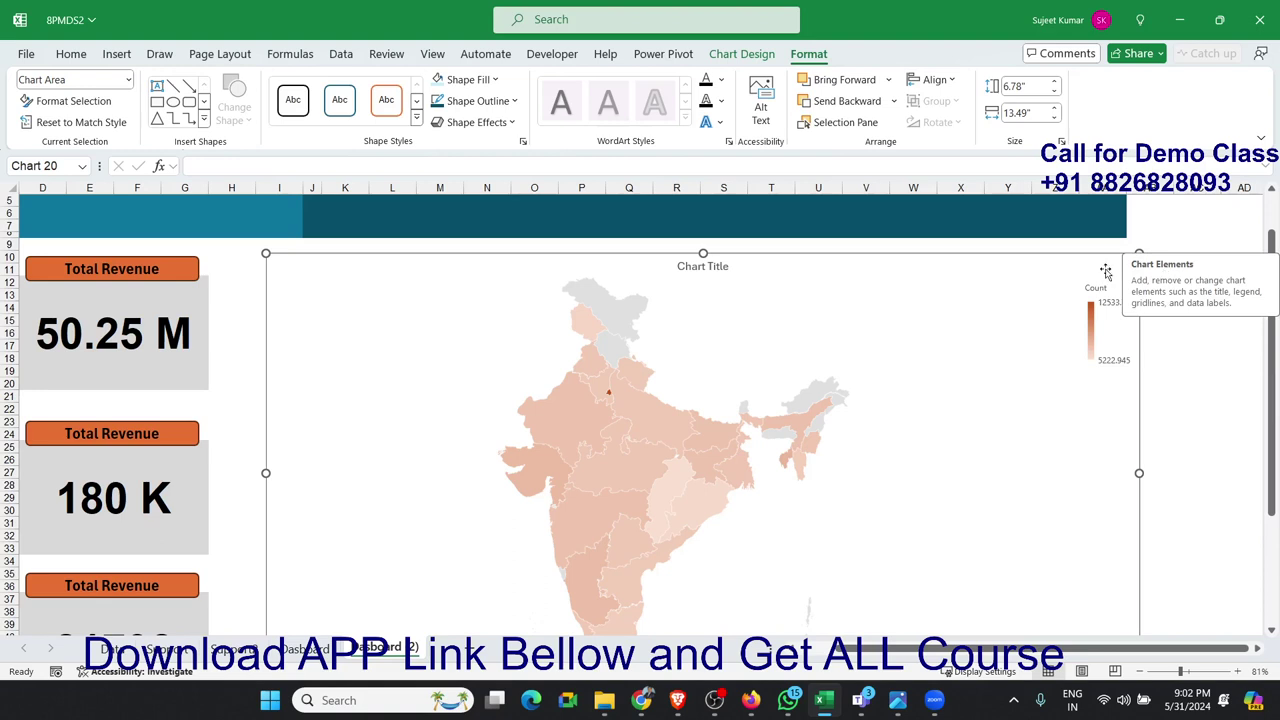
{"action": "left_click", "coordinate": [1161, 296]}
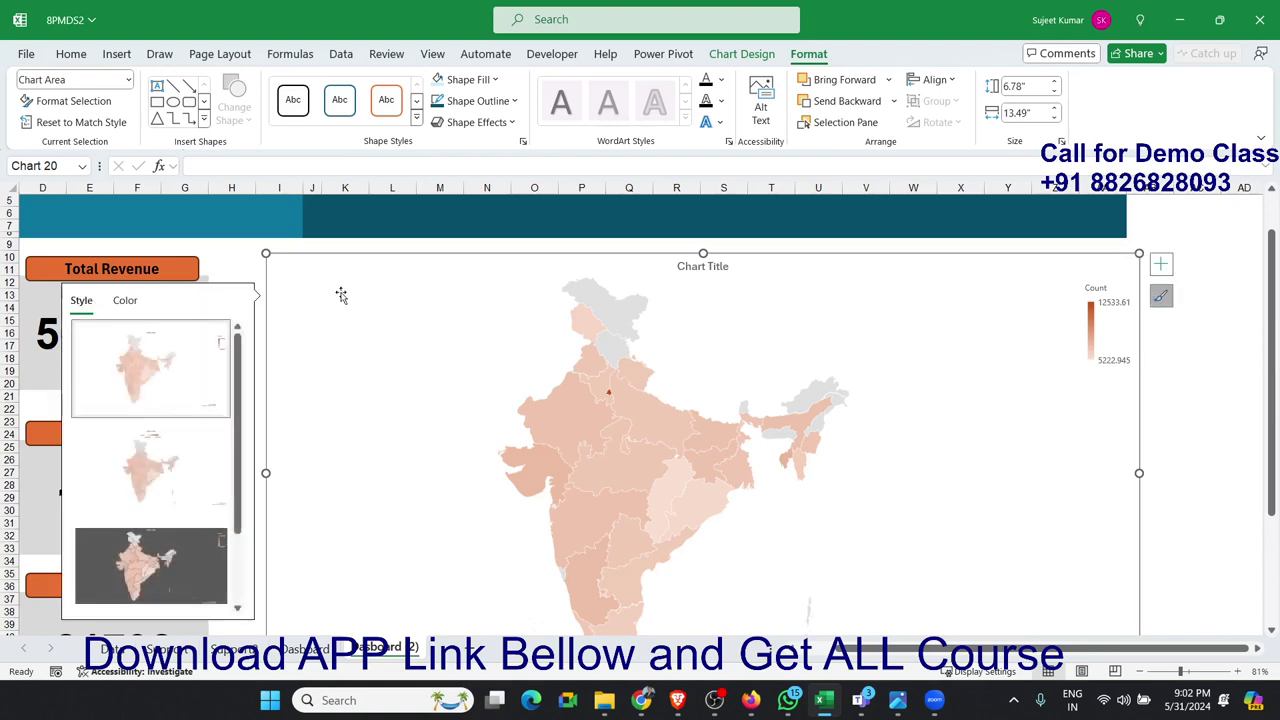
{"action": "scroll", "coordinate": [233, 440], "scroll_direction": "down", "scroll_amount": 2}
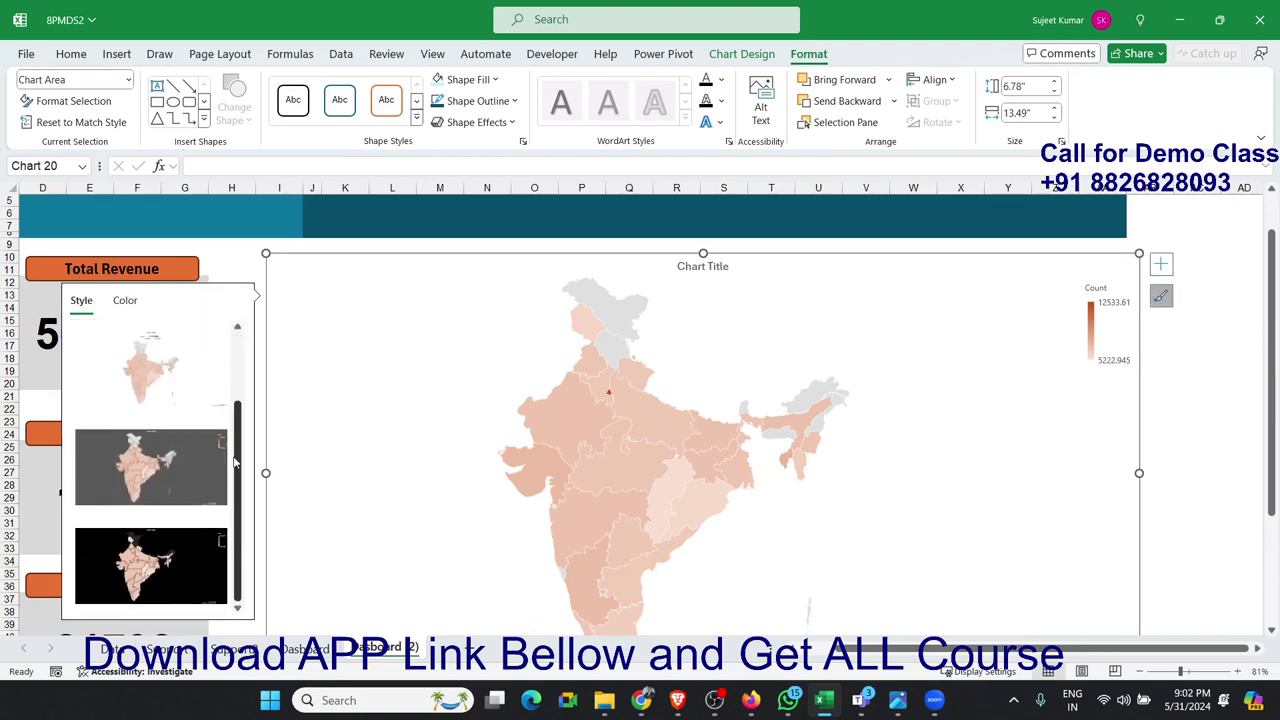
{"action": "scroll", "coordinate": [237, 530], "scroll_direction": "up", "scroll_amount": 3}
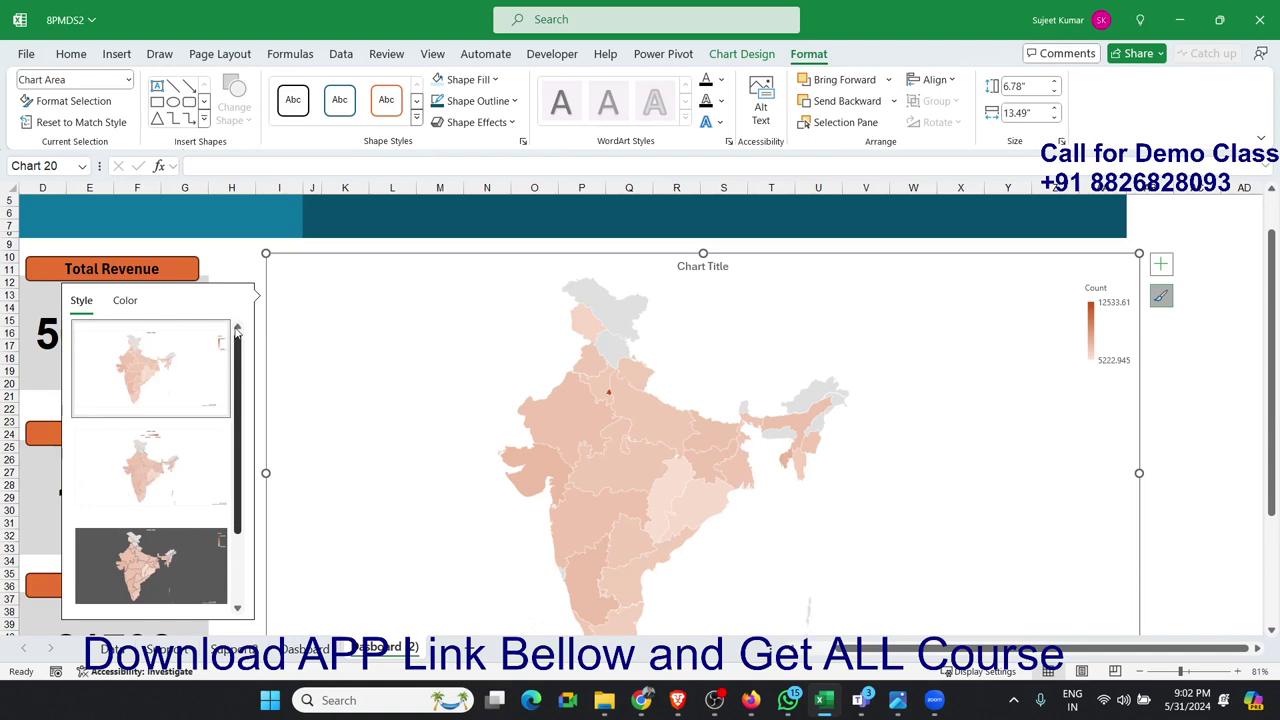
{"action": "left_click", "coordinate": [122, 300]}
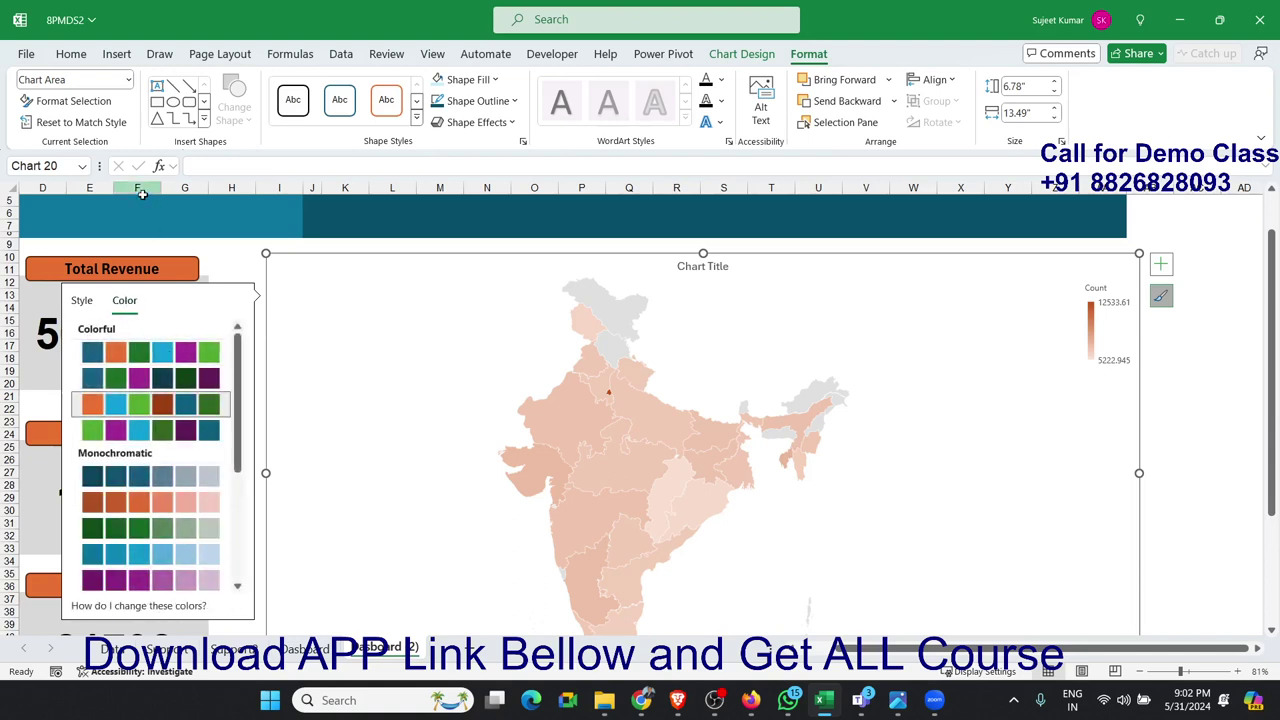
{"action": "scroll", "coordinate": [178, 476], "scroll_direction": "down", "scroll_amount": 3}
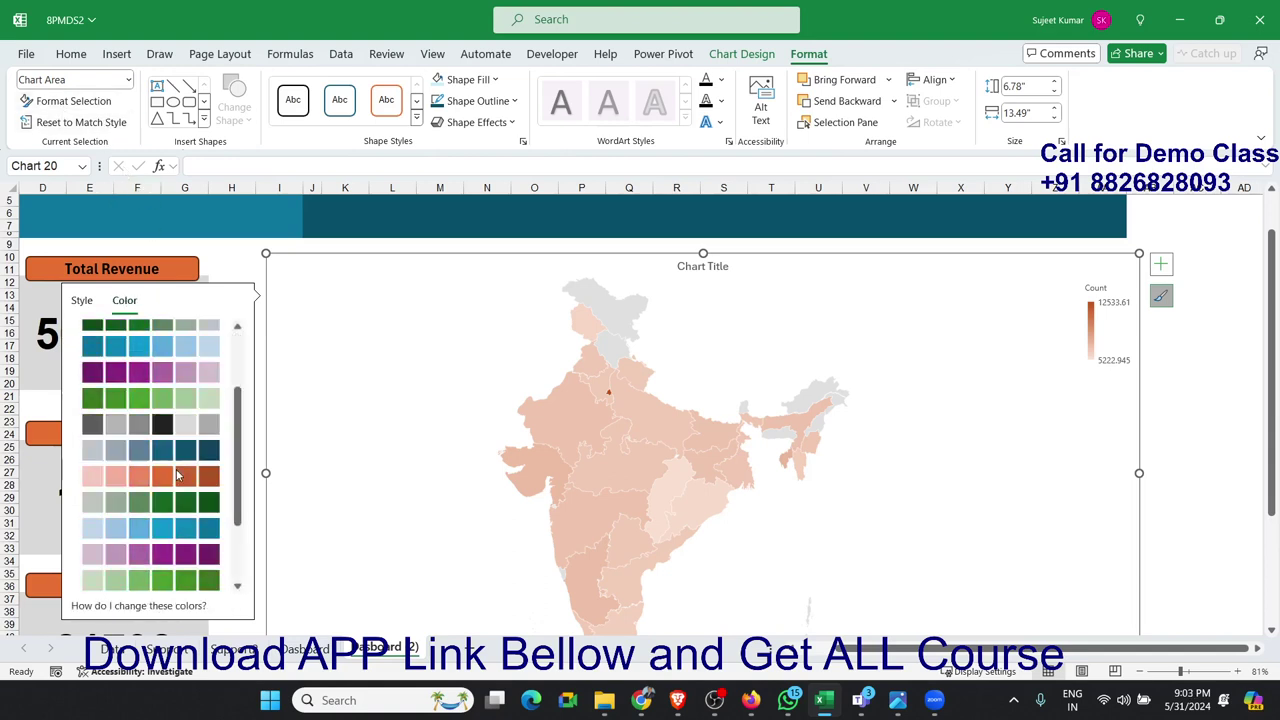
{"action": "scroll", "coordinate": [178, 476], "scroll_direction": "down", "scroll_amount": 2}
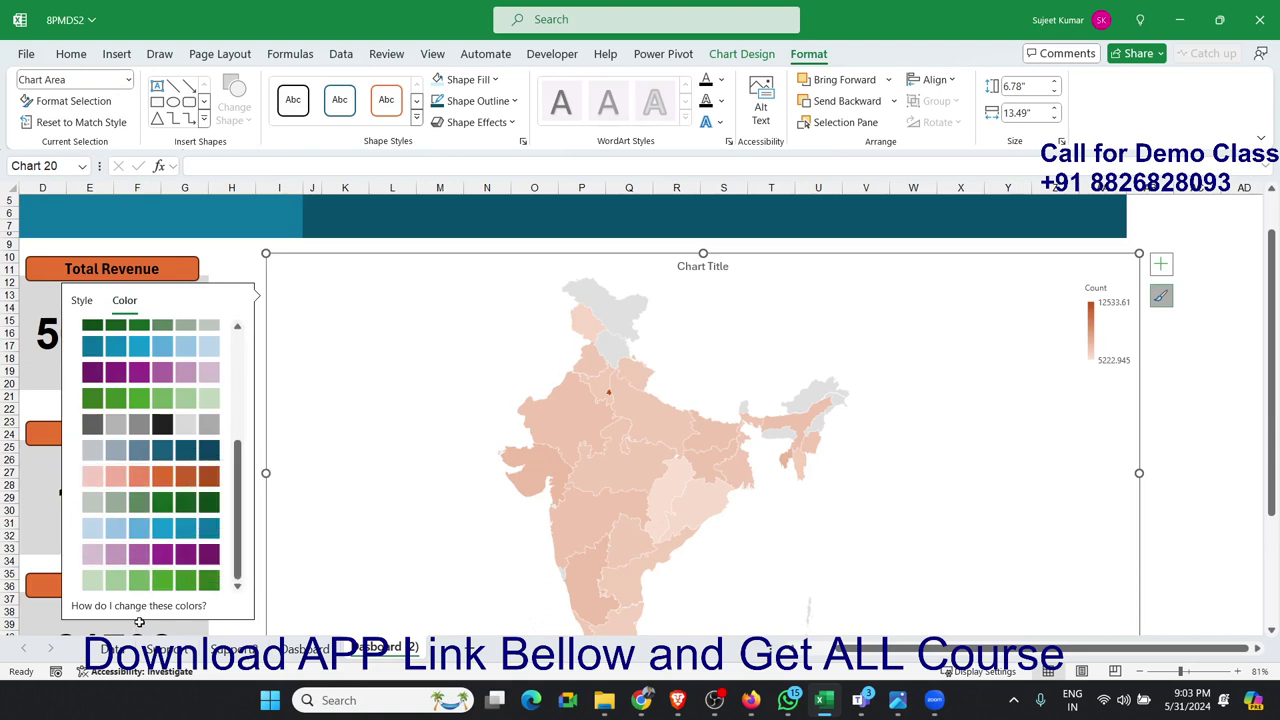
{"action": "scroll", "coordinate": [187, 338], "scroll_direction": "up", "scroll_amount": 5}
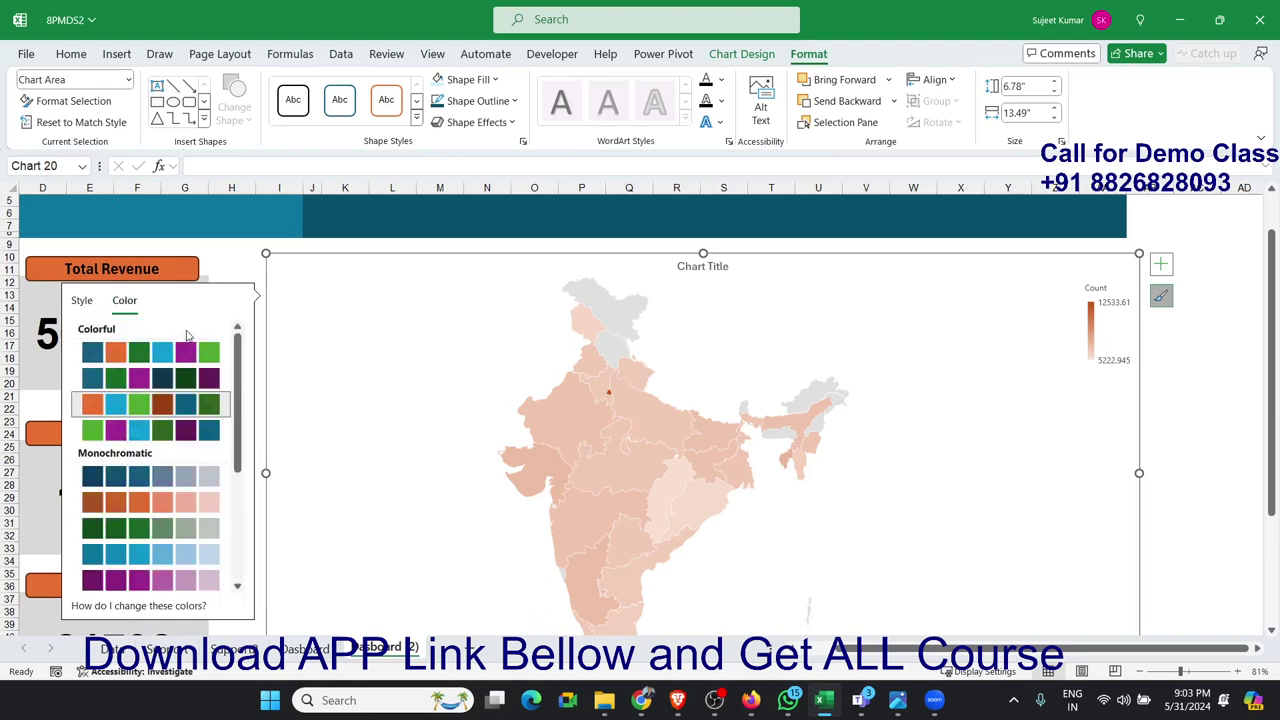
{"action": "left_click", "coordinate": [1180, 419]}
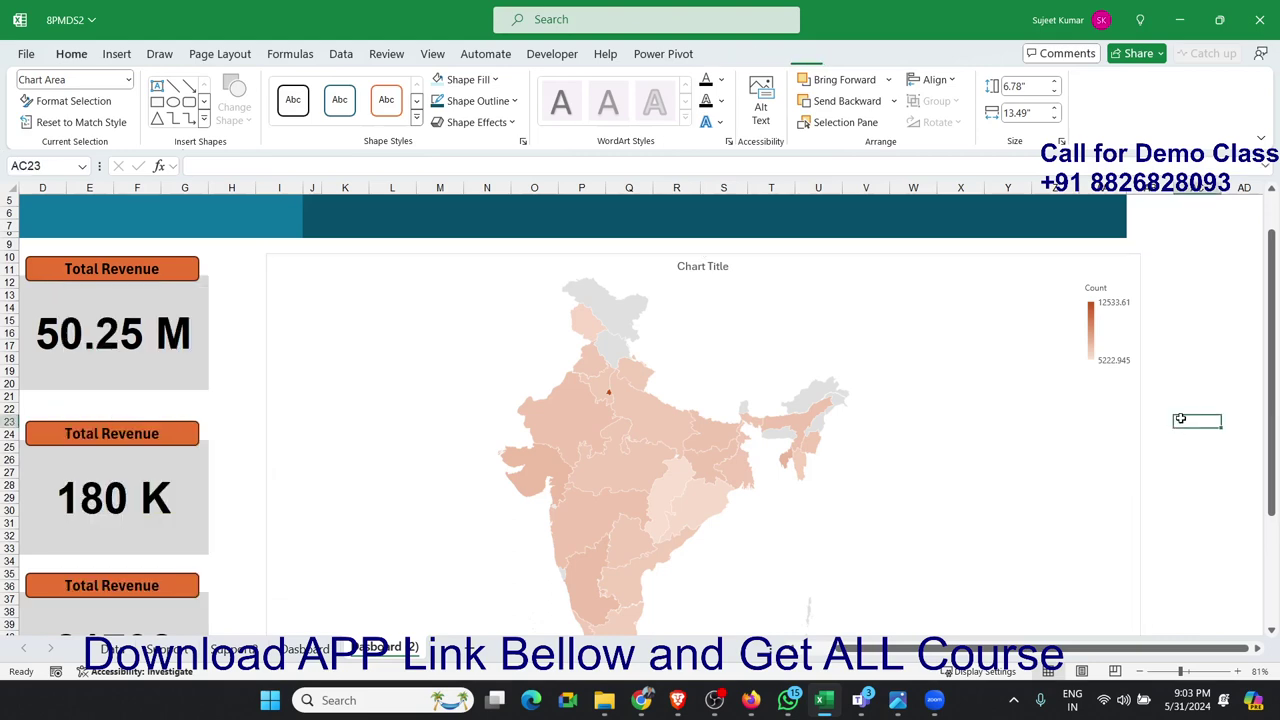
{"action": "left_click", "coordinate": [417, 430]}
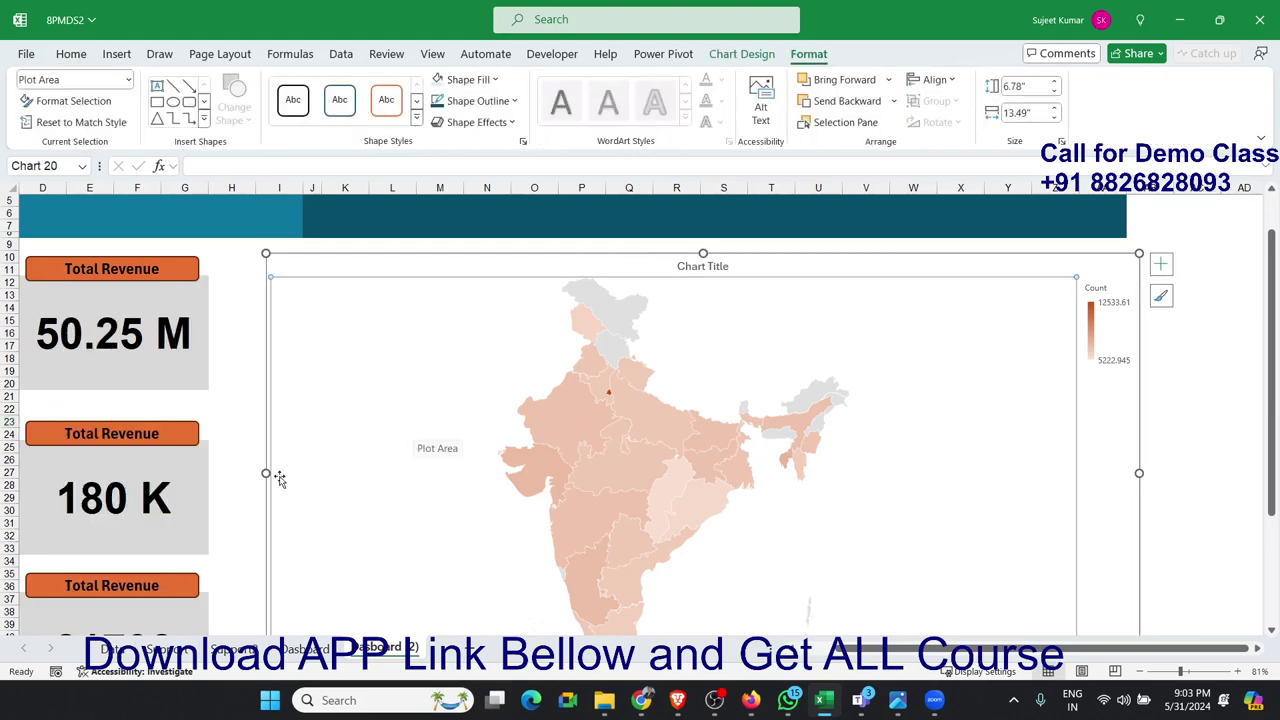
{"action": "left_click_drag", "start_coordinate": [264, 471], "coordinate": [228, 471]}
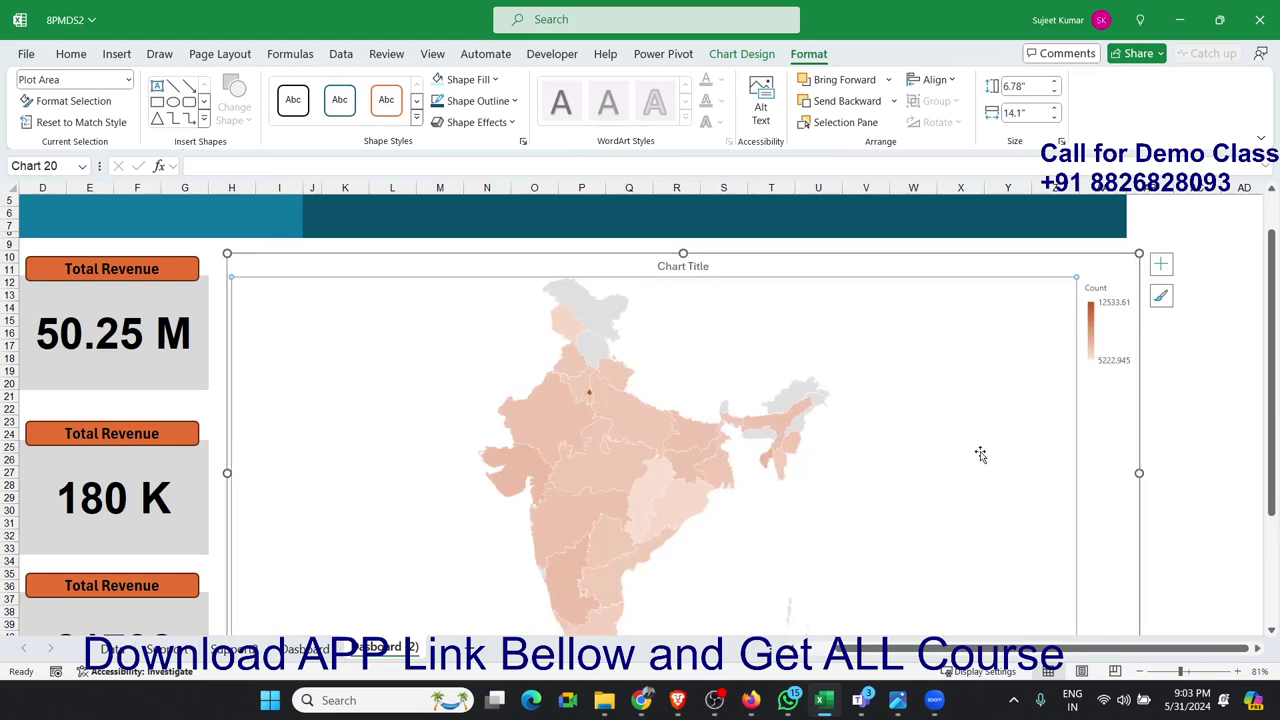
{"action": "scroll", "coordinate": [975, 455], "scroll_direction": "down", "scroll_amount": 3}
{"action": "scroll", "coordinate": [1030, 410], "scroll_direction": "up", "scroll_amount": 3}
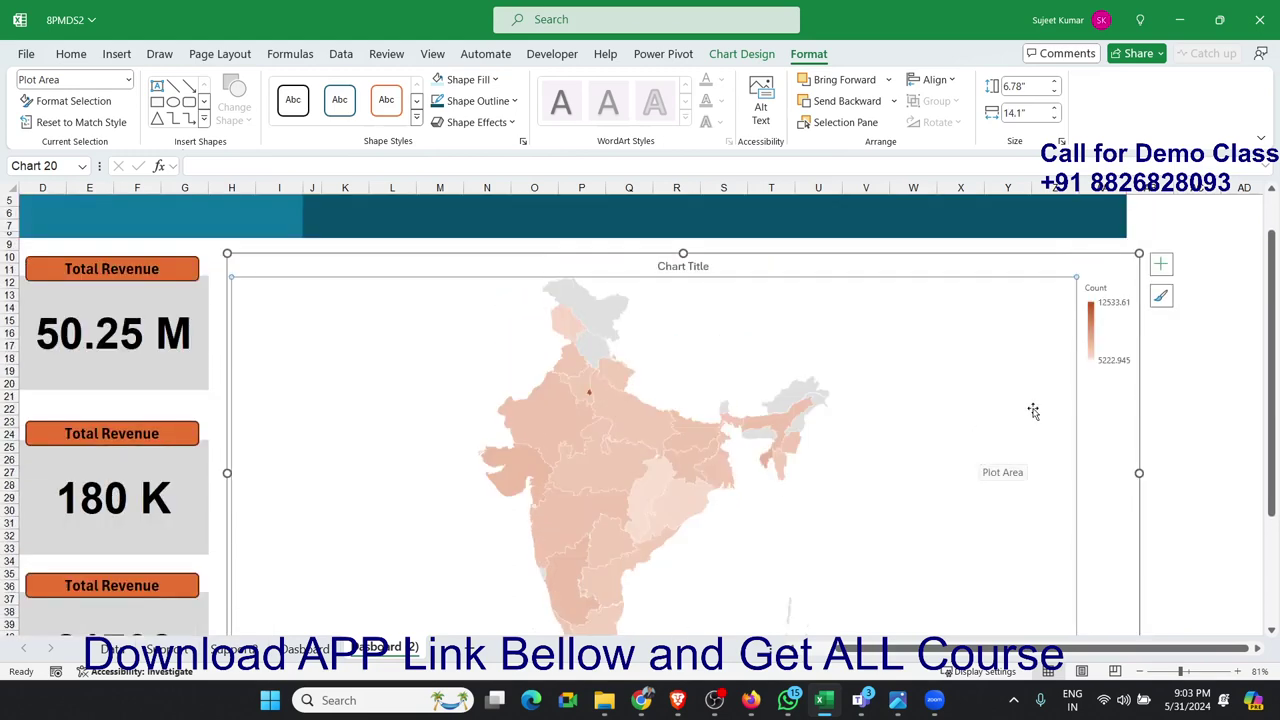
{"action": "left_click", "coordinate": [1160, 265]}
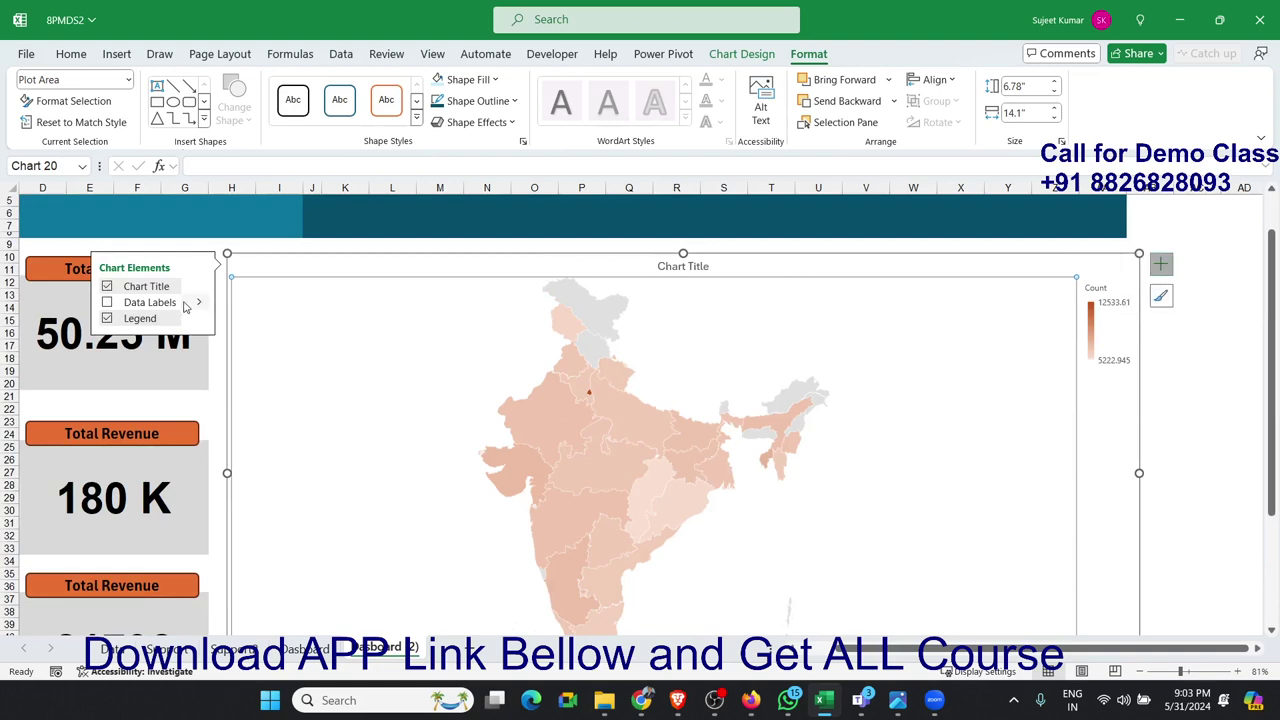
{"action": "left_click", "coordinate": [107, 287]}
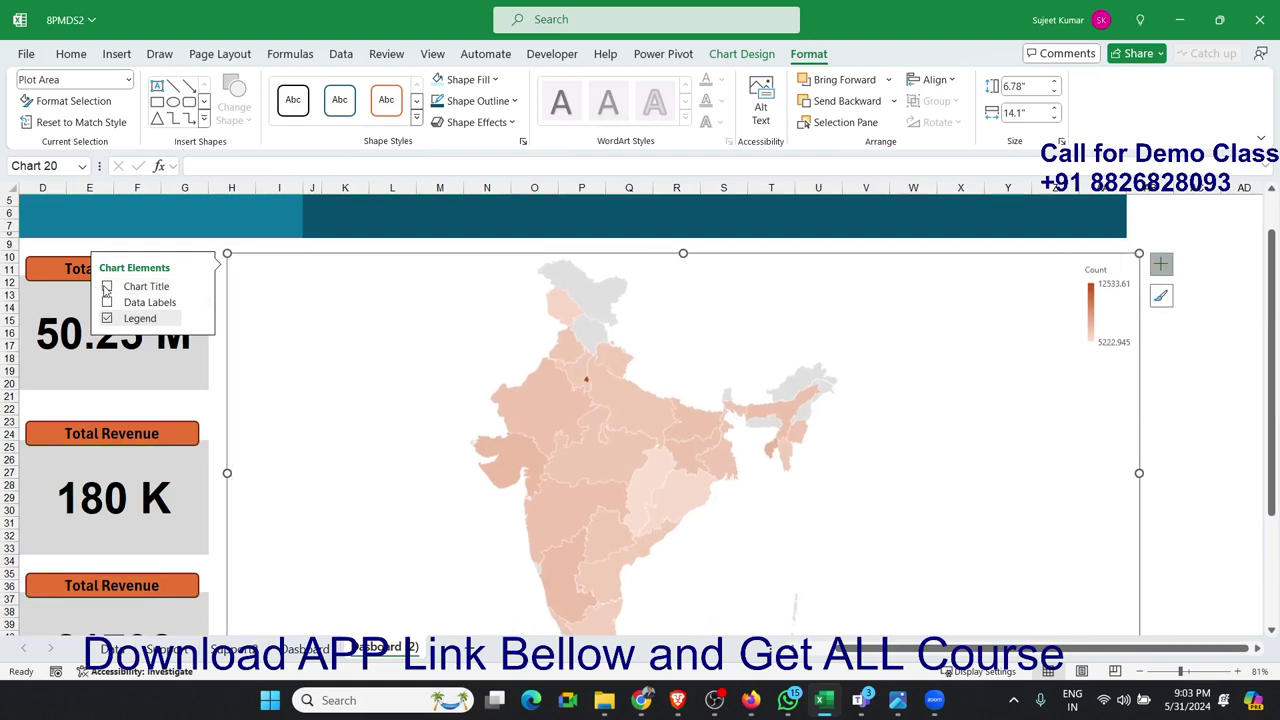
{"action": "scroll", "coordinate": [580, 463], "scroll_direction": "down", "scroll_amount": 1}
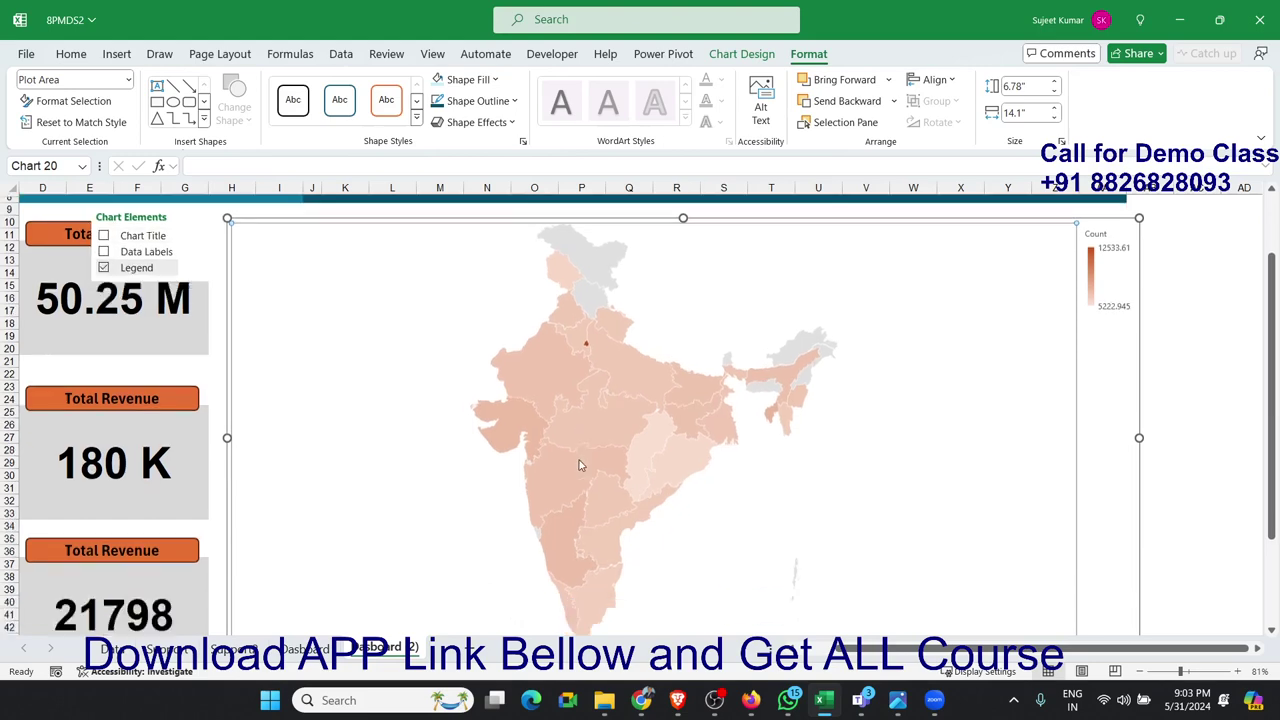
{"action": "scroll", "coordinate": [579, 465], "scroll_direction": "down", "scroll_amount": 2}
{"action": "scroll", "coordinate": [579, 465], "scroll_direction": "up", "scroll_amount": 3}
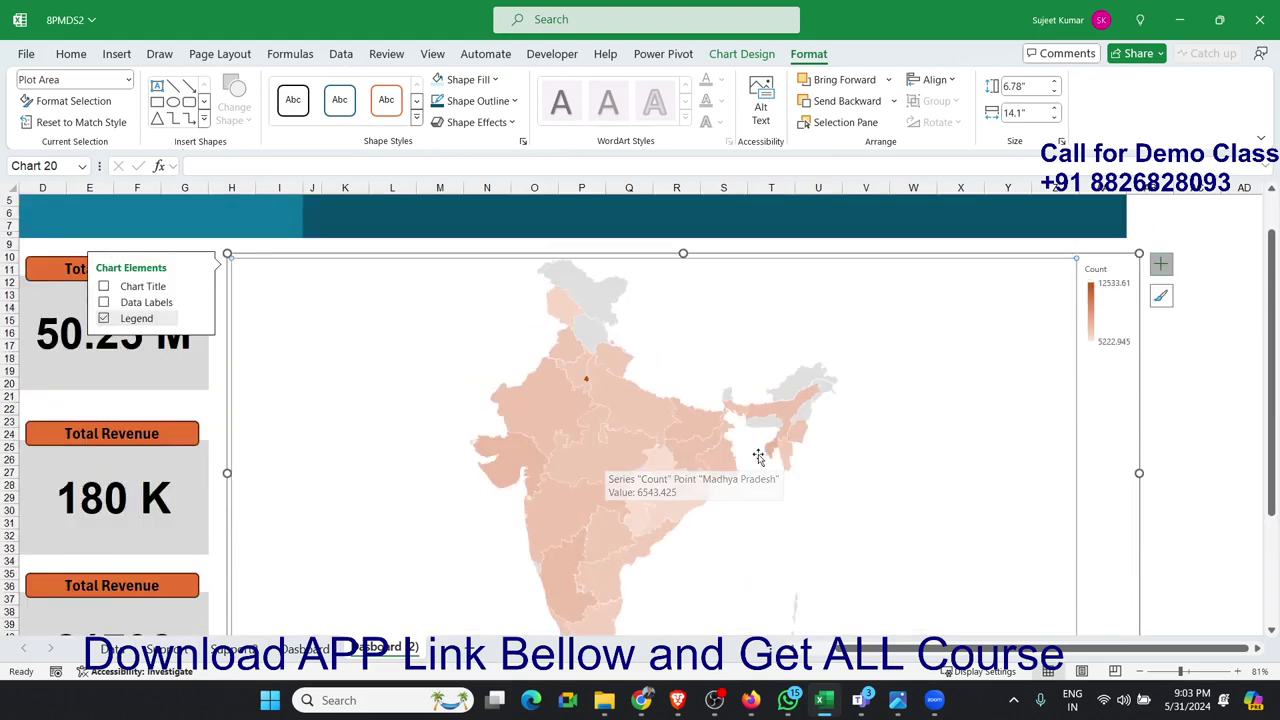
{"action": "left_click", "coordinate": [1190, 423]}
{"action": "scroll", "coordinate": [1172, 429], "scroll_direction": "up", "scroll_amount": 1}
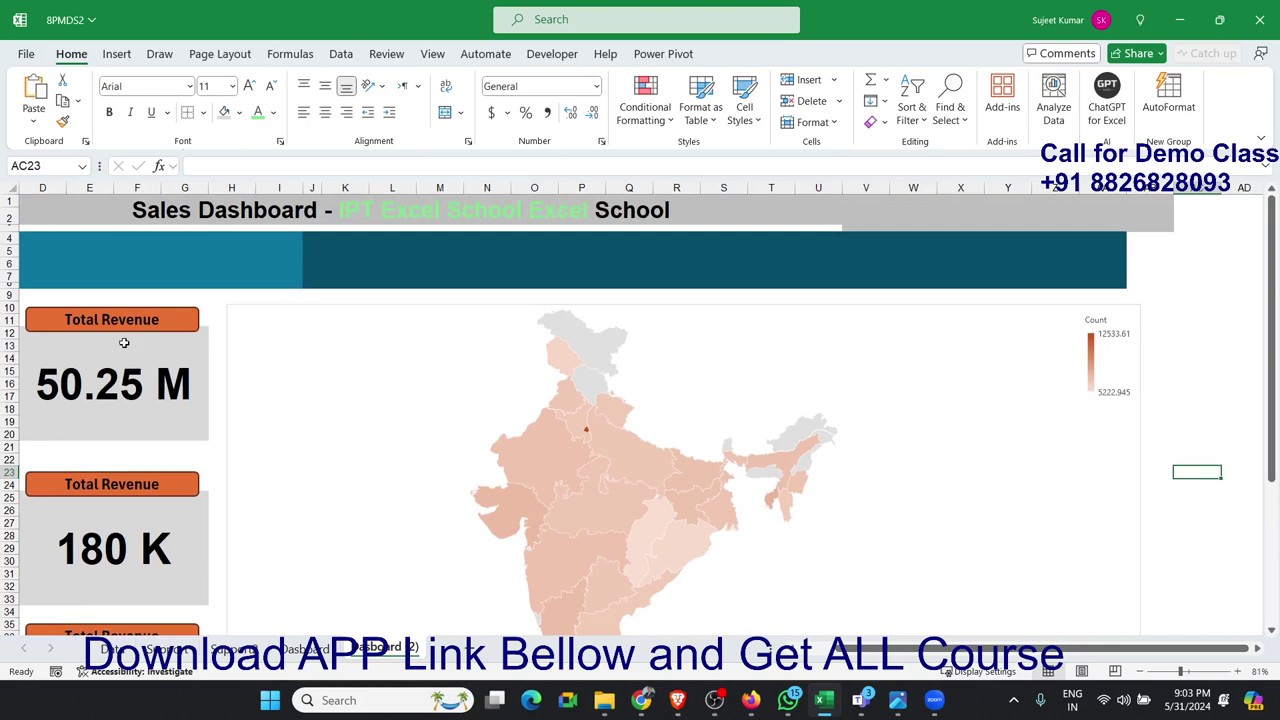
Step: Paste a copy of the Total Revenue header shape onto the map's right side
{"action": "left_click", "coordinate": [121, 335]}
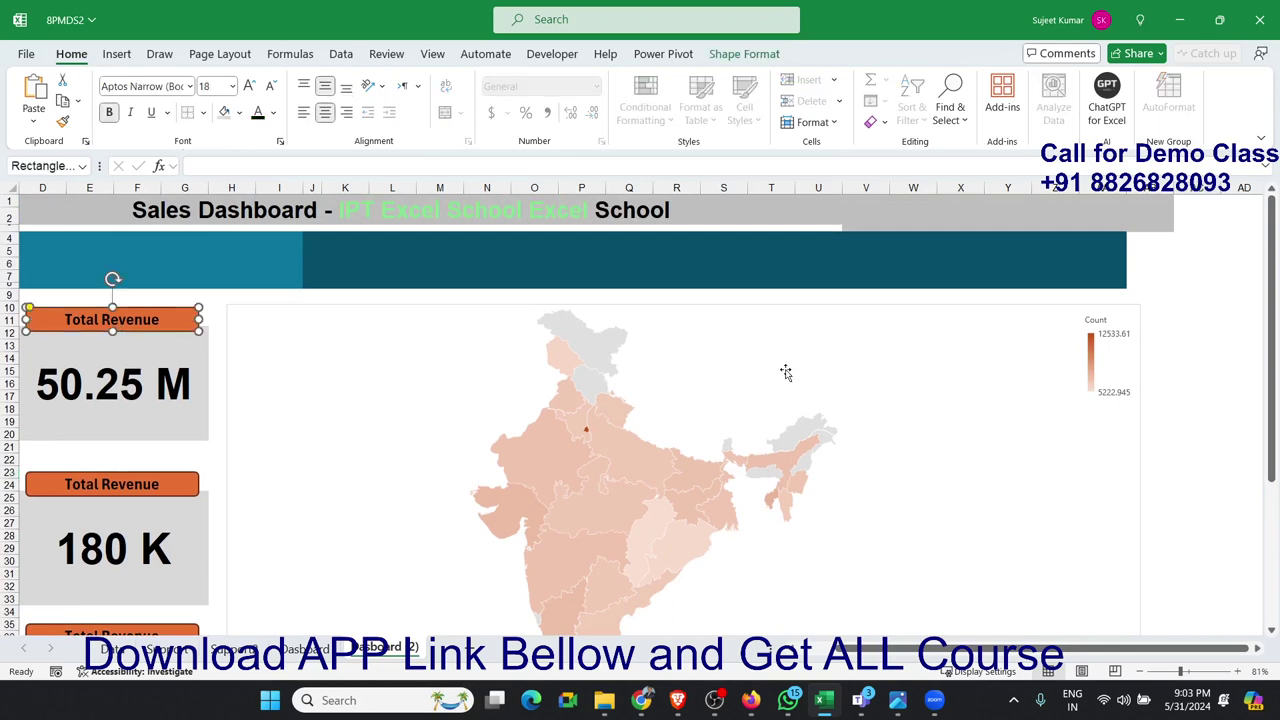
{"action": "left_click", "coordinate": [920, 372]}
{"action": "key", "text": "ctrl+v"}
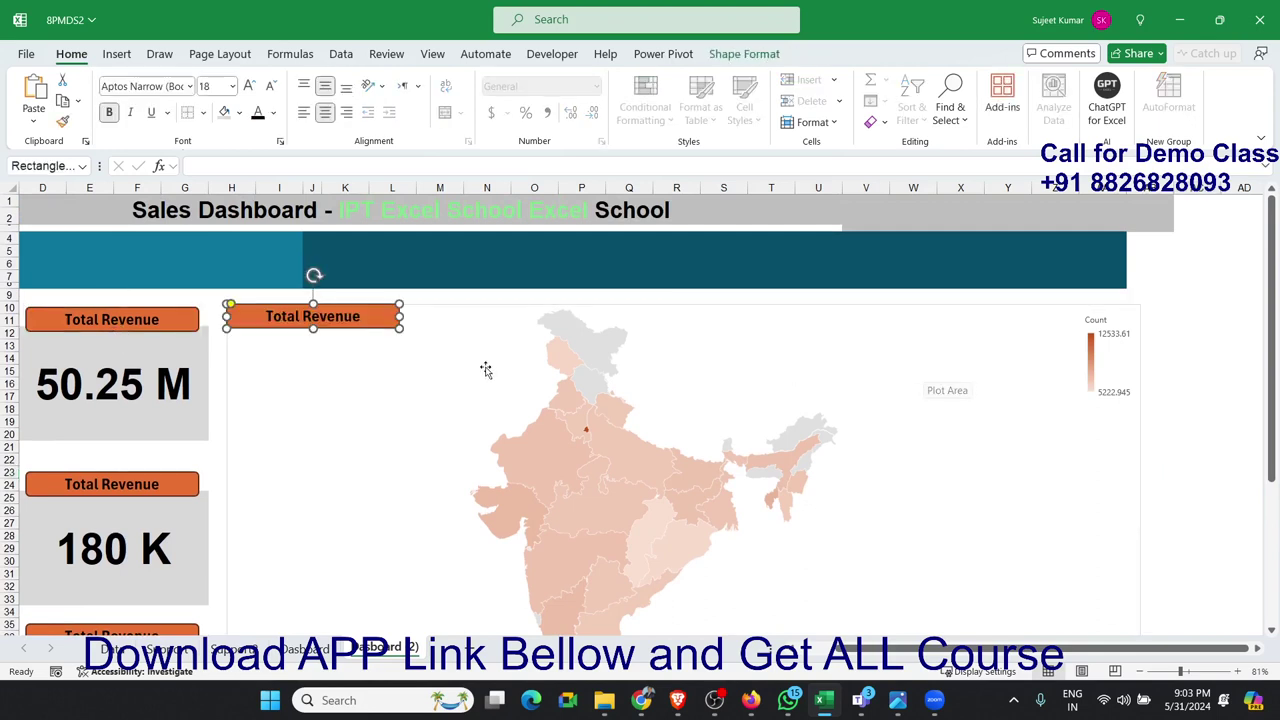
{"action": "left_click_drag", "start_coordinate": [370, 322], "coordinate": [970, 435]}
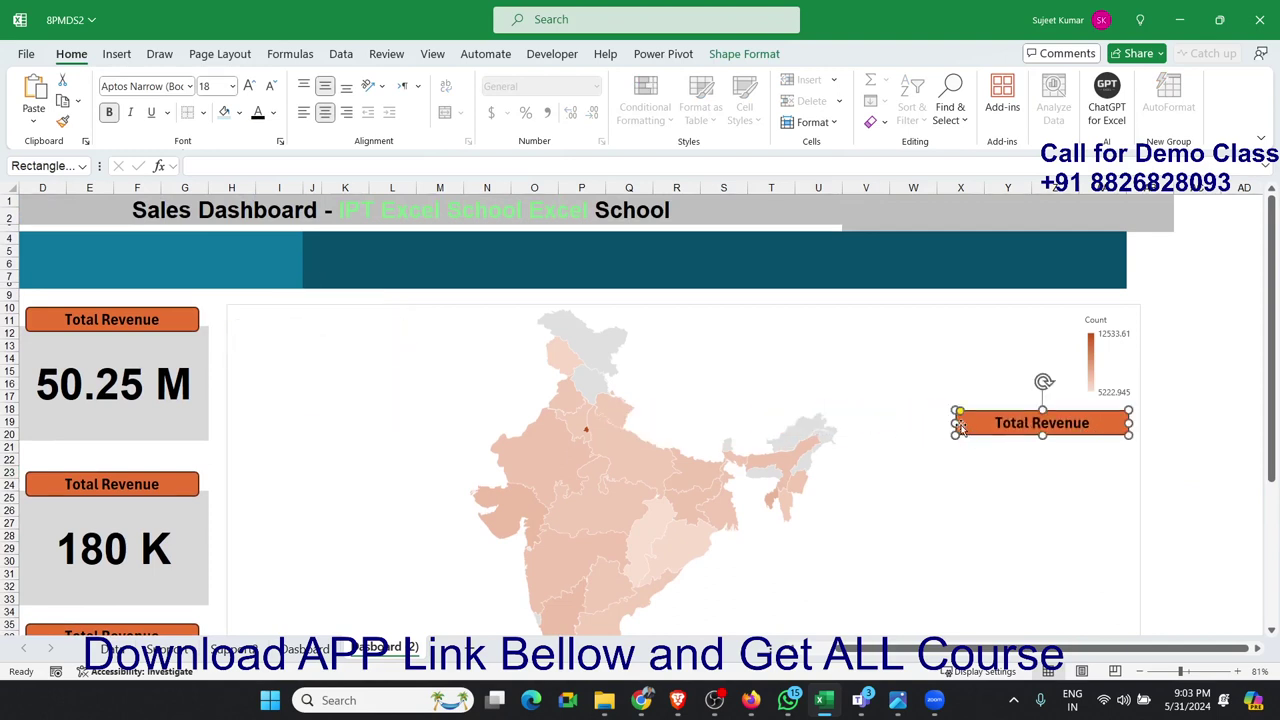
Step: Change the label text to 'Revenue', round its corners and resize it to fit
{"action": "left_click_drag", "start_coordinate": [1030, 423], "coordinate": [973, 422]}
{"action": "key", "text": "Return"}
{"action": "mouse_move", "coordinate": [957, 420]}
{"action": "left_mouse_down"}
{"action": "mouse_move", "coordinate": [1033, 421]}
{"action": "mouse_move", "coordinate": [1089, 441]}
{"action": "left_mouse_up"}
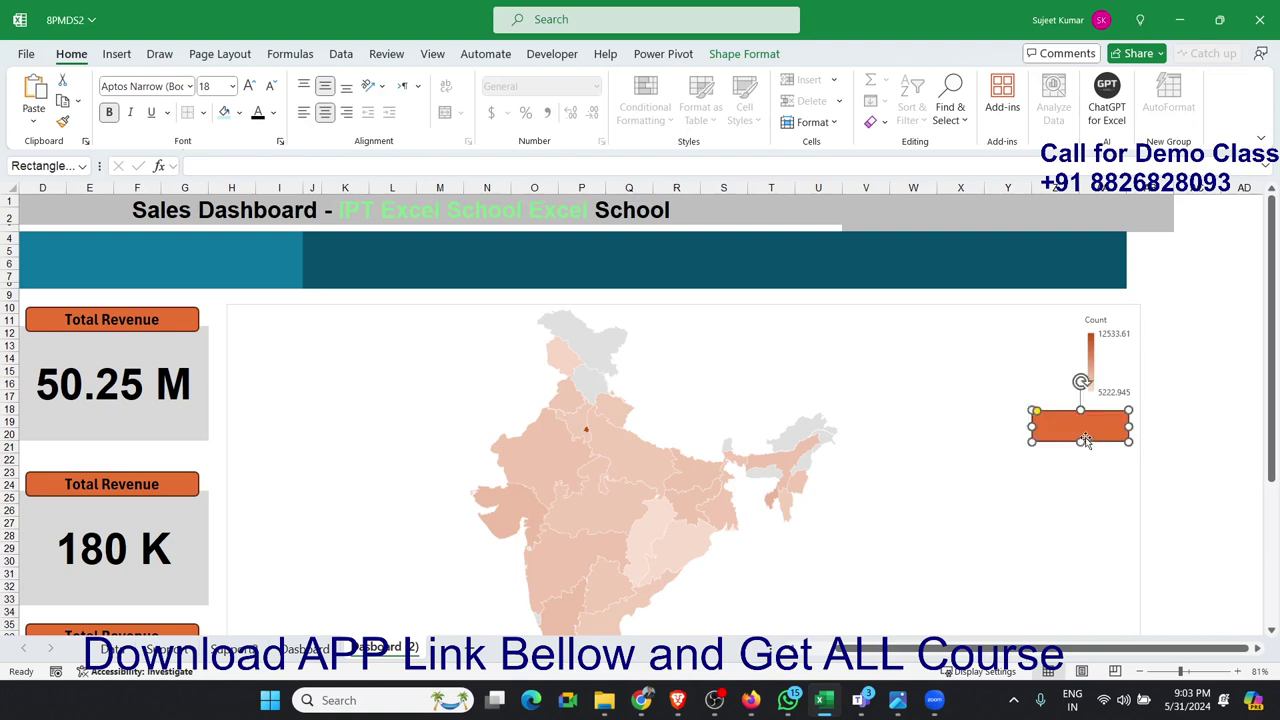
{"action": "left_click", "coordinate": [1037, 447]}
{"action": "left_click", "coordinate": [1063, 430]}
{"action": "left_click_drag", "start_coordinate": [1036, 412], "coordinate": [1080, 476]}
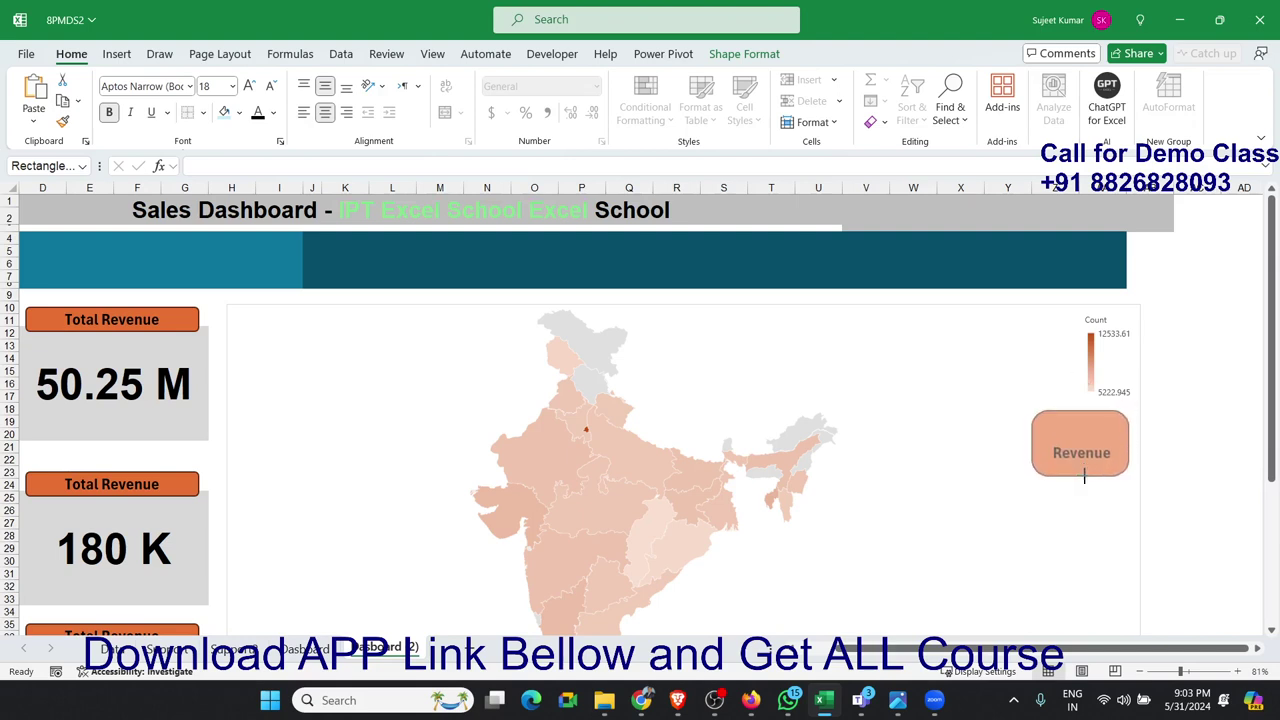
{"action": "key", "text": "BackSpace"}
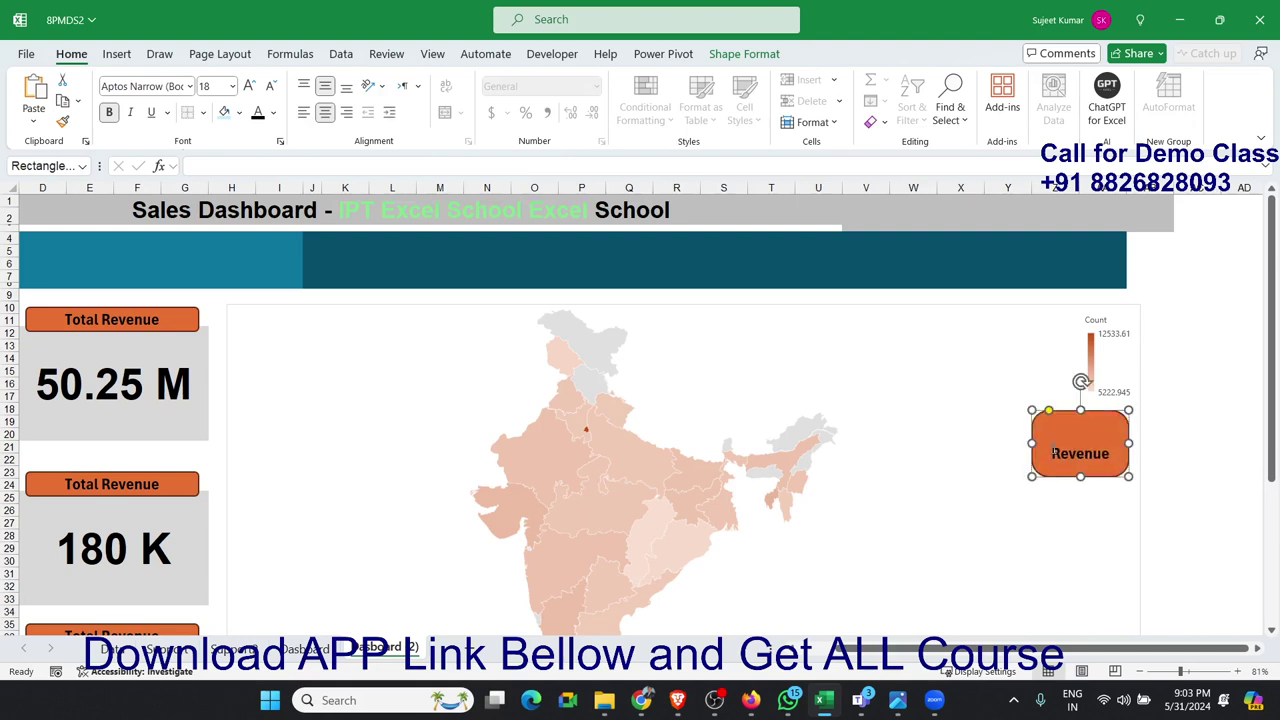
{"action": "key", "text": "BackSpace"}
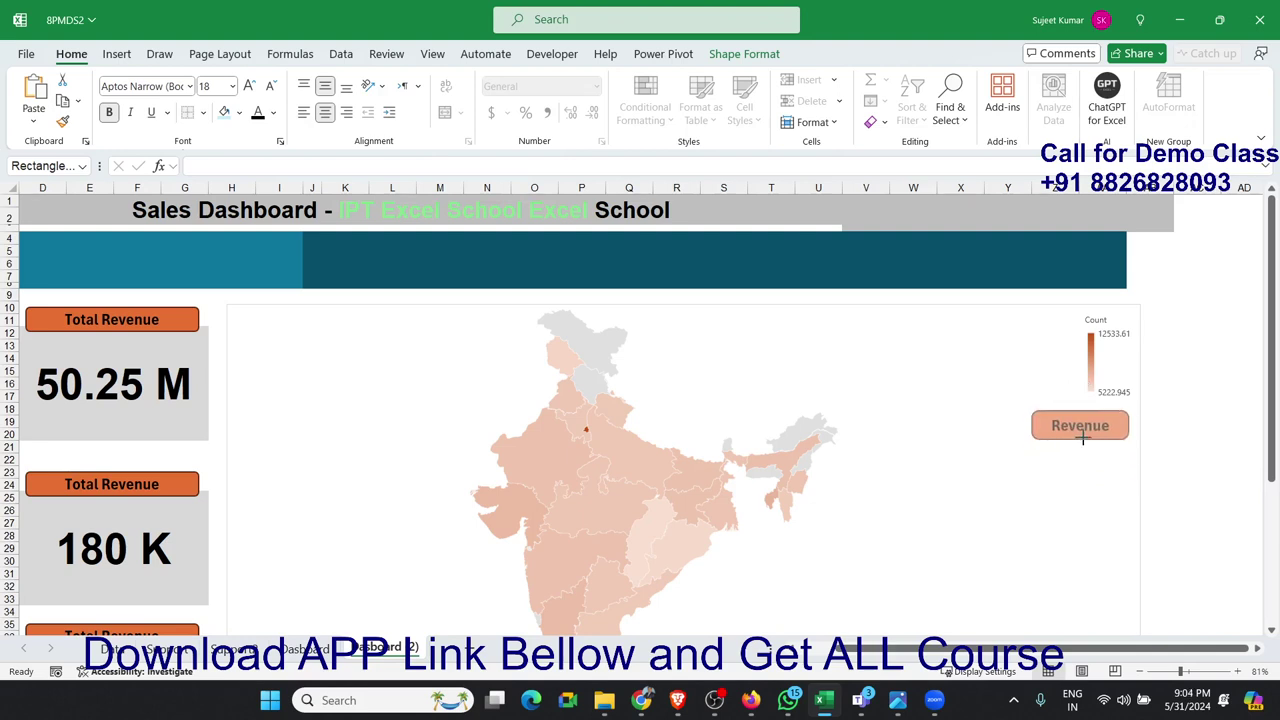
{"action": "left_click_drag", "start_coordinate": [1080, 476], "coordinate": [1080, 435]}
{"action": "left_click", "coordinate": [1200, 410]}
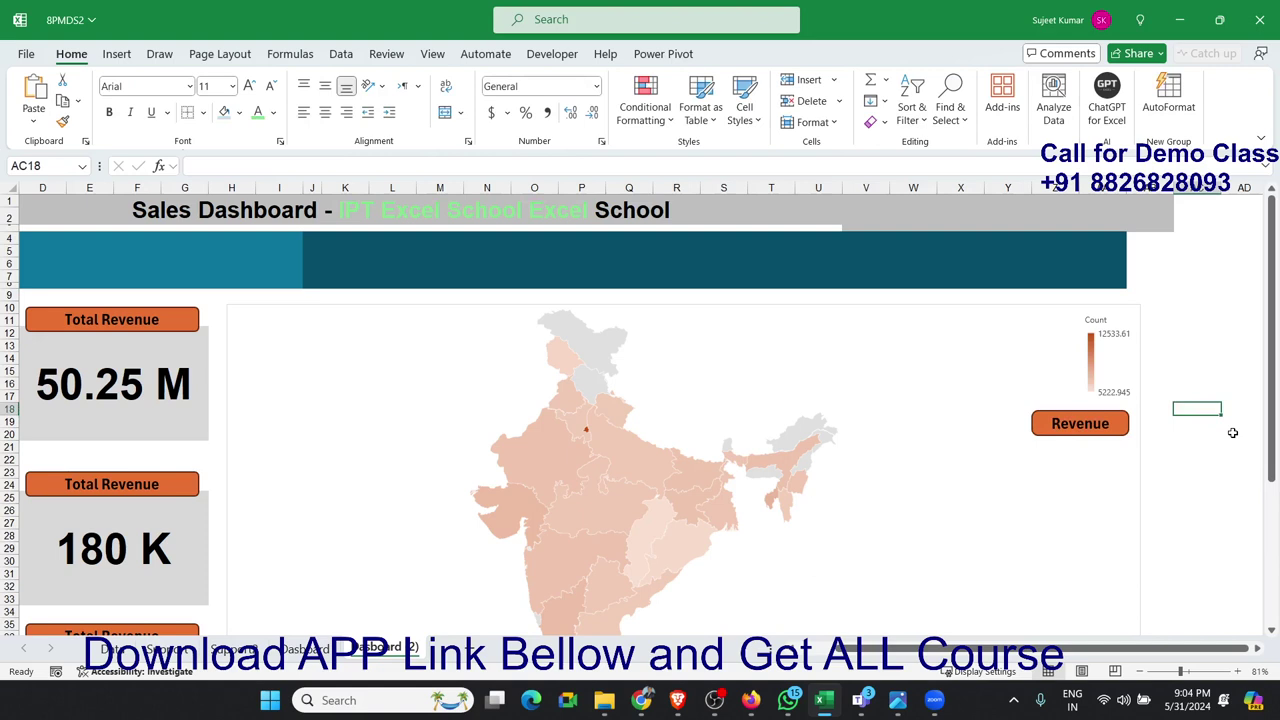
Step: Turn on map data labels showing Category Name and Value, e.g. 'Rajasthan, 6730.545'
{"action": "left_click", "coordinate": [874, 471]}
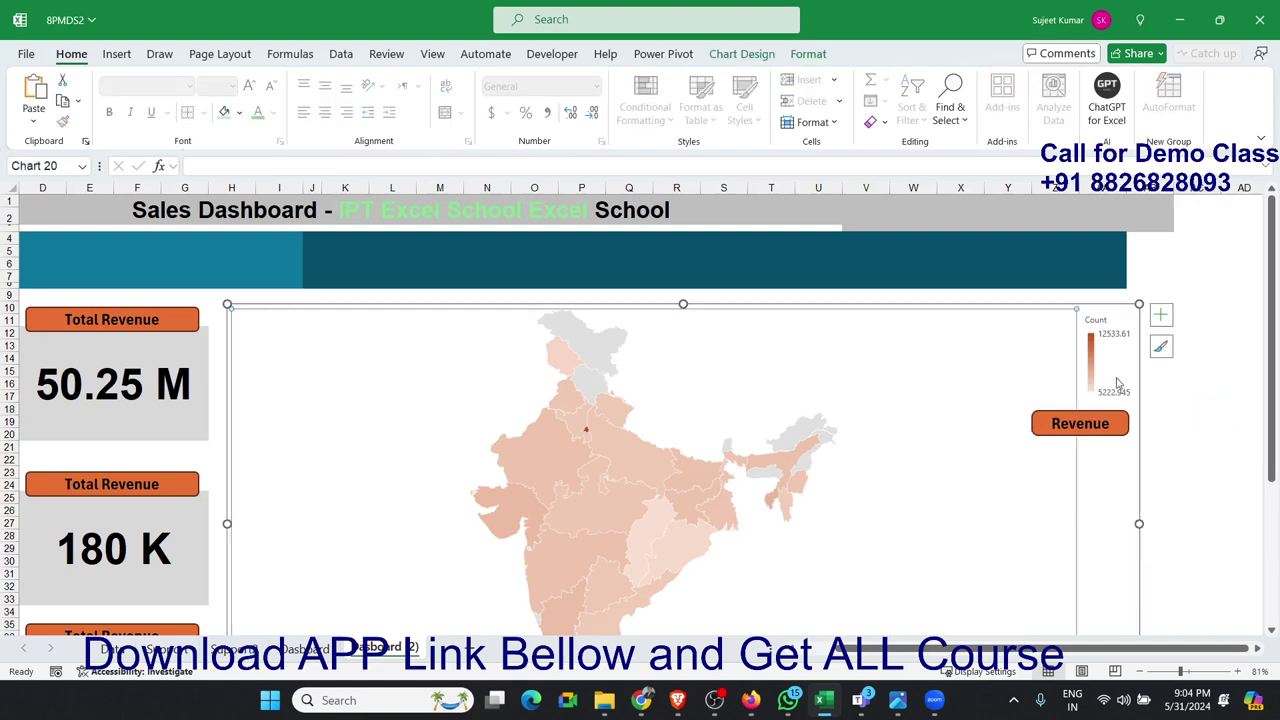
{"action": "left_click", "coordinate": [1169, 318]}
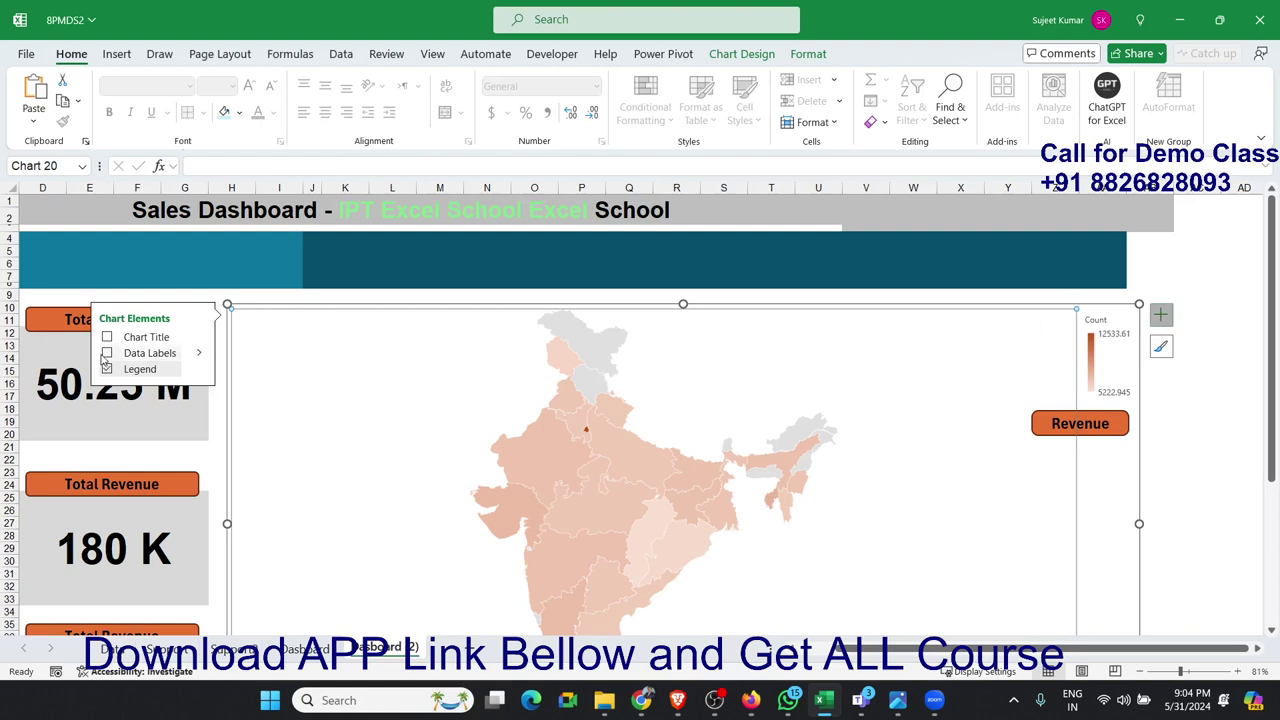
{"action": "left_click", "coordinate": [107, 353]}
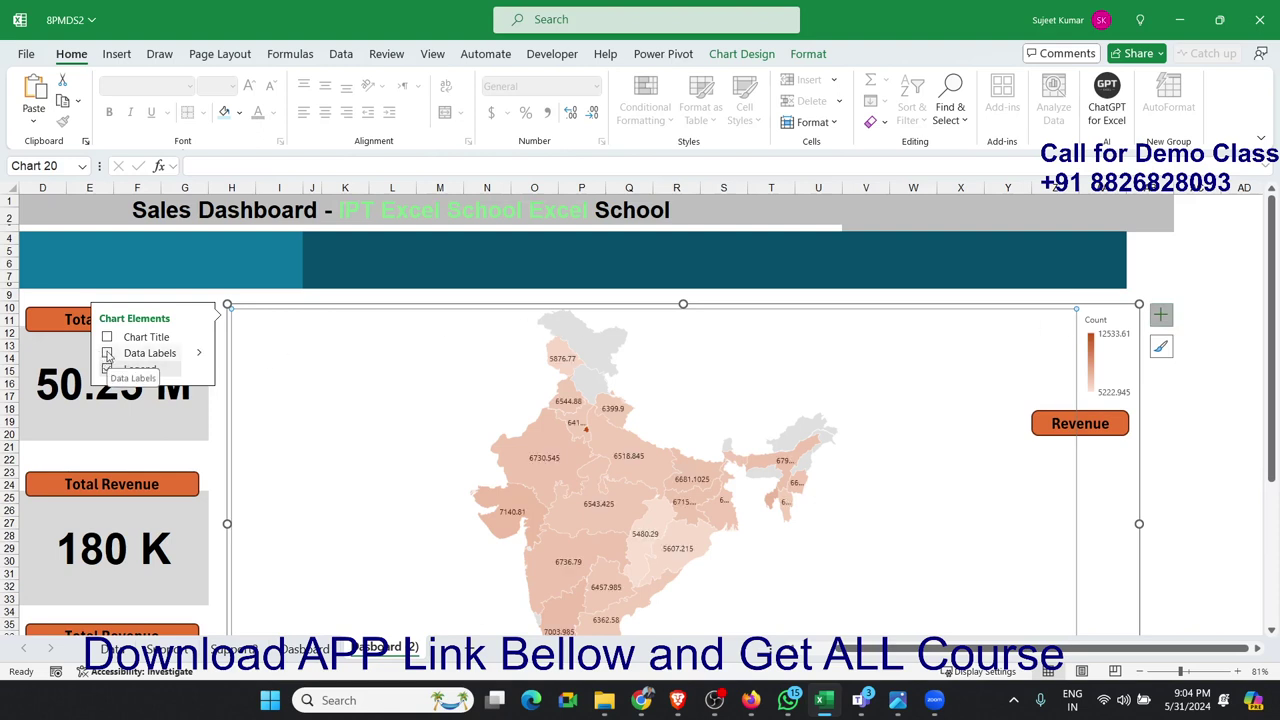
{"action": "left_click", "coordinate": [199, 353]}
{"action": "left_click", "coordinate": [262, 401]}
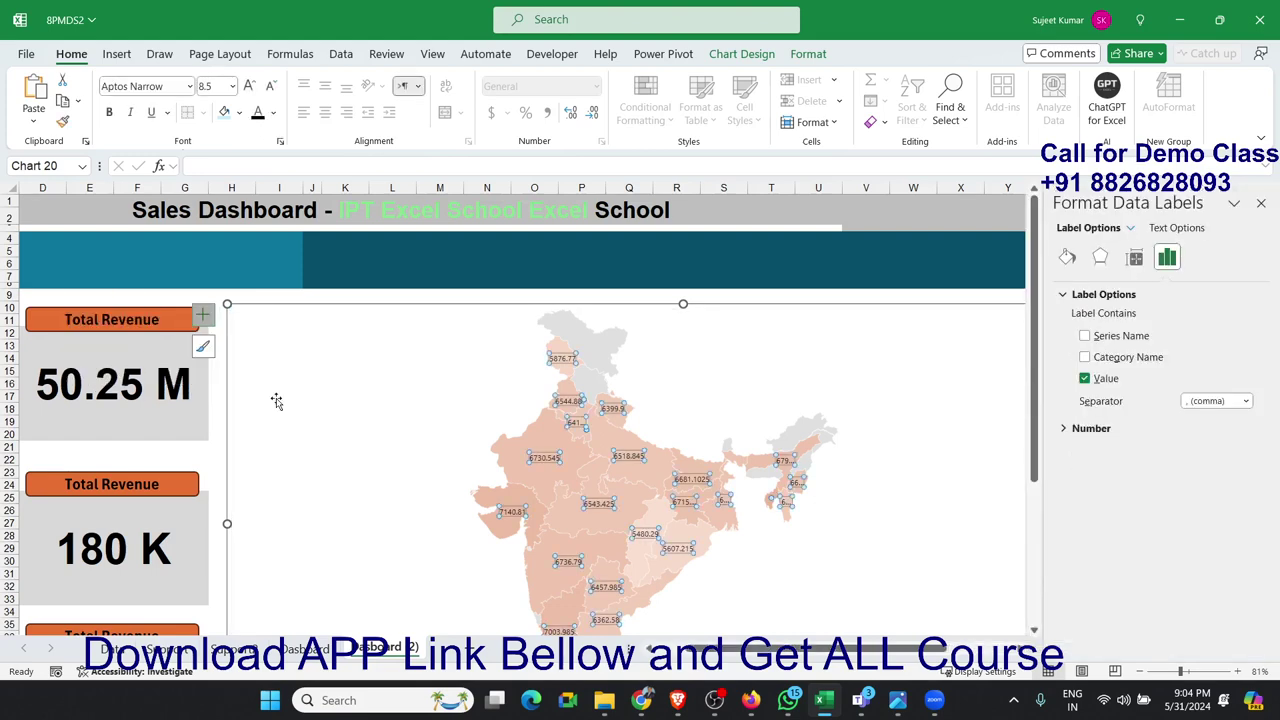
{"action": "left_click", "coordinate": [1114, 337]}
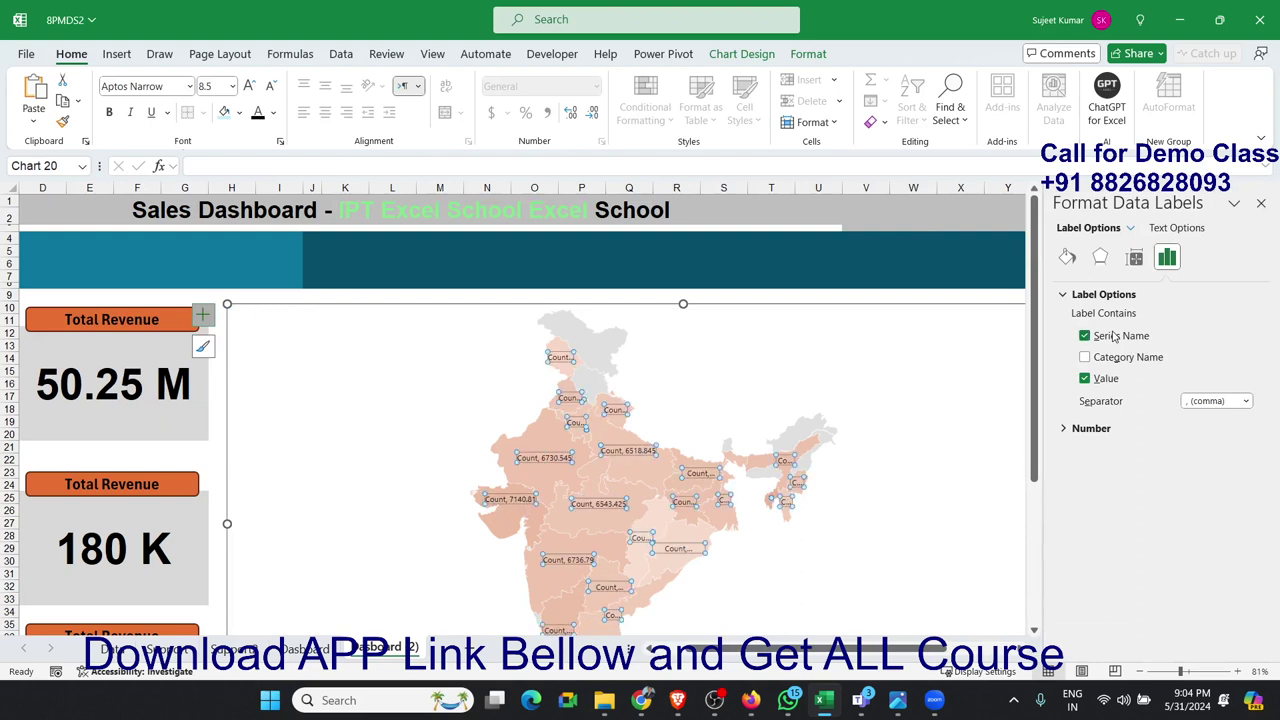
{"action": "left_click", "coordinate": [1114, 337]}
{"action": "left_click", "coordinate": [1111, 359]}
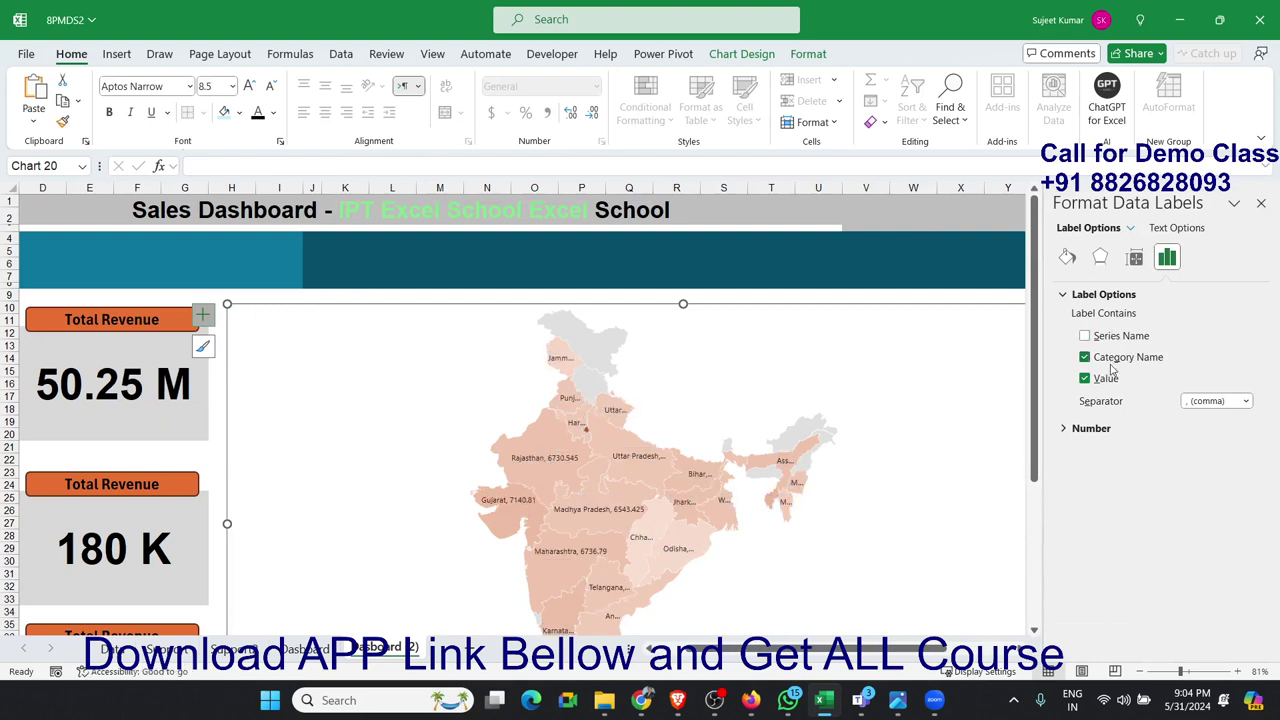
{"action": "left_click", "coordinate": [928, 340]}
{"action": "scroll", "coordinate": [940, 348], "scroll_direction": "down", "scroll_amount": 3}
{"action": "scroll", "coordinate": [630, 412], "scroll_direction": "up", "scroll_amount": 3}
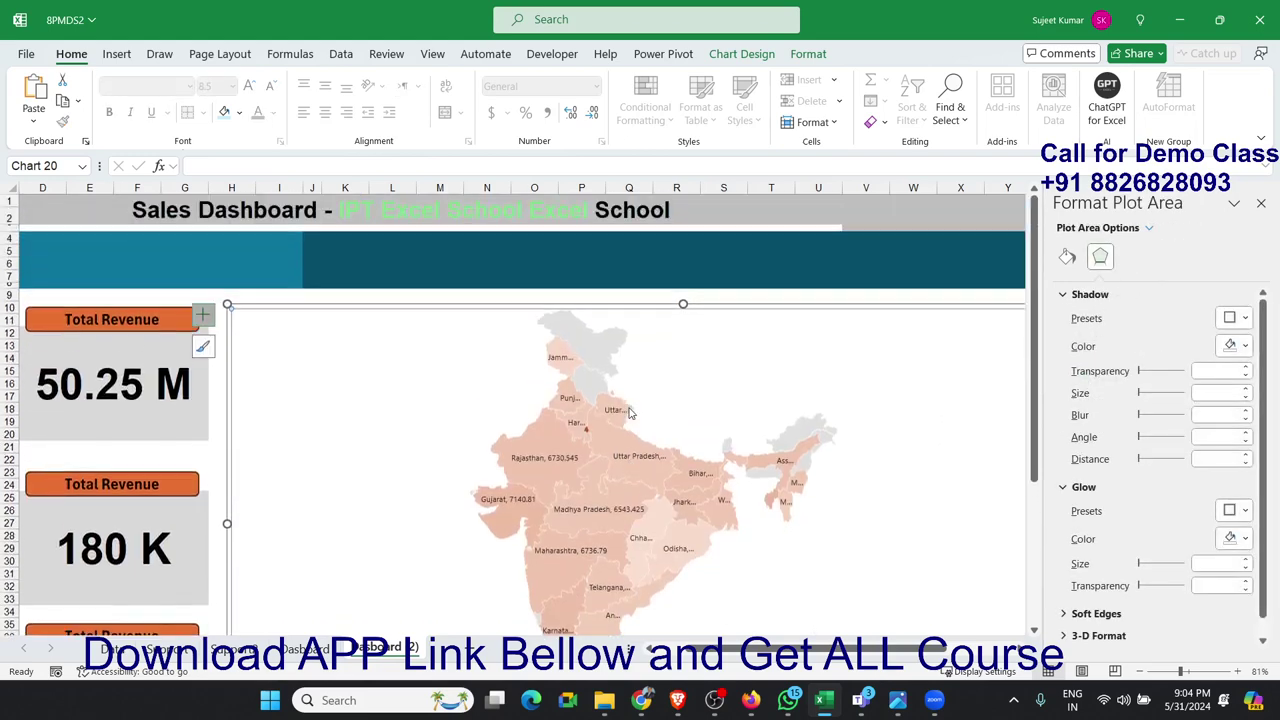
{"action": "scroll", "coordinate": [630, 412], "scroll_direction": "down", "scroll_amount": 4}
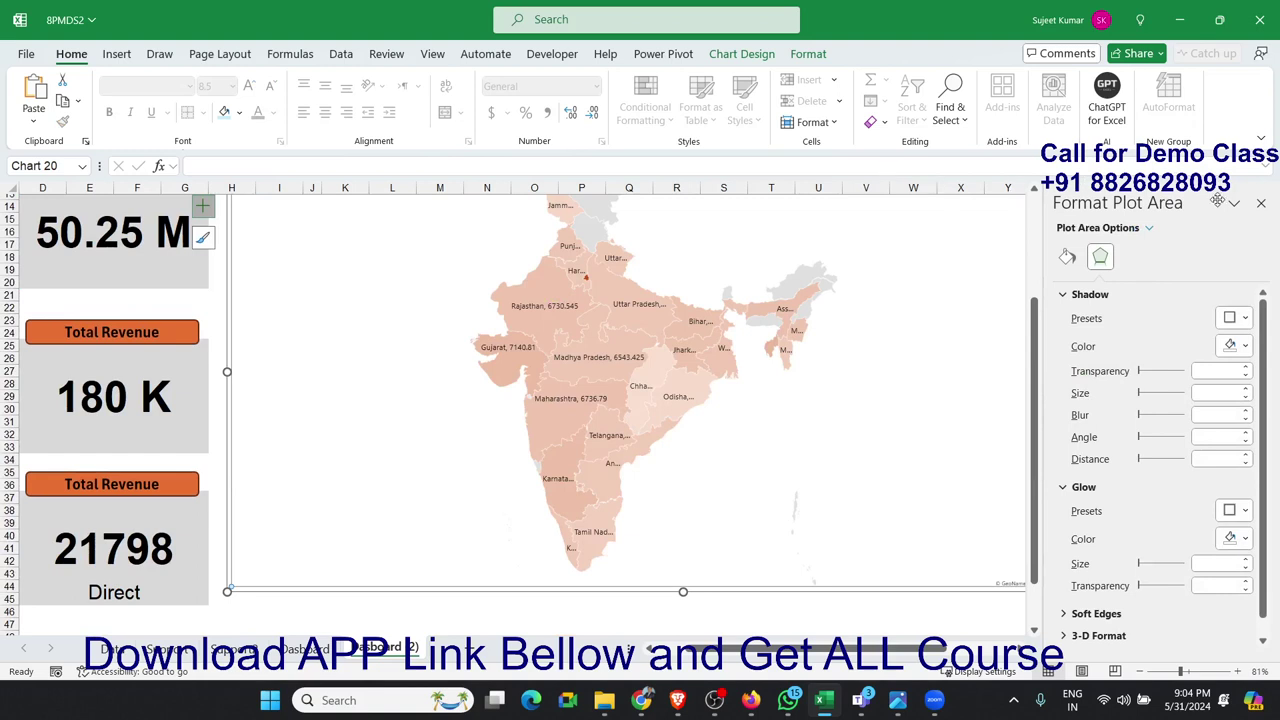
Step: Close the Format Plot Area pane and scroll back to the dashboard's top-left
{"action": "left_click", "coordinate": [1260, 204]}
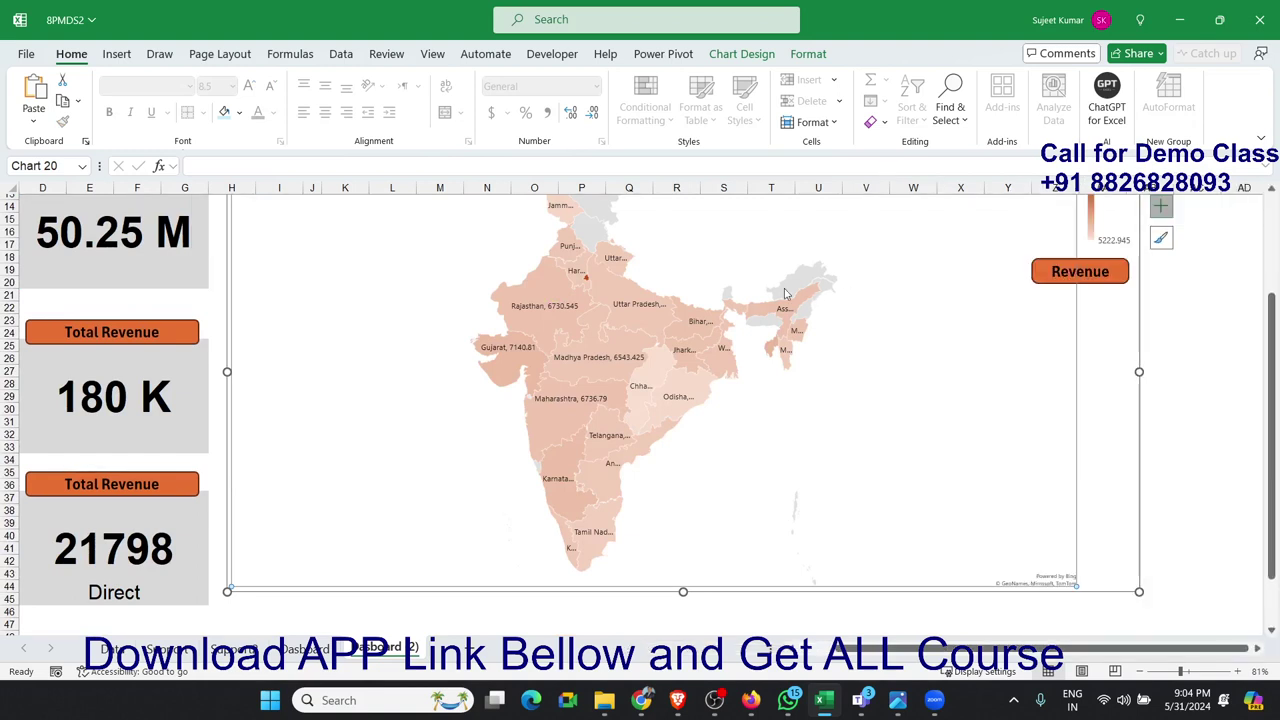
{"action": "scroll", "coordinate": [146, 521], "scroll_direction": "up", "scroll_amount": 3}
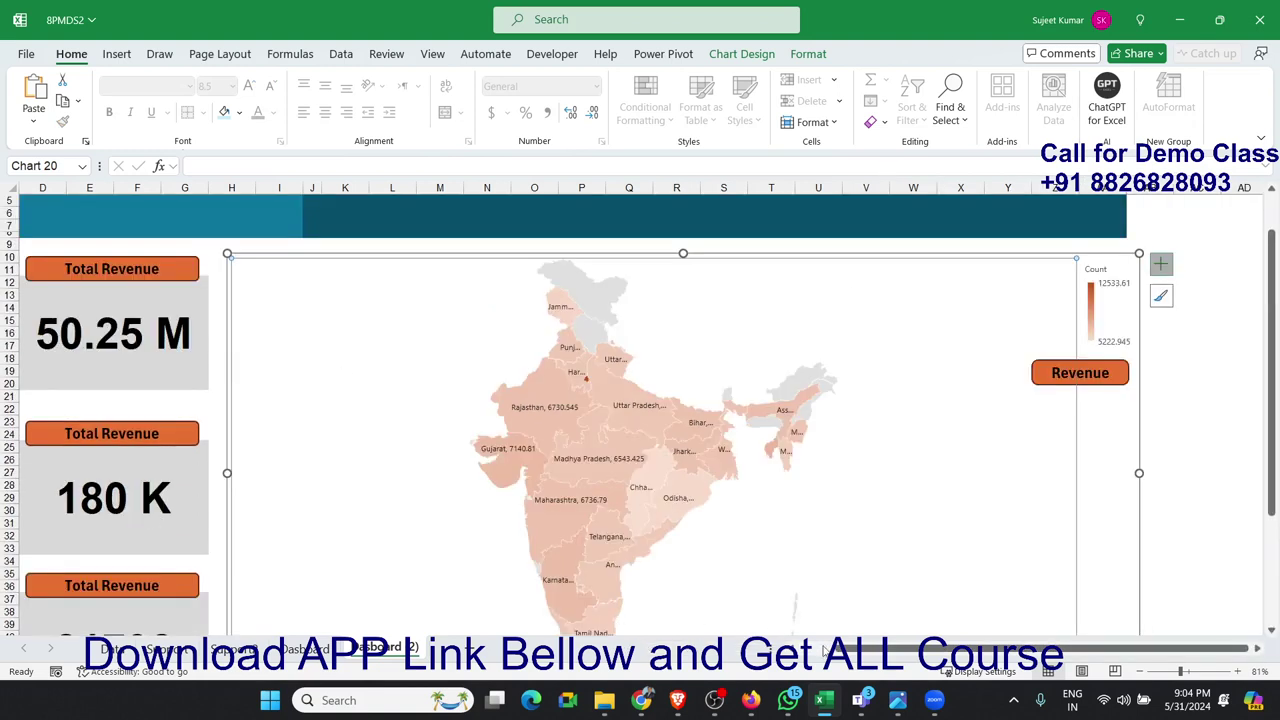
{"action": "left_click_drag", "start_coordinate": [825, 650], "coordinate": [808, 650]}
{"action": "scroll", "coordinate": [397, 457], "scroll_direction": "up", "scroll_amount": 2}
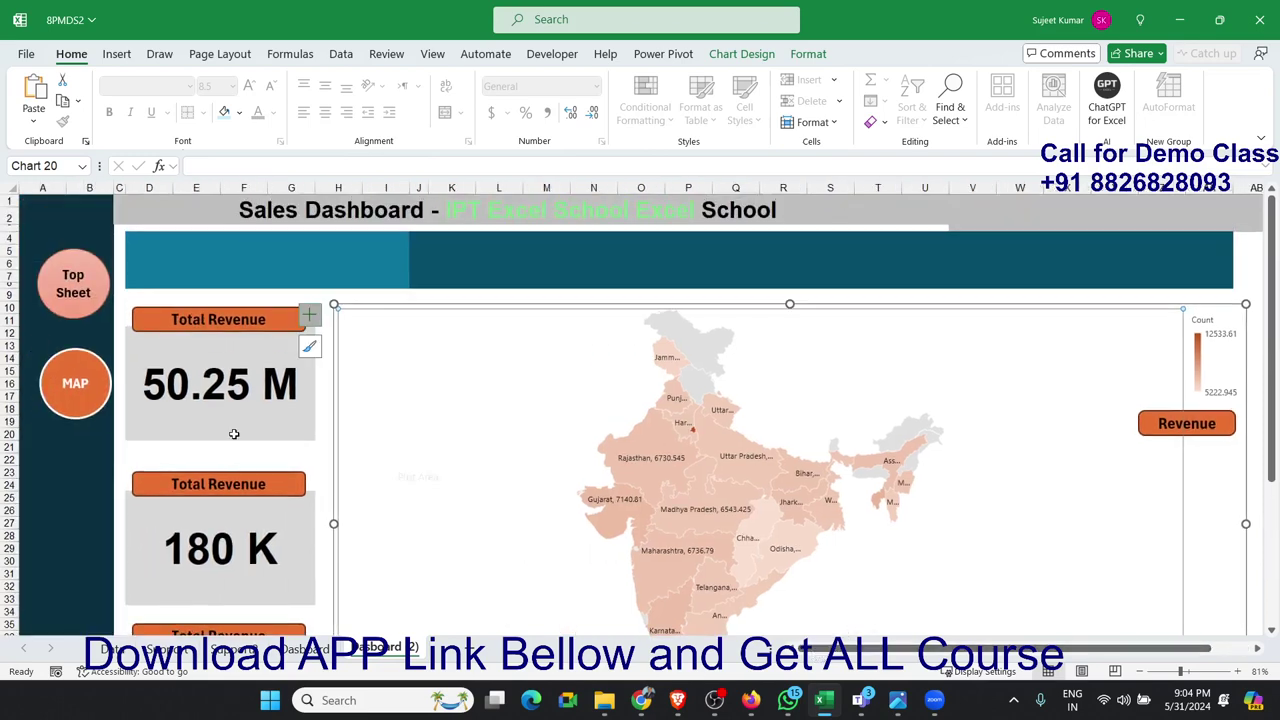
Step: On the Support sheet, start a timeline for the pivot table, then cancel it
{"action": "left_click", "coordinate": [188, 645]}
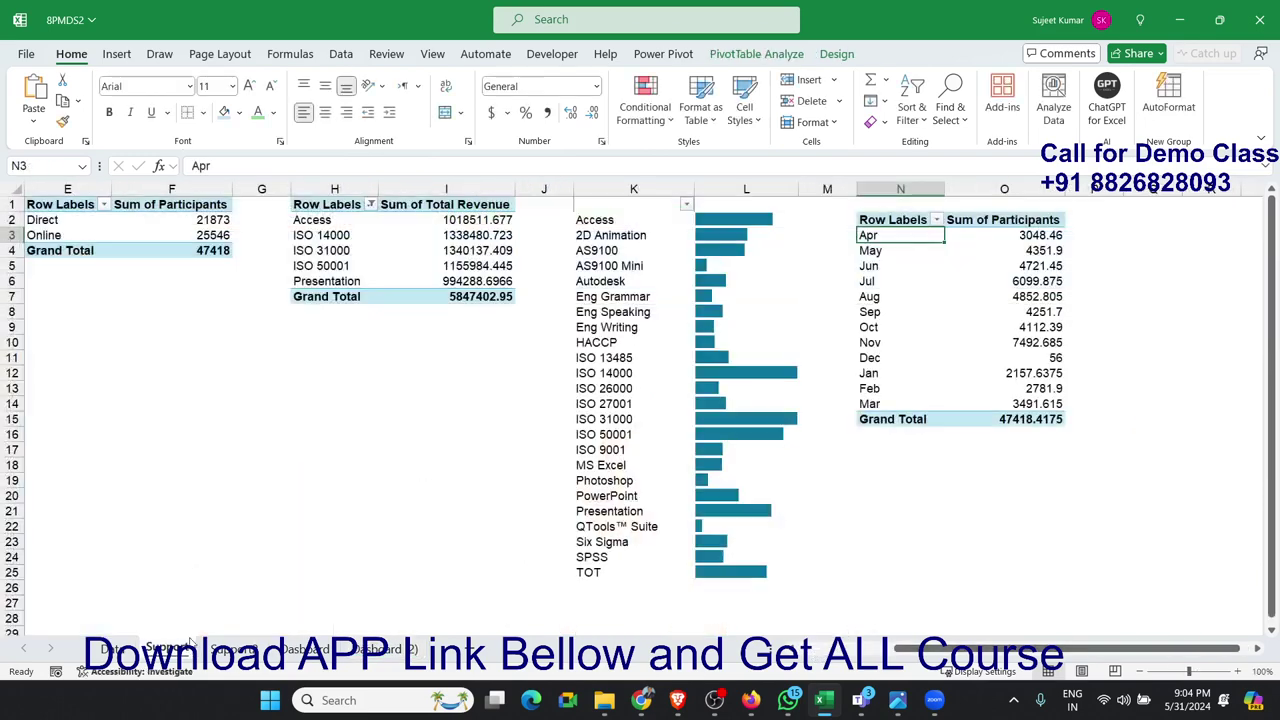
{"action": "left_click", "coordinate": [162, 238]}
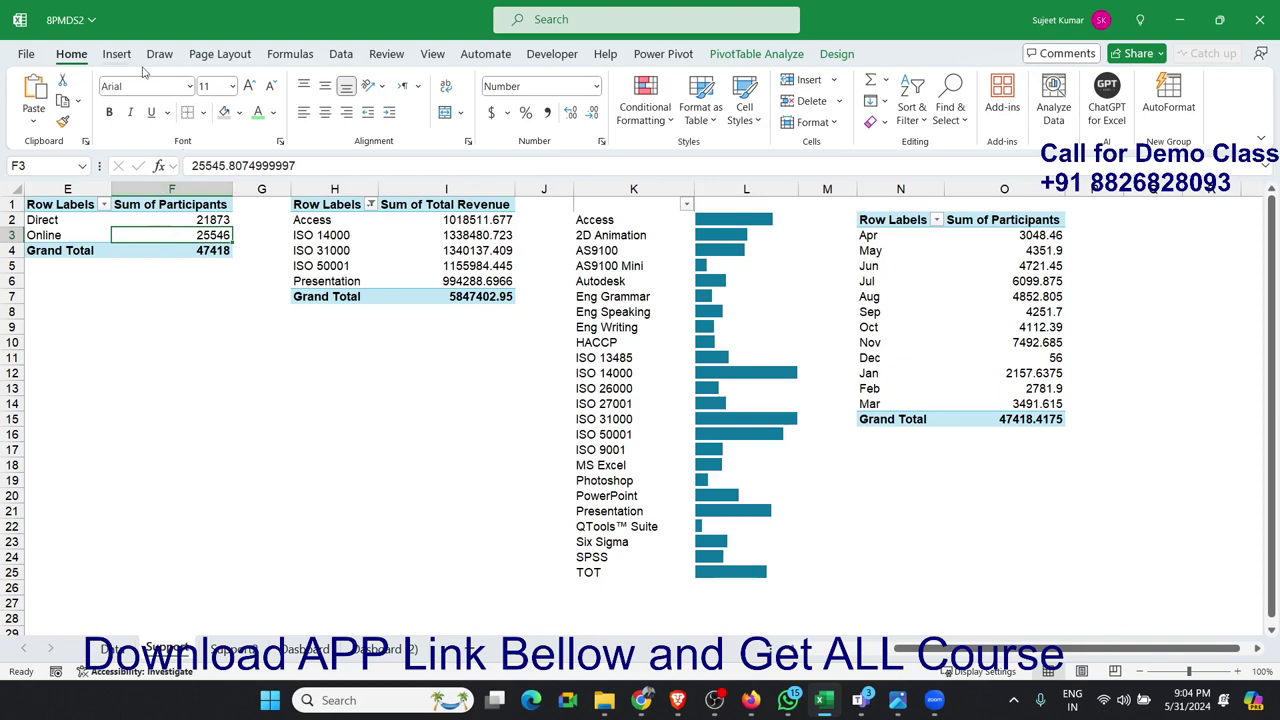
{"action": "left_click", "coordinate": [114, 51]}
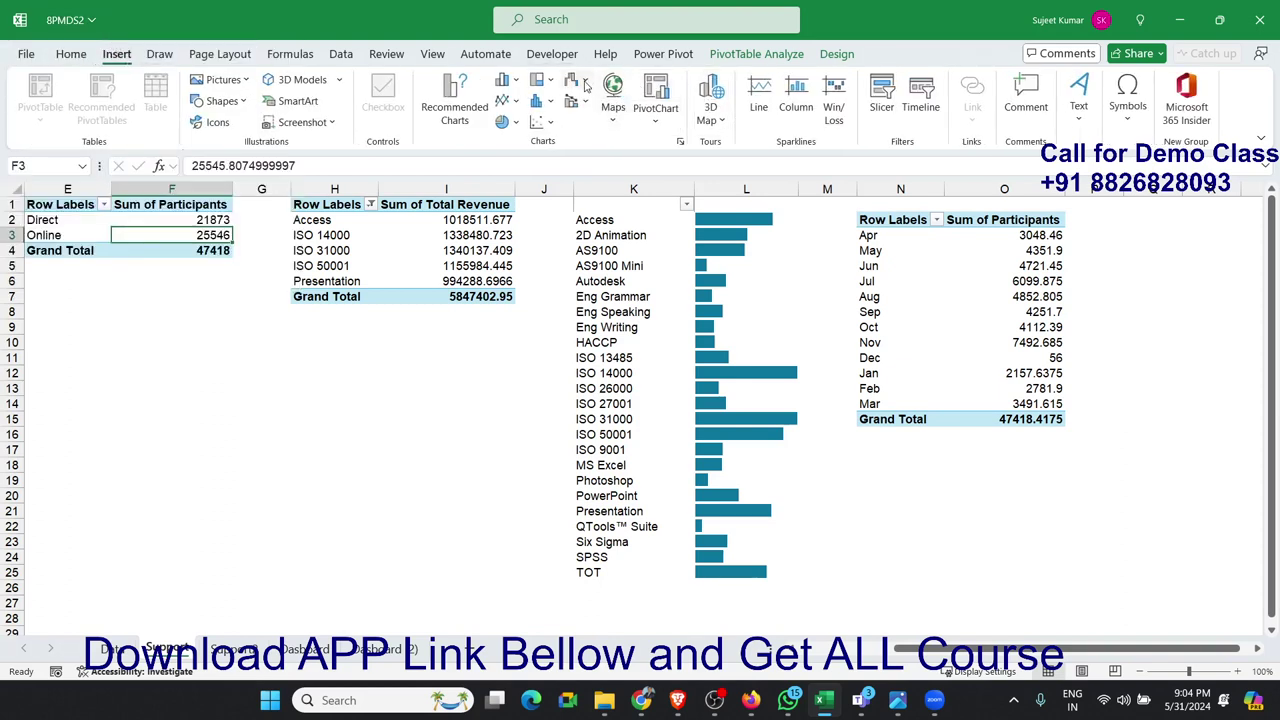
{"action": "left_click", "coordinate": [756, 53]}
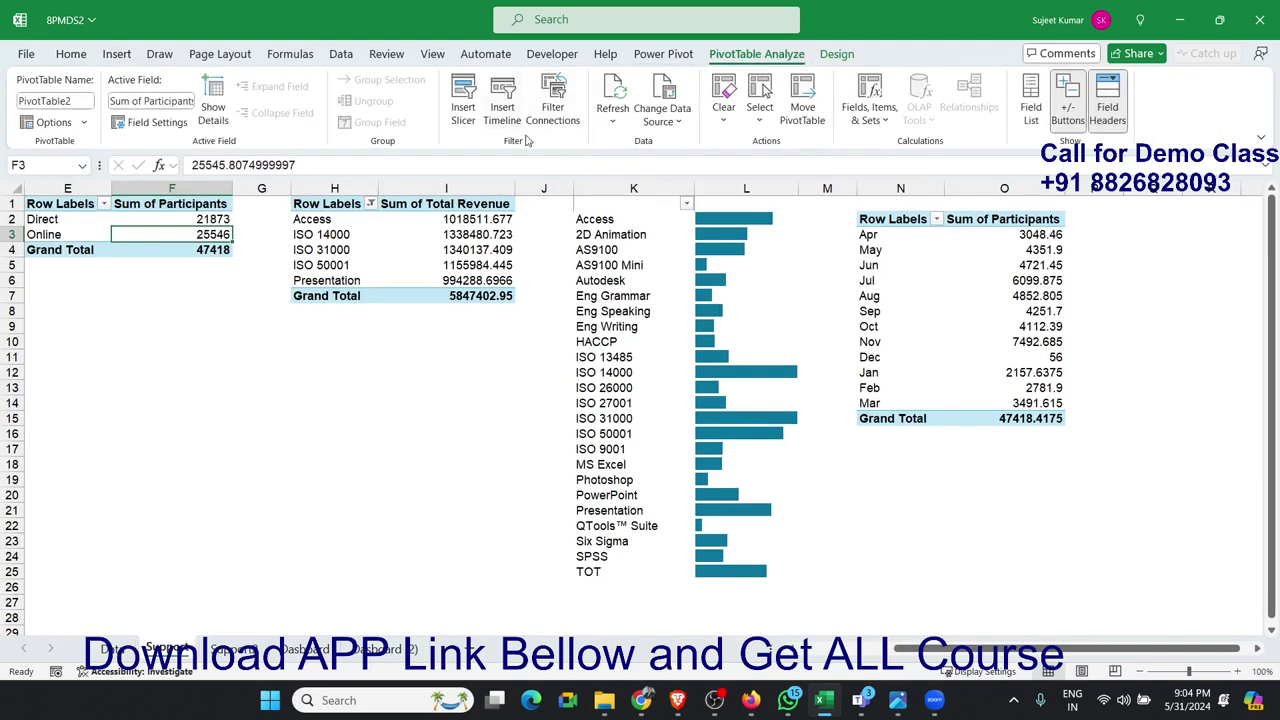
{"action": "left_click", "coordinate": [502, 108]}
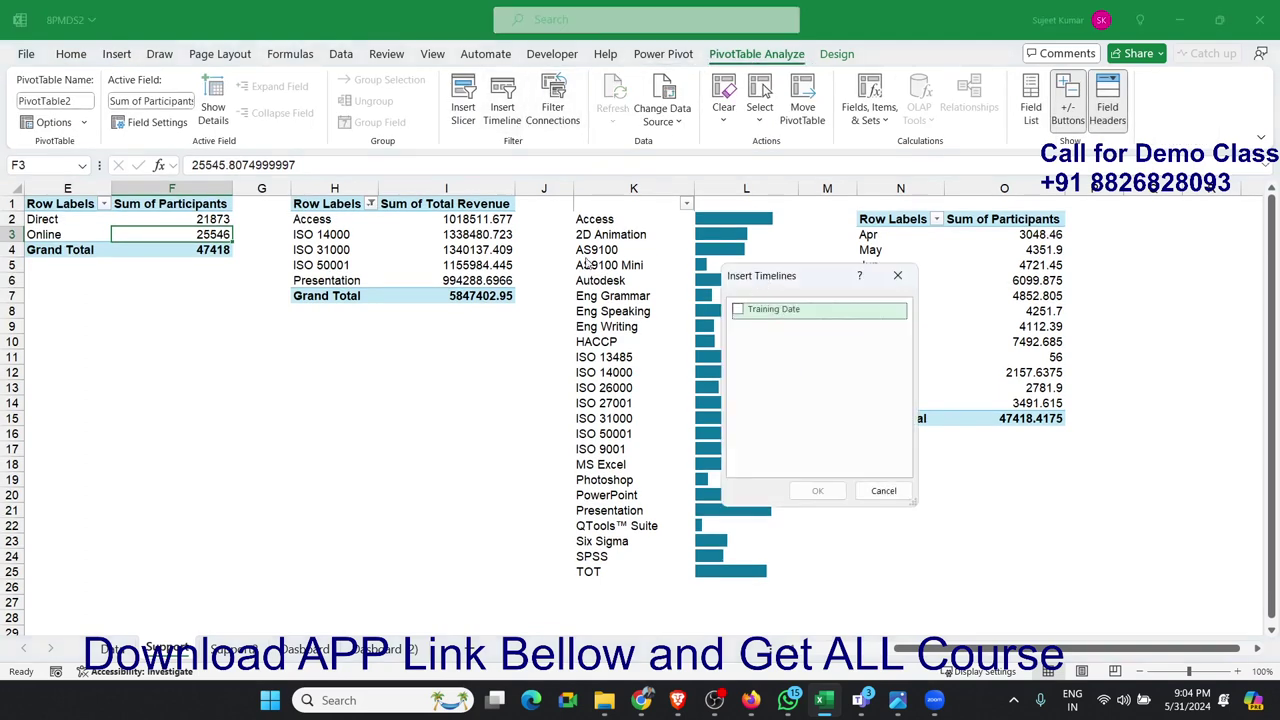
{"action": "left_click", "coordinate": [883, 490]}
{"action": "left_click_drag", "start_coordinate": [900, 648], "coordinate": [845, 648]}
Step: Insert Training Type and Year slicers from the Training Name pivot table and select both
{"action": "left_click", "coordinate": [88, 236]}
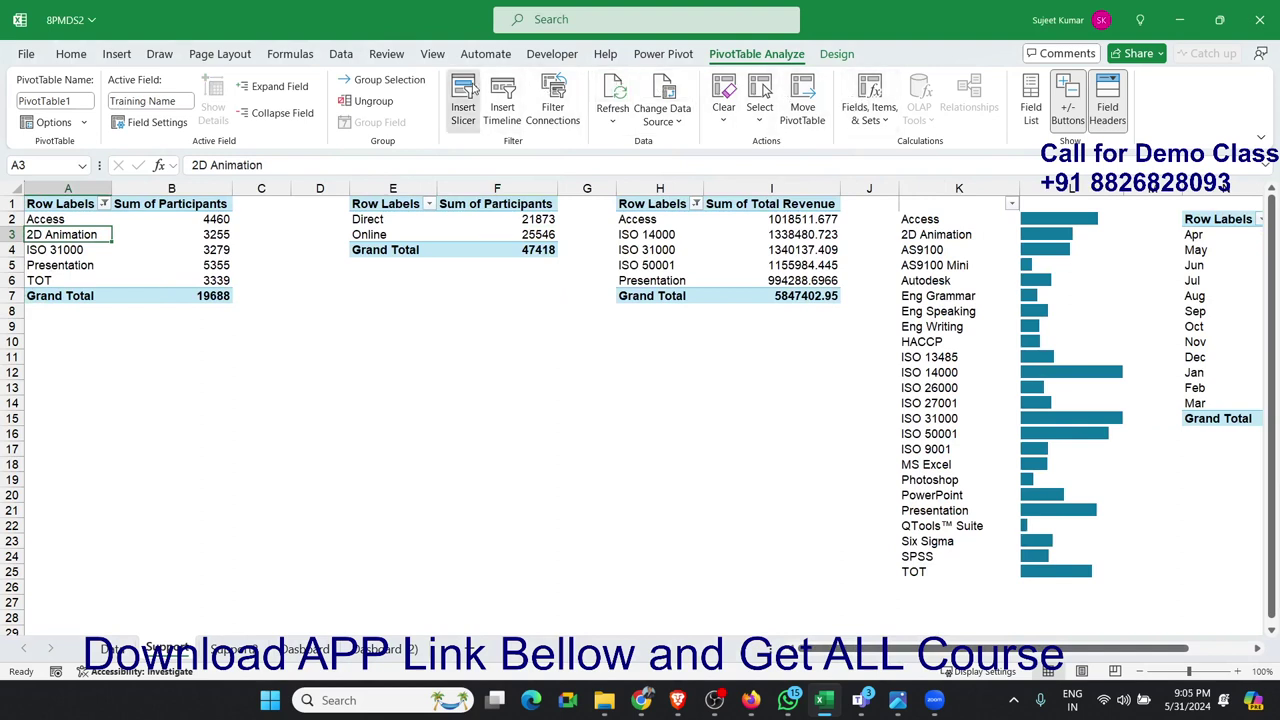
{"action": "left_click", "coordinate": [474, 90]}
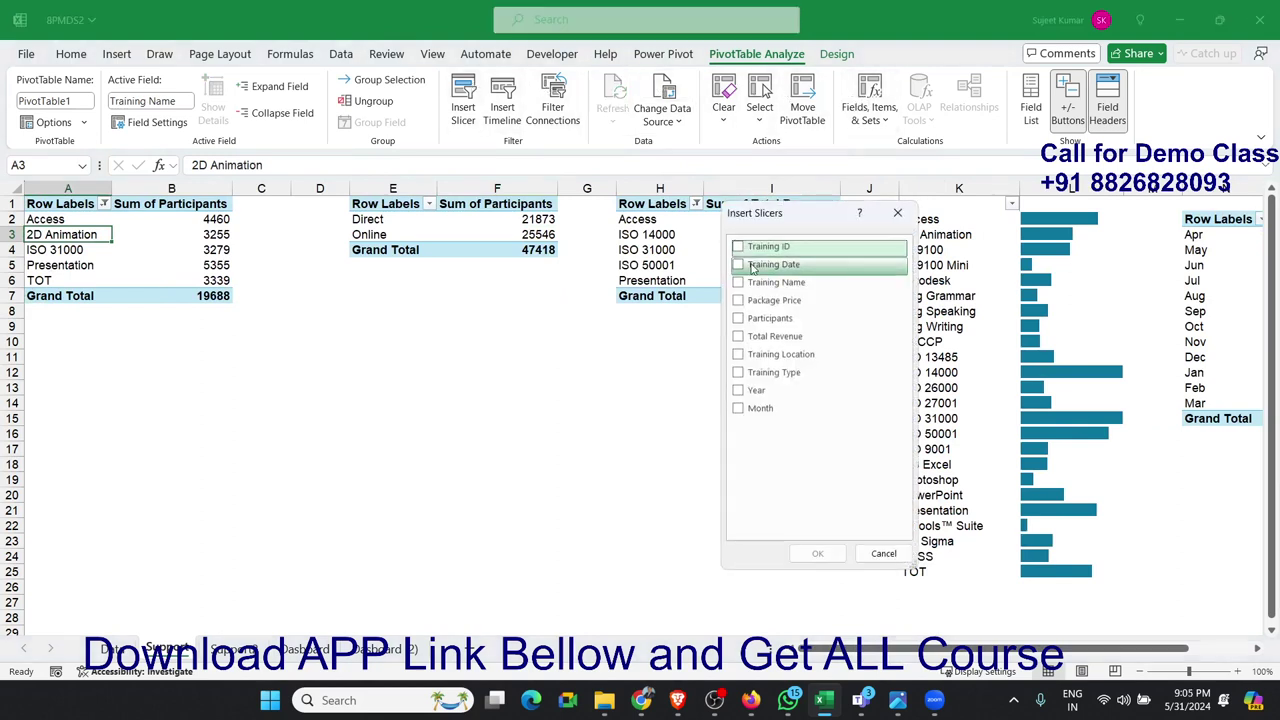
{"action": "left_click", "coordinate": [739, 391]}
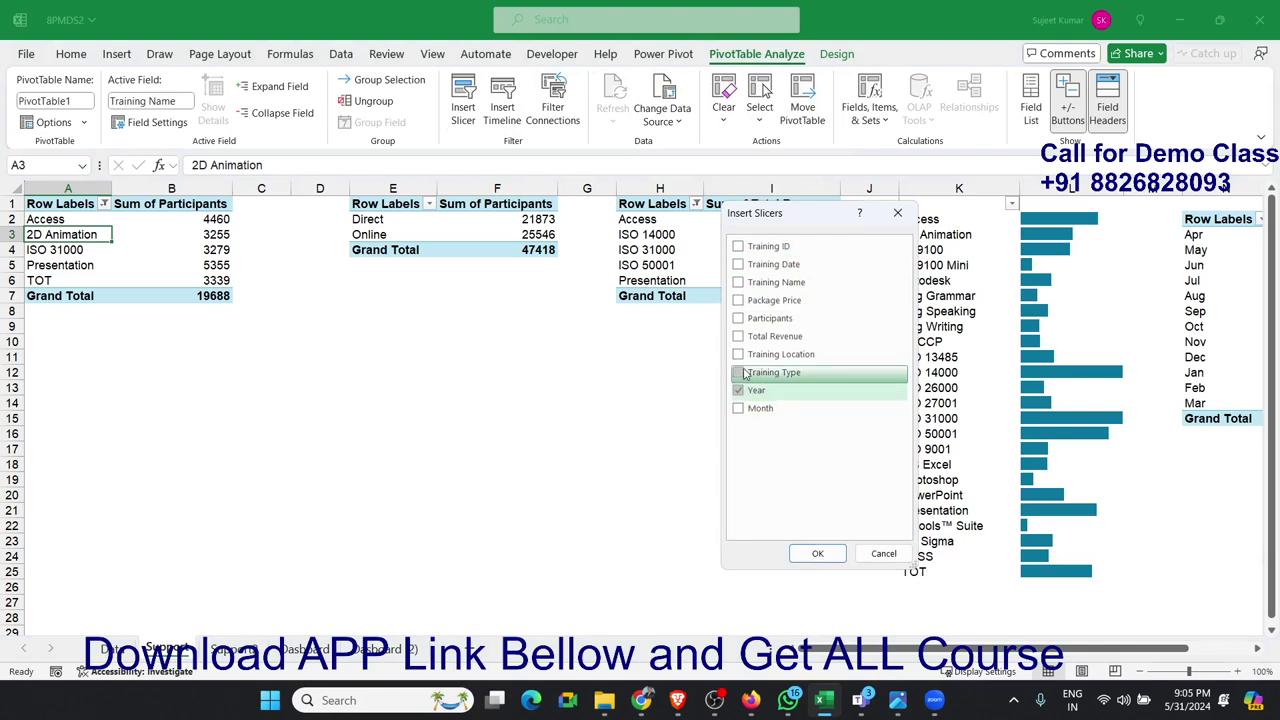
{"action": "left_click", "coordinate": [741, 373]}
{"action": "left_click", "coordinate": [815, 553]}
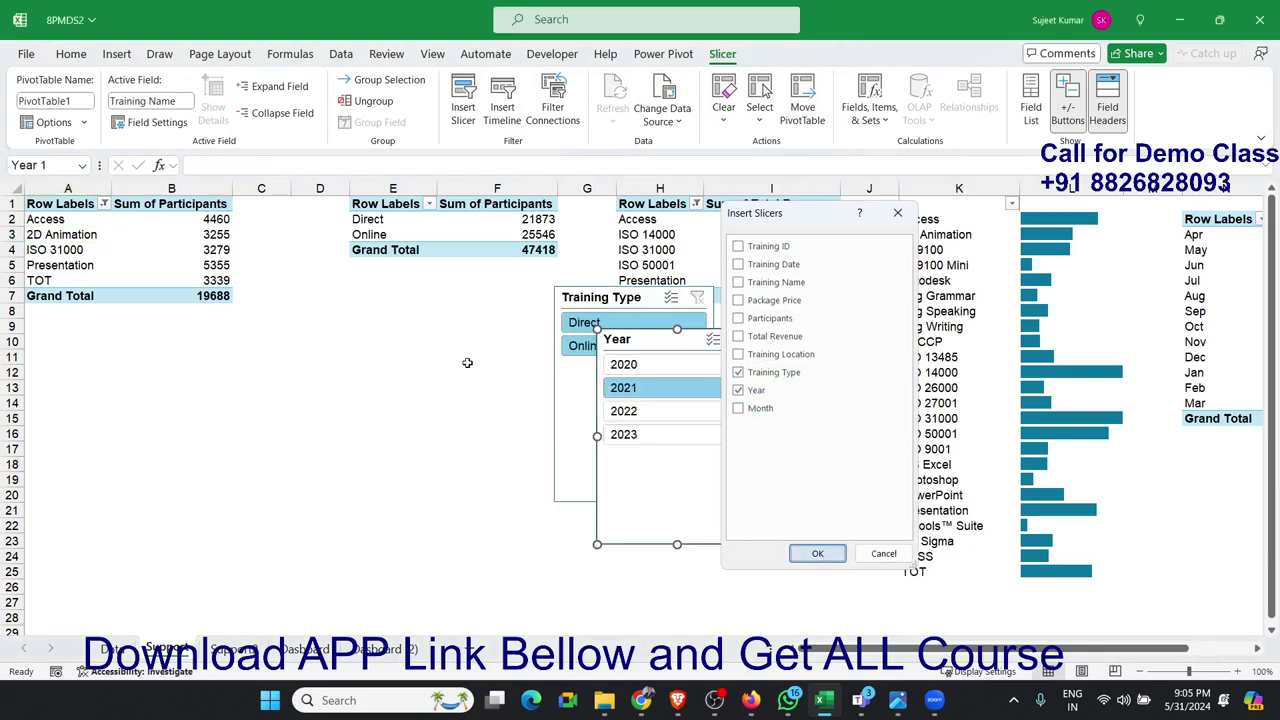
{"action": "left_click", "coordinate": [625, 305], "text": "ctrl"}
Step: Move both slicers from the Support sheet onto the map dashboard
{"action": "key", "text": "ctrl+x"}
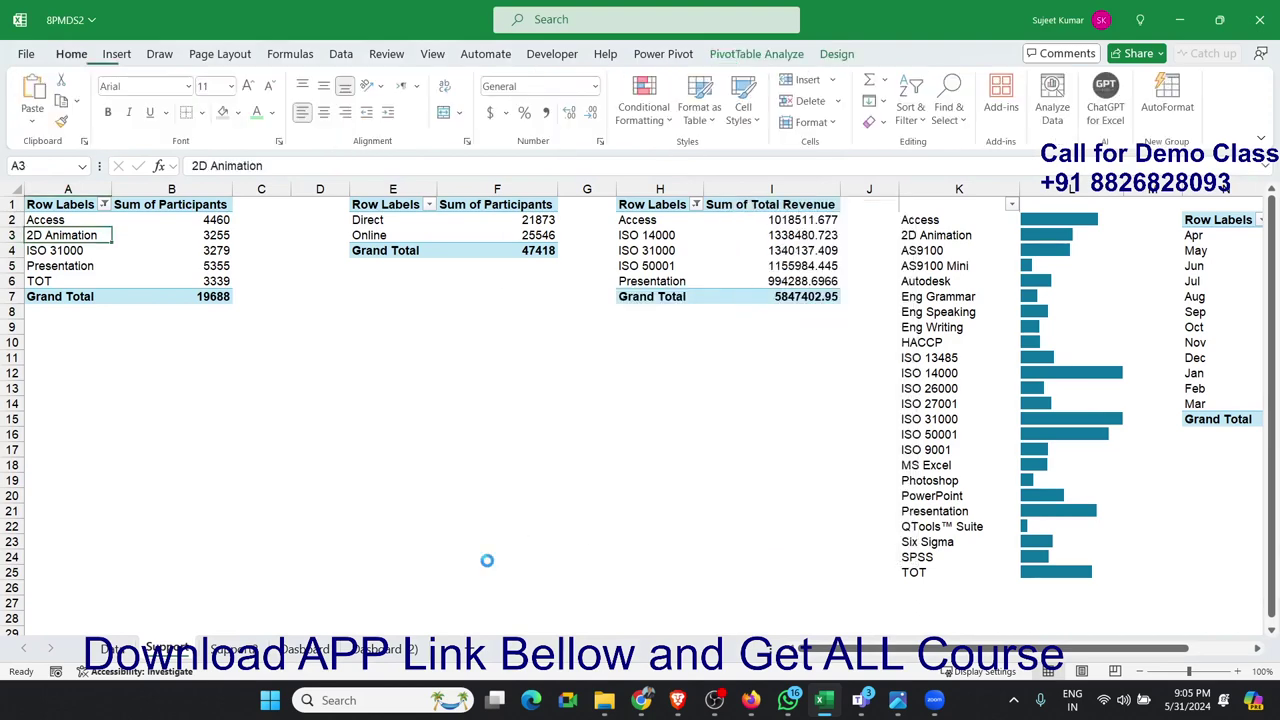
{"action": "left_click", "coordinate": [383, 648]}
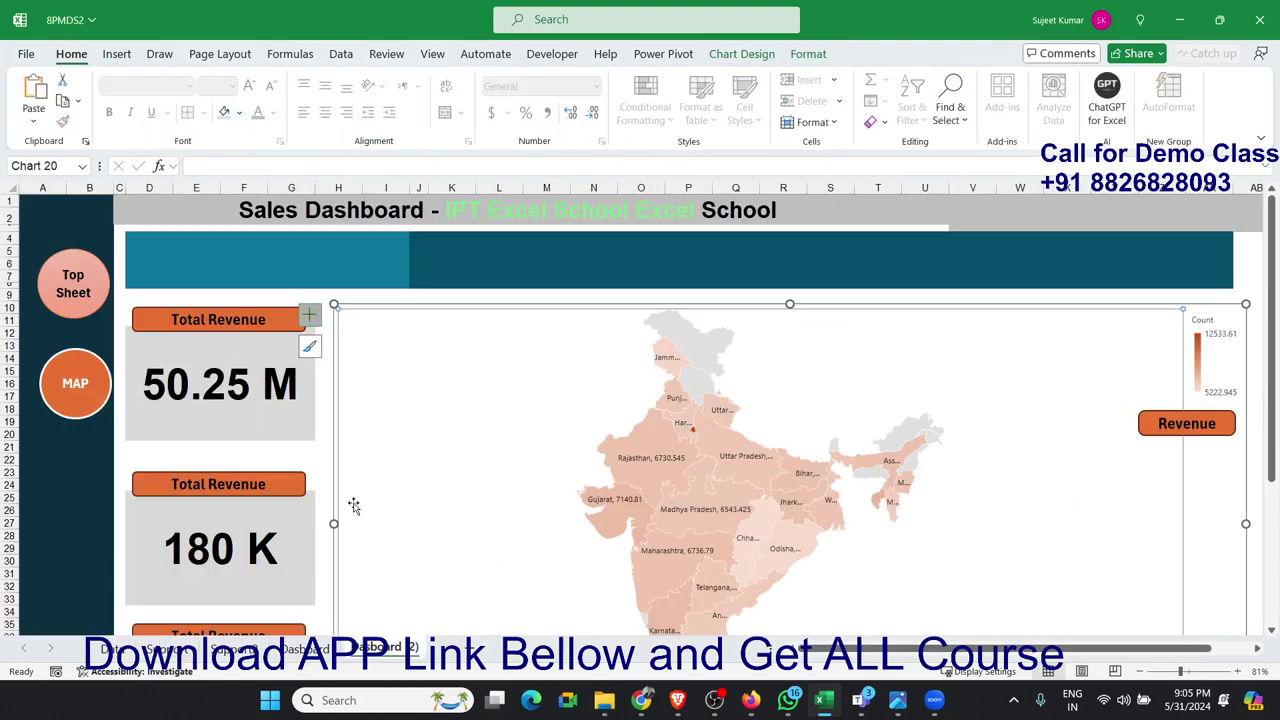
{"action": "left_click", "coordinate": [302, 275]}
{"action": "key", "text": "ctrl+v"}
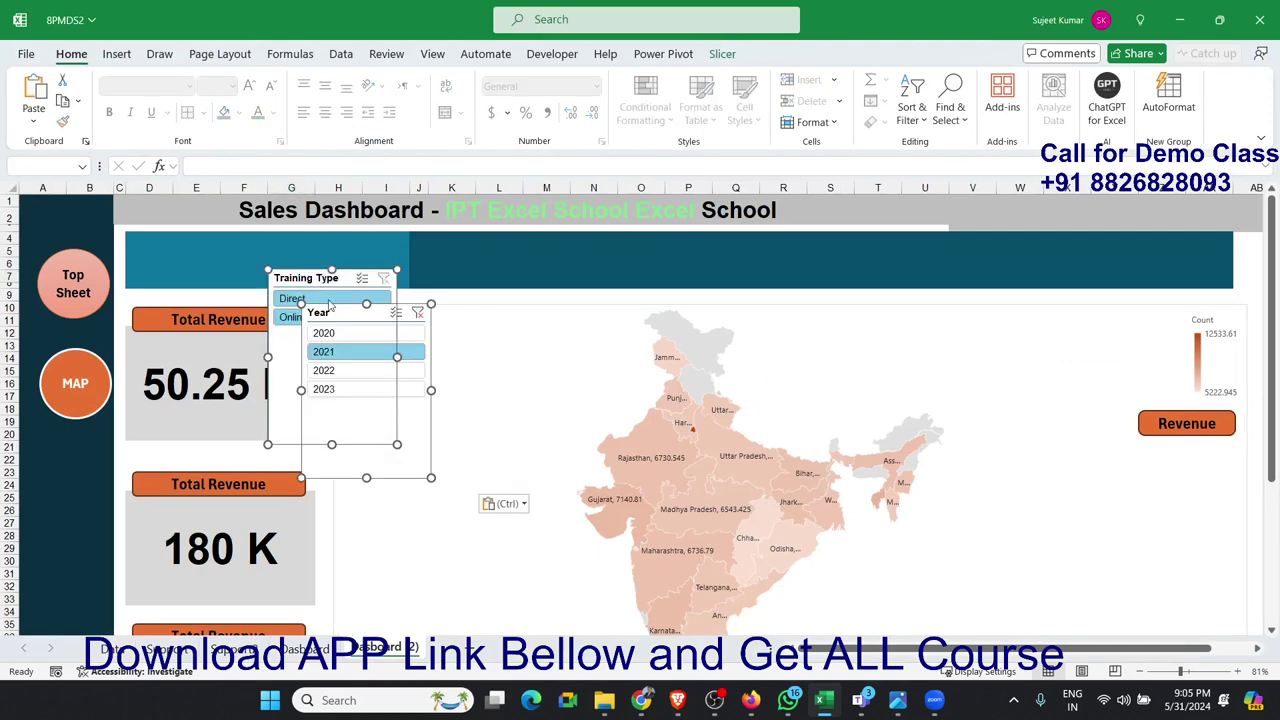
{"action": "mouse_move", "coordinate": [327, 316]}
{"action": "left_mouse_down"}
{"action": "mouse_move", "coordinate": [598, 316]}
{"action": "mouse_move", "coordinate": [192, 240]}
{"action": "left_mouse_up"}
{"action": "left_click", "coordinate": [735, 276]}
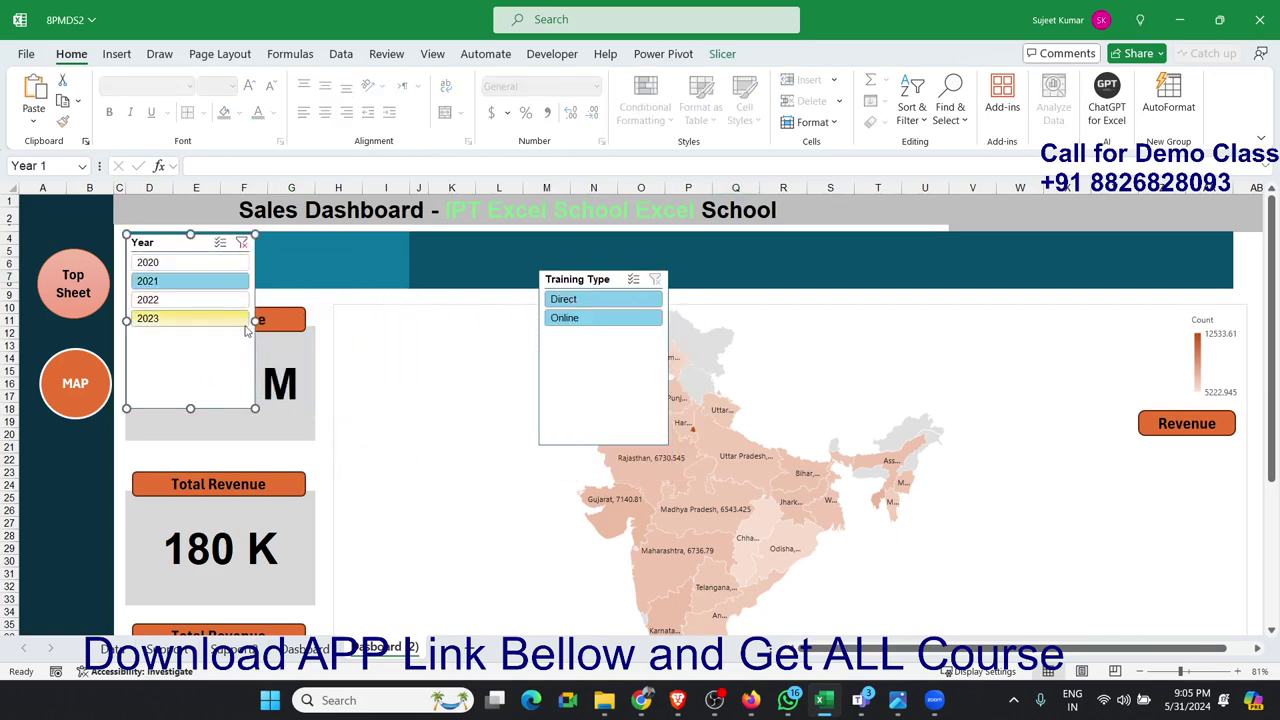
Step: Resize the Year slicer into a 4-column 2020–2023 row with the first dark style
{"action": "left_click_drag", "start_coordinate": [252, 320], "coordinate": [405, 318]}
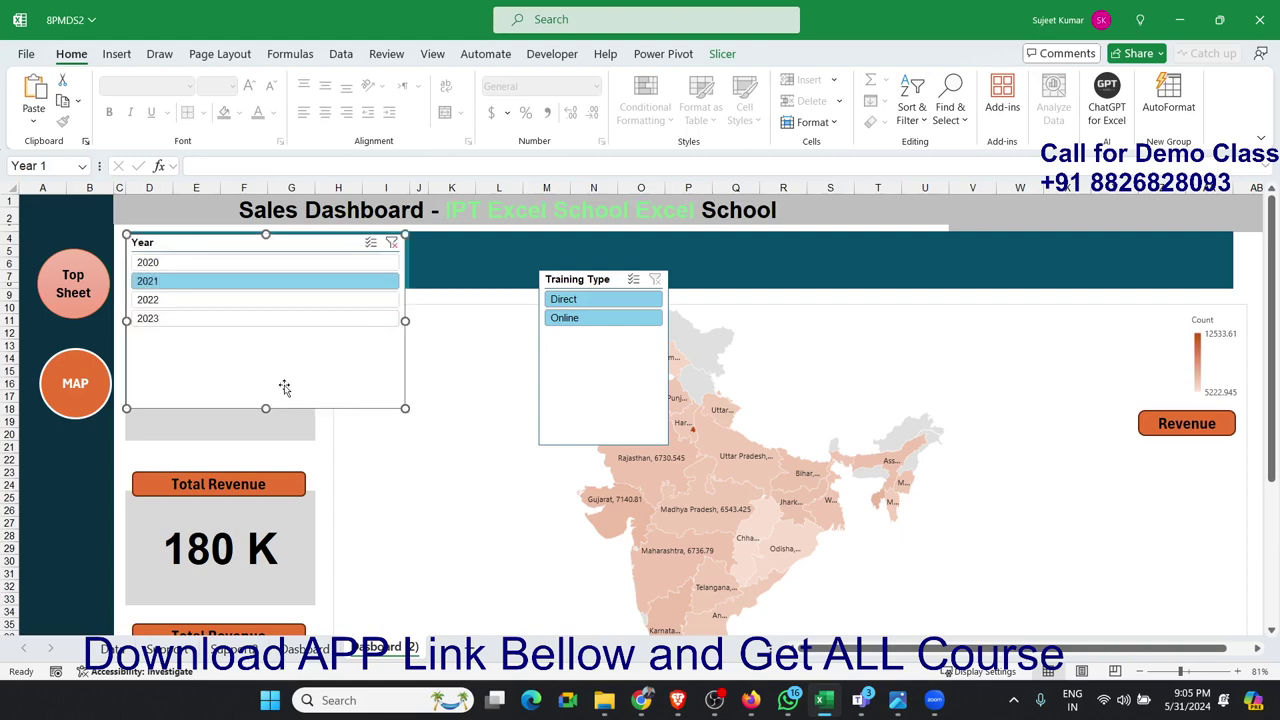
{"action": "mouse_move", "coordinate": [266, 407]}
{"action": "left_mouse_down"}
{"action": "mouse_move", "coordinate": [271, 268]}
{"action": "mouse_move", "coordinate": [266, 283]}
{"action": "left_mouse_up"}
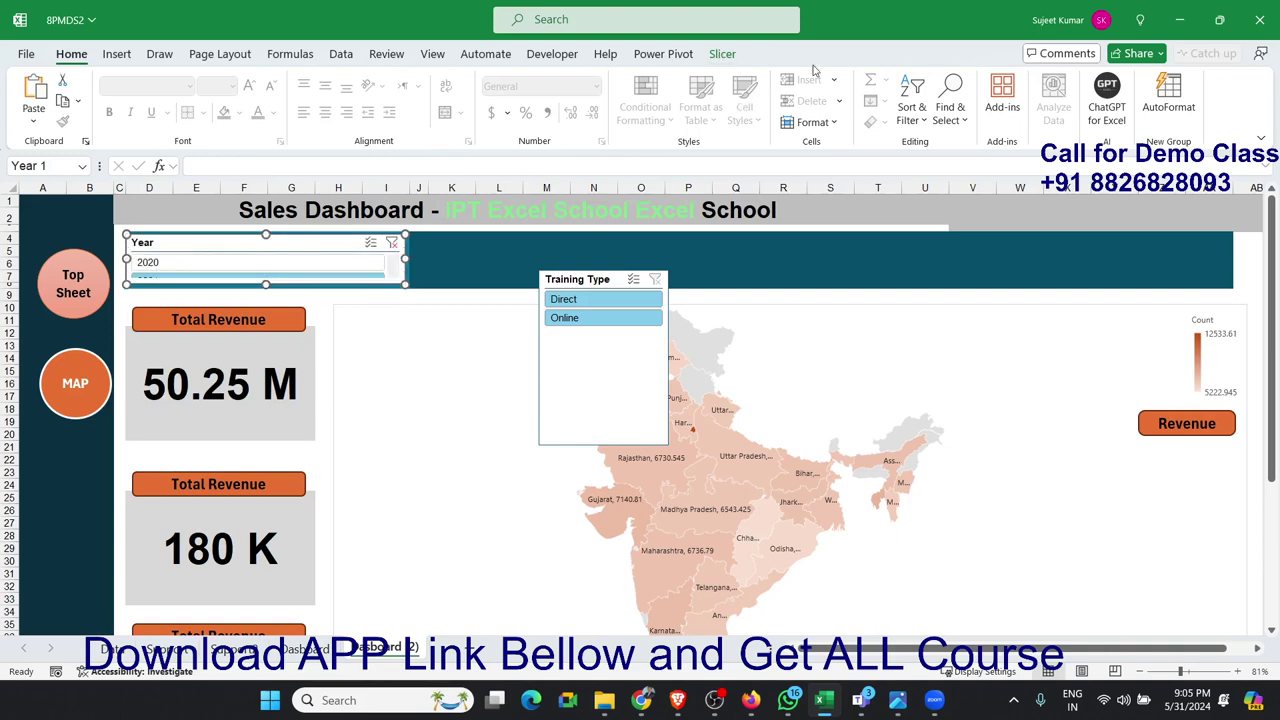
{"action": "left_click", "coordinate": [722, 54]}
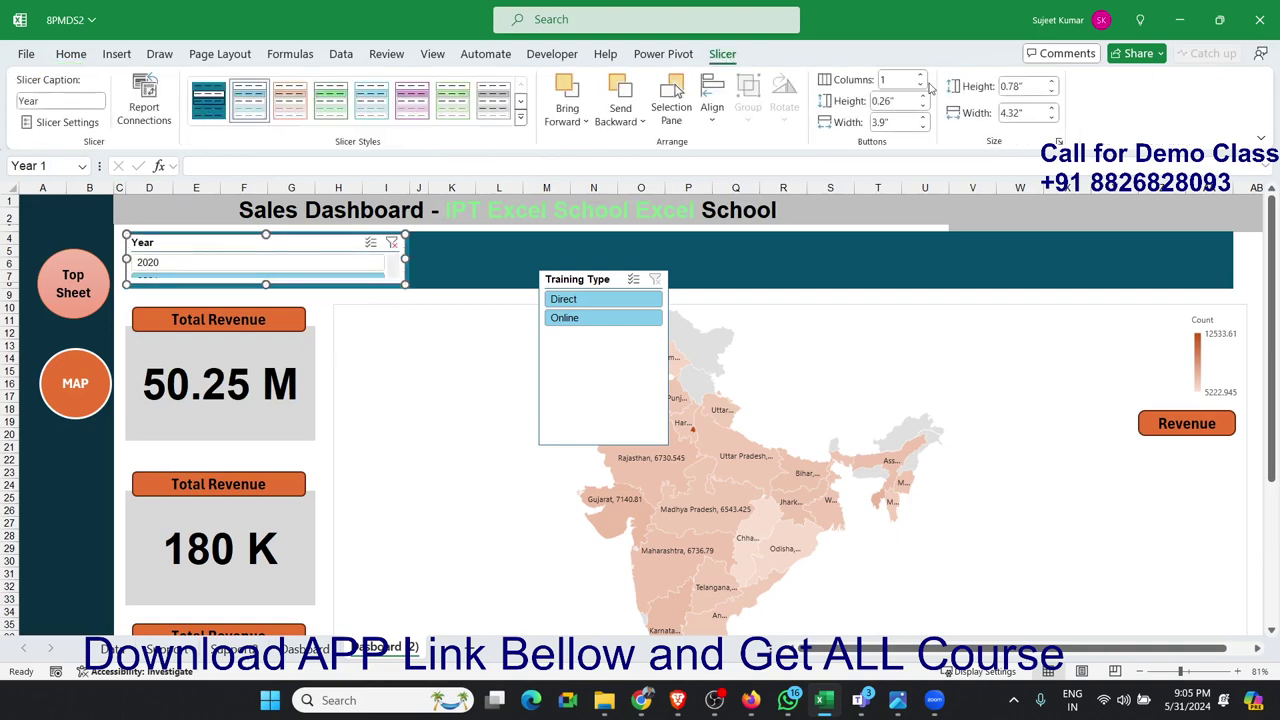
{"action": "left_click", "coordinate": [924, 77]}
{"action": "left_click", "coordinate": [924, 77]}
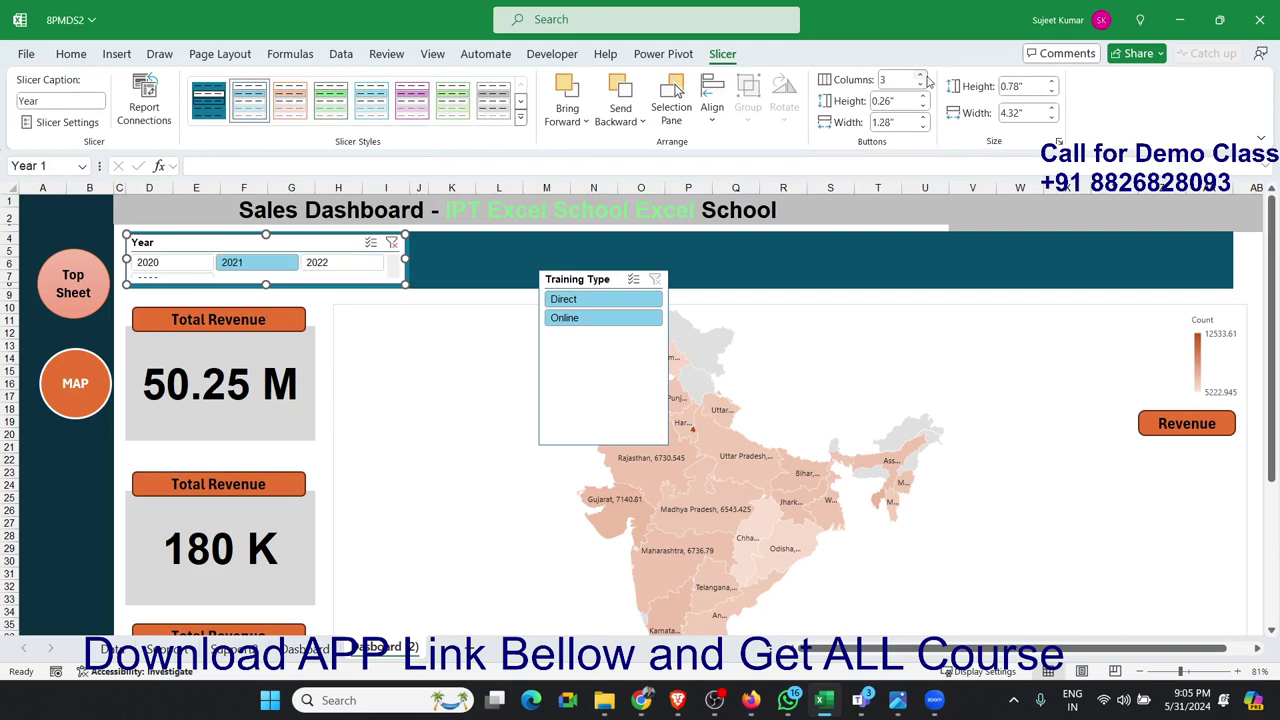
{"action": "left_click", "coordinate": [924, 77]}
{"action": "left_click", "coordinate": [519, 261]}
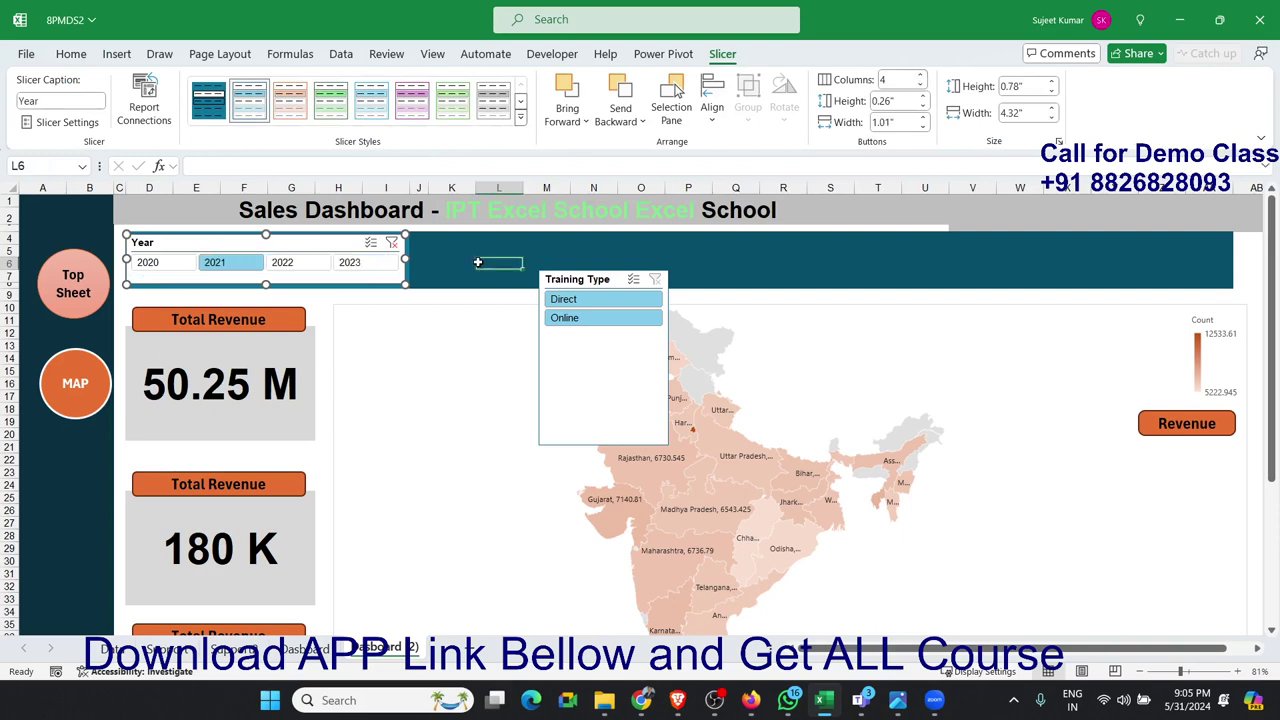
{"action": "left_click", "coordinate": [400, 272]}
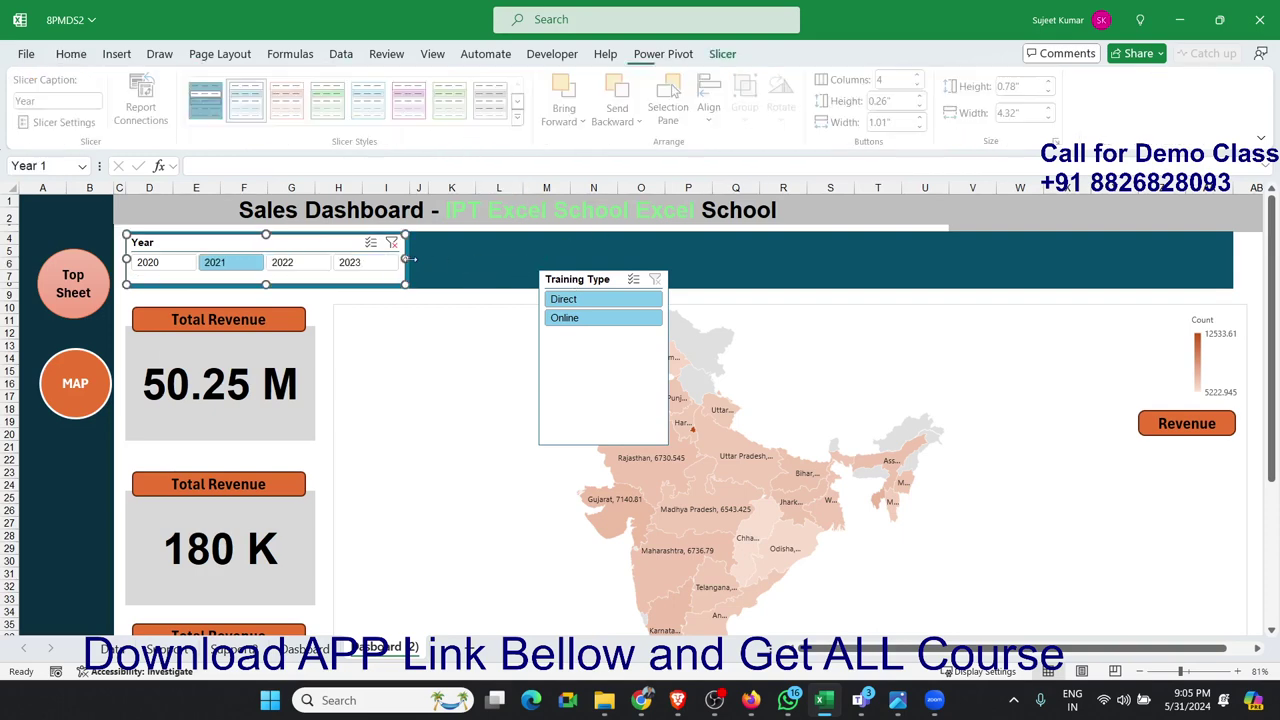
{"action": "left_click", "coordinate": [222, 100]}
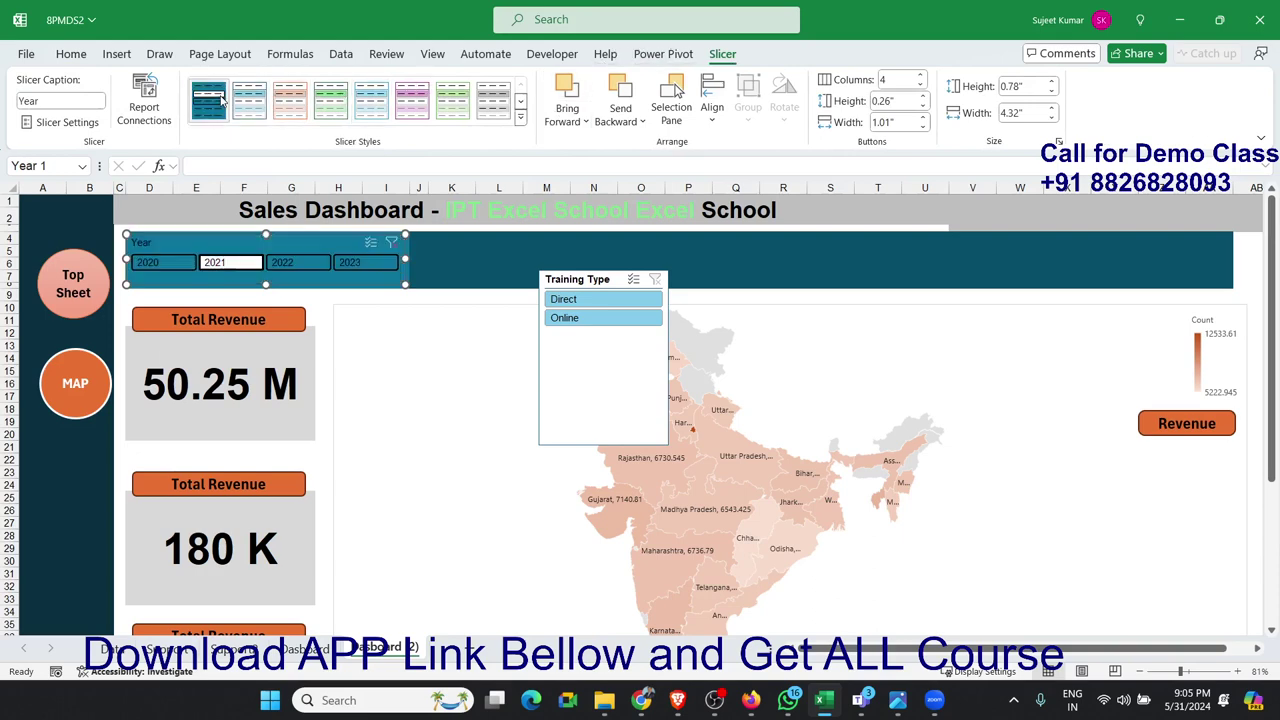
{"action": "left_click", "coordinate": [556, 236]}
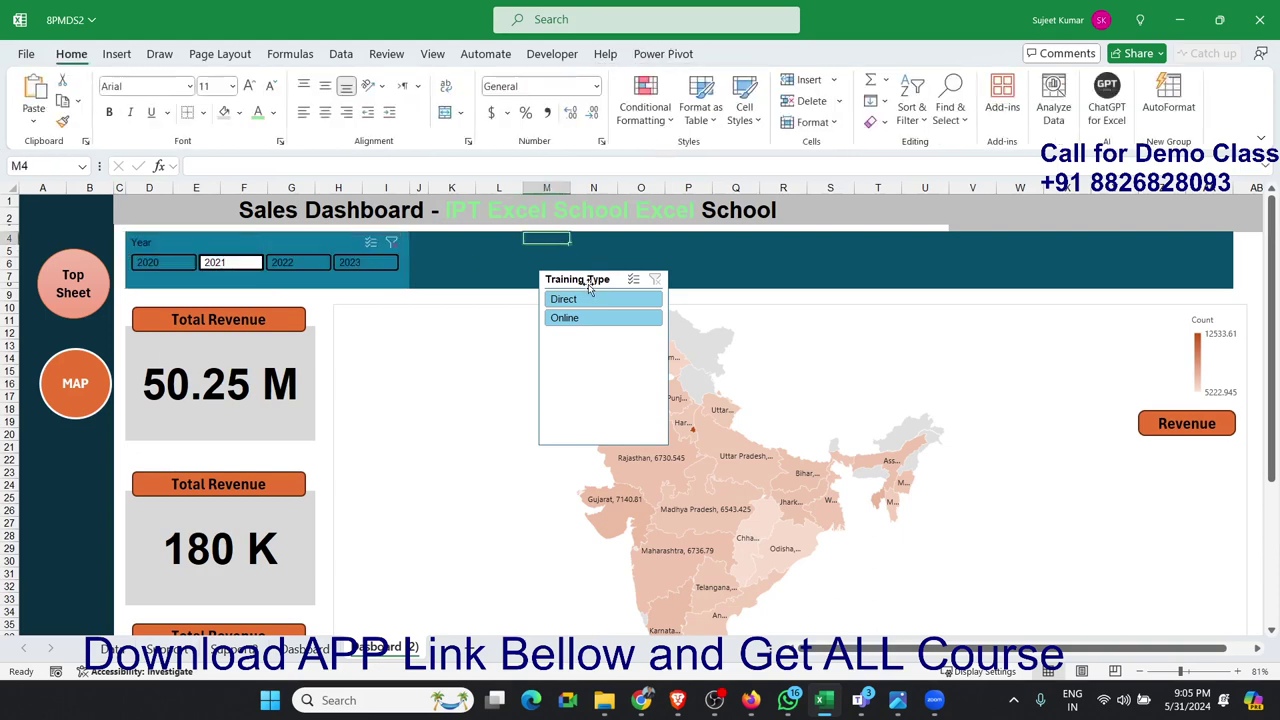
Step: Make Training Type a dark 2-column Direct/Online row beside Year, then open the Dasboard sheet
{"action": "left_click_drag", "start_coordinate": [589, 281], "coordinate": [487, 253]}
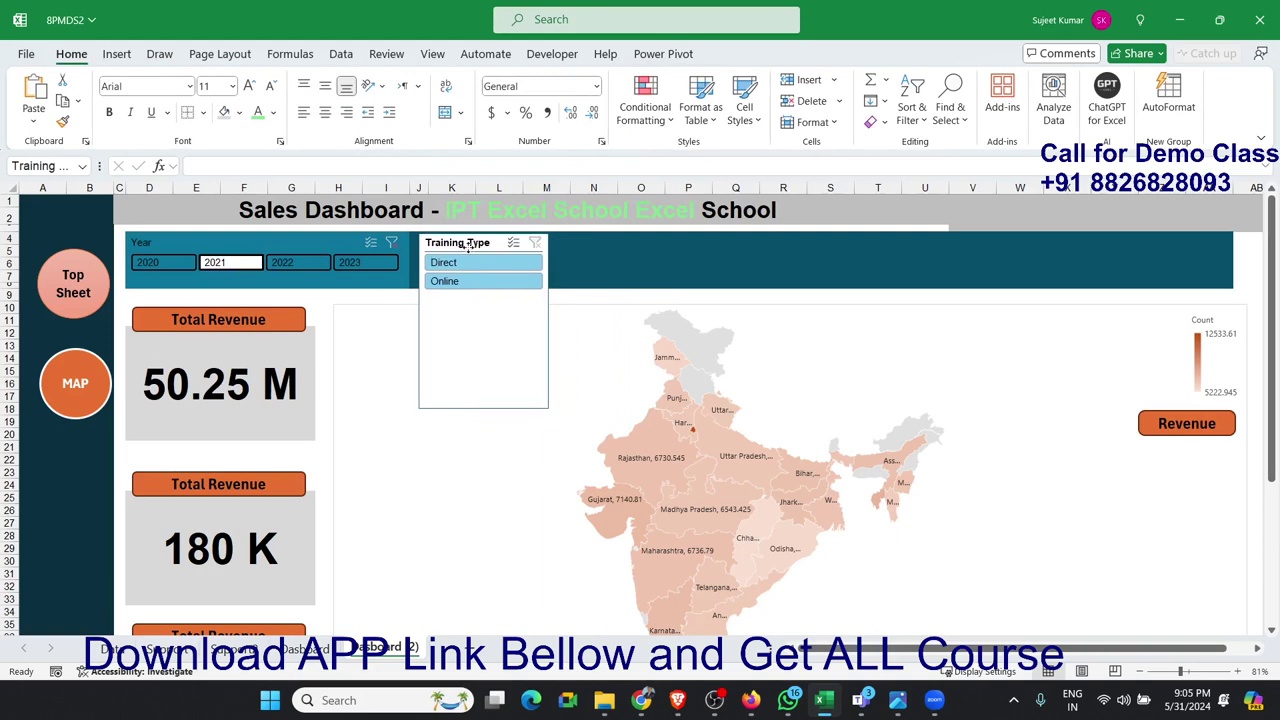
{"action": "left_click_drag", "start_coordinate": [474, 251], "coordinate": [468, 247]}
{"action": "left_click_drag", "start_coordinate": [548, 321], "coordinate": [874, 321]}
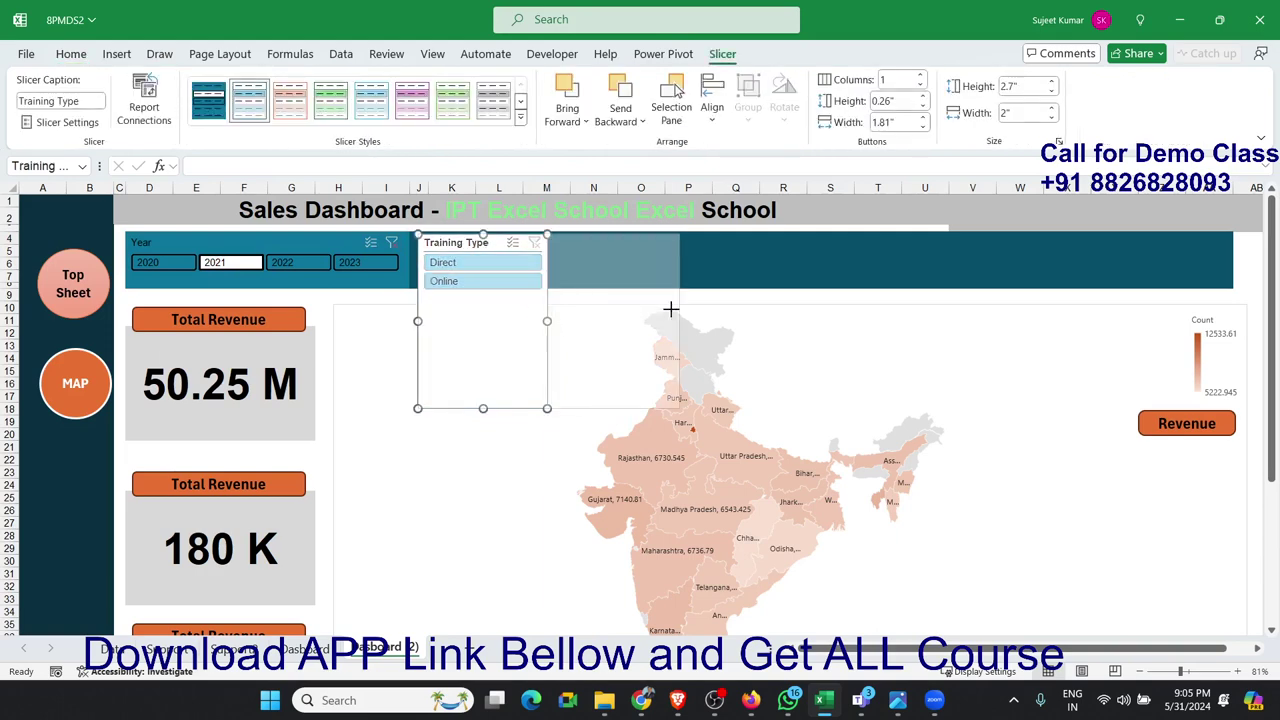
{"action": "left_click", "coordinate": [920, 75]}
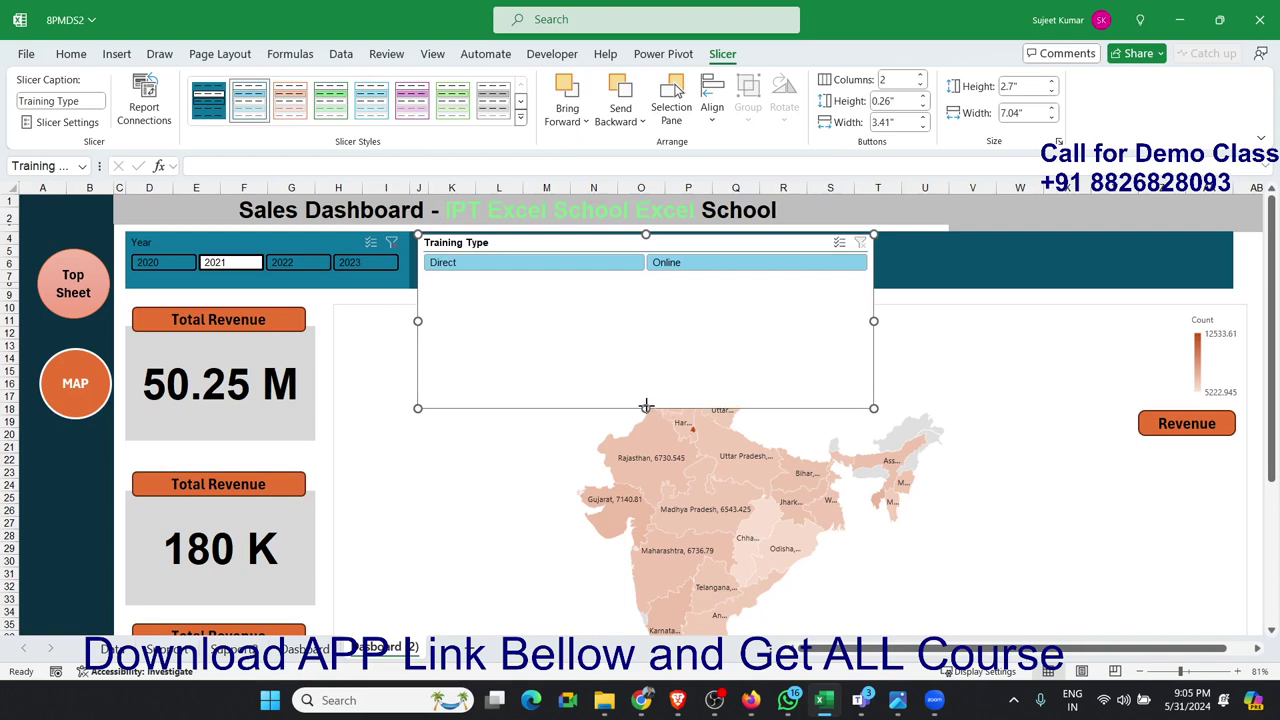
{"action": "left_click_drag", "start_coordinate": [645, 407], "coordinate": [645, 284]}
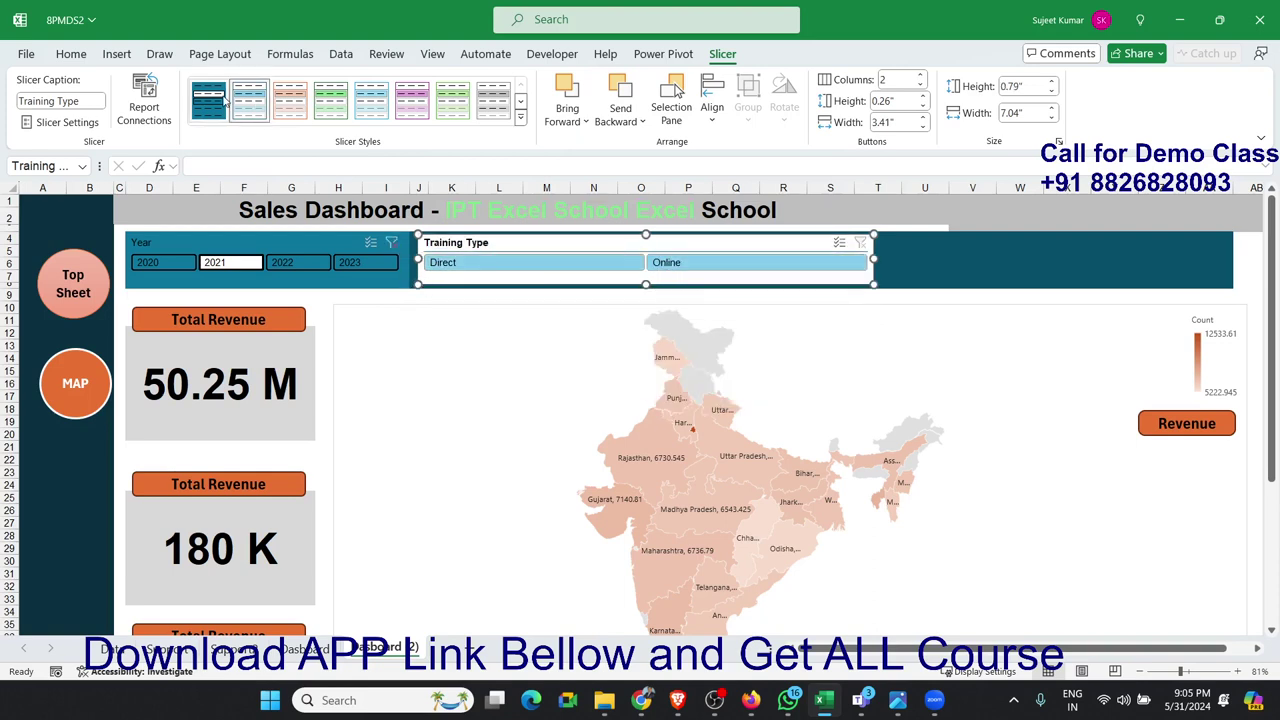
{"action": "left_click", "coordinate": [218, 99]}
{"action": "left_click", "coordinate": [980, 276]}
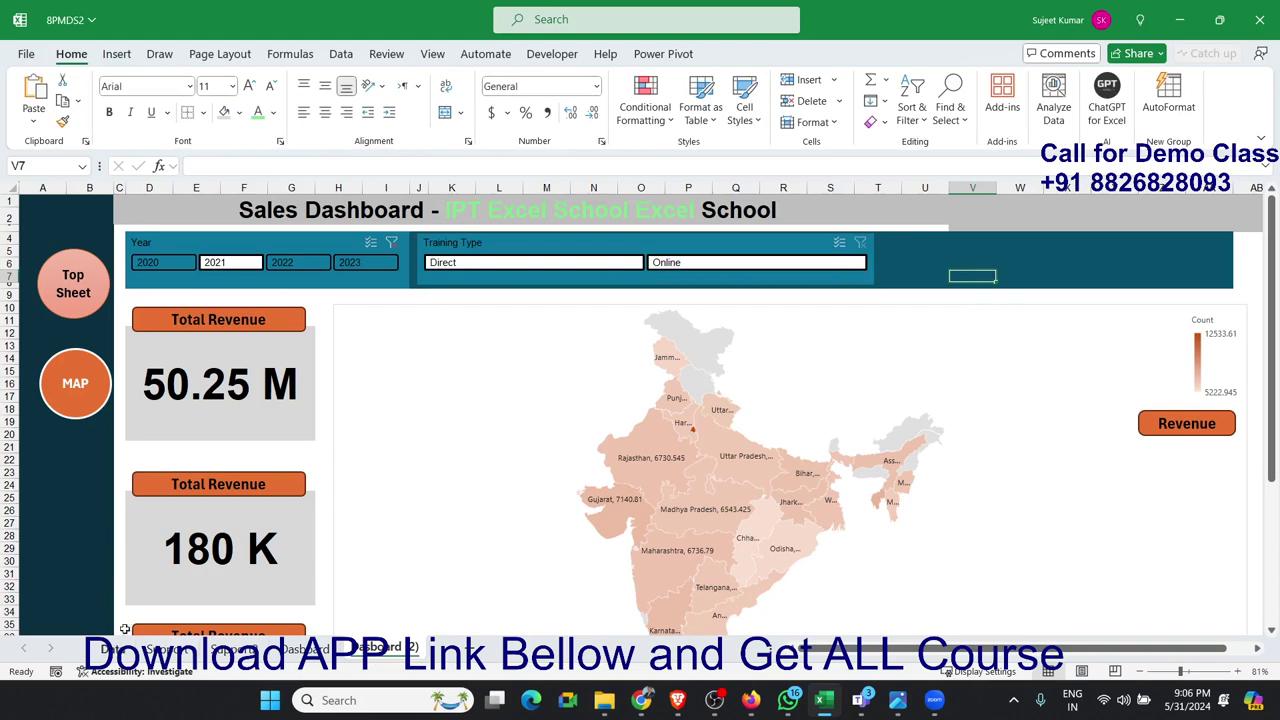
{"action": "left_click", "coordinate": [300, 650]}
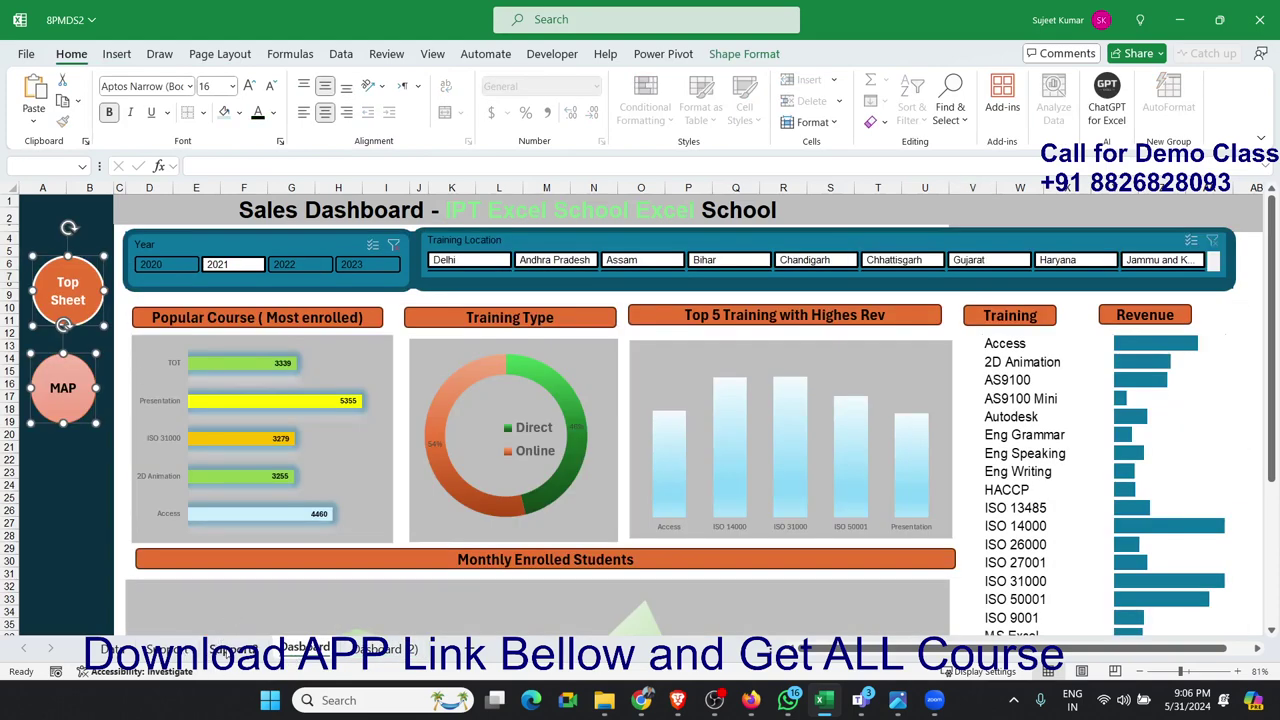
Step: Connect the Training Location, Year and Training Type slicers to the revenue summary pivot table
{"action": "left_click", "coordinate": [228, 650]}
{"action": "scroll", "coordinate": [254, 358], "scroll_direction": "up", "scroll_amount": 1}
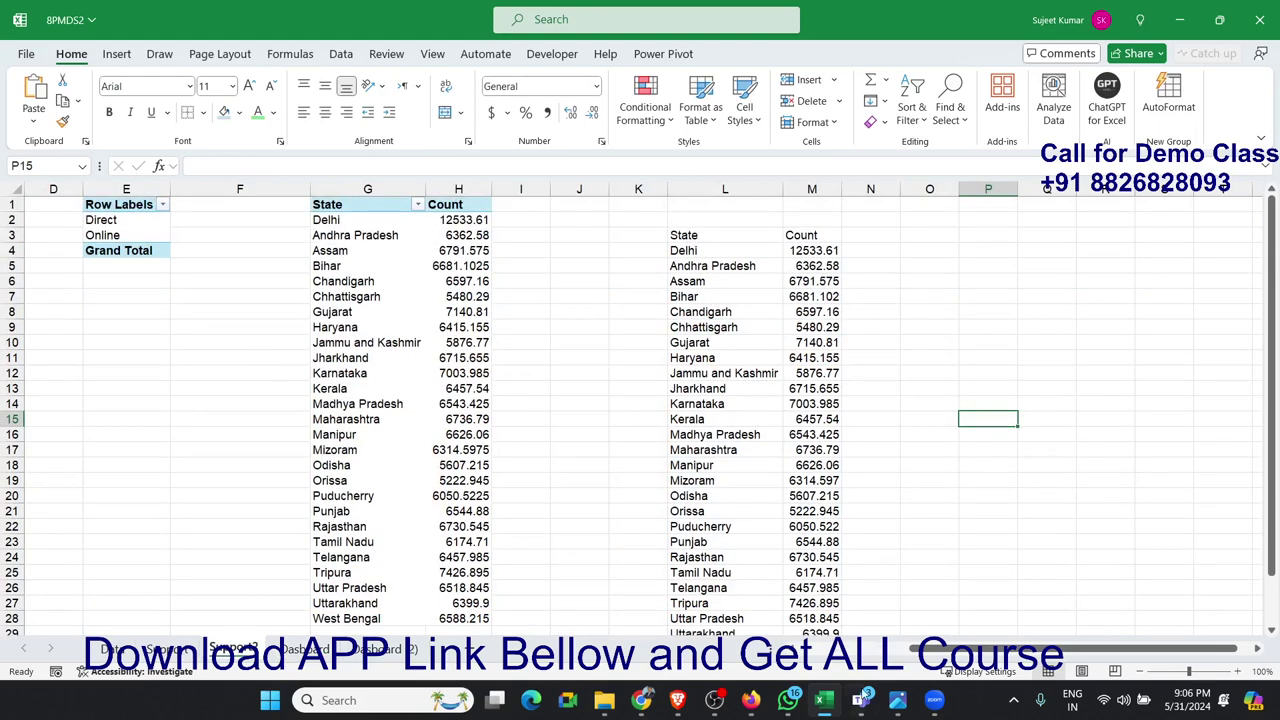
{"action": "left_click_drag", "start_coordinate": [916, 648], "coordinate": [908, 648]}
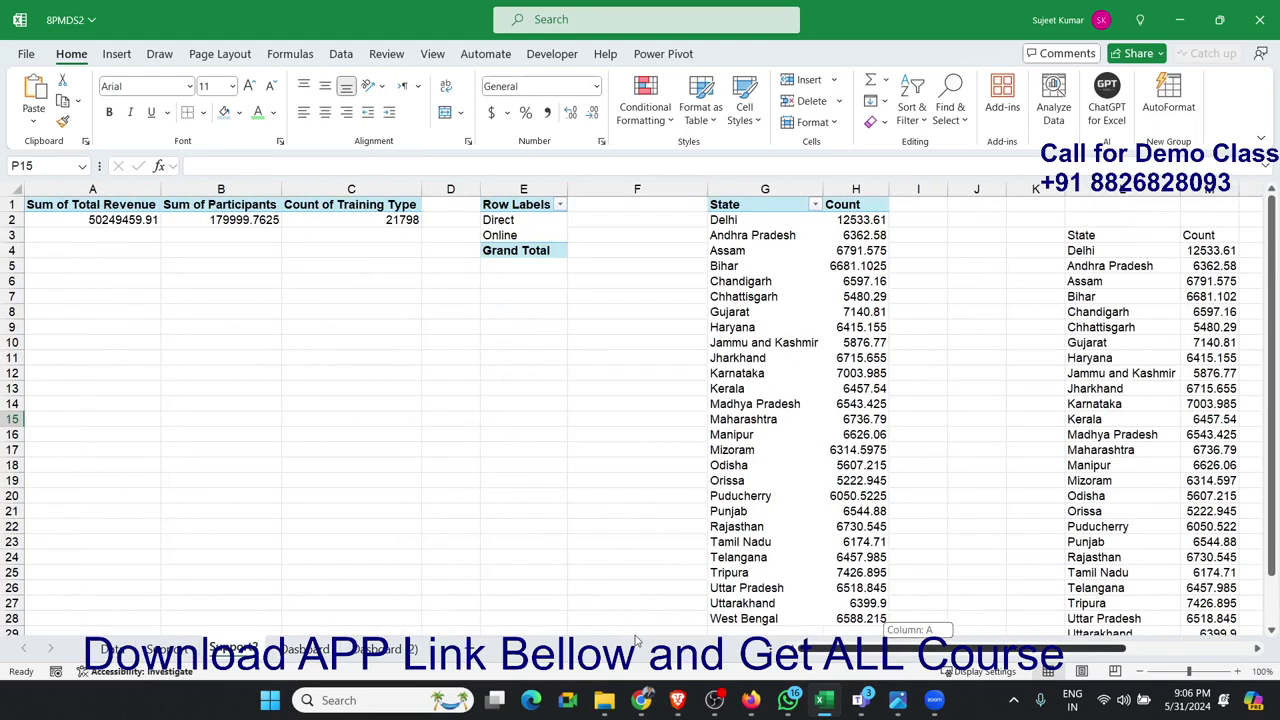
{"action": "left_click", "coordinate": [389, 219]}
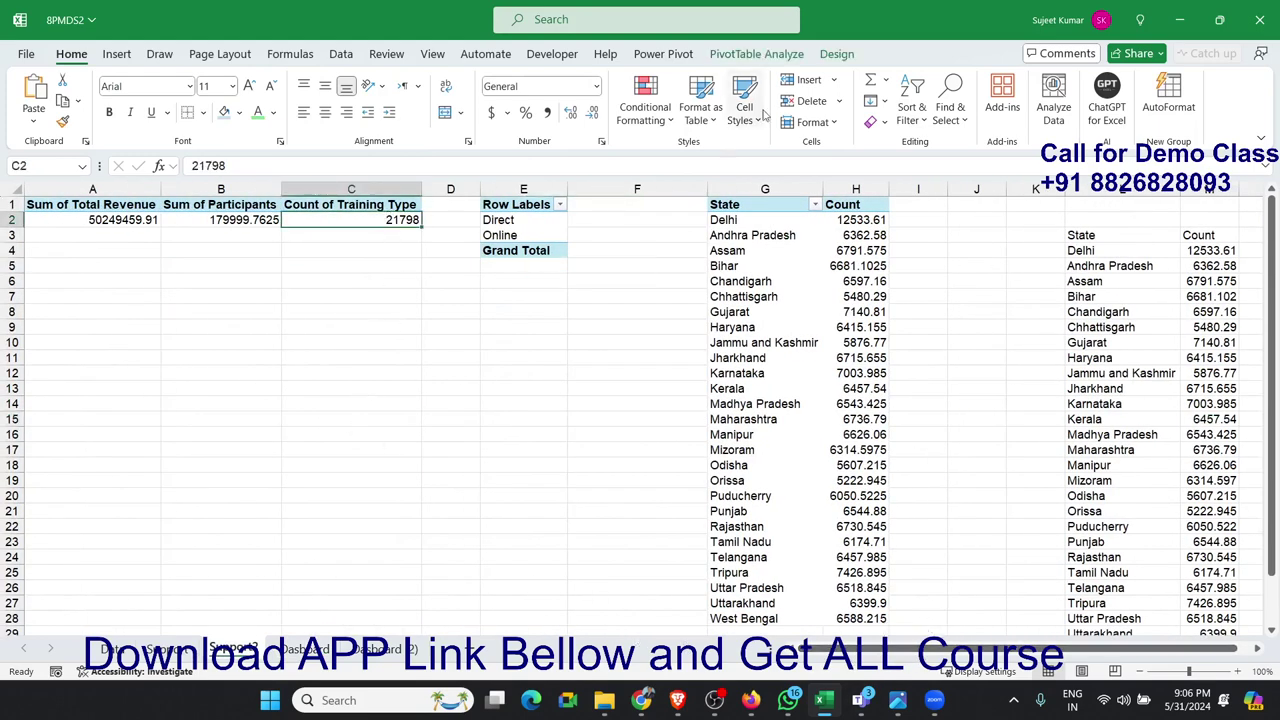
{"action": "left_click", "coordinate": [731, 57]}
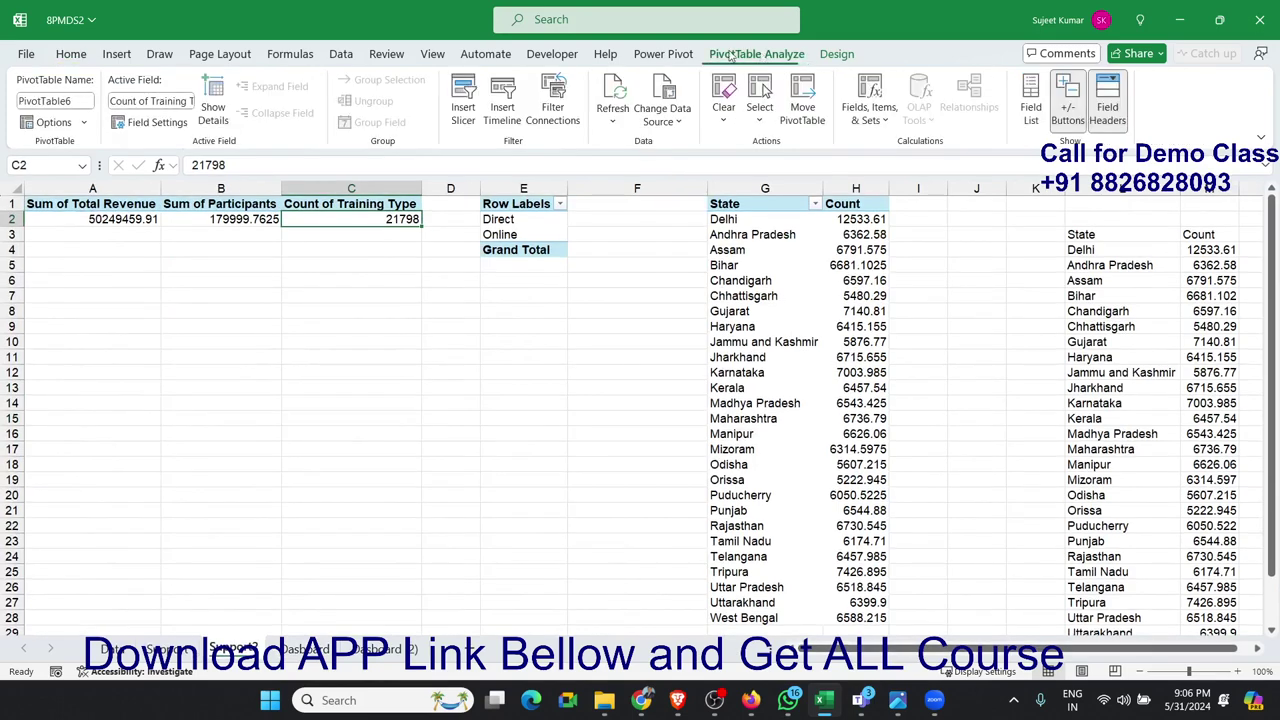
{"action": "left_click", "coordinate": [558, 108]}
{"action": "left_click", "coordinate": [703, 381]}
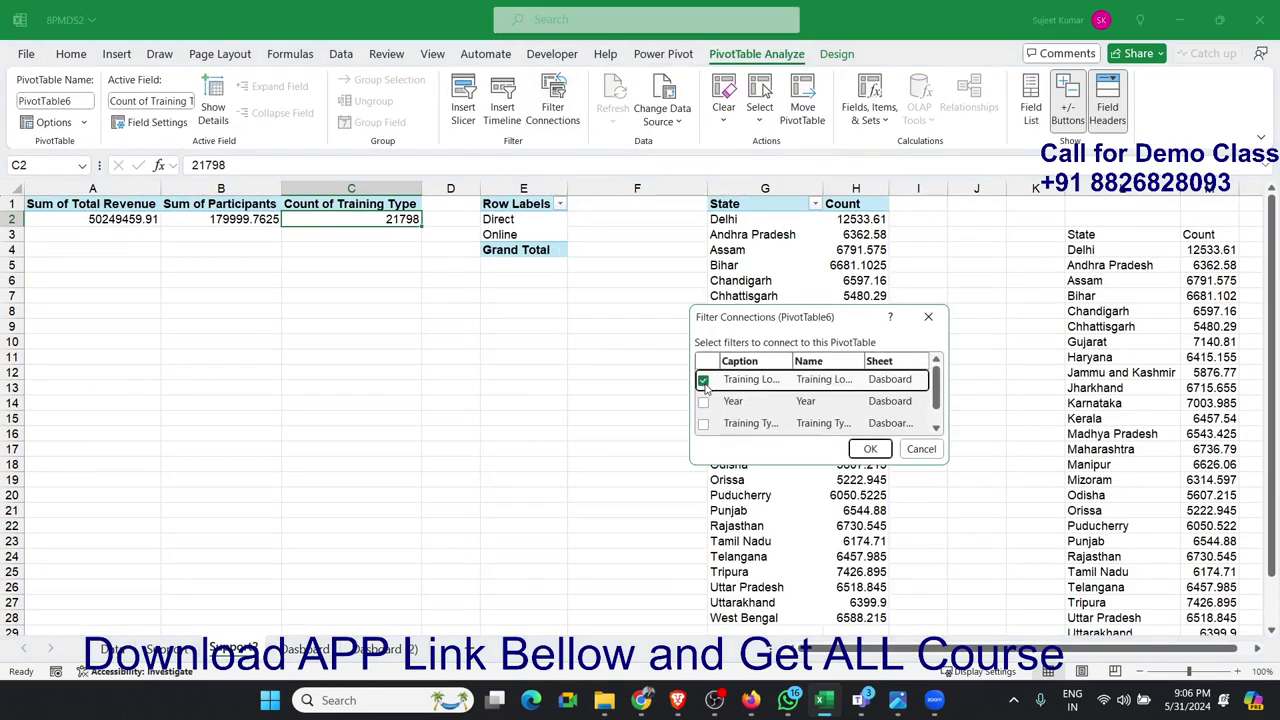
{"action": "left_click", "coordinate": [703, 401]}
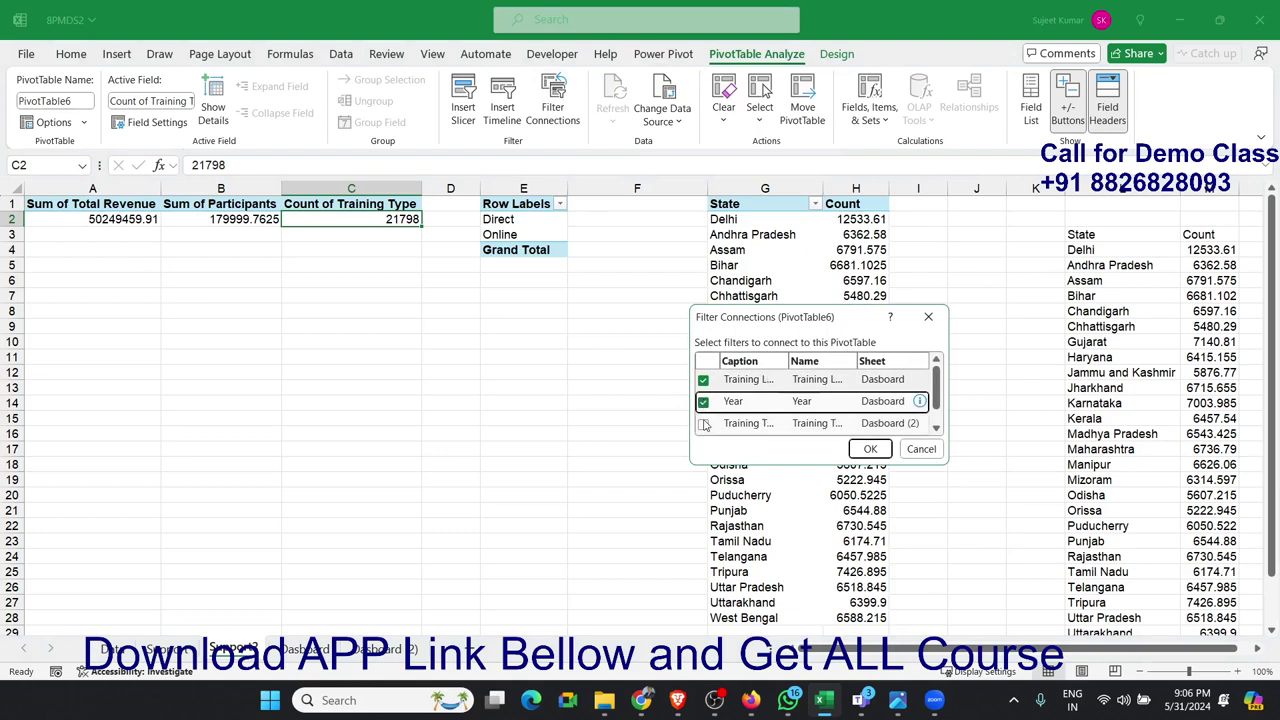
{"action": "left_click", "coordinate": [704, 427]}
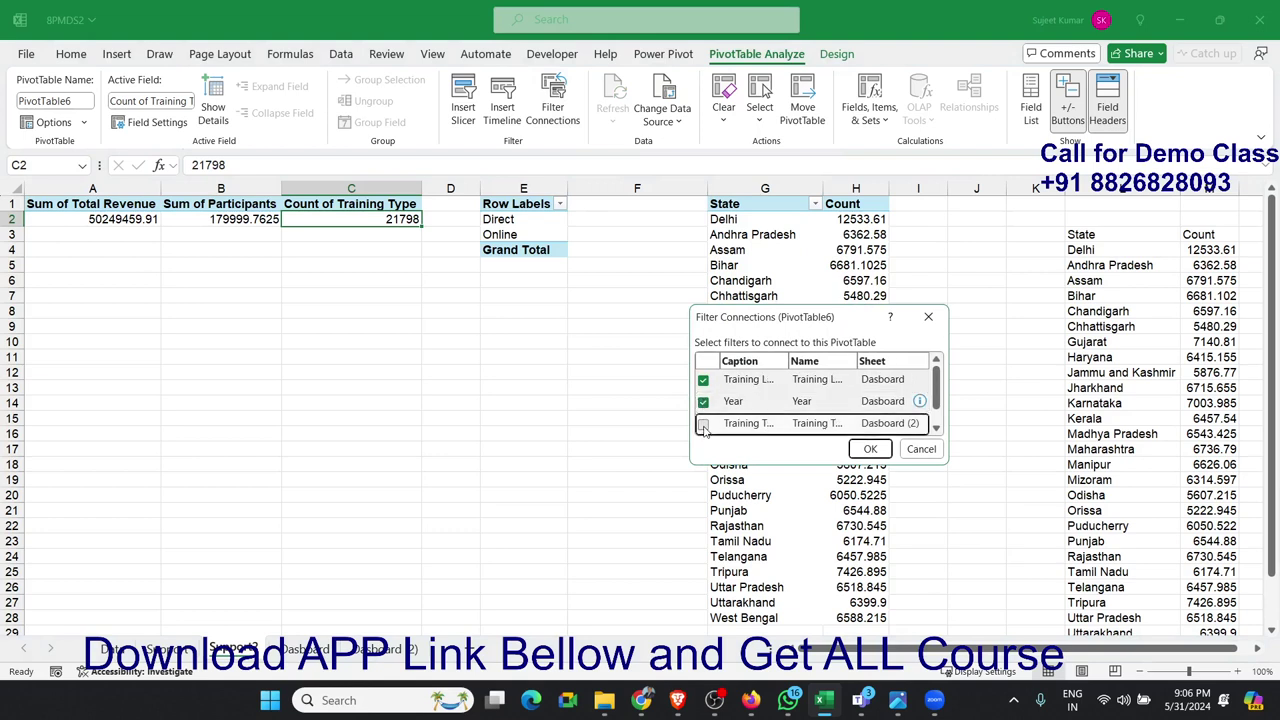
{"action": "left_click", "coordinate": [866, 449]}
Step: Review the Direct/Online pivot's filter connections and cancel without changes
{"action": "left_click", "coordinate": [548, 234]}
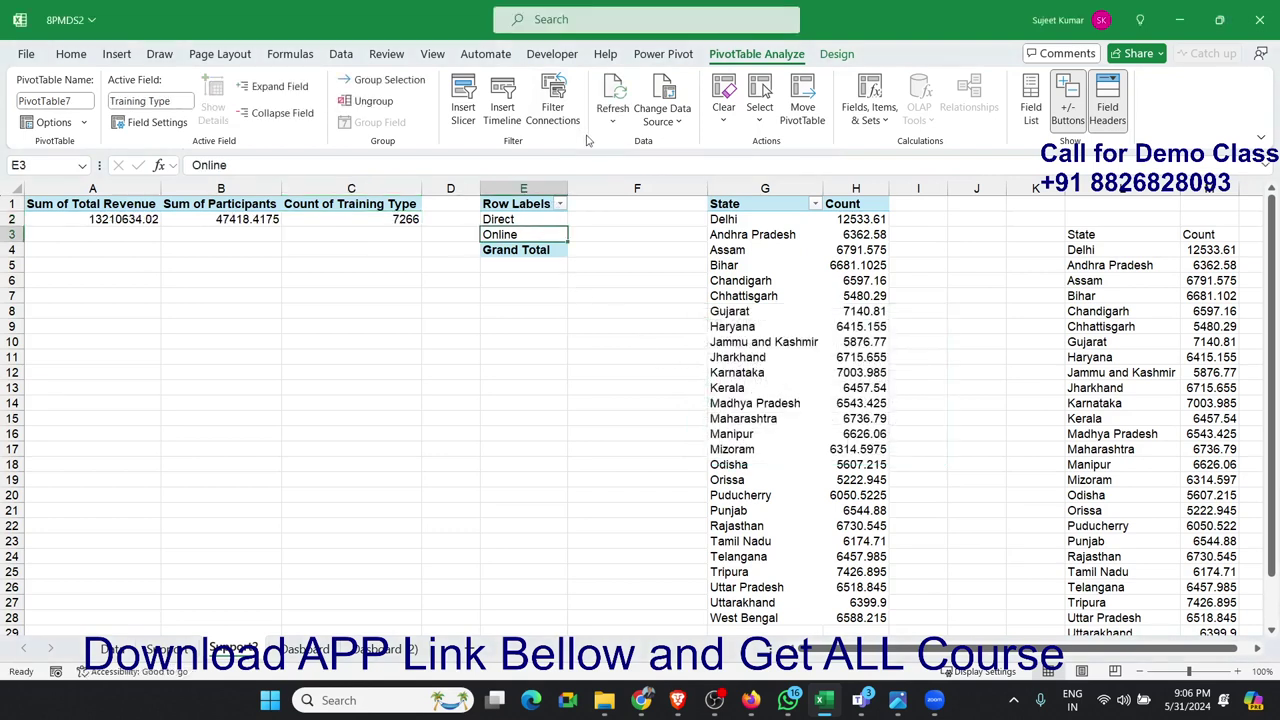
{"action": "left_click", "coordinate": [566, 116]}
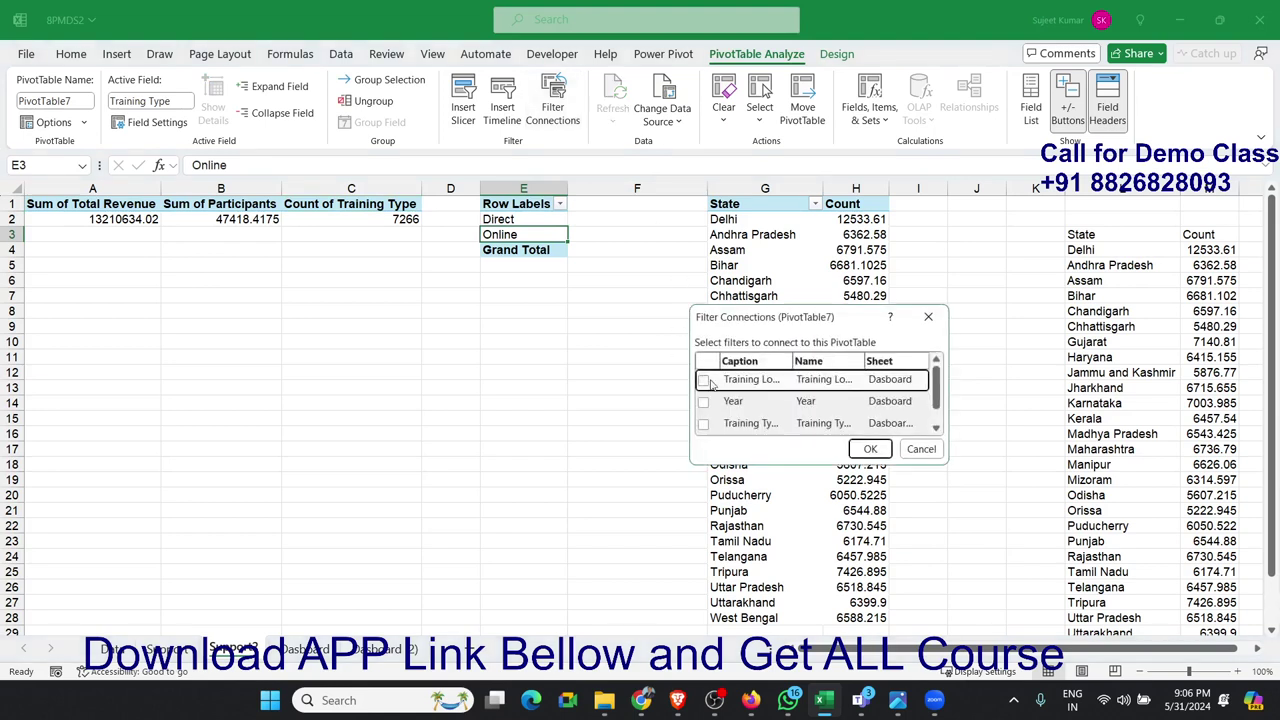
{"action": "left_click", "coordinate": [703, 380]}
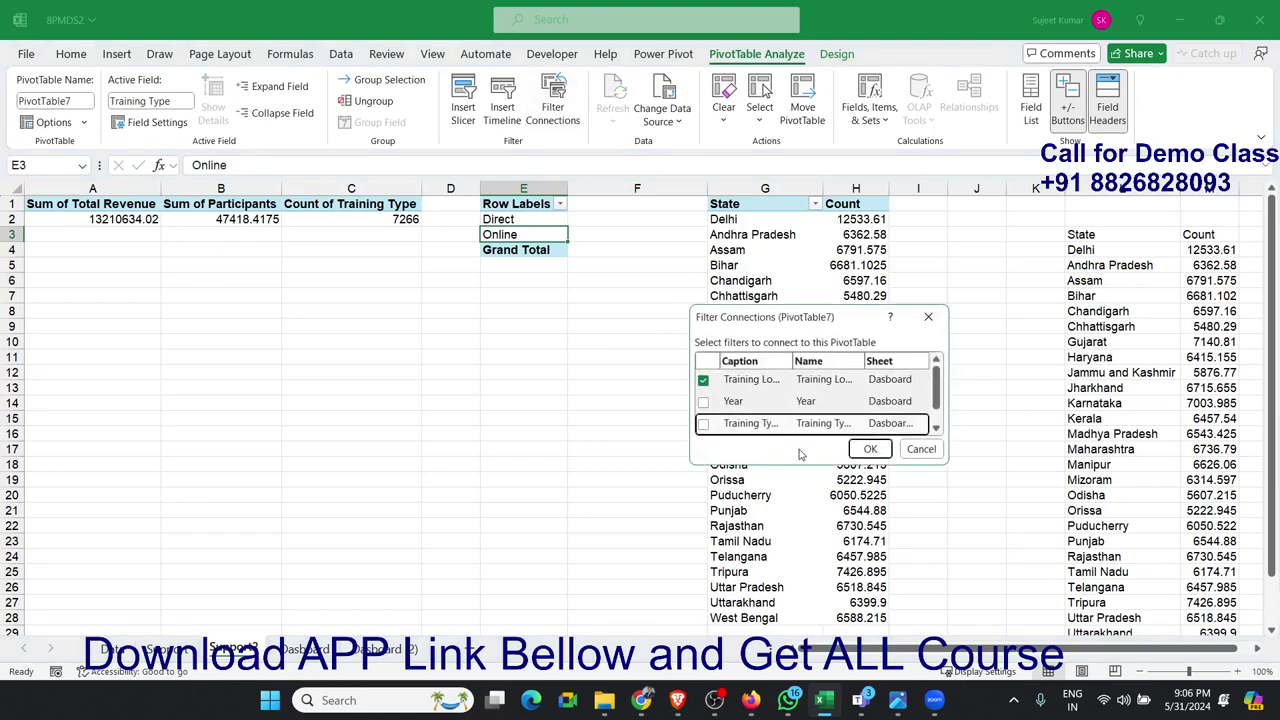
{"action": "left_click", "coordinate": [703, 401]}
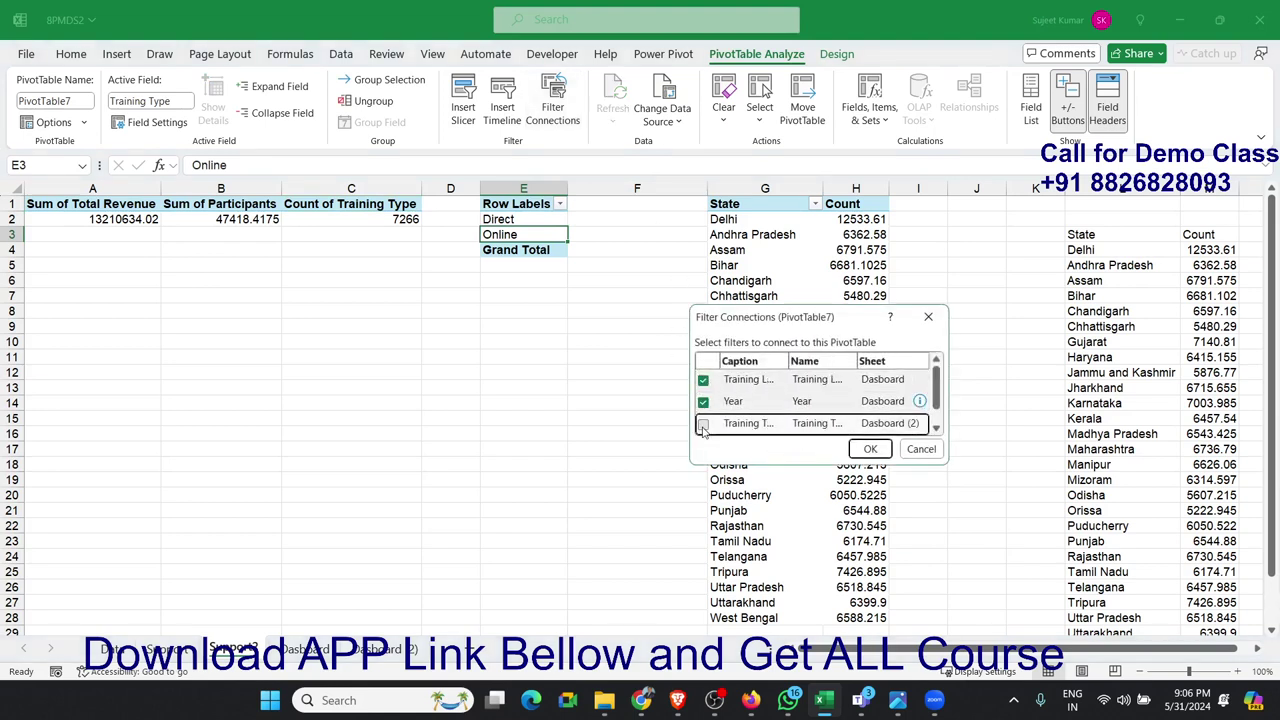
{"action": "left_click", "coordinate": [703, 423]}
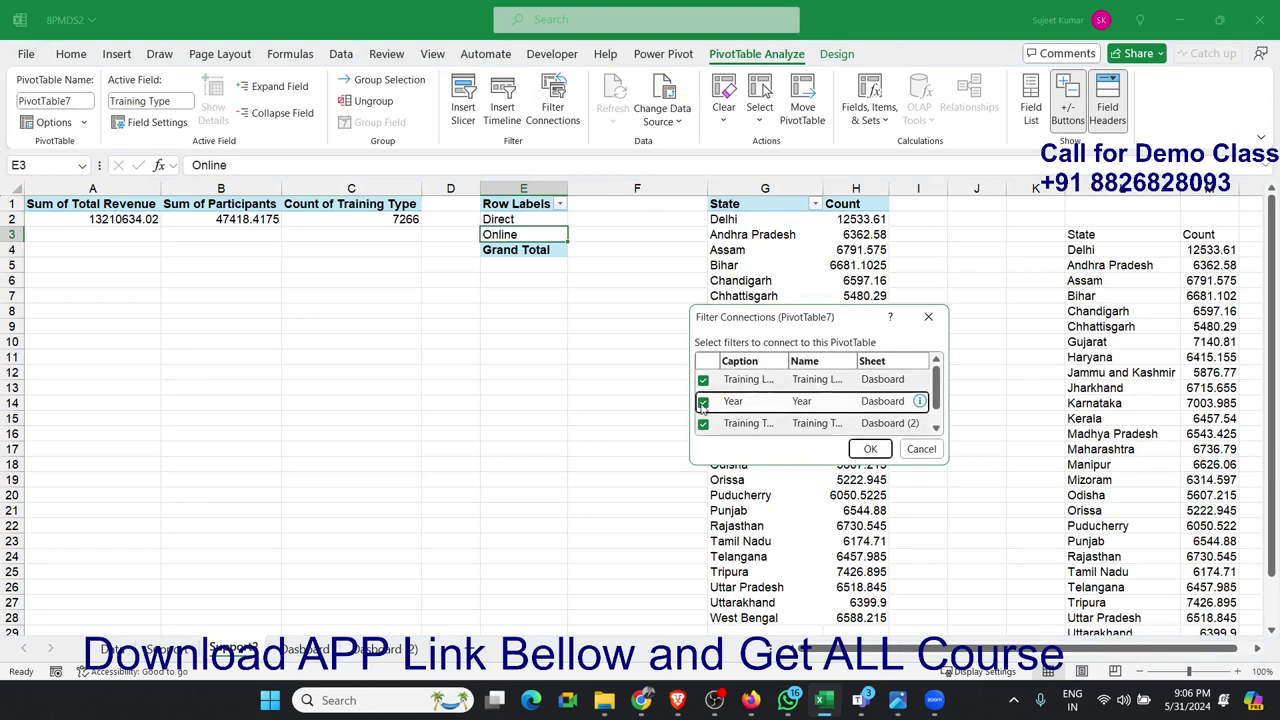
{"action": "left_click", "coordinate": [703, 401]}
{"action": "left_click", "coordinate": [703, 379]}
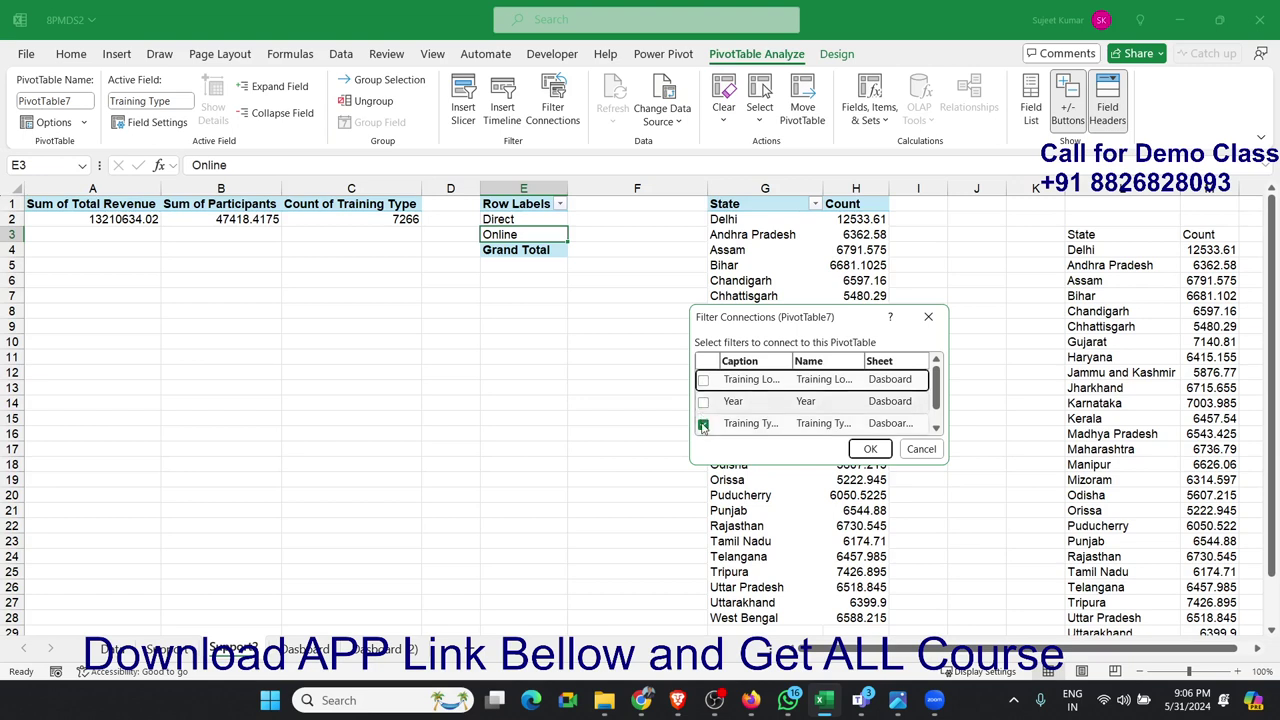
{"action": "left_click", "coordinate": [703, 423]}
{"action": "left_click", "coordinate": [911, 449]}
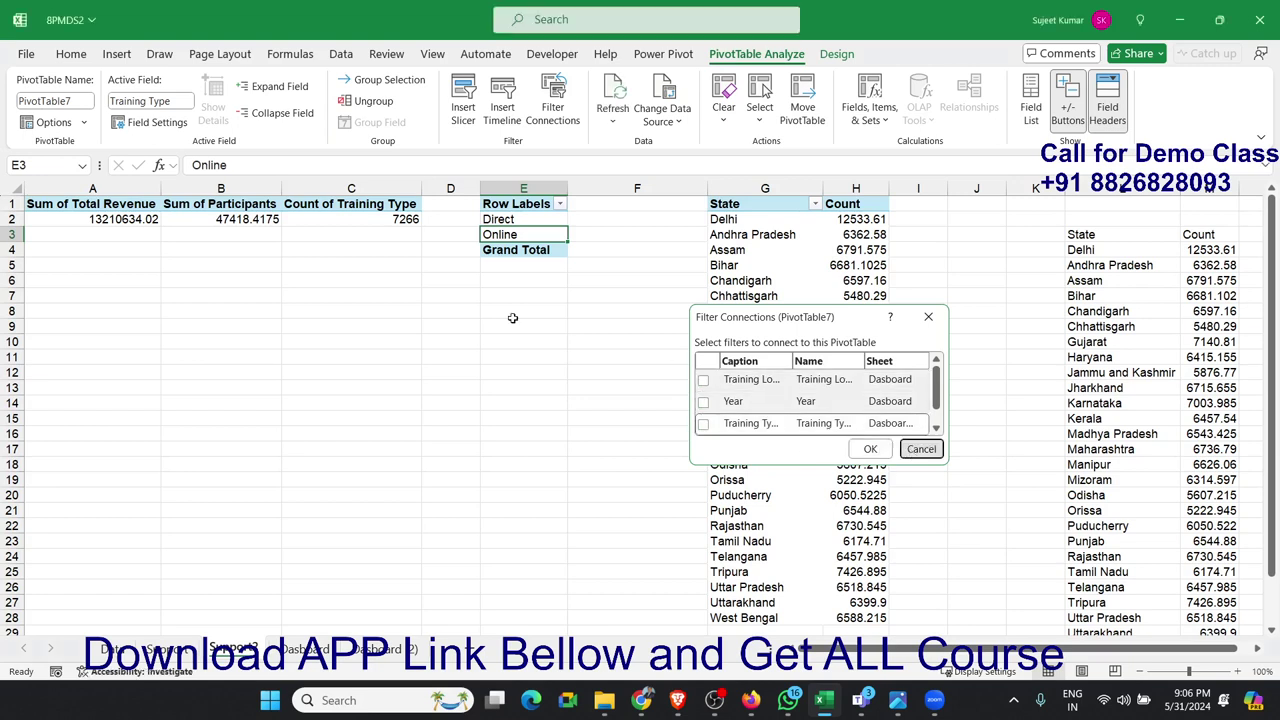
Step: Connect PivotTable6 to both the Year and Year 1 slicers, dropping Training Location
{"action": "left_click", "coordinate": [339, 224]}
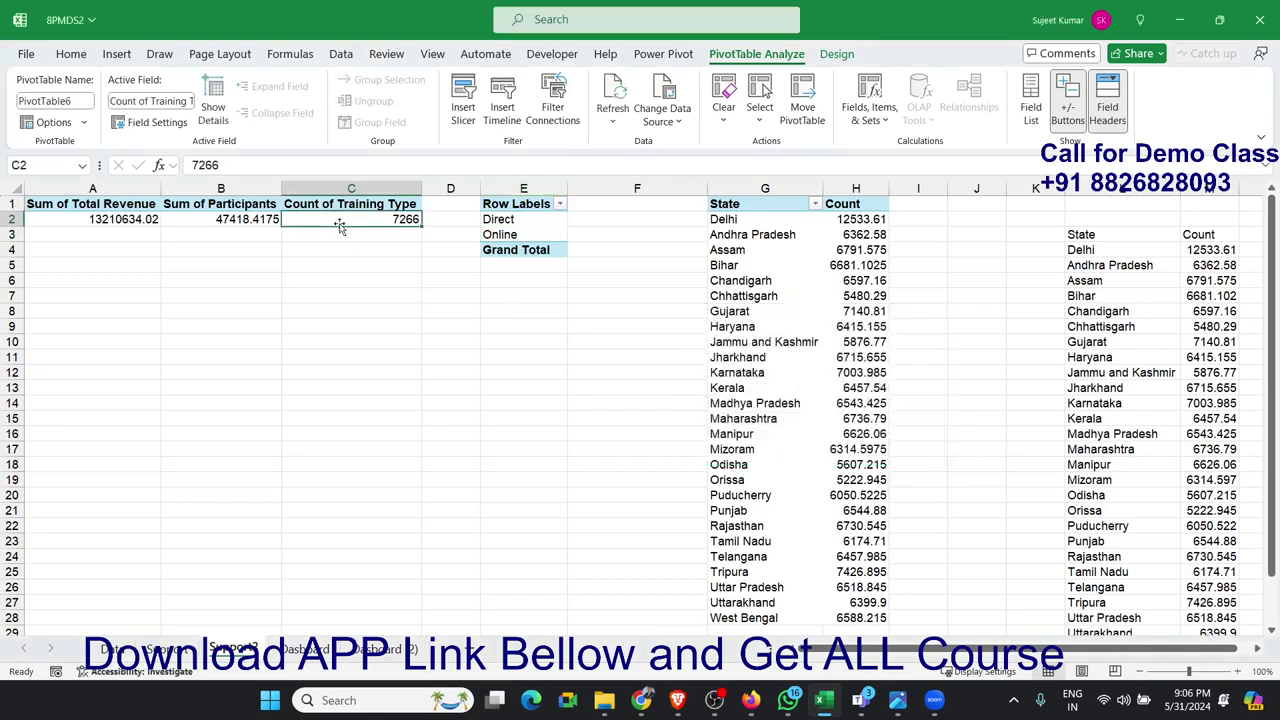
{"action": "left_click", "coordinate": [552, 107]}
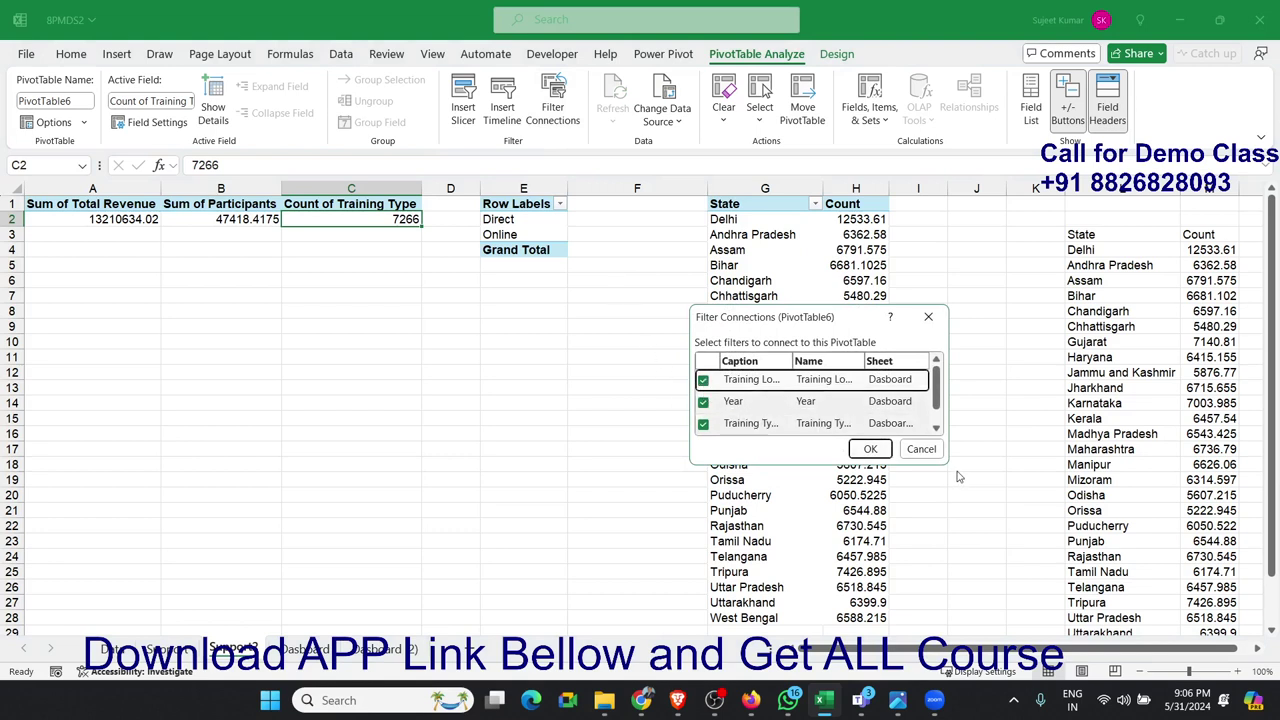
{"action": "left_click_drag", "start_coordinate": [950, 460], "coordinate": [1077, 461]}
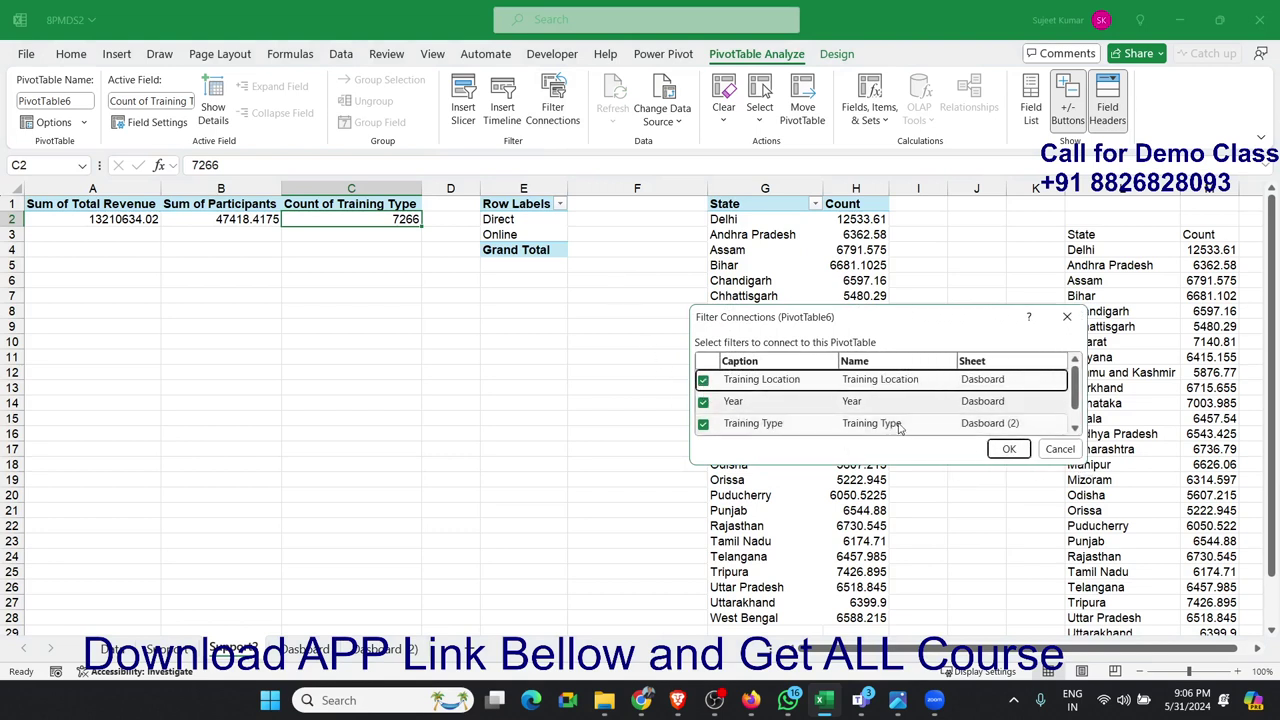
{"action": "left_click", "coordinate": [703, 401]}
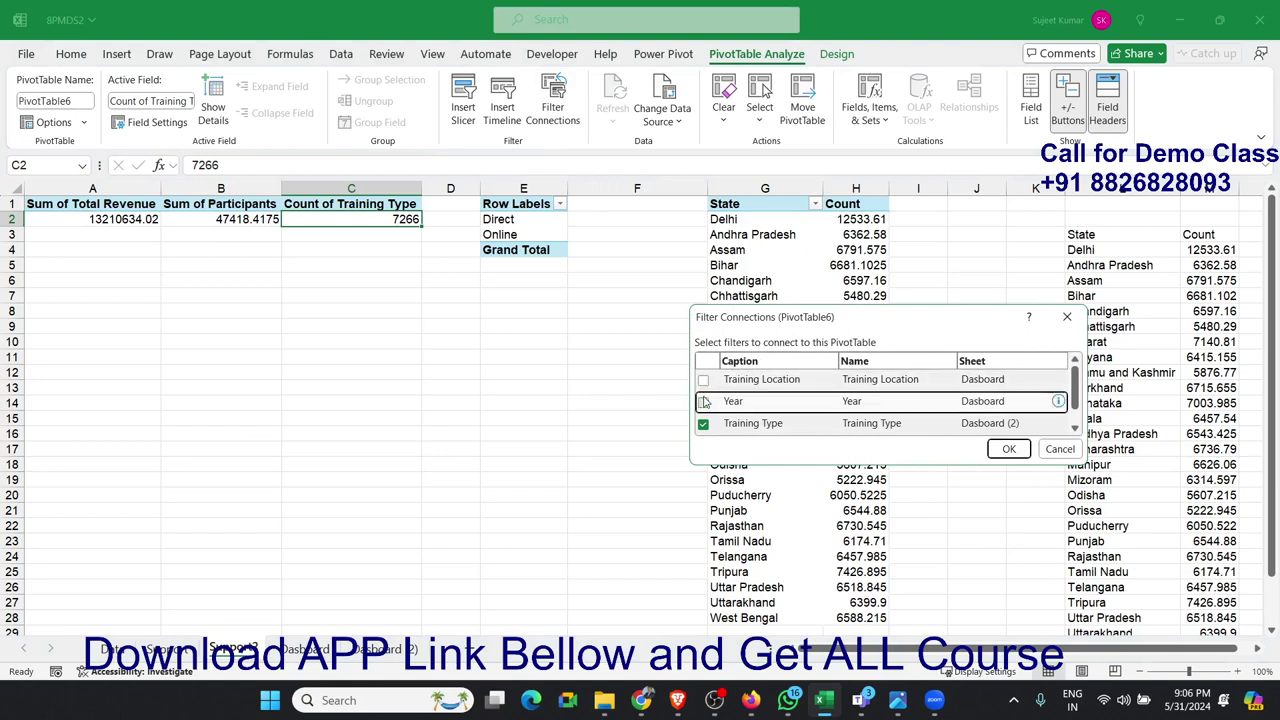
{"action": "scroll", "coordinate": [701, 412], "scroll_direction": "down", "scroll_amount": 1}
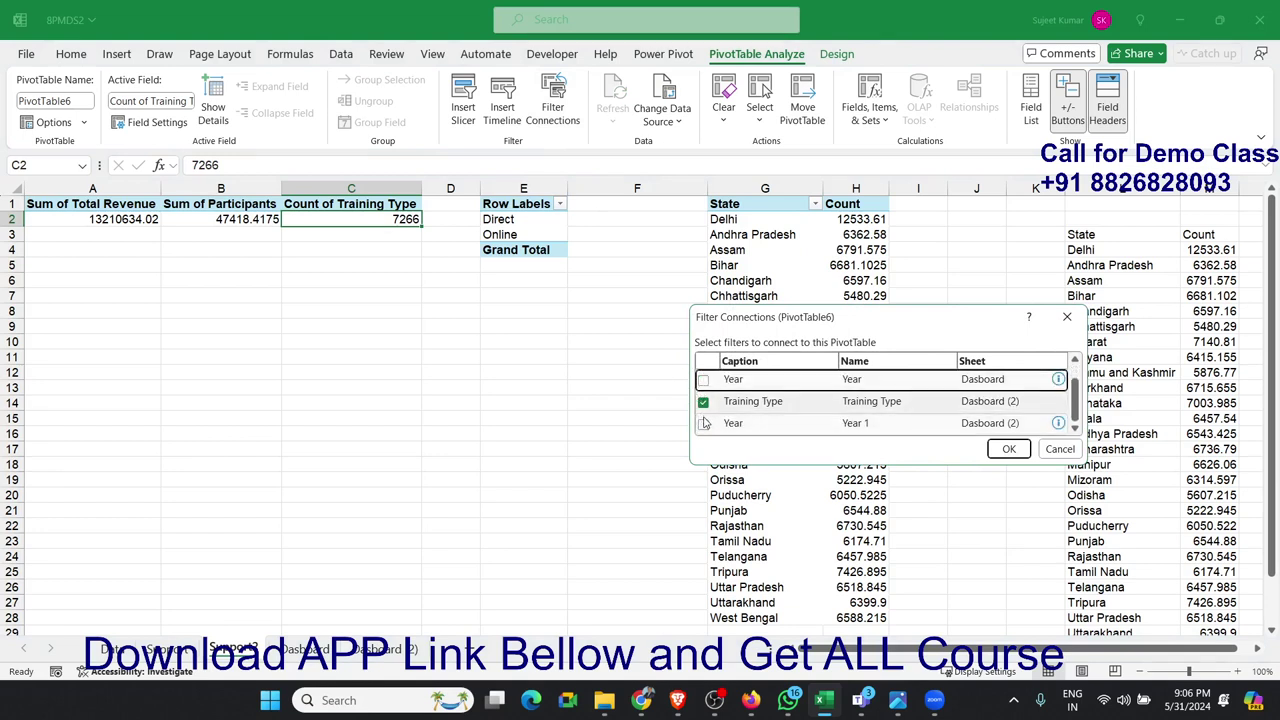
{"action": "left_click", "coordinate": [703, 423]}
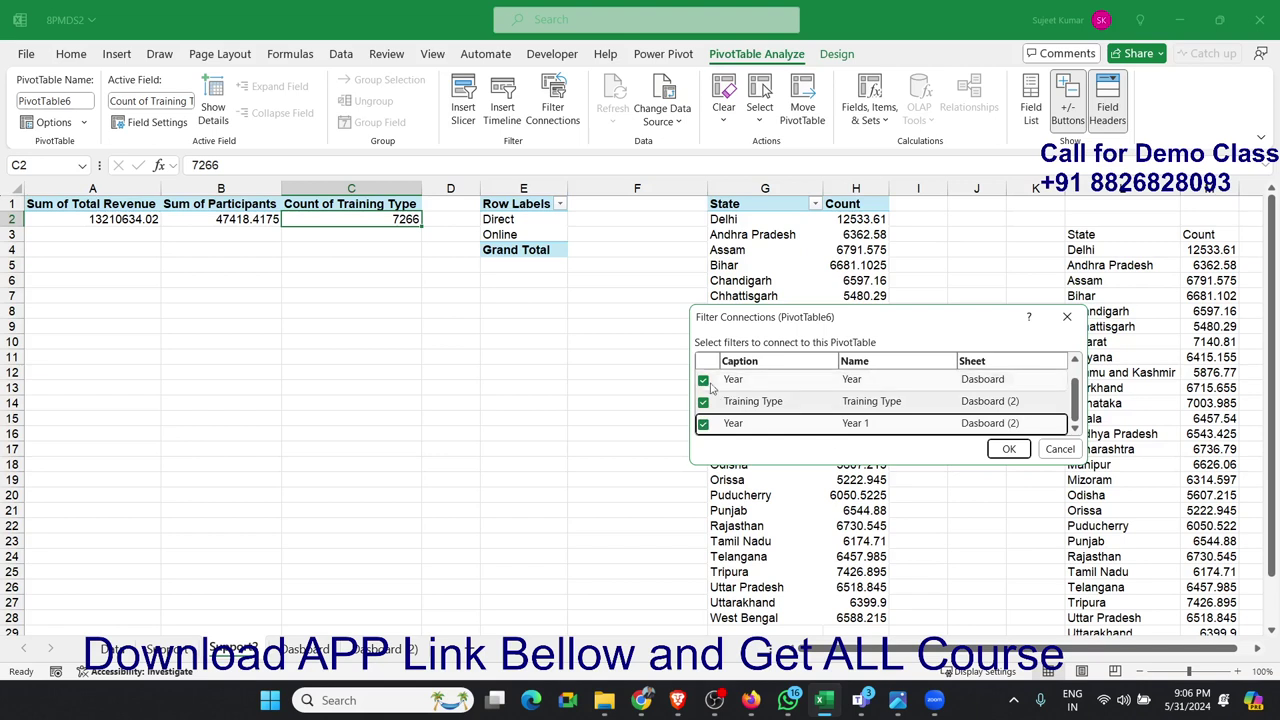
{"action": "left_click", "coordinate": [703, 380]}
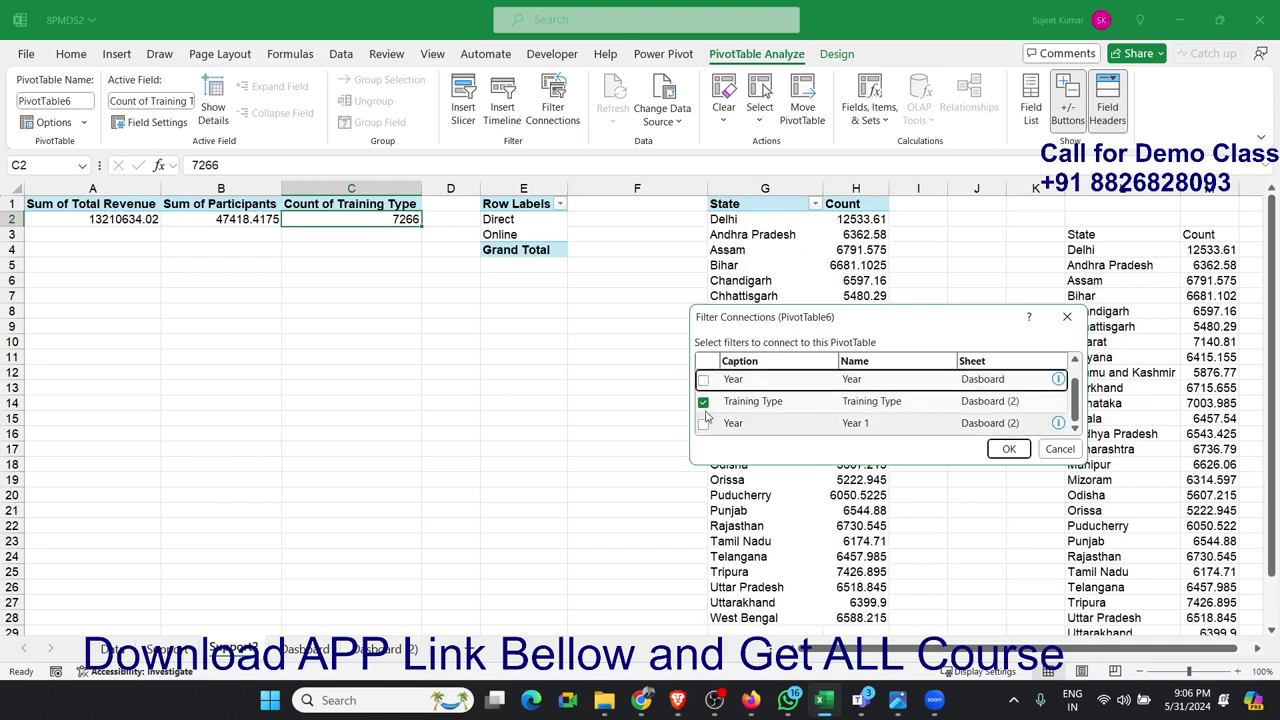
{"action": "left_click", "coordinate": [703, 423]}
{"action": "left_click", "coordinate": [703, 423]}
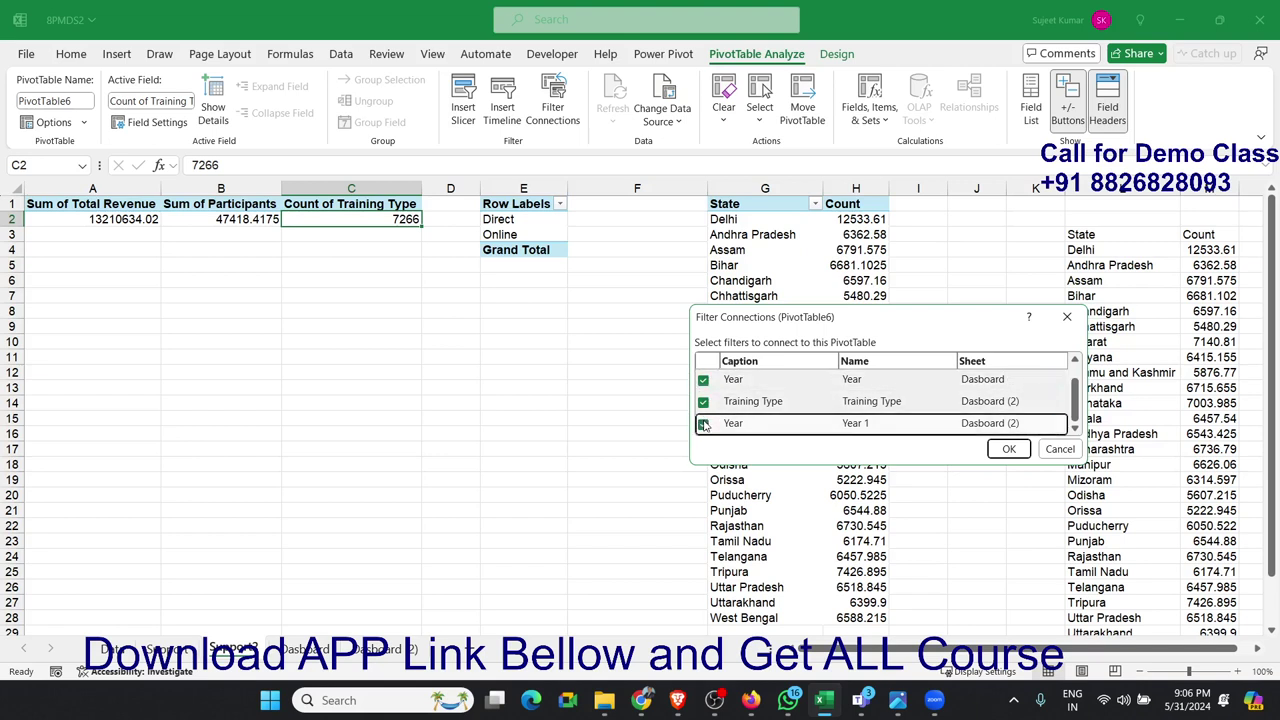
{"action": "left_click", "coordinate": [1007, 450]}
Step: Connect PivotTable7 to the Year, Training Type and Year 1 slicers
{"action": "left_click", "coordinate": [563, 236]}
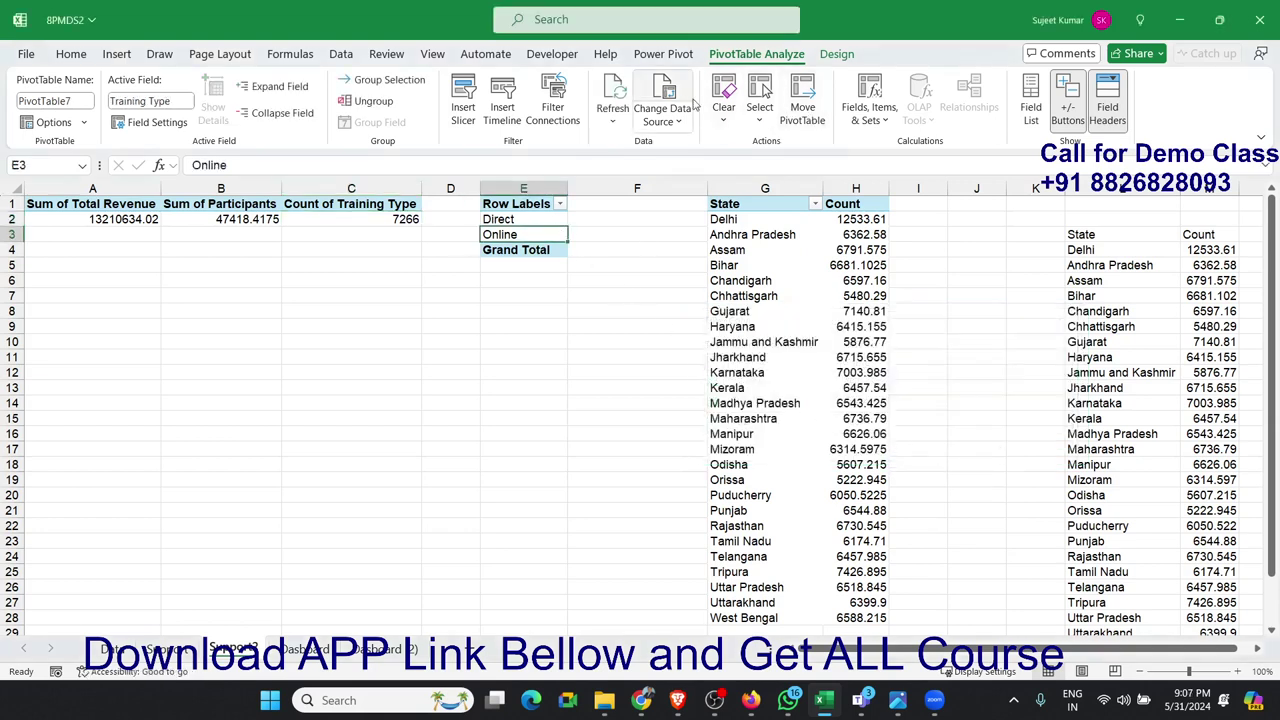
{"action": "left_click", "coordinate": [558, 92]}
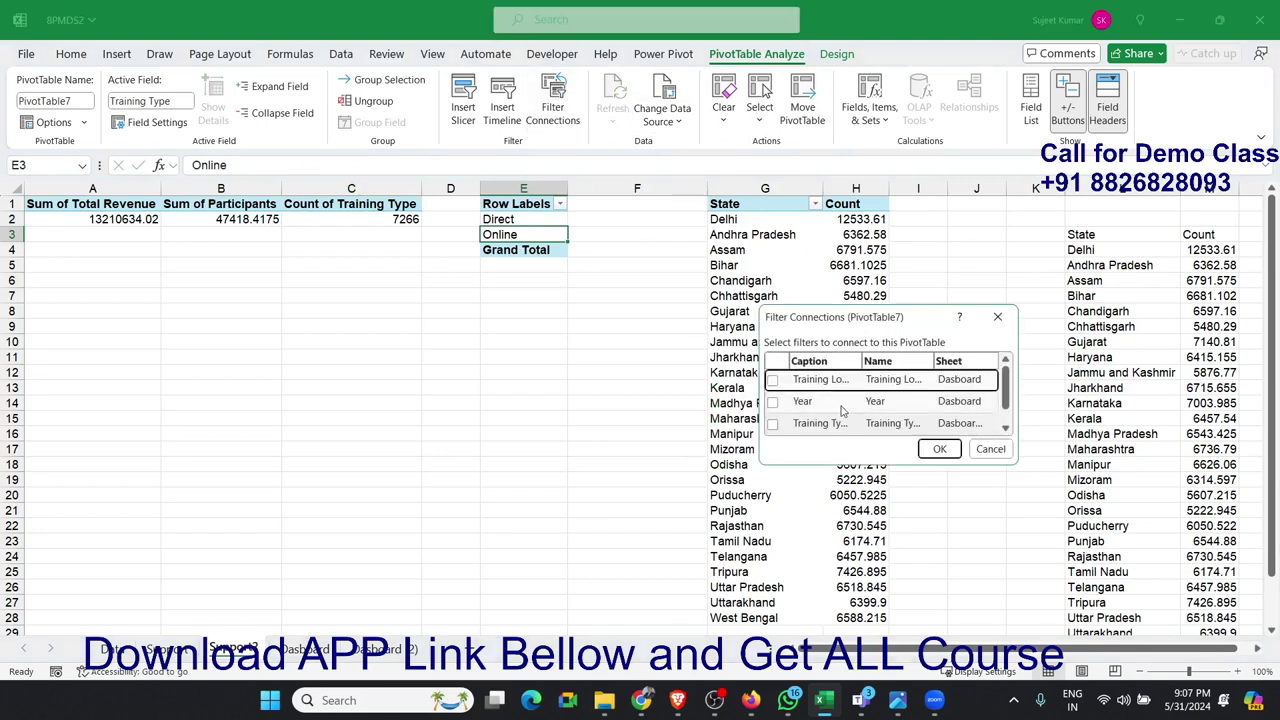
{"action": "left_click", "coordinate": [773, 402]}
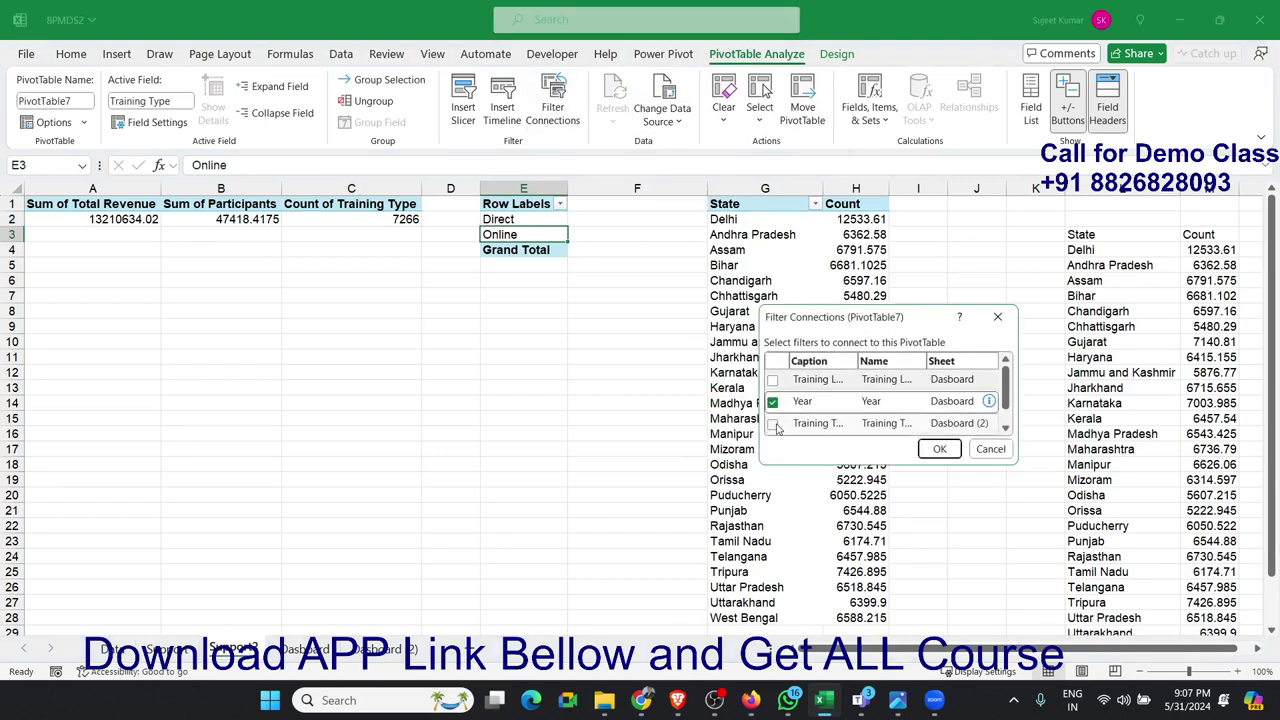
{"action": "left_click", "coordinate": [772, 424]}
{"action": "left_click", "coordinate": [1006, 428]}
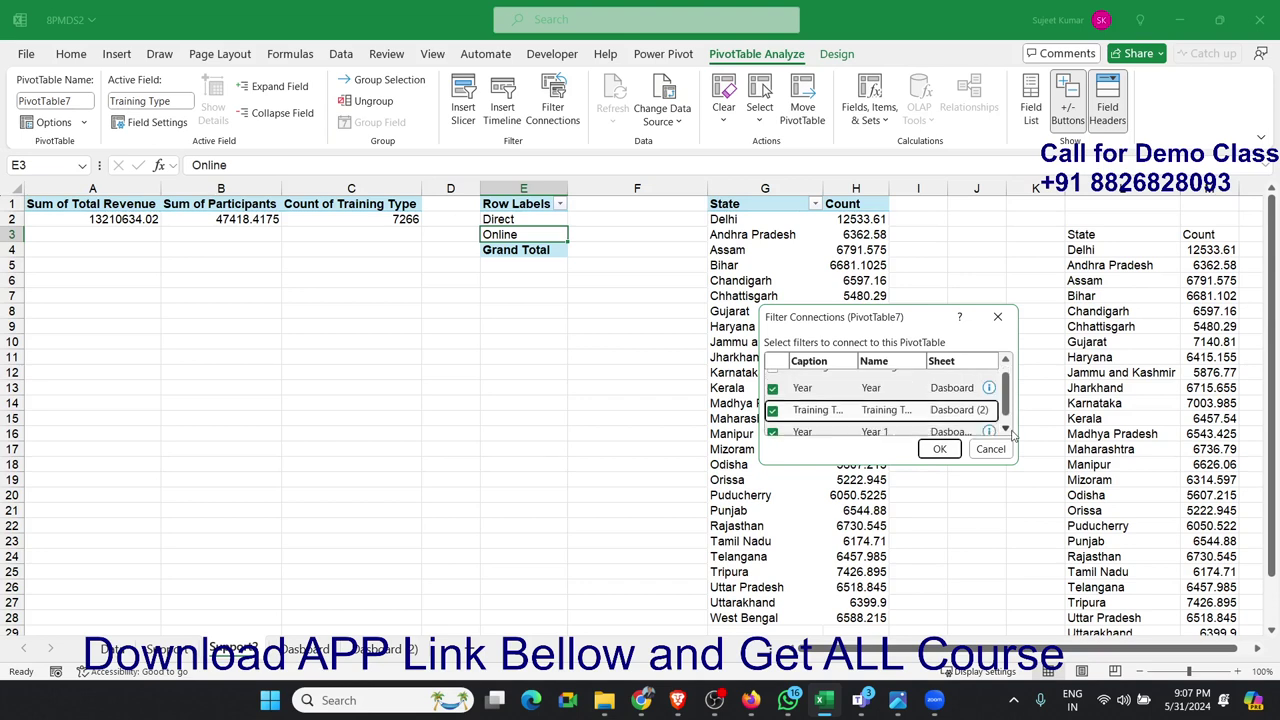
{"action": "left_click", "coordinate": [1006, 428]}
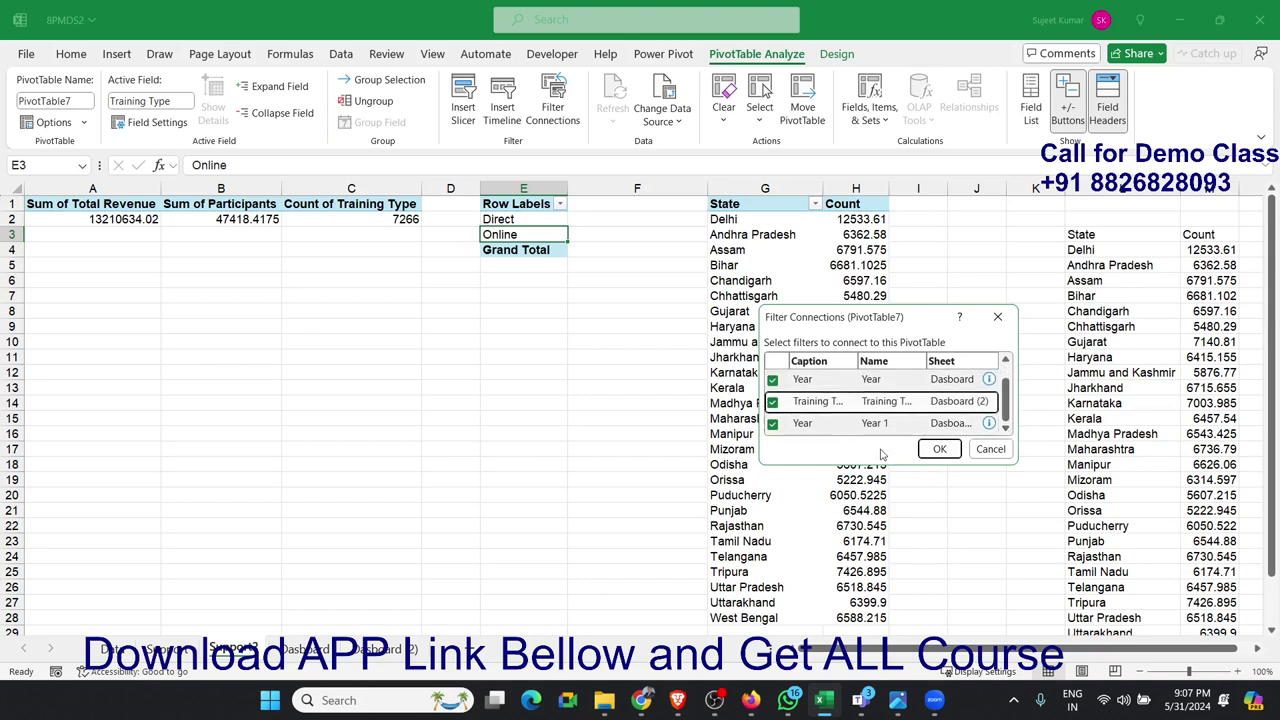
{"action": "left_click", "coordinate": [938, 450]}
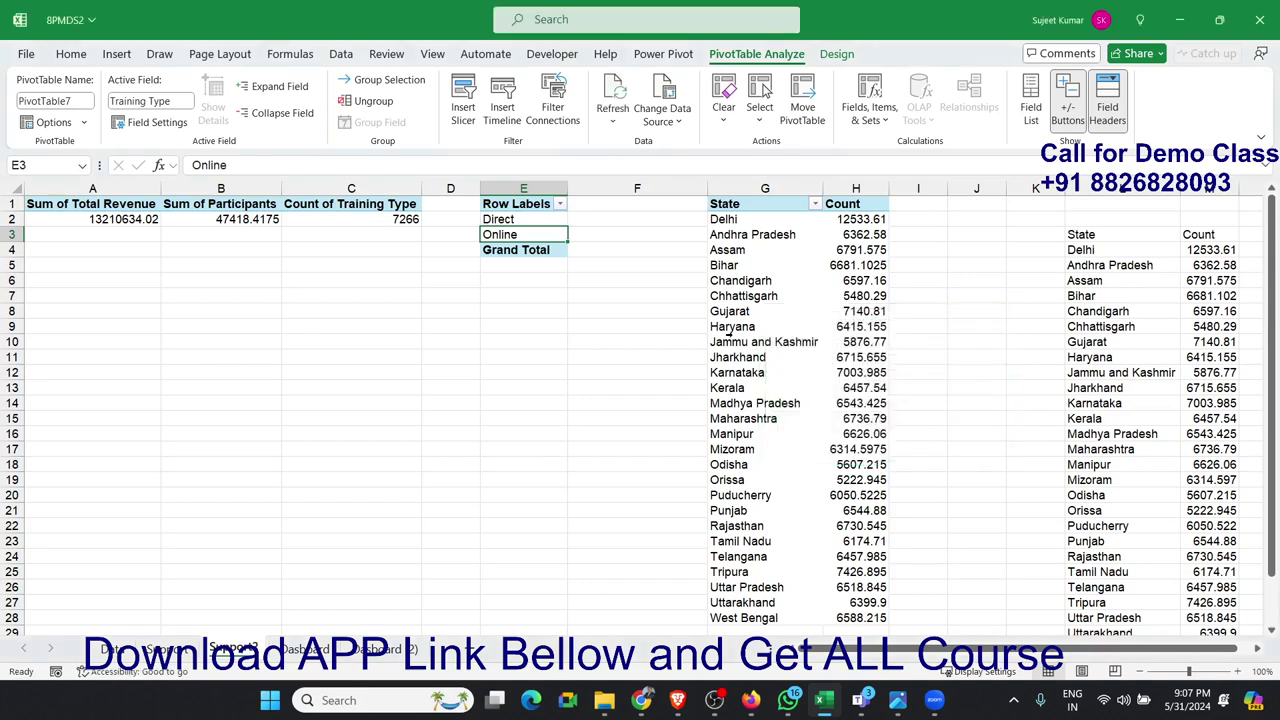
Step: Connect PivotTable8 to the Year and Training Type slicers
{"action": "left_click", "coordinate": [760, 341]}
{"action": "left_click", "coordinate": [552, 105]}
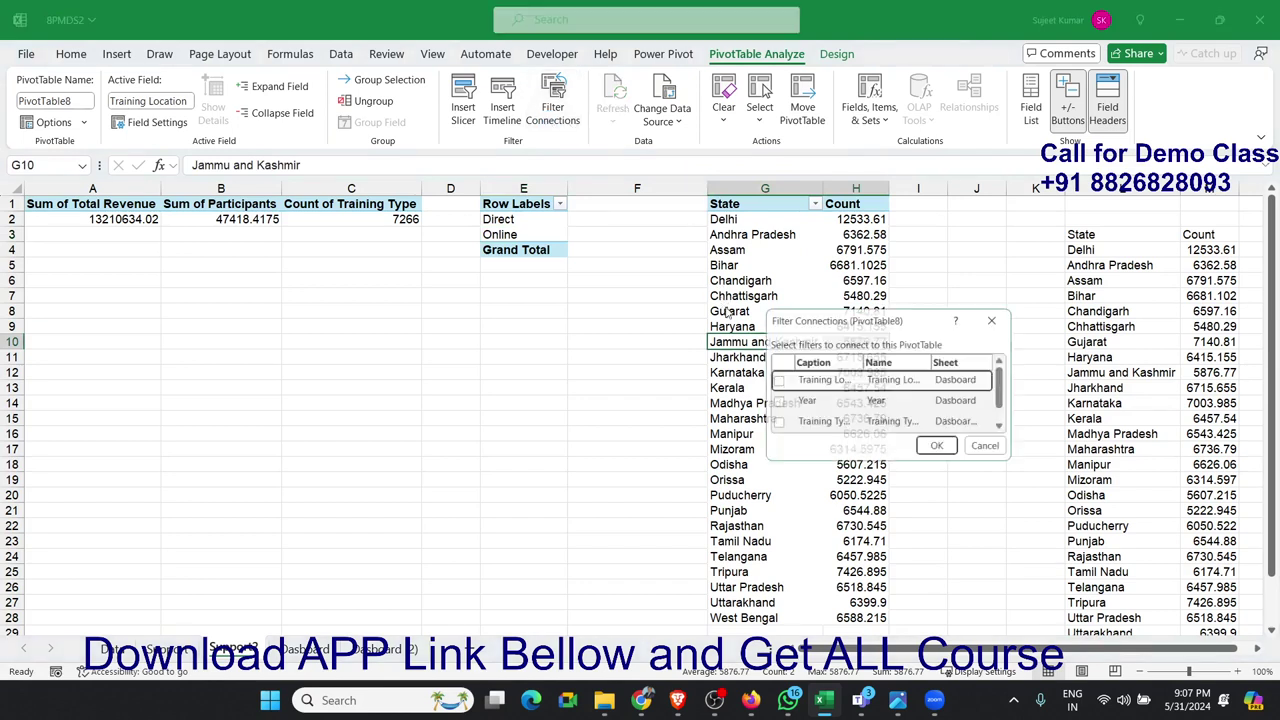
{"action": "left_click", "coordinate": [772, 401]}
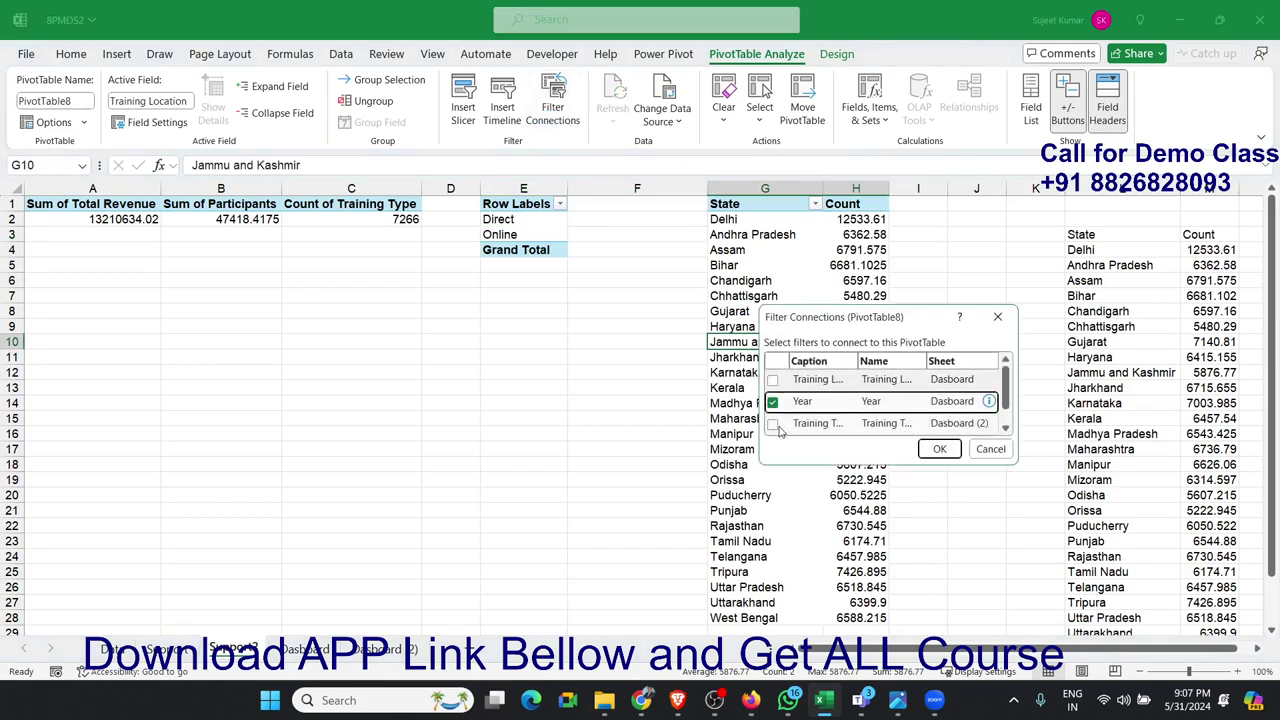
{"action": "left_click", "coordinate": [773, 424]}
{"action": "left_click", "coordinate": [938, 449]}
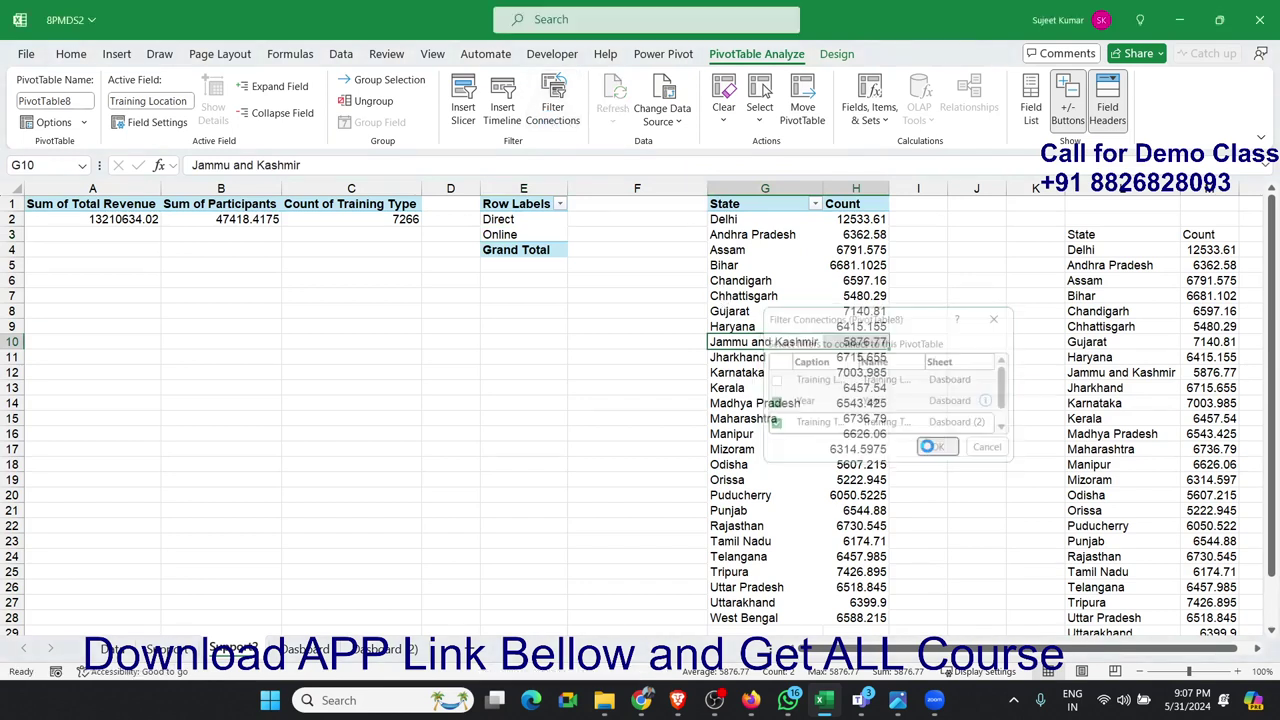
{"action": "left_click", "coordinate": [325, 648]}
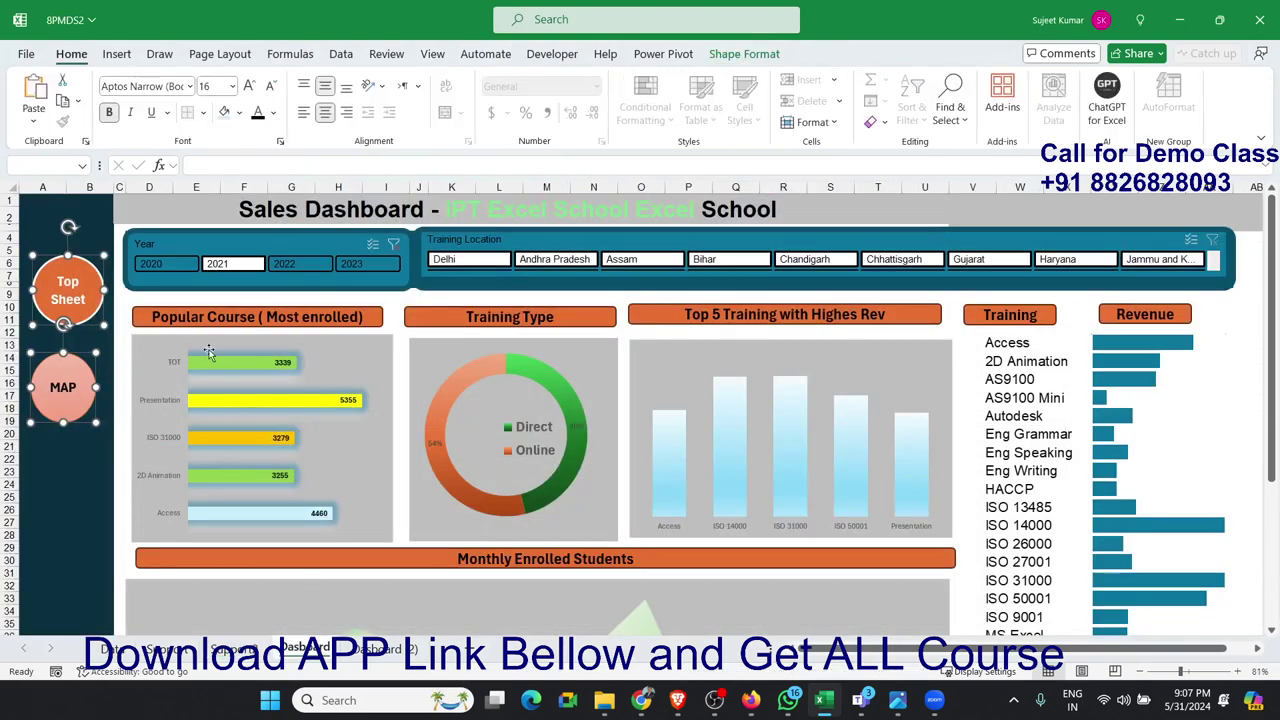
Step: Test the main dashboard's slicers with years 2020, 2022, 2023 and Assam
{"action": "left_click", "coordinate": [164, 270]}
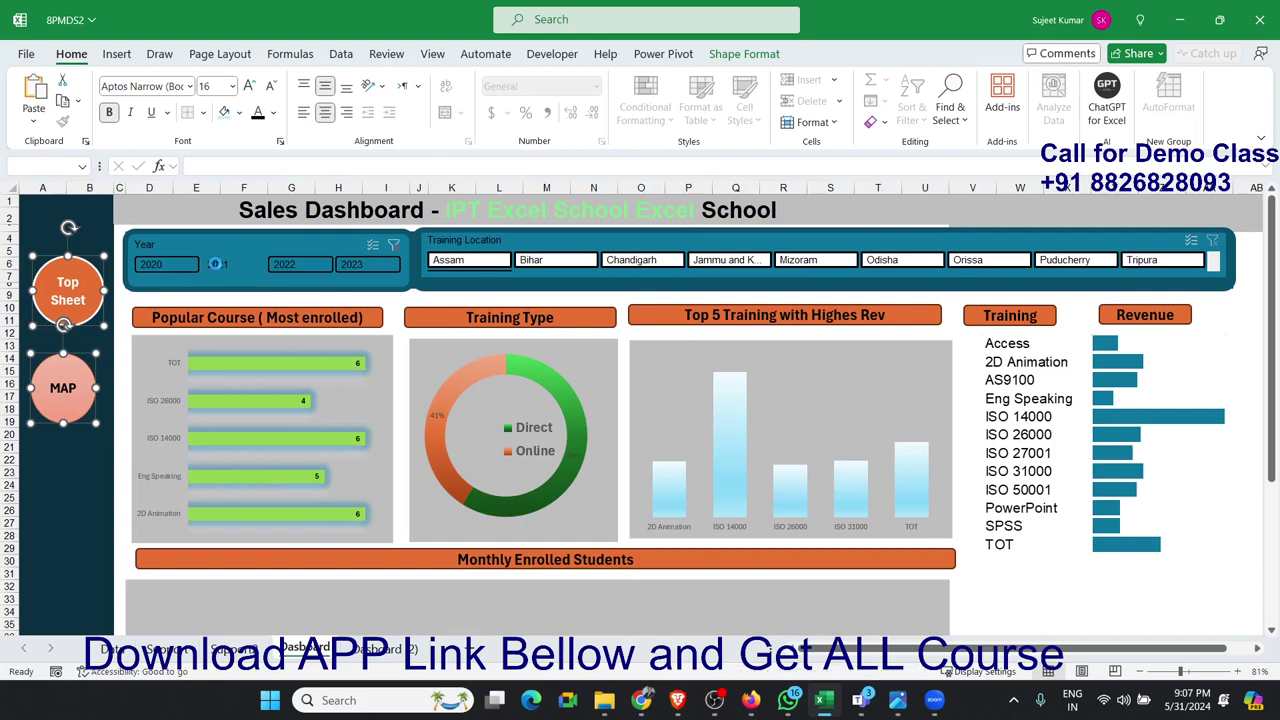
{"action": "left_click", "coordinate": [290, 264]}
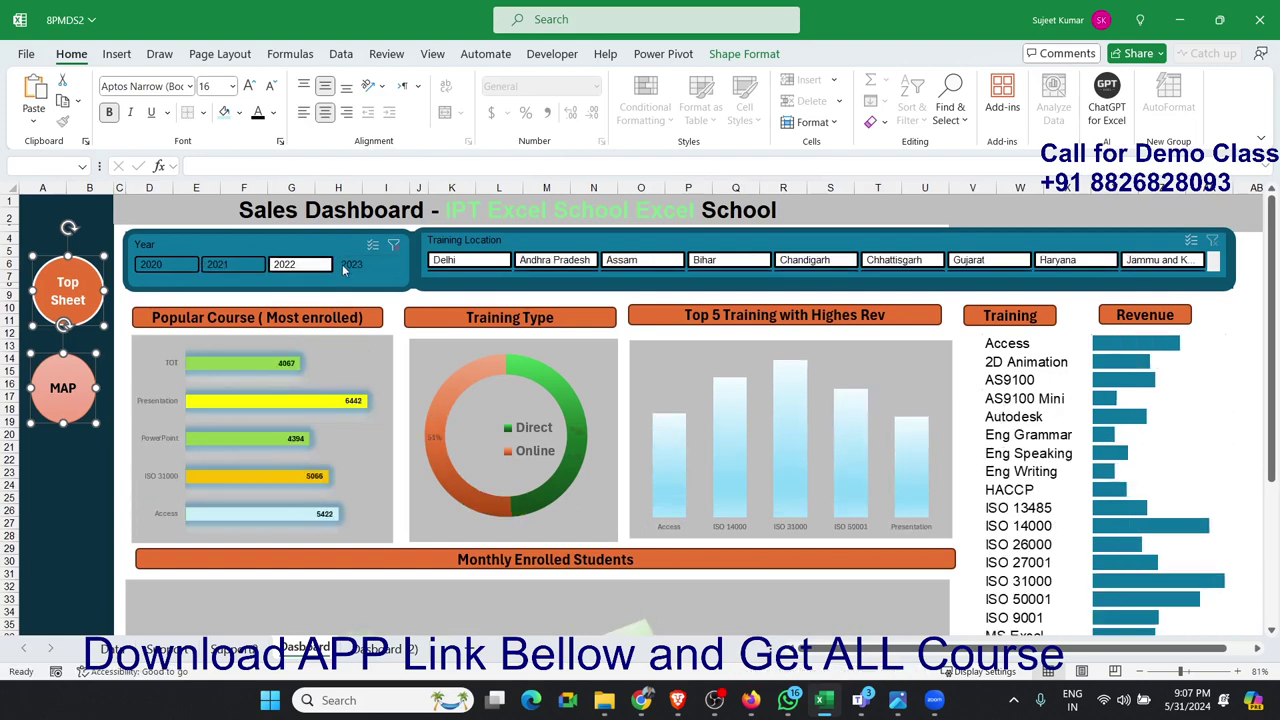
{"action": "left_click", "coordinate": [357, 265]}
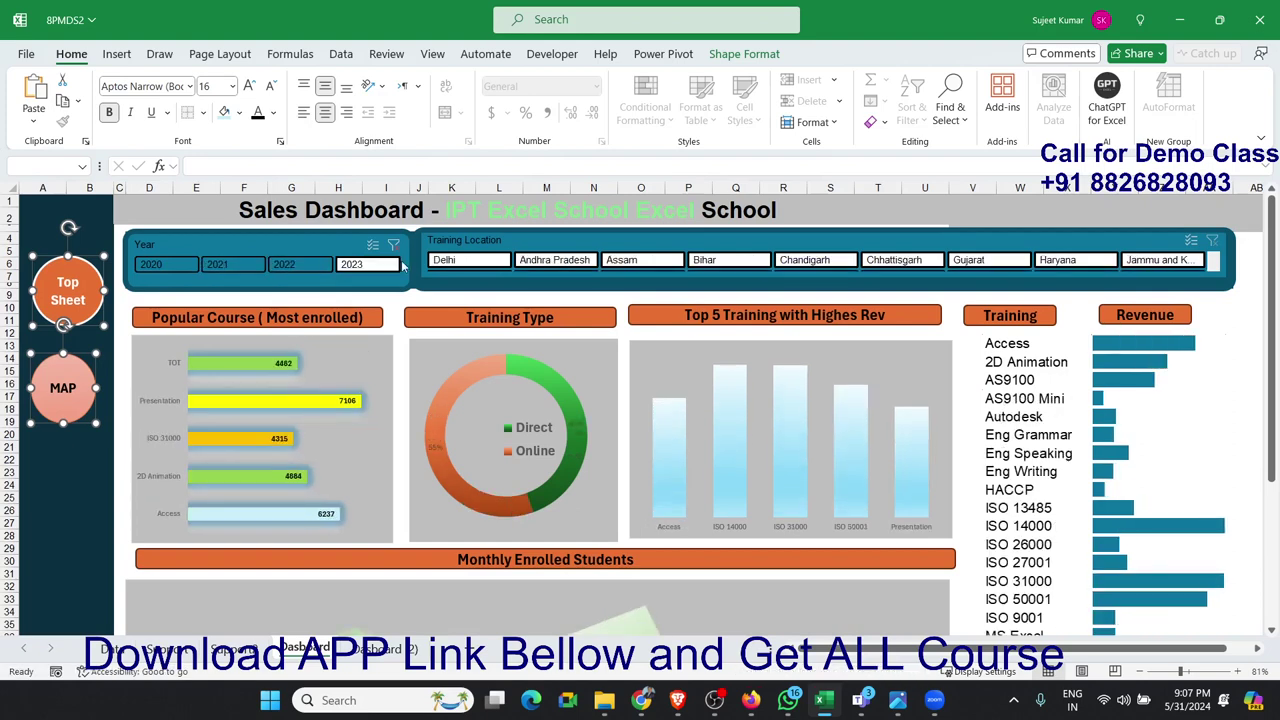
{"action": "left_click", "coordinate": [617, 260]}
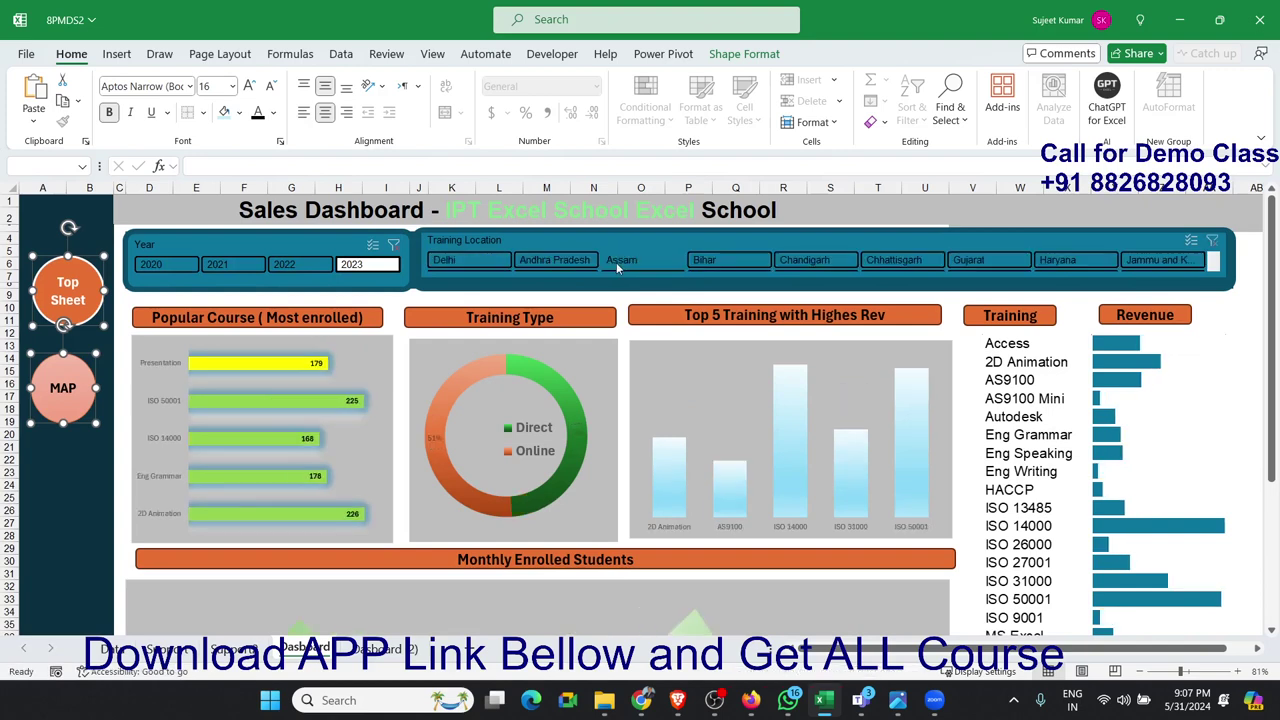
Step: On the Dashboard (2) map sheet, filter to 2021 and Online training, giving 4.88 M revenue
{"action": "left_click", "coordinate": [386, 652]}
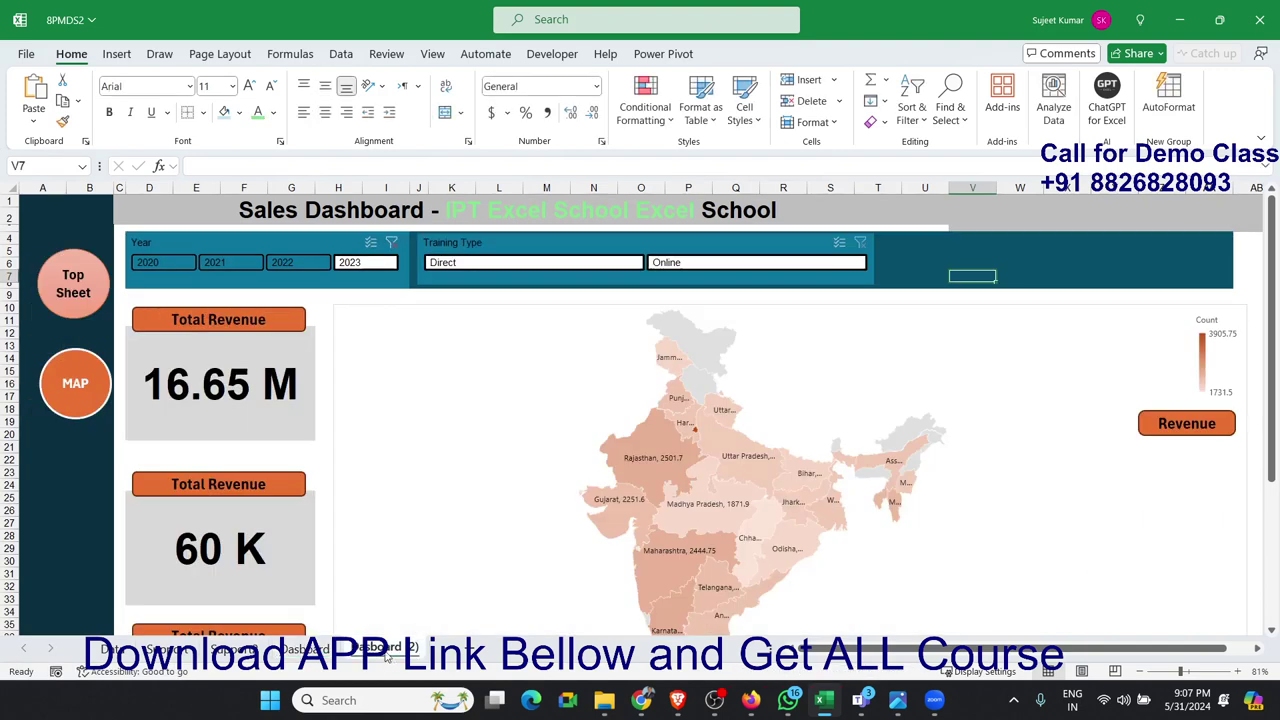
{"action": "left_click", "coordinate": [216, 263]}
{"action": "left_click", "coordinate": [505, 264]}
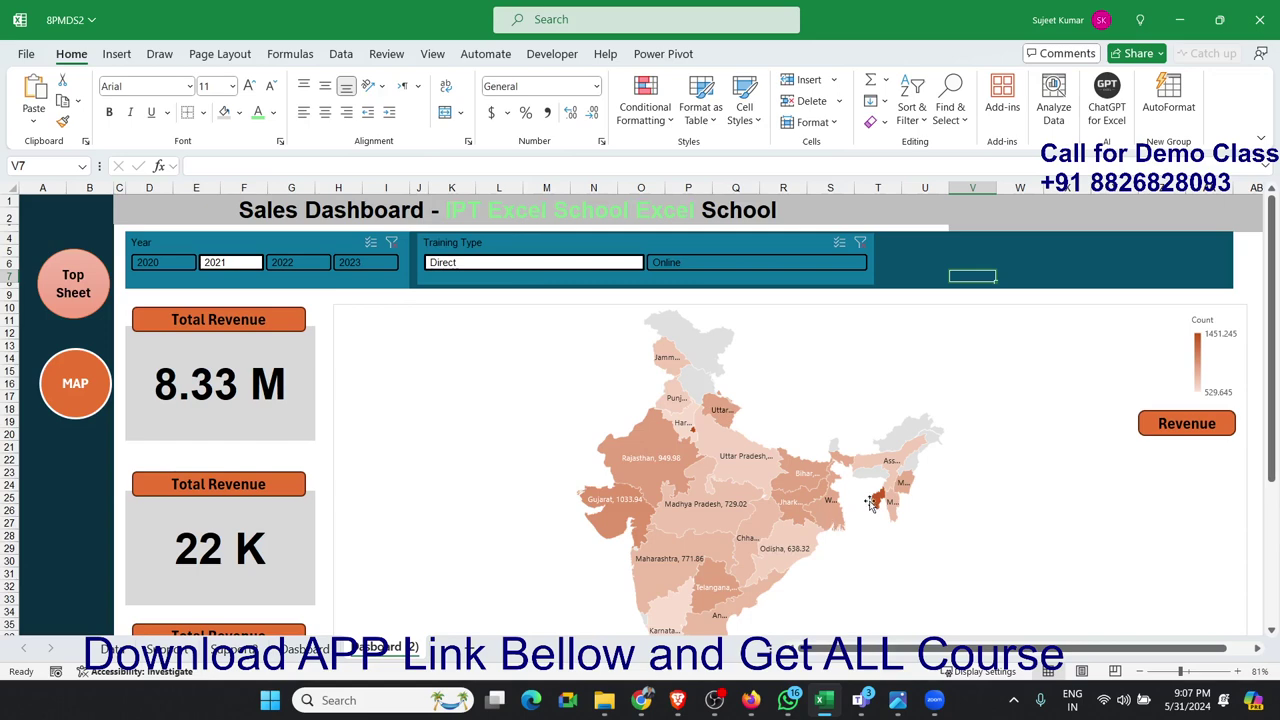
{"action": "mouse_move", "coordinate": [873, 507]}
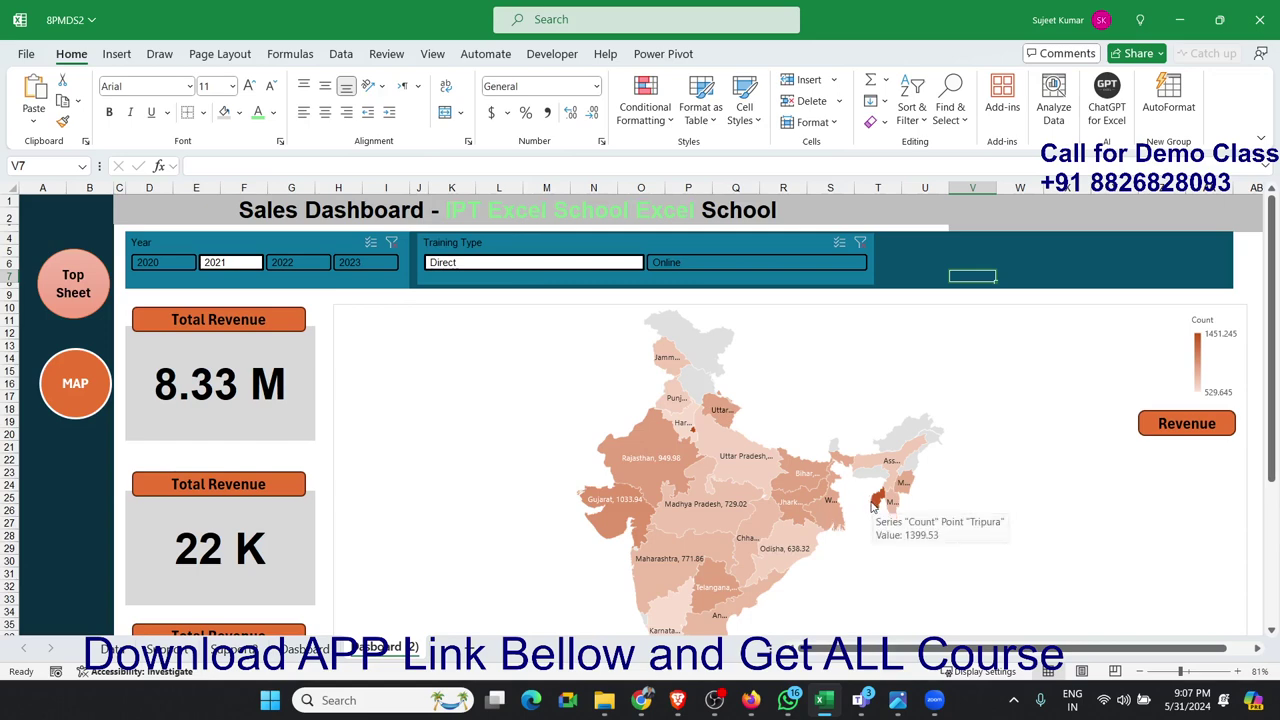
{"action": "left_click", "coordinate": [681, 263]}
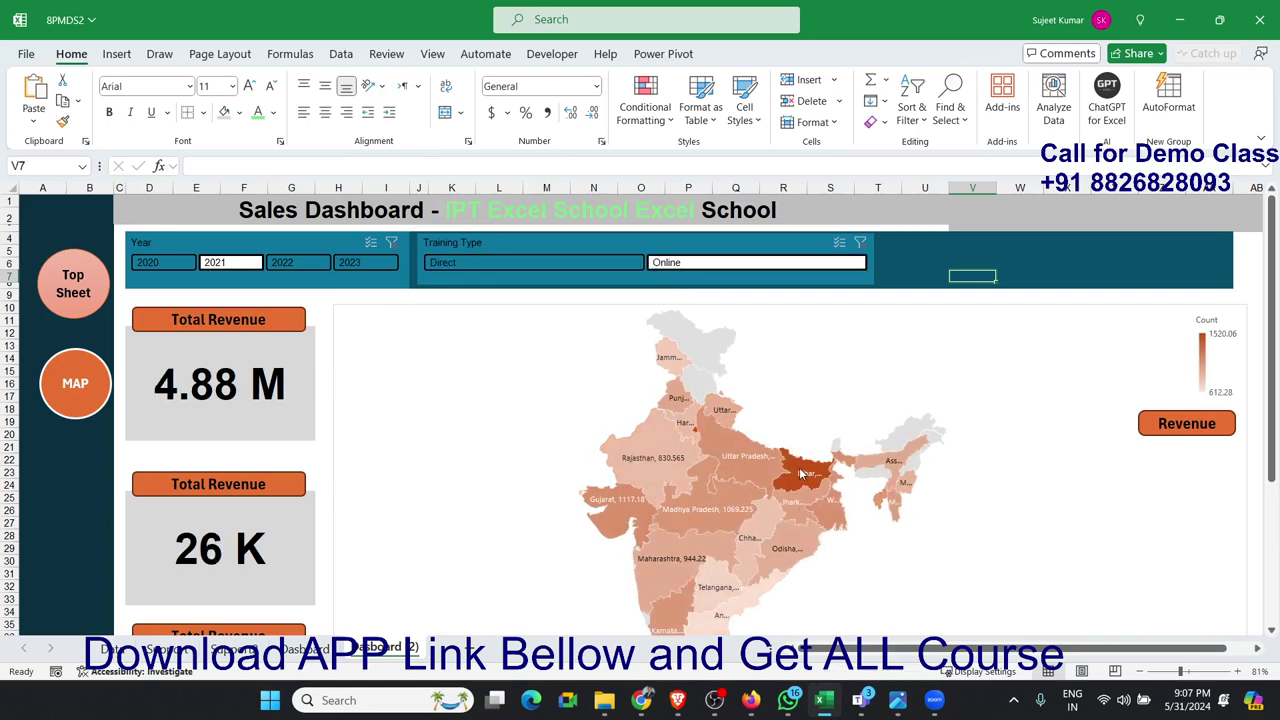
{"action": "mouse_move", "coordinate": [696, 437]}
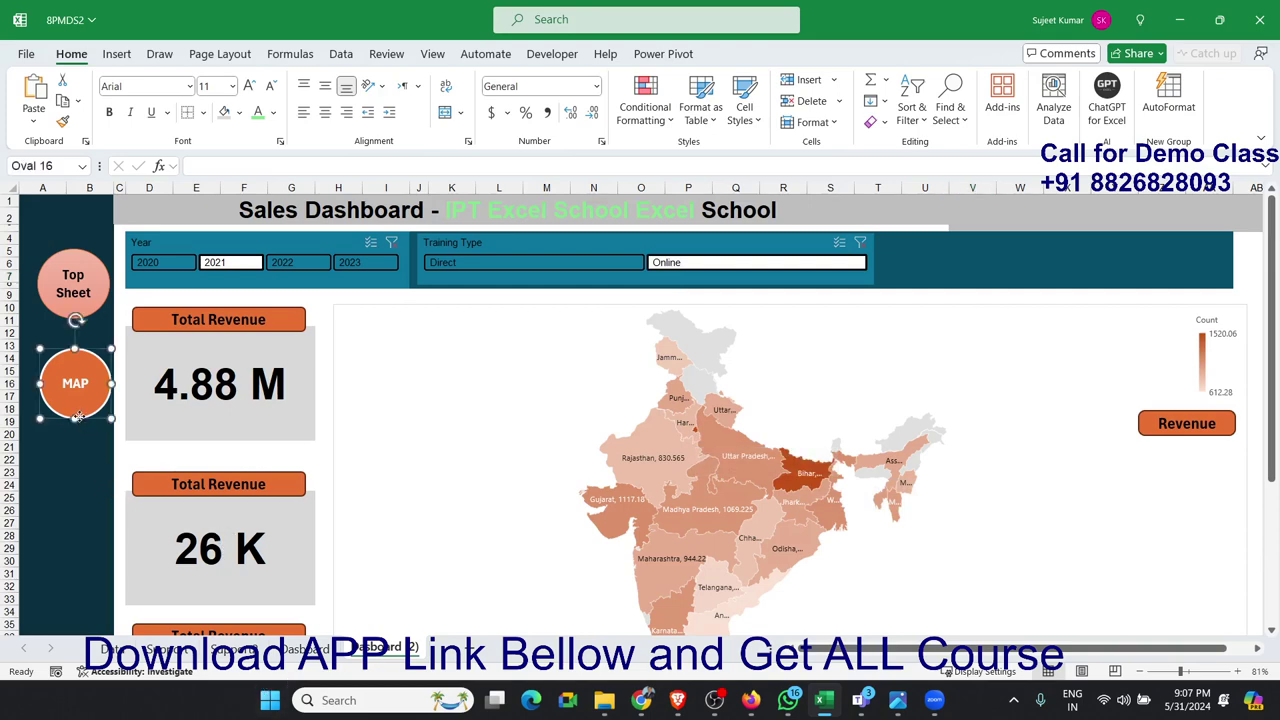
Step: Hyperlink the Top Sheet circle on the map sheet to cell A1 of the Dasboard sheet
{"action": "left_click_drag", "start_coordinate": [83, 424], "coordinate": [71, 420]}
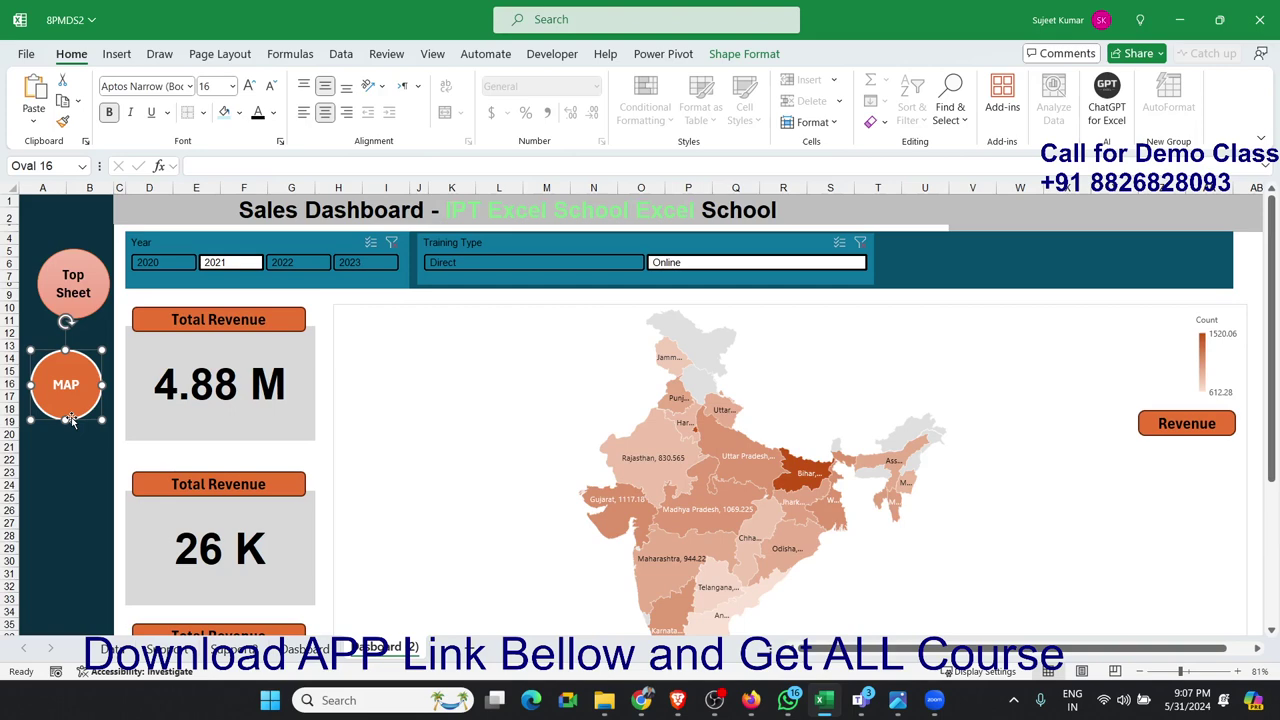
{"action": "left_click", "coordinate": [84, 316]}
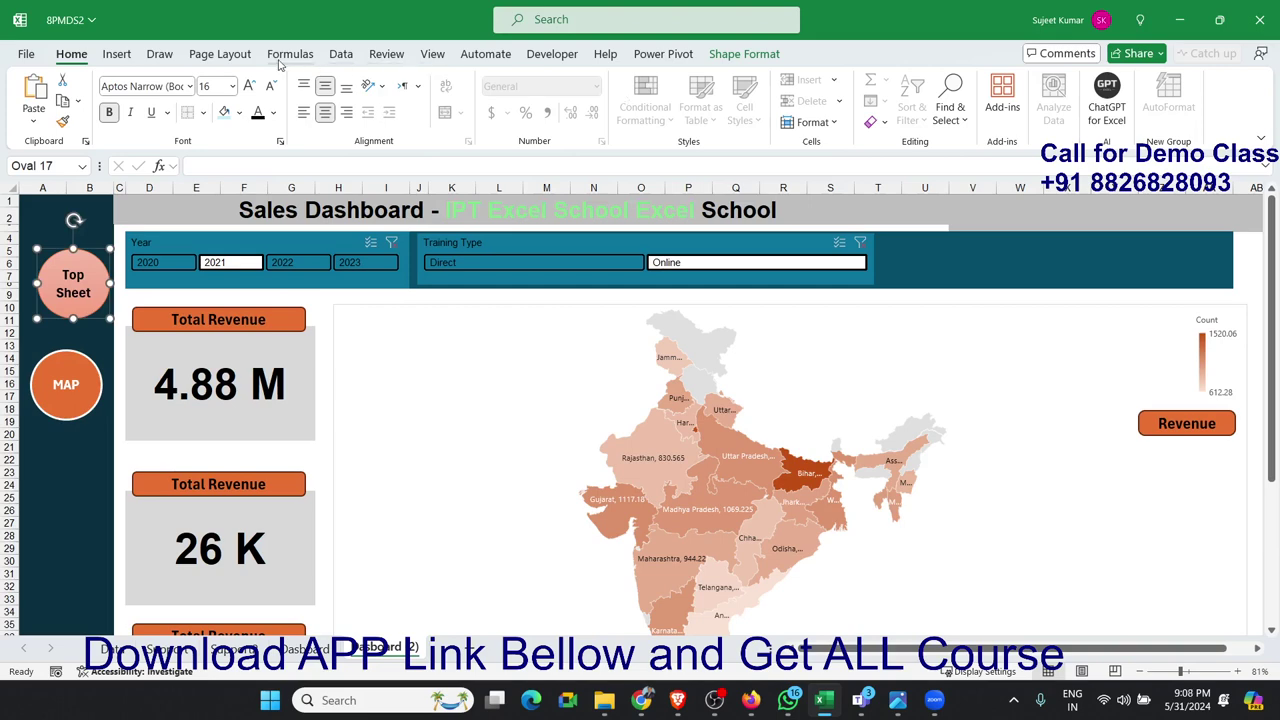
{"action": "left_click", "coordinate": [117, 54]}
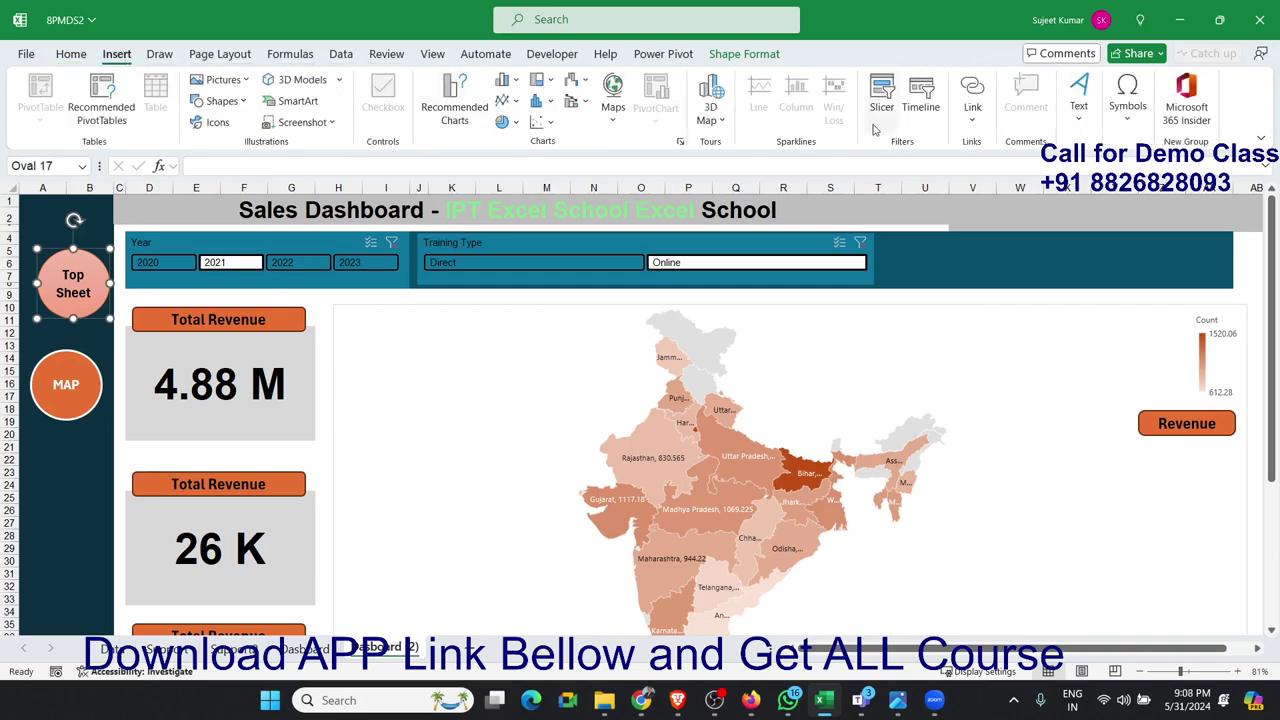
{"action": "left_click", "coordinate": [978, 116]}
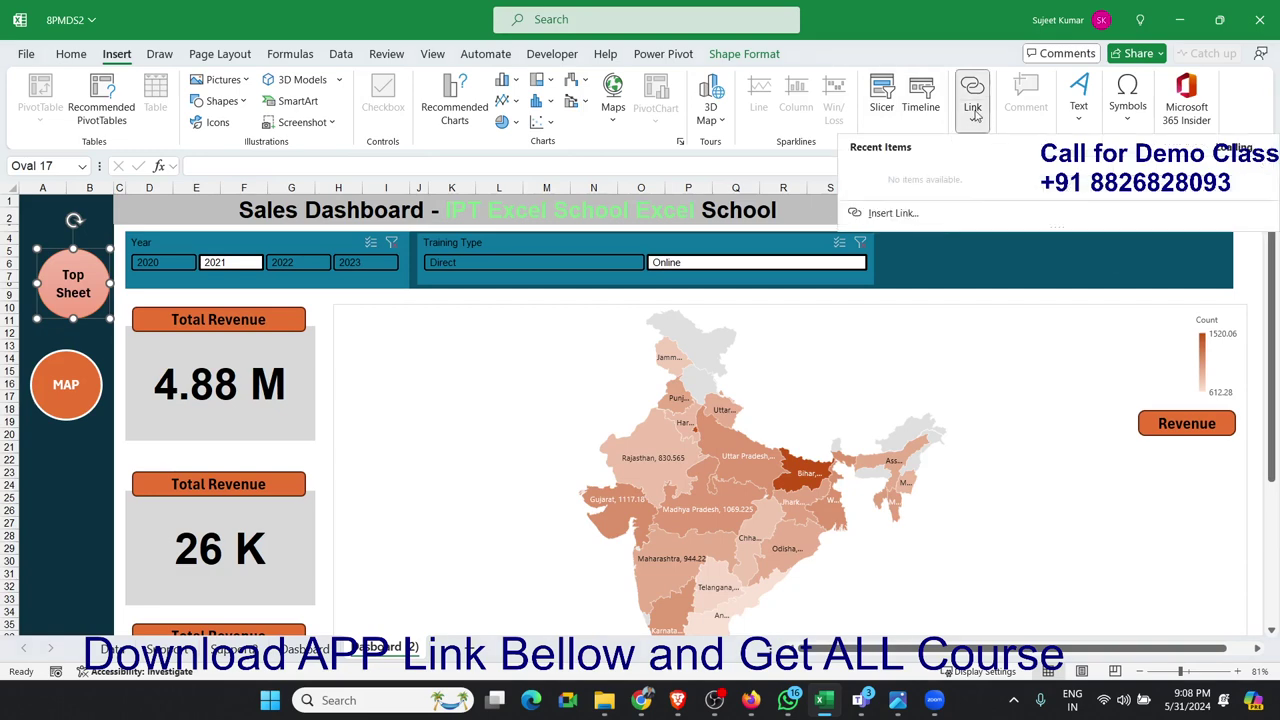
{"action": "left_click", "coordinate": [918, 204]}
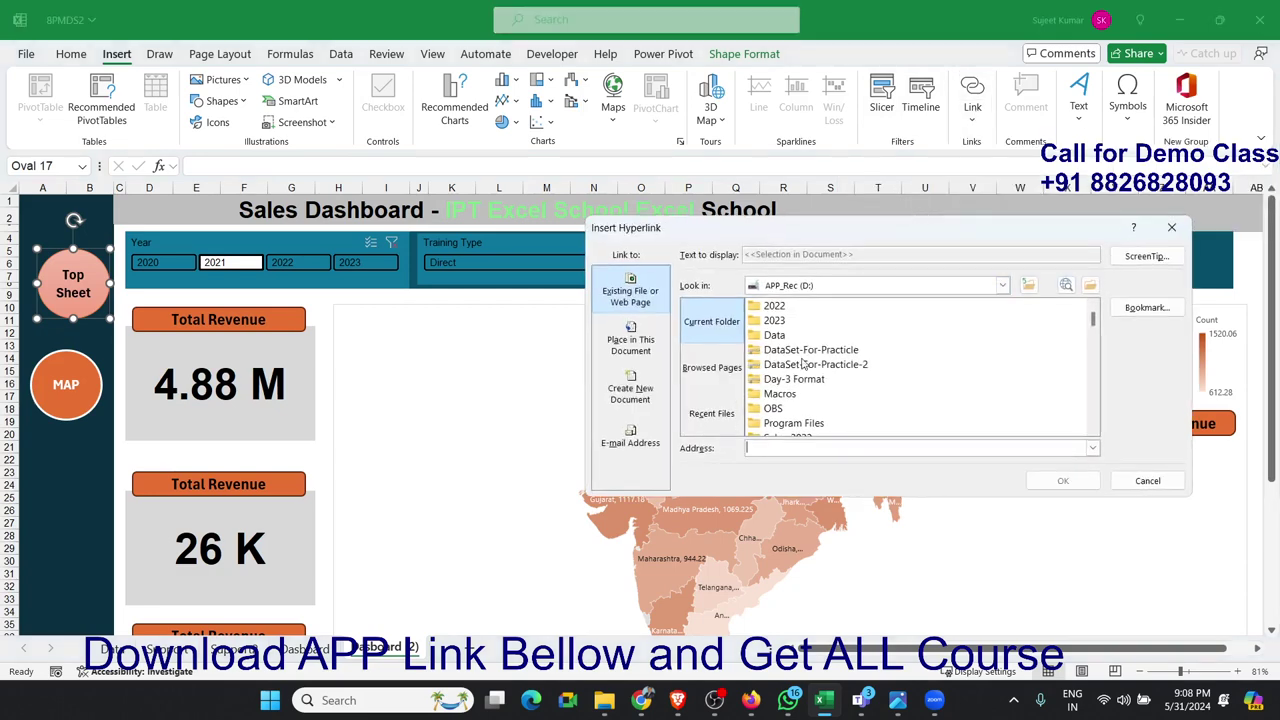
{"action": "left_click", "coordinate": [1147, 307]}
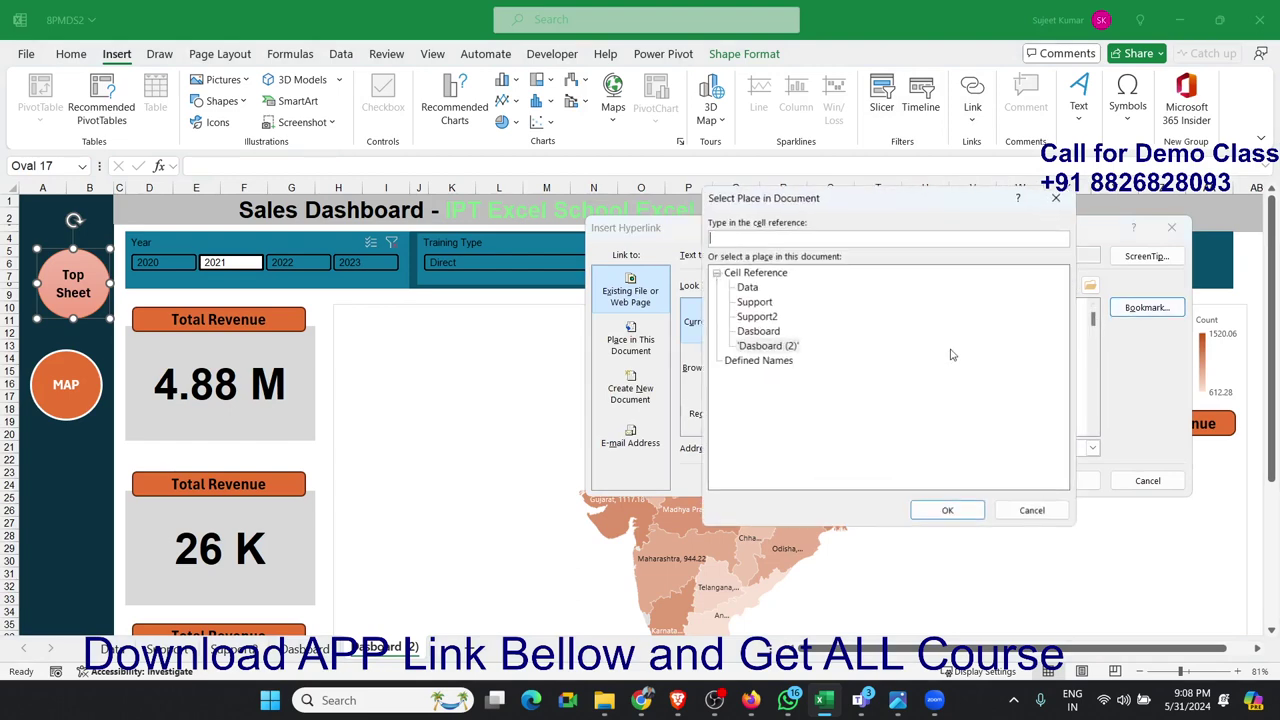
{"action": "left_click", "coordinate": [776, 336]}
{"action": "left_click", "coordinate": [935, 507]}
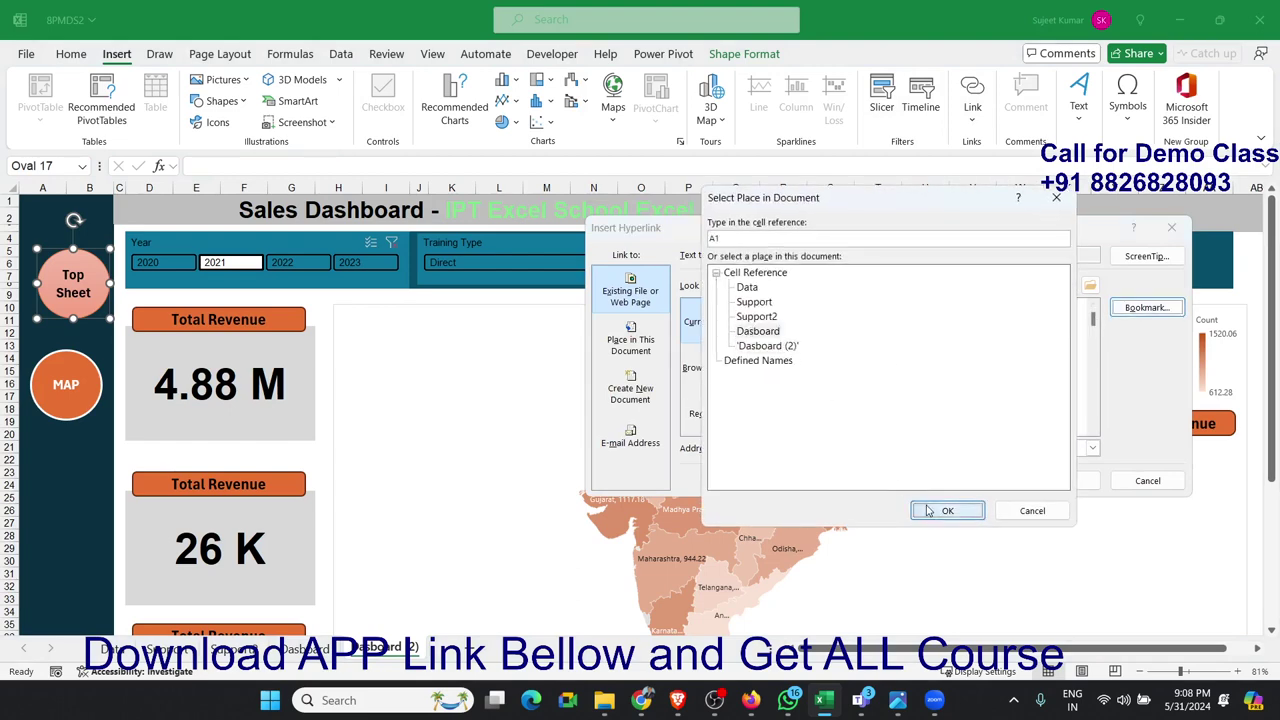
{"action": "left_click", "coordinate": [1062, 483]}
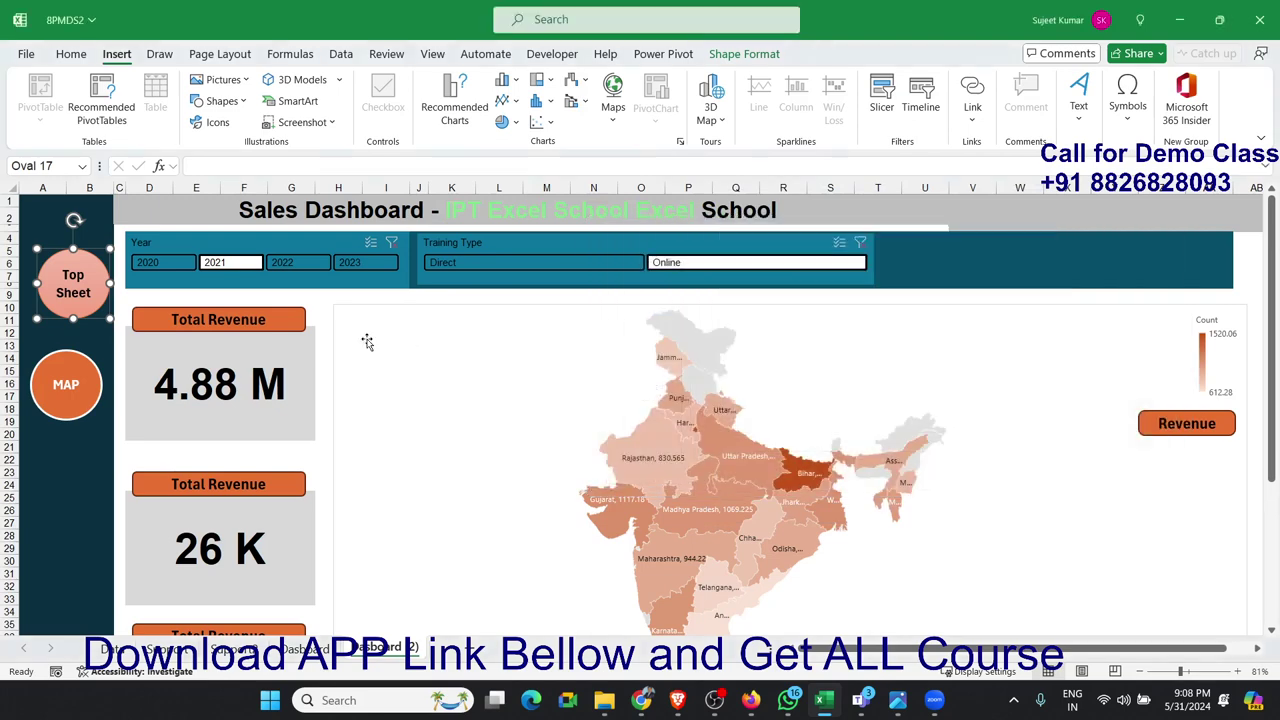
{"action": "left_click", "coordinate": [89, 447]}
Step: Hyperlink the MAP circle on Dasboard to cell A1 of the 'Dasboard (2)' map sheet
{"action": "left_click", "coordinate": [87, 313]}
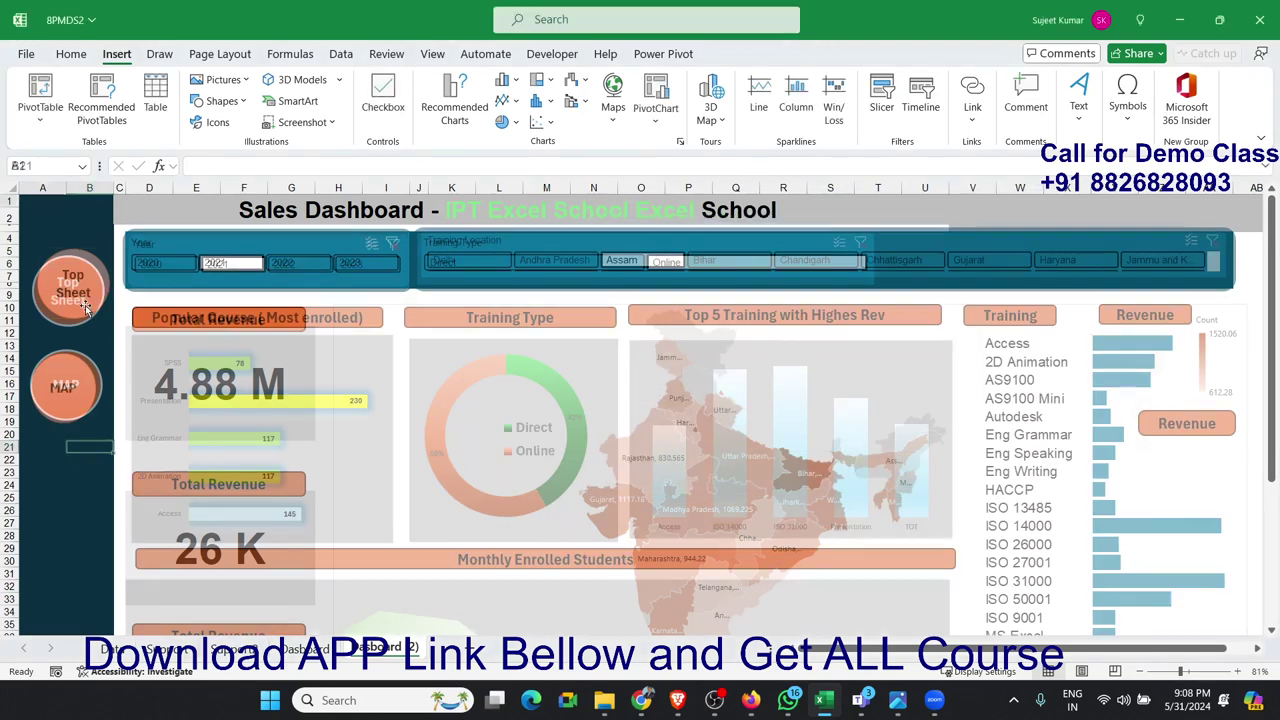
{"action": "left_click", "coordinate": [65, 376]}
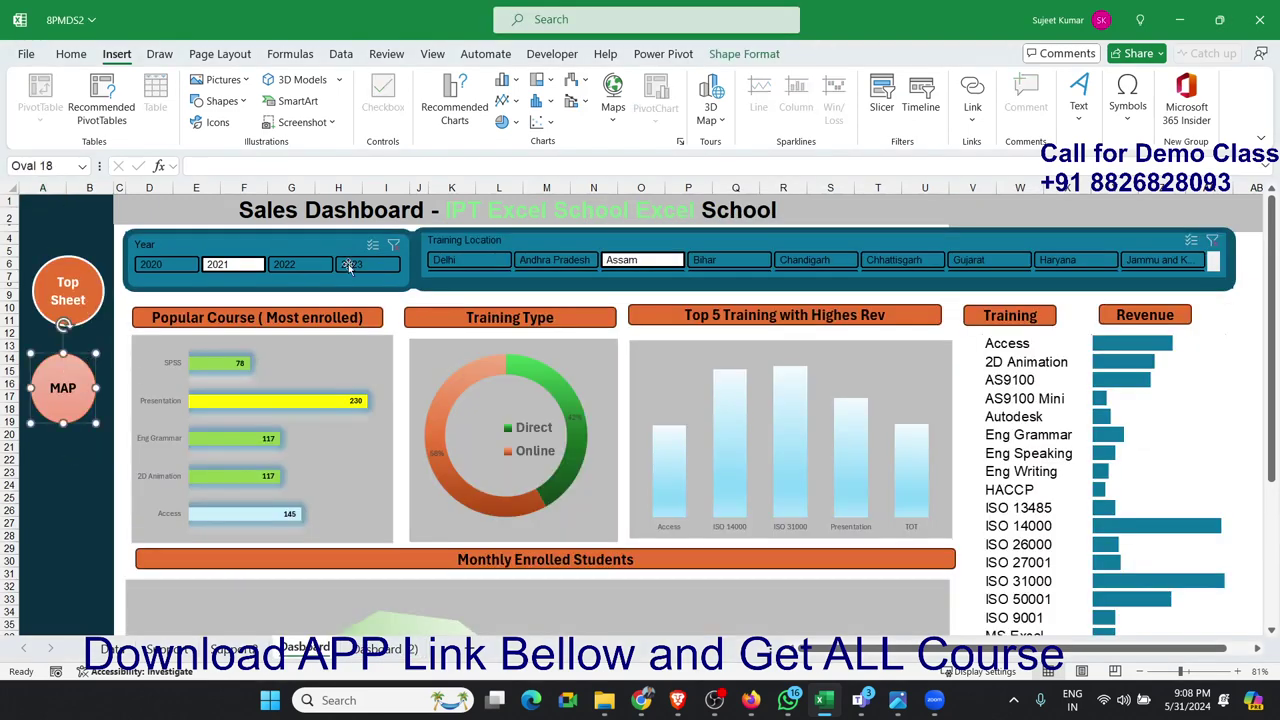
{"action": "left_click", "coordinate": [972, 125]}
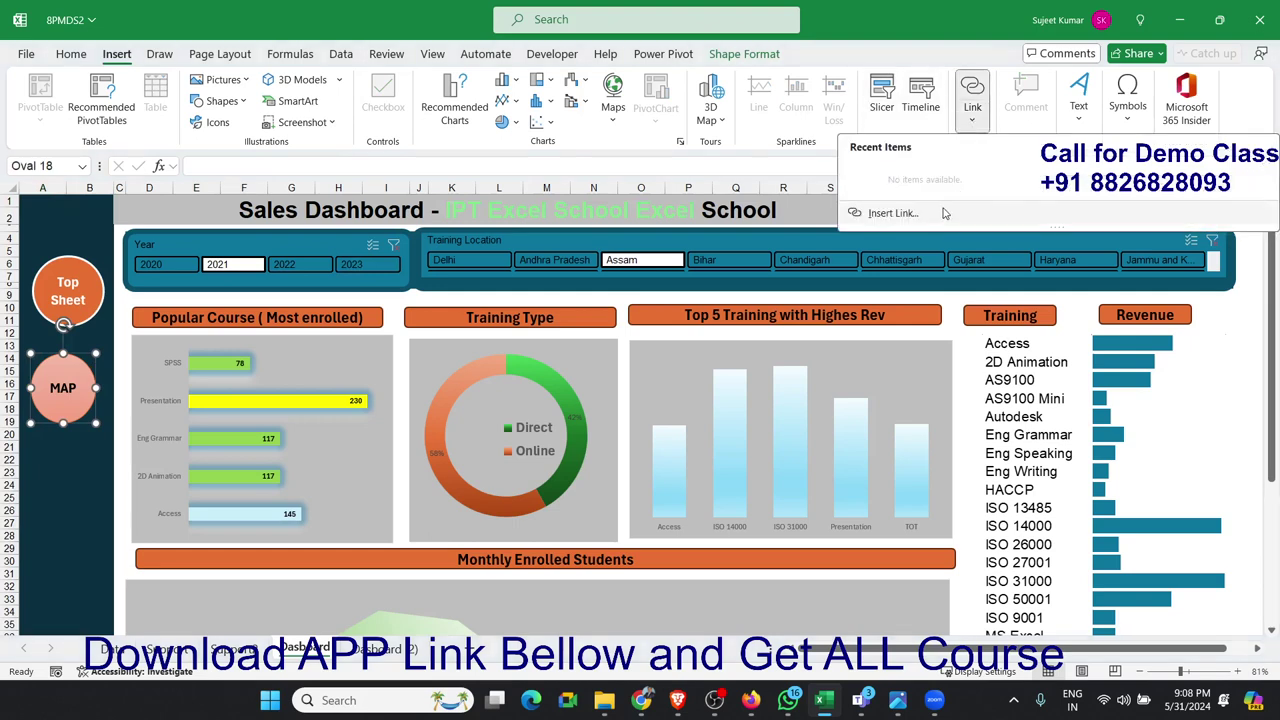
{"action": "left_click", "coordinate": [940, 214]}
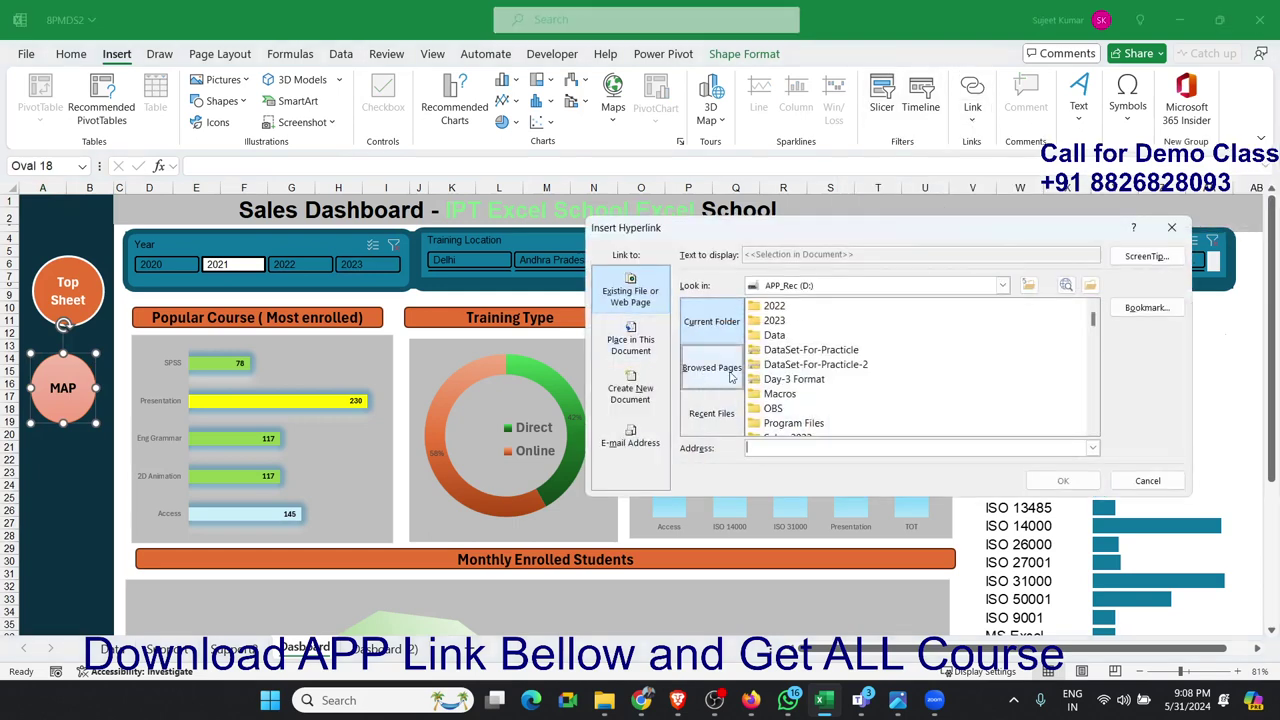
{"action": "left_click", "coordinate": [1147, 307]}
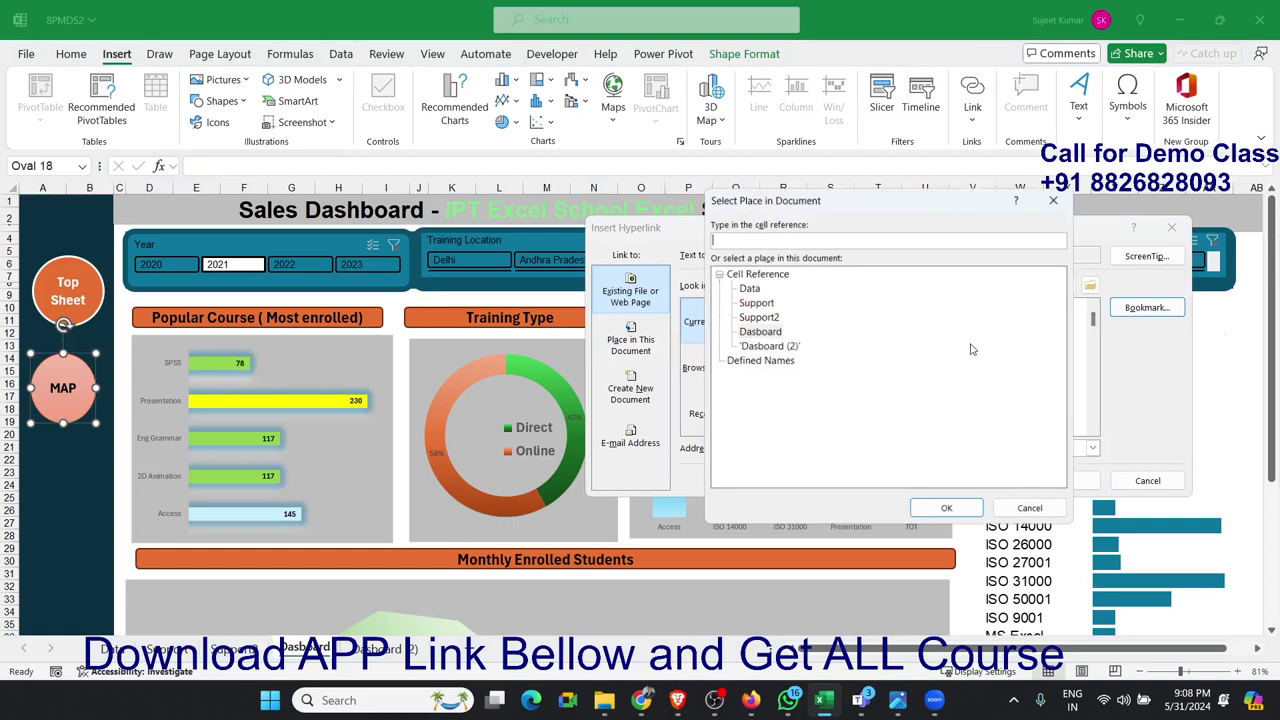
{"action": "left_click", "coordinate": [770, 346]}
{"action": "left_click", "coordinate": [930, 511]}
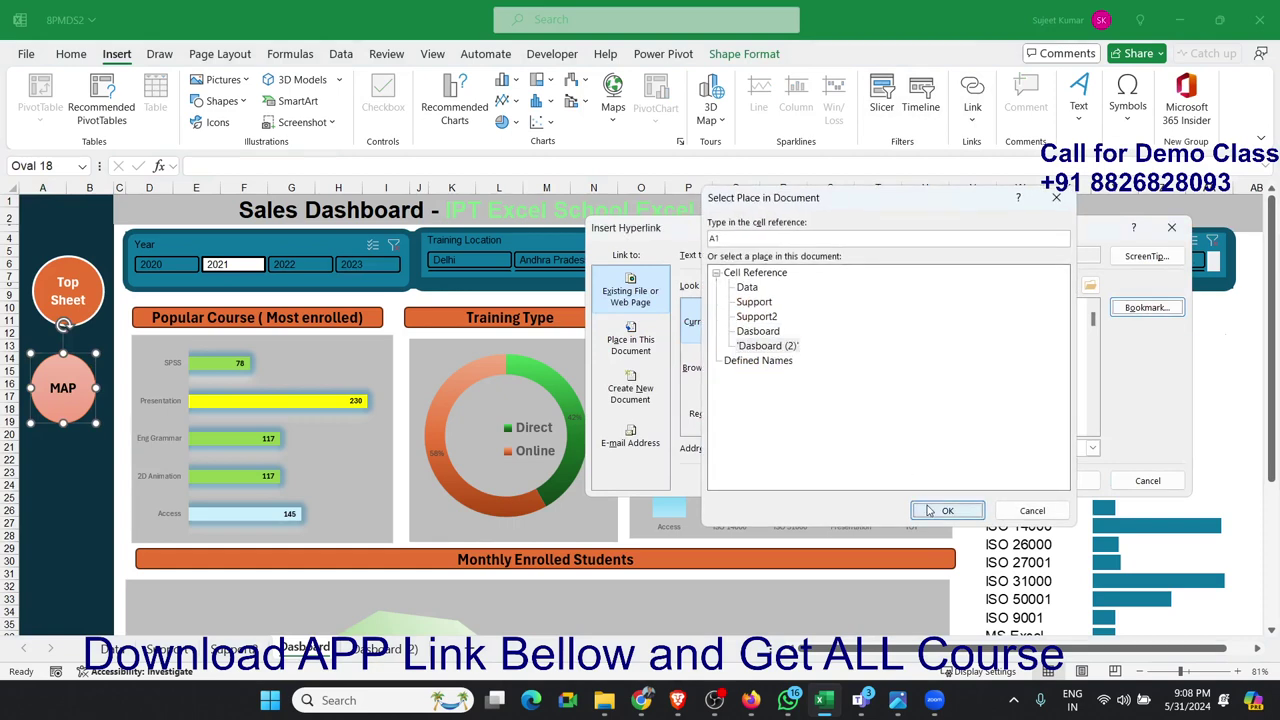
{"action": "left_click", "coordinate": [1063, 481]}
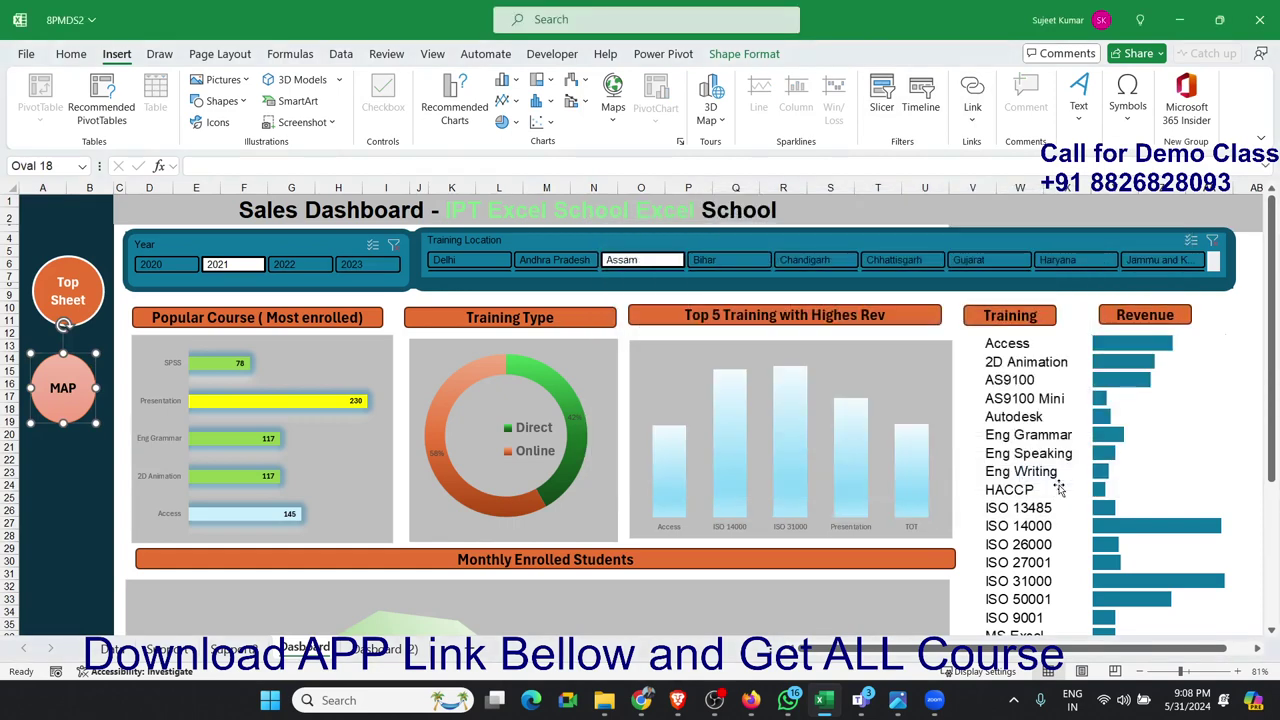
{"action": "left_click", "coordinate": [60, 449]}
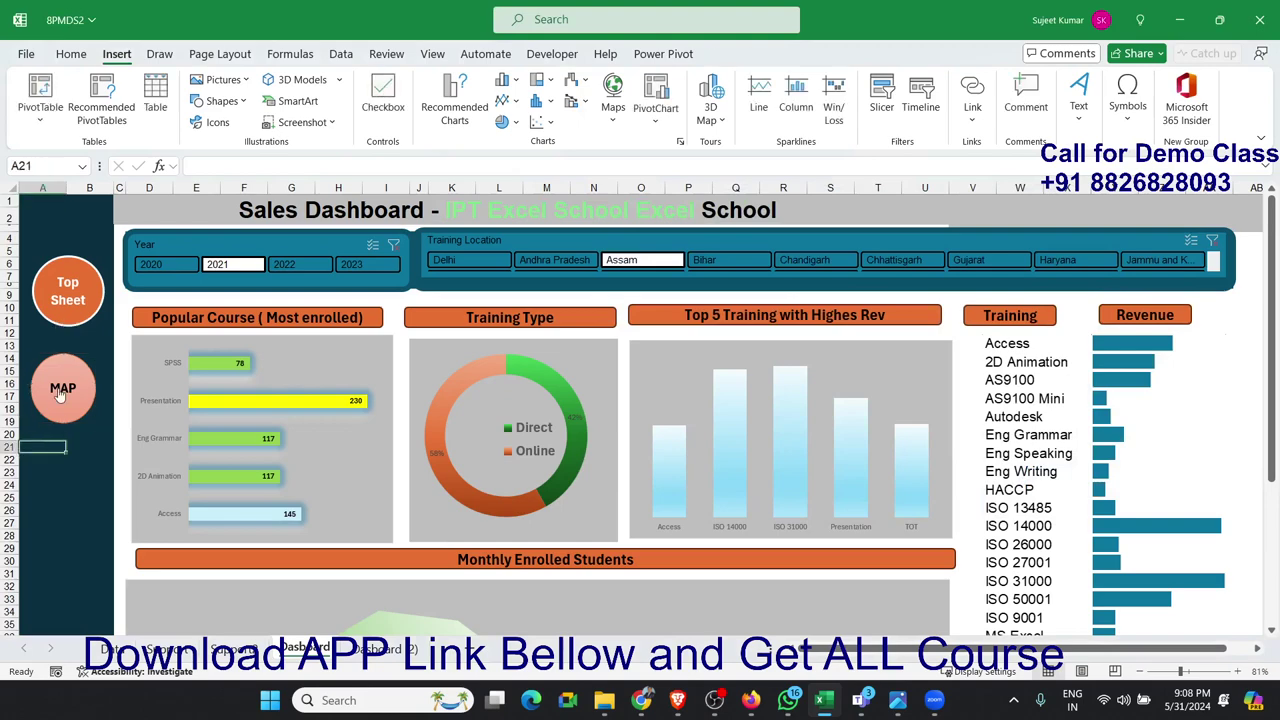
Step: Test the MAP and Top Sheet links by jumping between the map and dashboard sheets repeatedly
{"action": "left_click", "coordinate": [60, 395]}
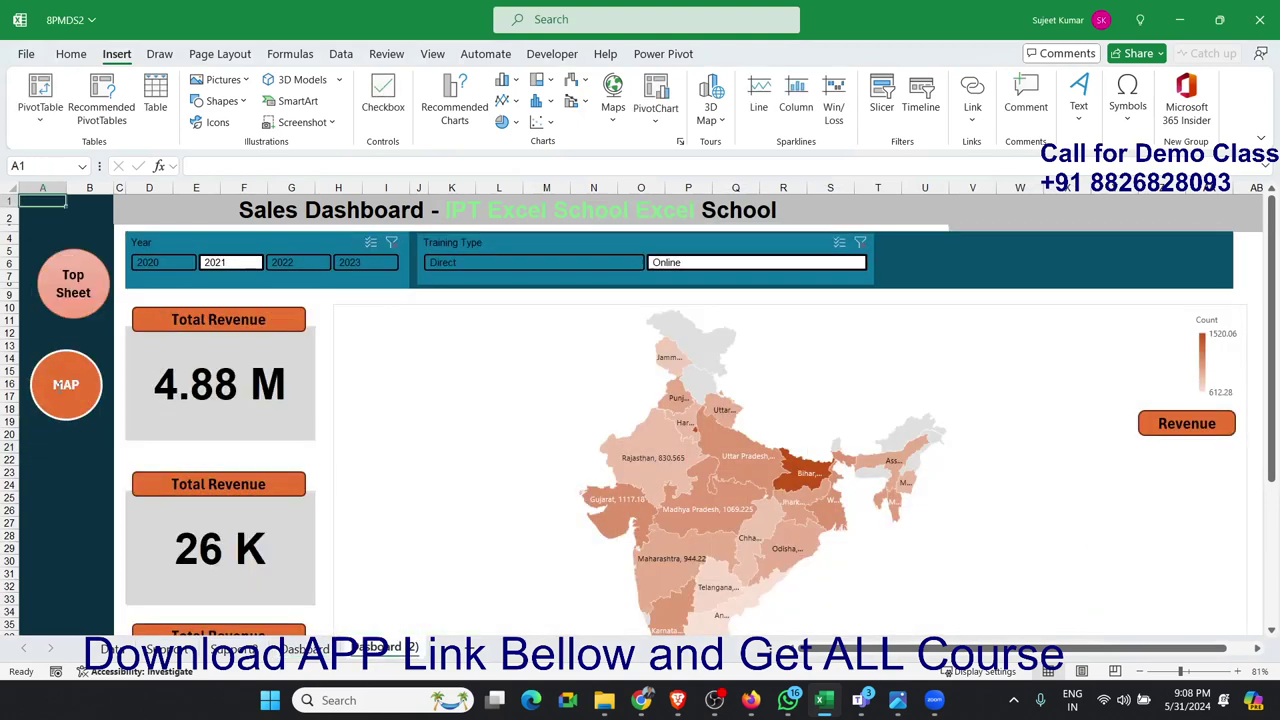
{"action": "left_click", "coordinate": [63, 287]}
{"action": "left_click", "coordinate": [58, 358]}
{"action": "left_click", "coordinate": [65, 306]}
{"action": "left_click", "coordinate": [63, 377]}
{"action": "left_click", "coordinate": [65, 297]}
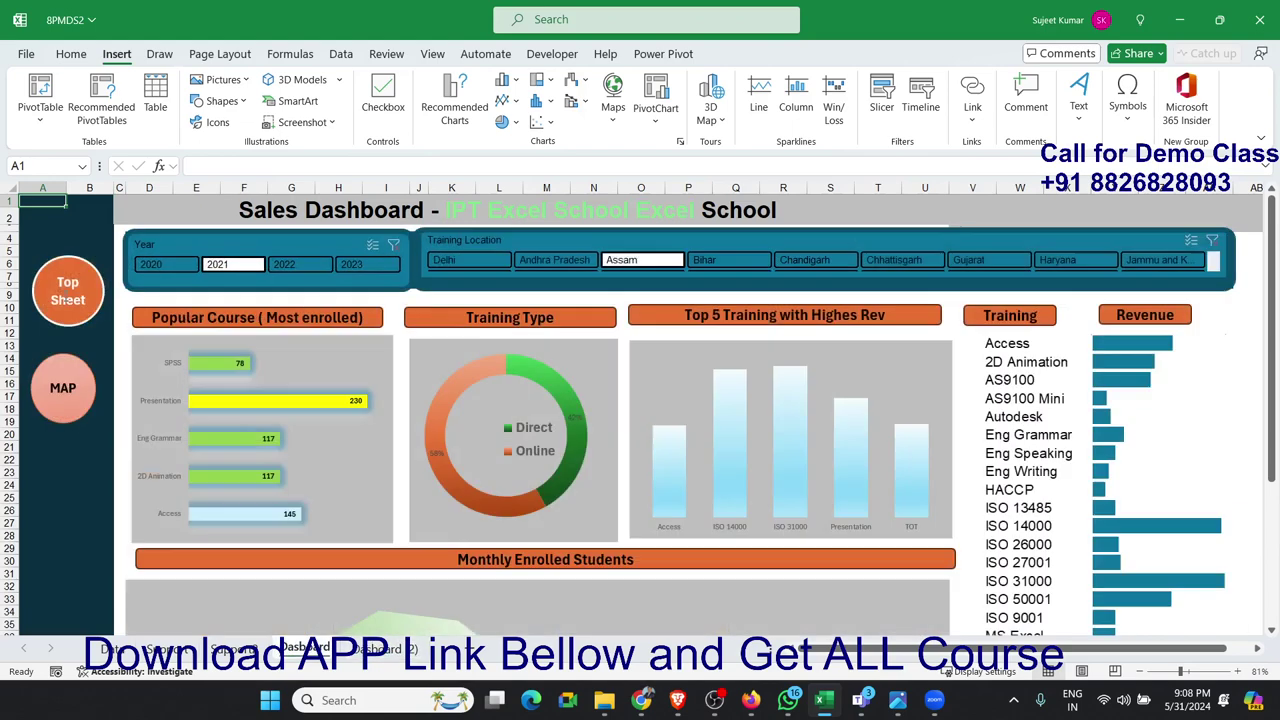
Step: Save the 8PMDS2 workbook with Ctrl+S
{"action": "scroll", "coordinate": [68, 298], "scroll_direction": "down", "scroll_amount": 2}
{"action": "scroll", "coordinate": [68, 298], "scroll_direction": "down", "scroll_amount": 2}
{"action": "scroll", "coordinate": [68, 298], "scroll_direction": "up", "scroll_amount": 3}
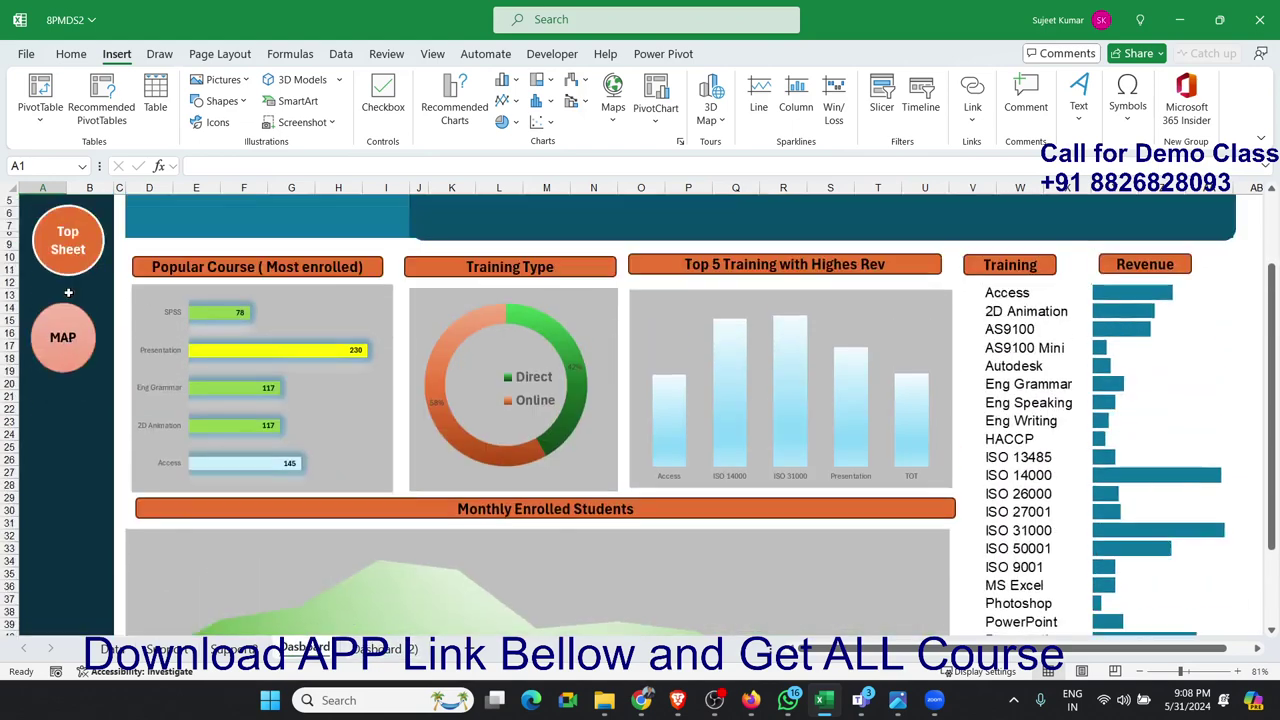
{"action": "scroll", "coordinate": [68, 298], "scroll_direction": "up", "scroll_amount": 1}
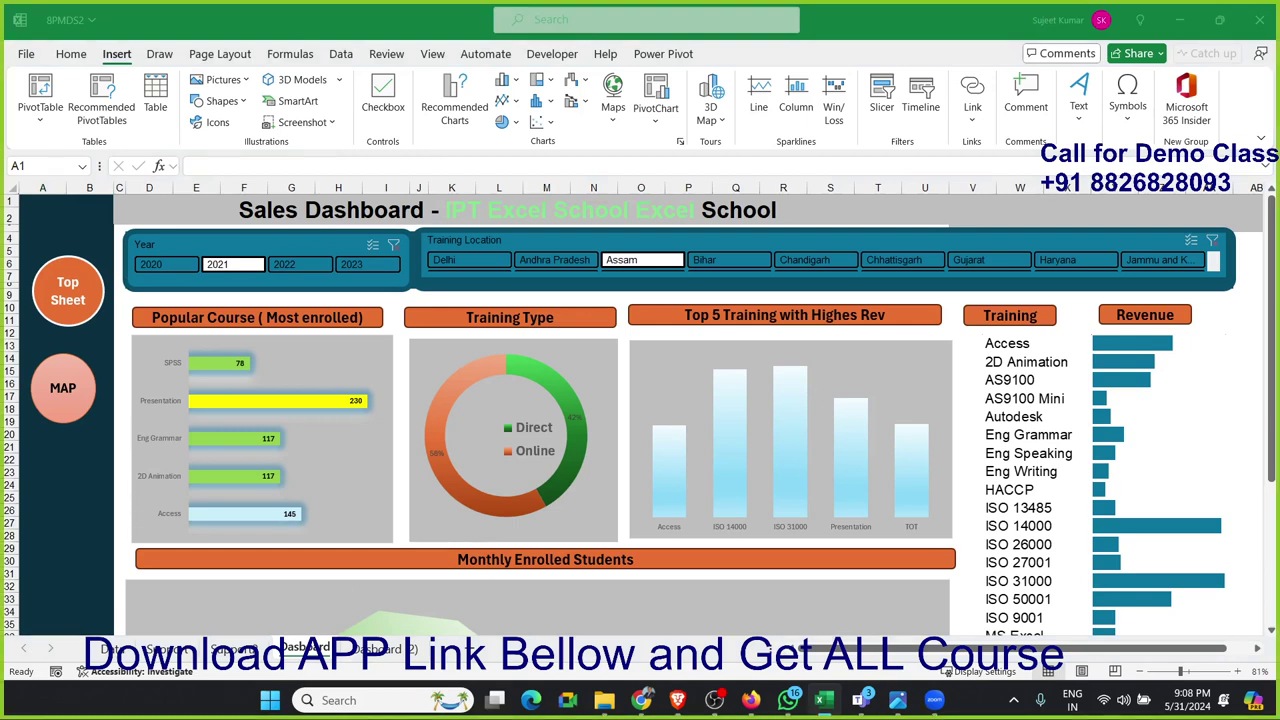
{"action": "left_click", "coordinate": [87, 477]}
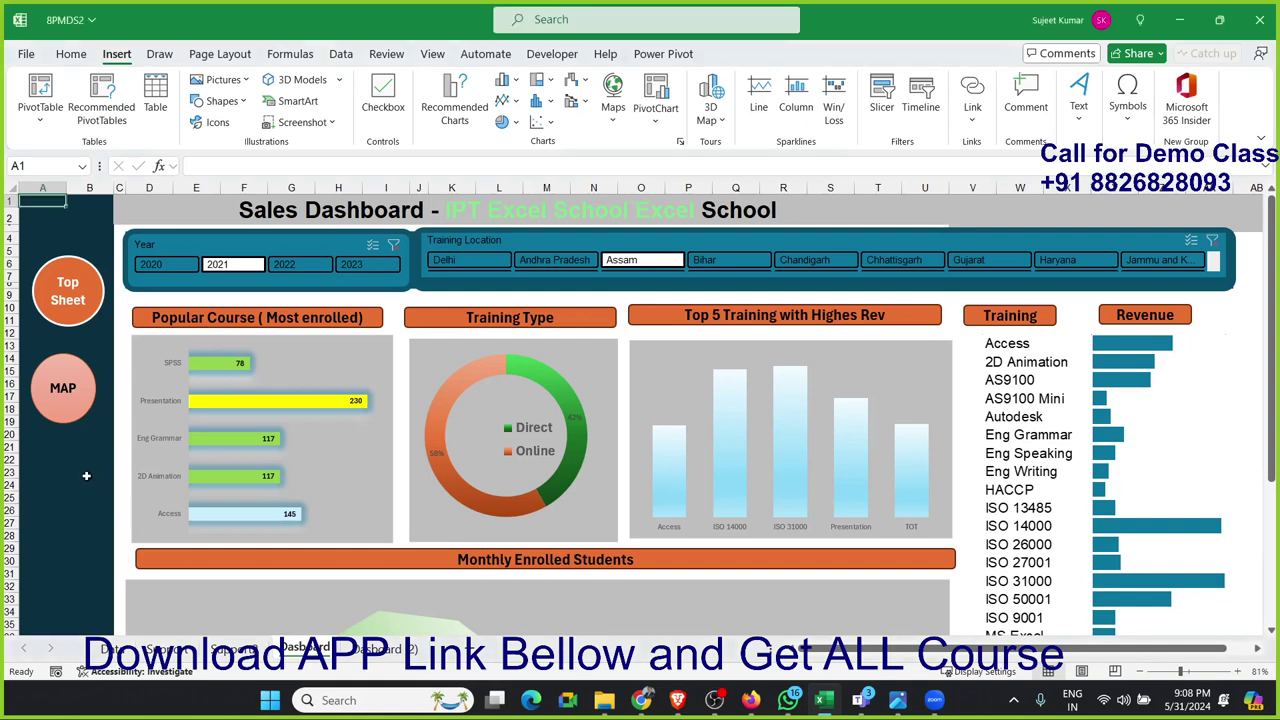
{"action": "key", "text": "ctrl+s"}
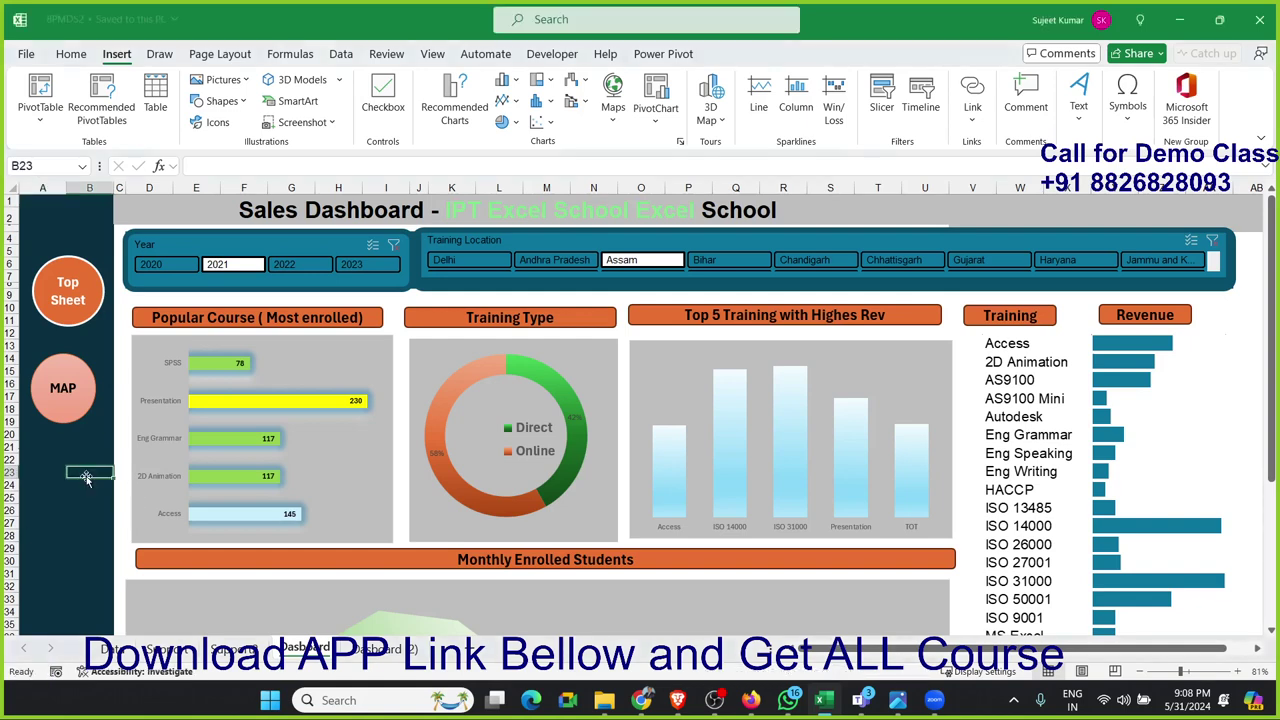